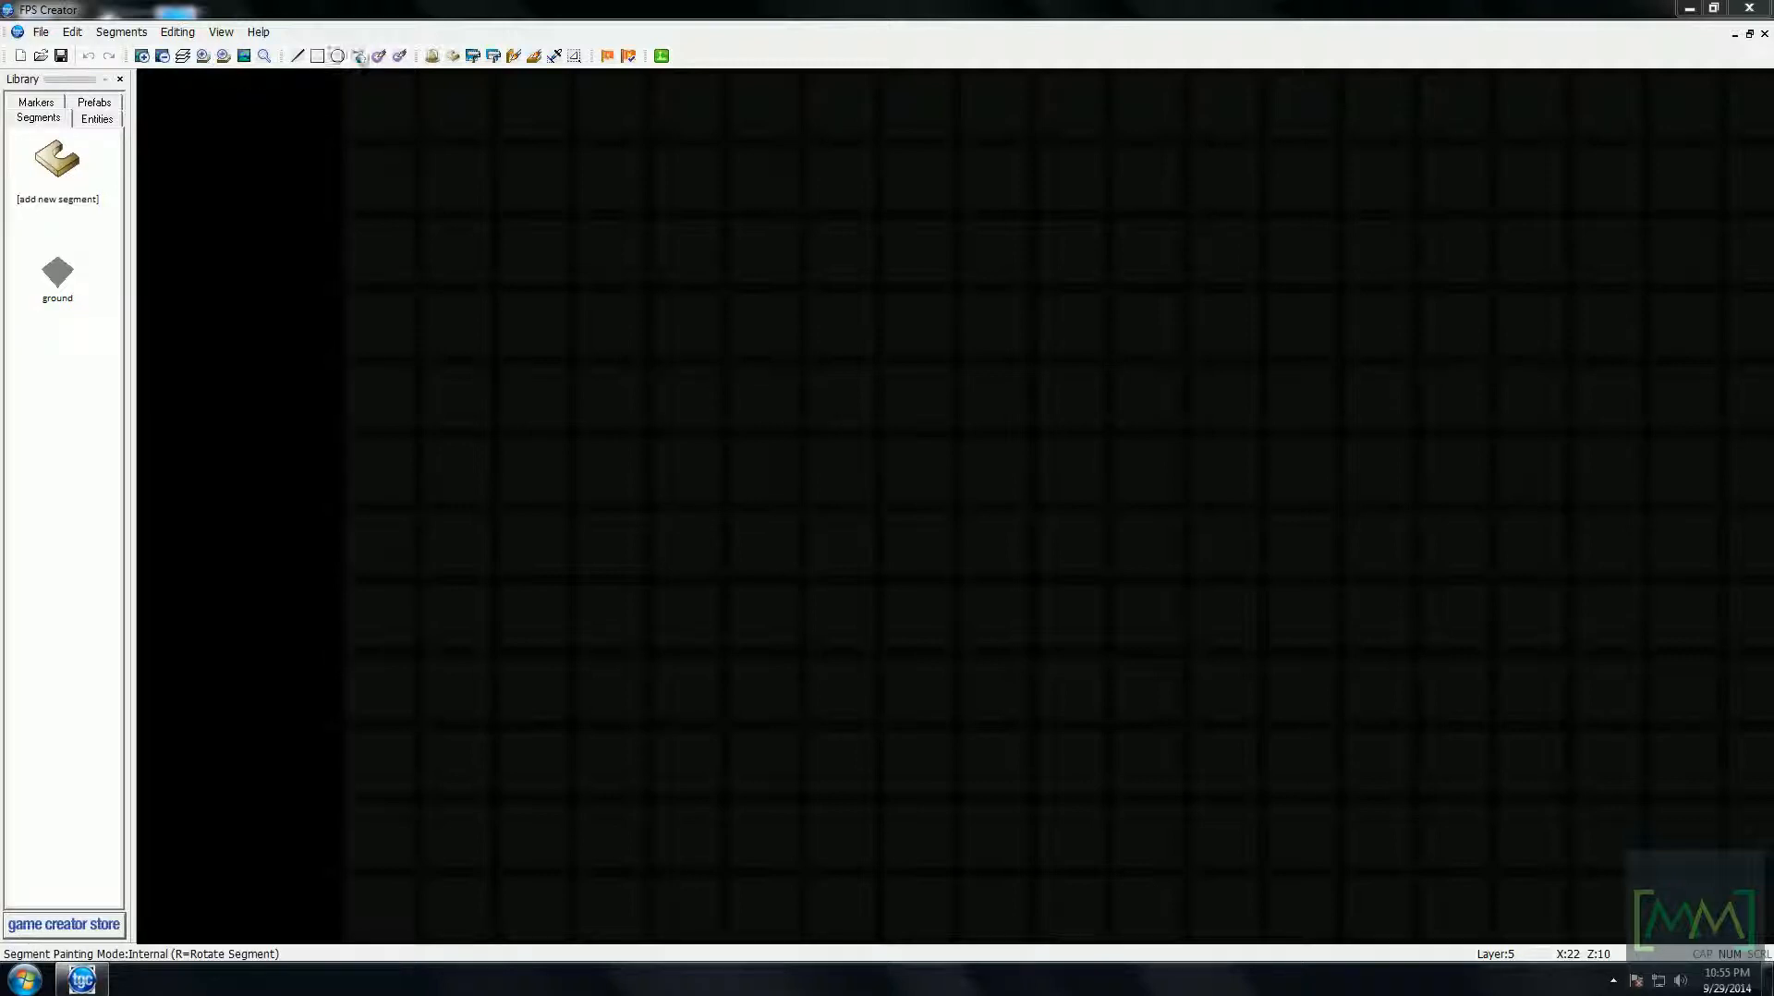
left_click(40, 33)
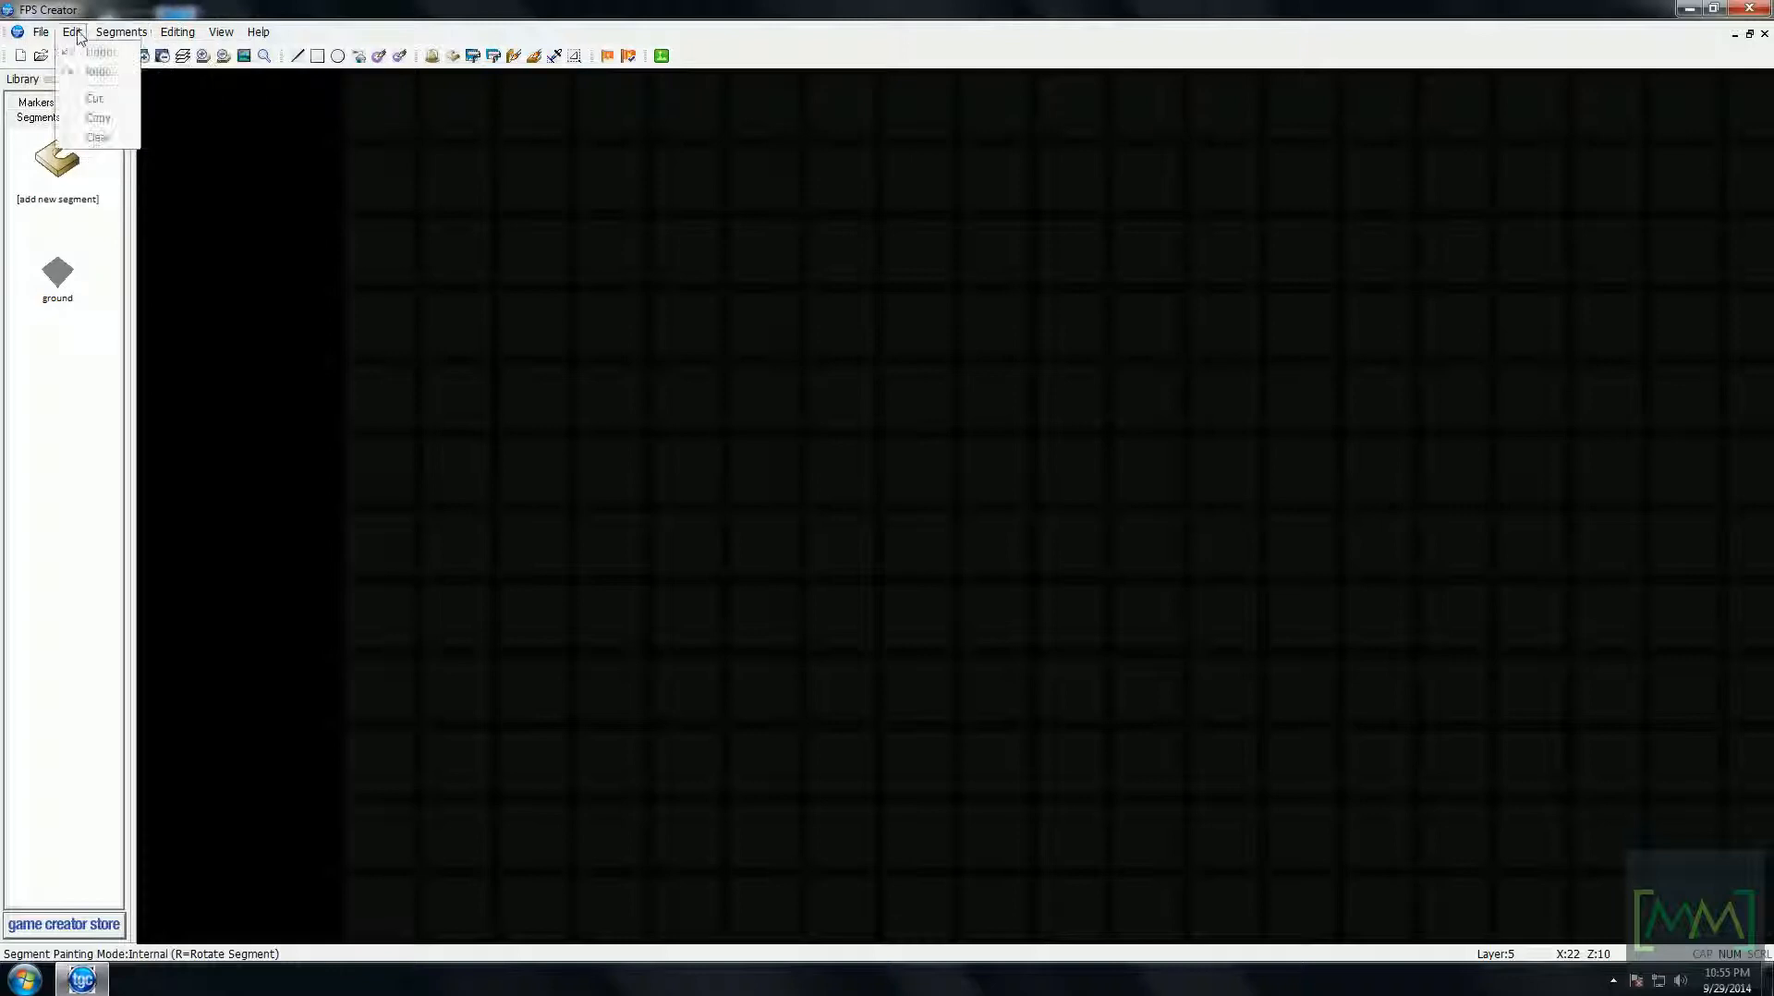
mouse_move(222, 33)
left_click(316, 9)
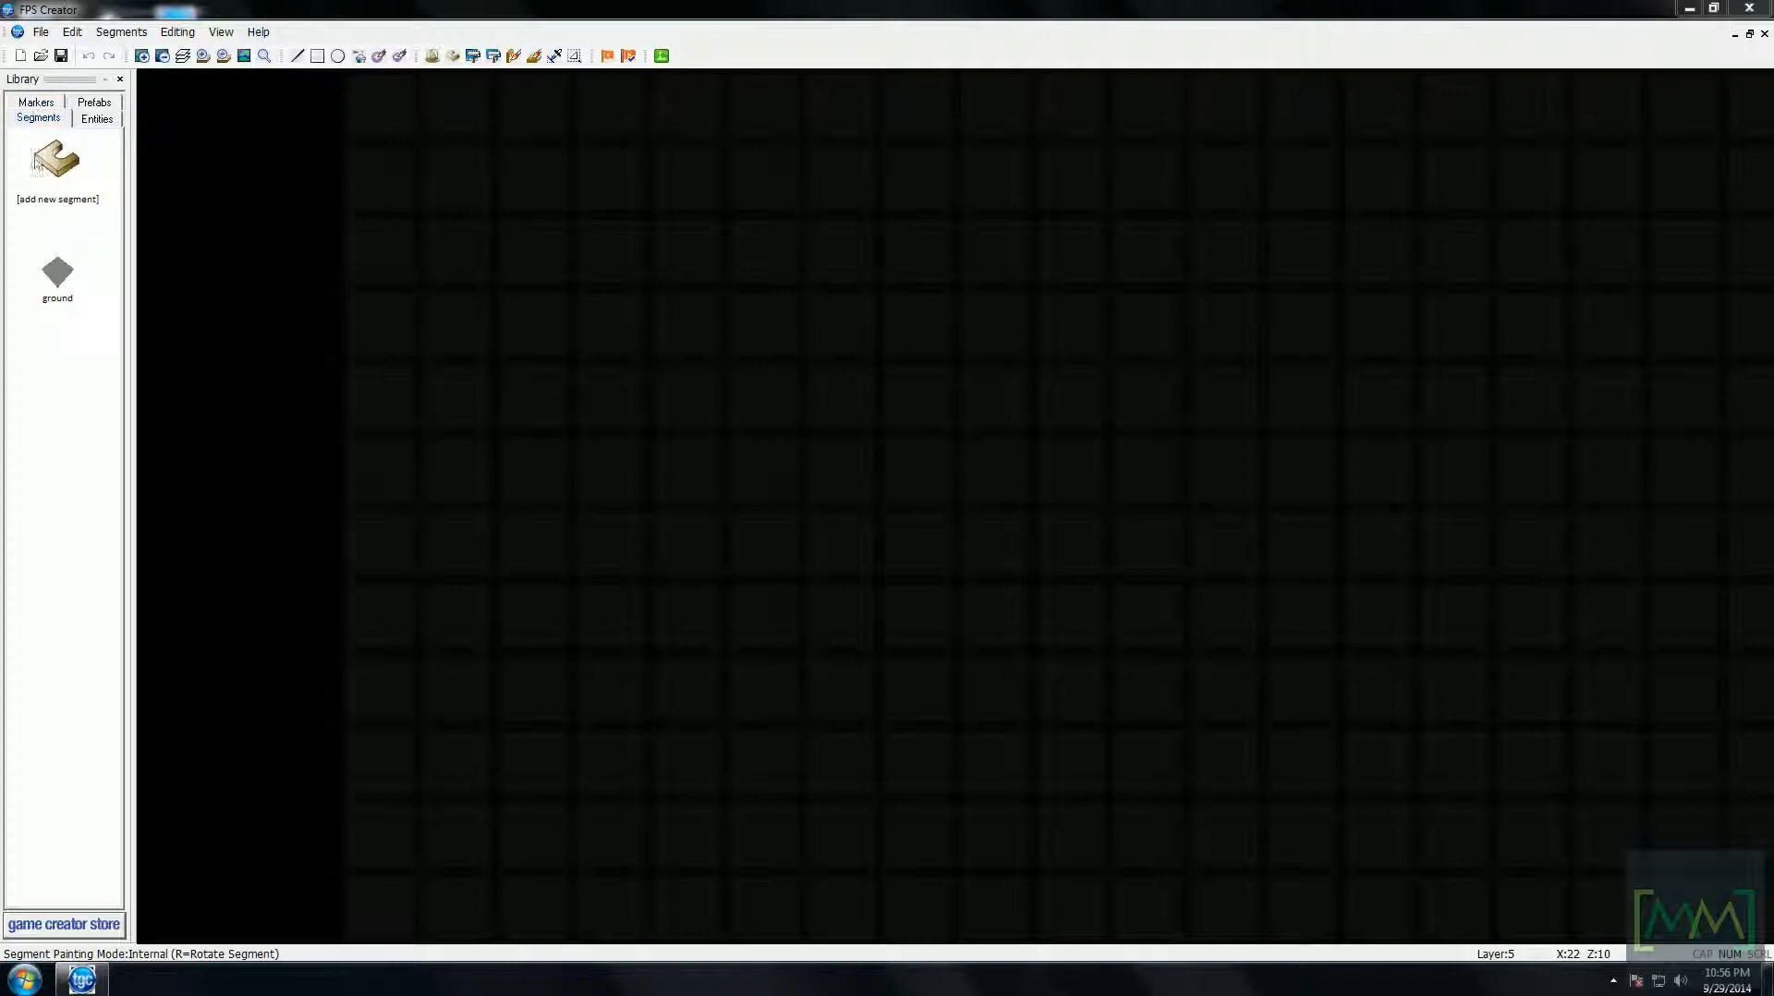
- Examine the library's Segments, Entities, Markers and Prefabs categories, including the full list of marker lights and zones
left_click(83, 124)
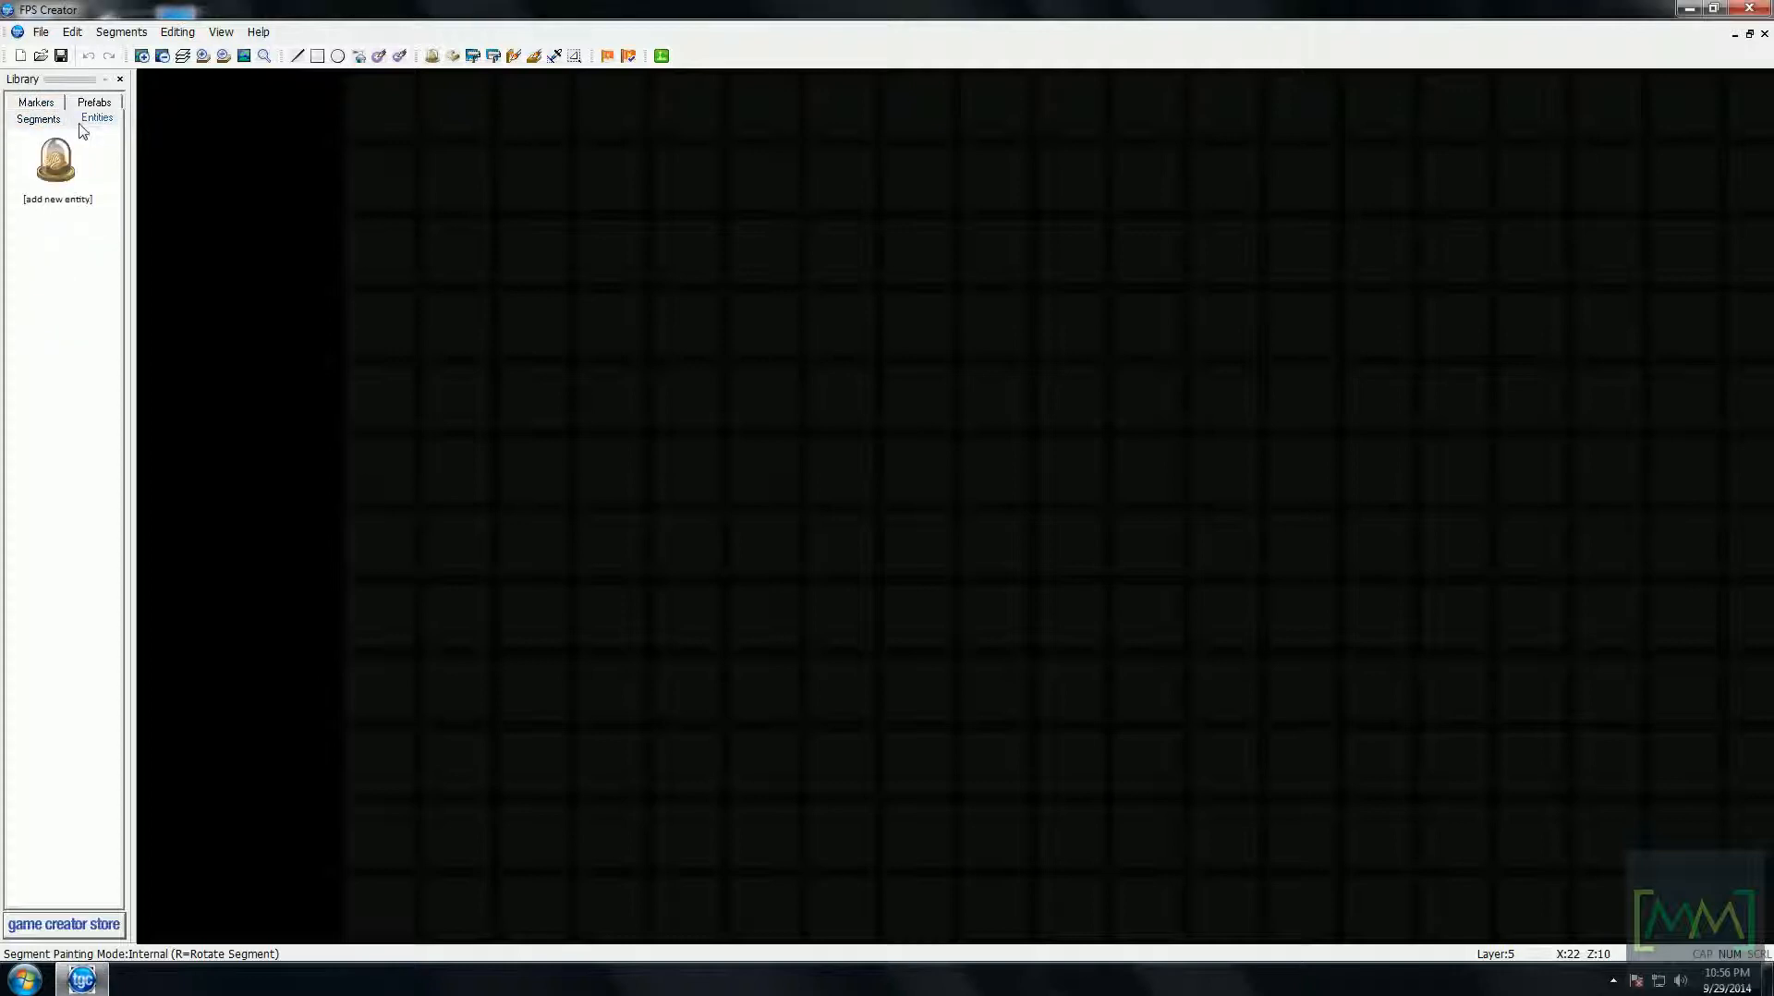
left_click(35, 106)
left_click(112, 105)
left_click(111, 105)
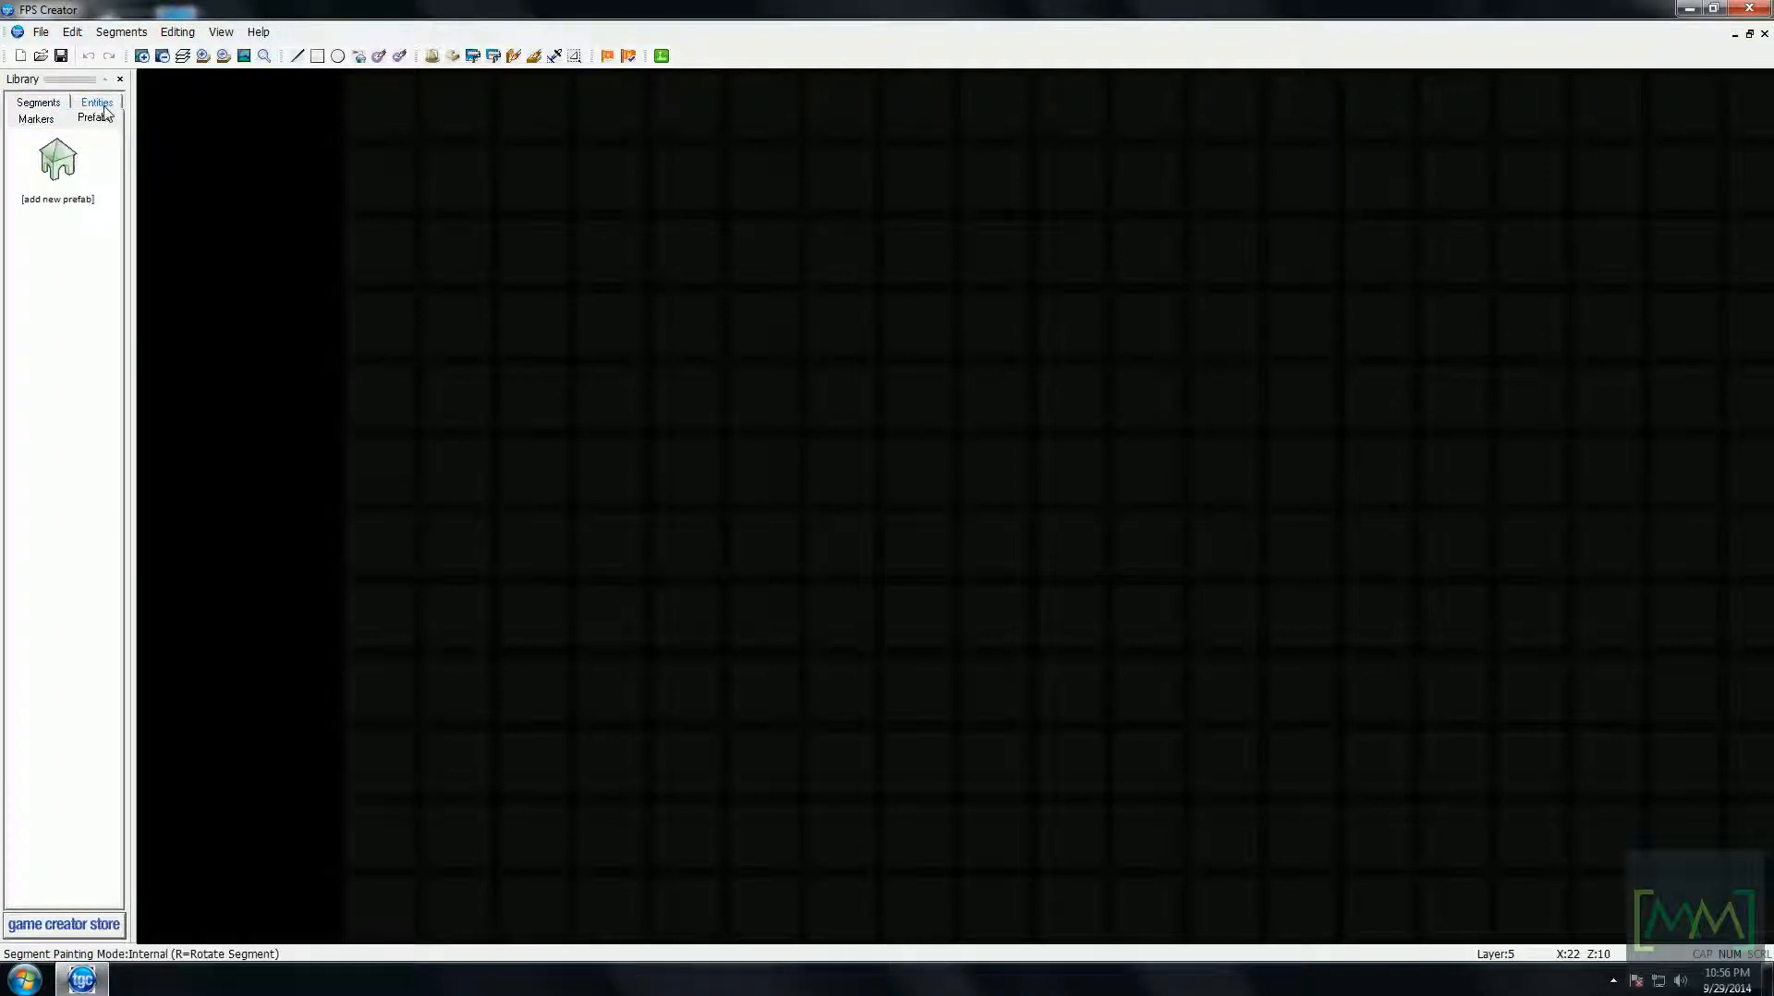
left_click(38, 104)
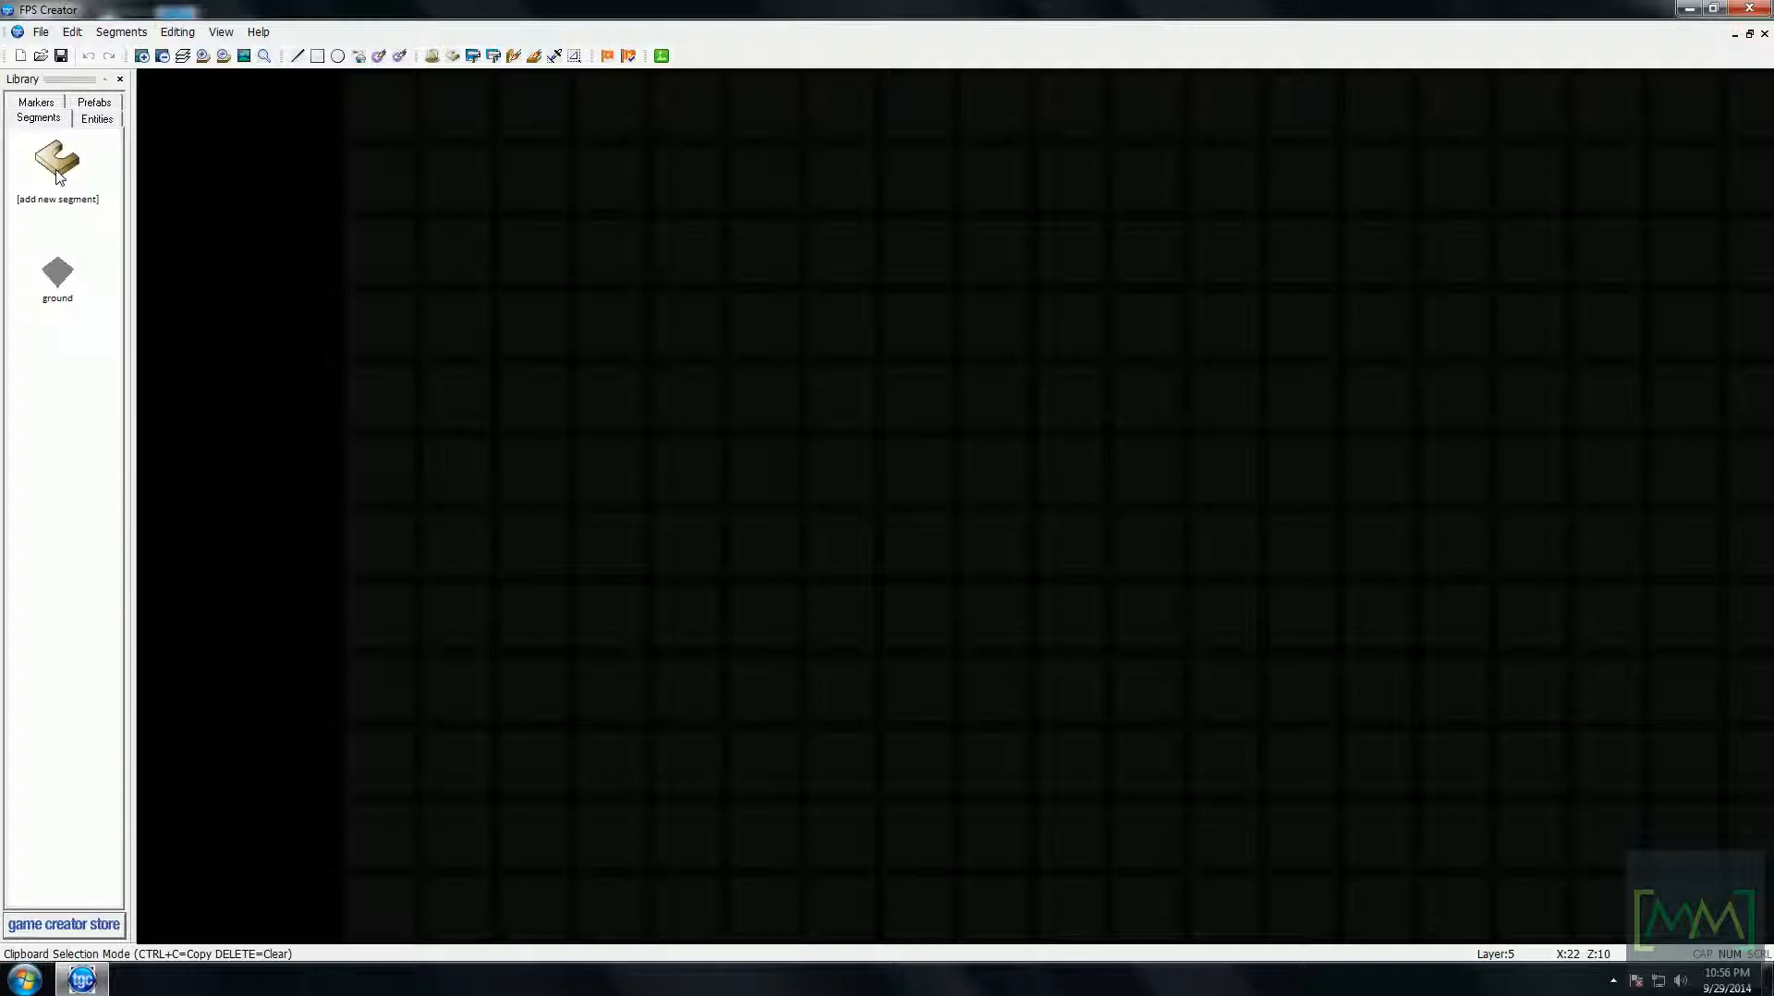
left_click(96, 118)
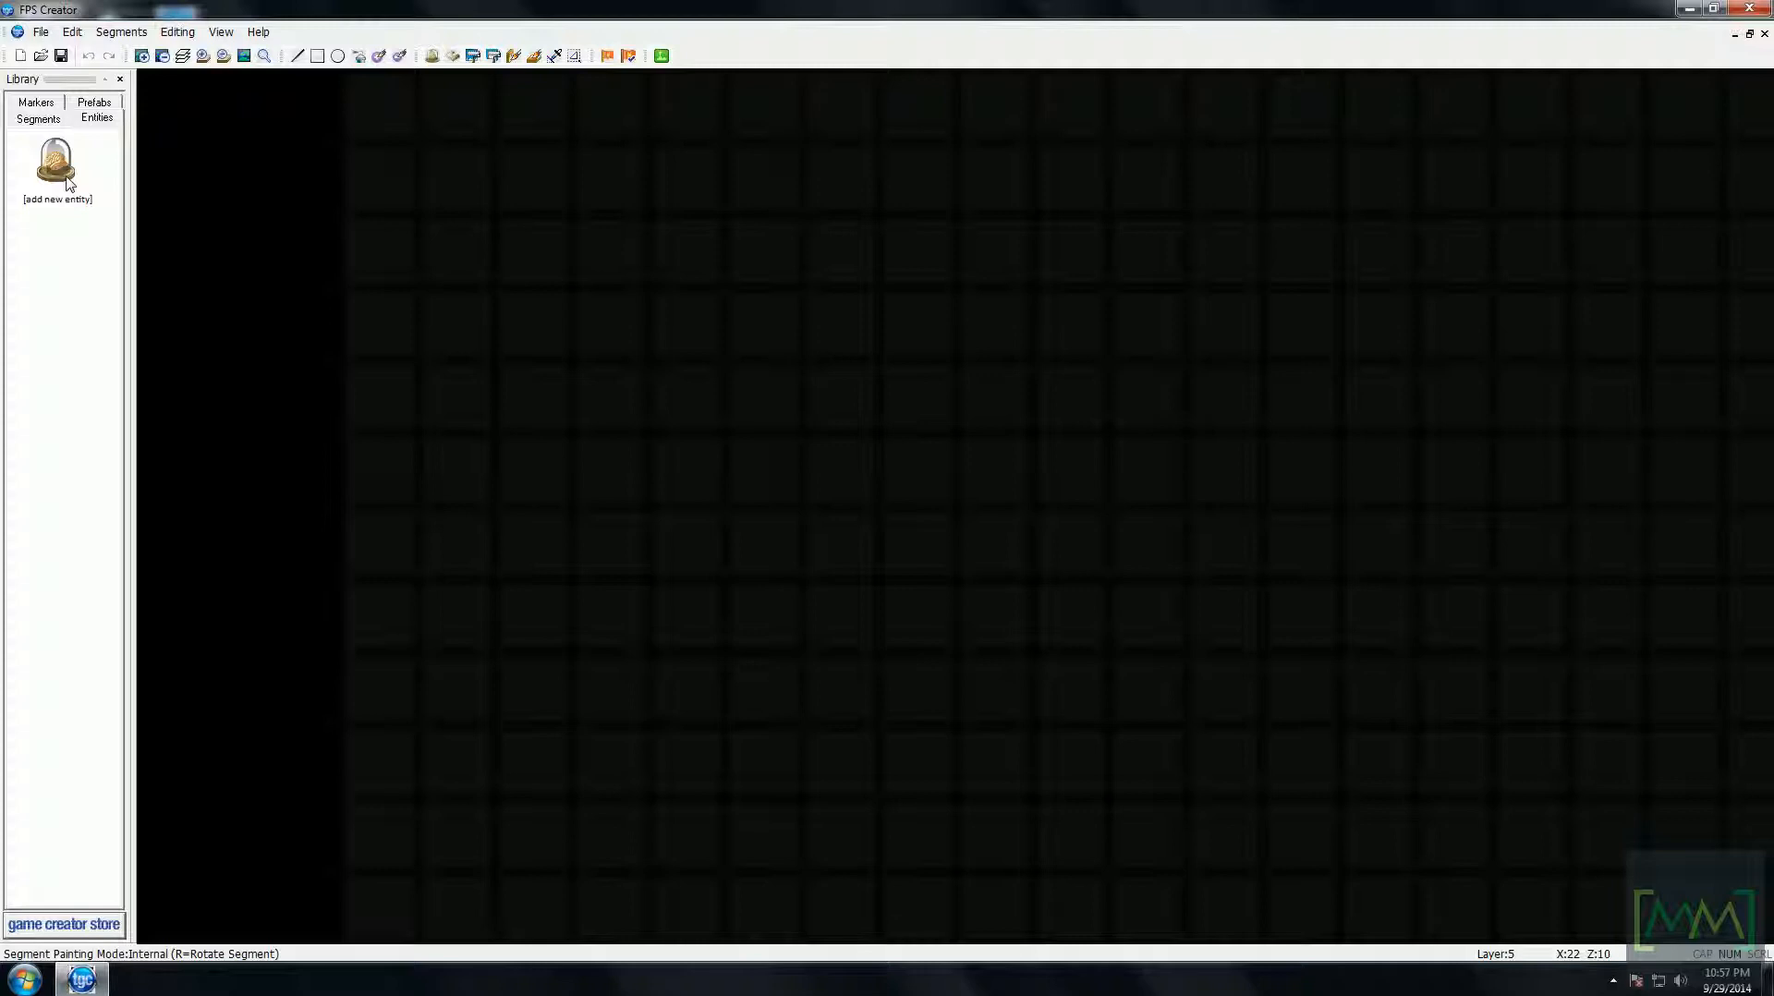
left_click(42, 104)
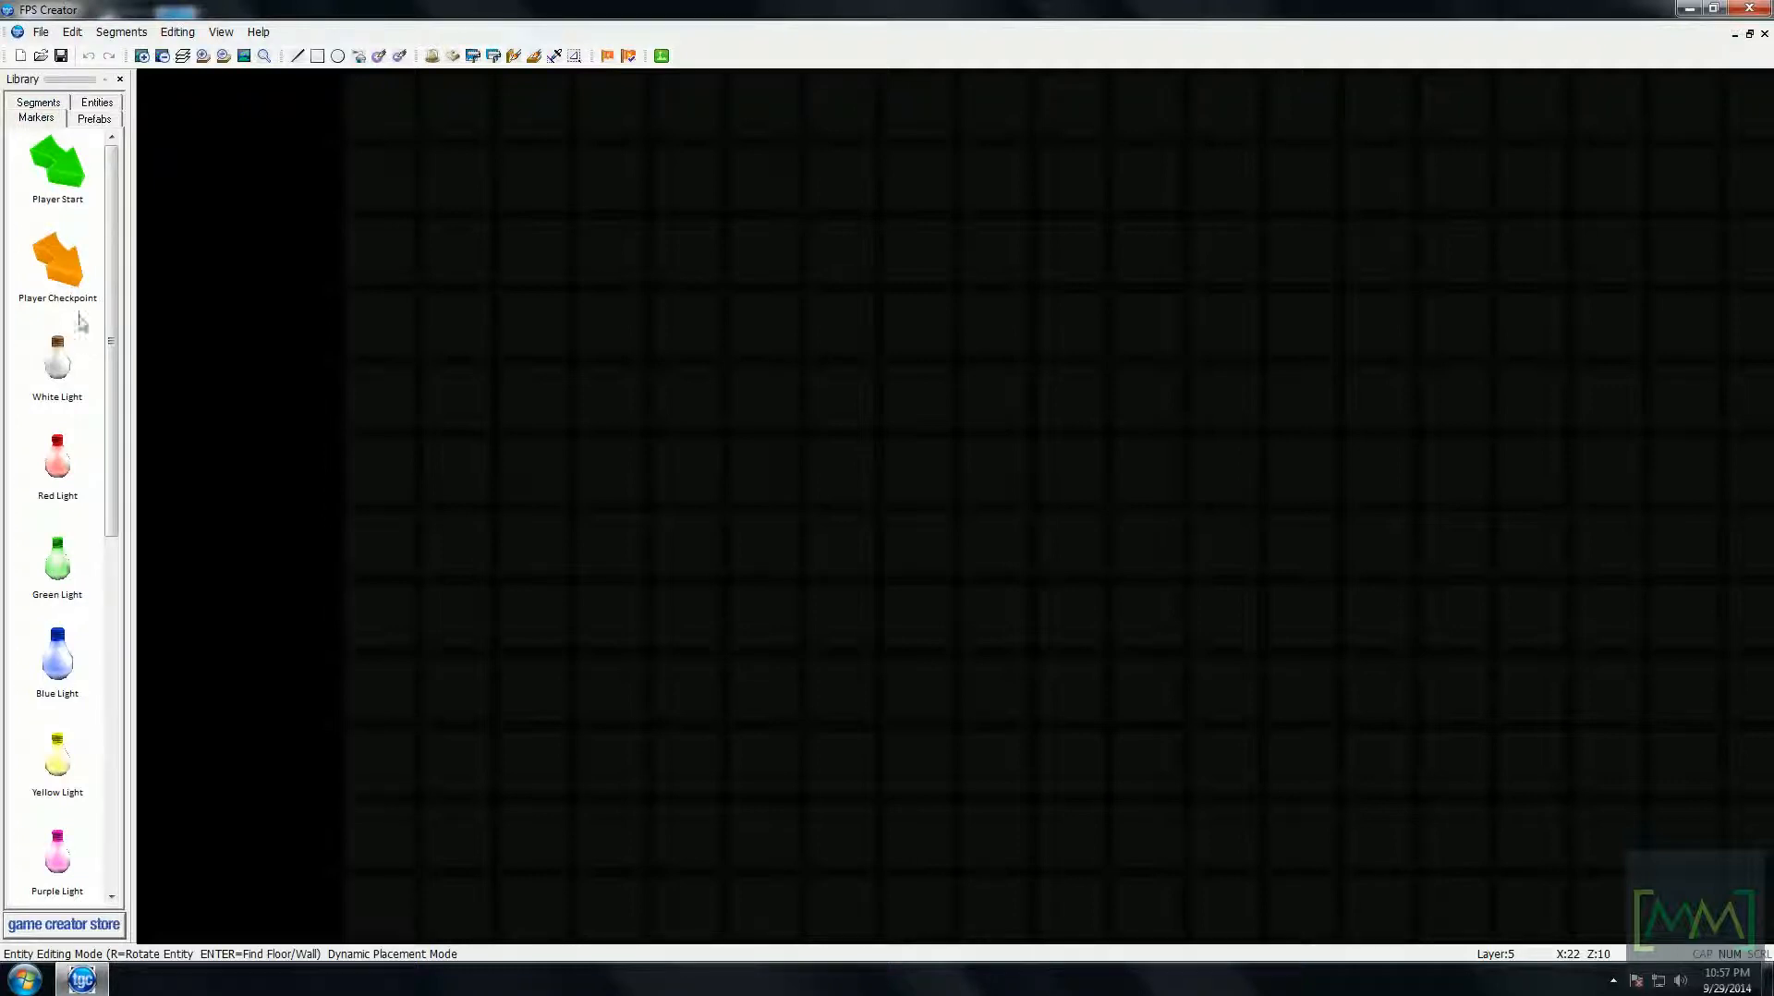
left_click_drag(114, 520, 168, 819)
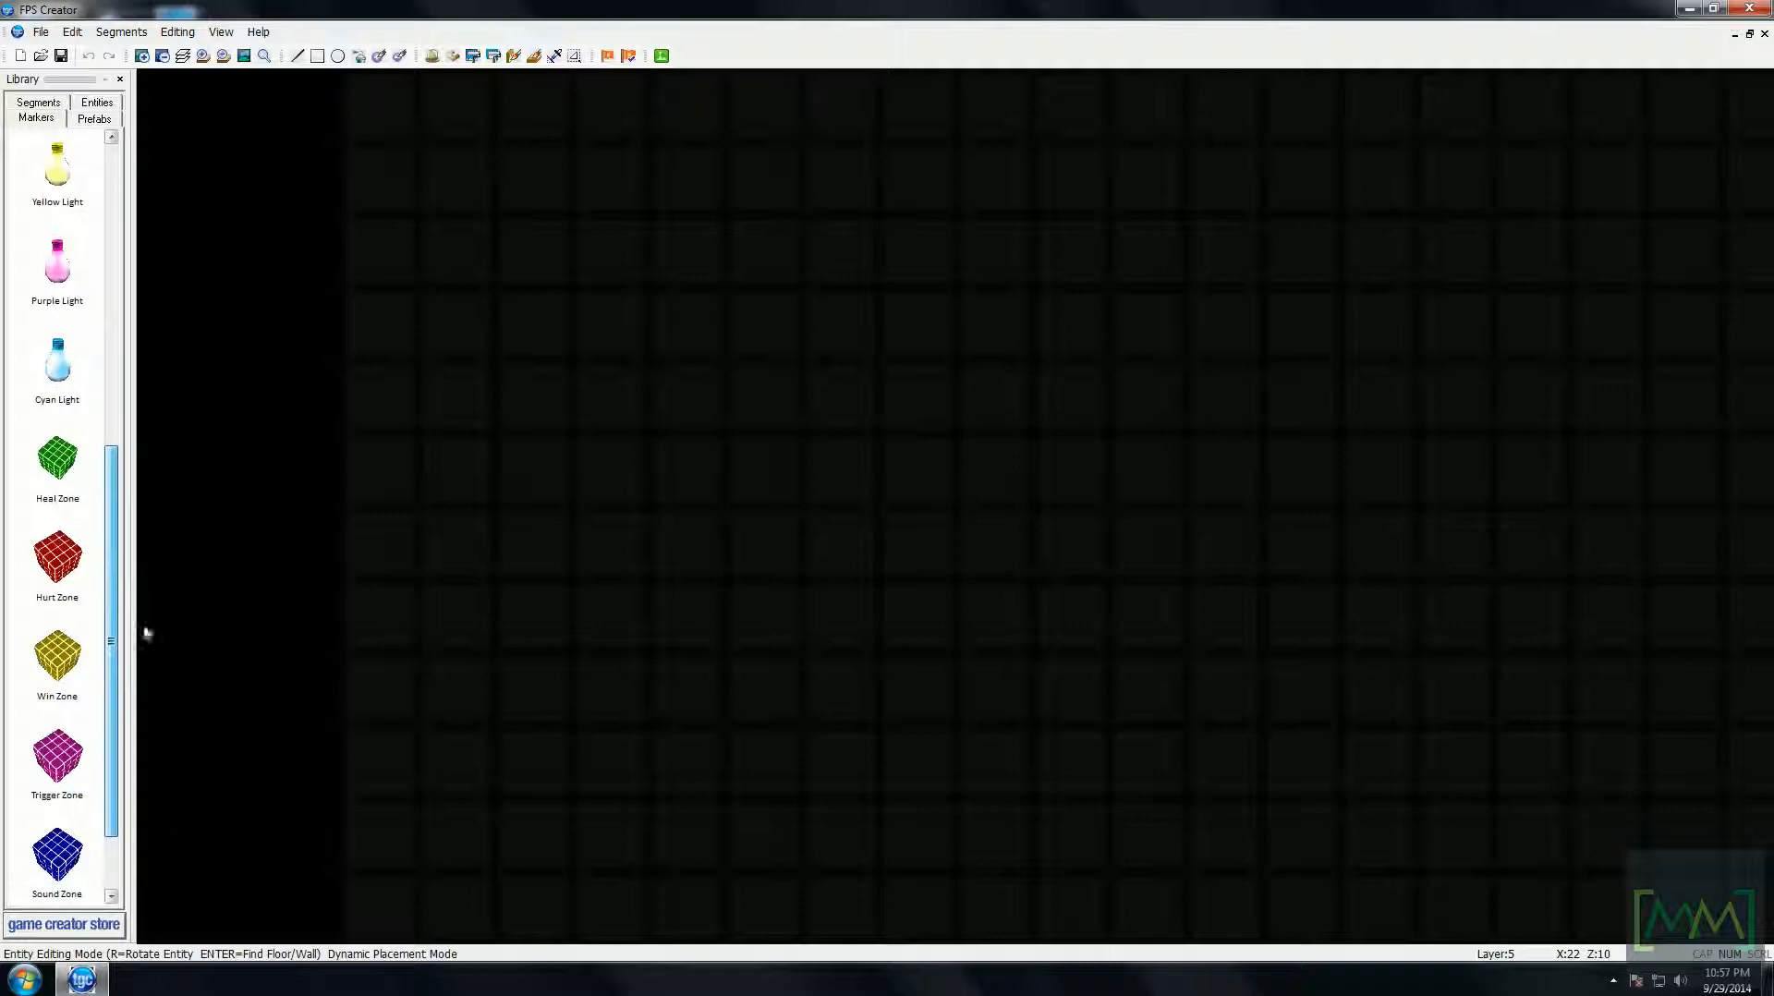
left_click(94, 118)
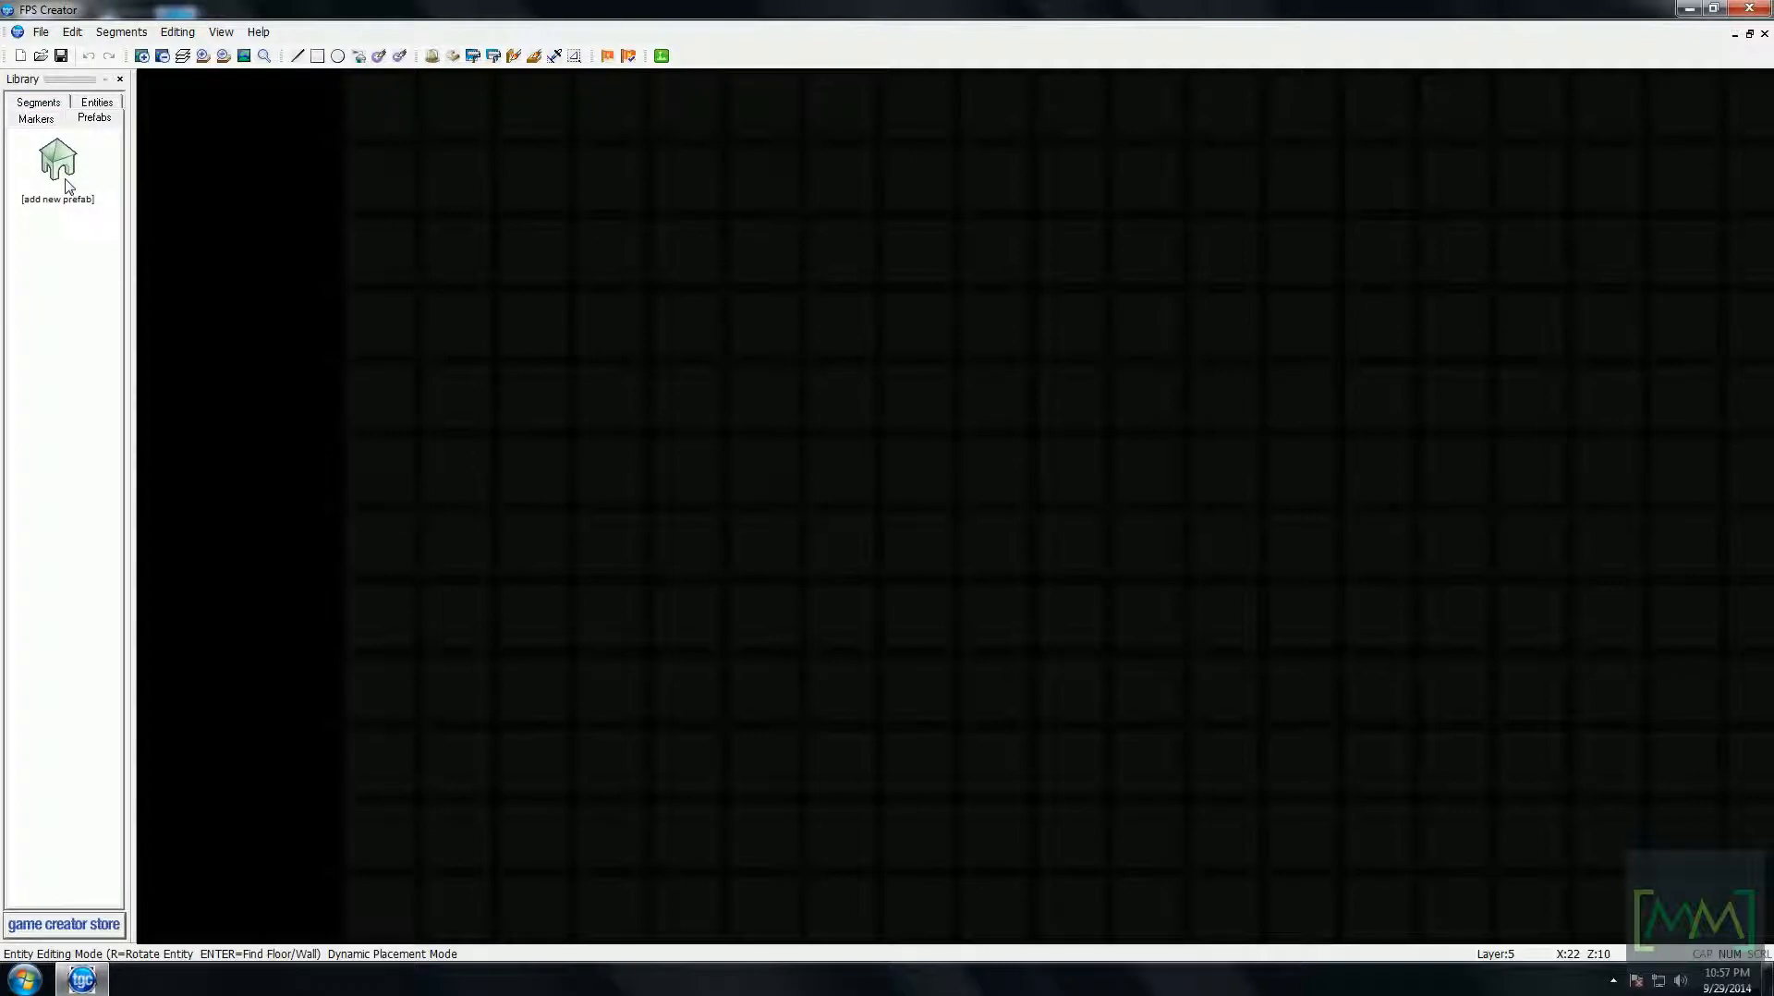
left_click(58, 105)
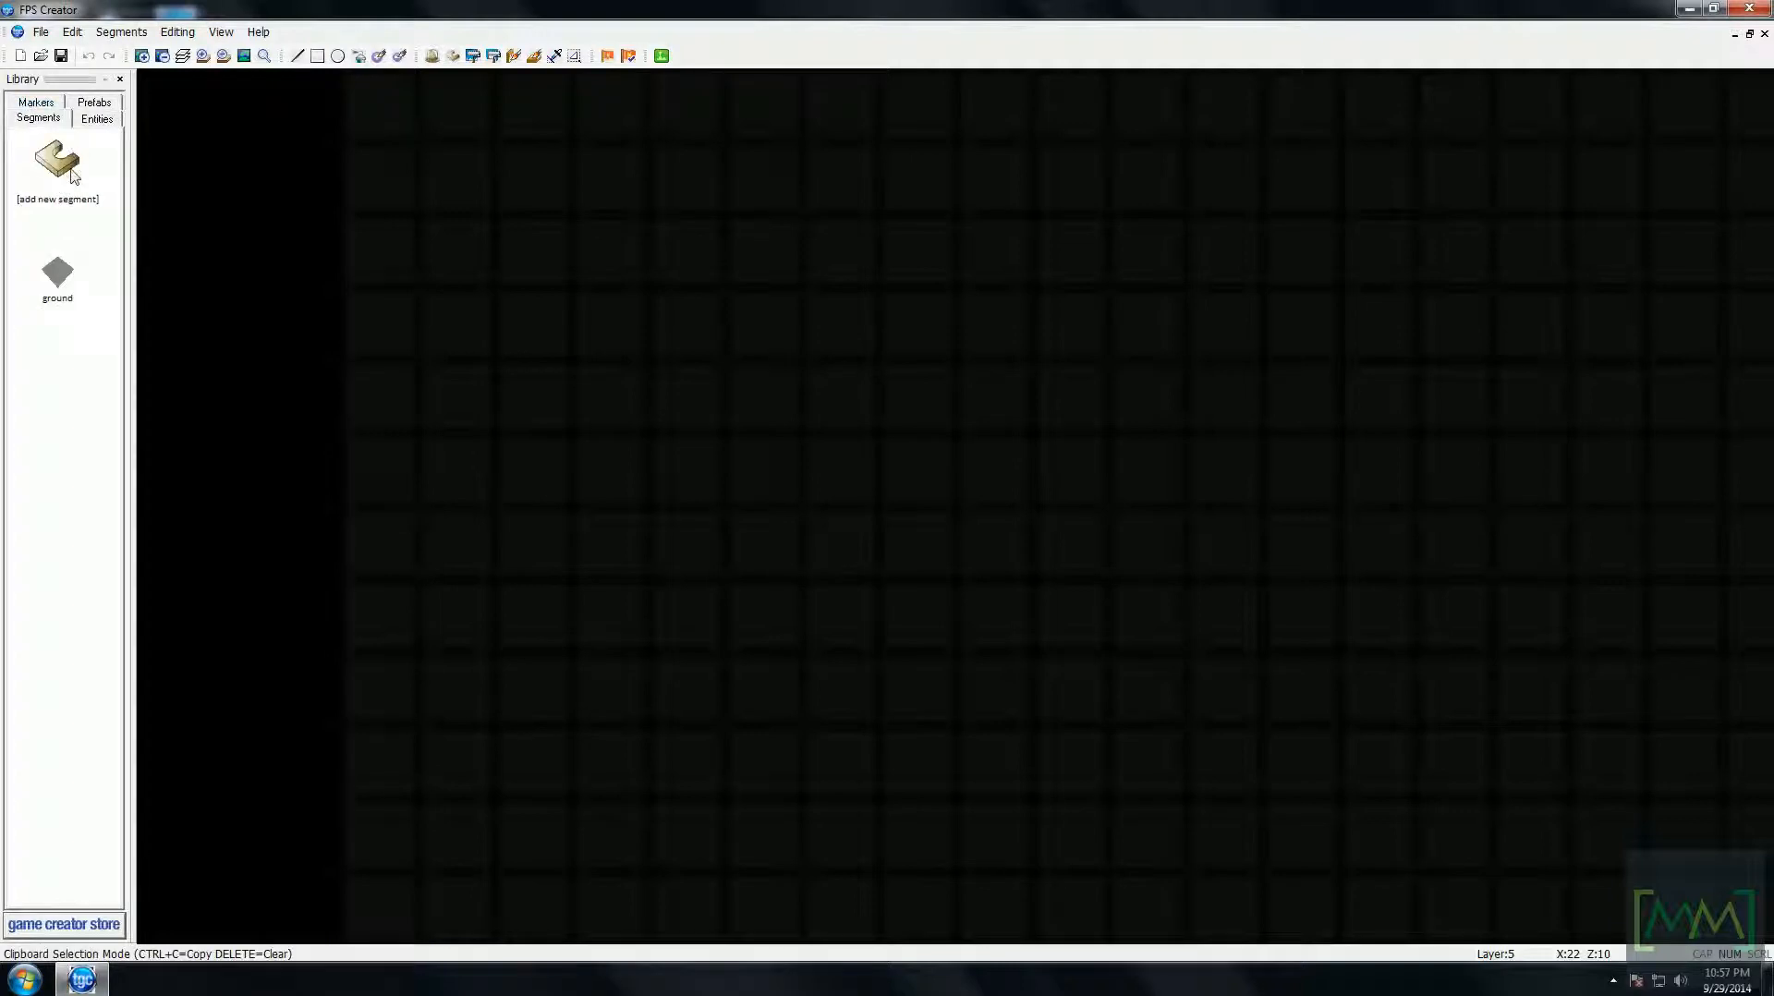
- Open the Segment Library for adding a segment and examine the ww2, scifi, Stone-walls, Modern Day, Model Pack 5 and Metro Theater packs
left_click(74, 176)
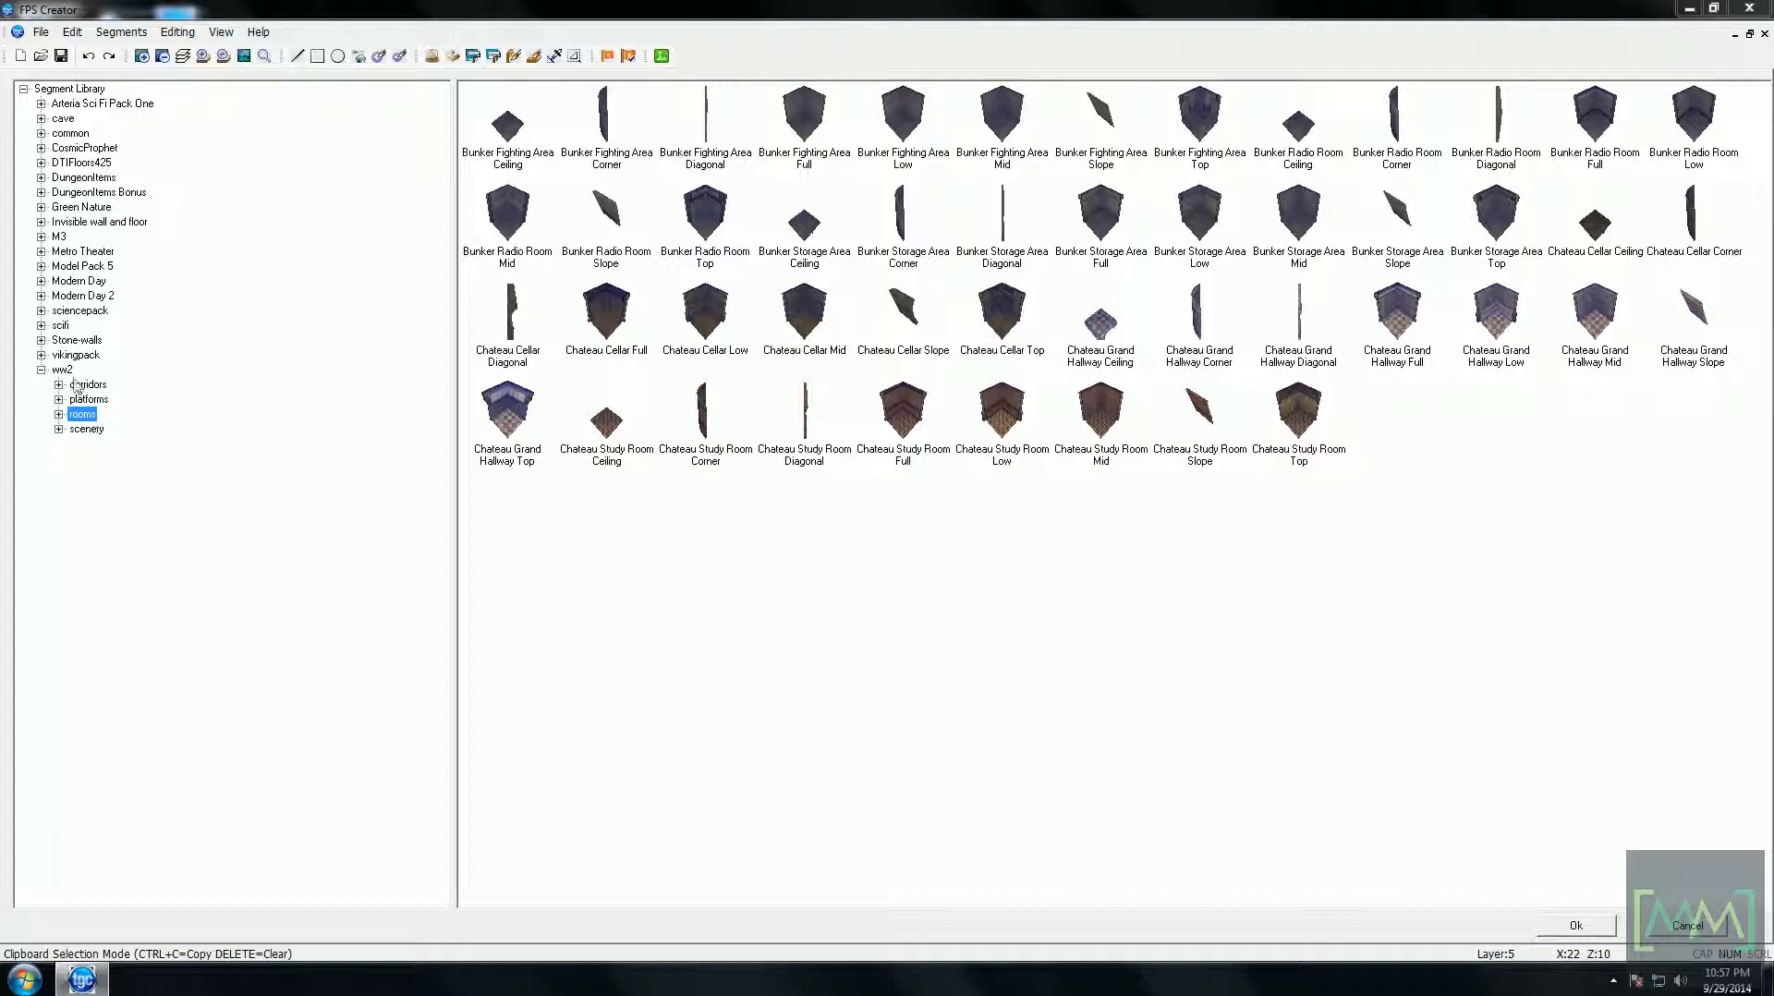
left_click(41, 370)
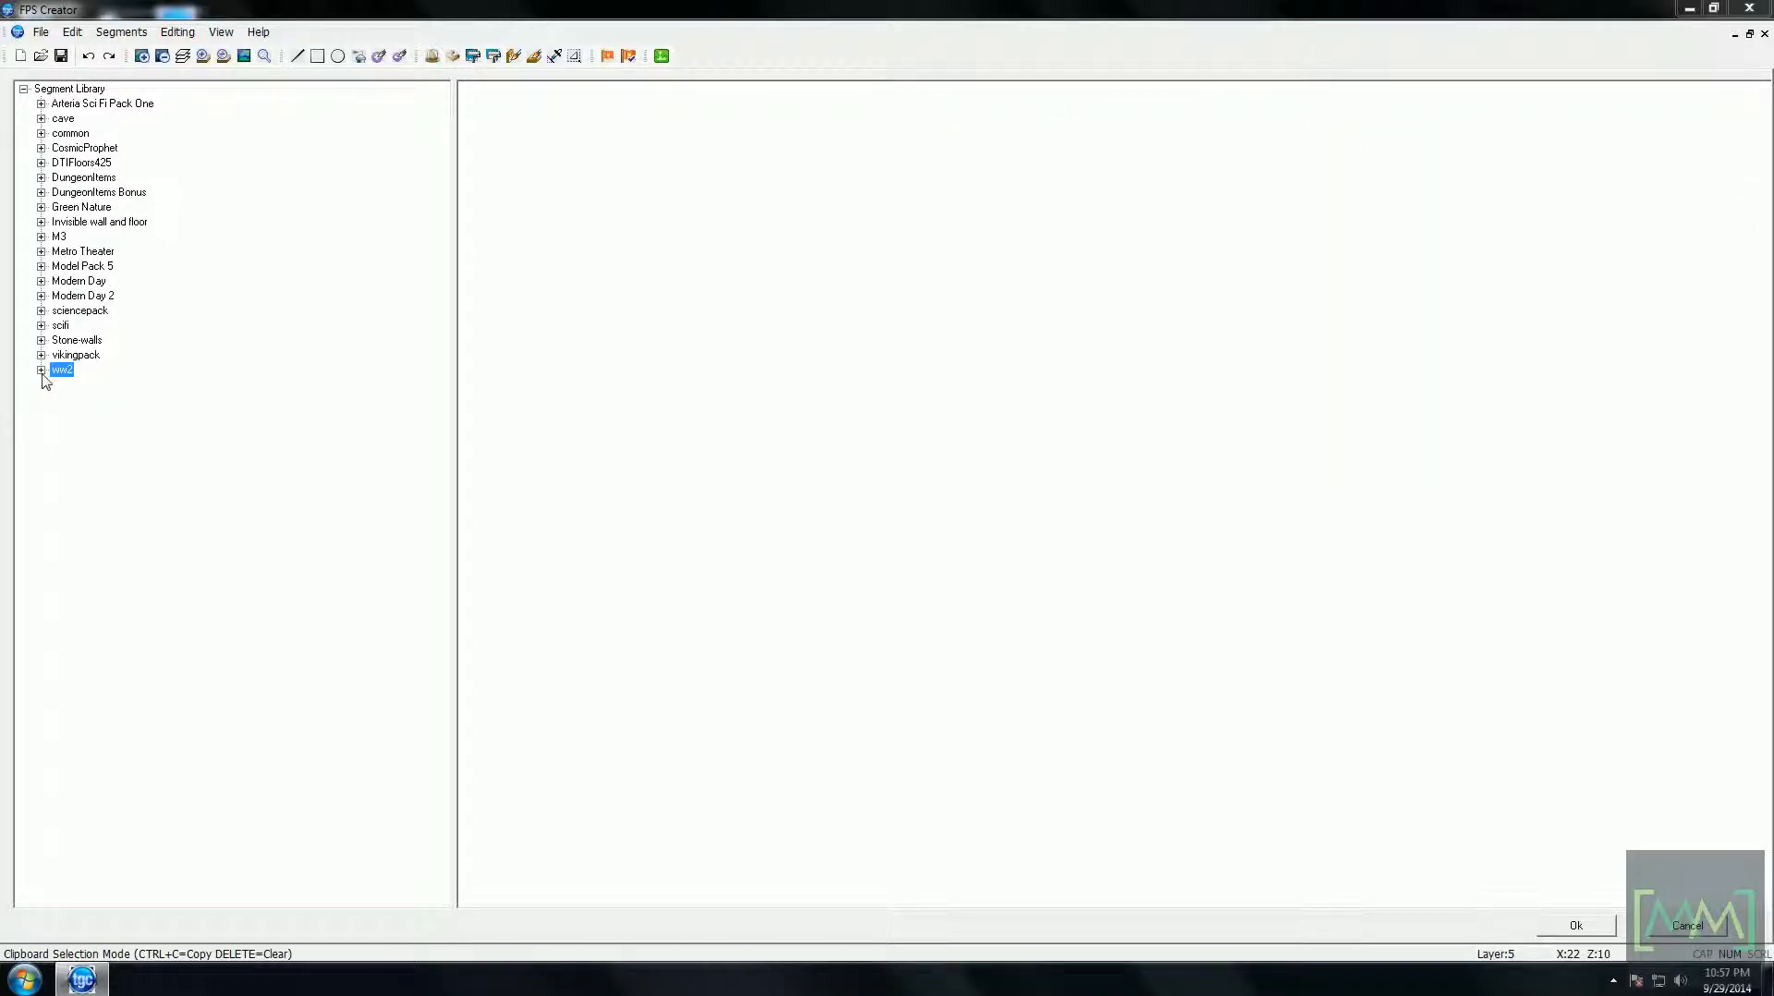
left_click(41, 371)
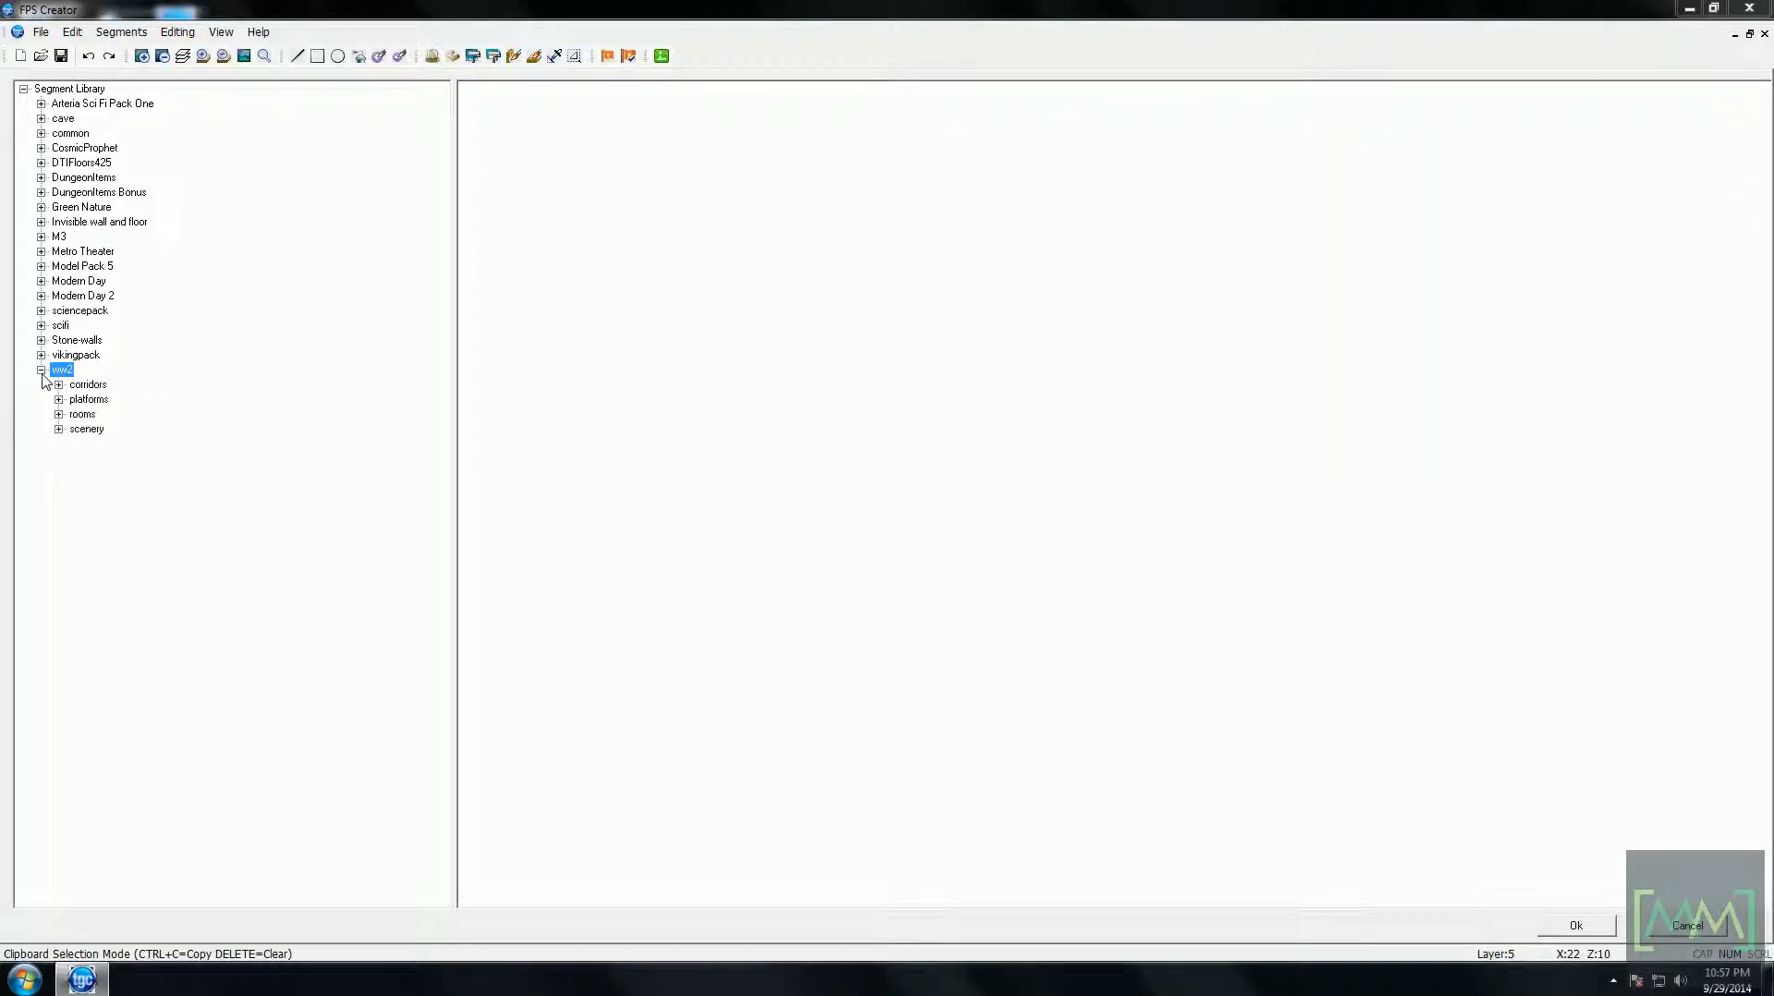
left_click(42, 325)
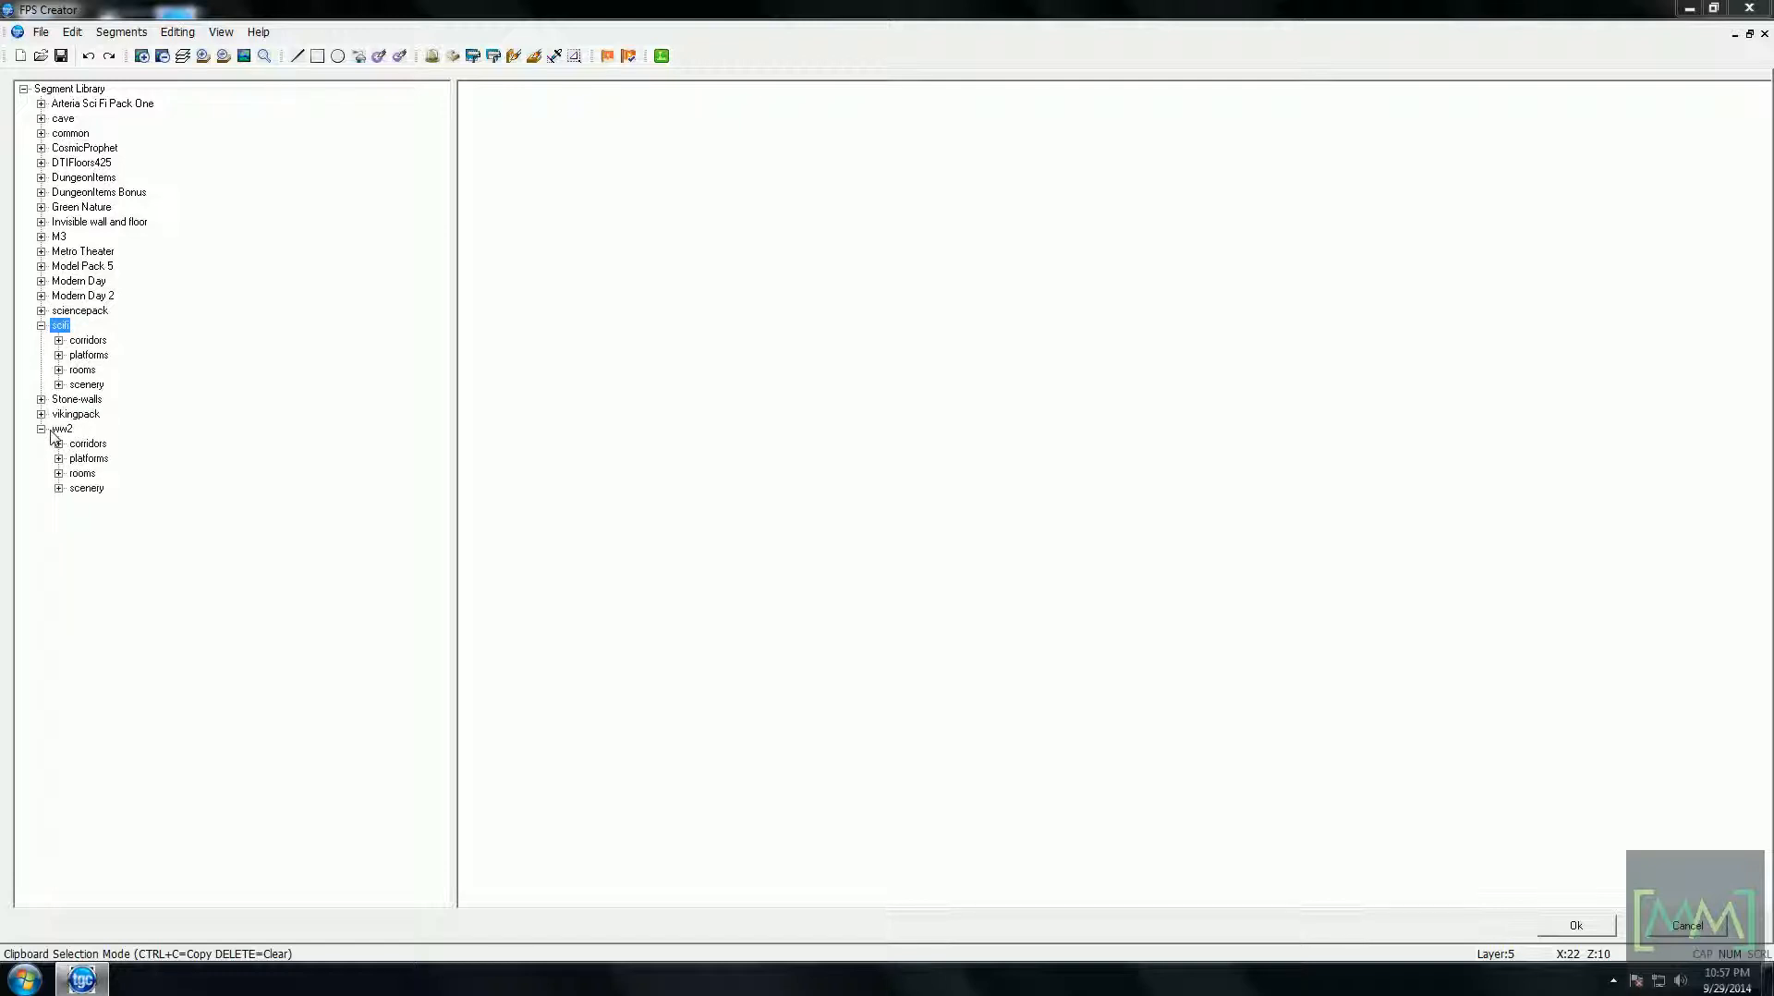
left_click(74, 414)
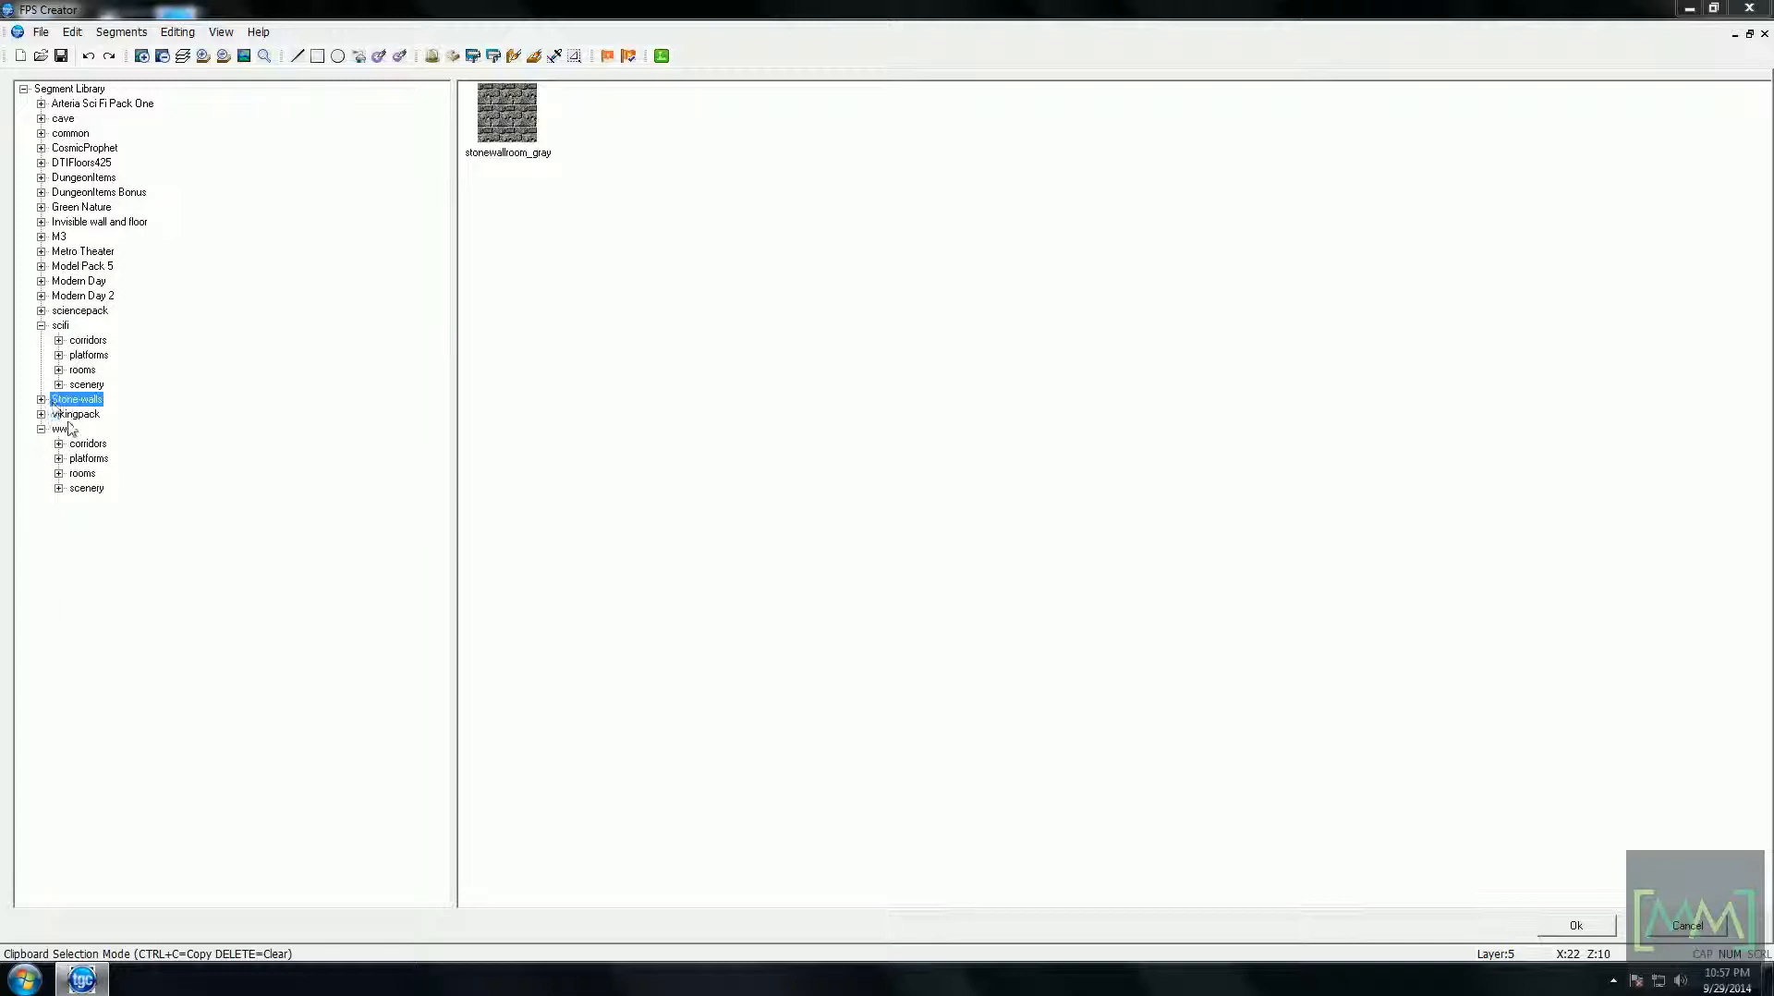
left_click(92, 295)
left_click(96, 282)
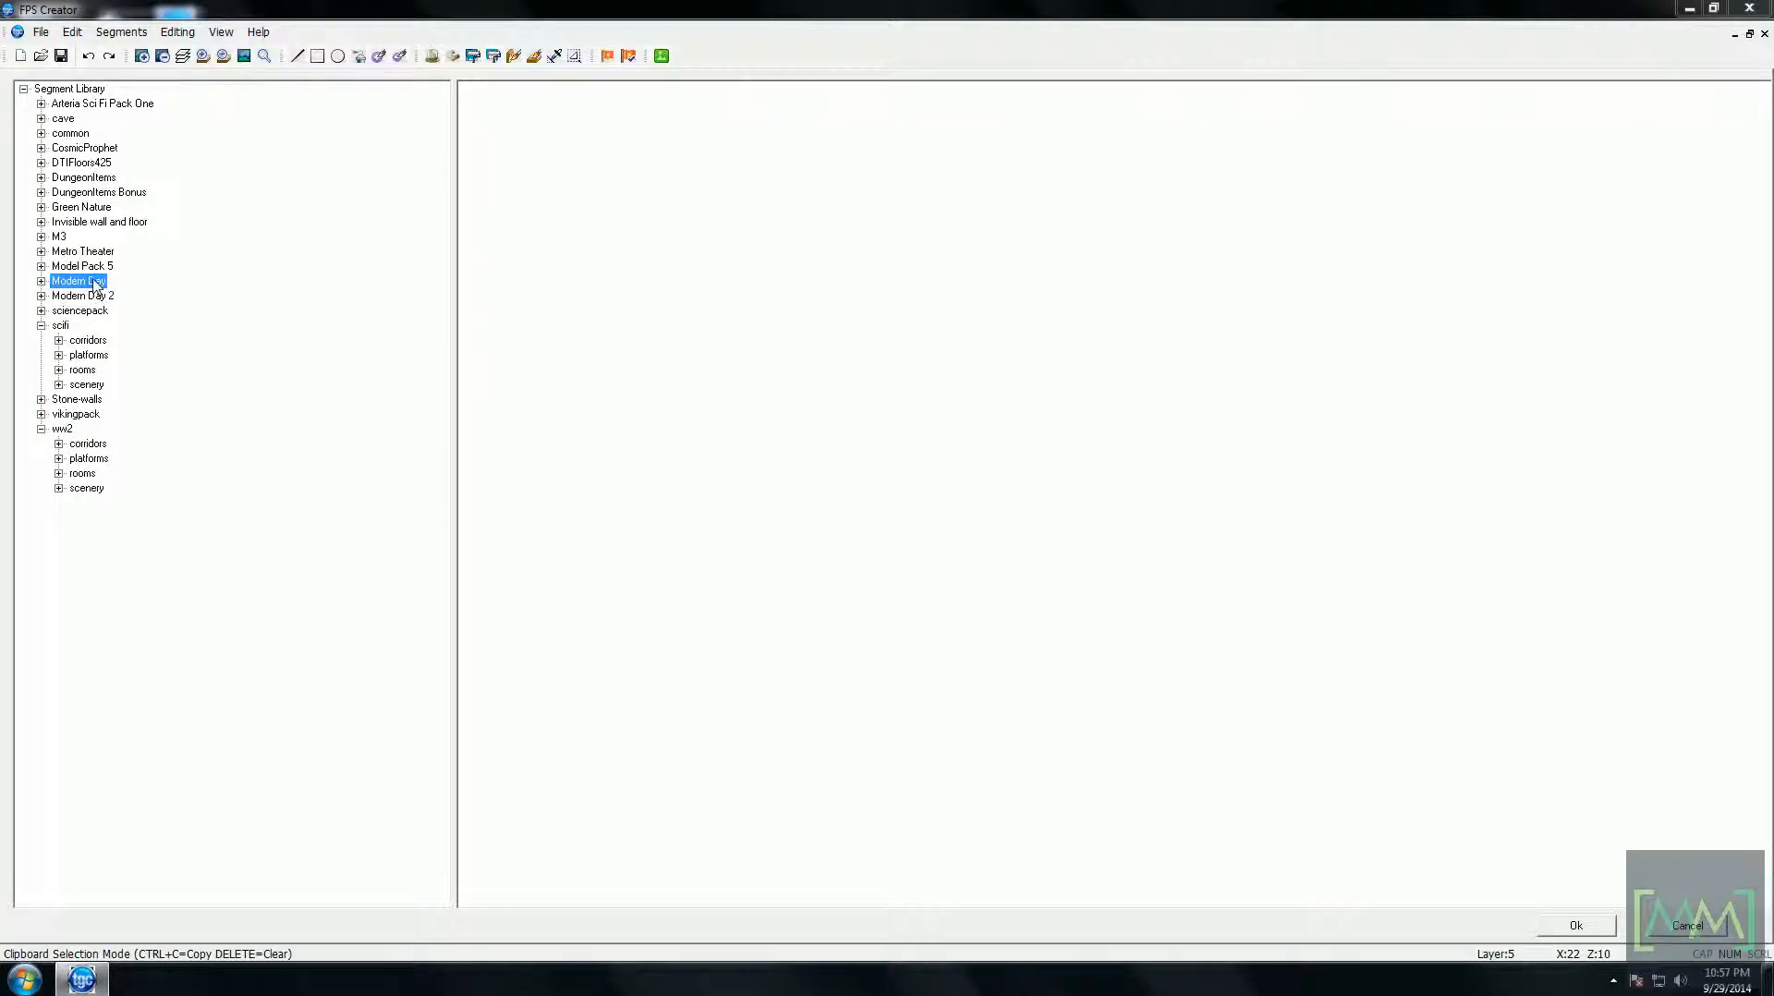
left_click(101, 268)
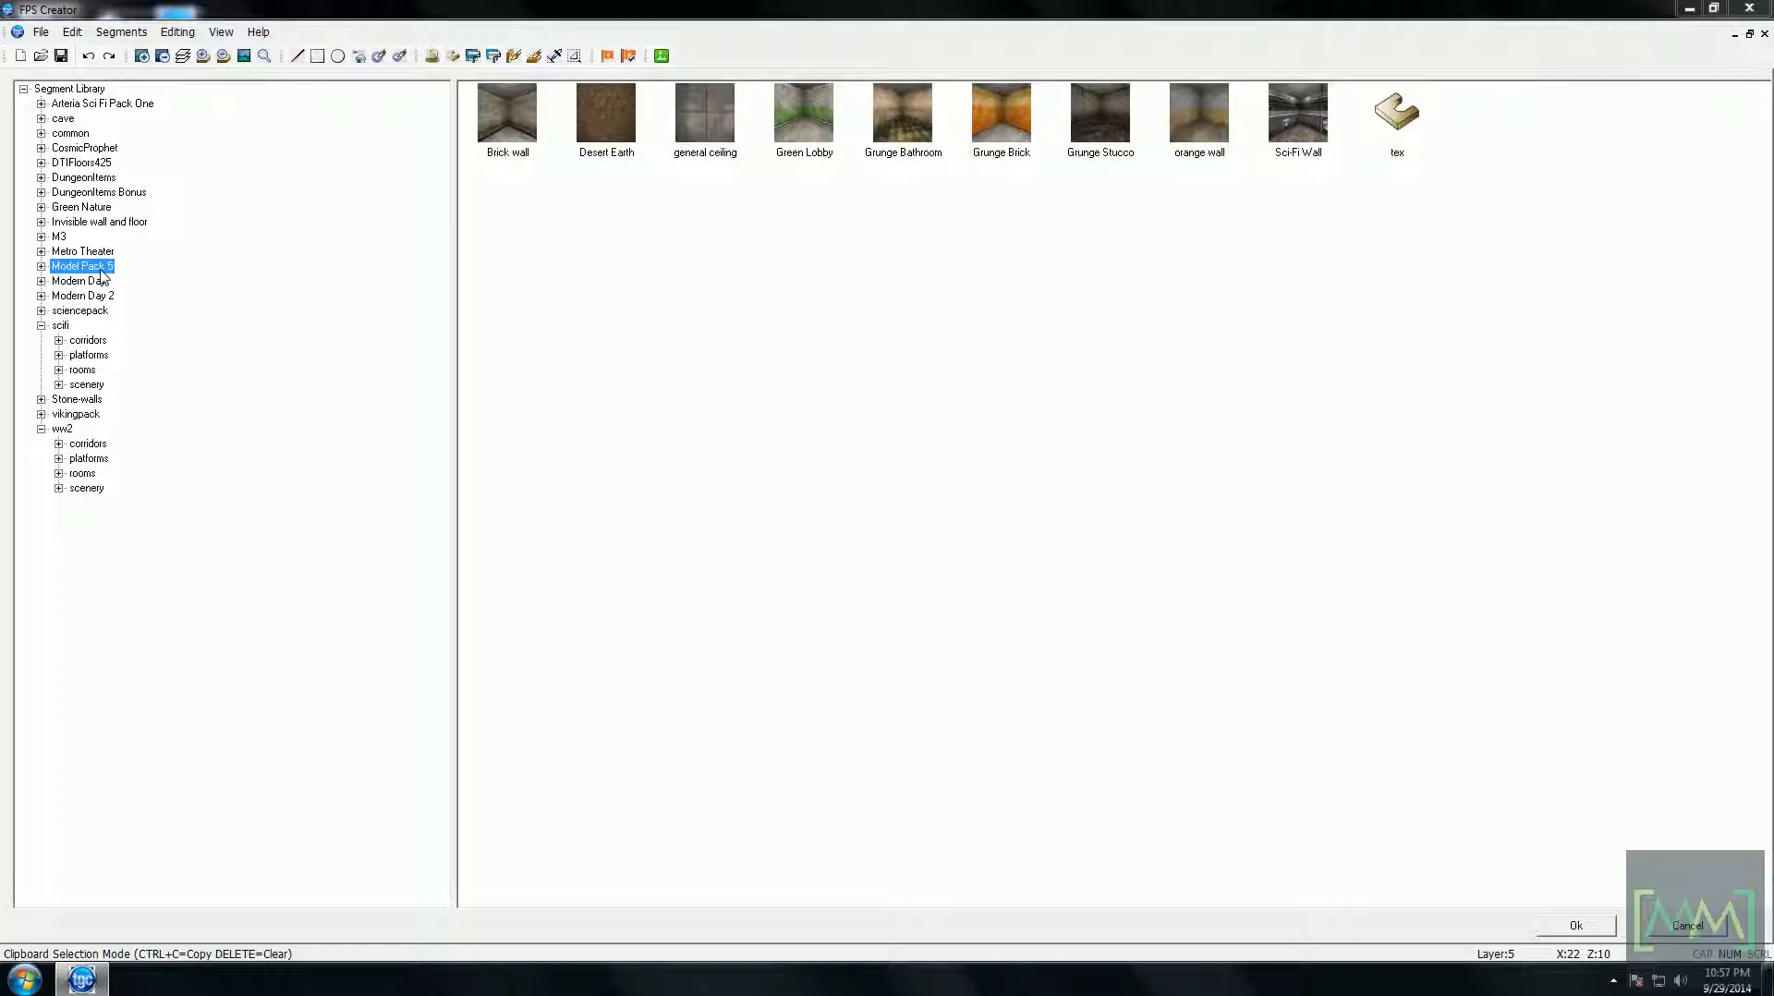
left_click(98, 254)
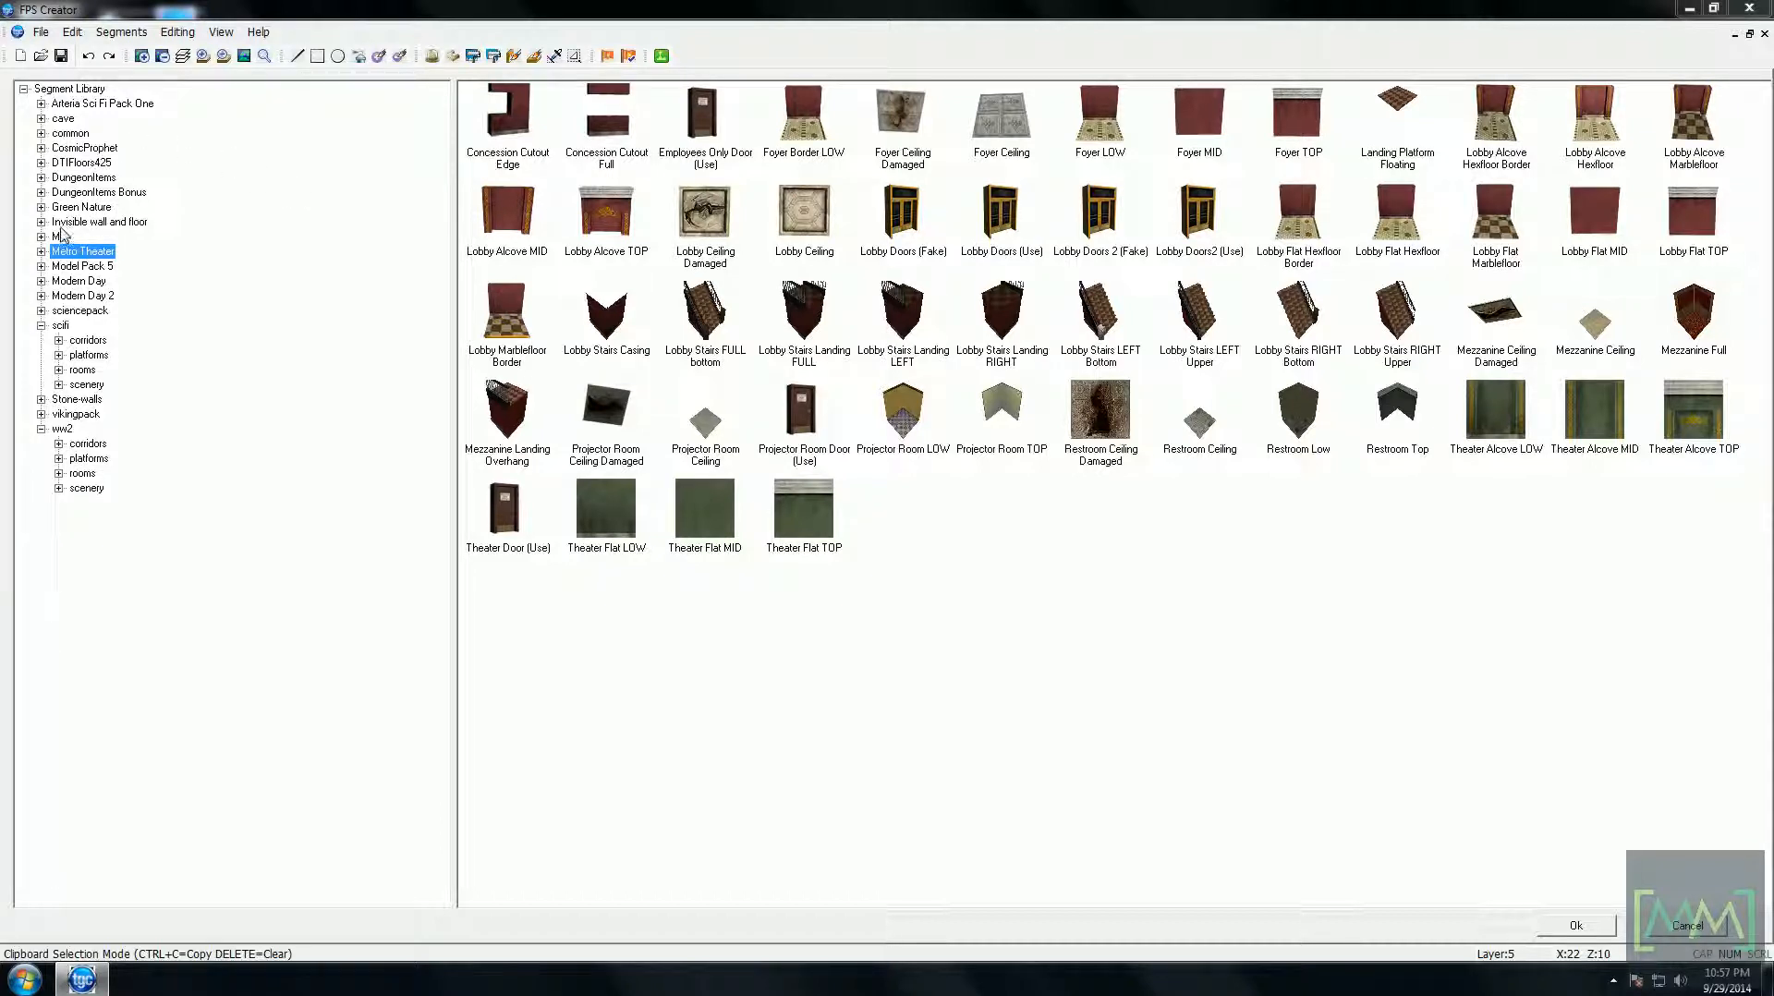
- Examine the common segments and the door, forest path and room segments in CosmicProphet's Hell_House pack
left_click(81, 135)
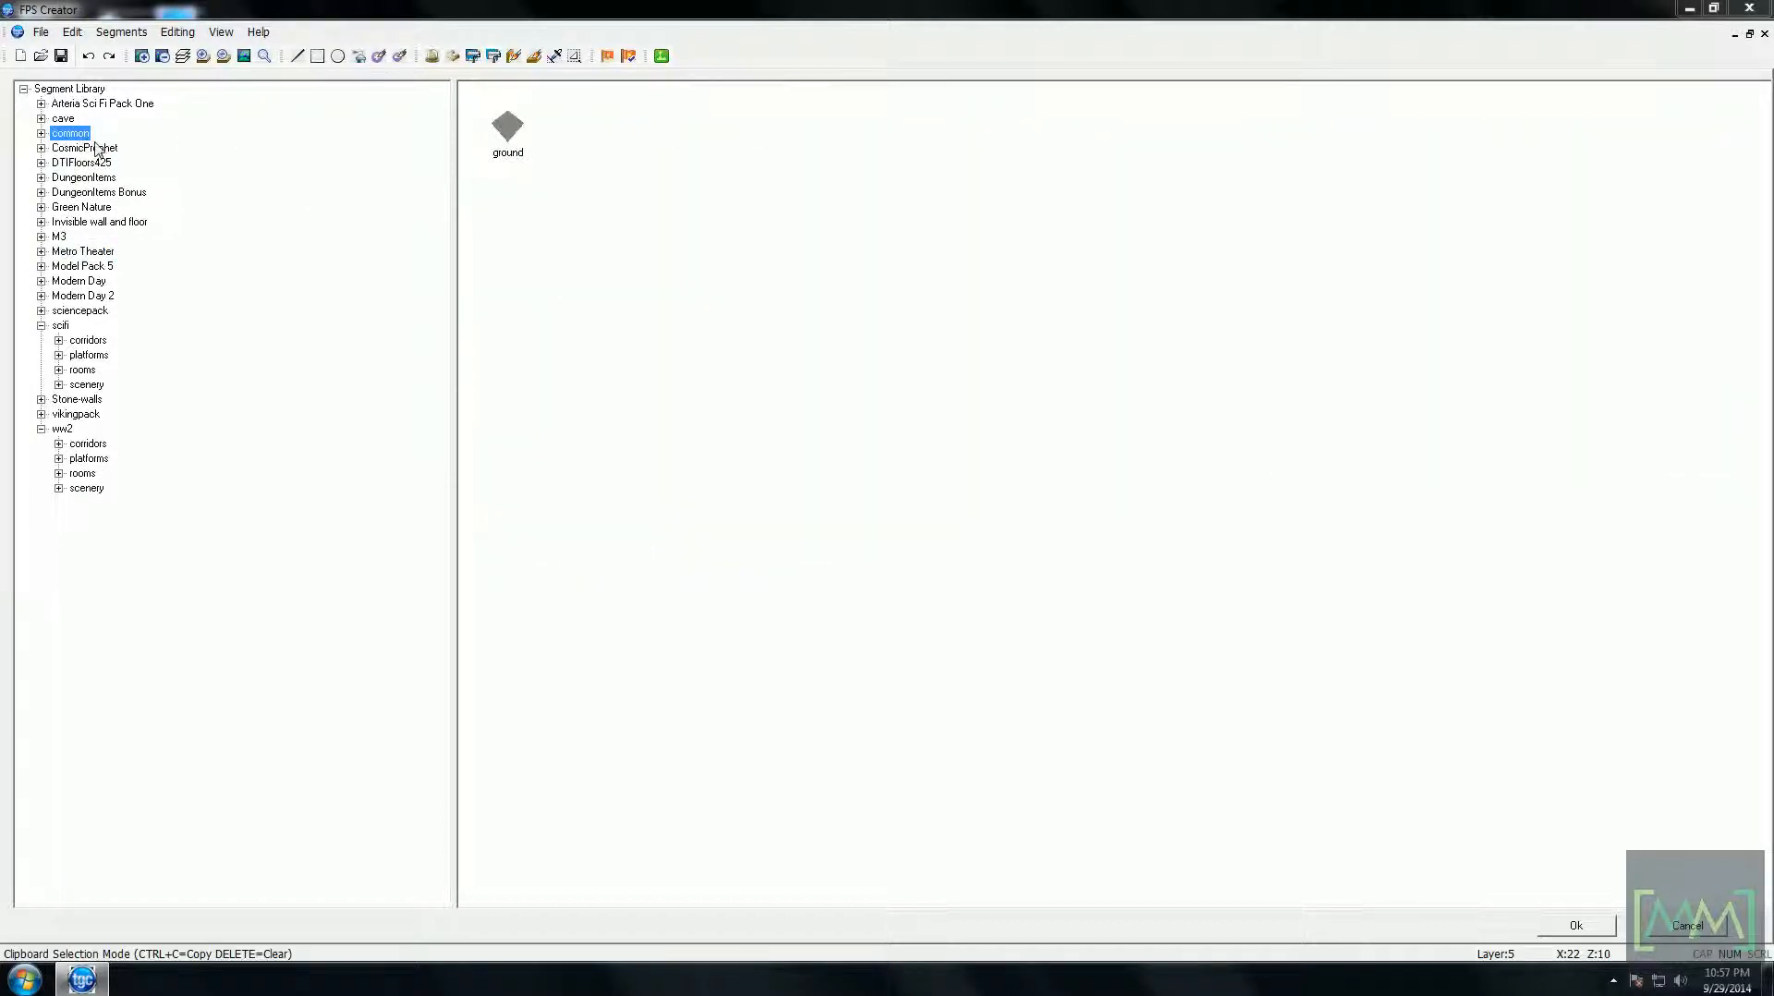
left_click(97, 150)
left_click(40, 149)
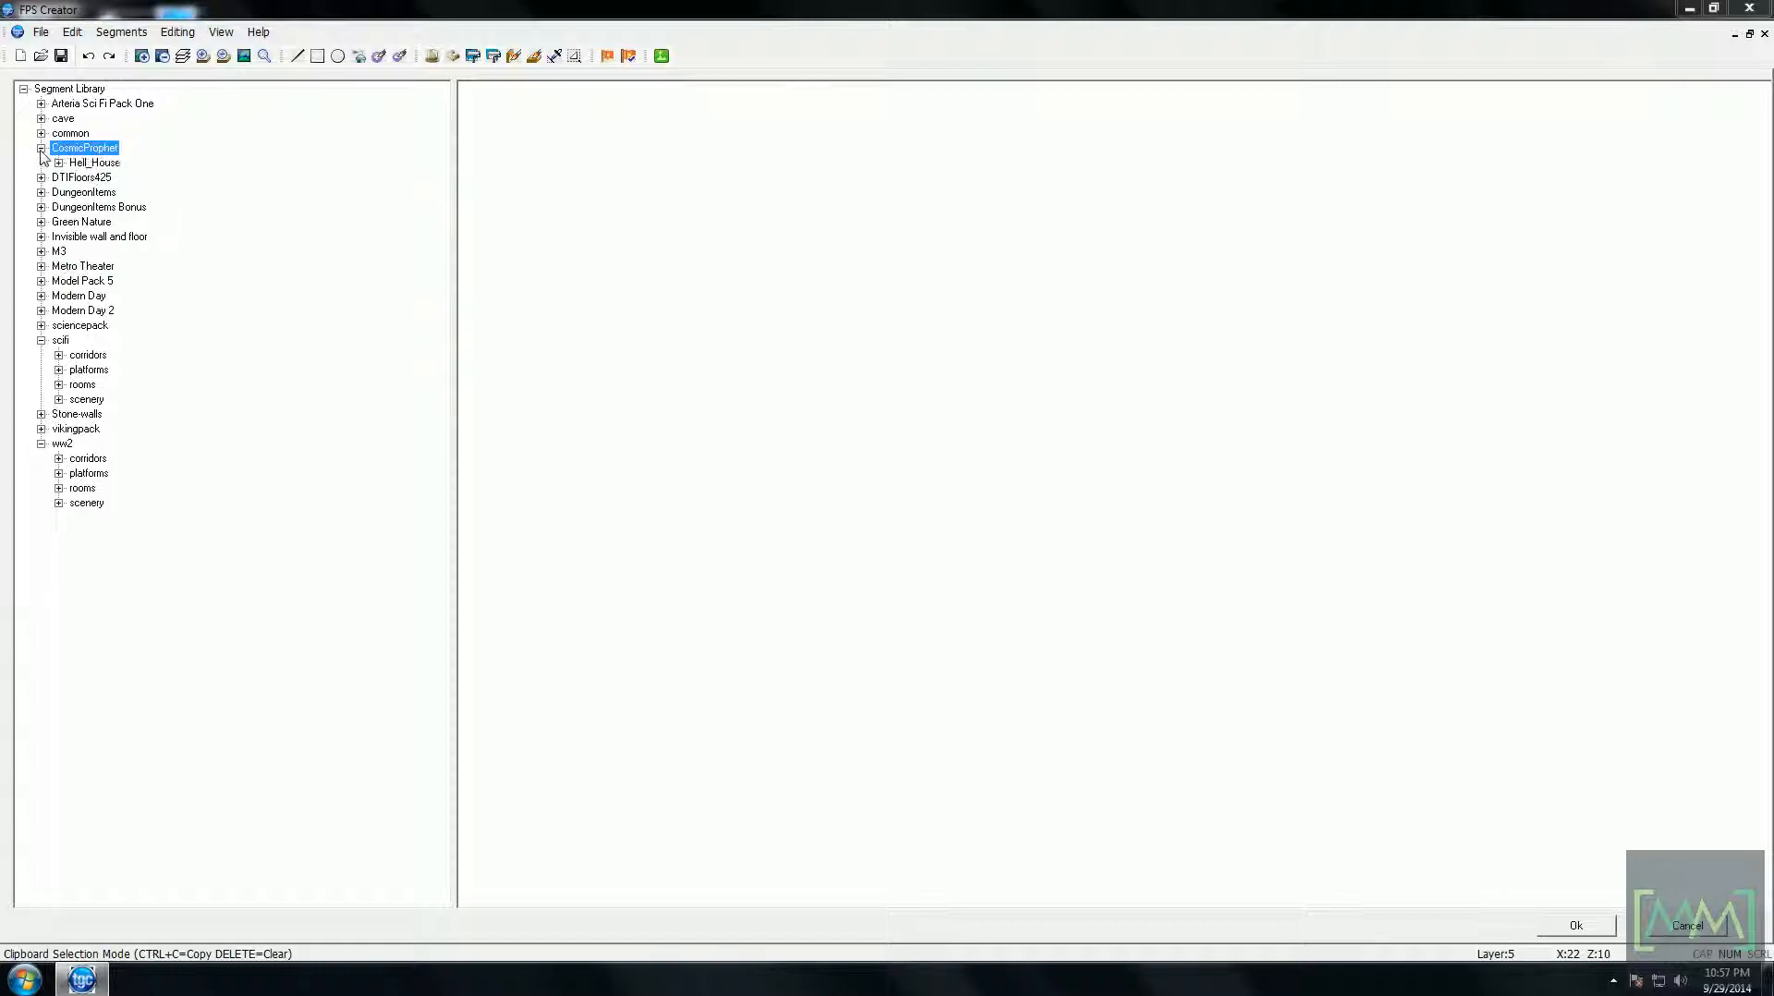
double_click(93, 162)
left_click(97, 178)
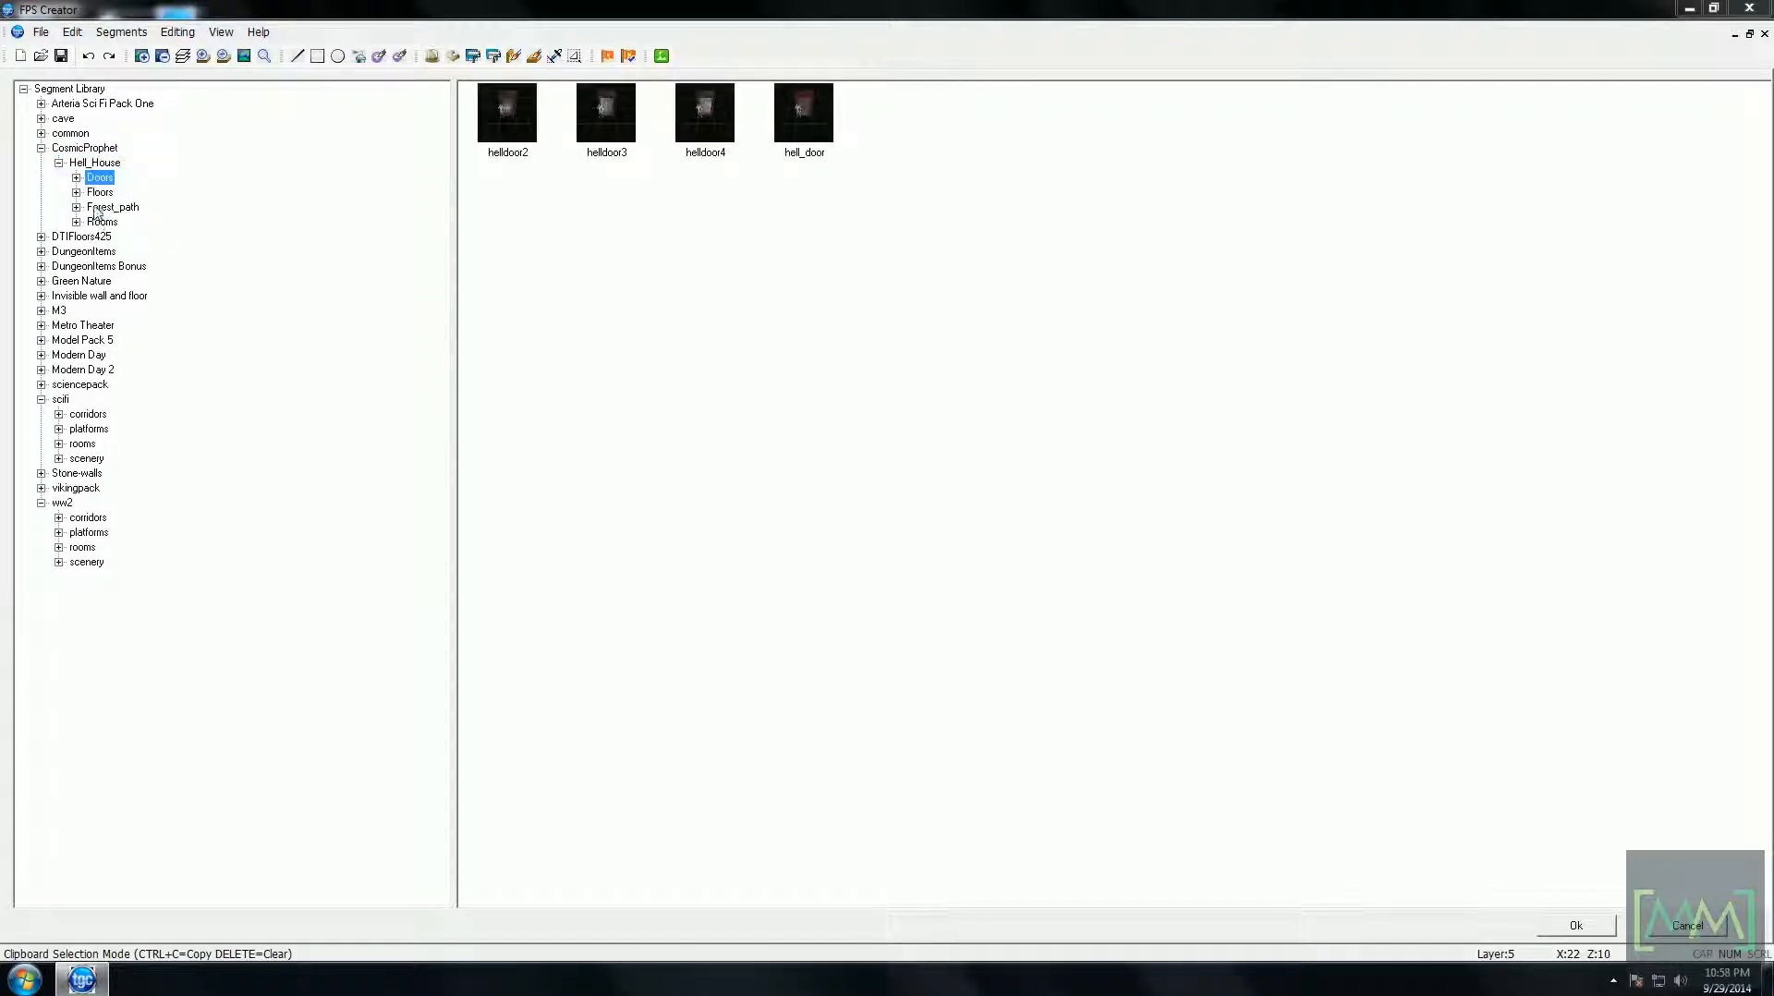
left_click(103, 207)
left_click(102, 222)
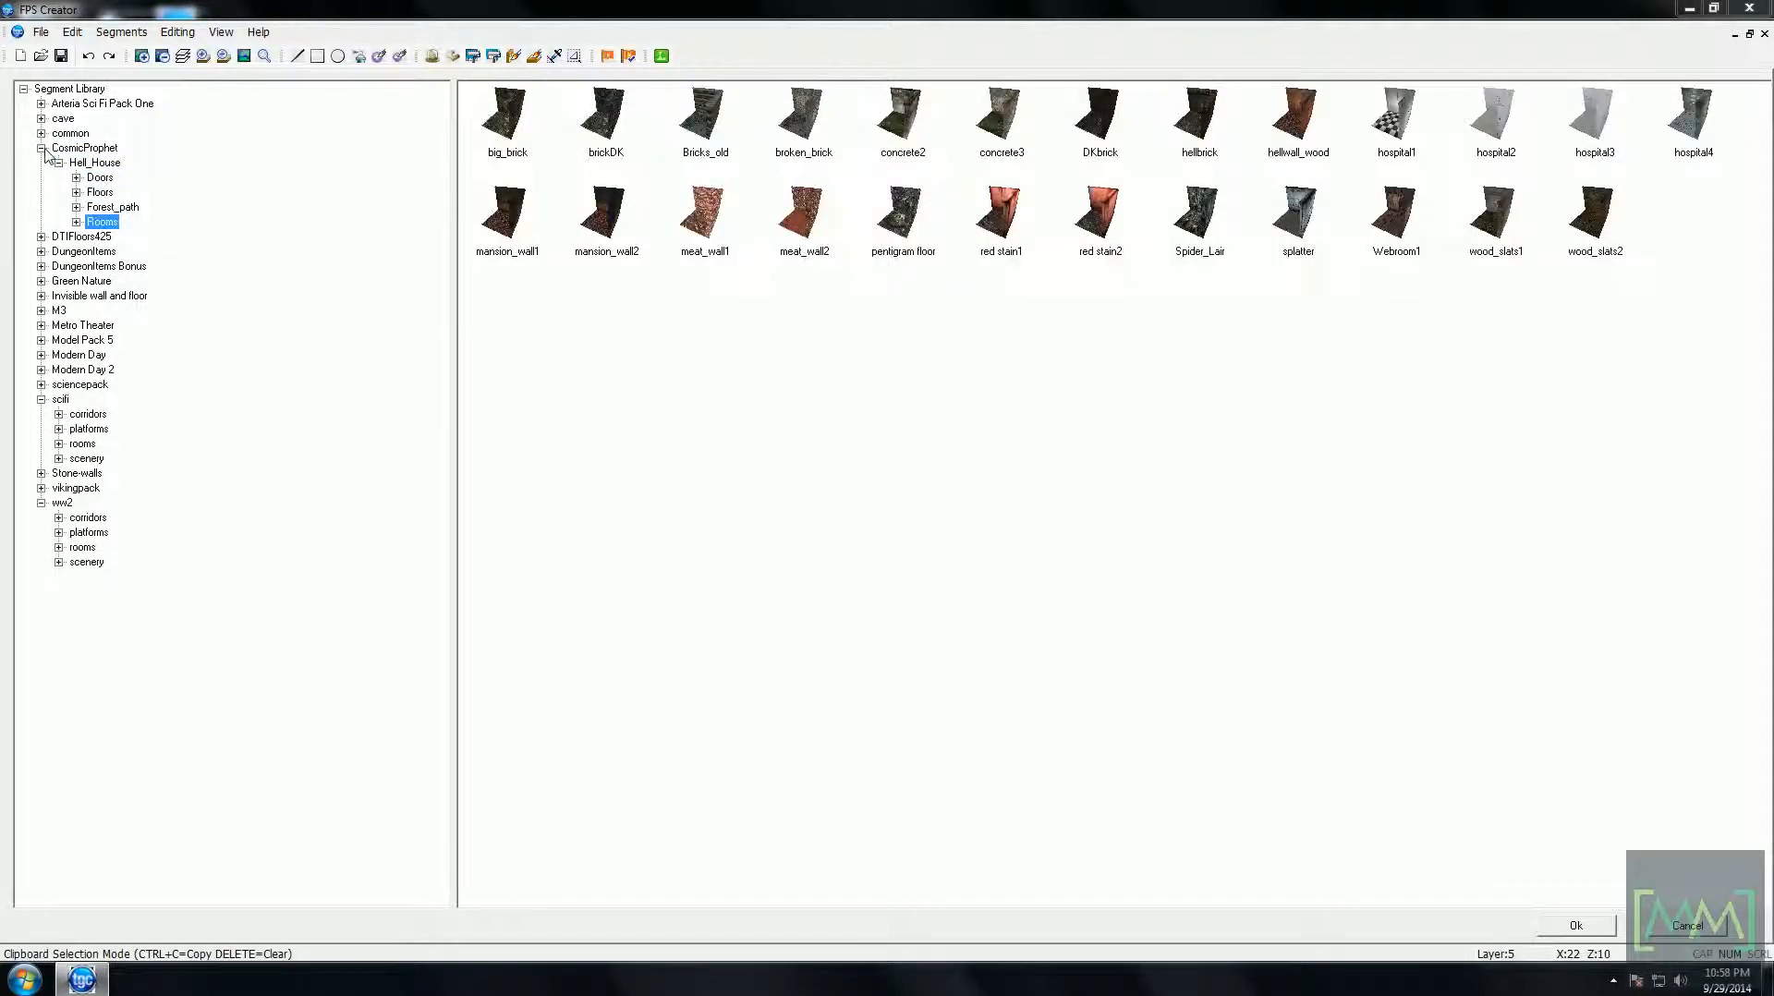
left_click(42, 148)
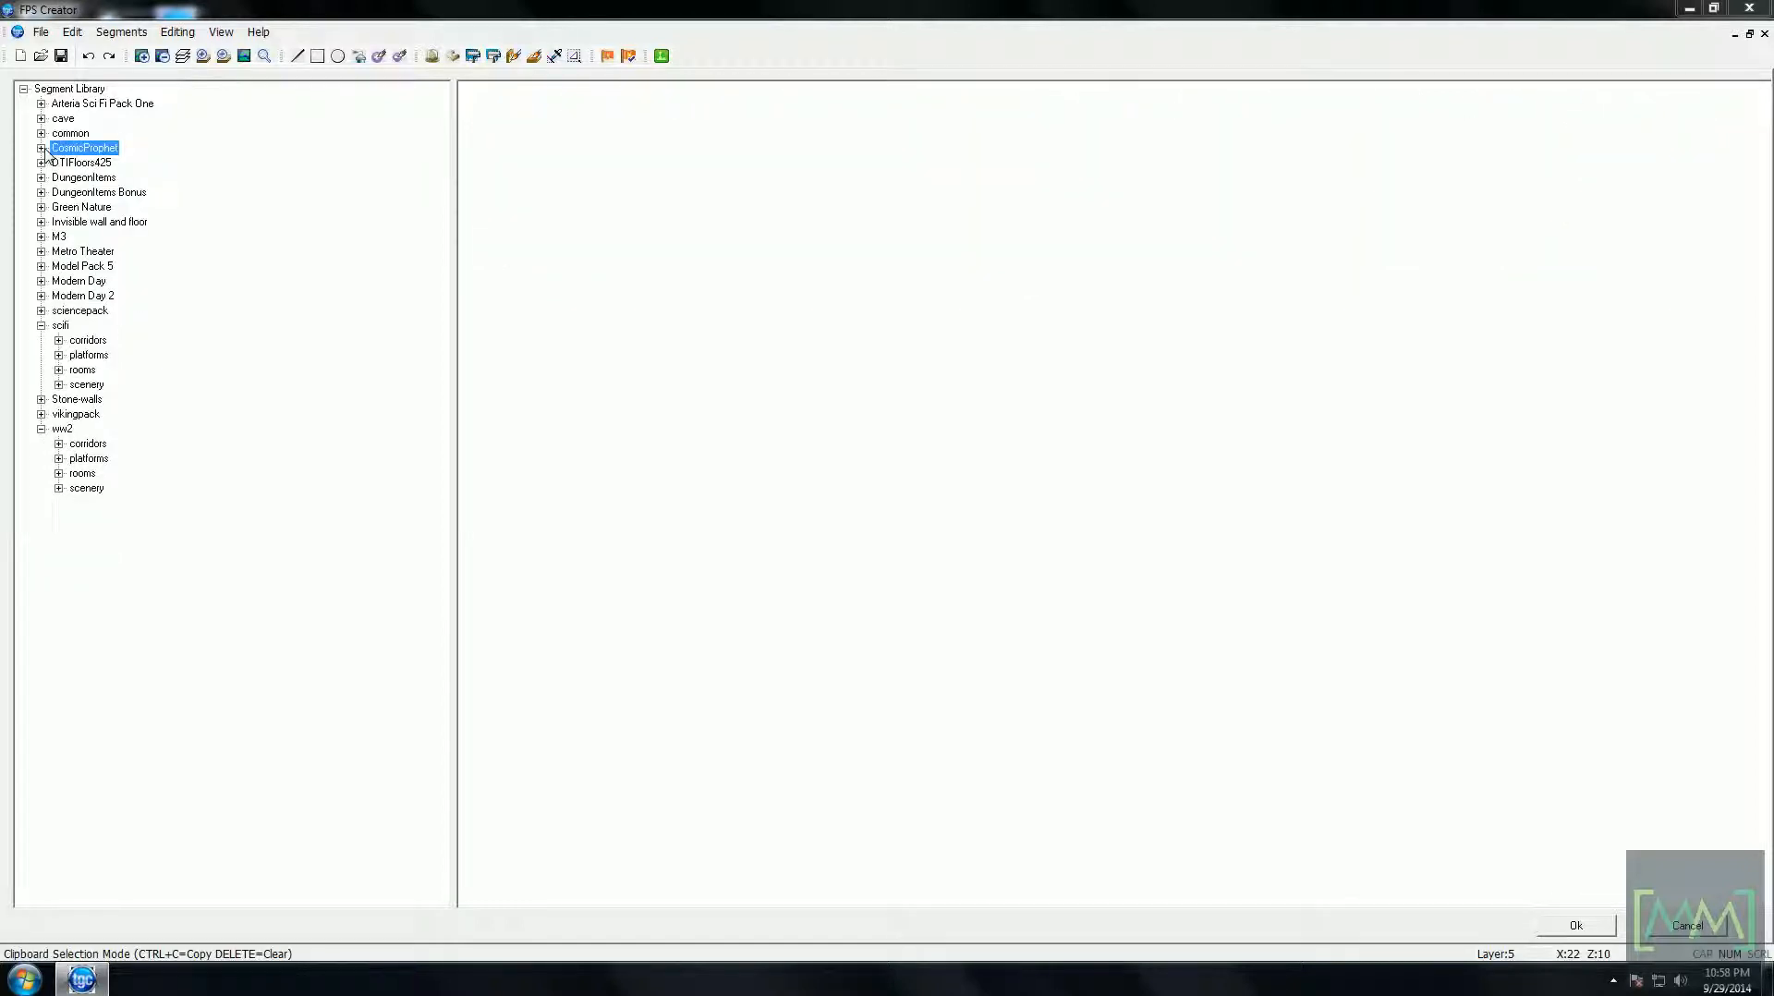
- Add Chateau Study Room Low from the ww2 rooms and paint a rectangular room of about 6 by 4 tiles with it
left_click(82, 473)
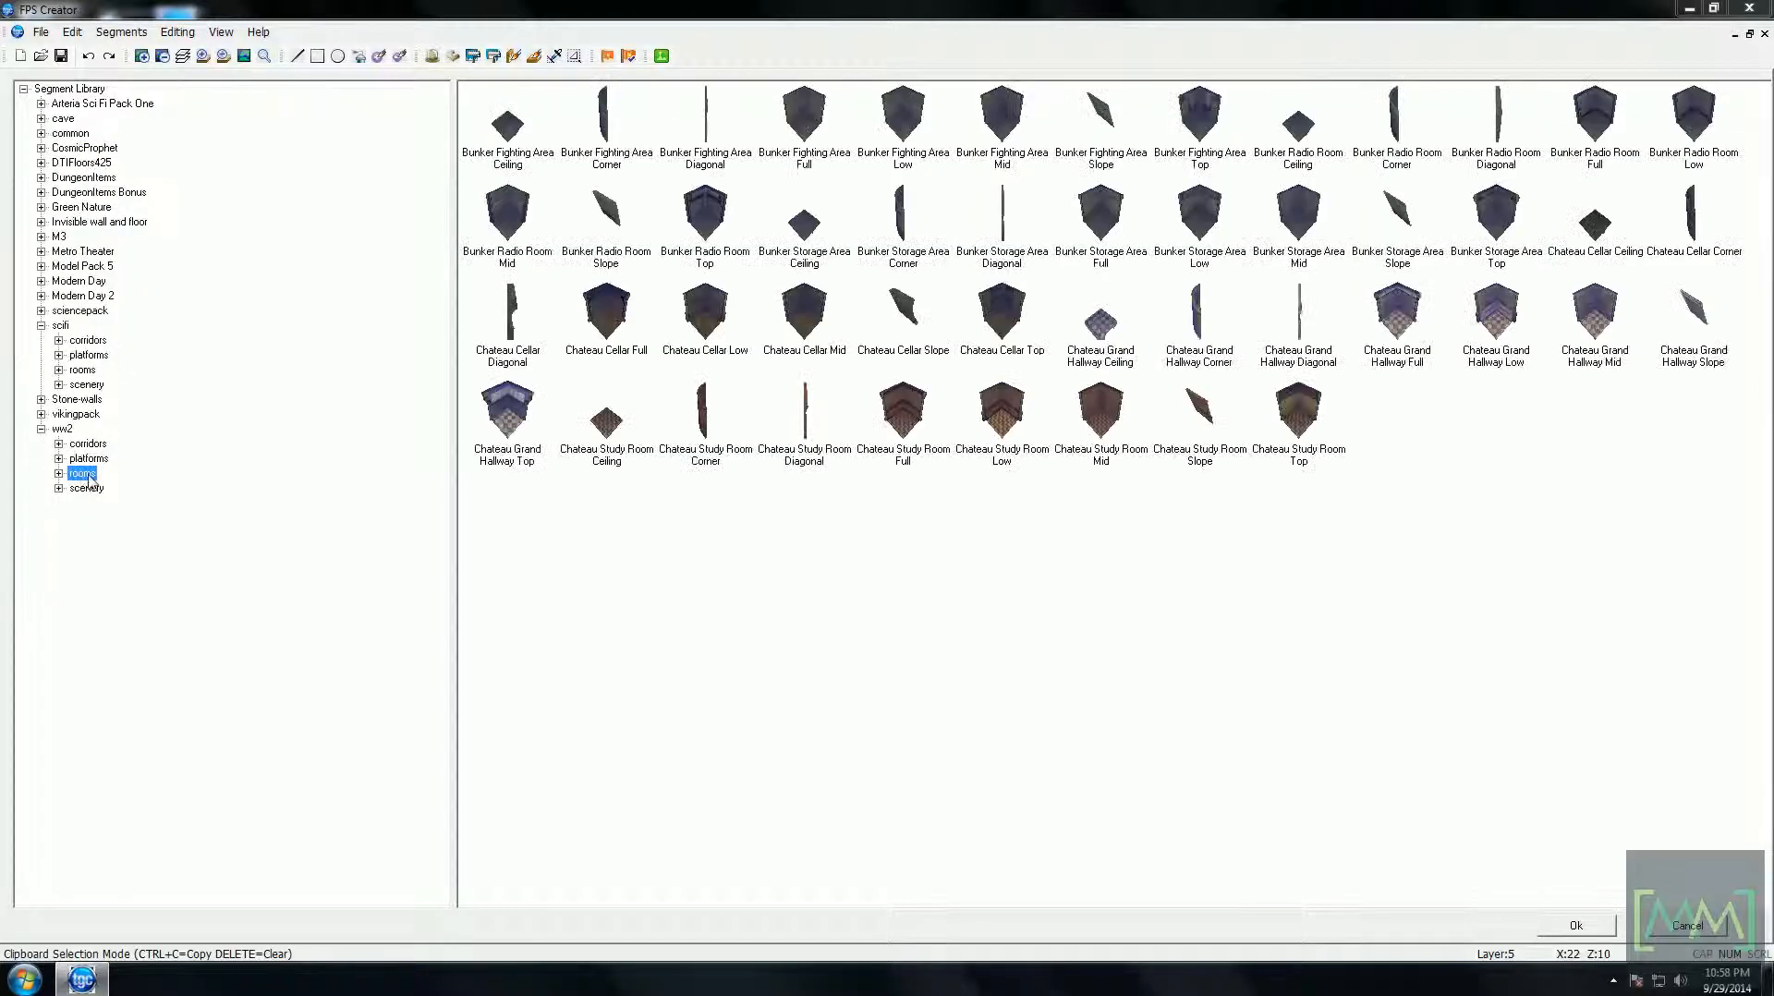
double_click(1005, 414)
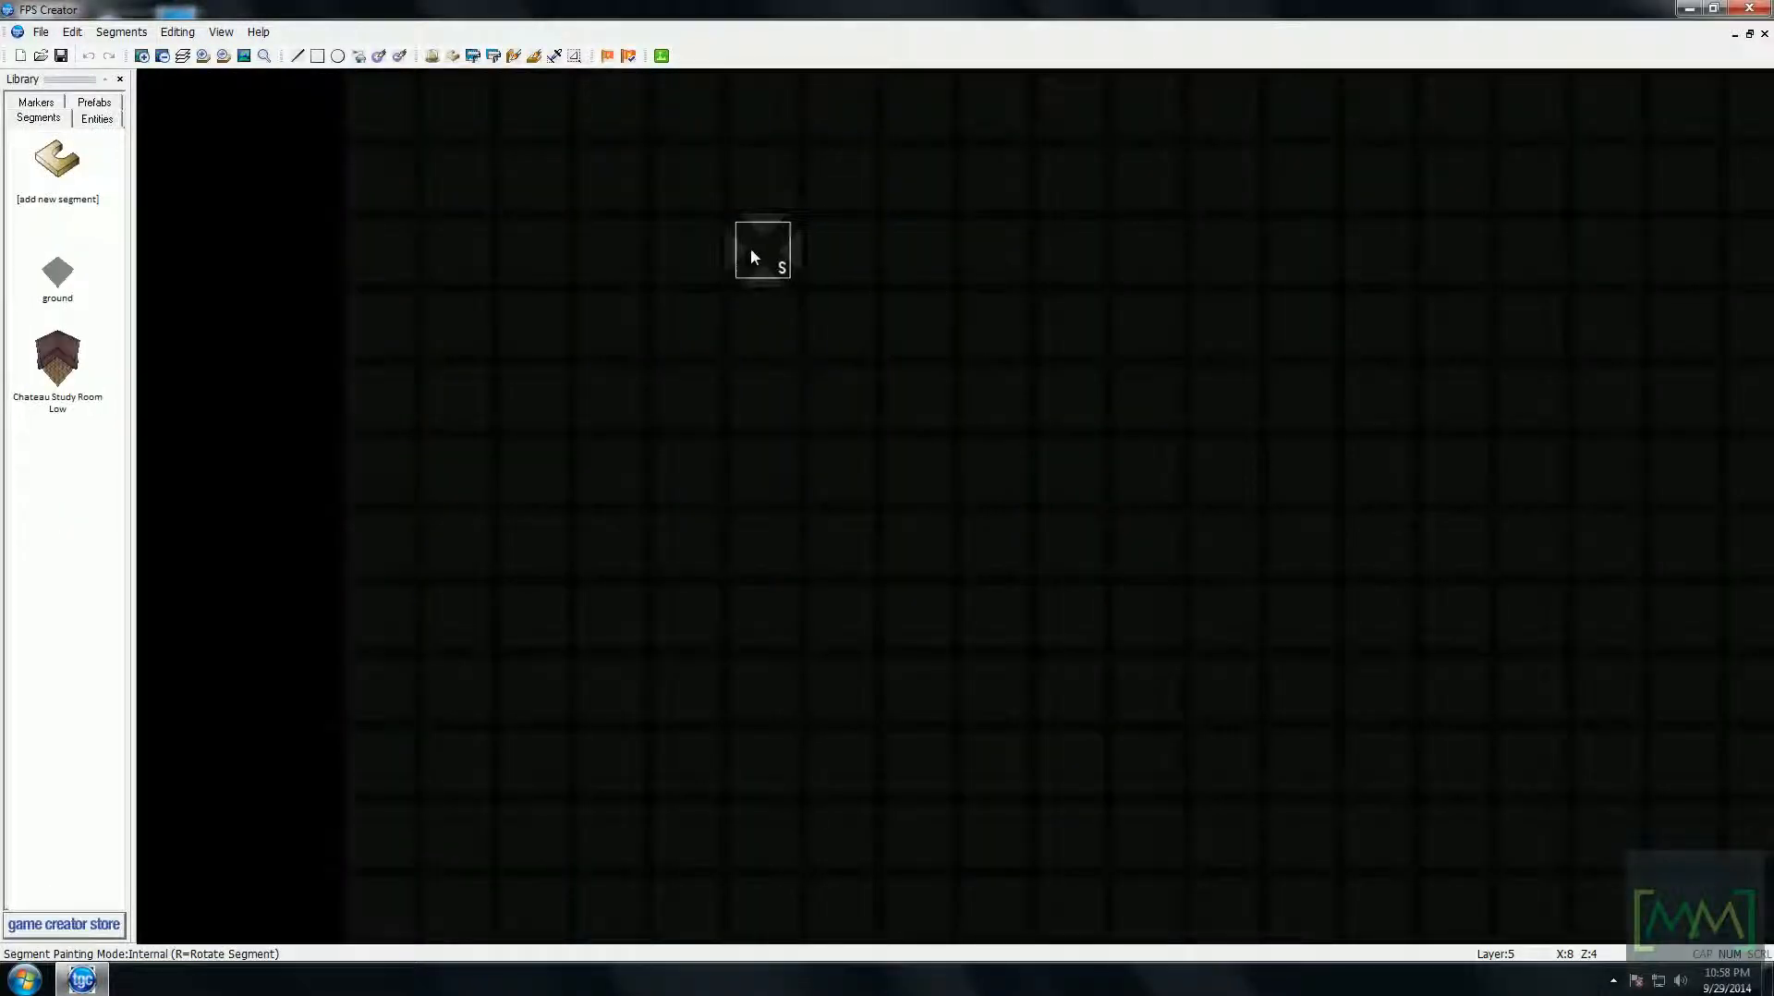
left_click(752, 249)
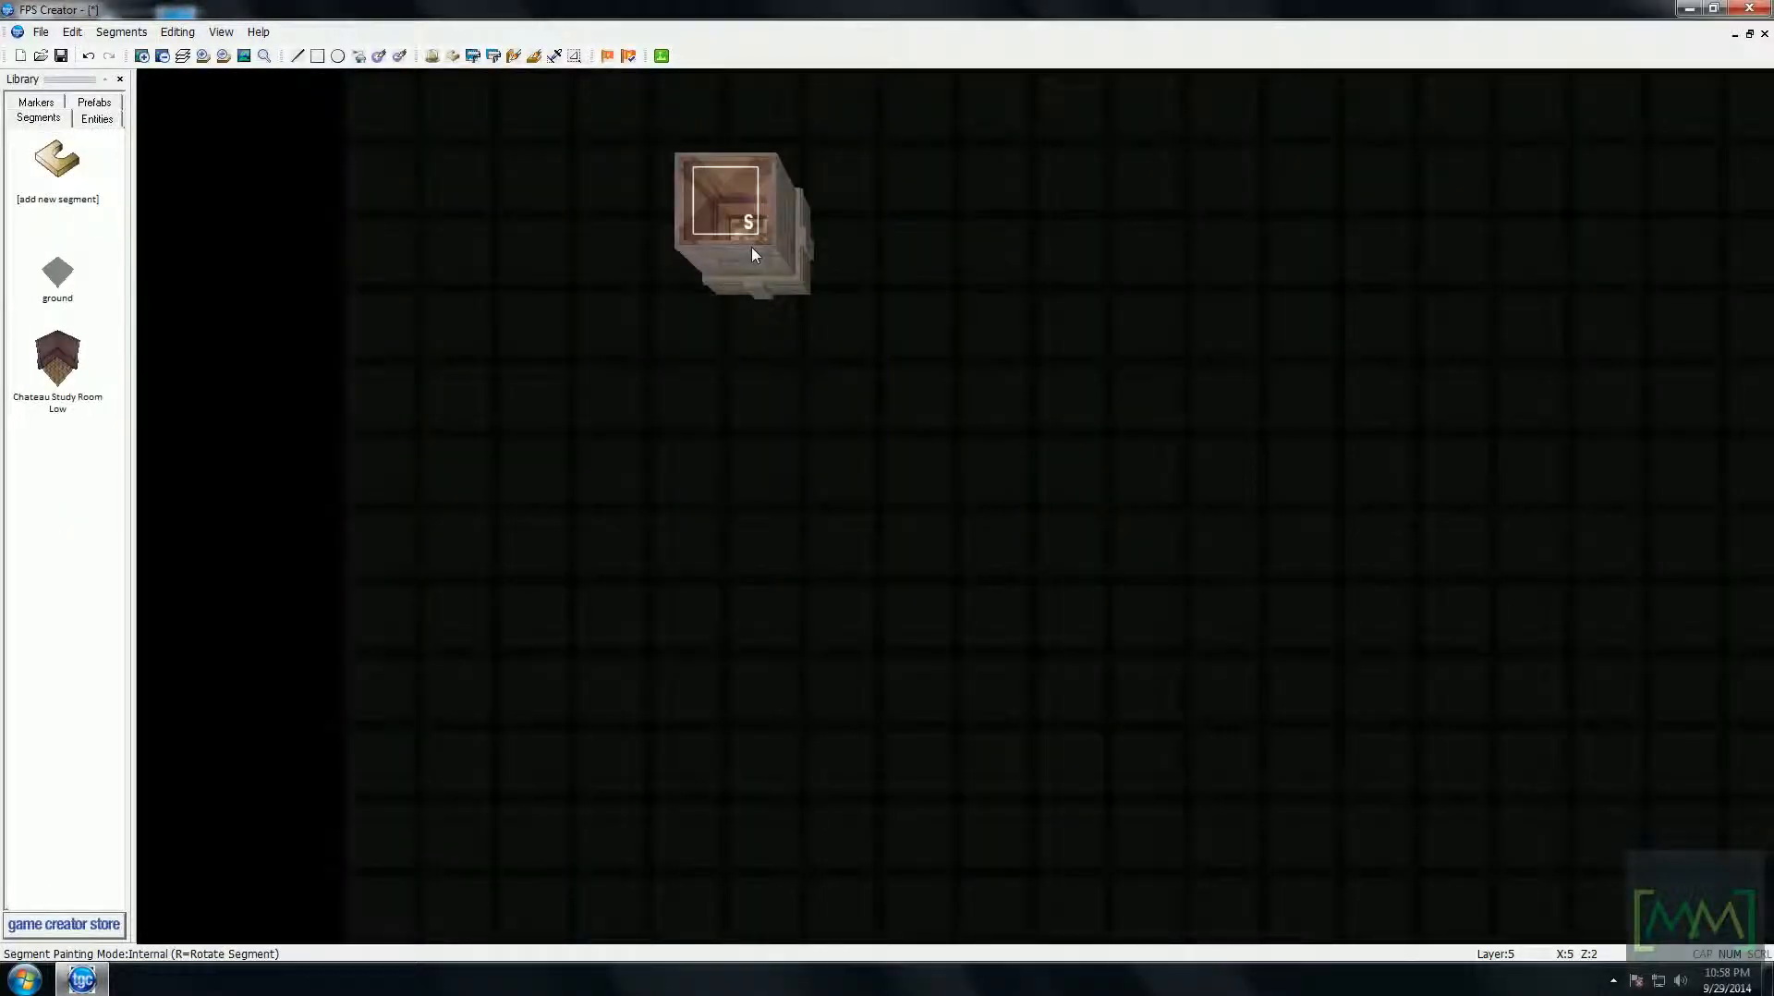
mouse_move(752, 255)
left_mouse_down()
mouse_move(899, 277)
mouse_move(1192, 277)
mouse_move(1169, 480)
mouse_move(800, 485)
mouse_move(772, 376)
mouse_move(779, 328)
mouse_move(819, 316)
mouse_move(1127, 319)
mouse_move(1155, 392)
mouse_move(863, 392)
left_mouse_up()
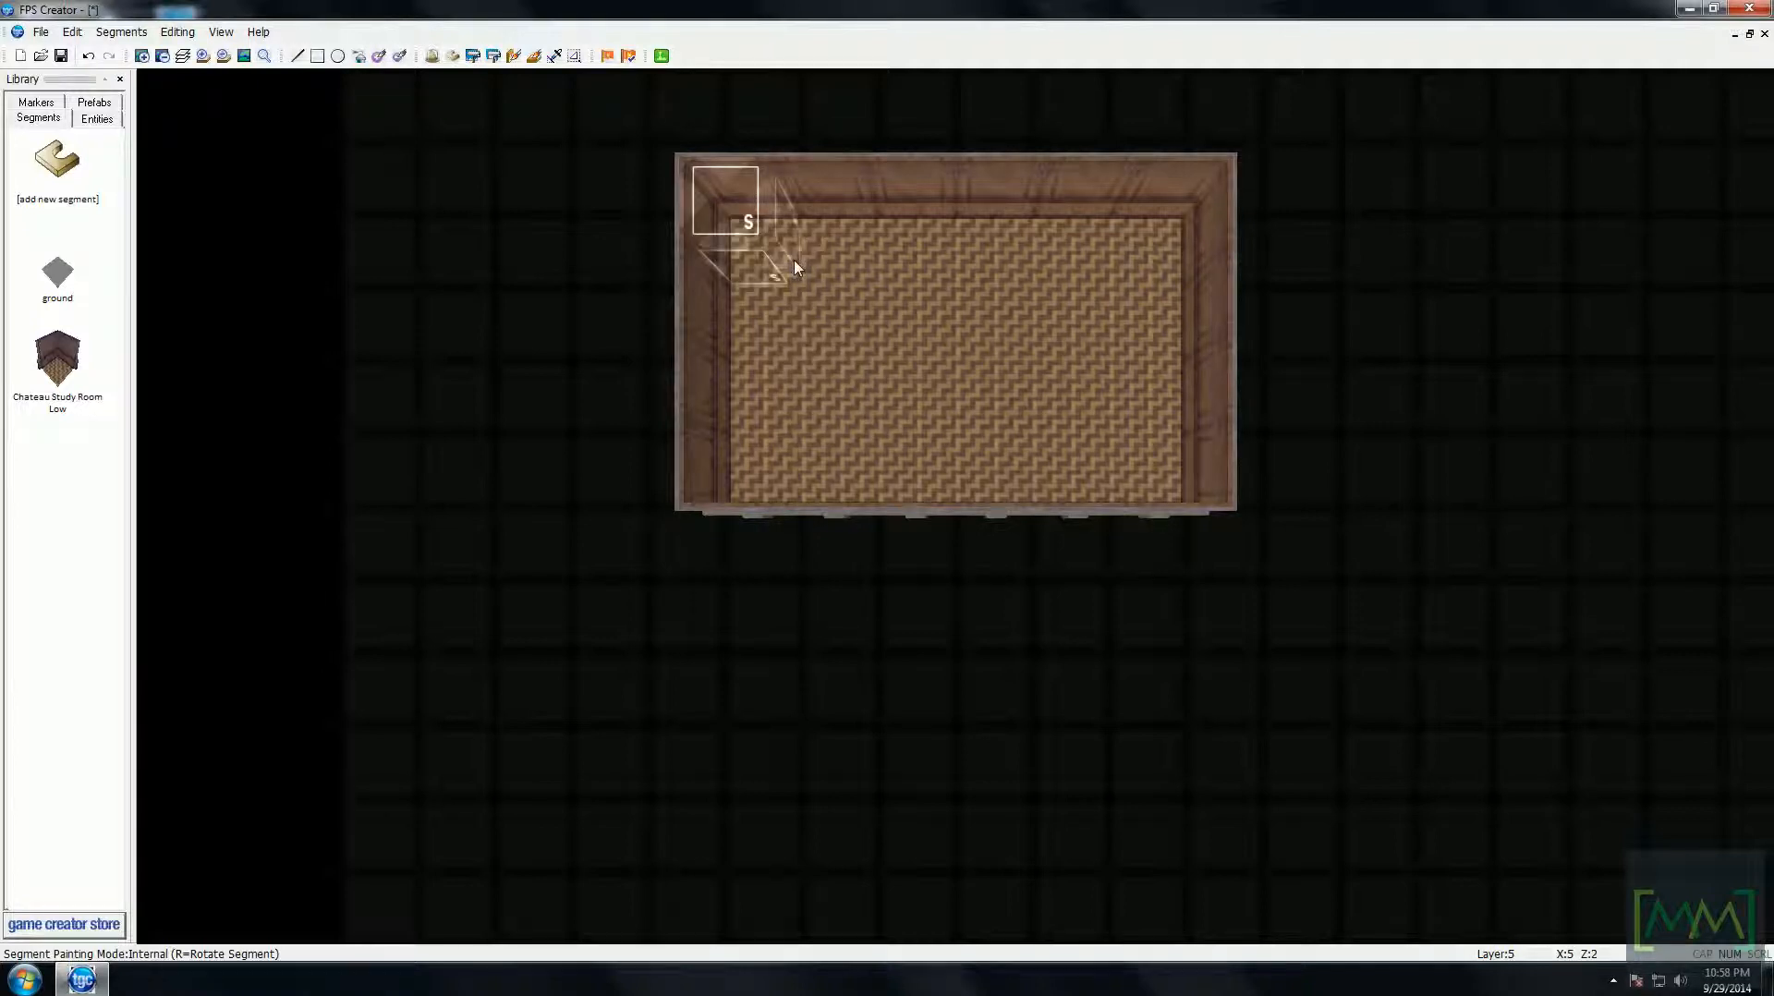
- Erase the four corner tiles of the rectangular room to form a cross-like outline
right_click(794, 268)
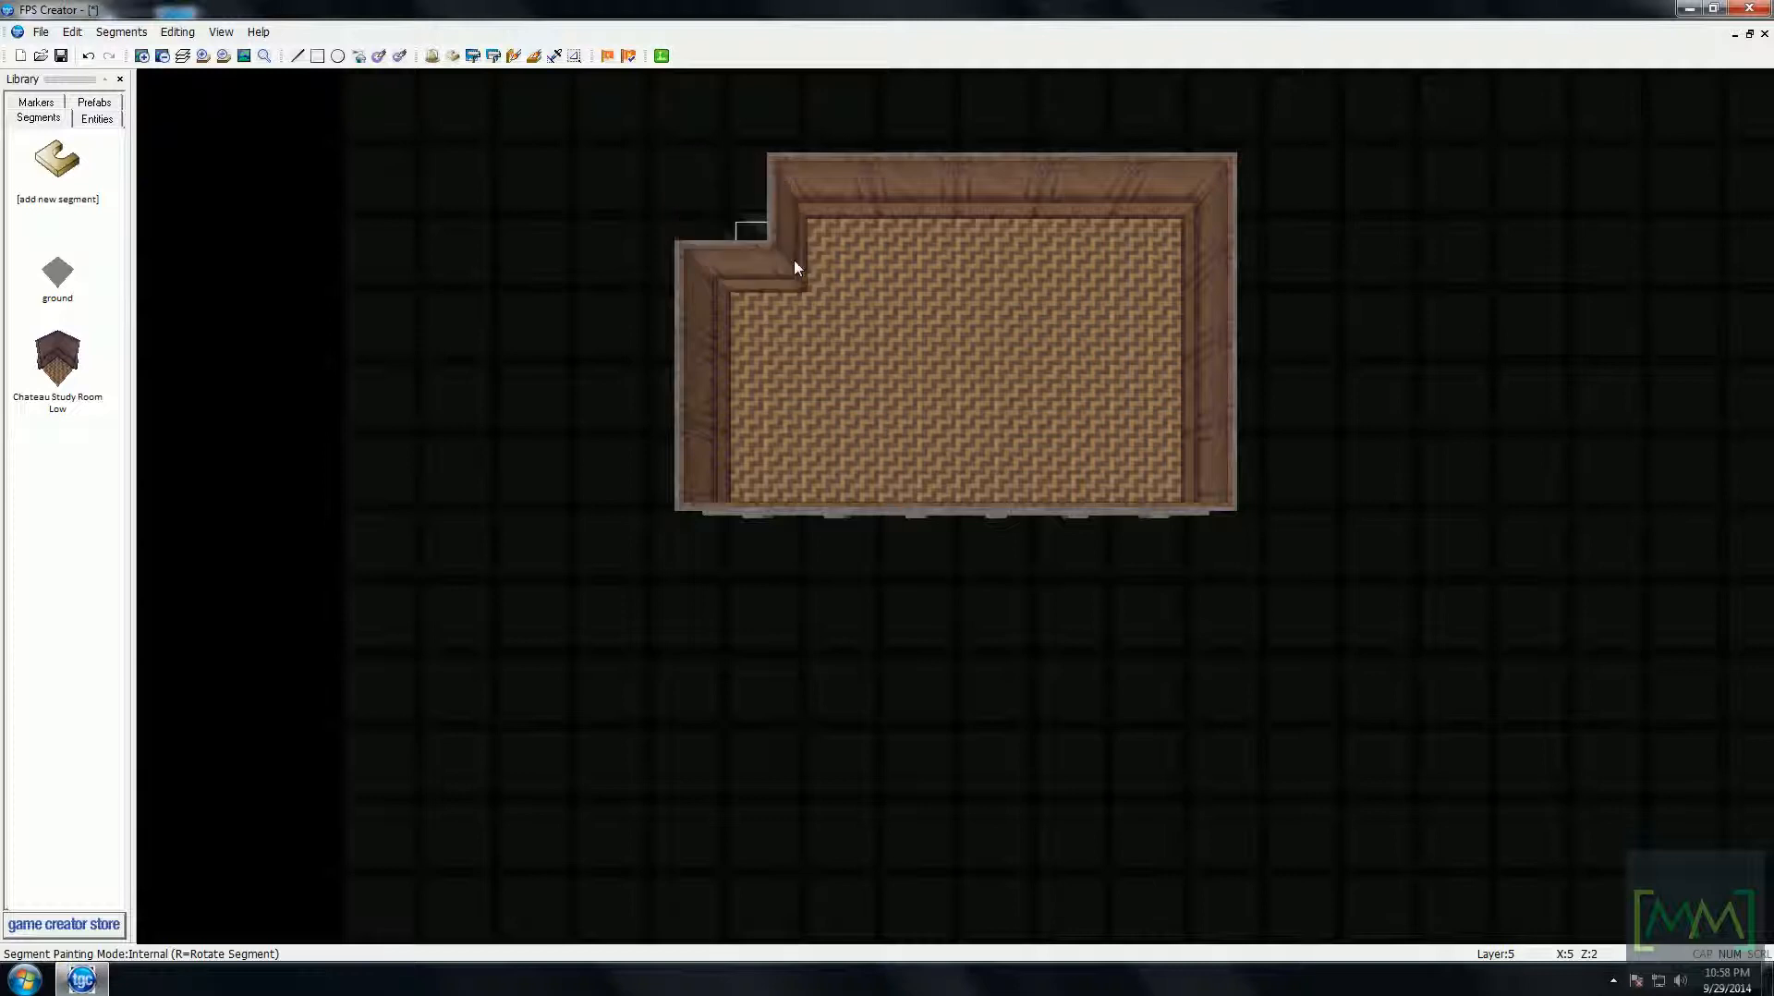
right_click(1201, 263)
right_click(1185, 469)
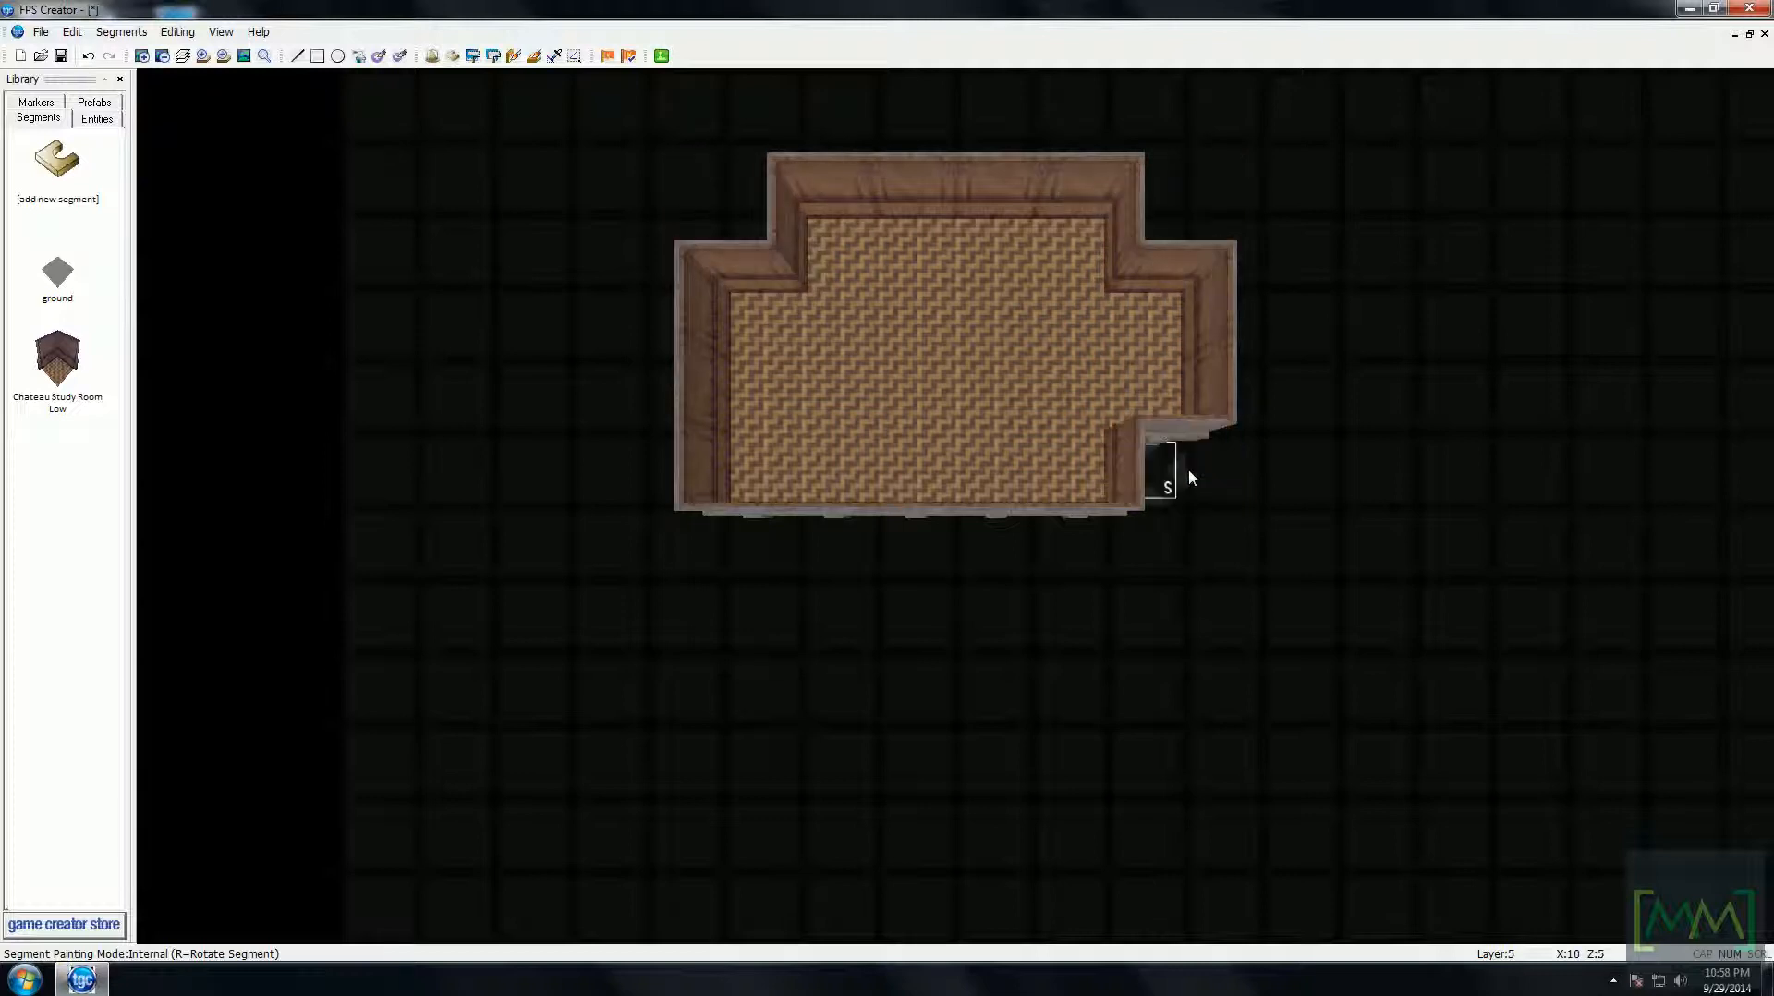
right_click(765, 485)
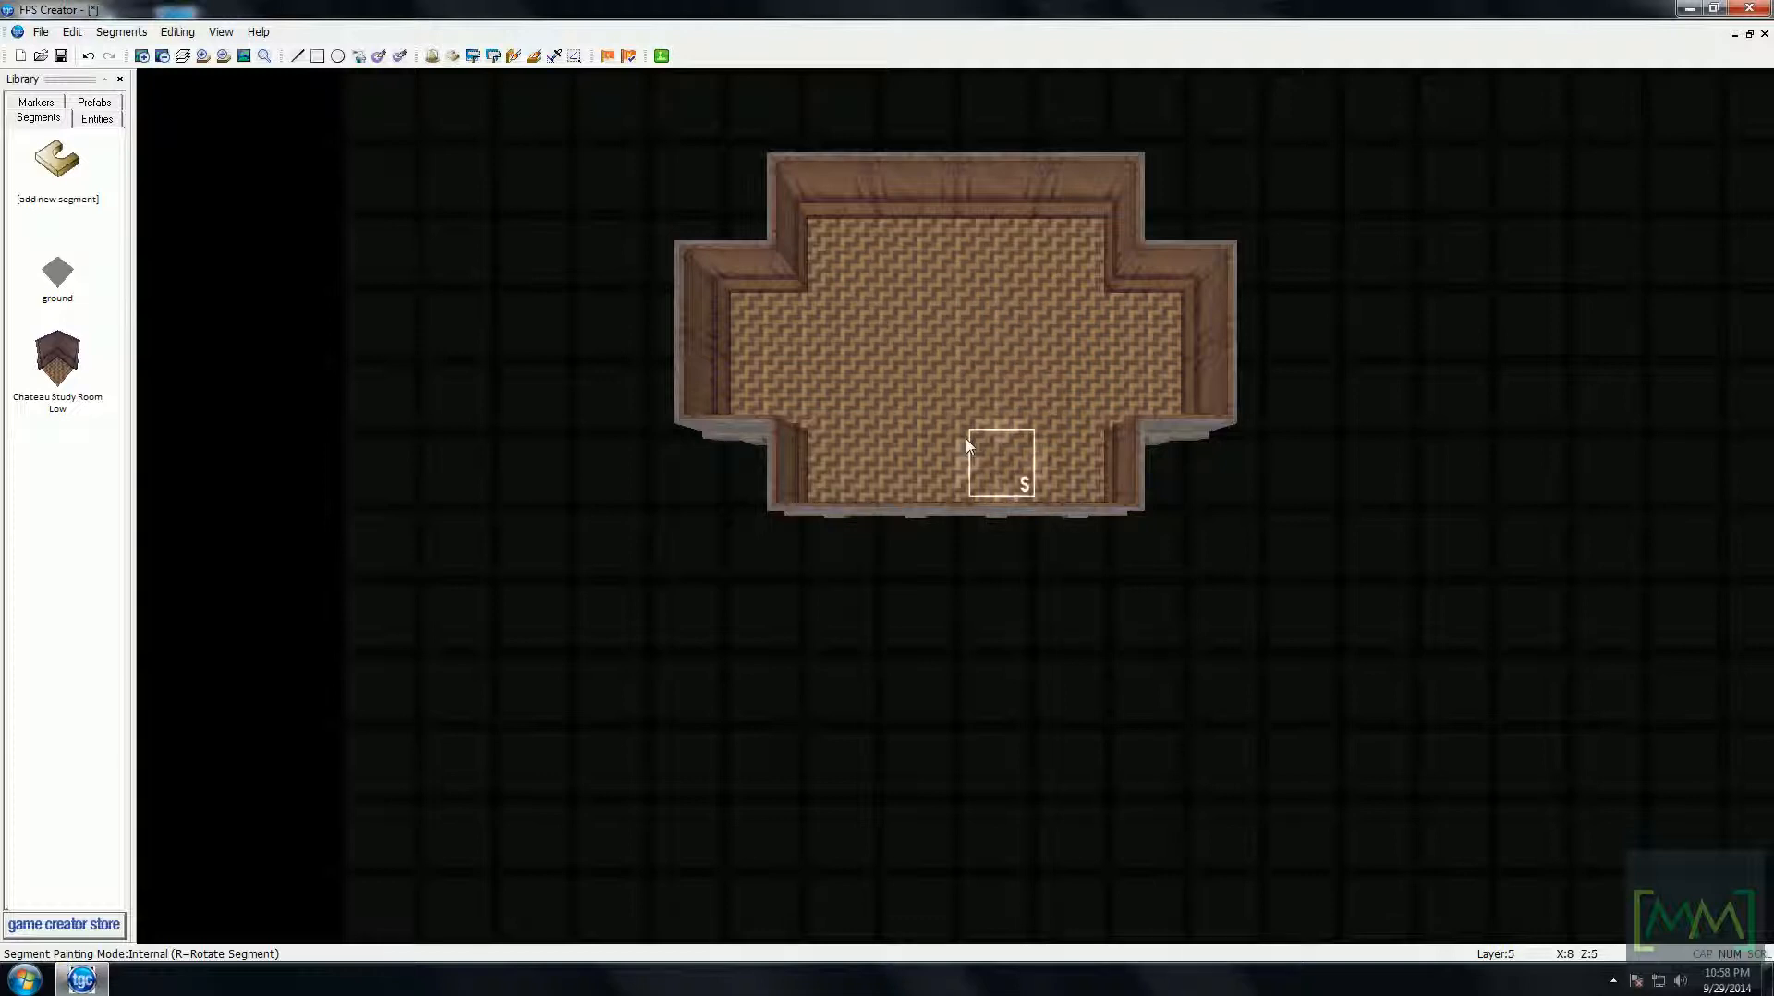
- Add Hanger Bay Full from the scifi rooms and paint a three-tile corridor leading down from the study room's lower wall
left_click(85, 174)
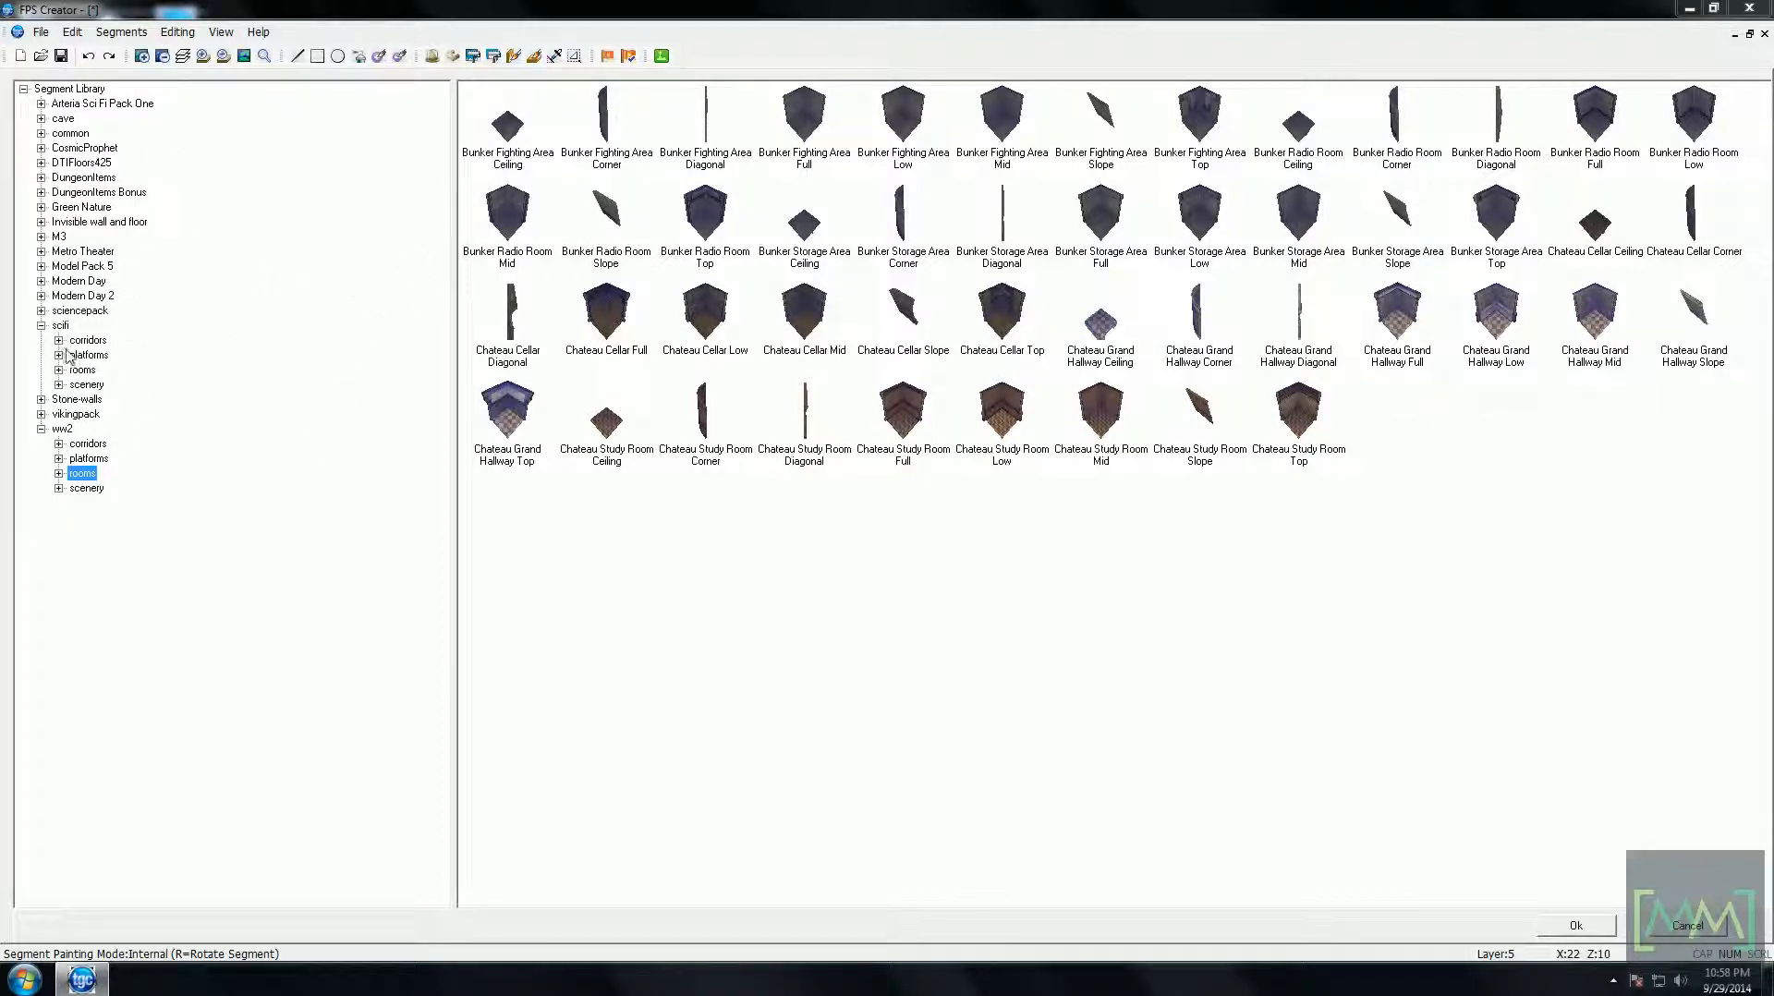
left_click(83, 371)
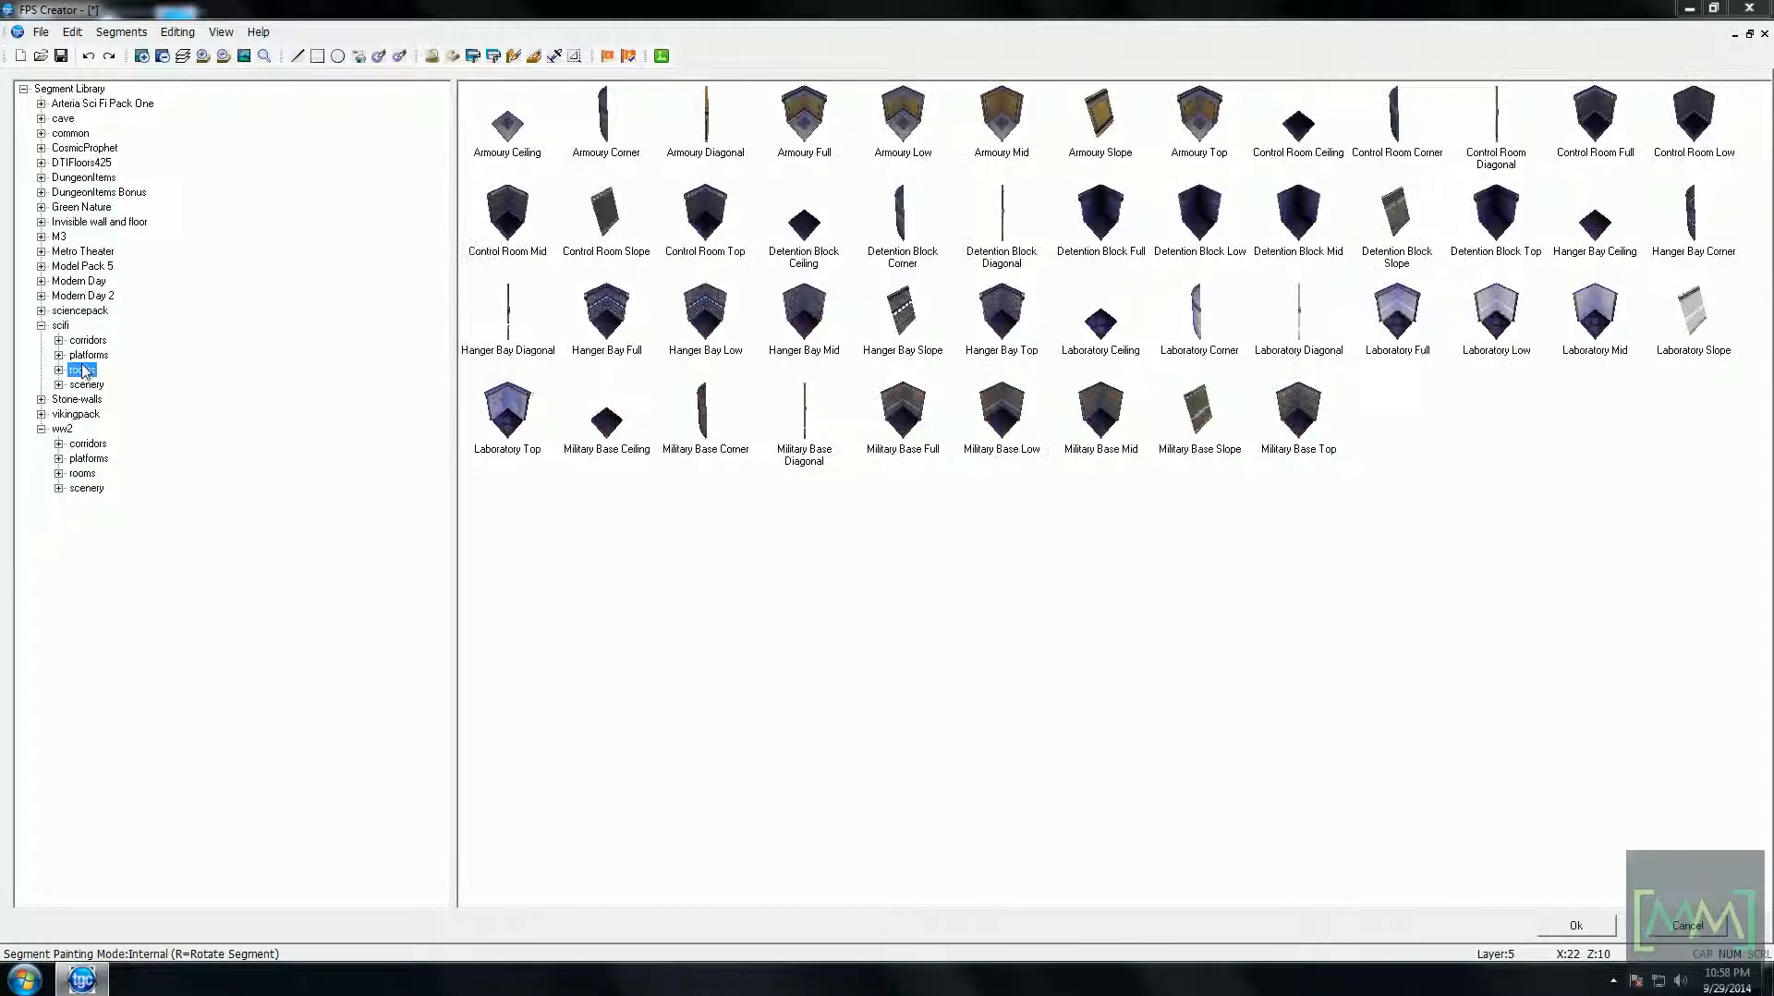
double_click(612, 332)
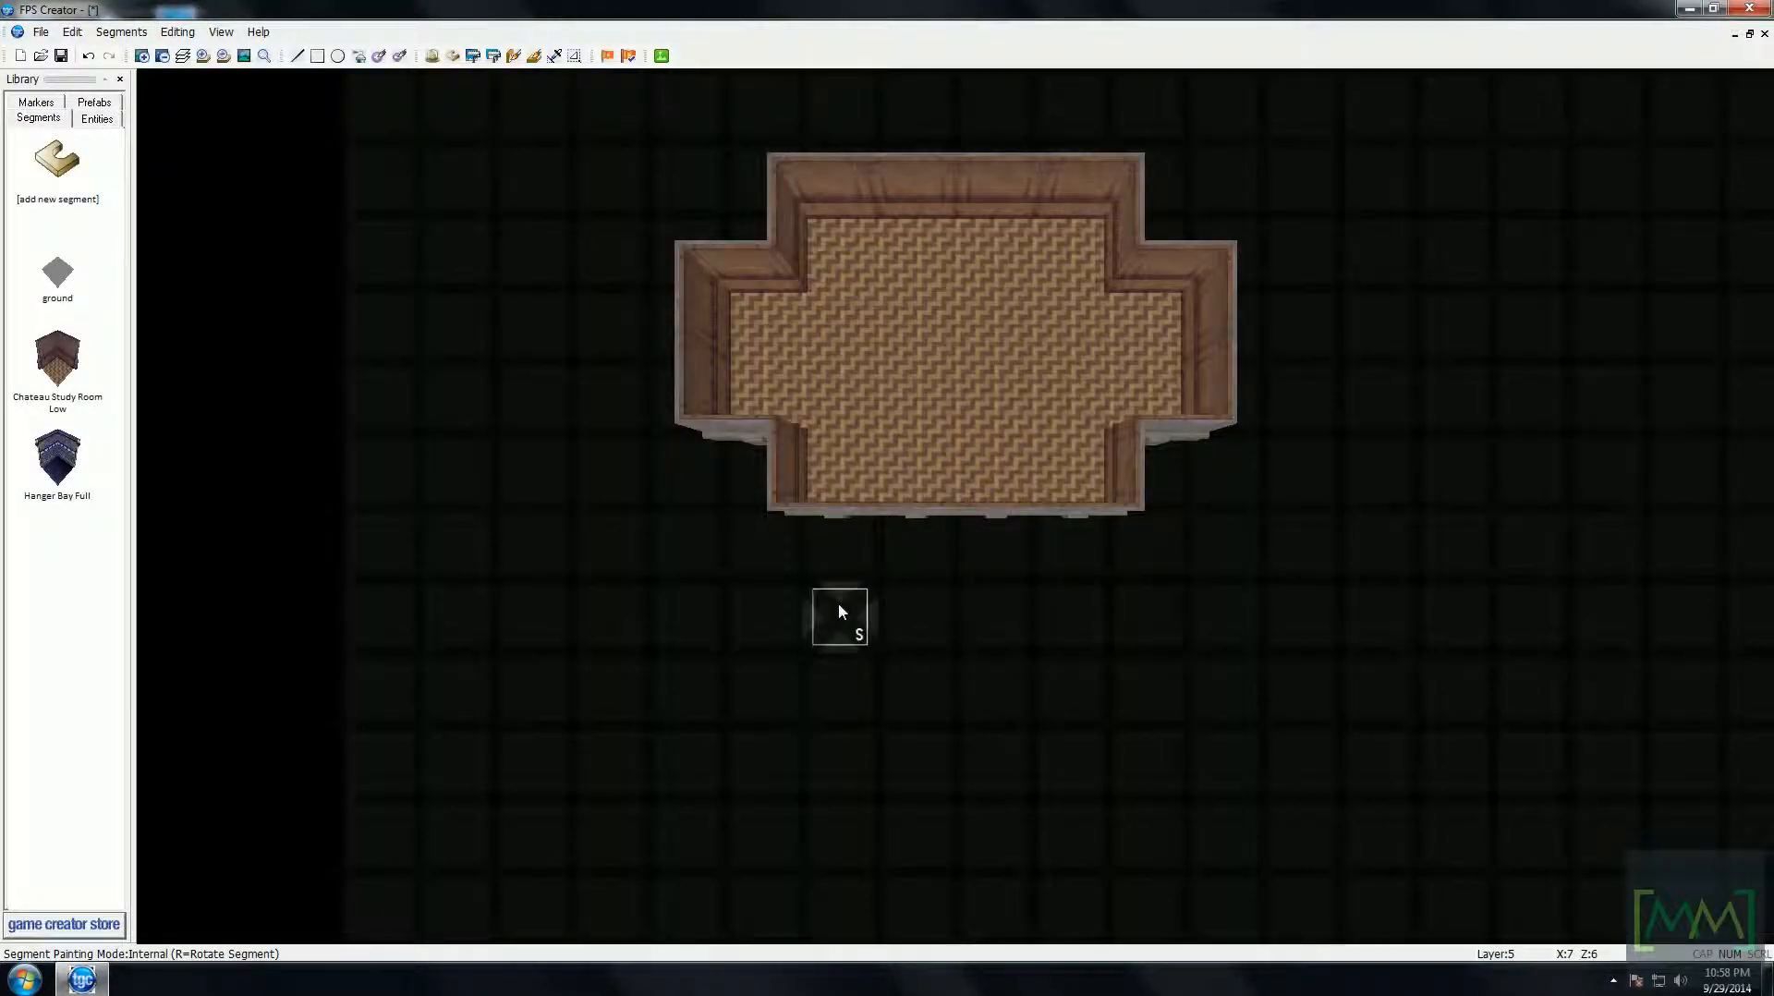
left_click(924, 550)
left_click(930, 618)
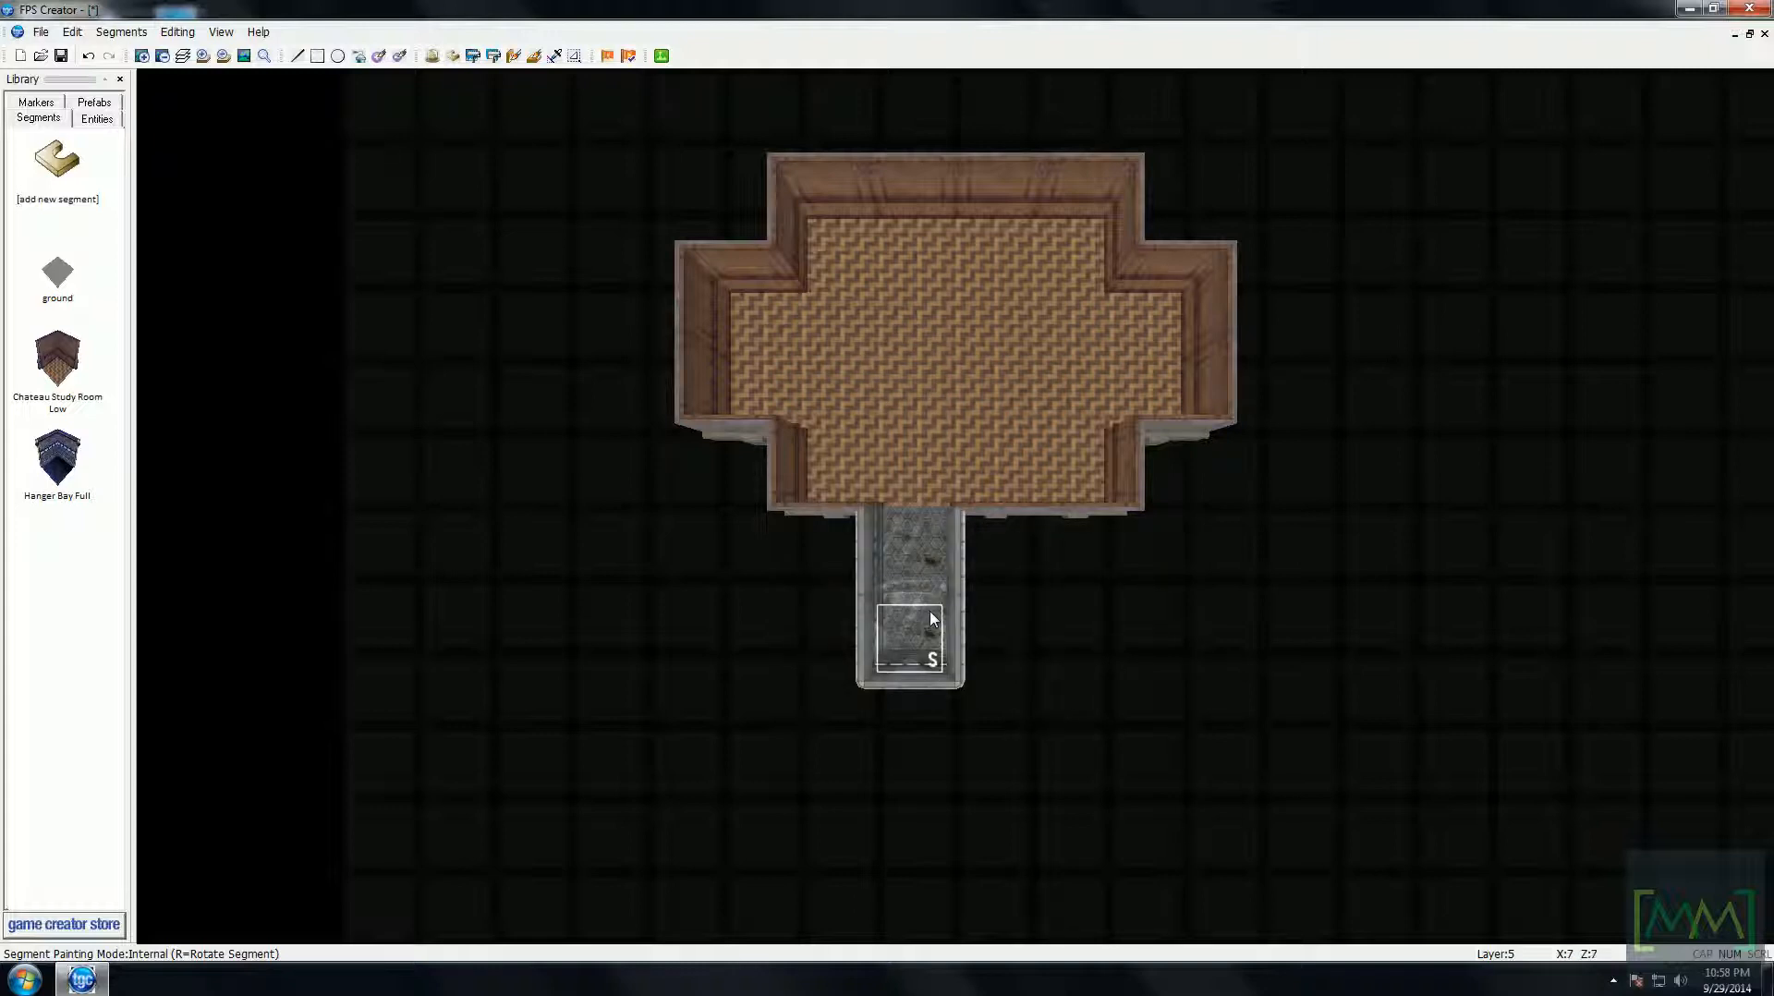
key("Down")
left_click(913, 396)
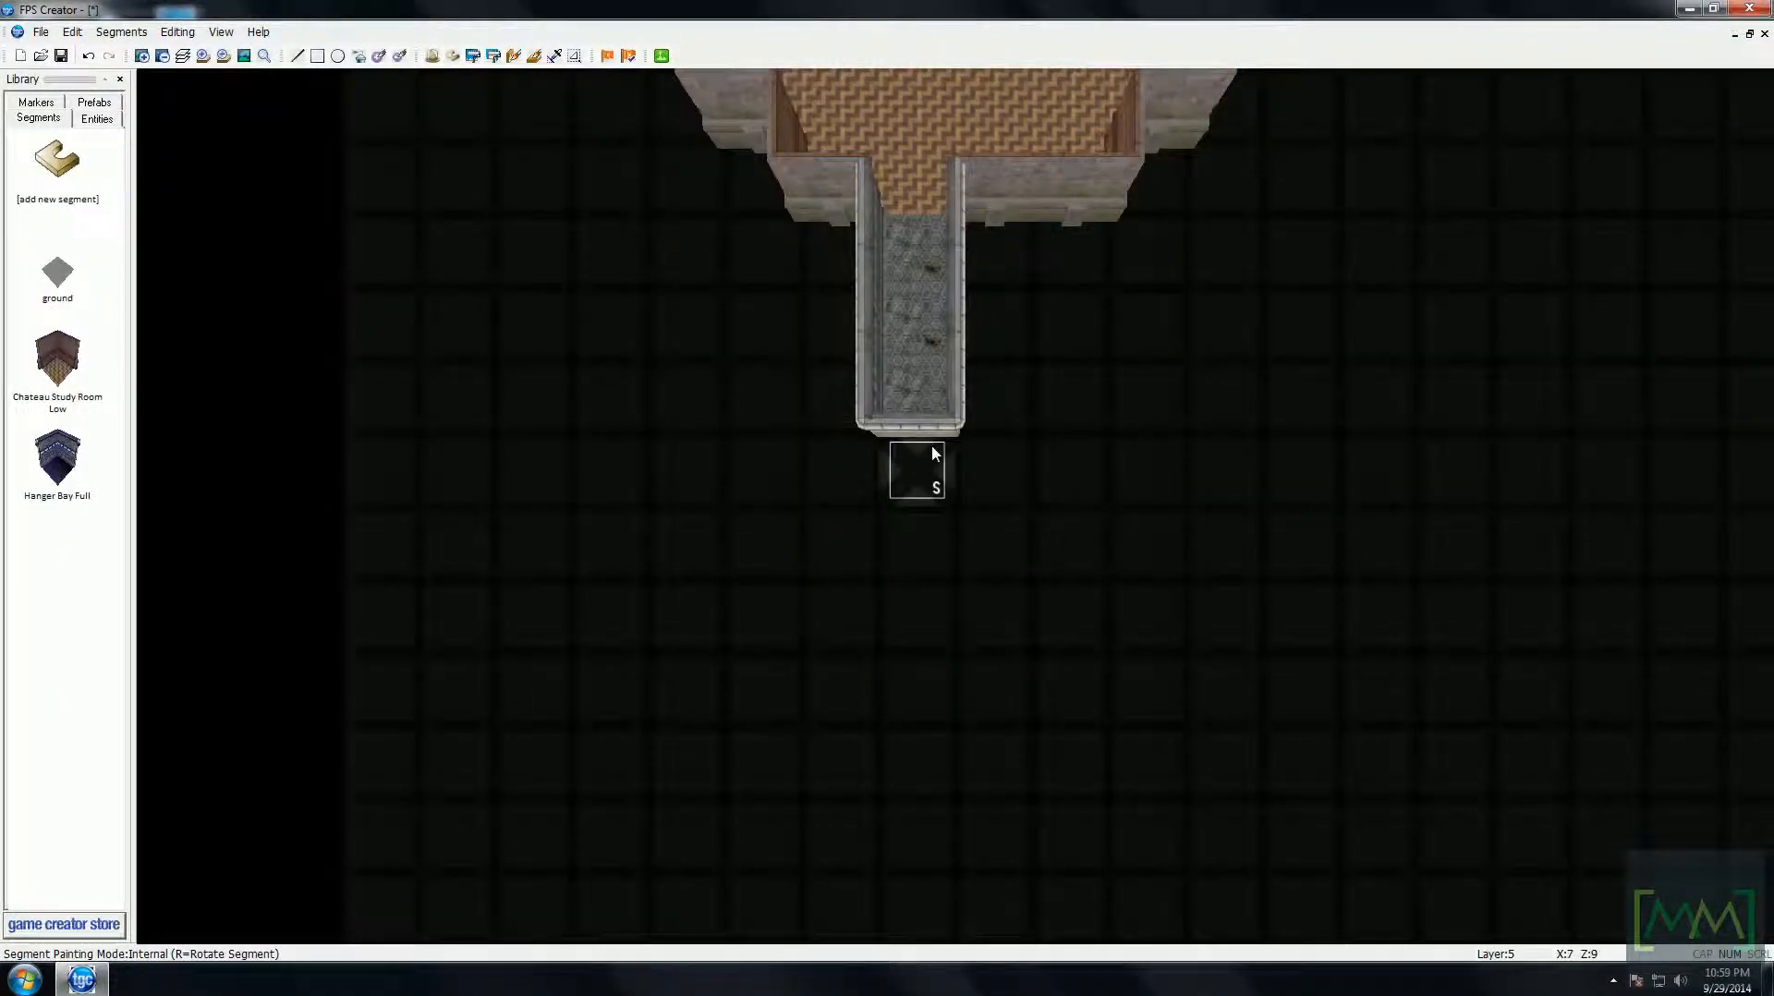
- Extend the Hanger Bay Full corridor right, up and back left into the study room's right wall, closing the loop on layer 5
left_click_drag(913, 468, 1176, 441)
key("Right")
key("Up")
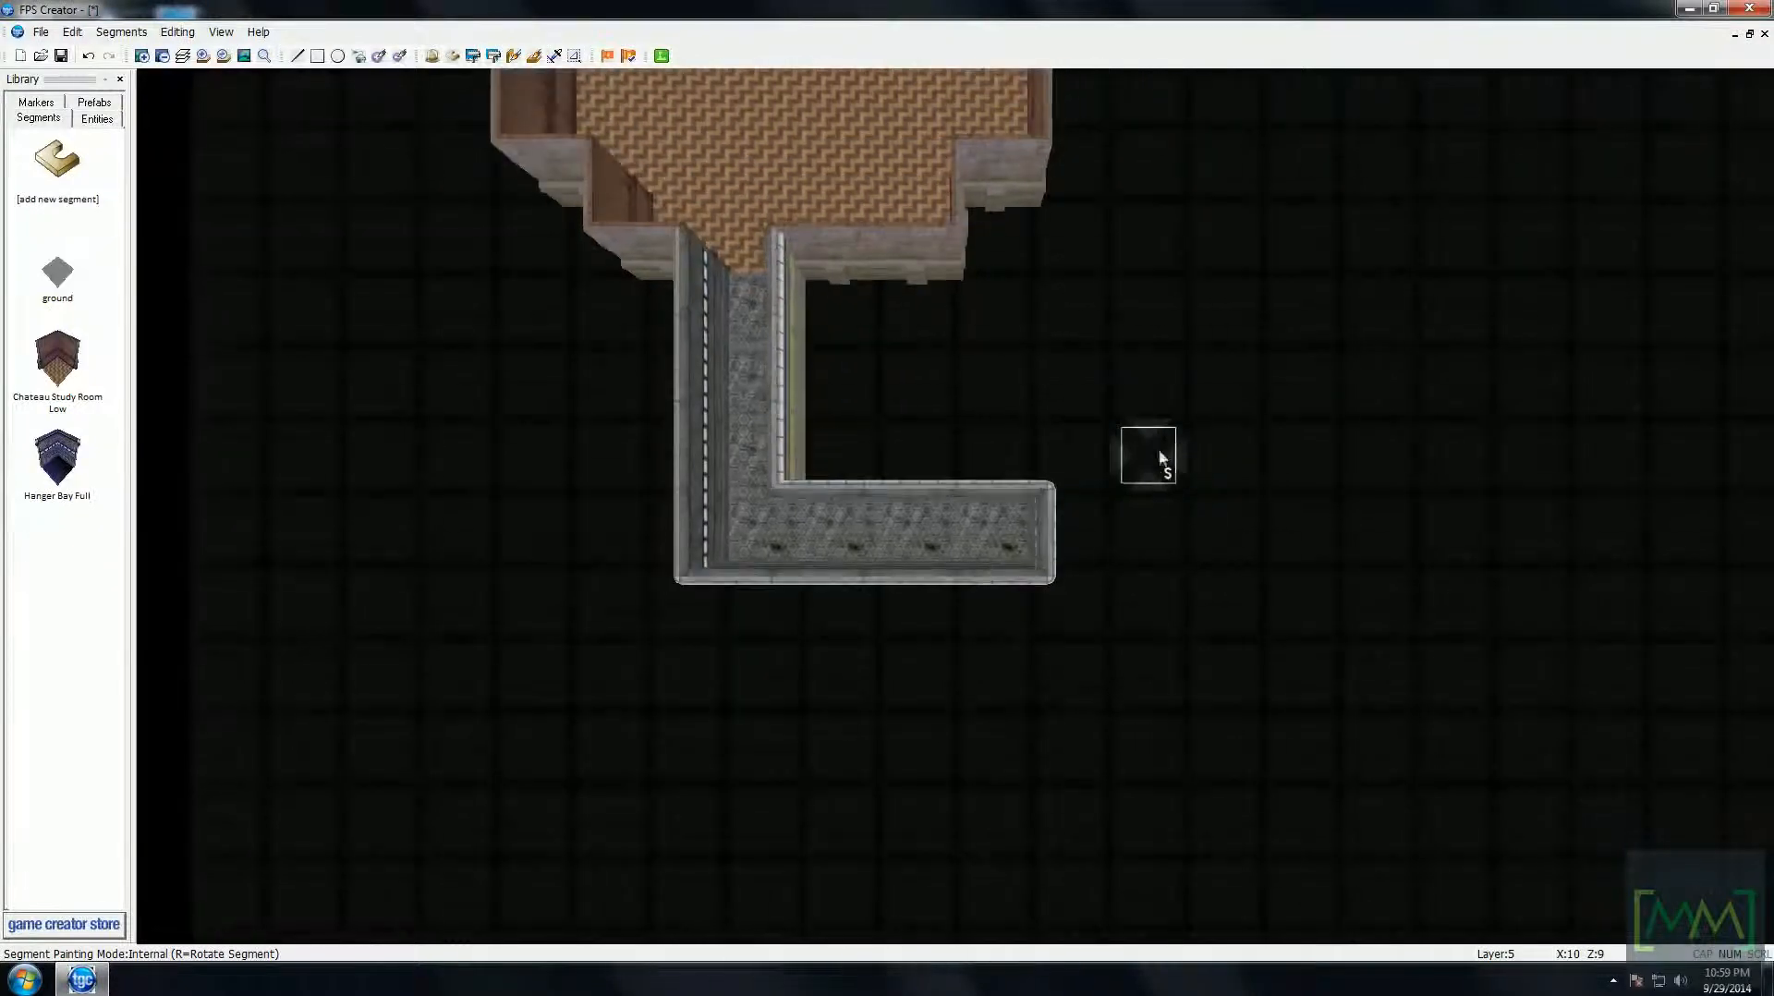
mouse_move(1101, 545)
left_mouse_down()
mouse_move(1171, 541)
mouse_move(1180, 205)
left_mouse_up()
key("Up")
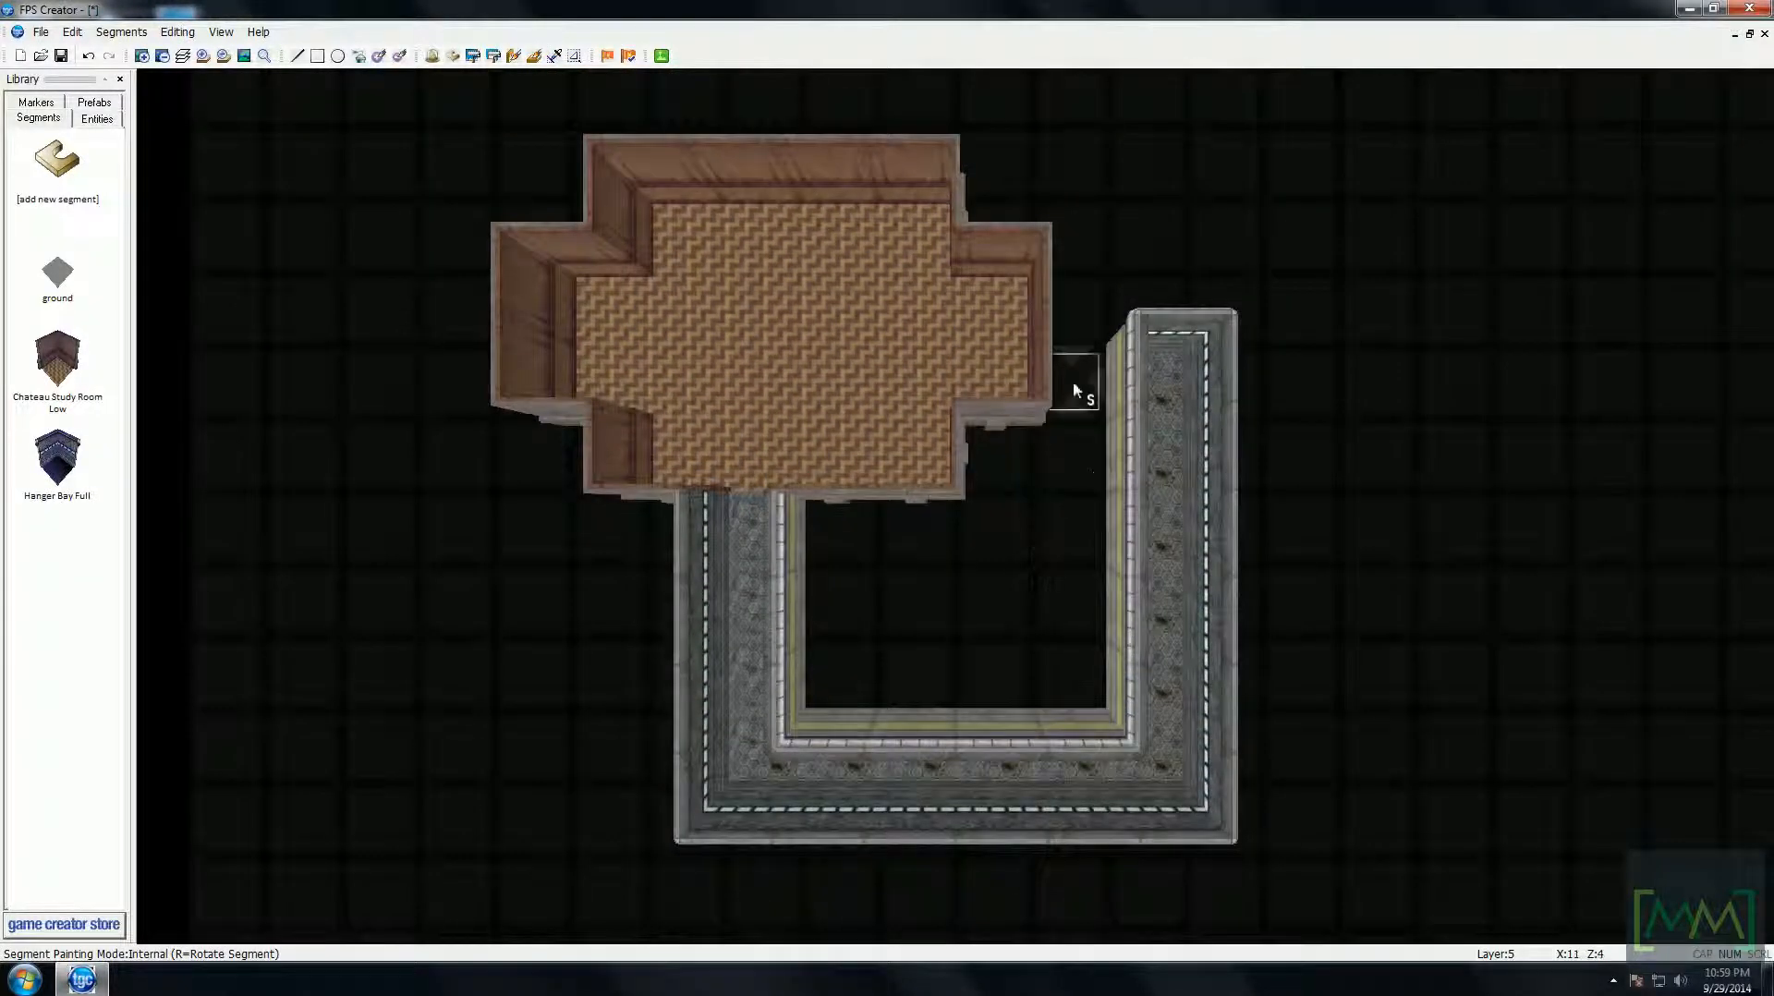
left_click(1073, 375)
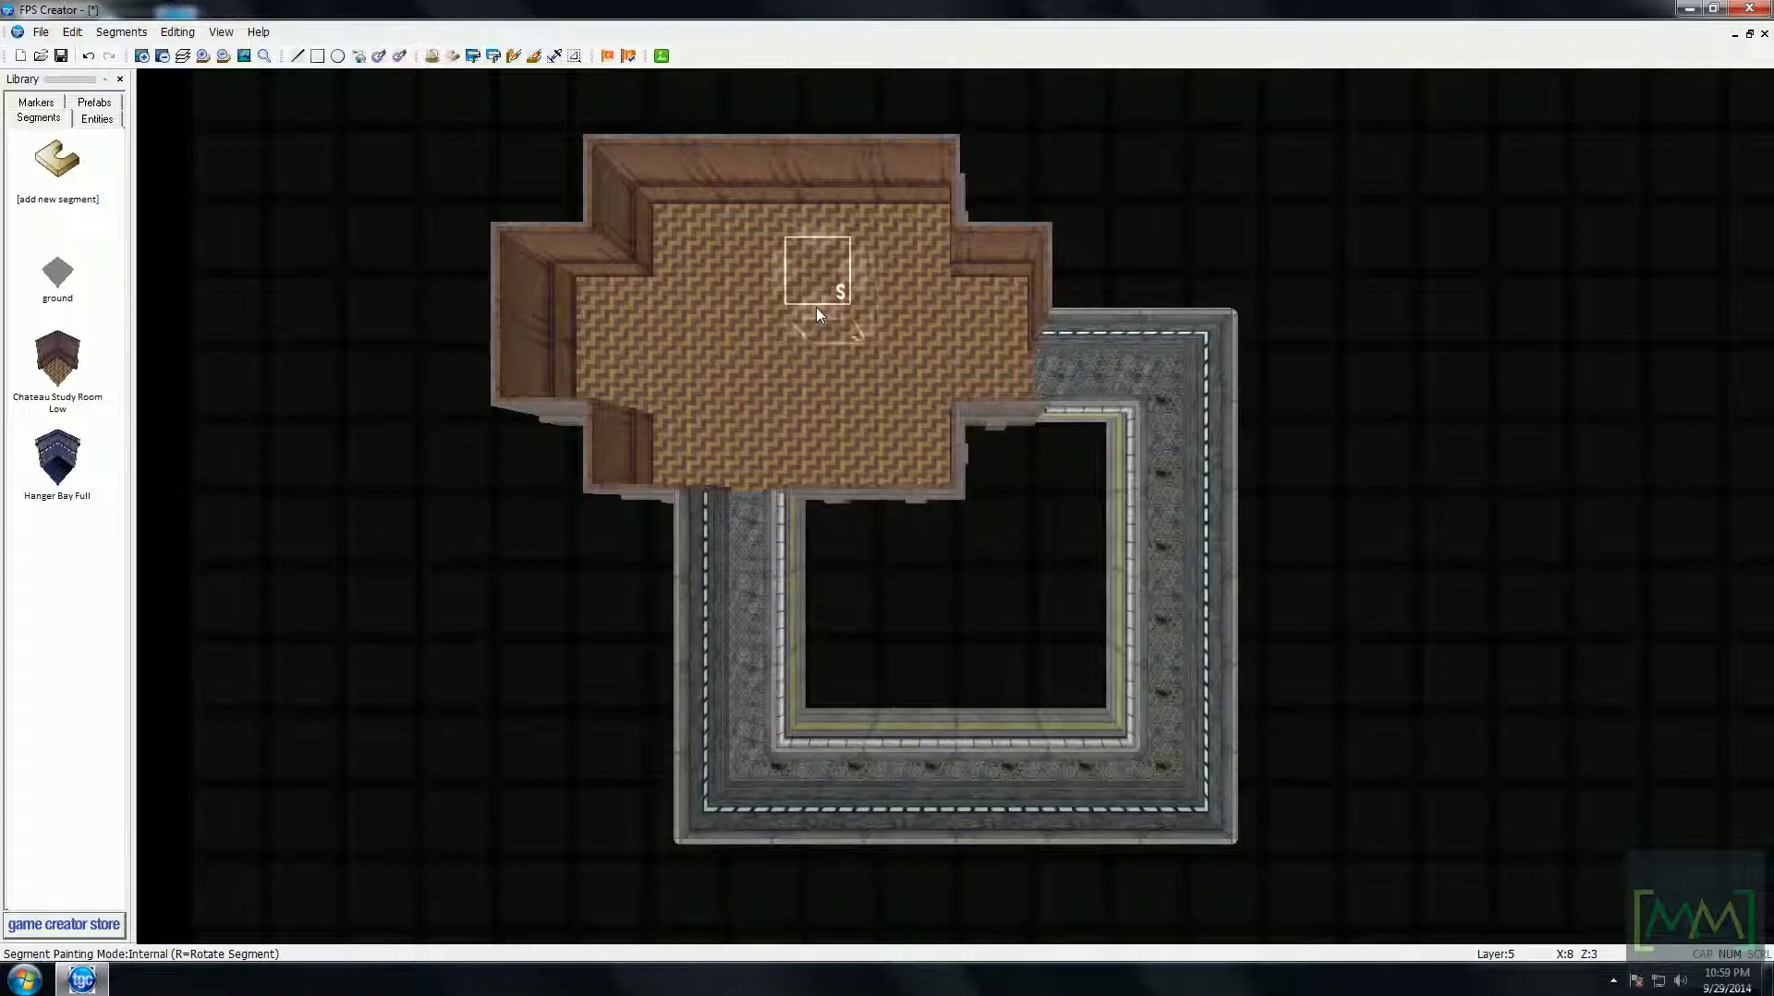
- Paint a second storey of the study room on layer 6, matching the cross-like outline of the room below
key("Page_Up")
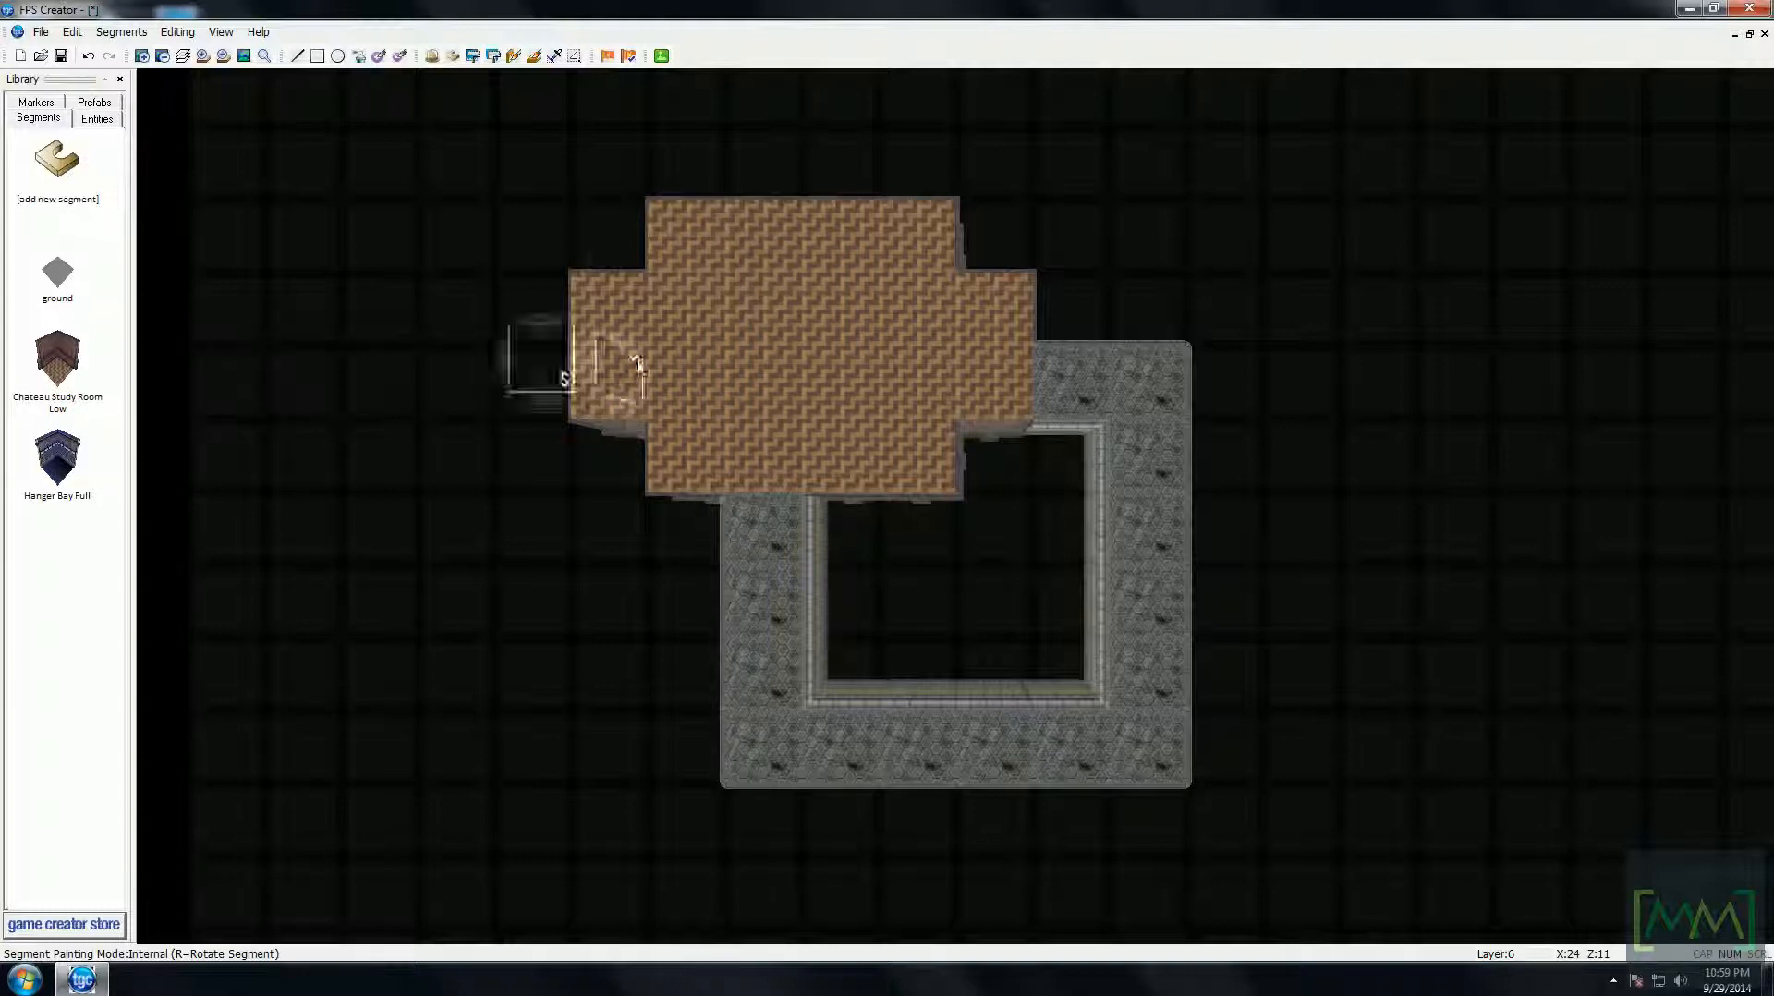
mouse_move(693, 277)
left_mouse_down()
mouse_move(903, 268)
mouse_move(1002, 365)
mouse_move(929, 370)
mouse_move(919, 453)
mouse_move(712, 466)
mouse_move(665, 462)
mouse_move(596, 374)
mouse_move(629, 300)
mouse_move(851, 321)
mouse_move(730, 365)
mouse_move(805, 387)
left_mouse_up()
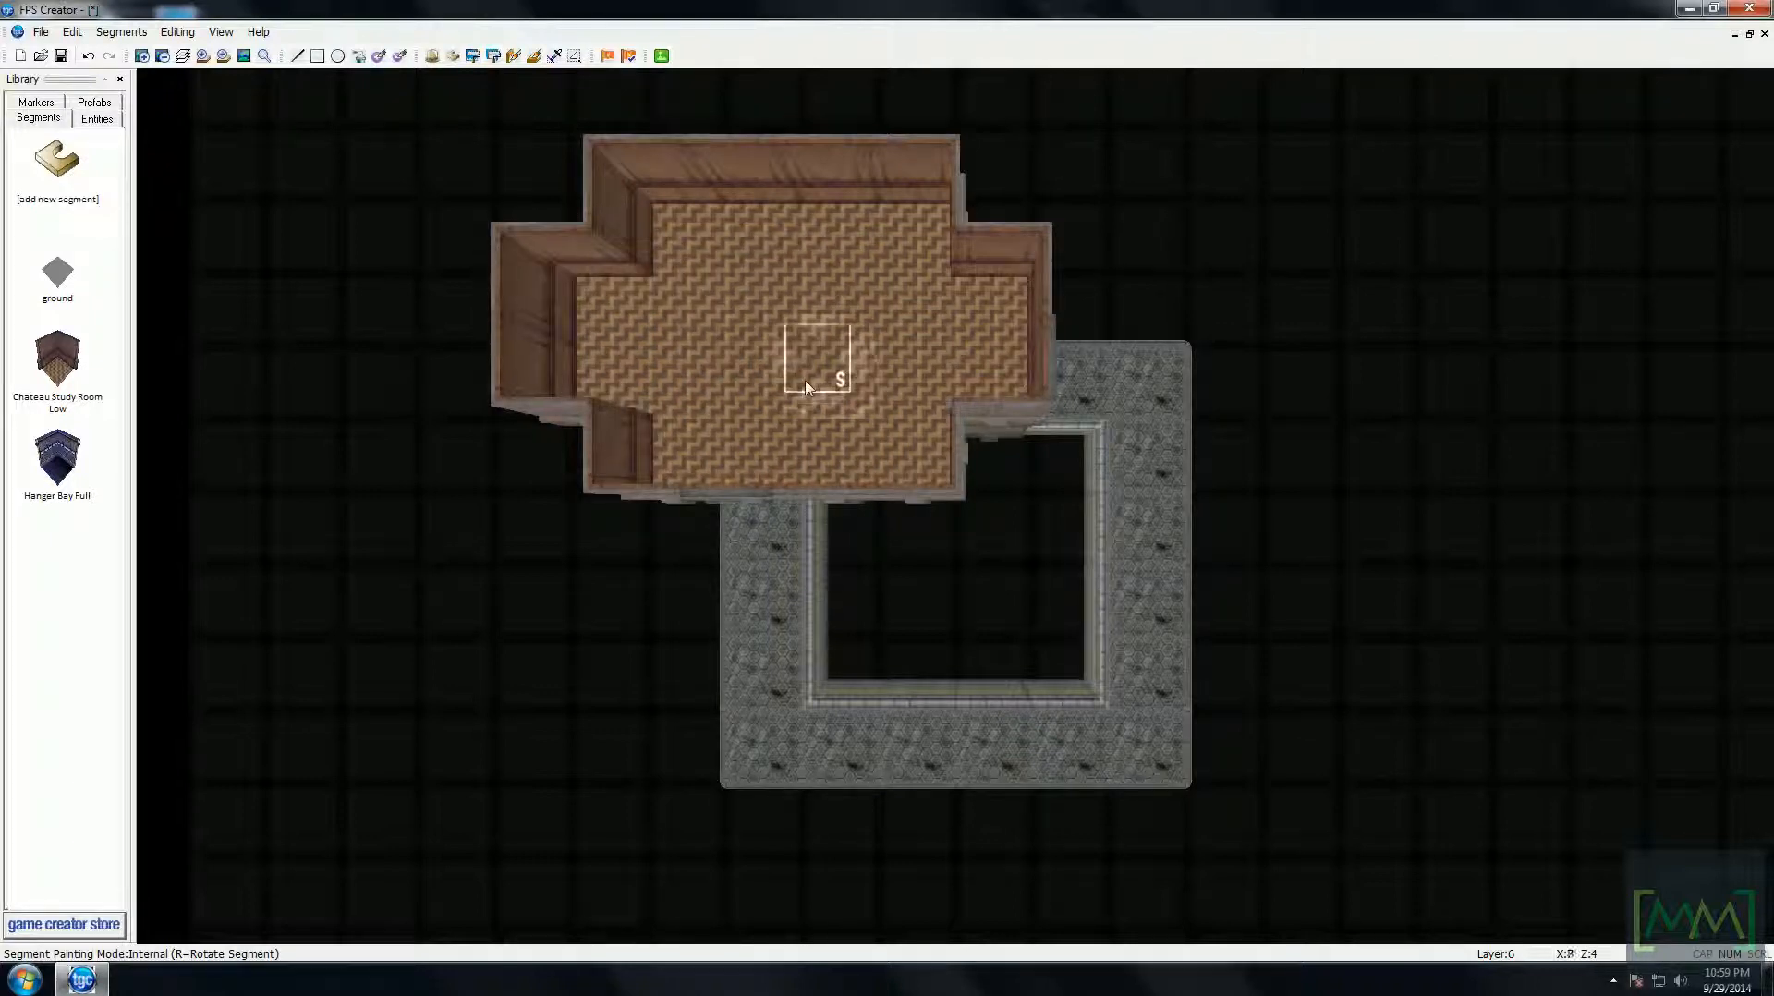
- Examine how the study room and corridor look from the layers directly above and below layer 6
key("plus")
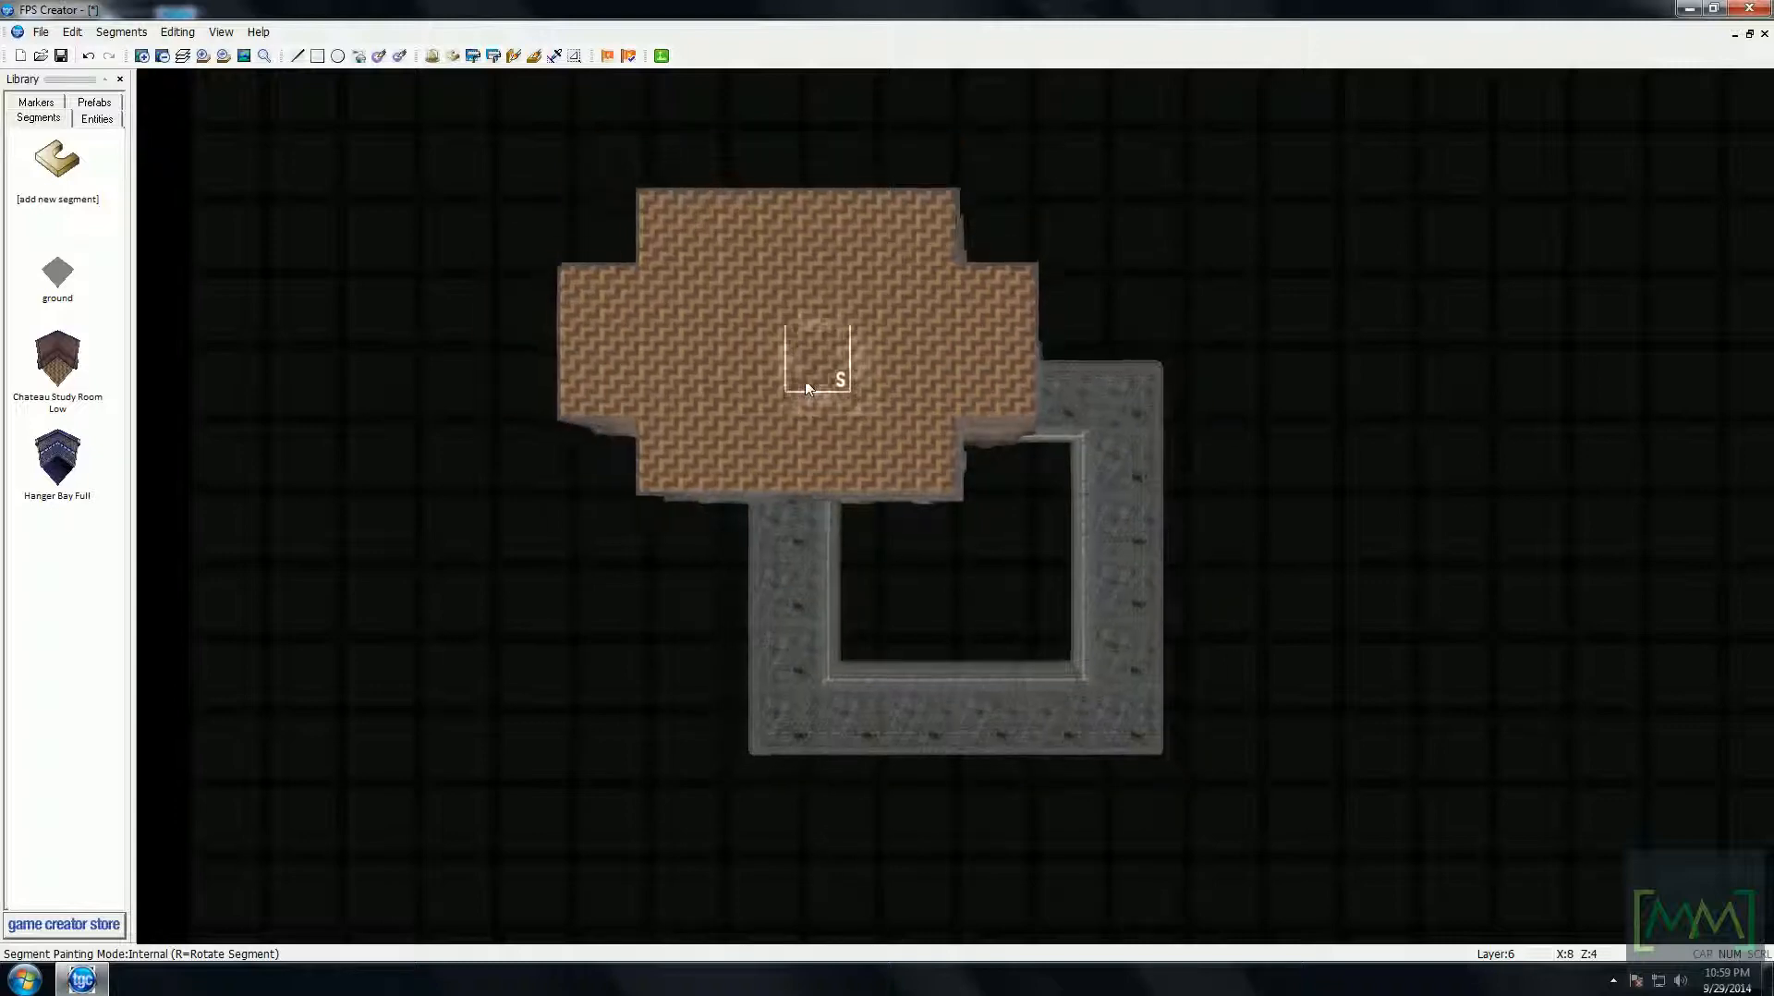
key("minus")
key("minus")
key("plus")
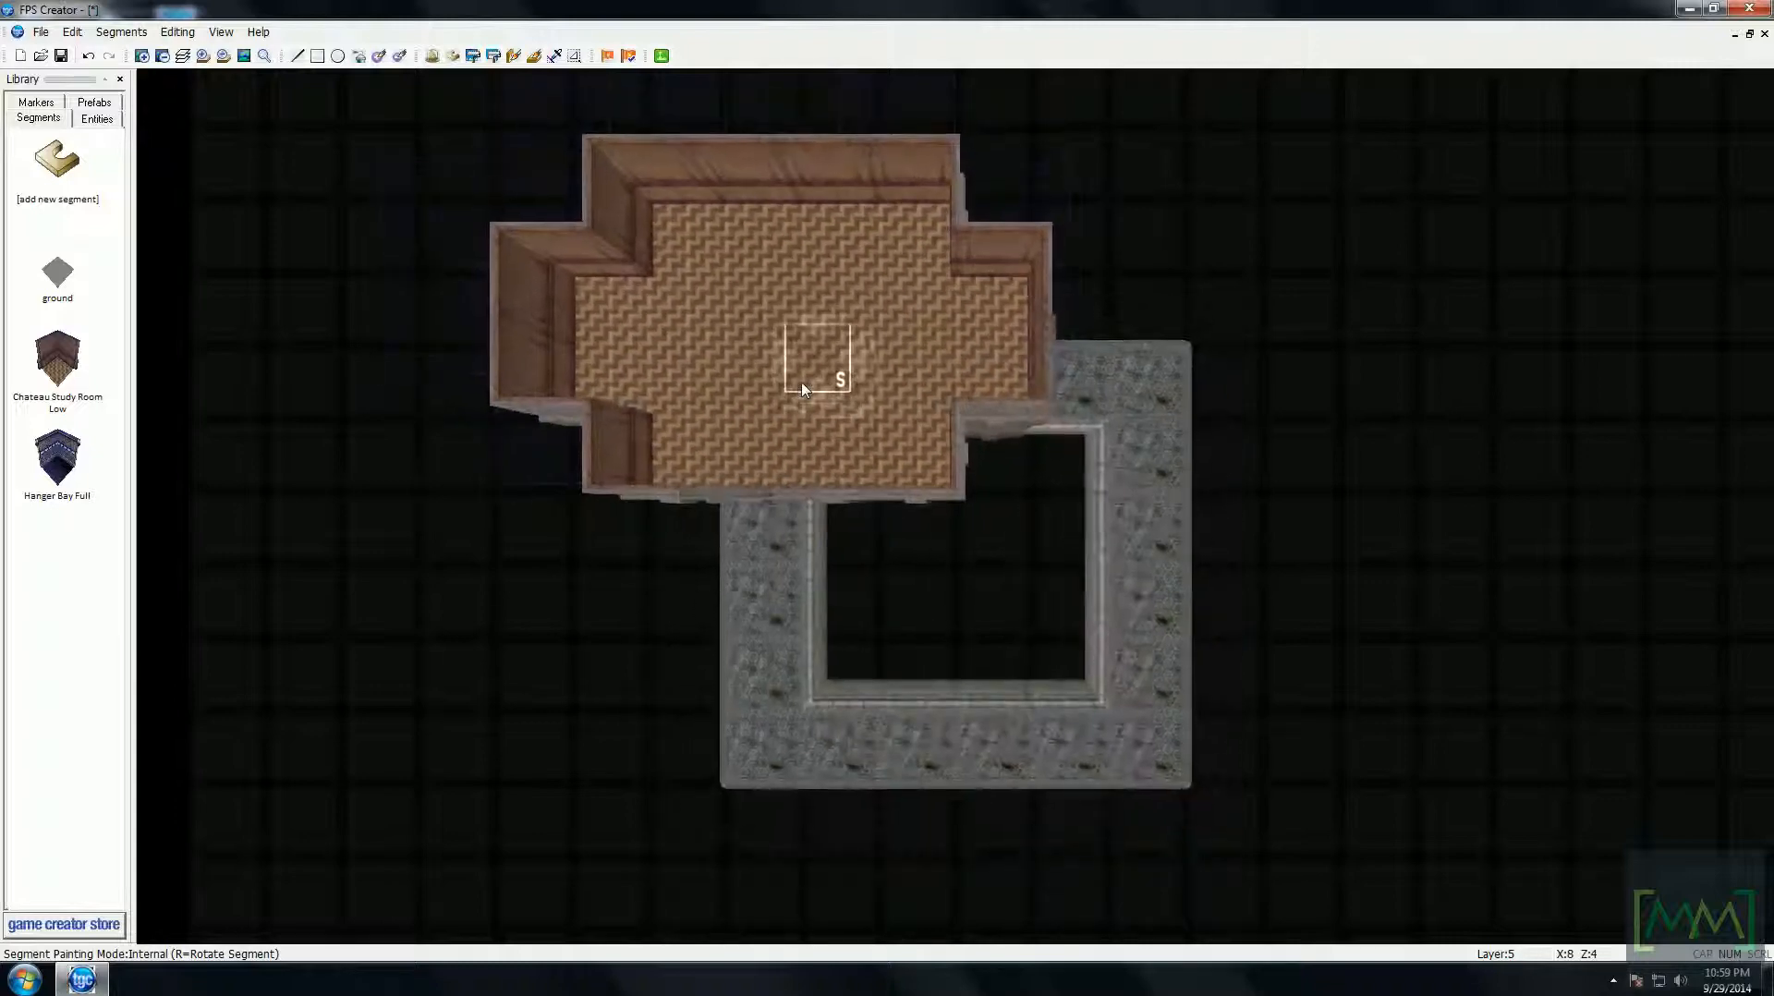
key("minus")
key("plus")
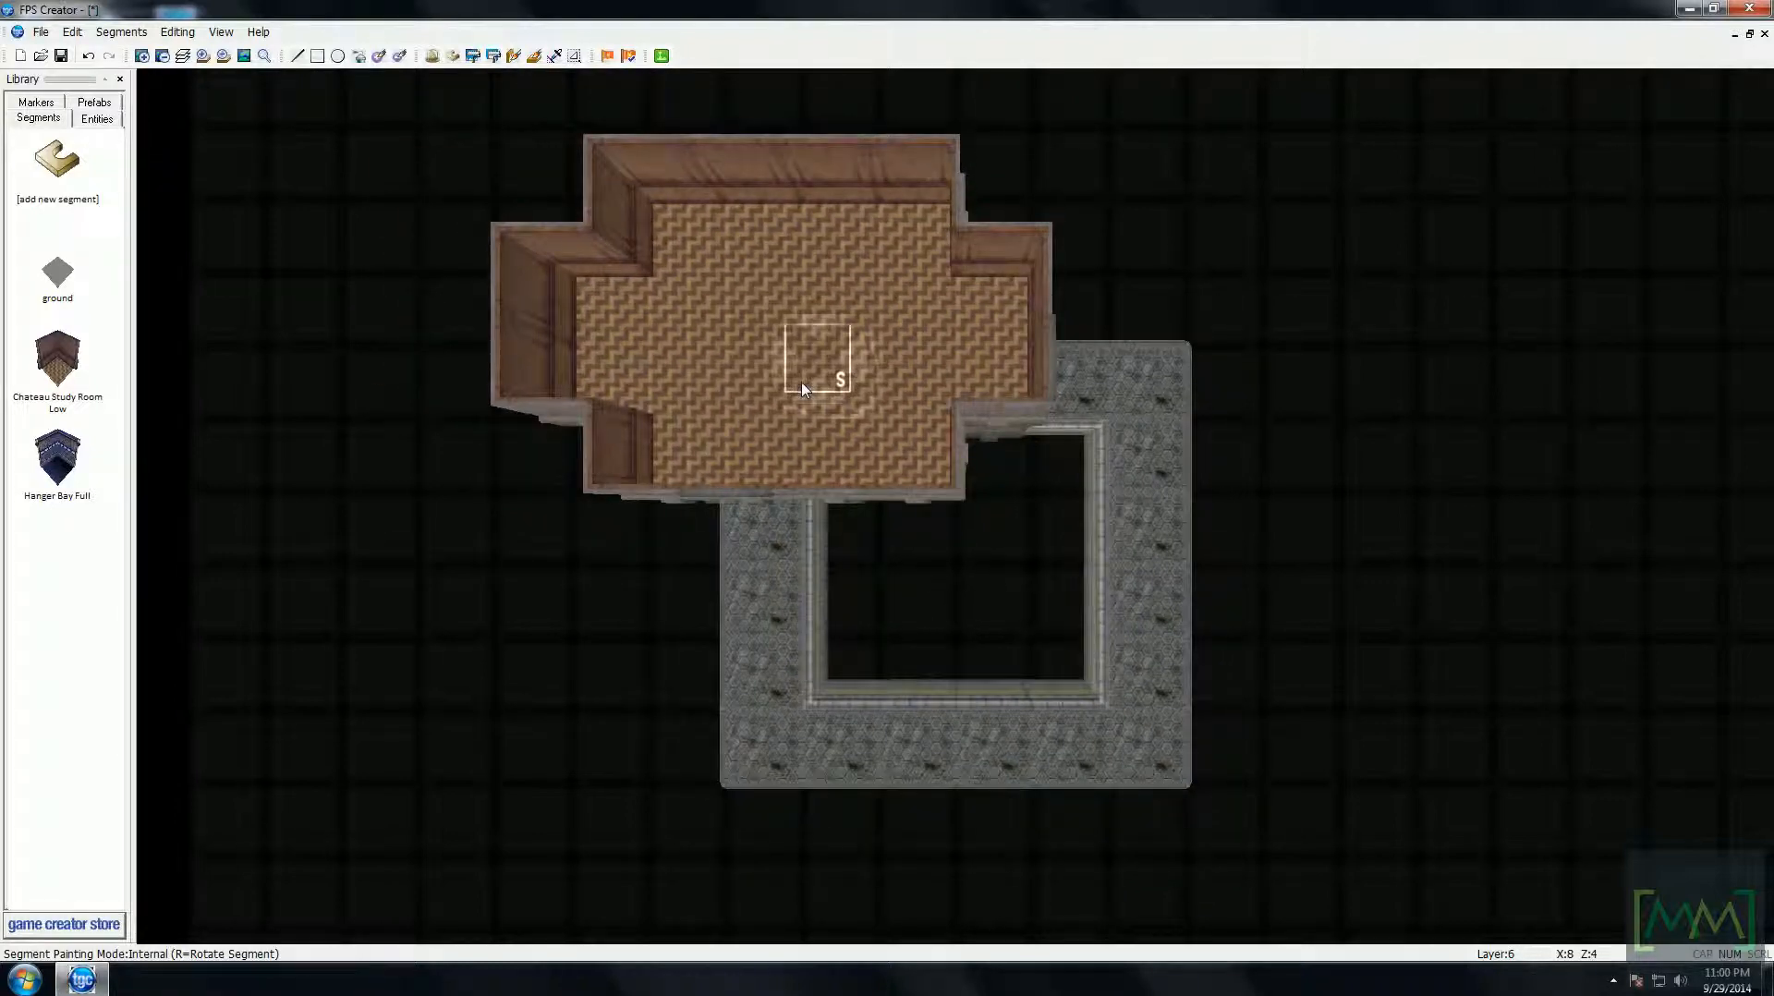
key("minus")
key("plus")
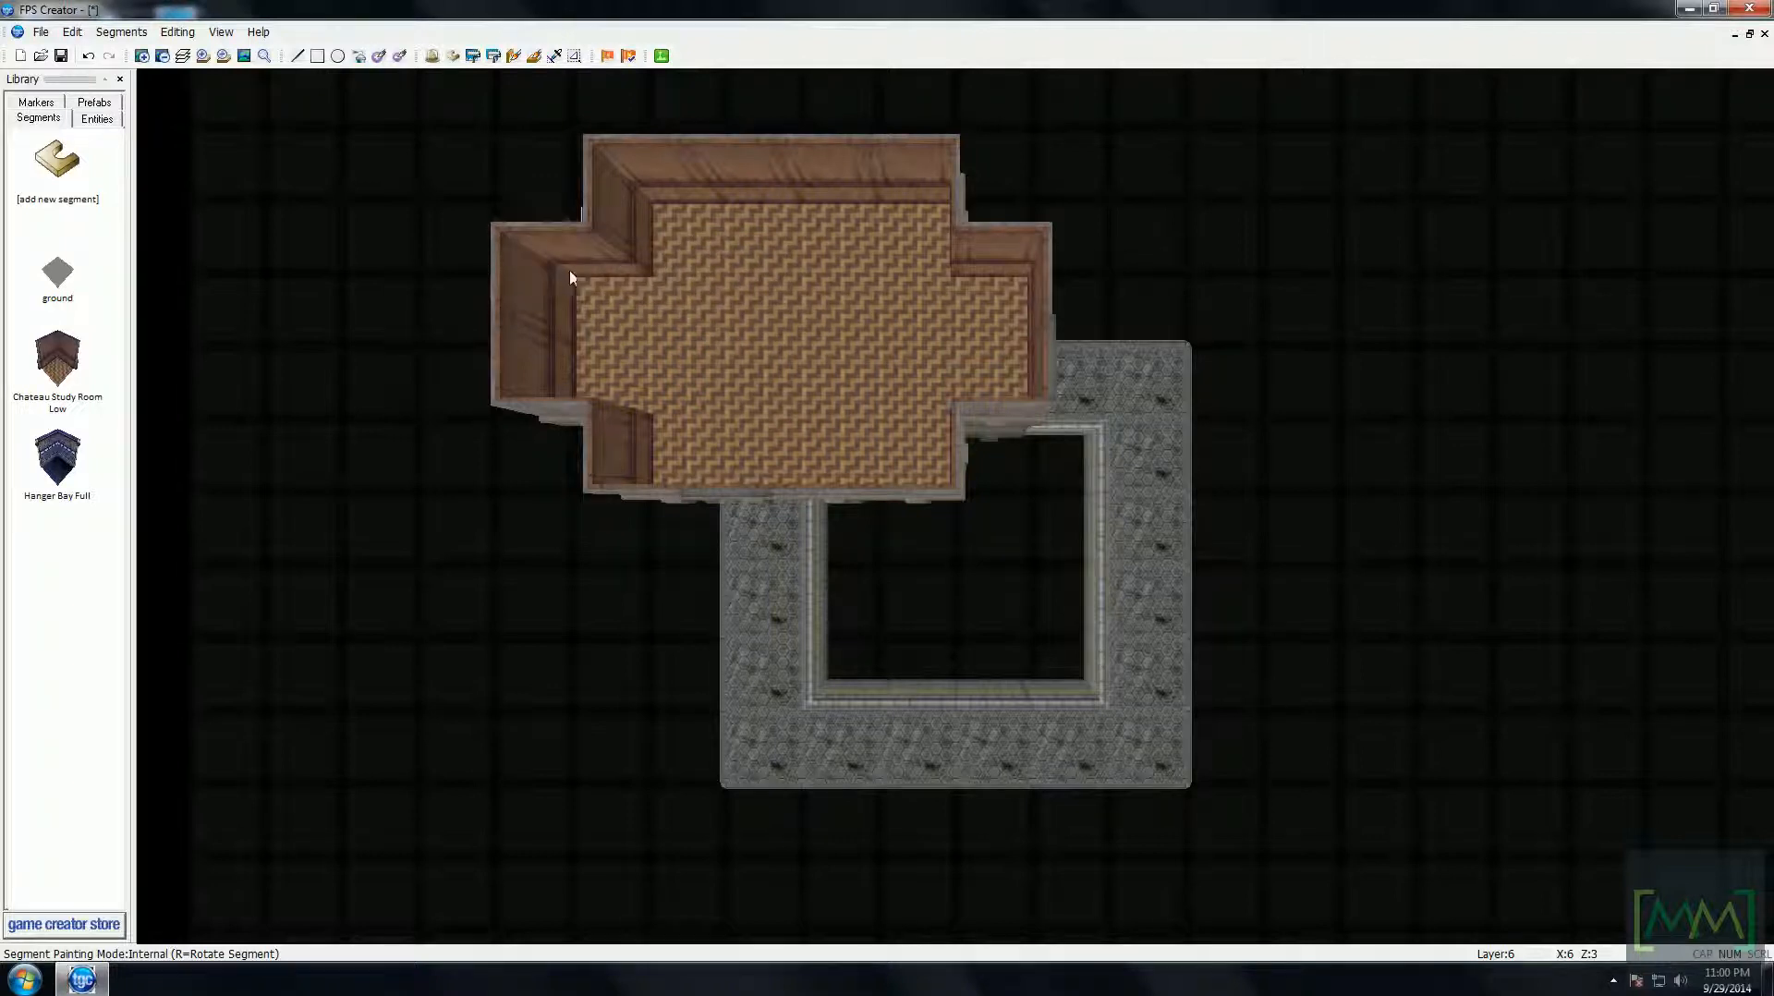
- Using floors-only painting, erase the study room's floor on layer 6 and repaint a four-tile floor strip along its lower edge
left_click(139, 37)
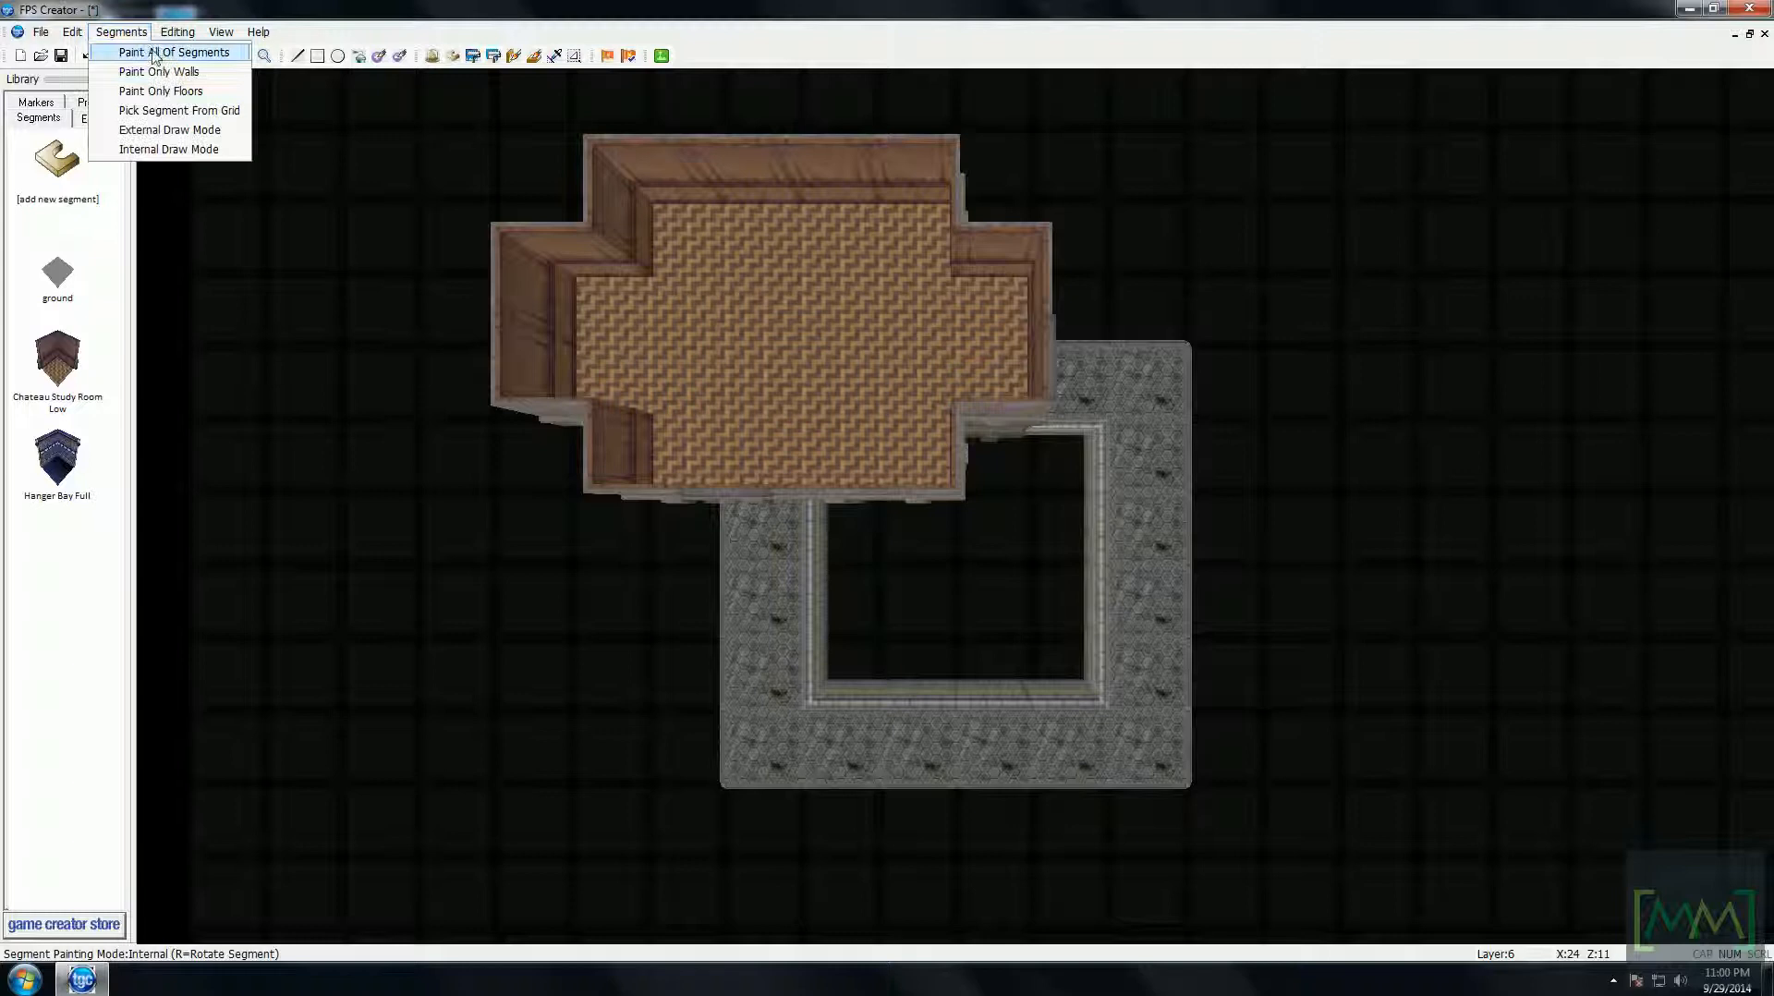
left_click(177, 92)
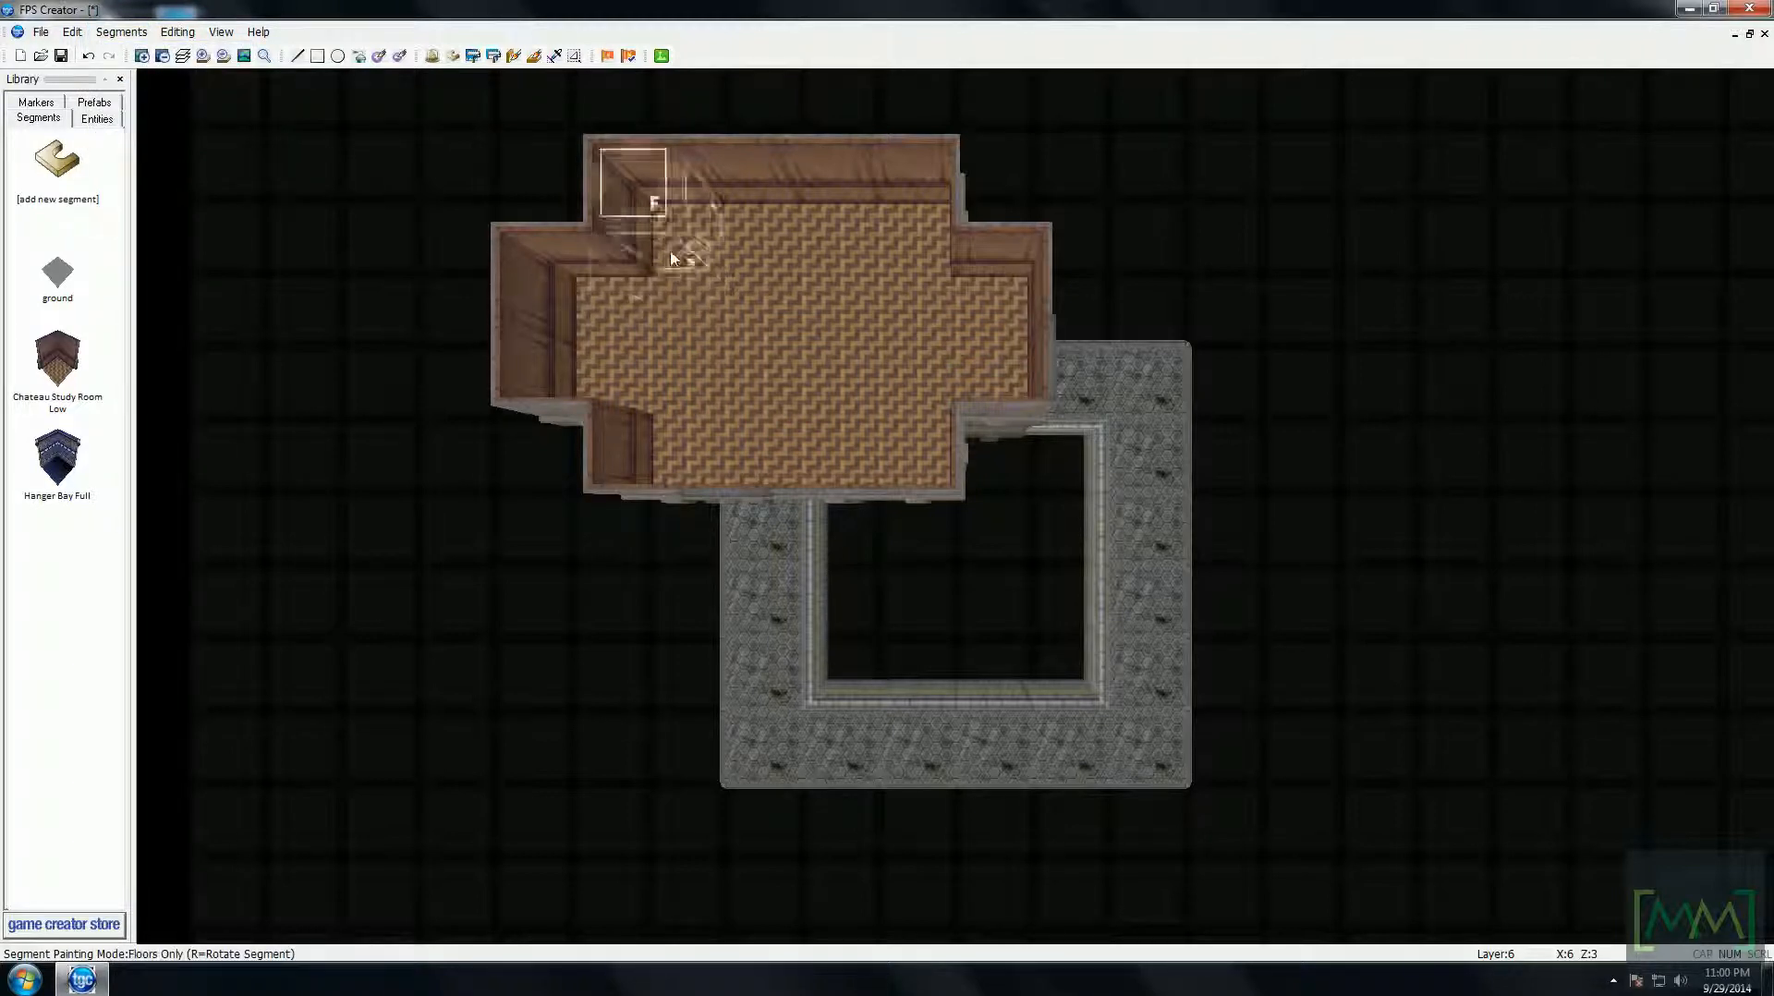
mouse_move(672, 256)
left_mouse_down()
mouse_move(751, 242)
mouse_move(873, 269)
mouse_move(932, 328)
mouse_move(1016, 319)
mouse_move(1012, 388)
mouse_move(860, 337)
mouse_move(596, 314)
mouse_move(605, 393)
mouse_move(845, 384)
mouse_move(818, 448)
mouse_move(695, 457)
left_mouse_up()
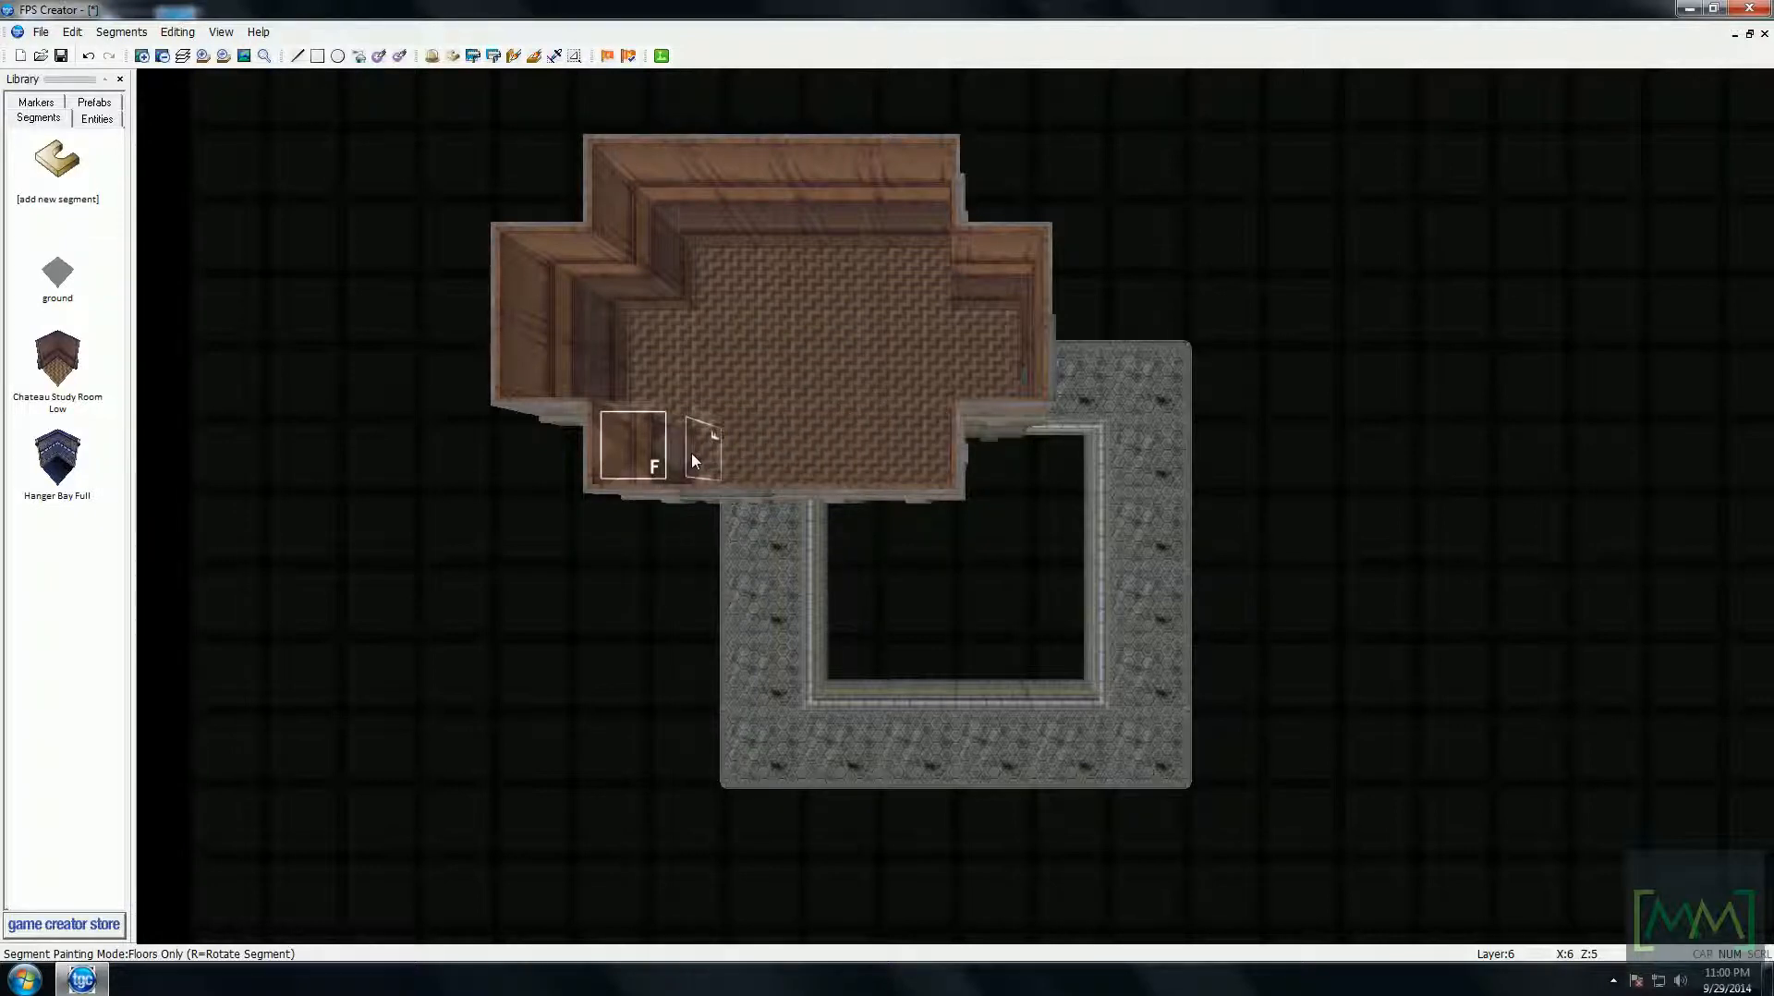
left_click_drag(622, 456, 717, 459)
left_click_drag(717, 459, 913, 456)
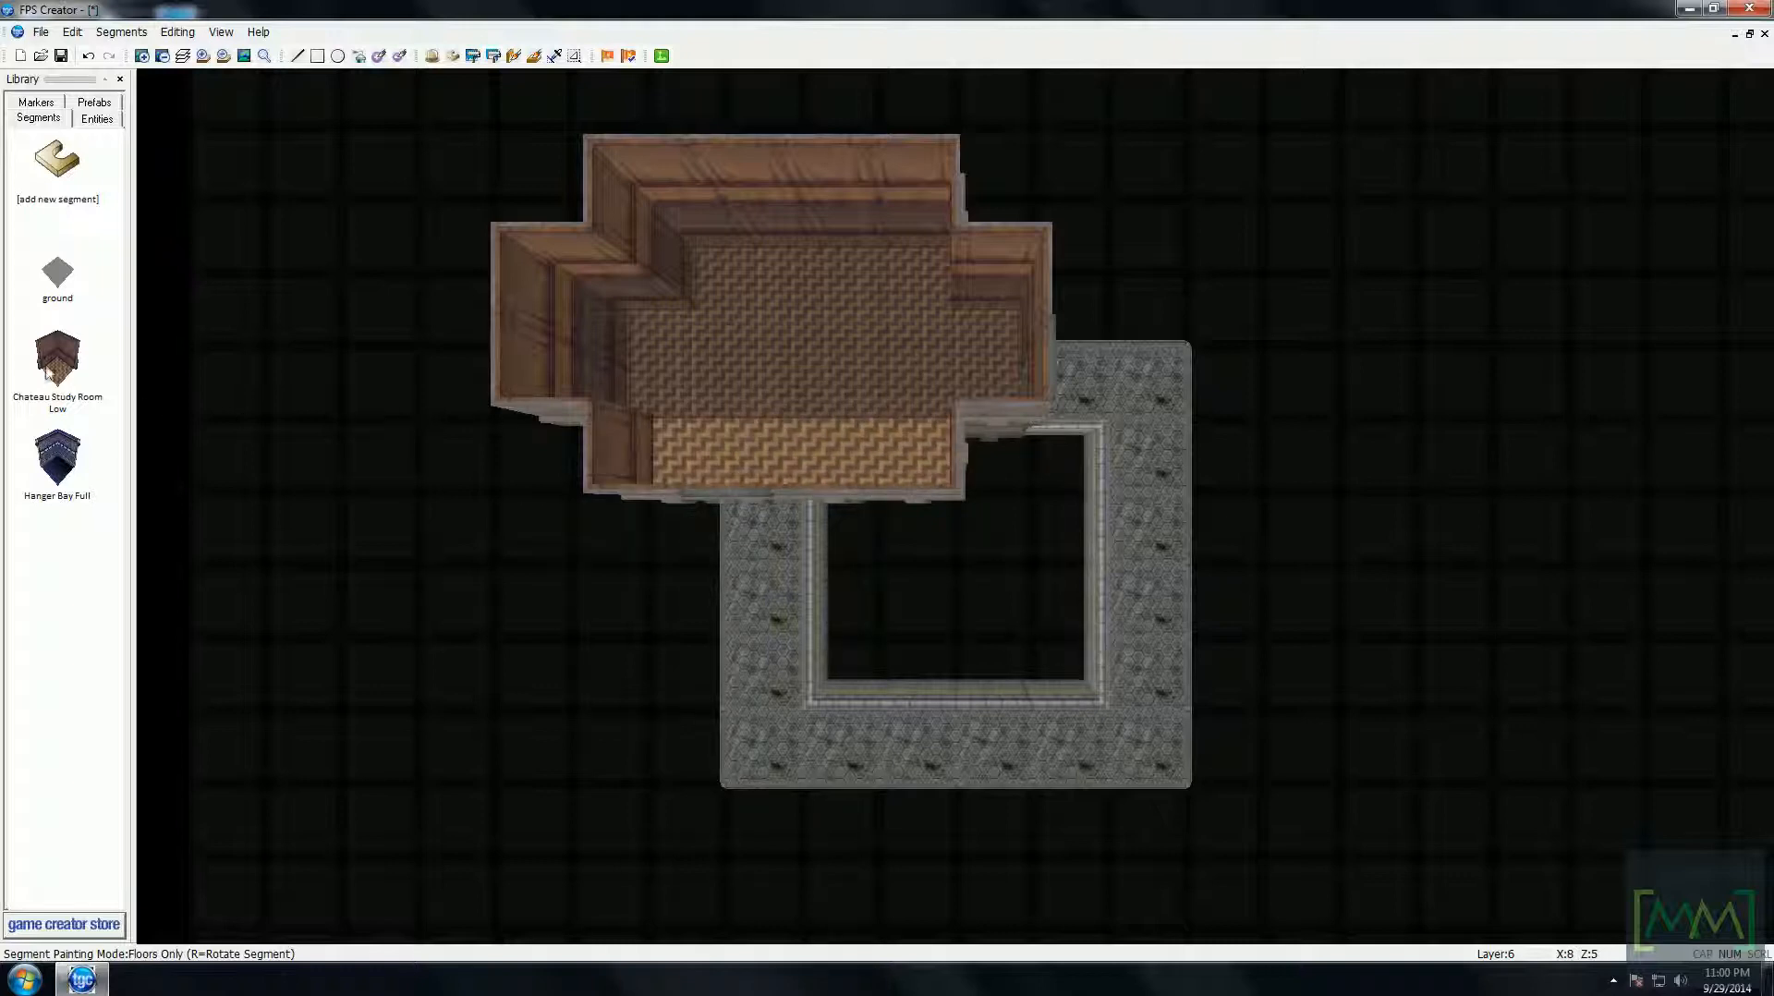
- Paint a Hanger Bay Full corridor on layer 6 from the study room's lower wall, leading left and stepping up past the room
left_click(67, 461)
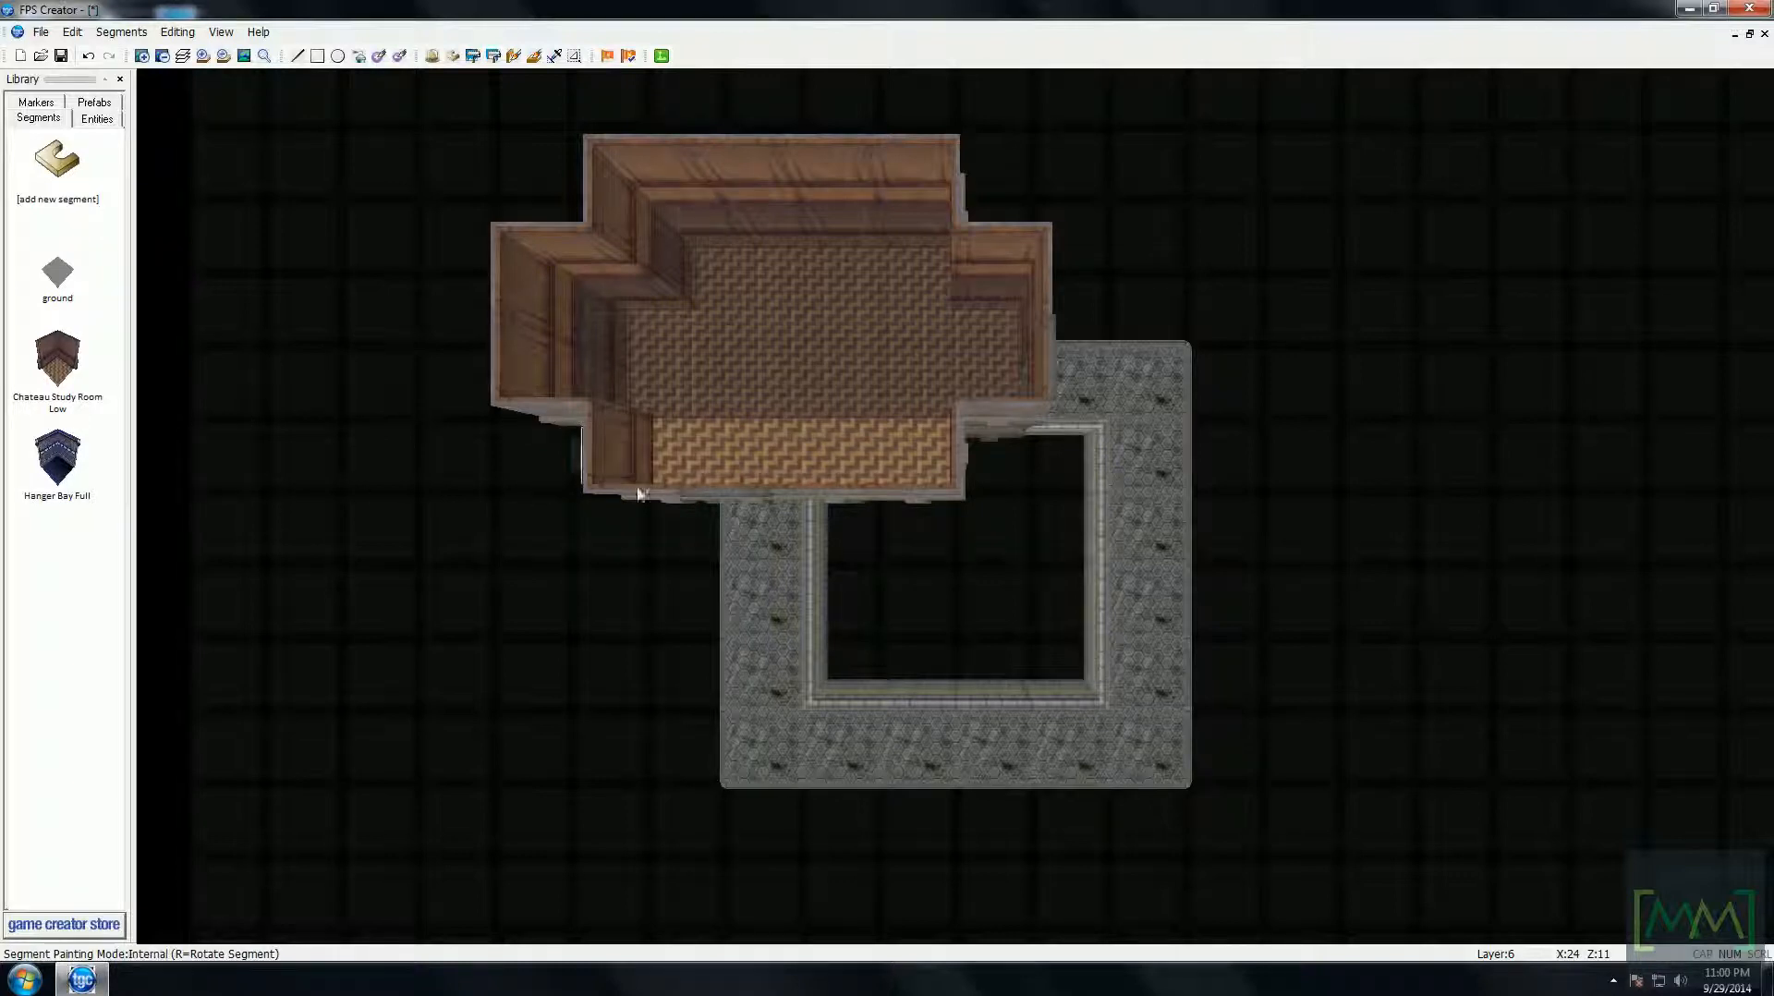
mouse_move(691, 506)
left_mouse_down()
mouse_move(652, 619)
mouse_move(407, 613)
left_mouse_up()
key("Left")
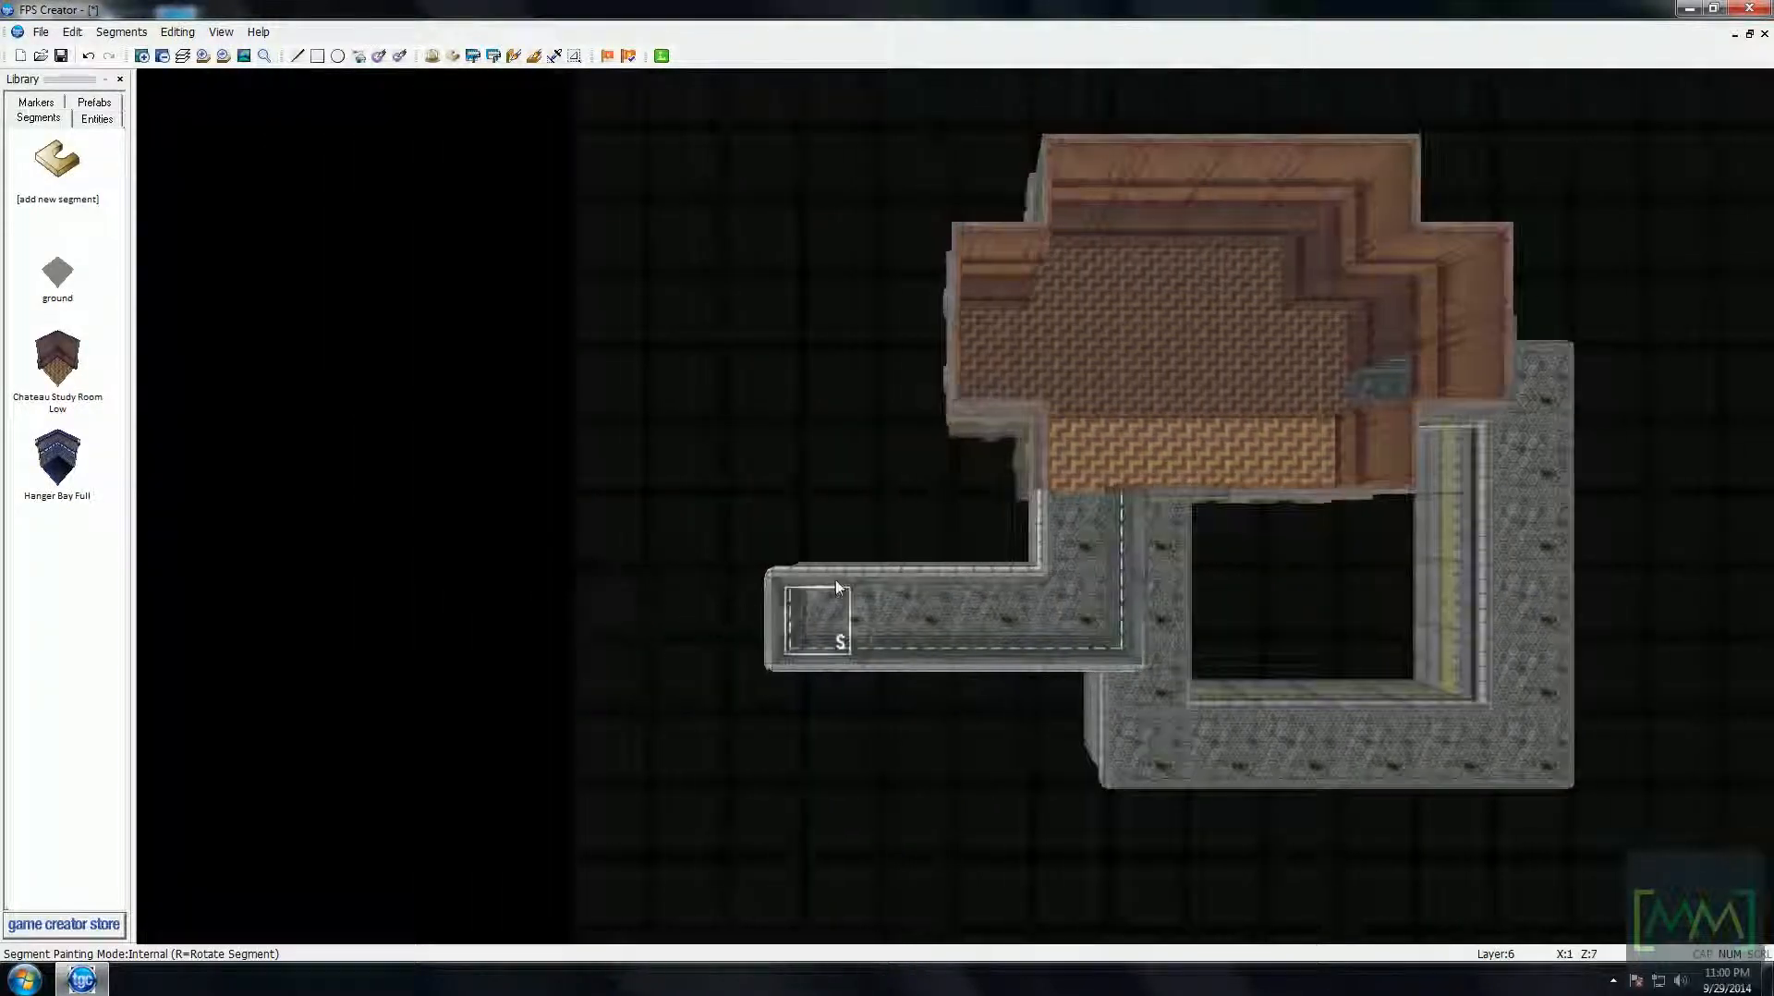
mouse_move(831, 588)
left_mouse_down()
mouse_move(807, 474)
mouse_move(740, 455)
mouse_move(725, 330)
left_mouse_up()
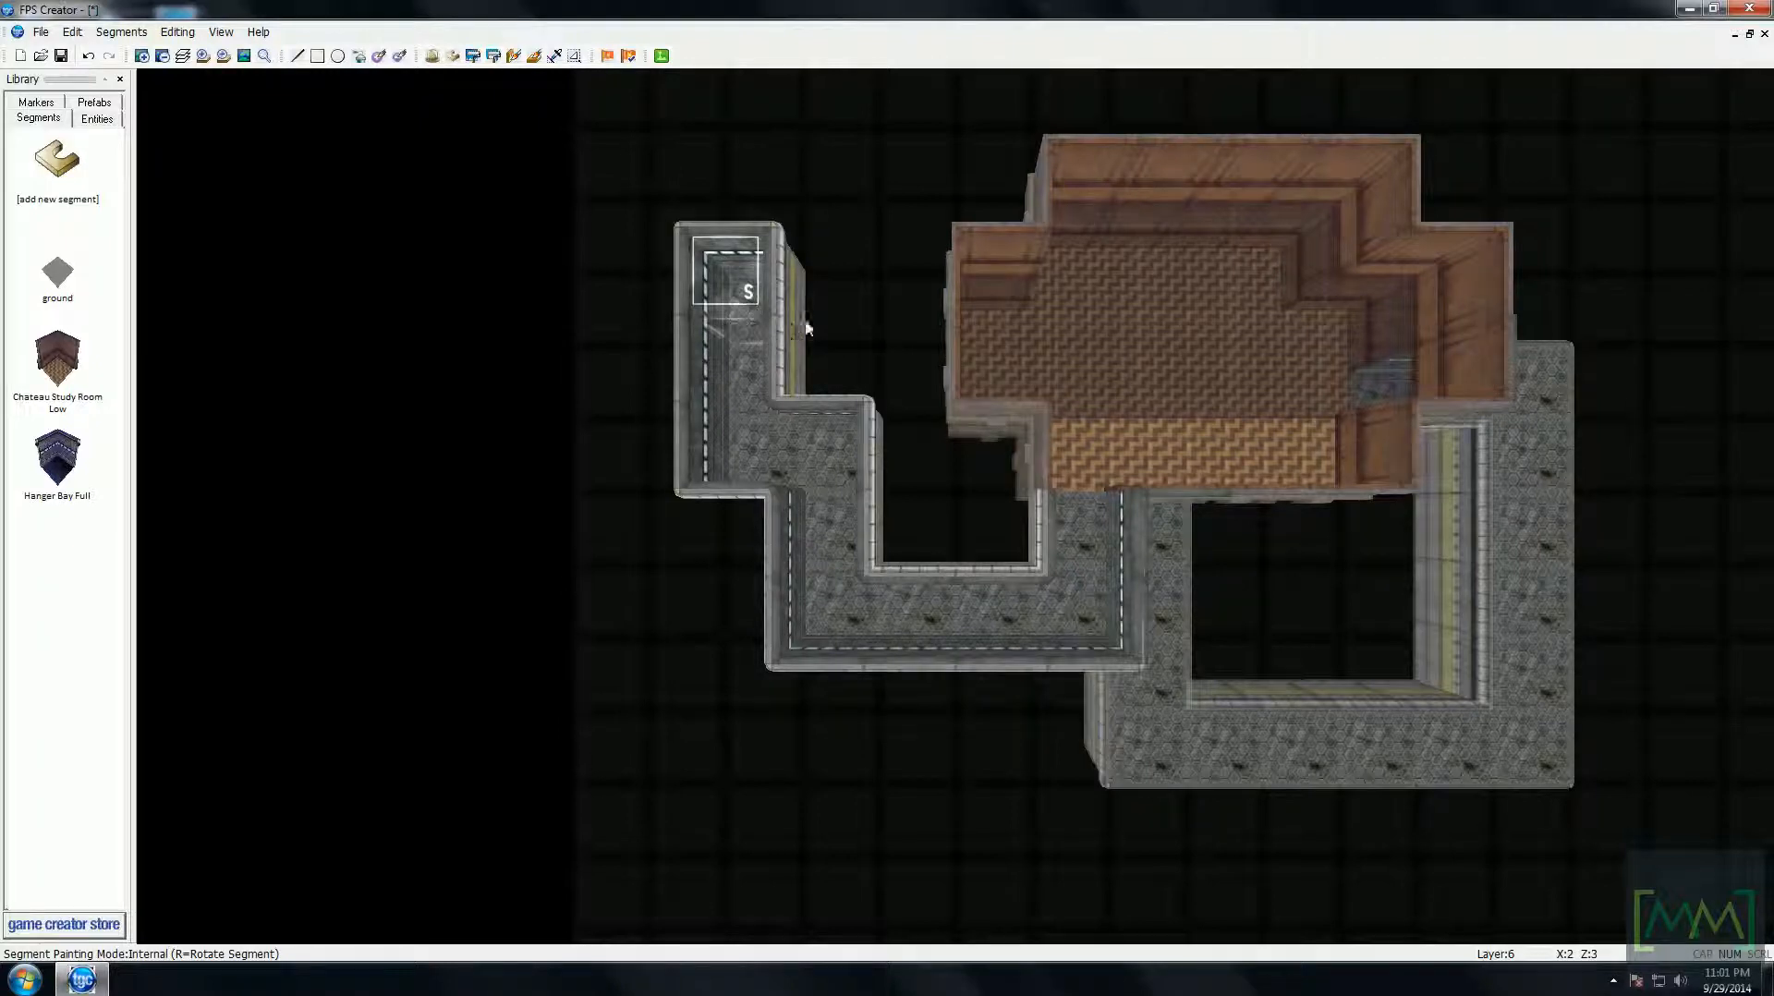
mouse_move(740, 222)
left_mouse_down()
mouse_move(744, 101)
mouse_move(836, 104)
left_mouse_up()
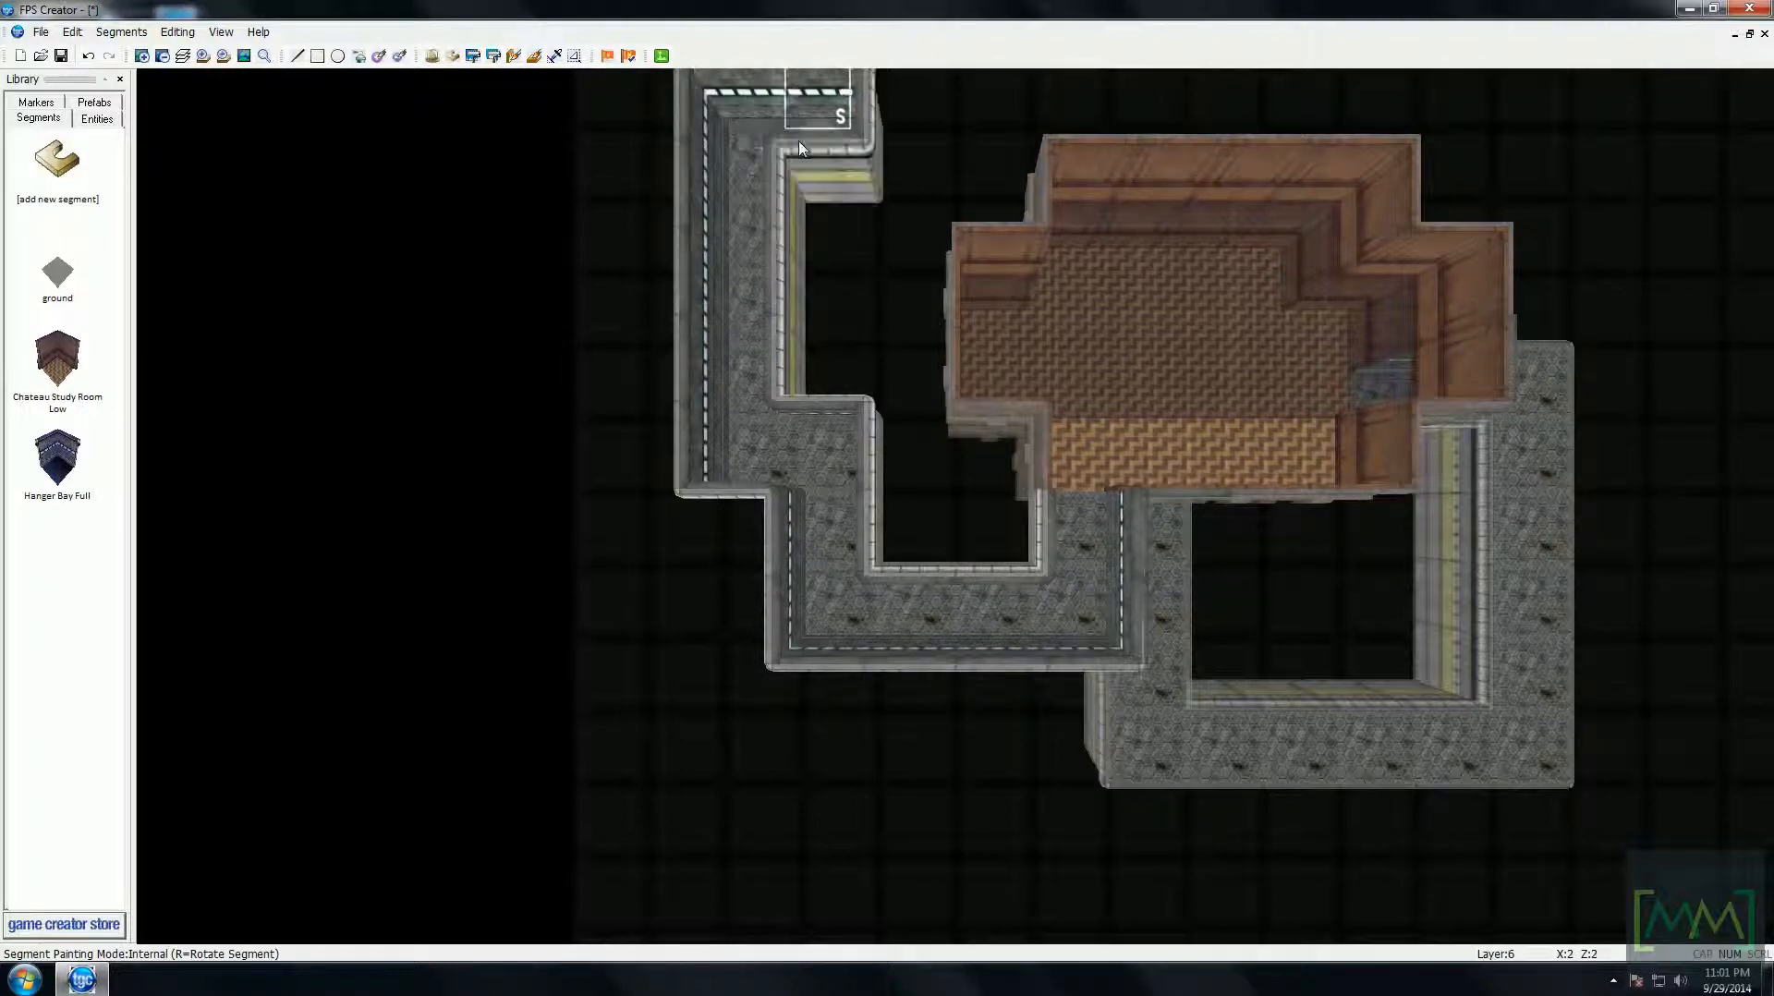
- Erase the corridor's stray end tile and route the corridor over the top and down into the study room's upper wall on layer 6
key("Up")
key("Right")
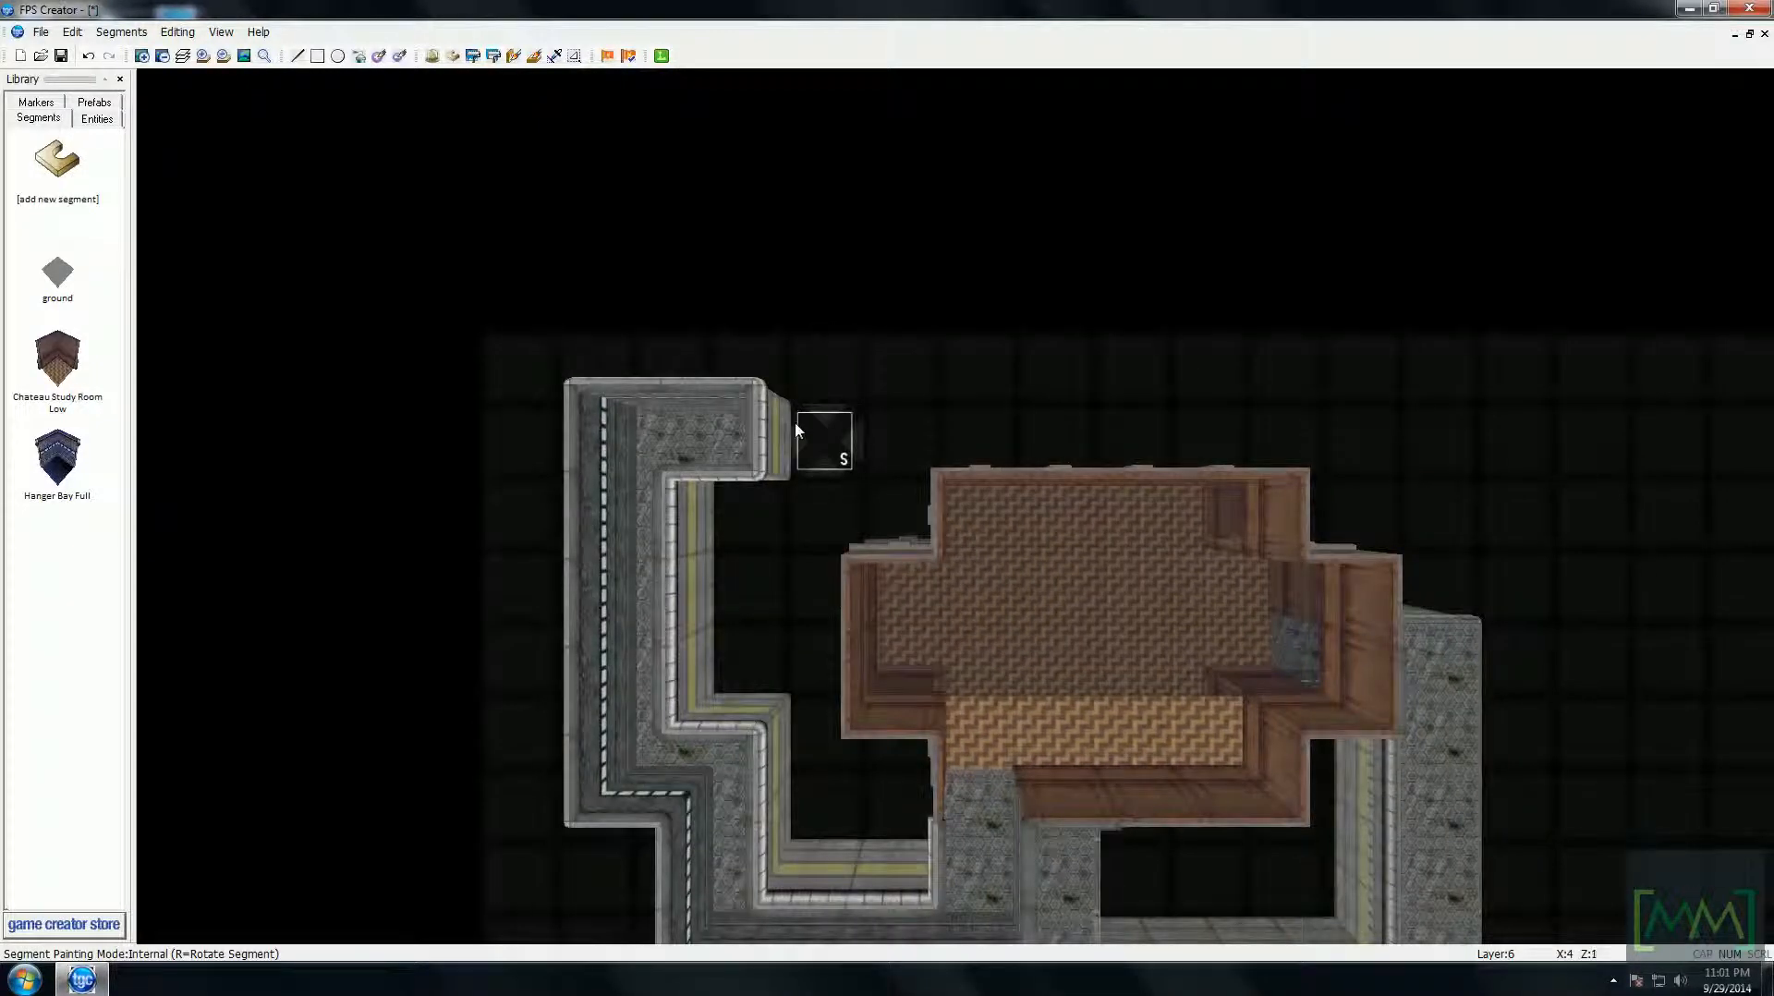
right_click(725, 428)
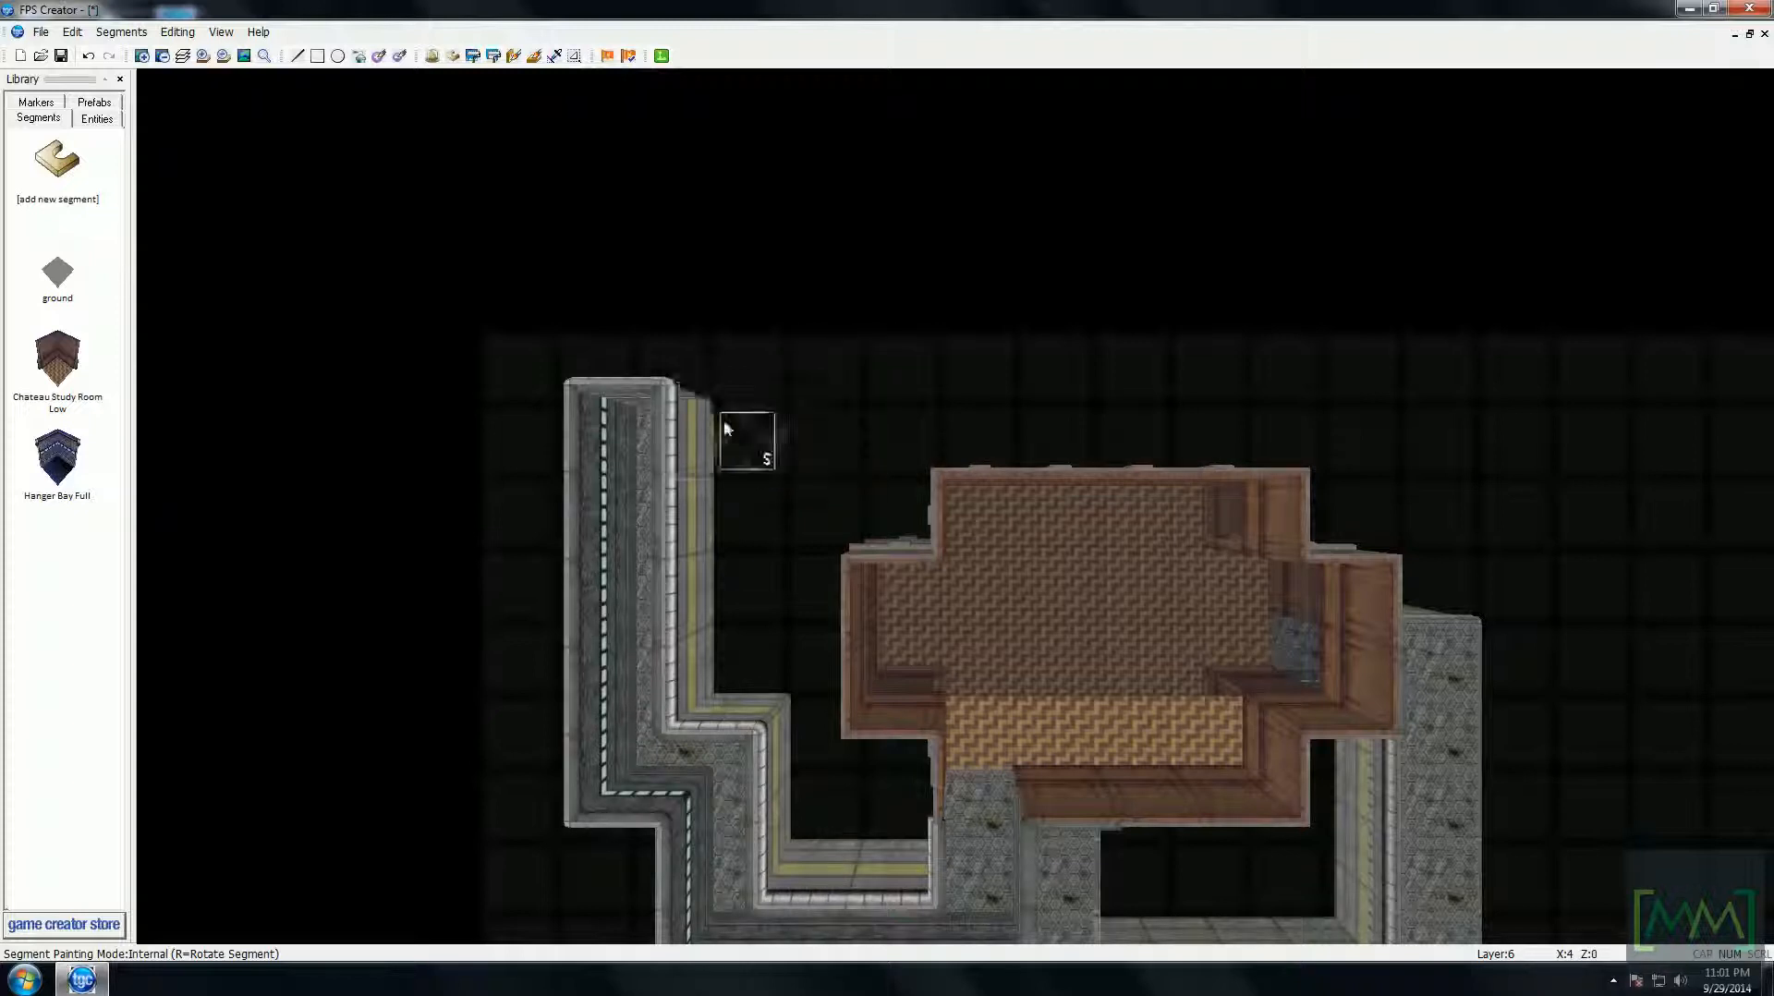
mouse_move(681, 423)
left_mouse_down()
mouse_move(679, 356)
mouse_move(962, 341)
mouse_move(1063, 359)
mouse_move(1072, 417)
left_mouse_up()
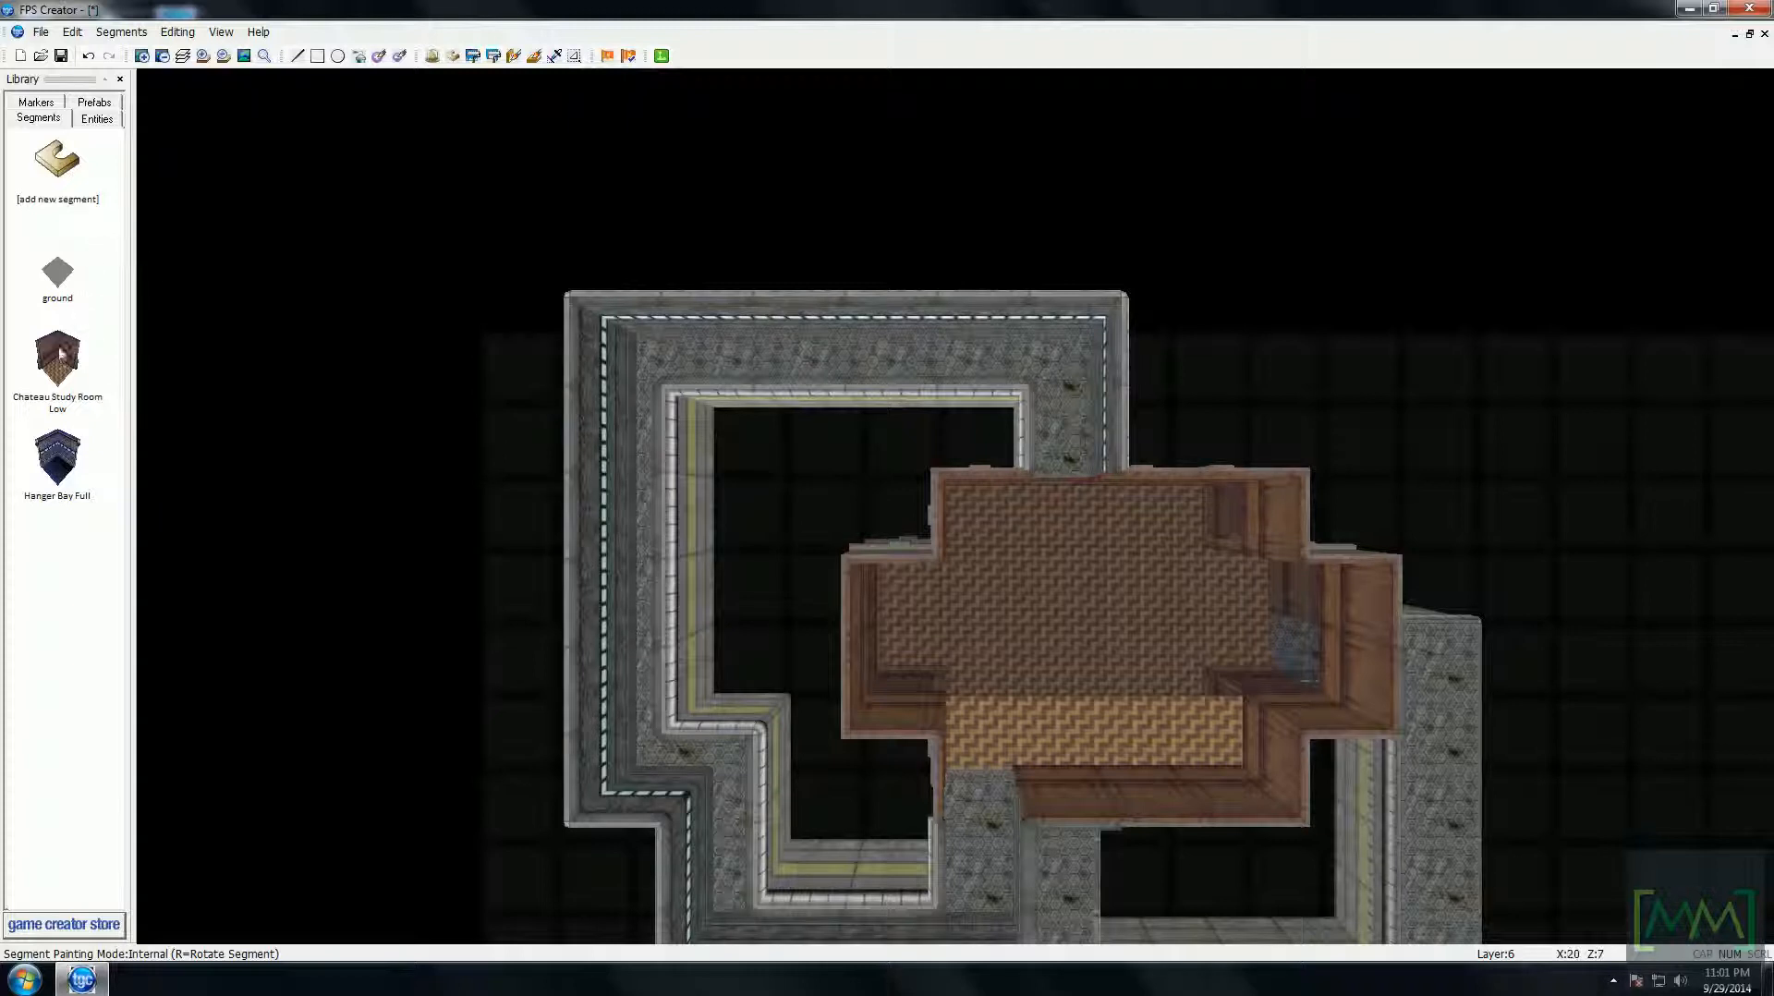
- Paint a floors-only Chateau Study Room Low strip of four tiles along the study room's upper edge on layer 6
key("f")
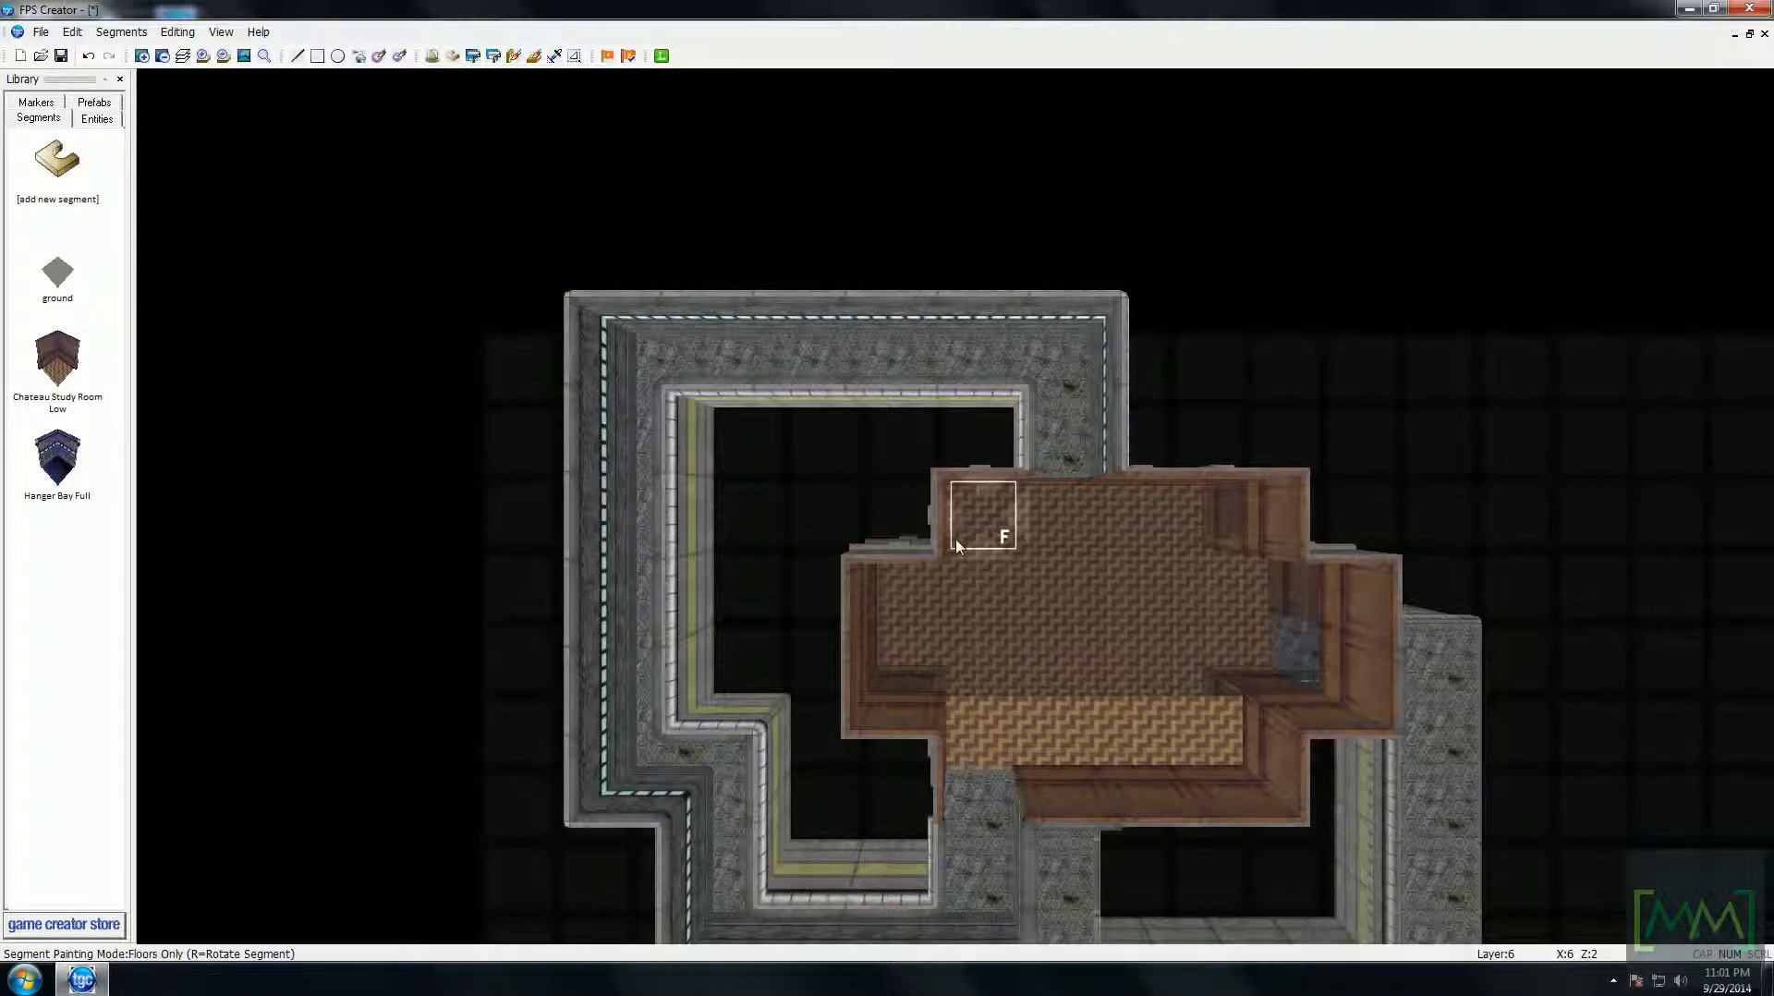
left_click_drag(958, 545, 1239, 543)
middle_click_drag(995, 634, 936, 448)
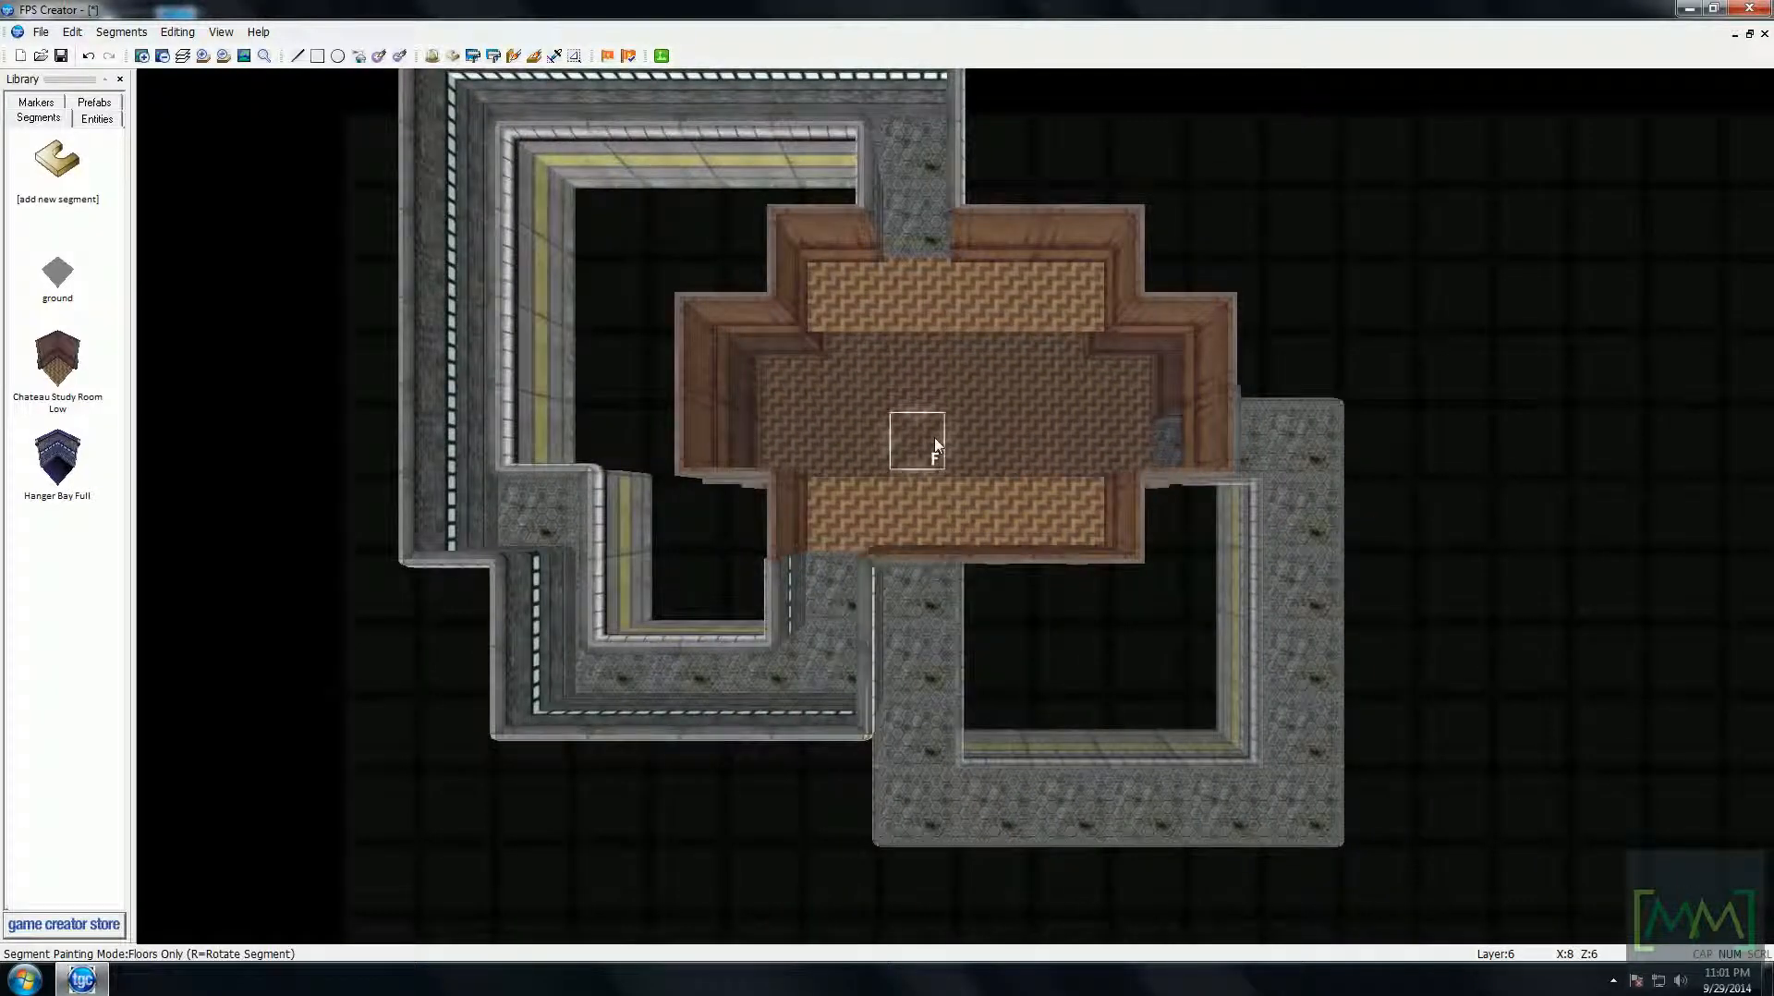
- Compare the study room and its corridors on layers 5 and 6 across the whole layout
key("Up")
key("Left")
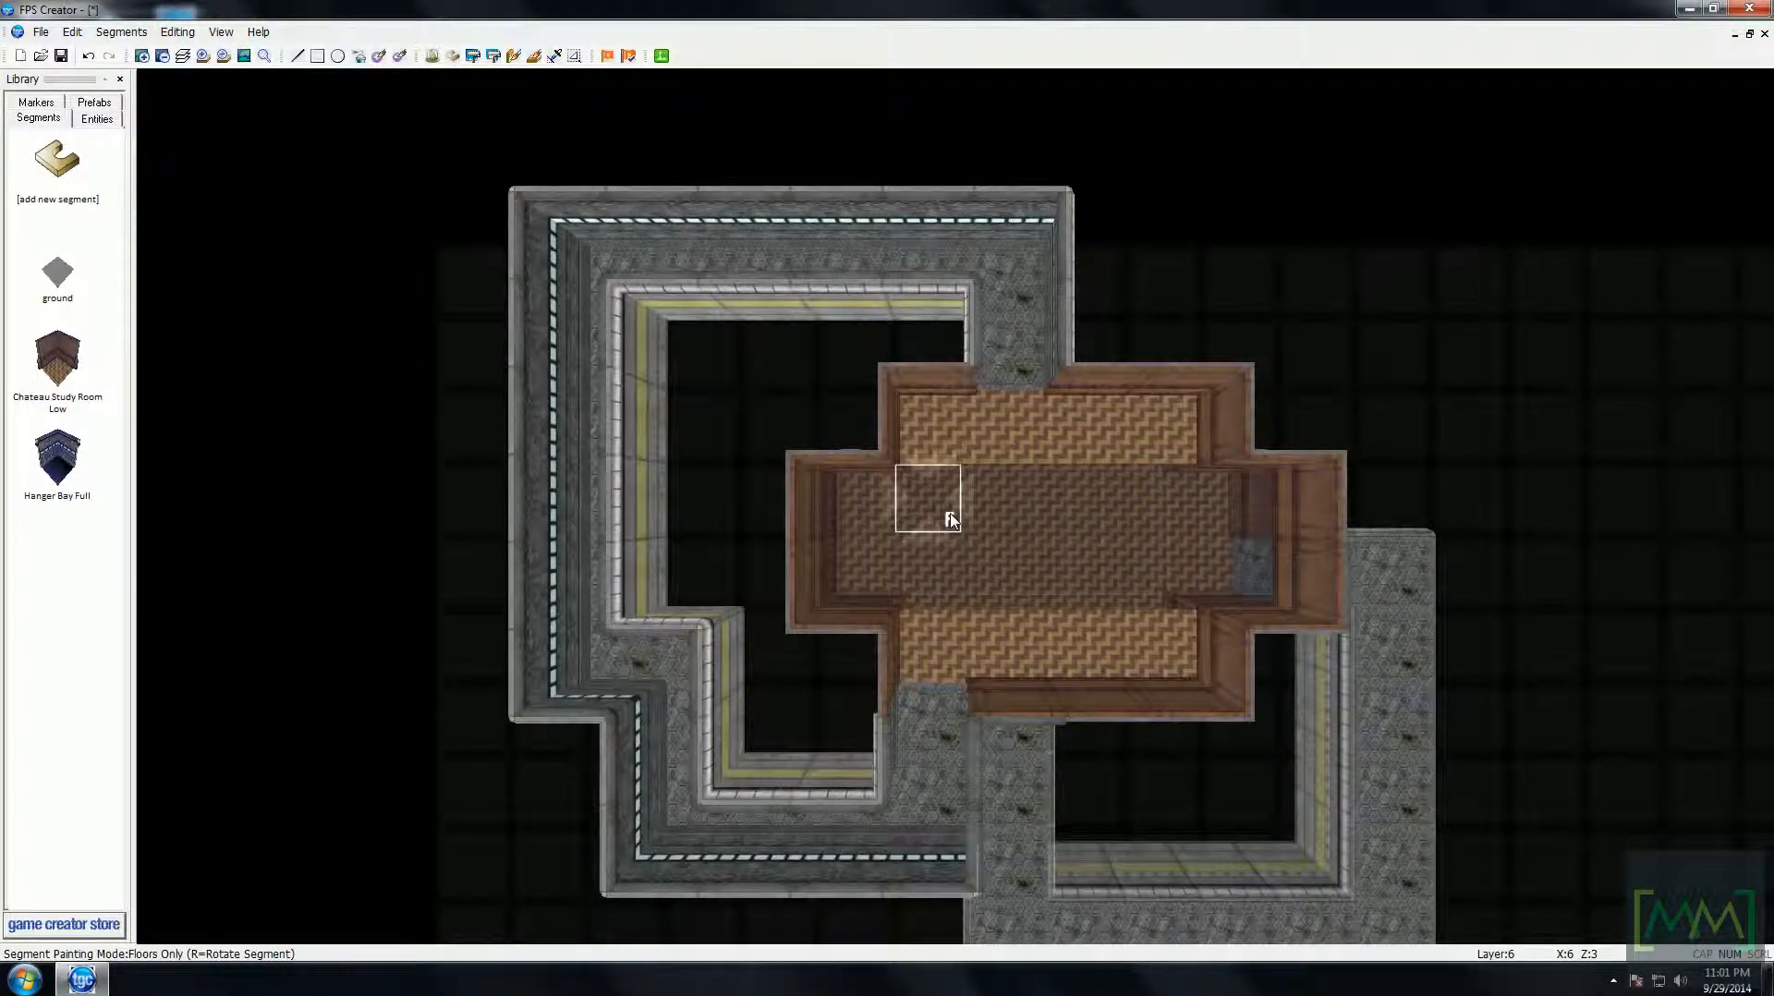
key("Page_Up")
key("Page_Down")
key("Page_Down")
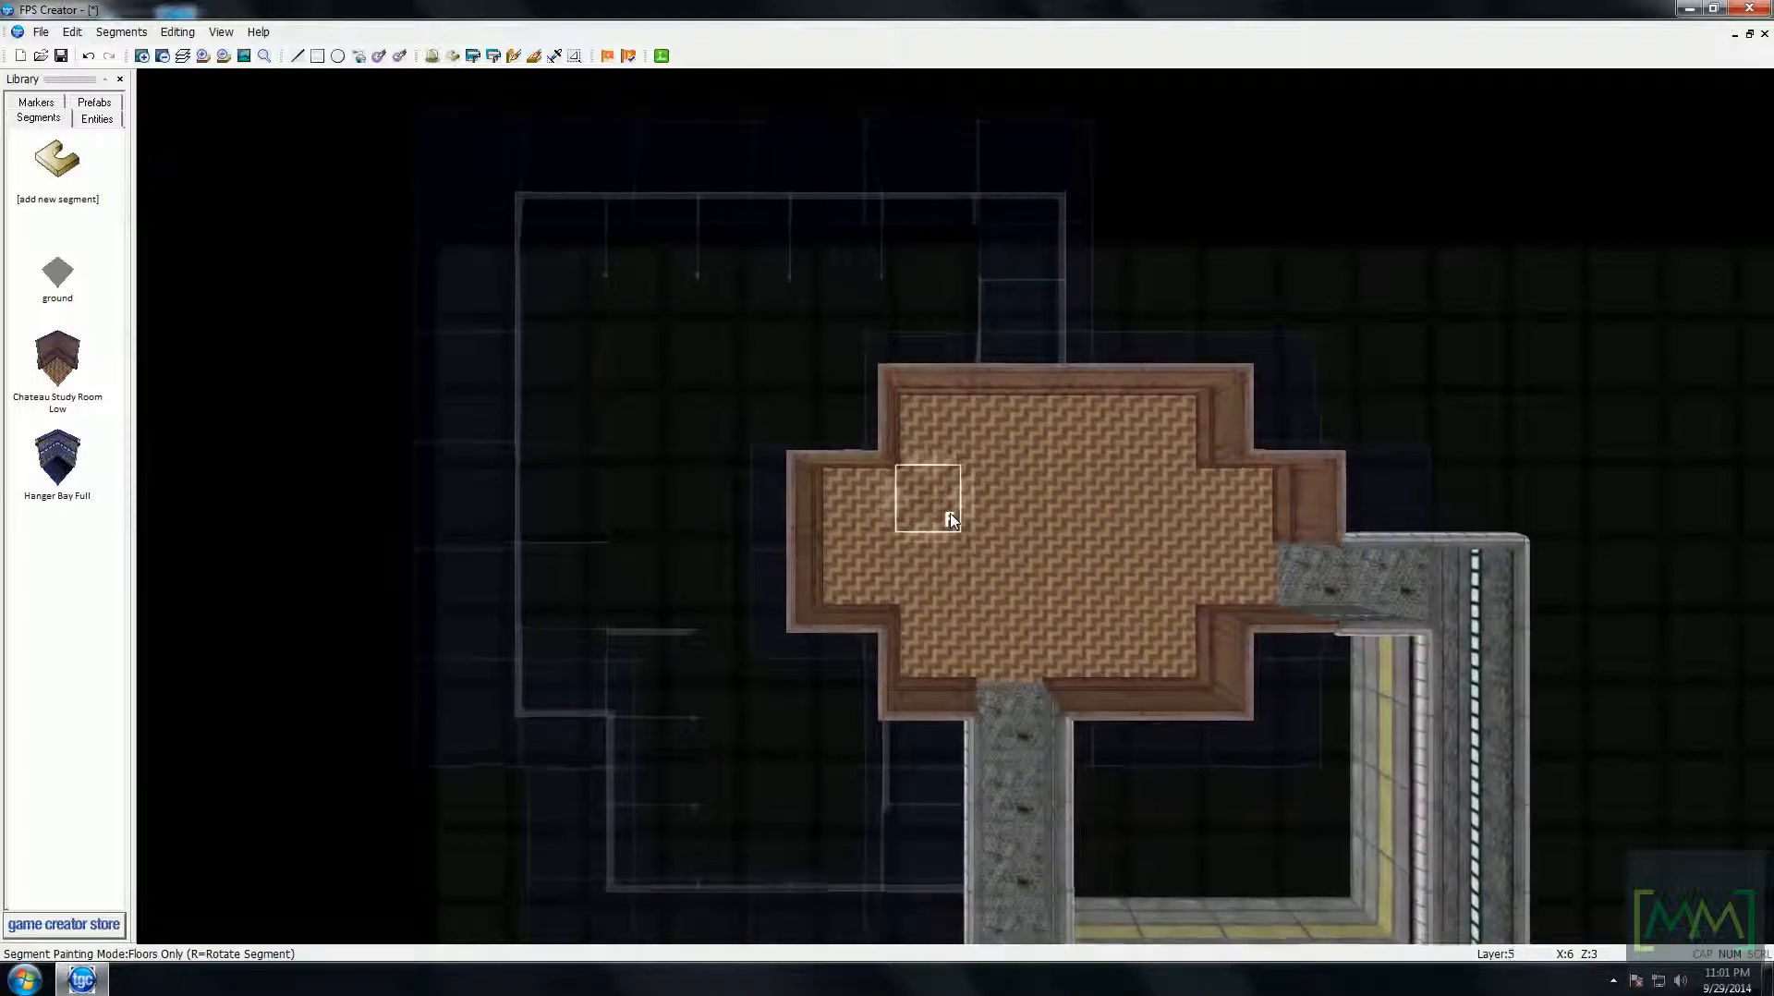
key("Down")
key("Right")
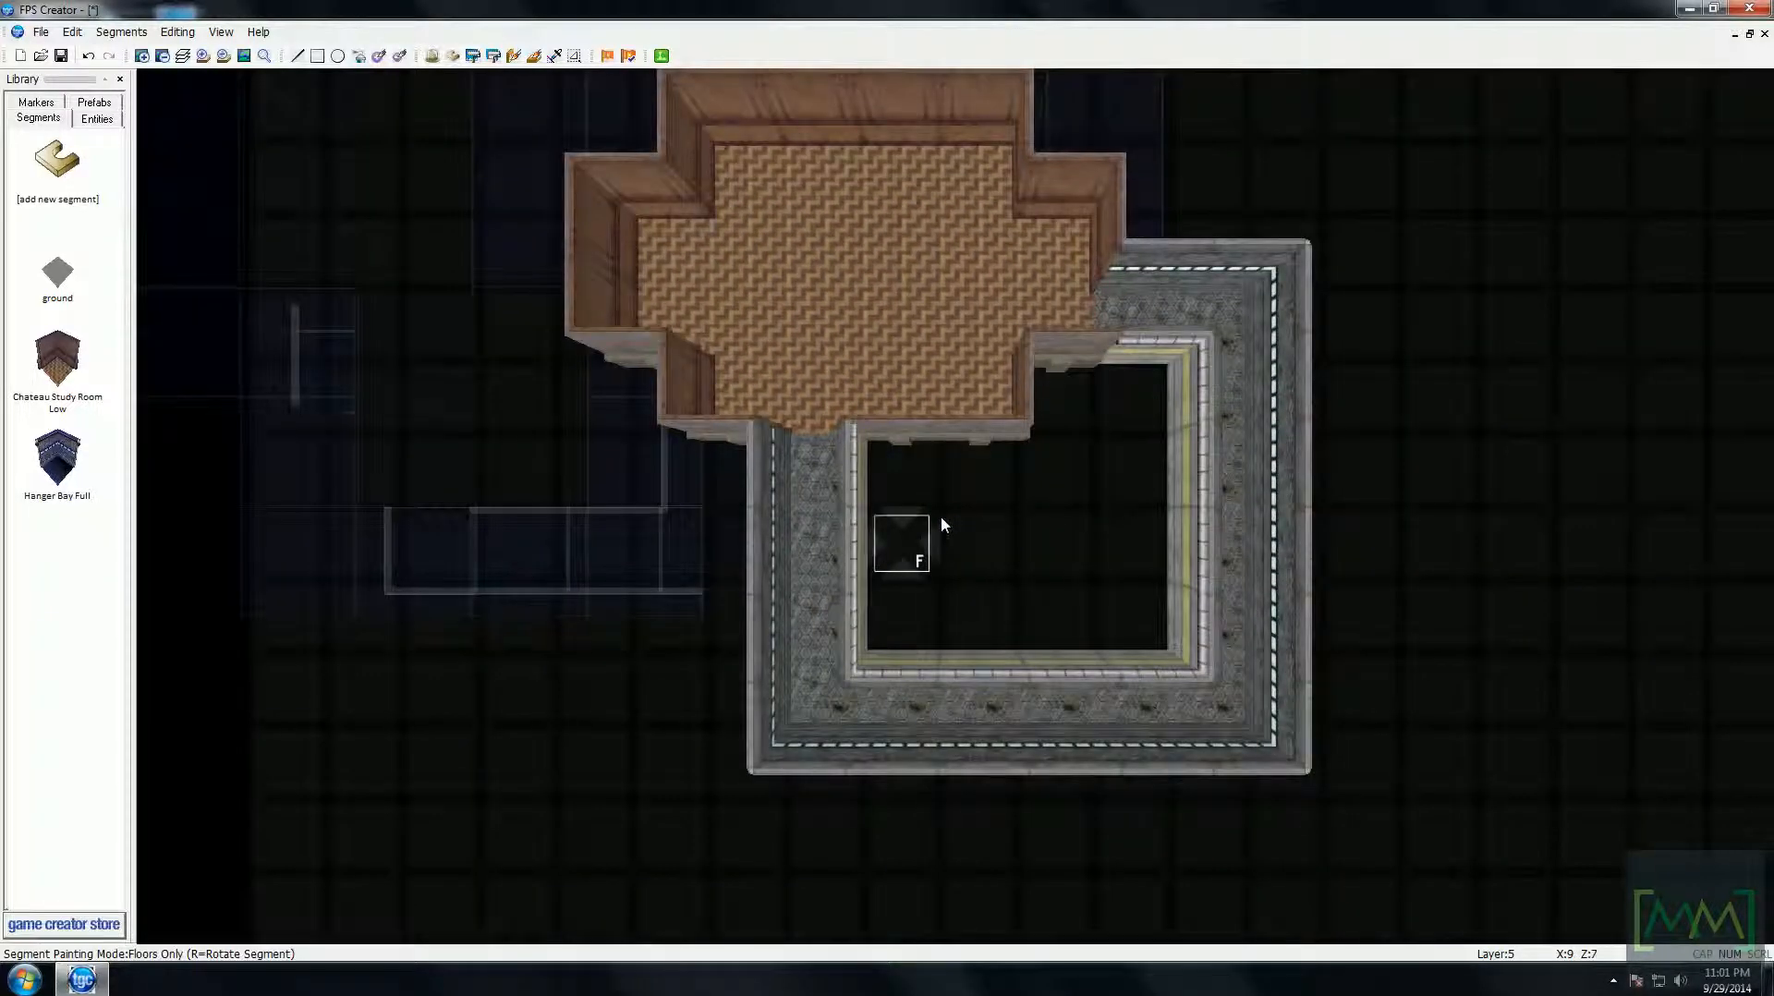
key("Up")
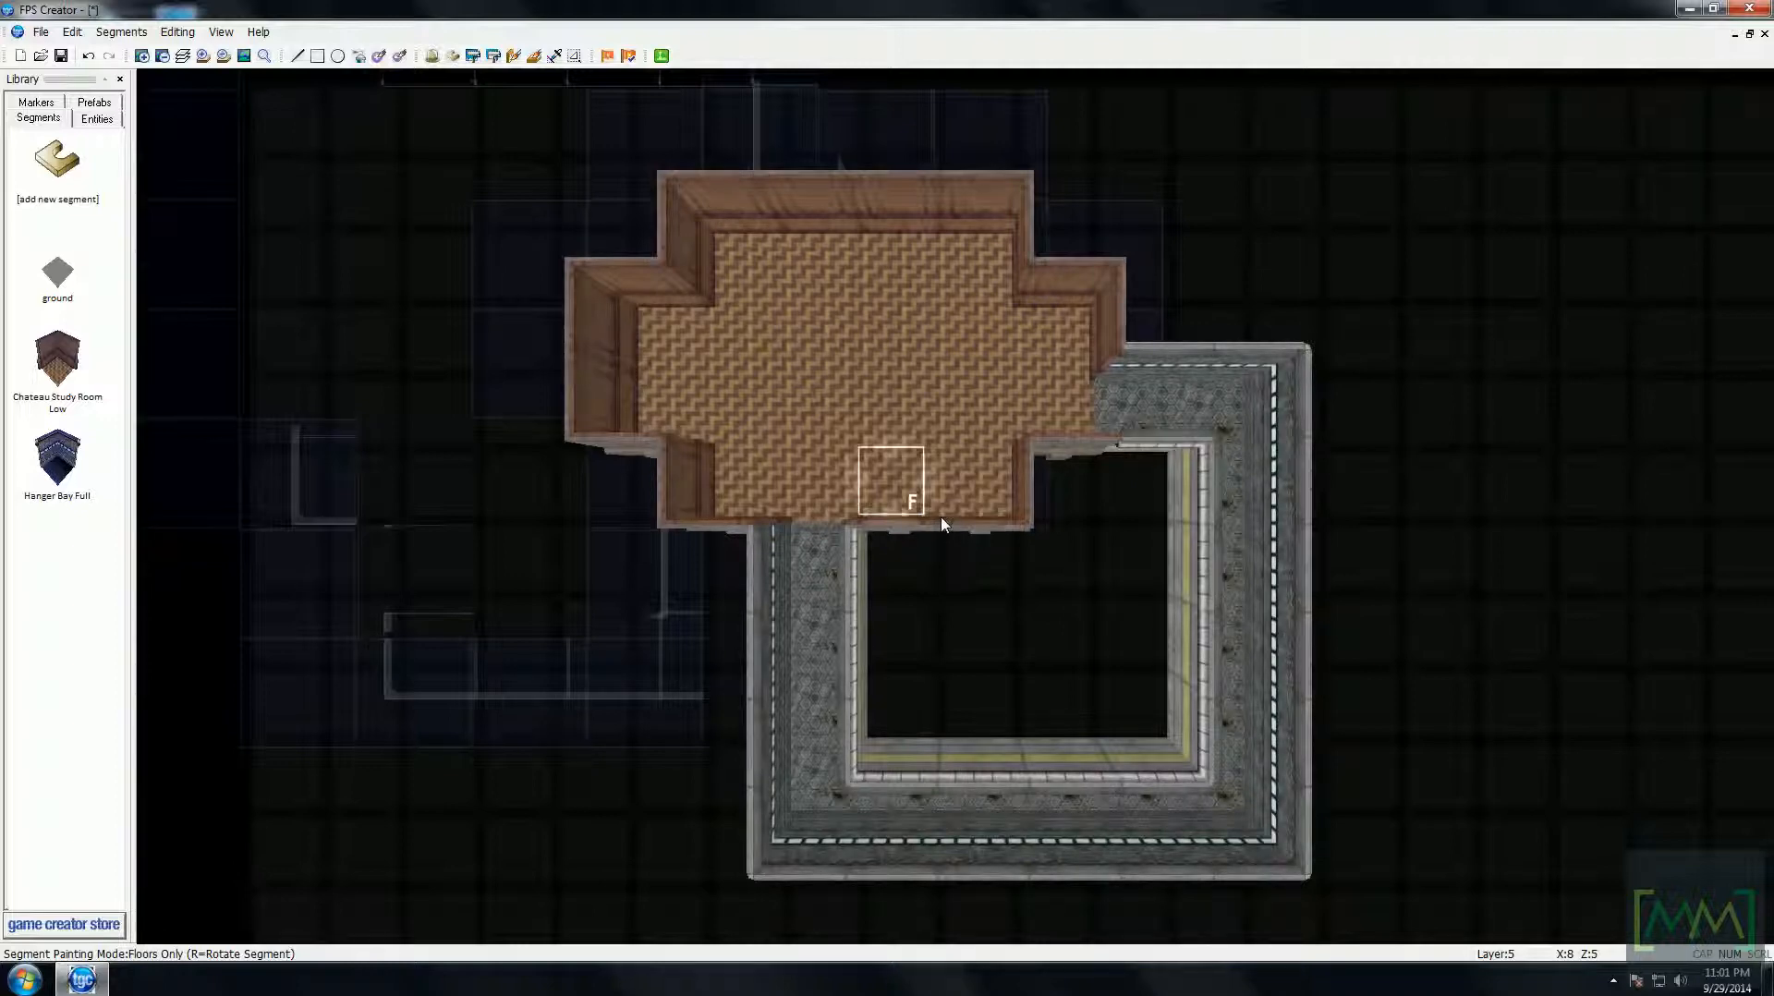
key("Page_Up")
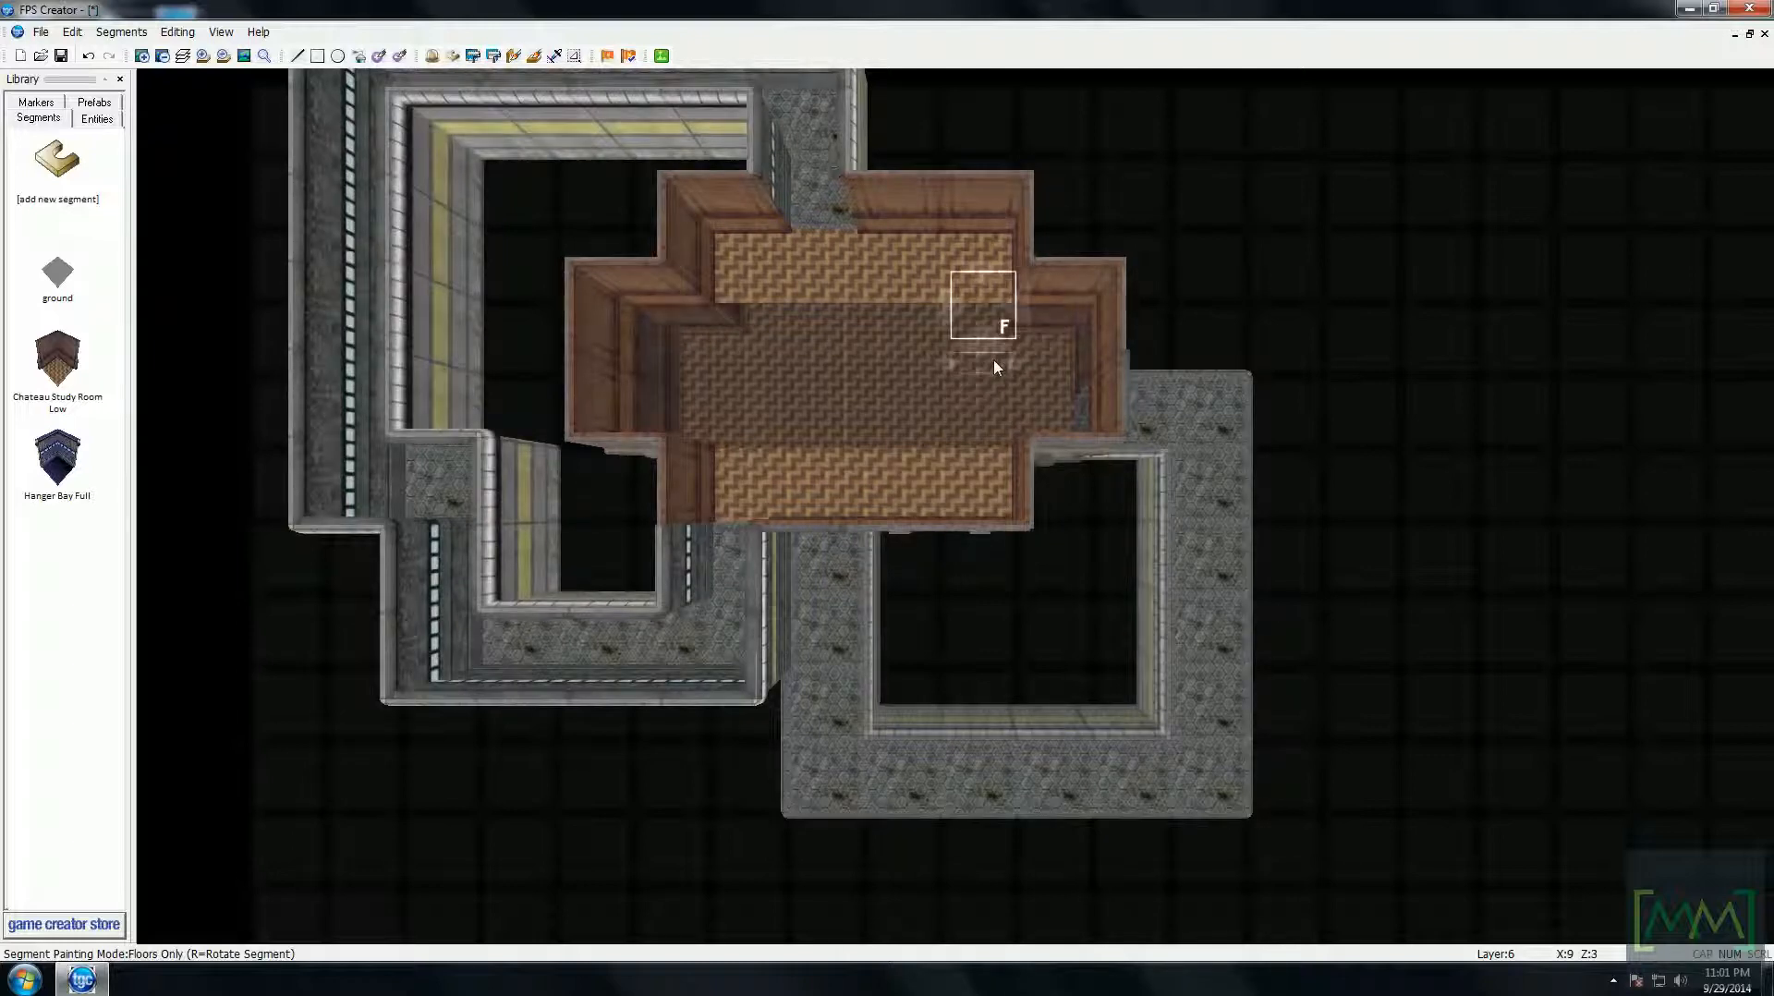
key("Page_Down")
key("Page_Up")
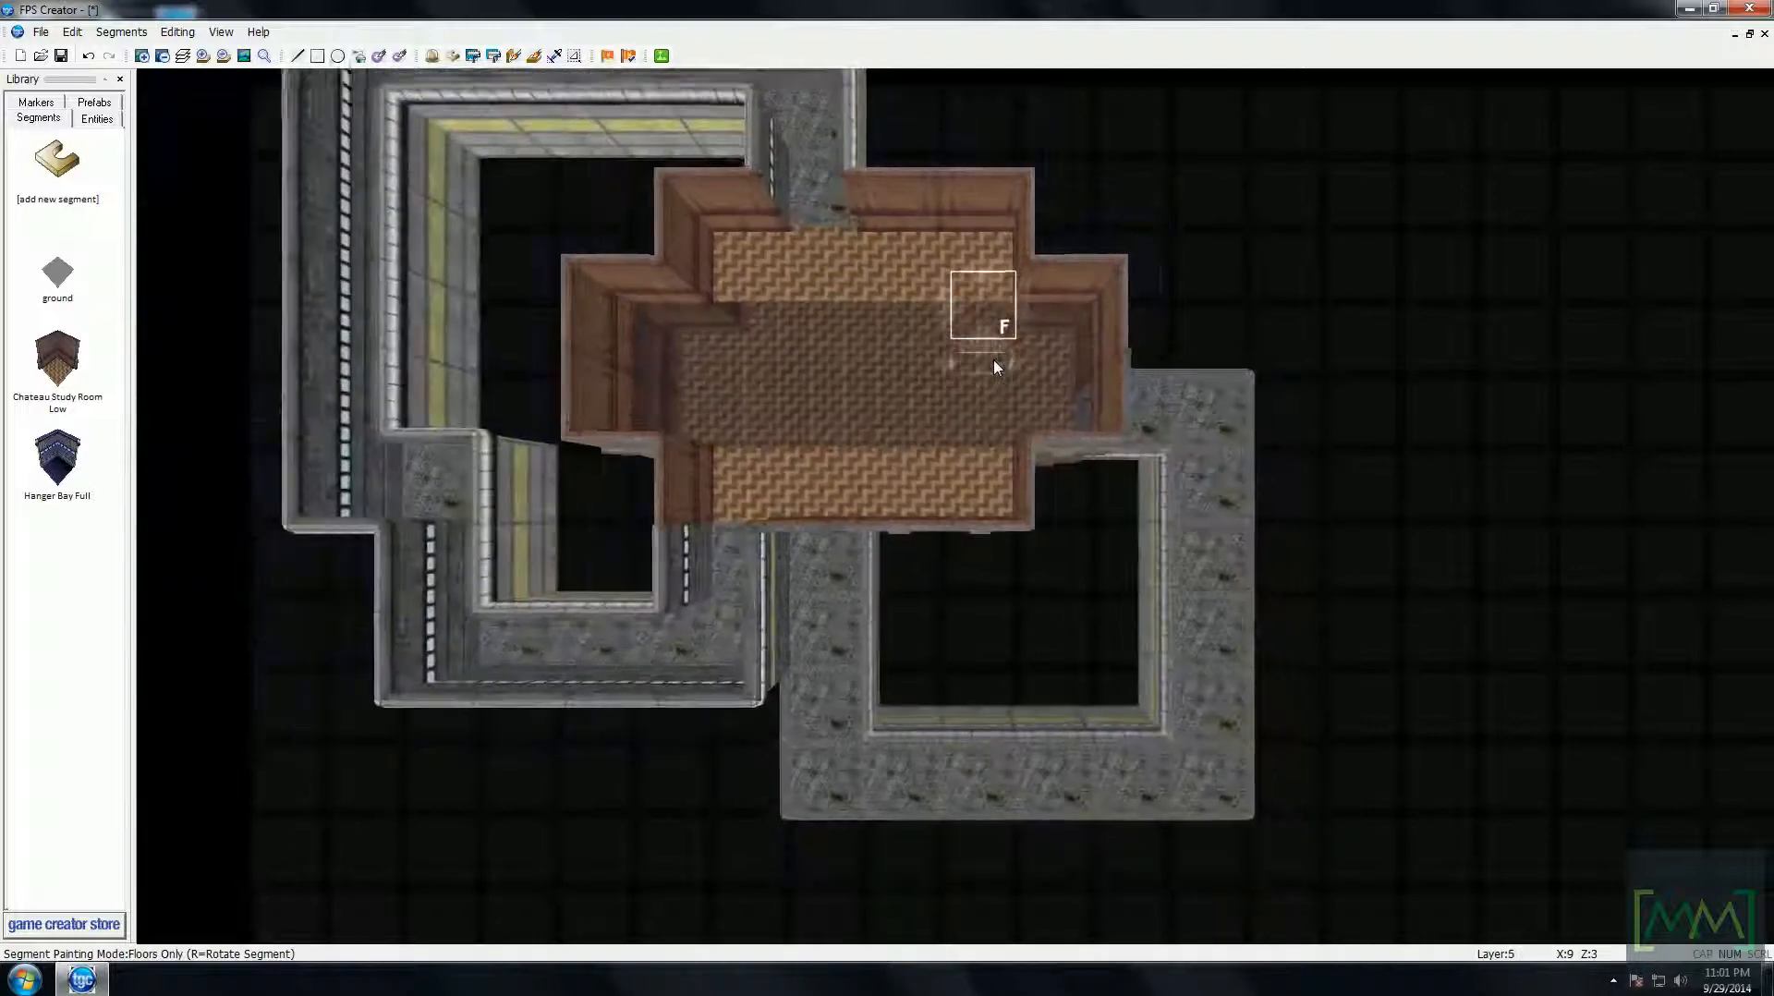
key("Page_Down")
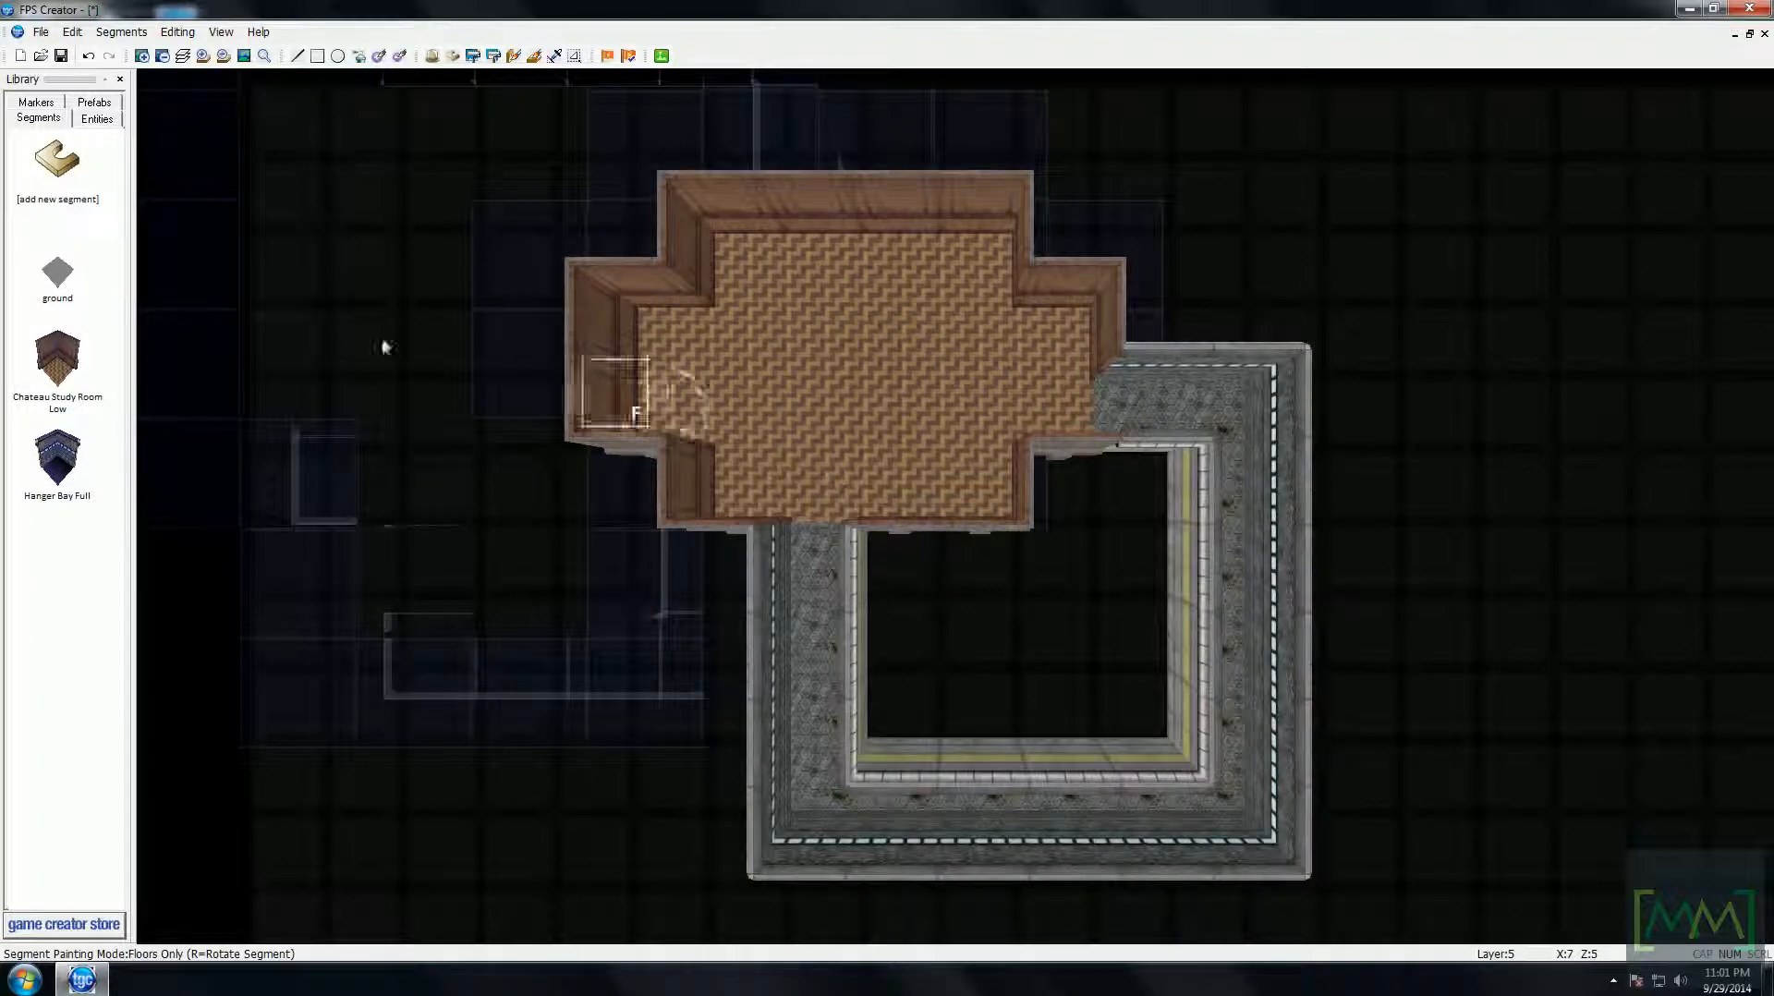
- Add Staircase Titanium from the scifi platforms, place it in the study room's right part on layer 5, and check it from layer 6
left_click(59, 162)
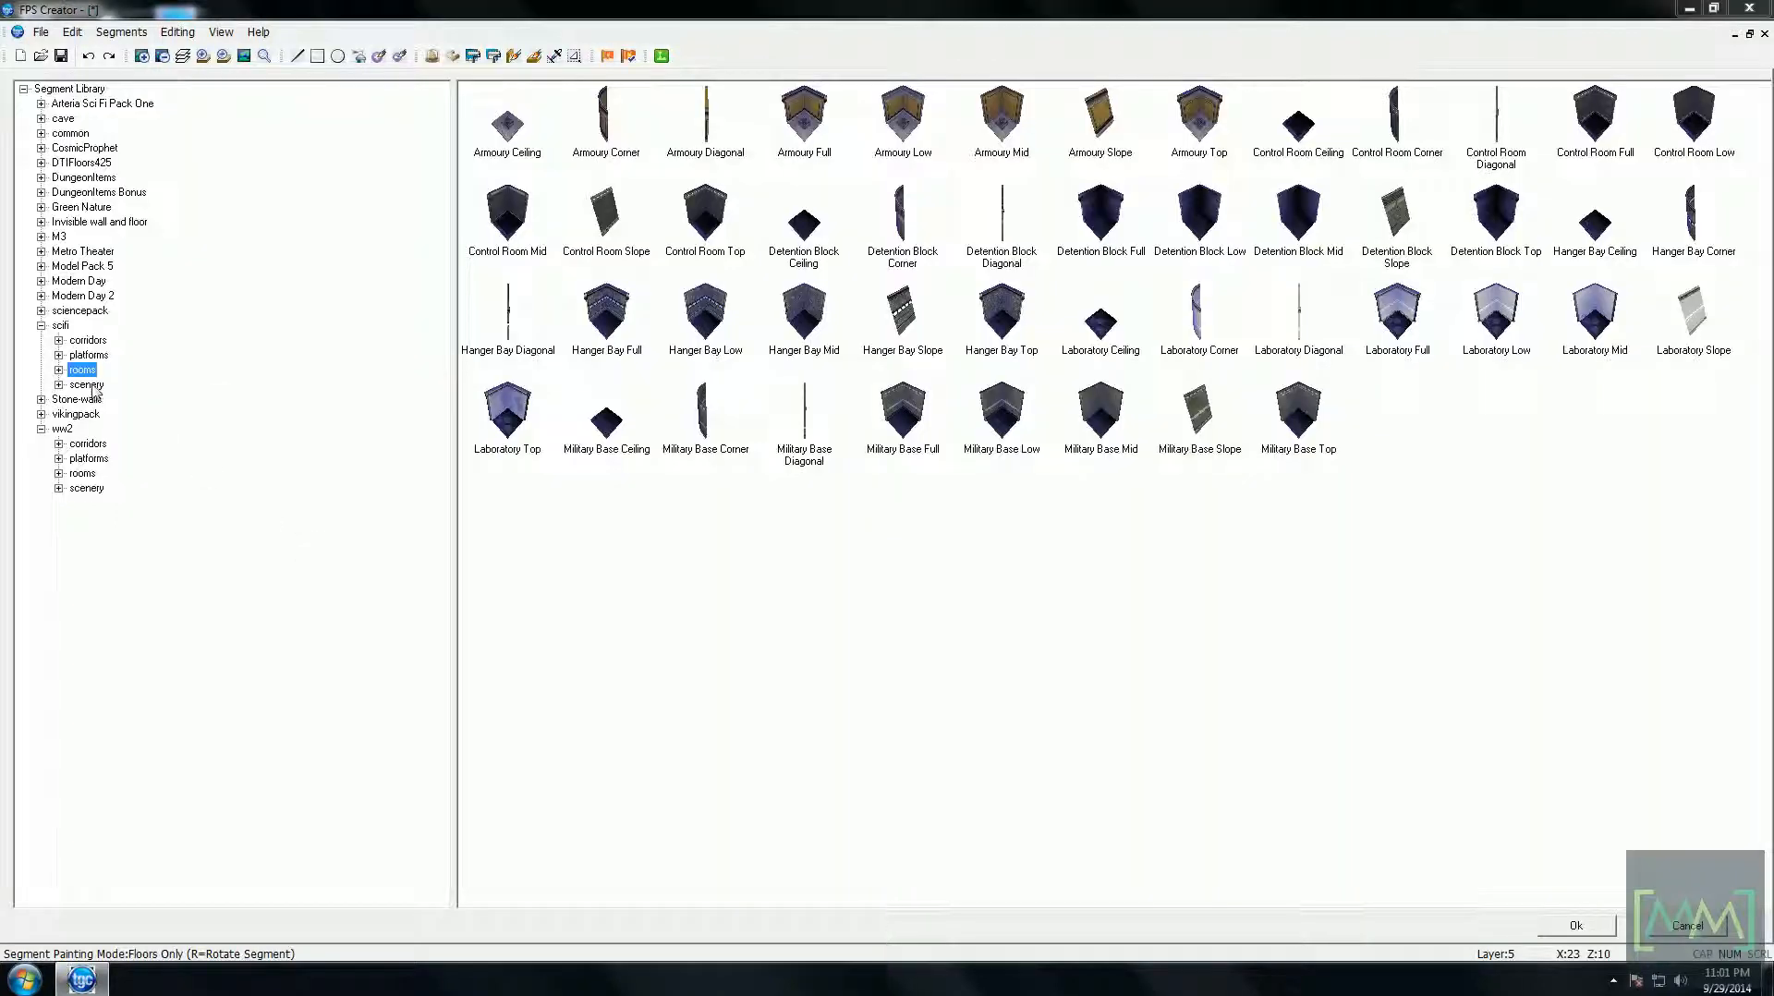
left_click(87, 355)
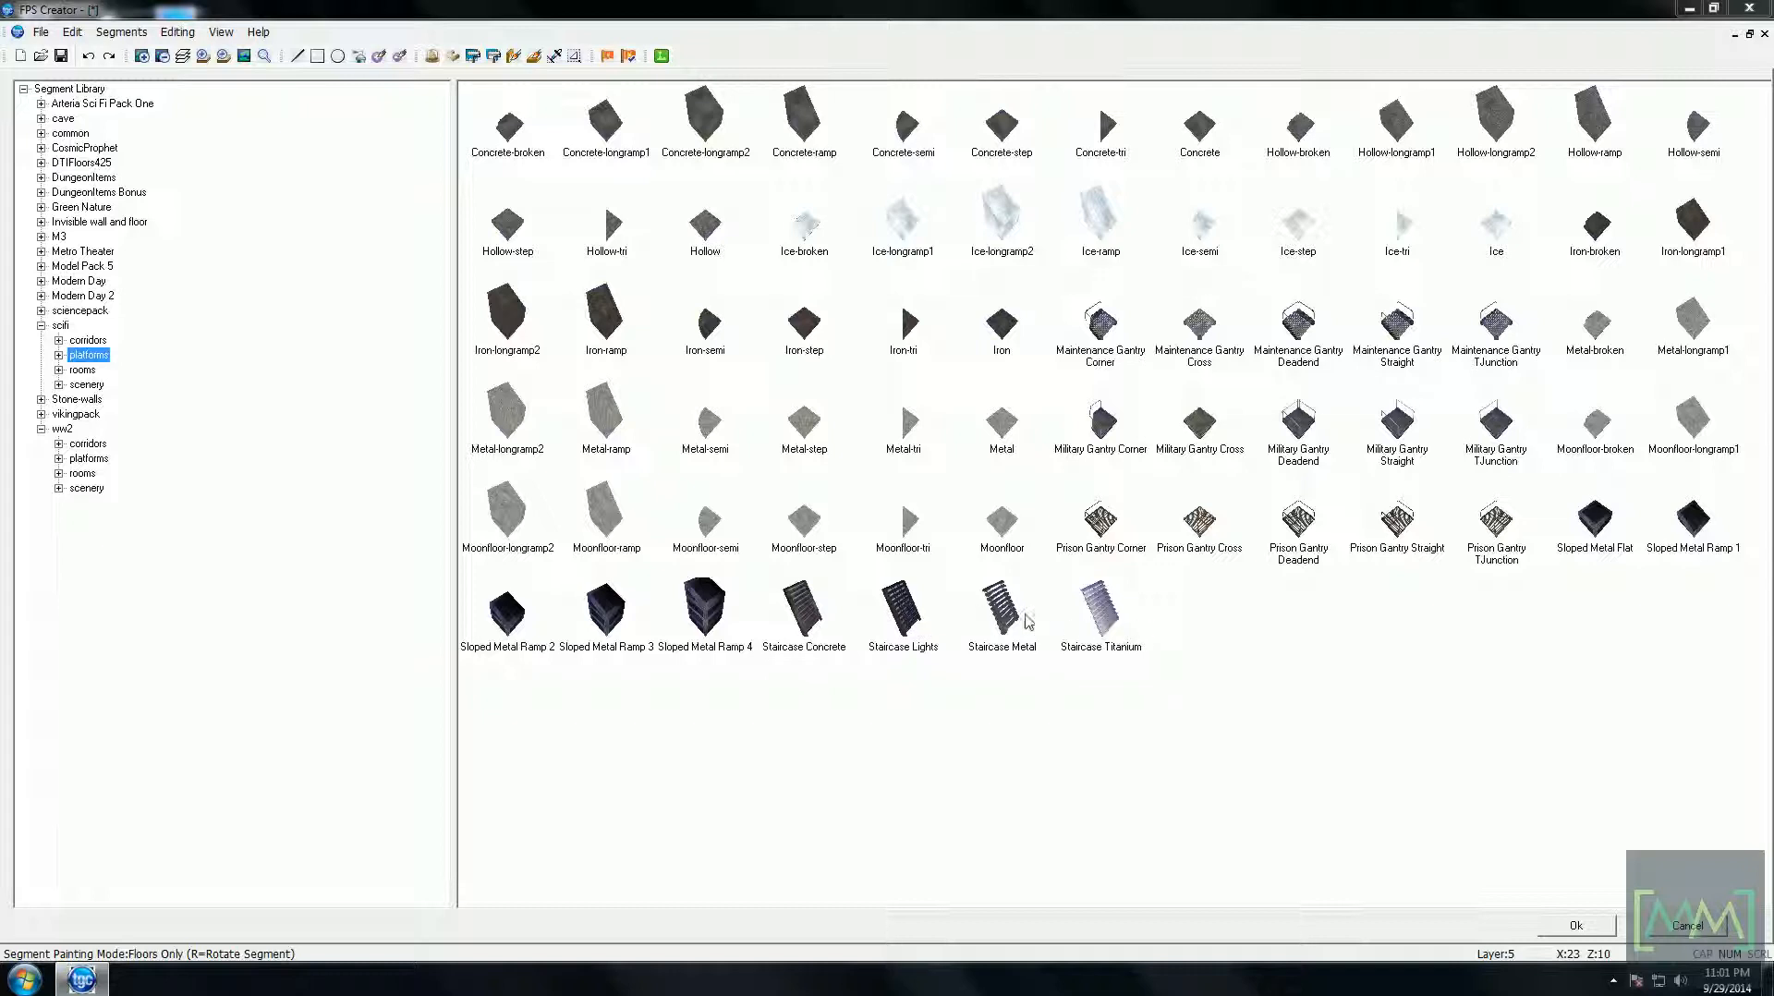
left_click(1084, 599)
double_click(1084, 599)
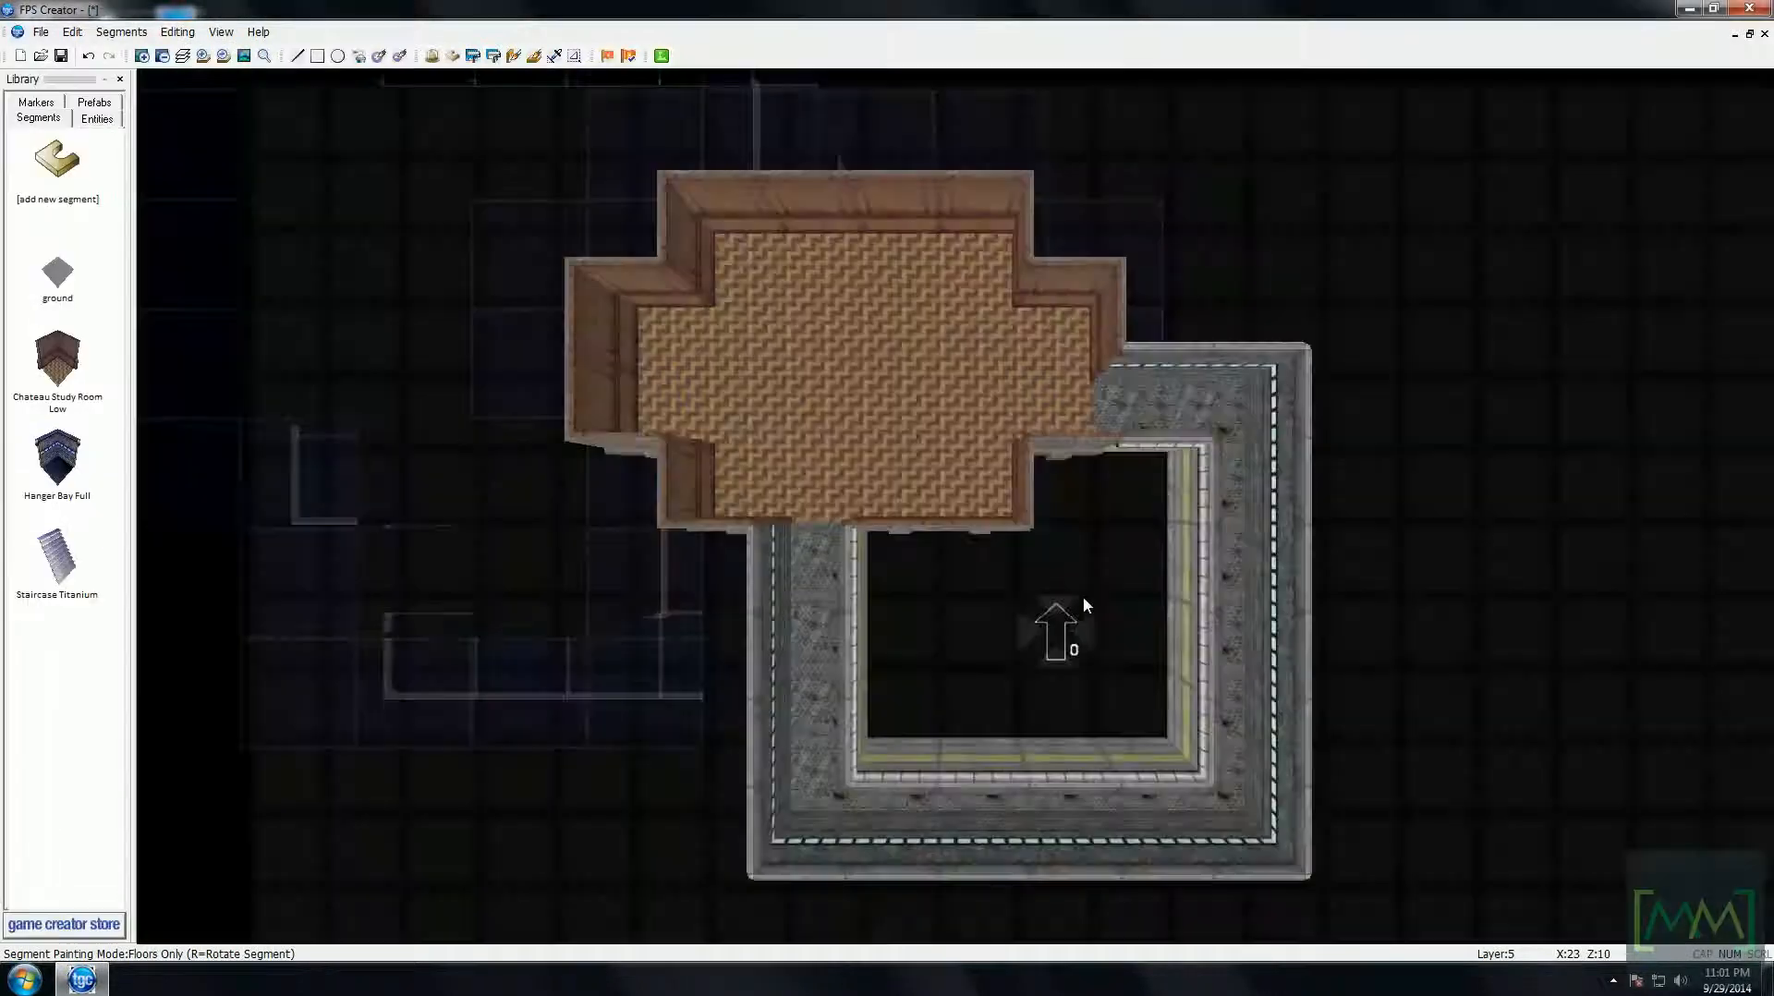
left_click(980, 374)
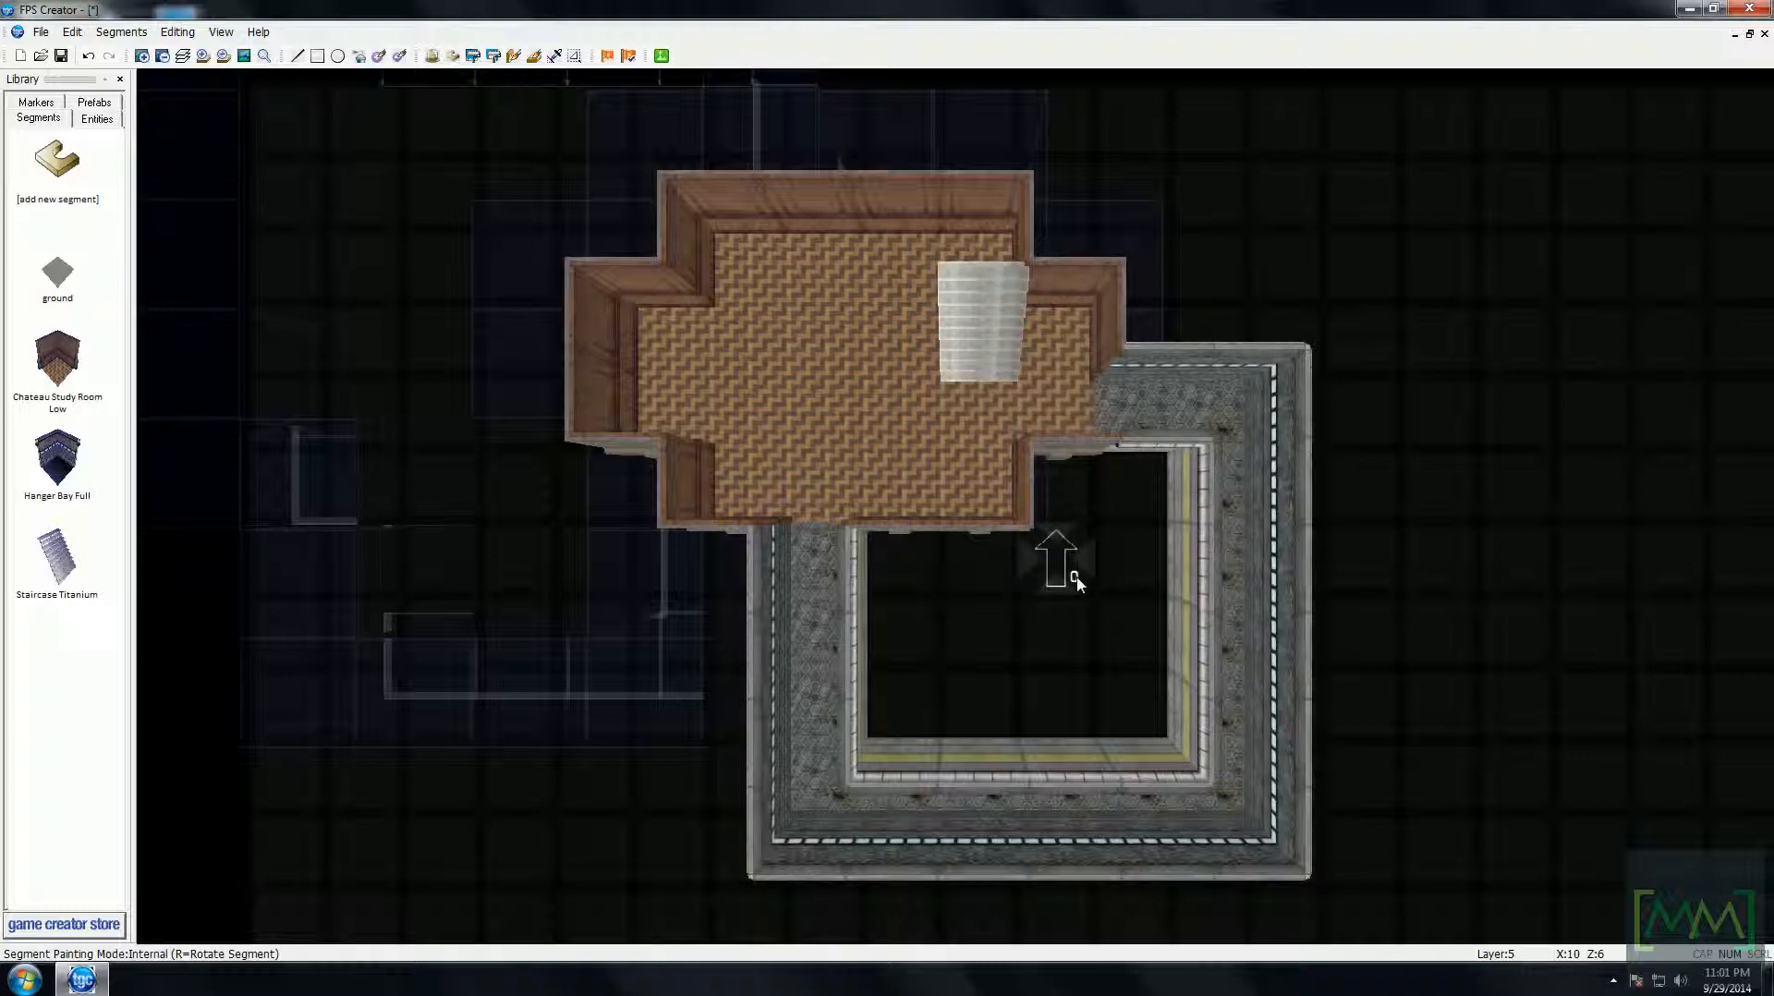
key("Page_Up")
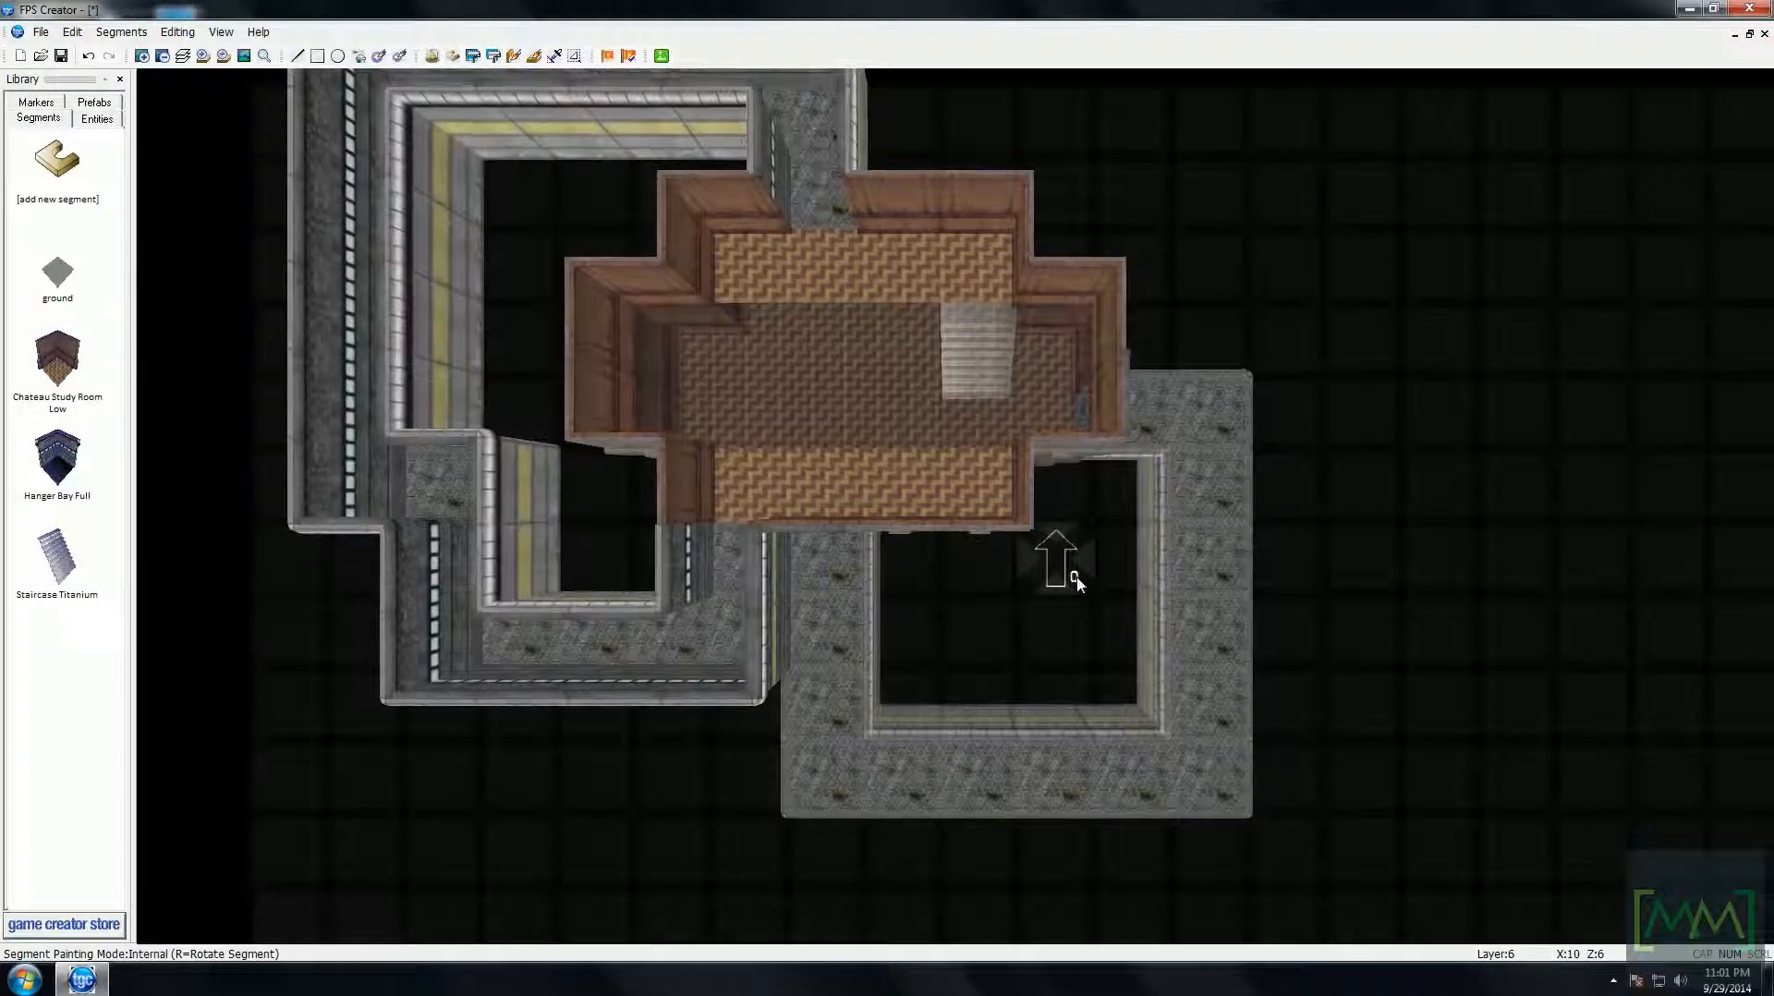
key("Left")
key("Left")
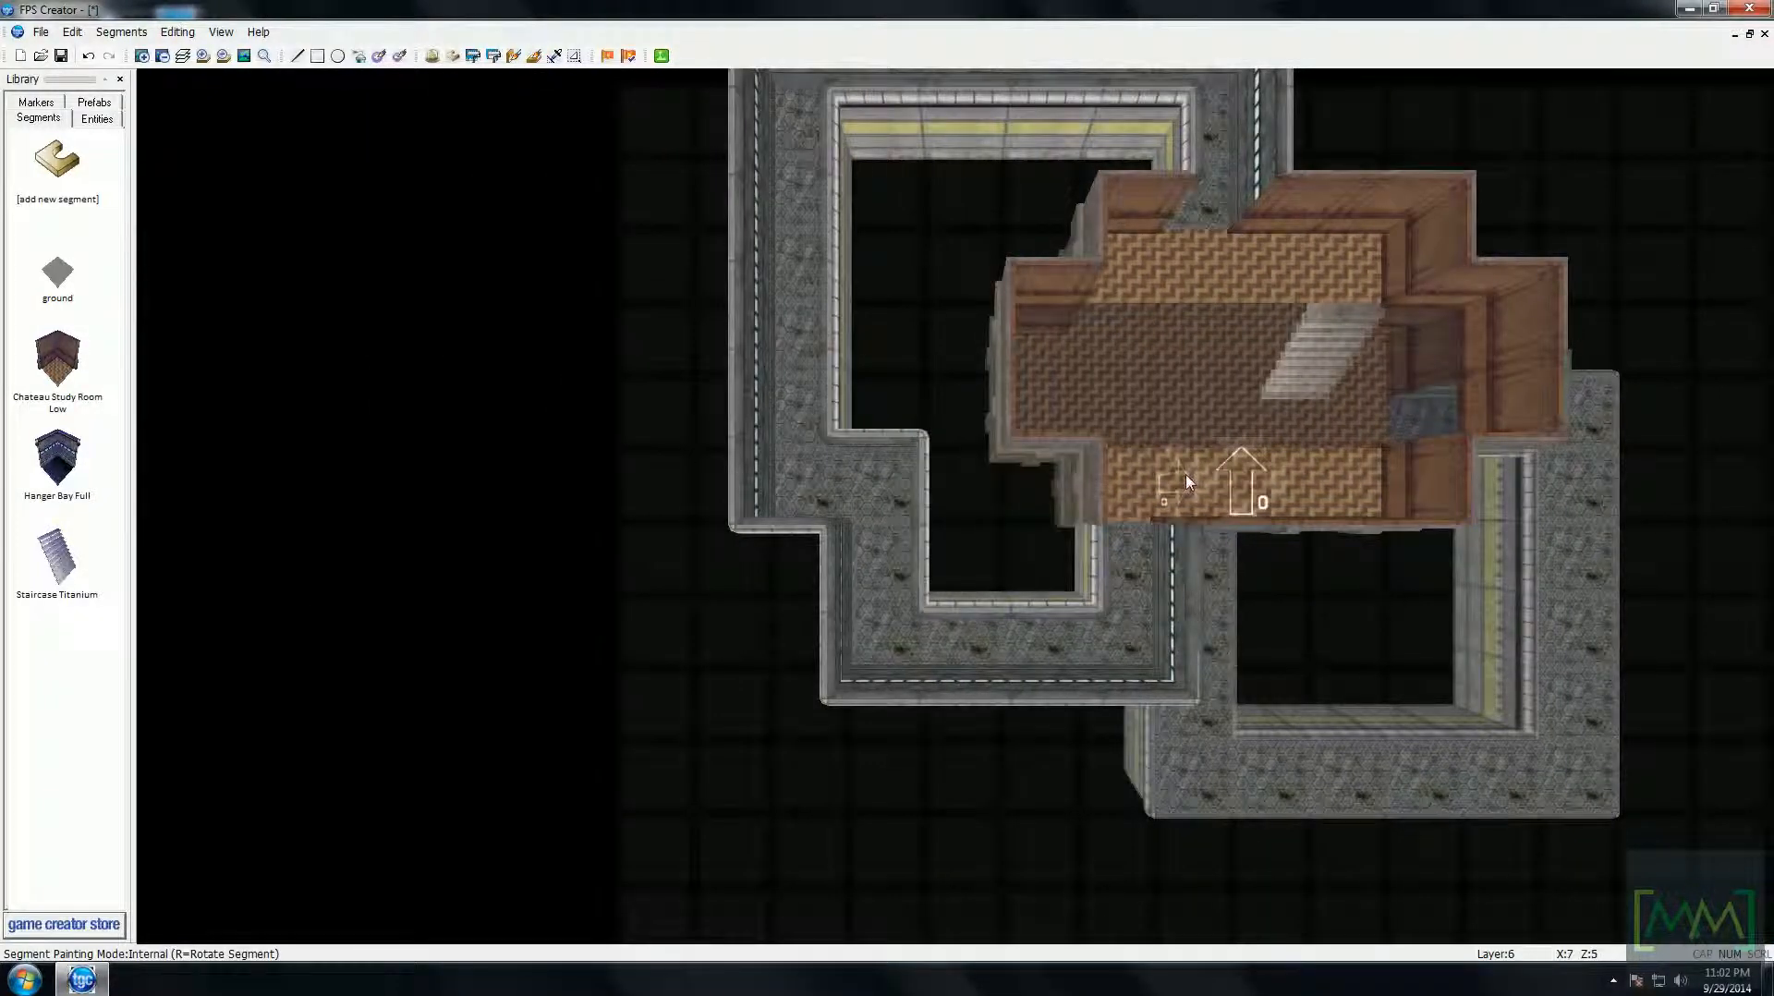
- Erase the floor tile in the study room's lower-right corner on layer 6 in floors-only mode
key("Page_Down")
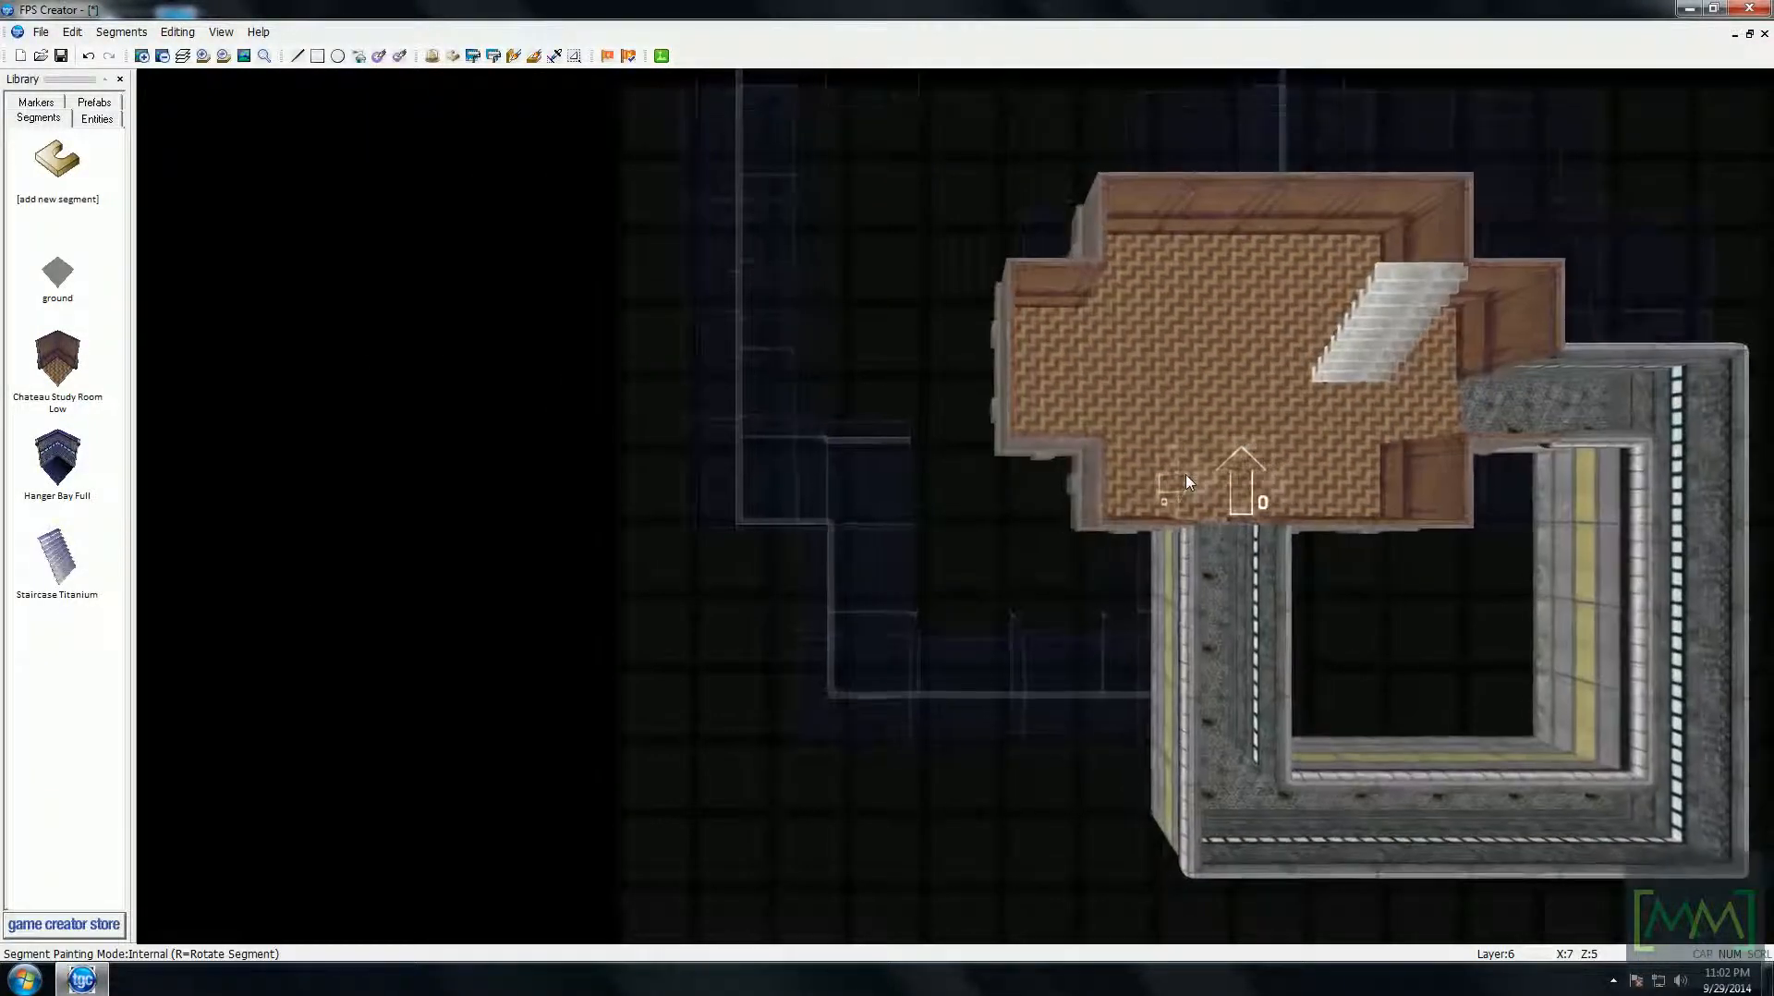
key("Right")
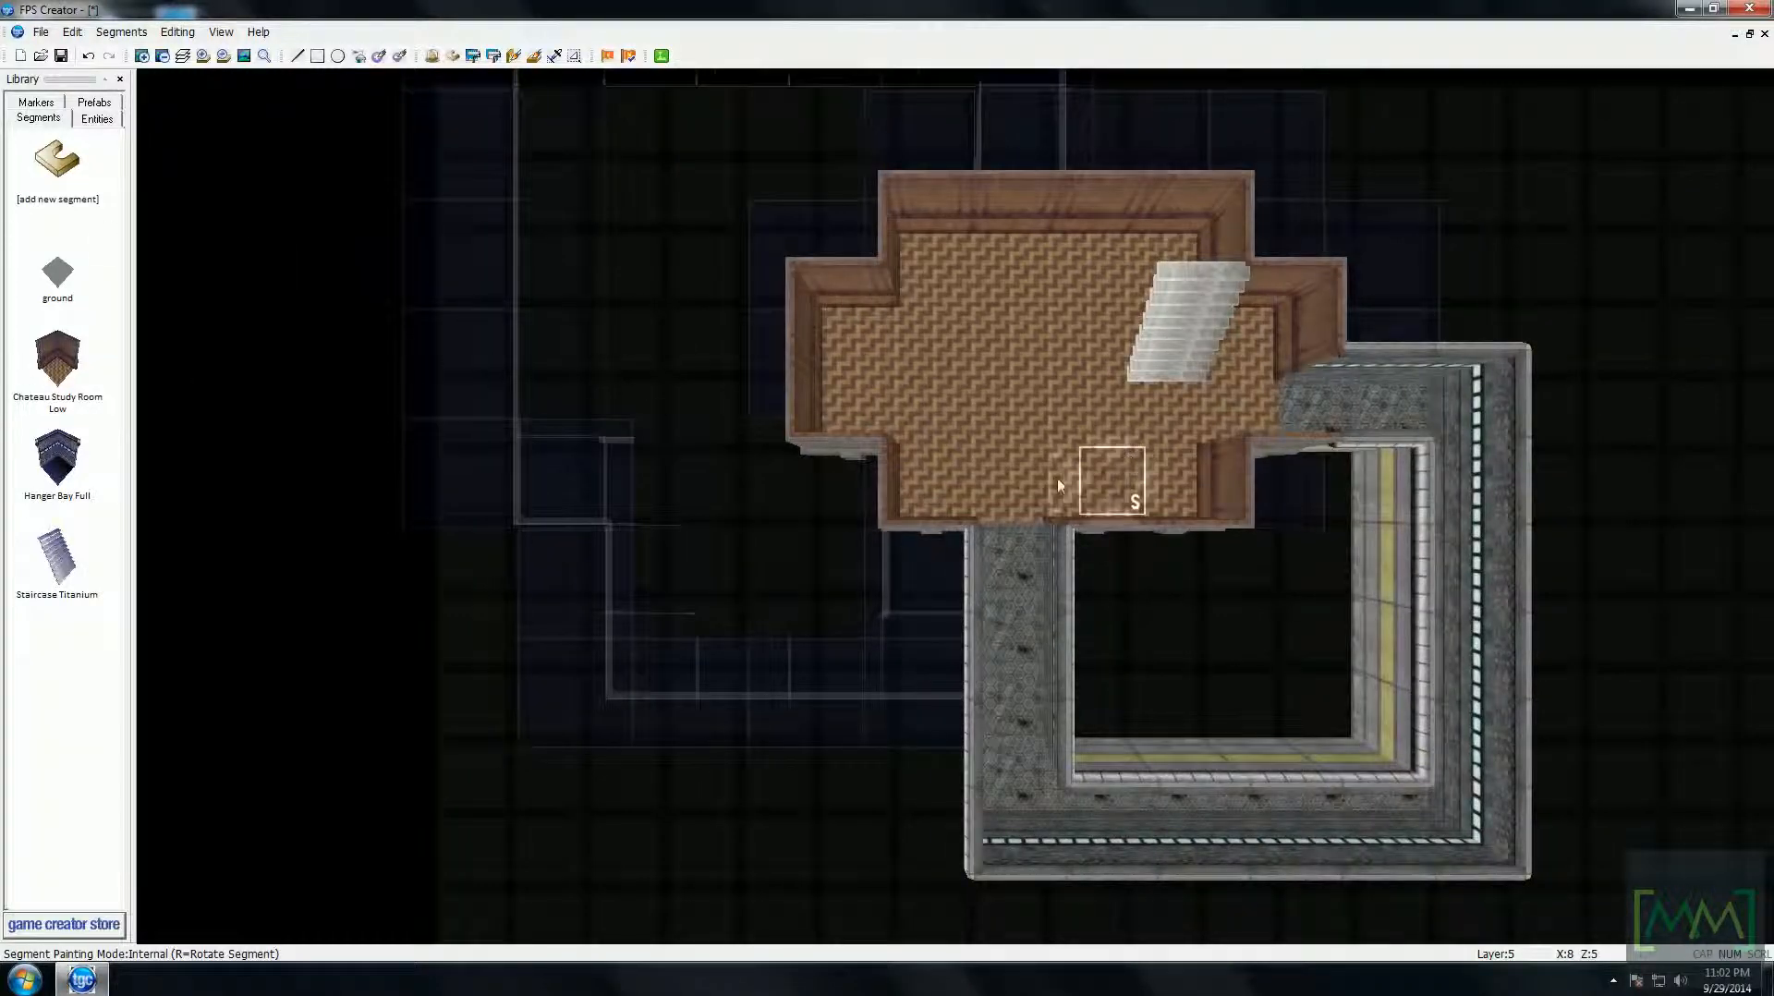
key("Page_Up")
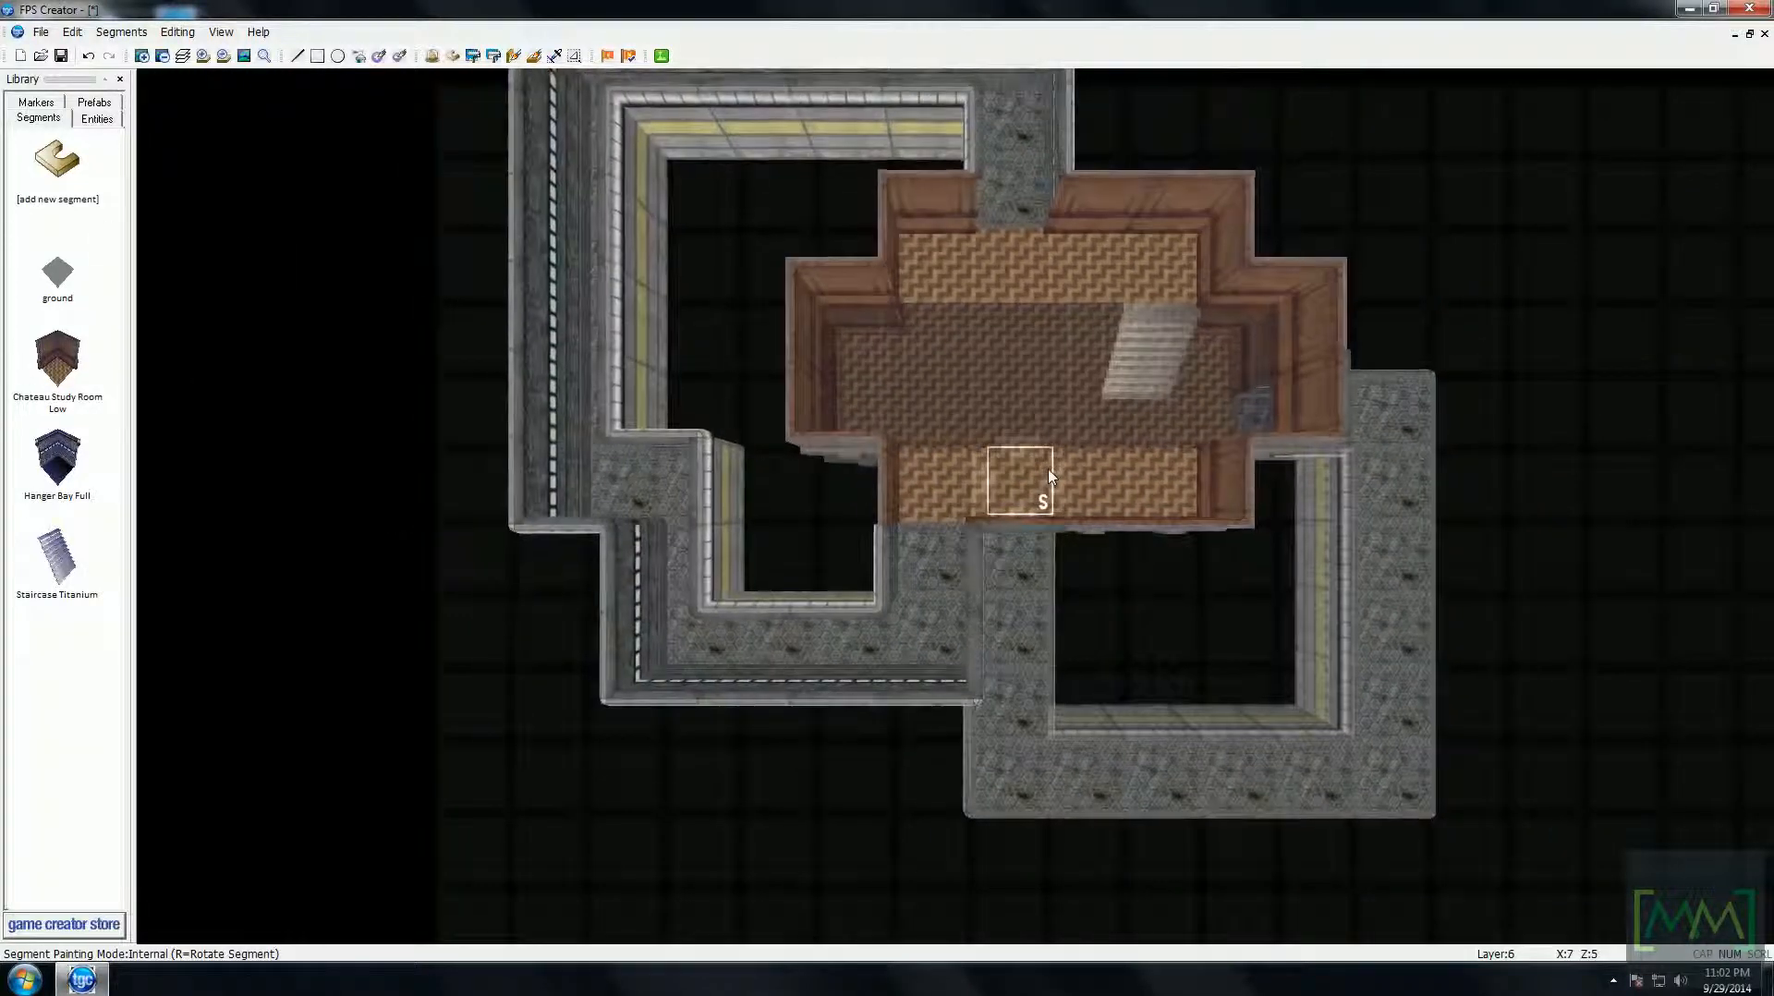
key("f")
key("Right")
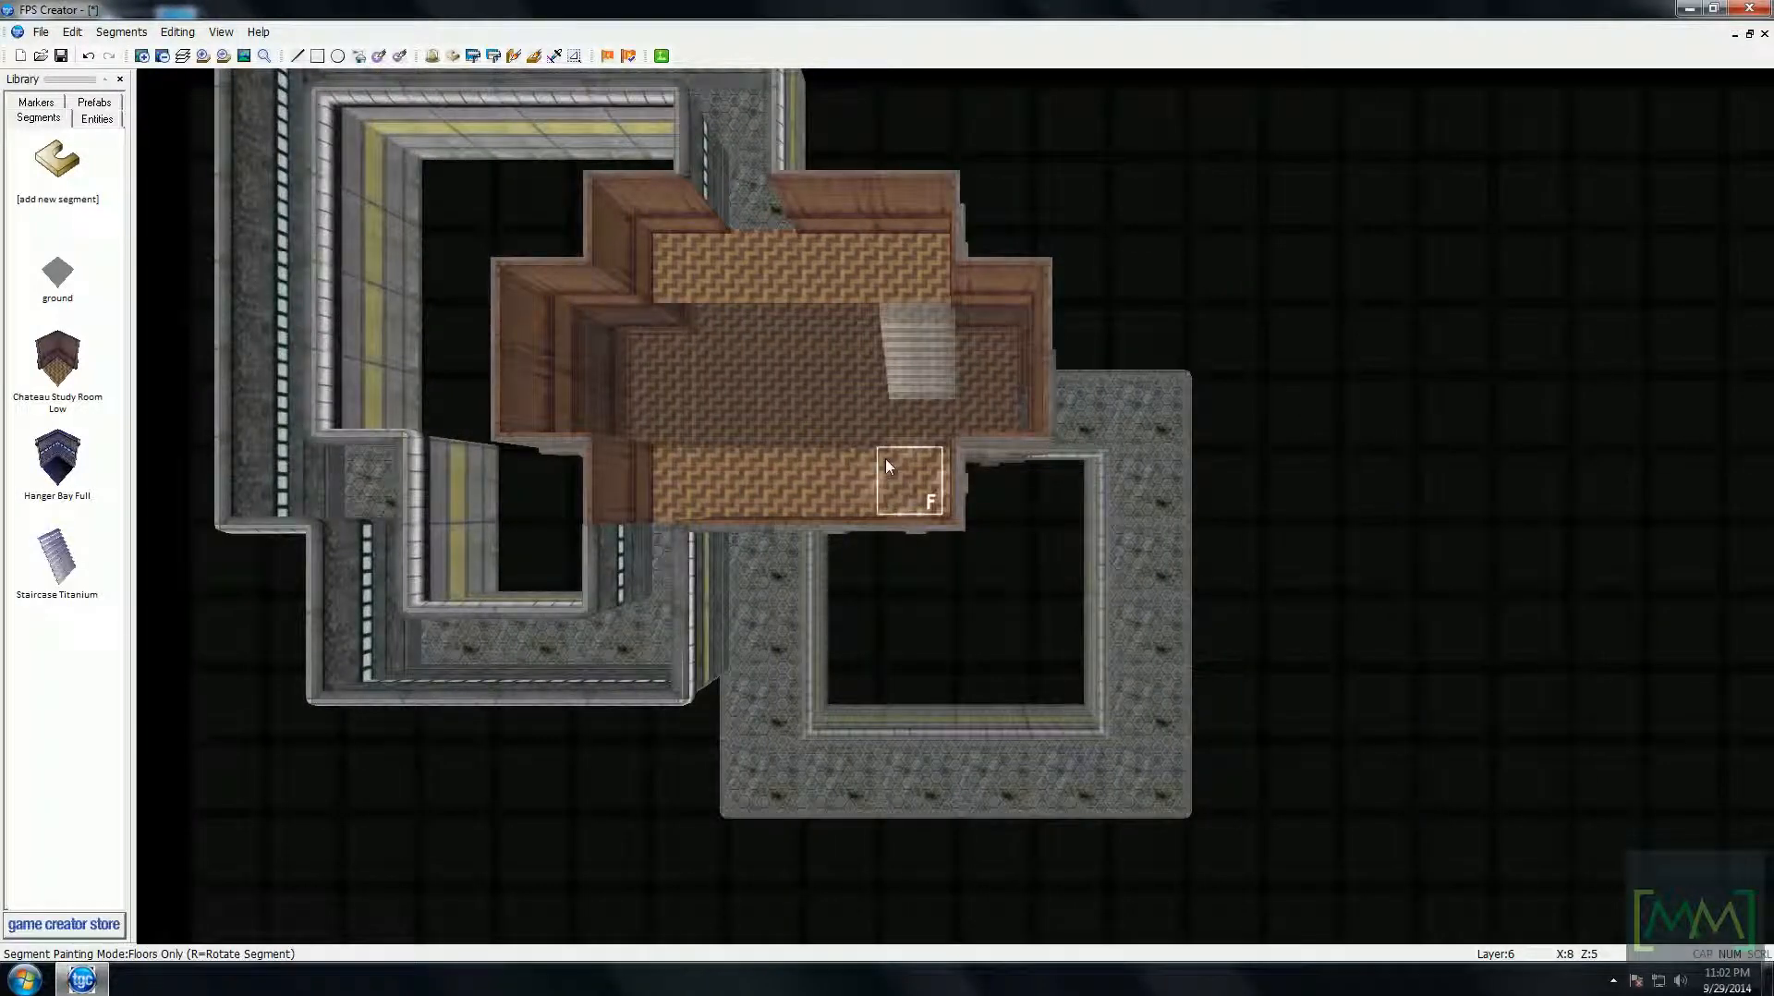
right_click(885, 459)
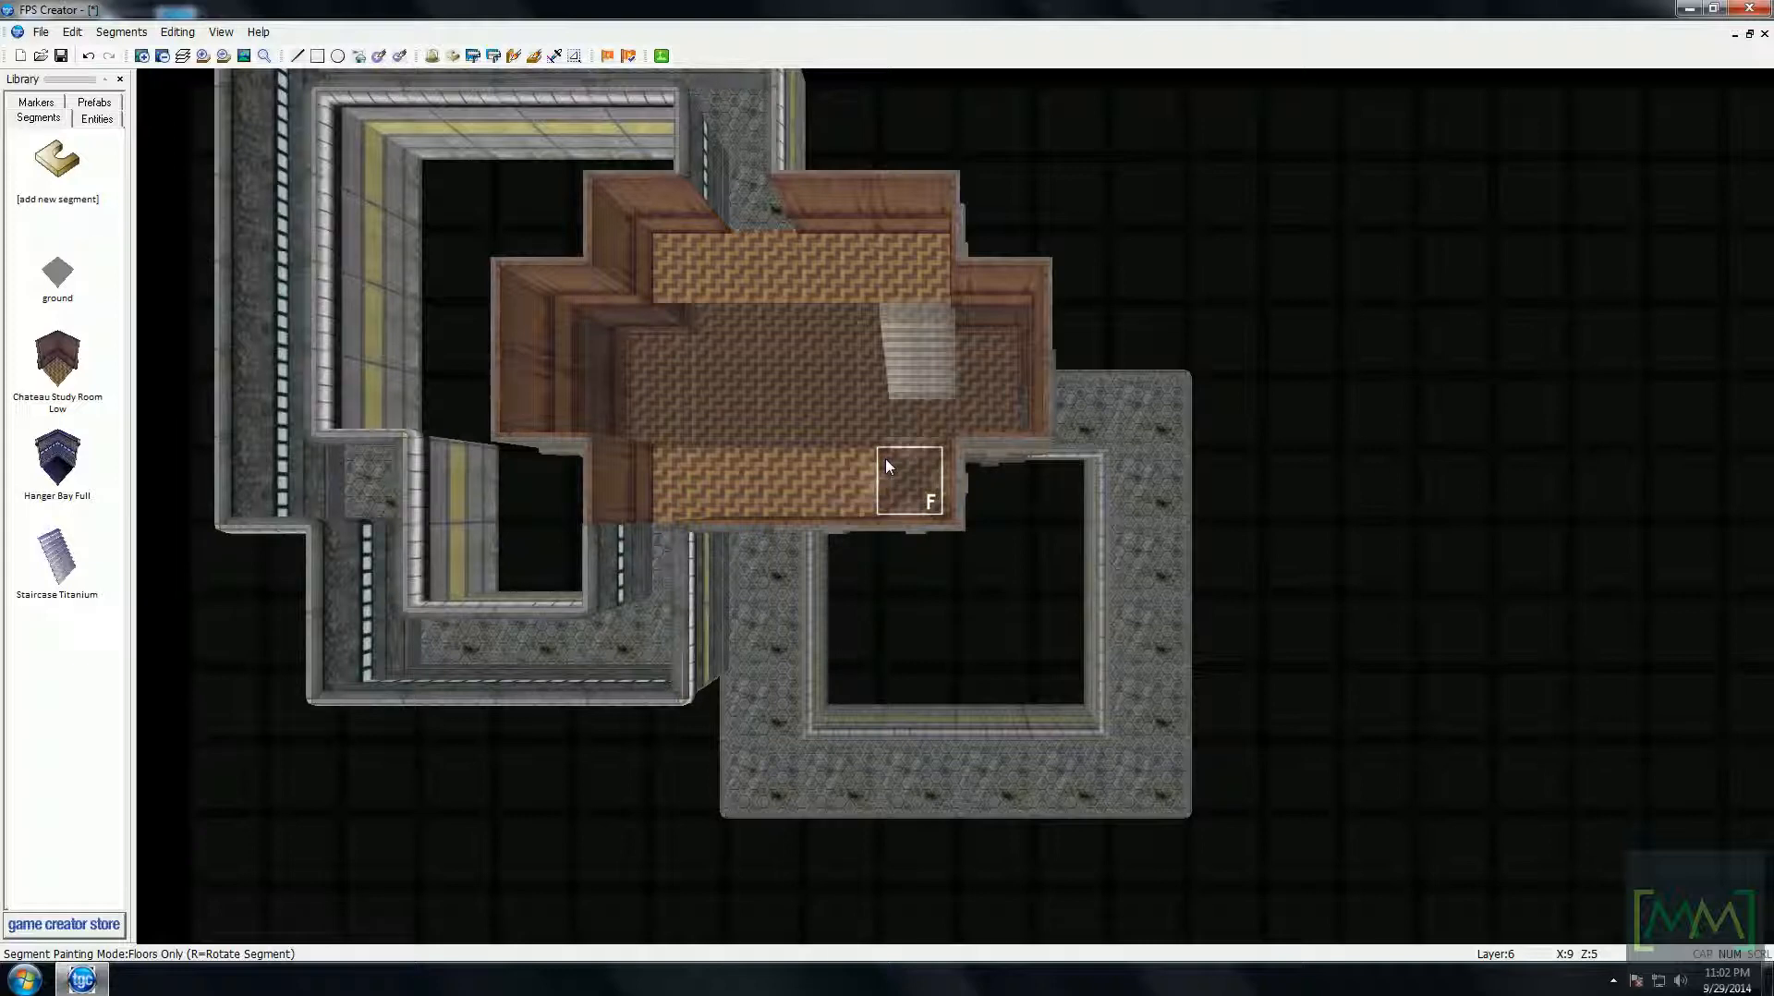
- Paint a walls-only study room wall along the left side of the lower-right corner tile on layer 5
key("Page_Down")
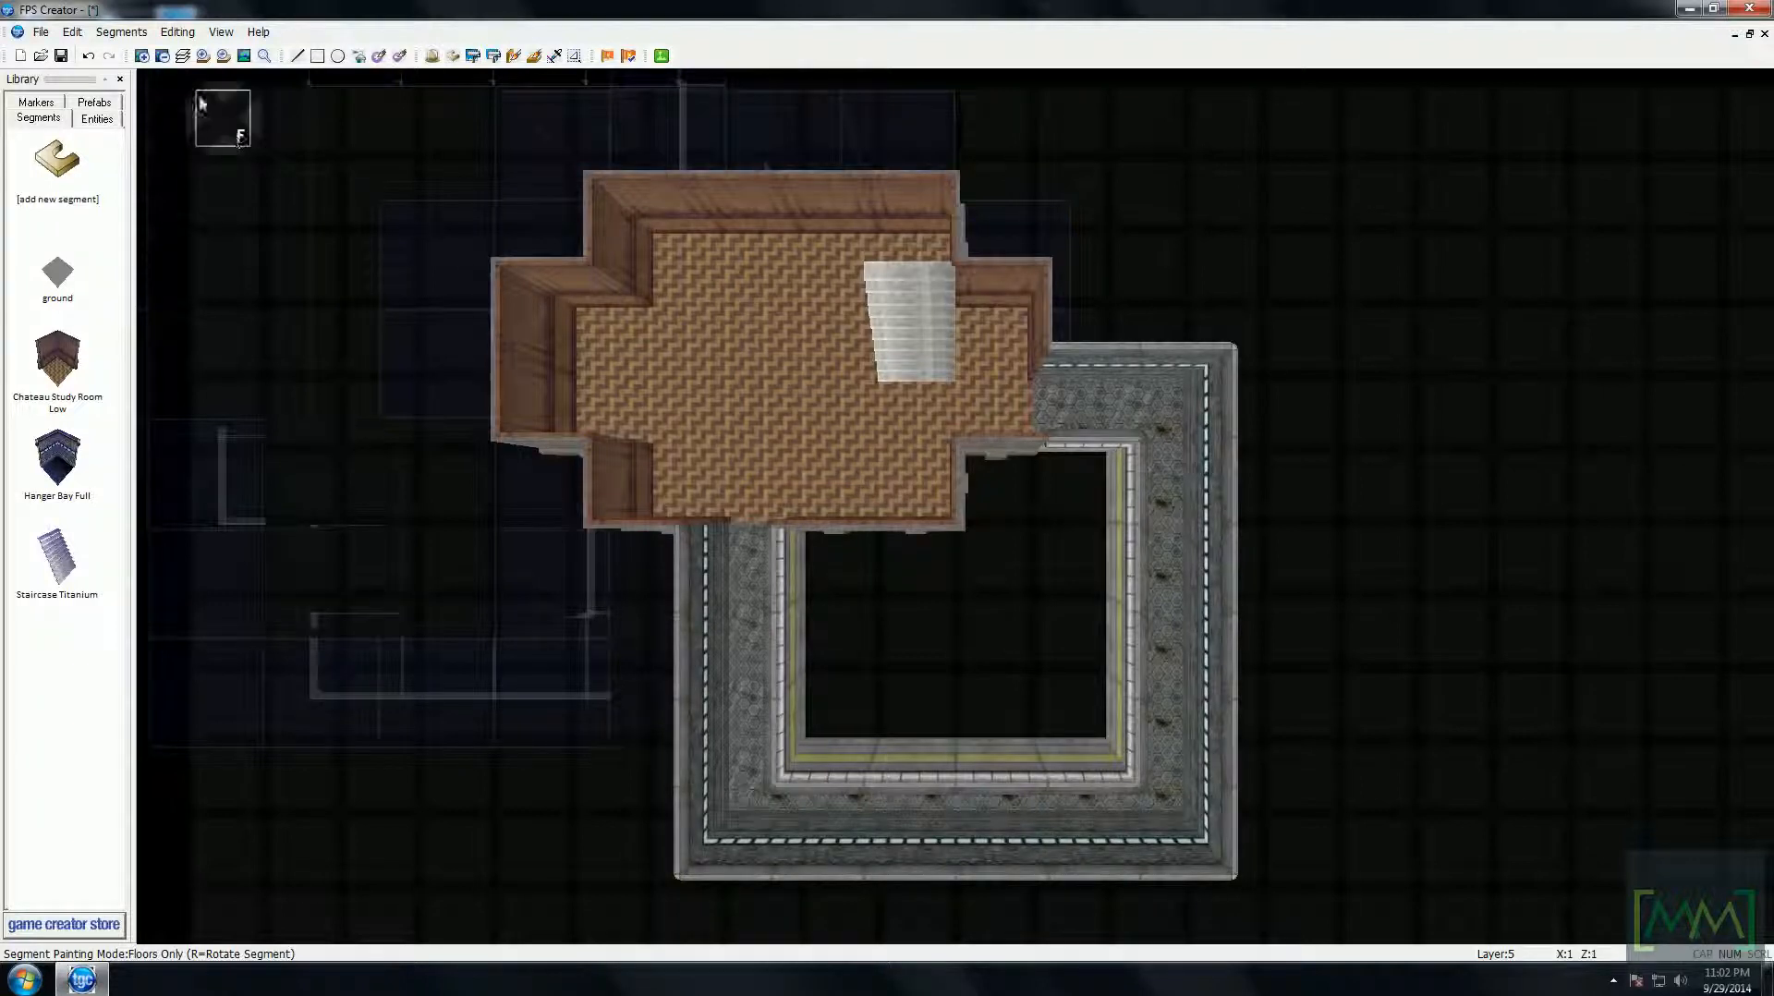
left_click(122, 32)
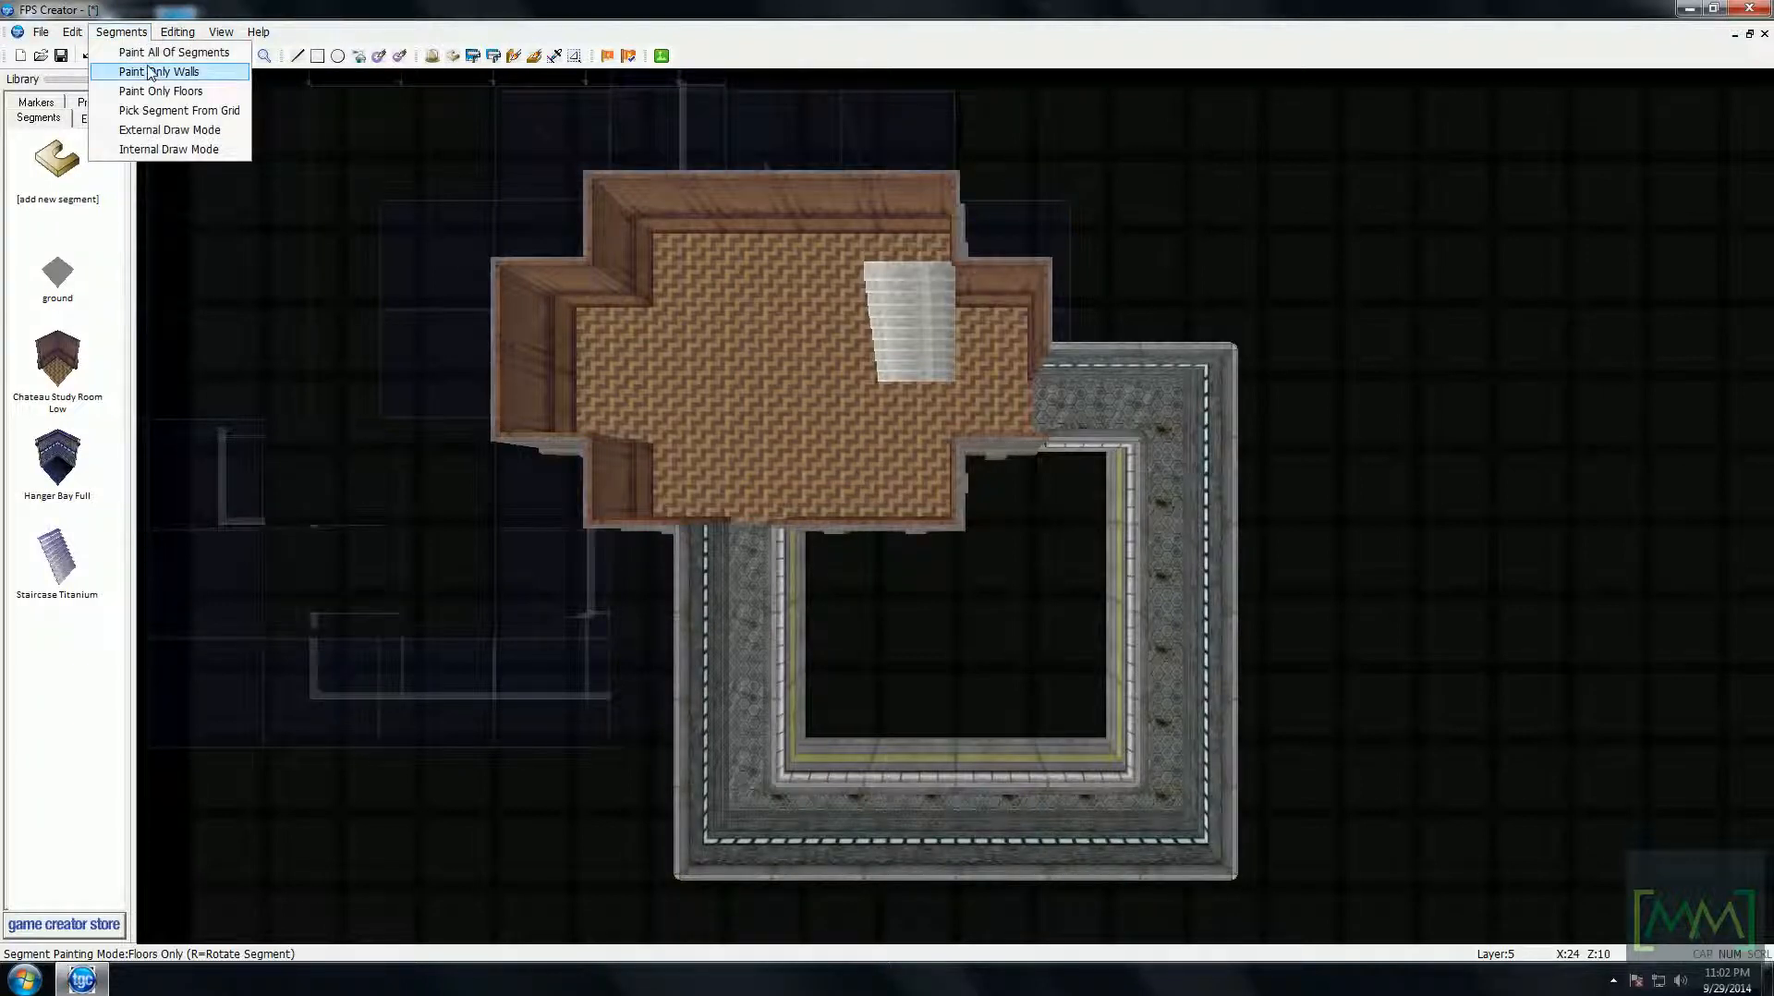
left_click(151, 72)
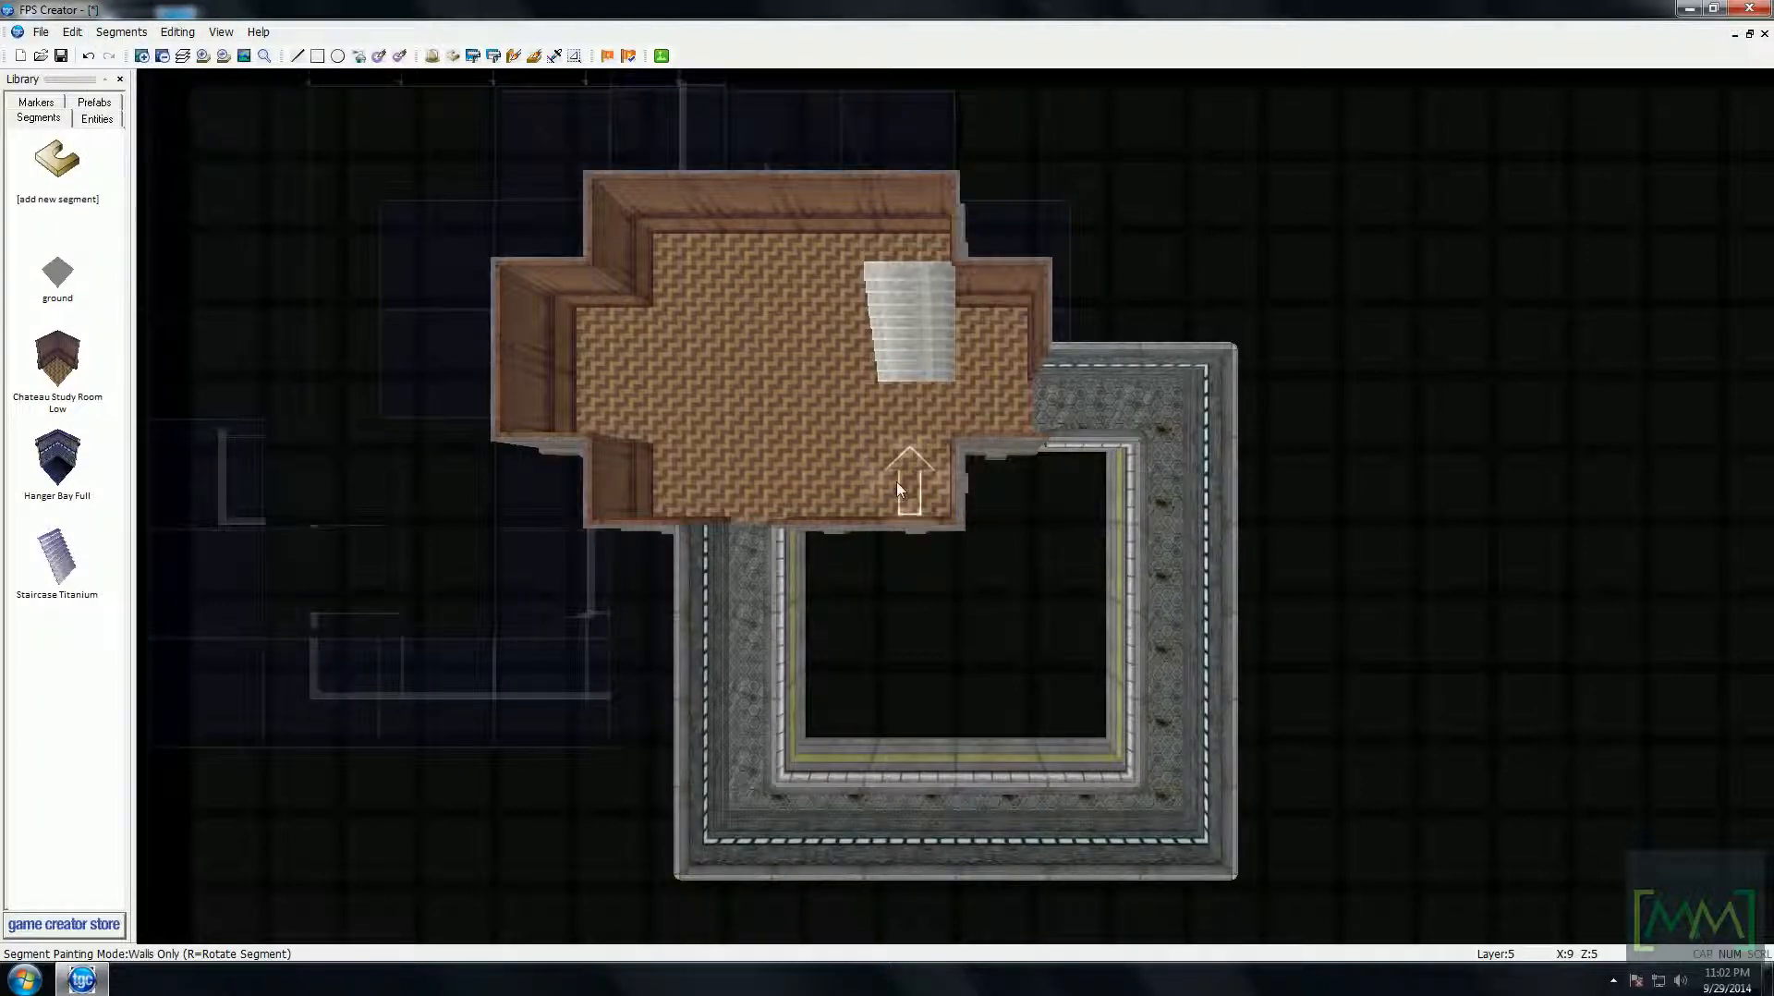
key("r")
key("r")
key("r")
left_click(897, 487)
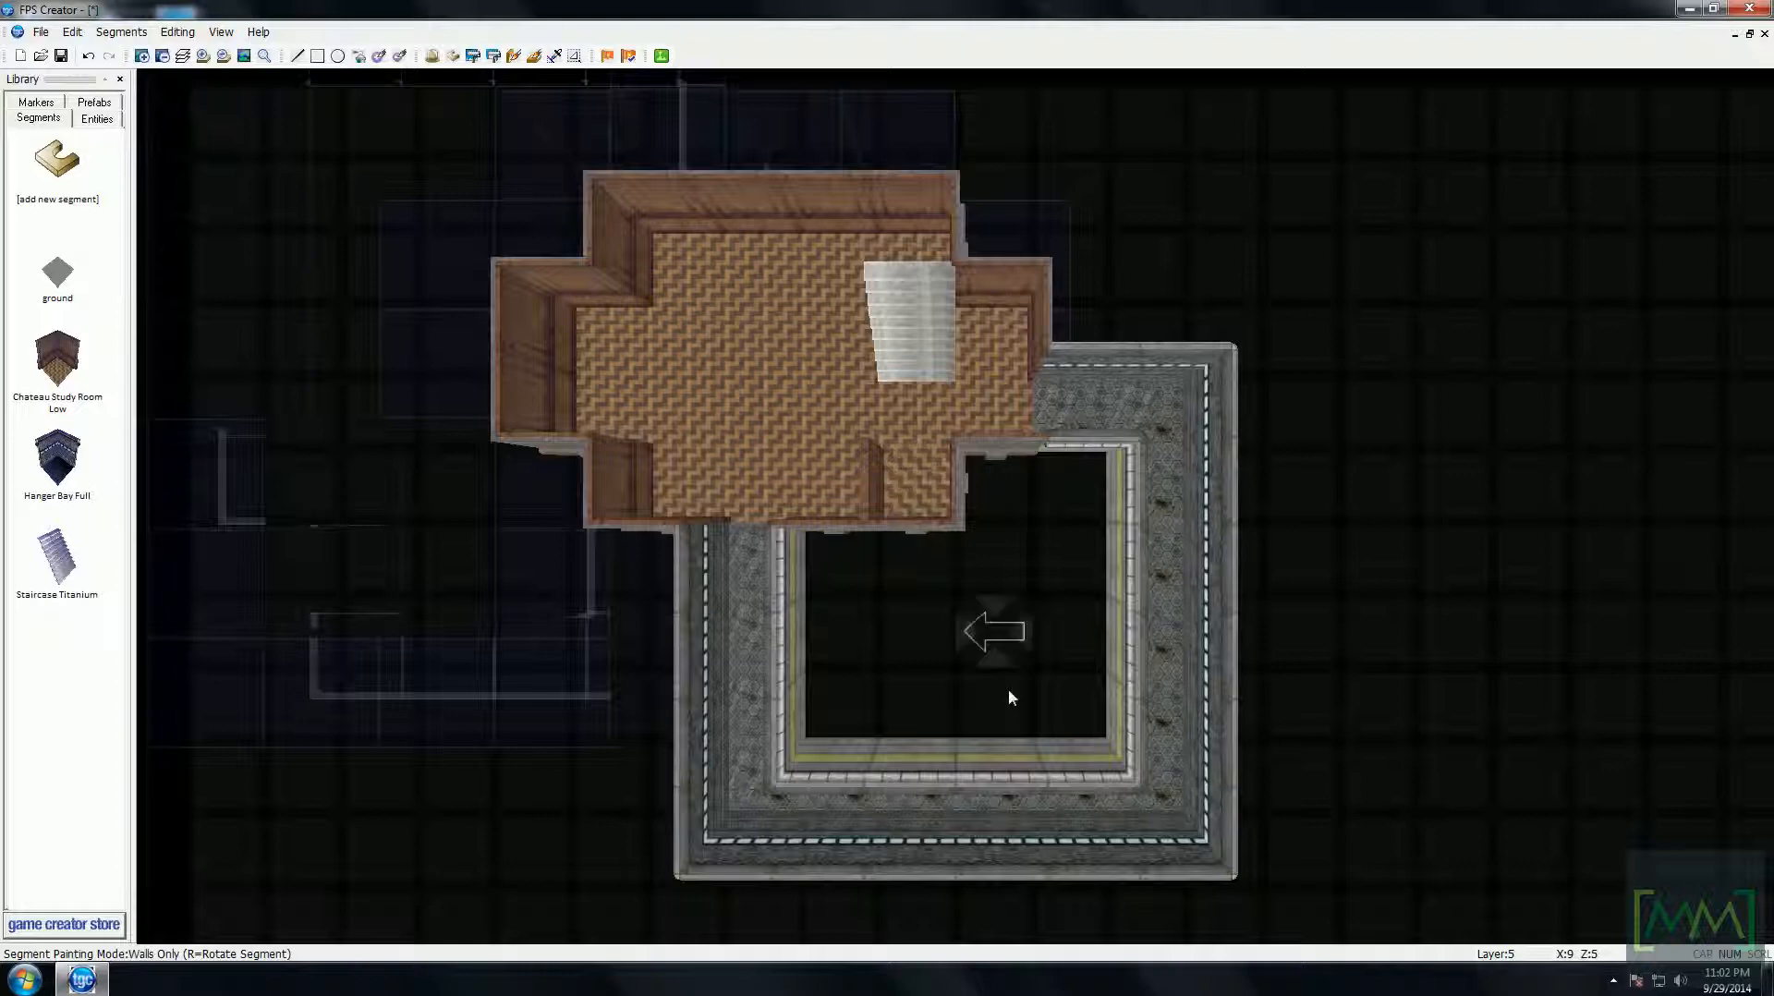
- Paint a walls-only study room wall along the upper side of the floor opening on layer 6
key("Up")
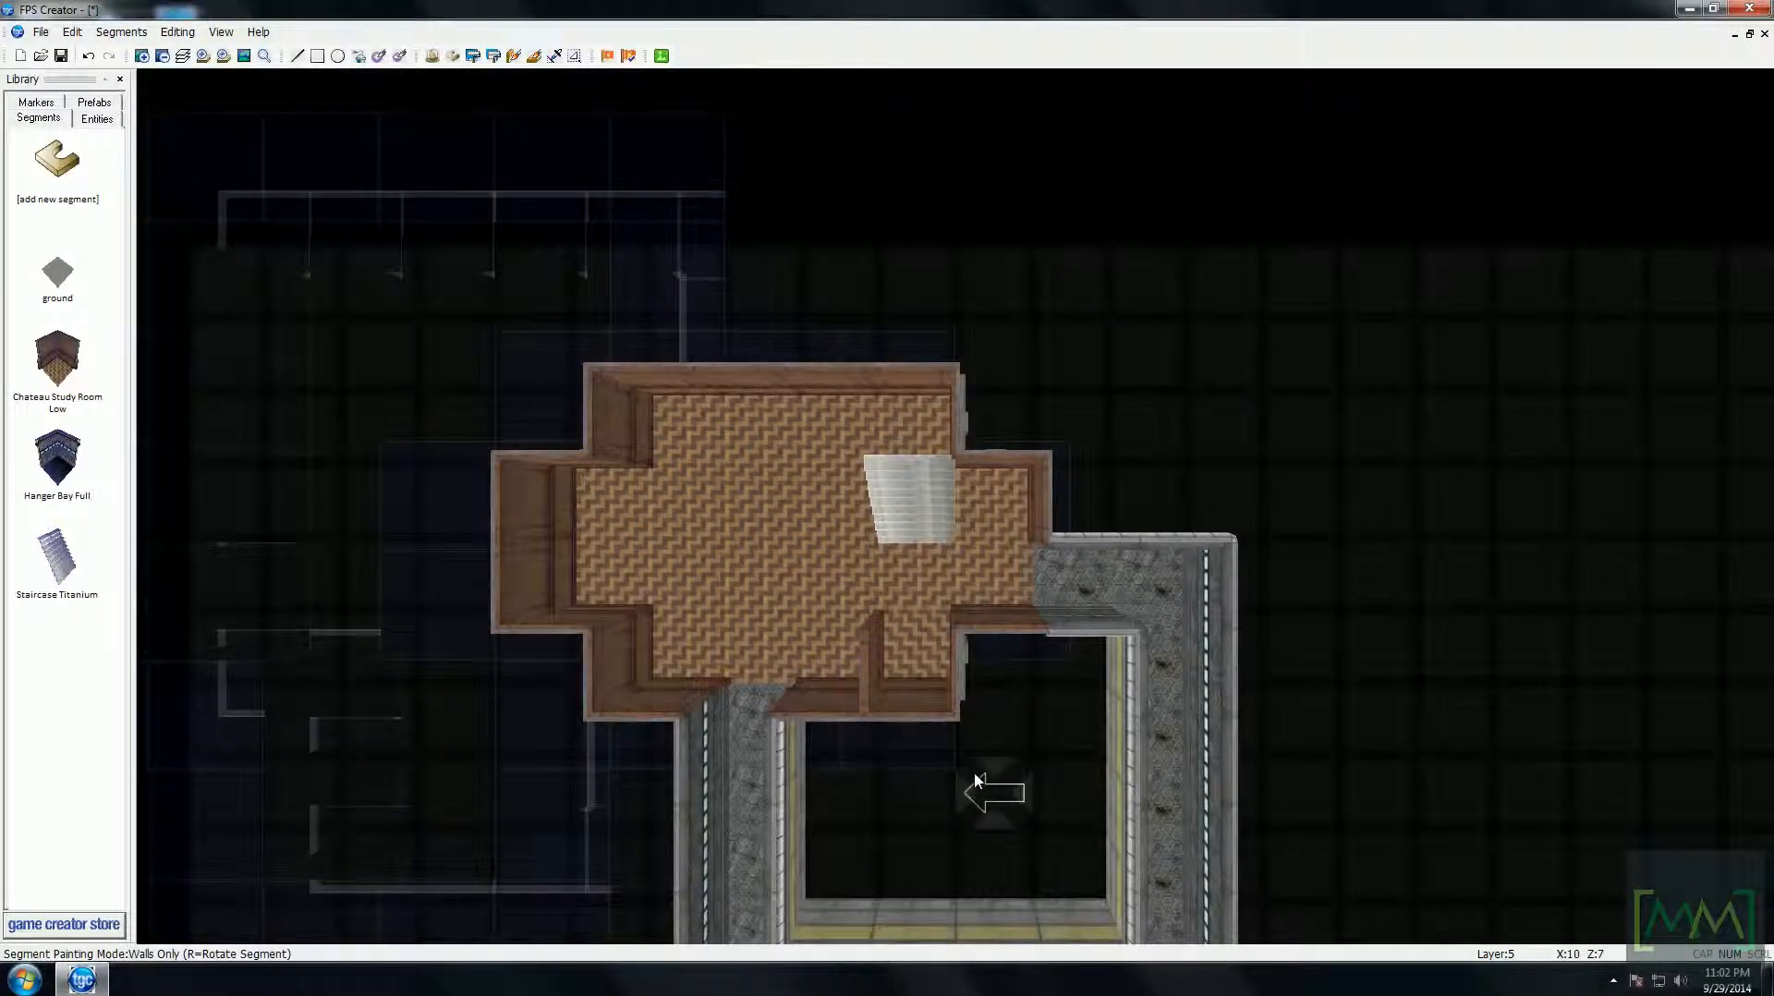
key("Page_Up")
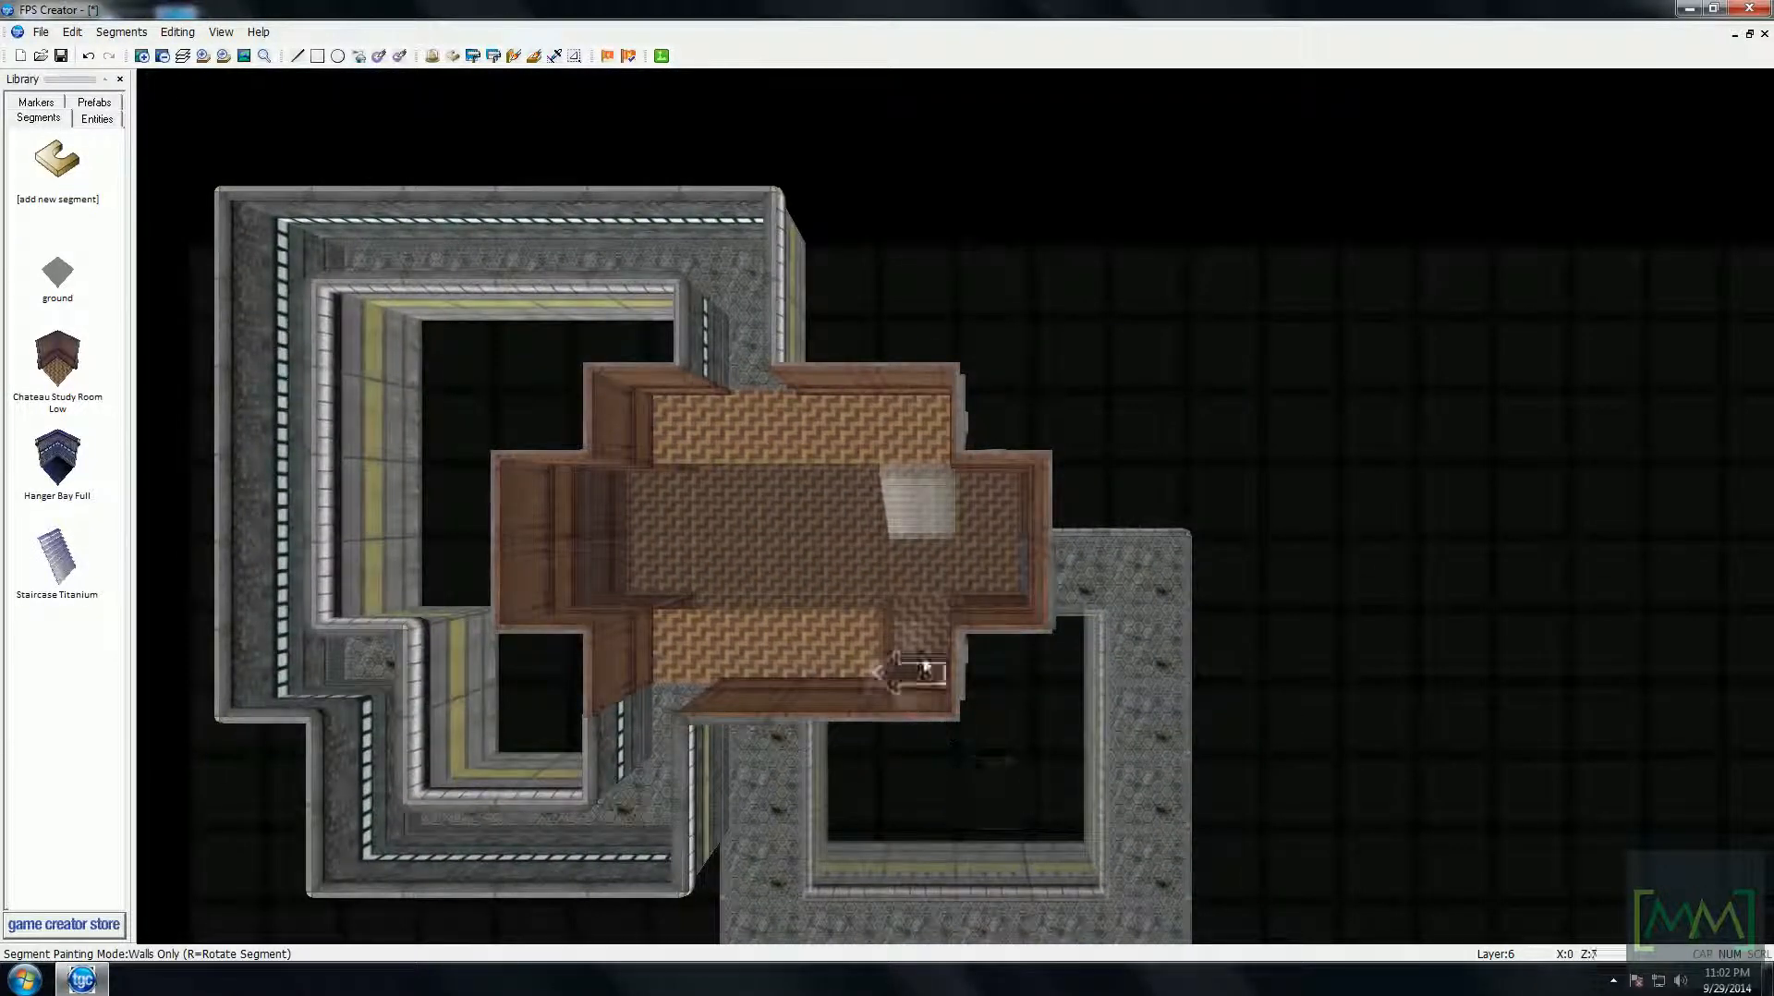
key("r")
left_click(922, 660)
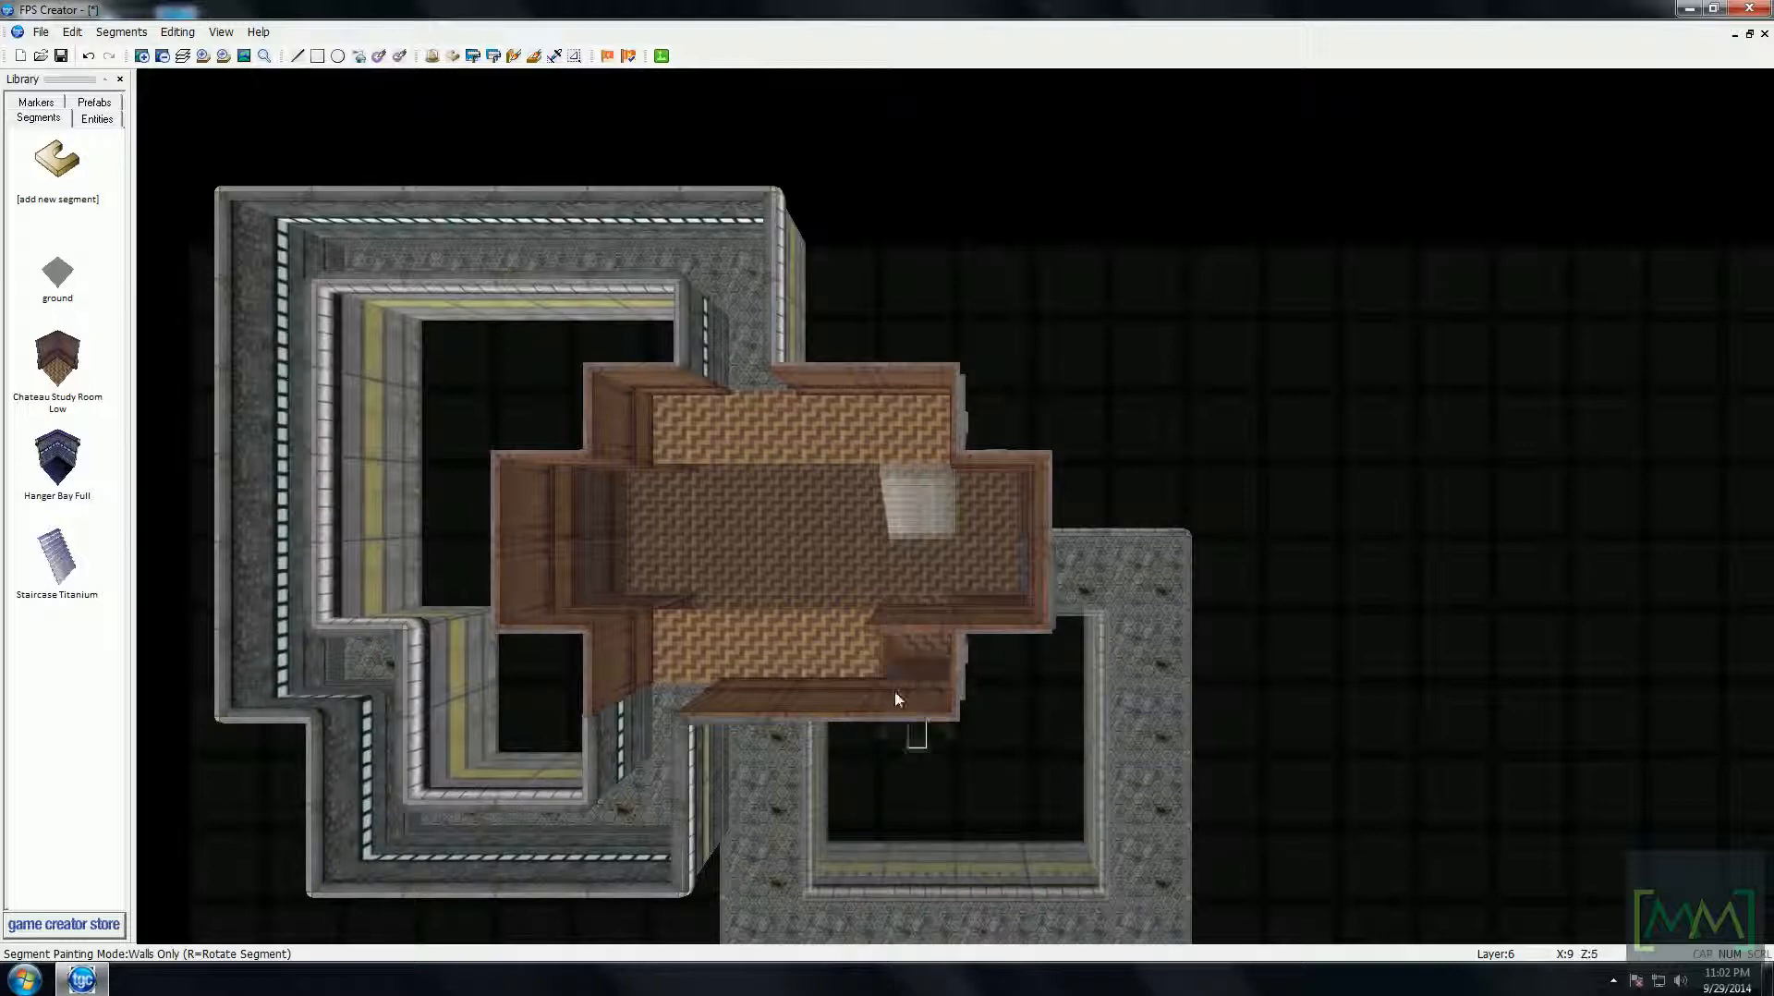
- Compare the walled shaft in the study room's lower-right corner on layers 5 and 6
key("minus")
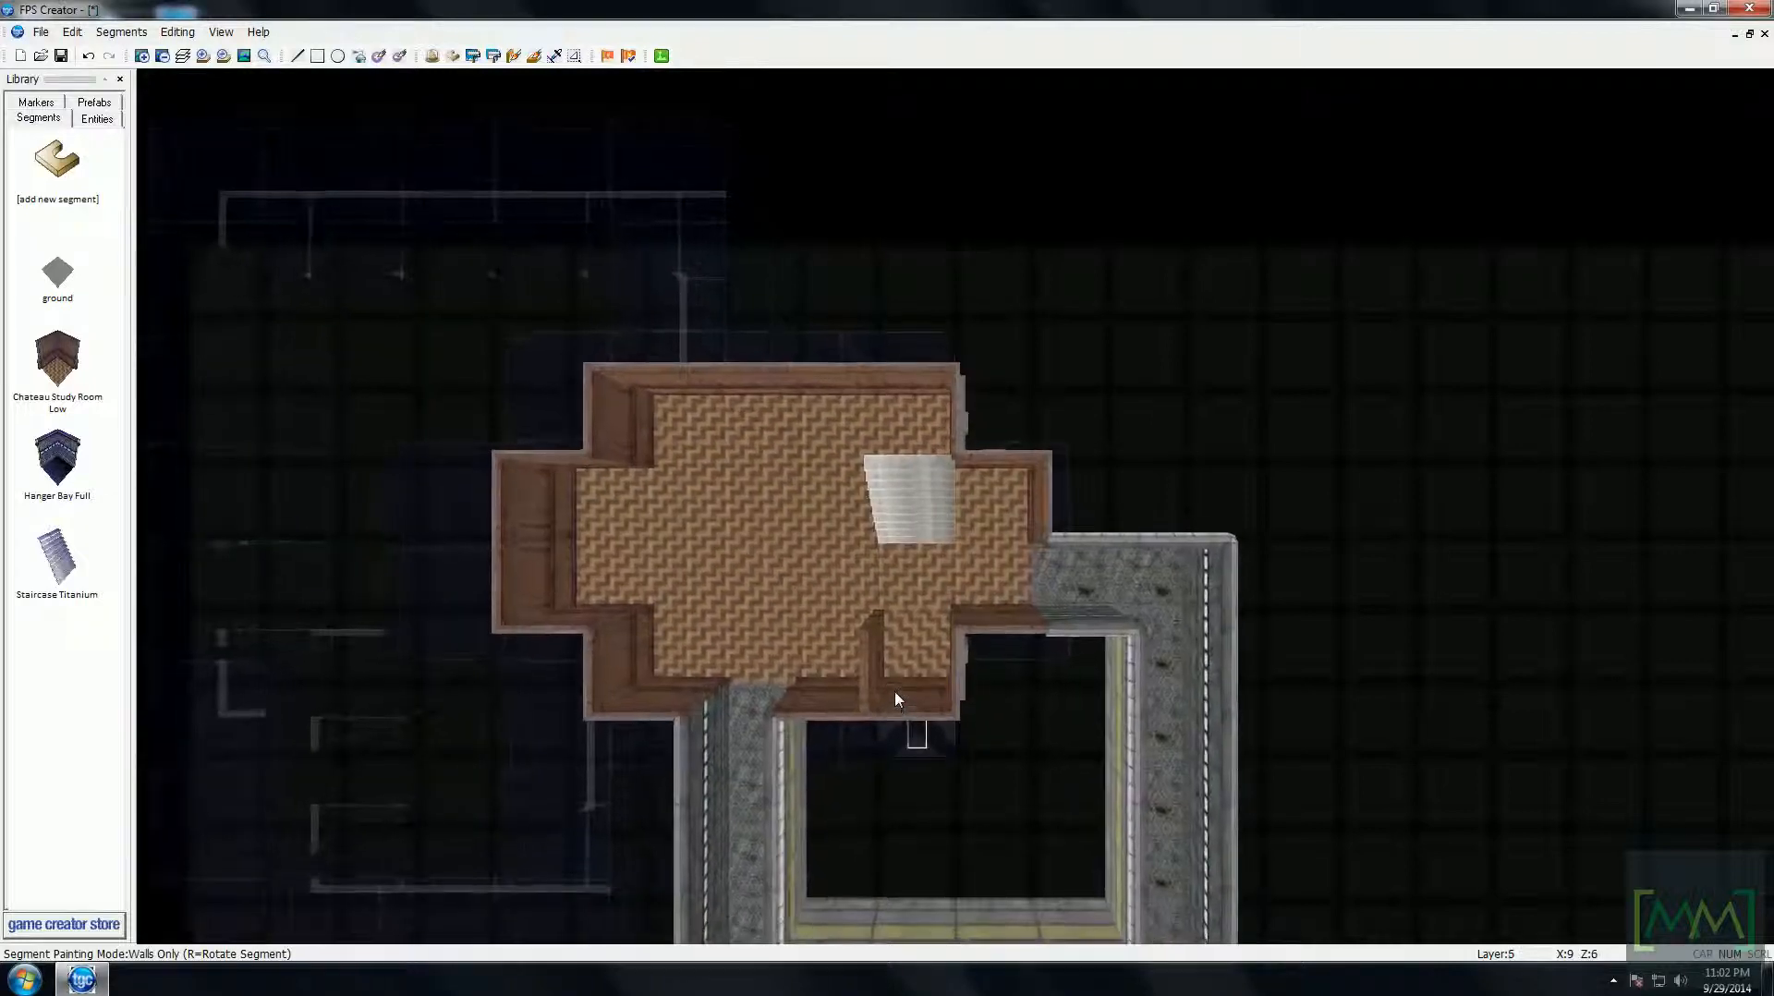
key("plus")
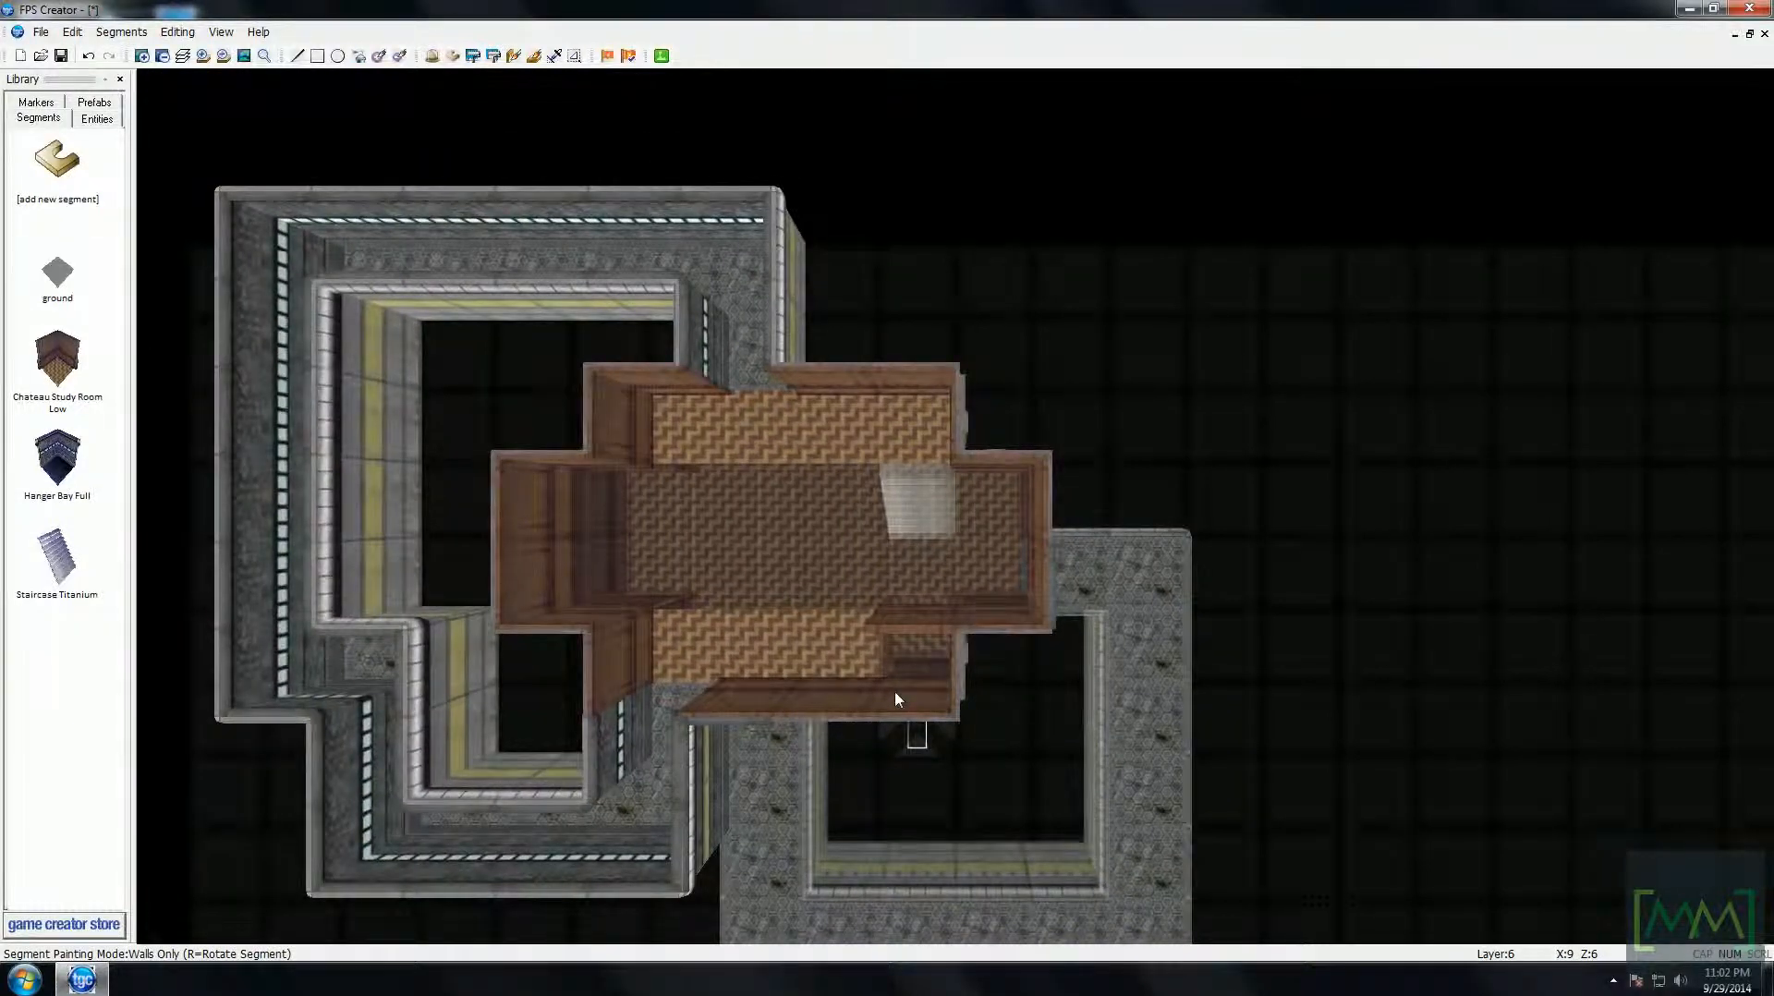
key("Down")
key("Up")
key("Left")
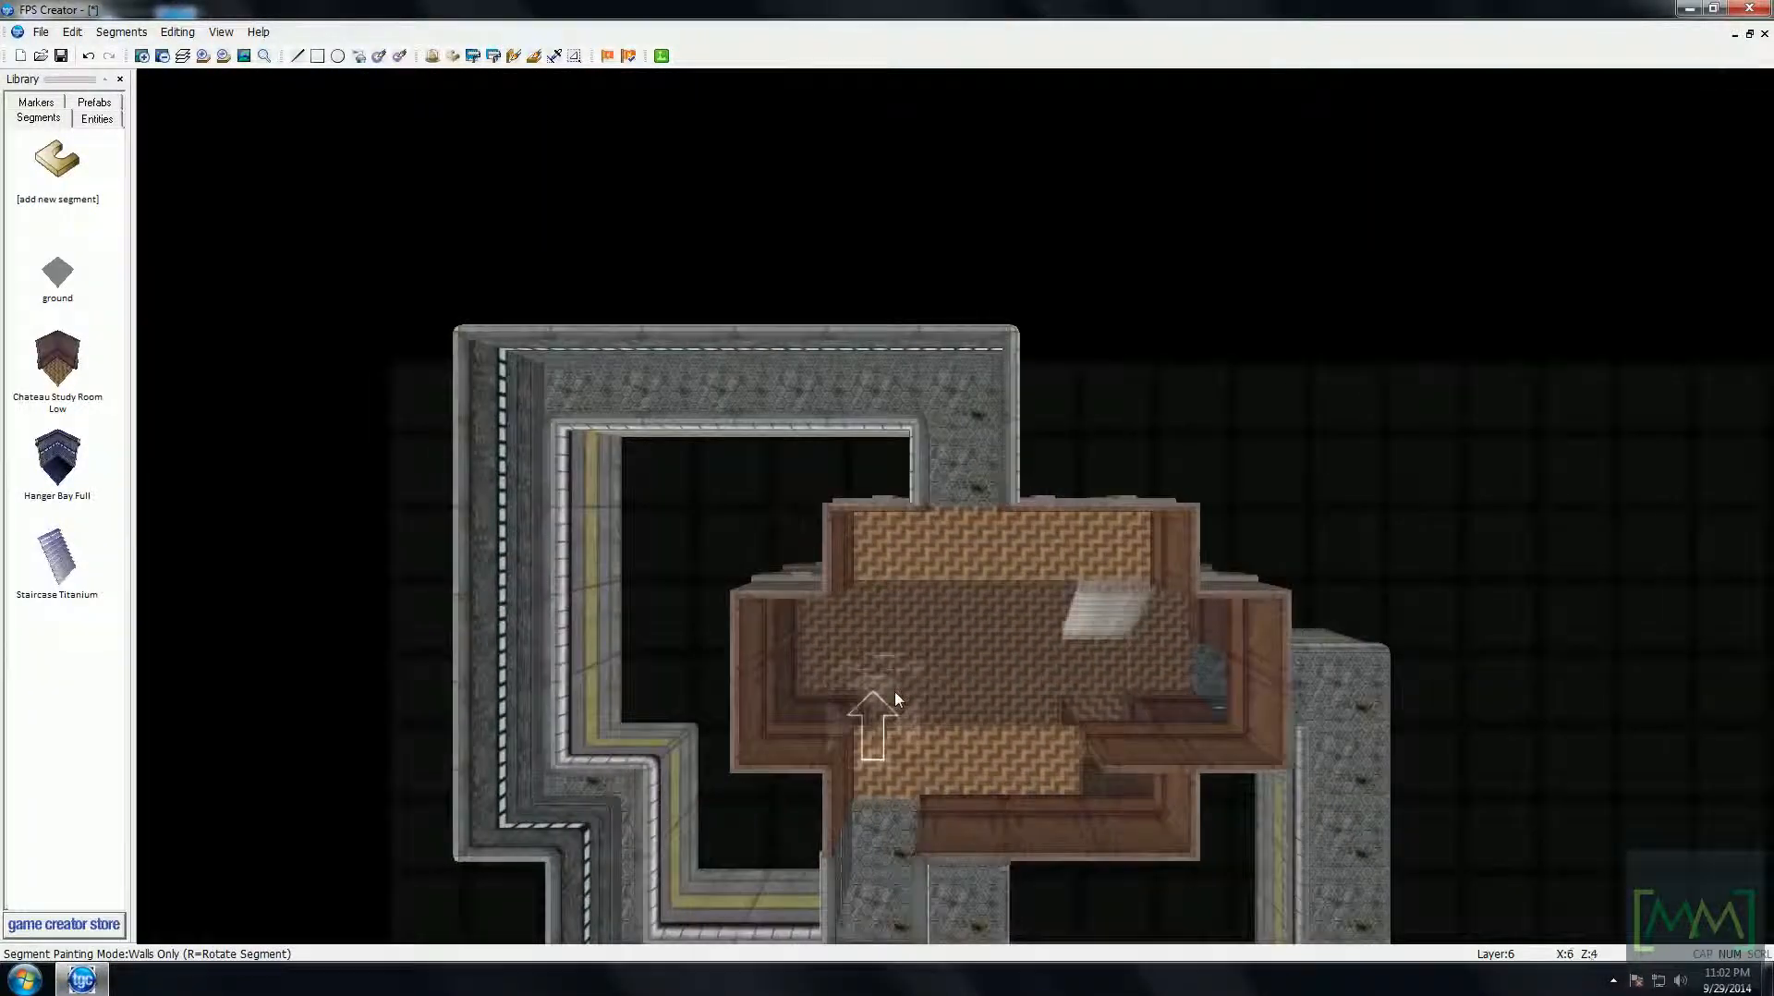
key("Right")
key("Down")
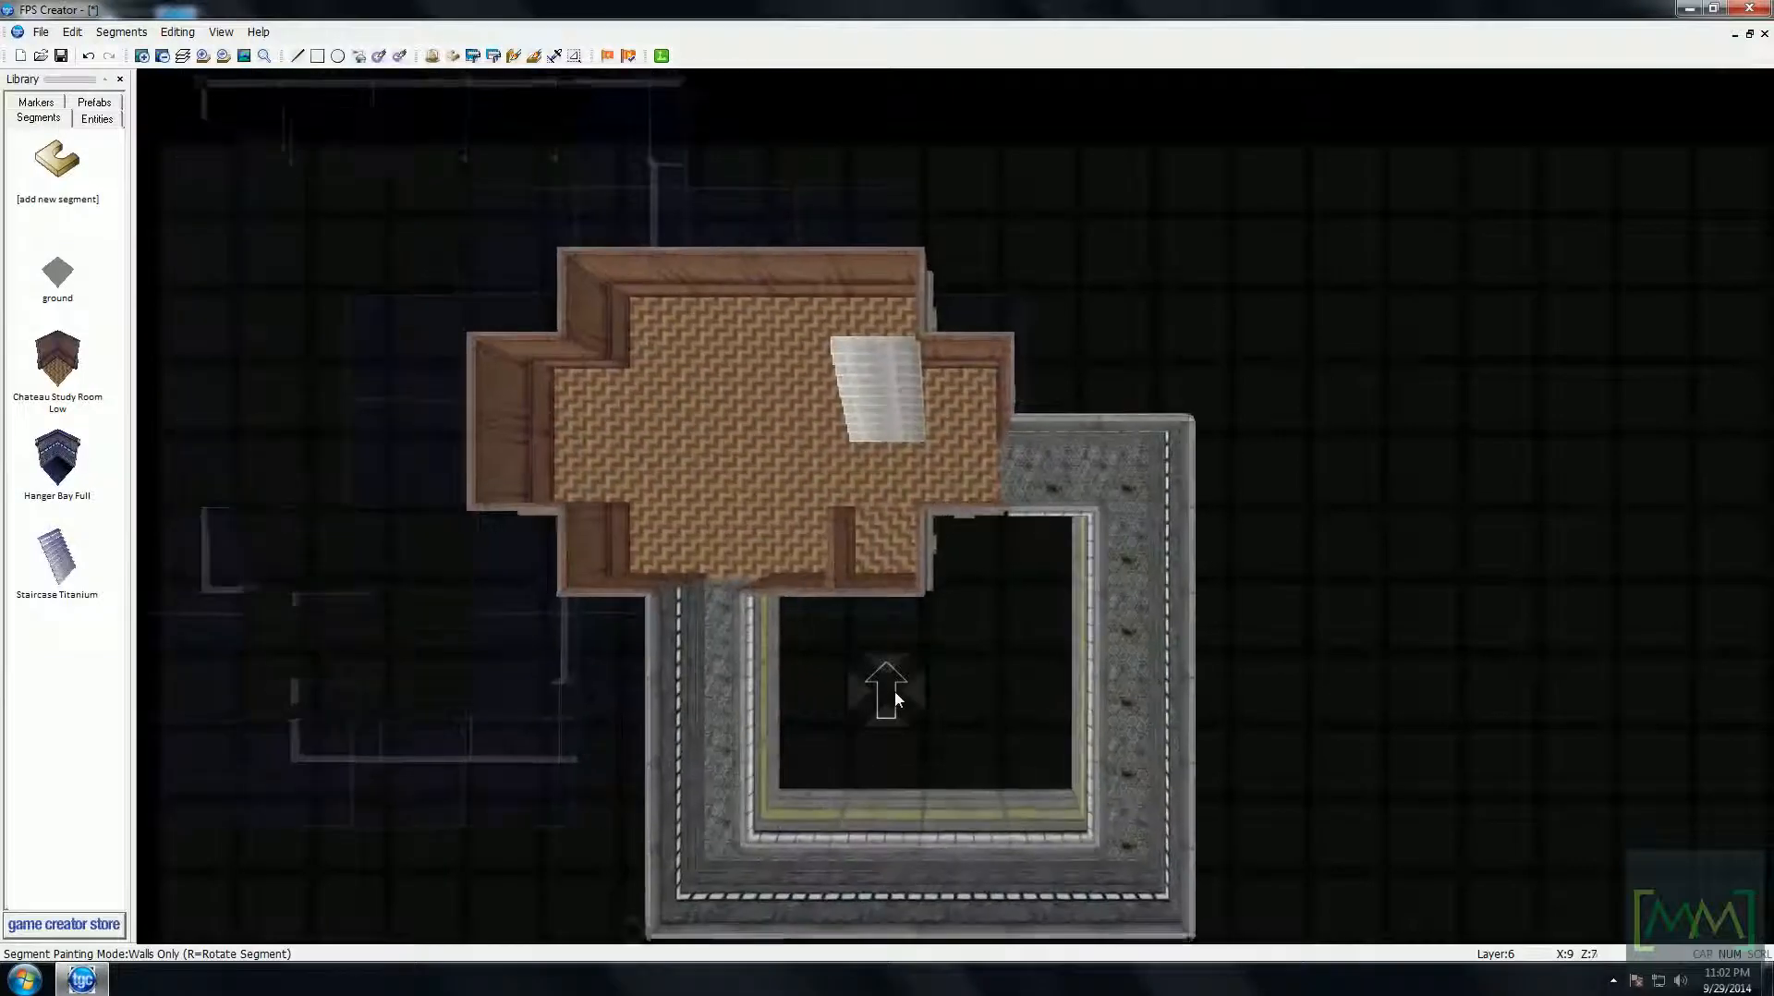
key("minus")
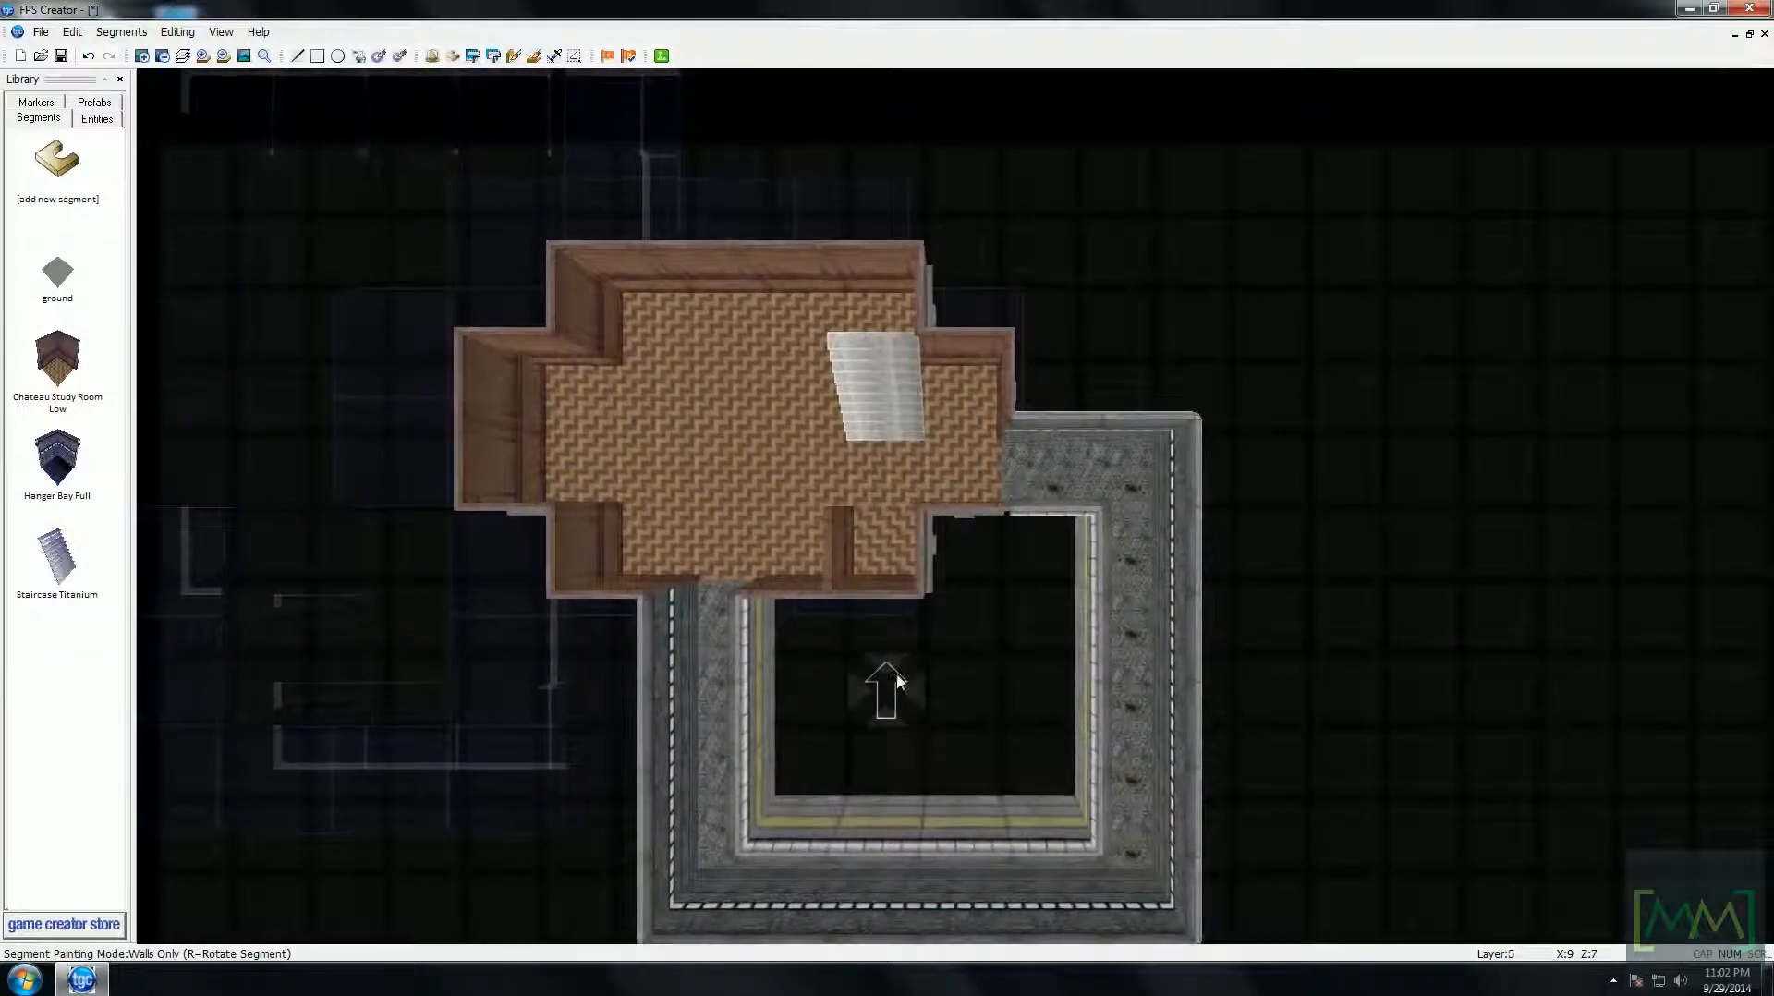
- Add the servicelift entity from the ww2 scenery lifts to the entity library
left_click(98, 119)
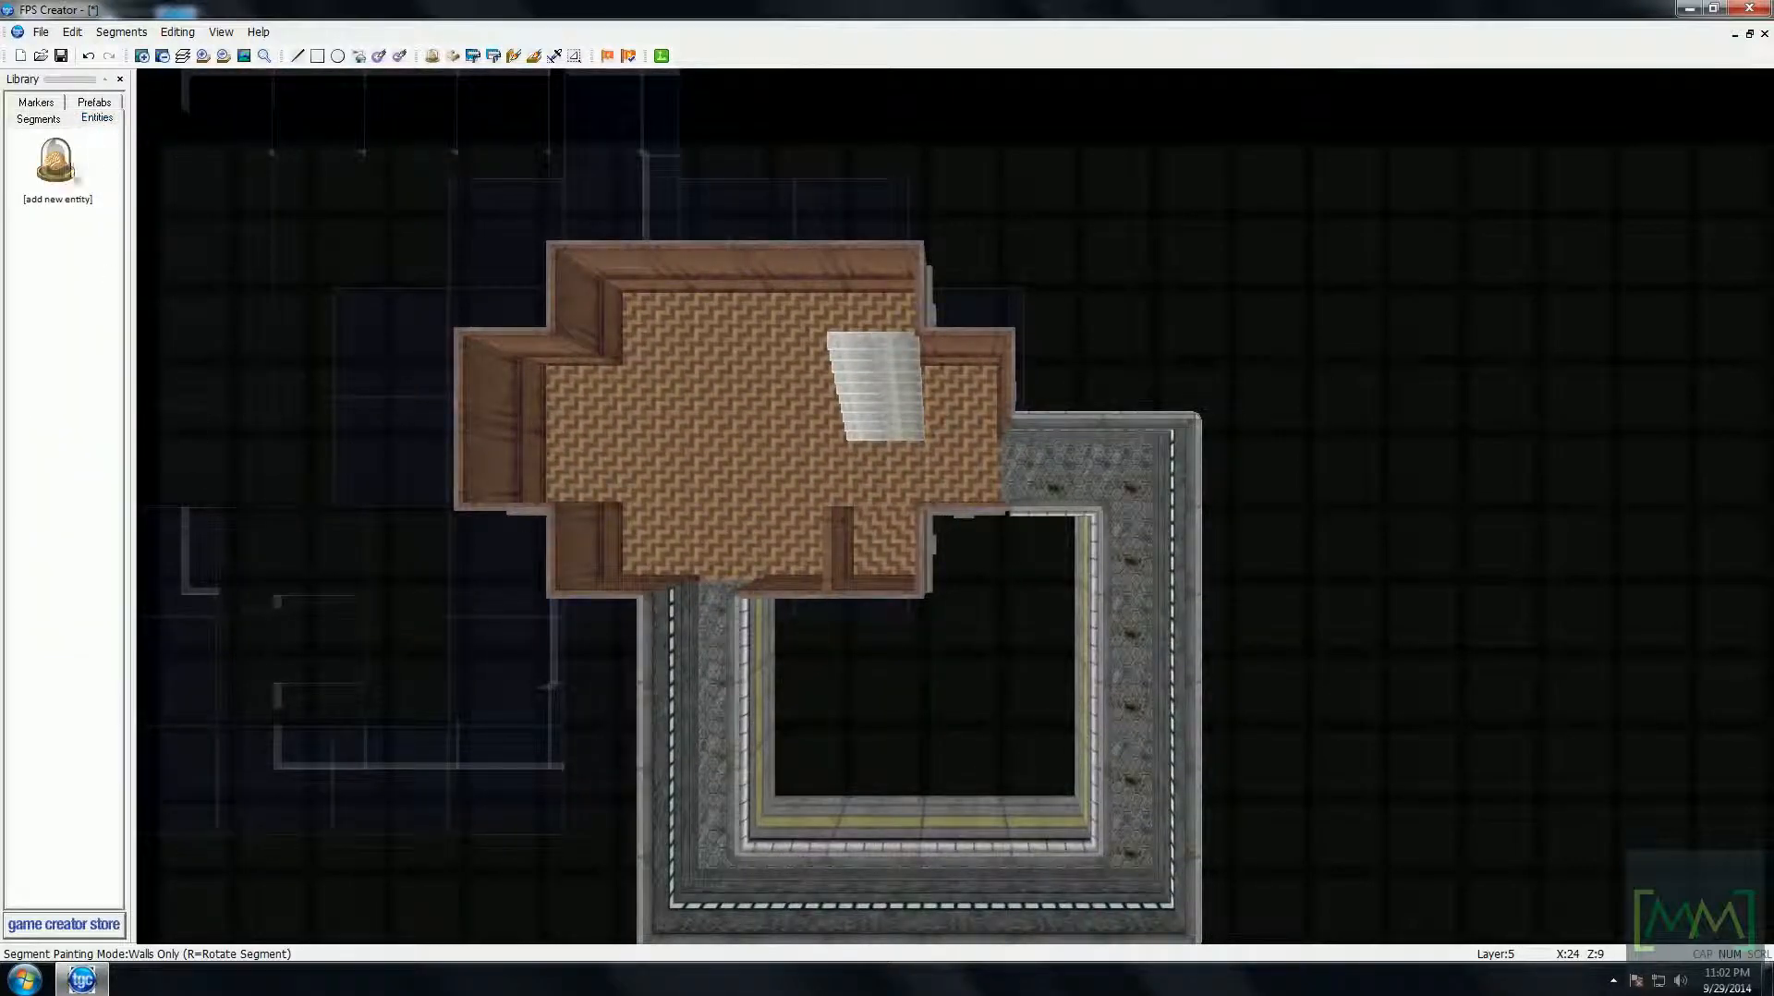
left_click(52, 181)
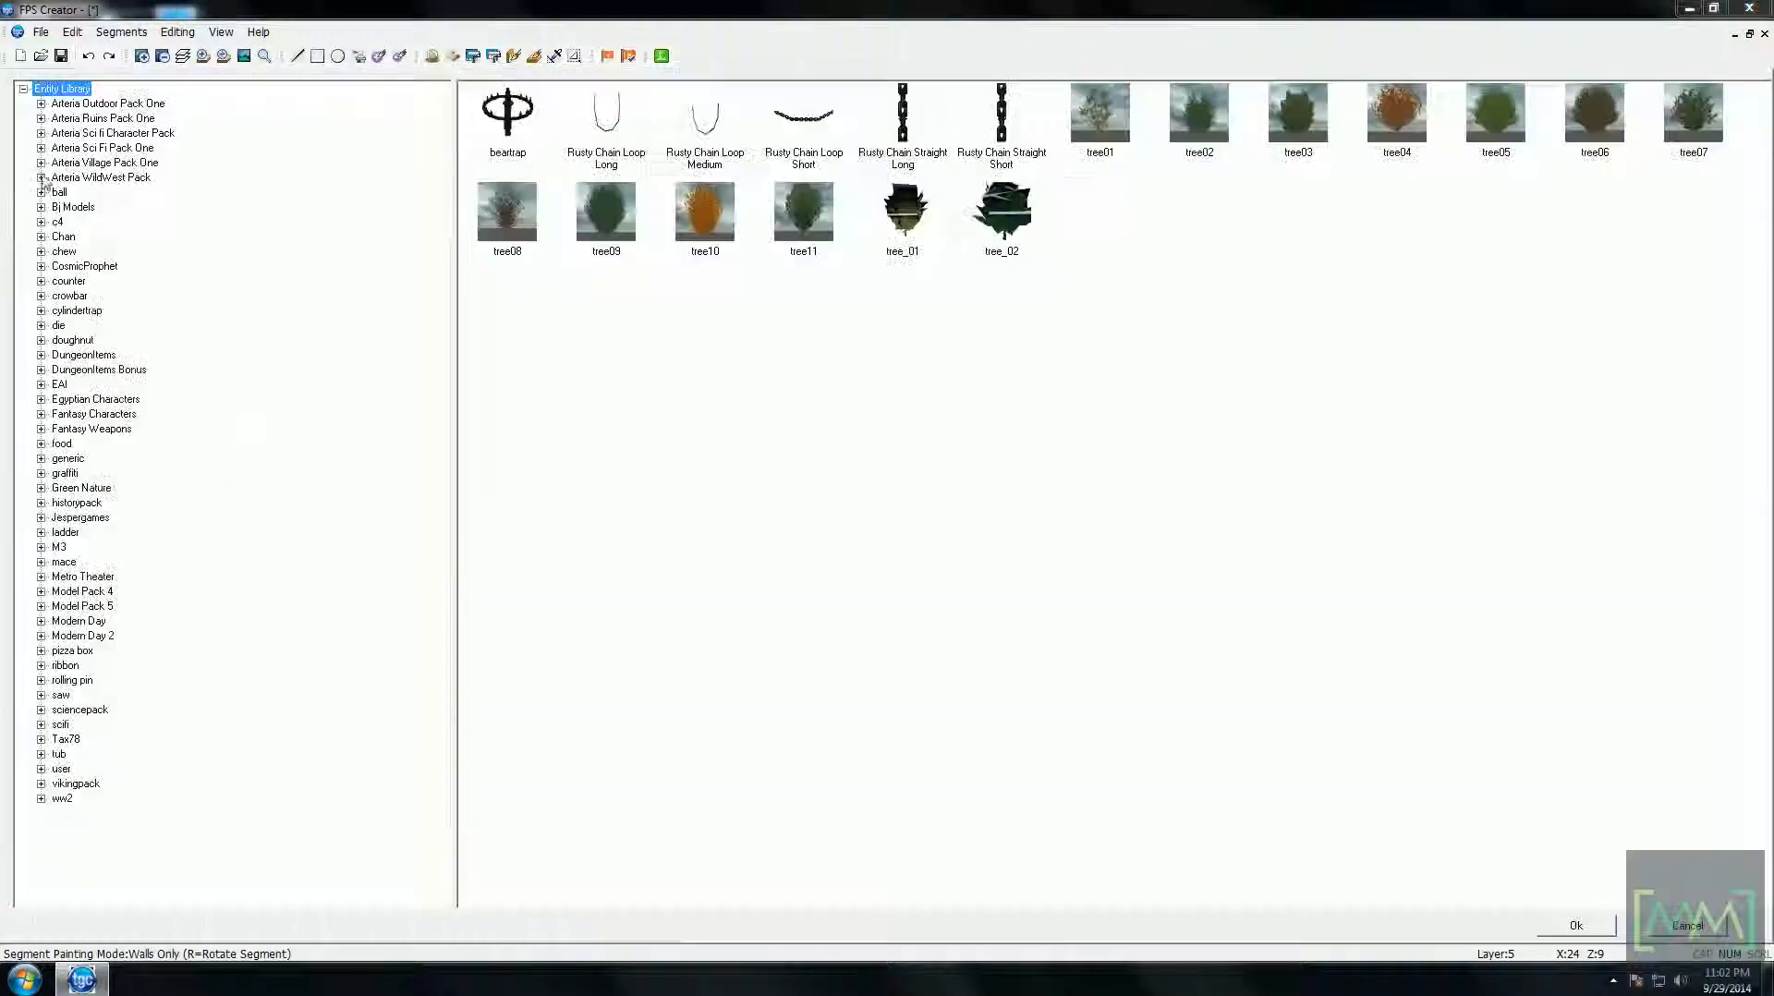
left_click(61, 799)
double_click(61, 799)
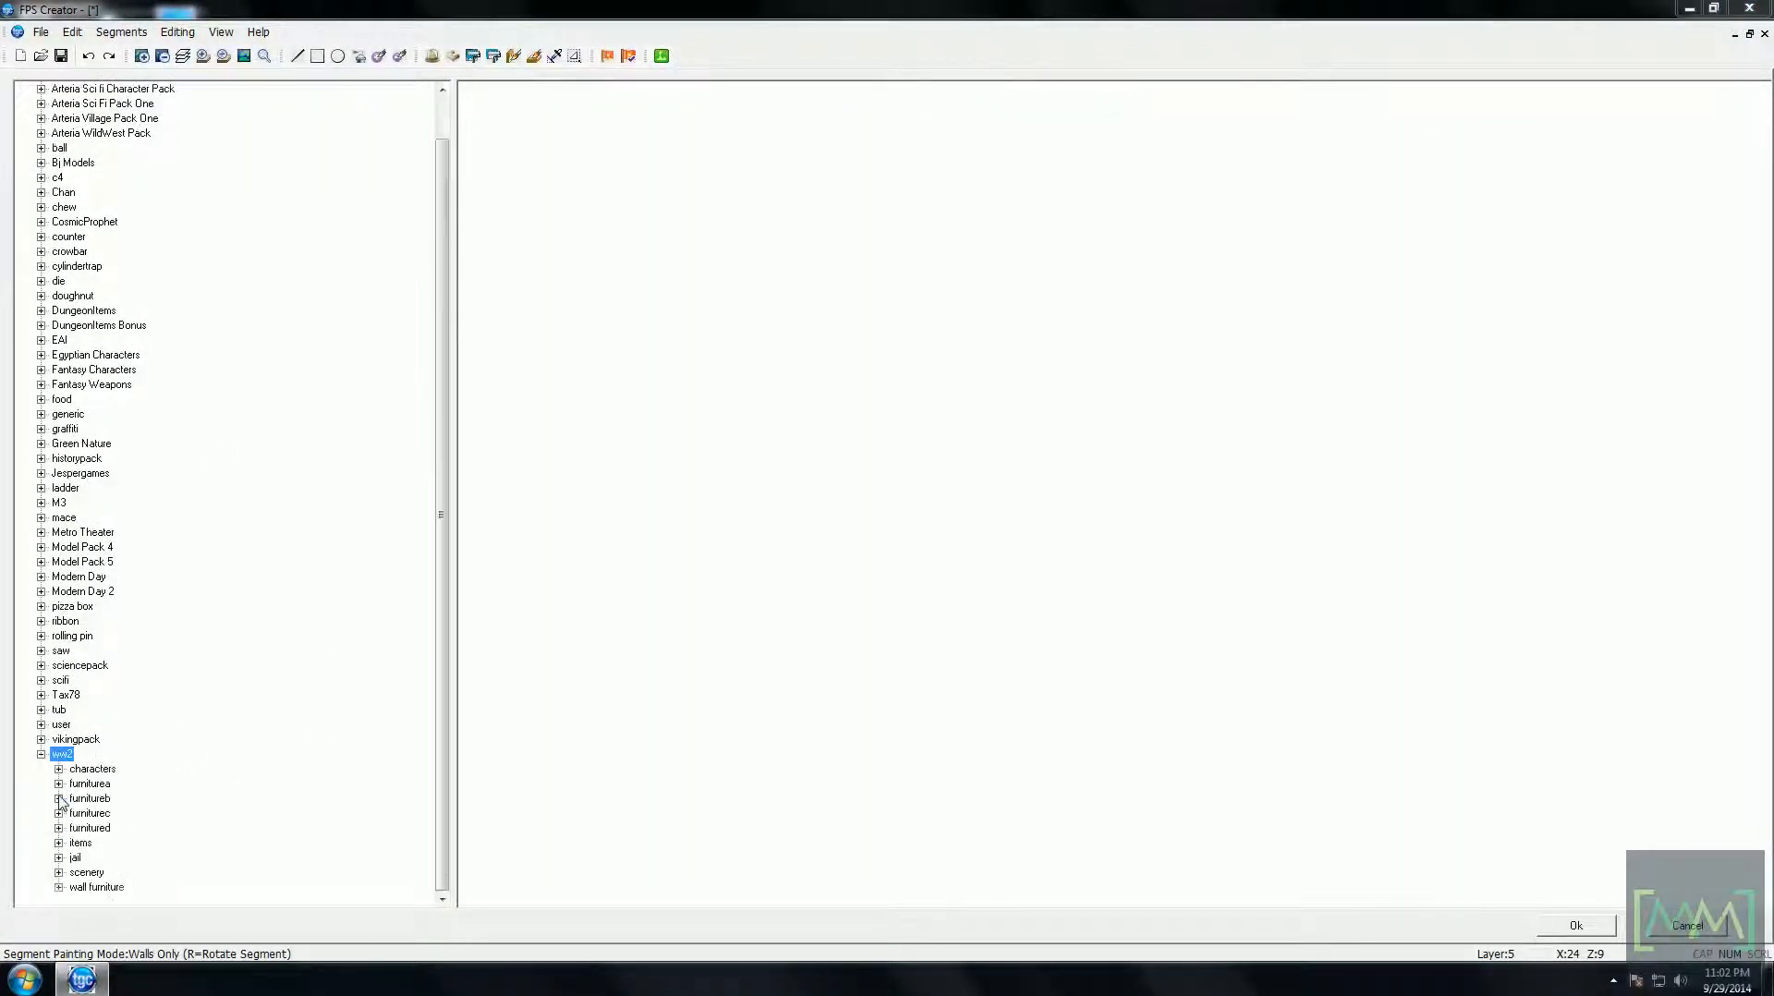
left_click(86, 874)
double_click(86, 873)
left_click(98, 857)
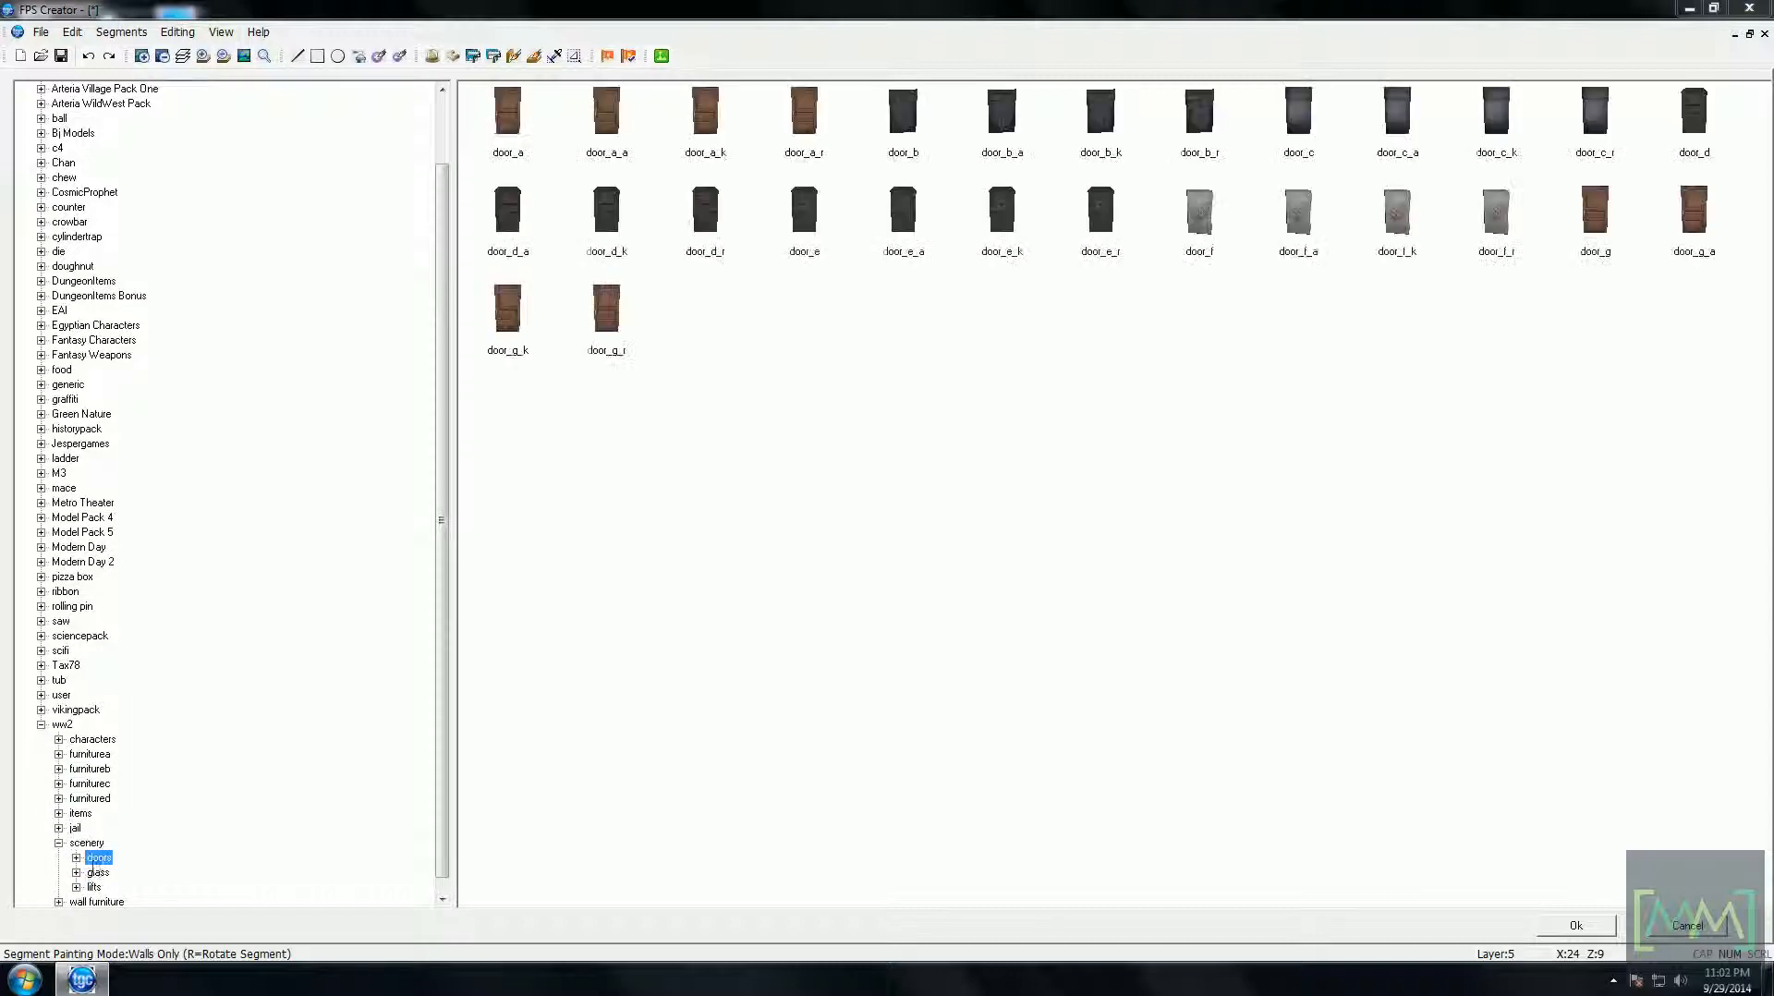
key("Down")
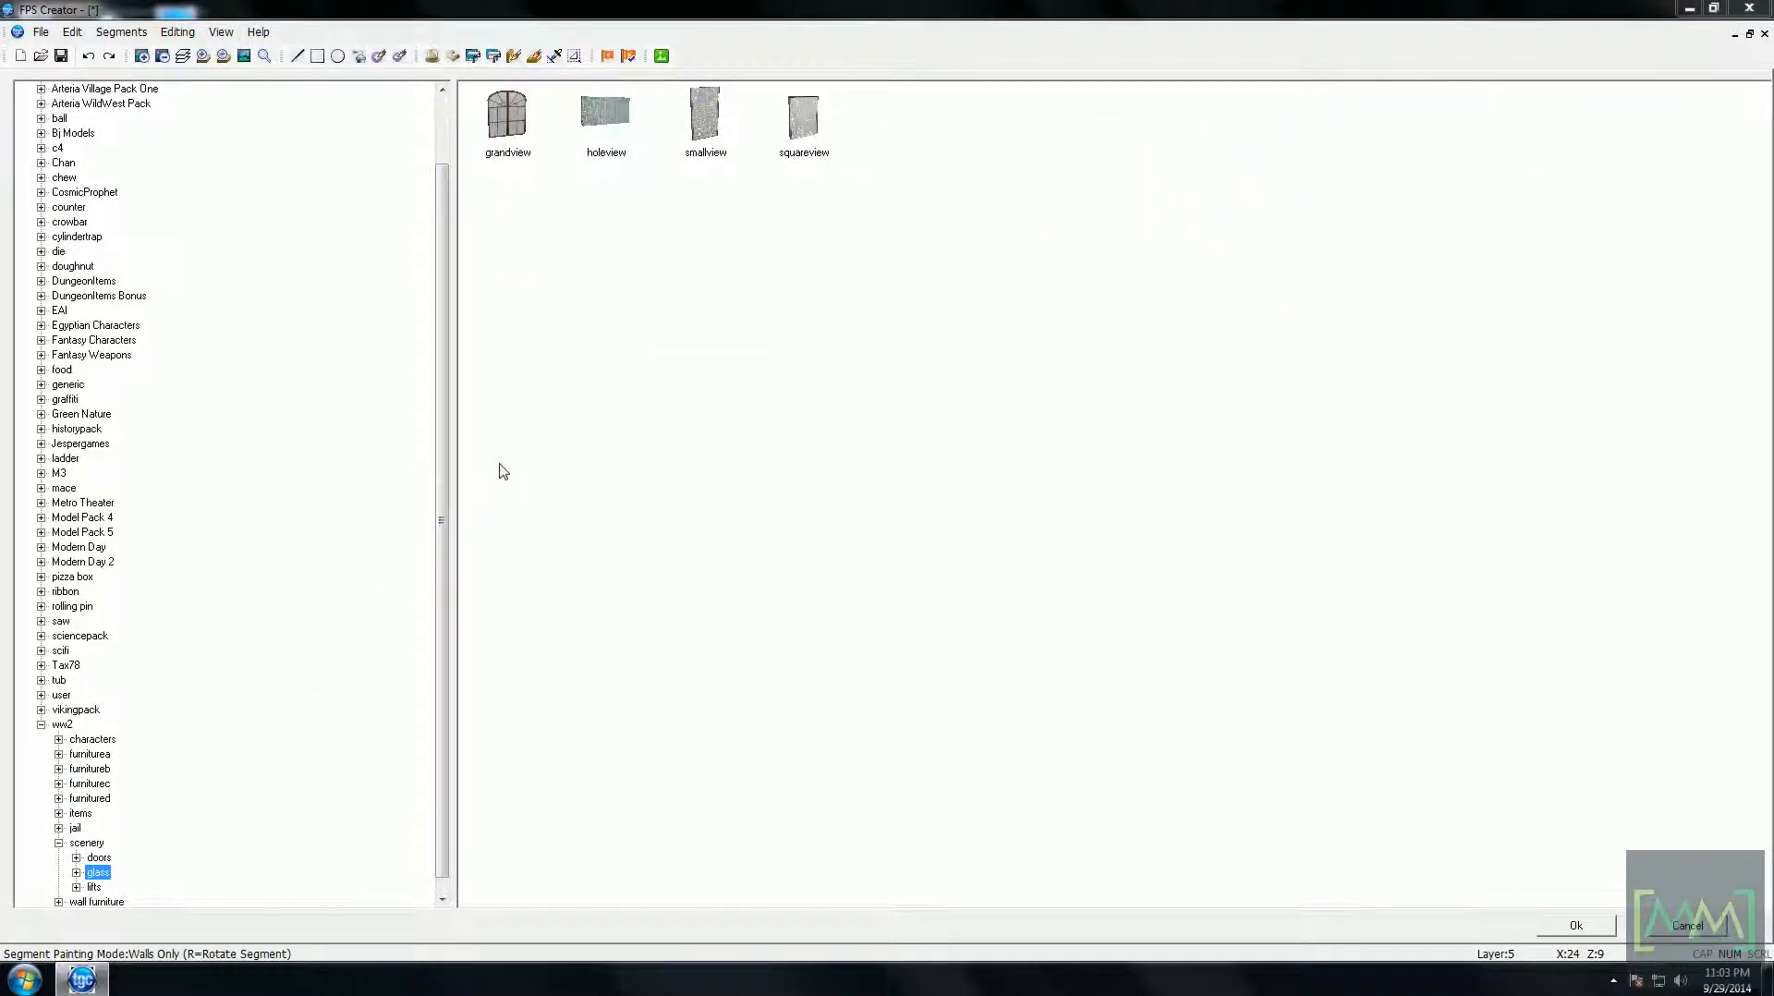
key("Down")
scroll(328, 601, "down", 1)
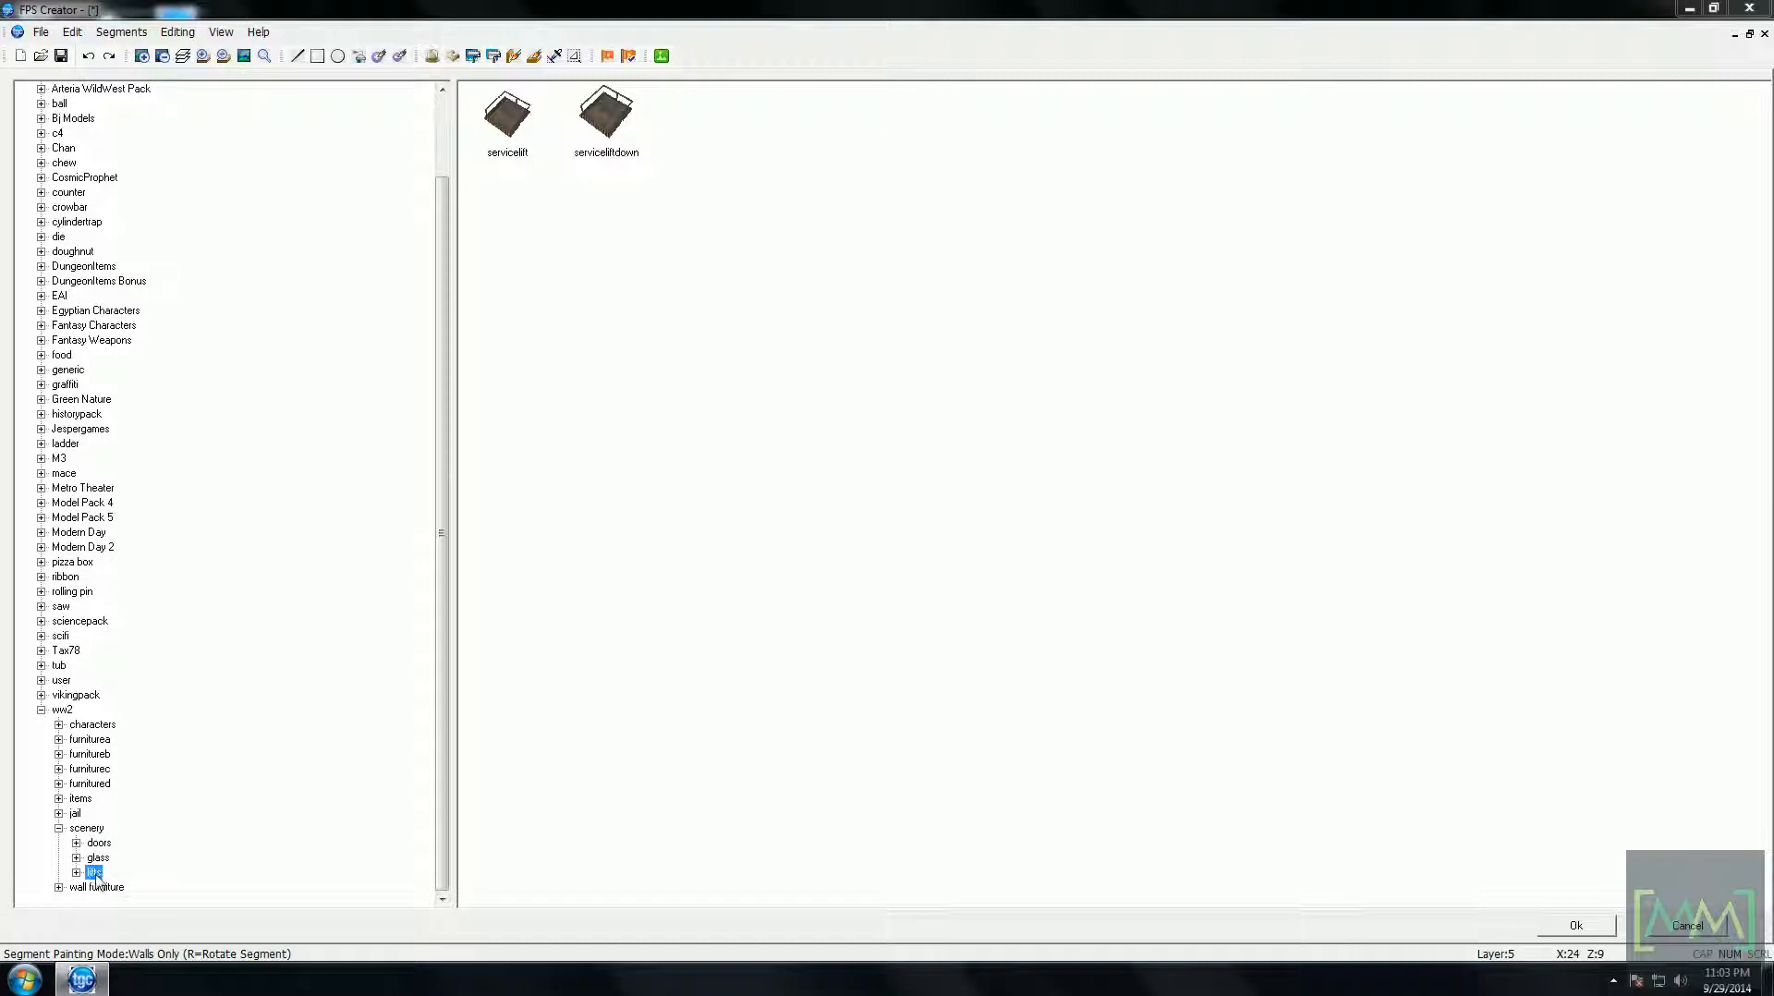
double_click(509, 127)
- Rotate the lift so its striped edge faces the room and place it in the walled corner shaft on layer 5
scroll(903, 598, "up", 2)
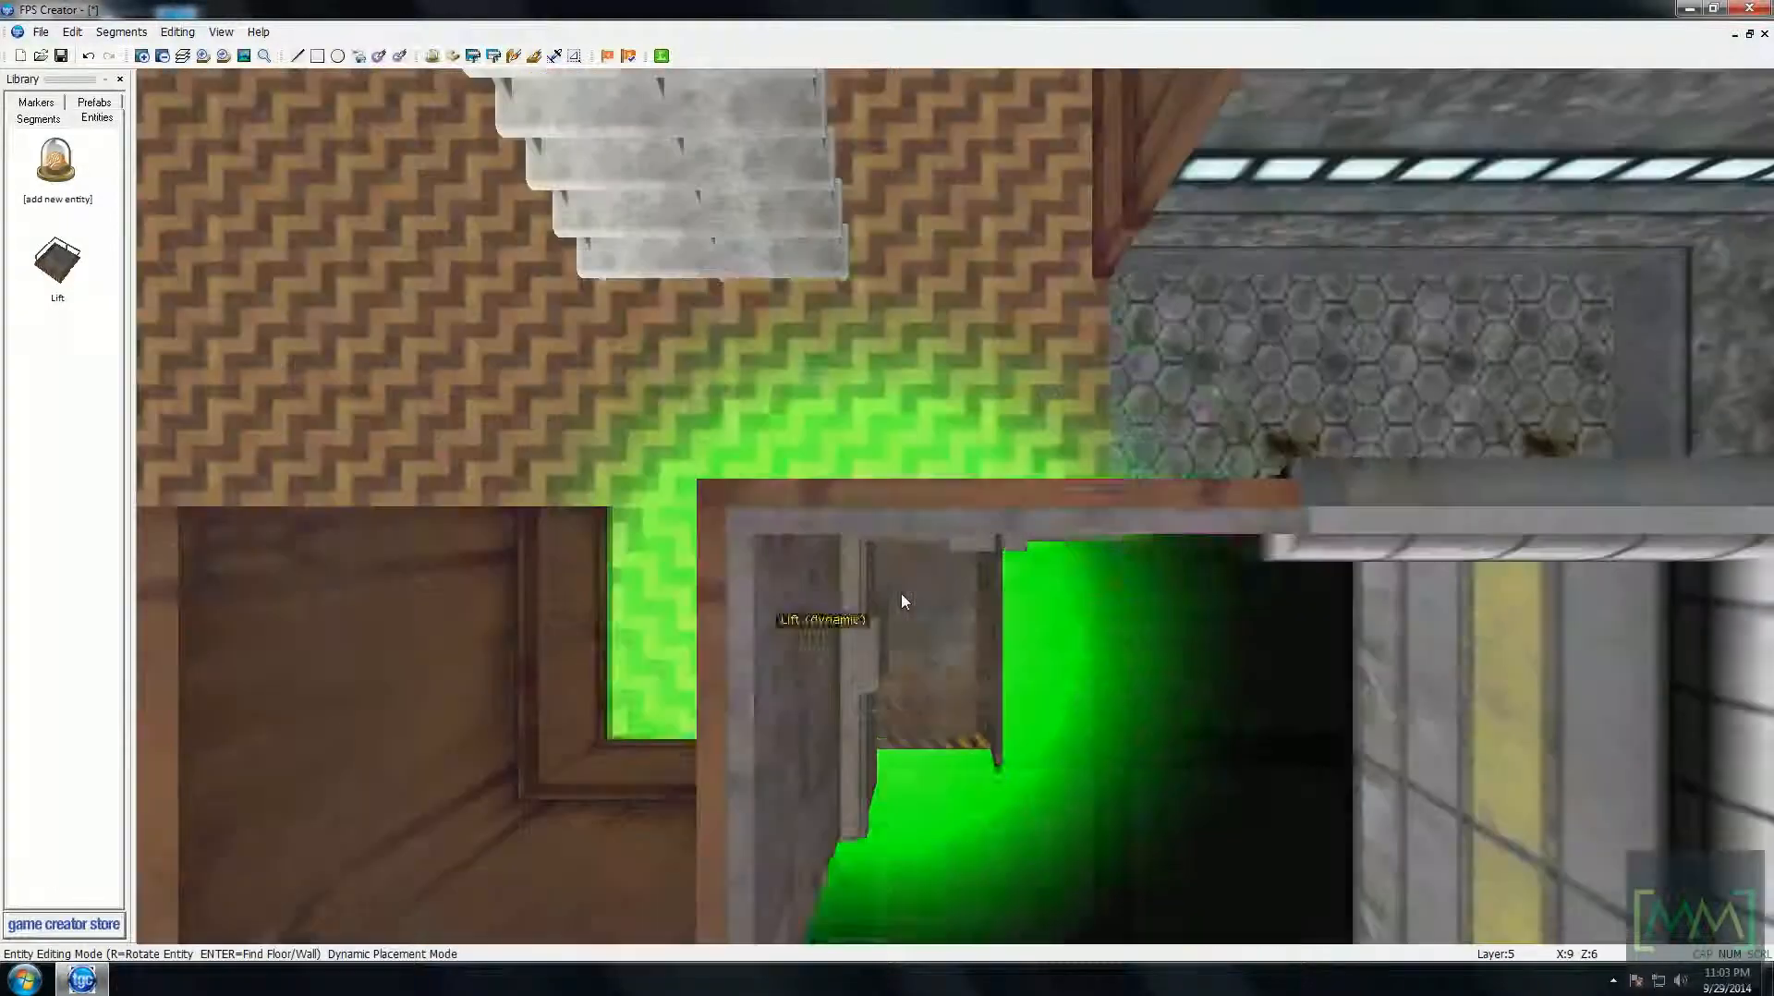
scroll(905, 596, "down", 1)
scroll(970, 587, "up", 1)
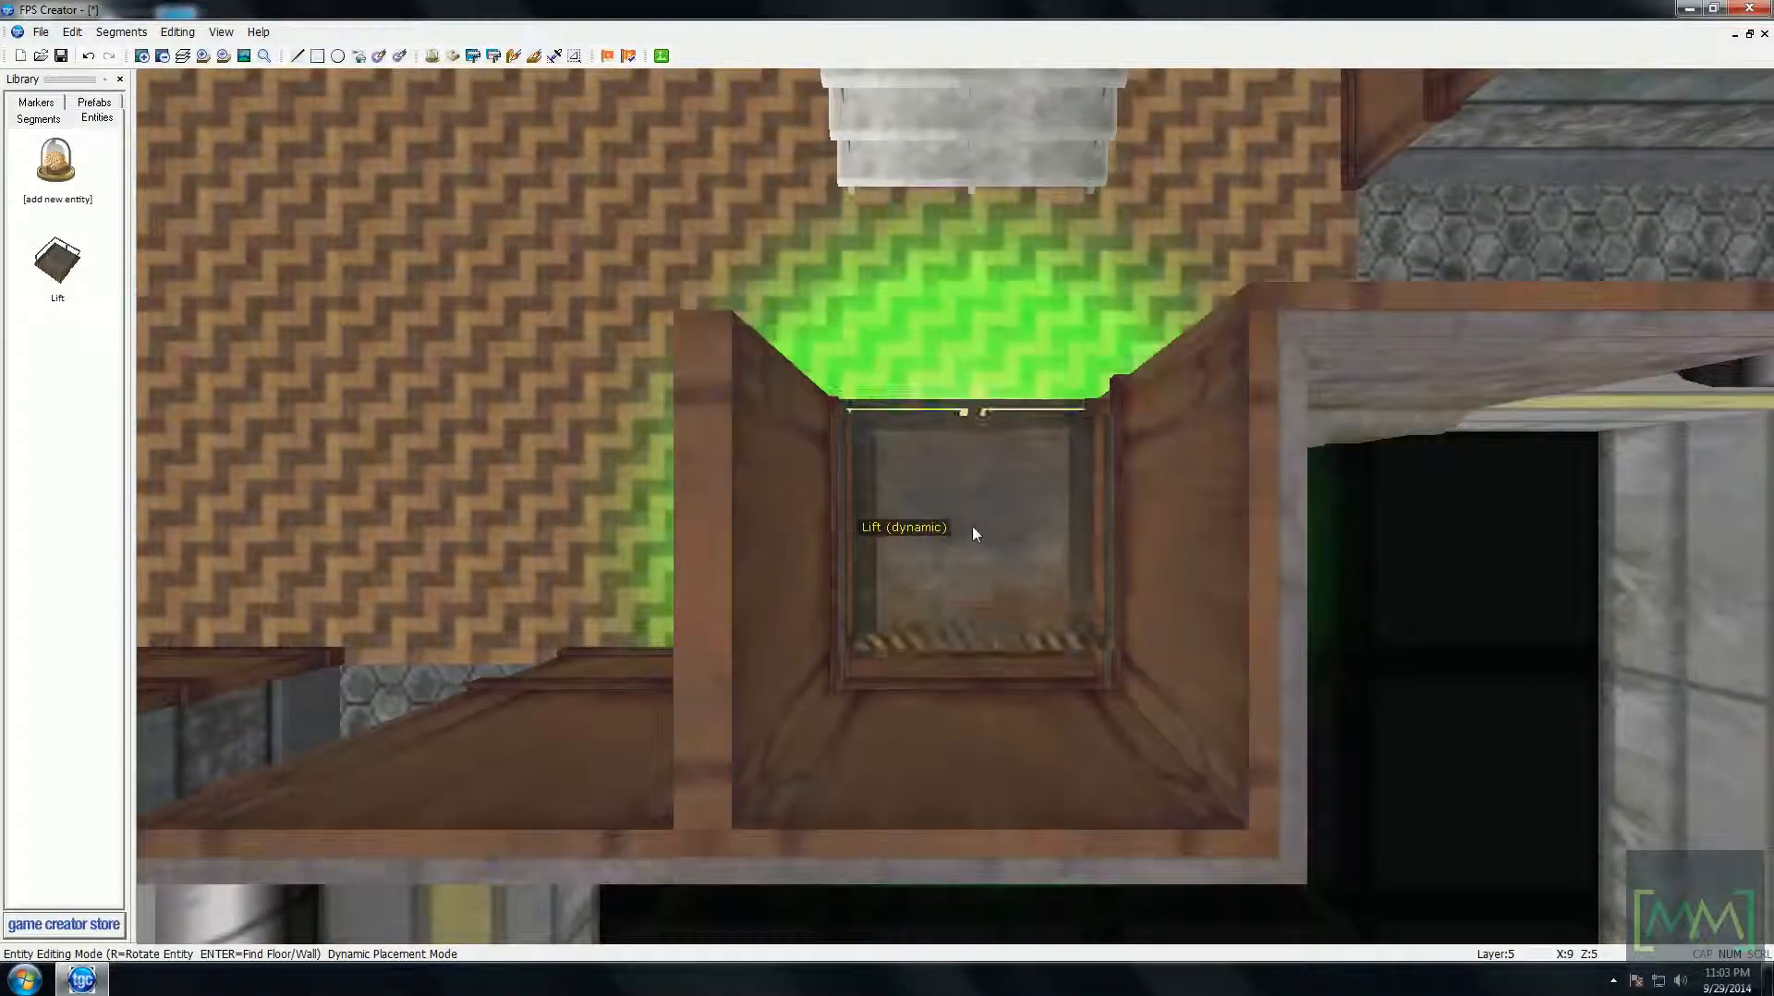
key("r")
key("r")
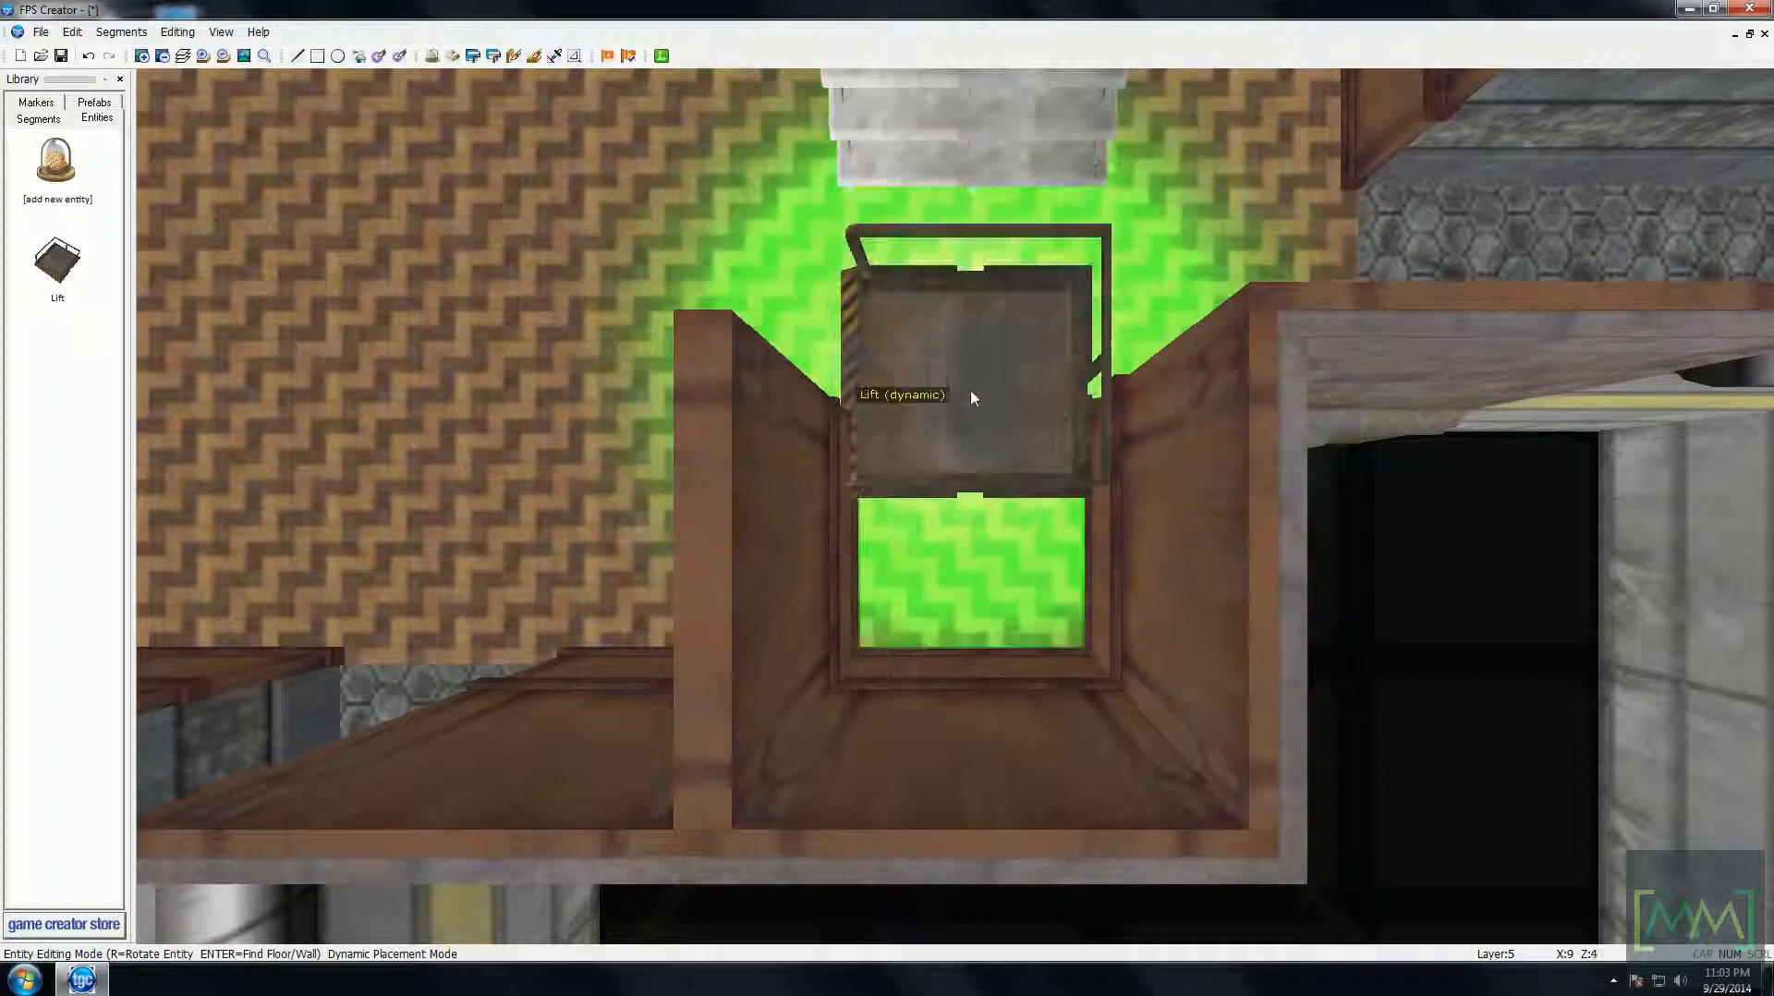
key("r")
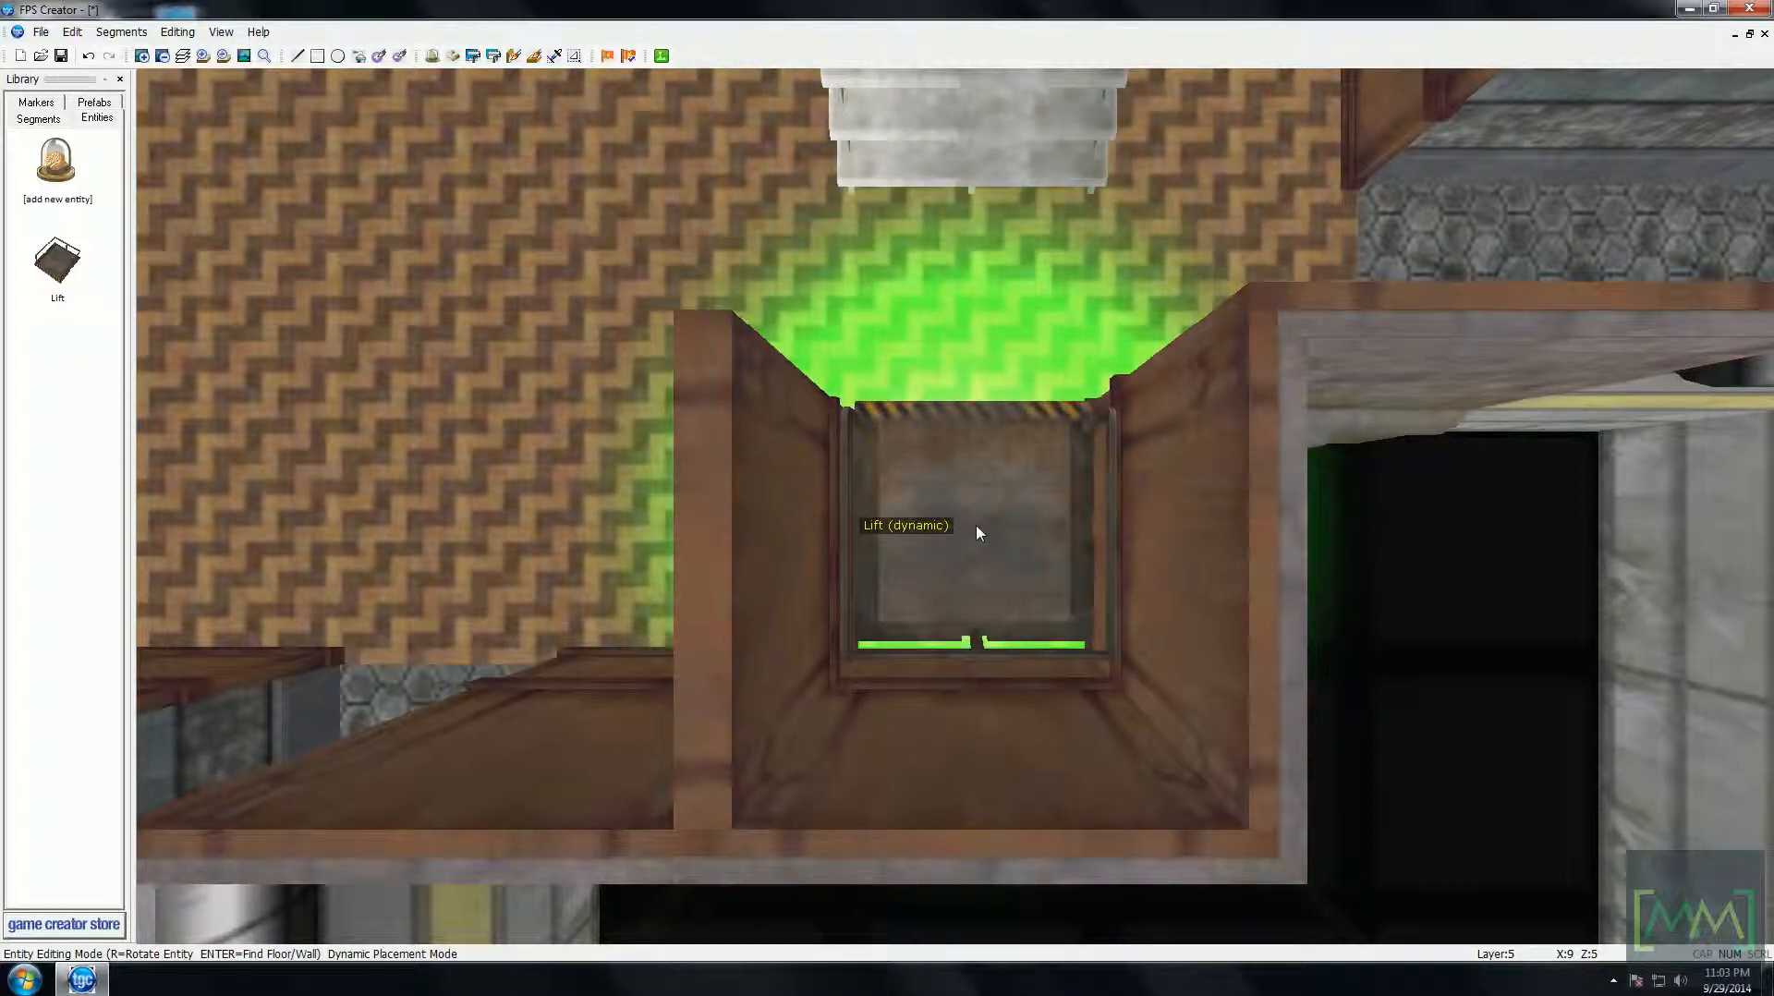
left_click(980, 533)
- Inspect the placed lift and the surrounding study room on layers 5 and 6
scroll(939, 462, "down", 3)
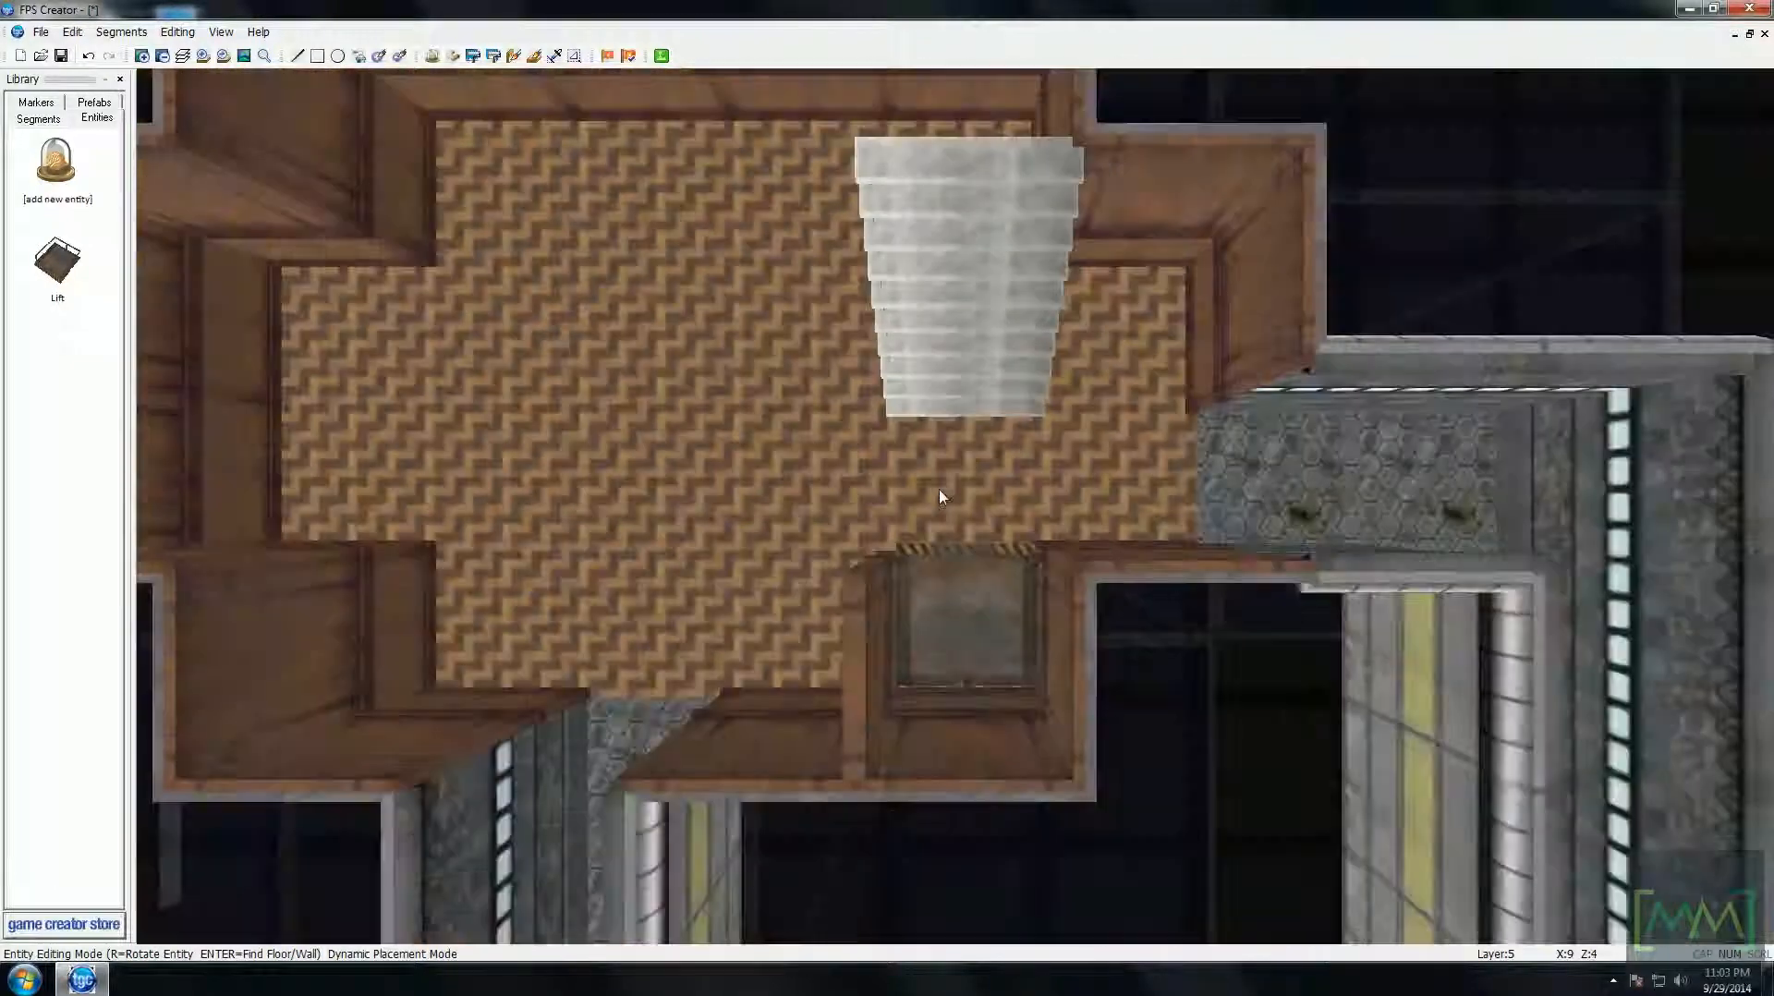
key("Left")
key("Down")
key("Right")
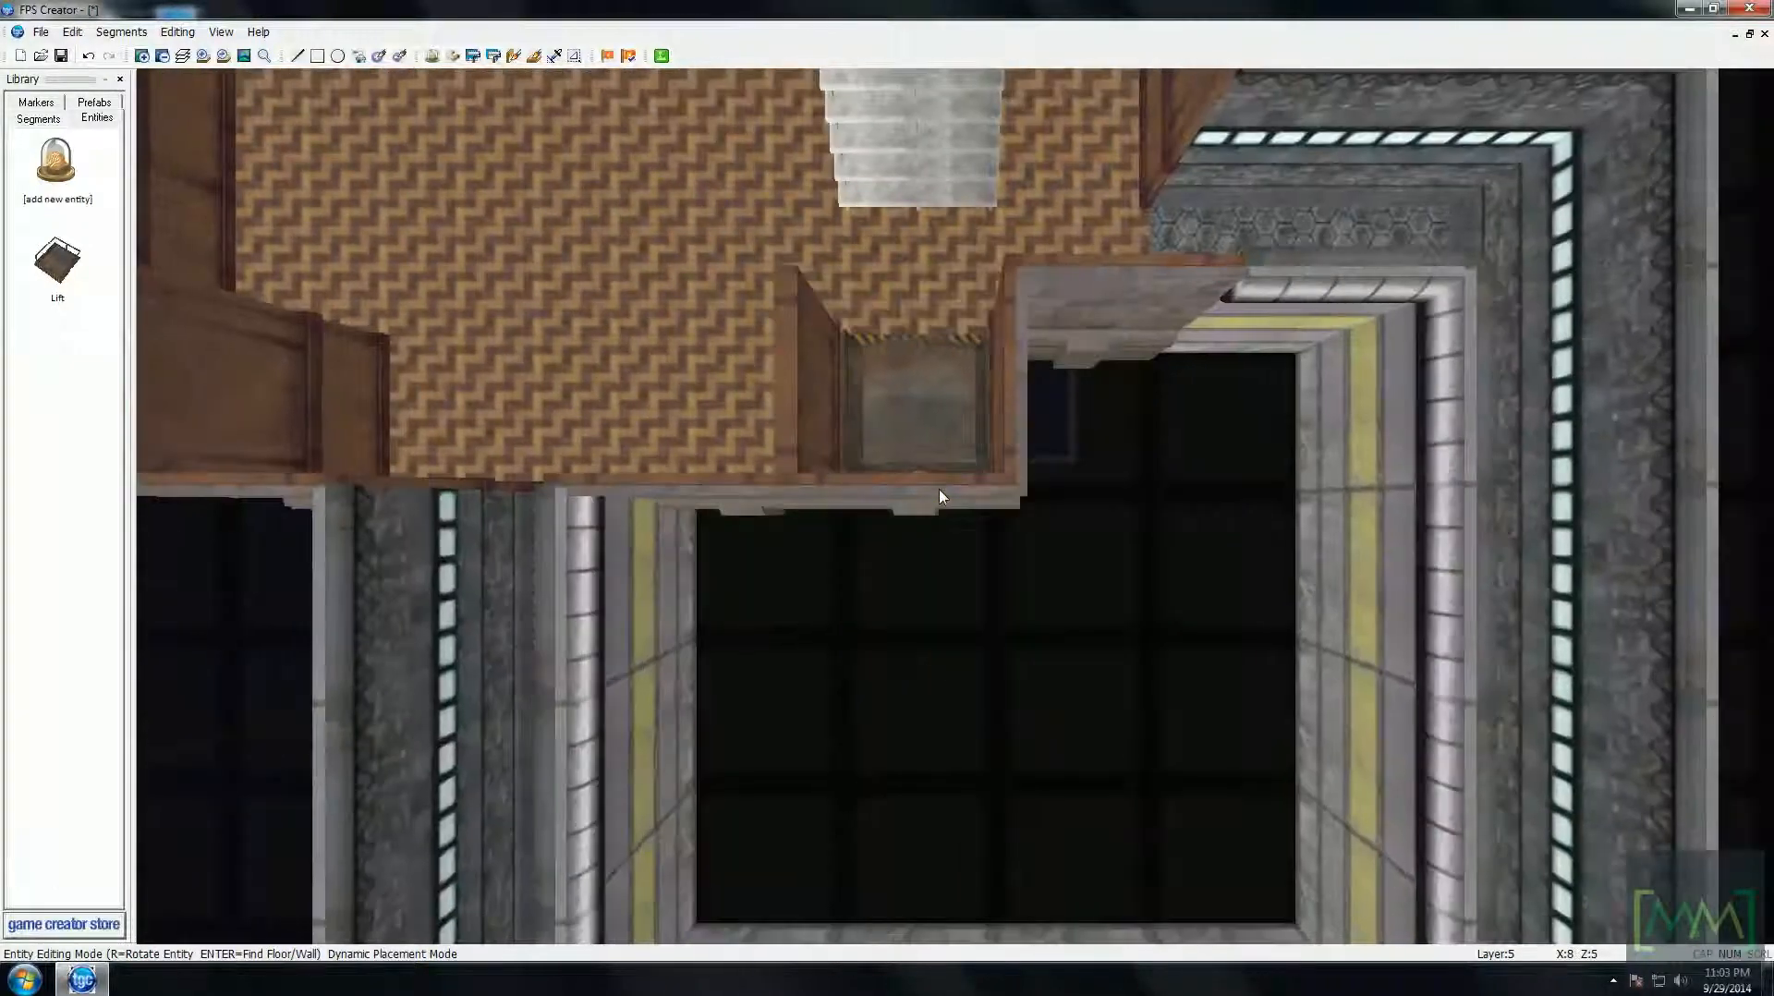
key("Up")
key("plus")
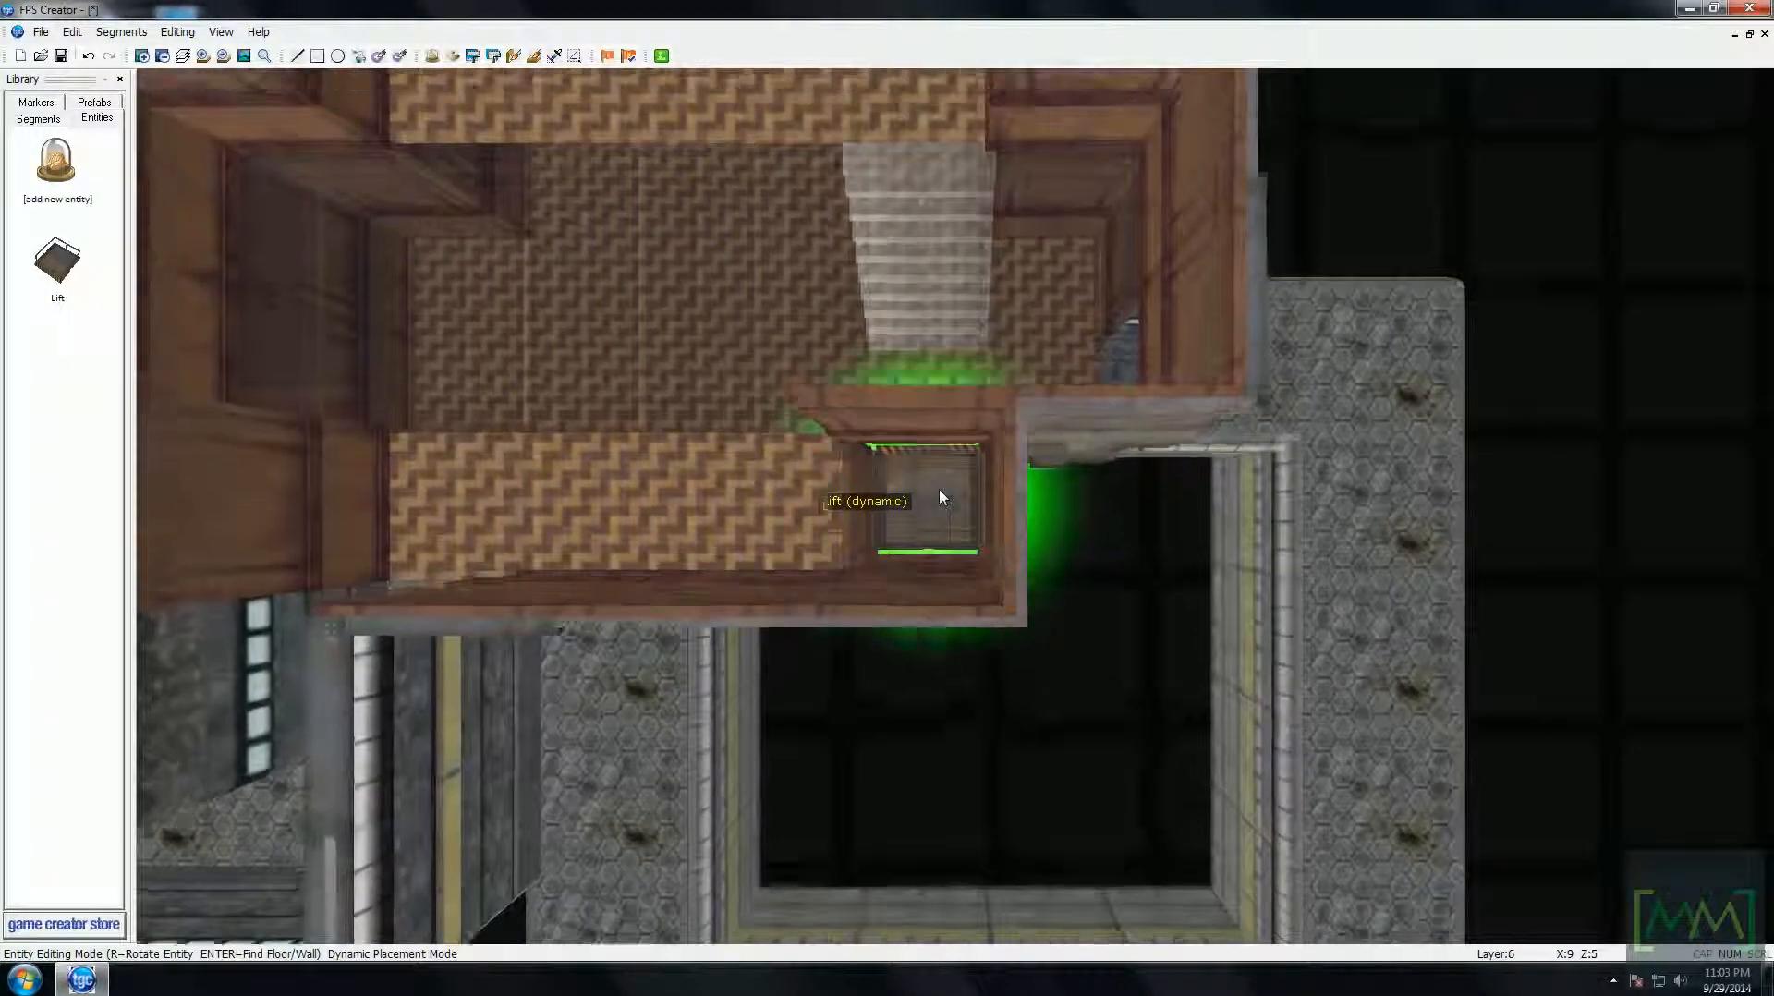
key("Up")
key("Up")
key("Left")
key("Left")
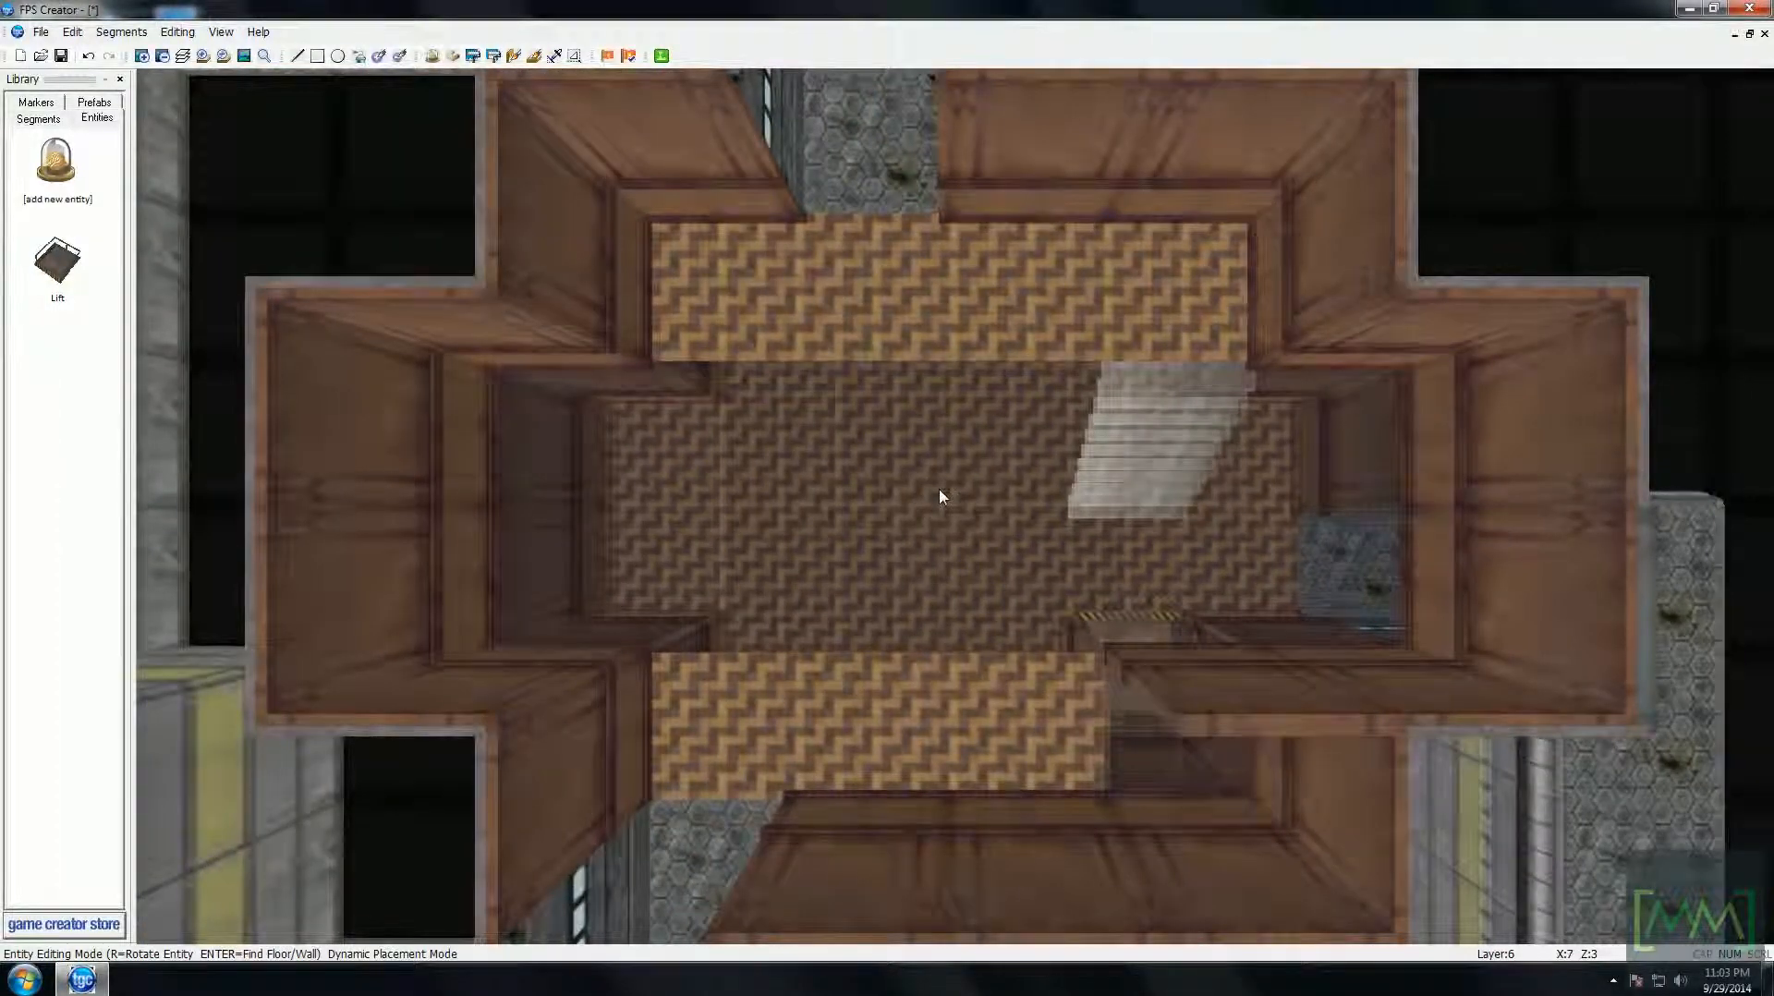
key("minus")
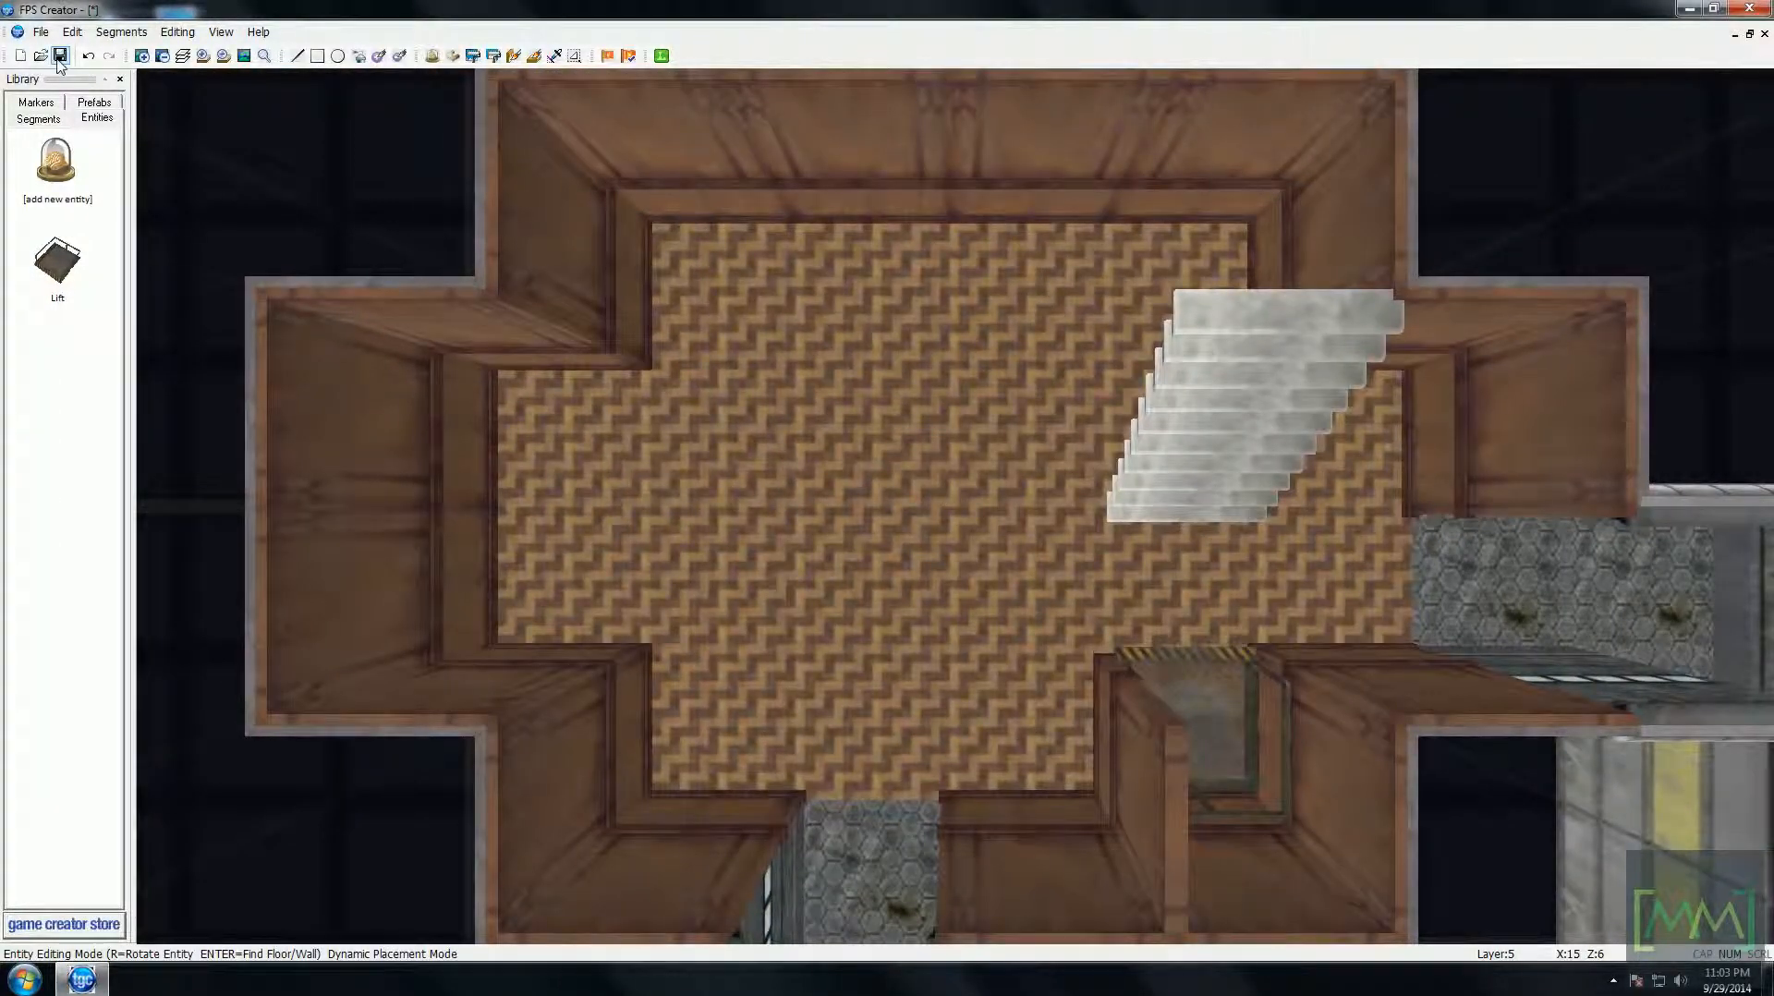
- Save the level as tut1 in the mapbank folder
left_click(59, 56)
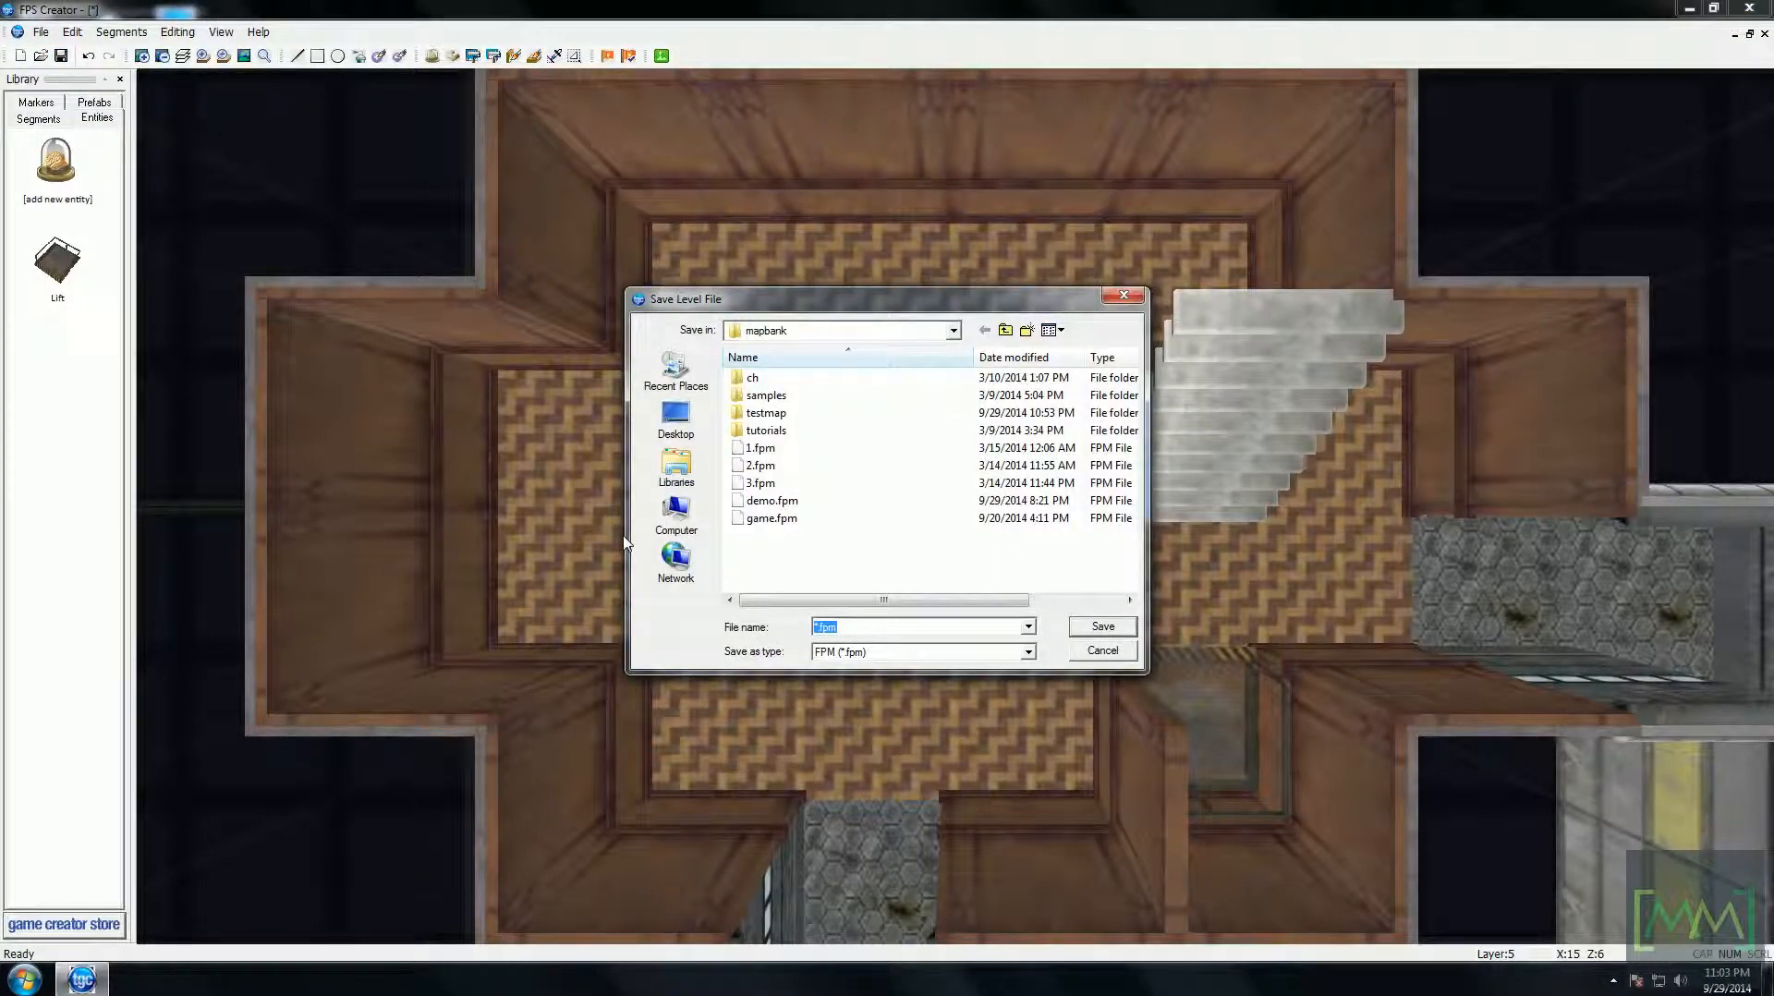
type("tut1")
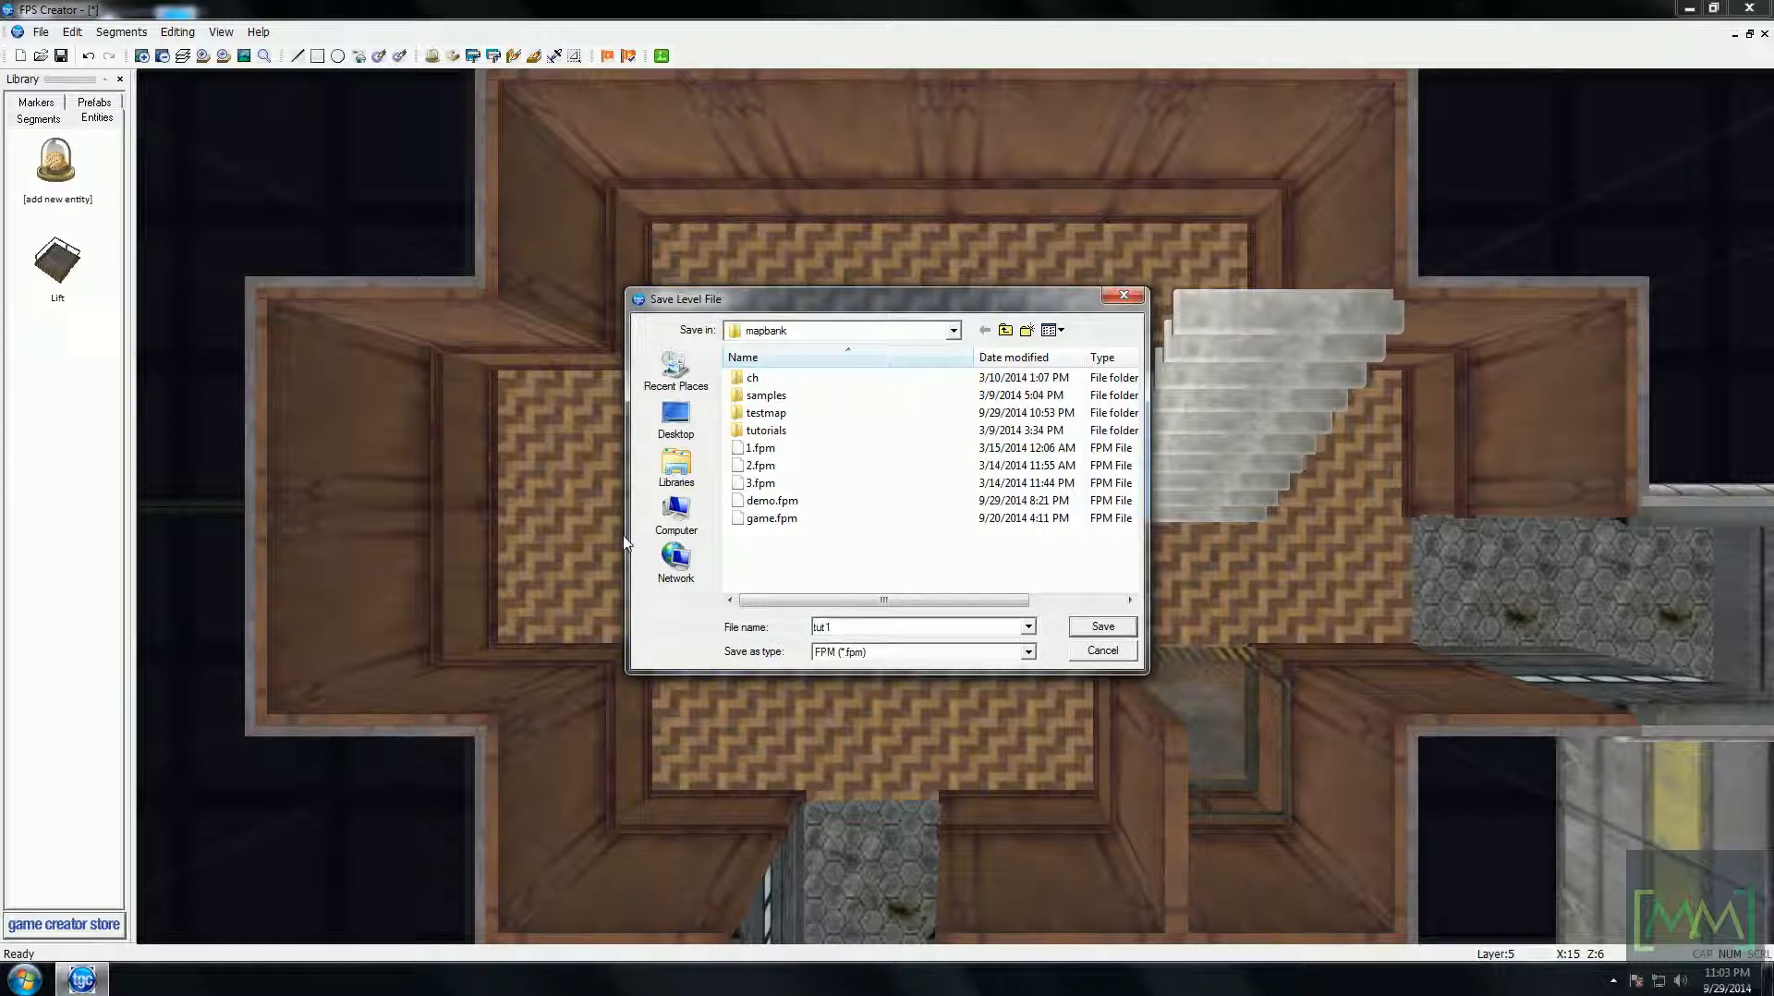
key("Return")
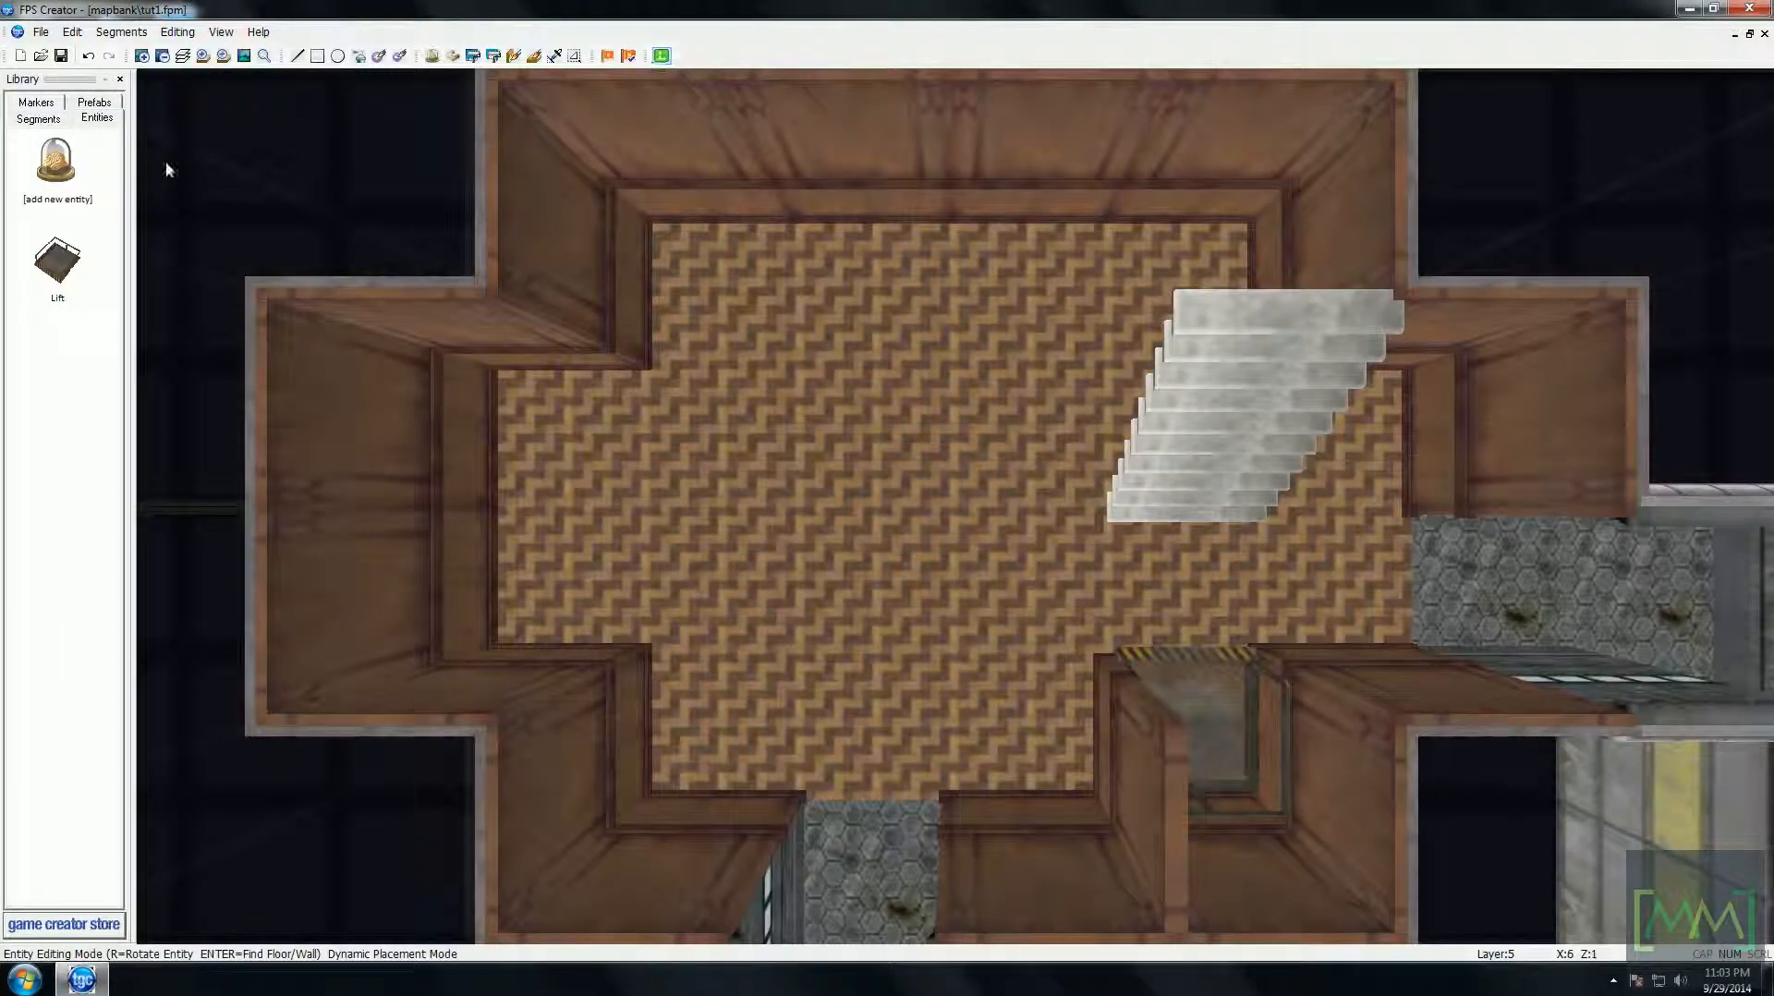
- Place a Player Start marker in the study room's northwest corner on layer 5, rotated to point diagonally into the room
left_click(44, 104)
left_click(65, 175)
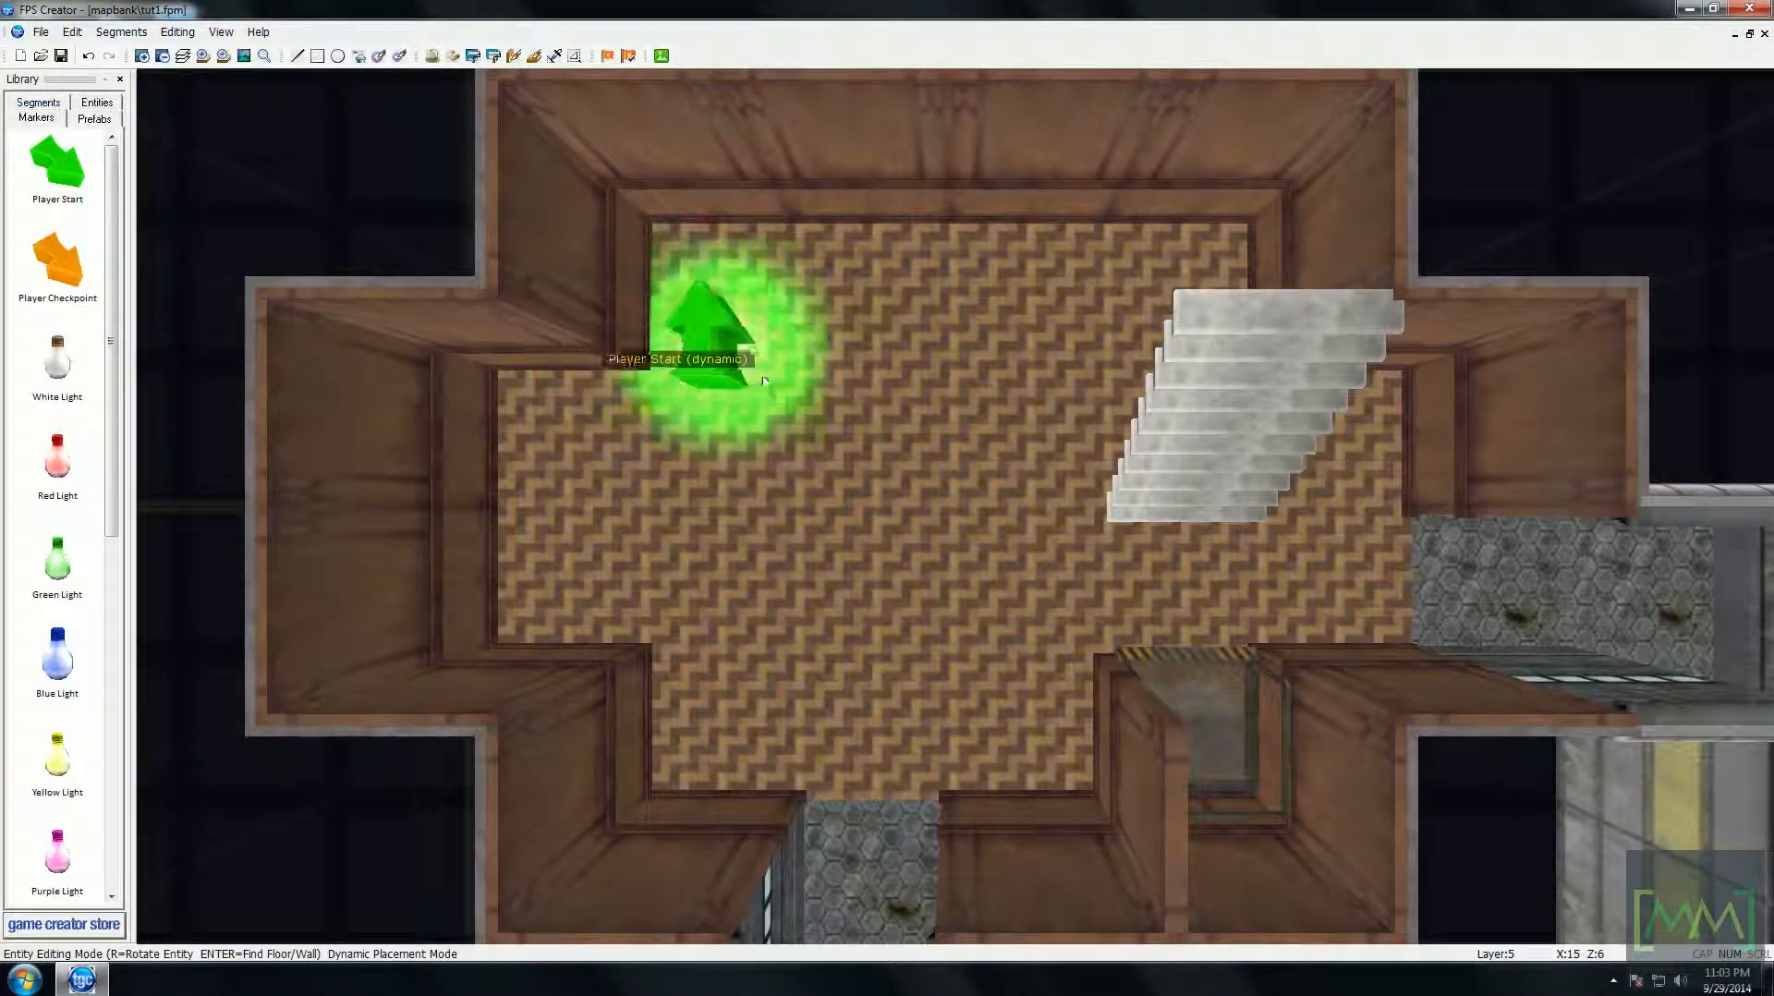
key("r")
key("r")
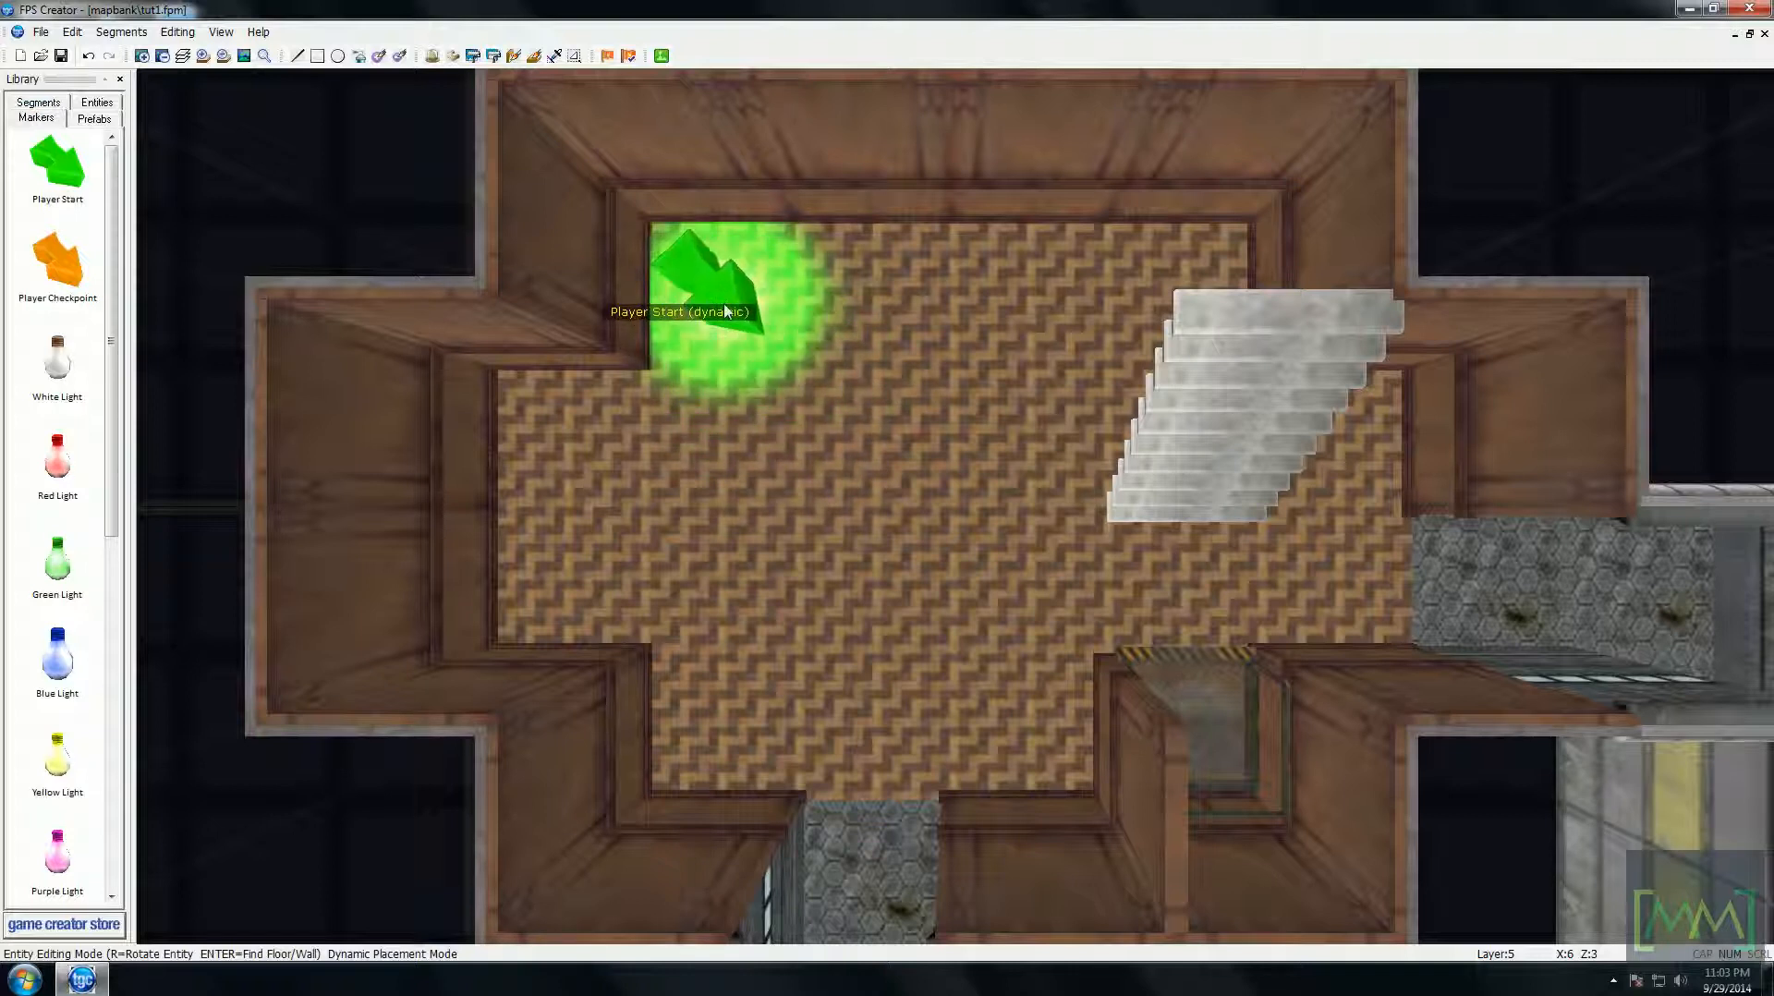
left_click(725, 312)
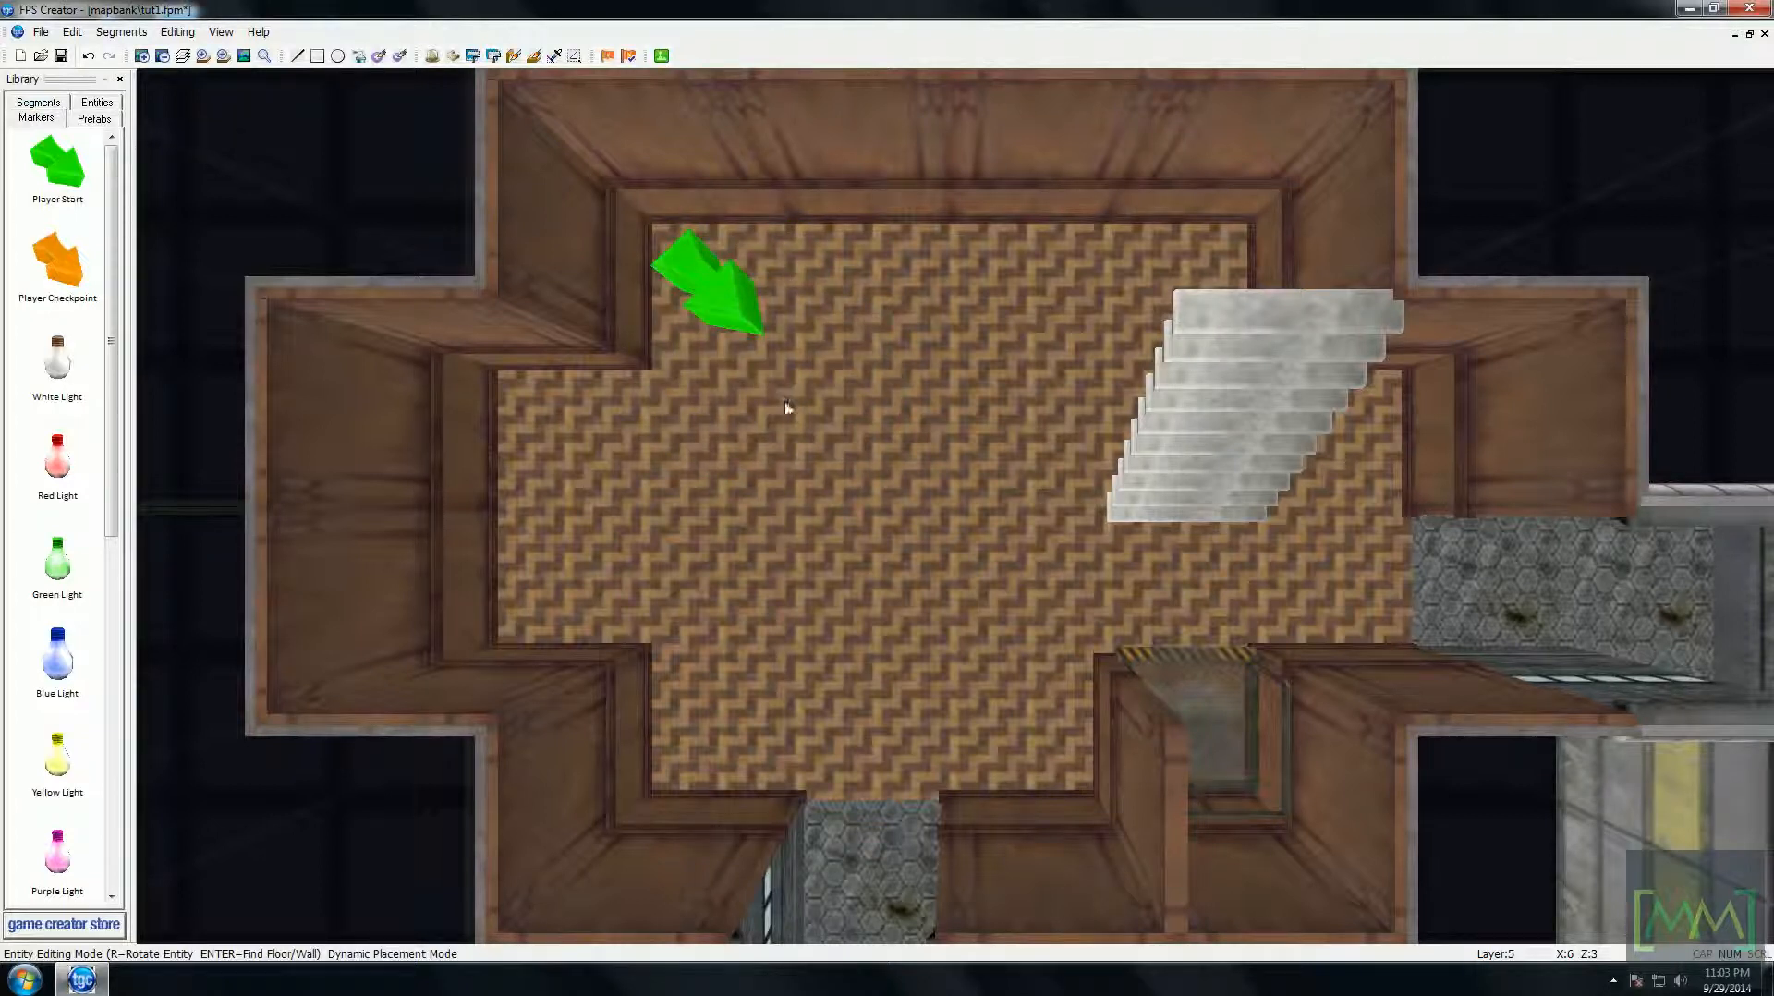
- Build and launch a test game, then walk through the study room to try the lift and the staircase
left_click(668, 60)
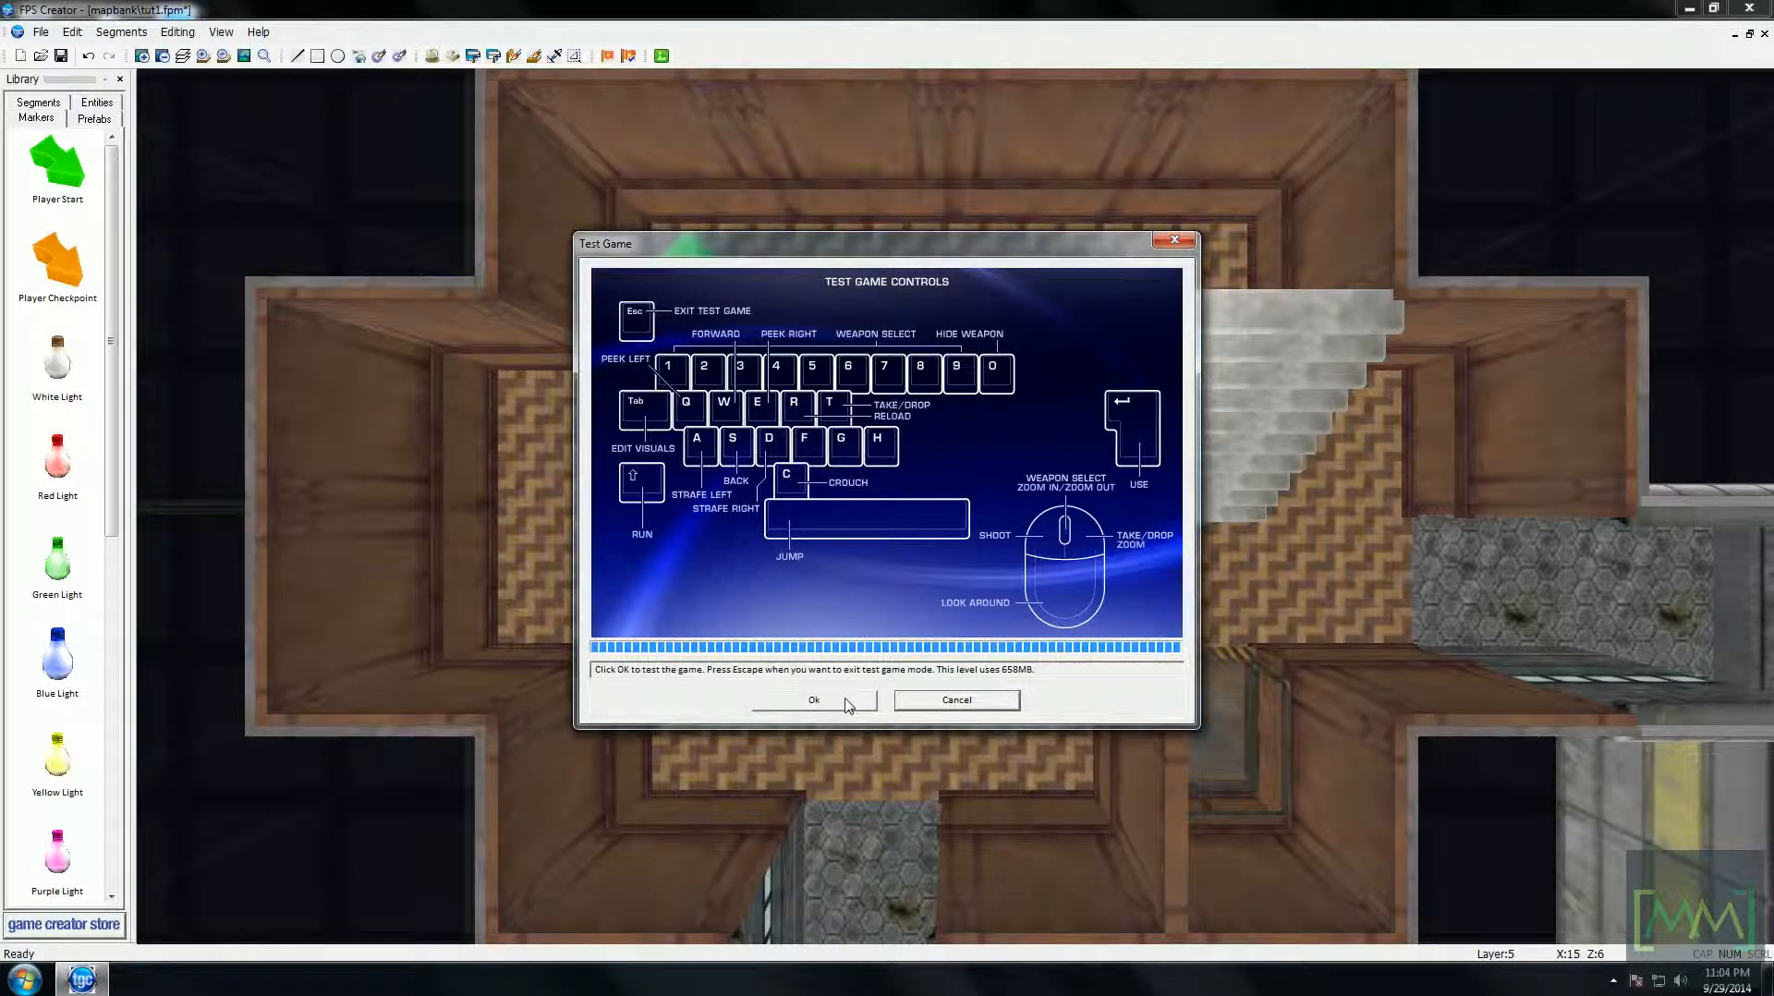
left_click(848, 704)
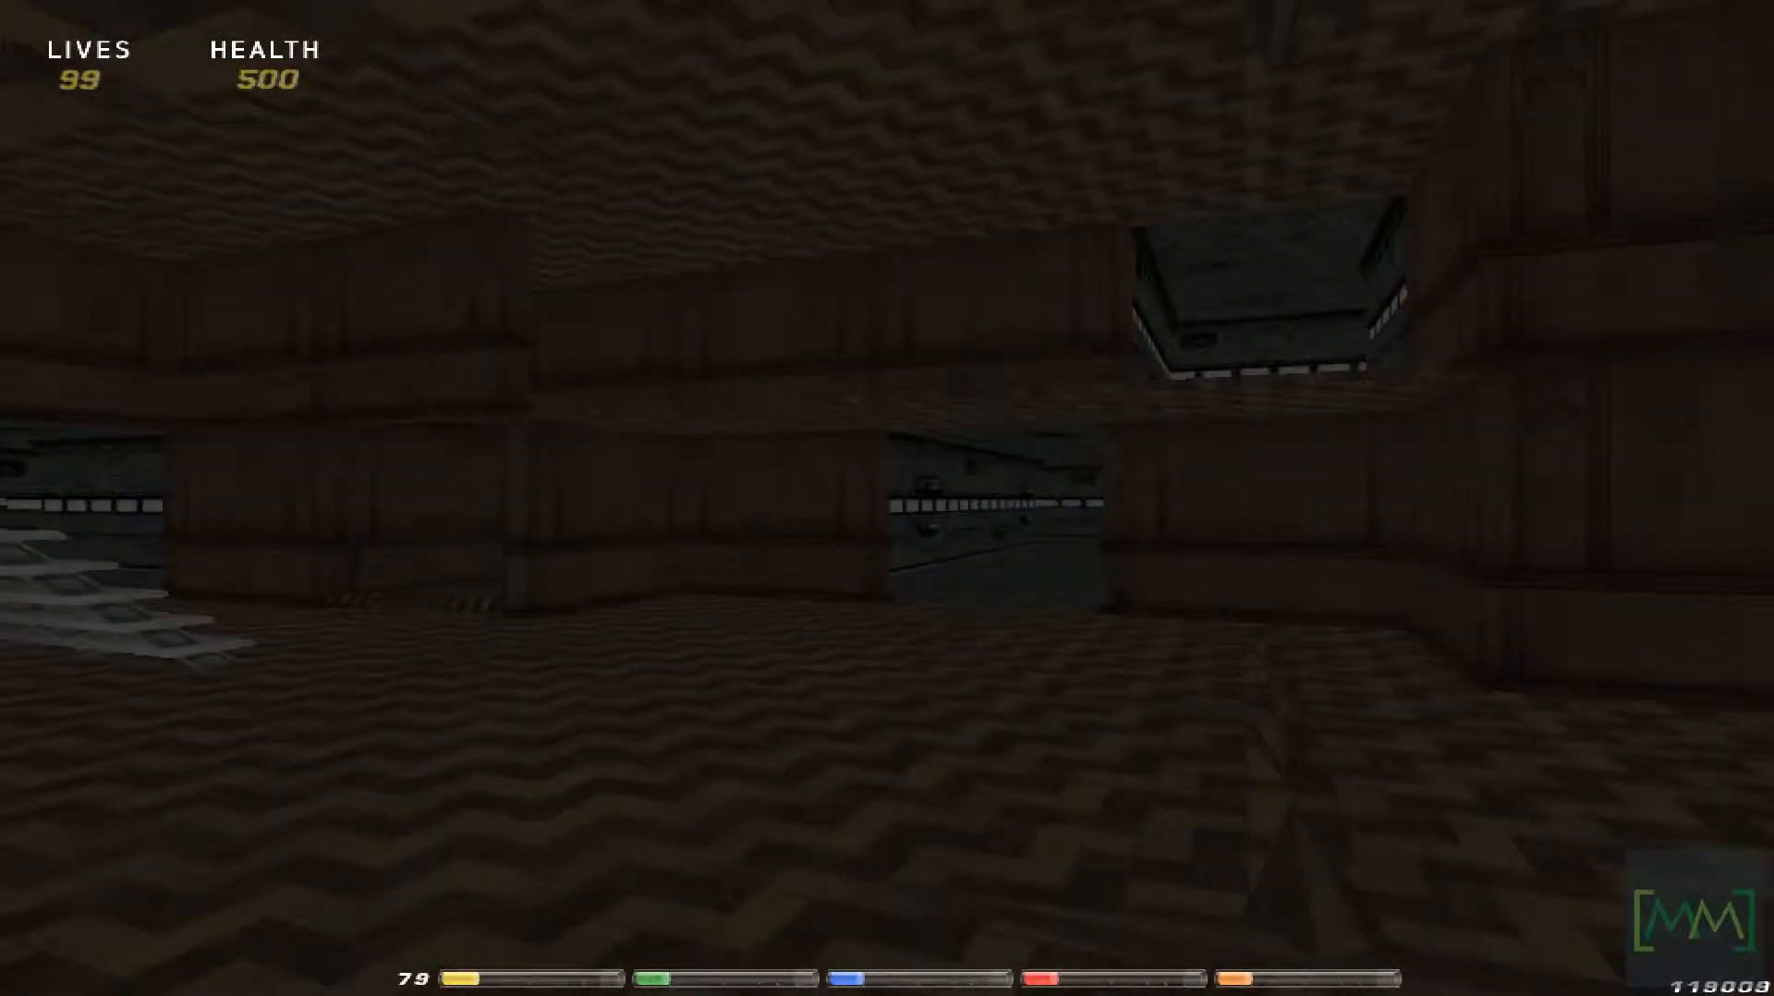
key("w")
key("w")
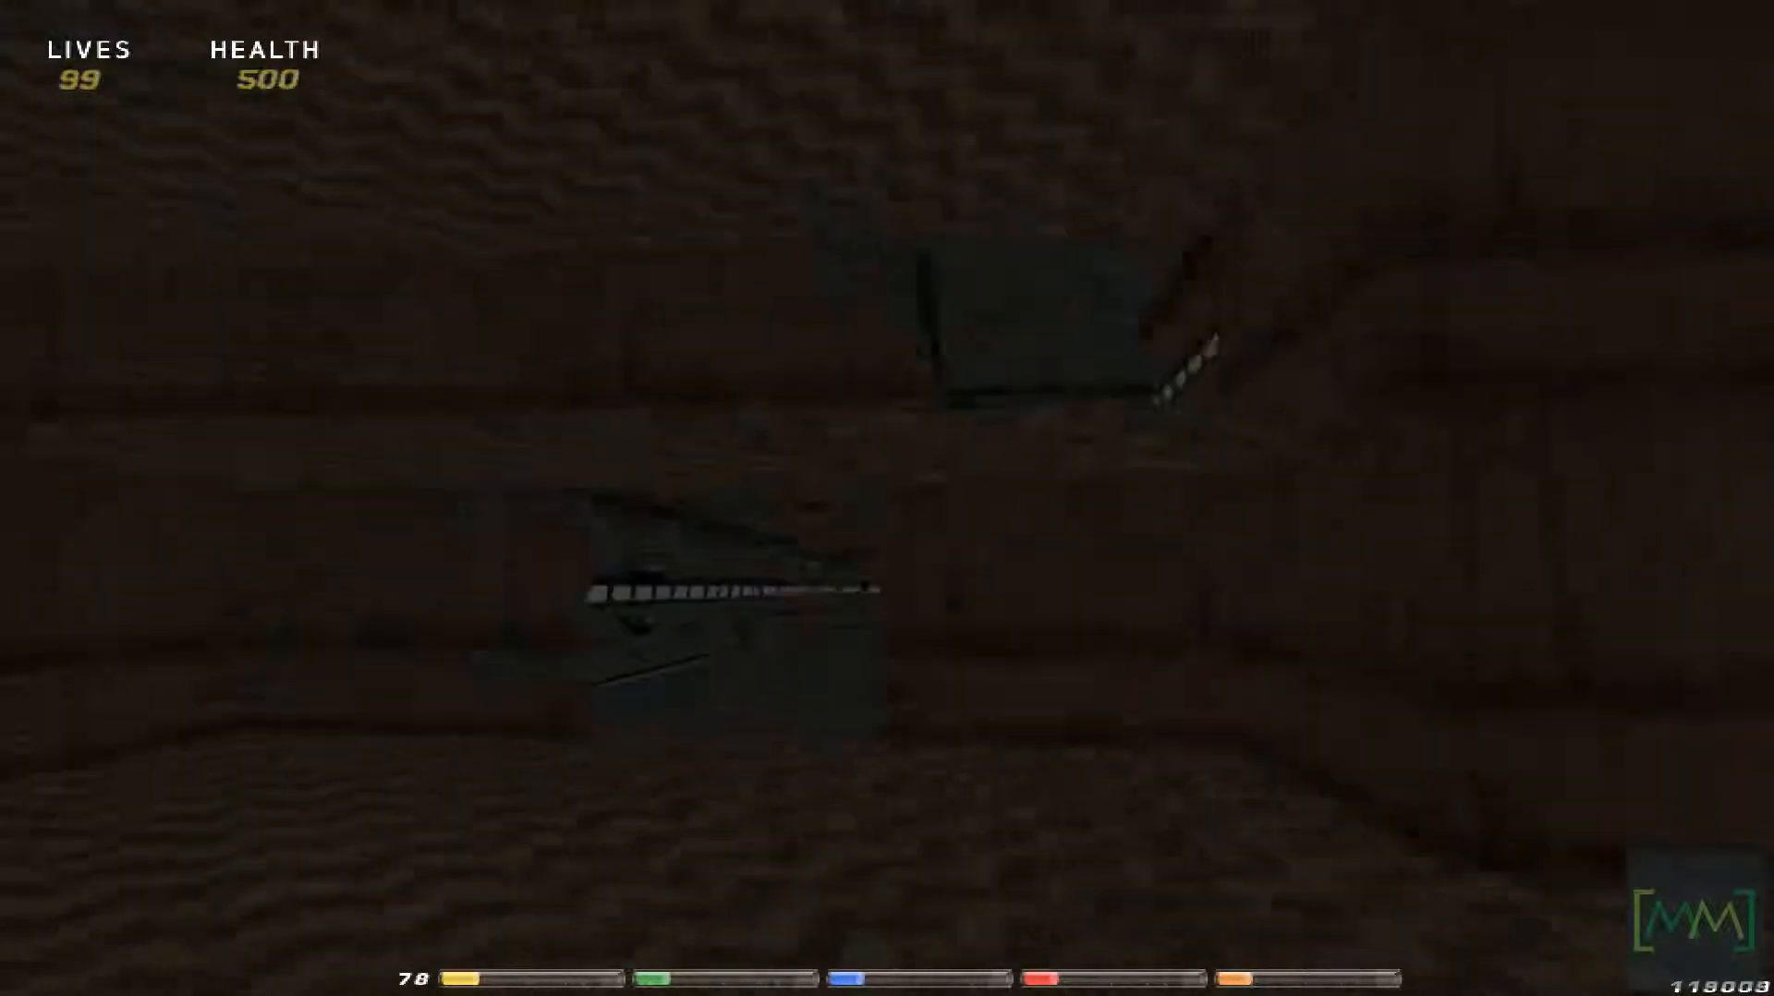
key("d")
key("a")
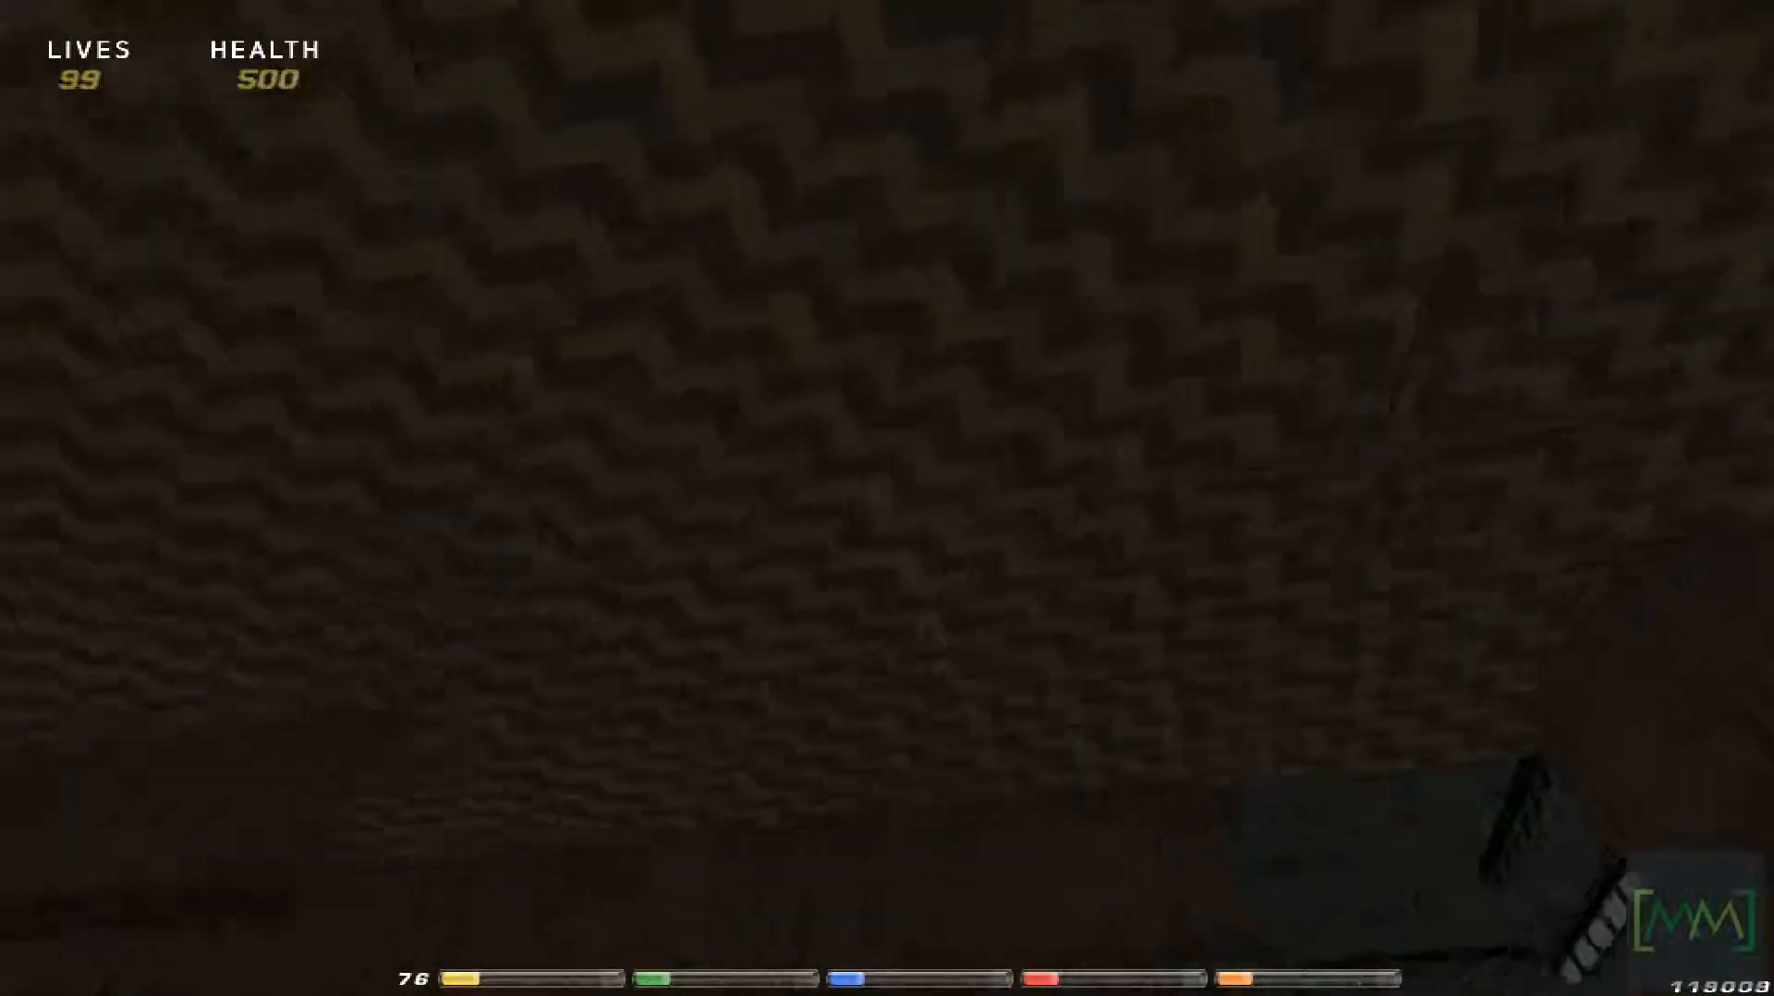
key("w")
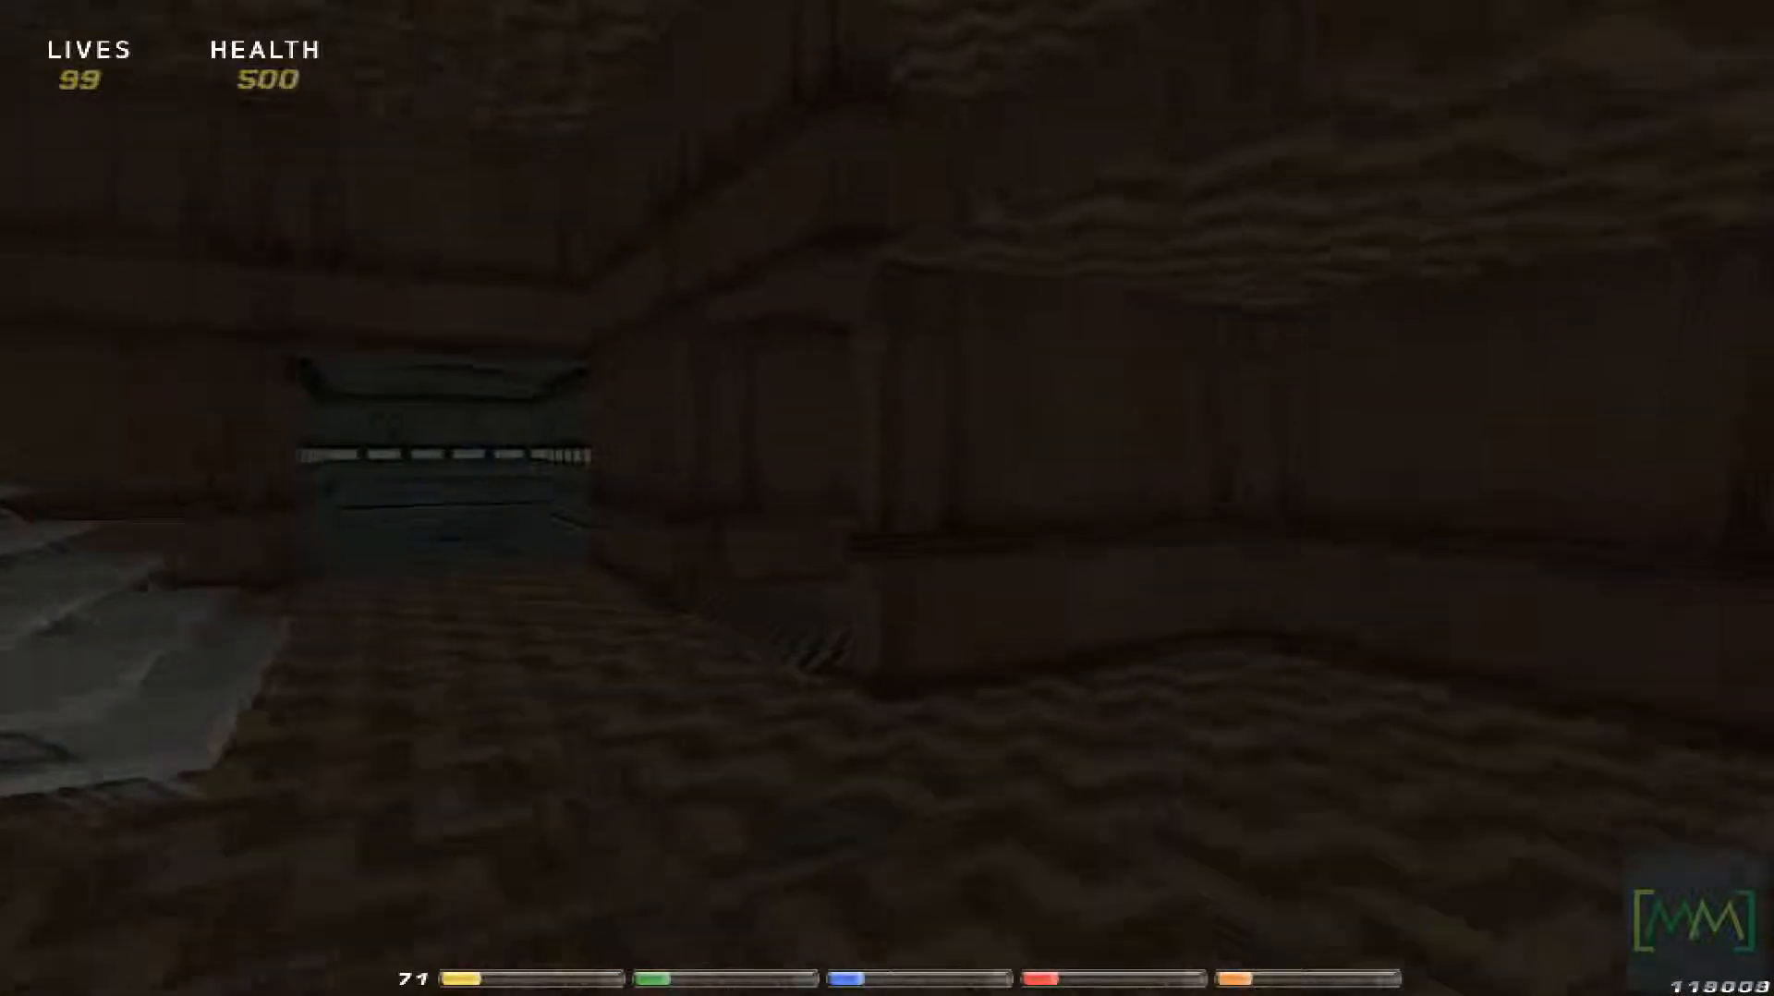
key("w")
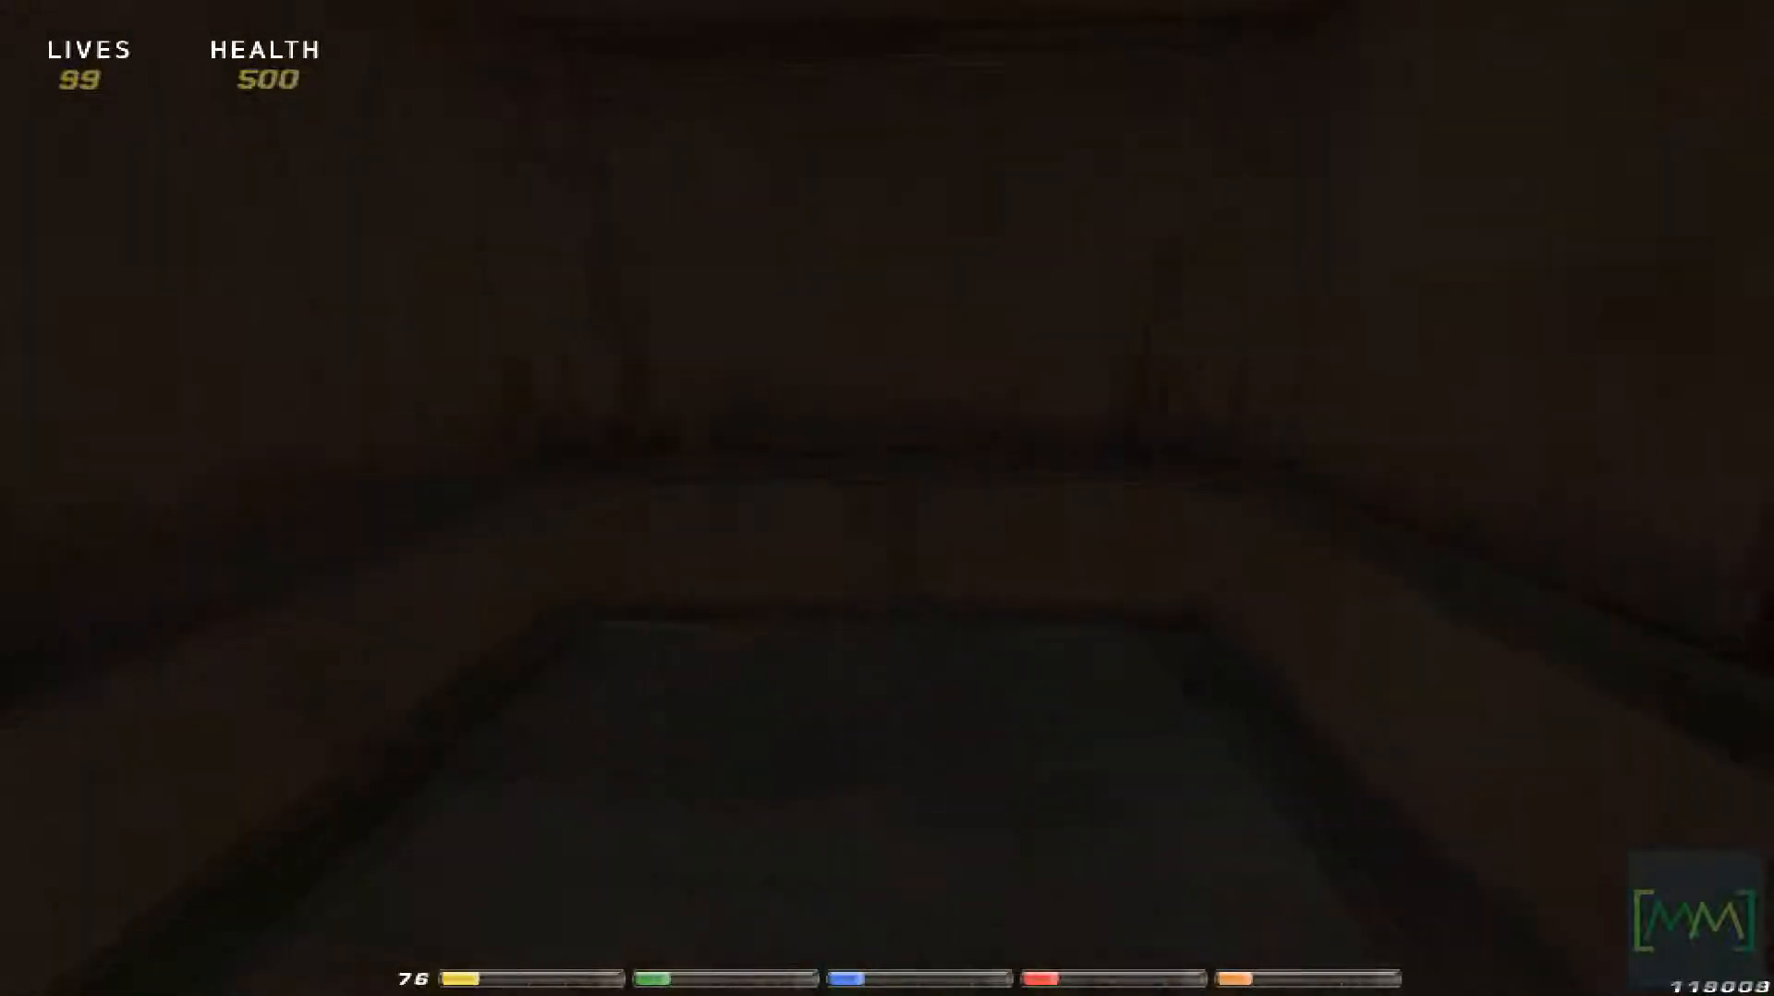
key("w")
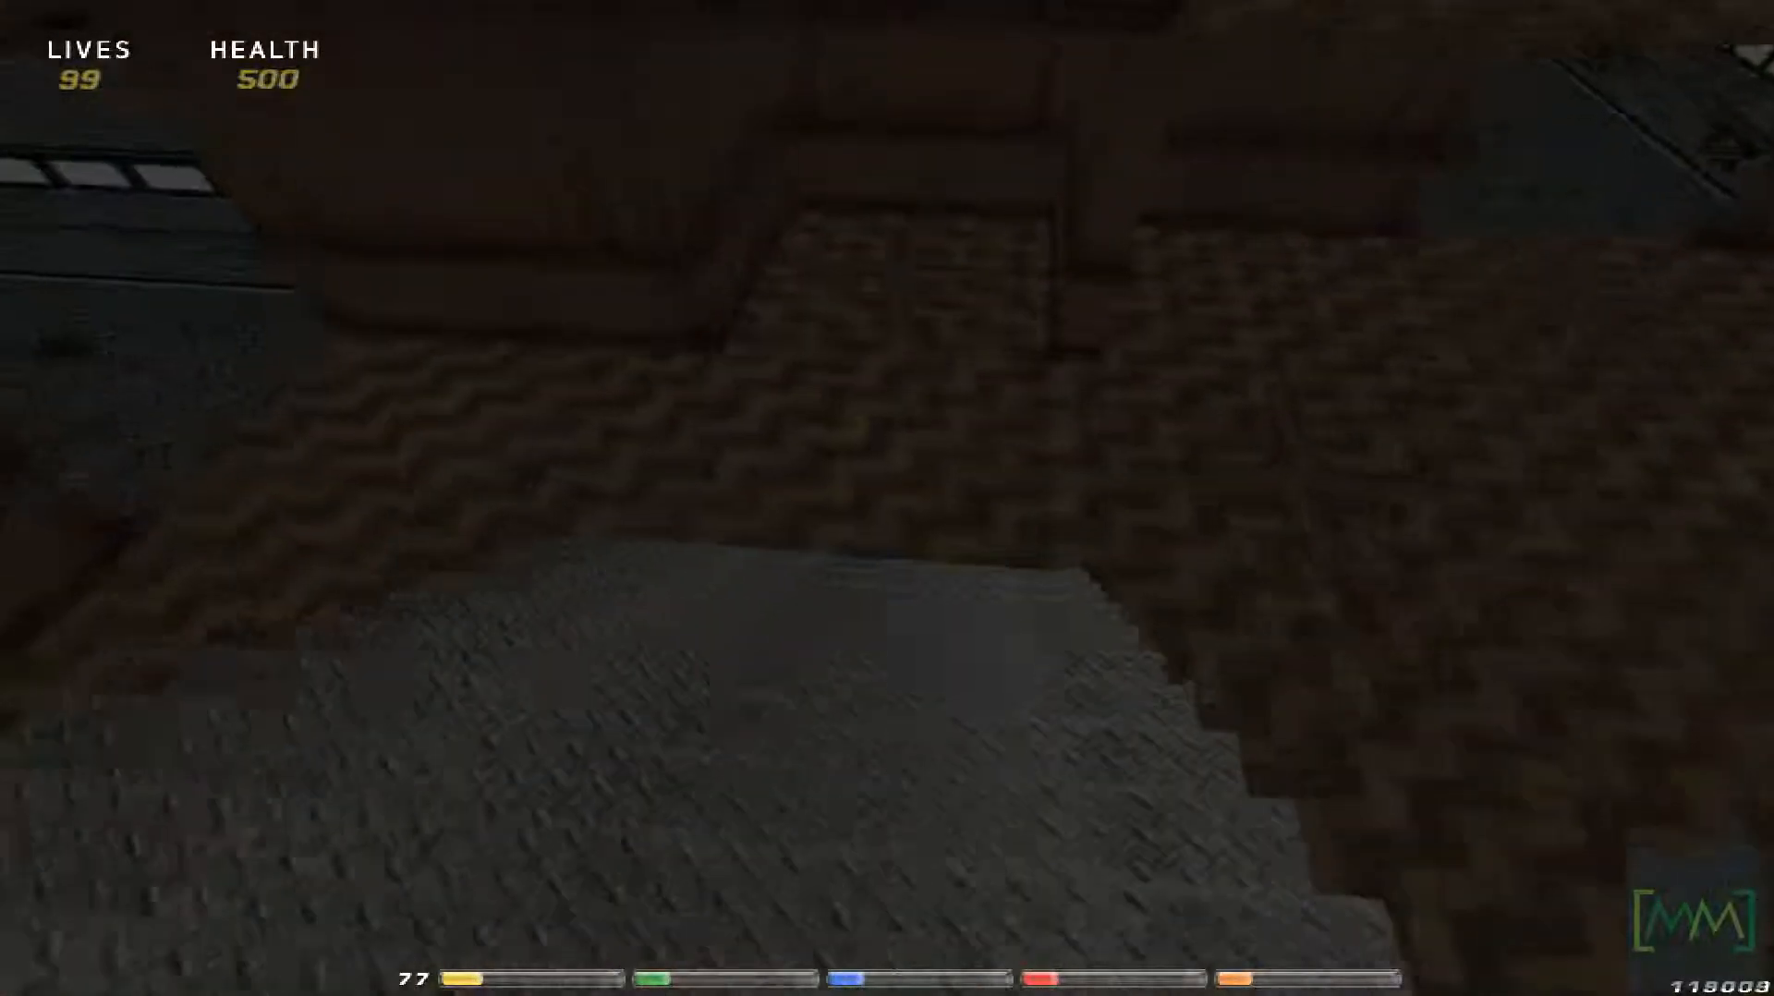
- Walk the connecting corridors back to the study room in the test game, then exit to the editor
key("w")
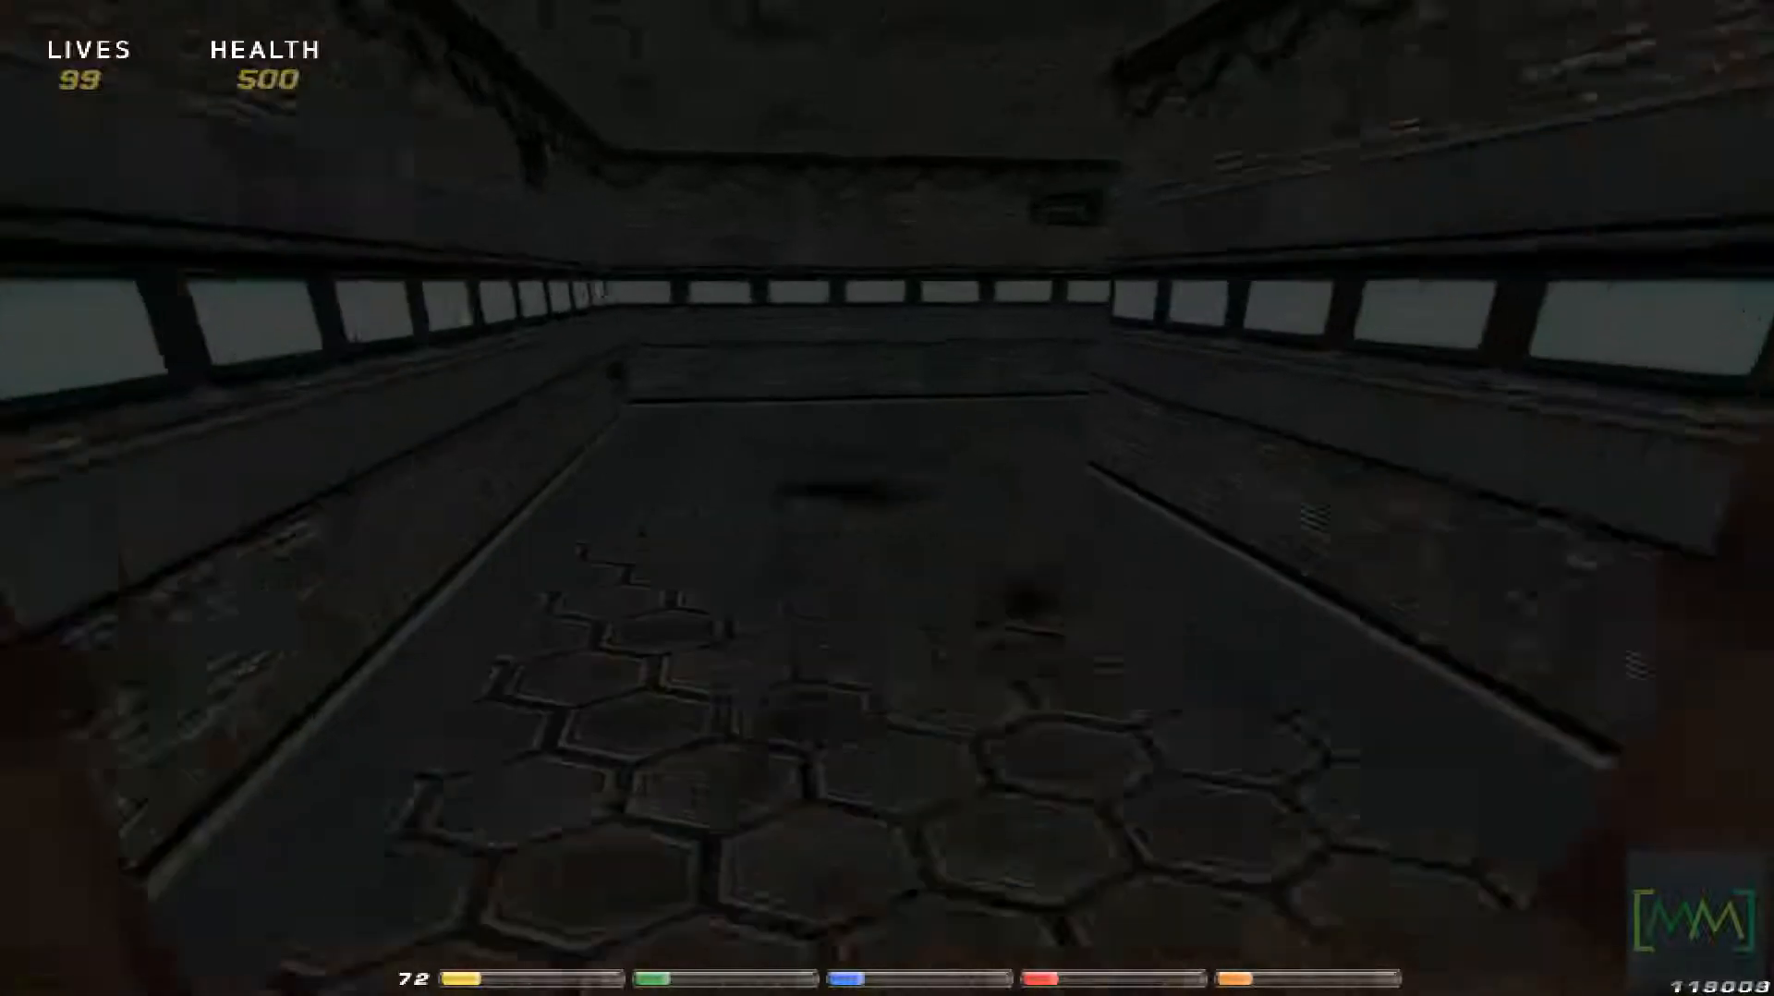
key("w")
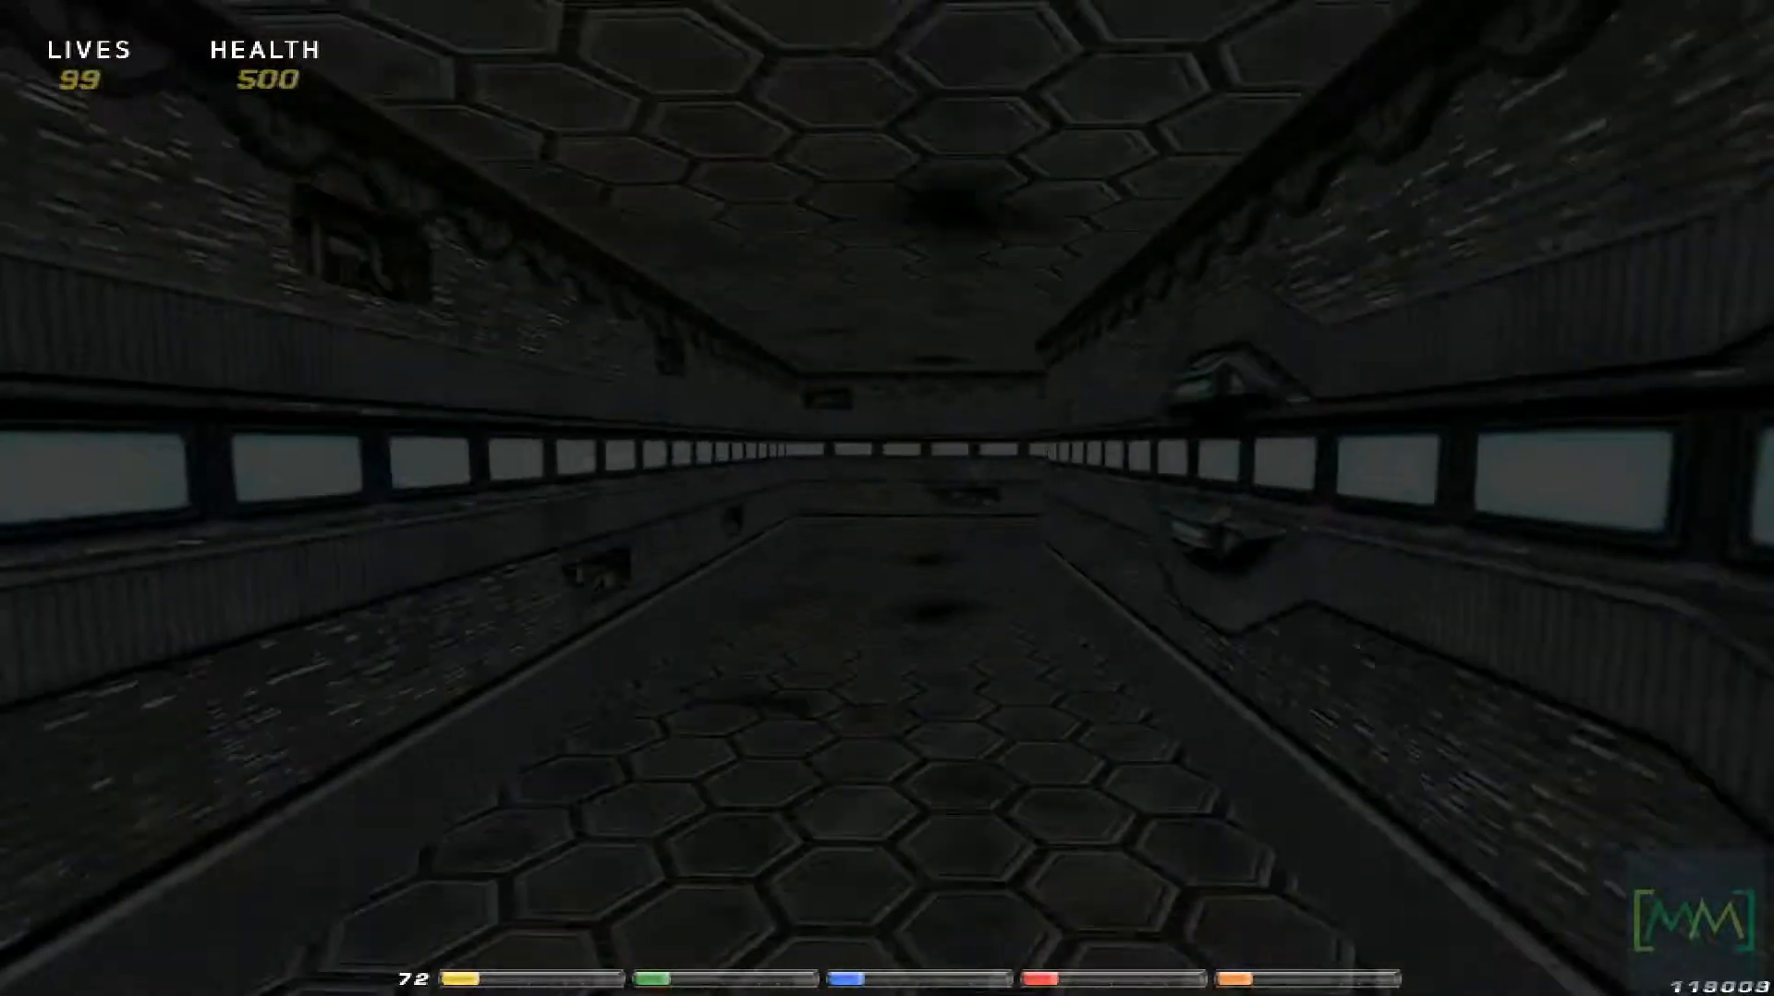
key("w")
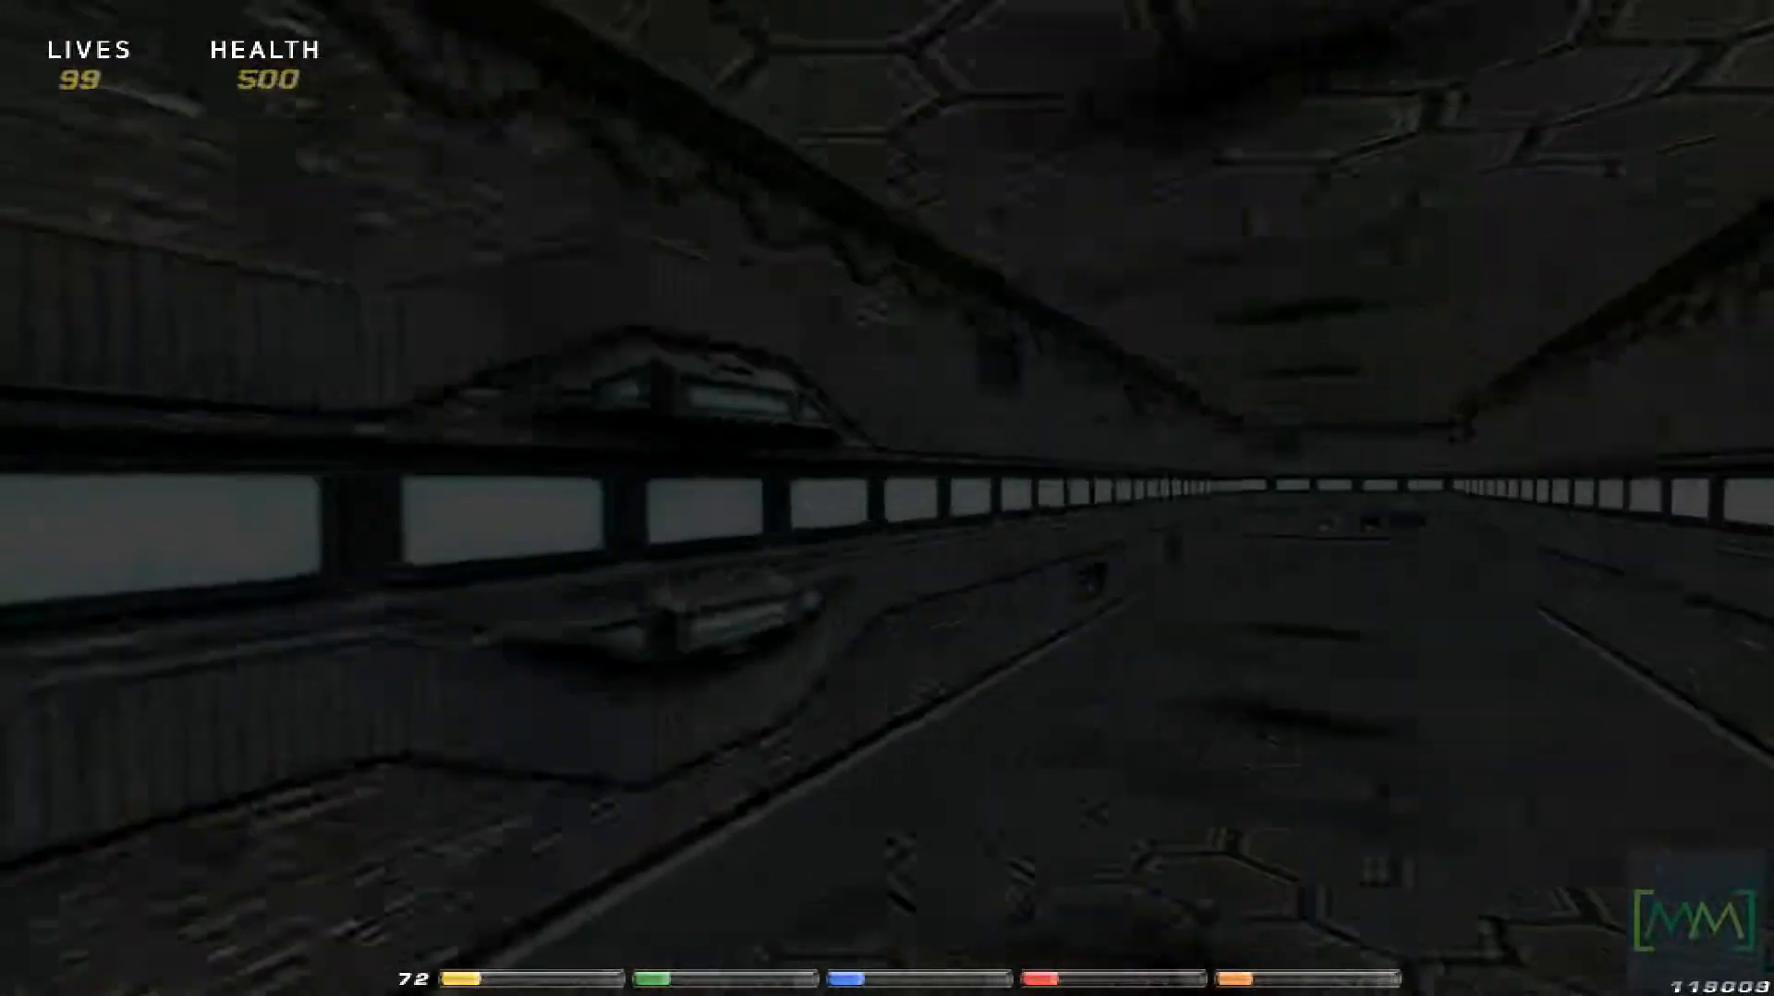
key("w")
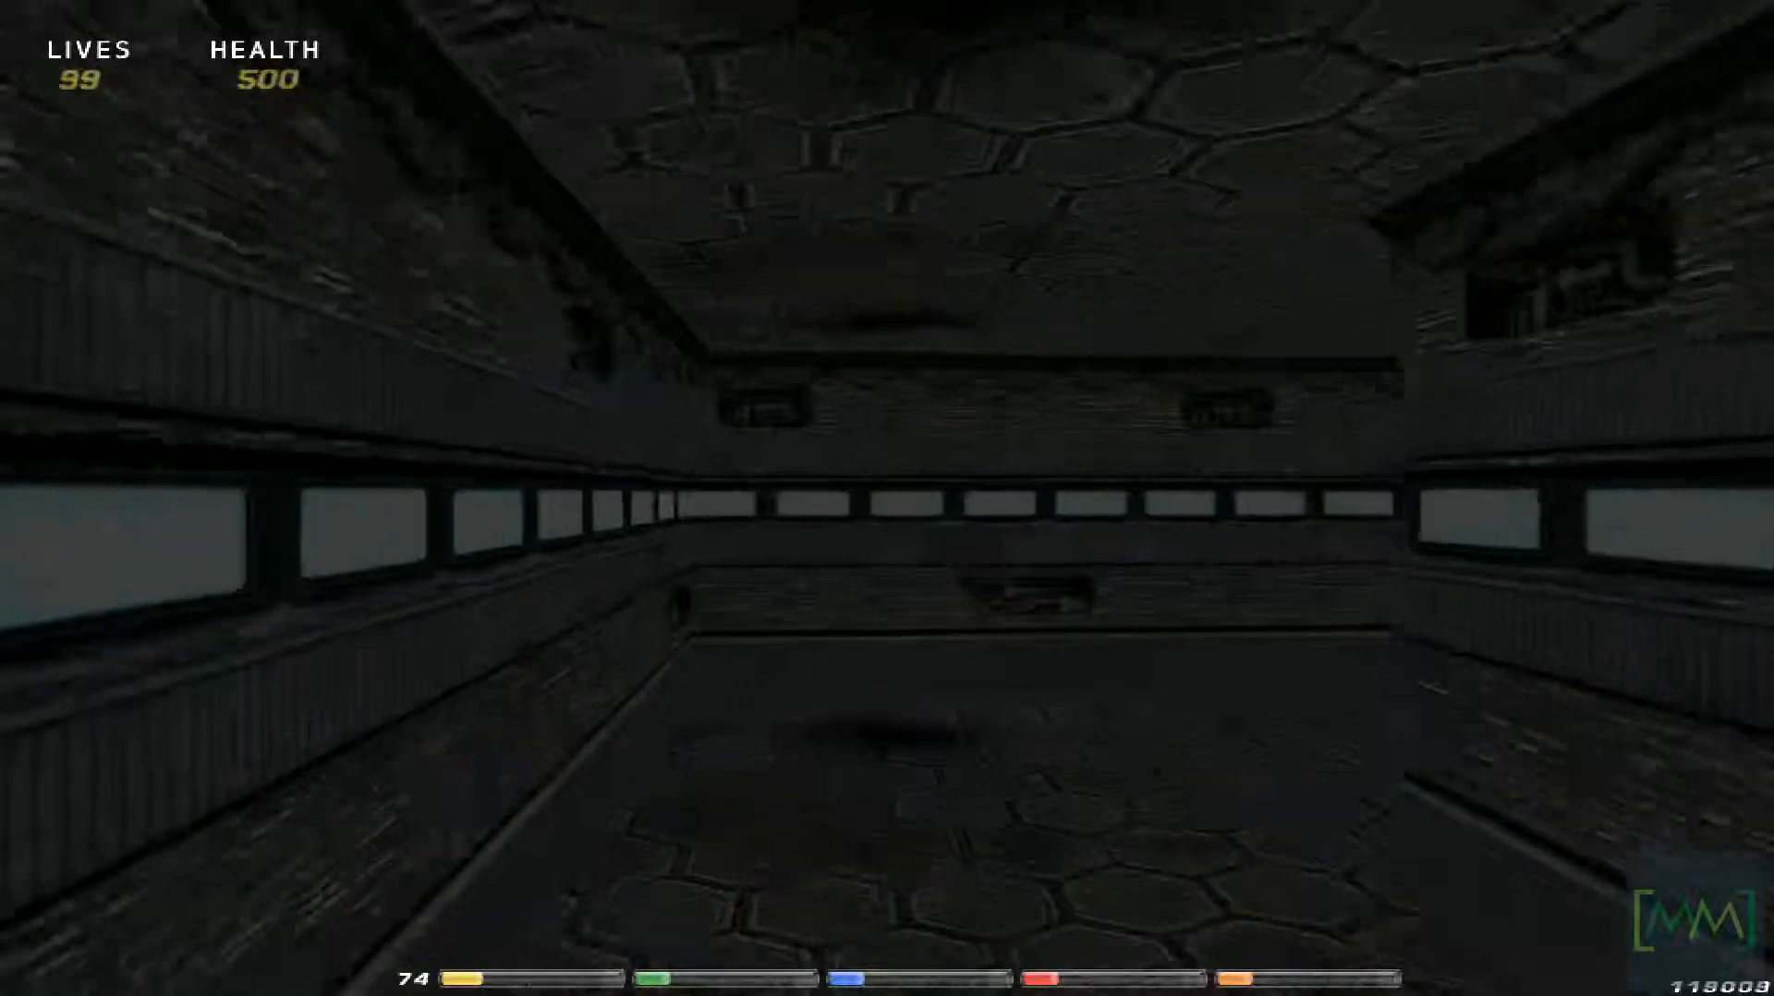
key("w")
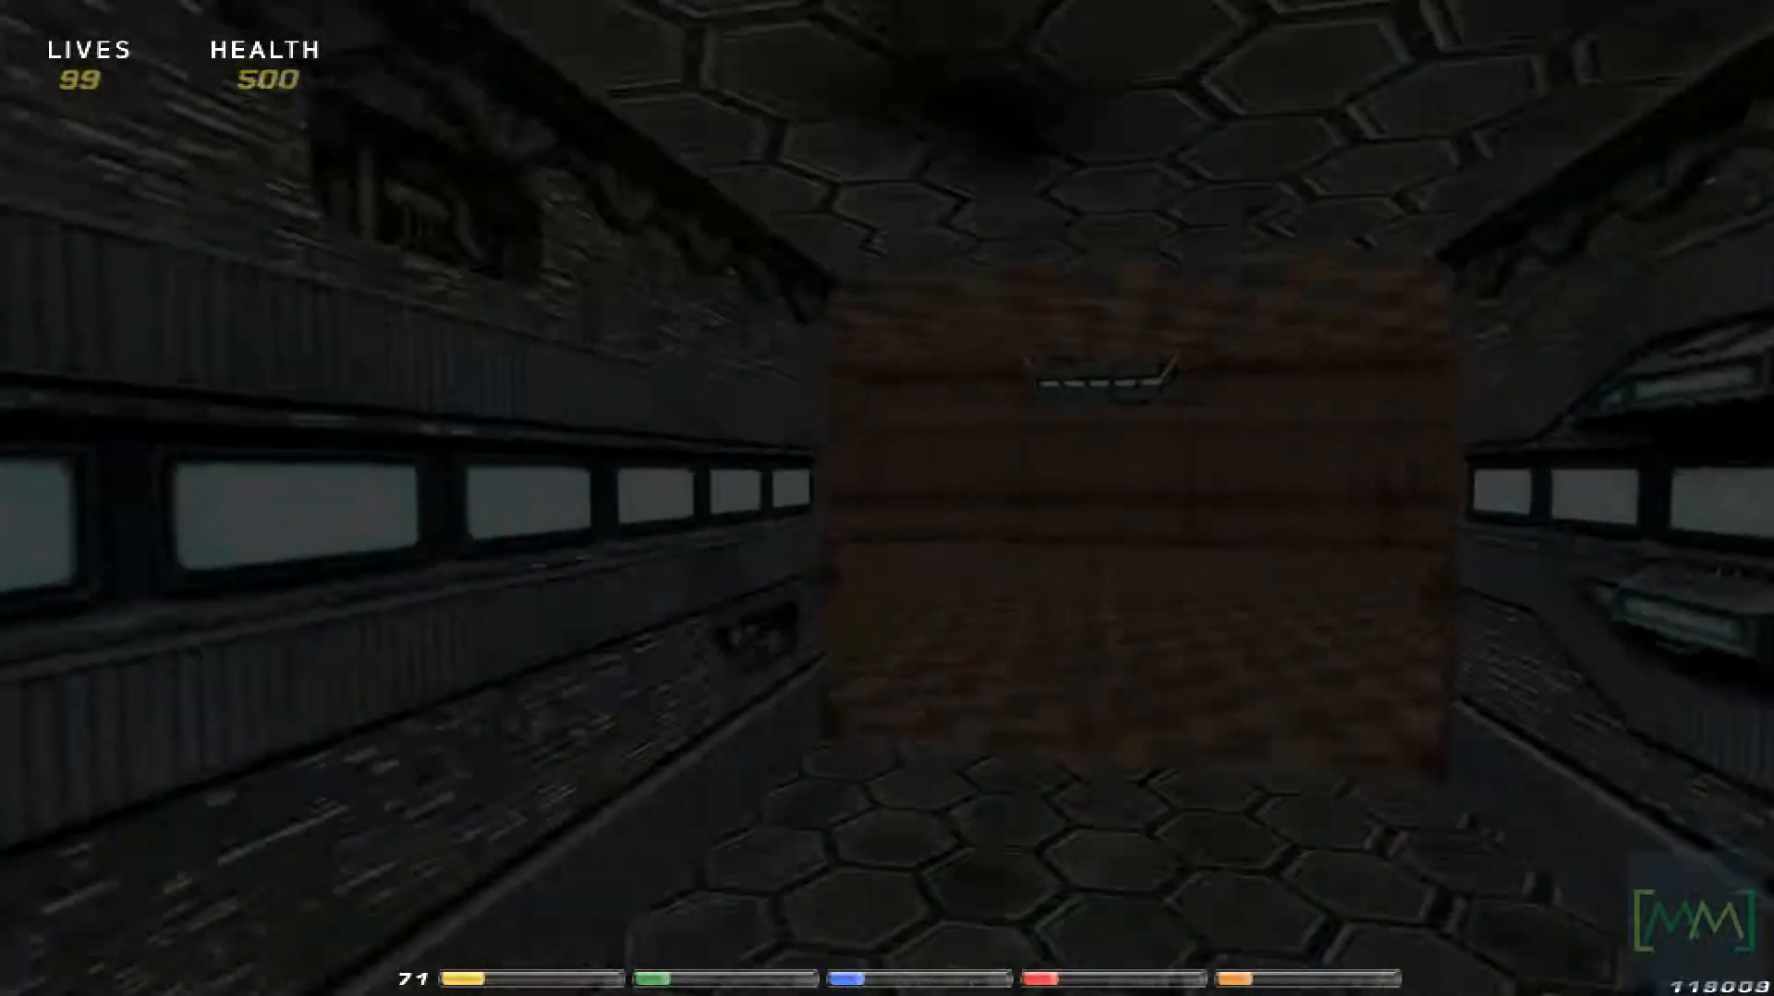
key("w")
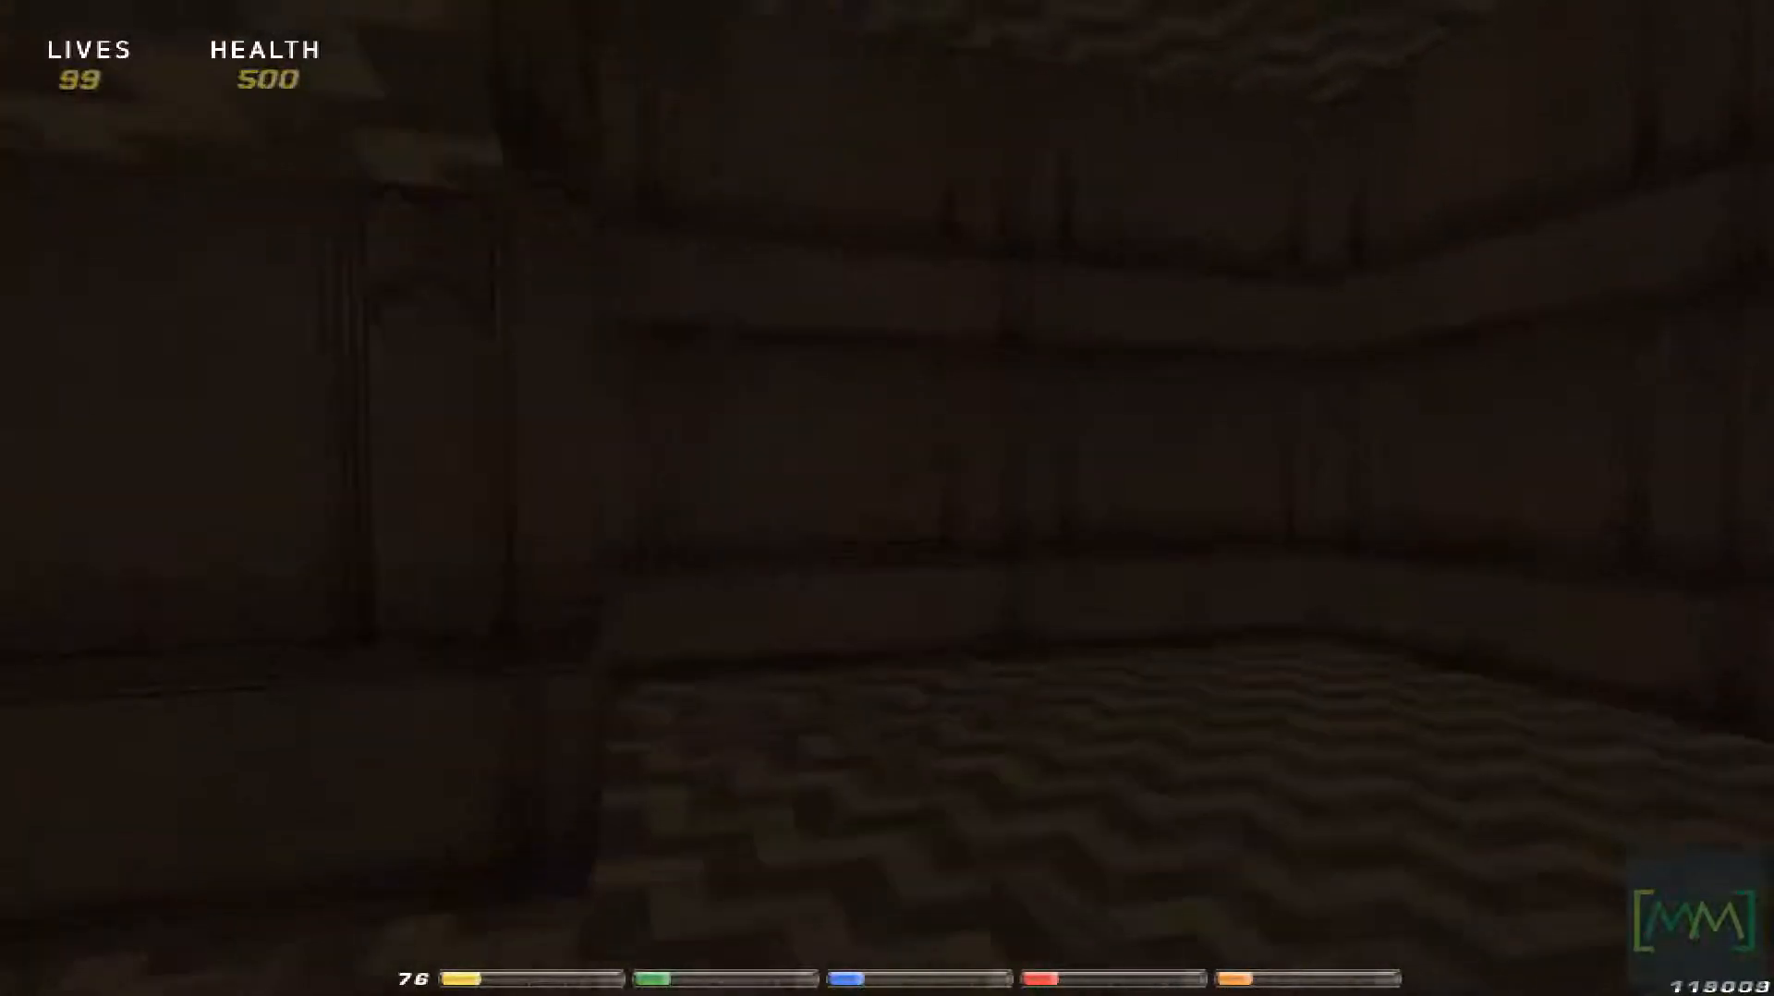
key("w")
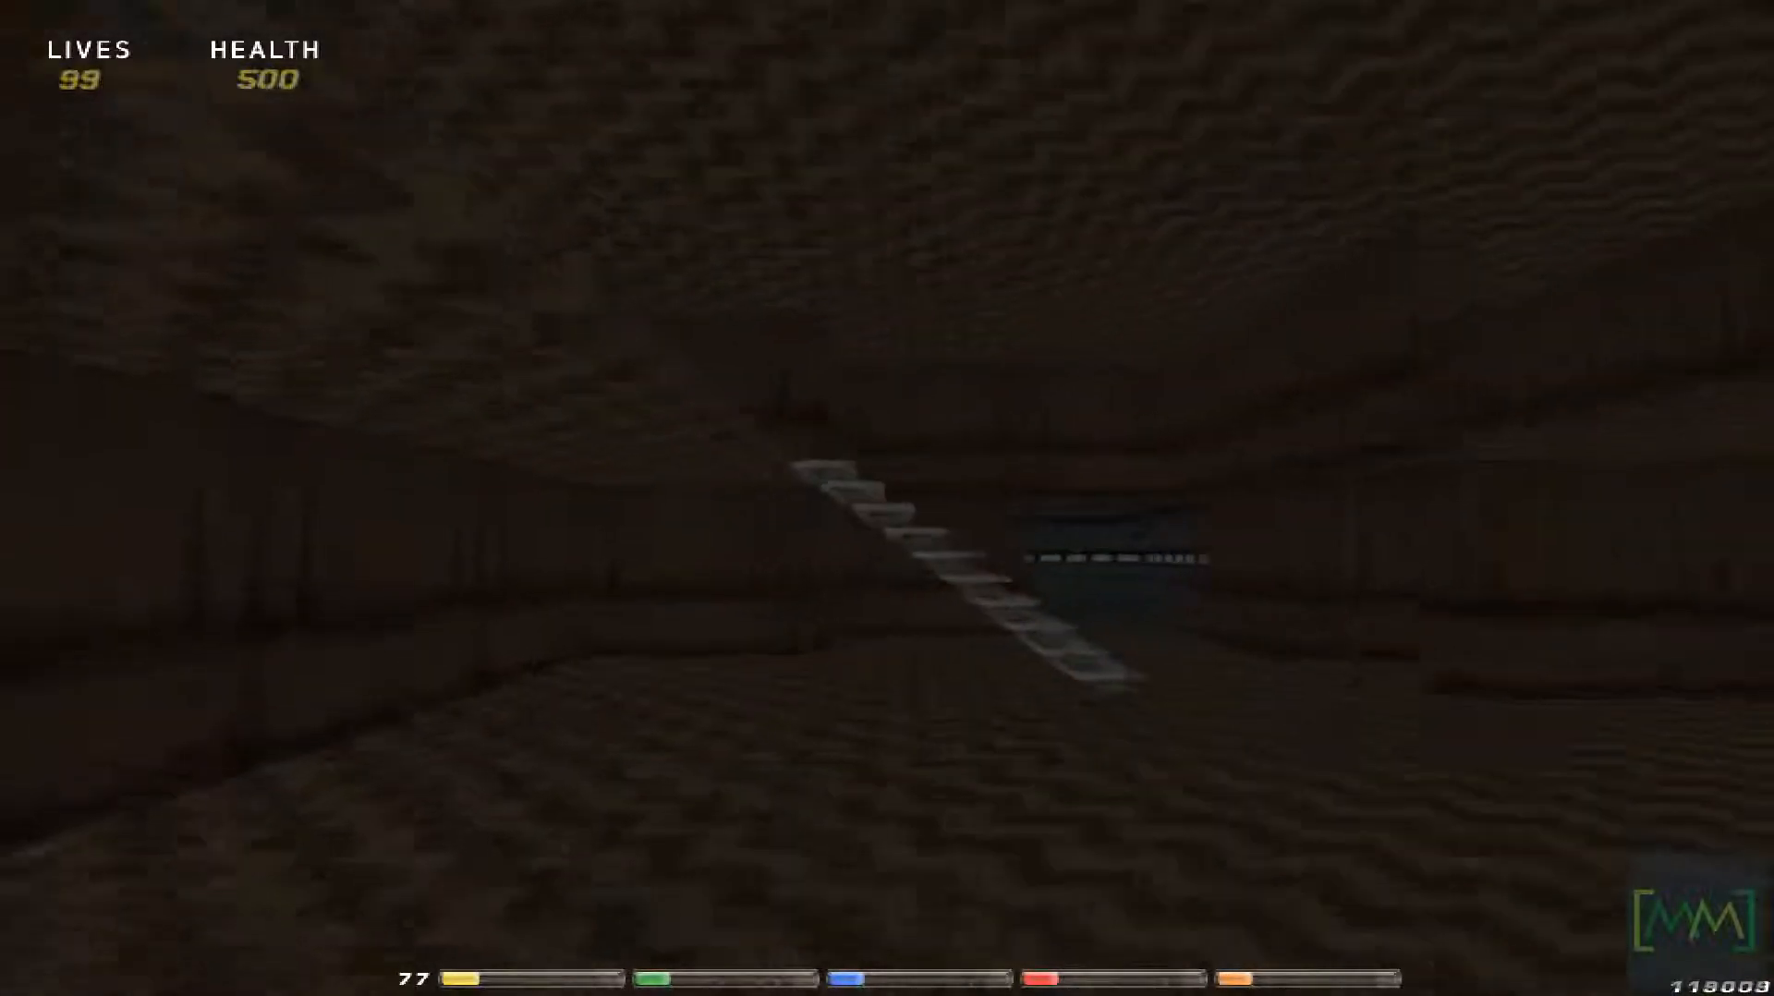
key("w")
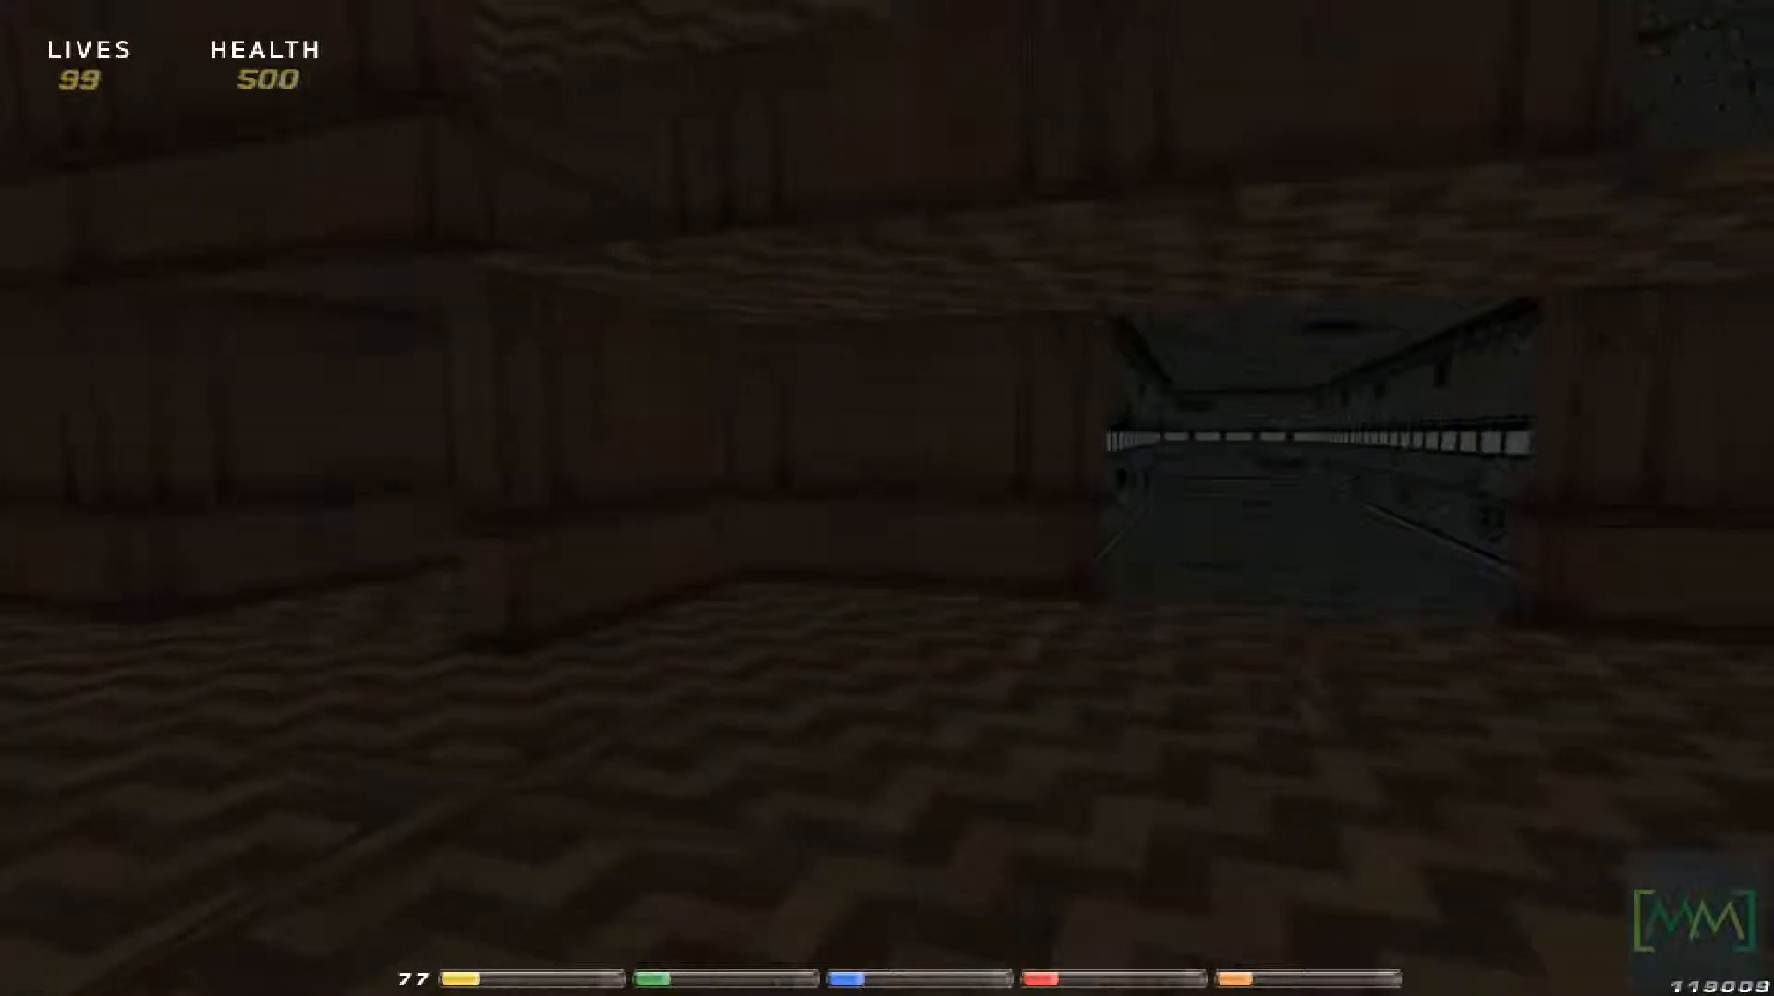
key("Escape")
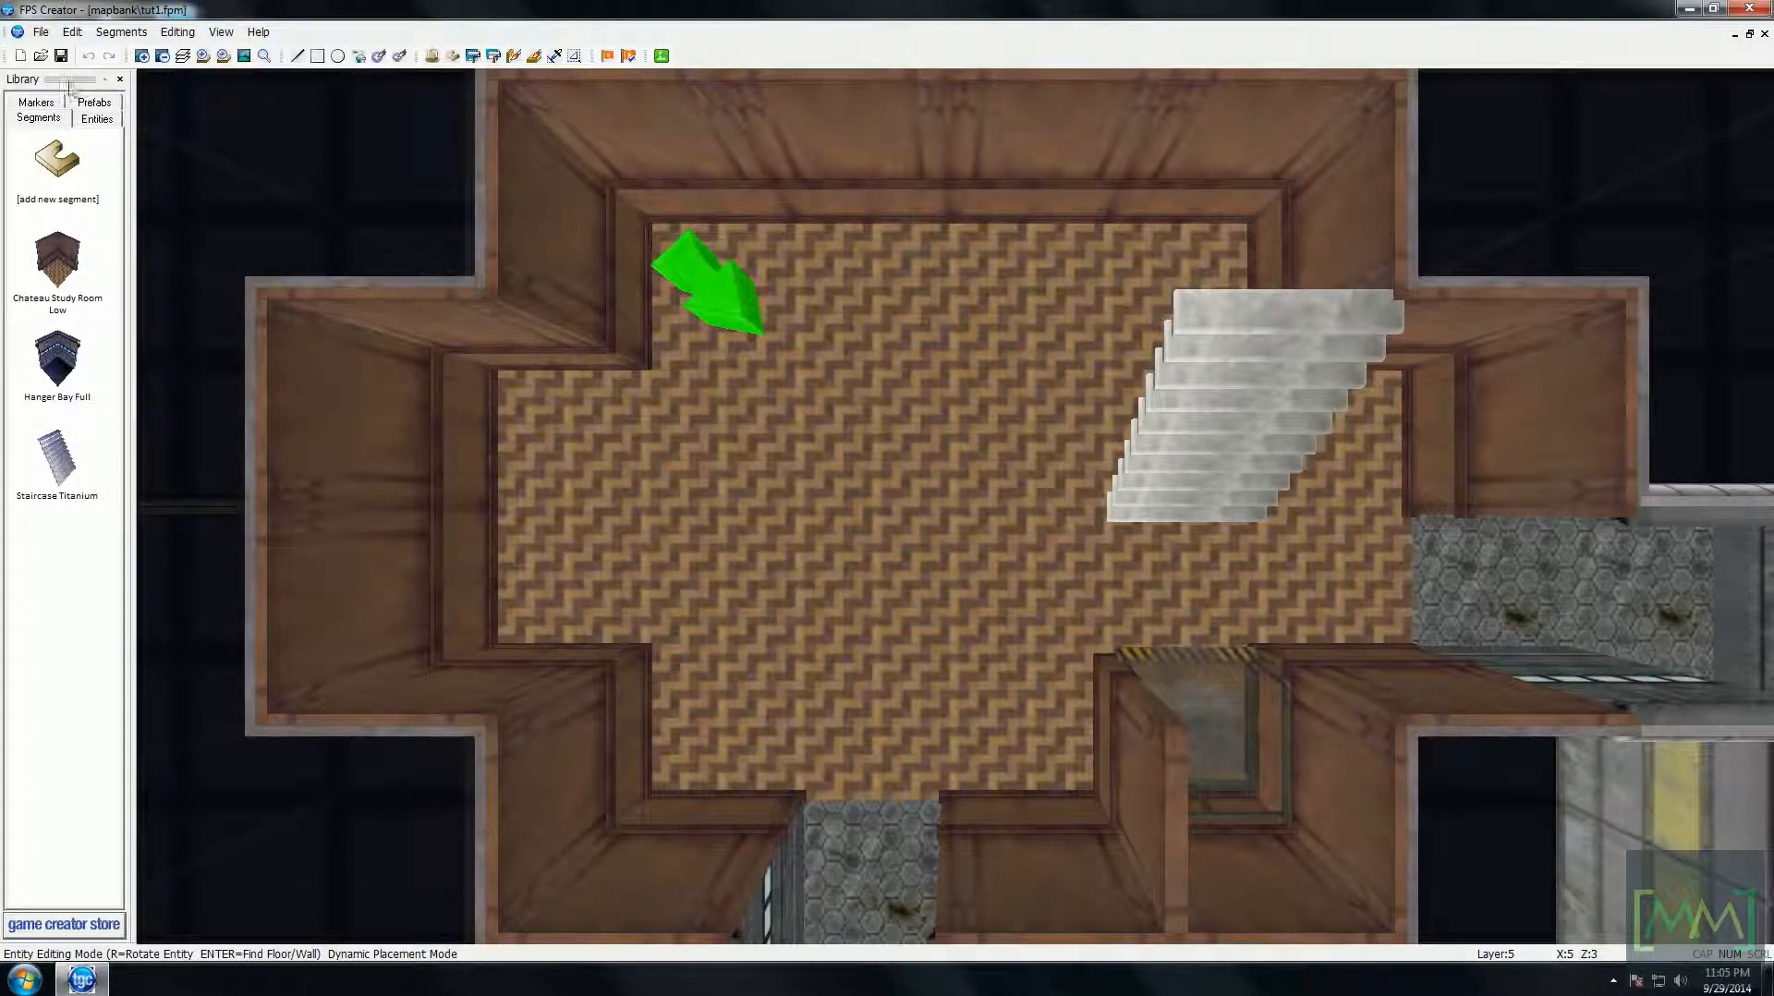
- Add the light_c entity from the ww2 wall furniture folder to the entity library
left_click(98, 120)
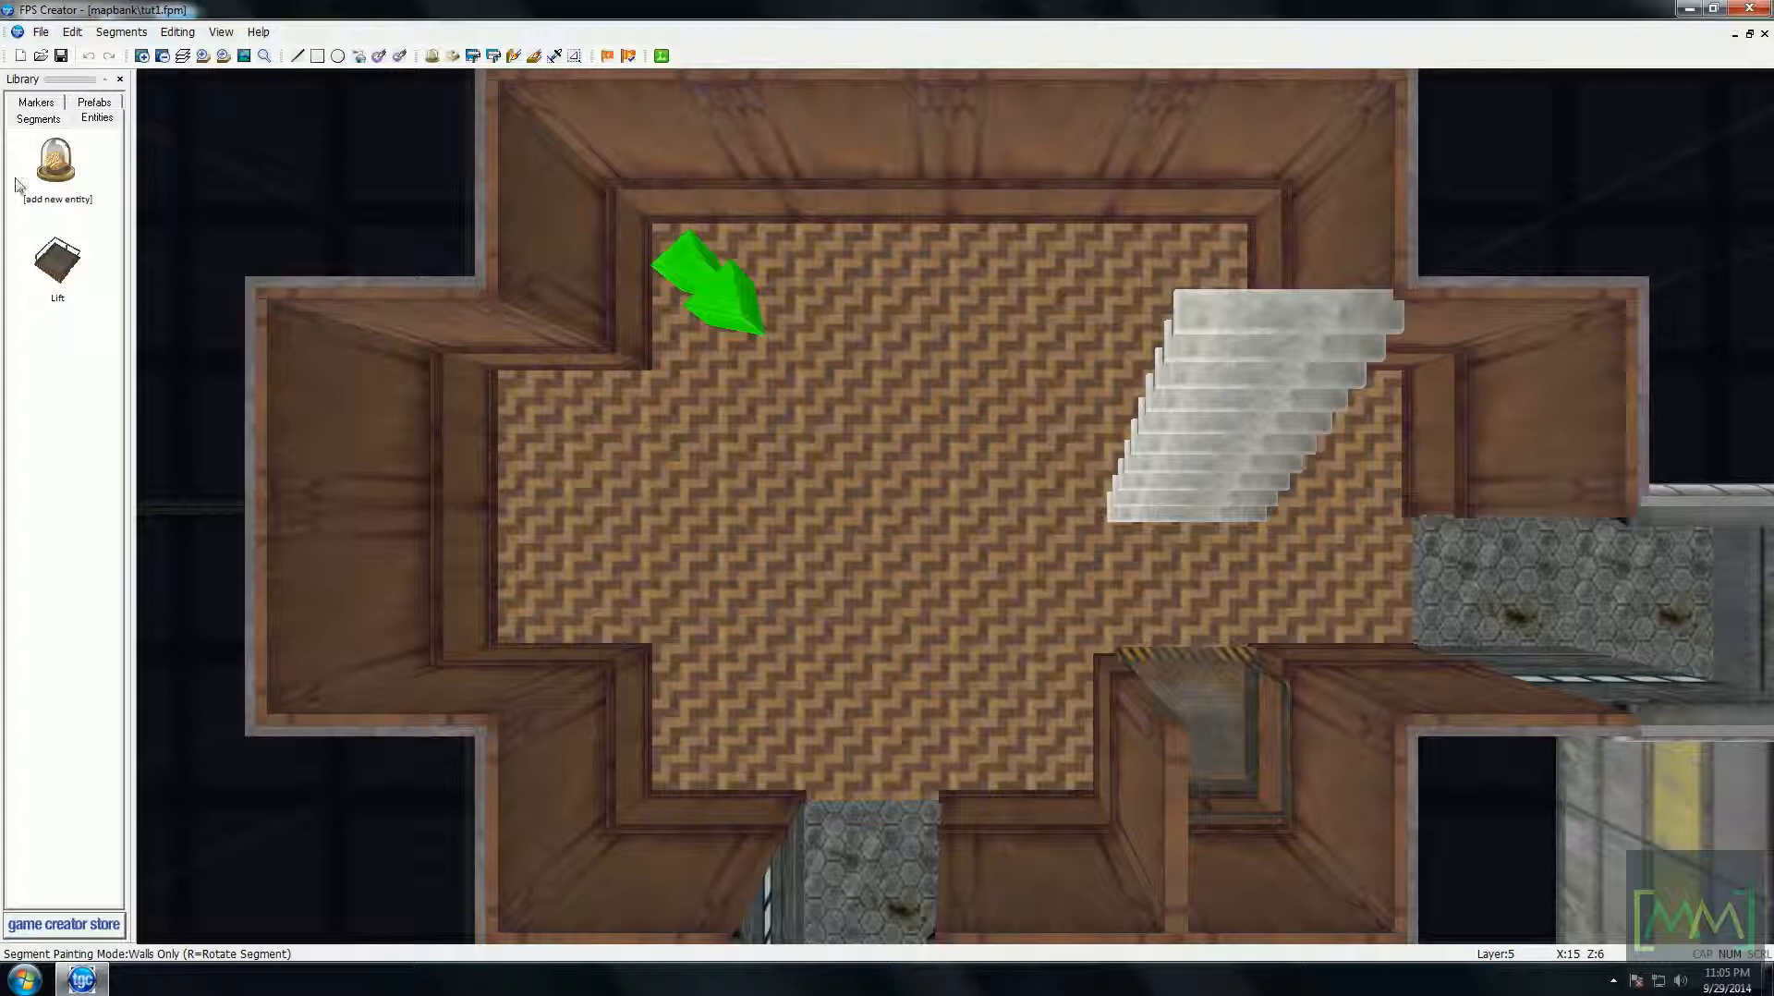
left_click(77, 184)
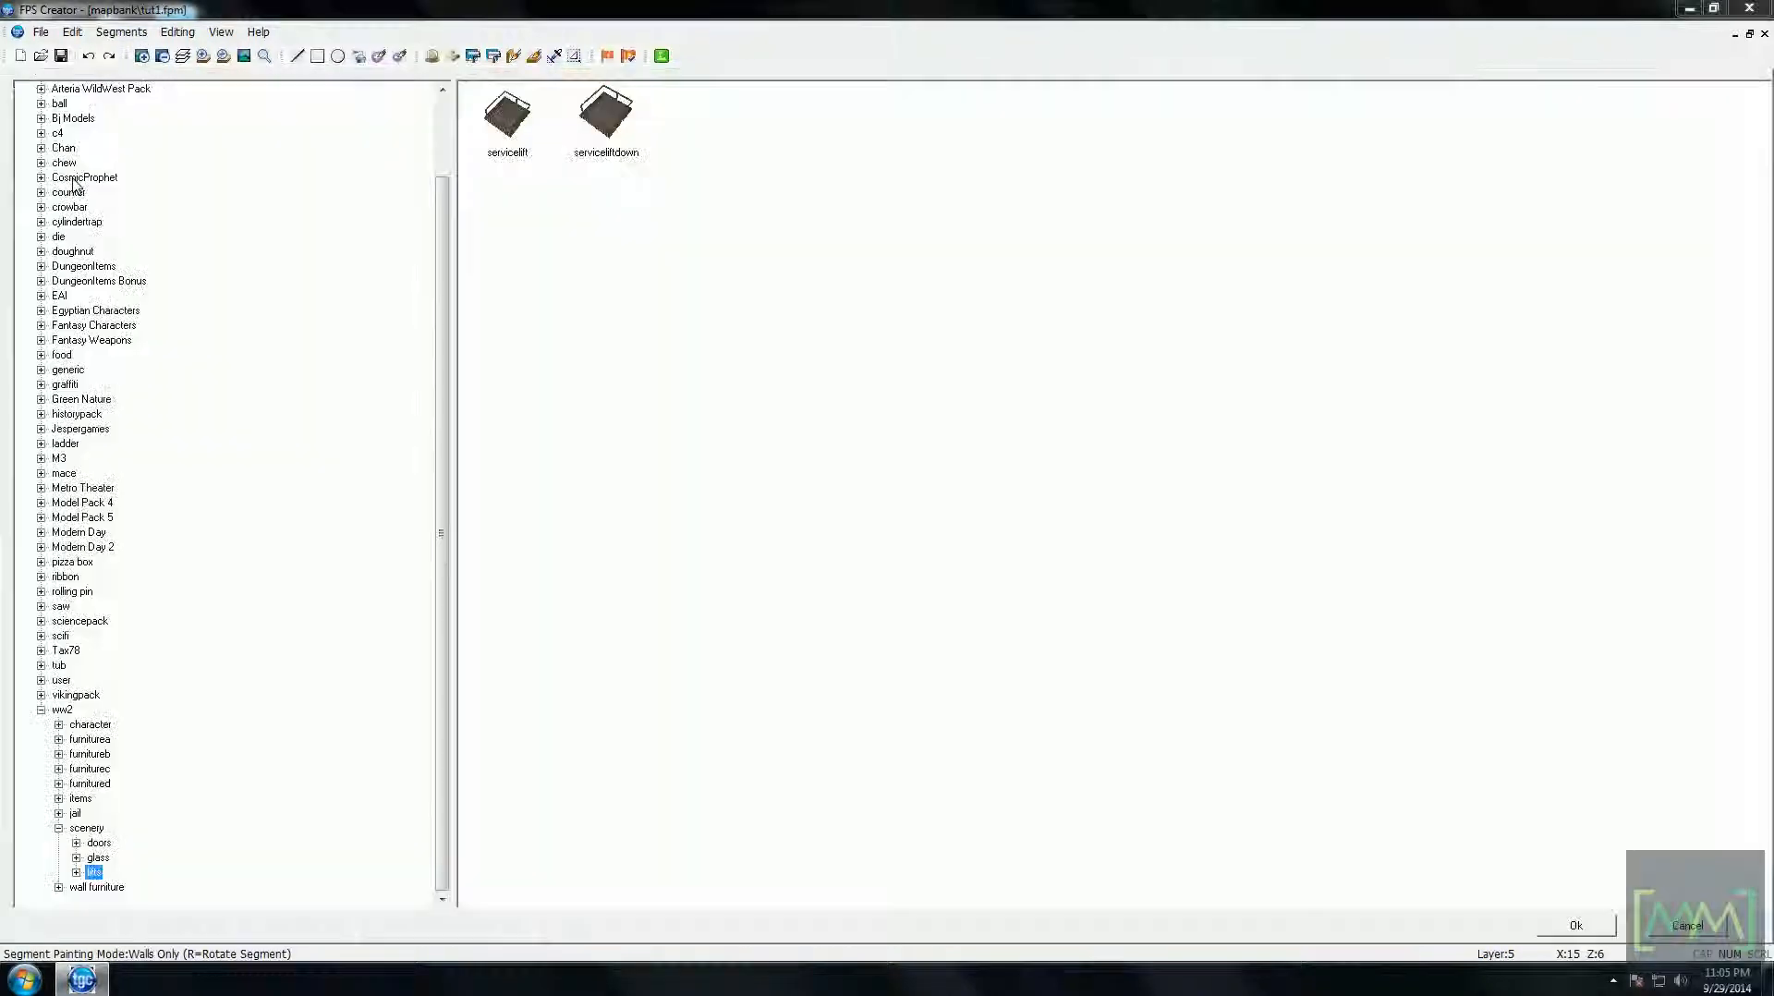
key("Up")
key("Up")
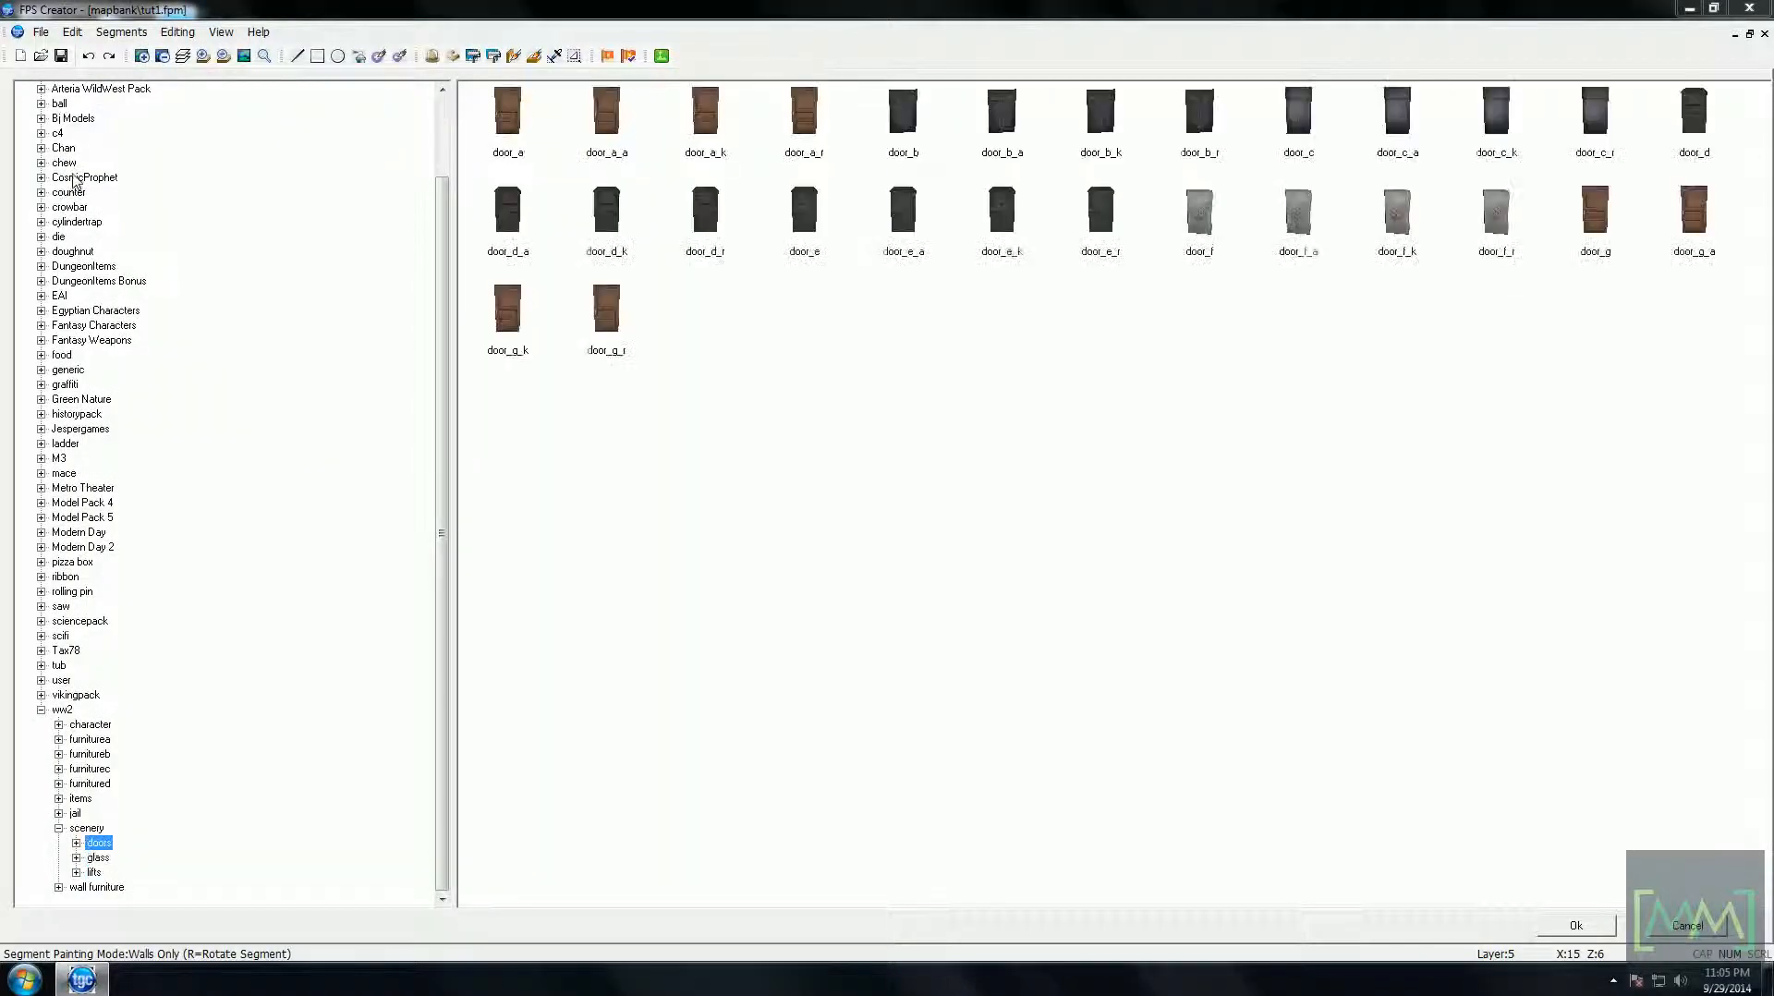
key("Down")
key("Down")
key("Down")
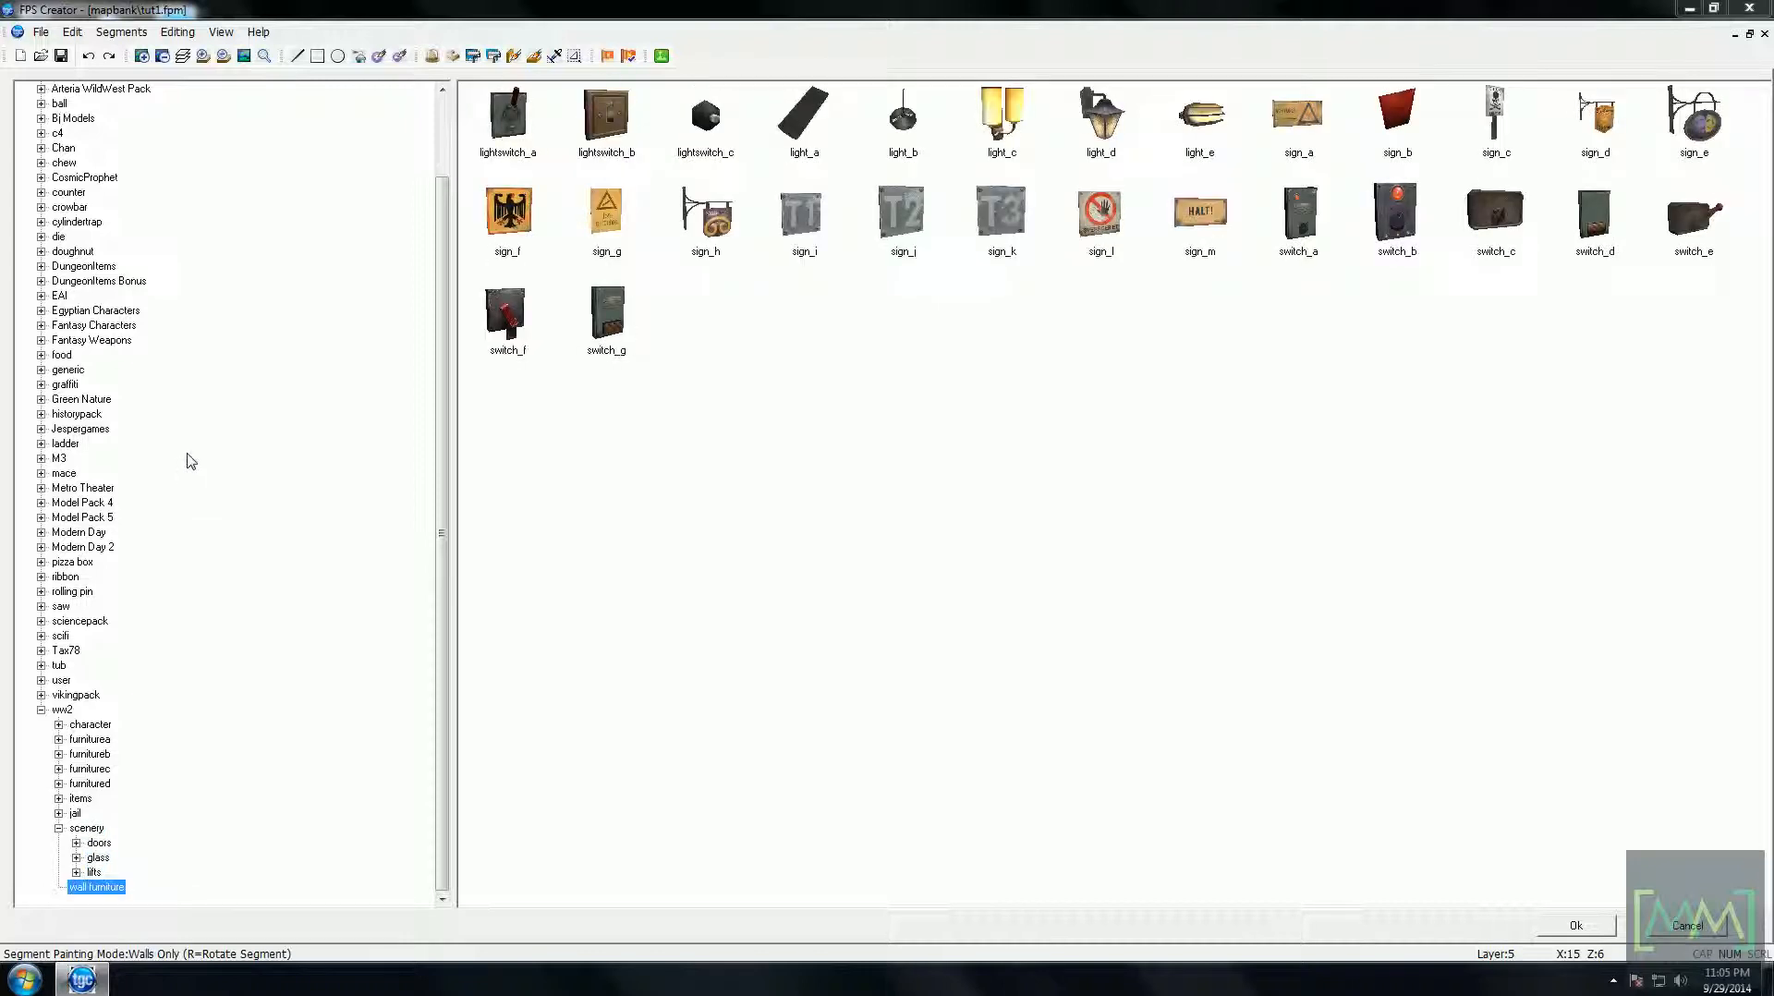
double_click(983, 108)
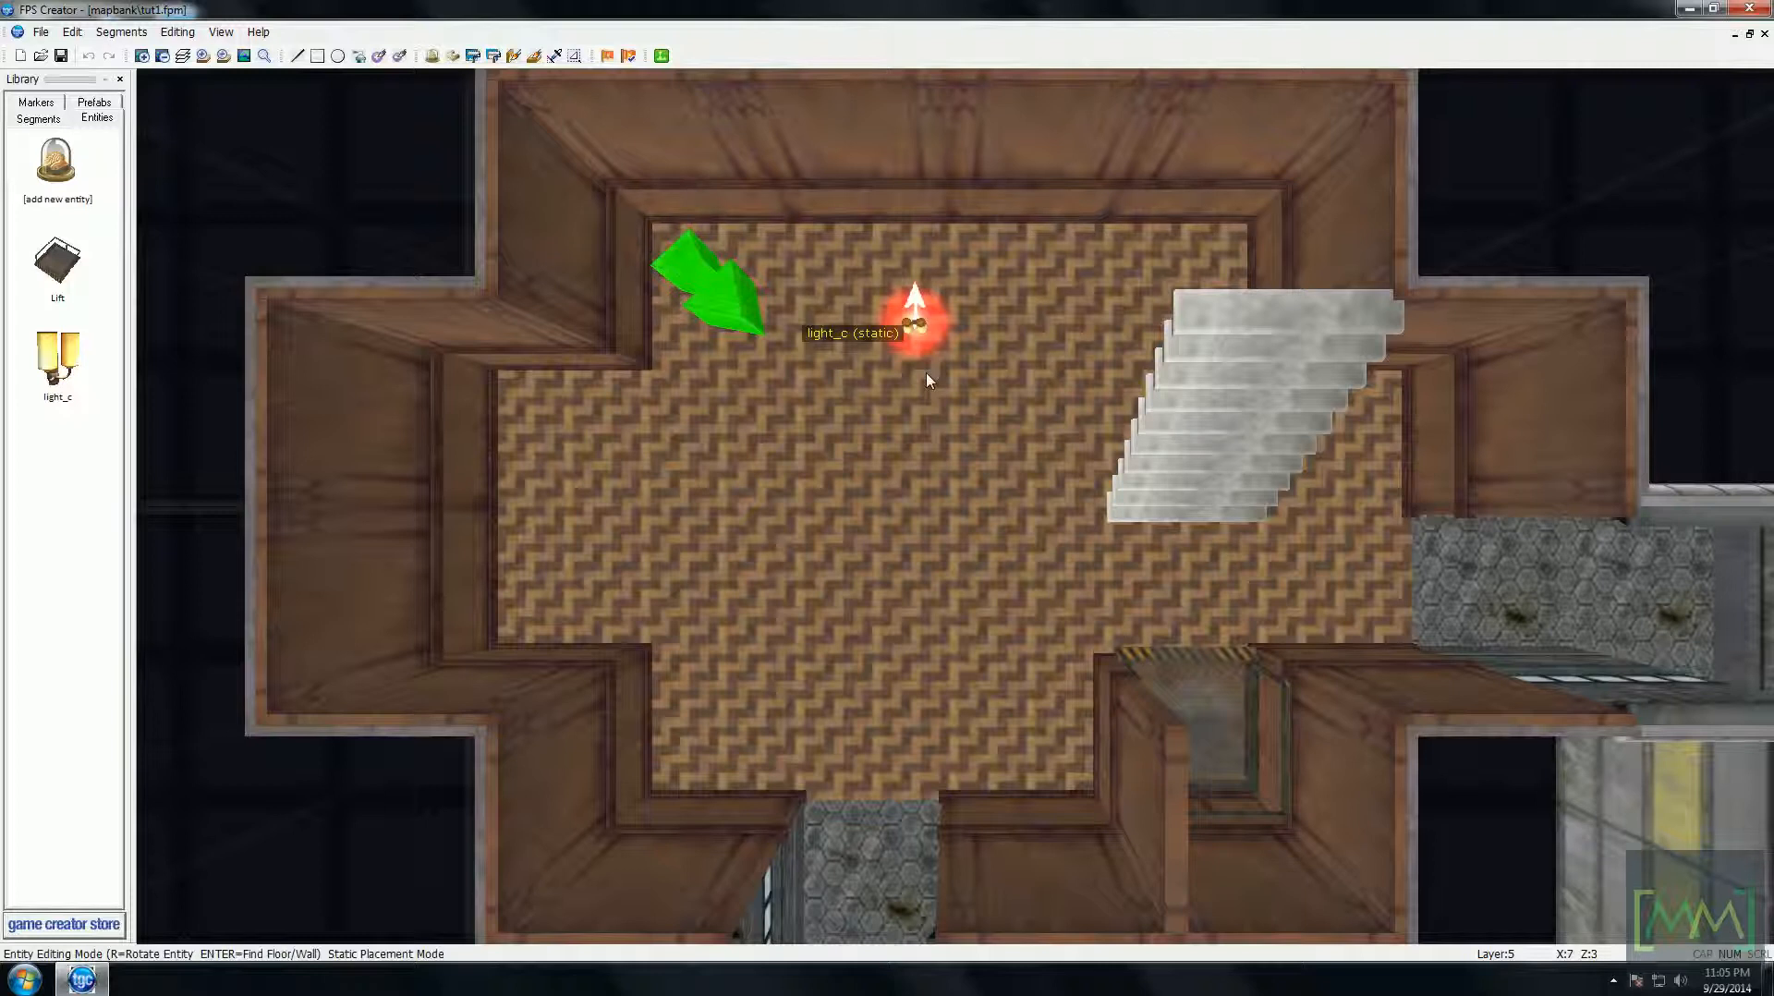
- Rotate the light_c fixture to fit the study room's west alcove wall and mount two of them along it on layer 5
key("r")
key("r")
key("r")
key("r")
key("r")
key("r")
key("r")
key("r")
key("Return")
key("r")
key("r")
key("r")
key("r")
key("r")
key("r")
key("r")
key("r")
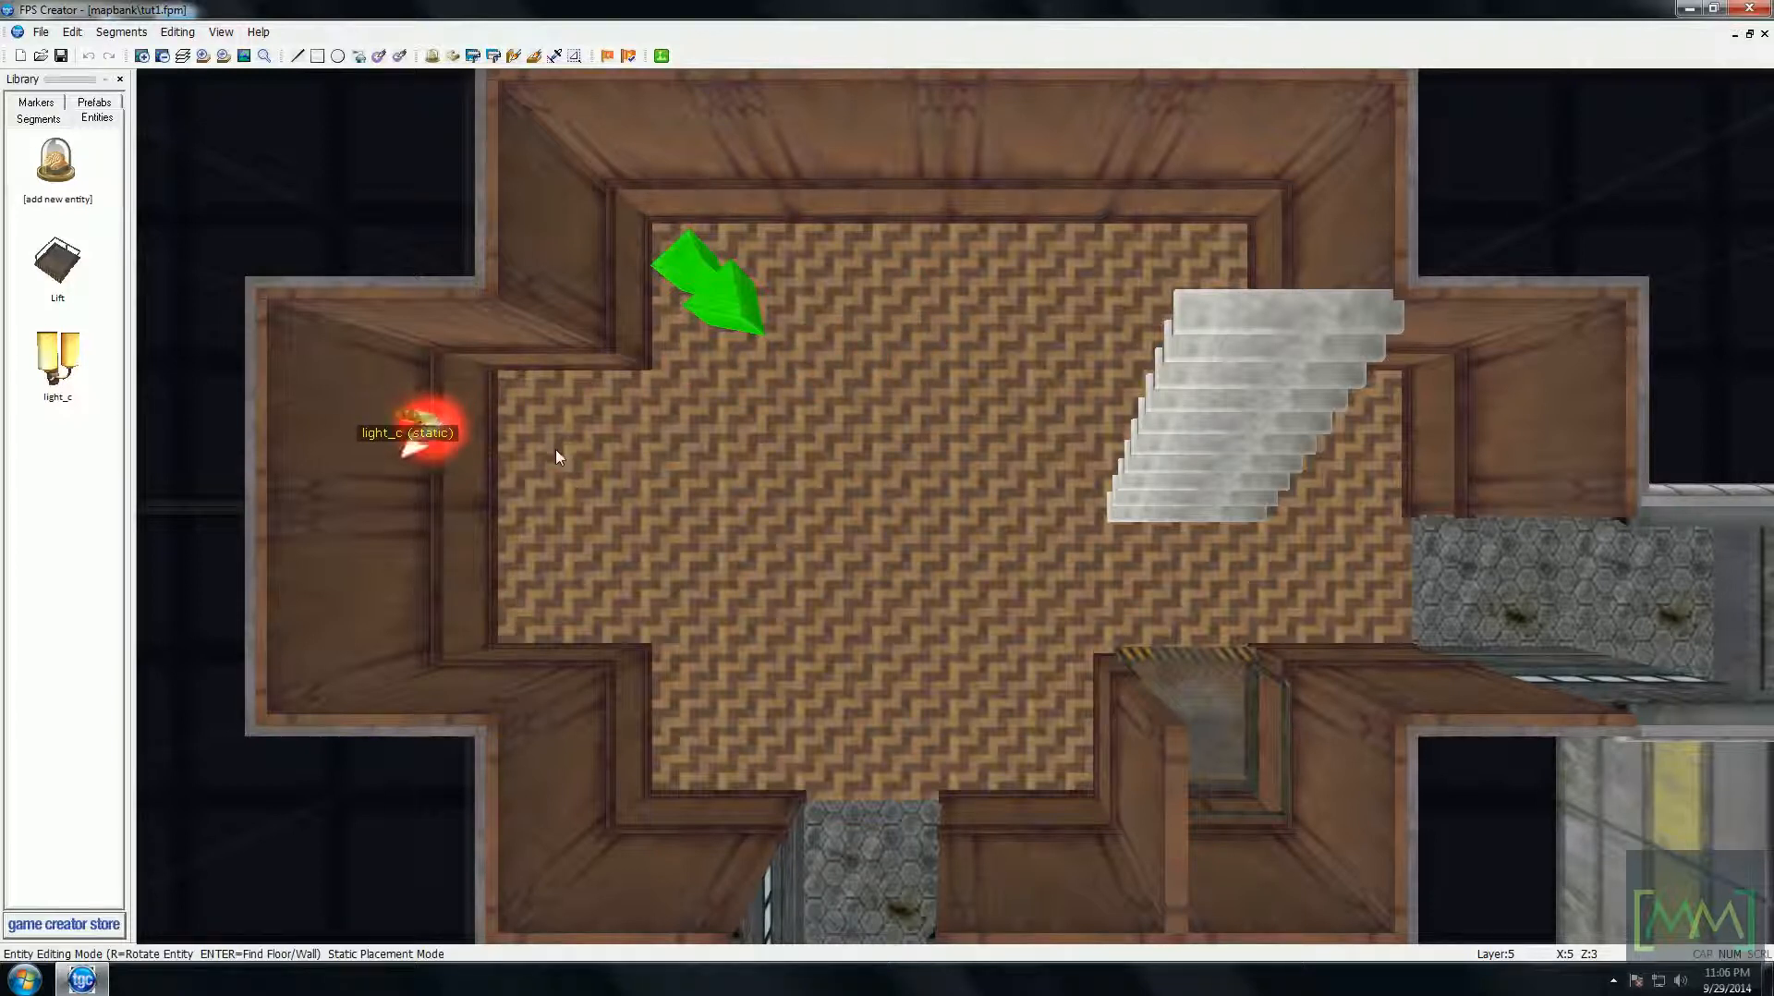
key("r")
key("r")
key("r")
key("r")
key("r")
key("r")
key("r")
right_click_drag(557, 457, 935, 435)
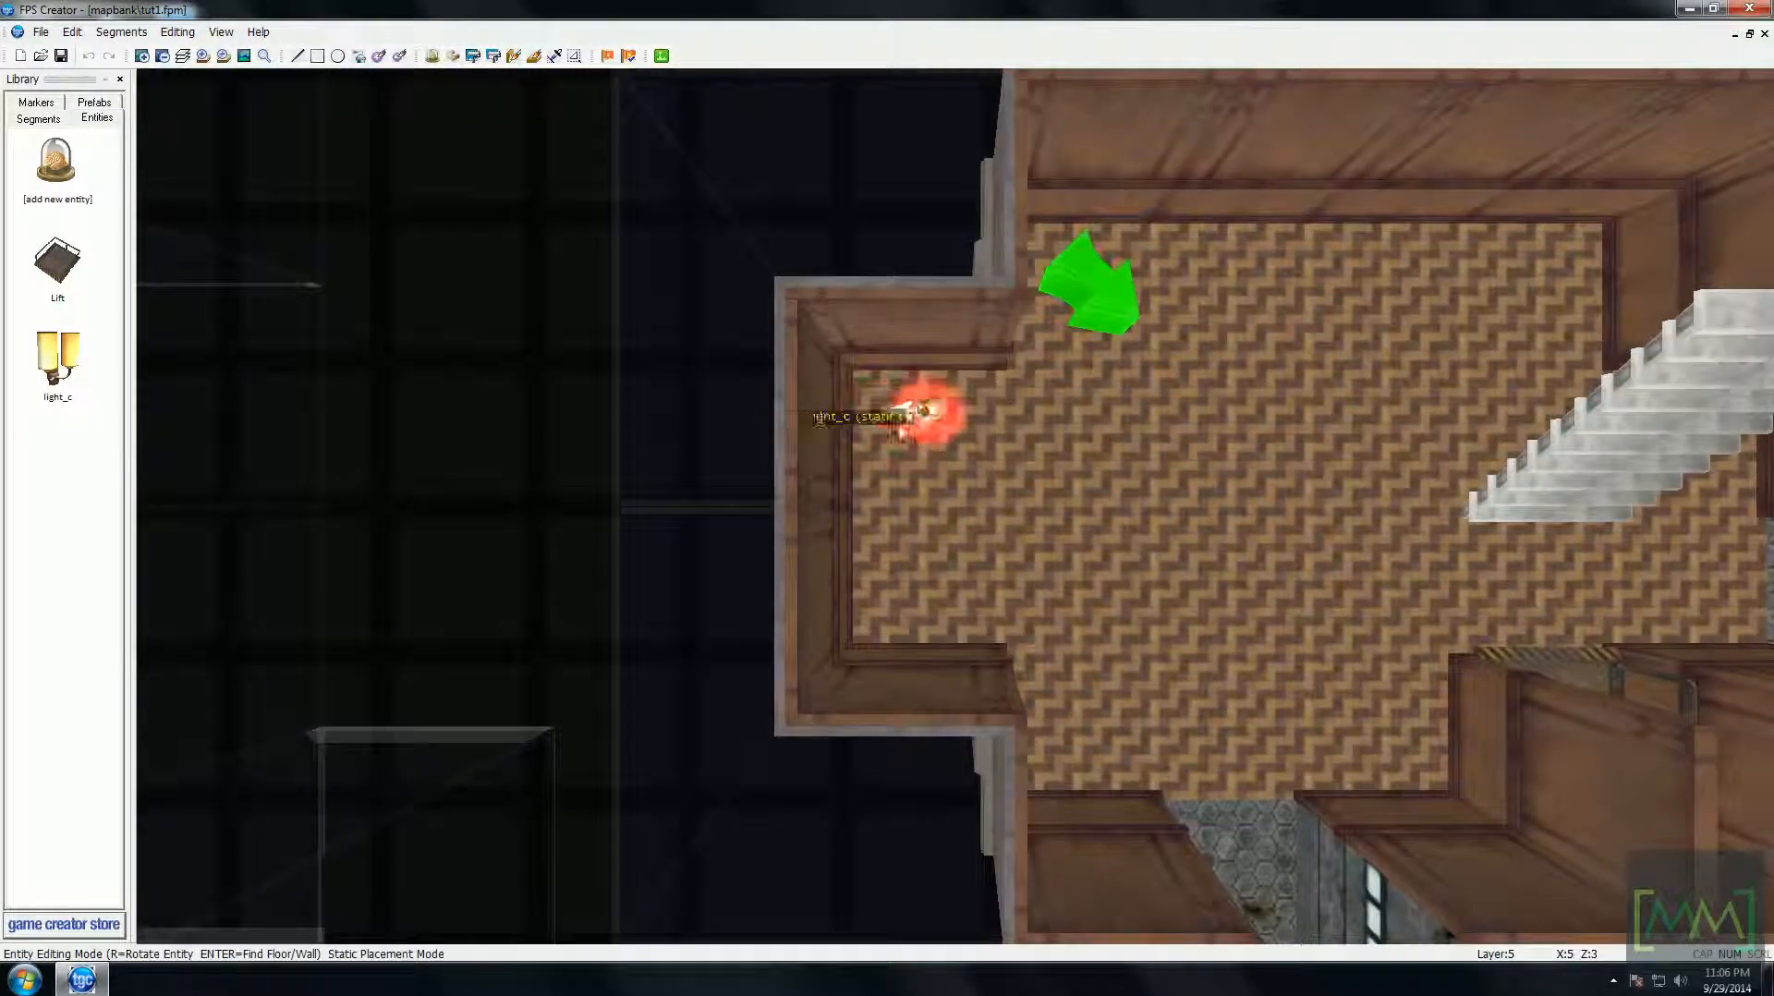
left_click(868, 423)
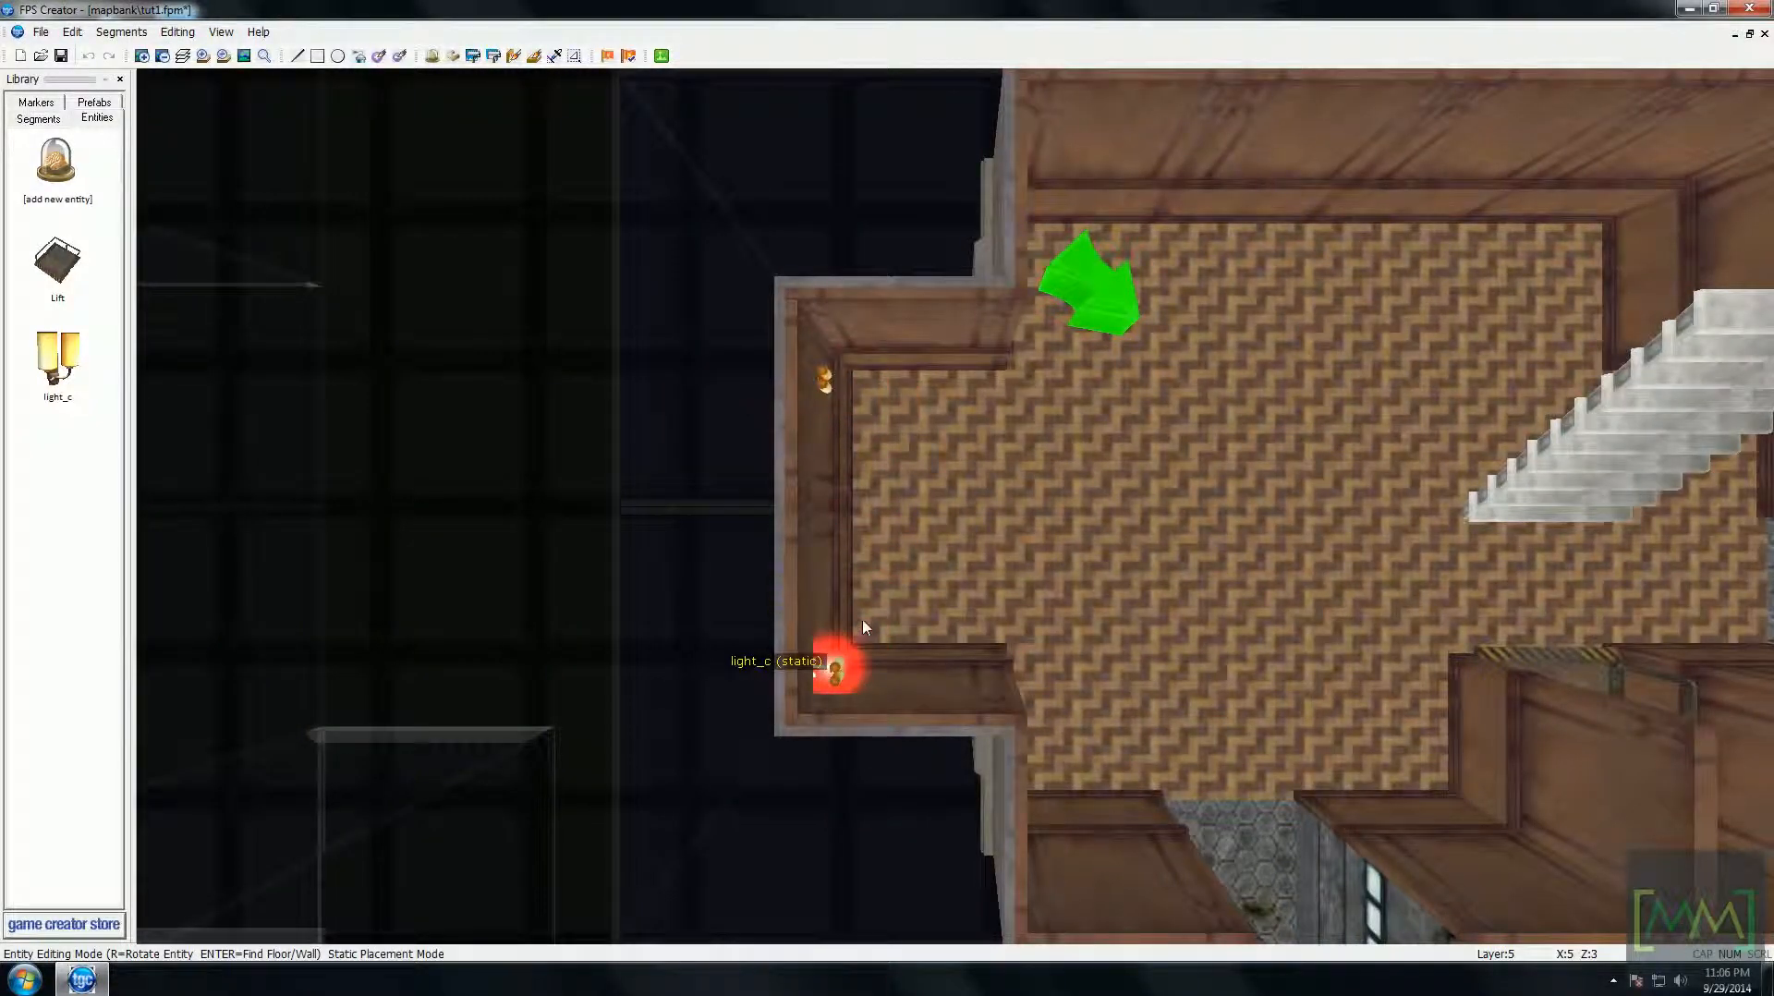
left_click(861, 616)
- Turn the light_c fixture around, mount one on the east alcove wall beside the staircase, and end the placement
key("Right")
key("Down")
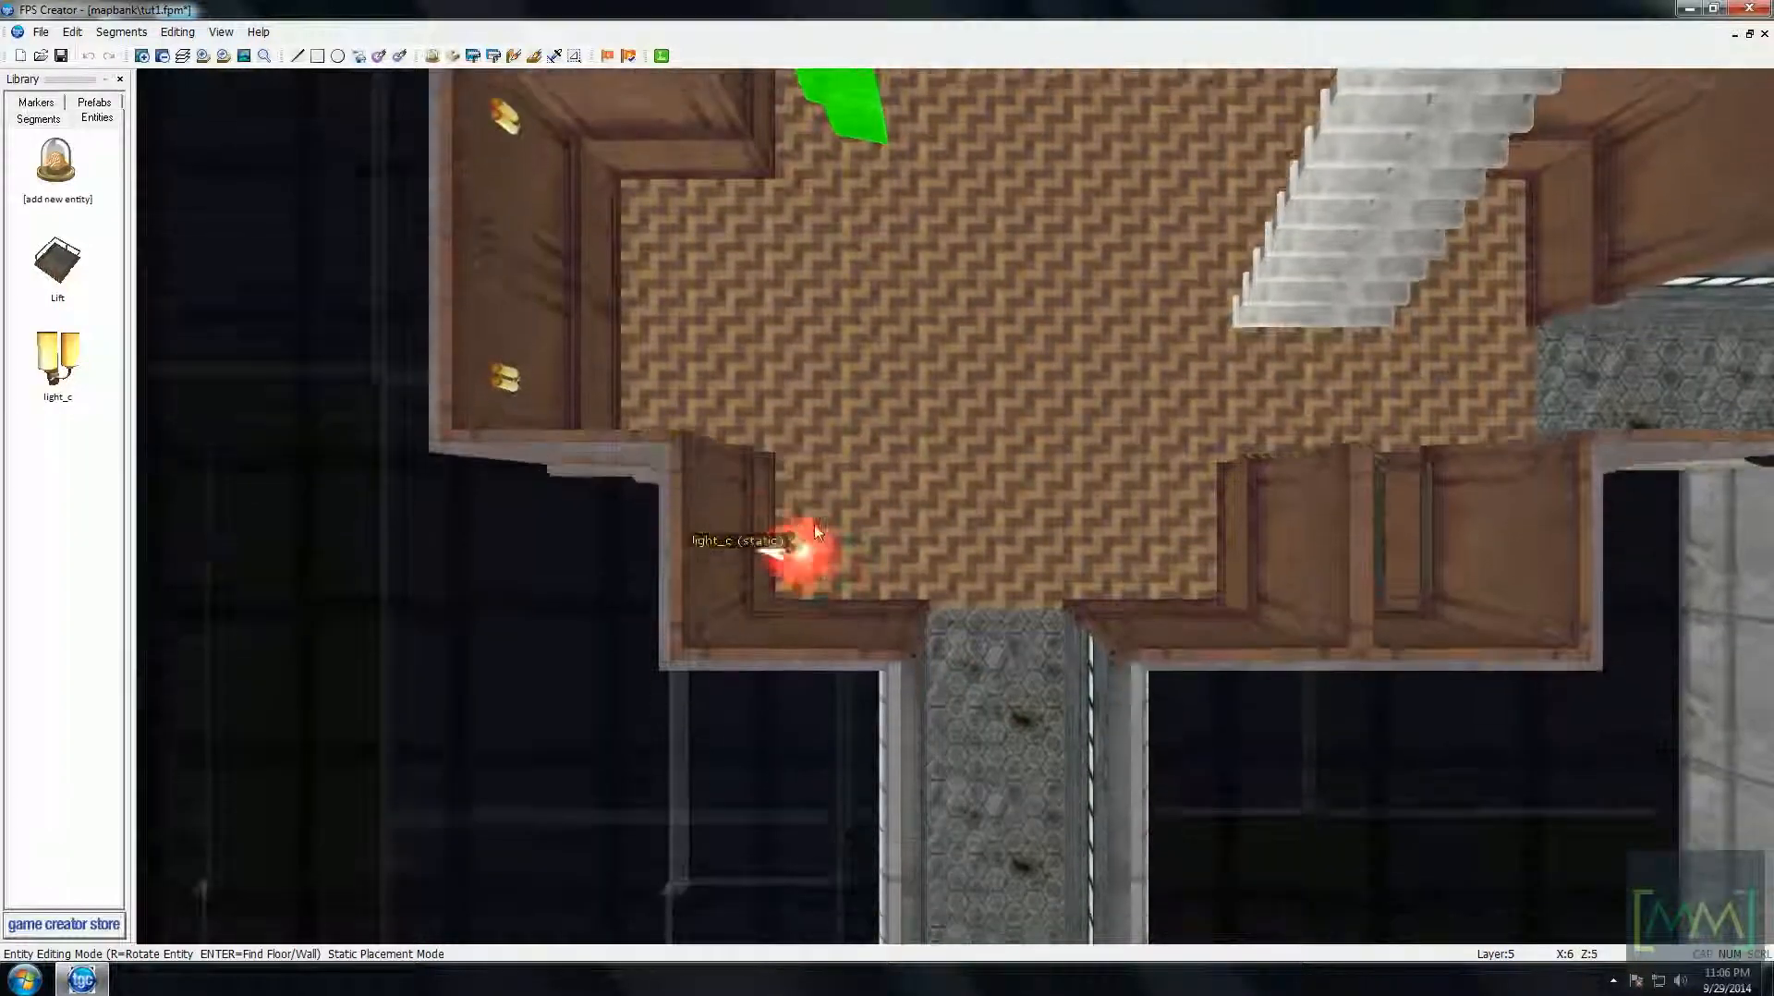
key("Right")
key("Up")
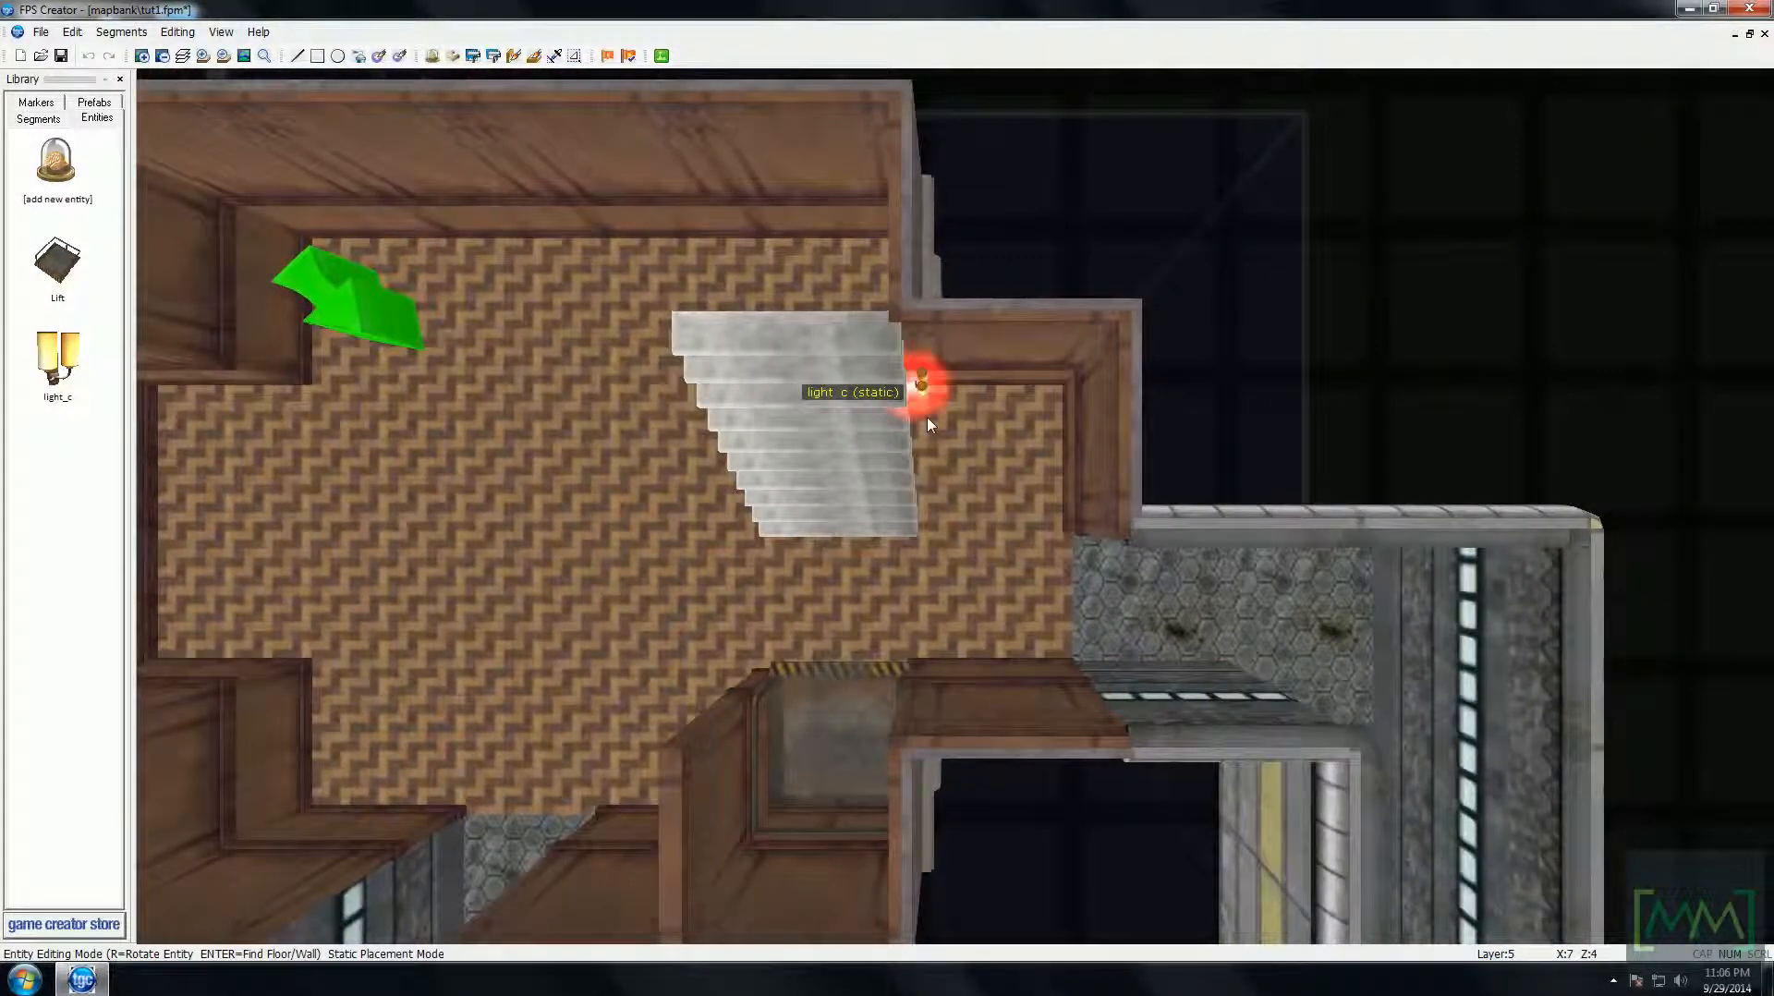
key("r")
key("r")
key("r")
key("r")
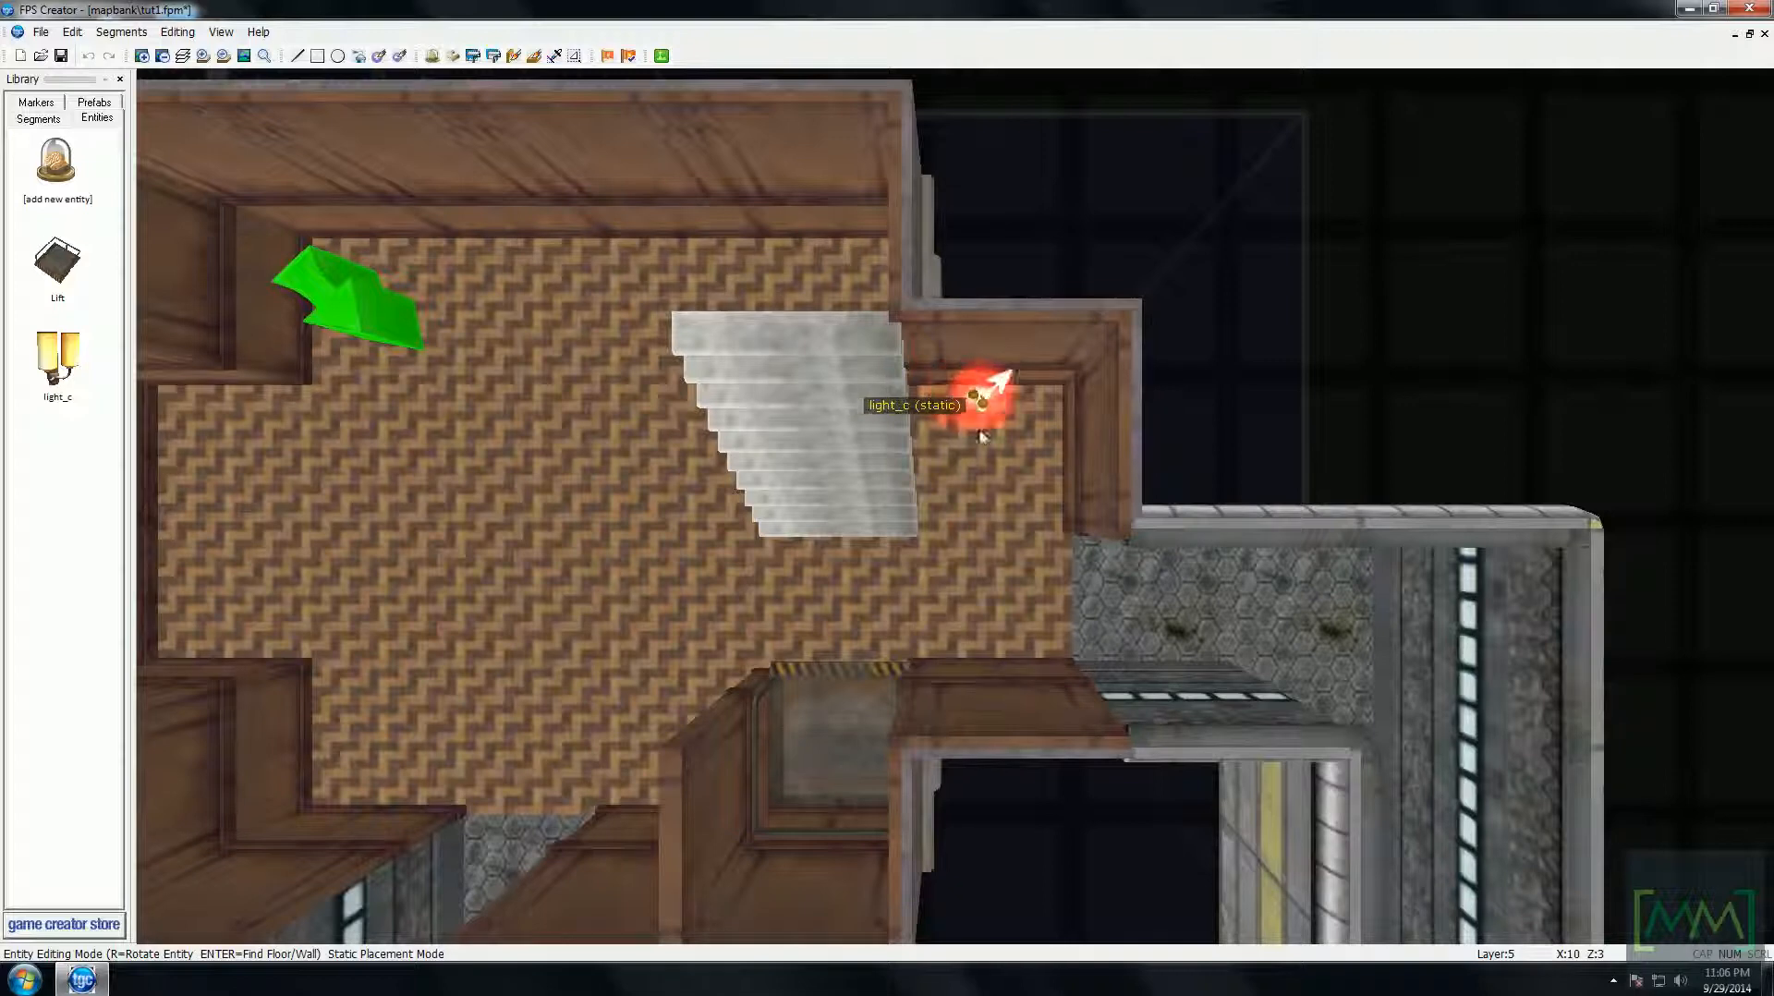
left_click(1074, 434)
right_click(998, 545)
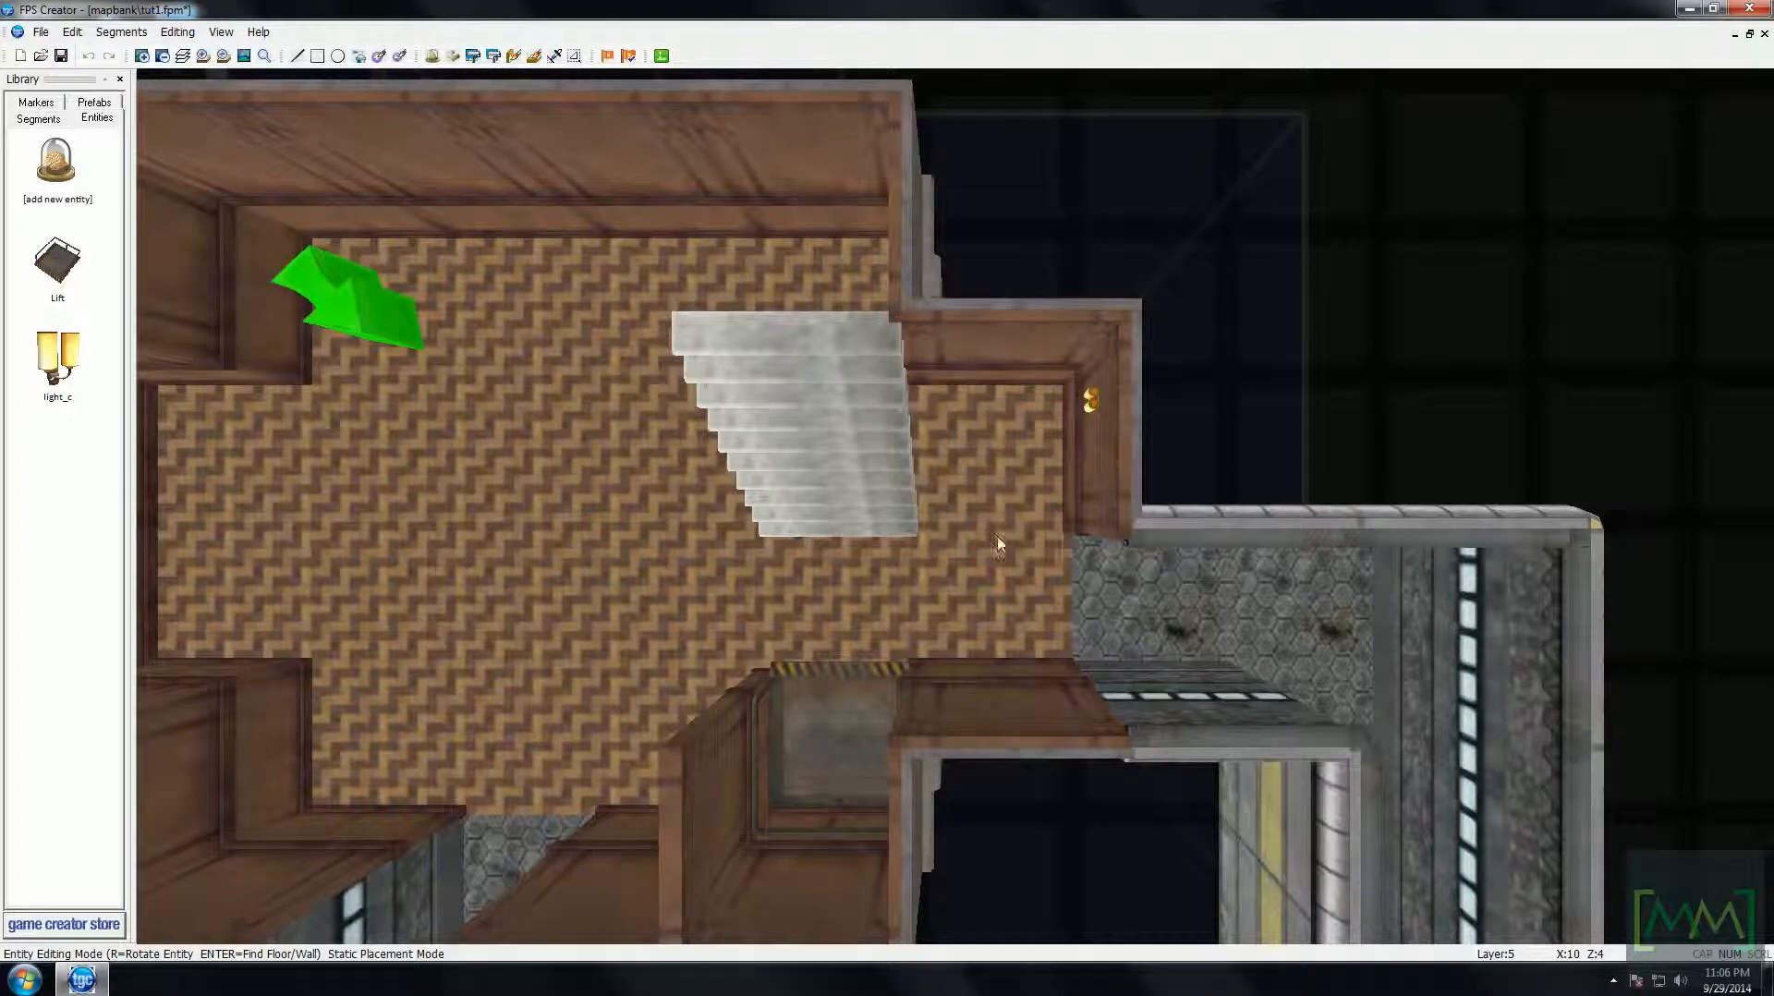
key("Left")
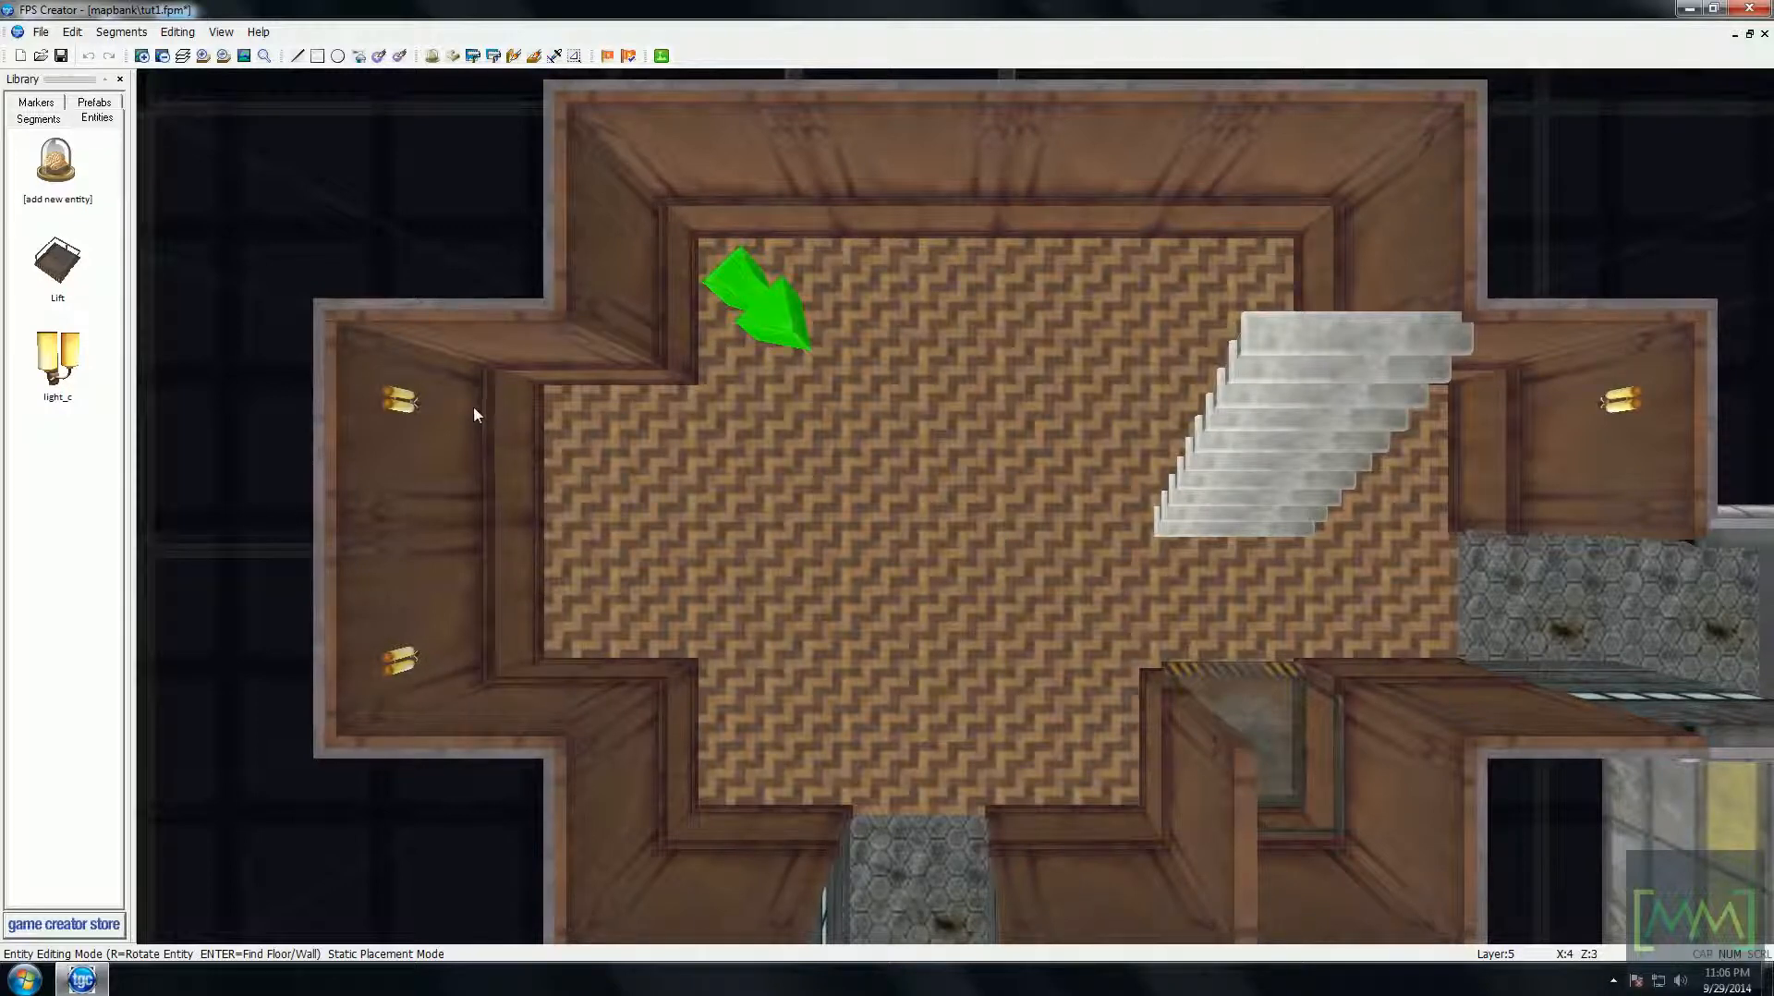
- Add the storageb chest of drawers from the ww2 furniturea folder to the entity library
left_click(58, 163)
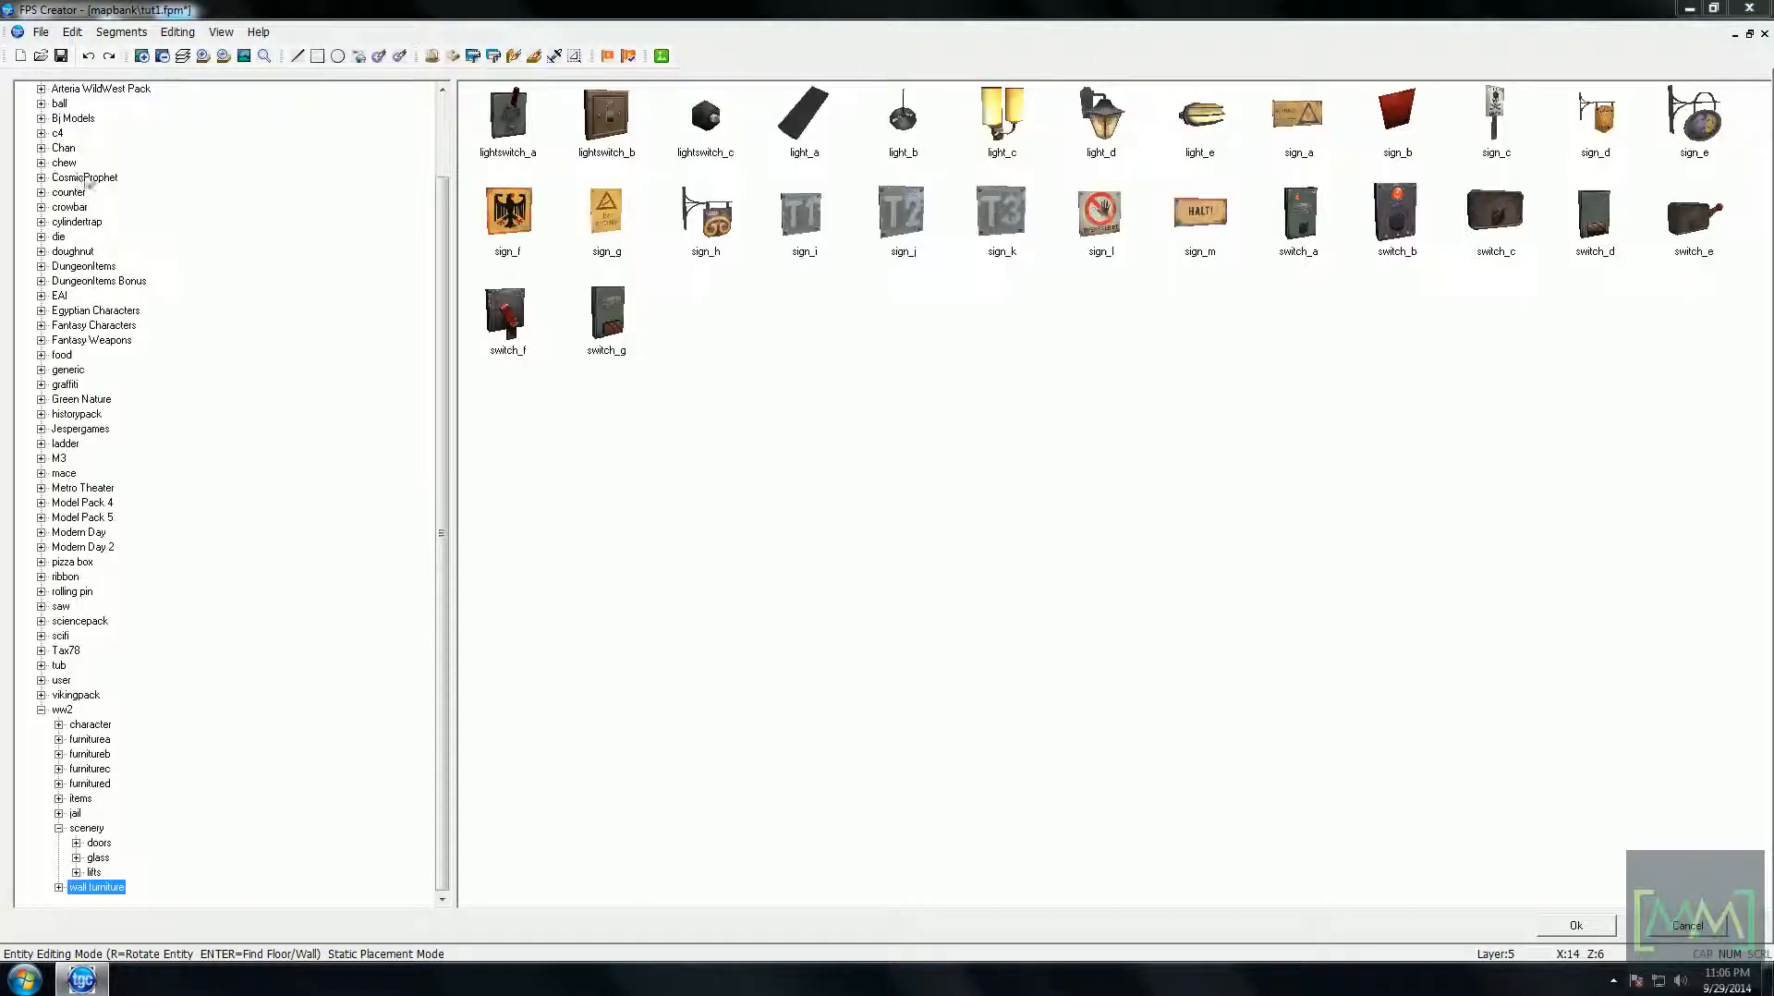
key("Left")
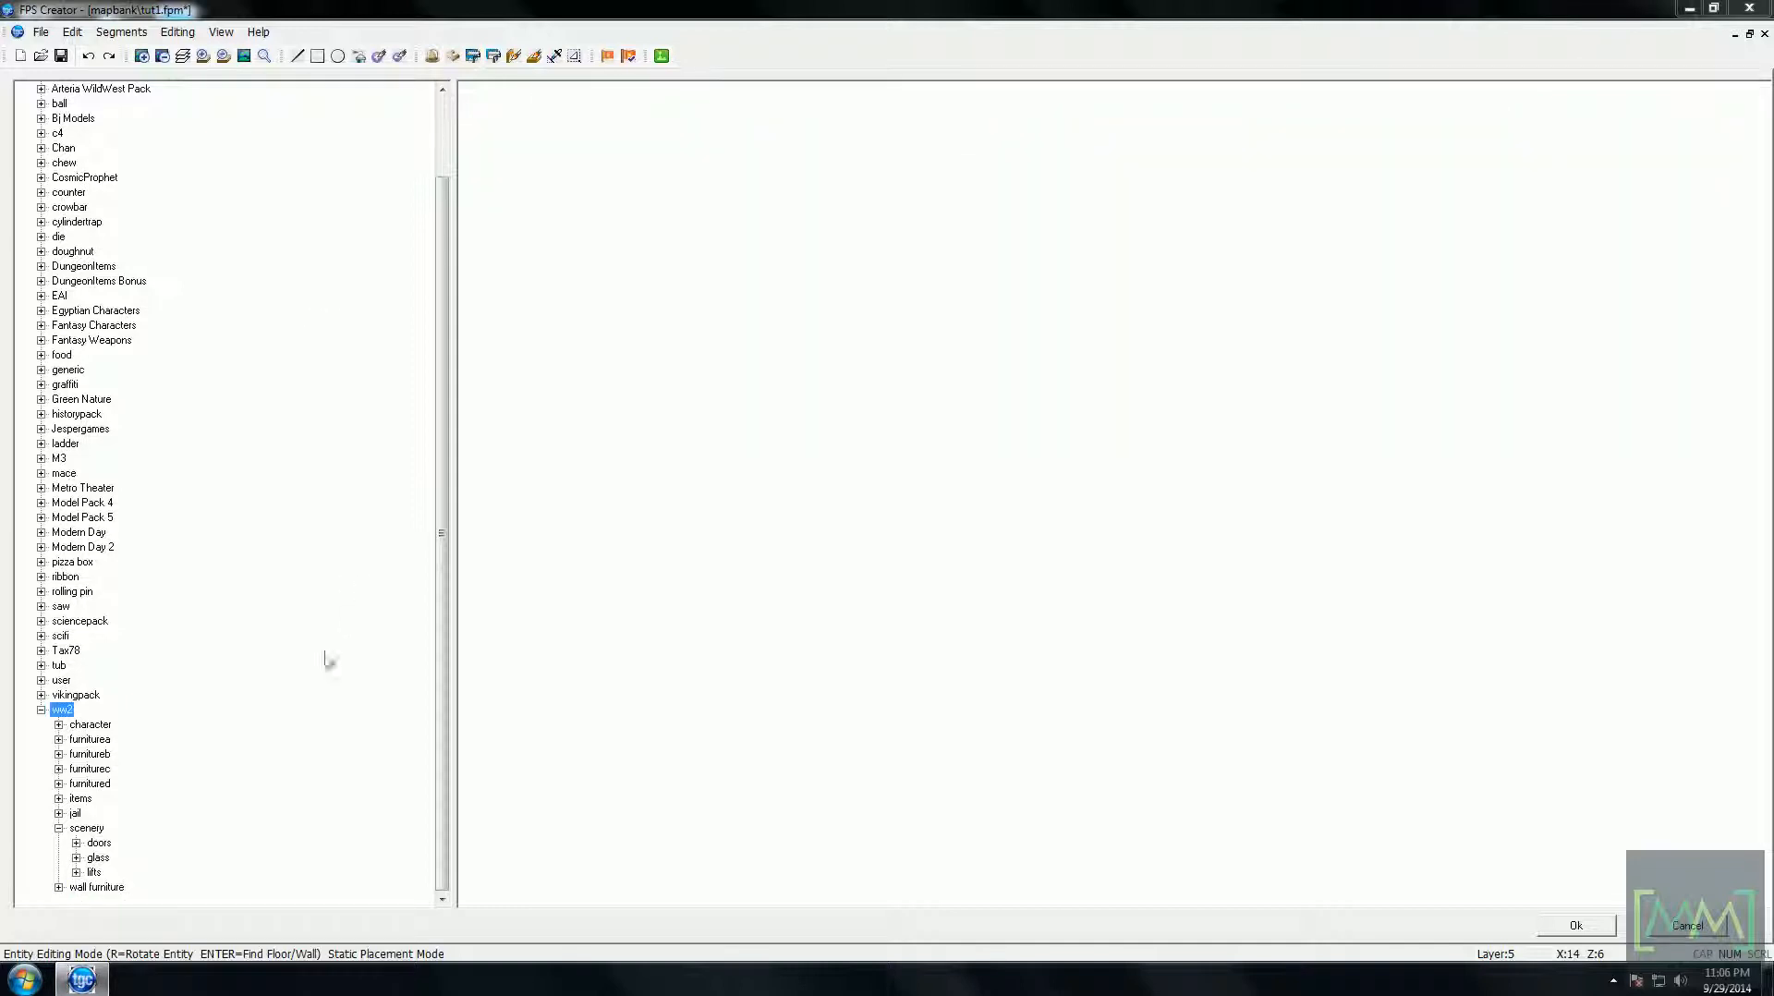
key("Down")
key("Down")
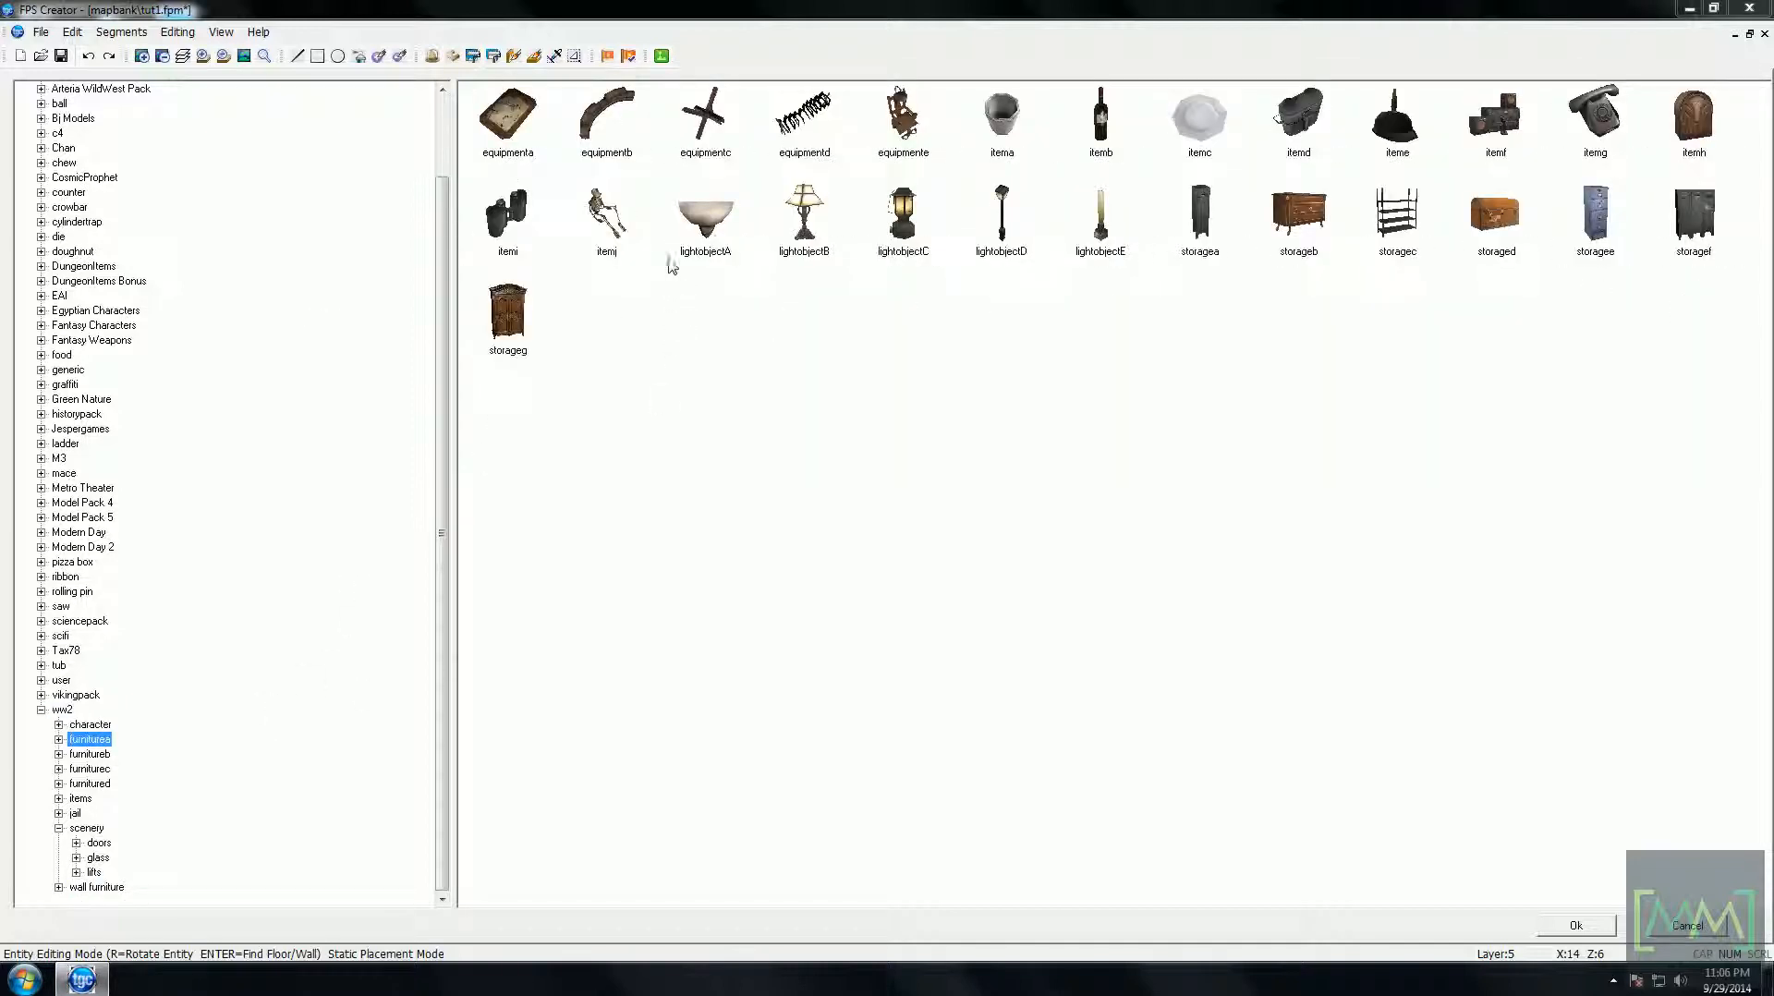
double_click(1299, 212)
- Place the storageb chest against the study room's north wall on layer 5 and end the placement
key("plus")
key("Right")
key("Up")
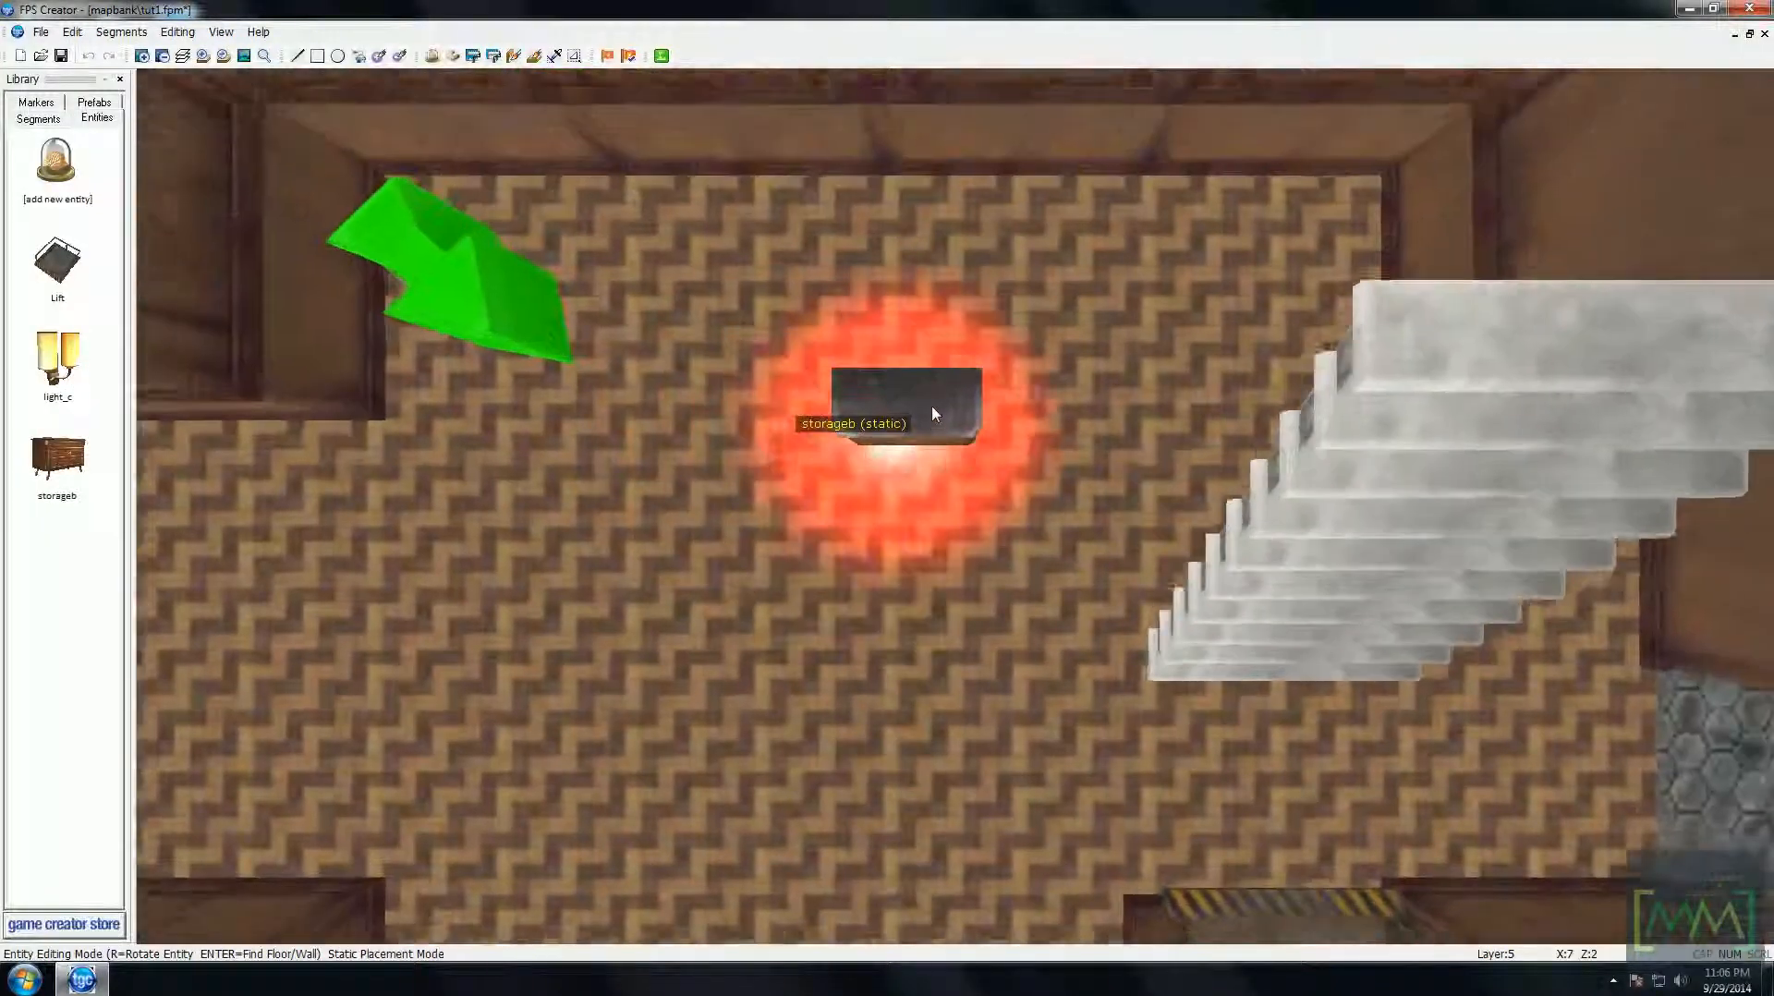
left_click(877, 335)
key("Down")
right_click(939, 438)
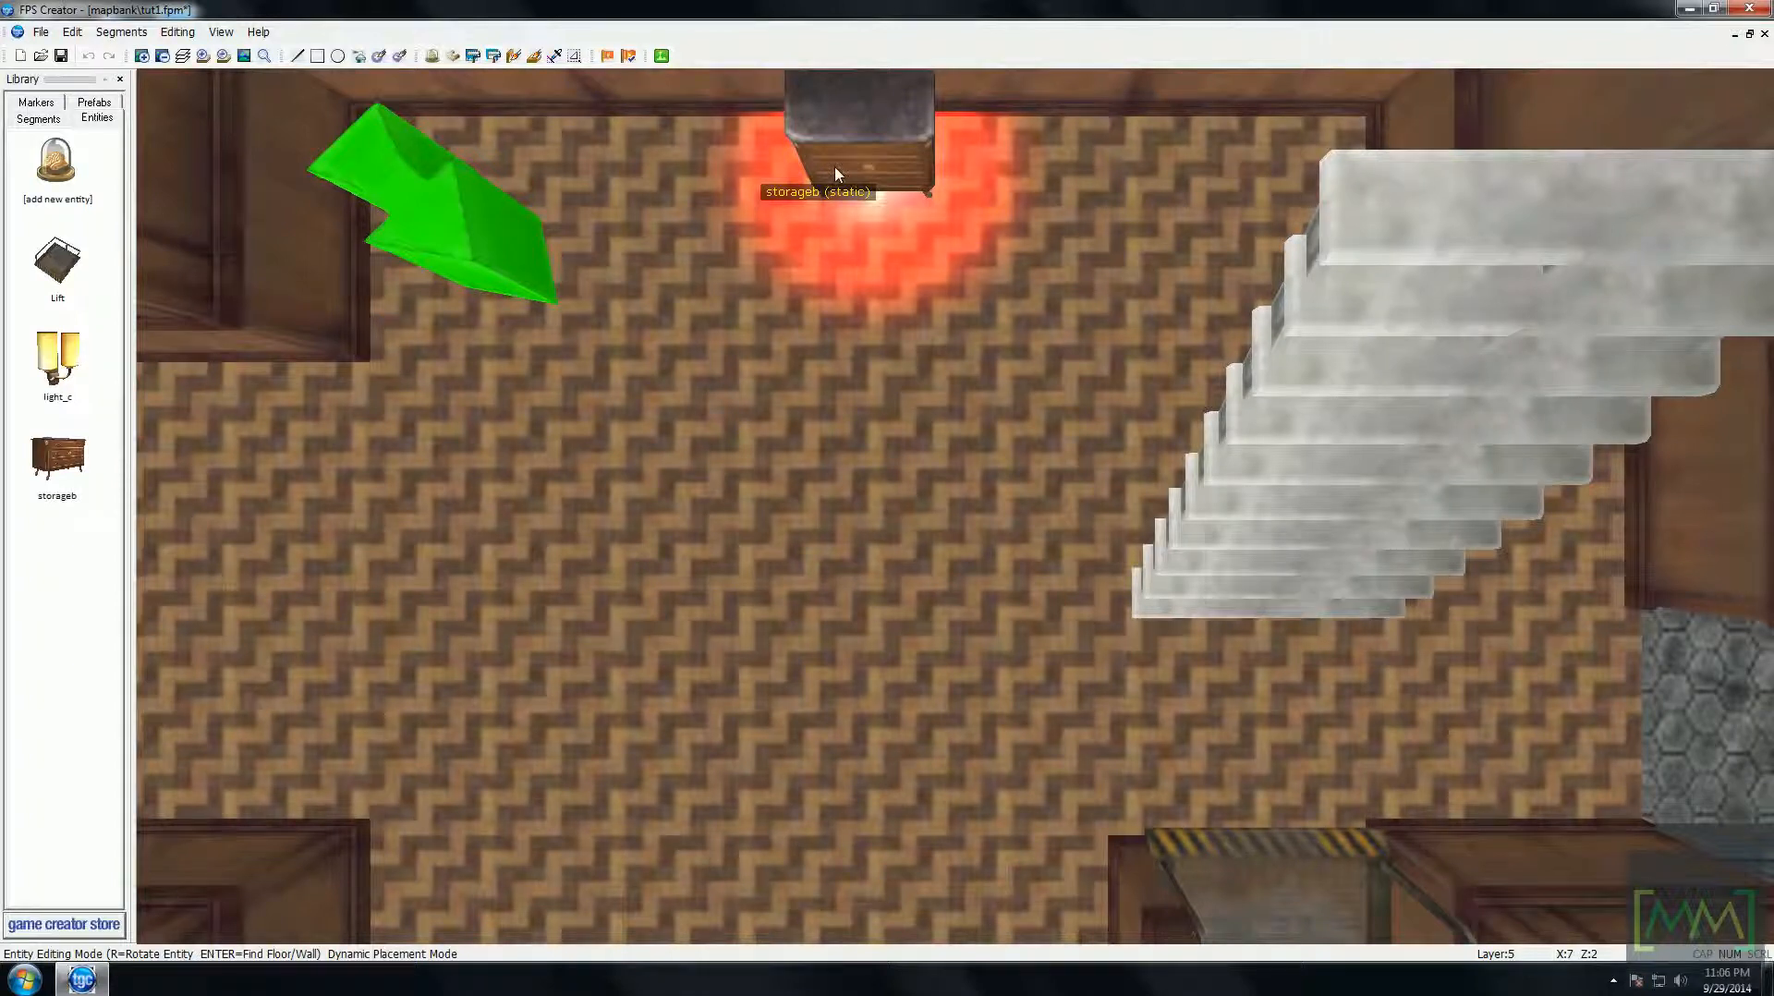
- Examine the lift and the storageb chest to compare their dynamic and static placement modes
key("Down")
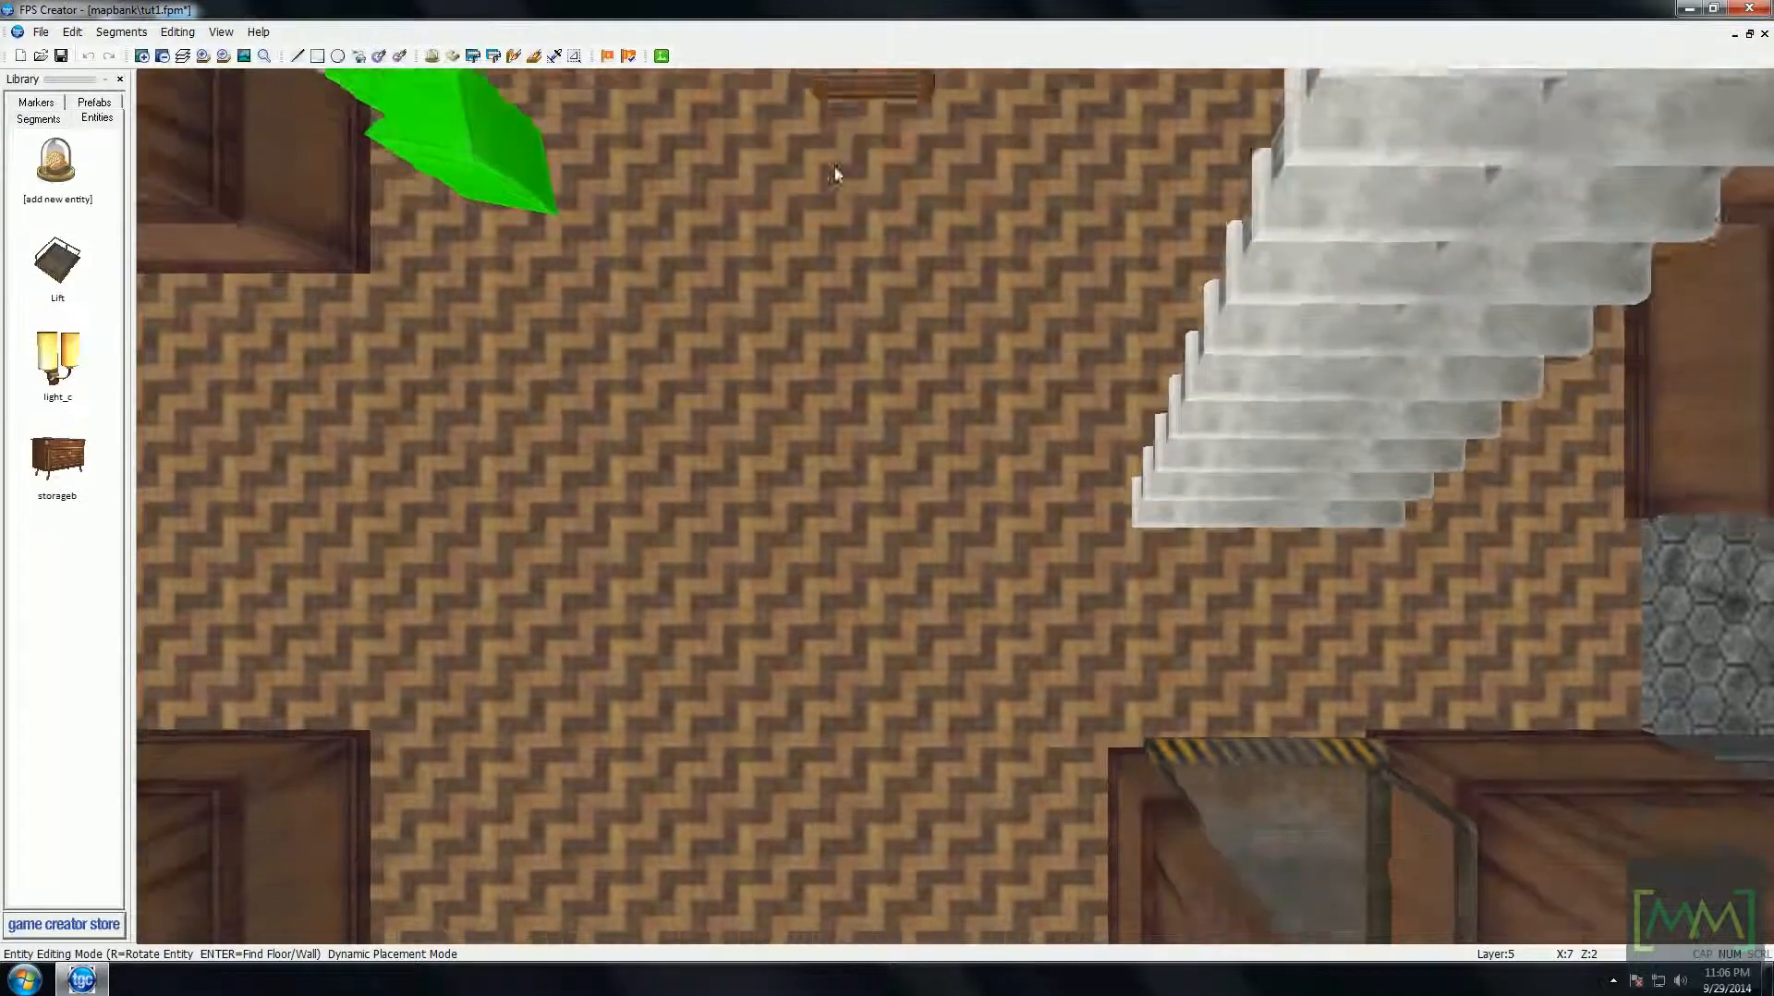
key("Right")
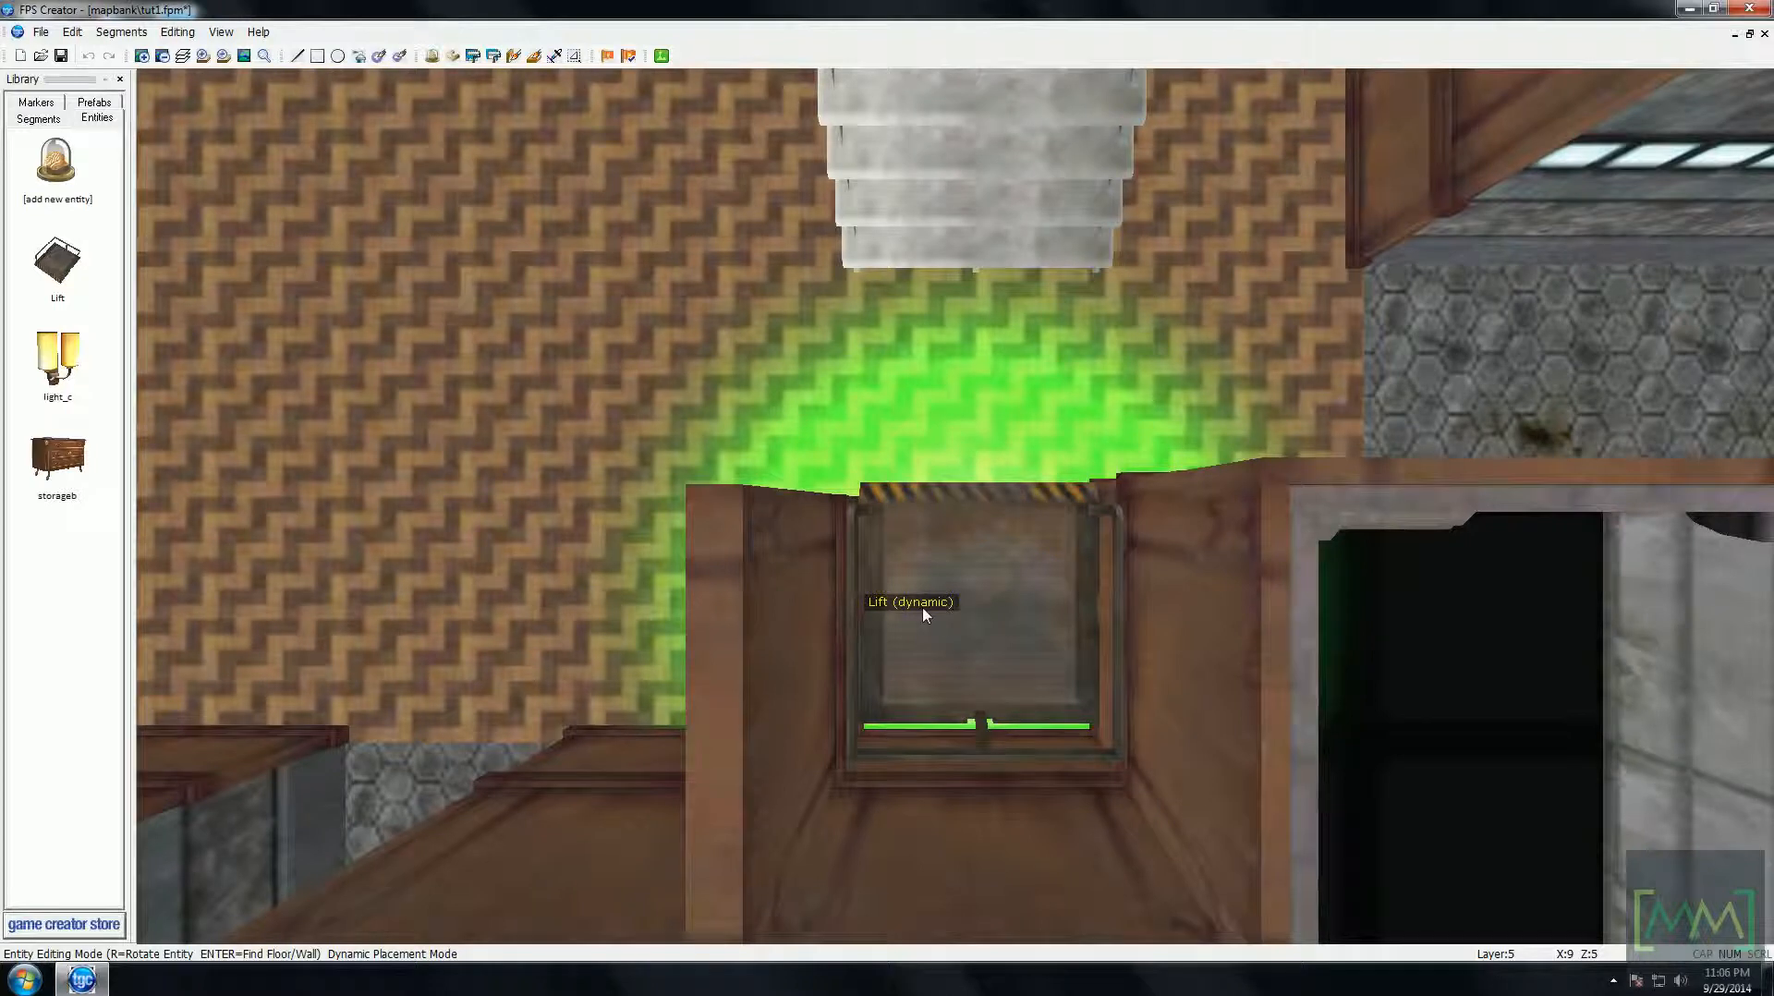
key("Up")
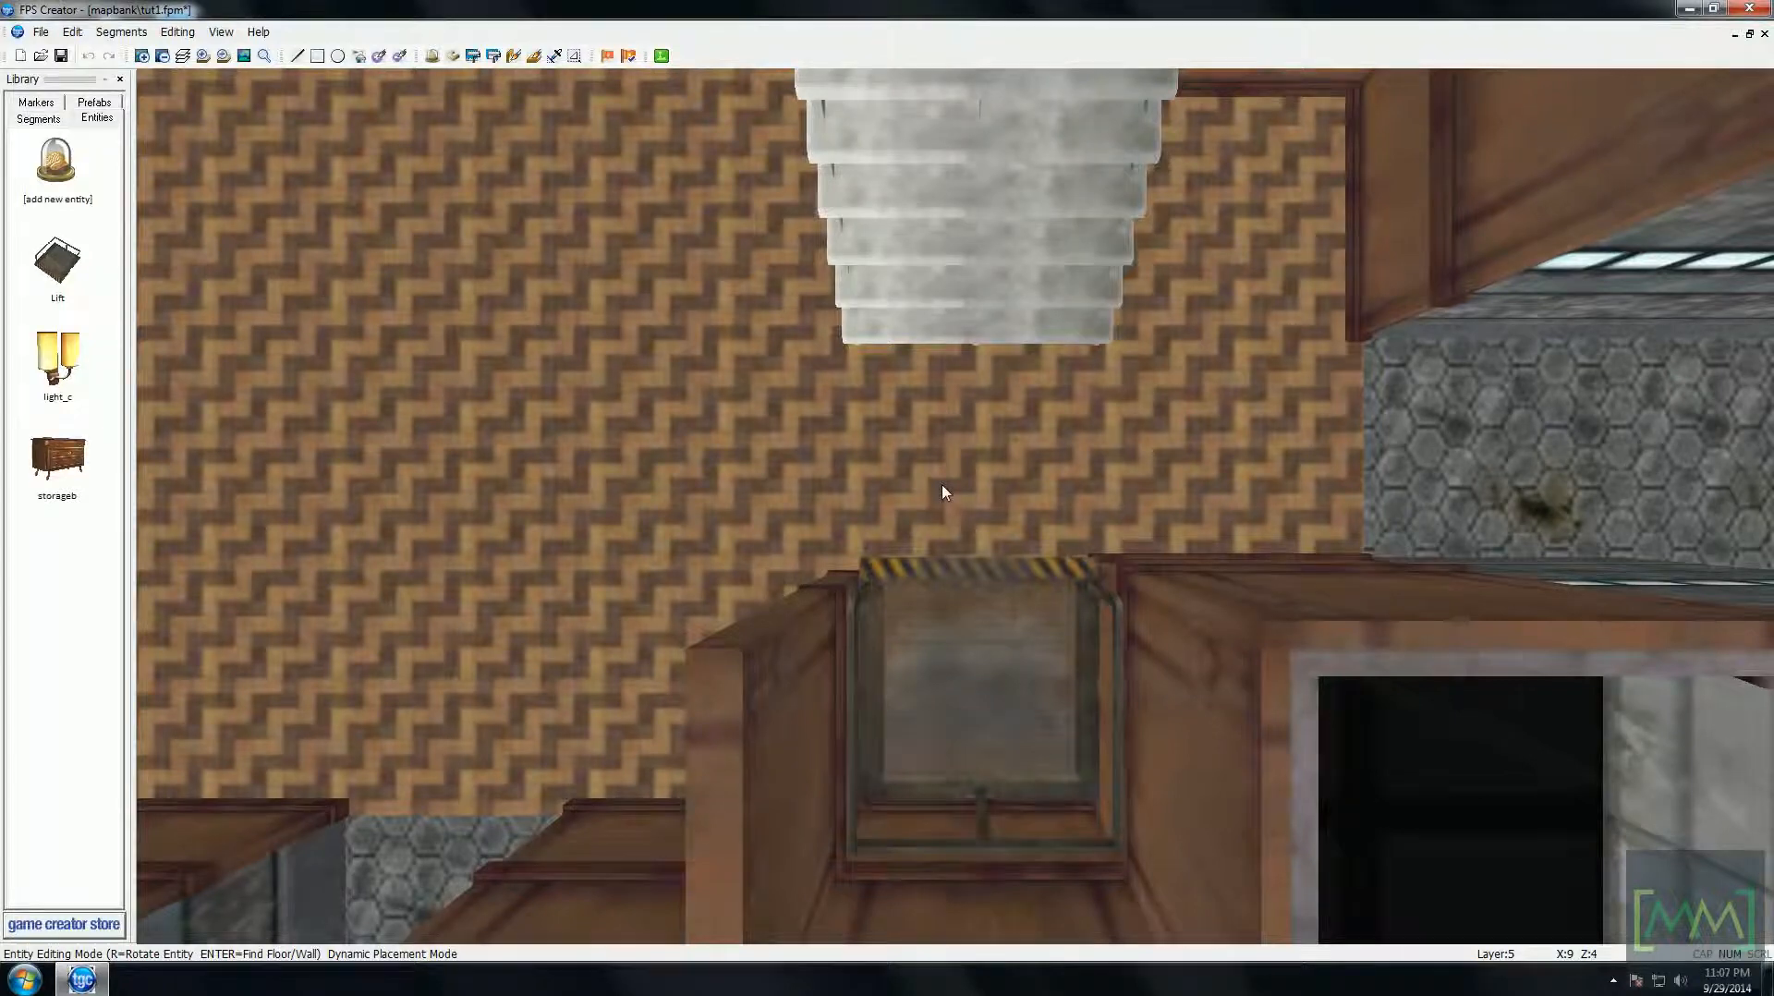
key("Up")
key("Left")
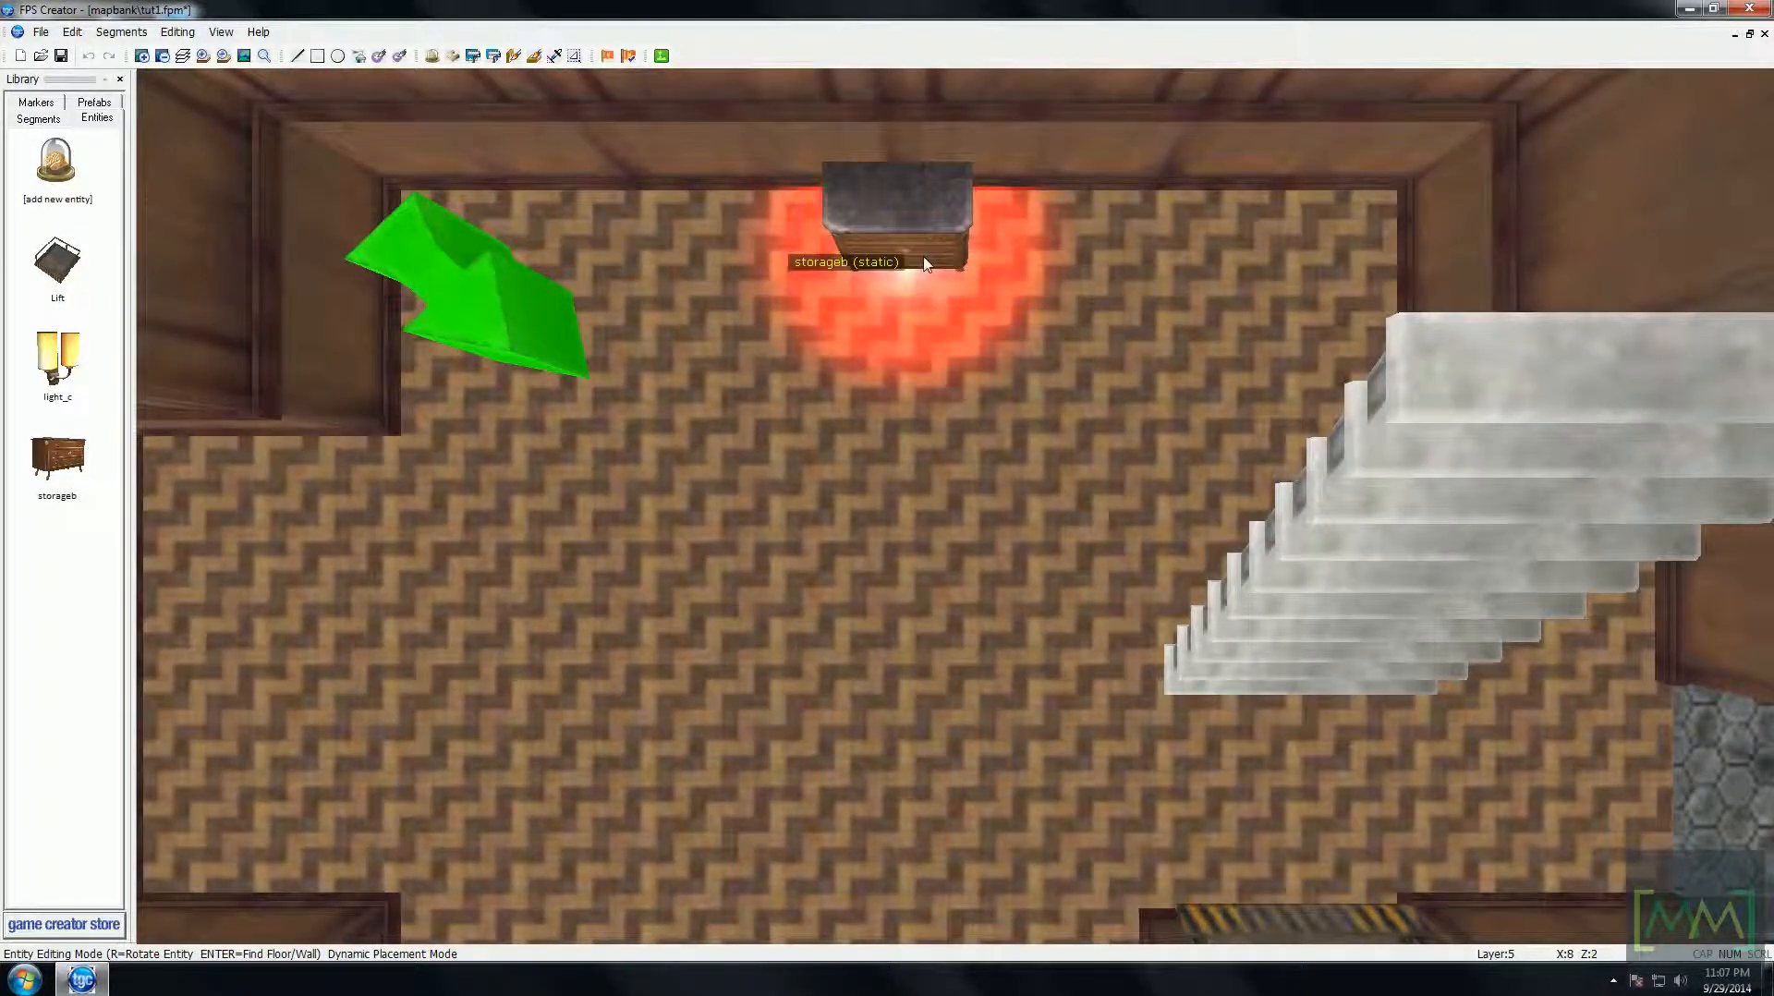
- Add the storageg wardrobe from the furniturea folder, rotate it to face east and place it at the west alcove wall
left_click(54, 164)
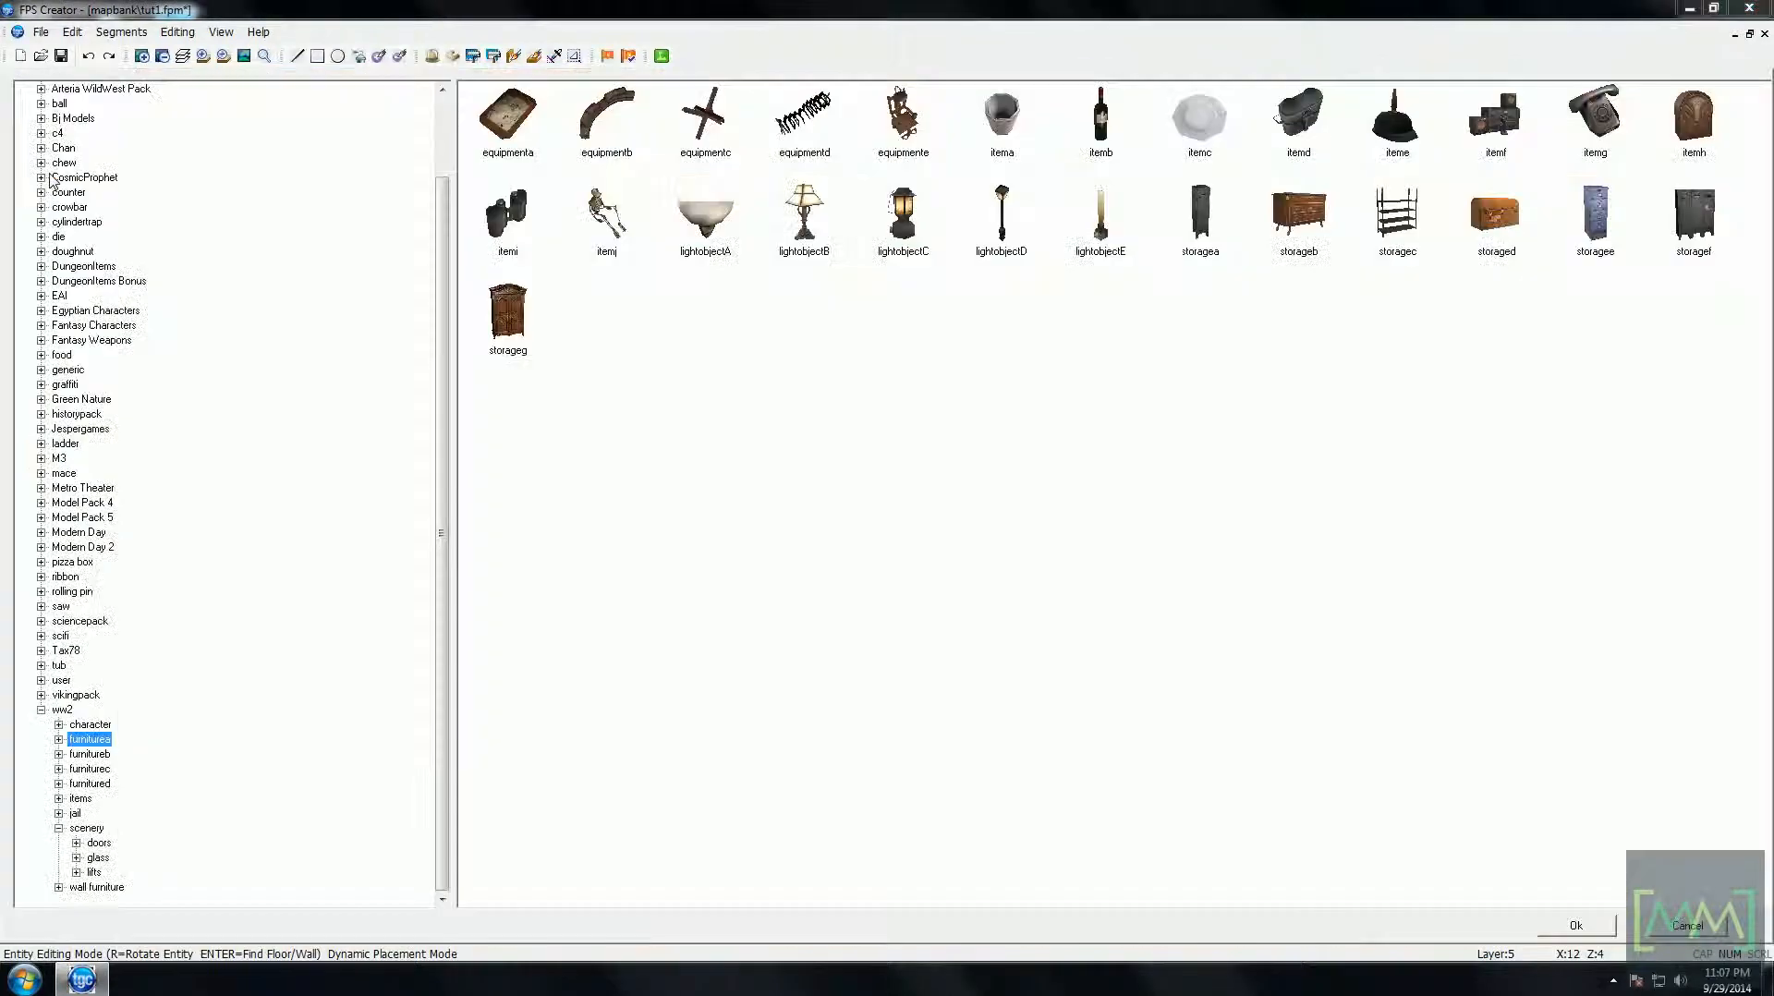
double_click(507, 314)
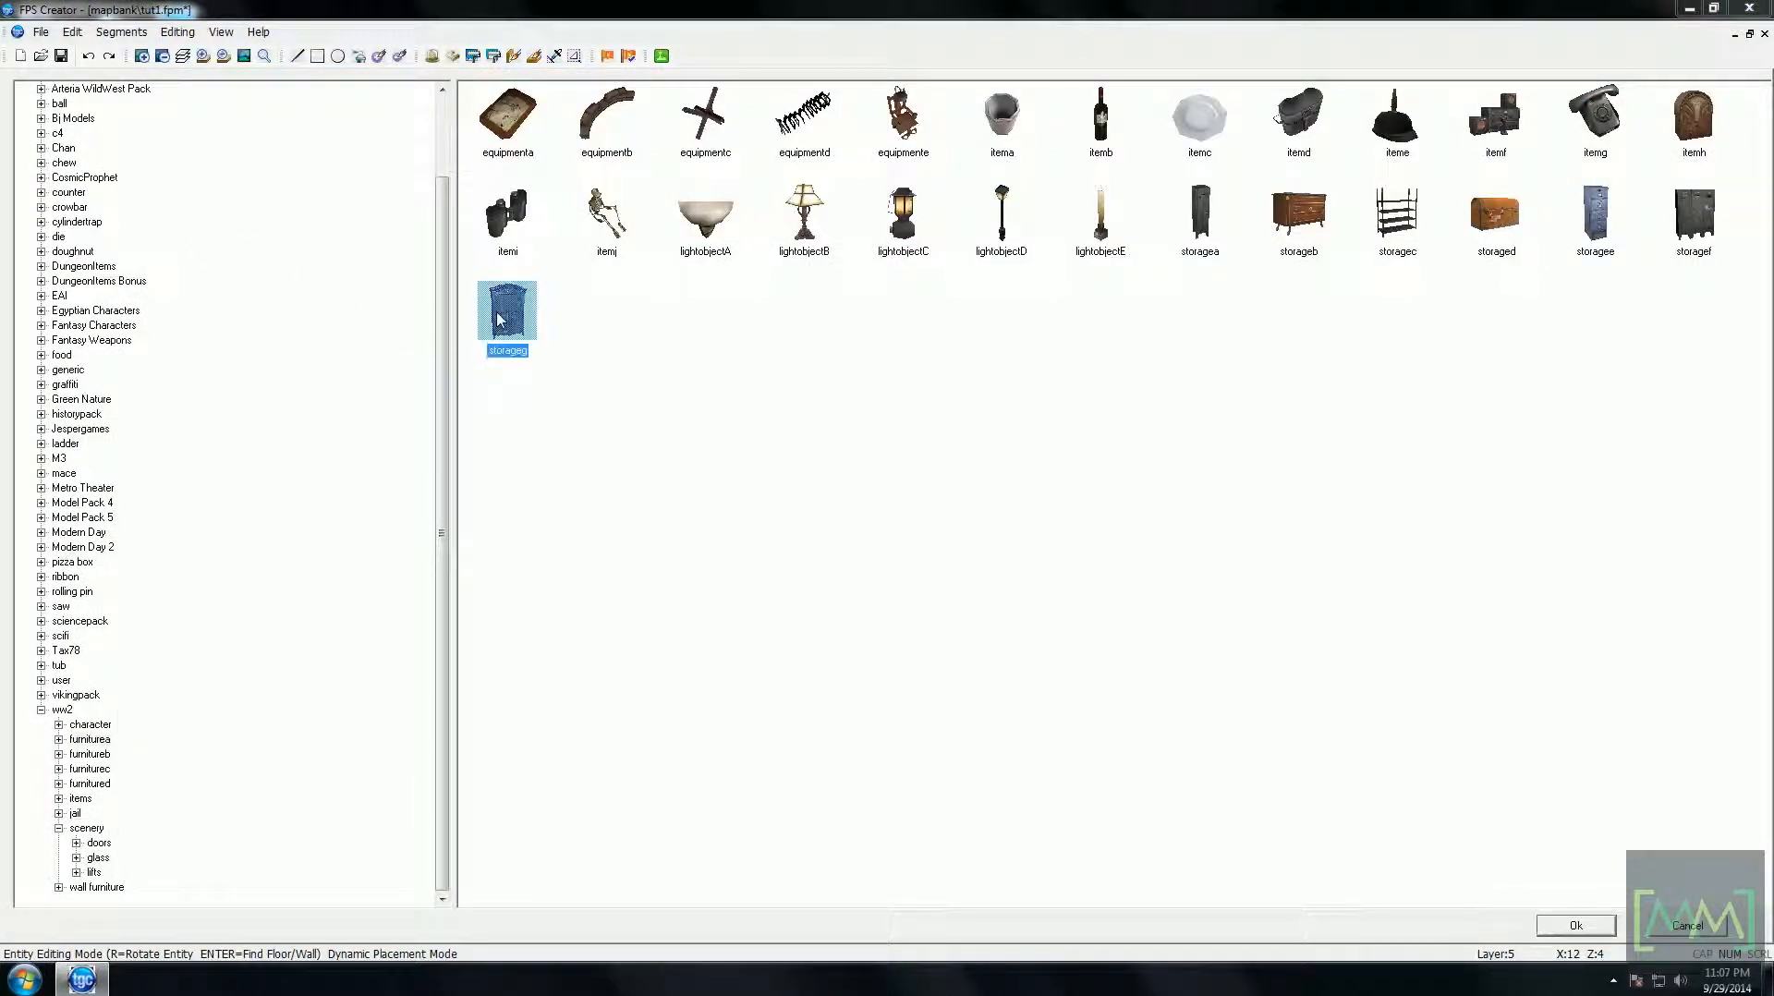
key("Left")
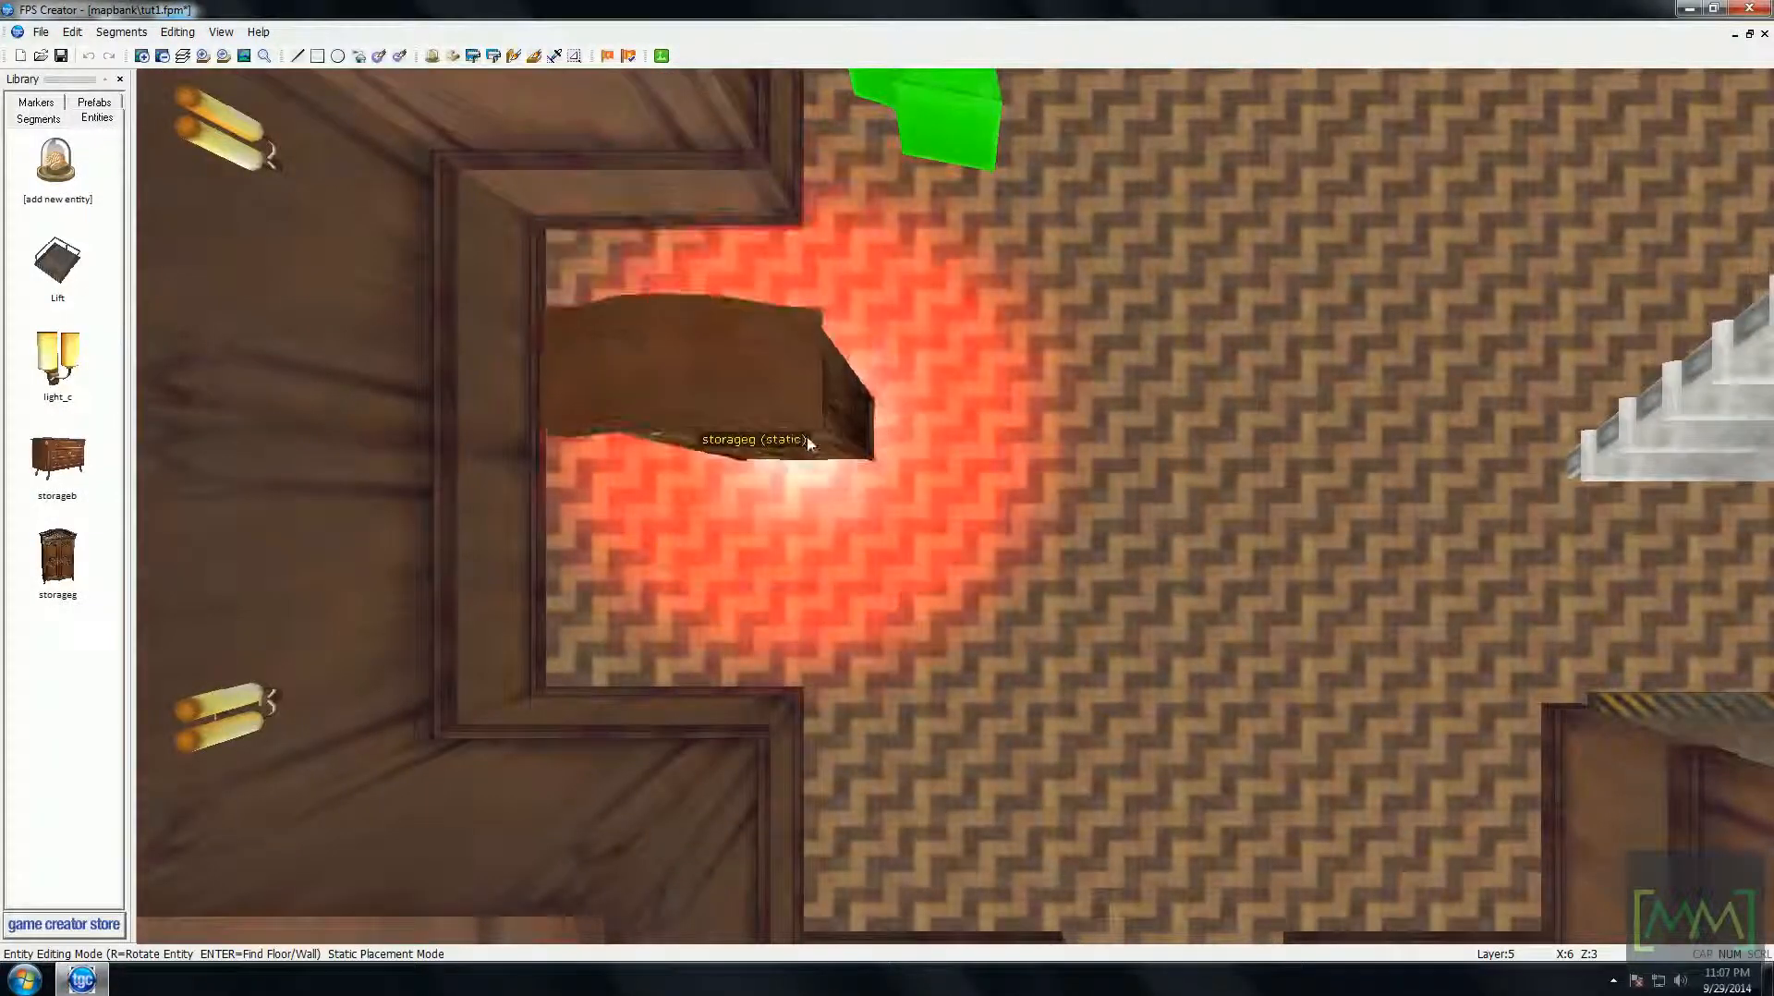
key("r")
key("r")
key("r")
key("r")
key("r")
key("r")
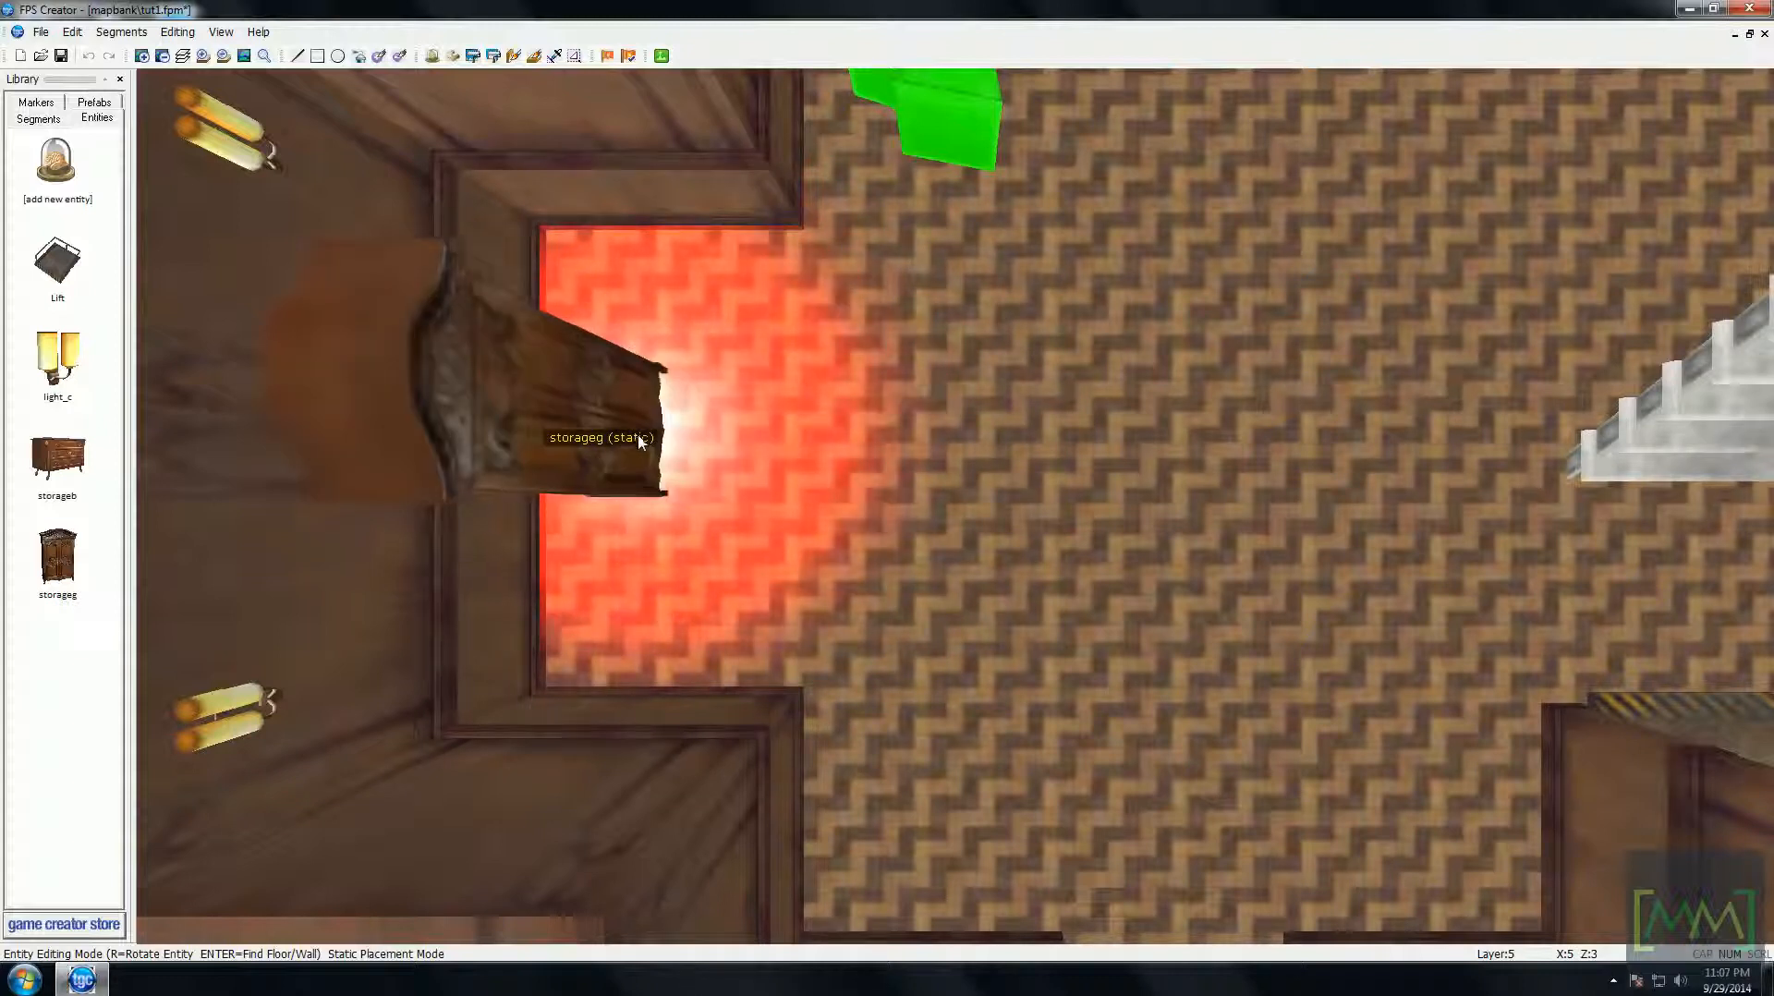
left_click(741, 494)
right_click(897, 537)
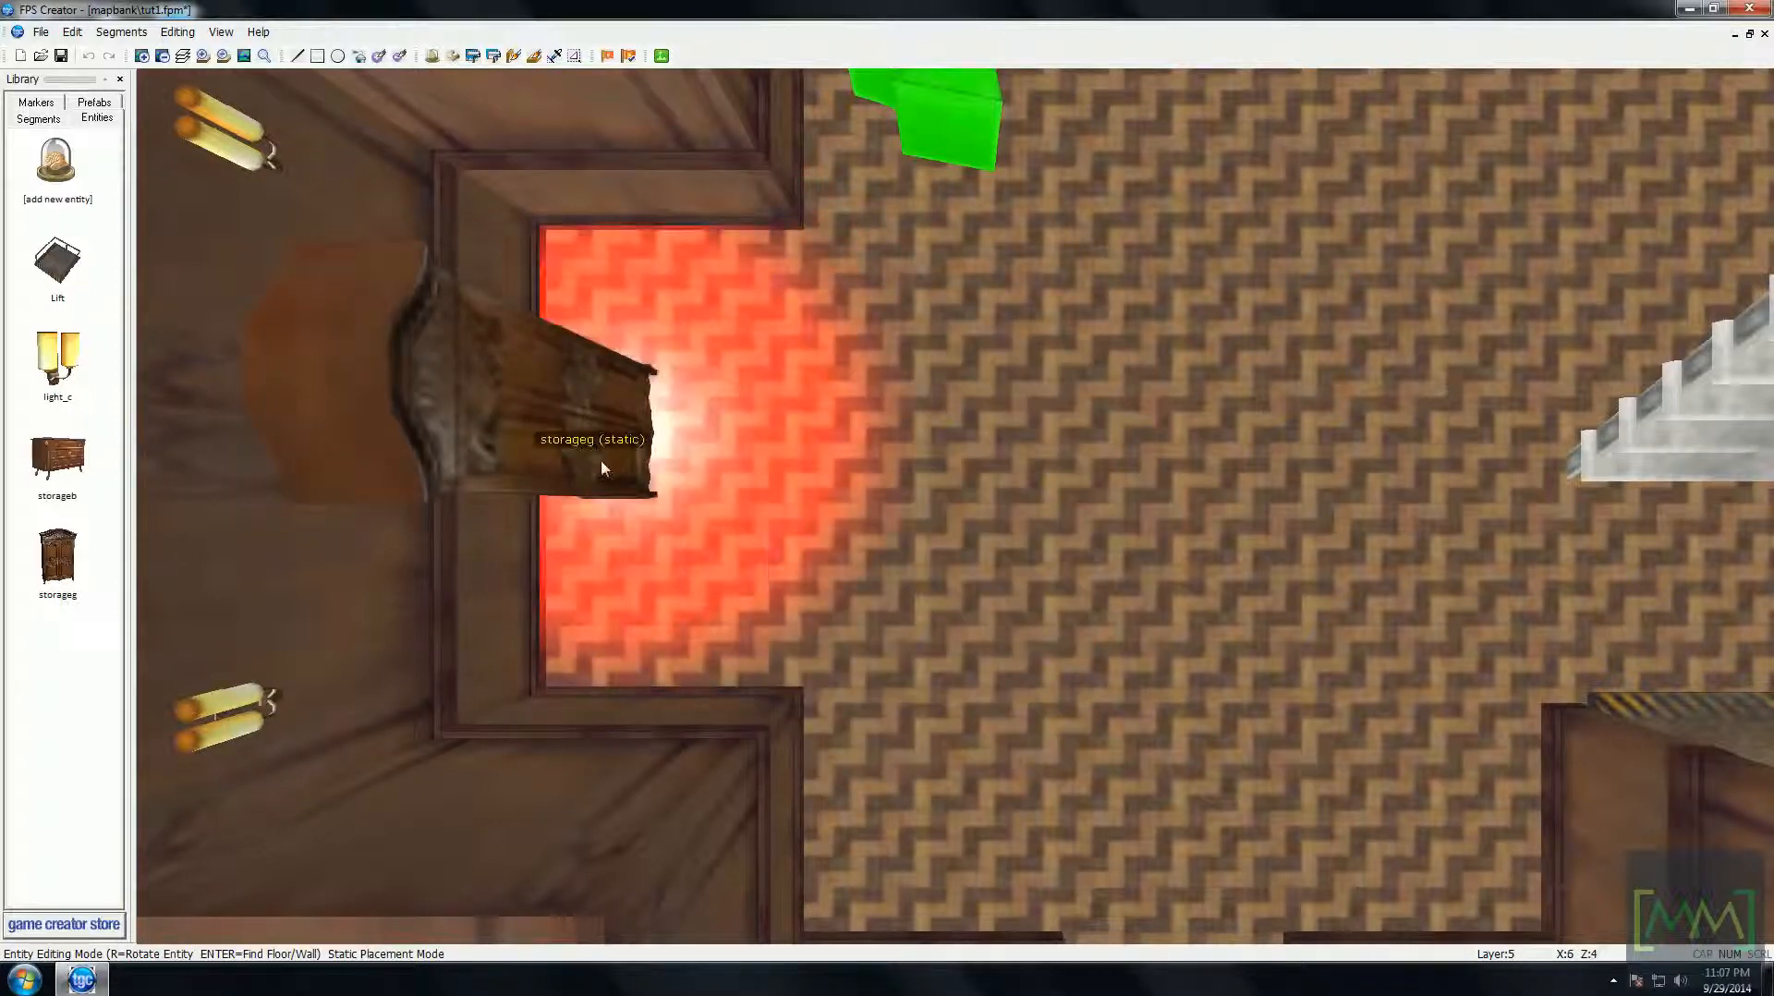
- Pick up the storageg wardrobe and reposition it at the middle of the west alcove wall between the two wall lights
left_click(600, 460)
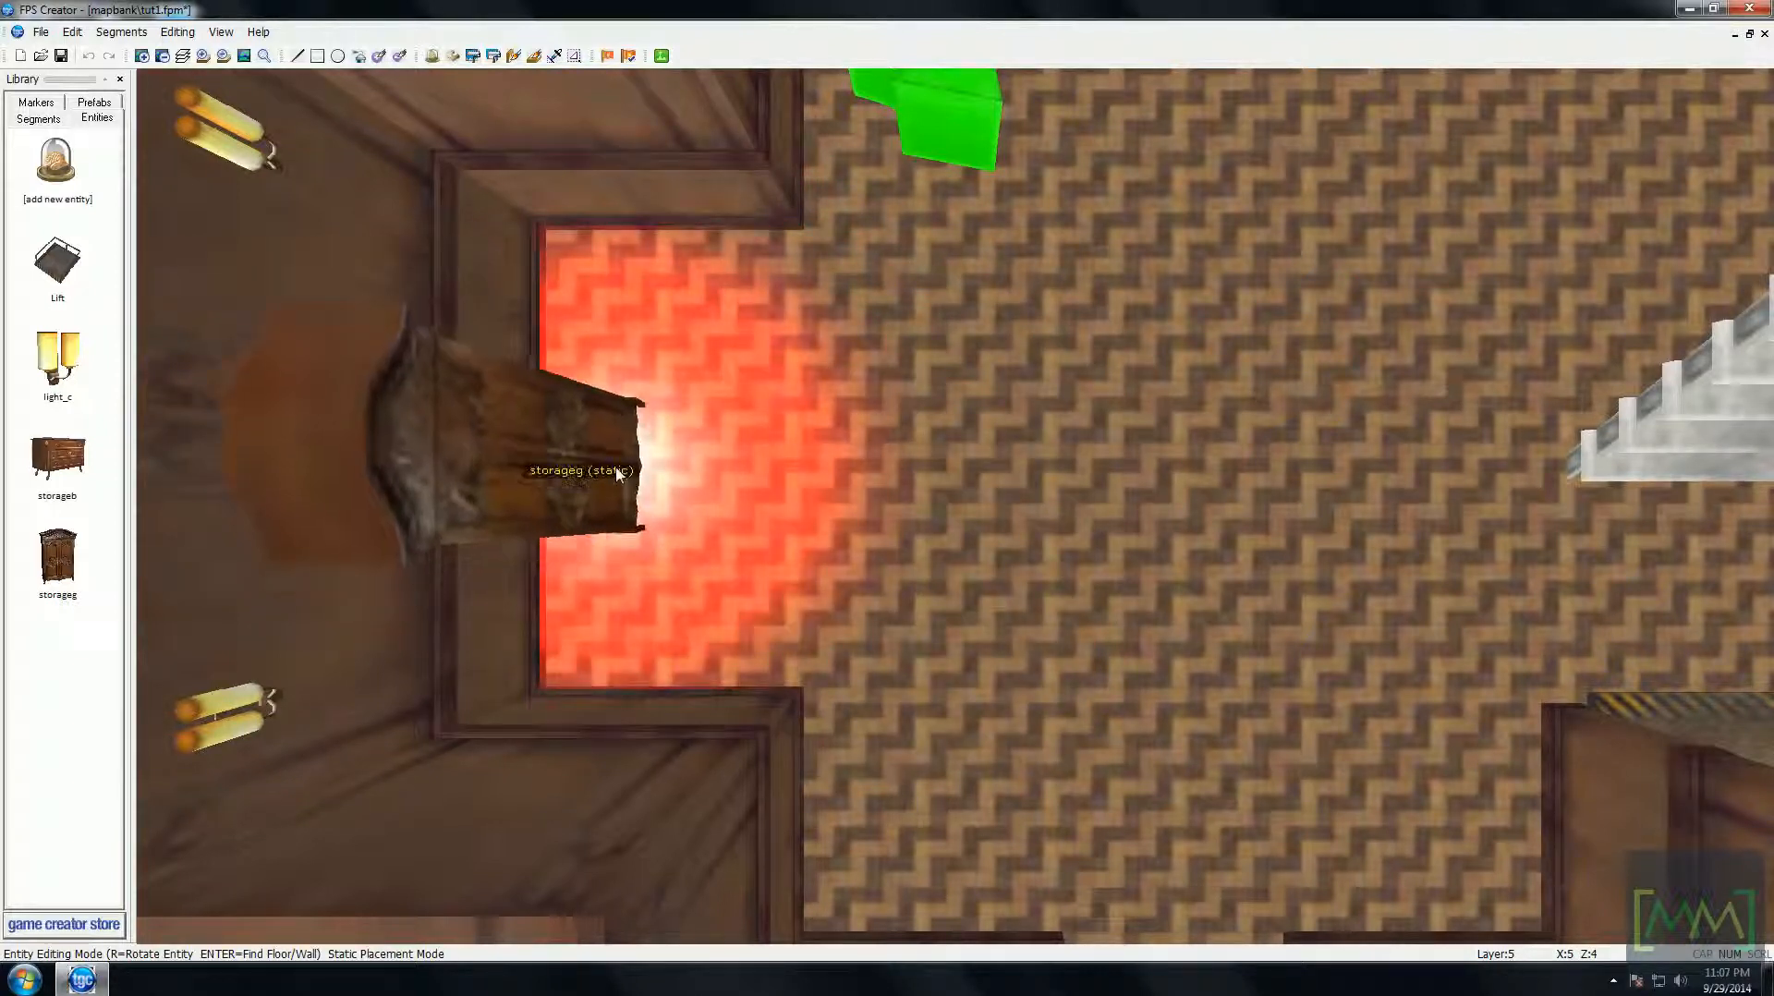
left_click(617, 475)
key("Left")
right_click(1137, 489)
key("Right")
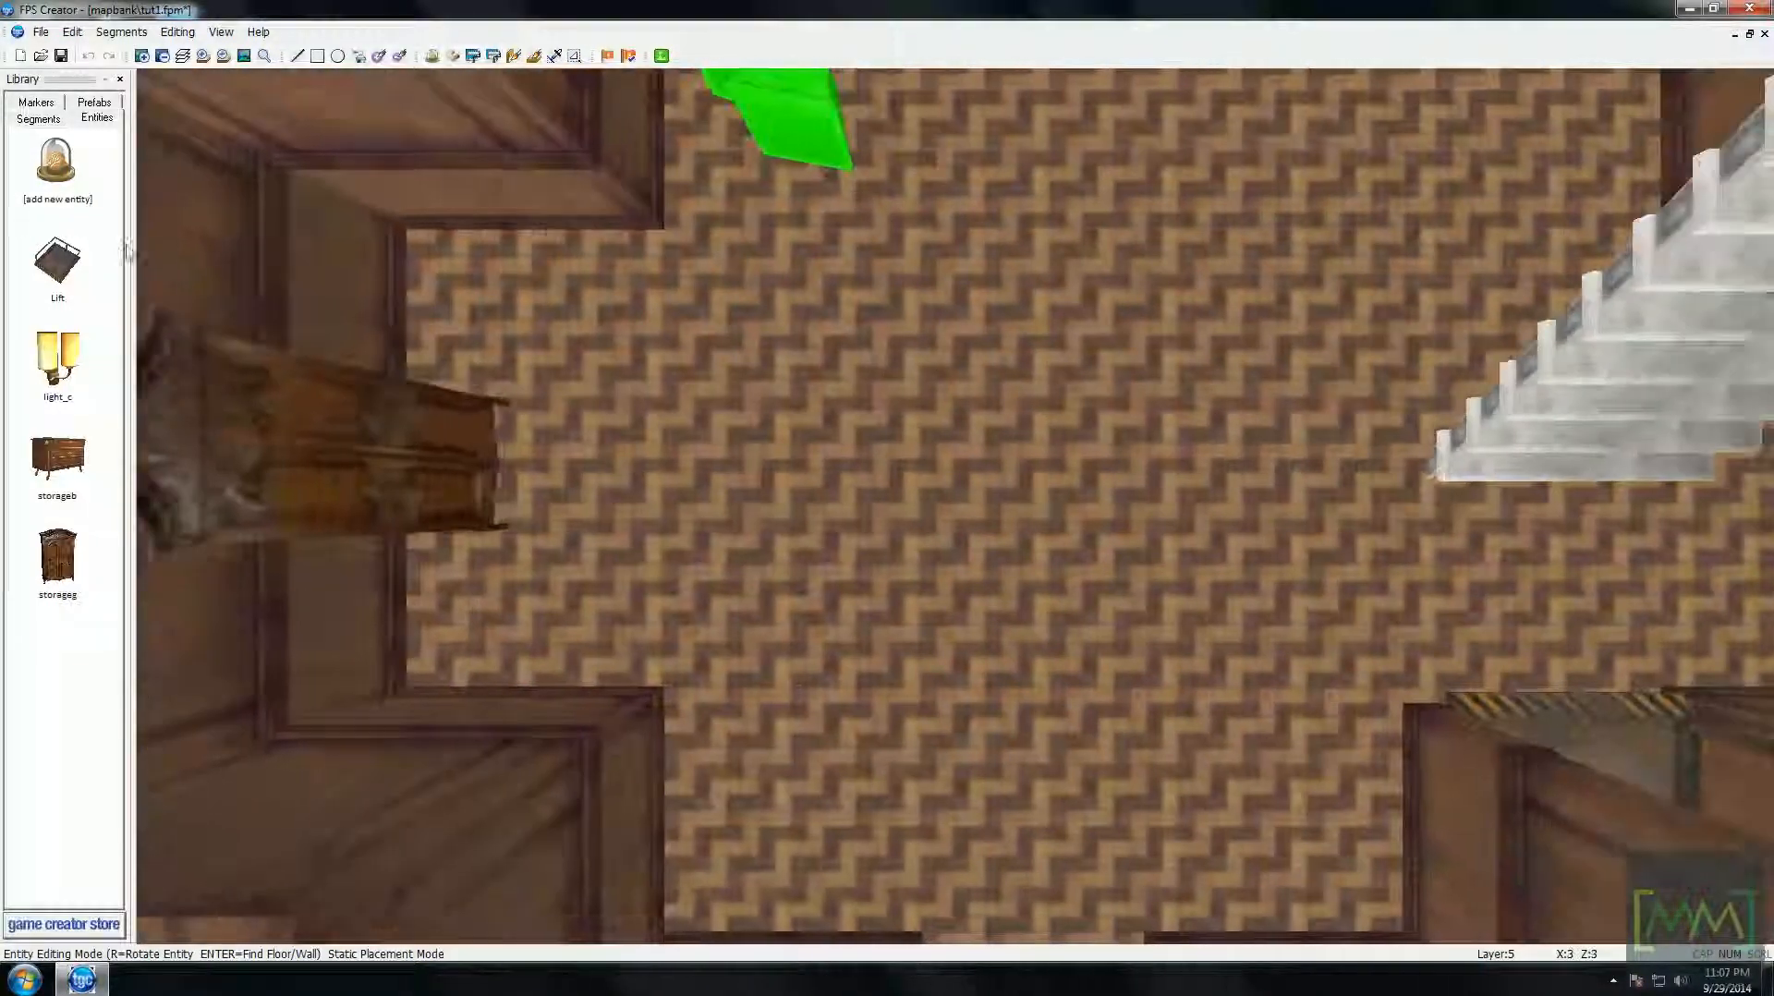
- Add the structuralb frame from the ww2 furnitureb folder to the entity library
left_click(59, 181)
key("Down")
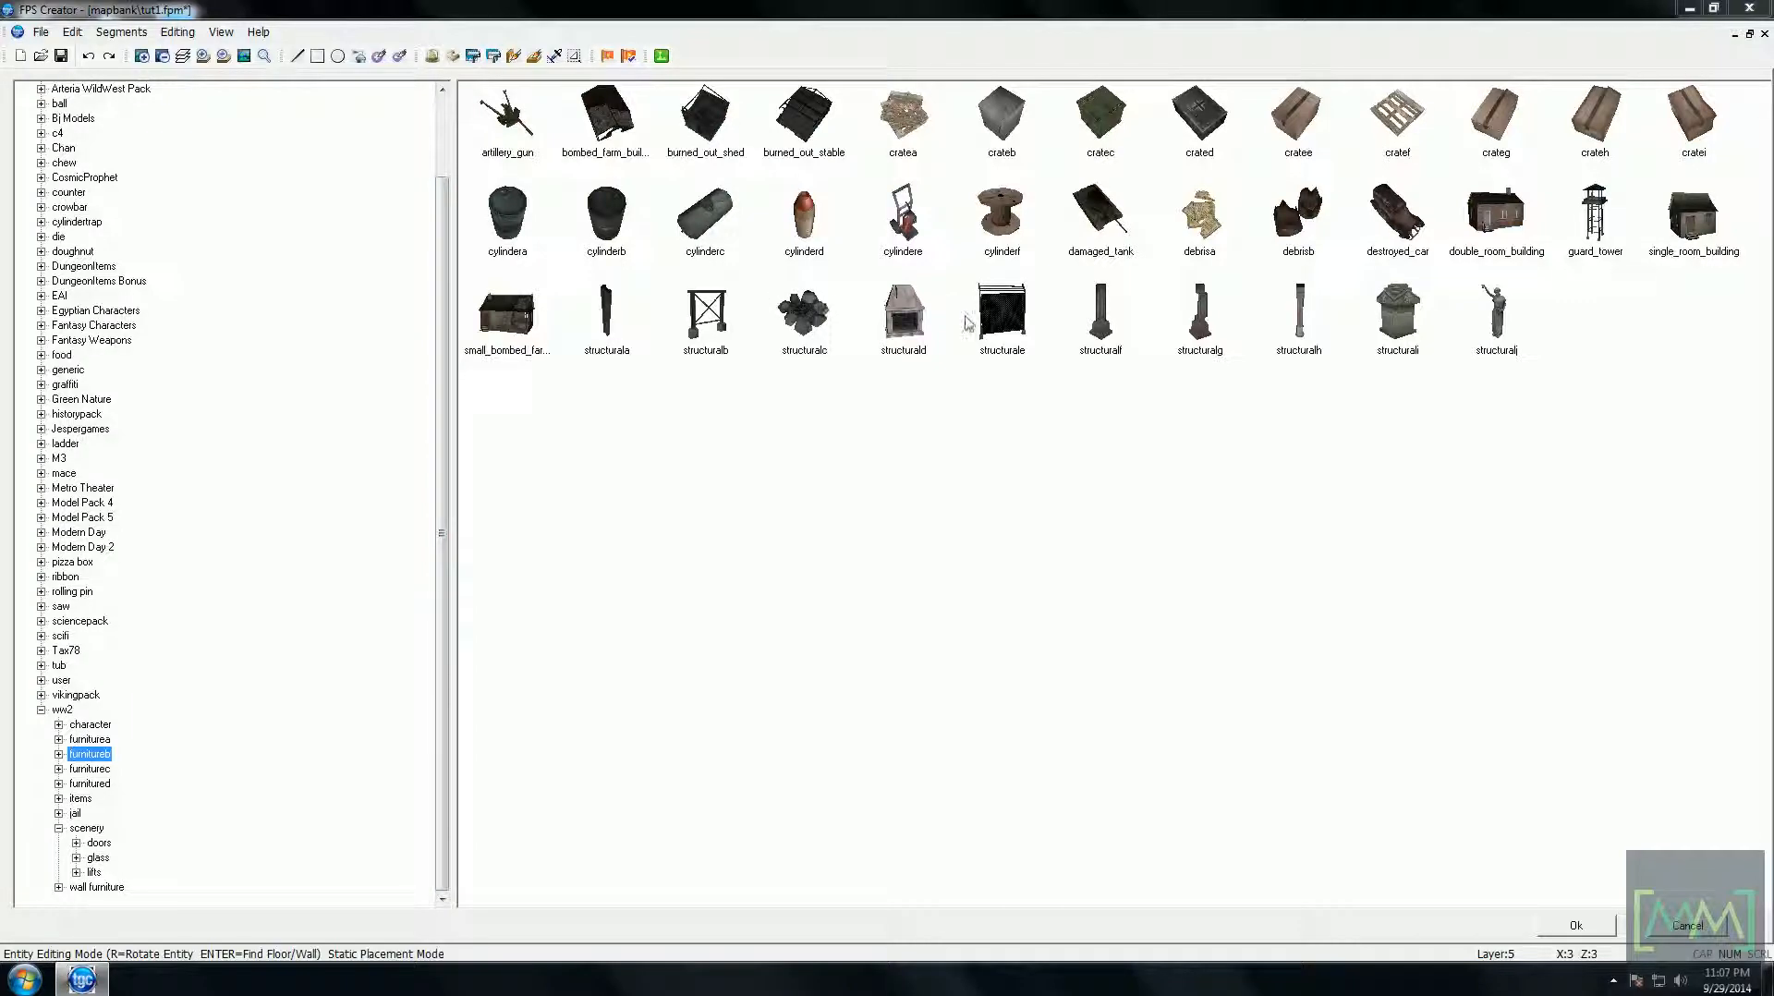
double_click(710, 328)
- Place two static structuralb frames end to end, running north to south between the start marker and the staircase
key("Left")
key("Down")
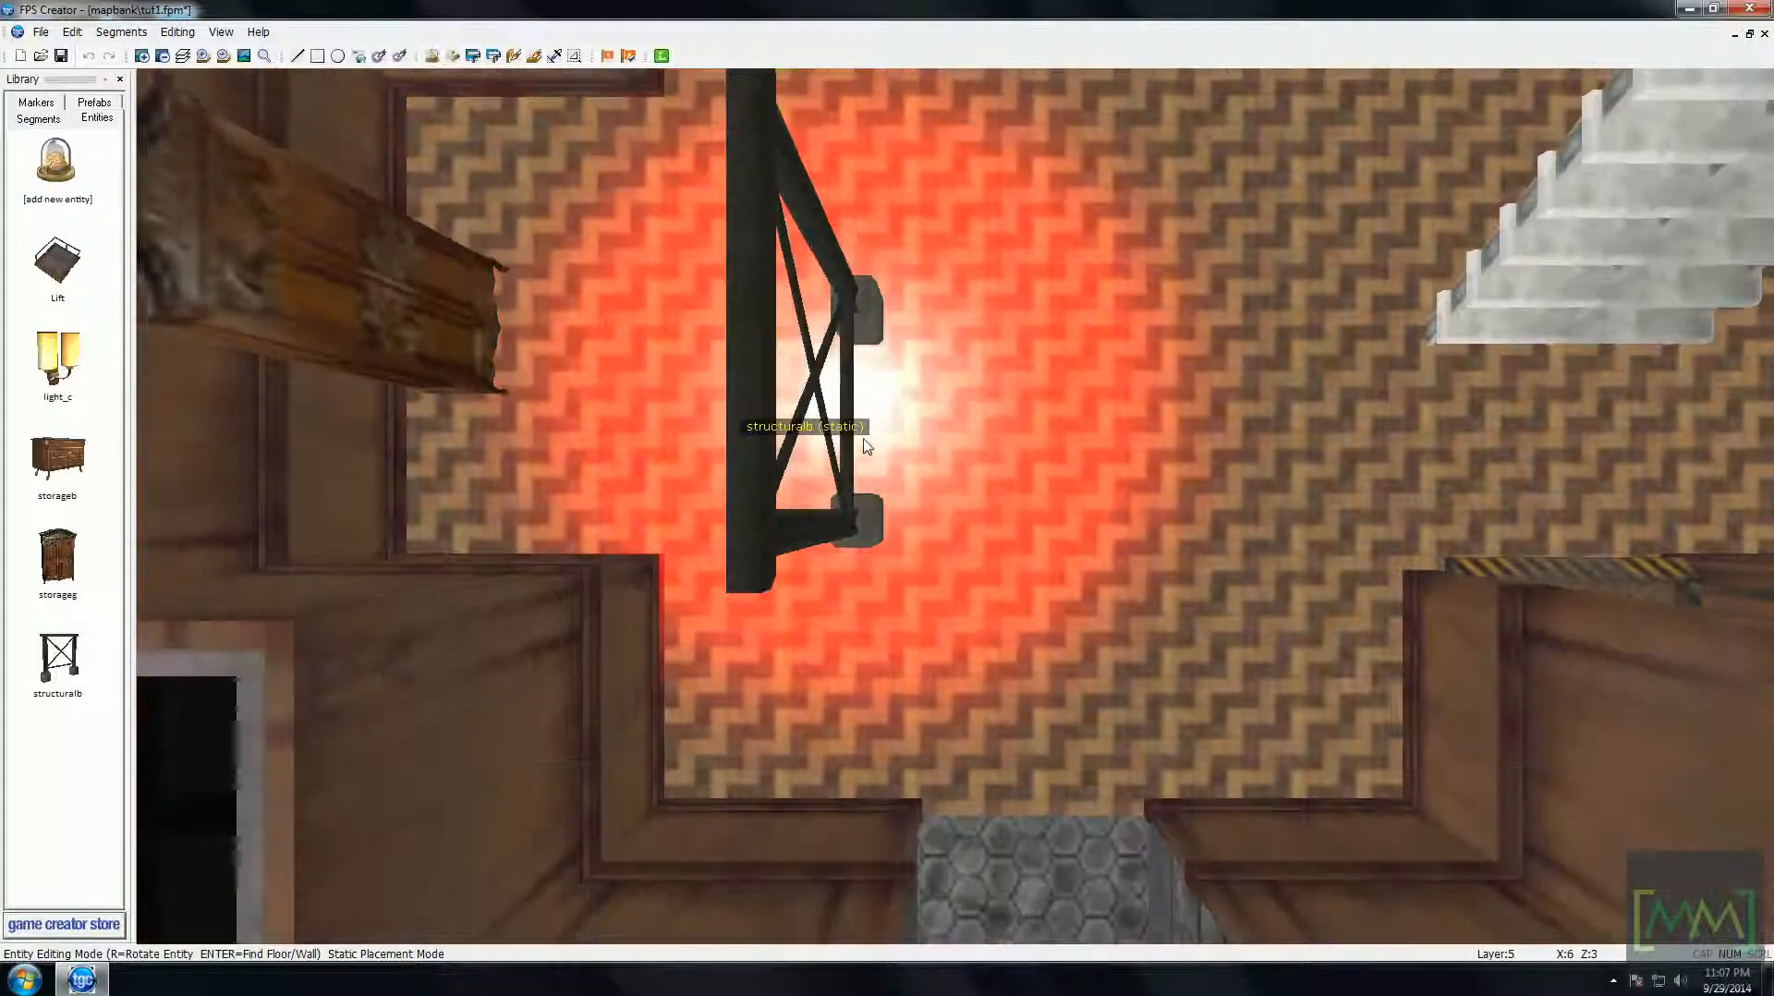
key("Up")
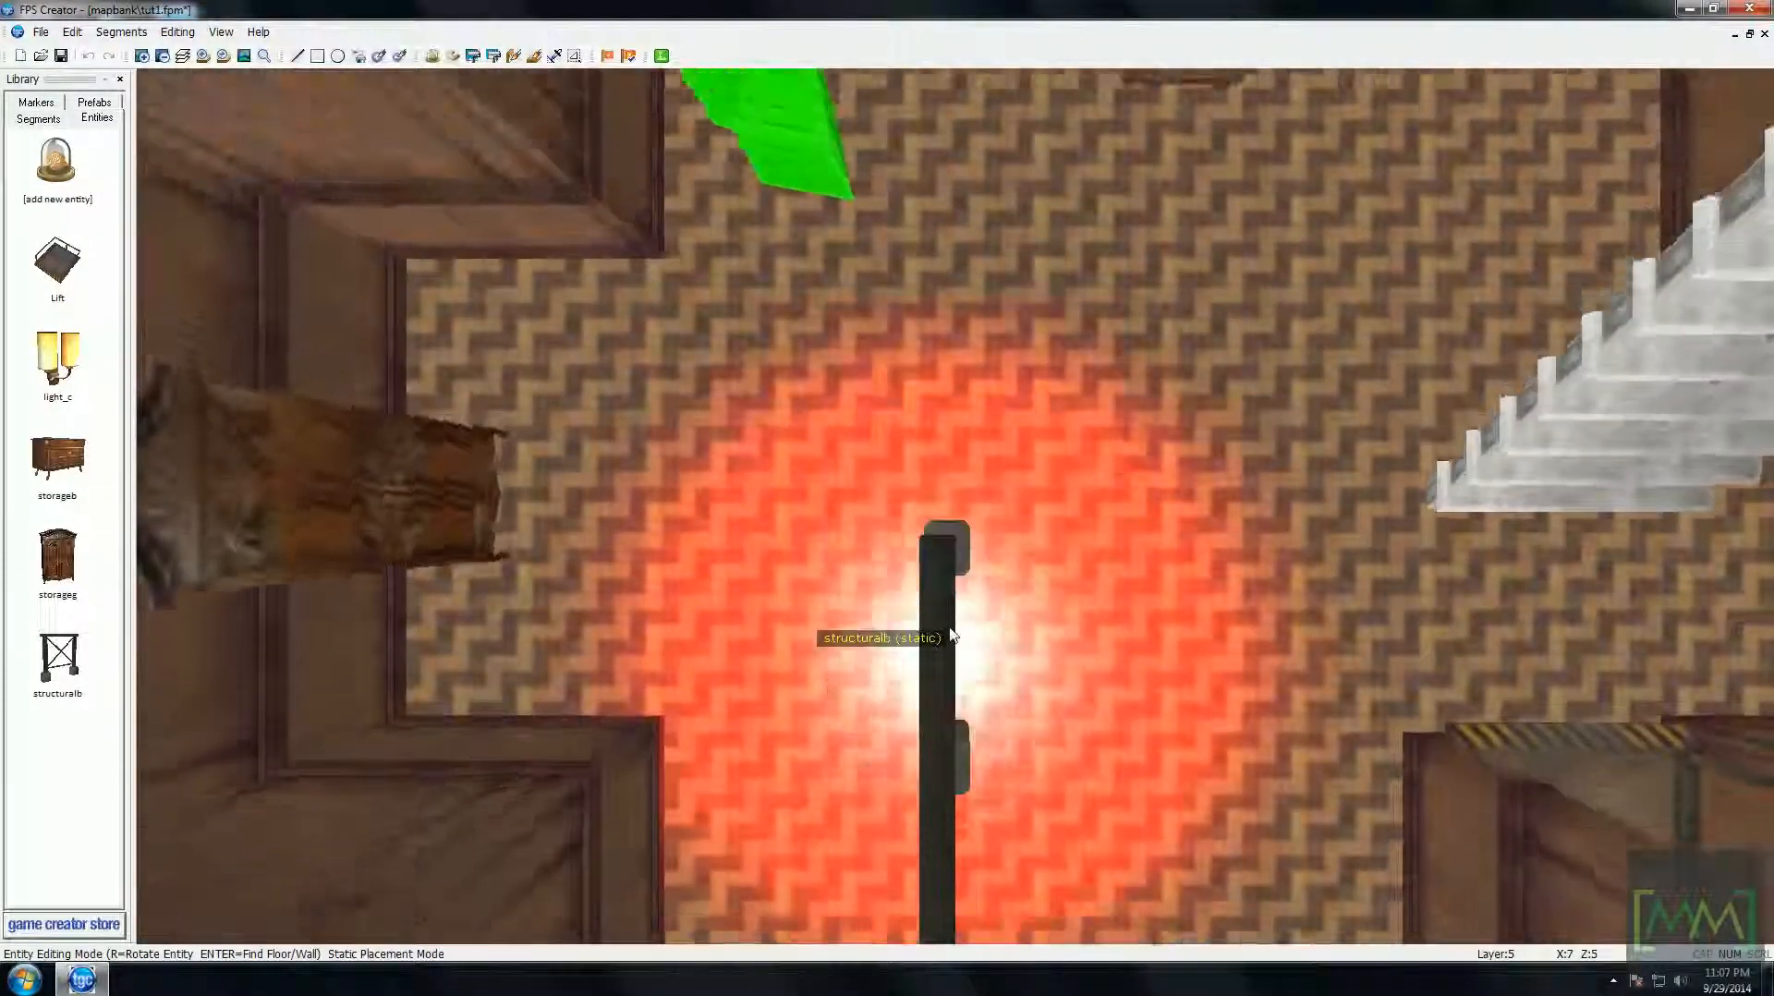
key("Right")
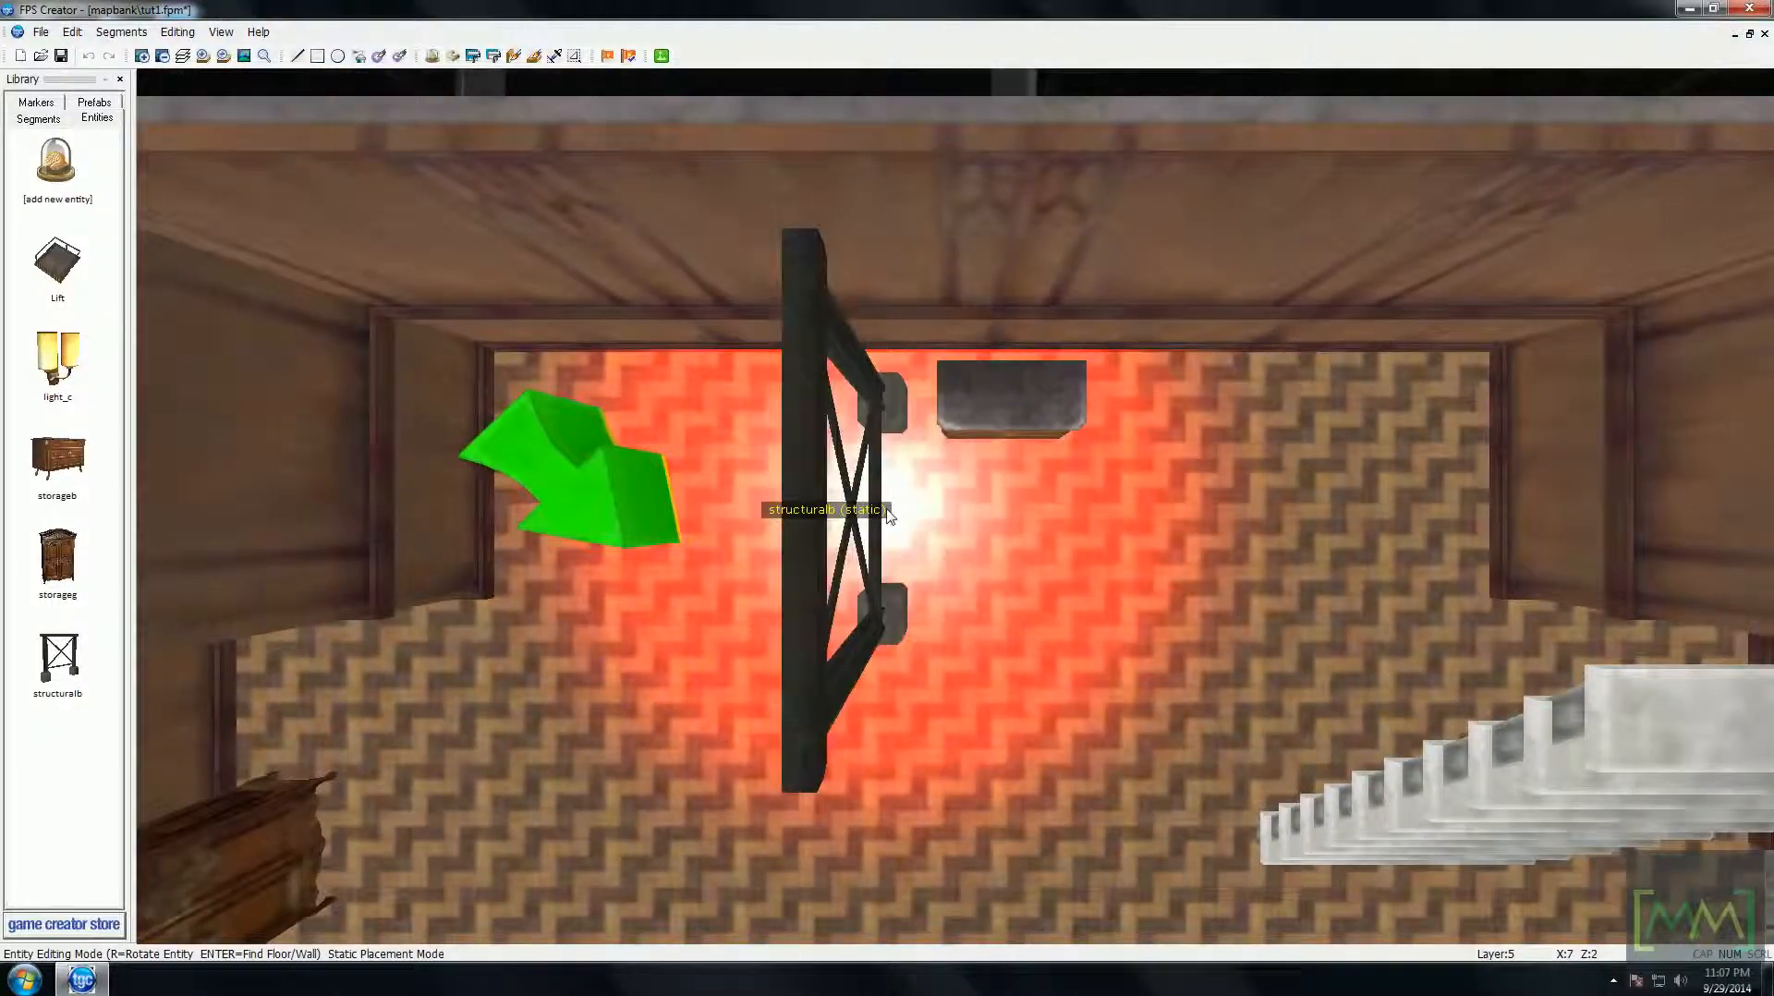
left_click(887, 510)
key("Down")
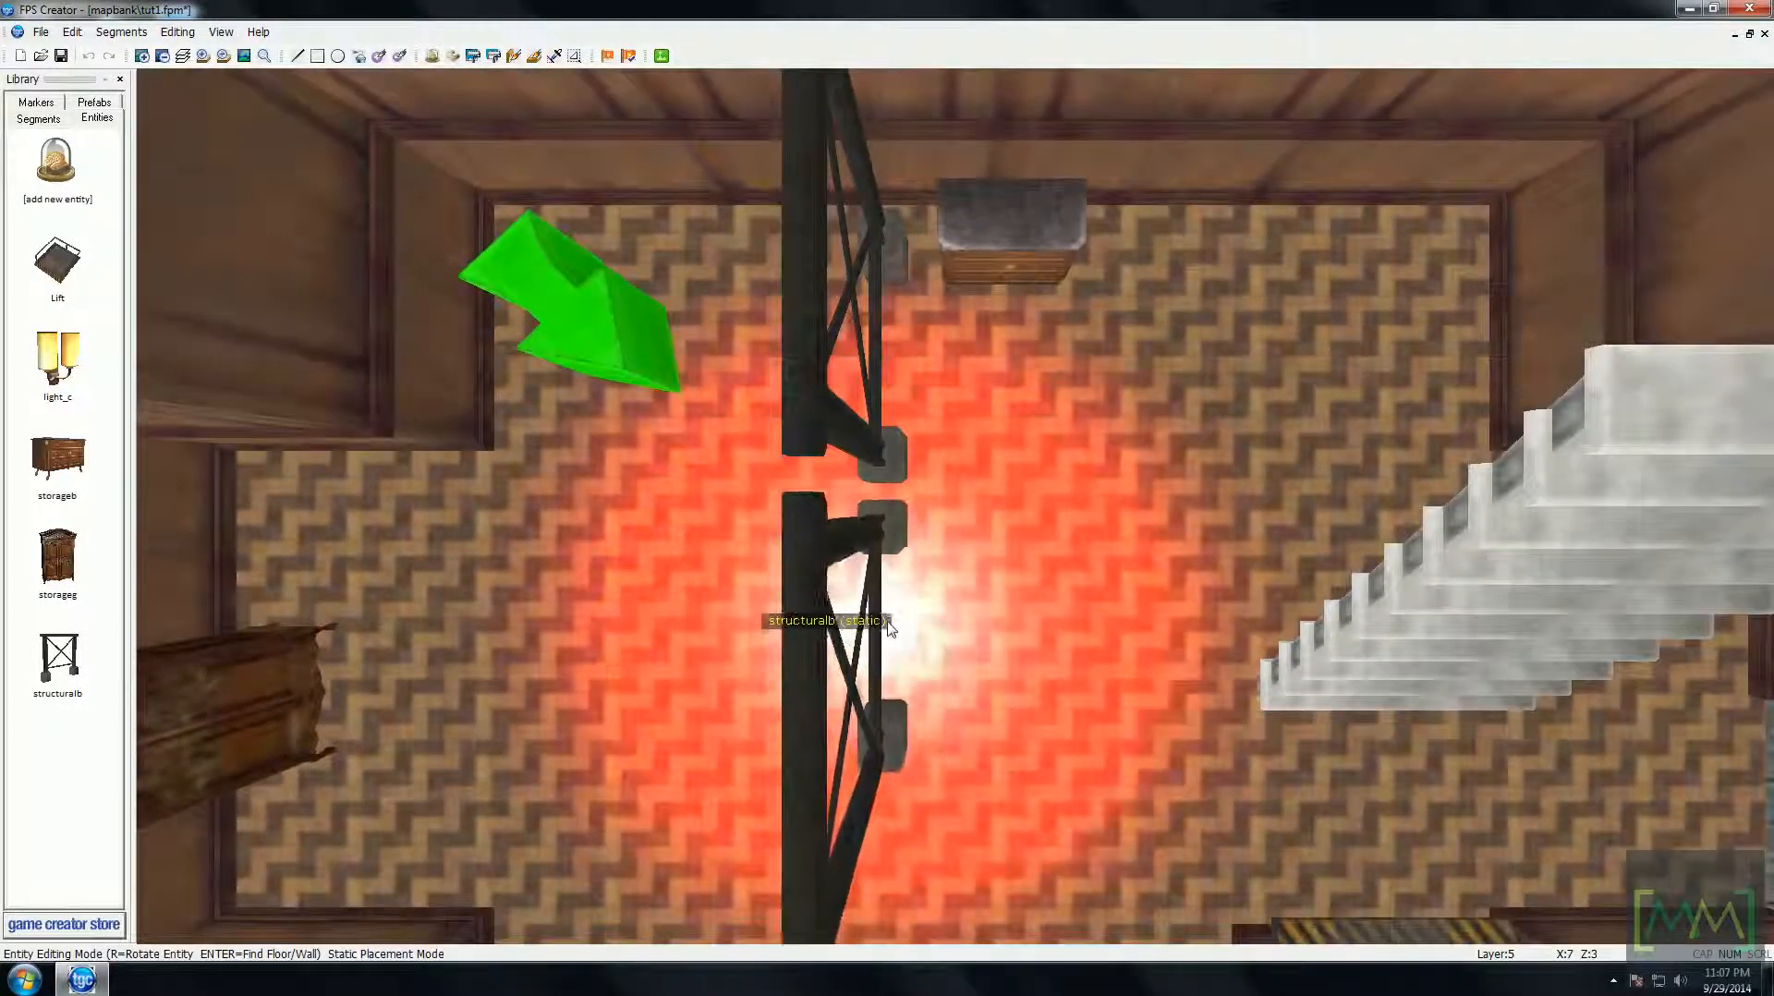
left_click(889, 618)
key("Down")
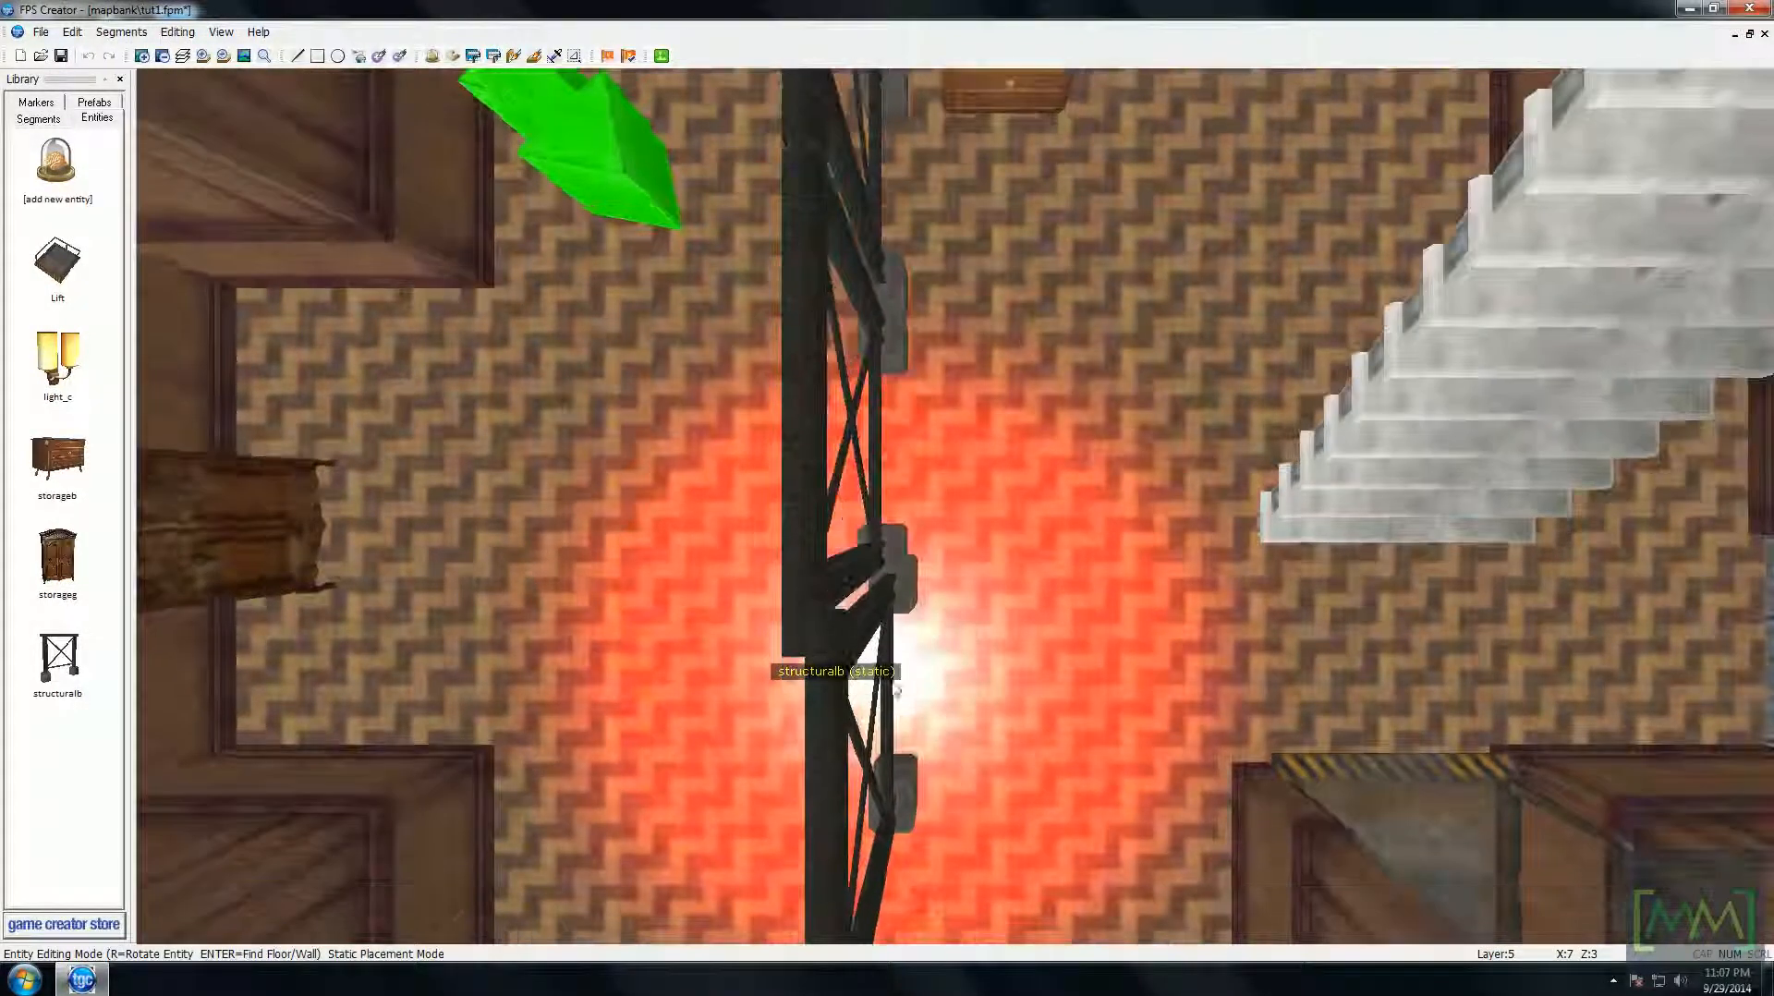
- Rotate the structuralb frame to run east-west, place one at the south end of the row and end the placement
key("r")
key("Down")
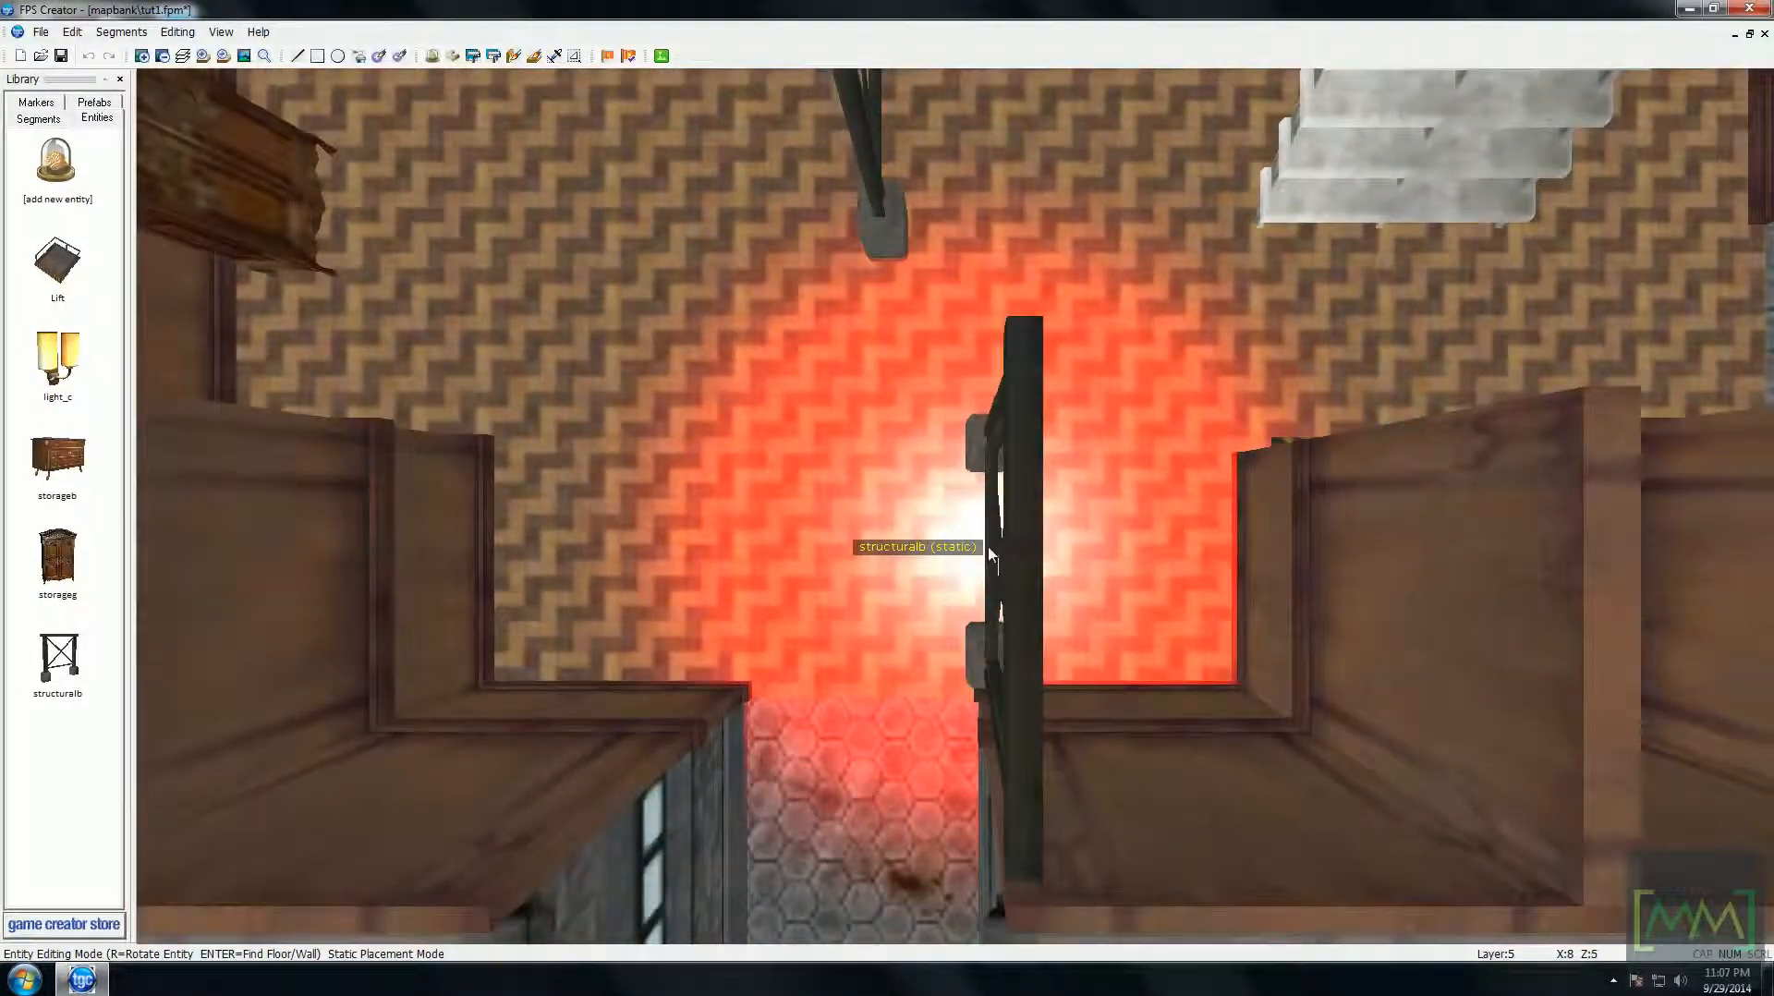
key("r")
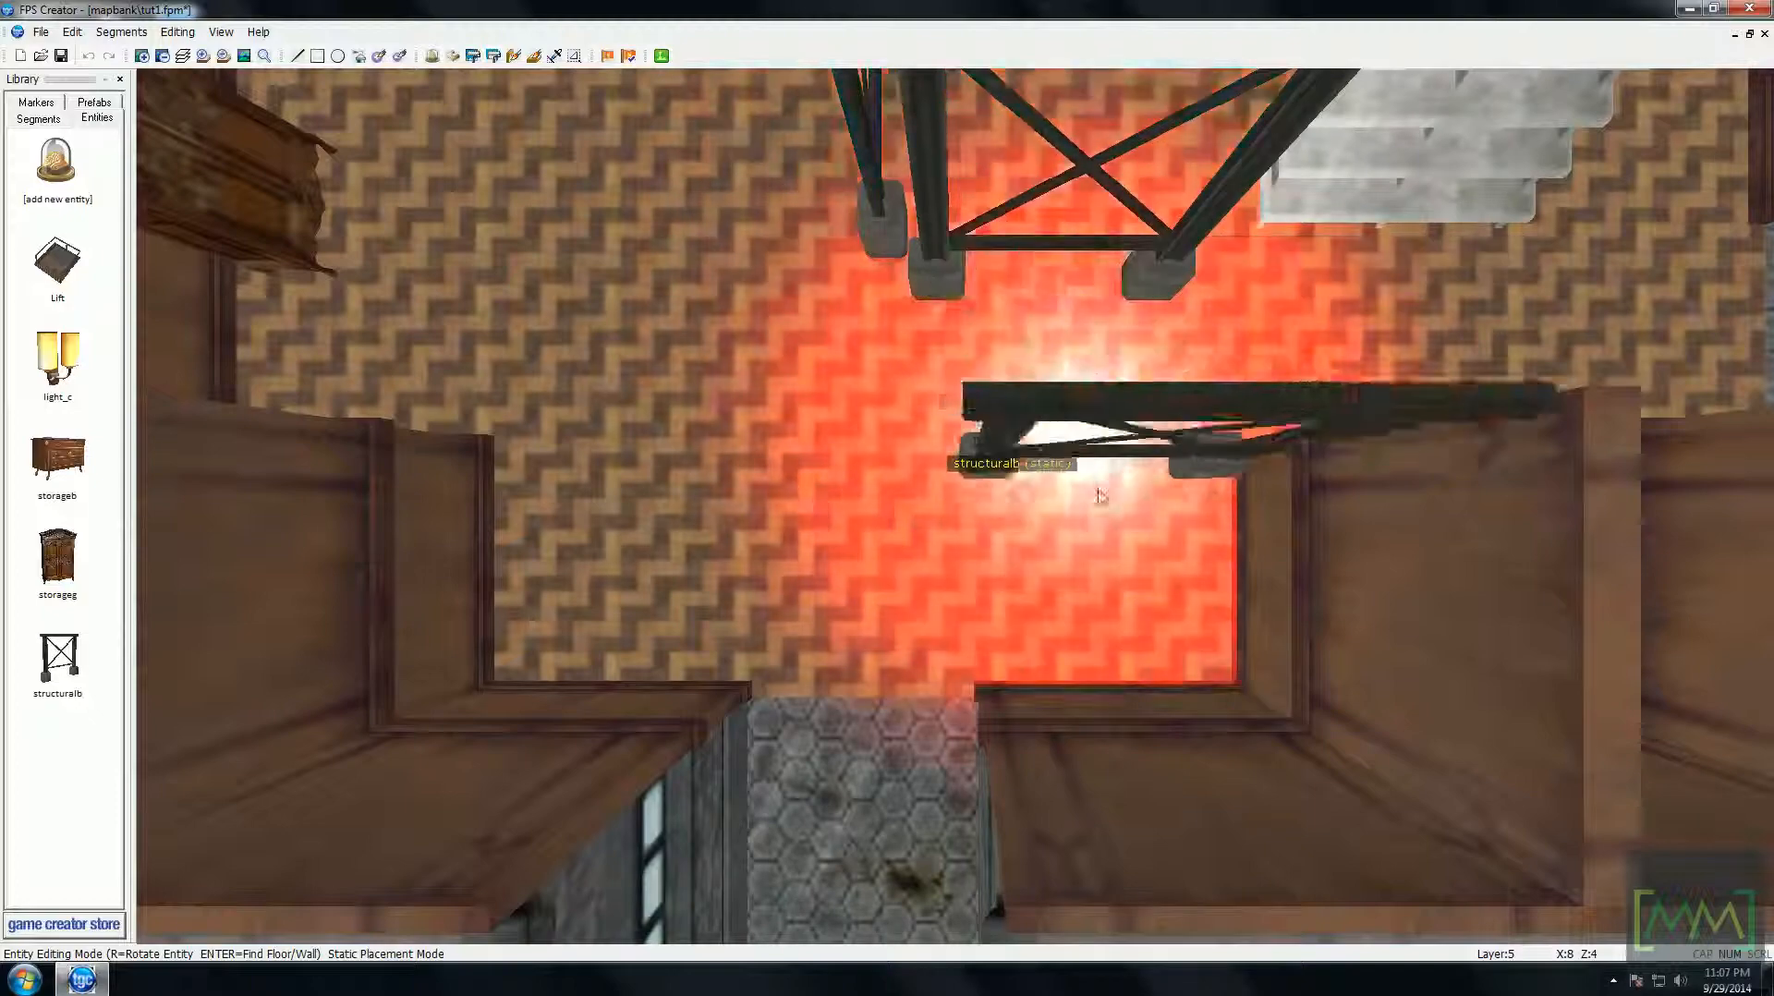
left_click(1049, 467)
scroll(1049, 467, "up", 4)
right_click(1033, 612)
key("Down")
key("Right")
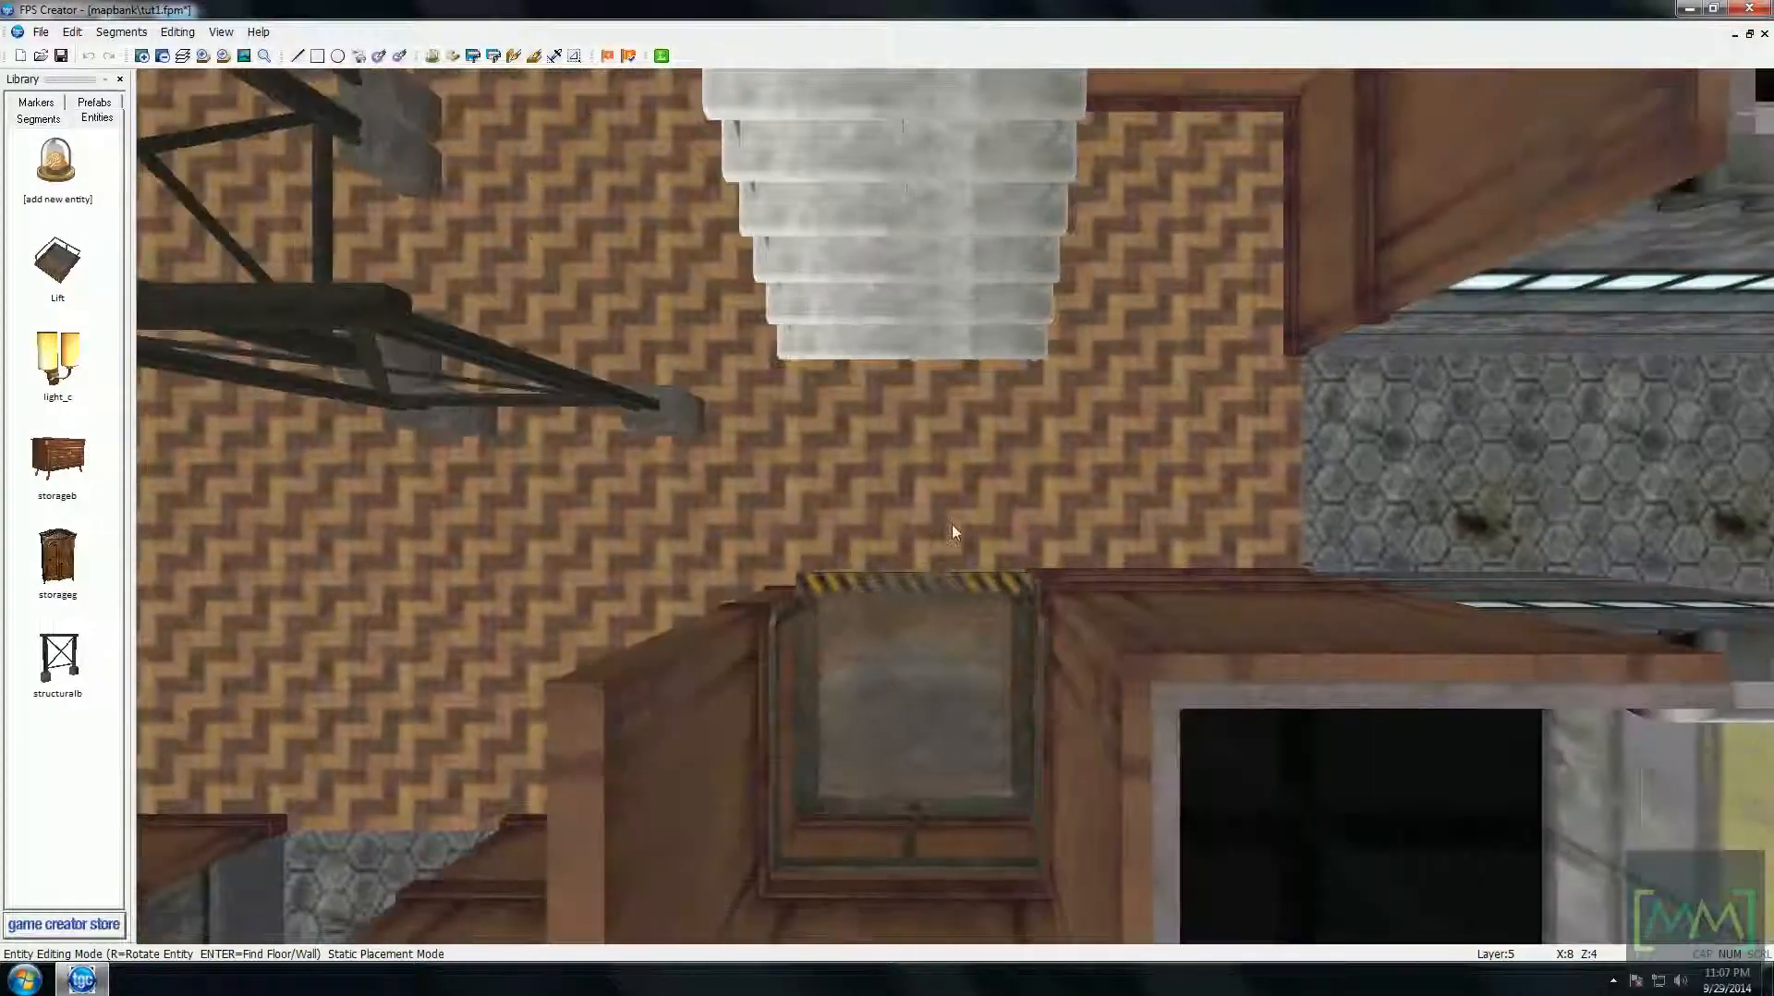
- Add the crateh crate from the ww2 furnitureb folder to the library and switch it to dynamic placement
key("Left")
left_click(82, 168)
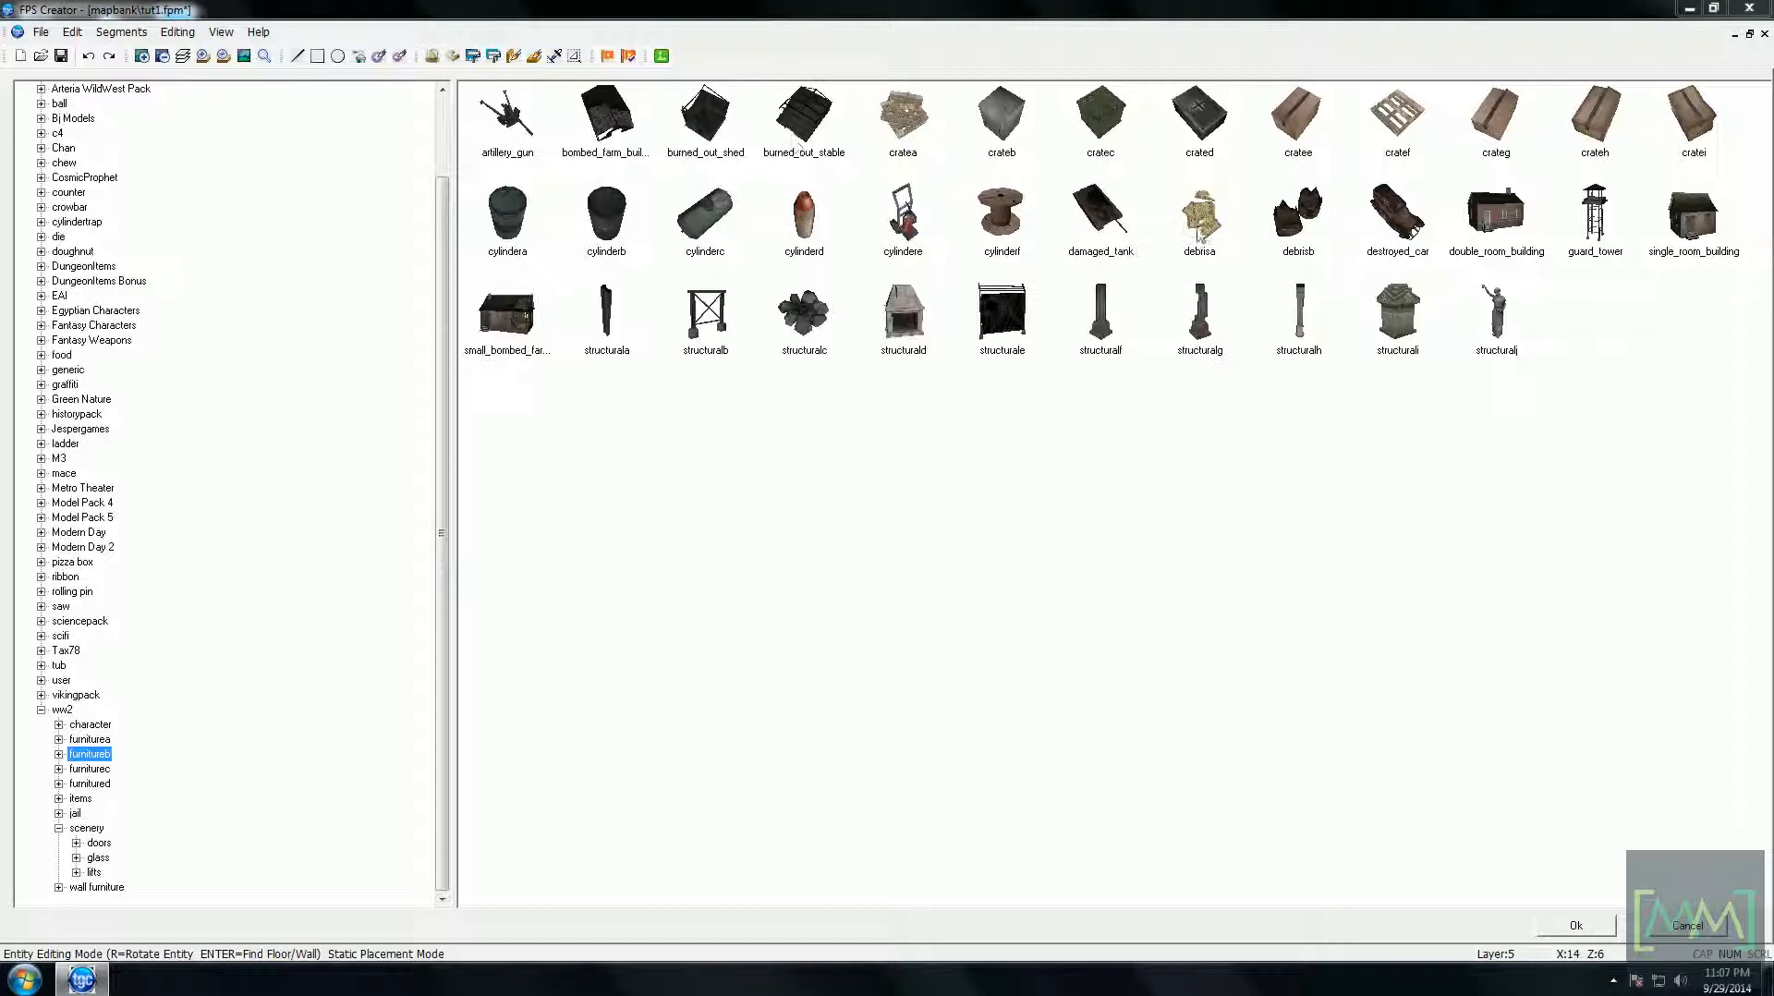
double_click(1586, 134)
key("y")
- Place two dynamic crateh crates side by side in the east alcove next to the staircase
key("Up")
key("Left")
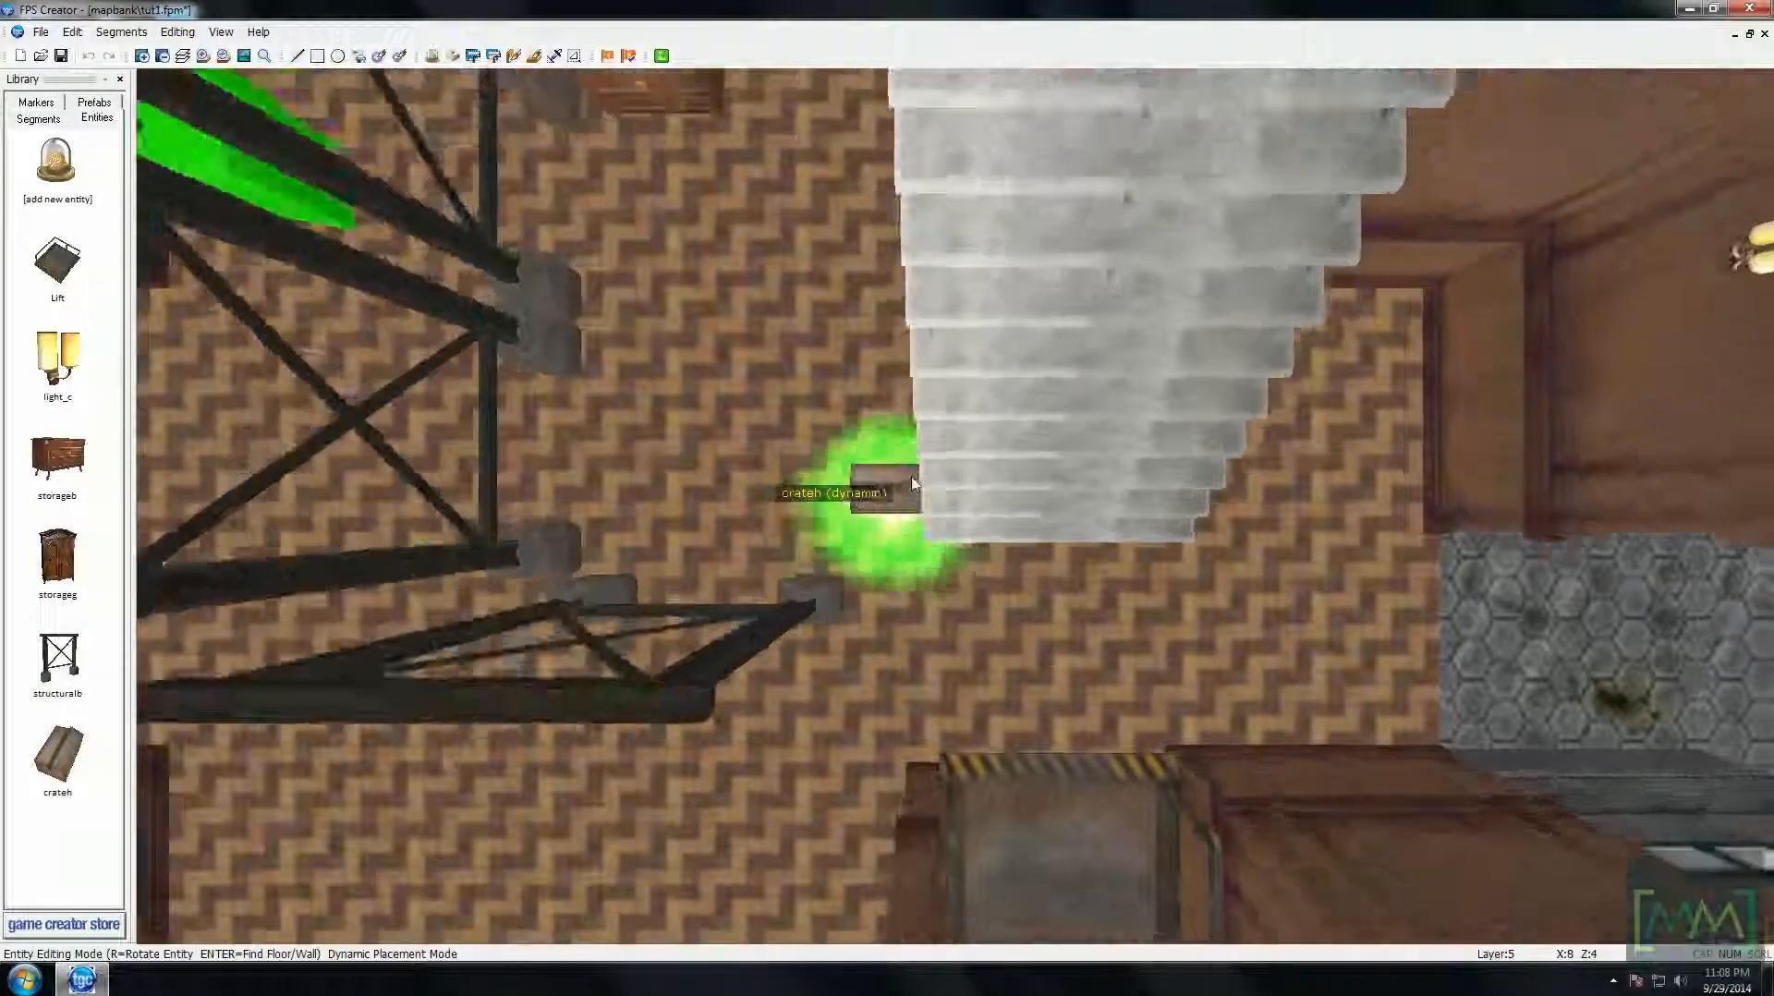
key("Right")
key("Right")
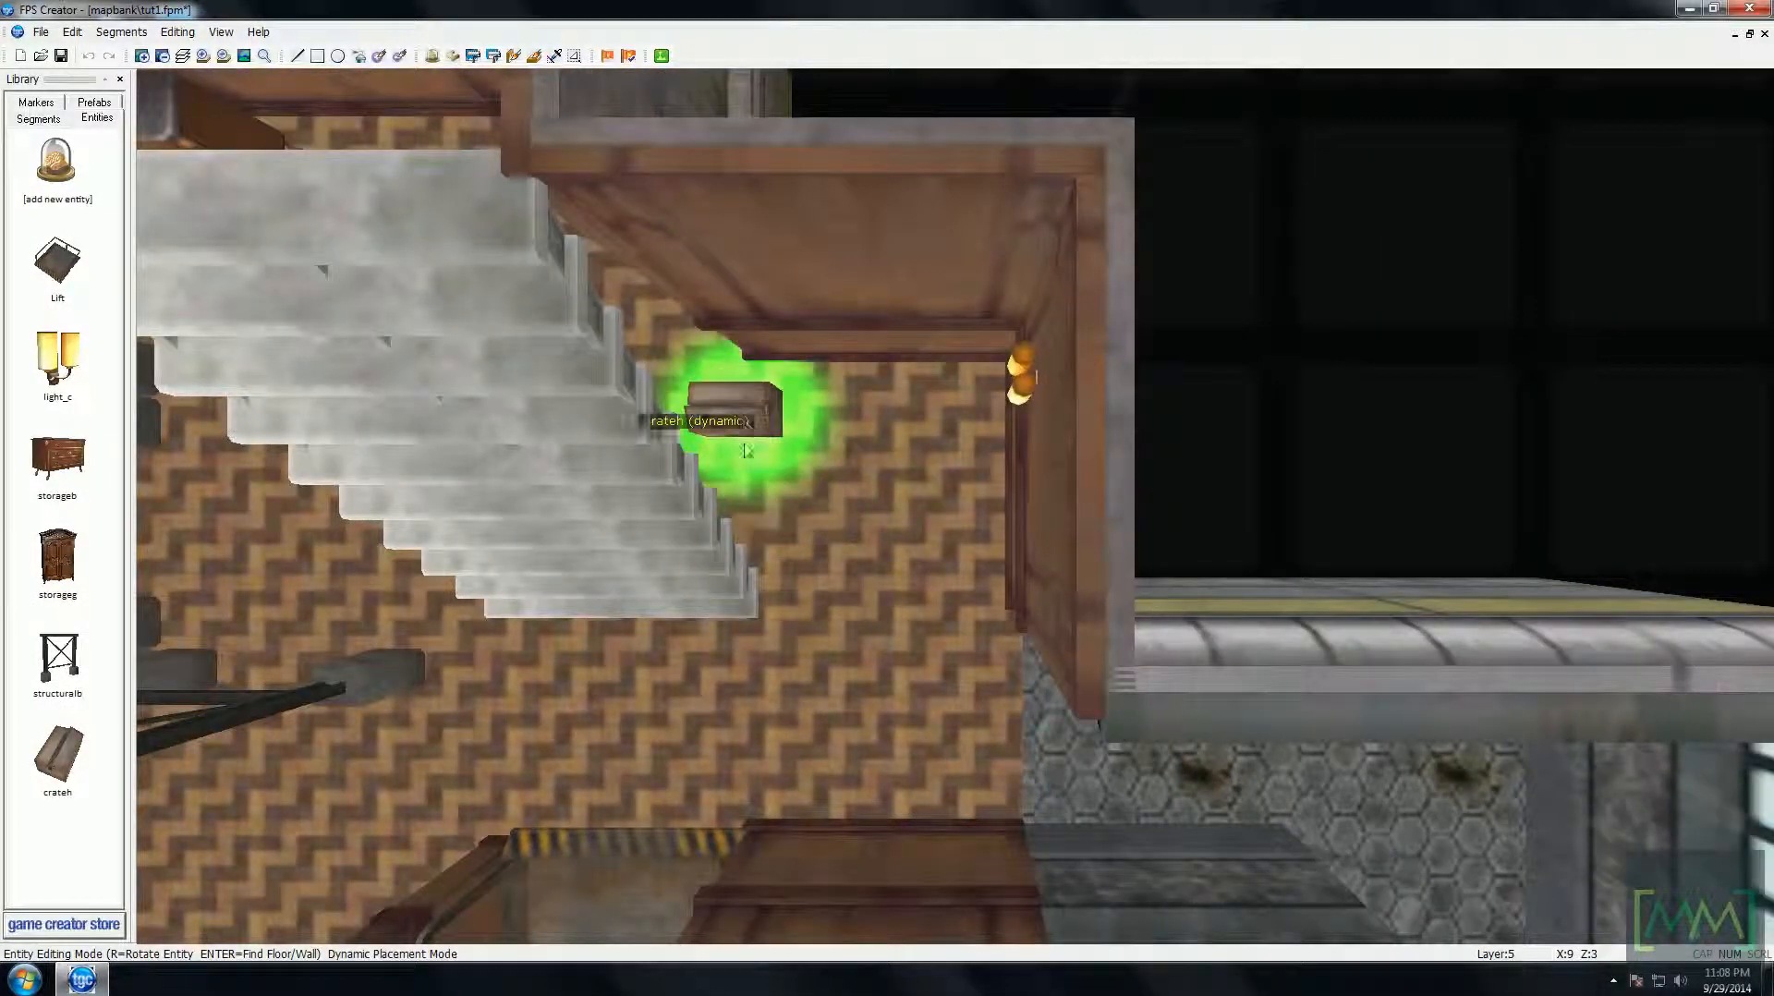
left_click(744, 406)
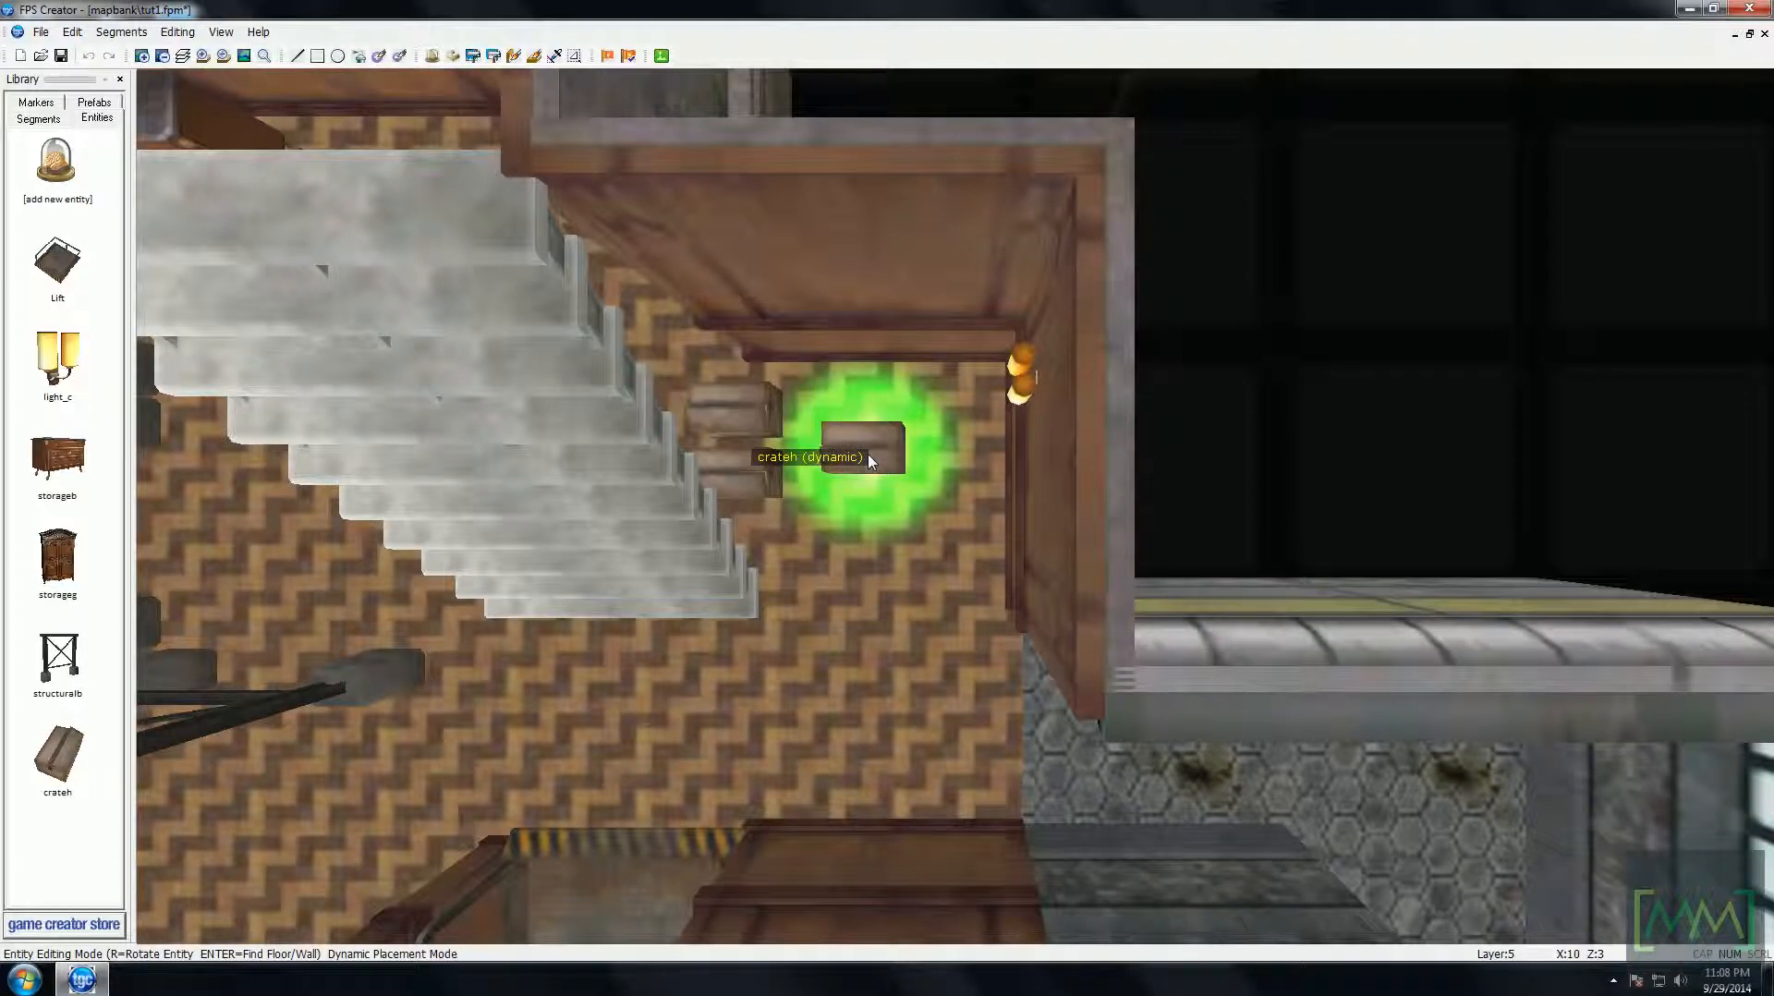
- Rotate the crateh crate diagonally, place a third one beside the other two crates and end the placement
key("r")
key("r")
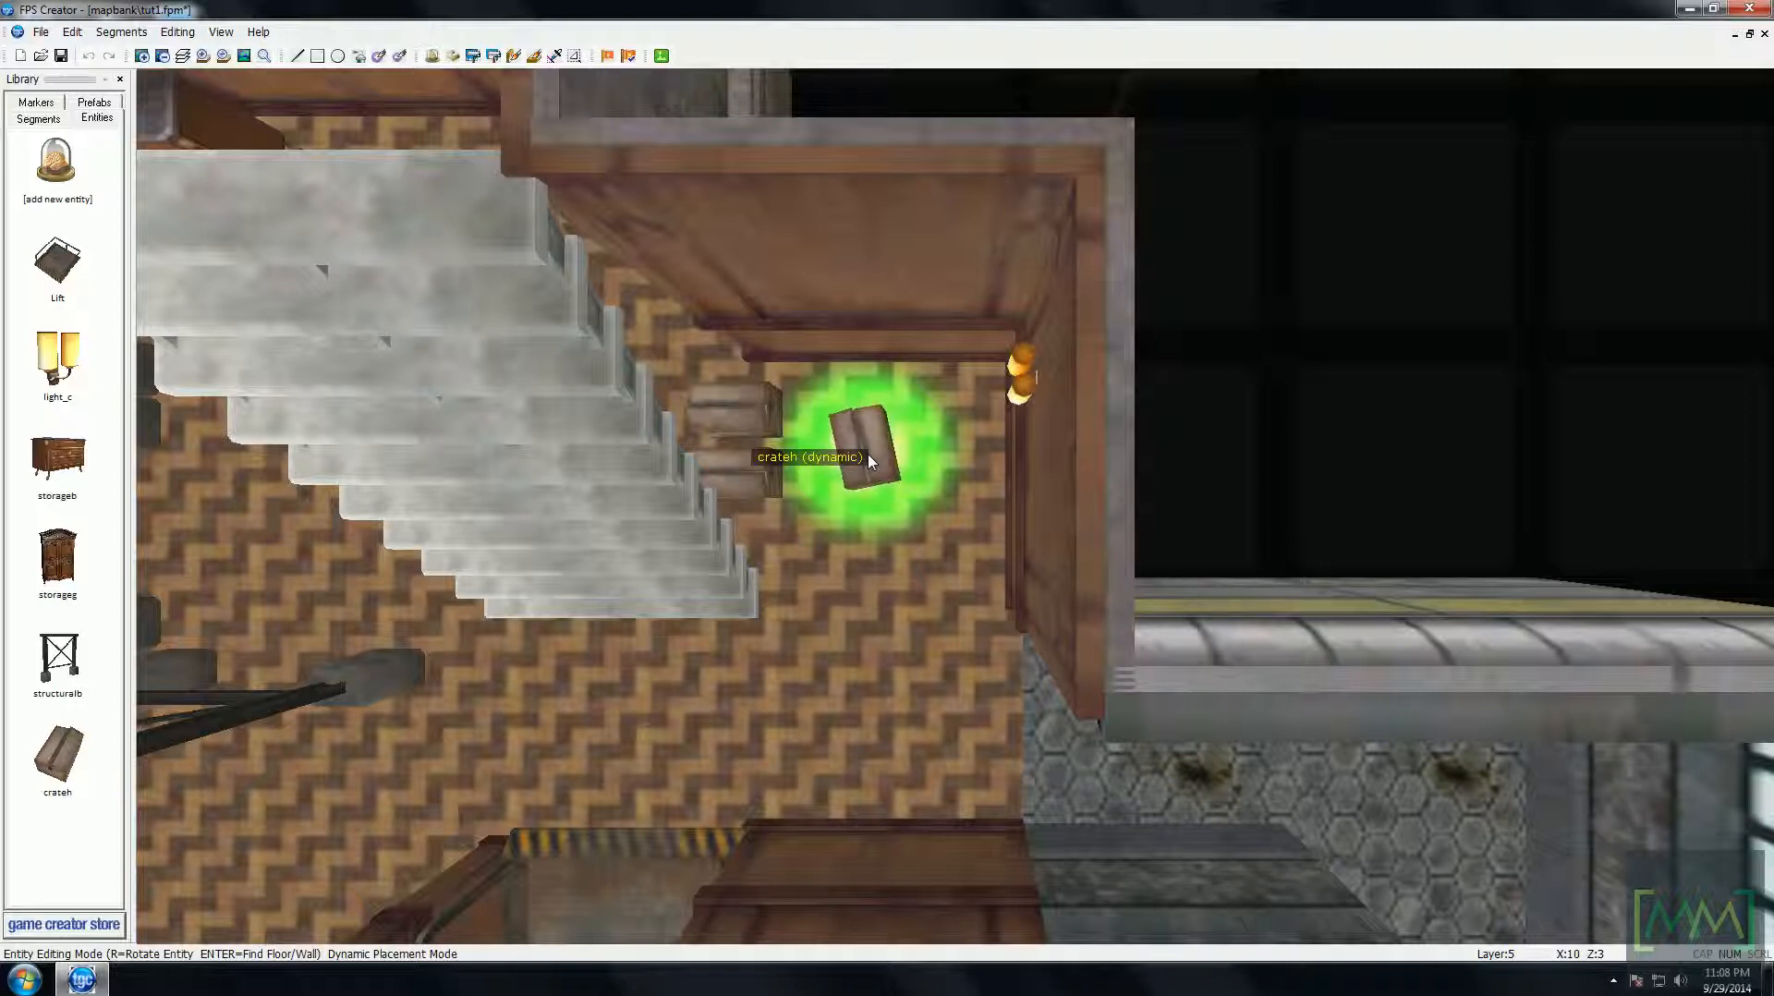
key("r")
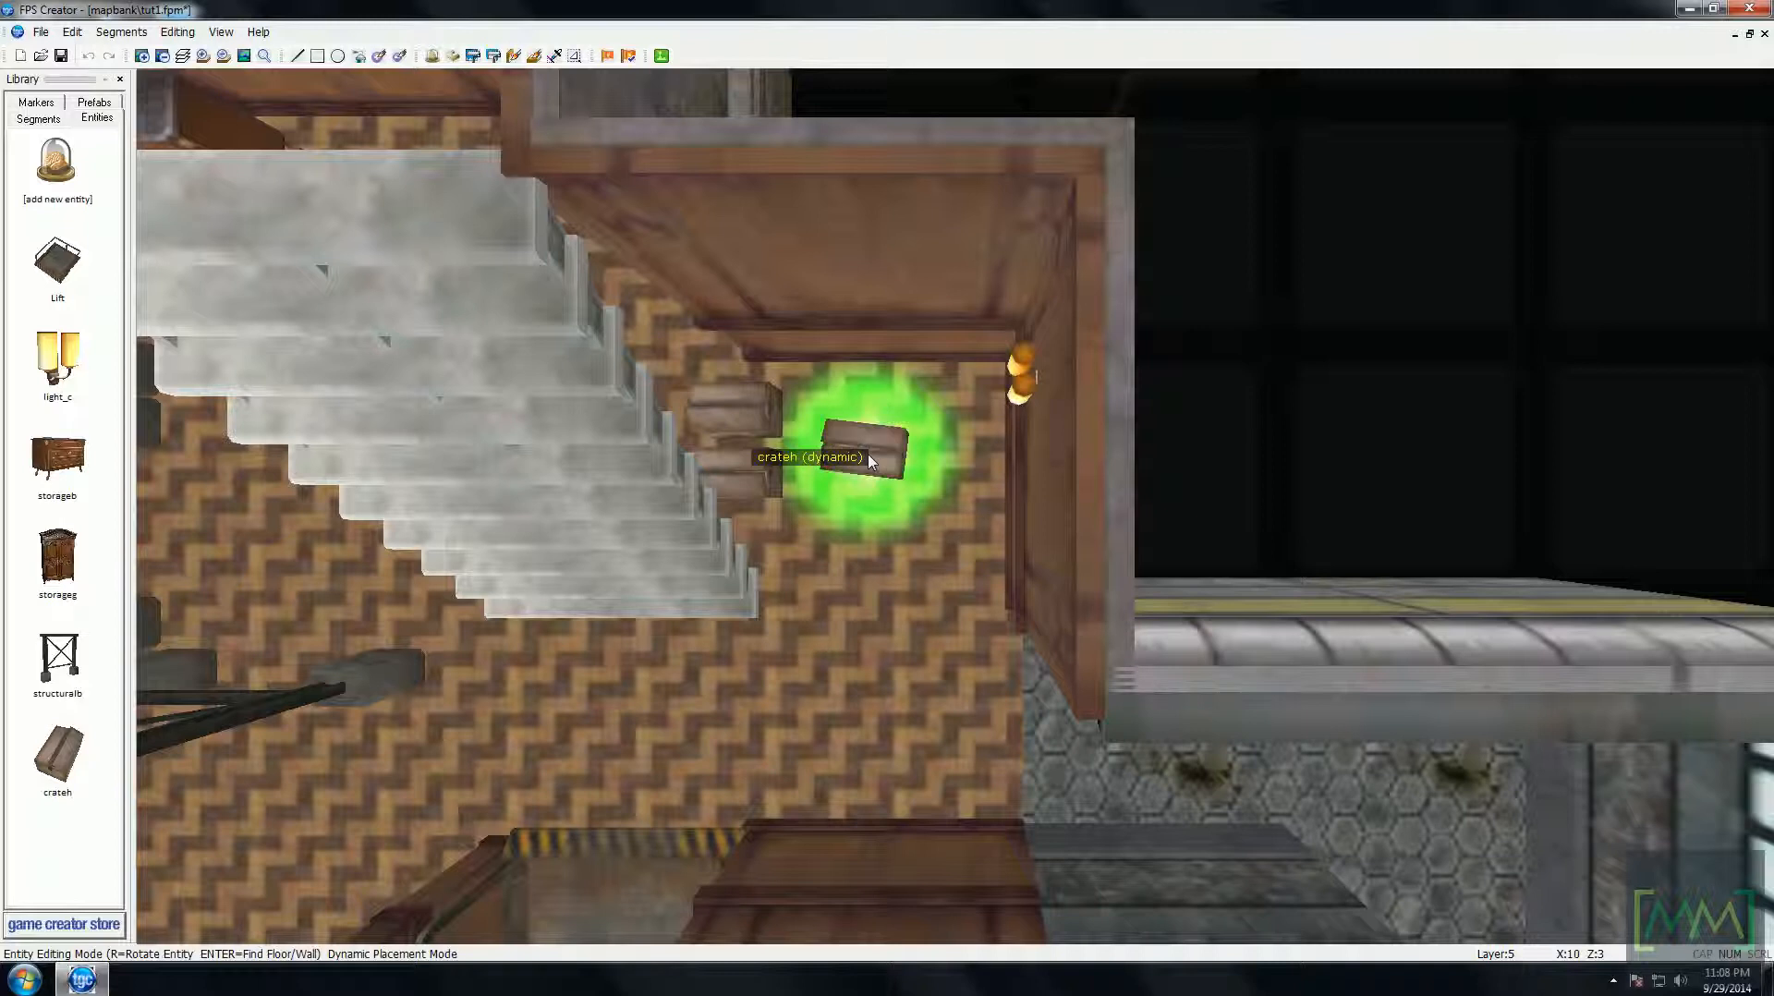
key("r")
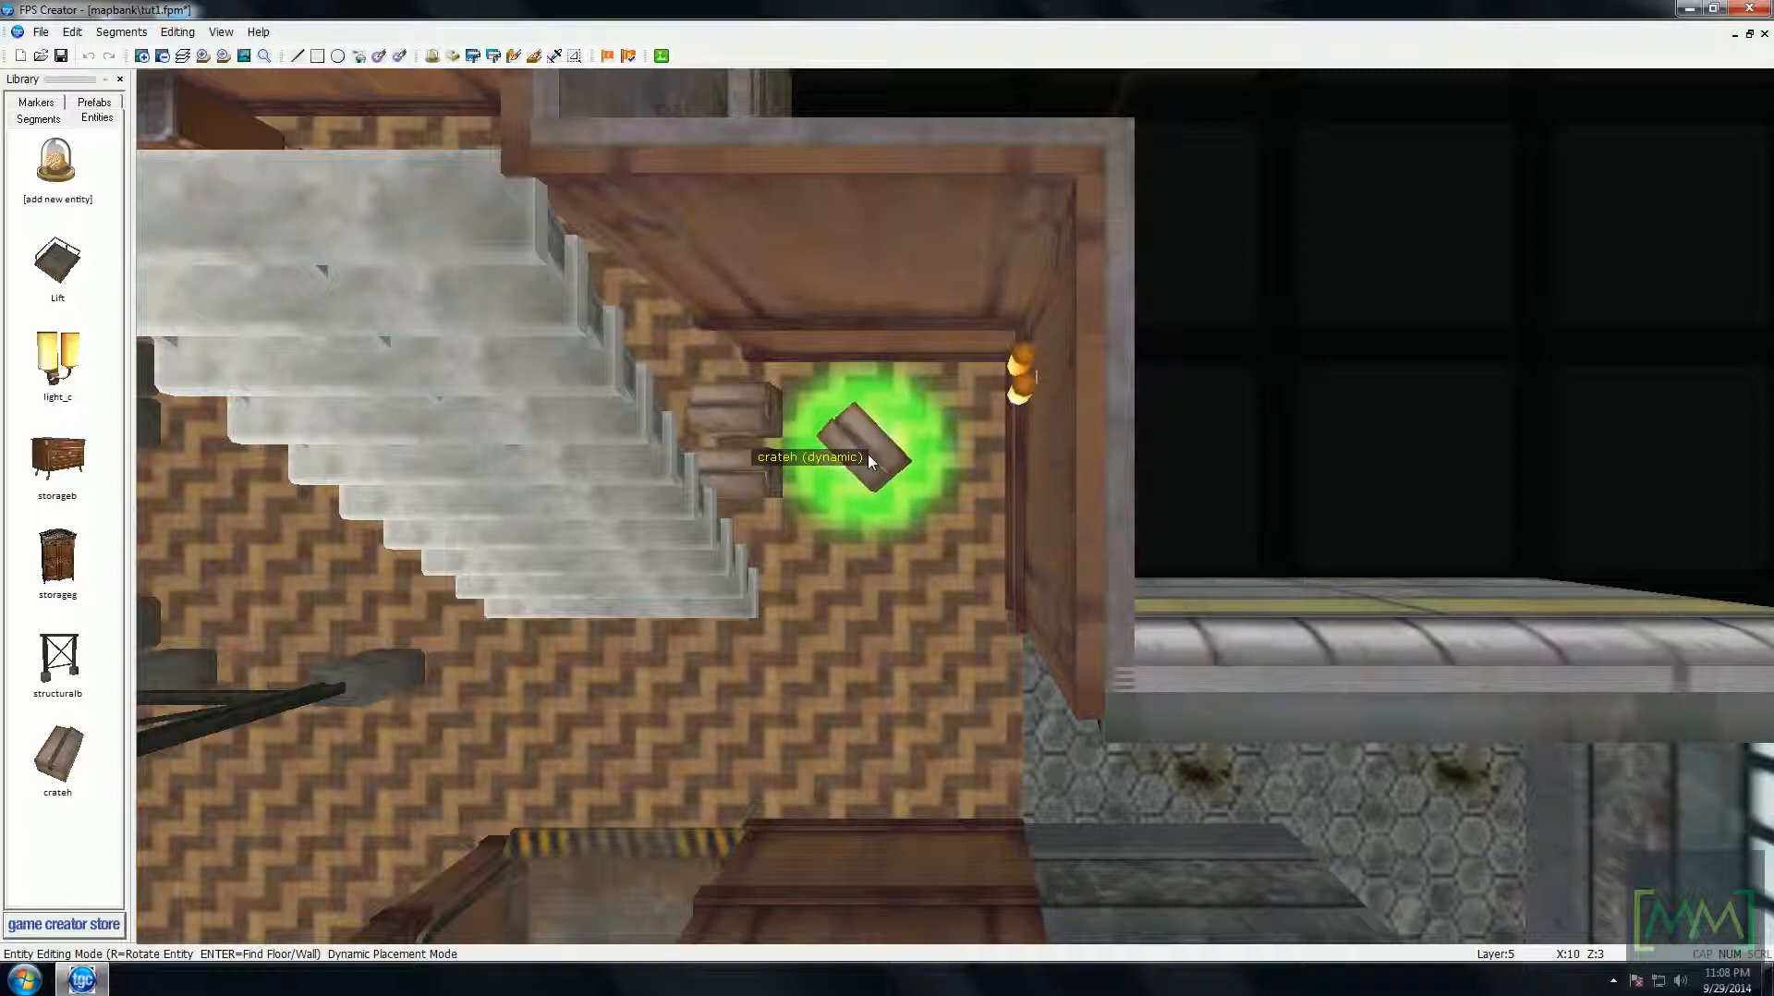
left_click(839, 436)
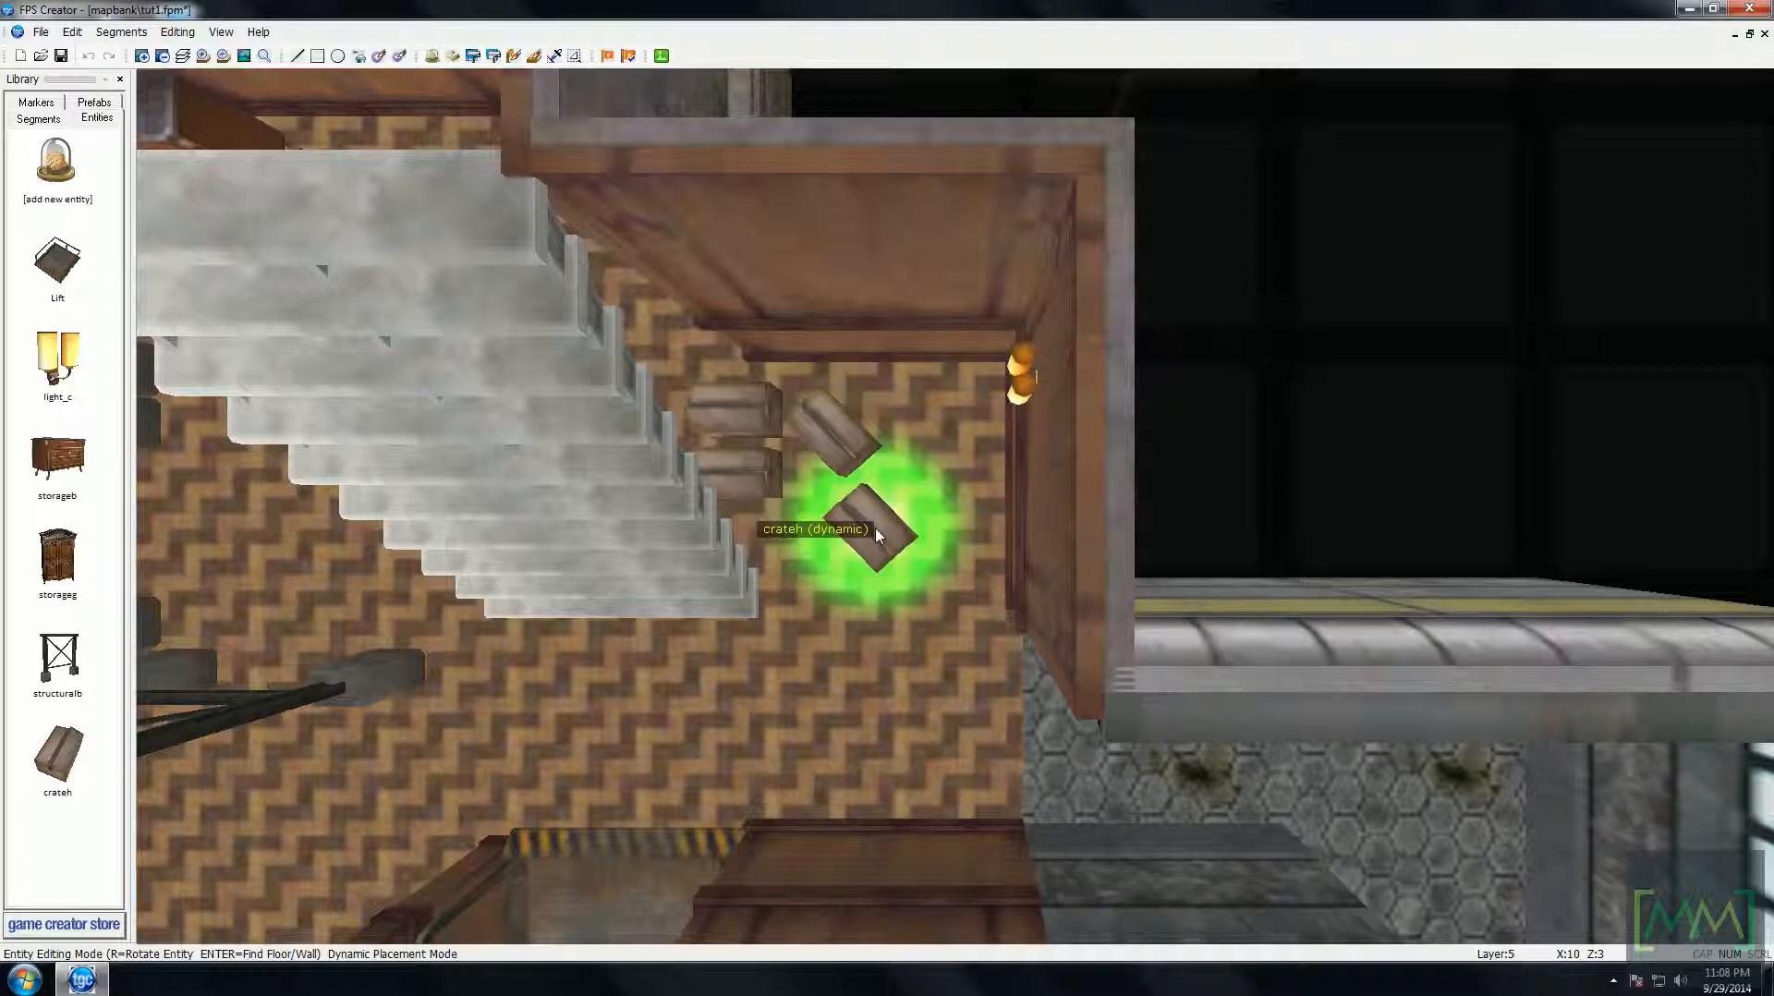
right_click(876, 534)
- Add the tabled table from the ww2 furniturec folder to the library
key("Left")
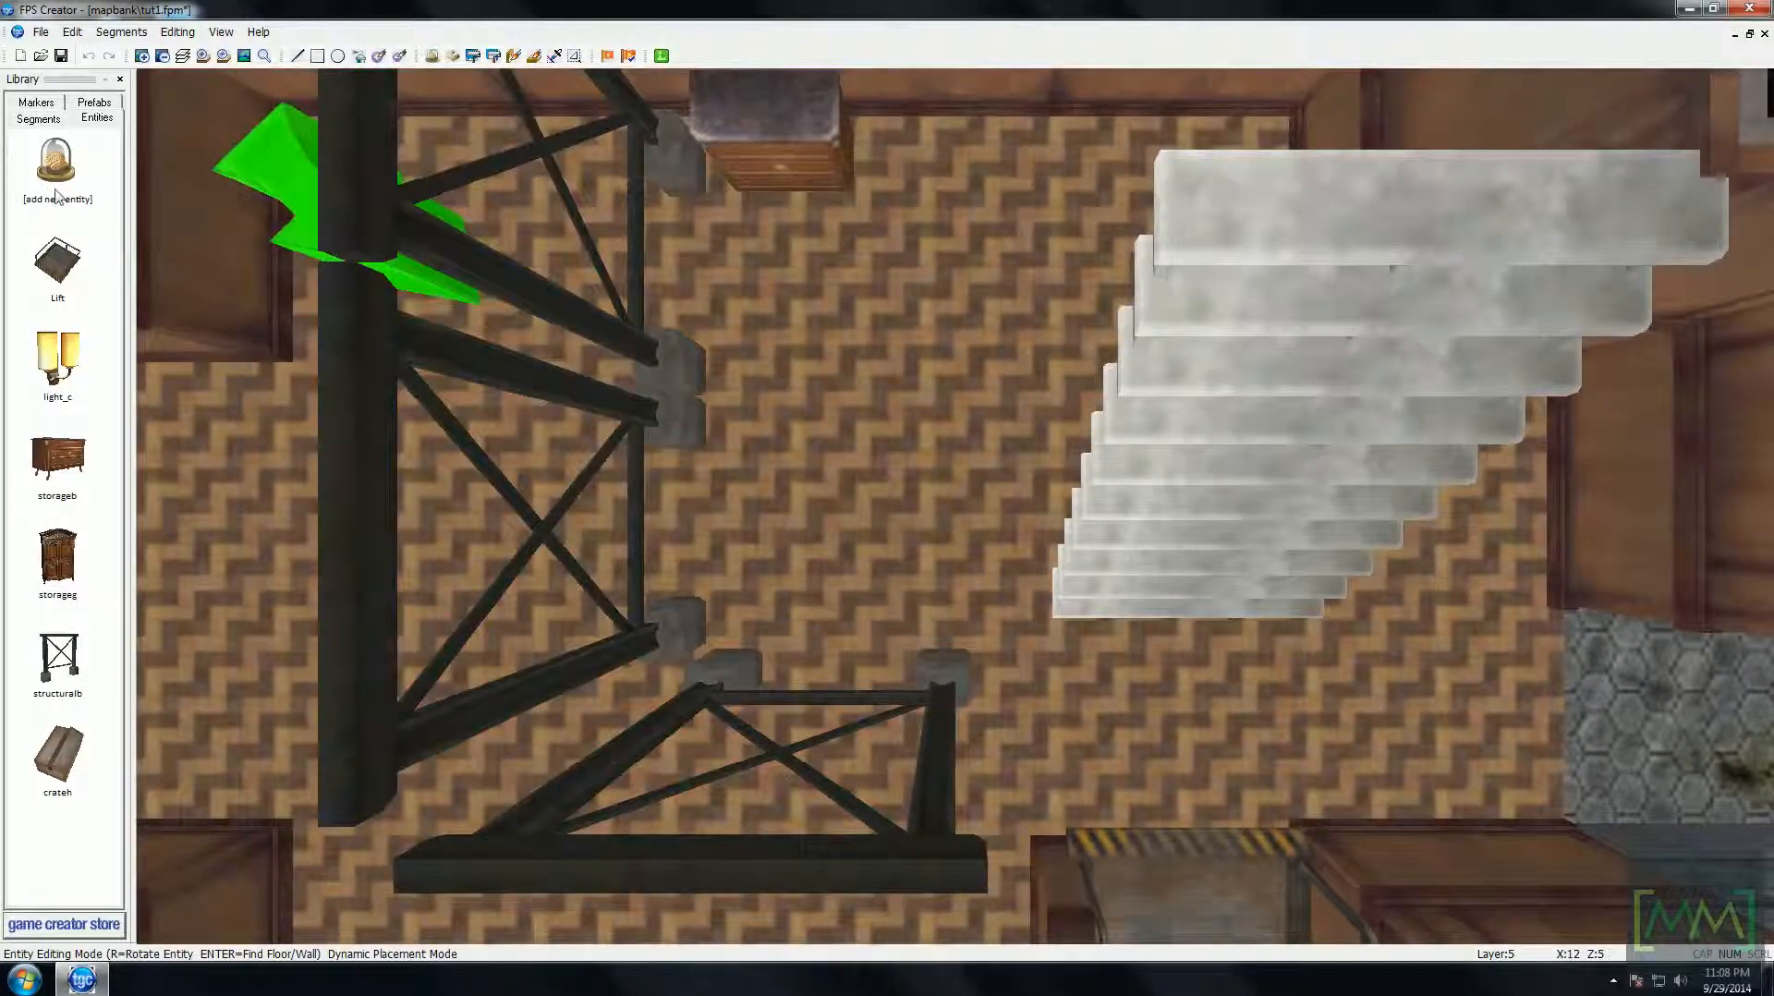
left_click(56, 196)
key("Down")
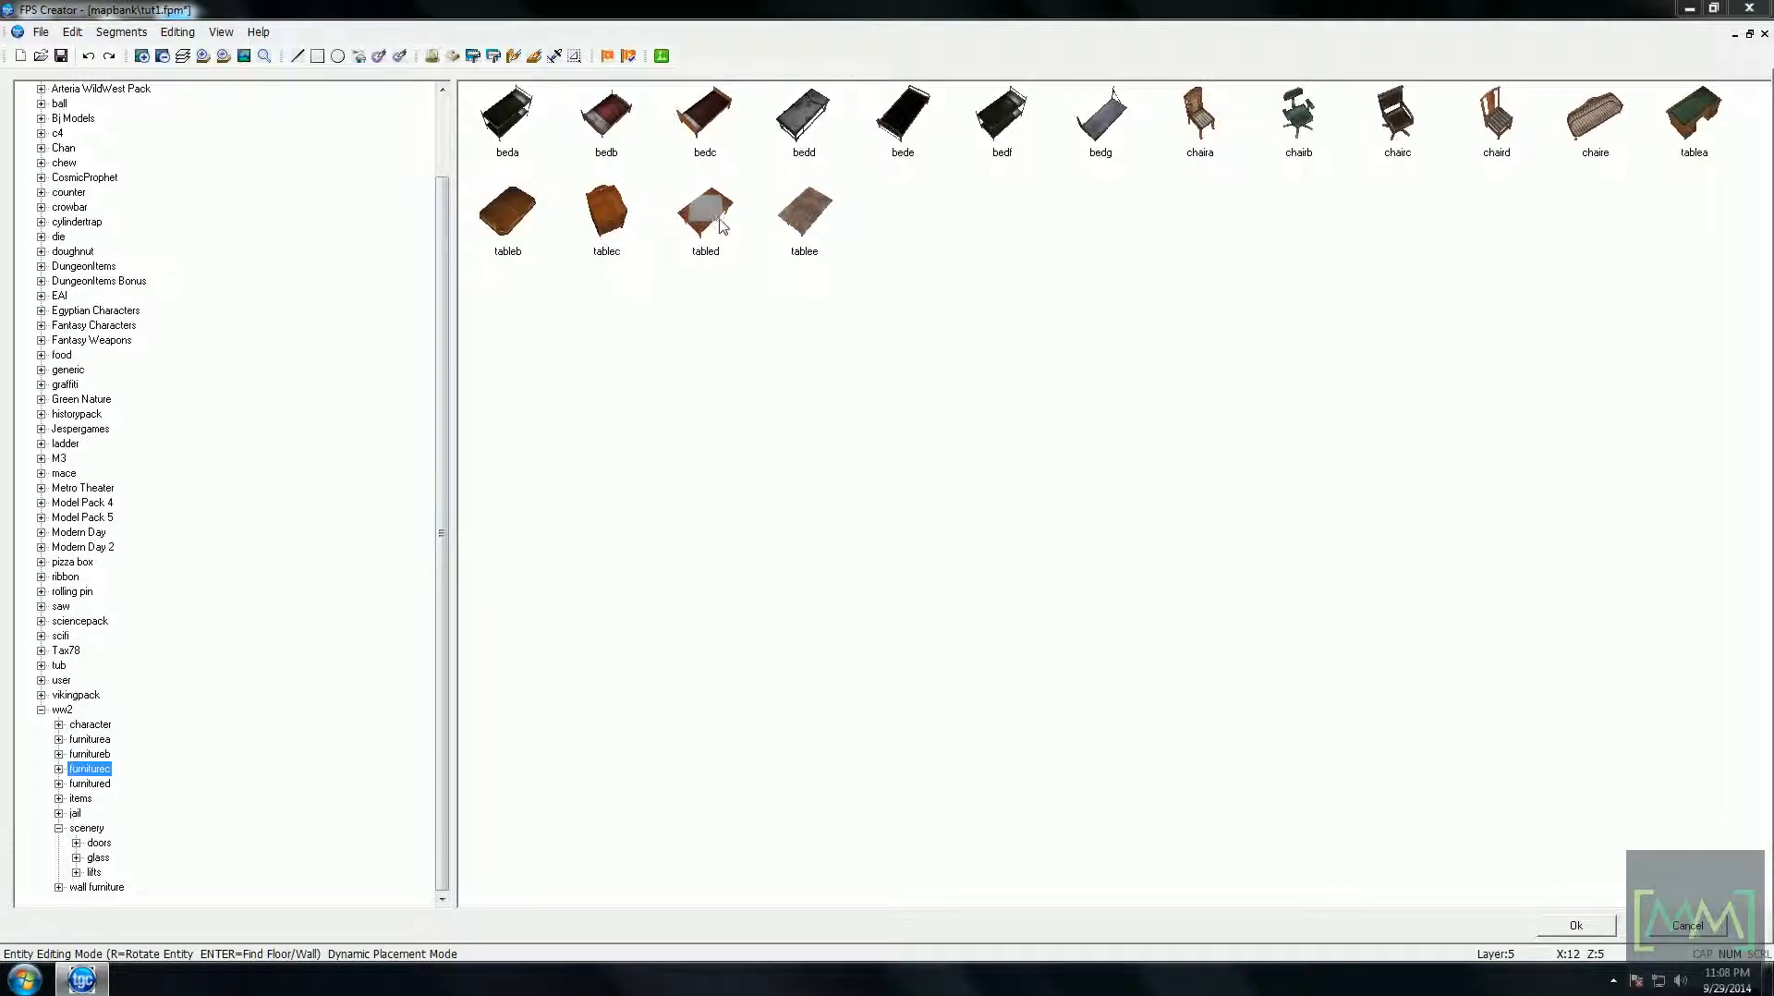
double_click(706, 212)
- Place a static tabled table crosswise in the corridor leading south from the room
scroll(813, 370, "up", 5)
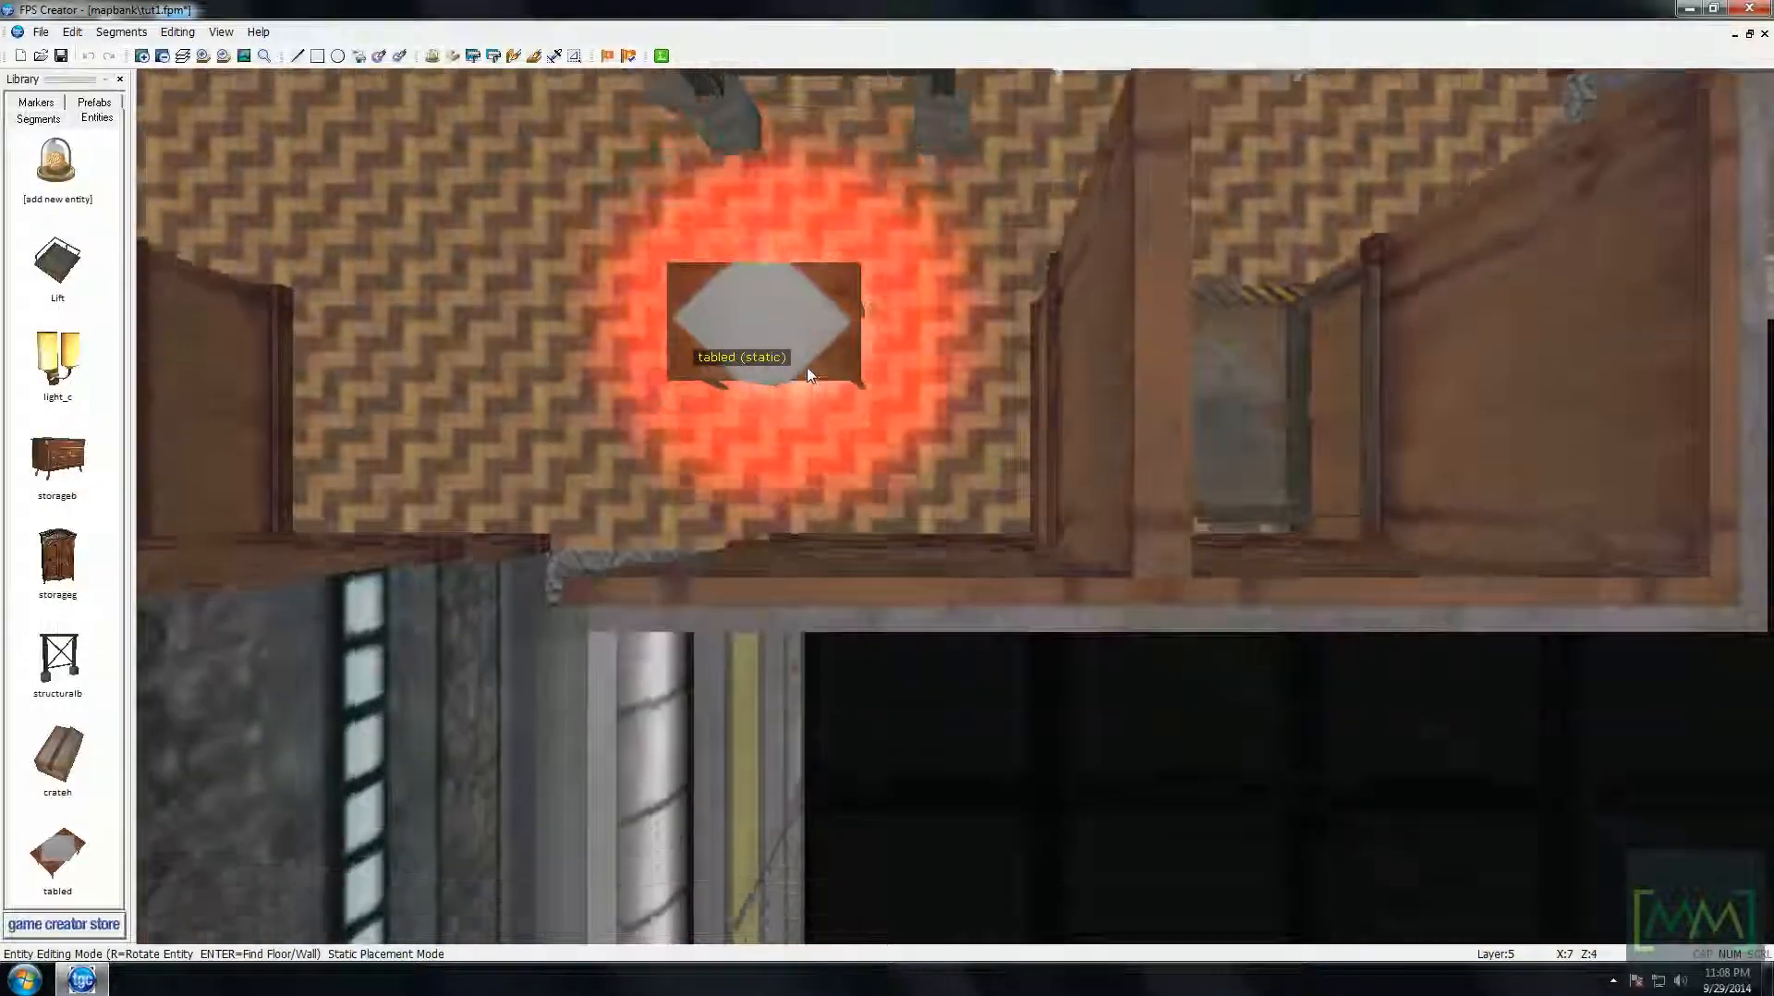
key("Left")
key("Down")
key("Down")
key("Down")
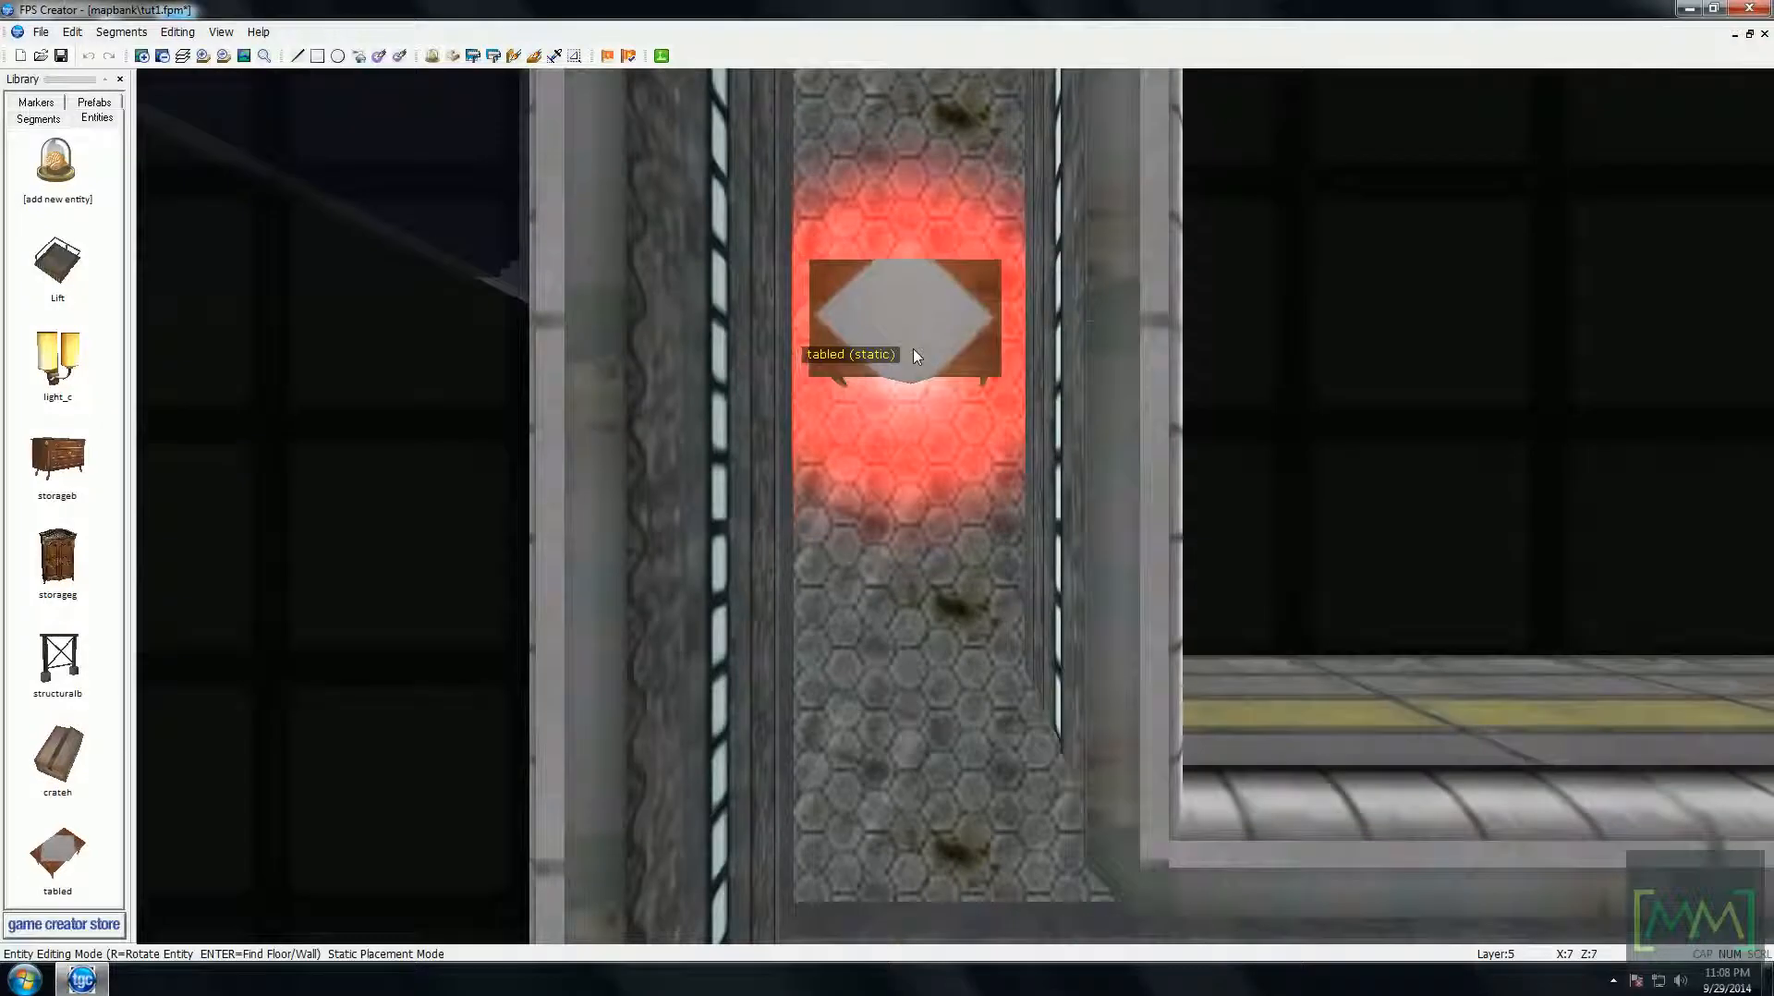
left_click(915, 356)
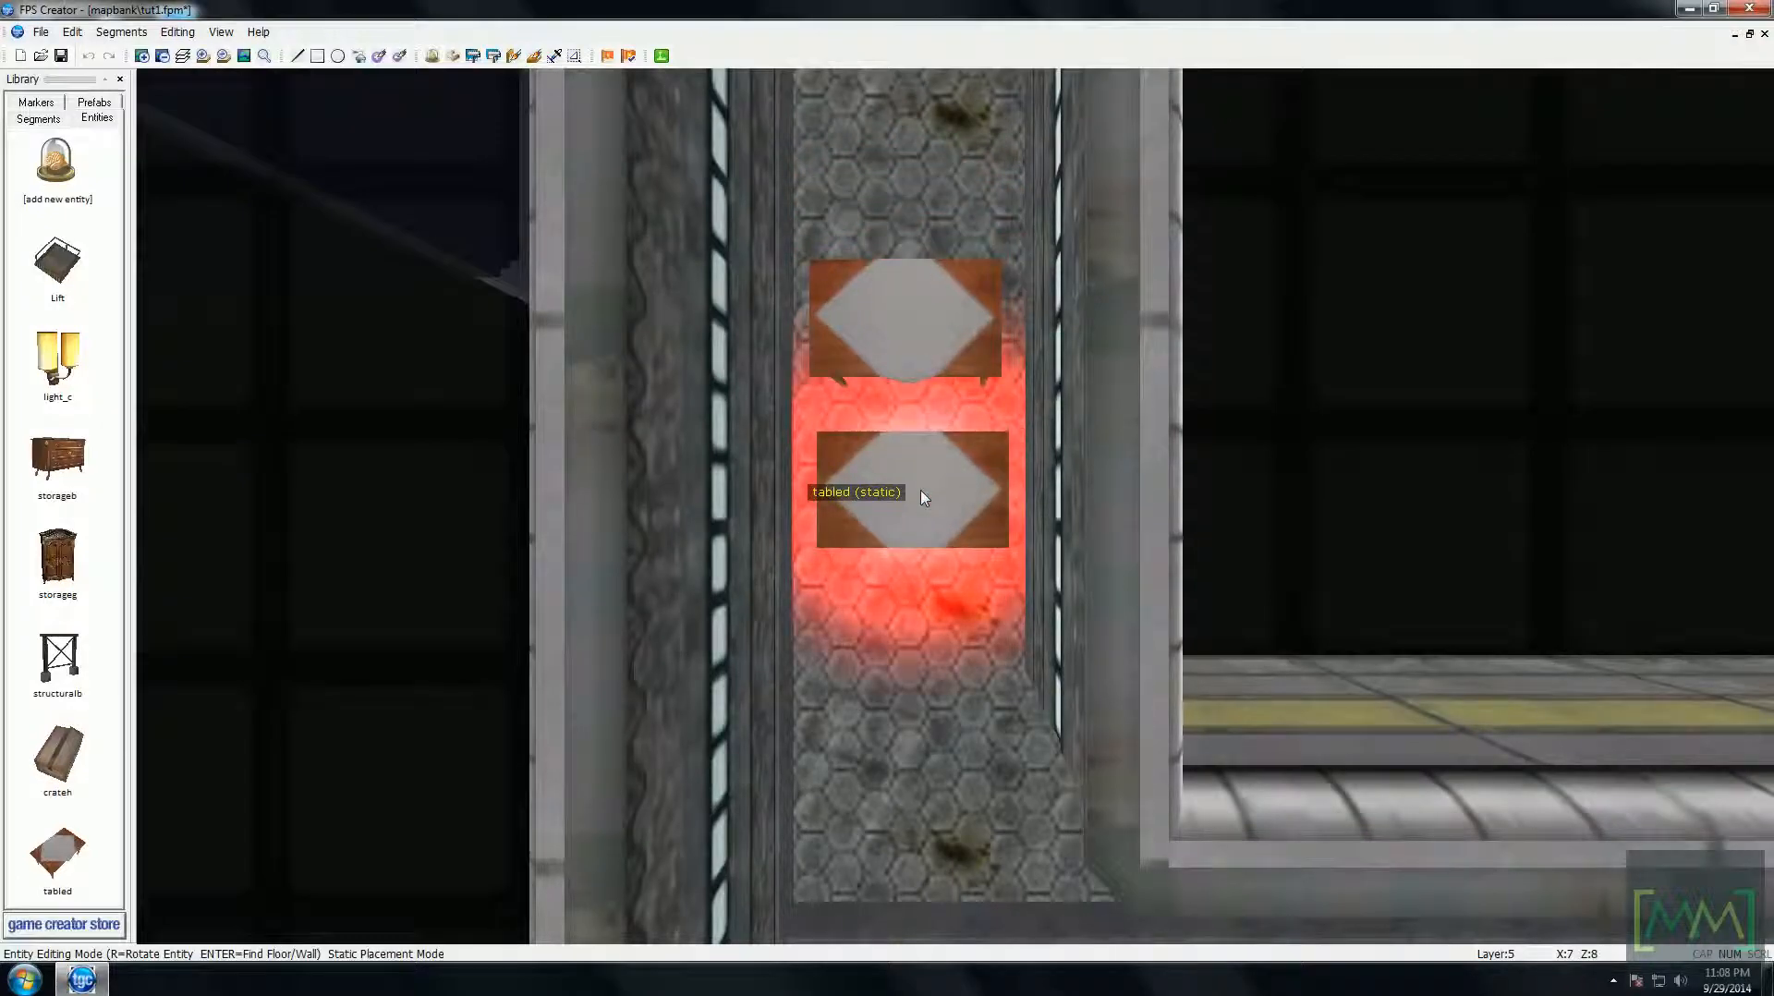
- Try tilting a second tabled table about its long axis and turning it diagonally in the corridor south of the first table
key("Down")
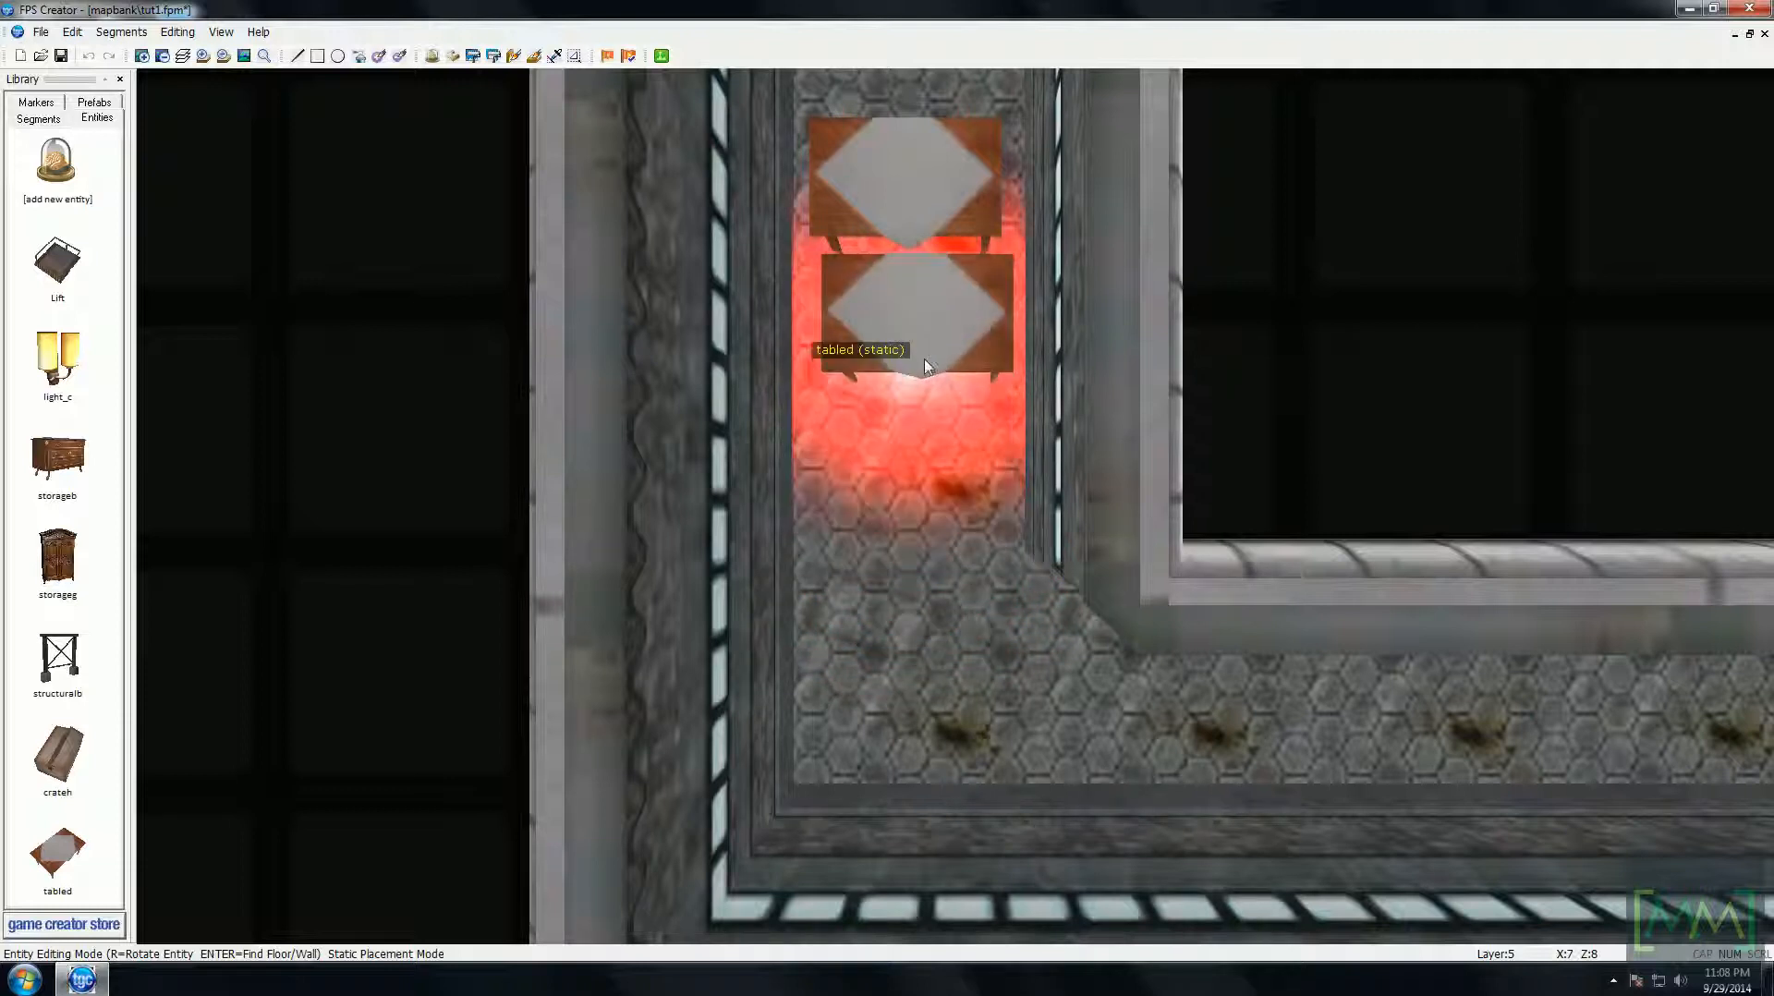
key("r")
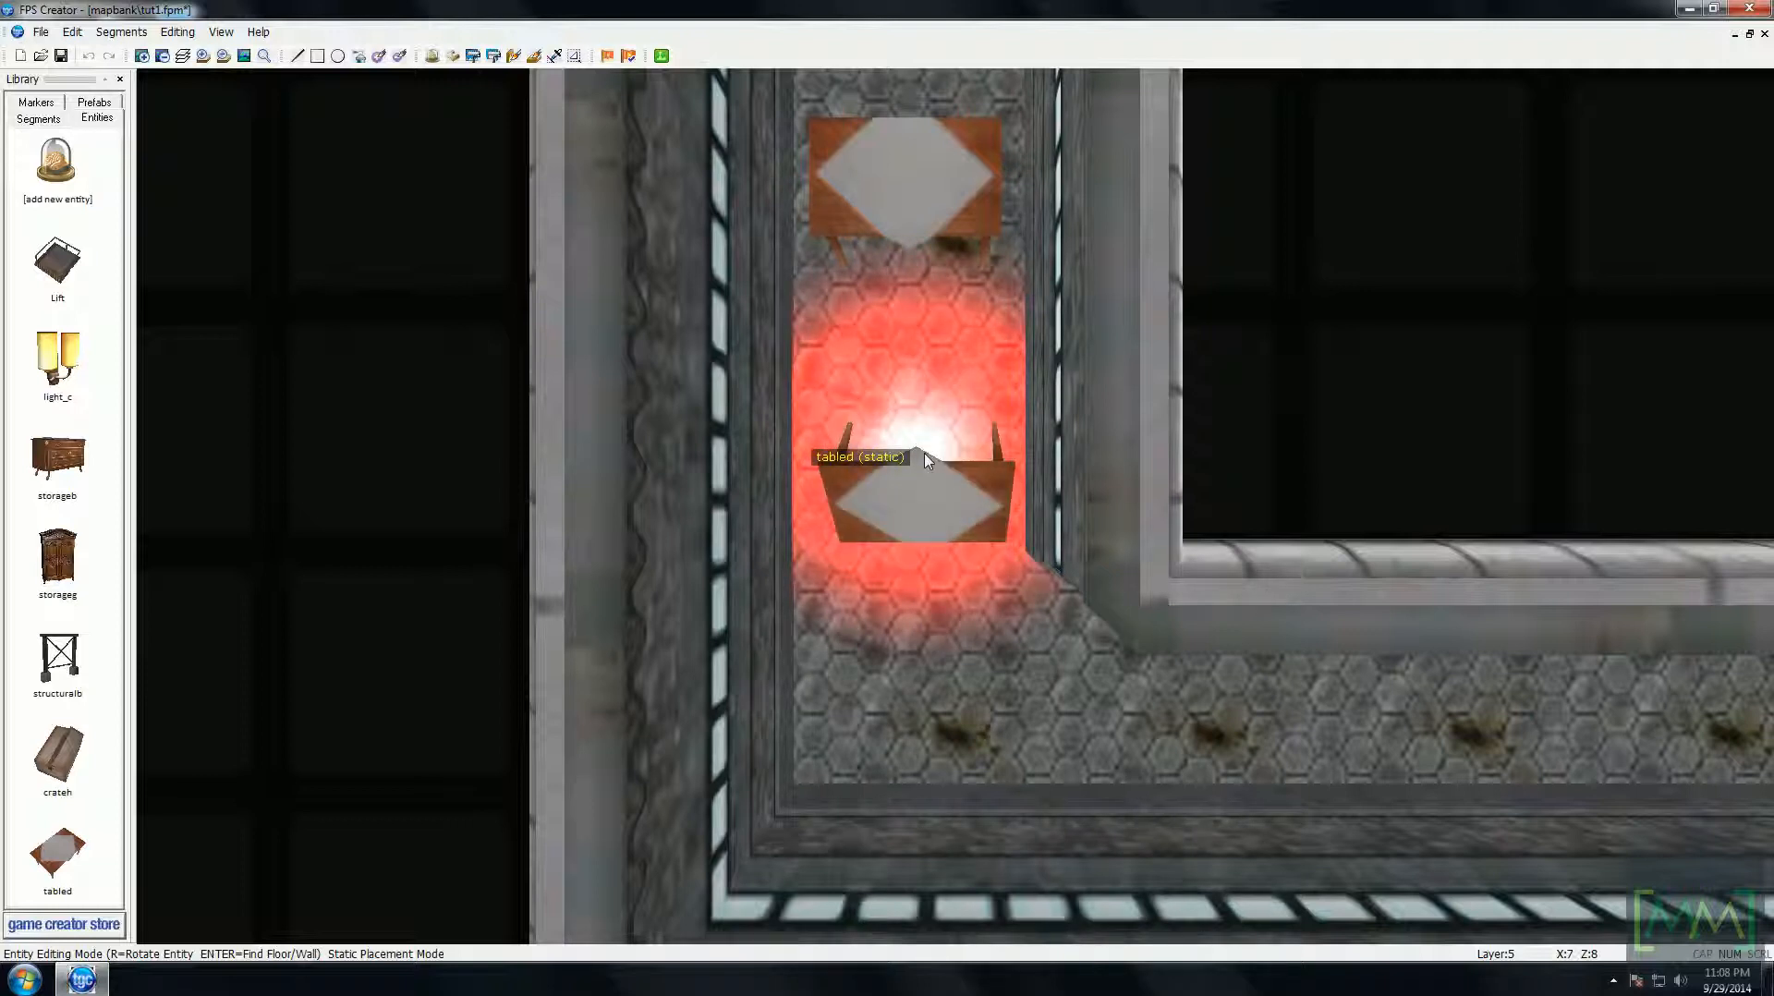
key("r")
key("r")
key("r")
key("r")
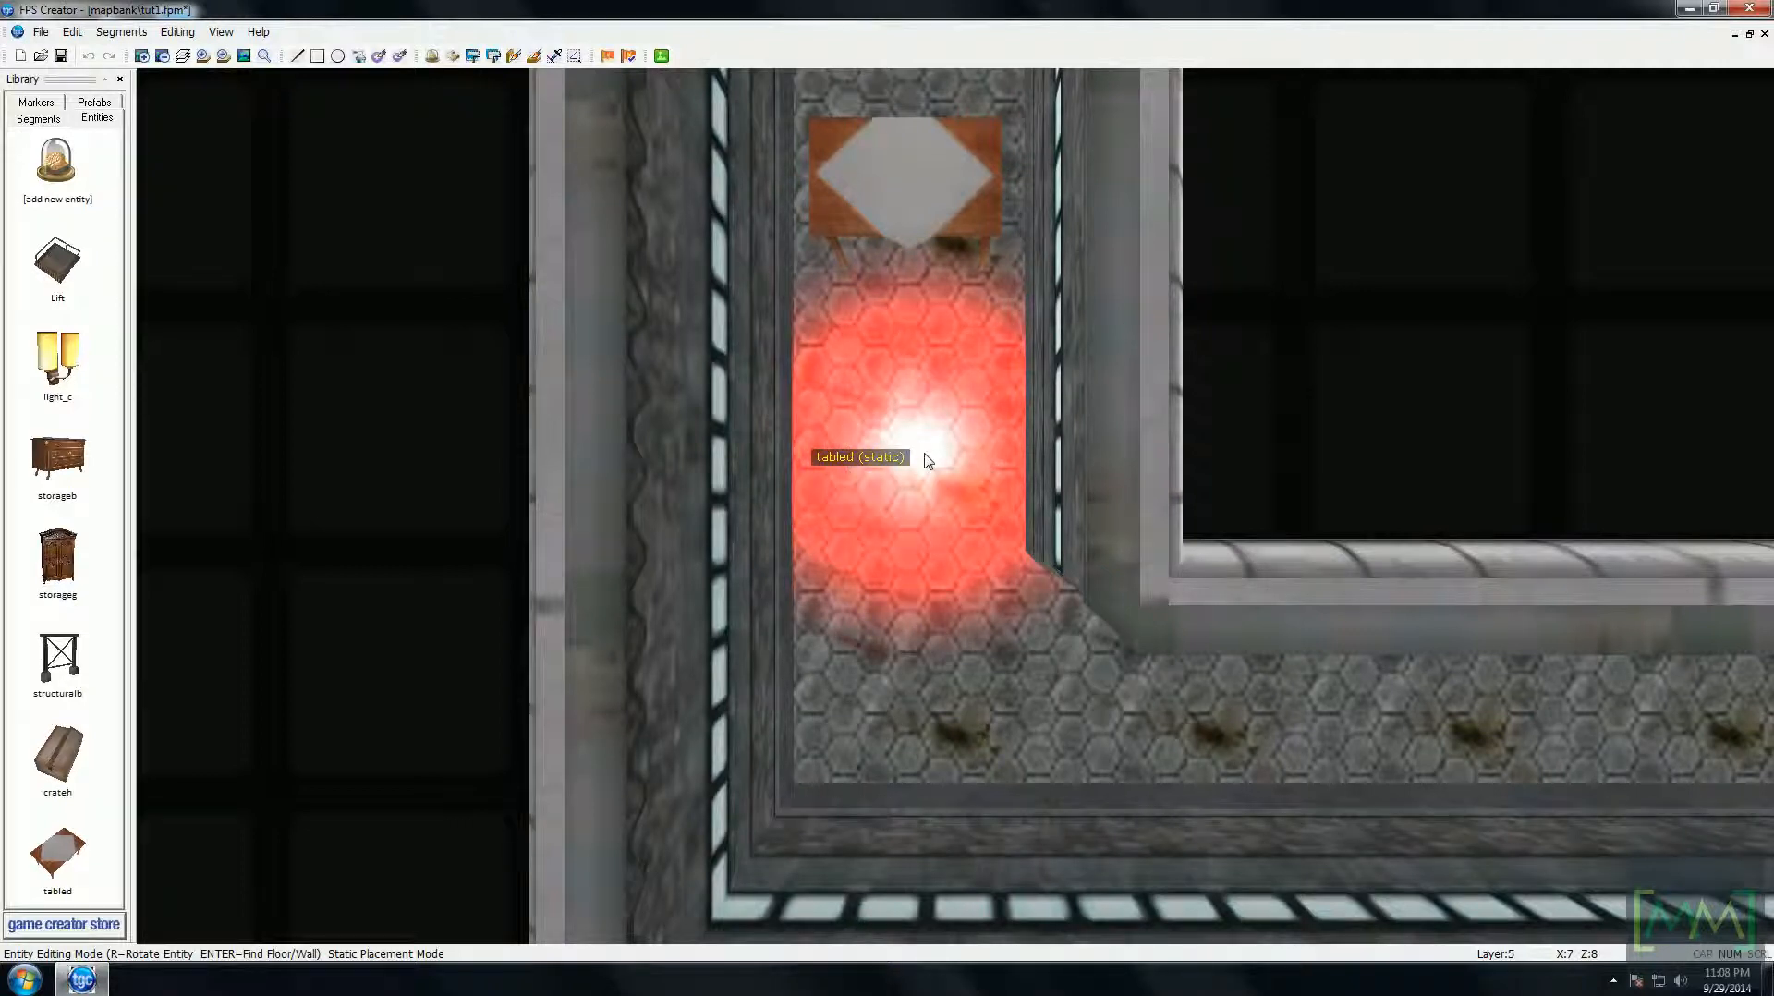
key("r")
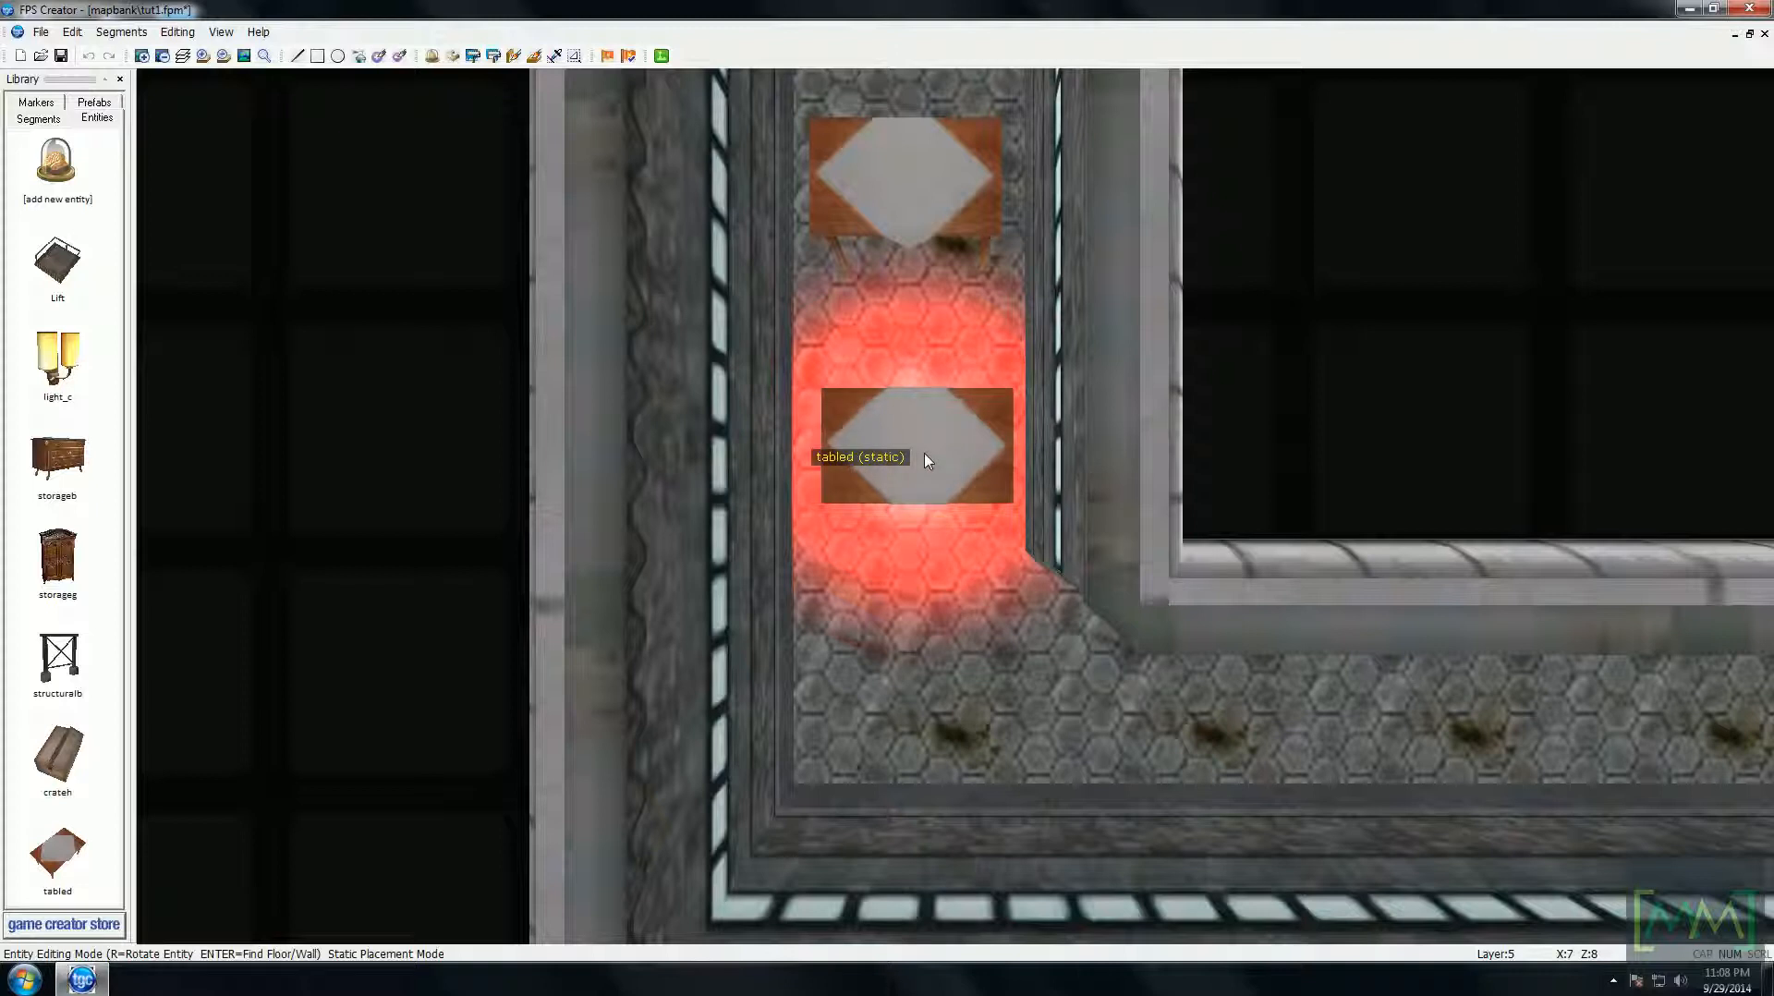
key("r")
key("r")
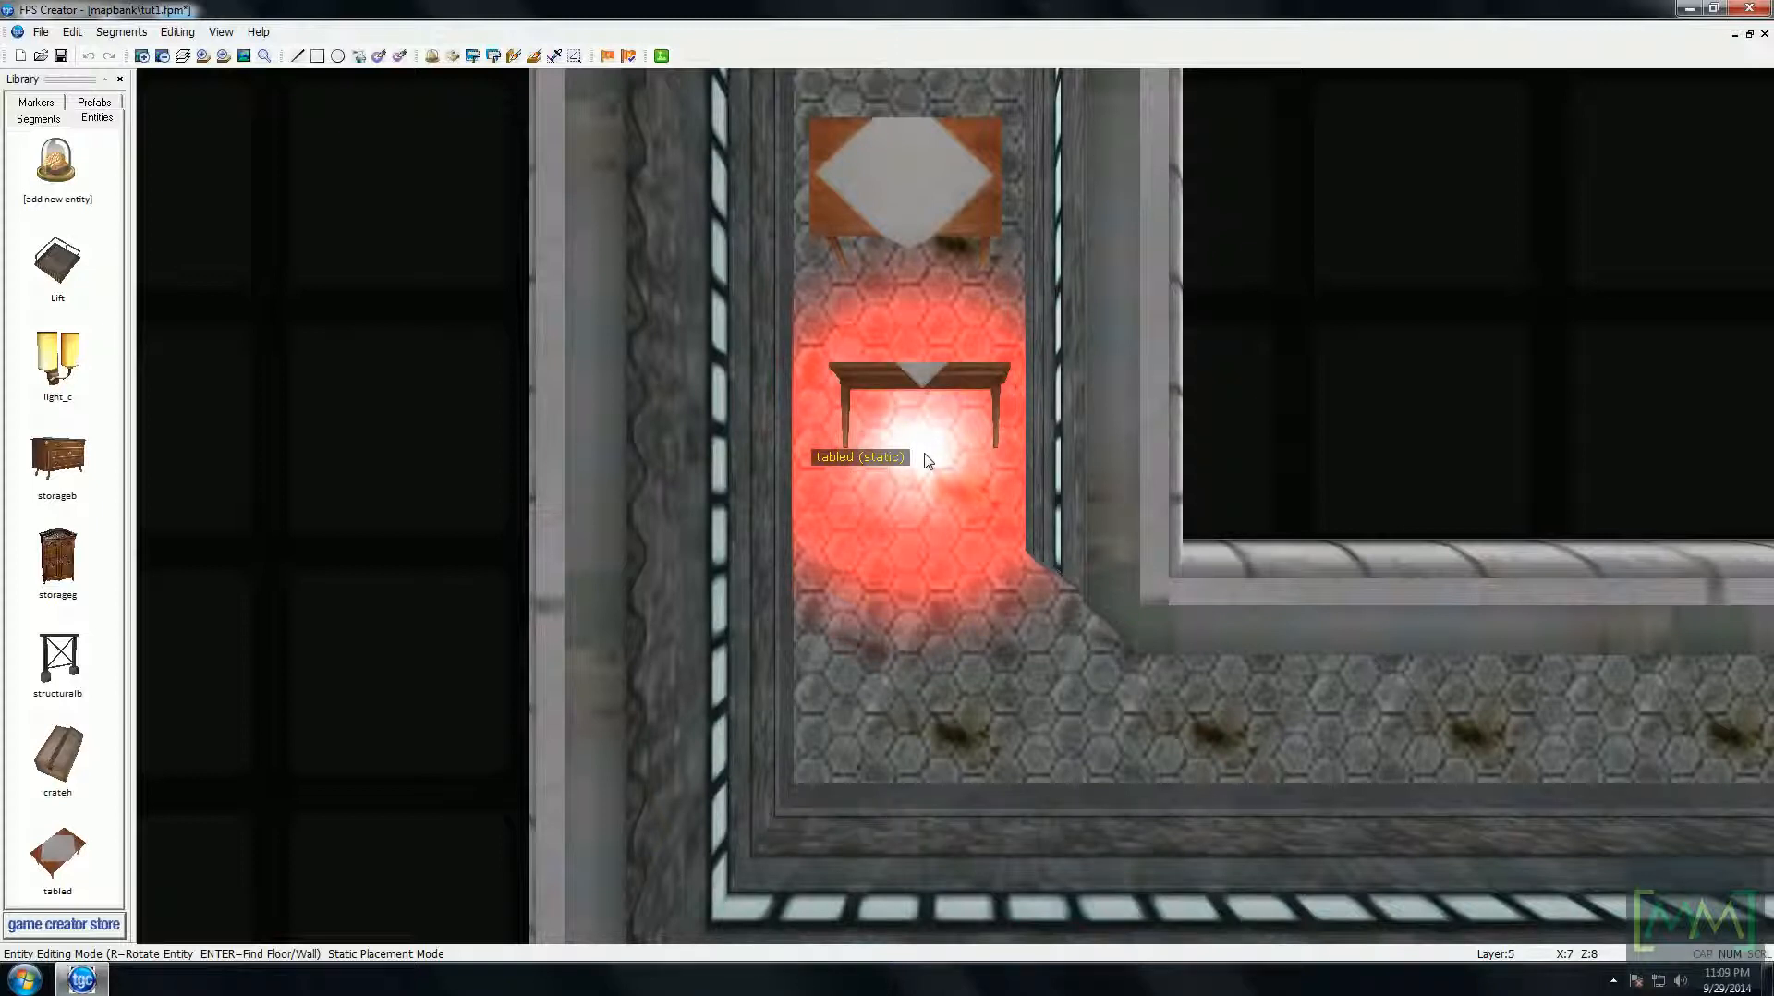
key("r")
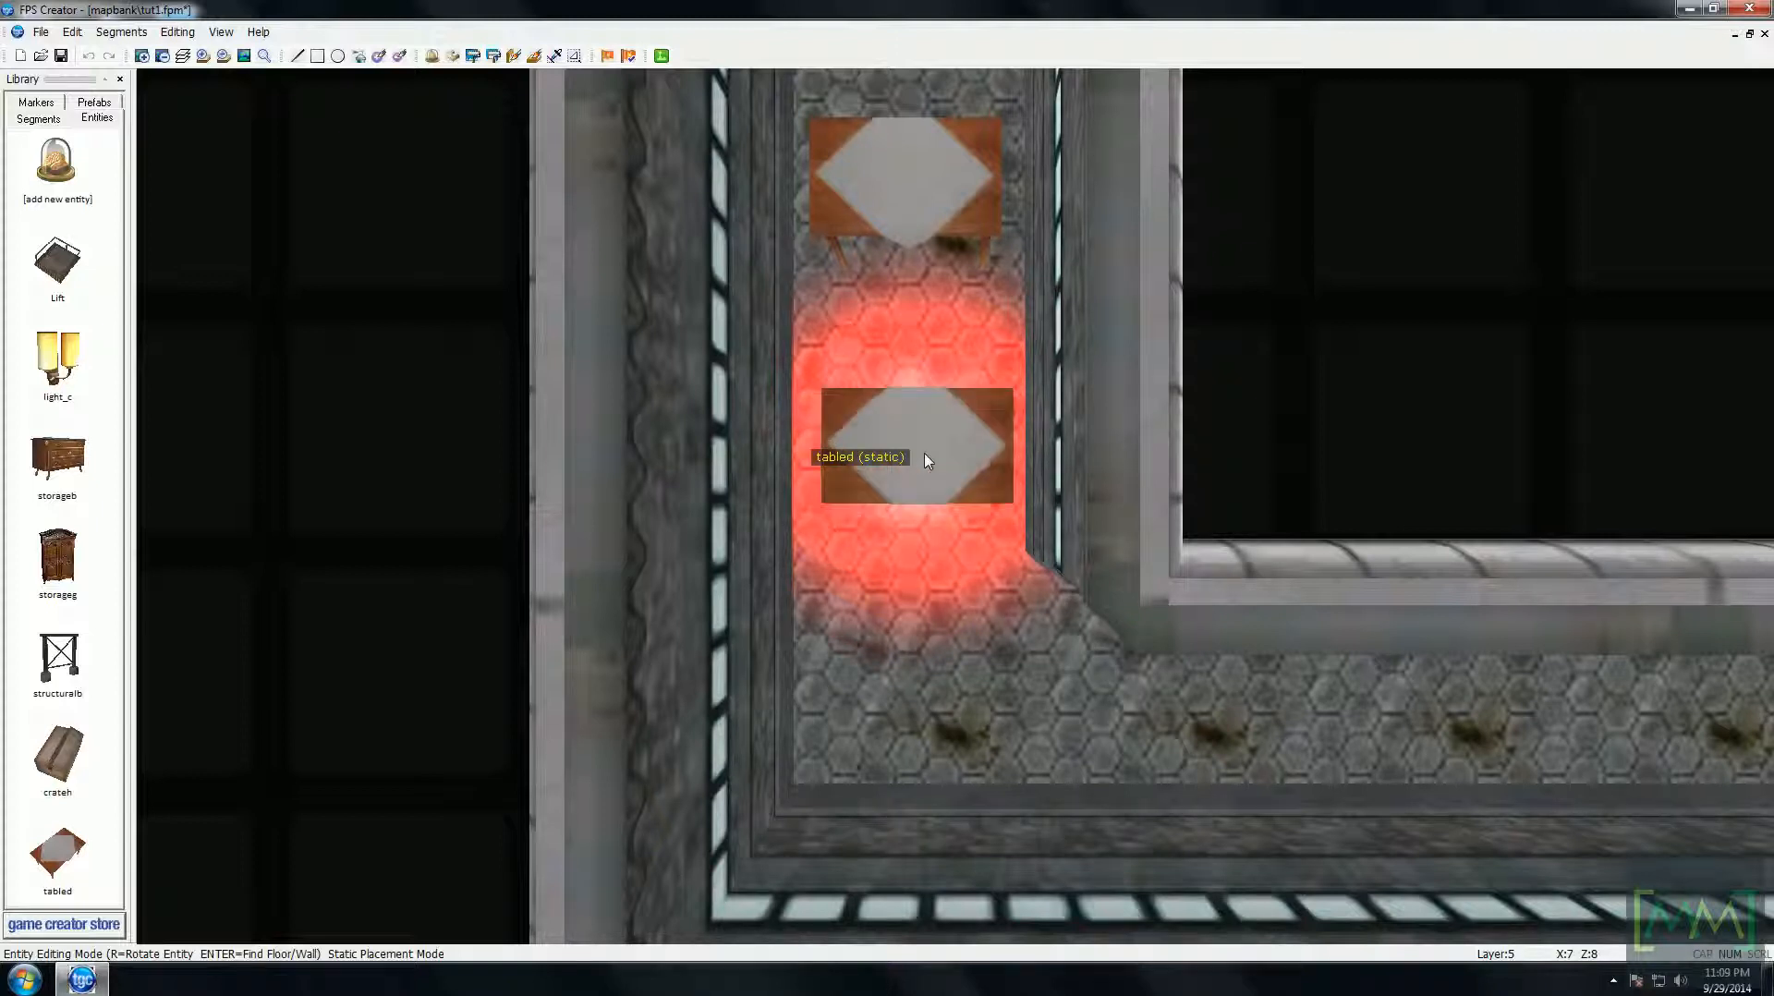
key("r")
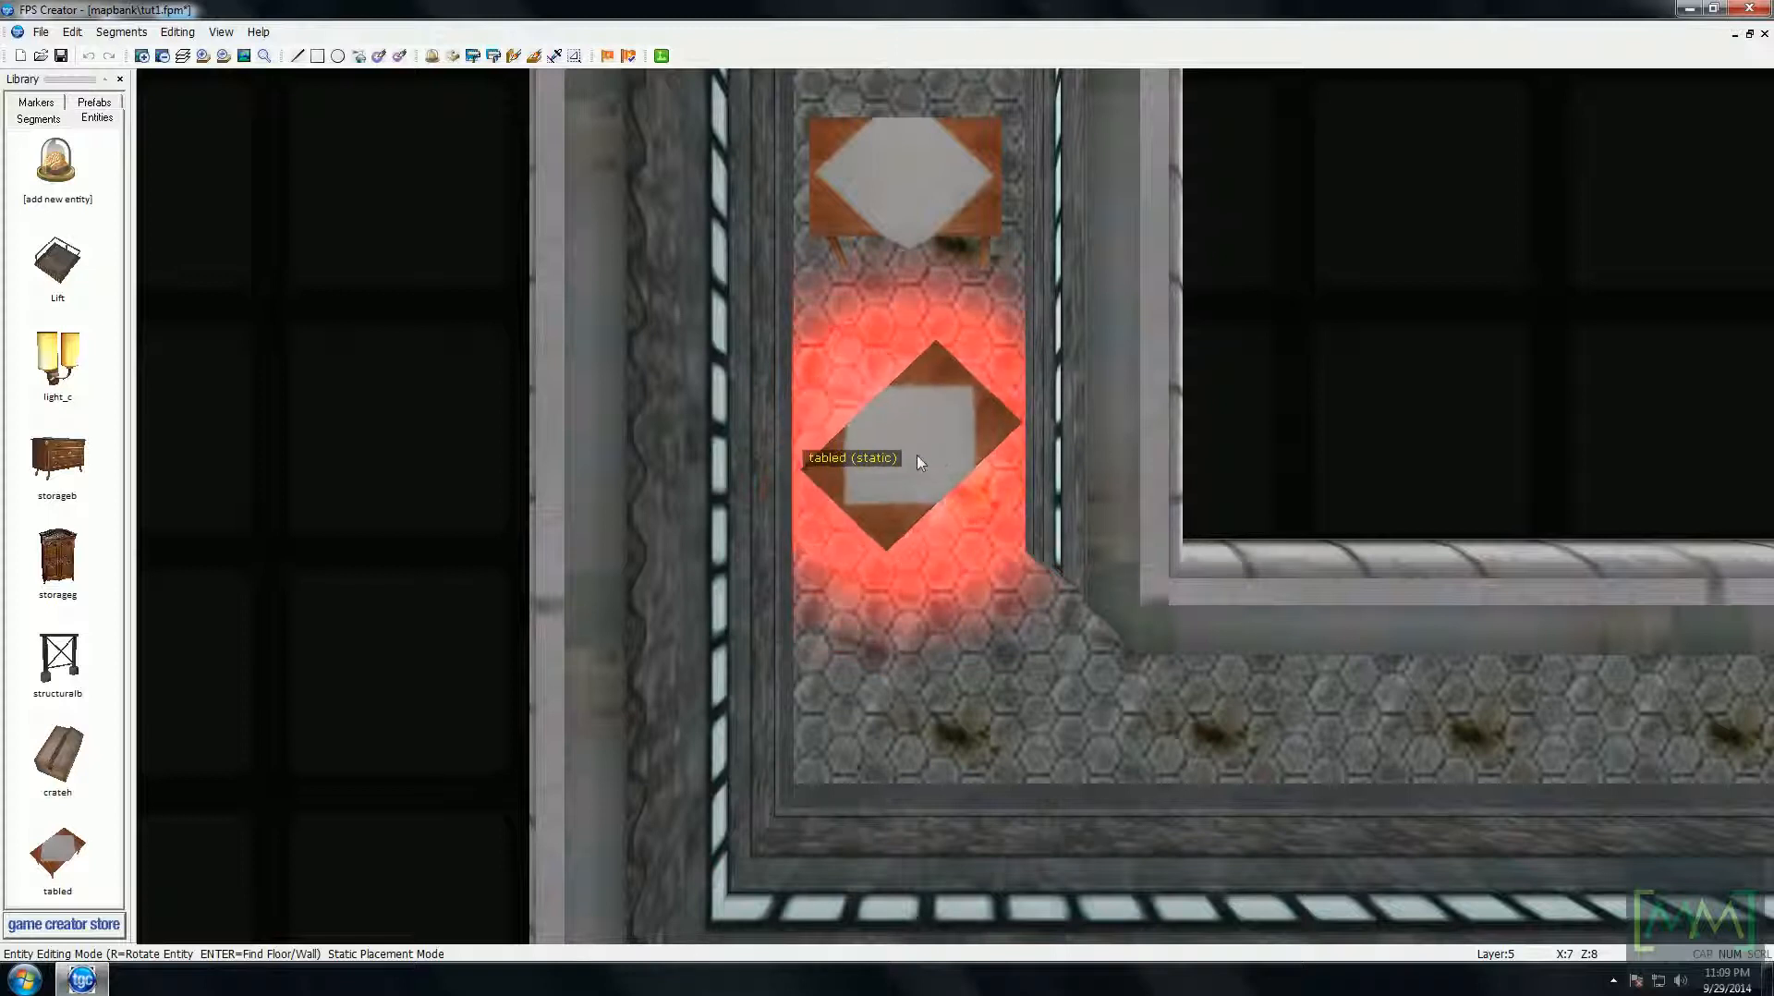
key("r")
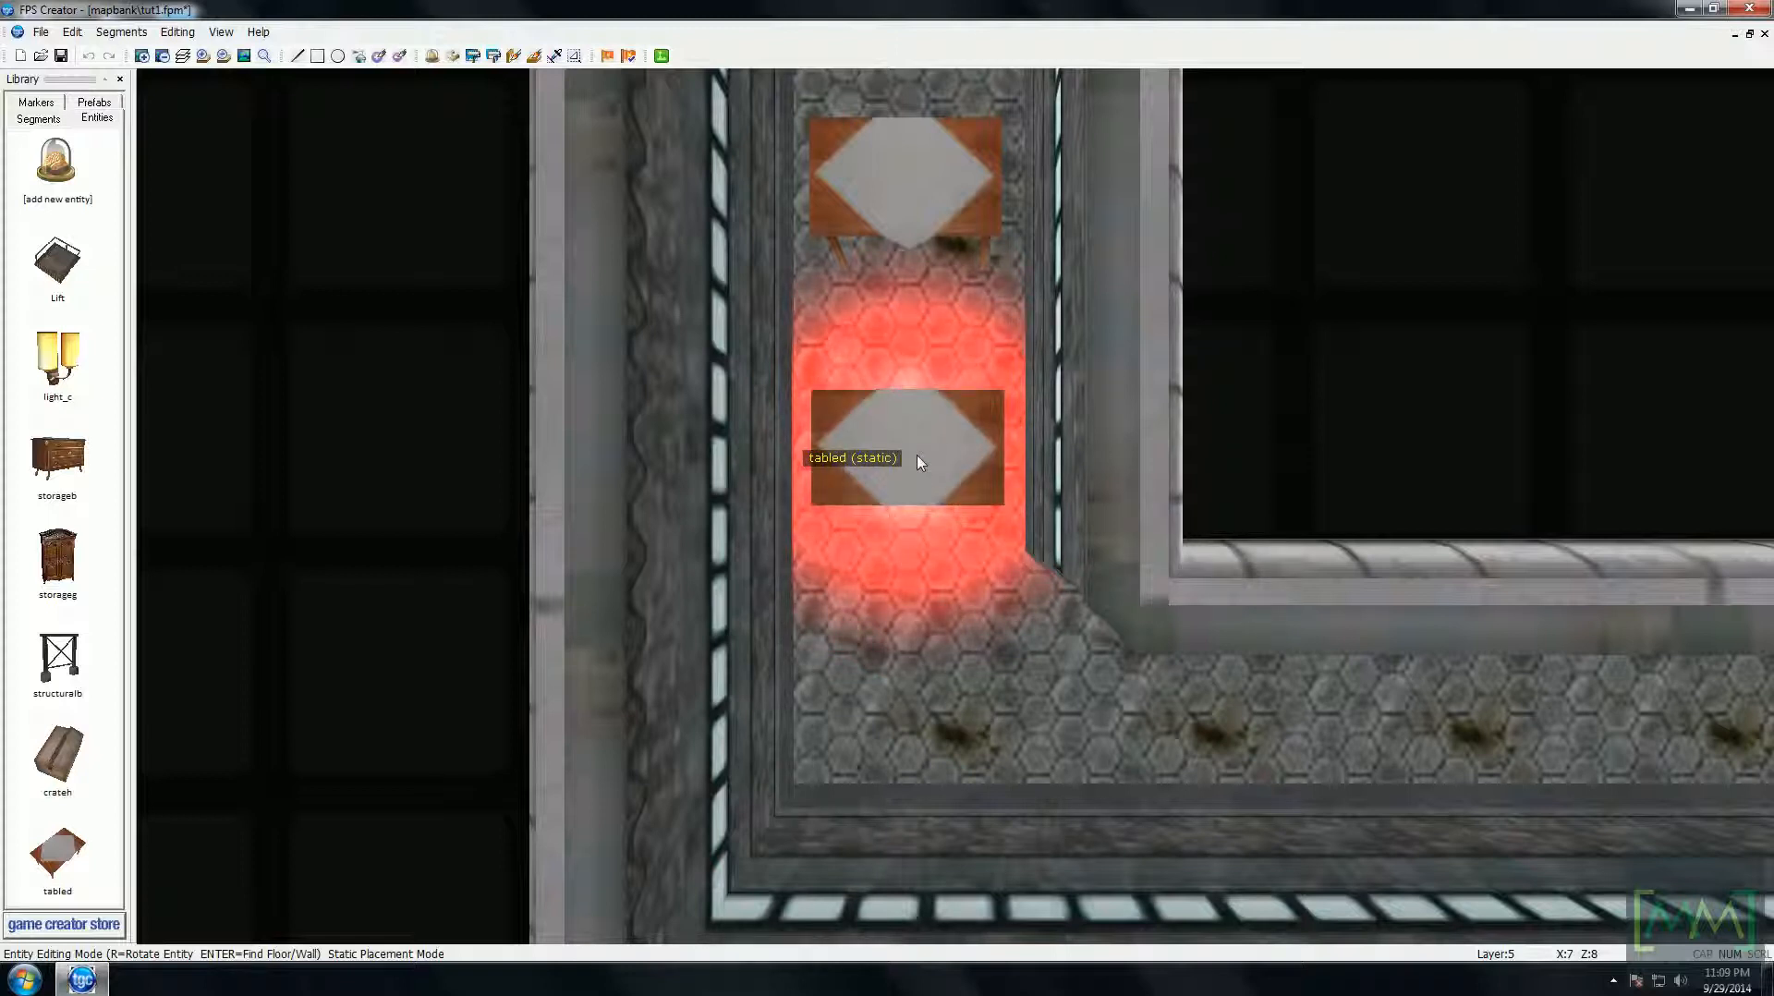
- Tip the second tabled table over with its legs facing west and place it in the corridor south of the first table
key("r")
key("r")
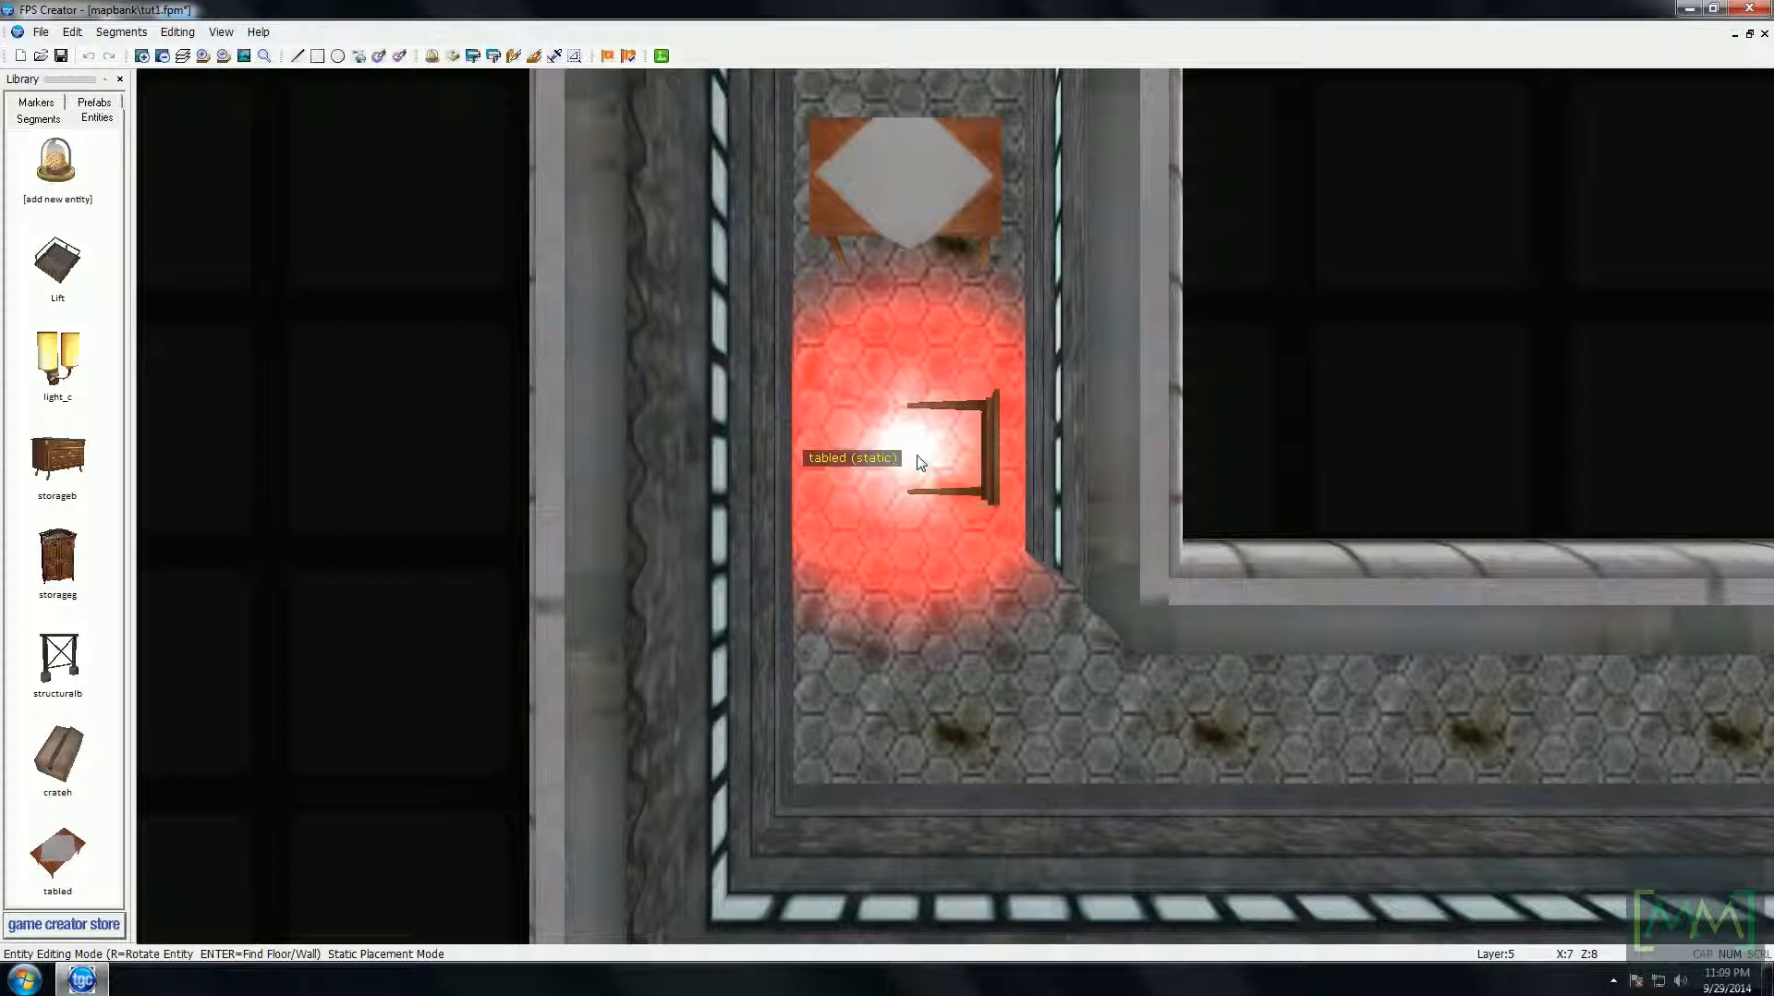
key("r")
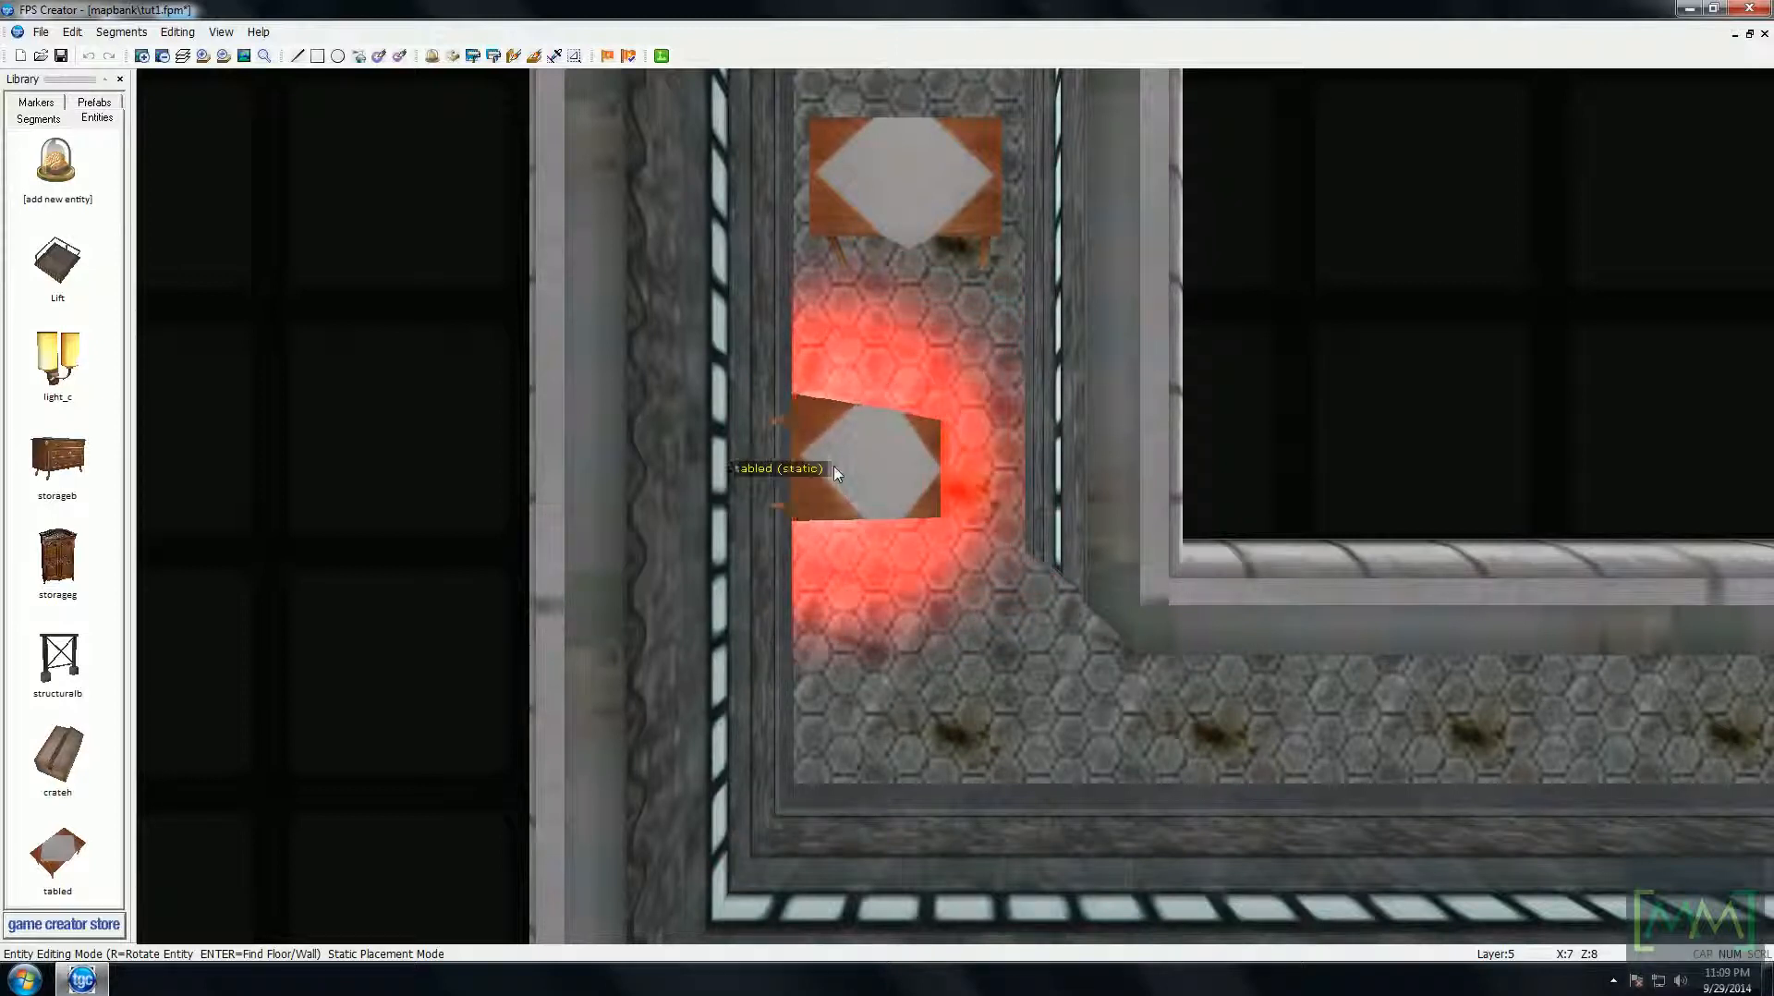
left_click(847, 468)
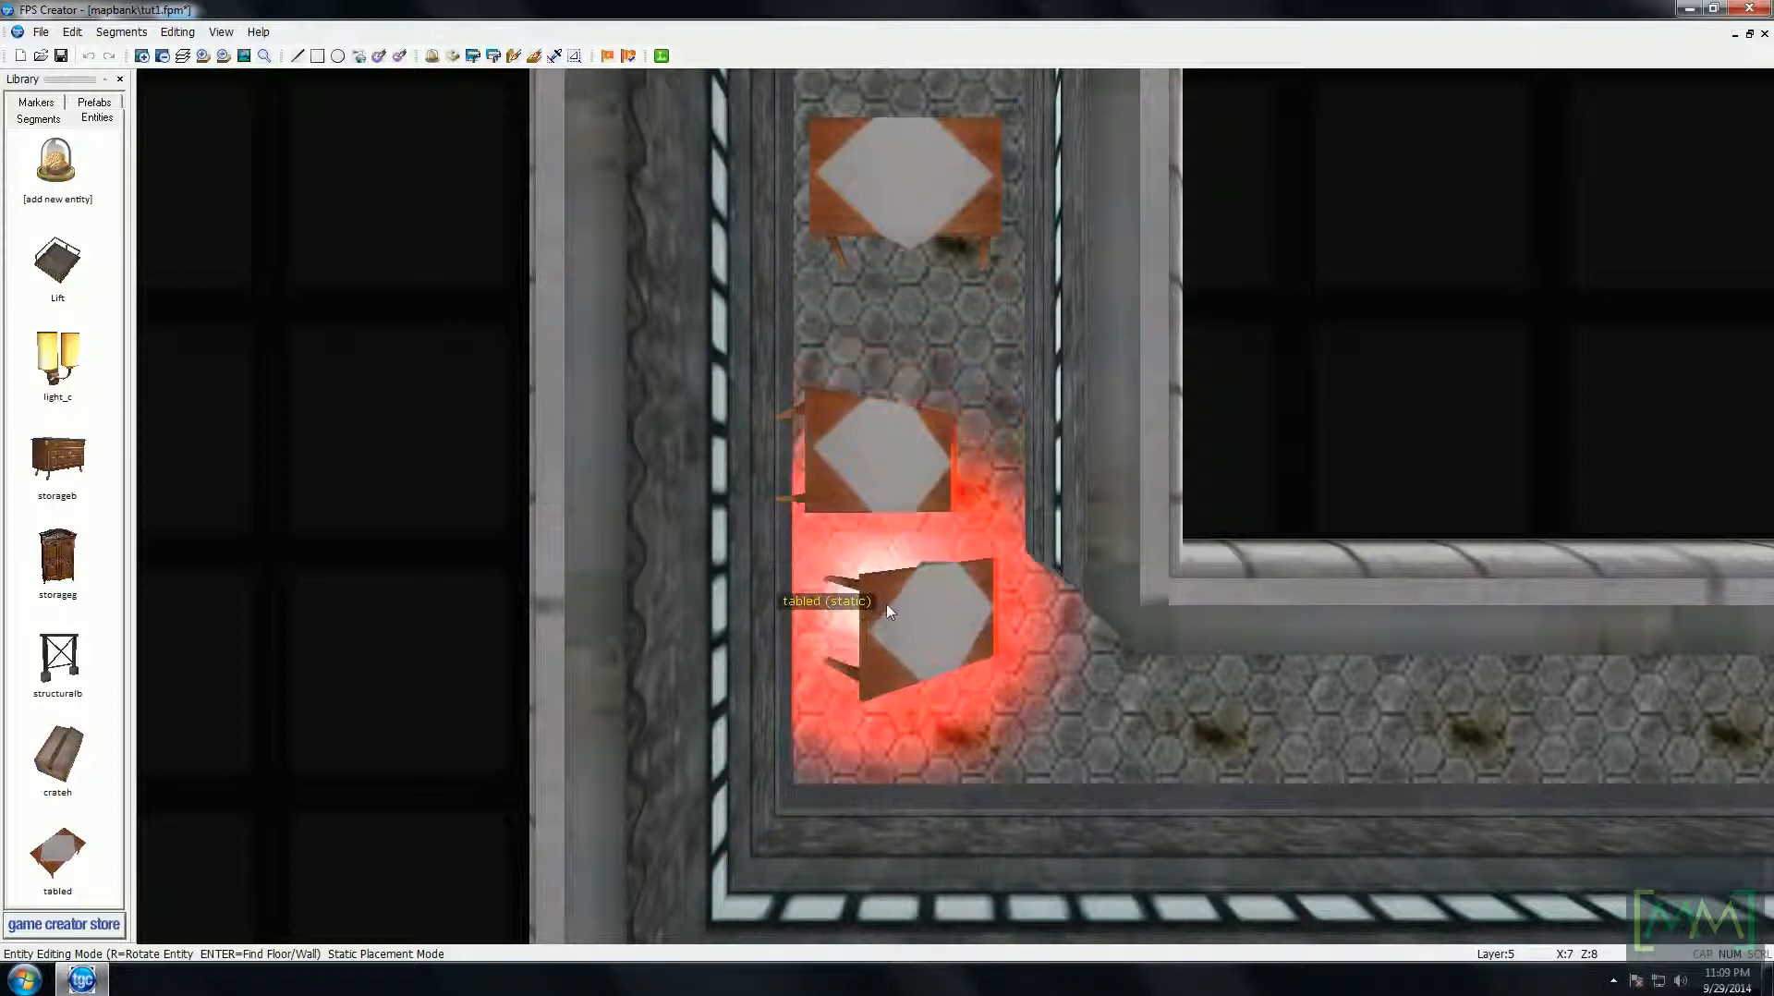
left_click(860, 448)
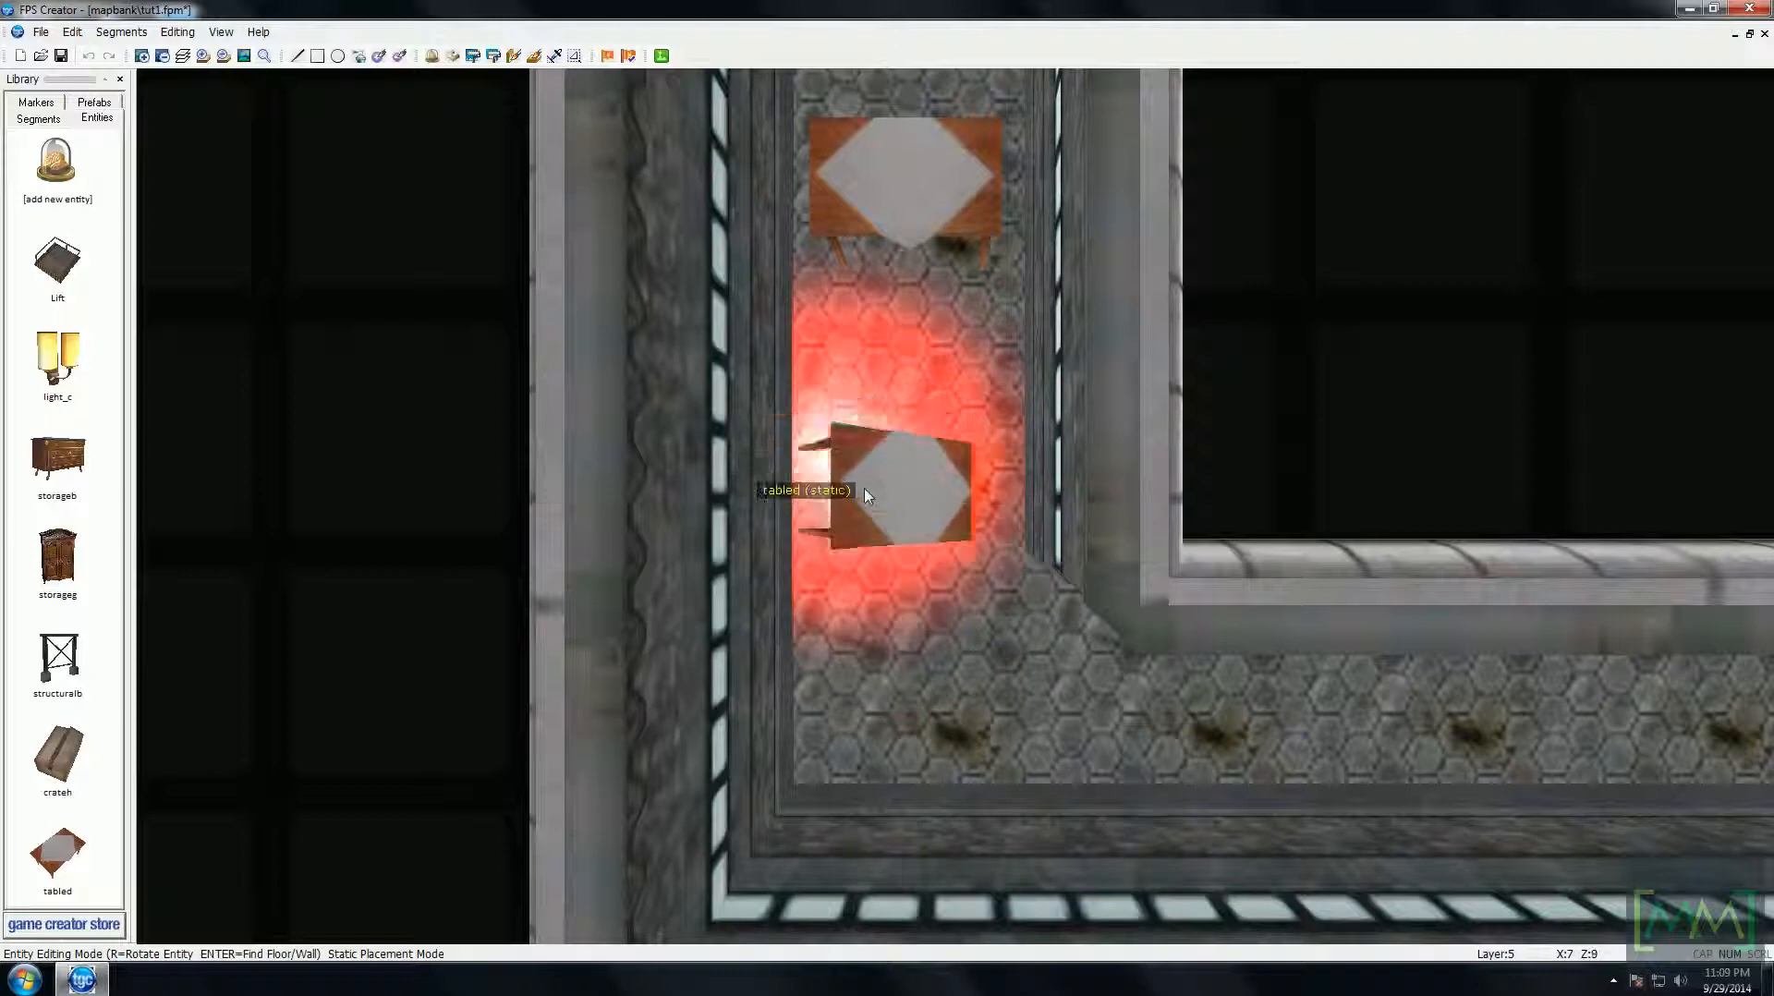
left_click(850, 427)
- End the table placement and browse the ww2 furnitured and items folders for another entity
key("Down")
key("Up")
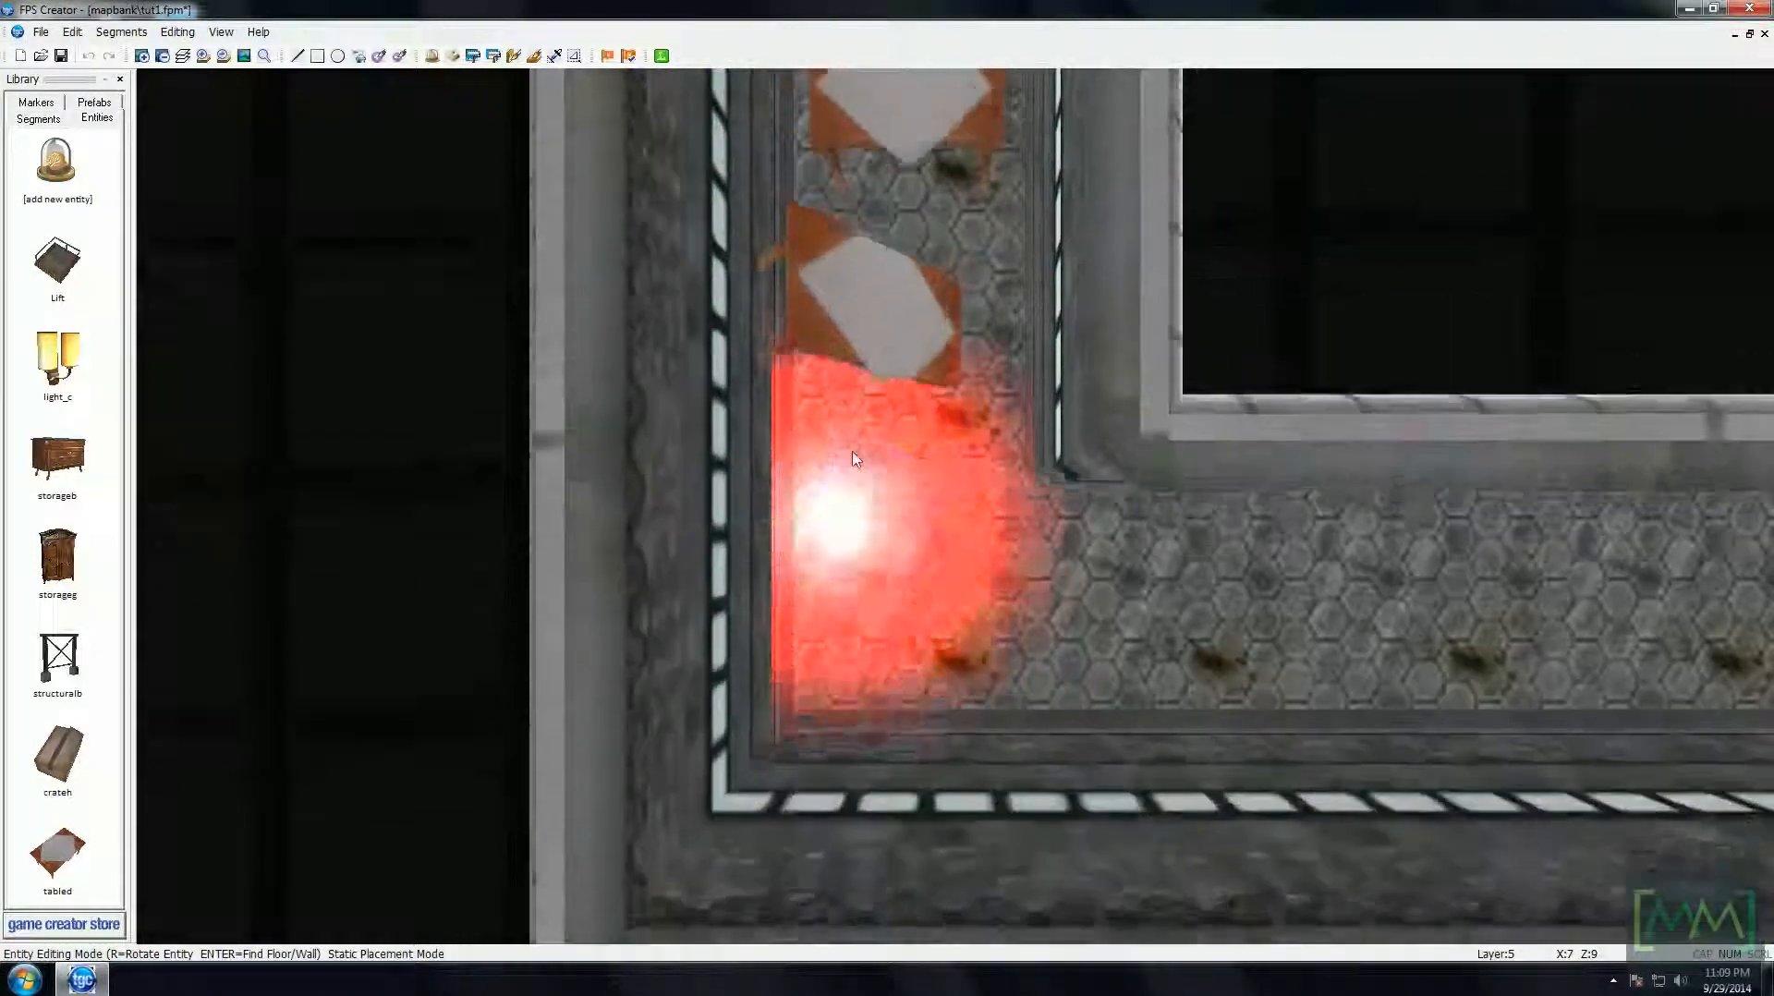
key("Up")
key("Up")
key("Up")
key("Up")
key("Up")
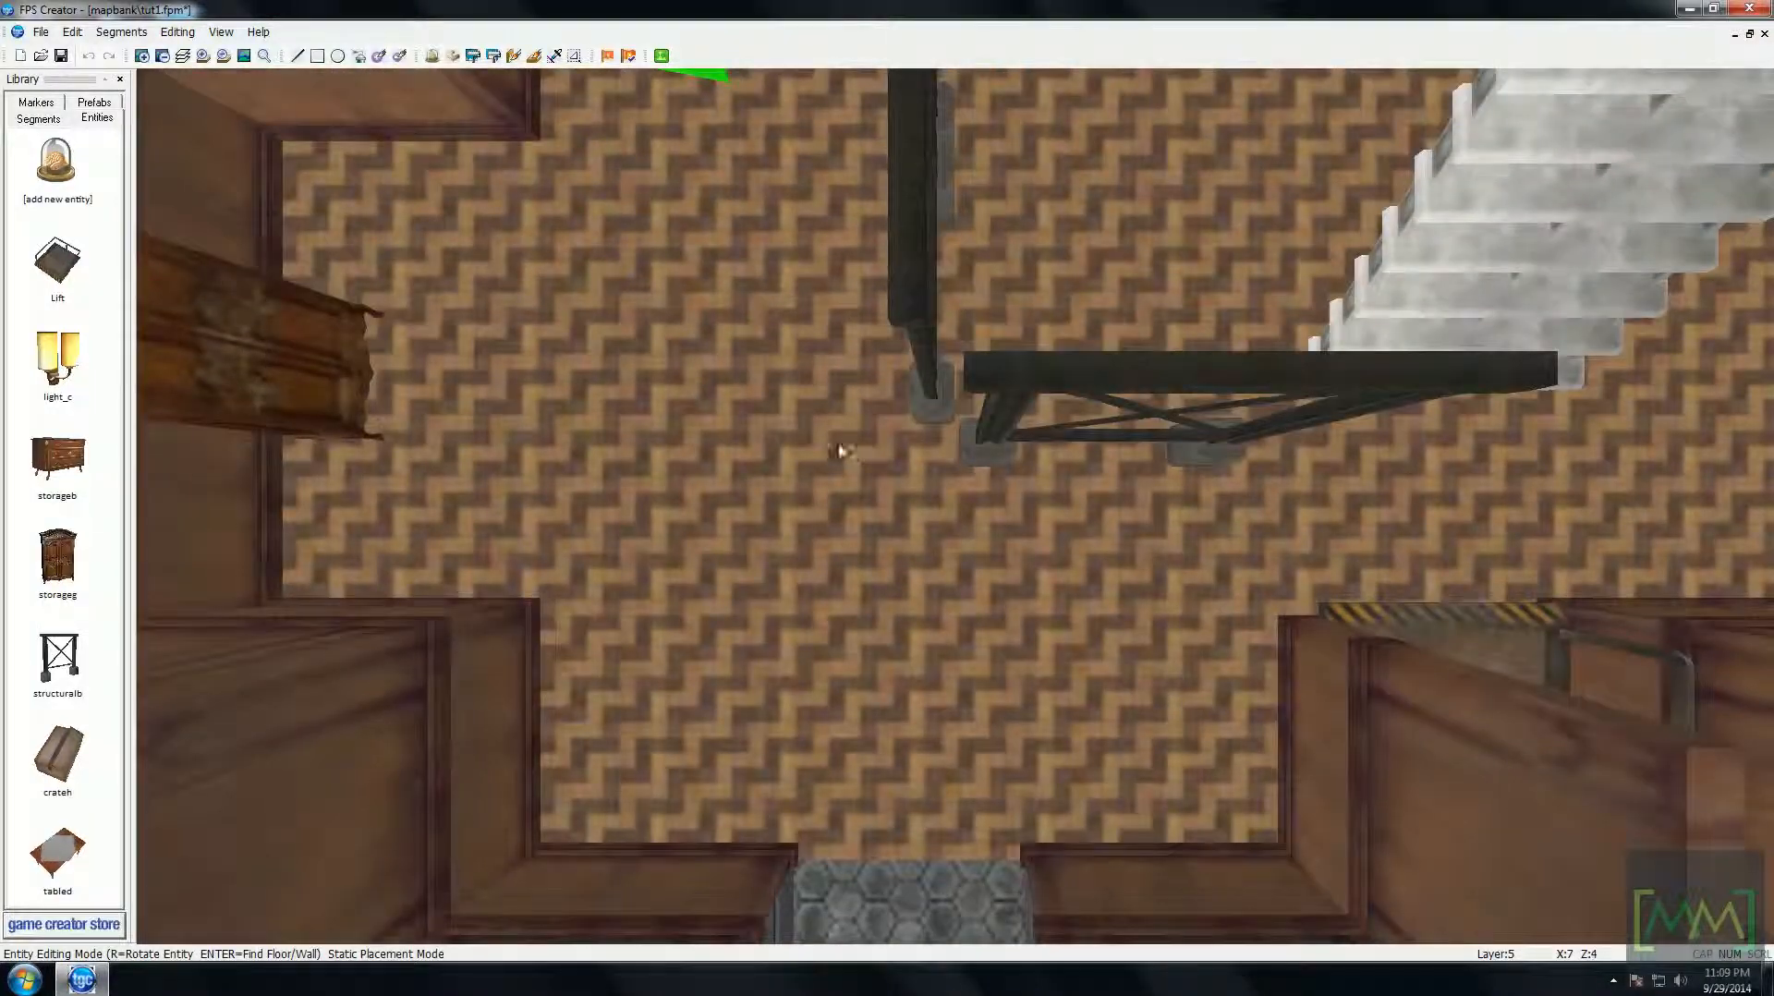
key("Up")
key("Up")
key("Right")
left_click(68, 174)
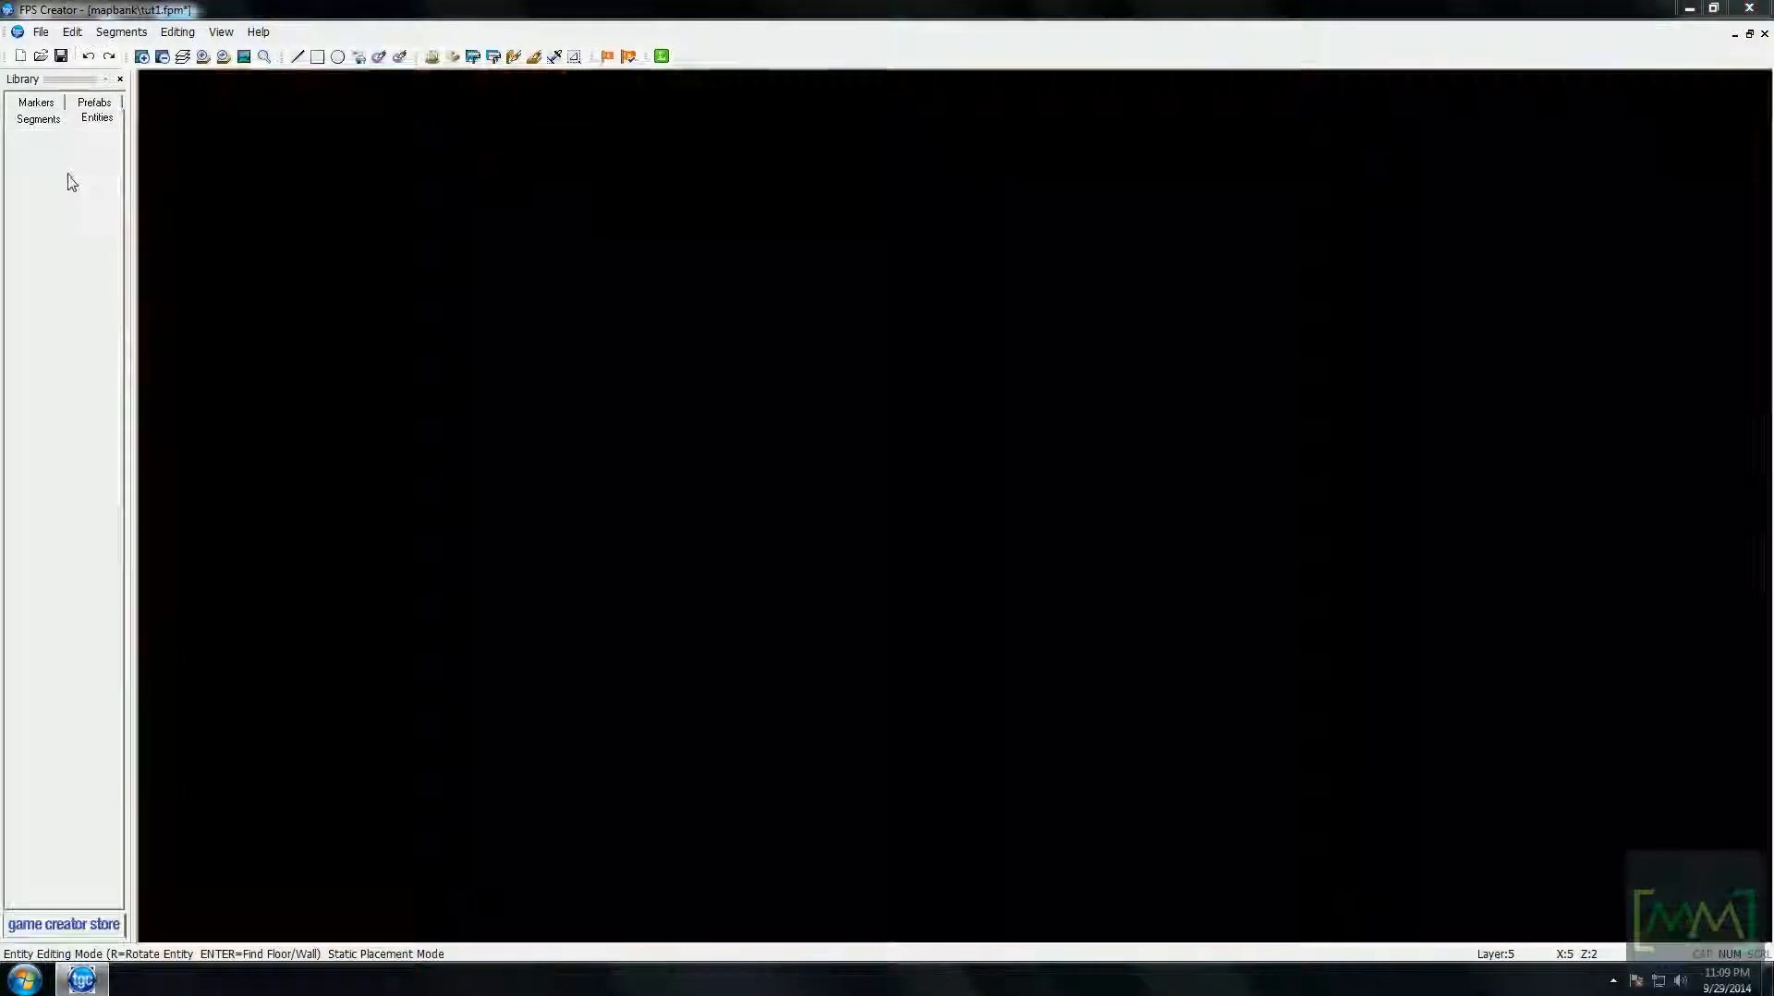
key("Down")
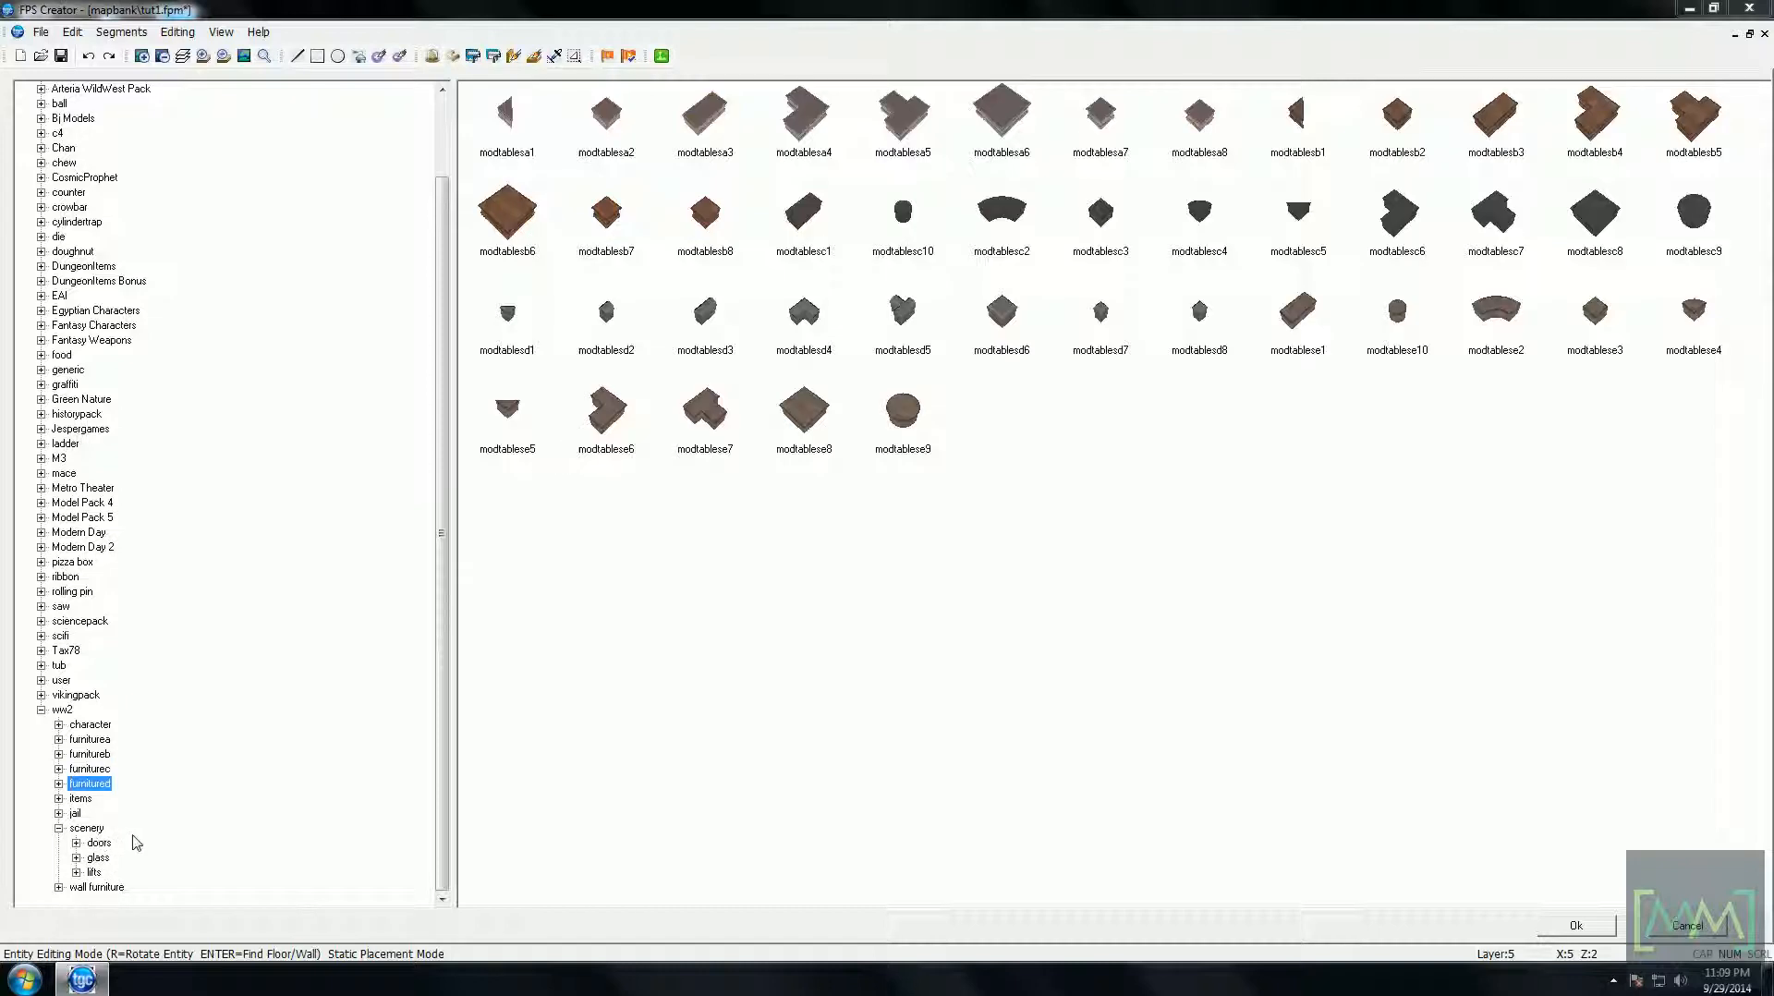
key("Up")
key("Up")
key("Down")
key("Down")
key("Down")
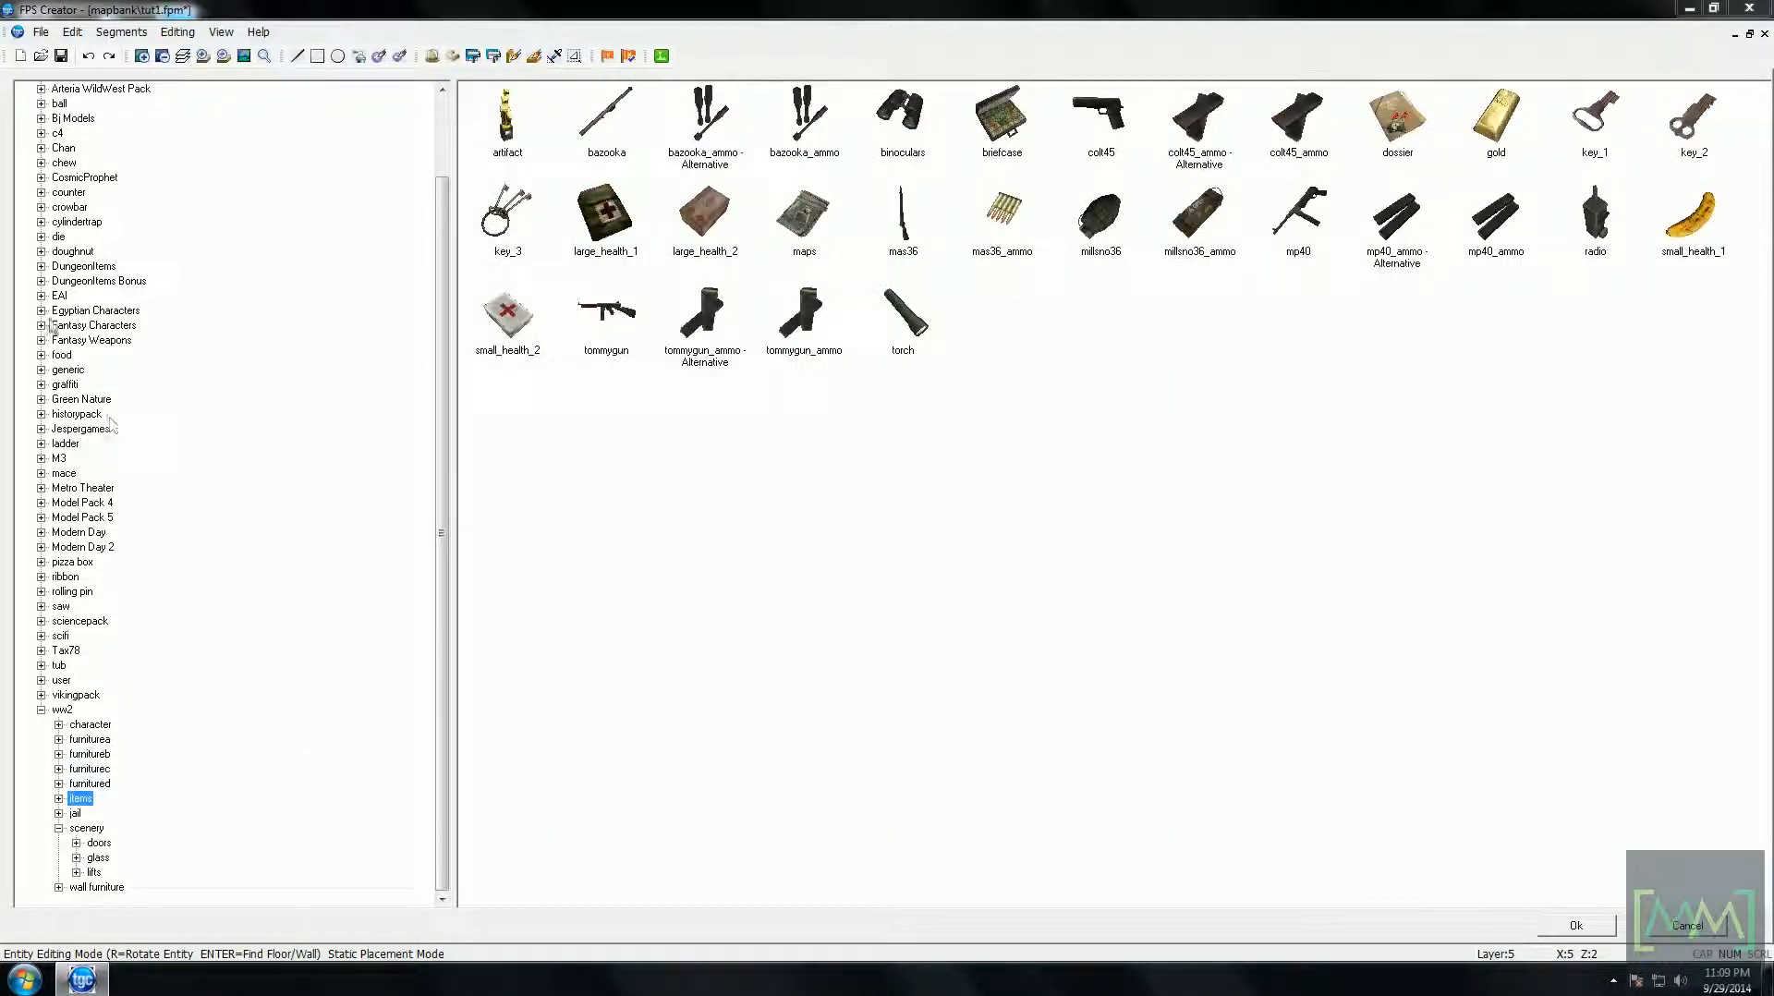
- Add the cylinderC barrel from the scifi furniturea folder to the library
double_click(60, 635)
left_click(105, 650)
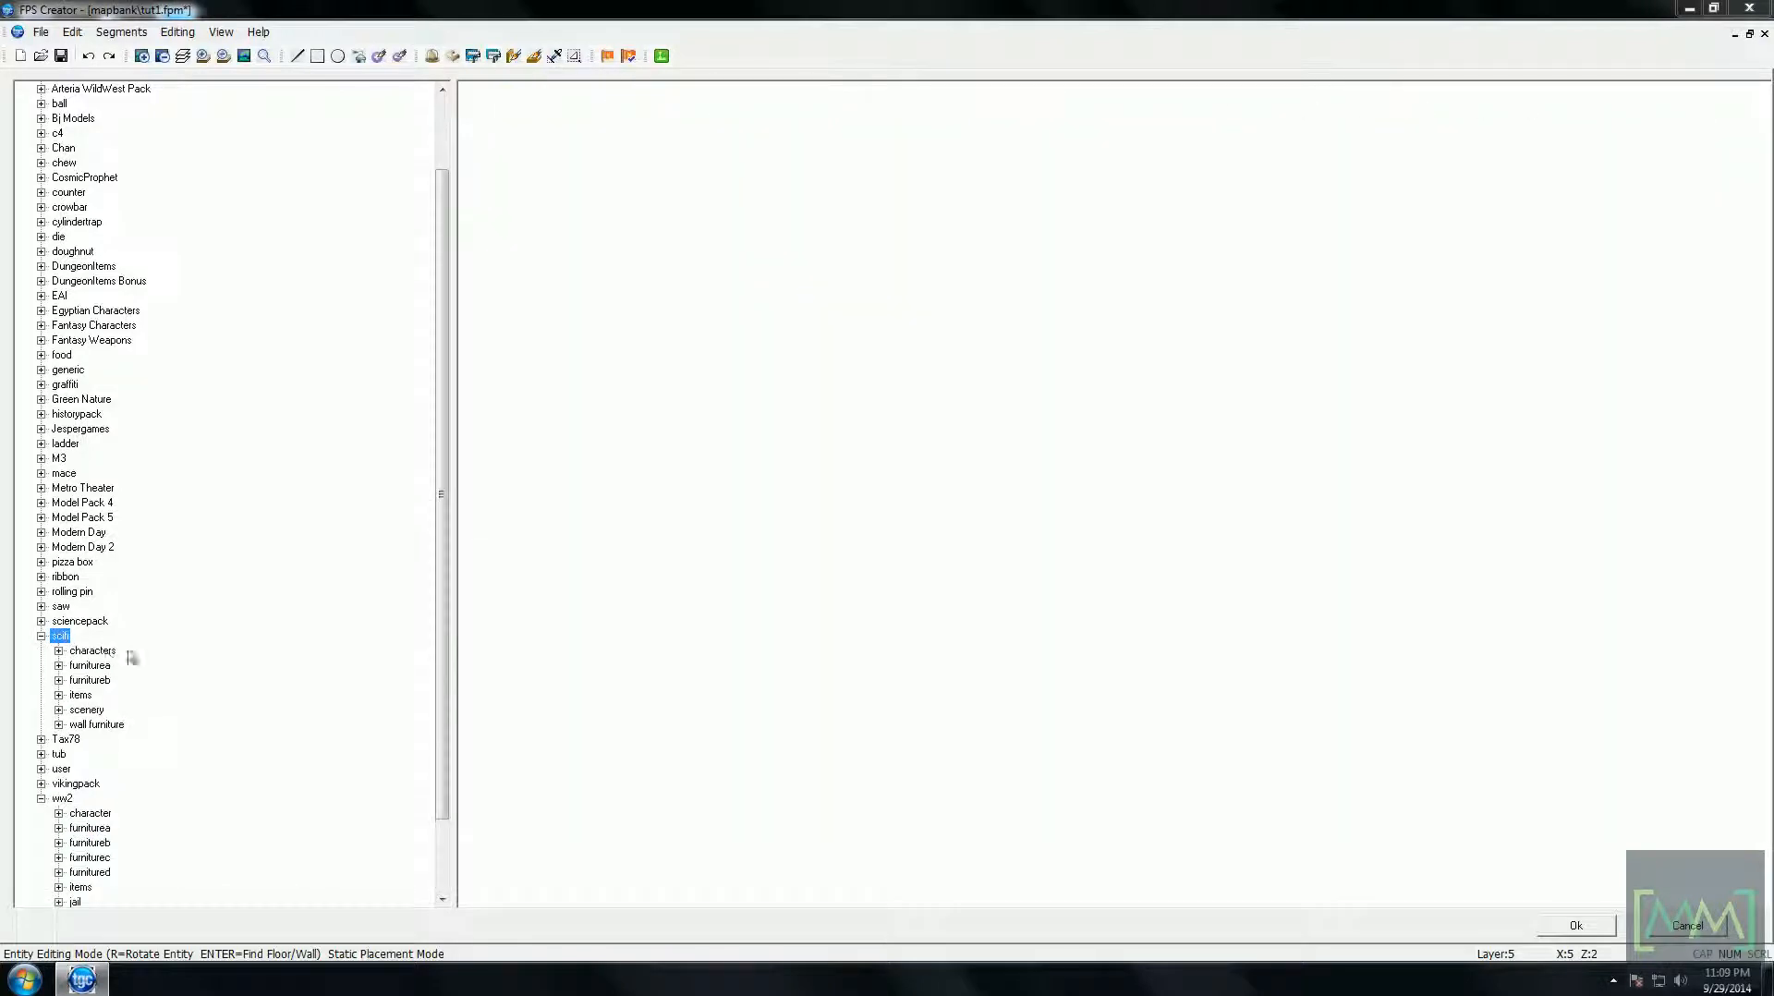
key("Down")
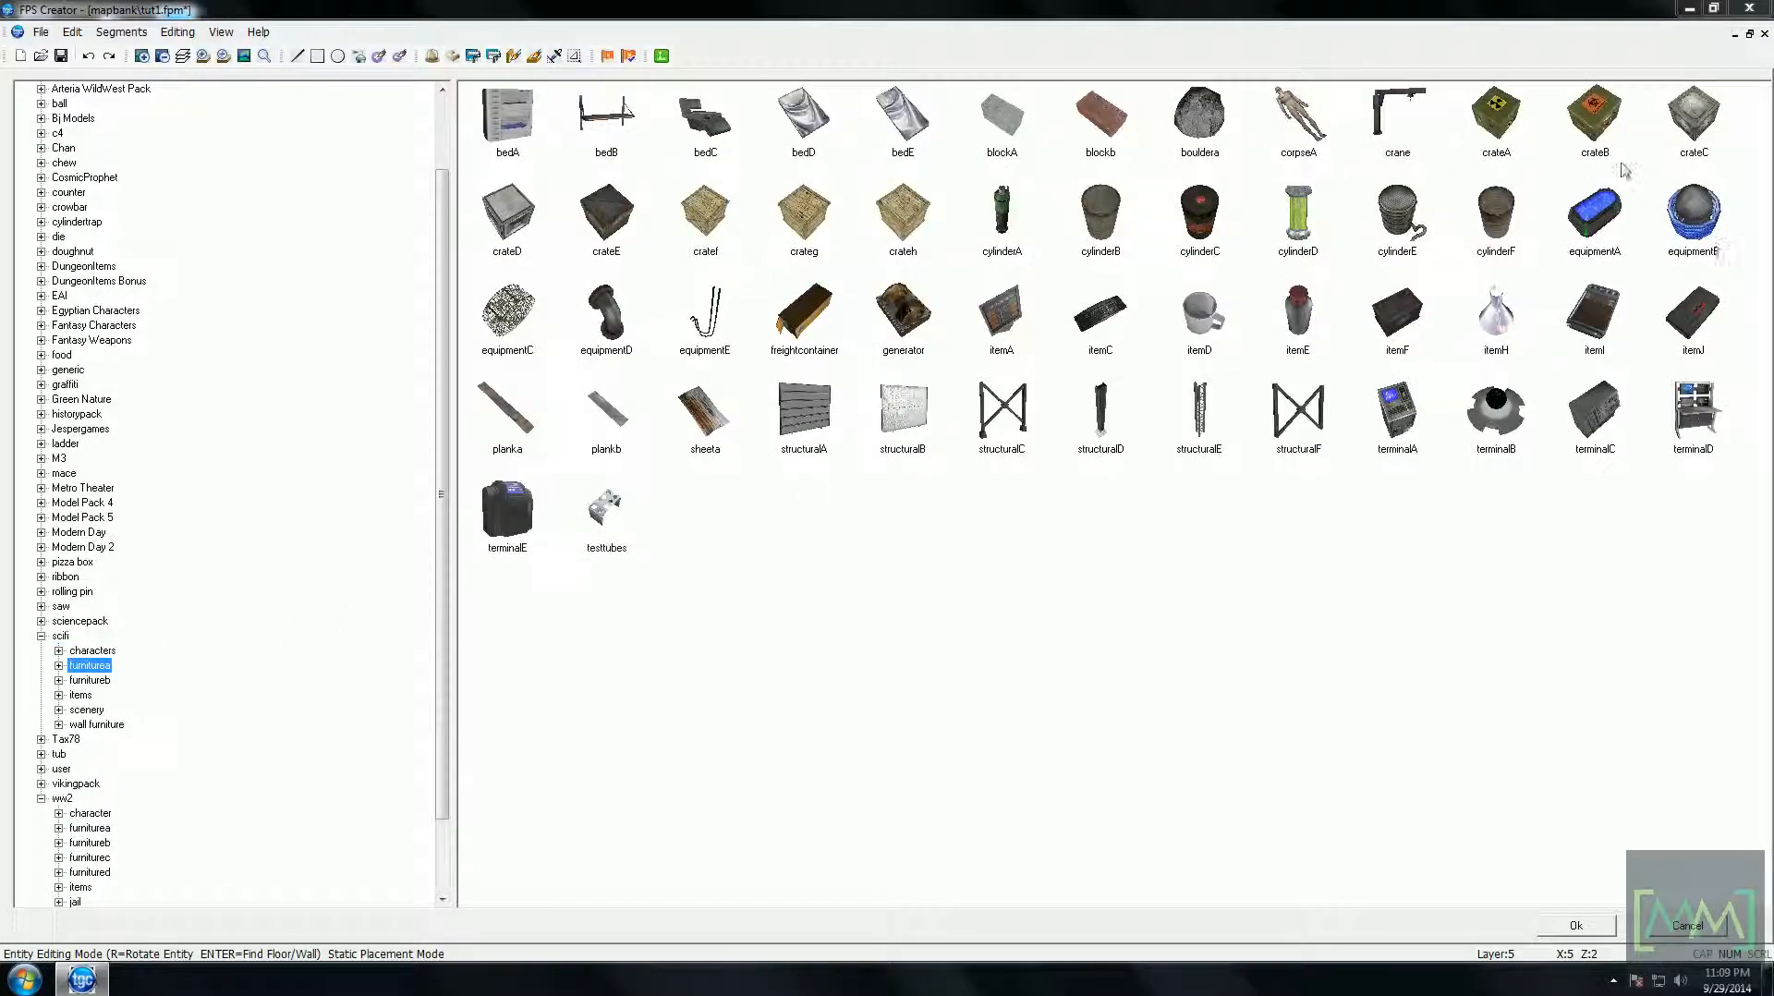
double_click(1200, 226)
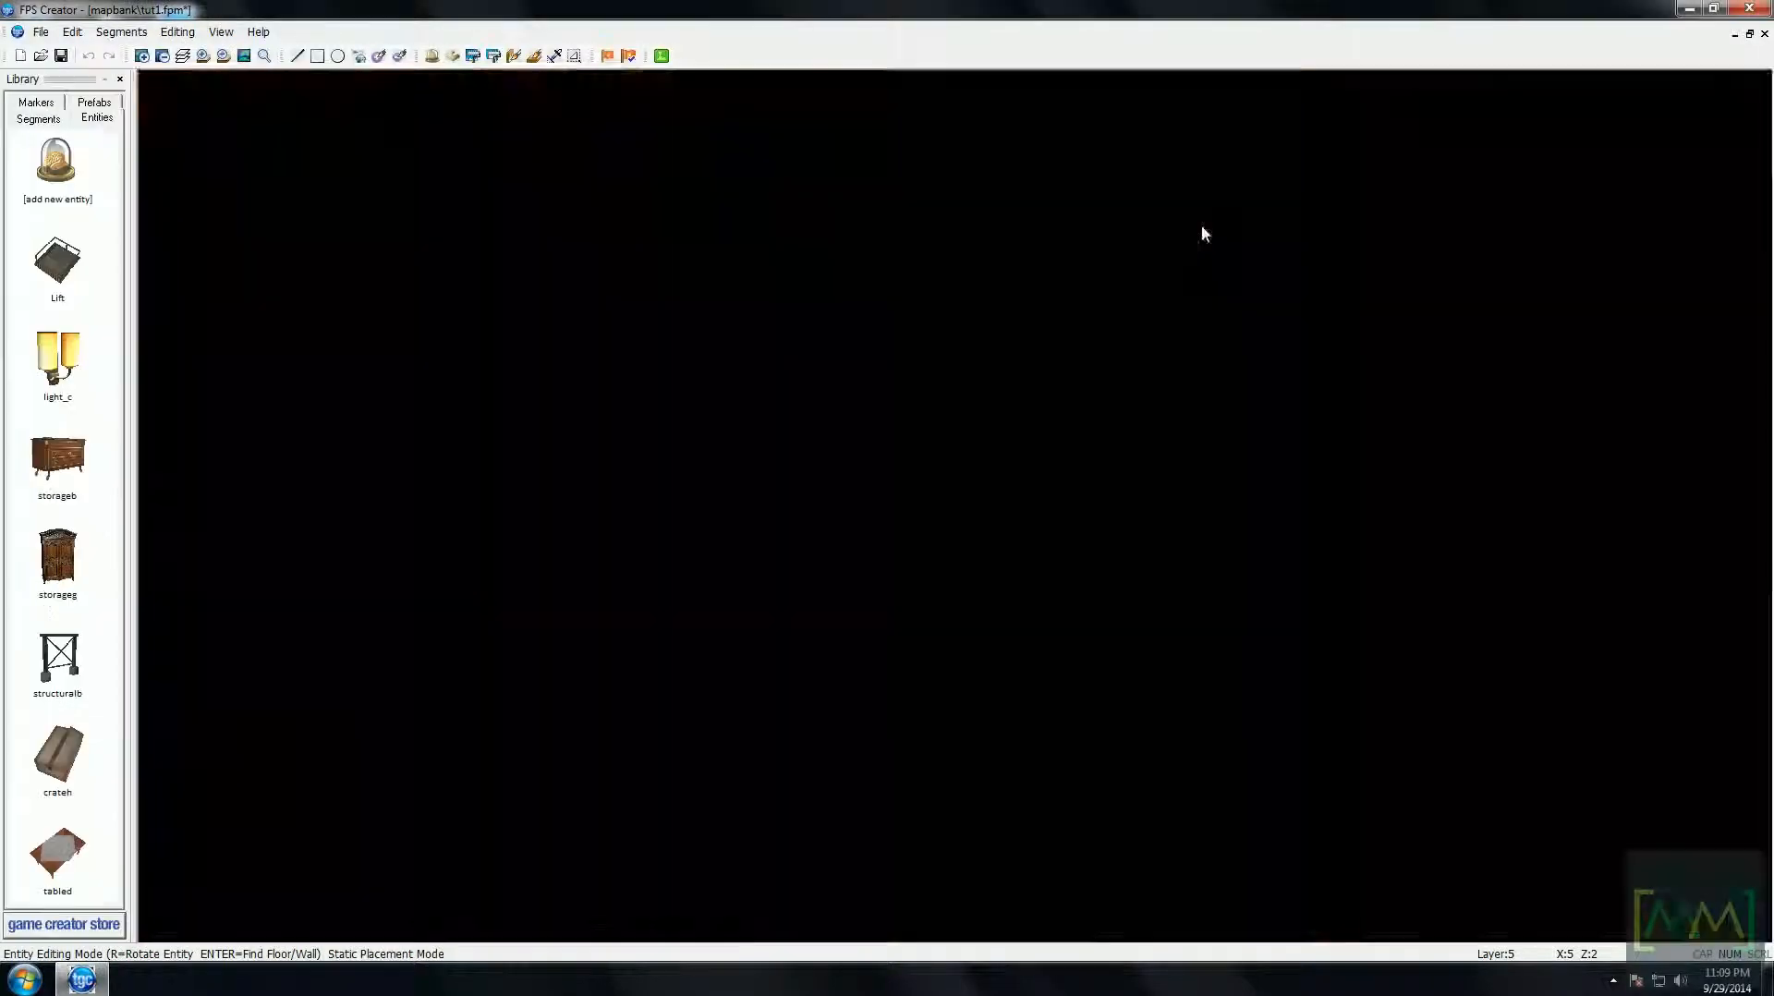
- Try positioning a dynamic cylinderC barrel along the outer wall of the east corridor
key("Down")
key("Right")
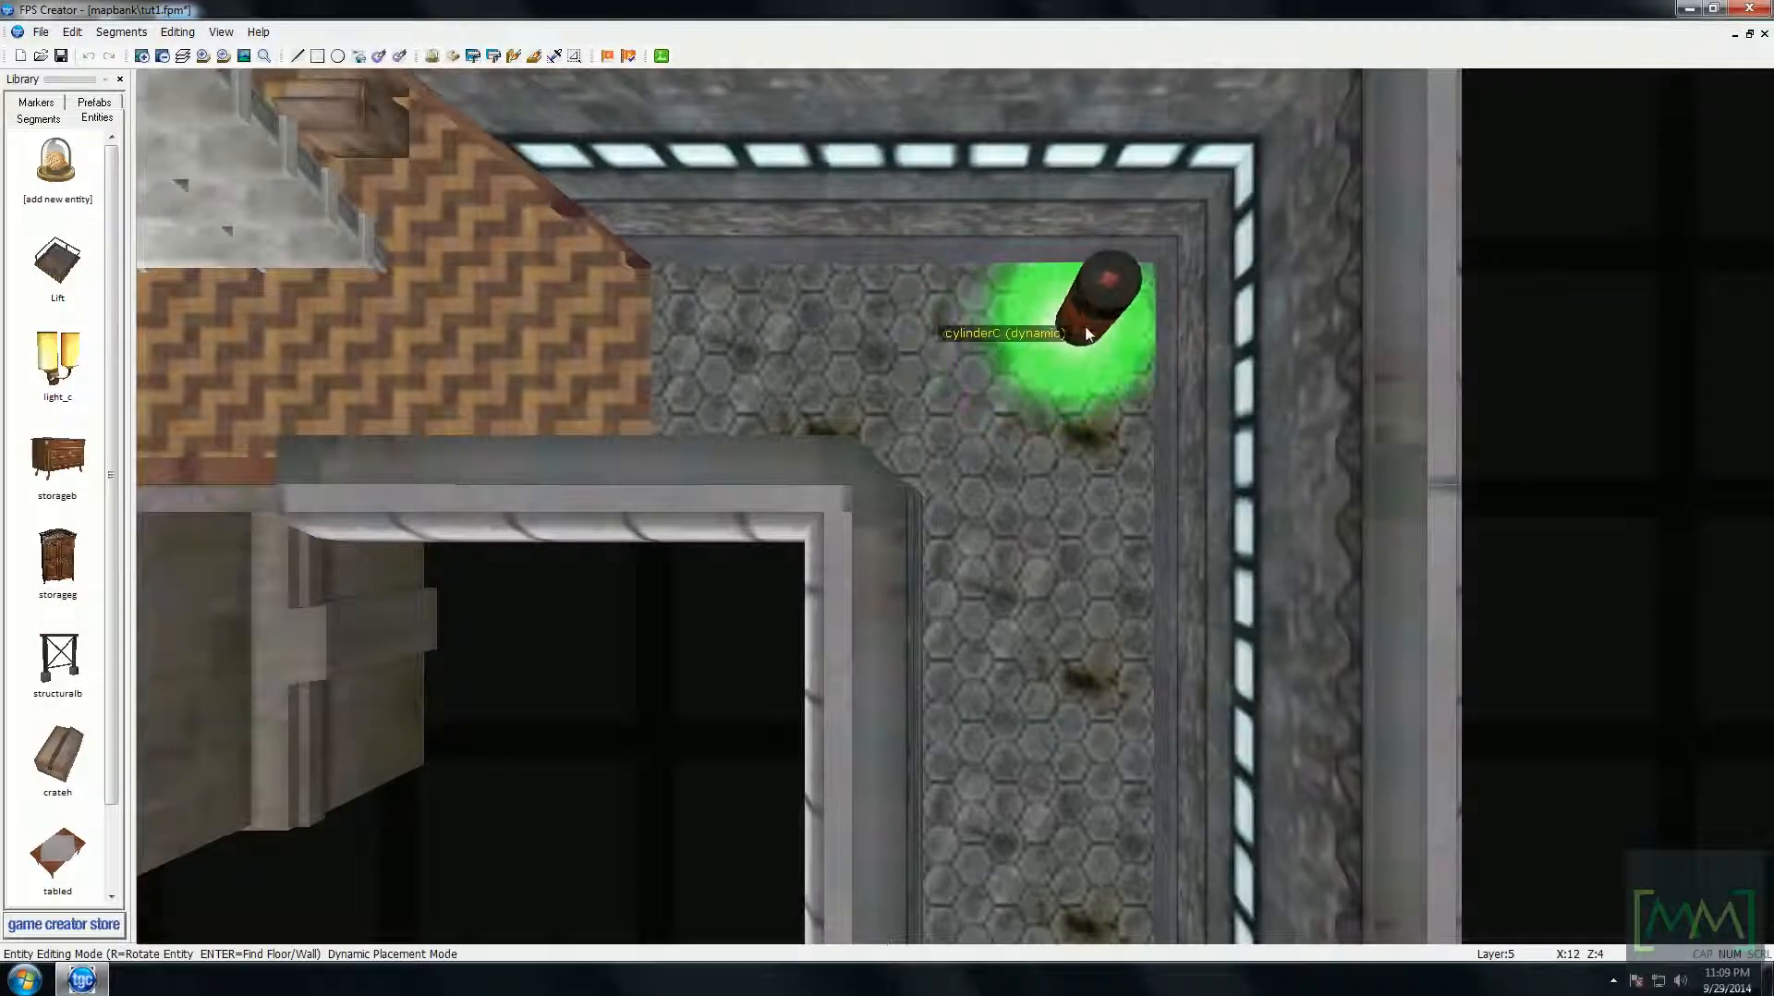
key("Down")
key("Down")
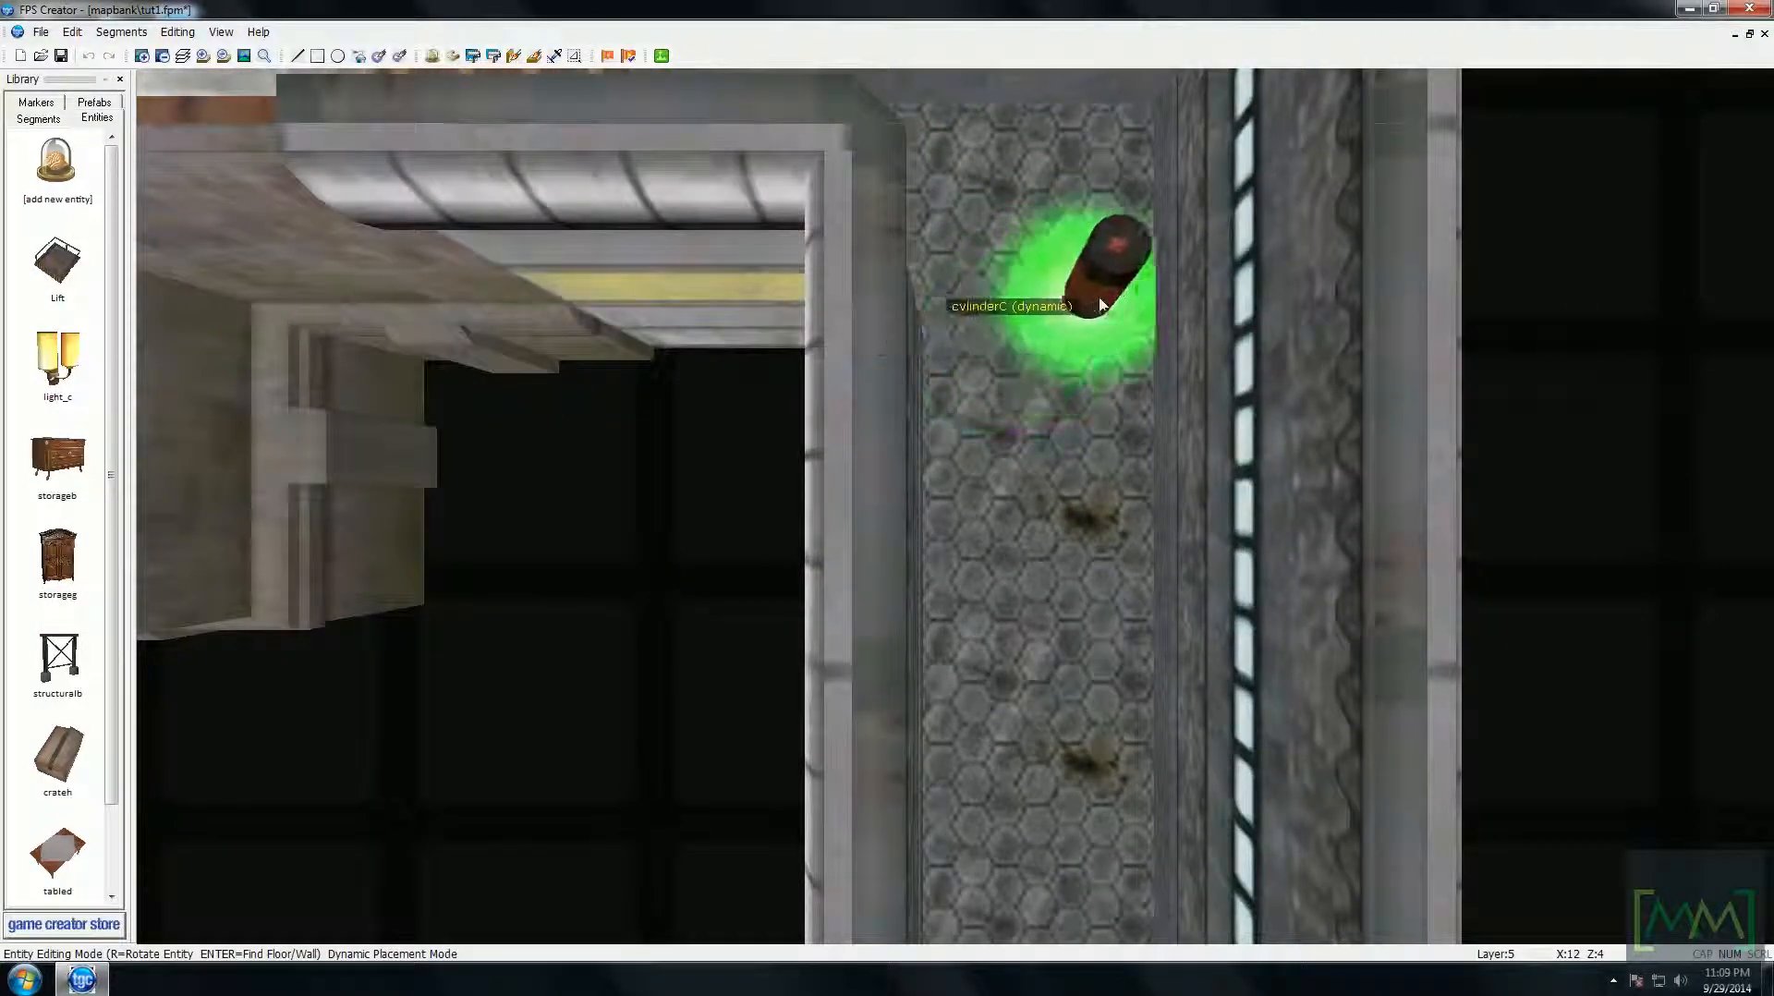
left_click(1098, 297)
key("Down")
key("Right")
right_click(998, 381)
key("Left")
key("Up")
key("Up")
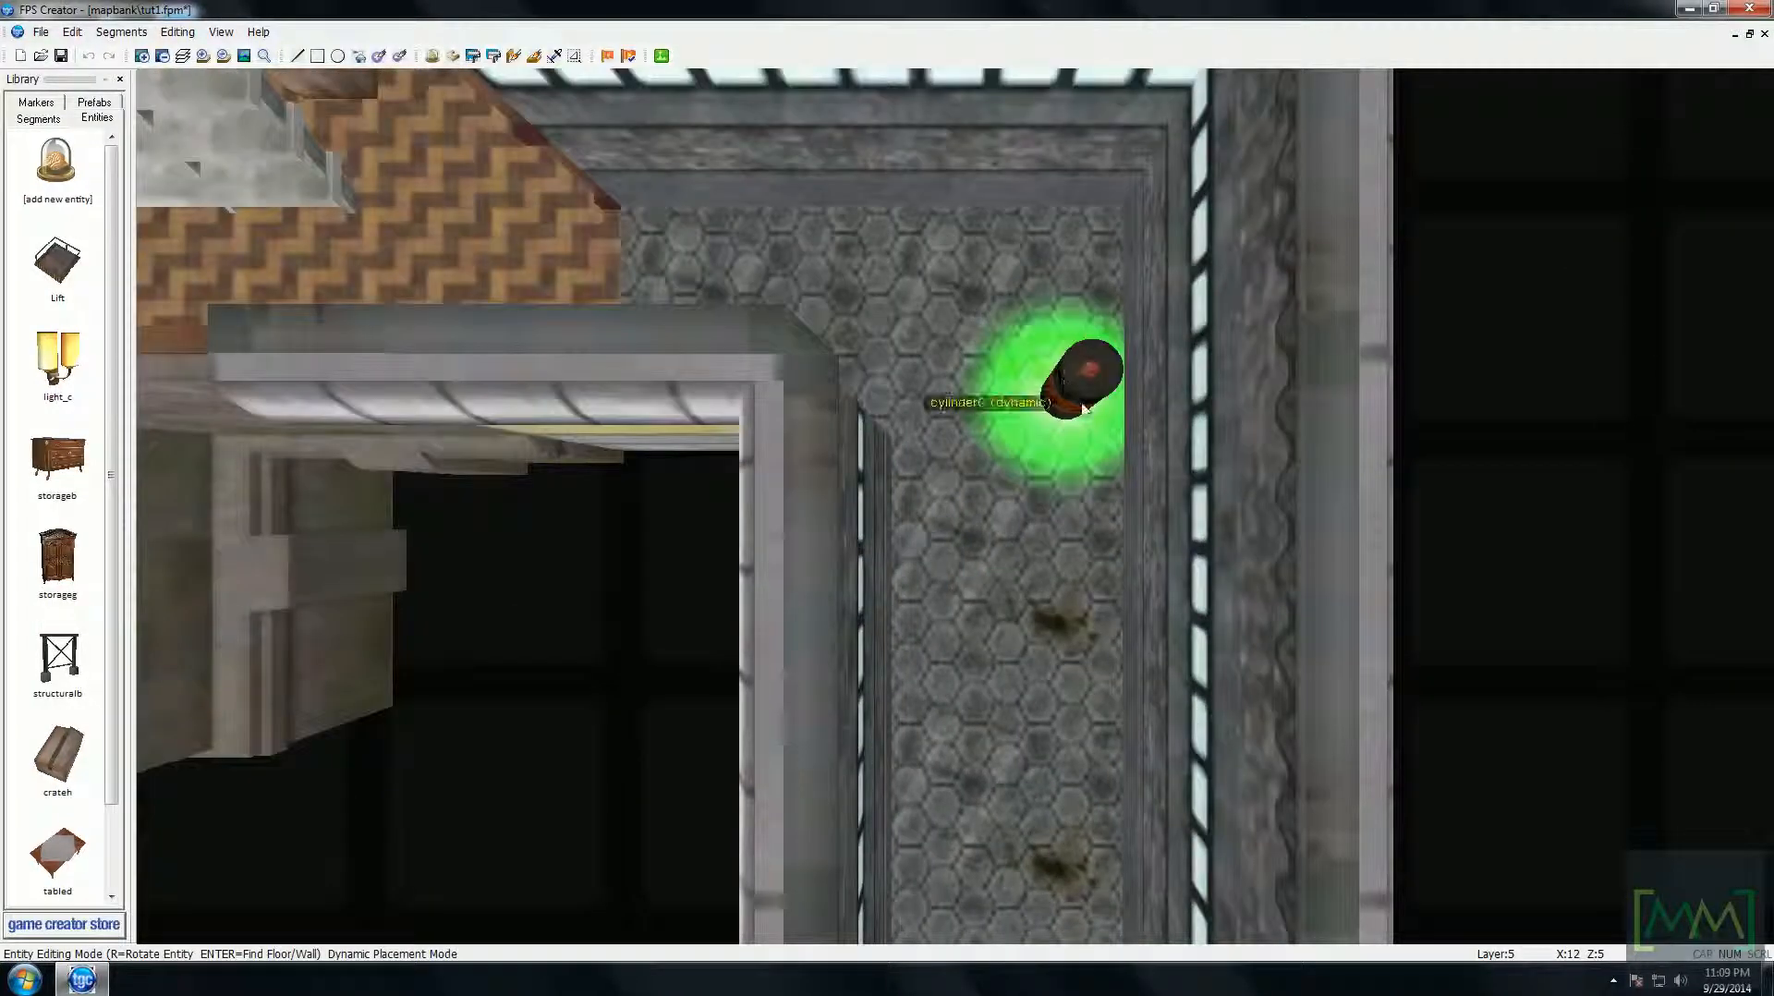
left_click(1084, 409)
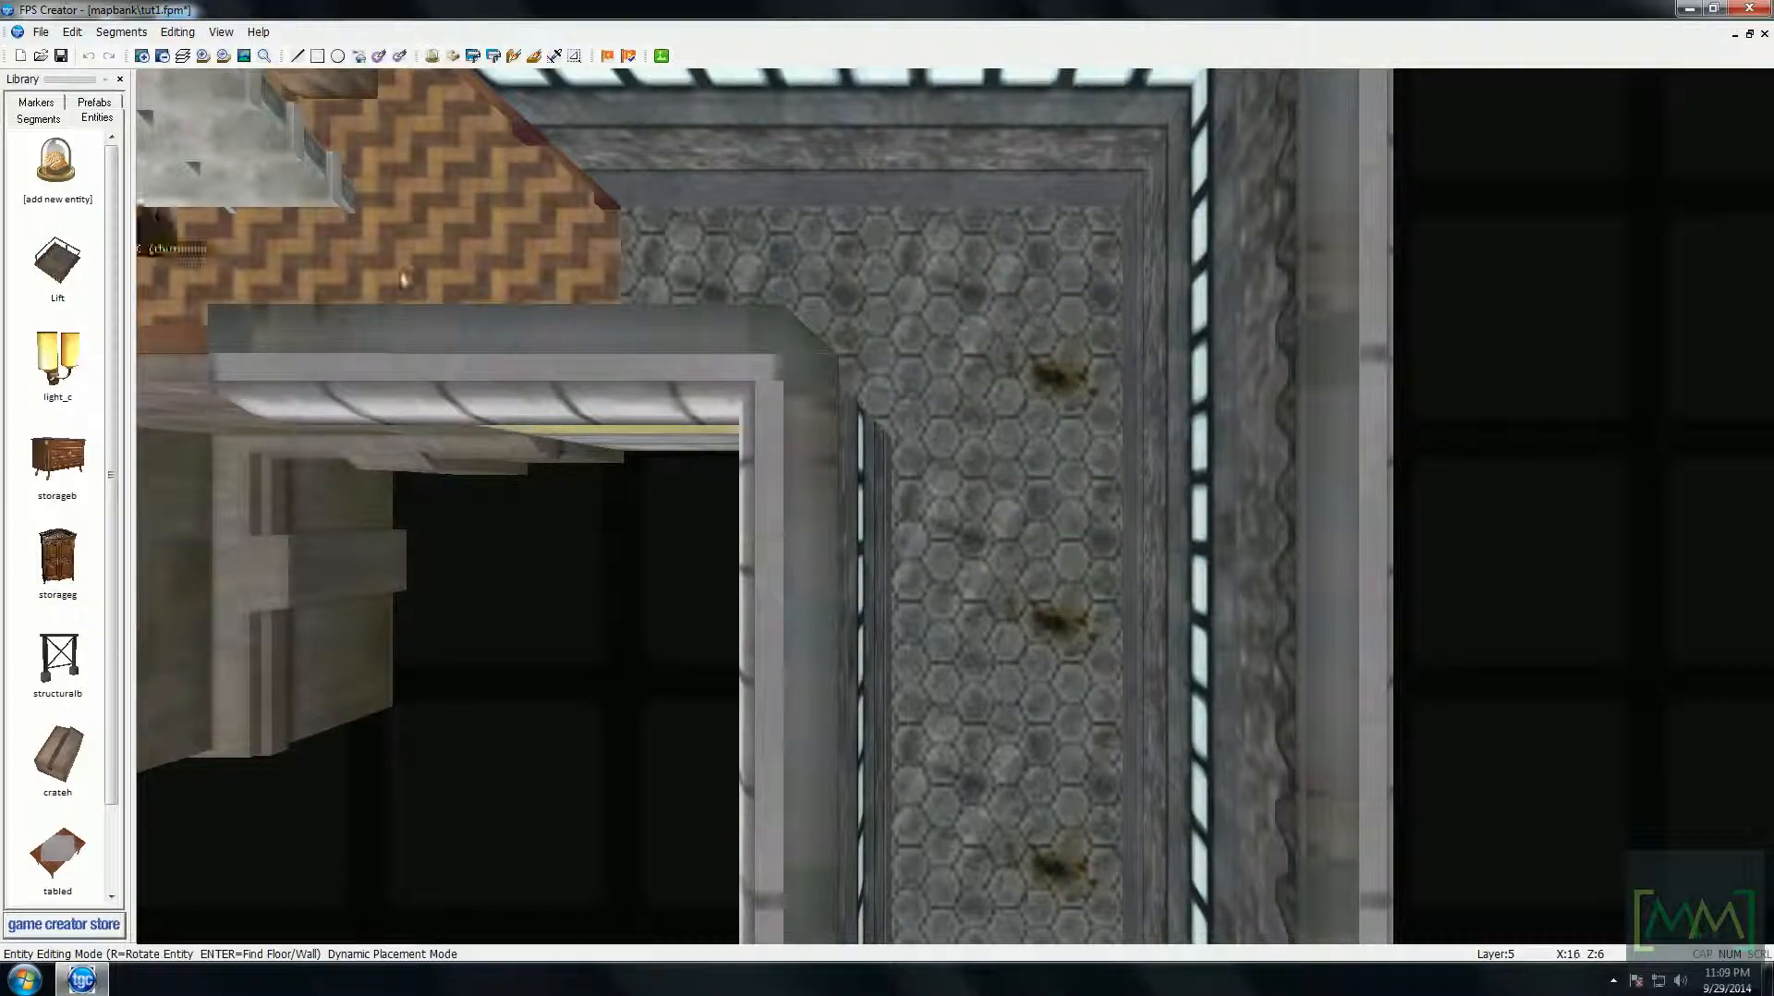
- Place a dynamic cylinderC barrel against the outer wall near the bend of the east corridor and end the placement
left_click(1104, 296)
key("Down")
key("Down")
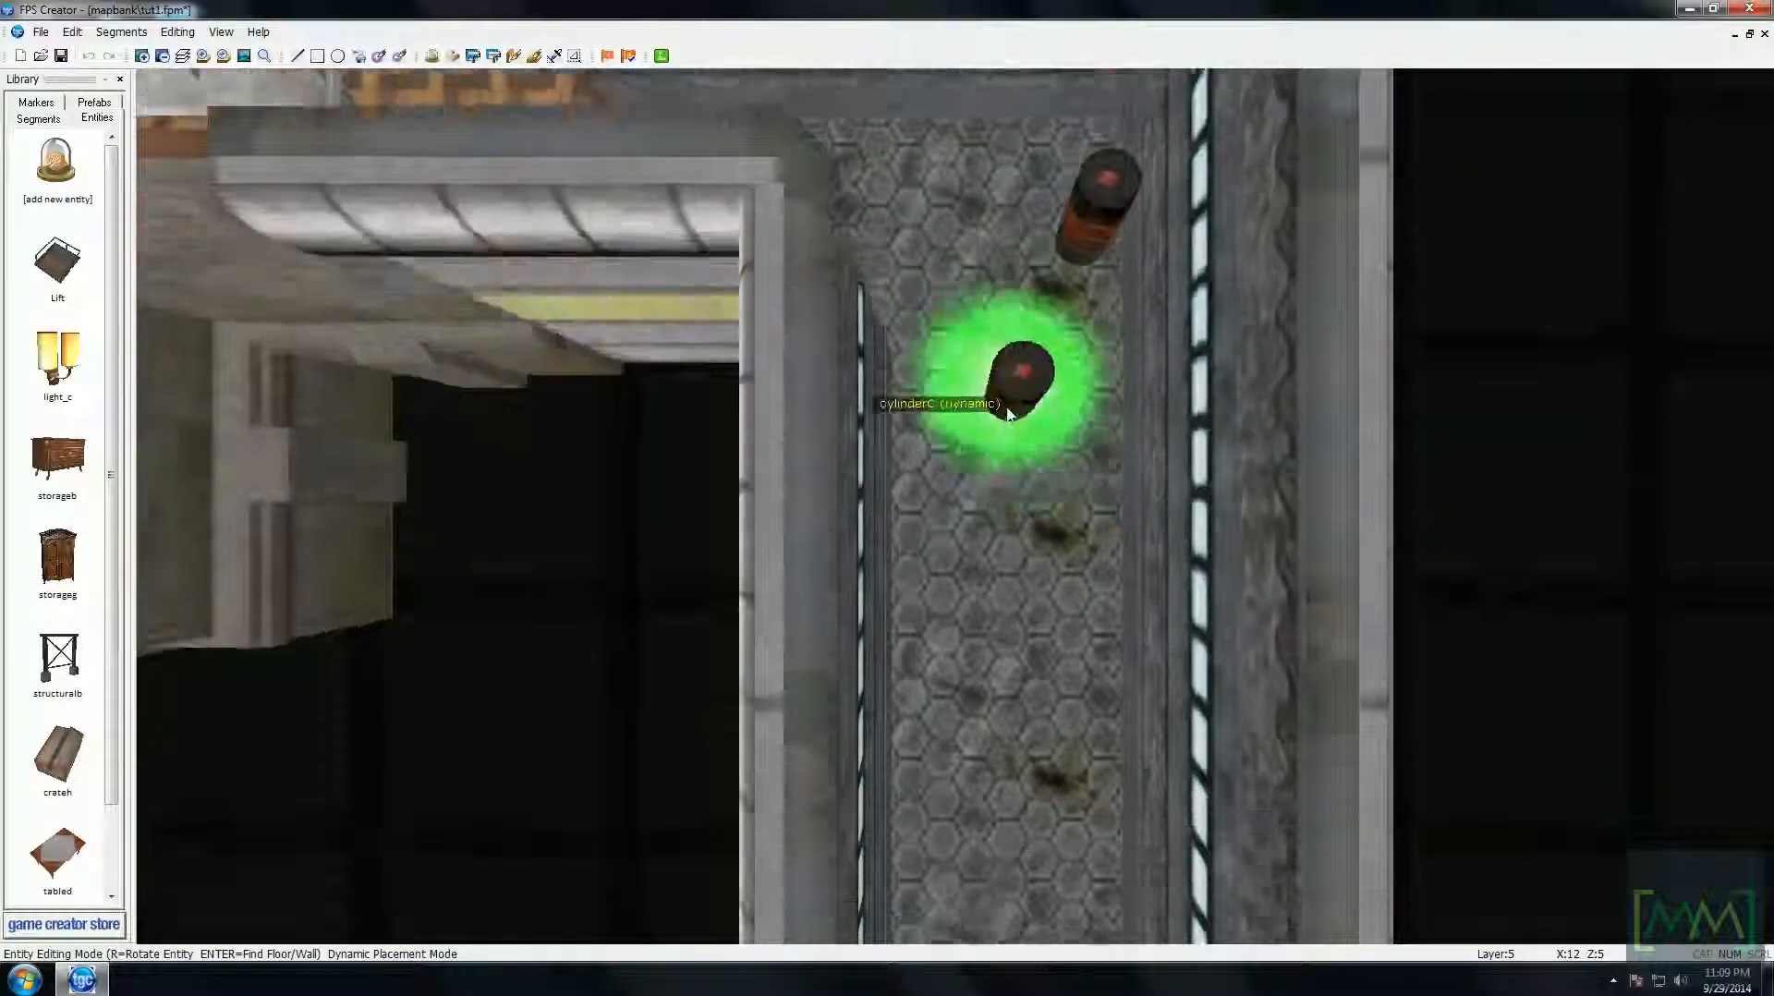
key("Up")
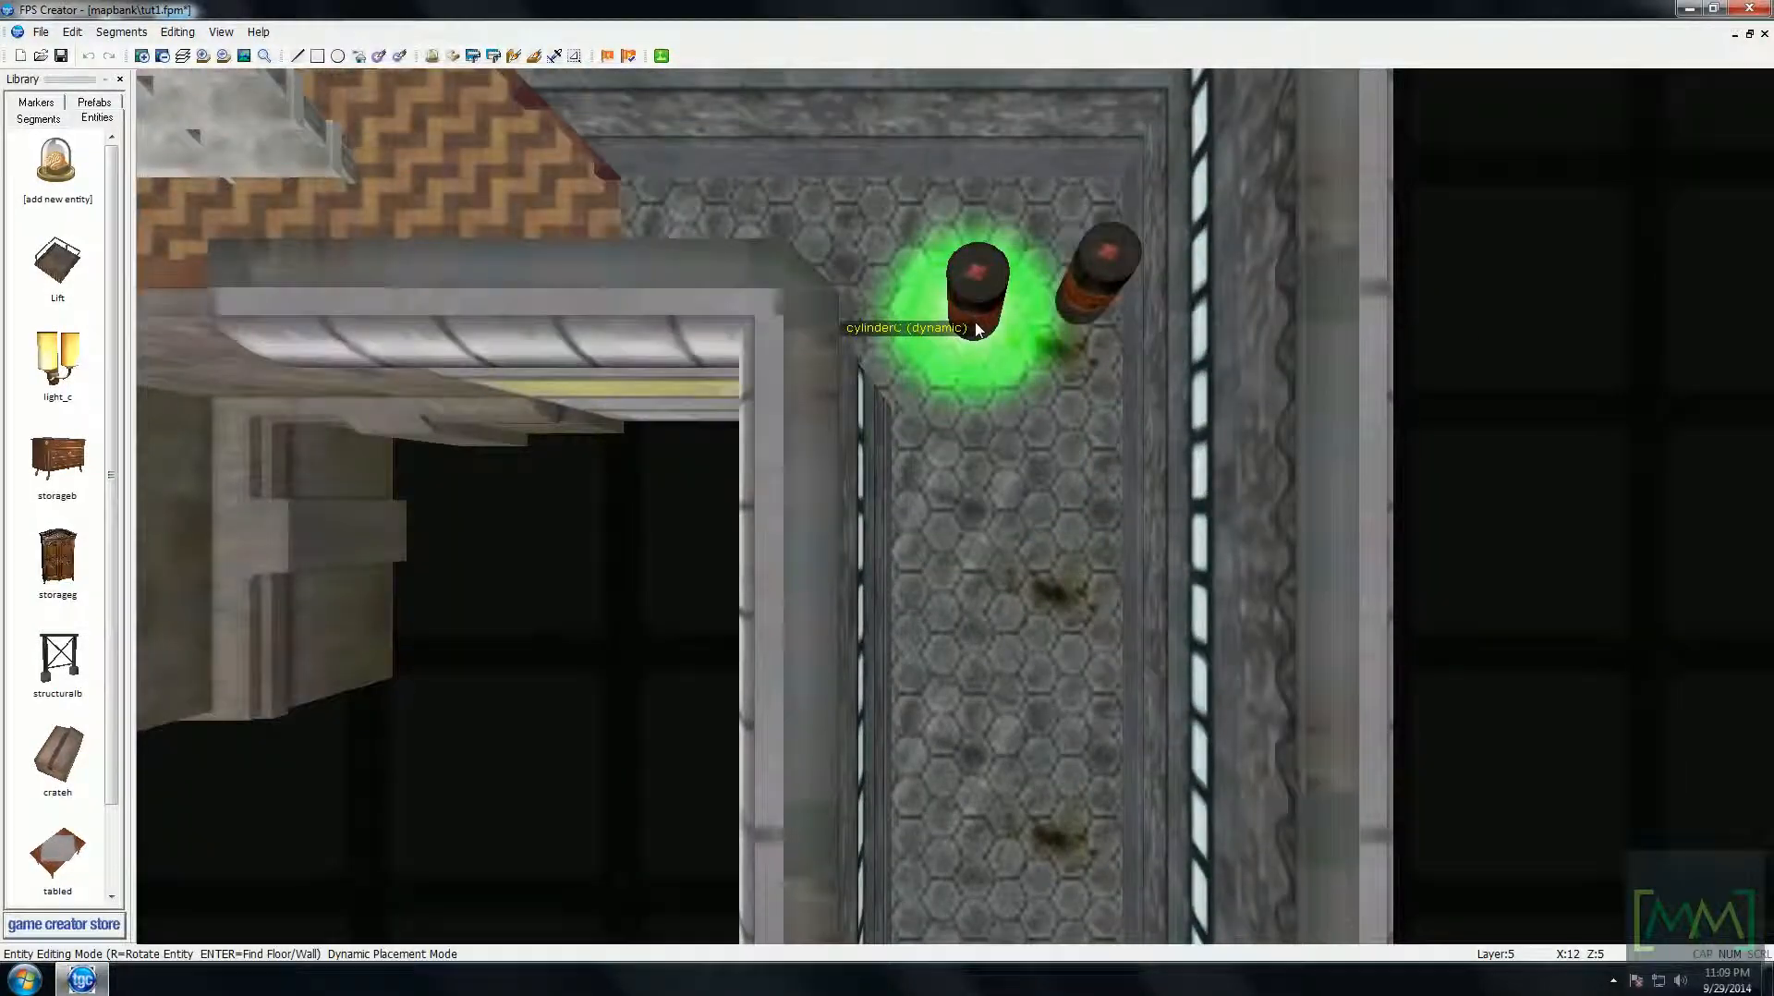
right_click(978, 327)
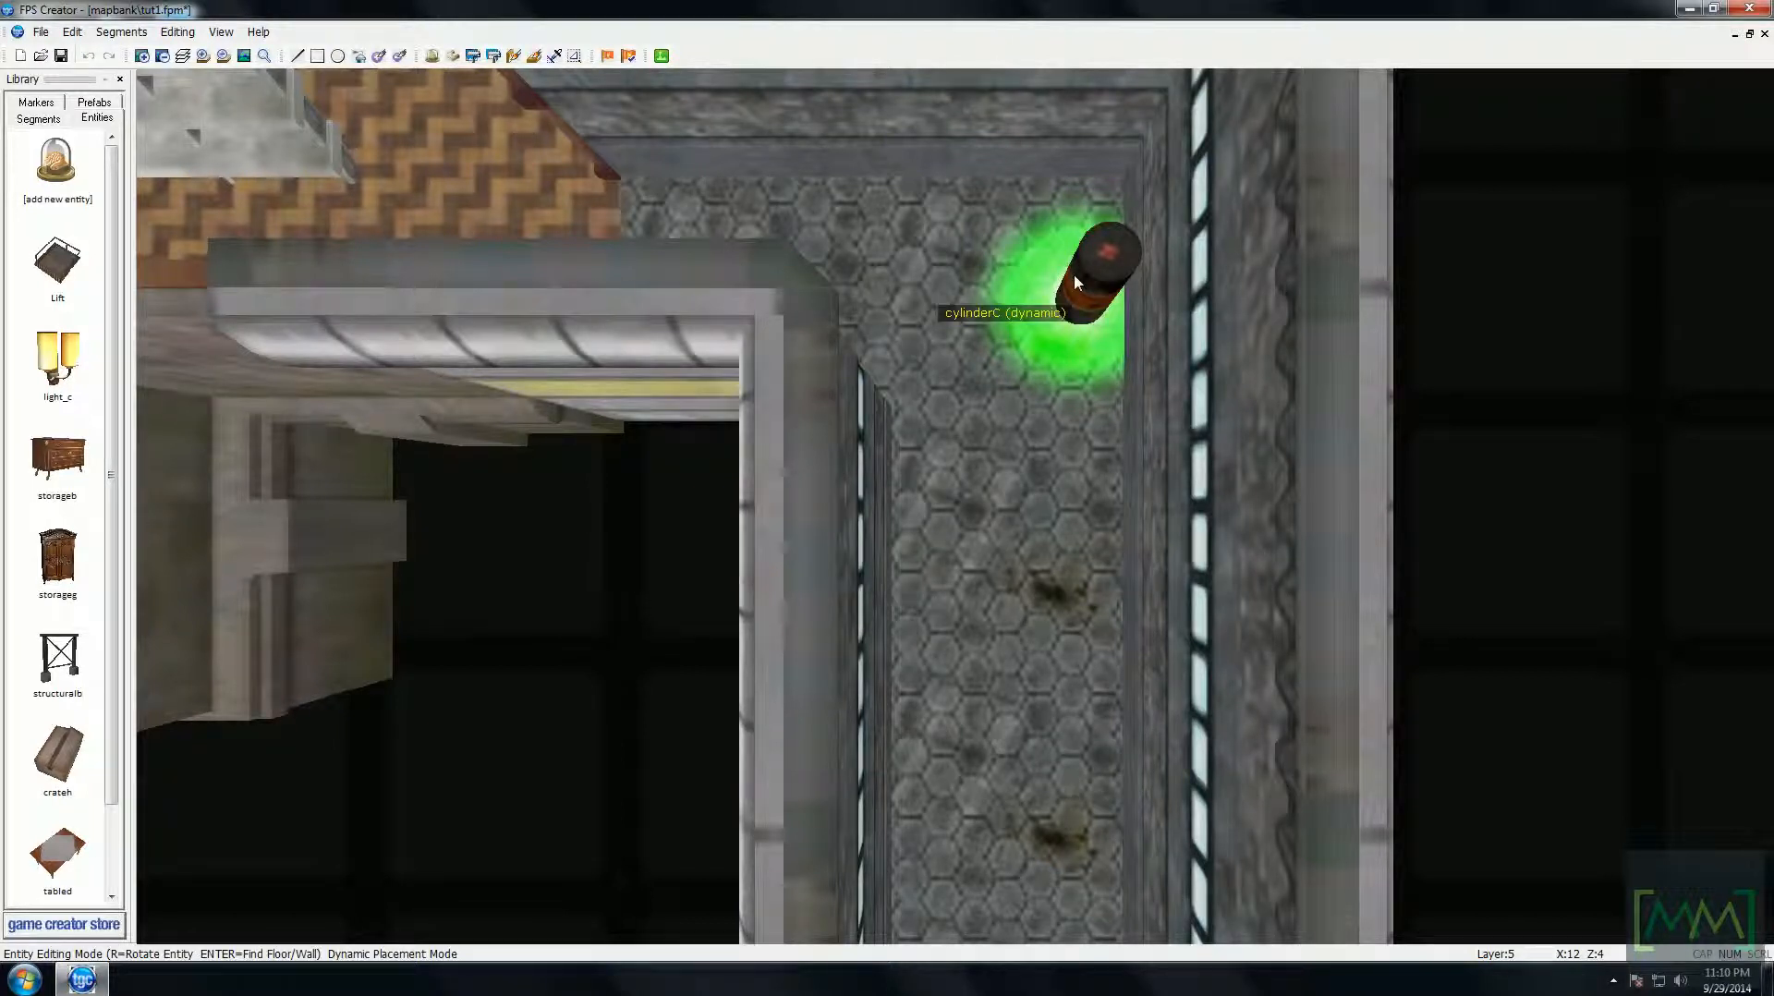
- Reposition the dynamic cylinderC barrel against the outer wall just south of the east corridor's northern bend and end the placement
left_click(1094, 292)
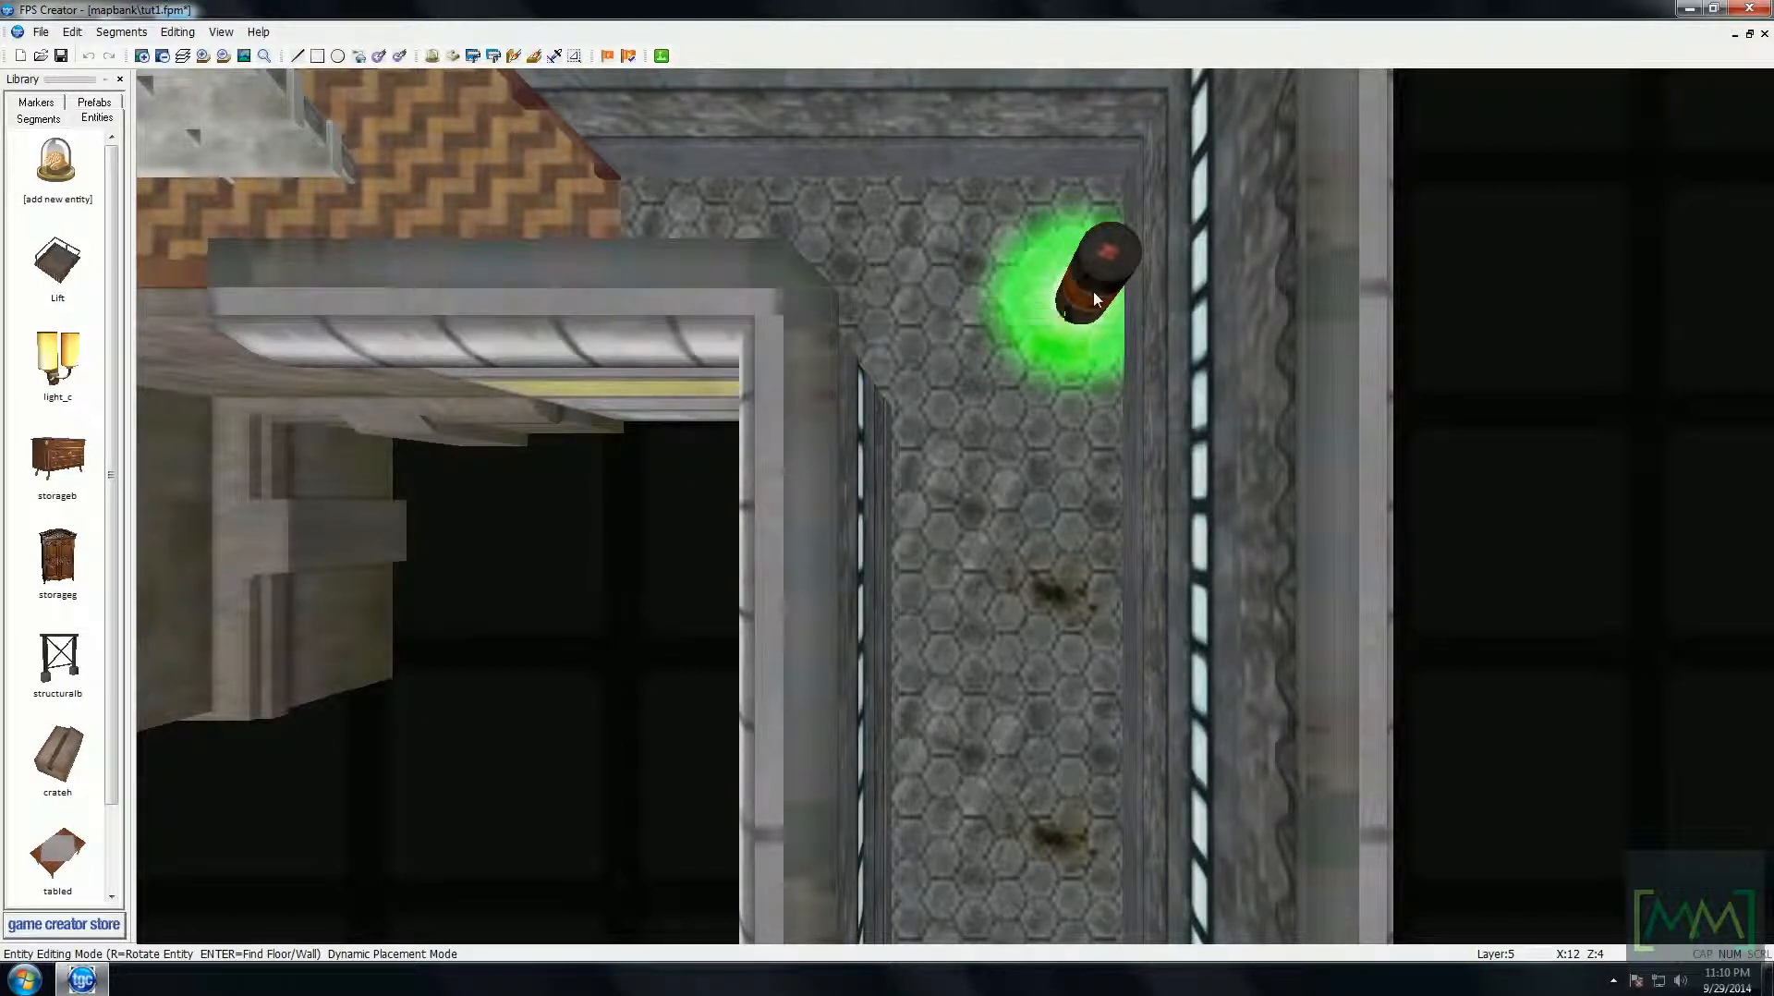
key("Down")
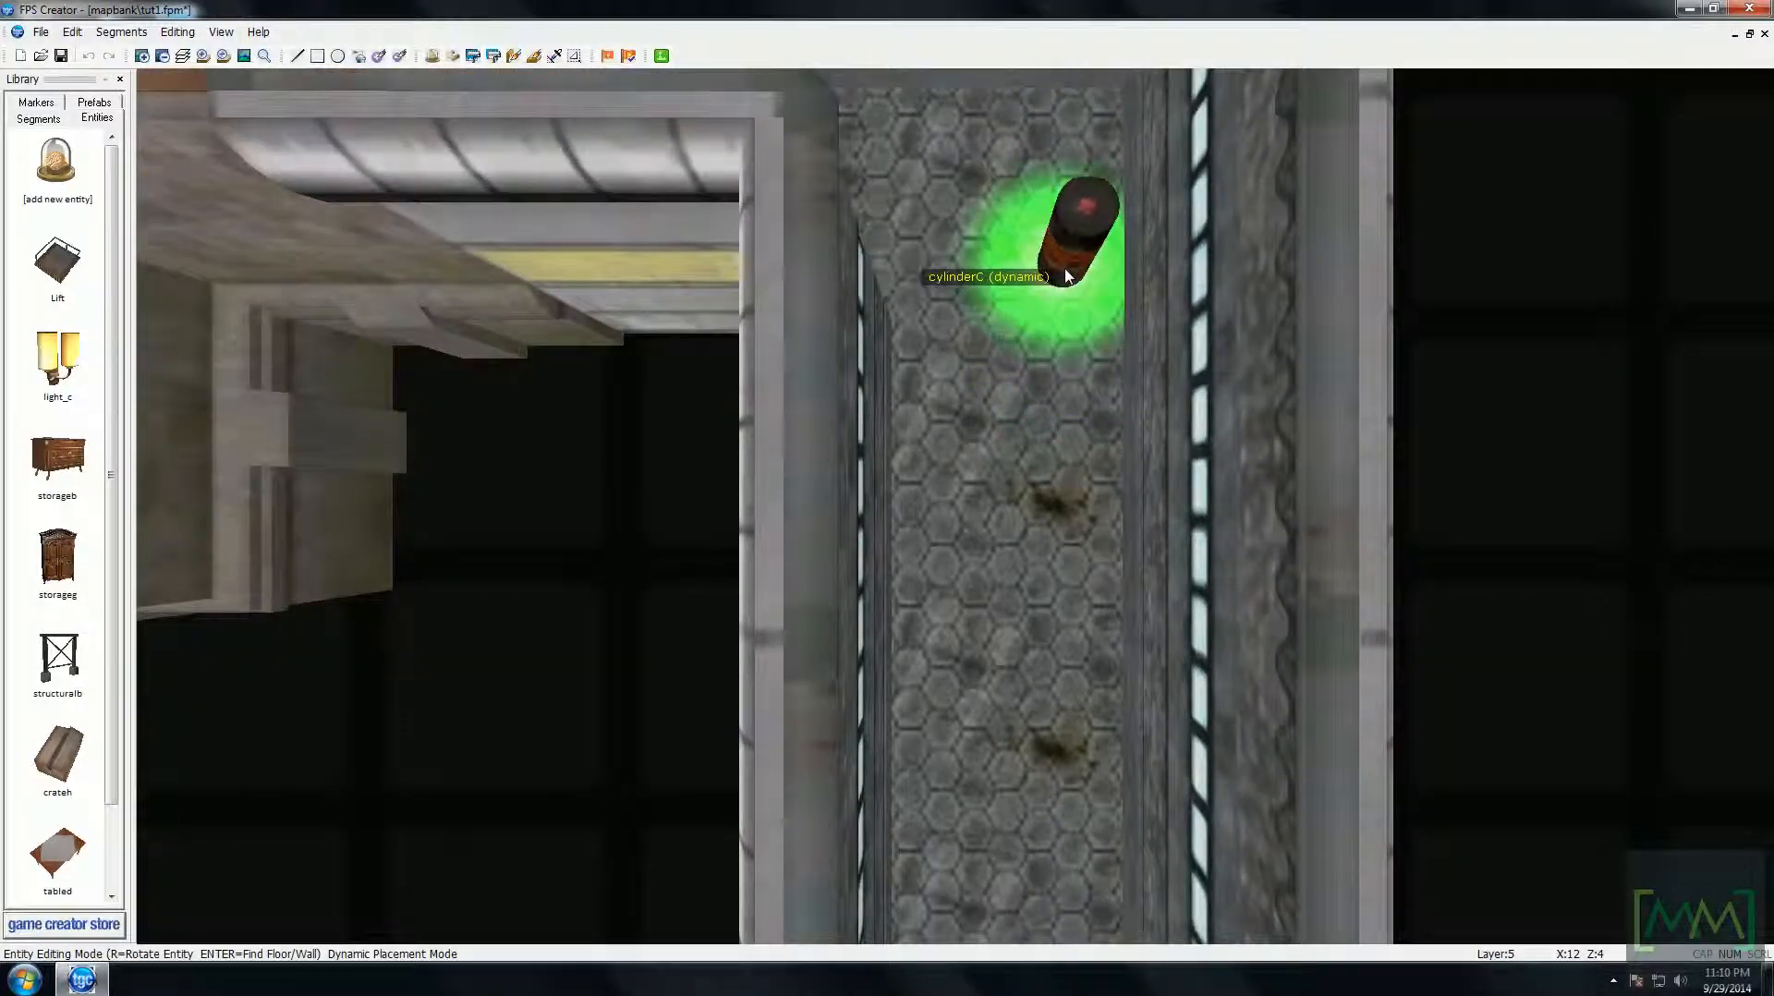
key("Up")
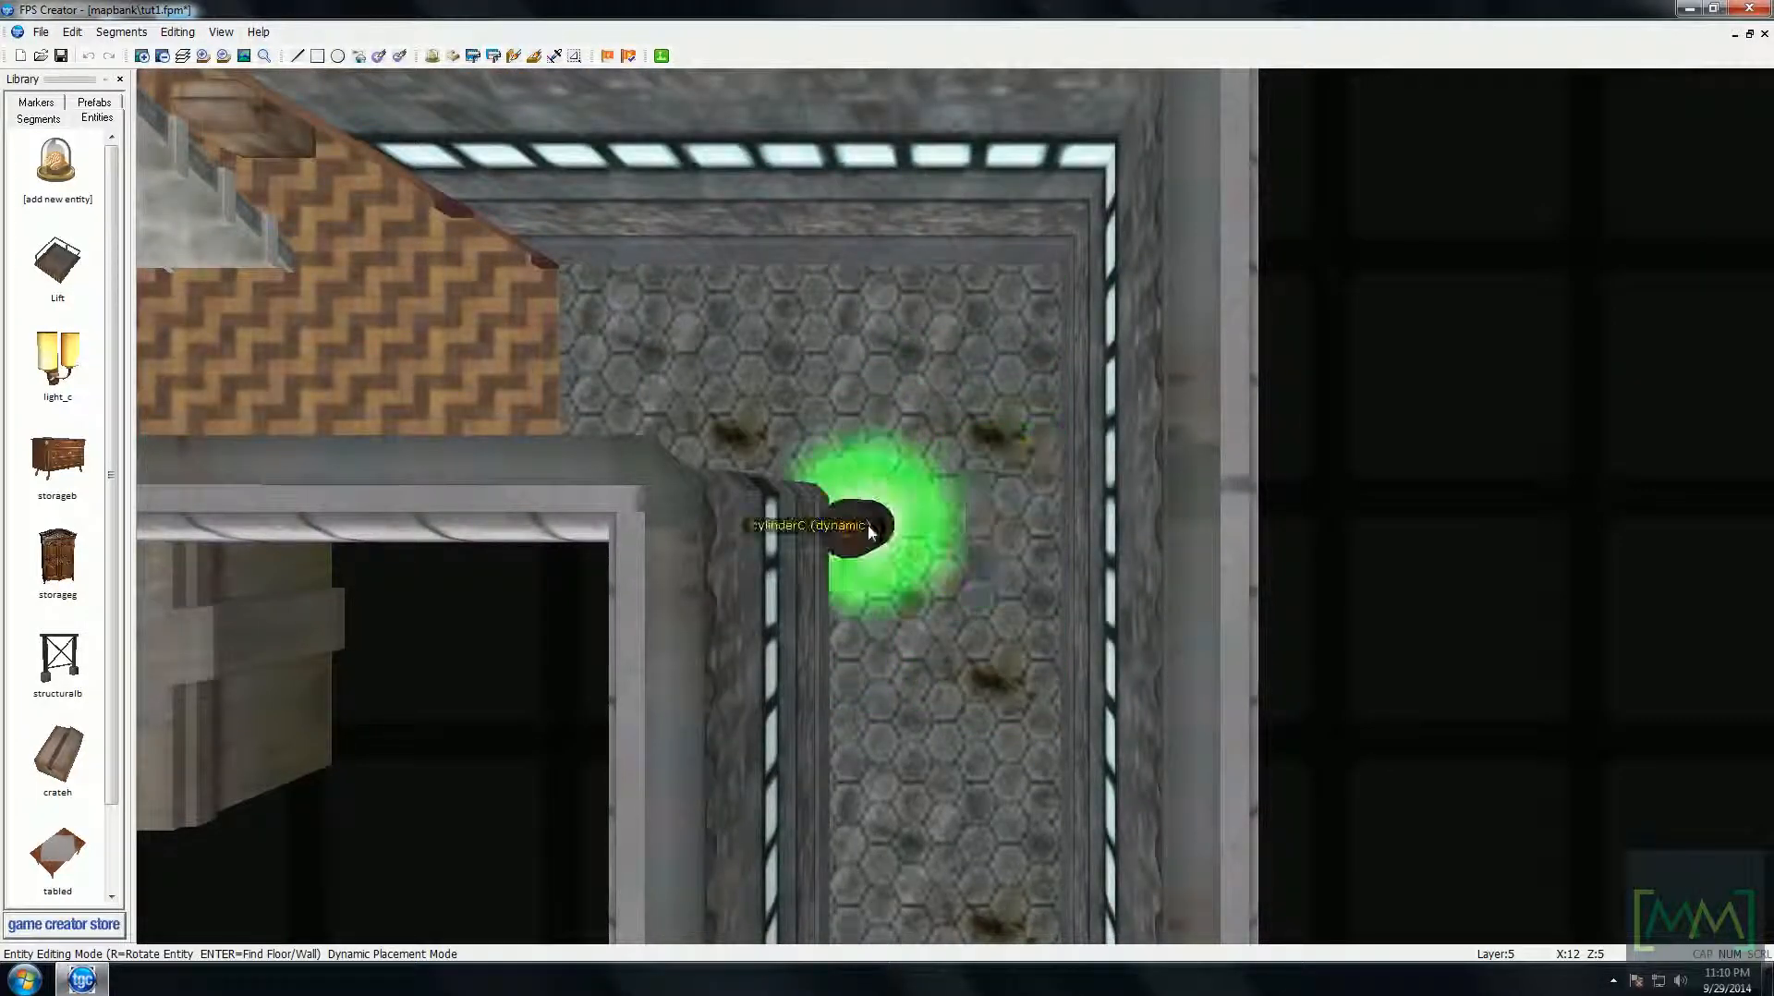
left_click(1031, 532)
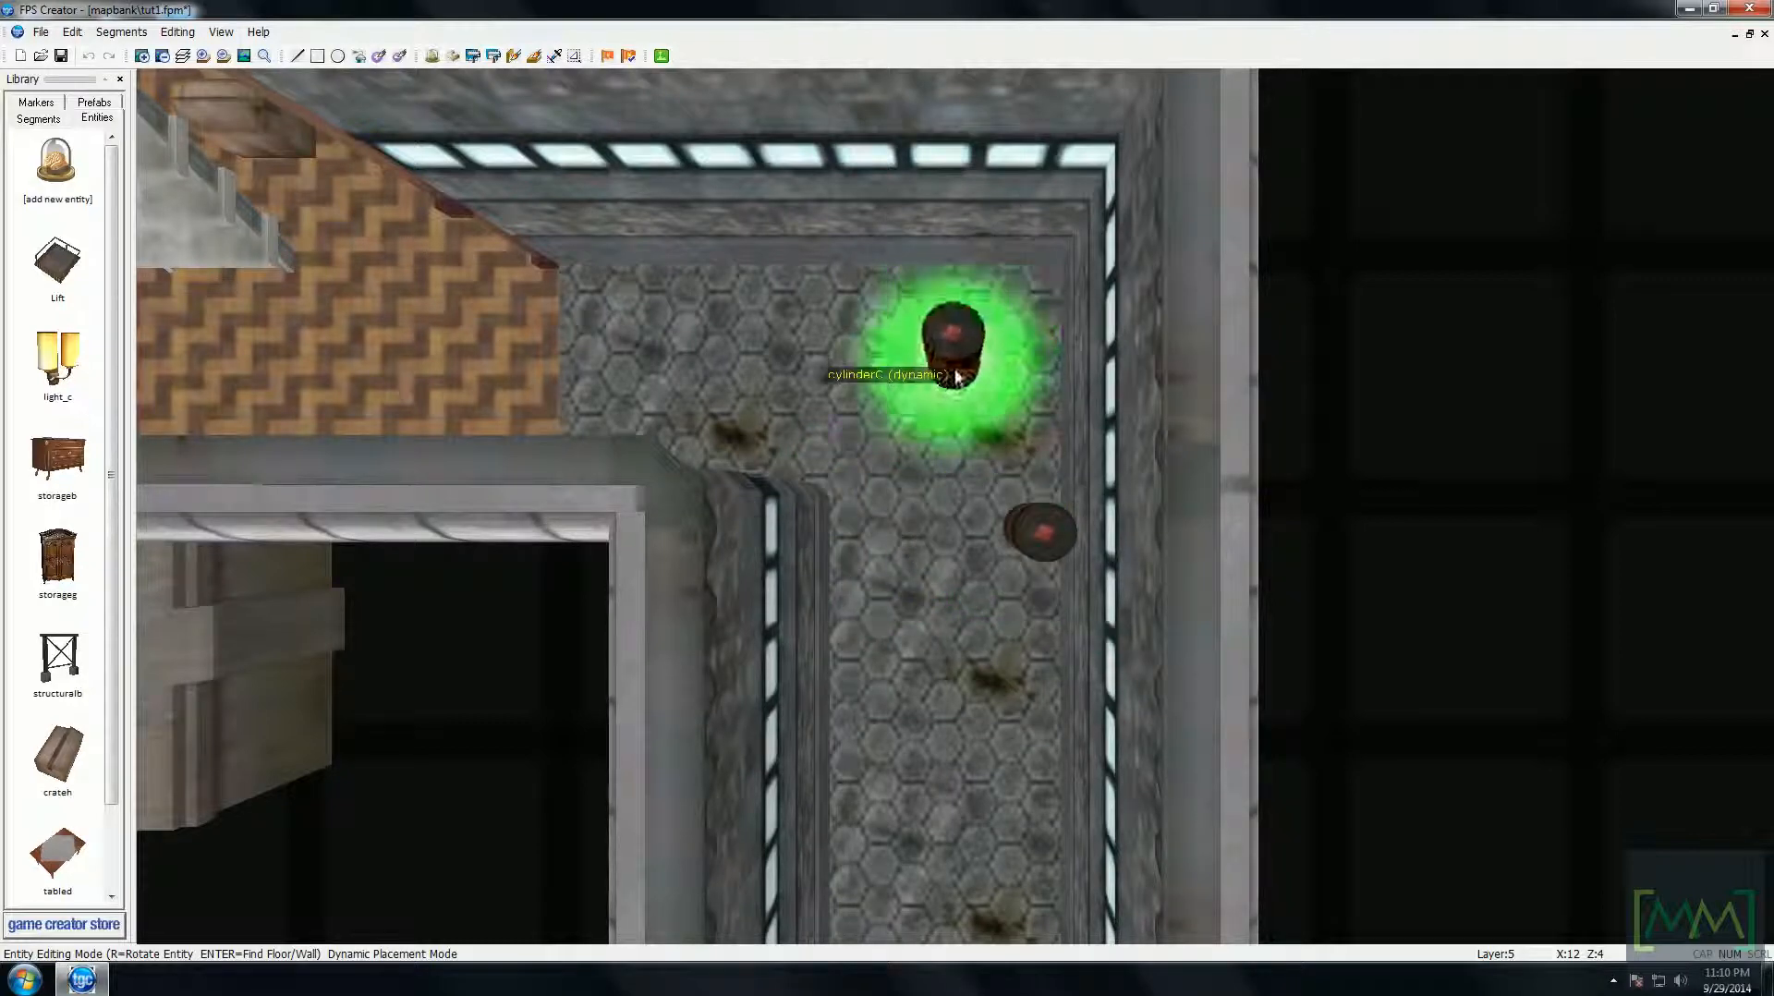
right_click(954, 370)
key("Left")
key("Down")
key("Right")
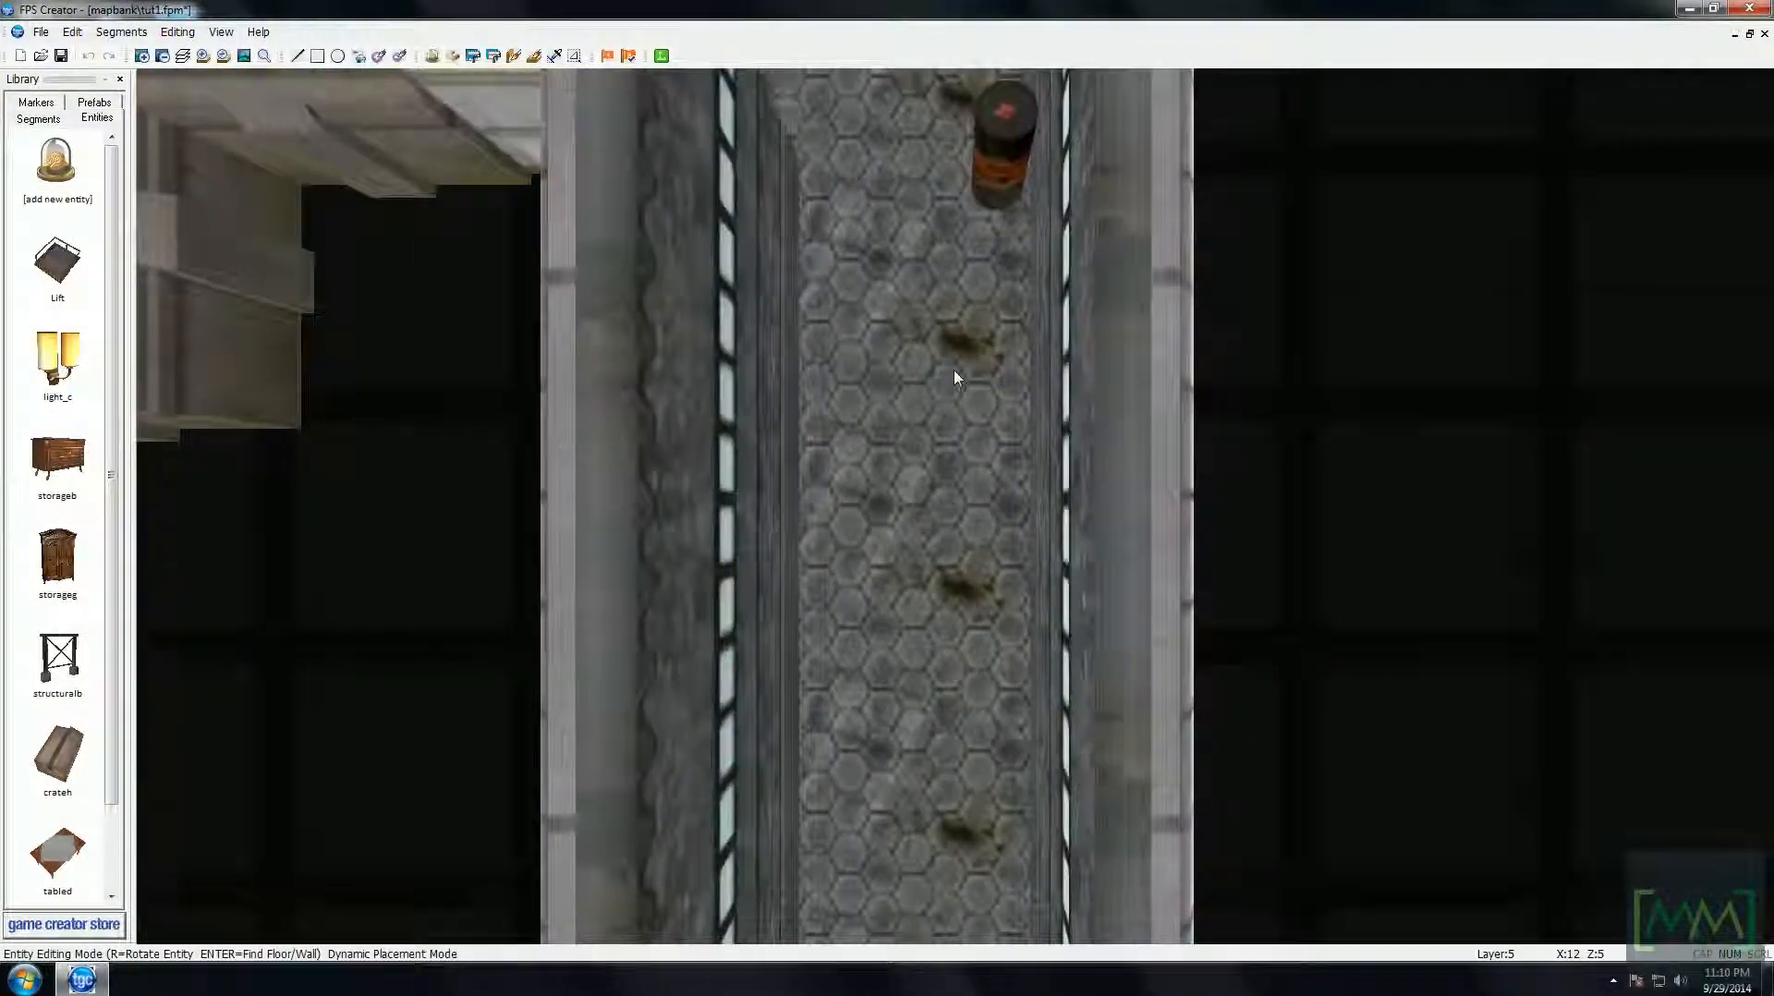
key("Up")
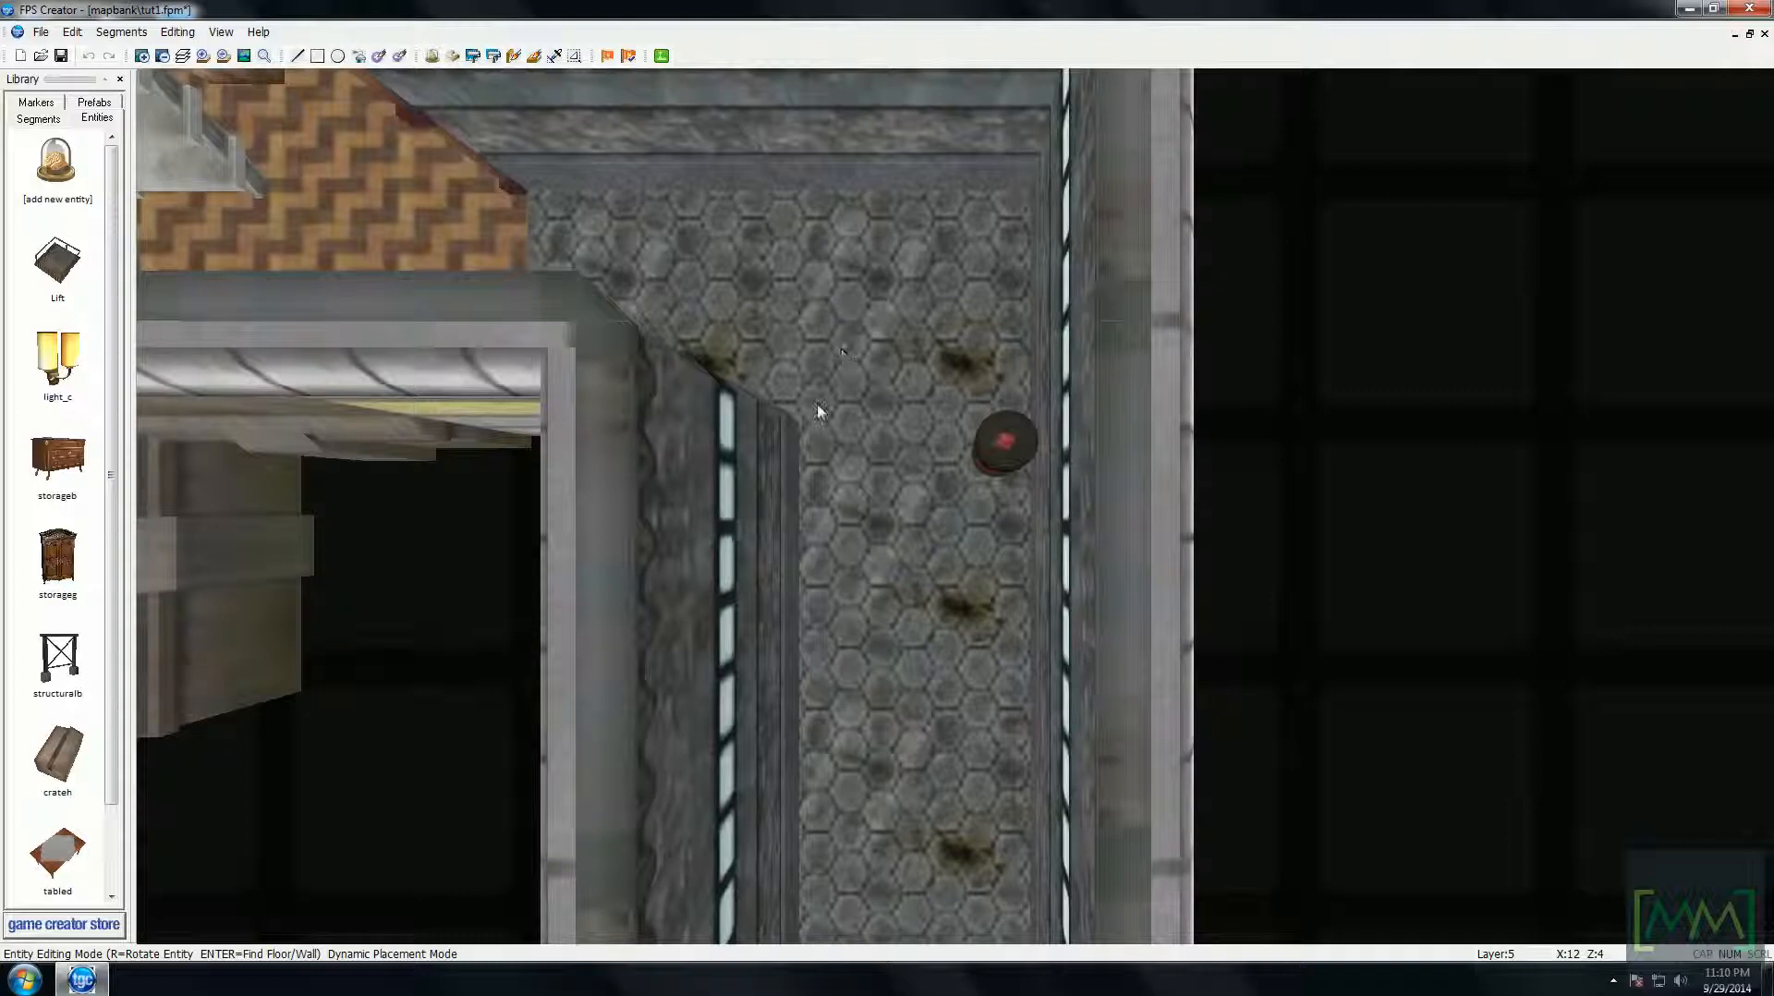
- Place another dynamic cylinderC barrel against the inner wall of the east corridor near its southern bend
scroll(72, 847, "down", 1)
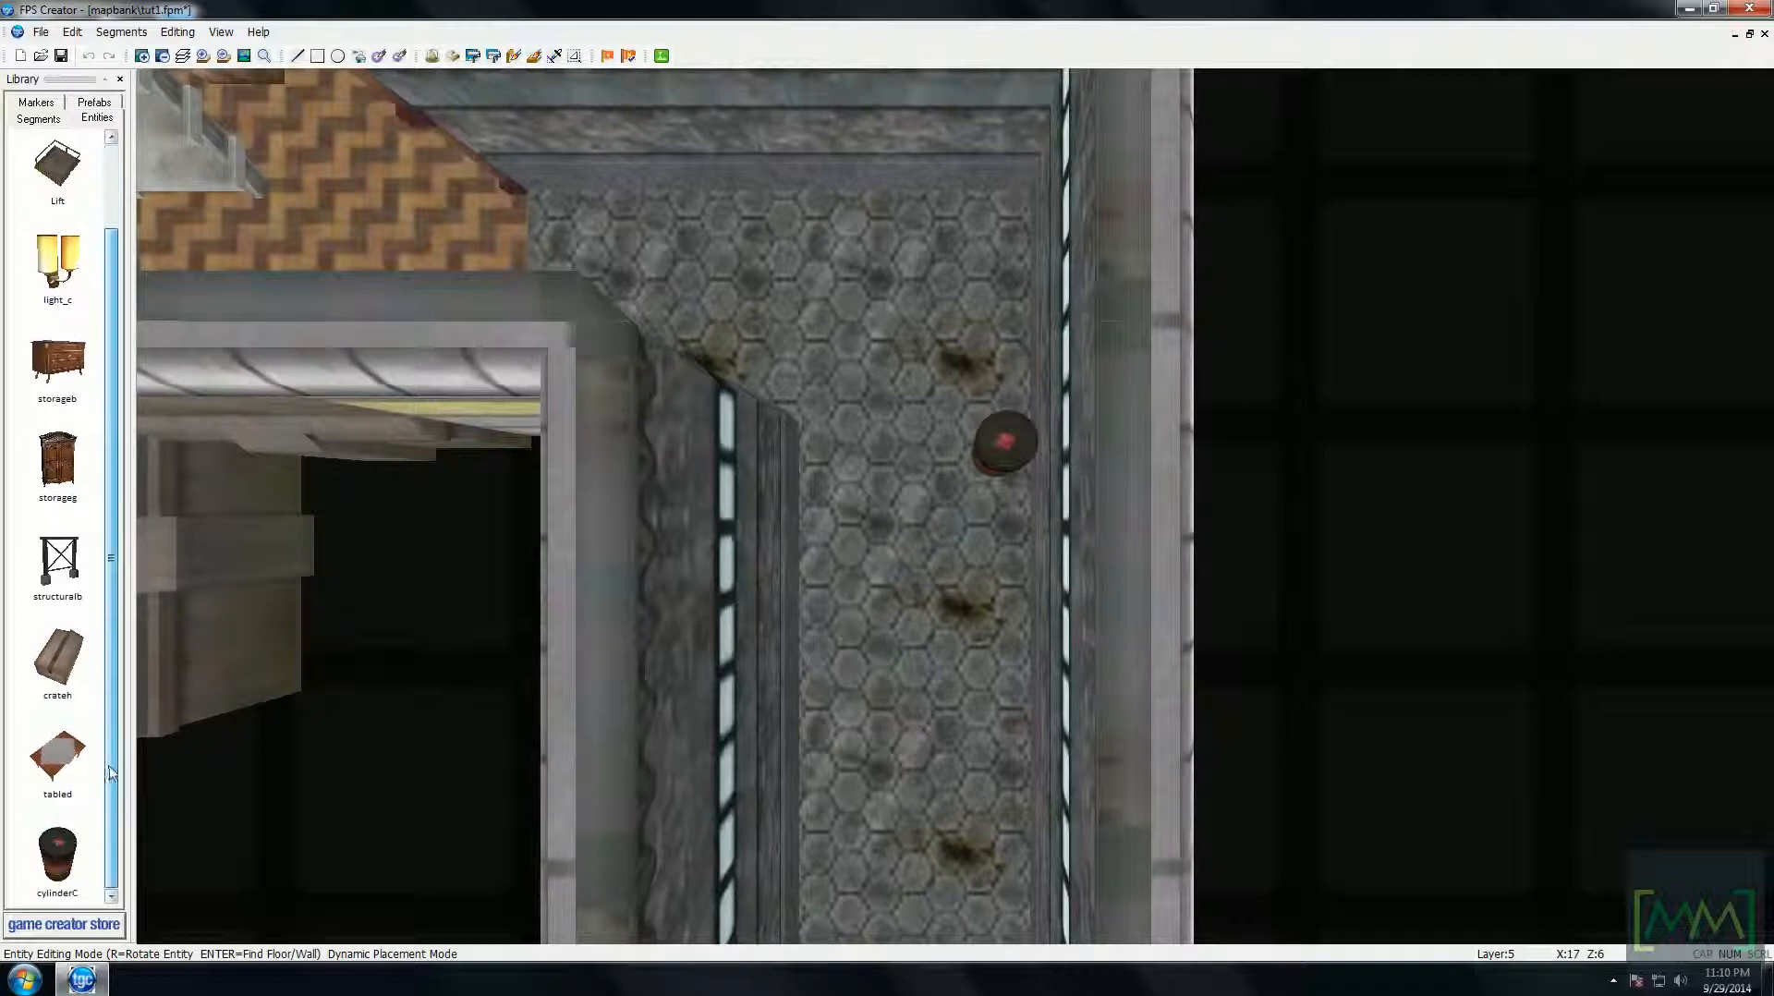
left_click(72, 846)
key("Down")
key("Down")
key("Down")
key("Down")
key("Down")
key("Down")
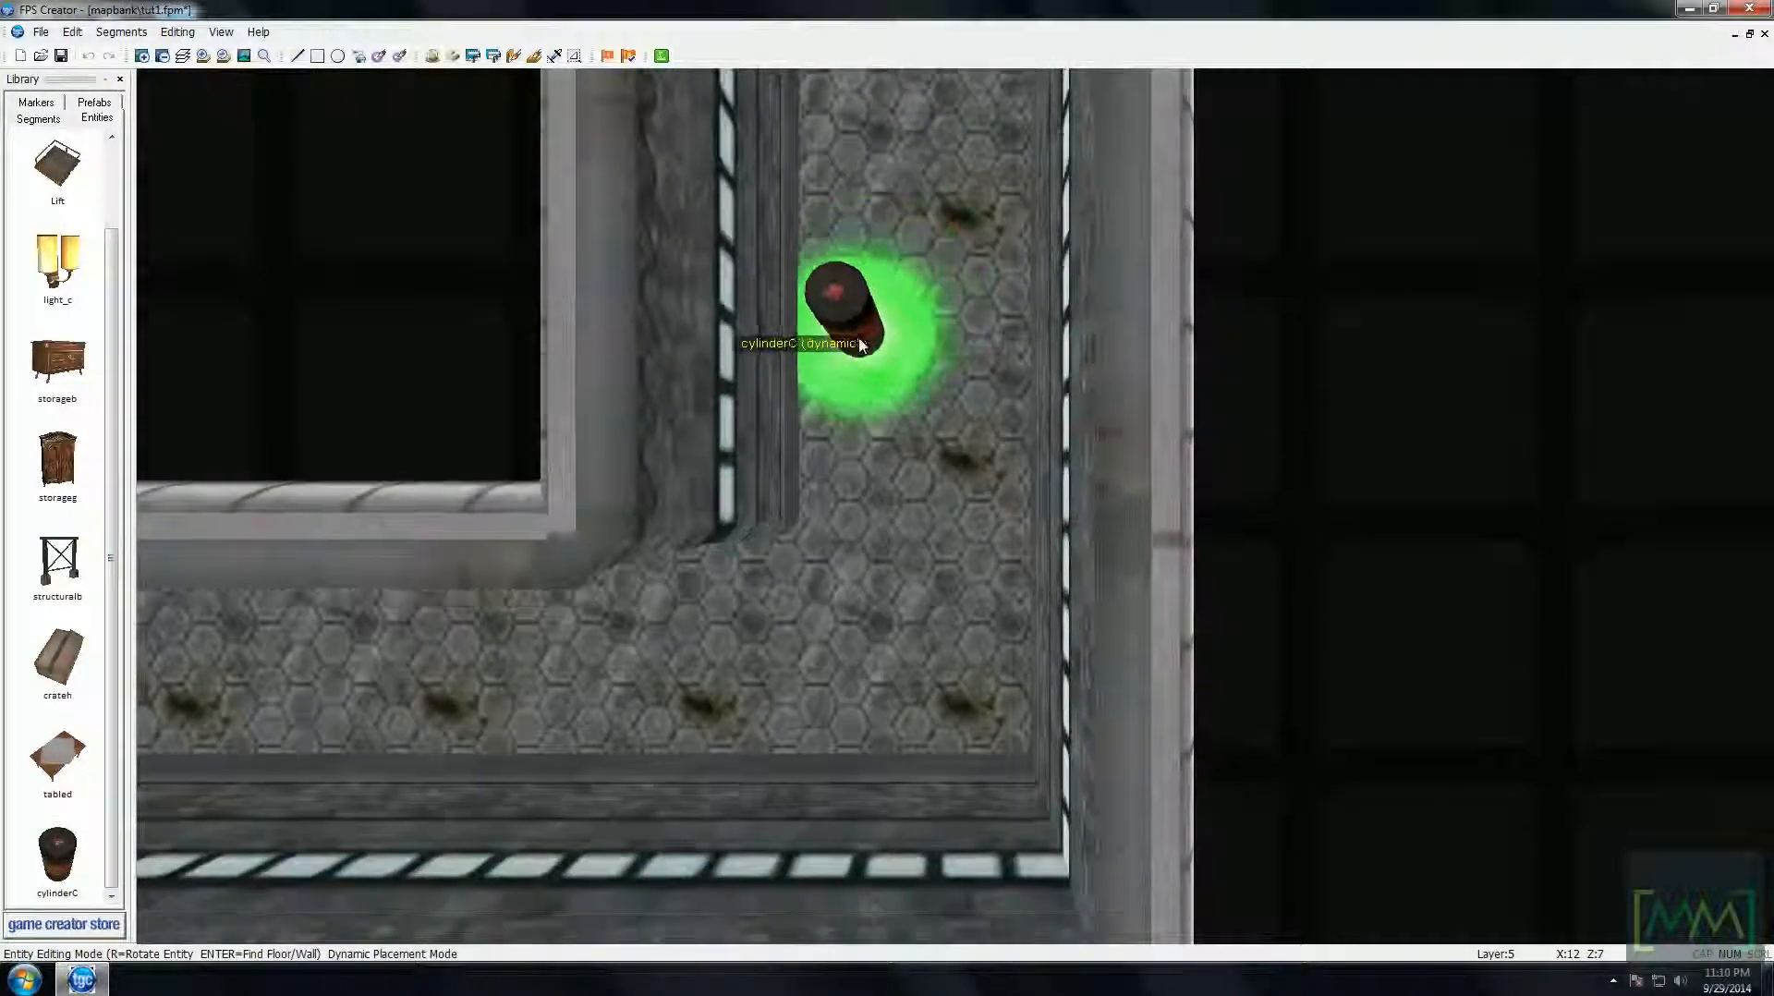
left_click(840, 346)
- Place two dynamic cylinderC barrels in the south corridor, one along the outer wall and one by the inner wall near the west bend
key("Down")
key("Down")
key("Down")
key("Down")
key("Left")
key("Left")
key("Left")
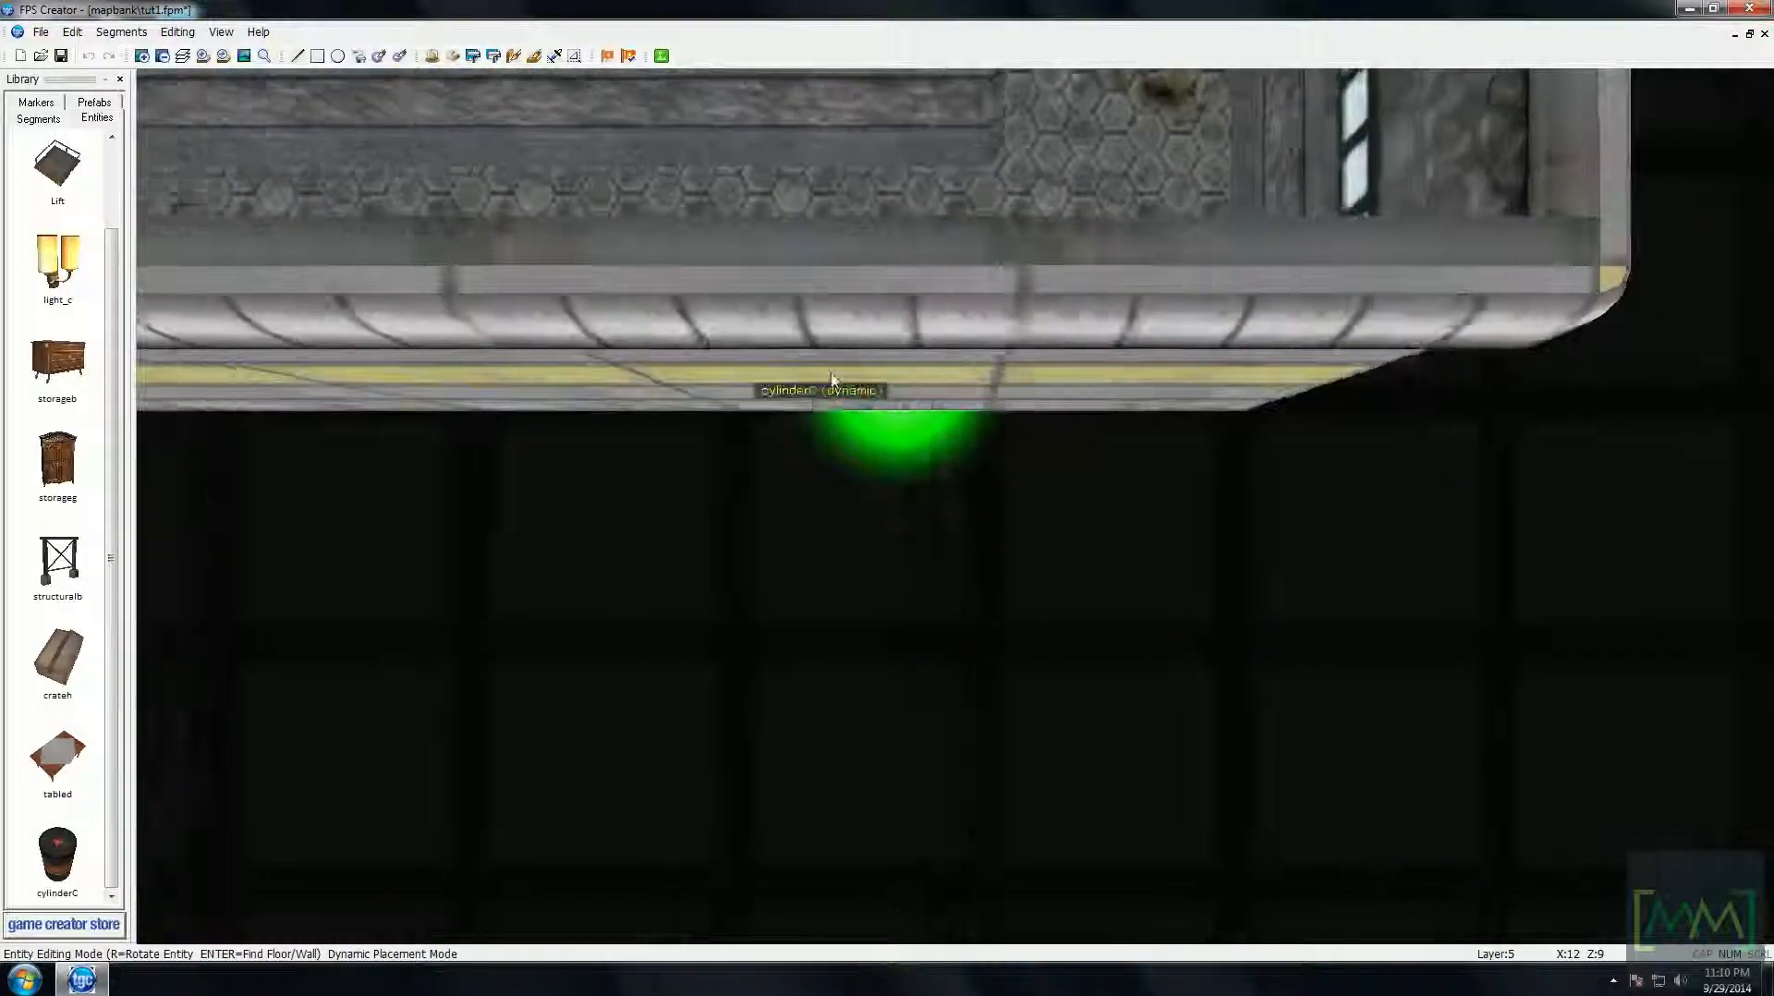
key("Up")
key("Up")
key("Up")
key("Up")
key("Left")
key("Left")
key("Left")
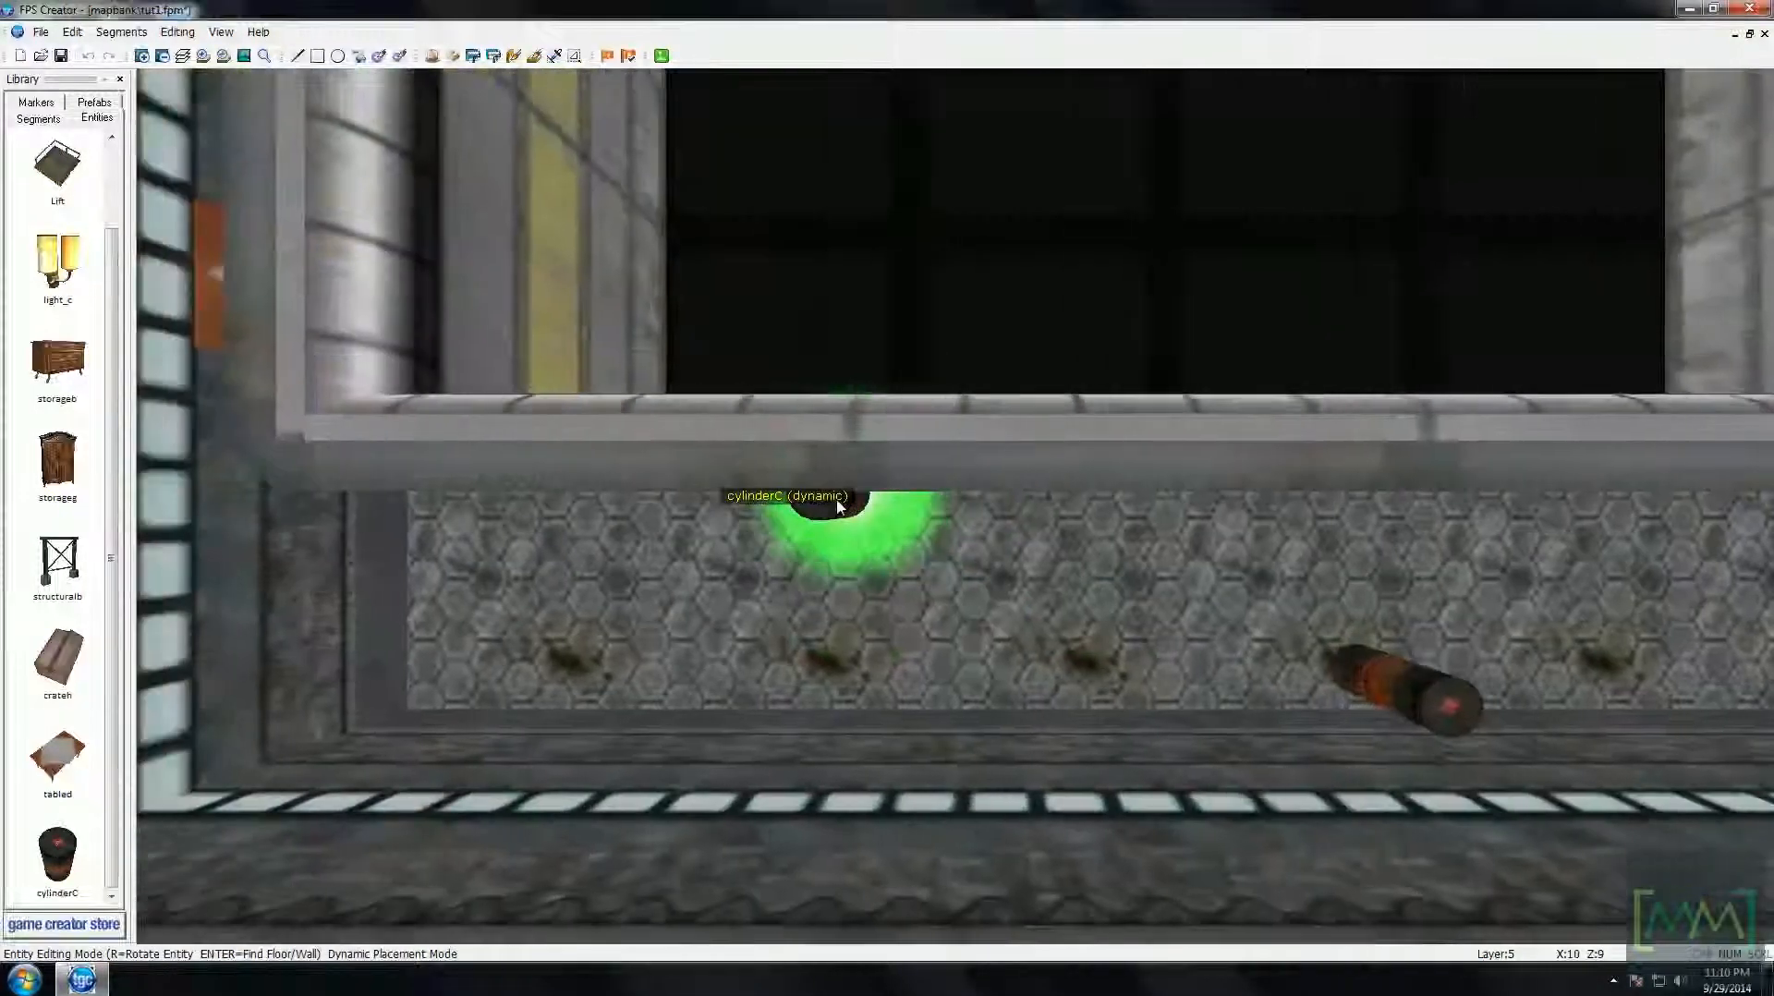
key("Down")
left_click(865, 477)
- Place a dynamic cylinderC barrel on top of the northern table in the west corridor, snapping it to the surface beneath
key("Left")
key("Left")
key("Left")
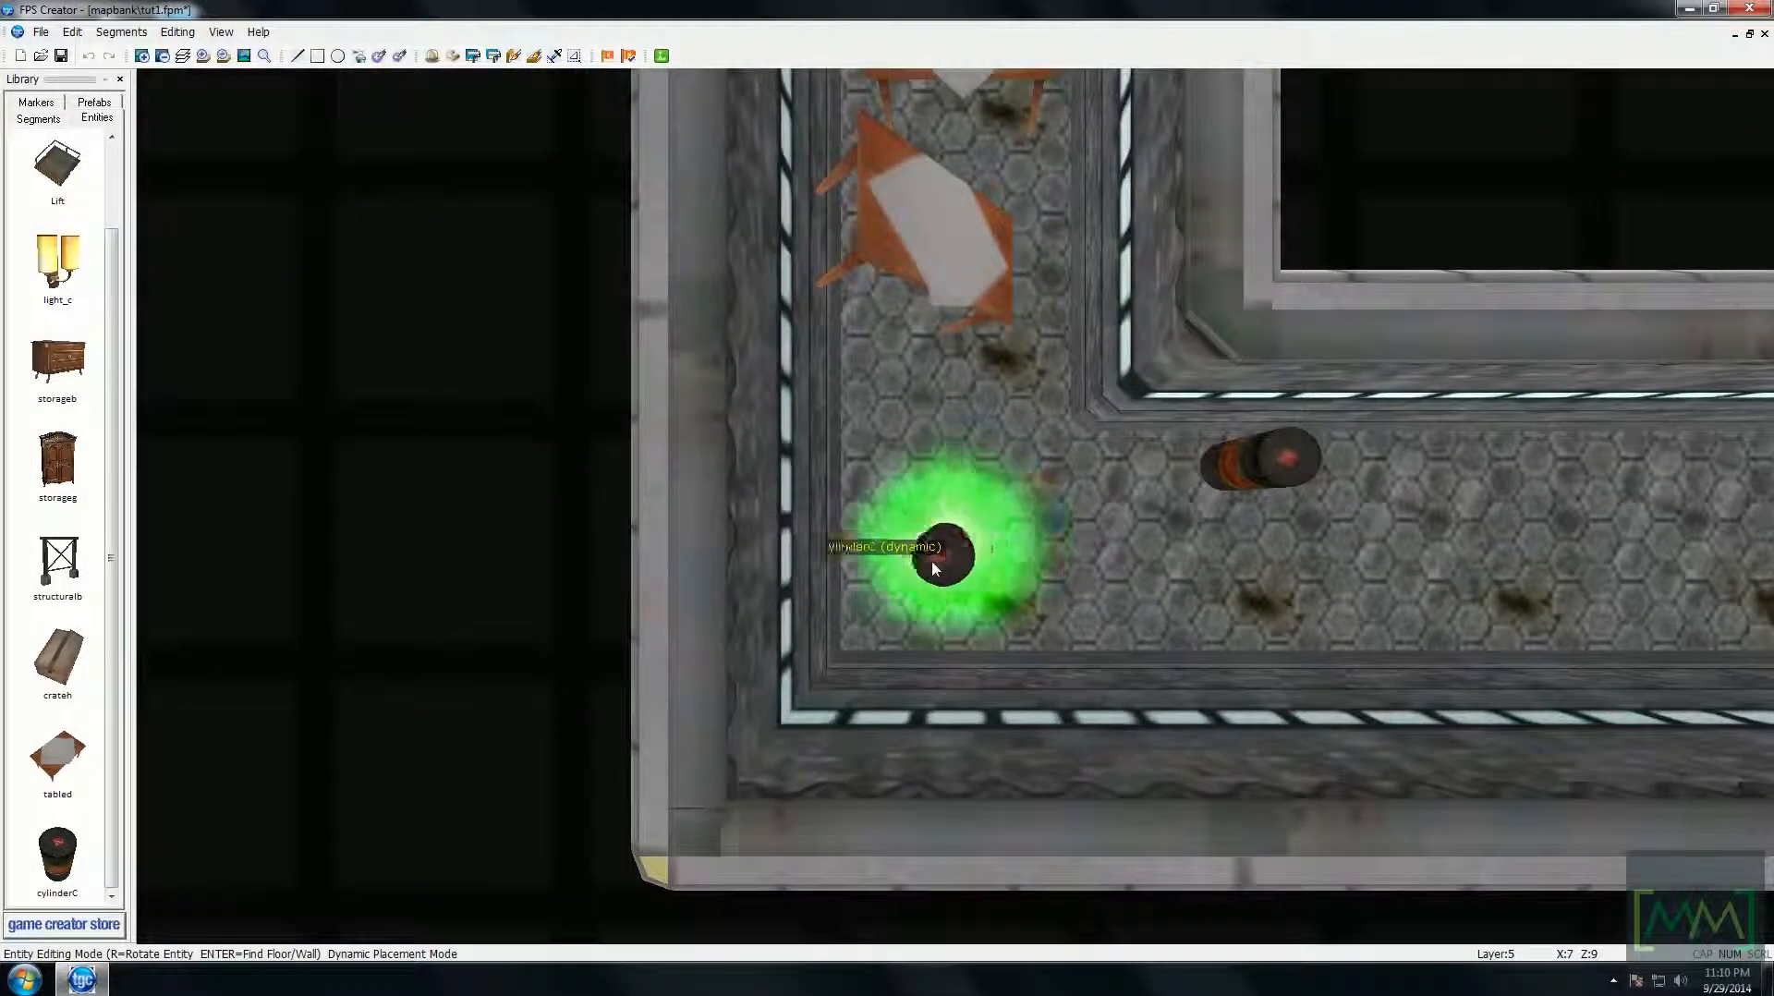
key("Up")
key("Up")
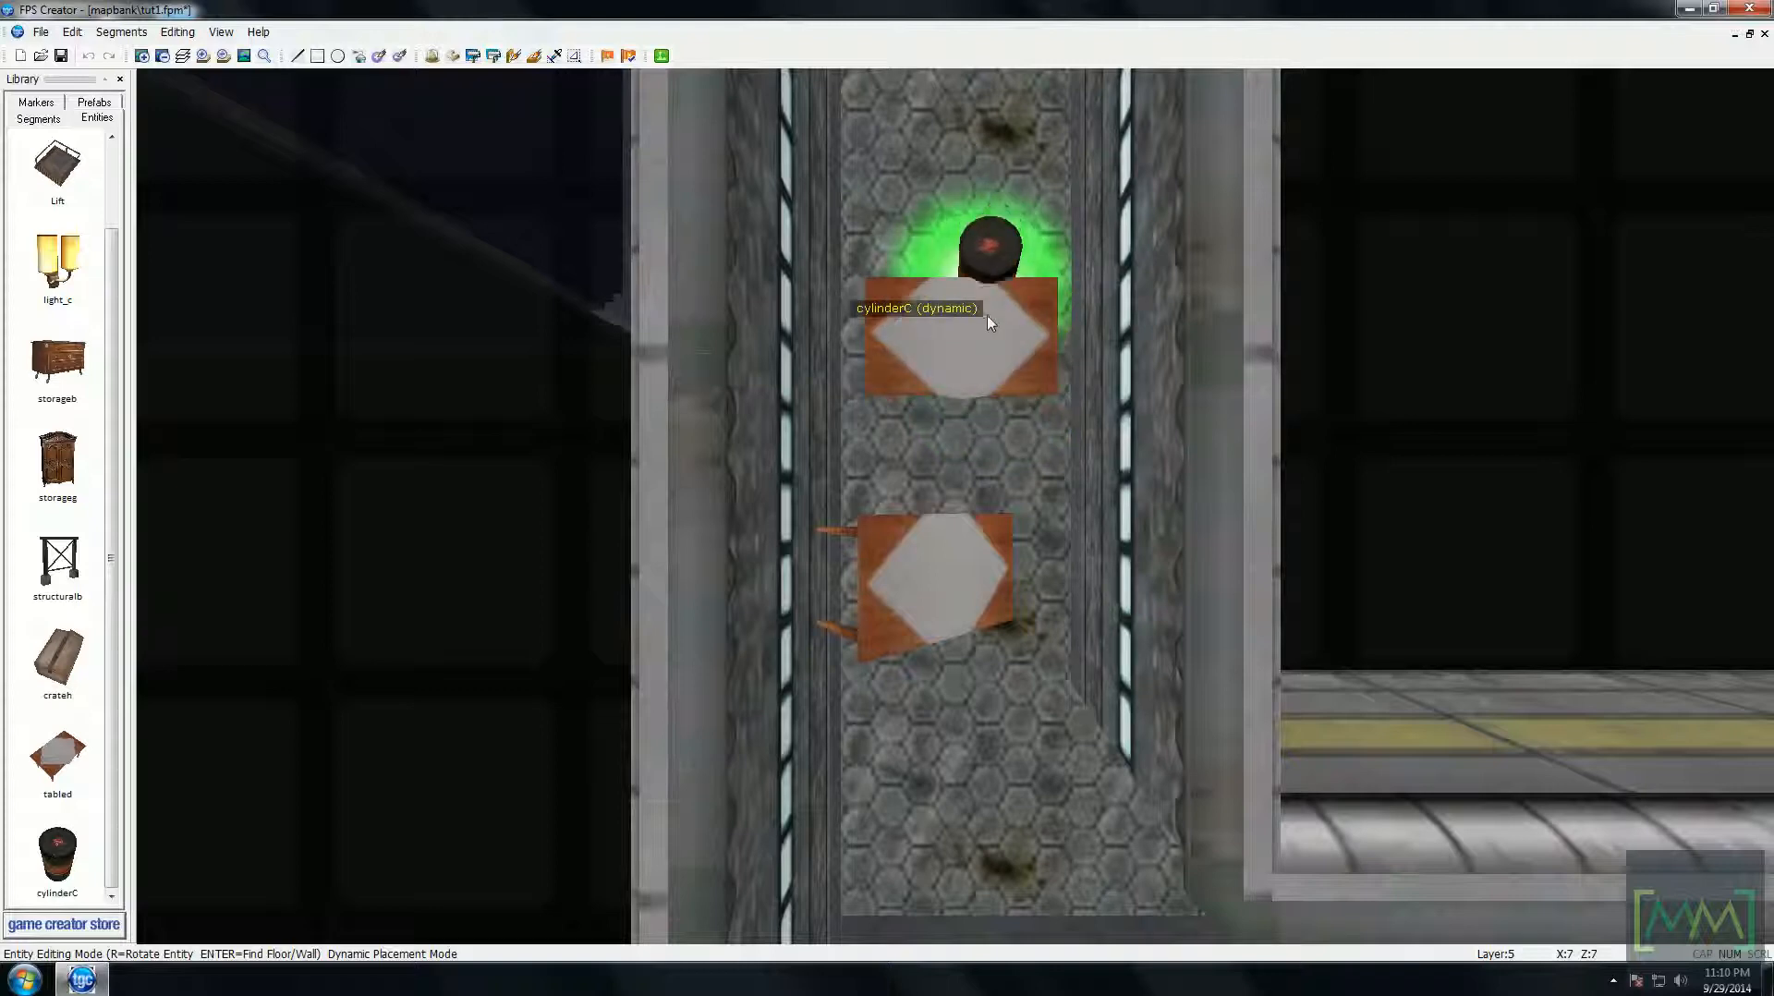
key("Return")
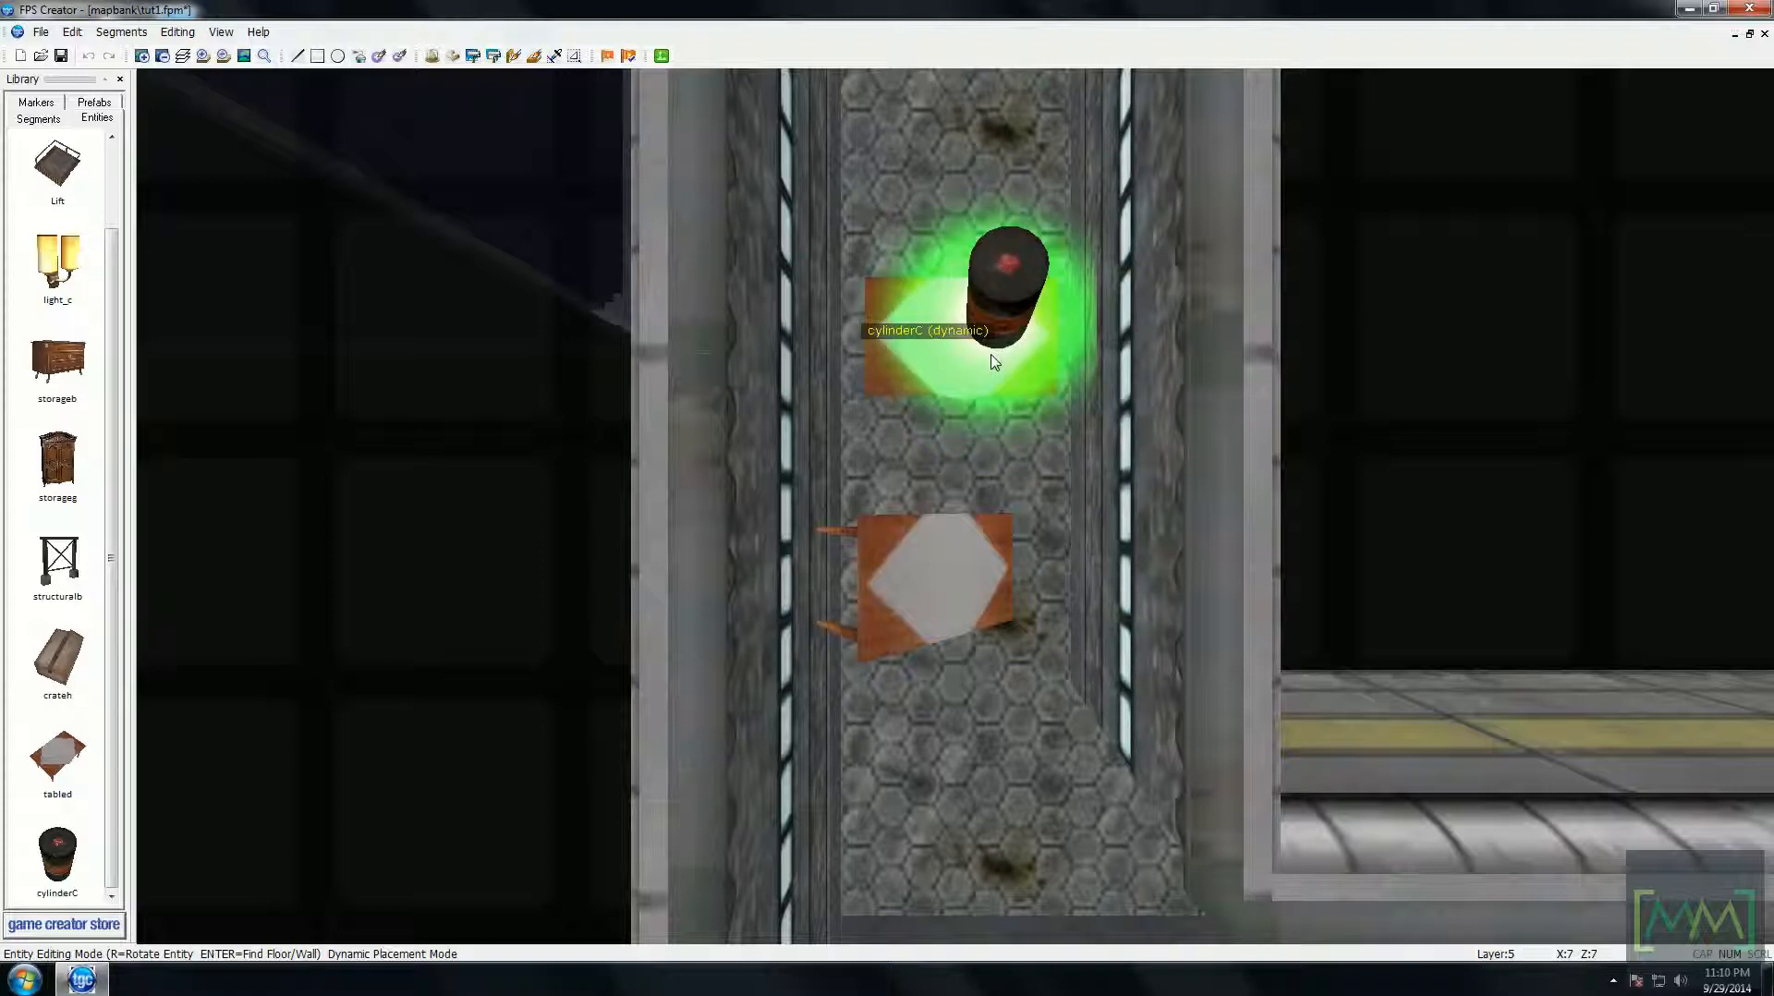
left_click(998, 365)
key("Up")
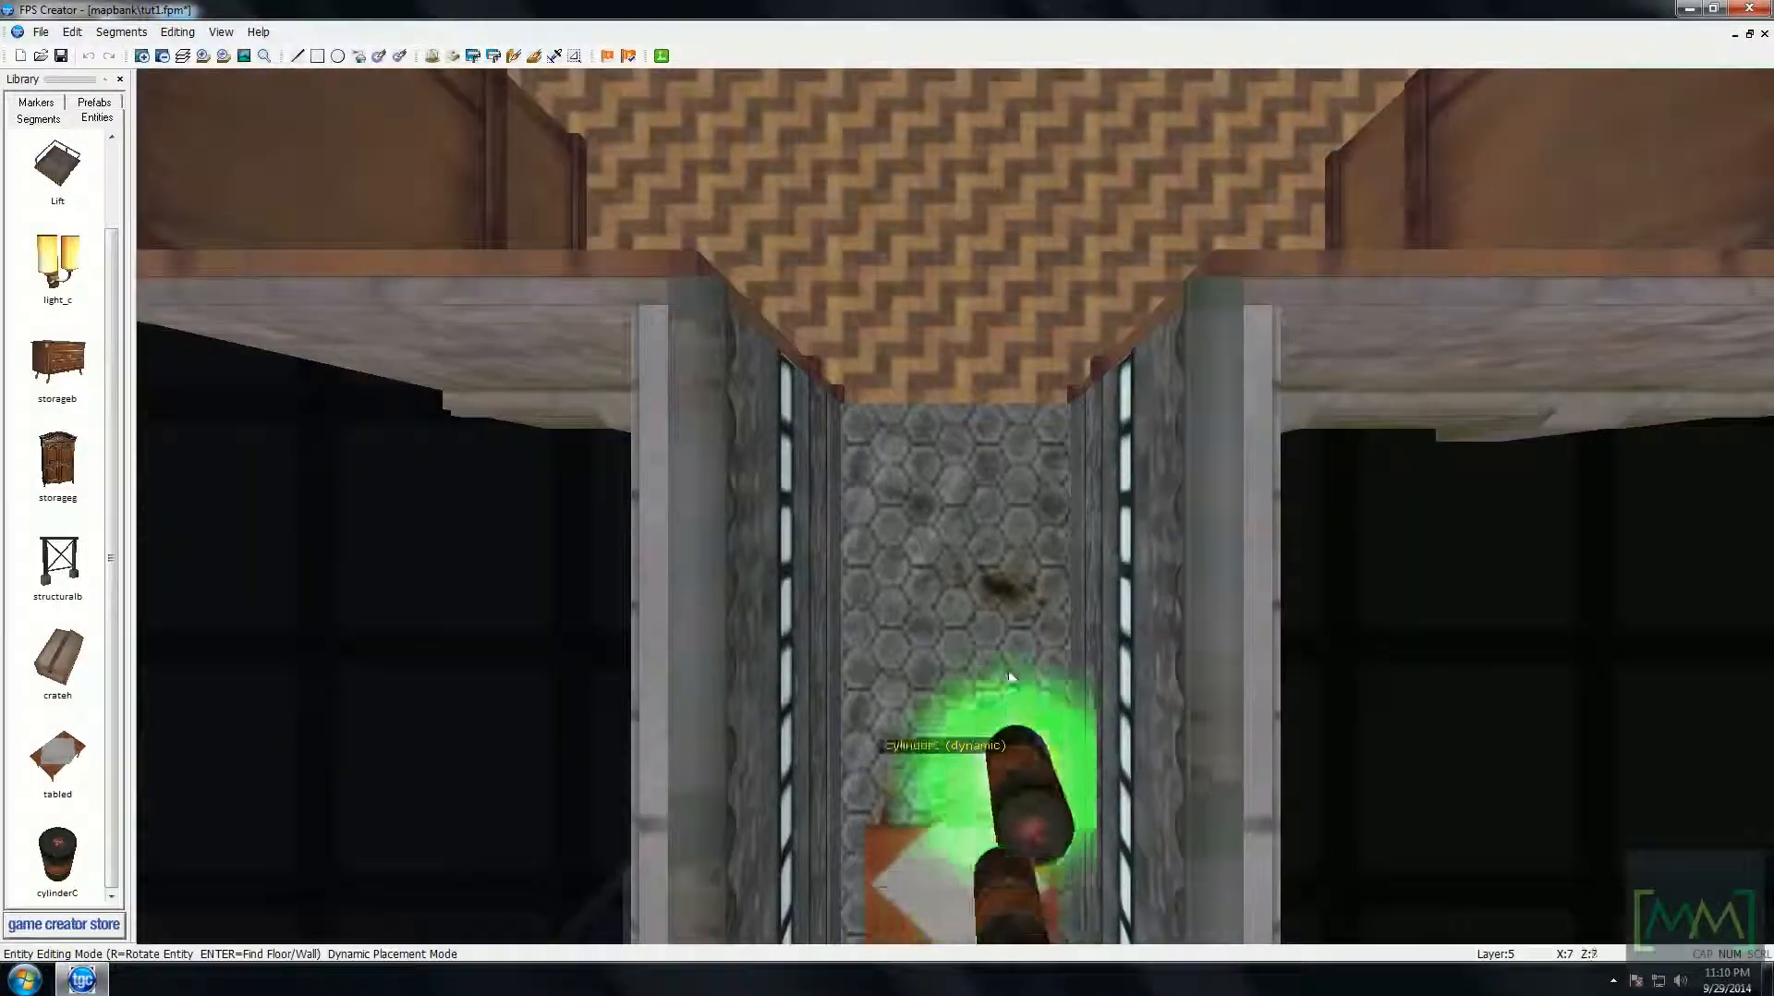
- Release the held cylinderC entity, browse the scifi entity folders, and pick the itemb bottle from ww2 furniturea for placement
right_click(987, 554)
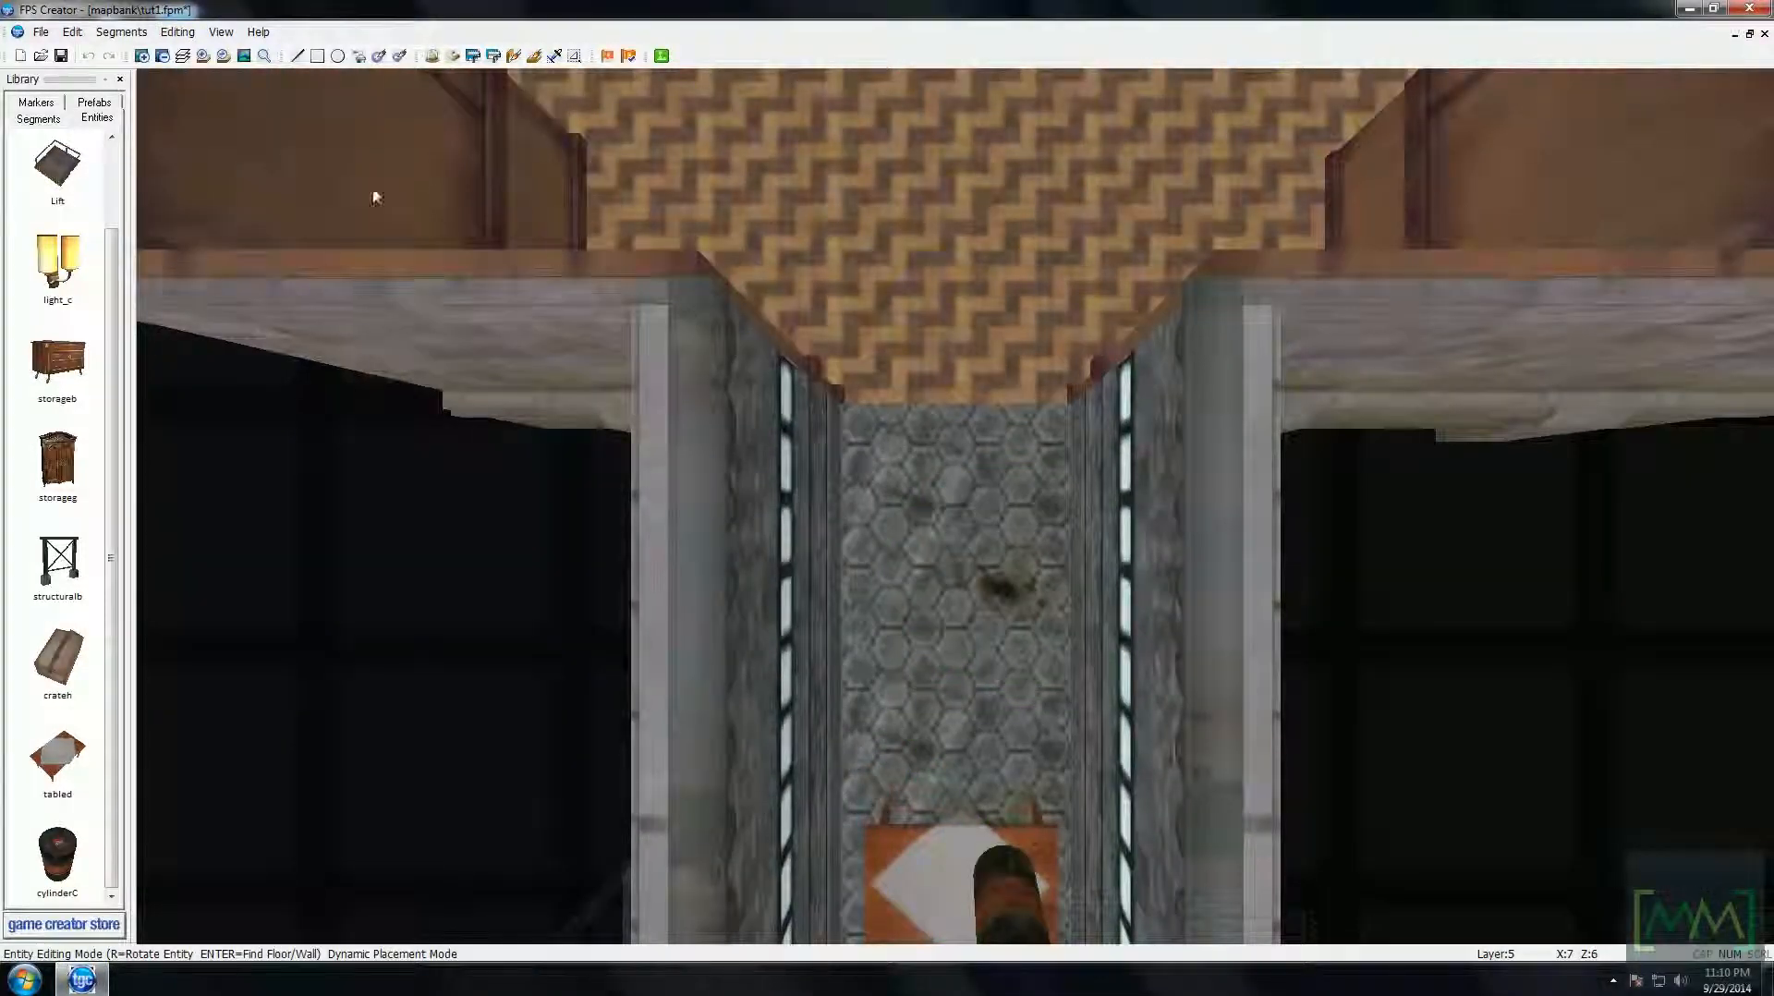
key("Up")
left_click(112, 147)
left_click(69, 158)
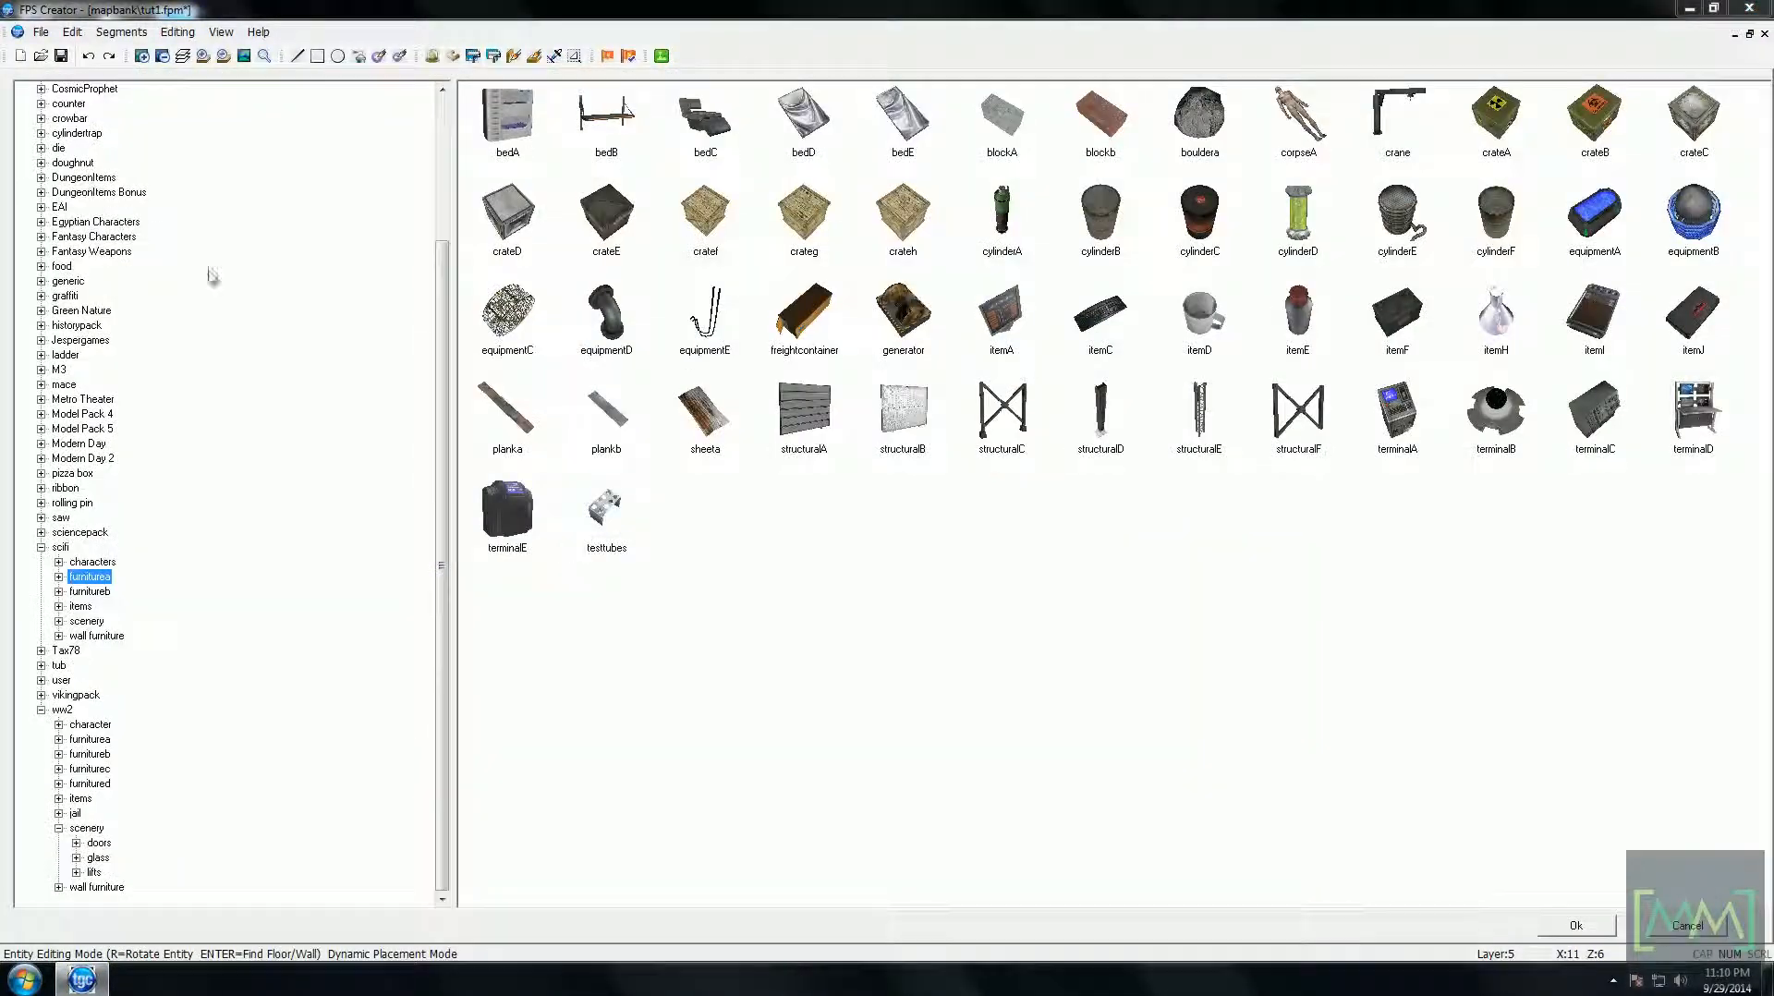
key("Down")
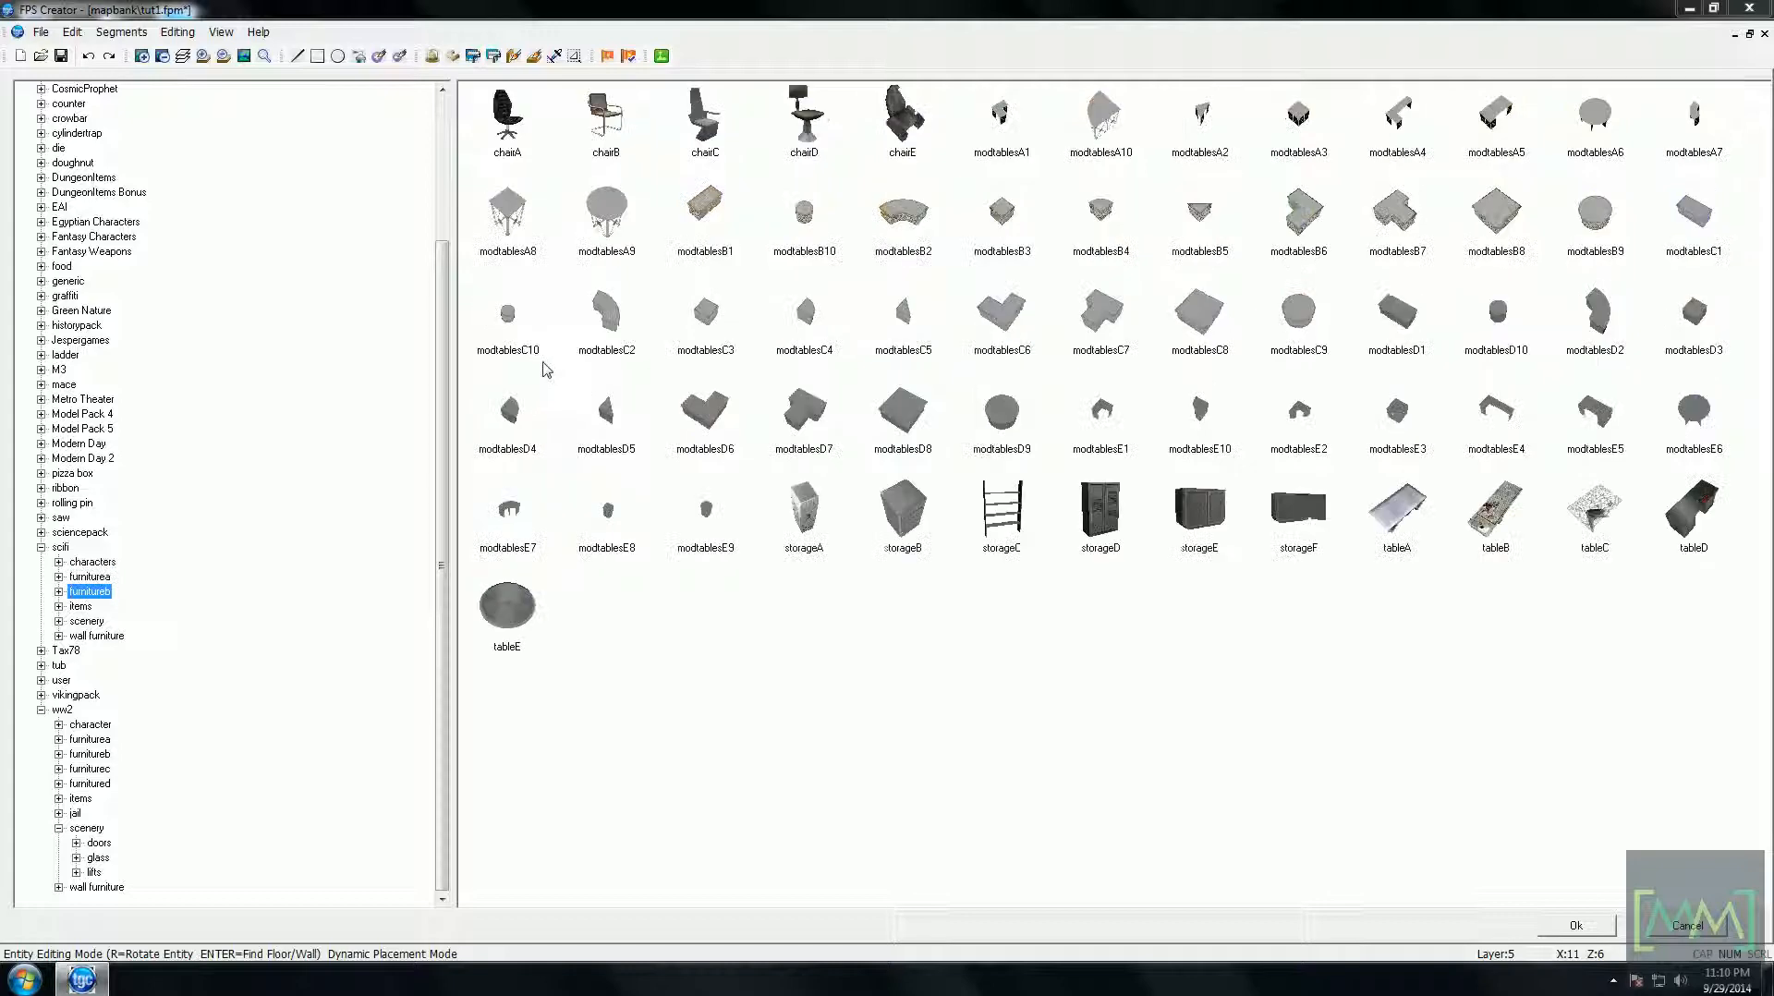
key("Up")
key("Down")
key("Down")
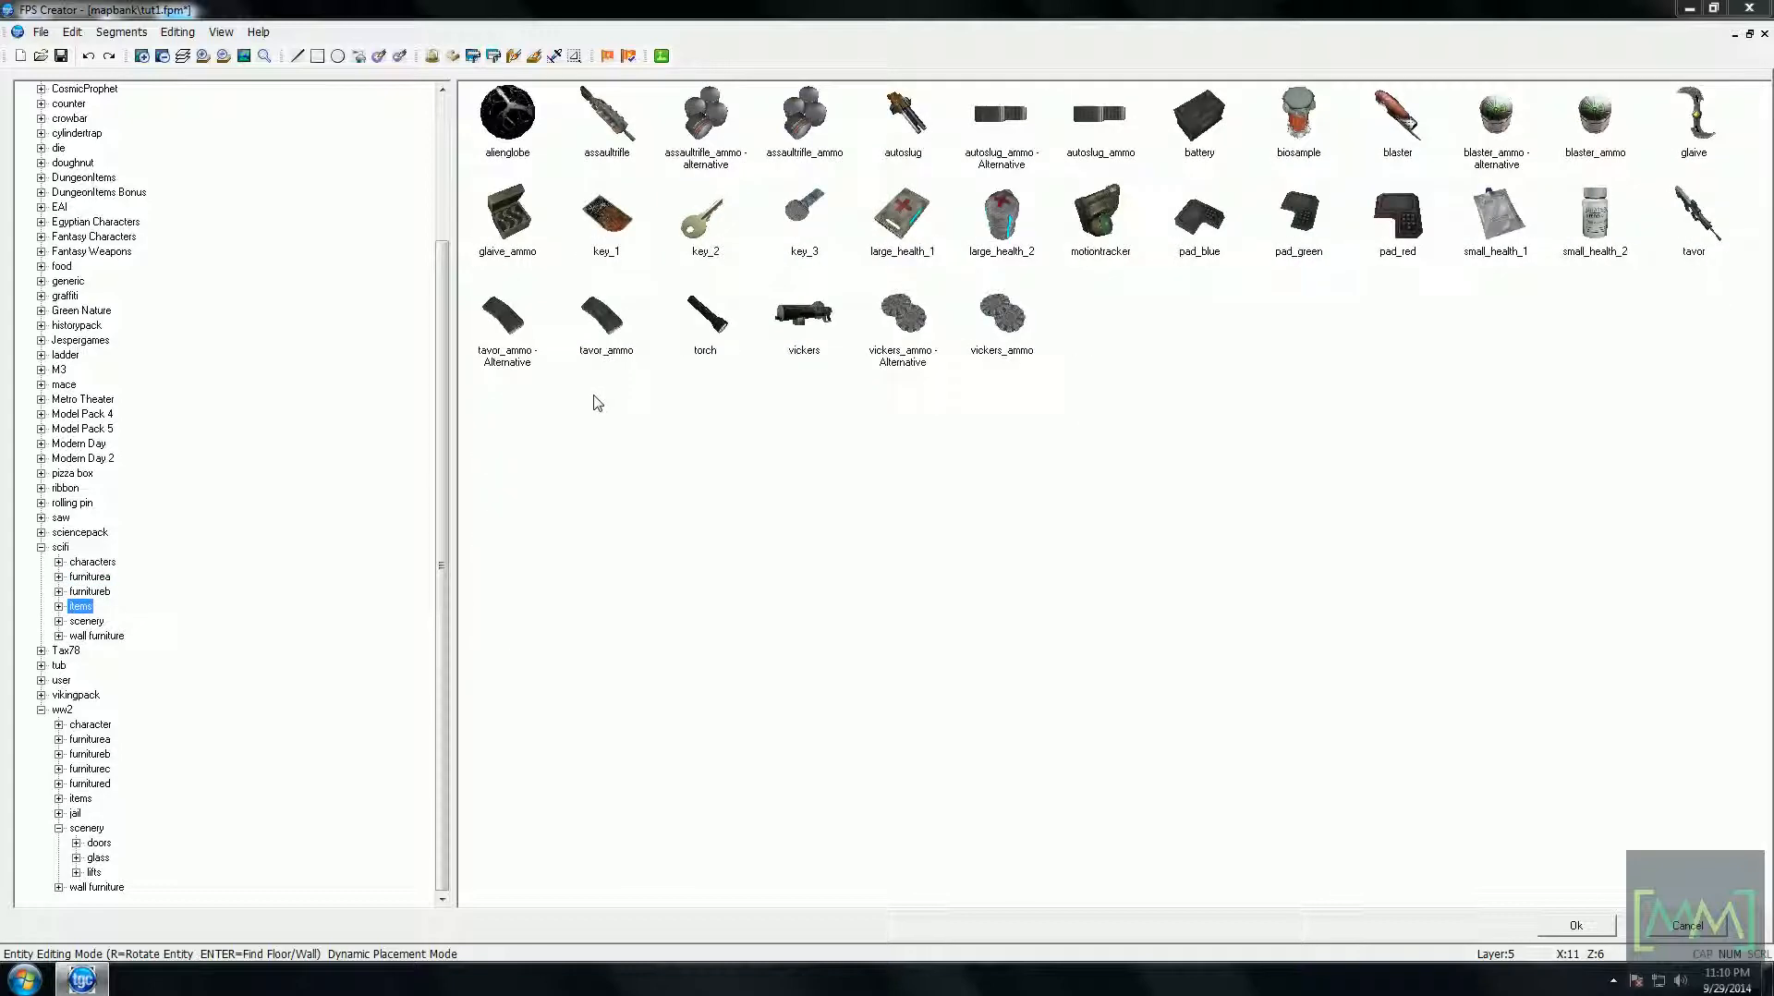
key("Down")
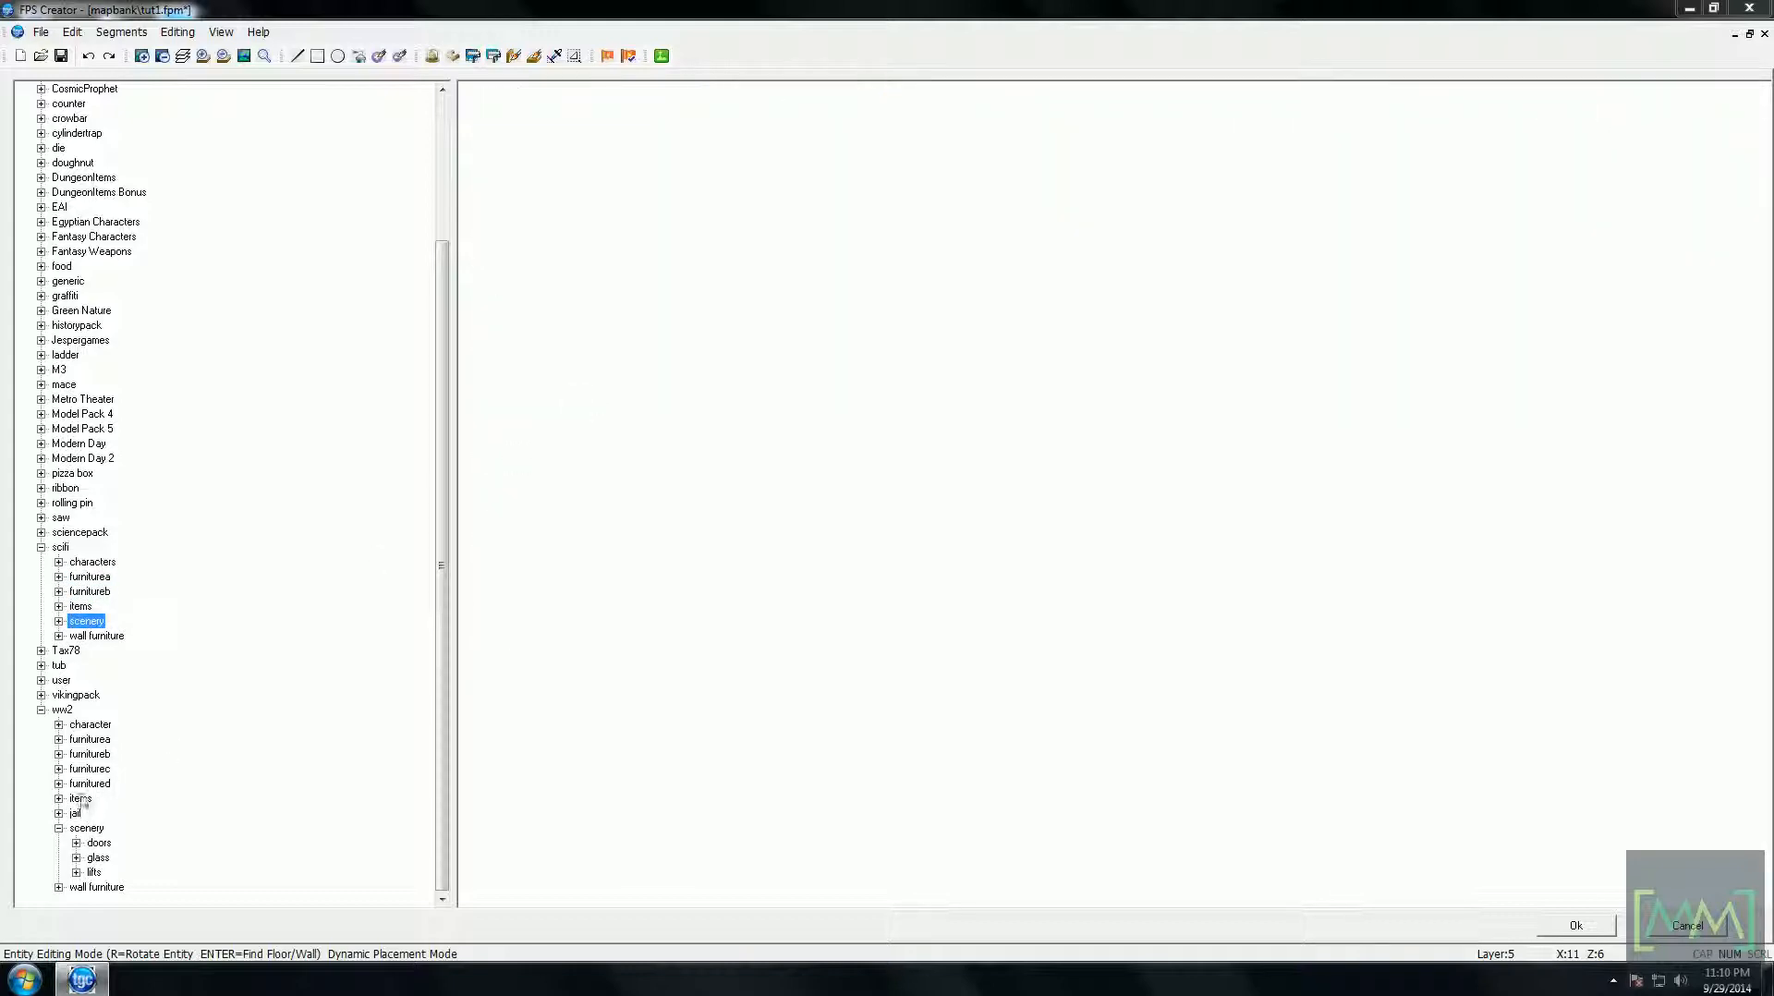
left_click(89, 740)
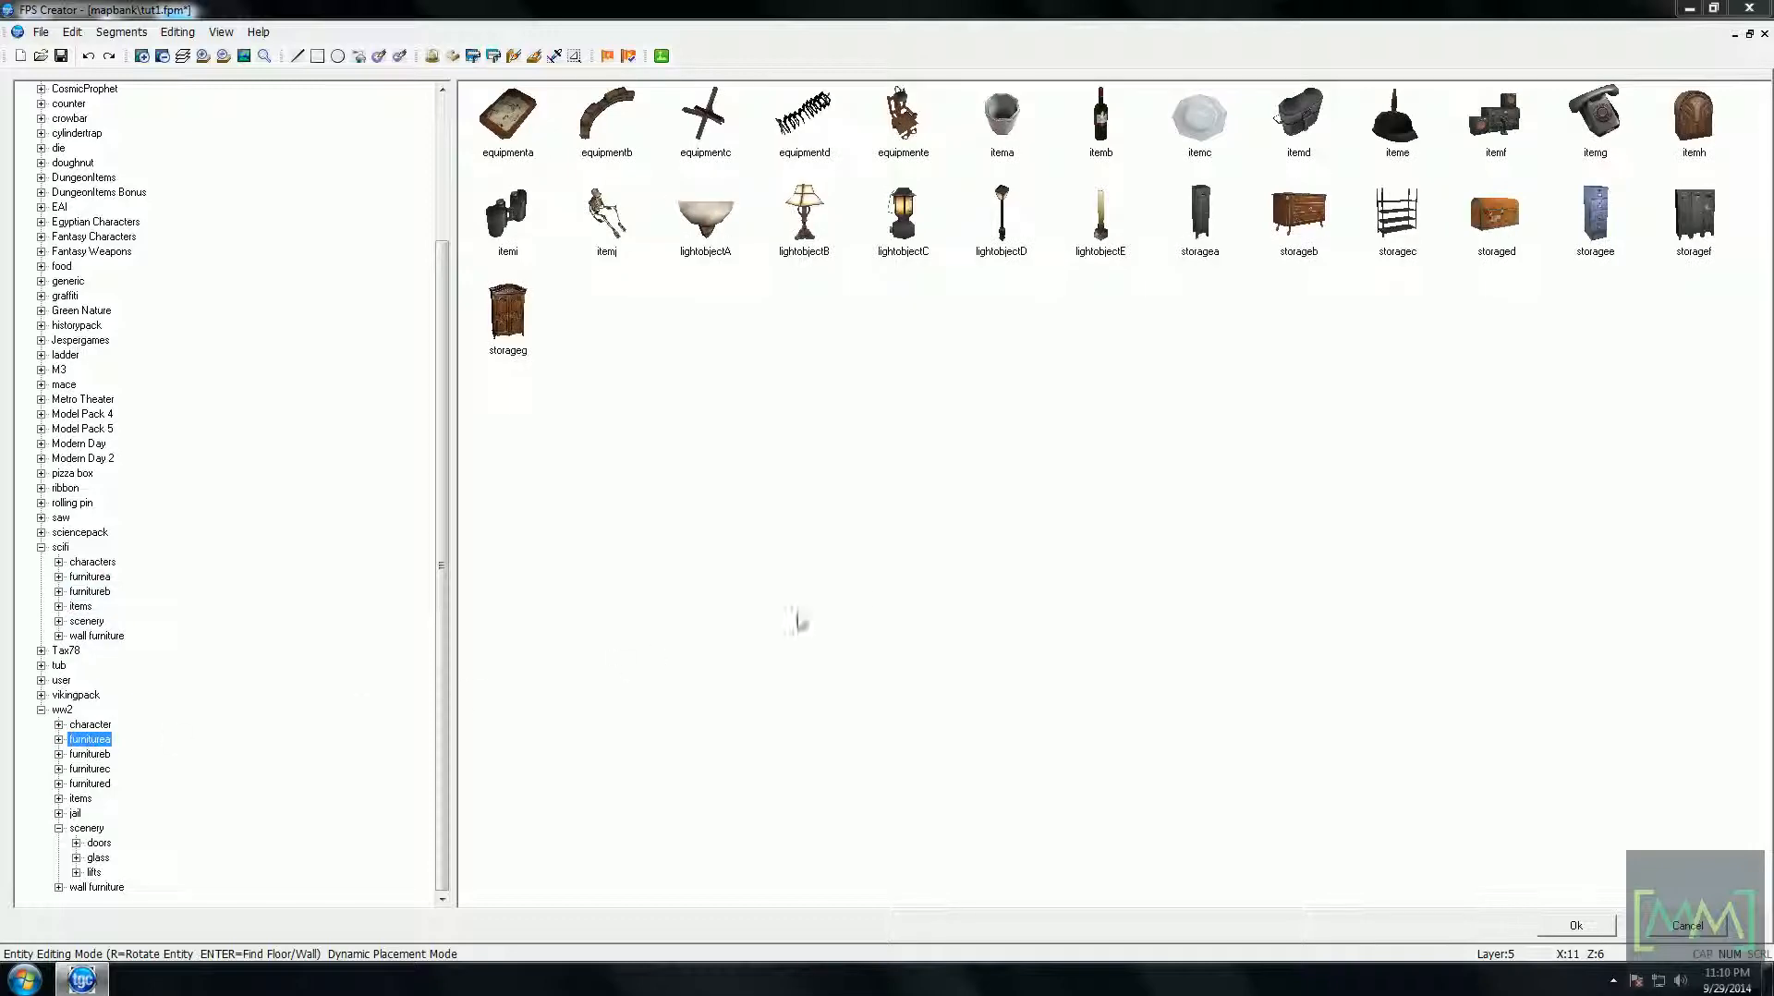
double_click(1100, 116)
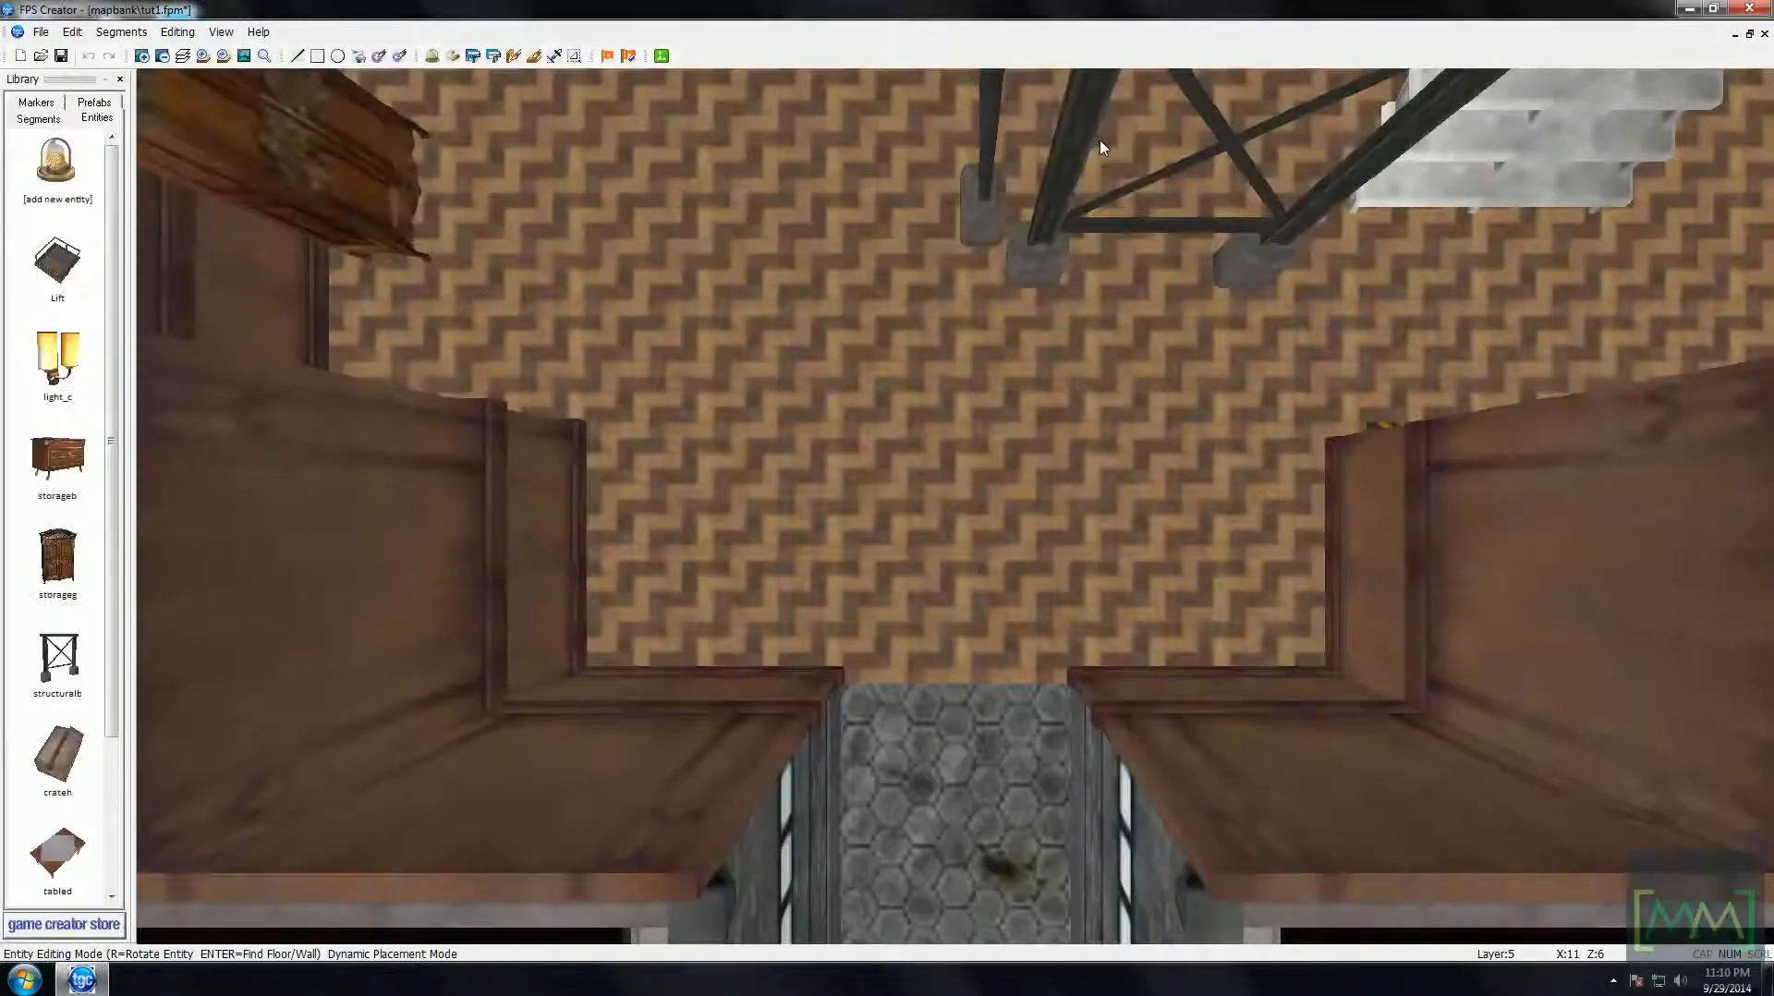
- Place three itemb bottles in a row on top of the cabinet against the room's upper wall
key("Up")
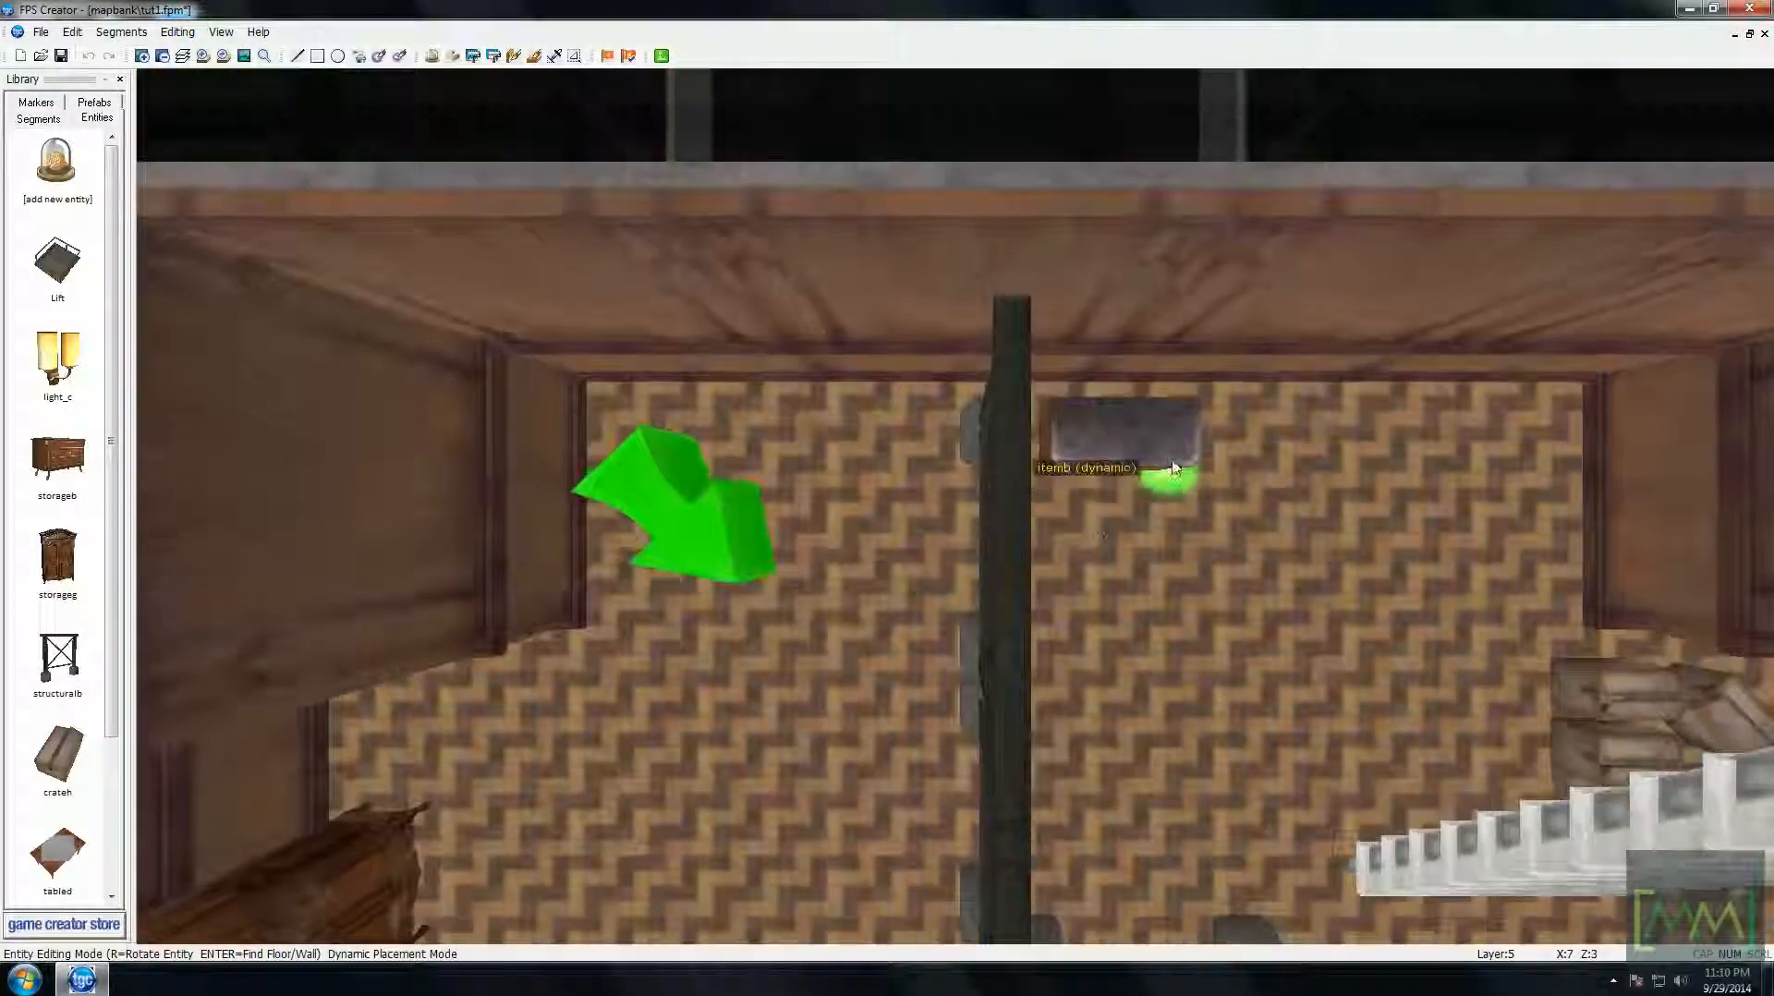
key("Return")
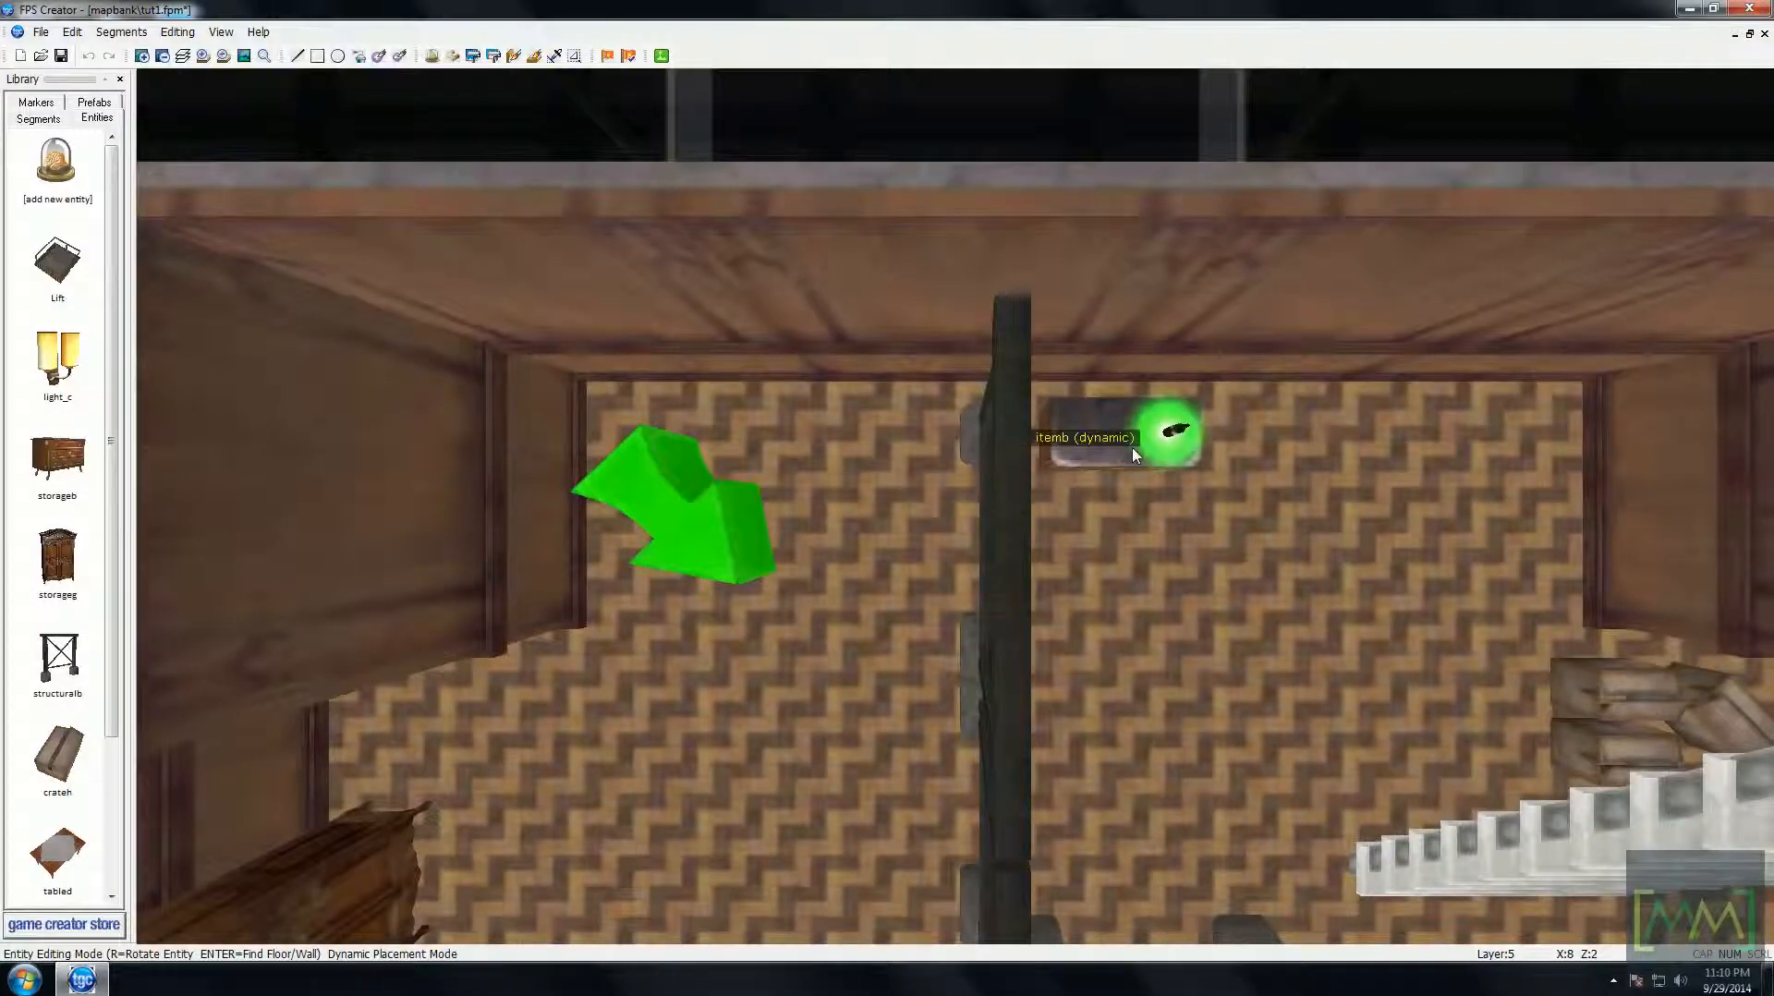
left_click(1133, 448)
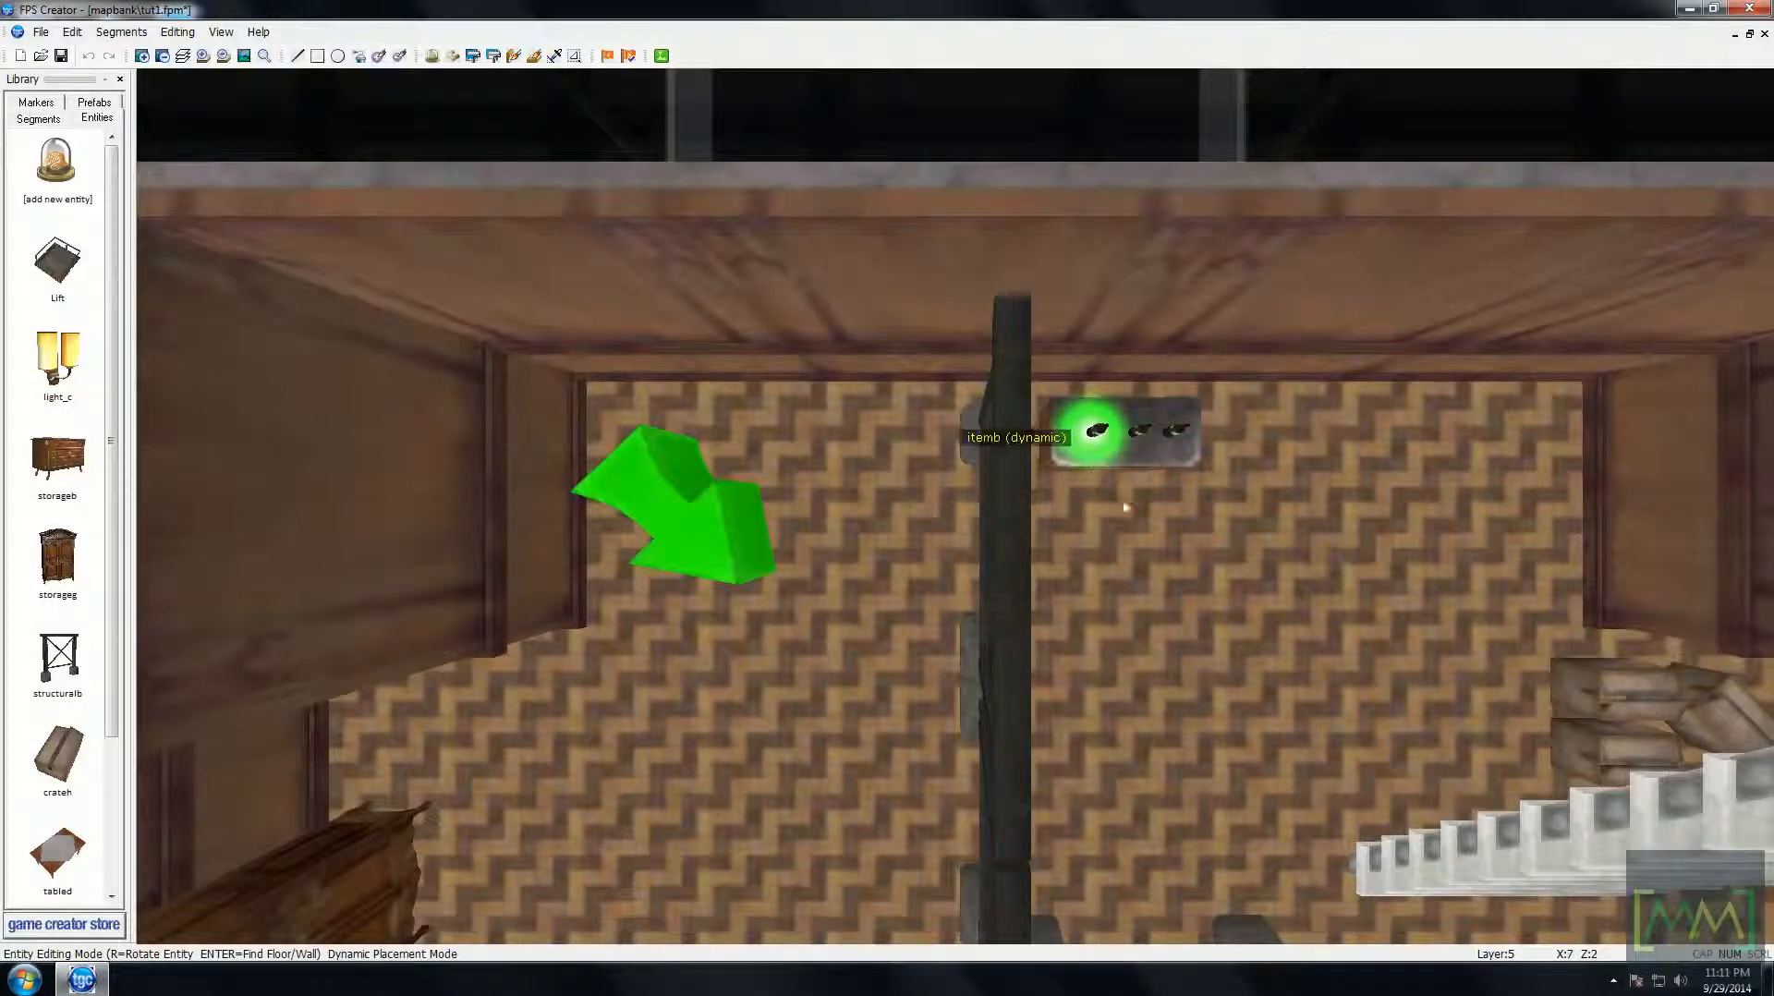
left_click(1098, 451)
- Open the Player Start marker's properties, and set its starting weapon to scifi\vickers and its ammo quantity to 10
key("Down")
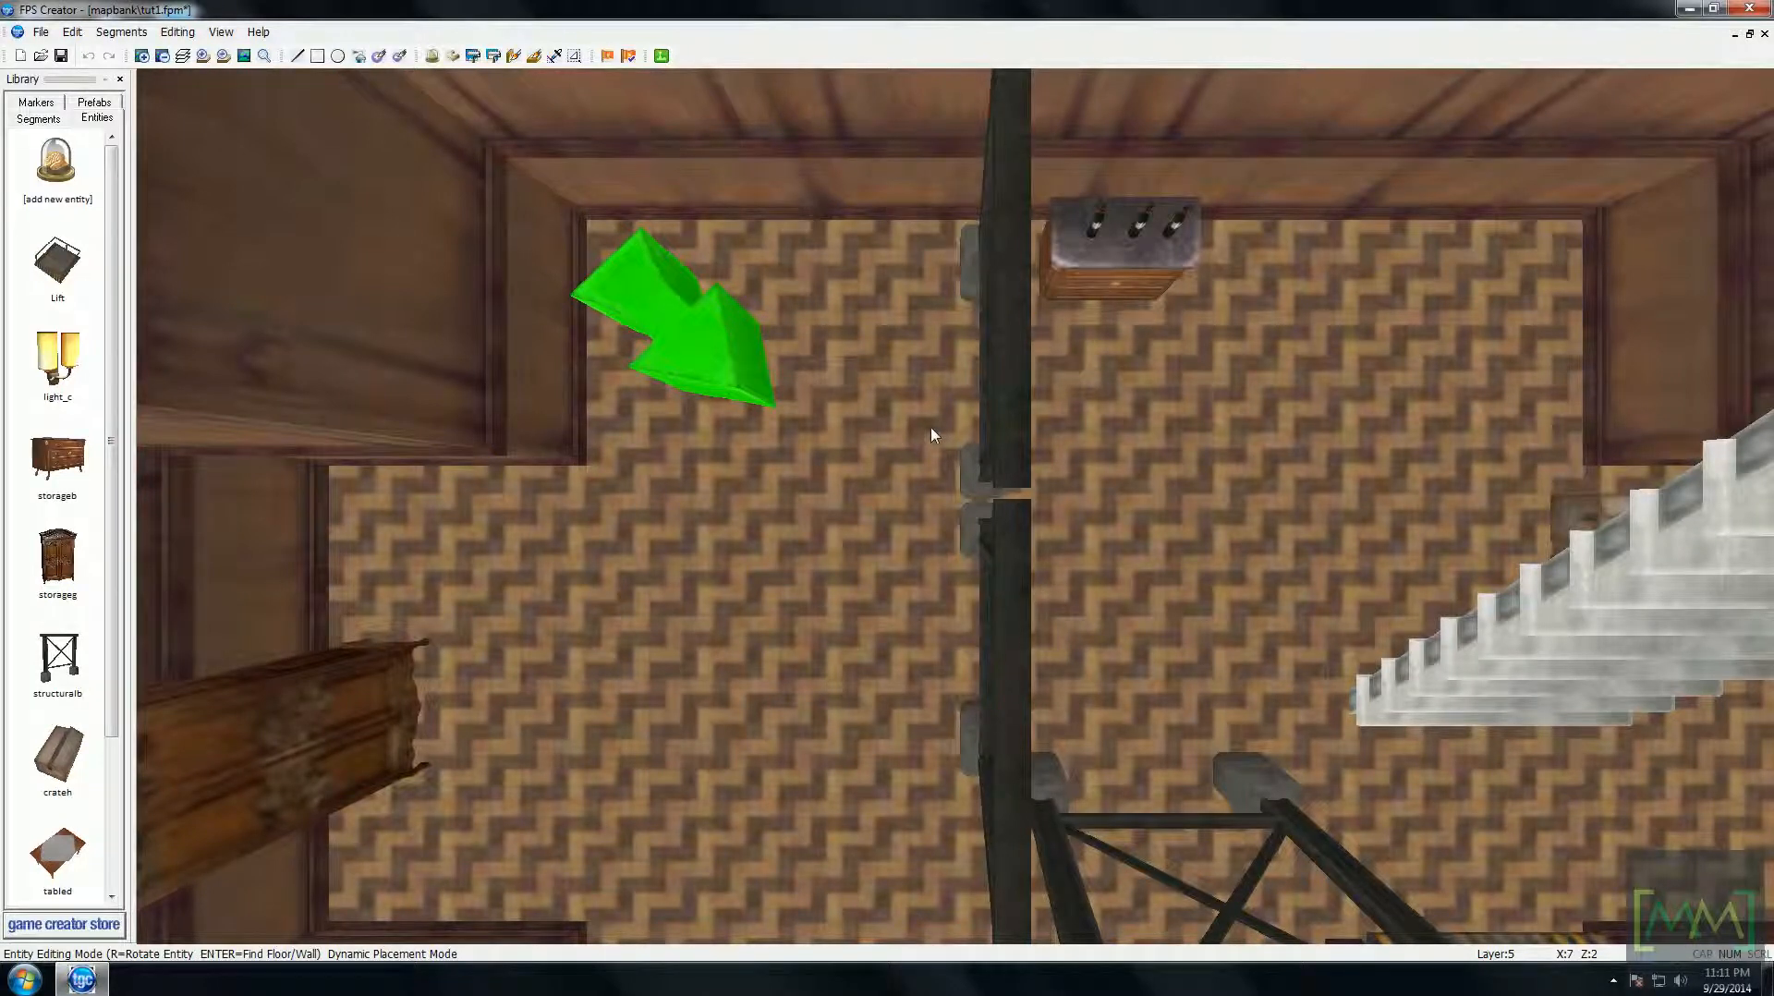
right_click(736, 379)
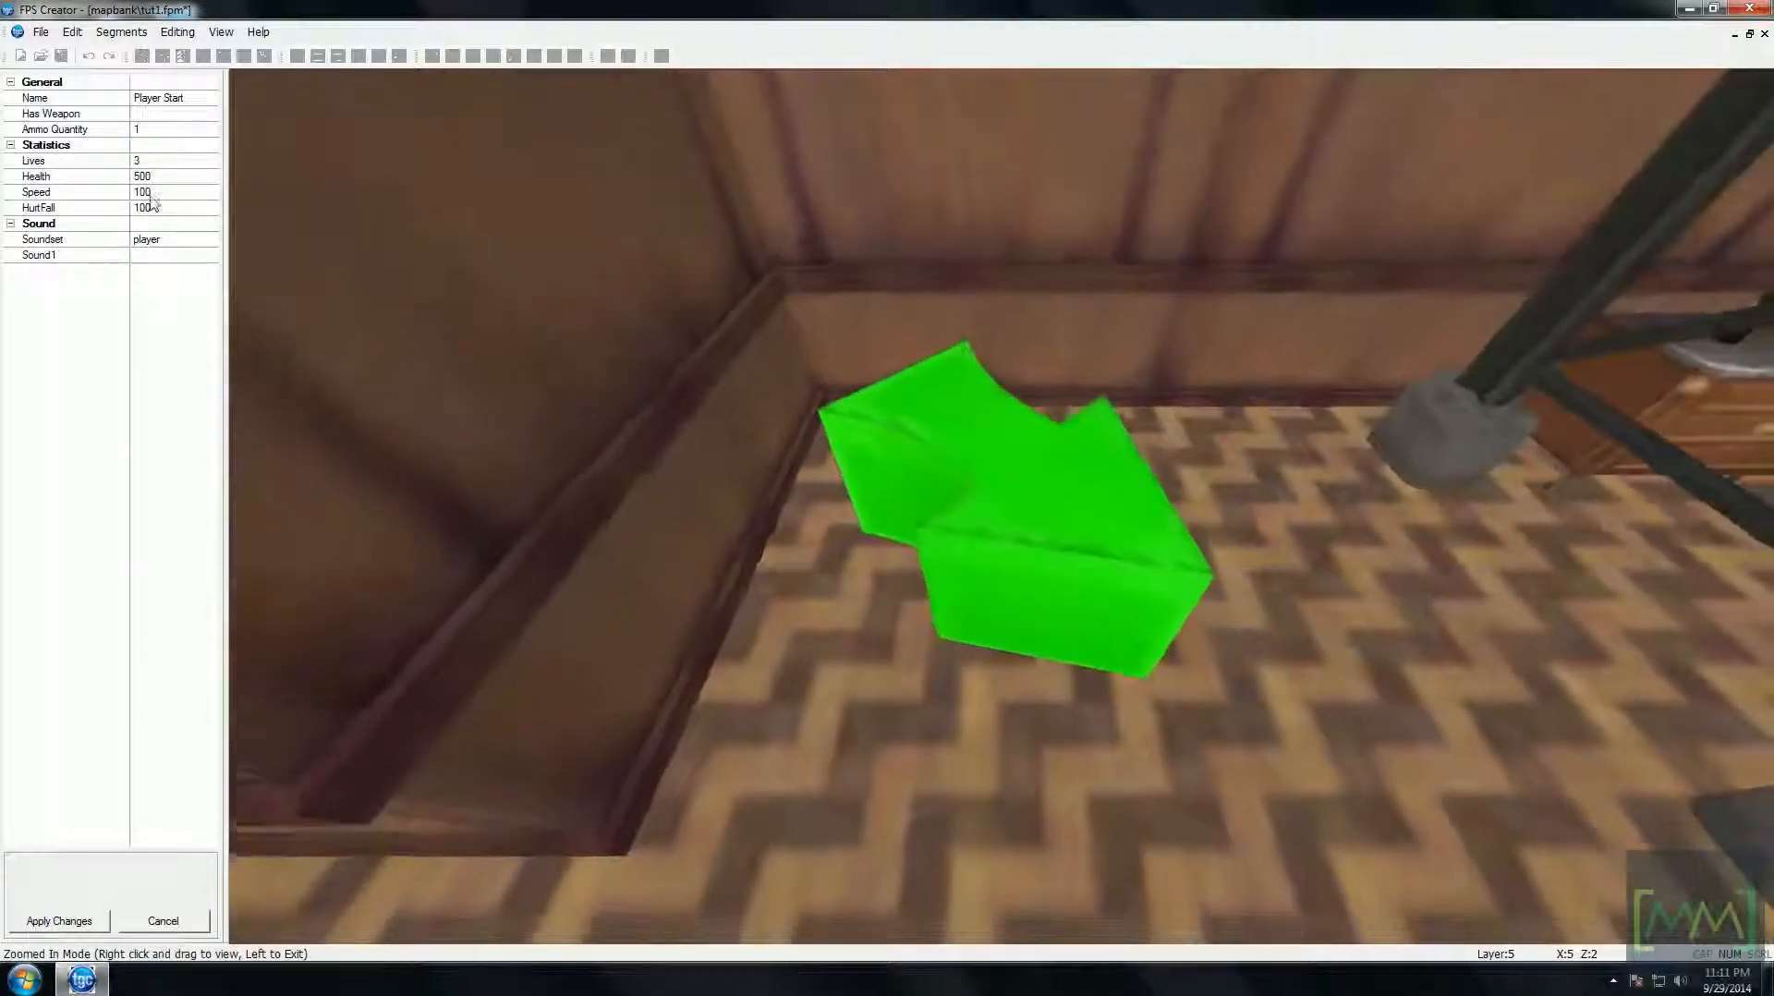
left_click_drag(224, 195, 406, 195)
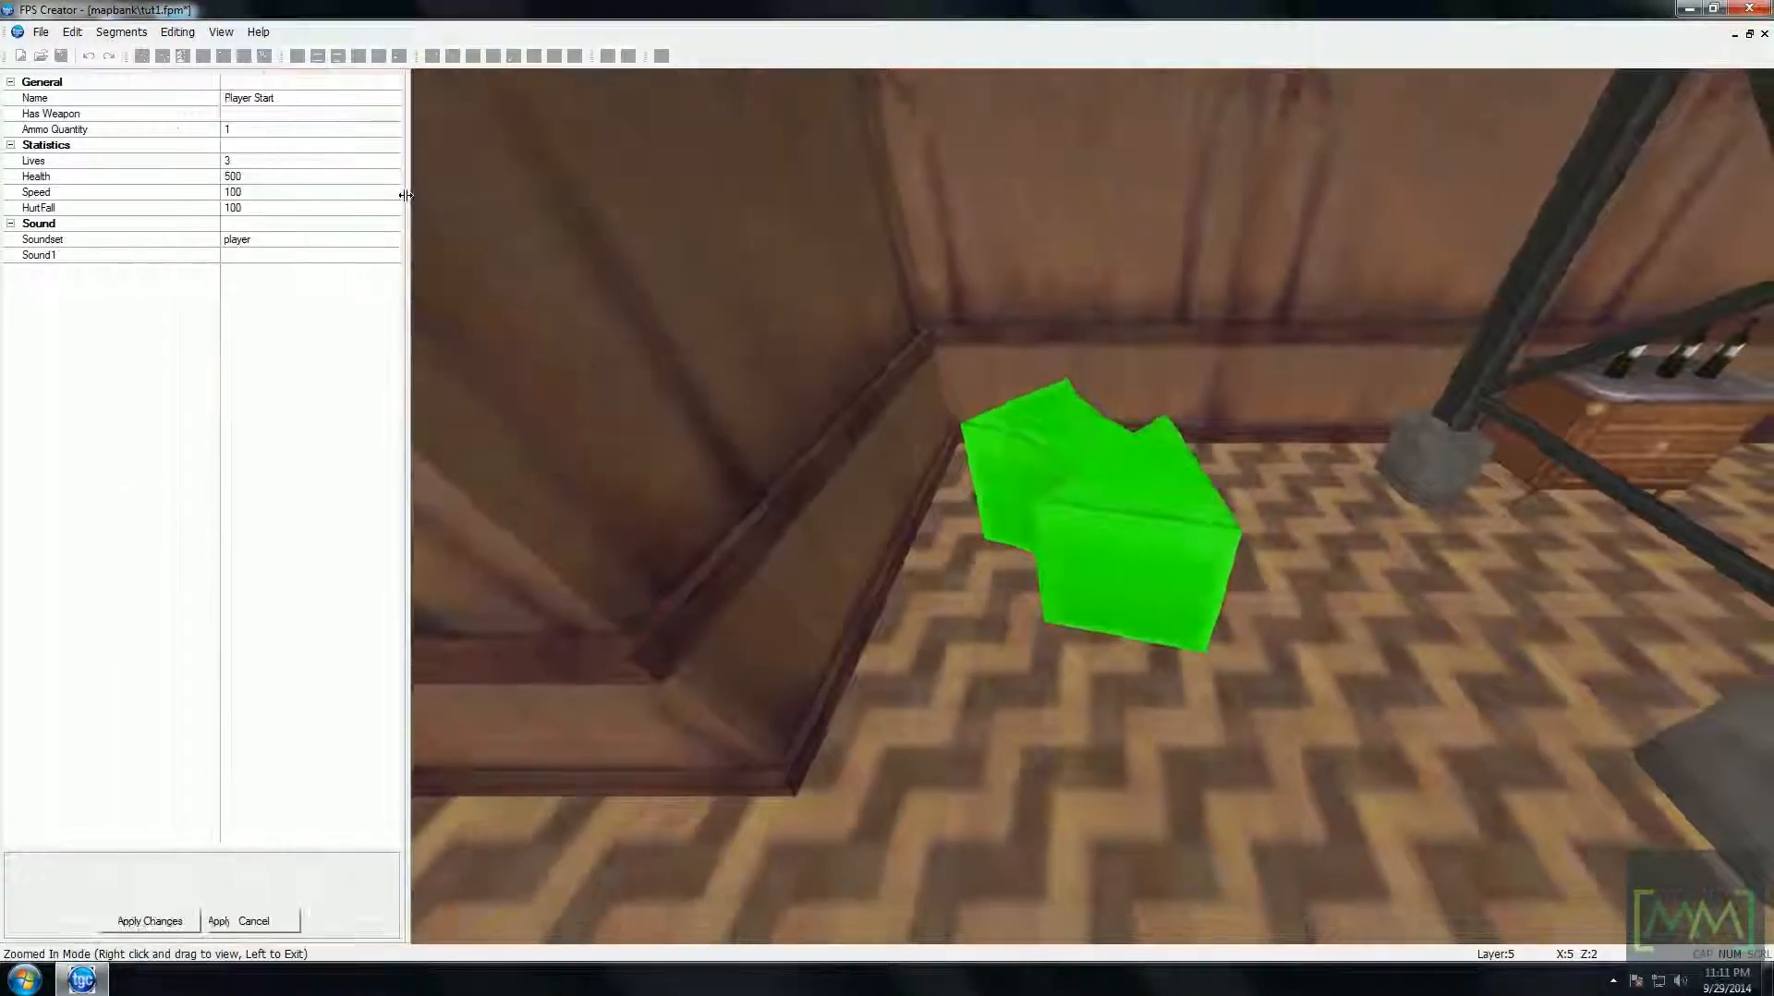
left_click(256, 111)
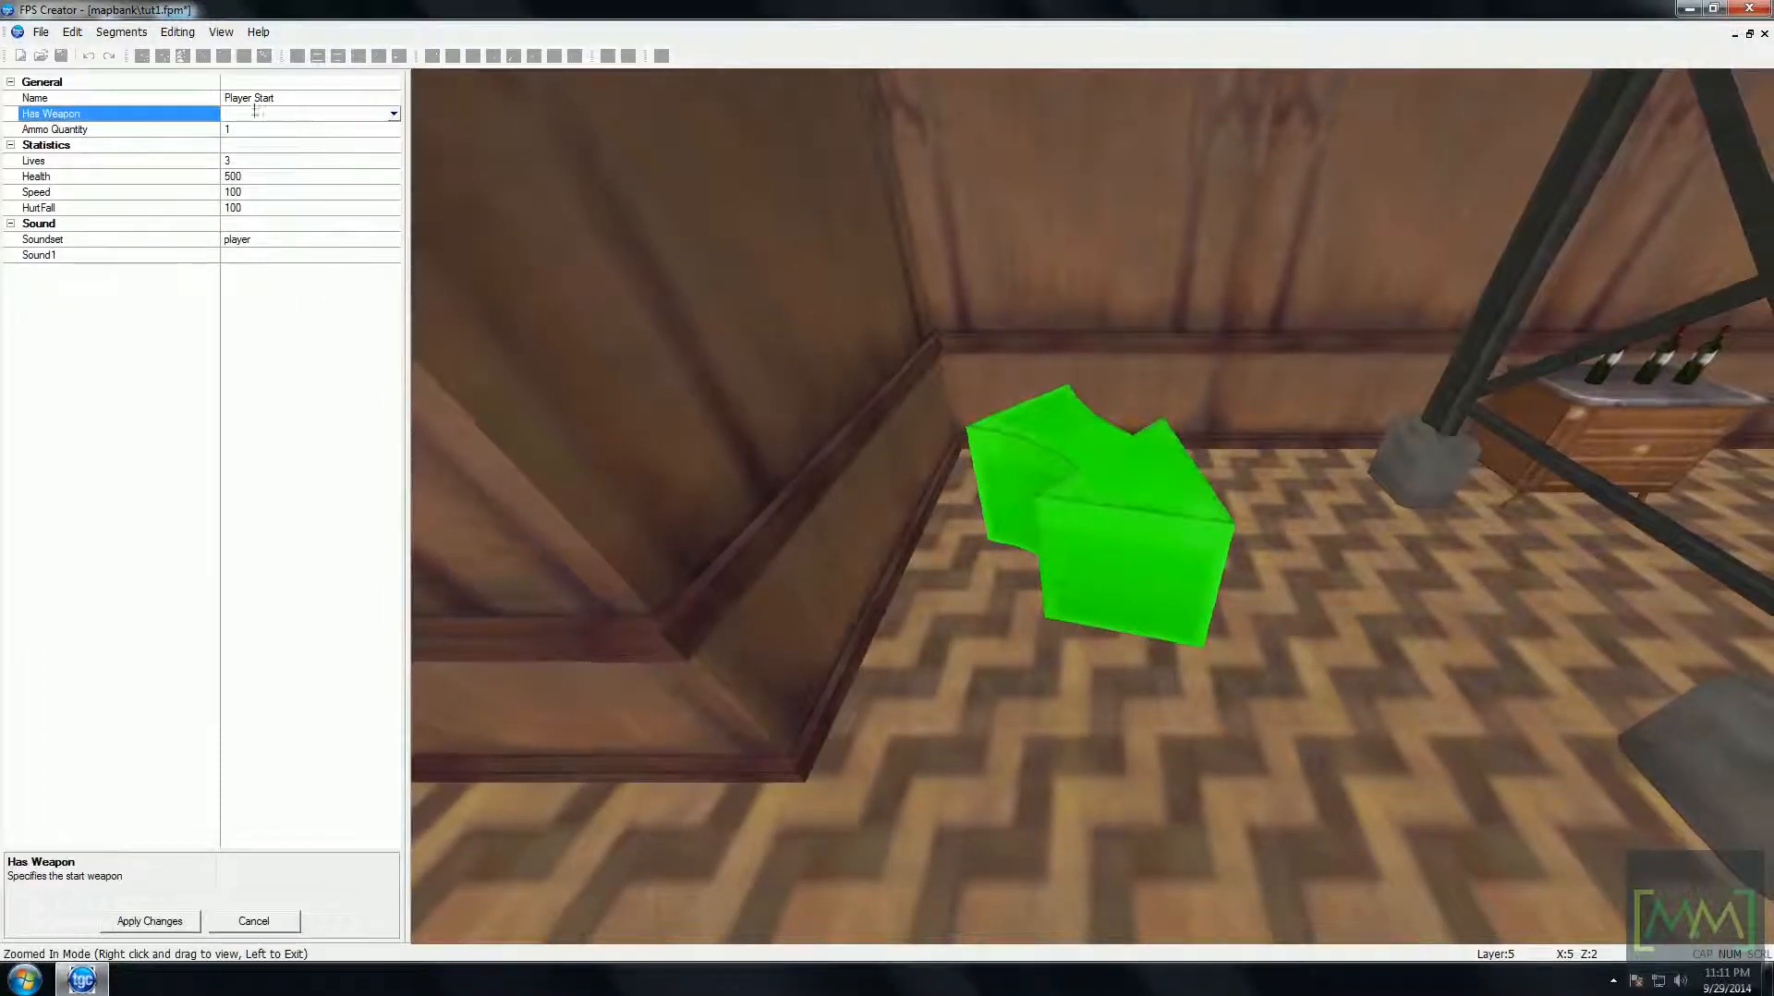
left_click(393, 113)
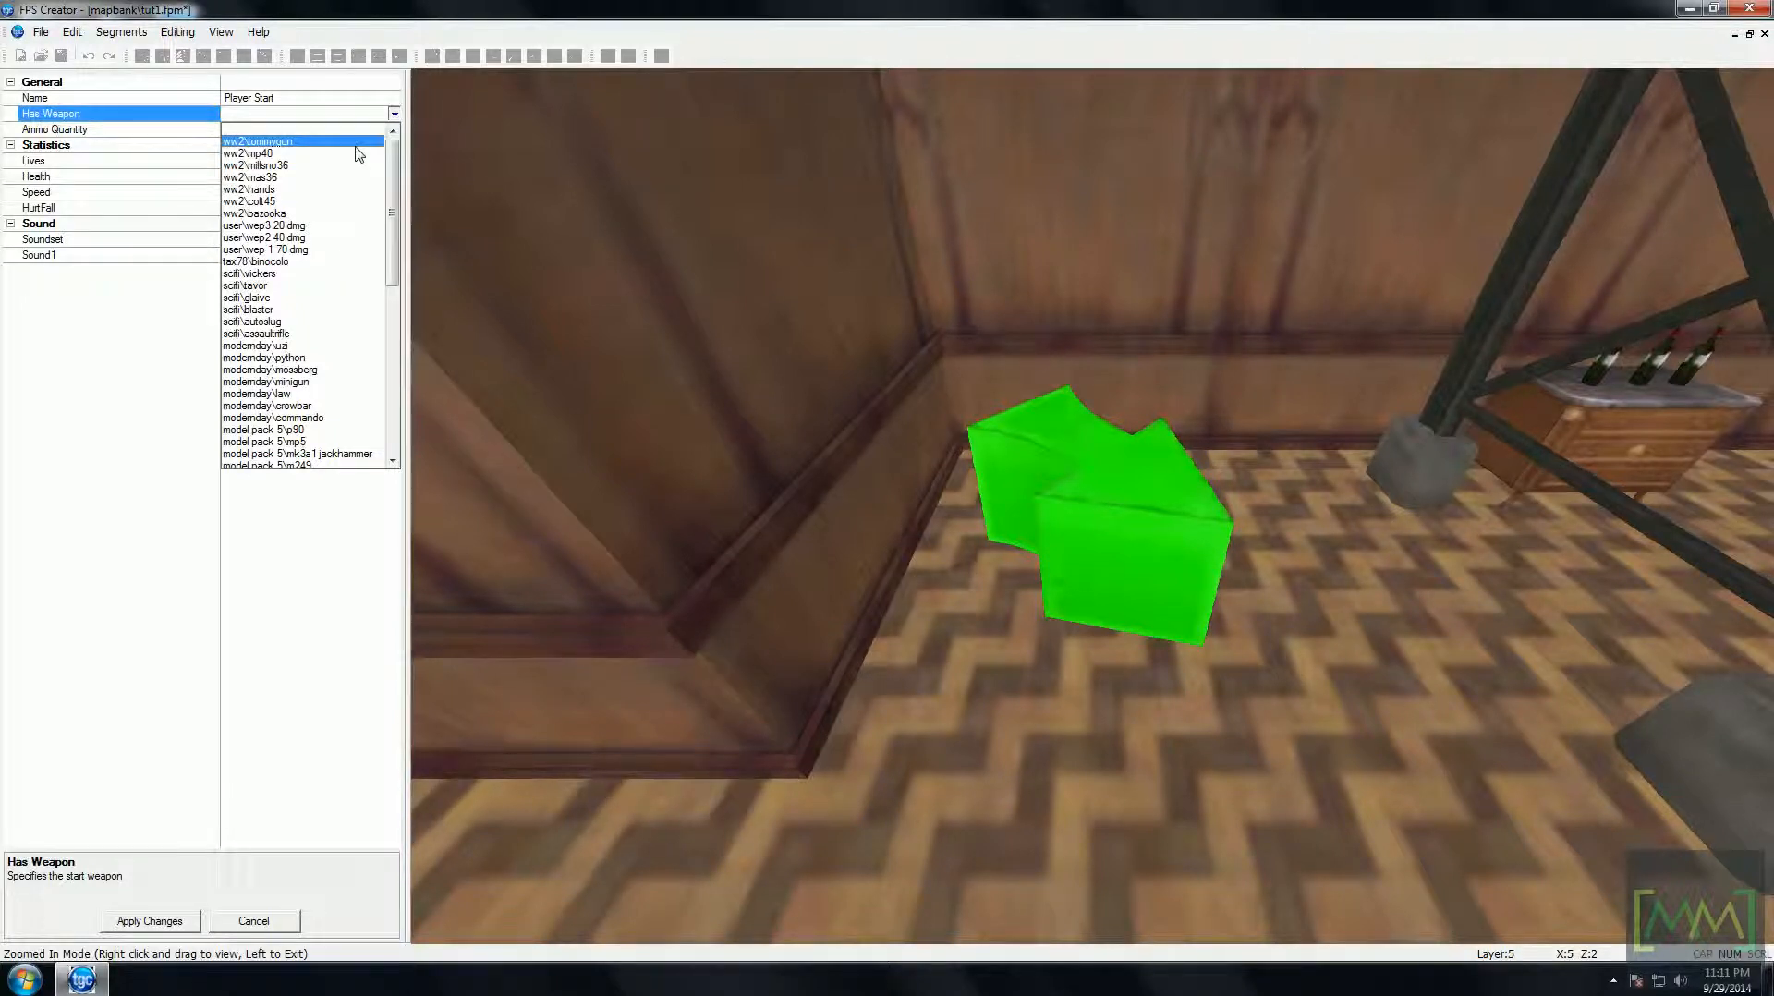
left_click(282, 273)
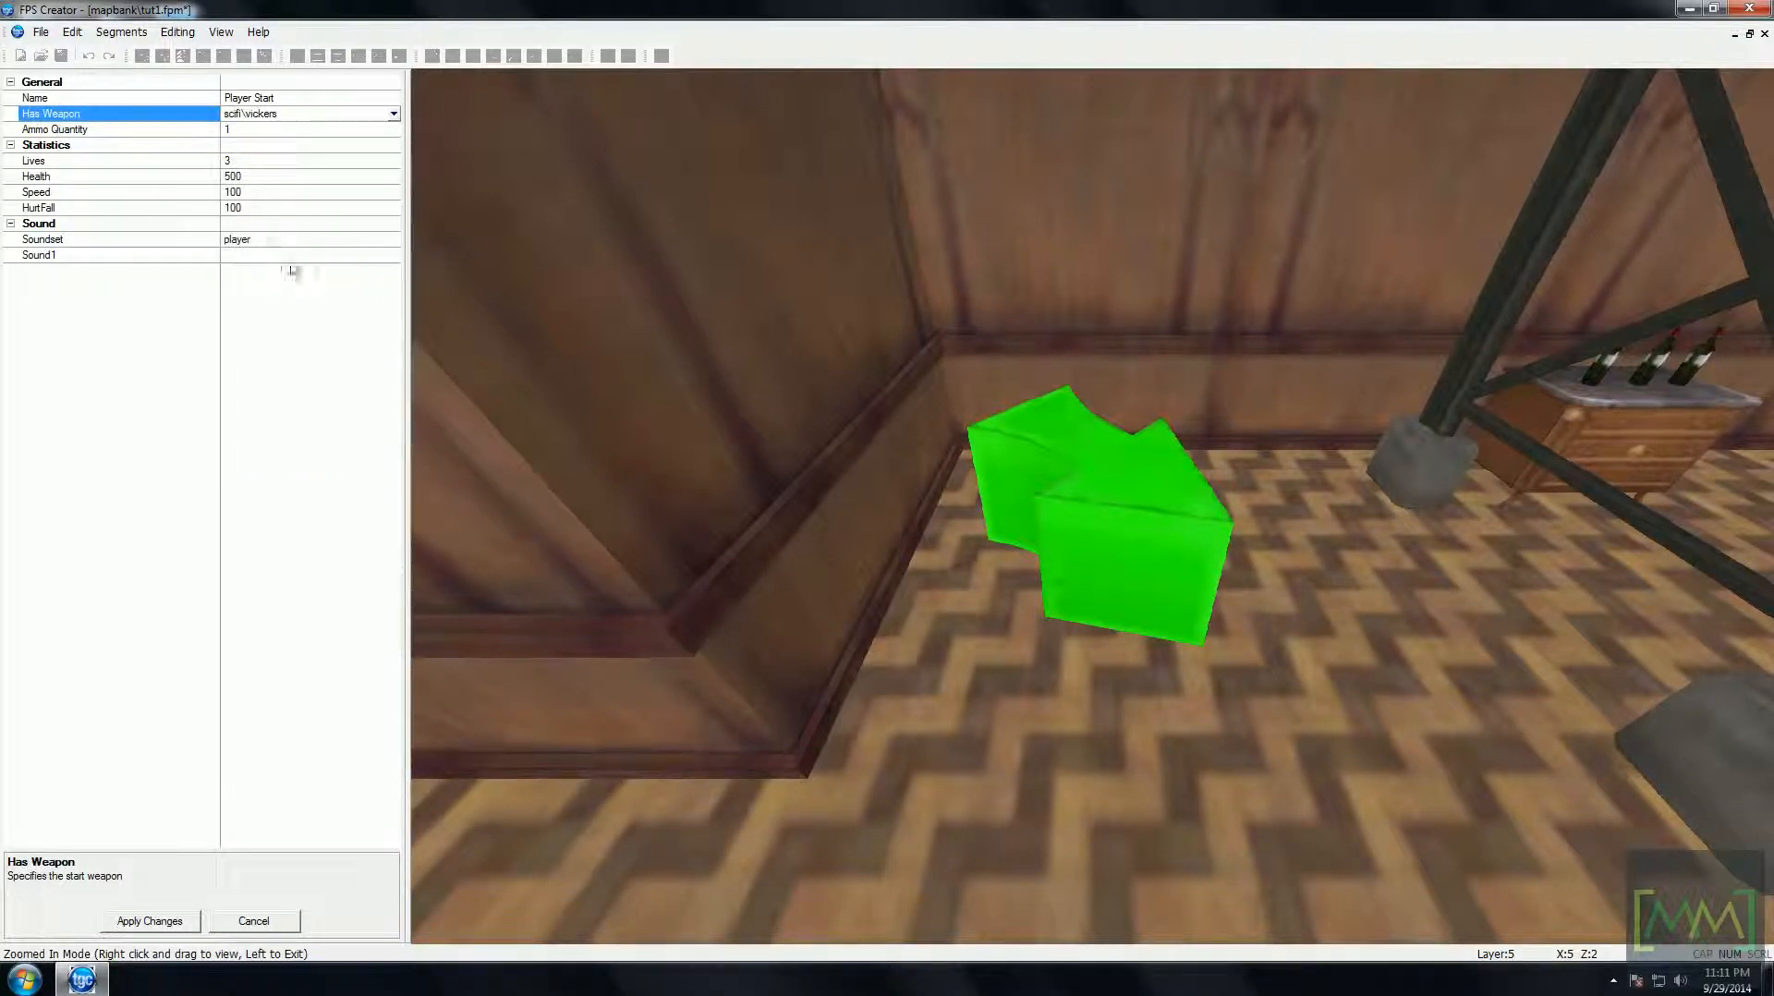
left_click(247, 129)
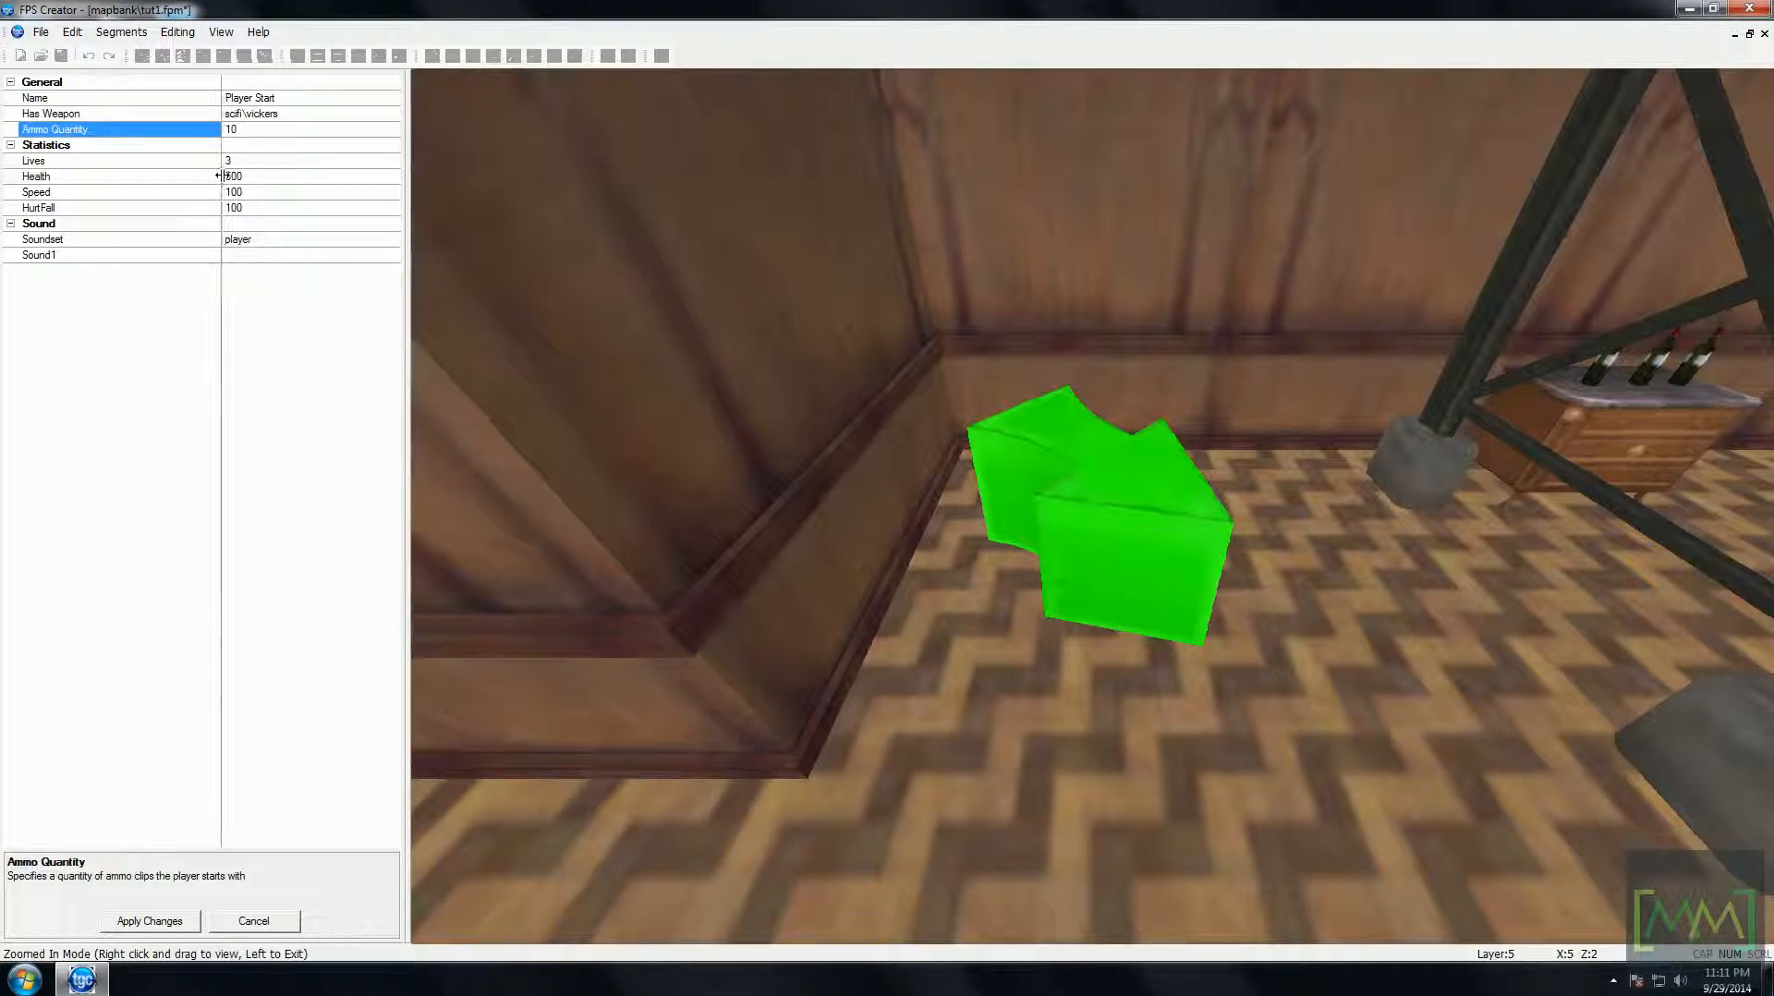
- Set the player's health to 100 and apply the Player Start changes
left_click(280, 176)
key("Delete")
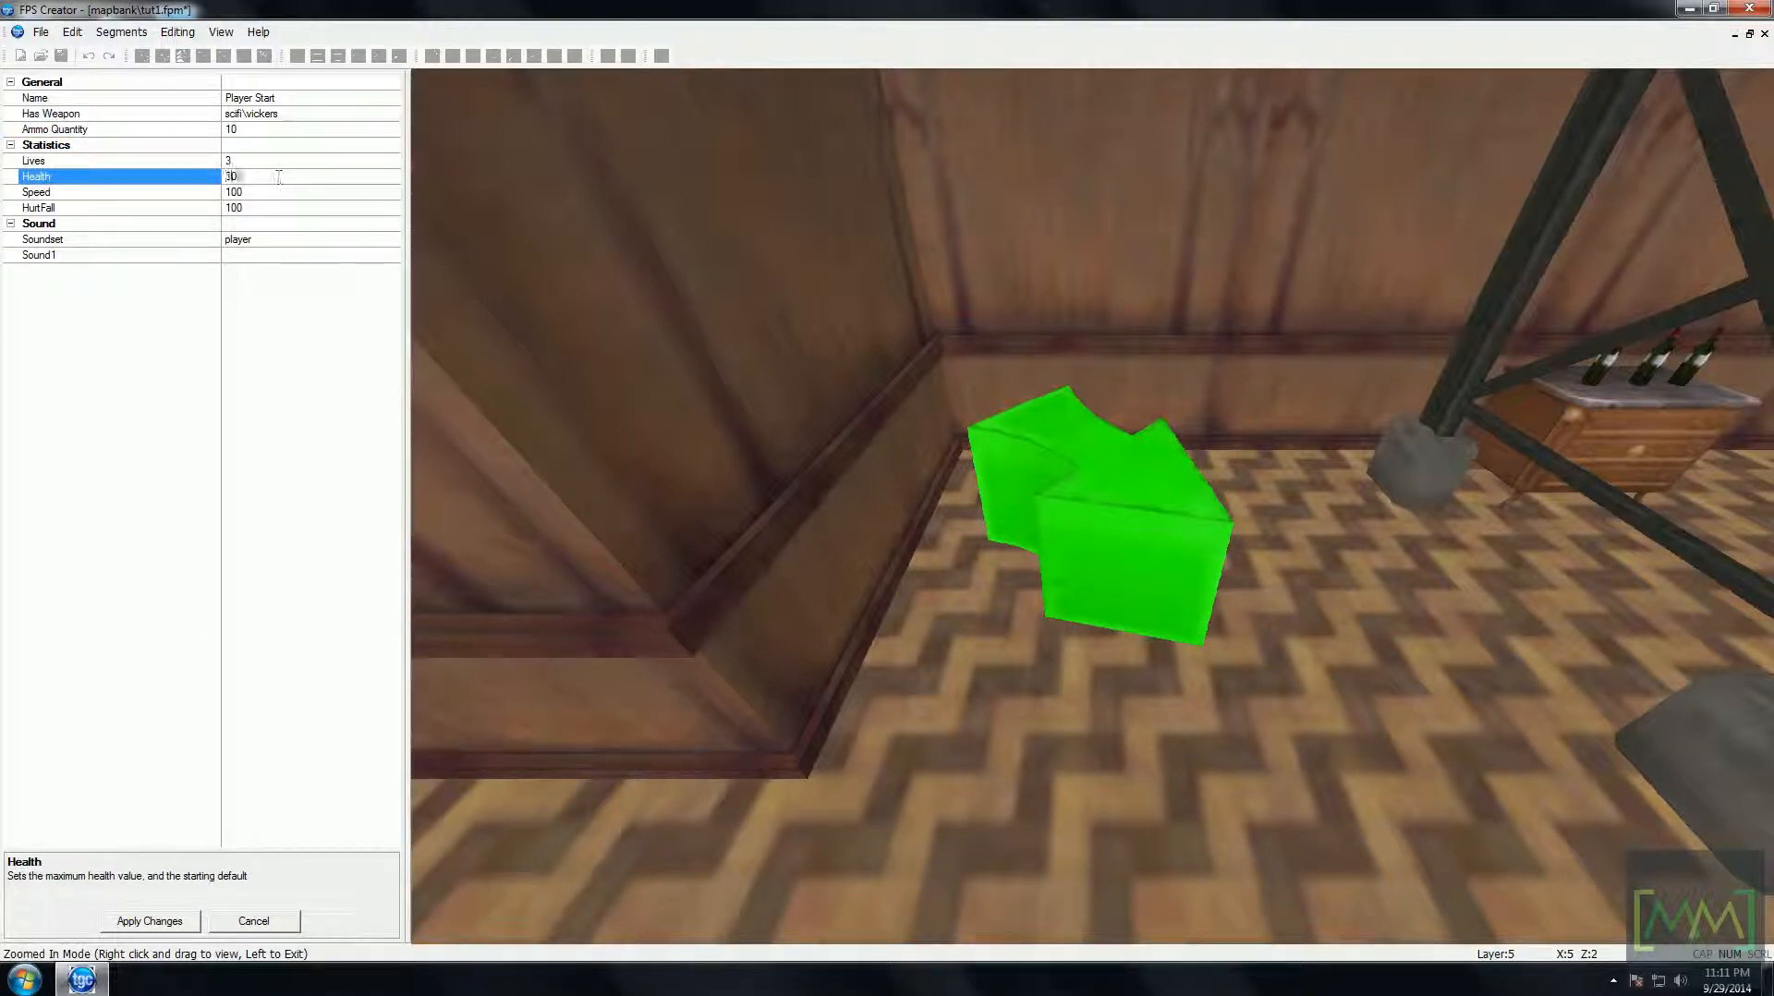
type("100")
left_click(148, 921)
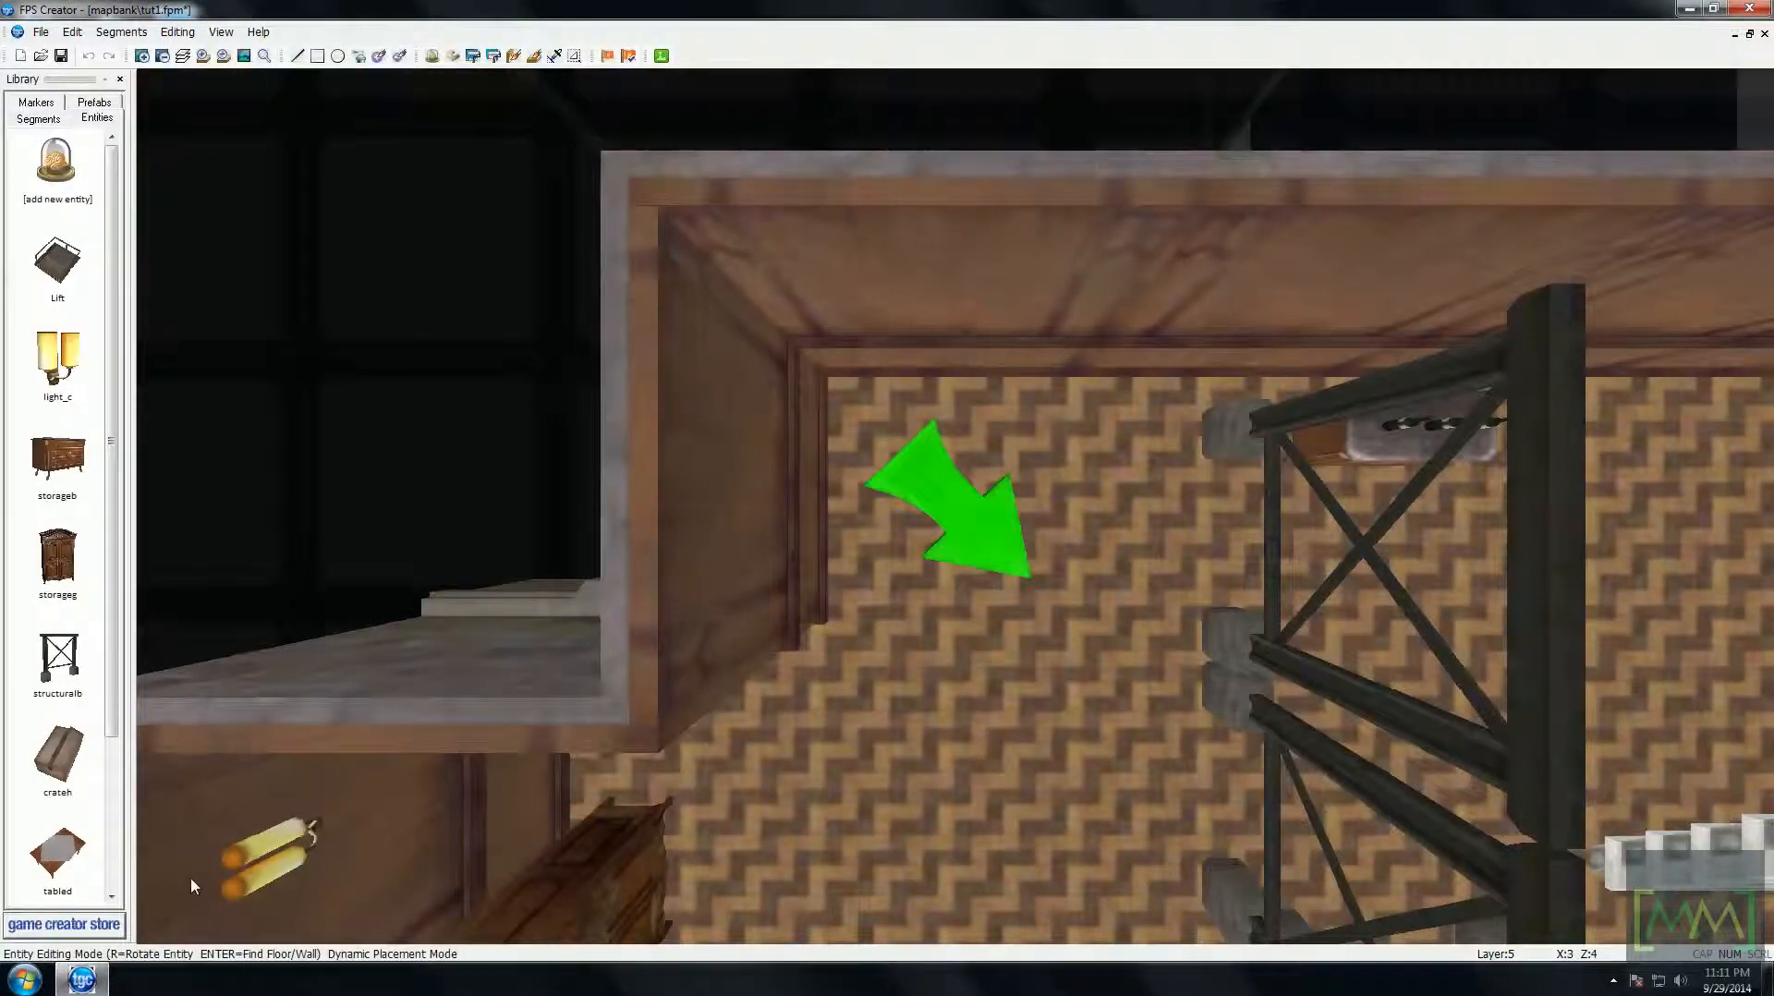
- Open the properties of the tilted table in the corridor and set its strength to 10
key("Down")
key("Down")
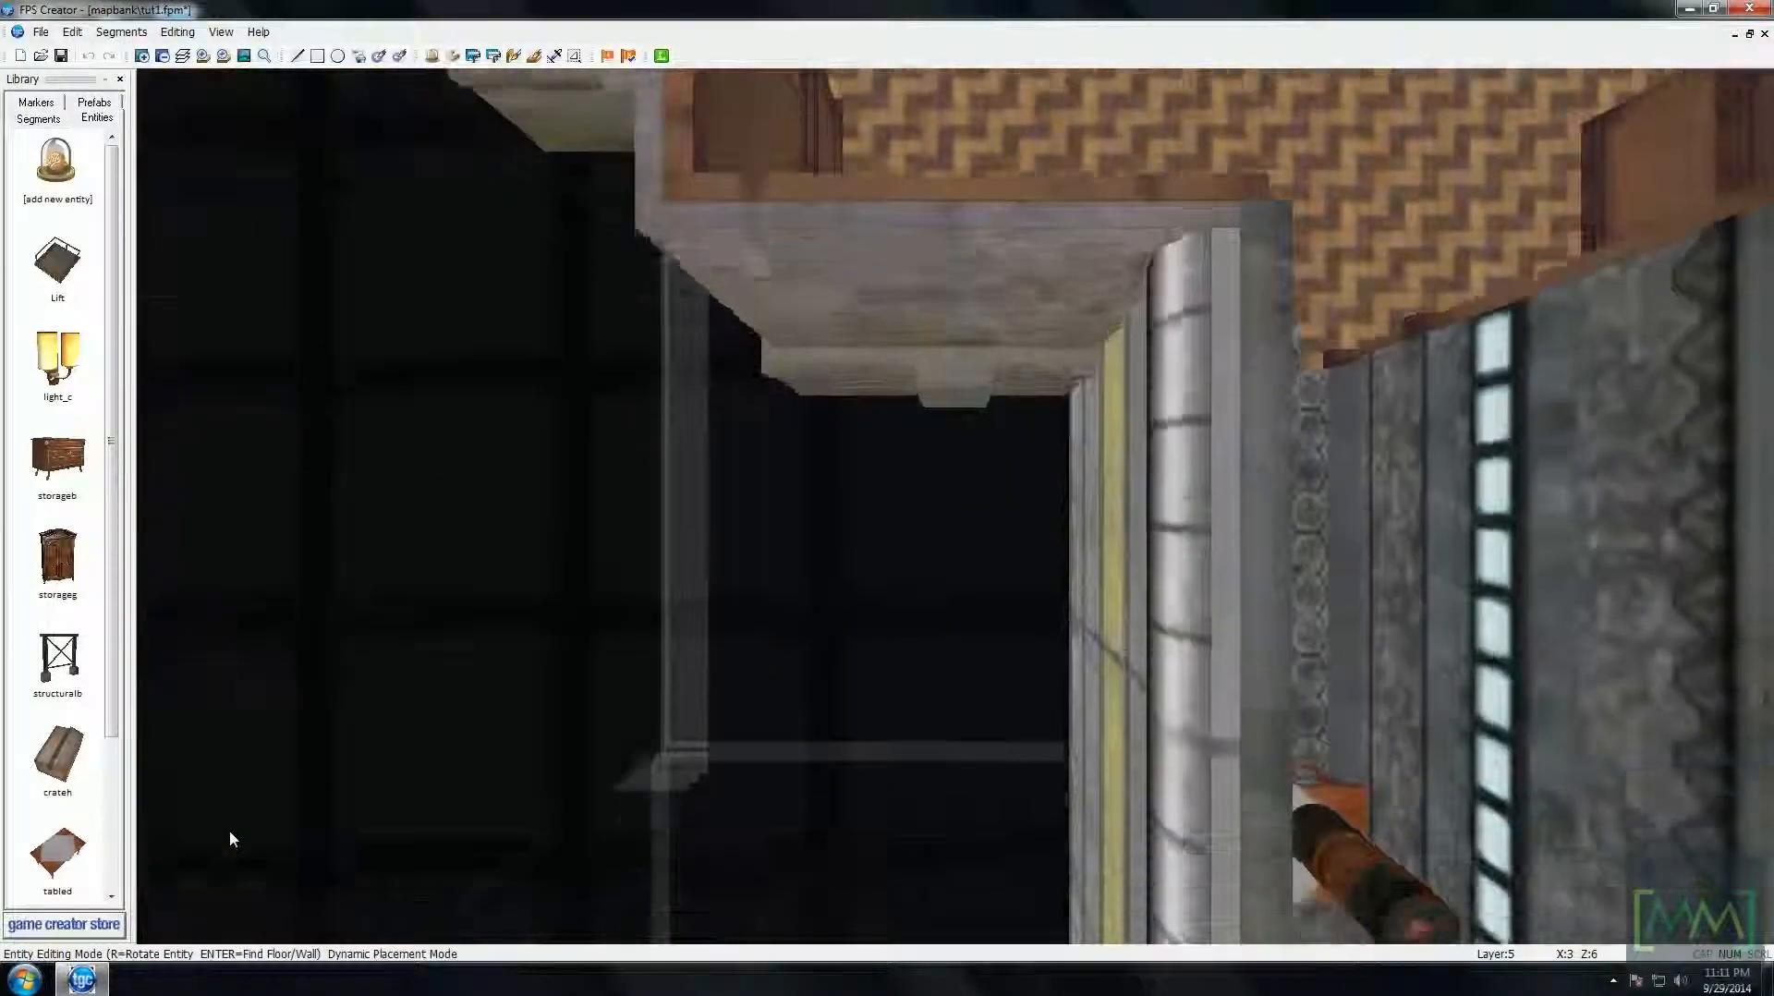
key("Right")
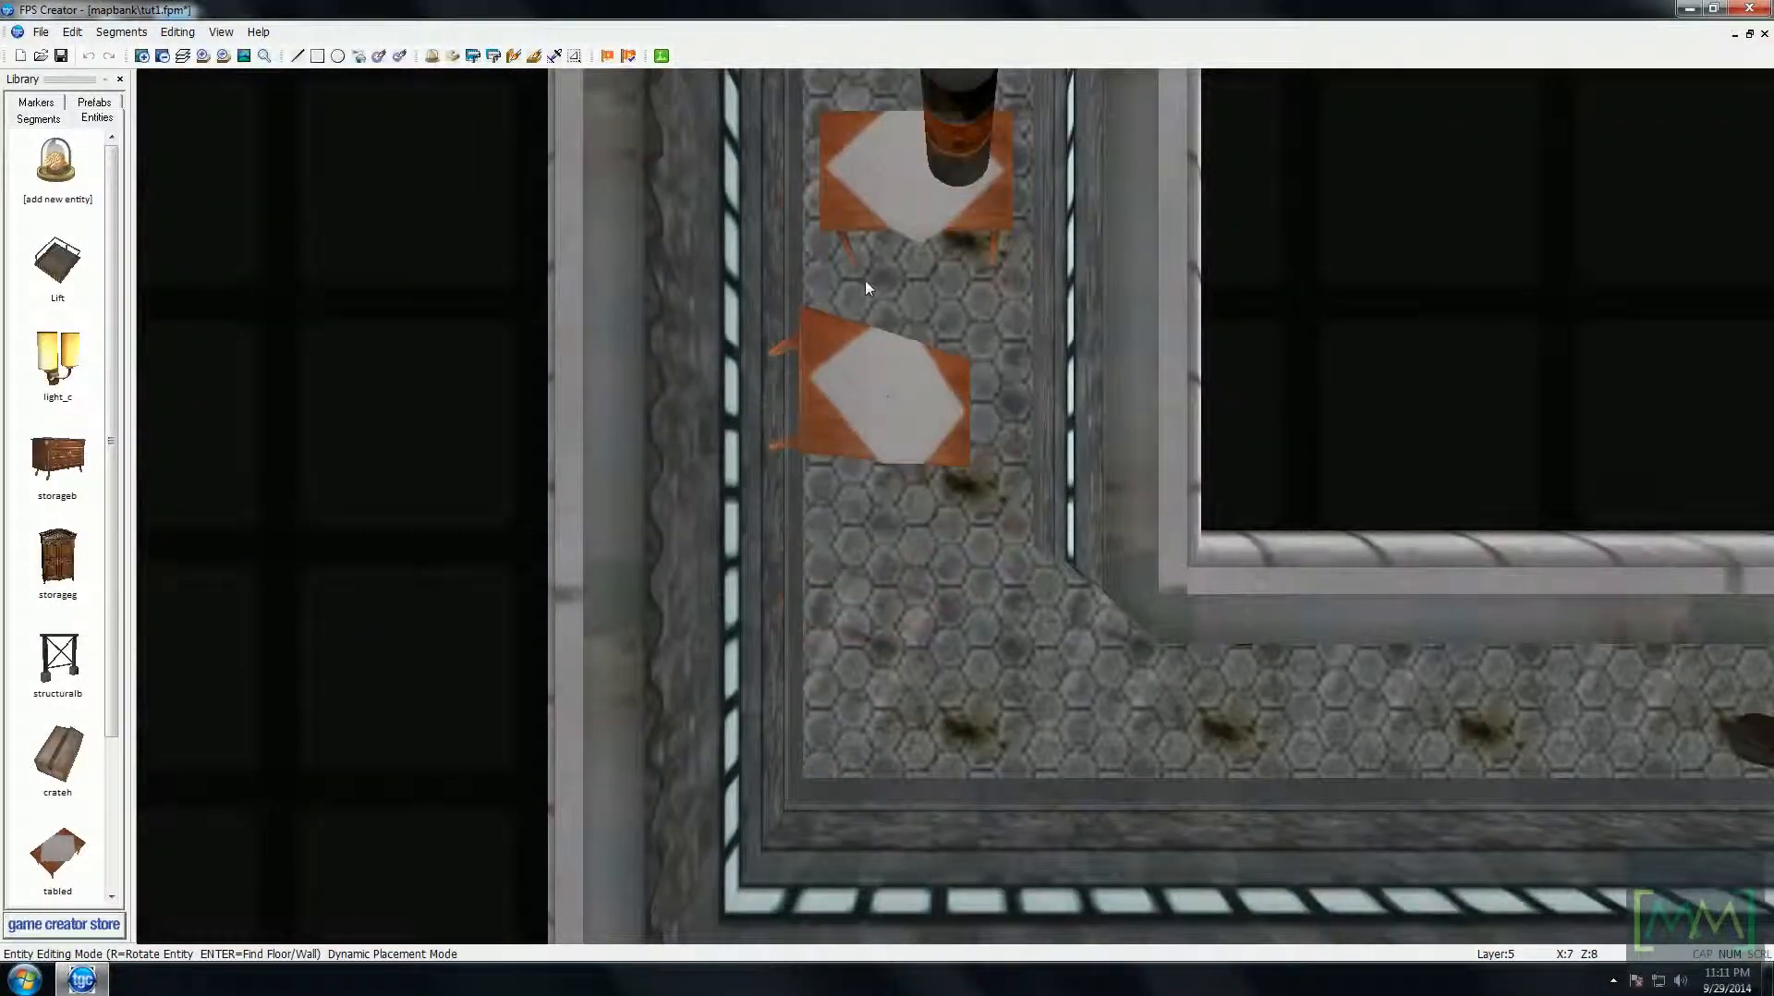
right_click(882, 386)
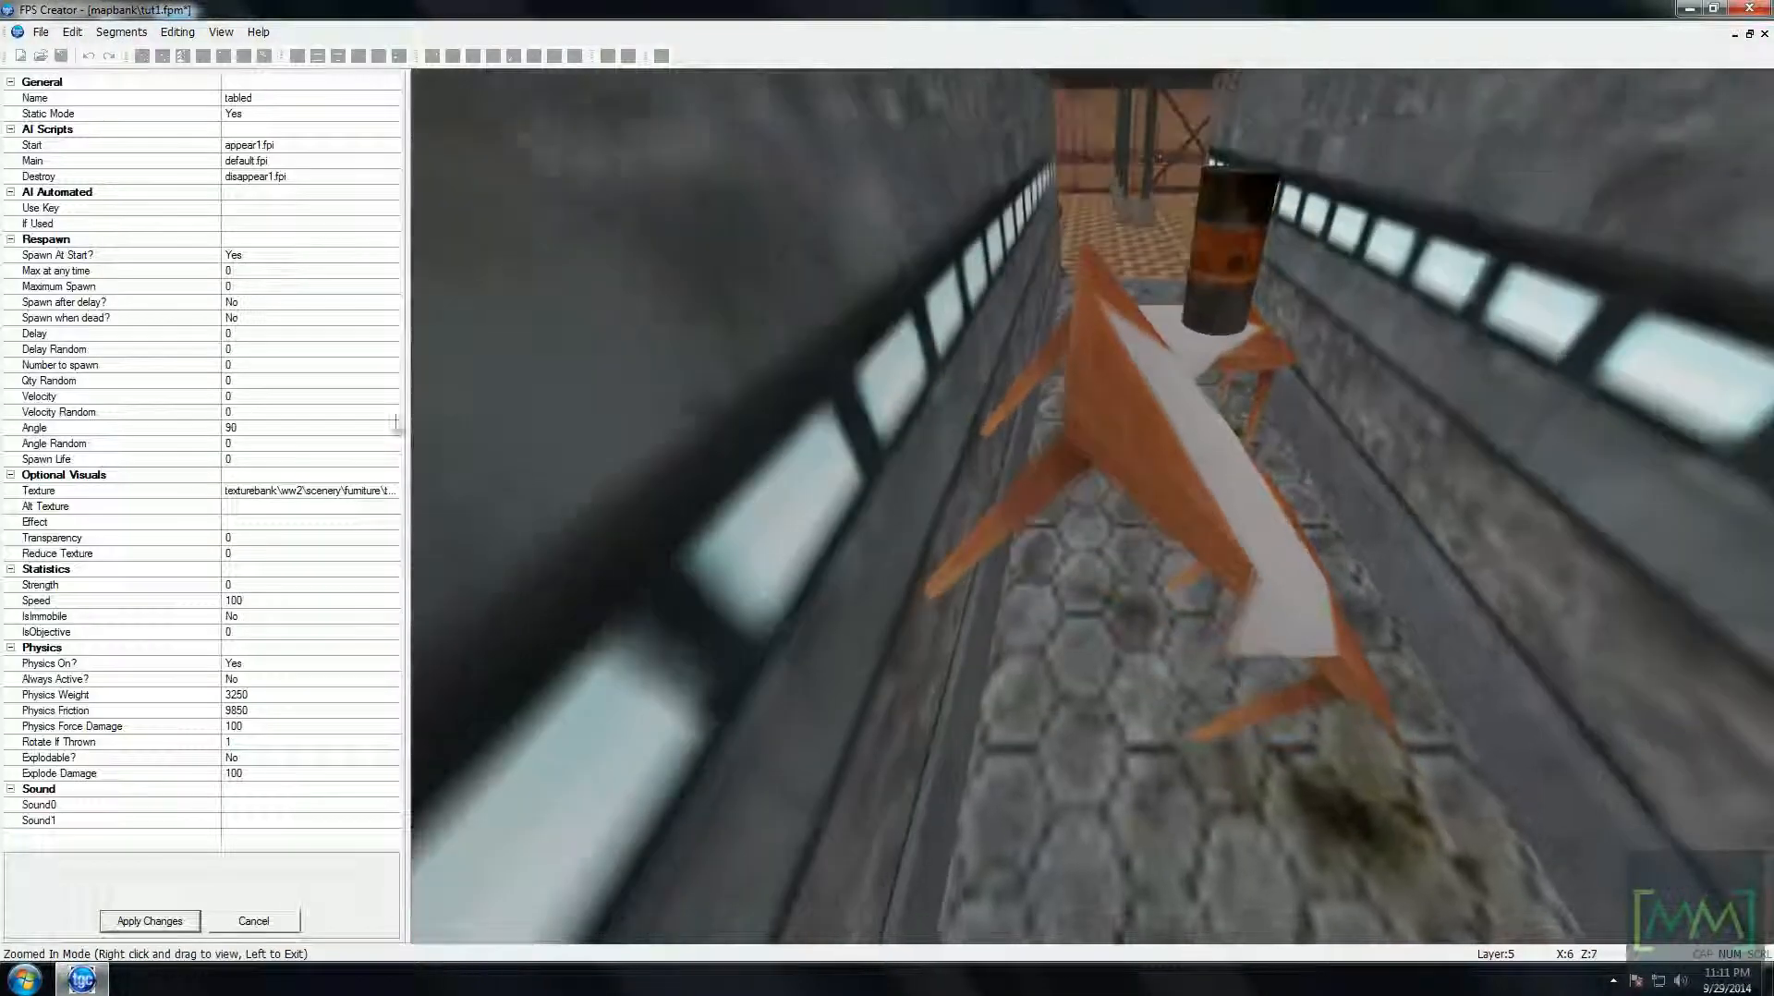
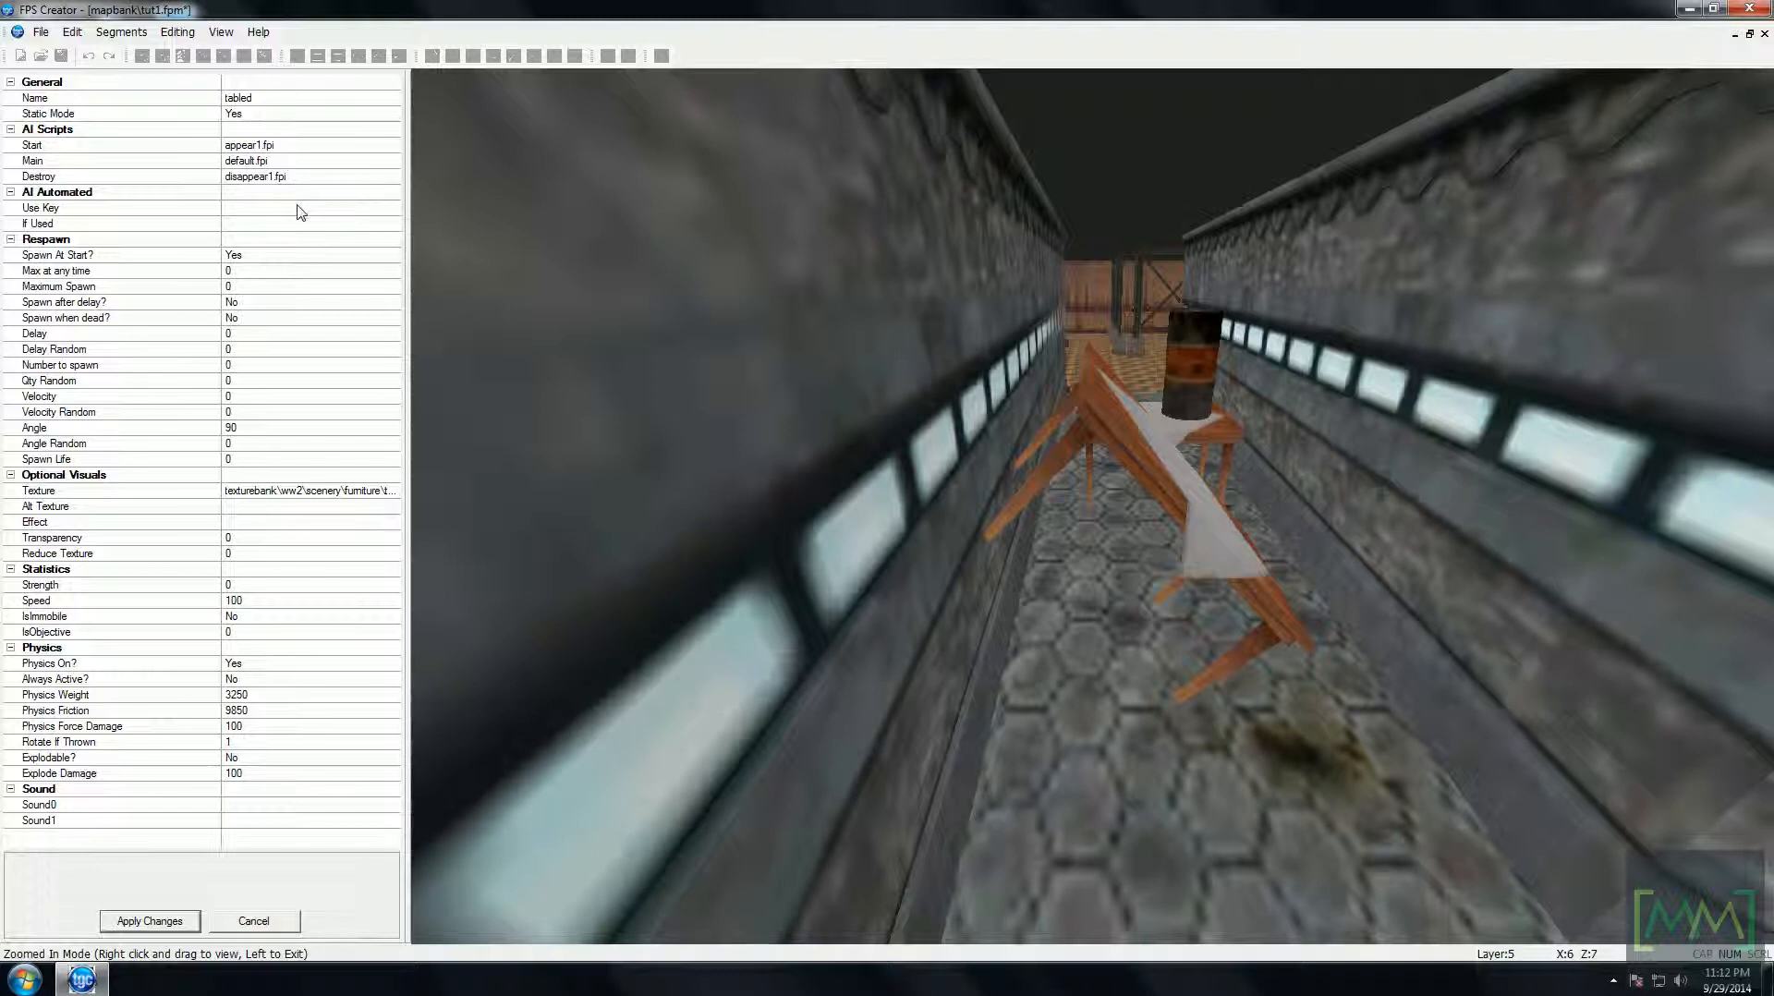
left_click(300, 212)
left_click(120, 223)
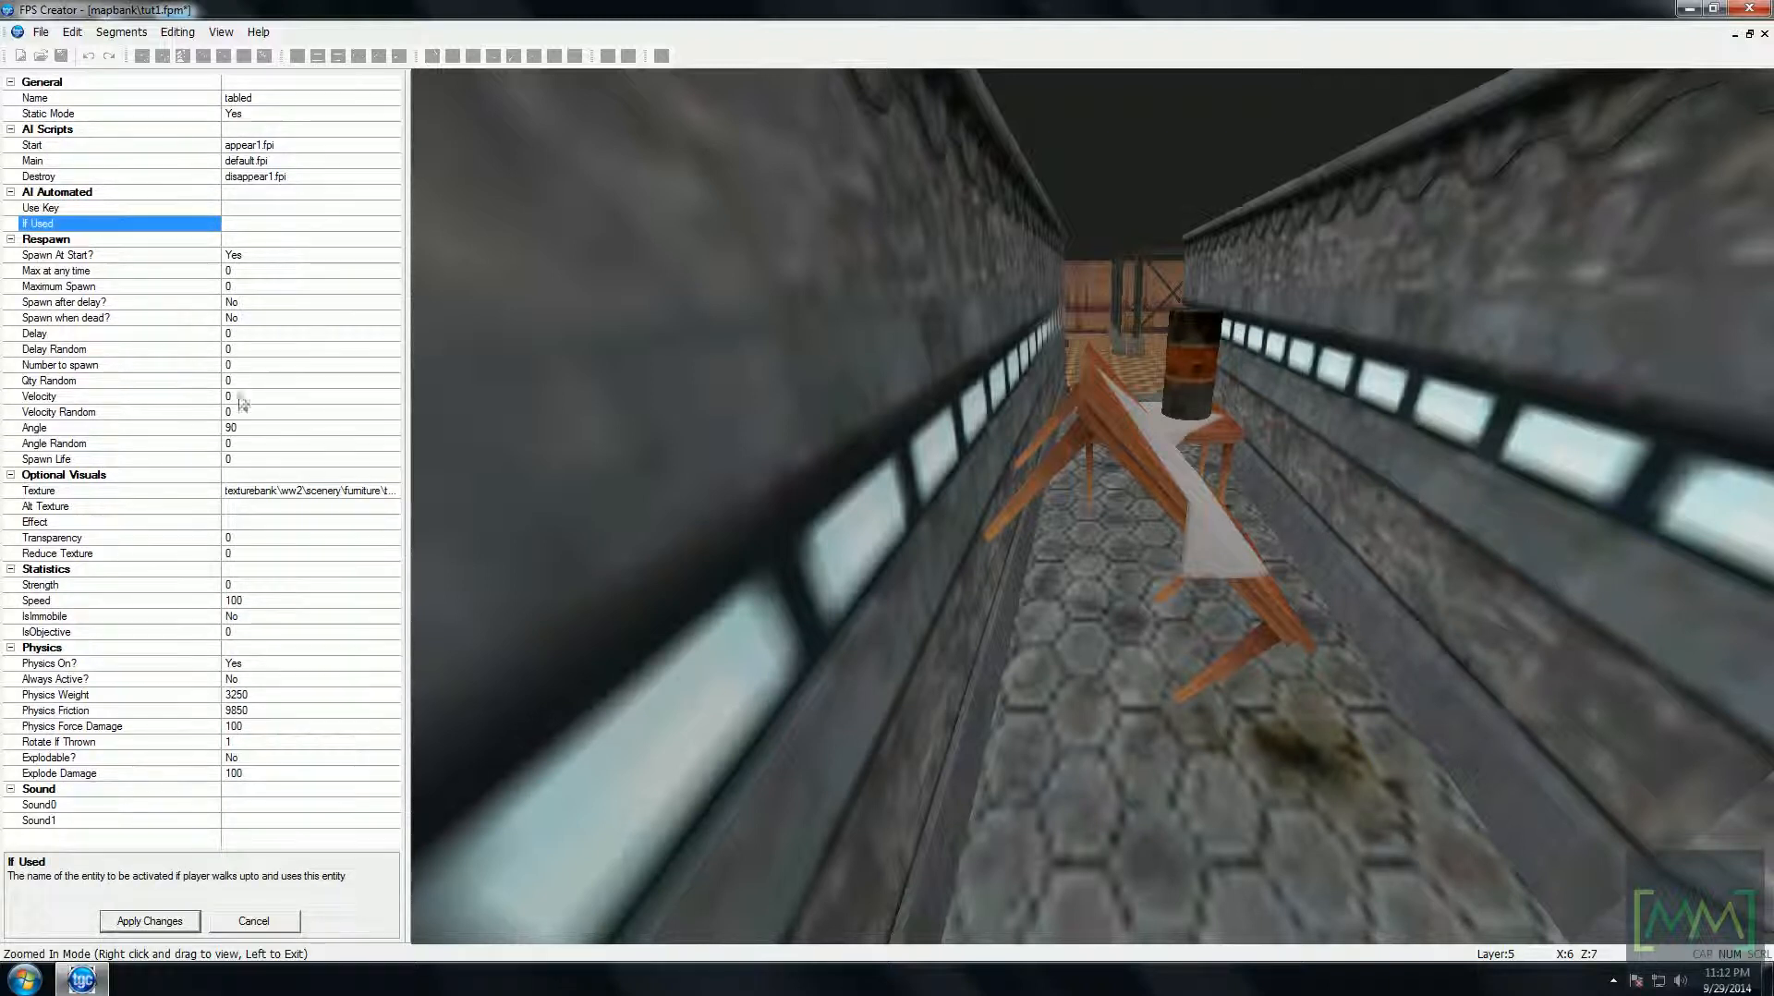
scroll(242, 403, "down", 1)
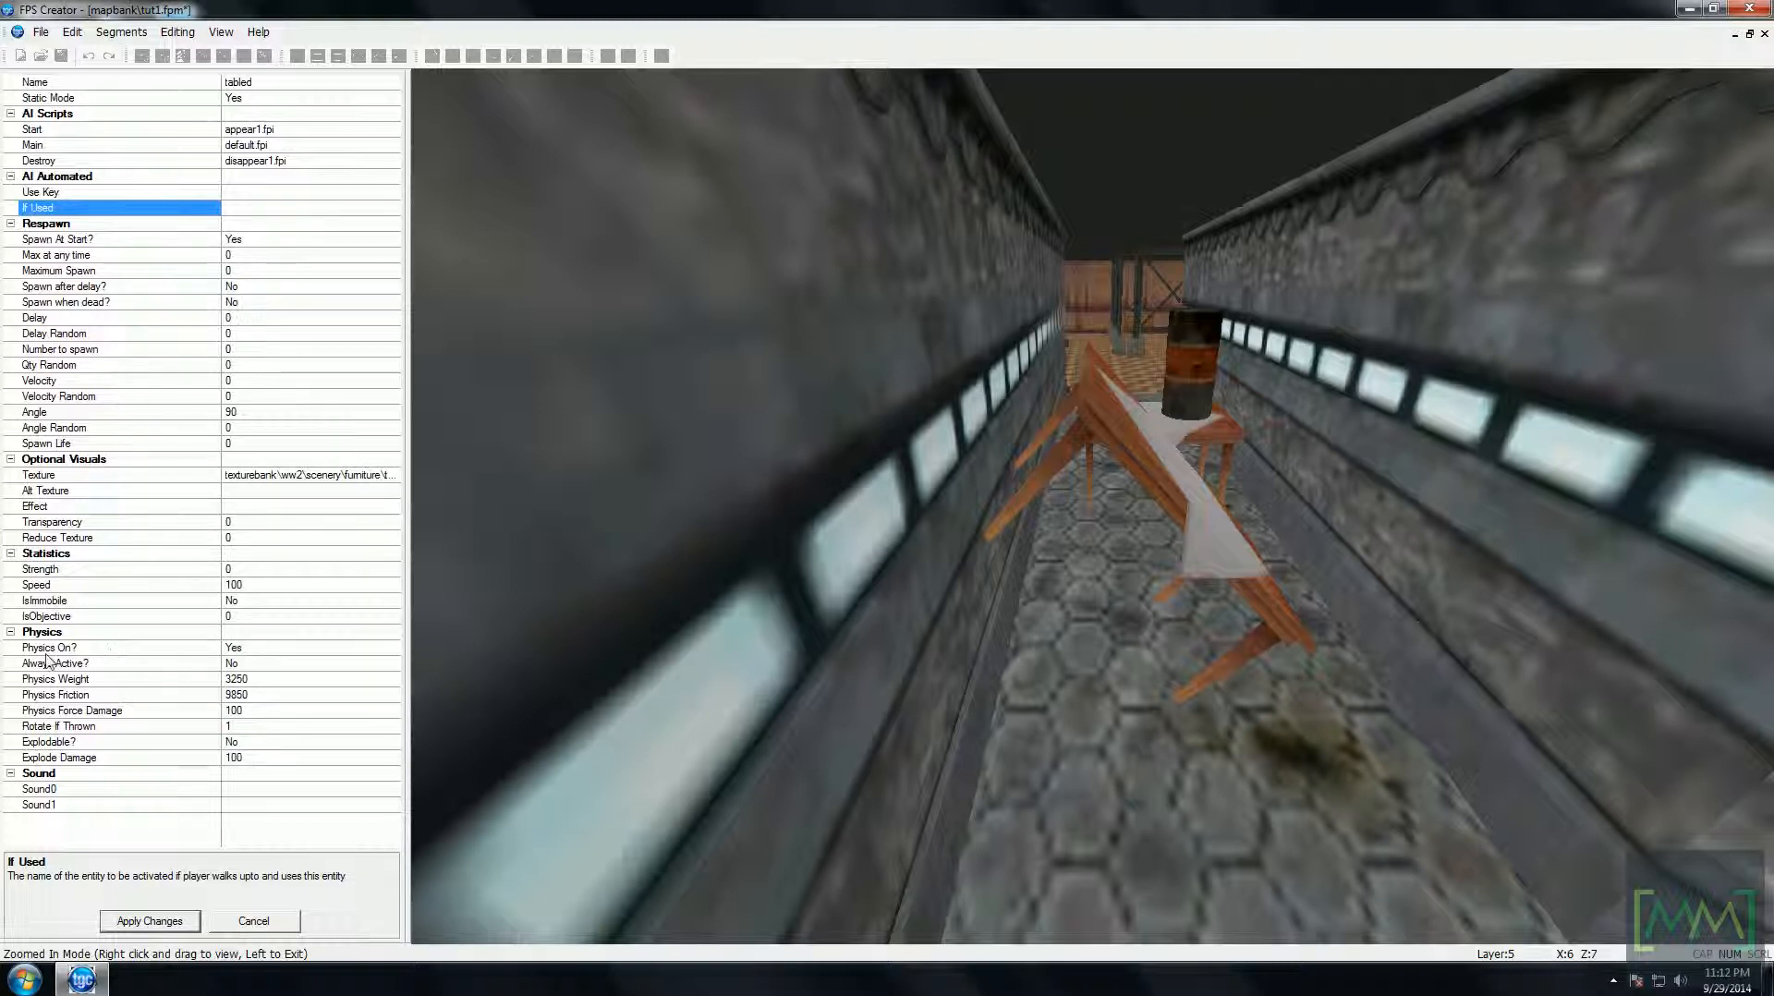
left_click(67, 570)
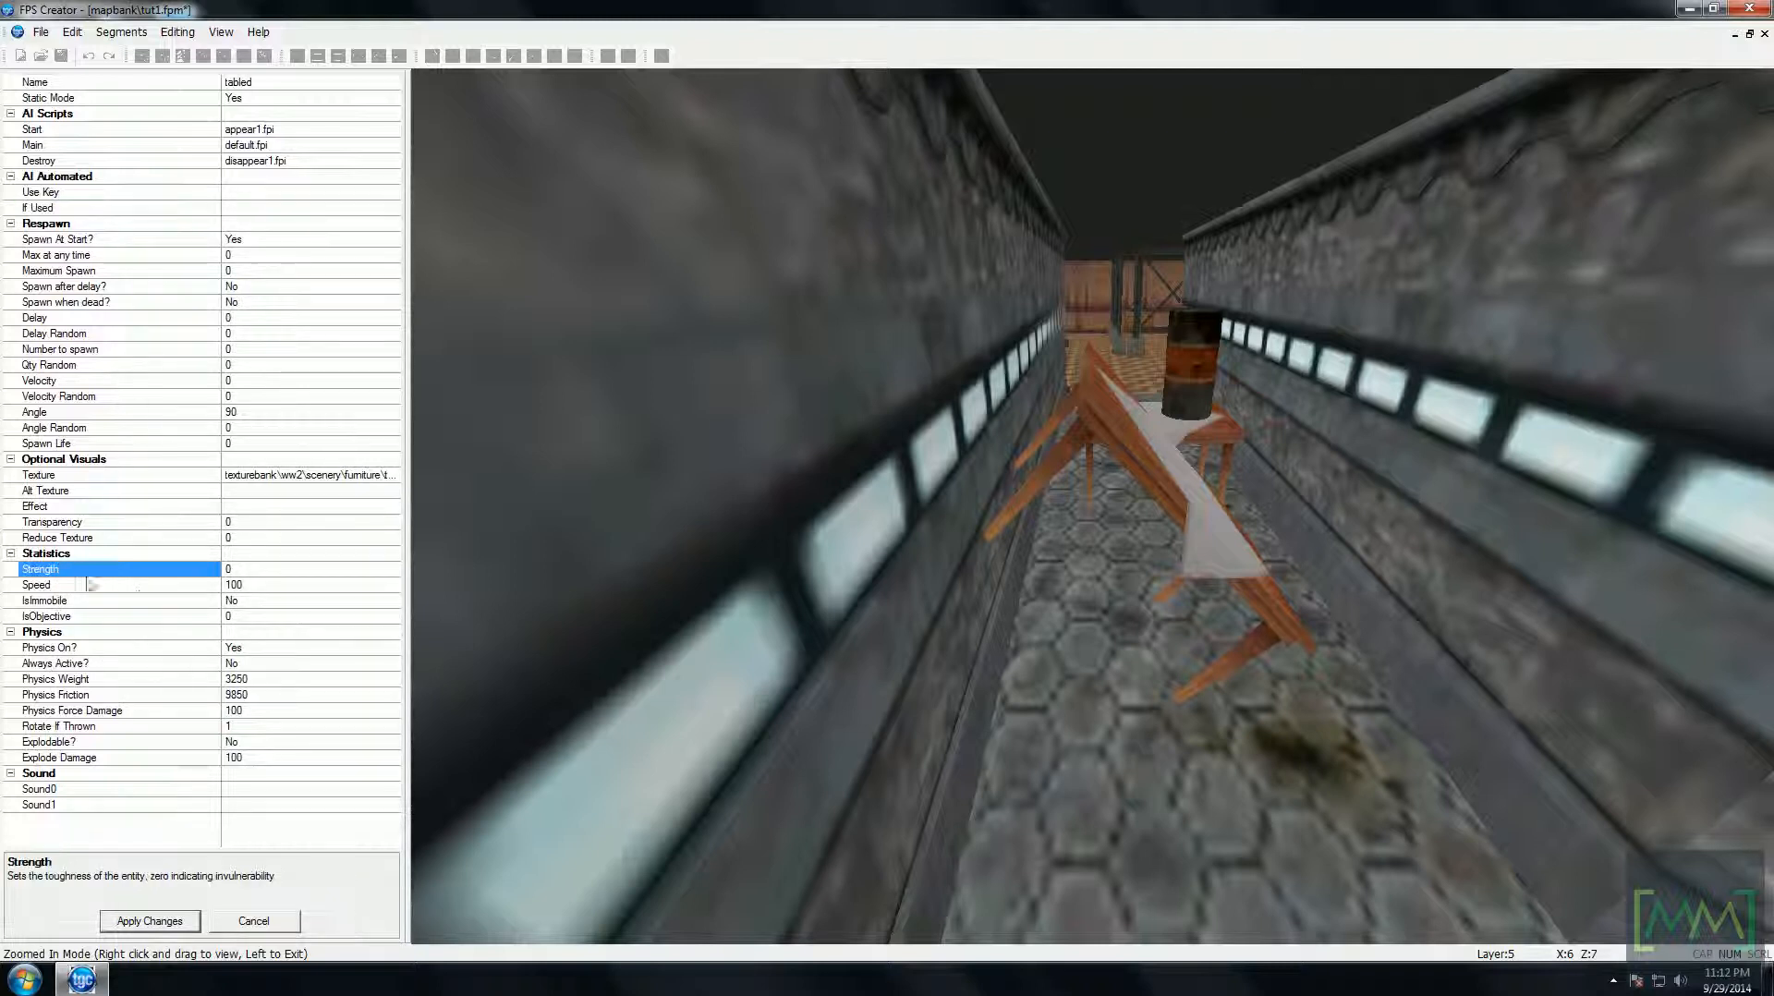
left_click(268, 573)
type("1")
left_click(255, 586)
- Review the table's Static Mode, Speed, Physics Weight and Explodable settings, and apply the property changes
scroll(256, 589, "up", 1)
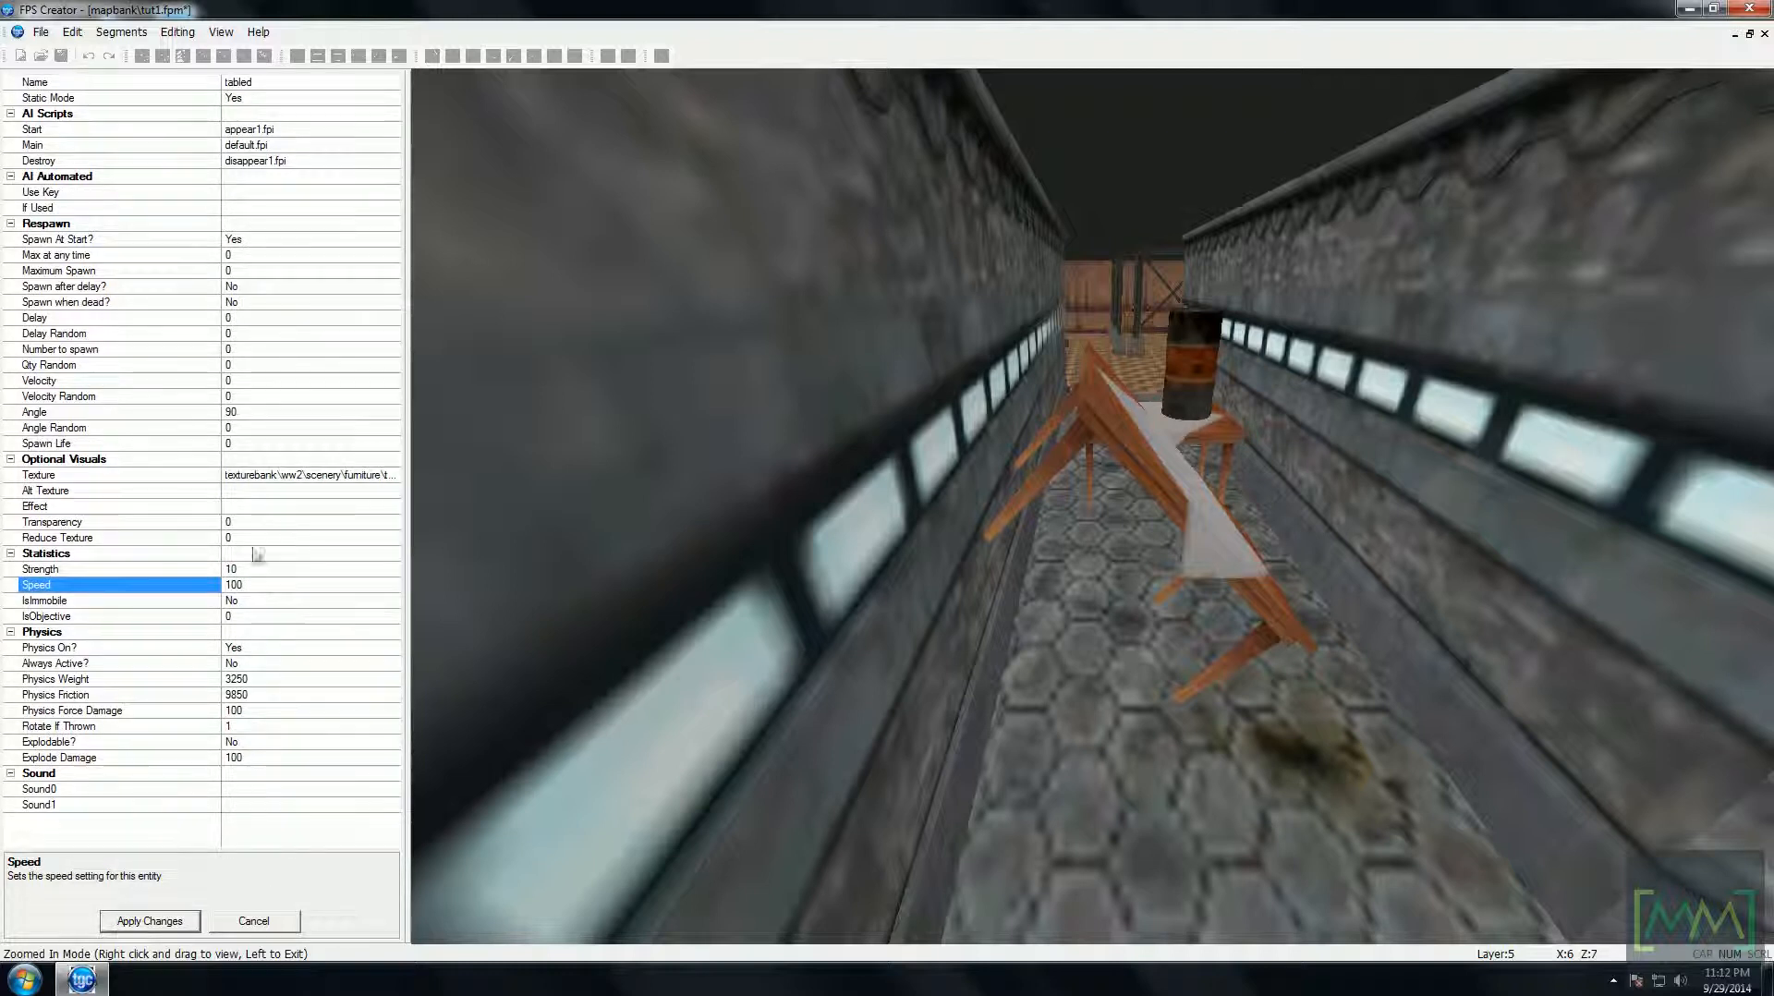
left_click(77, 113)
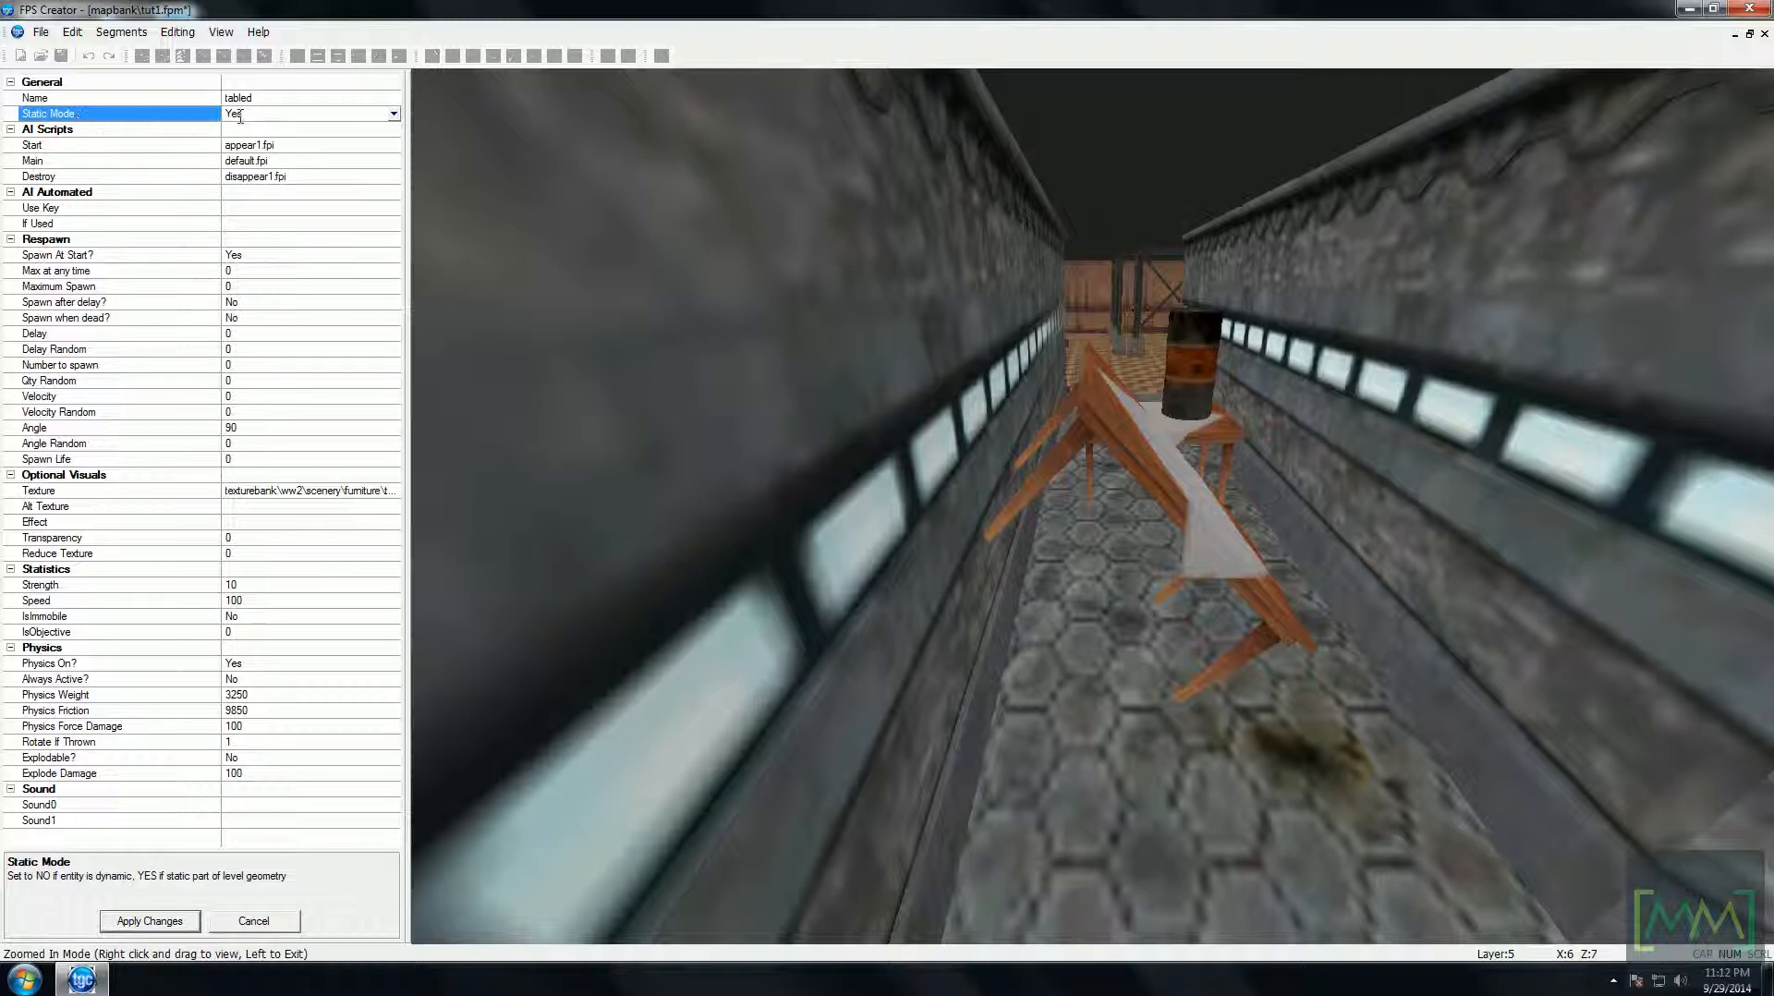
left_click(257, 601)
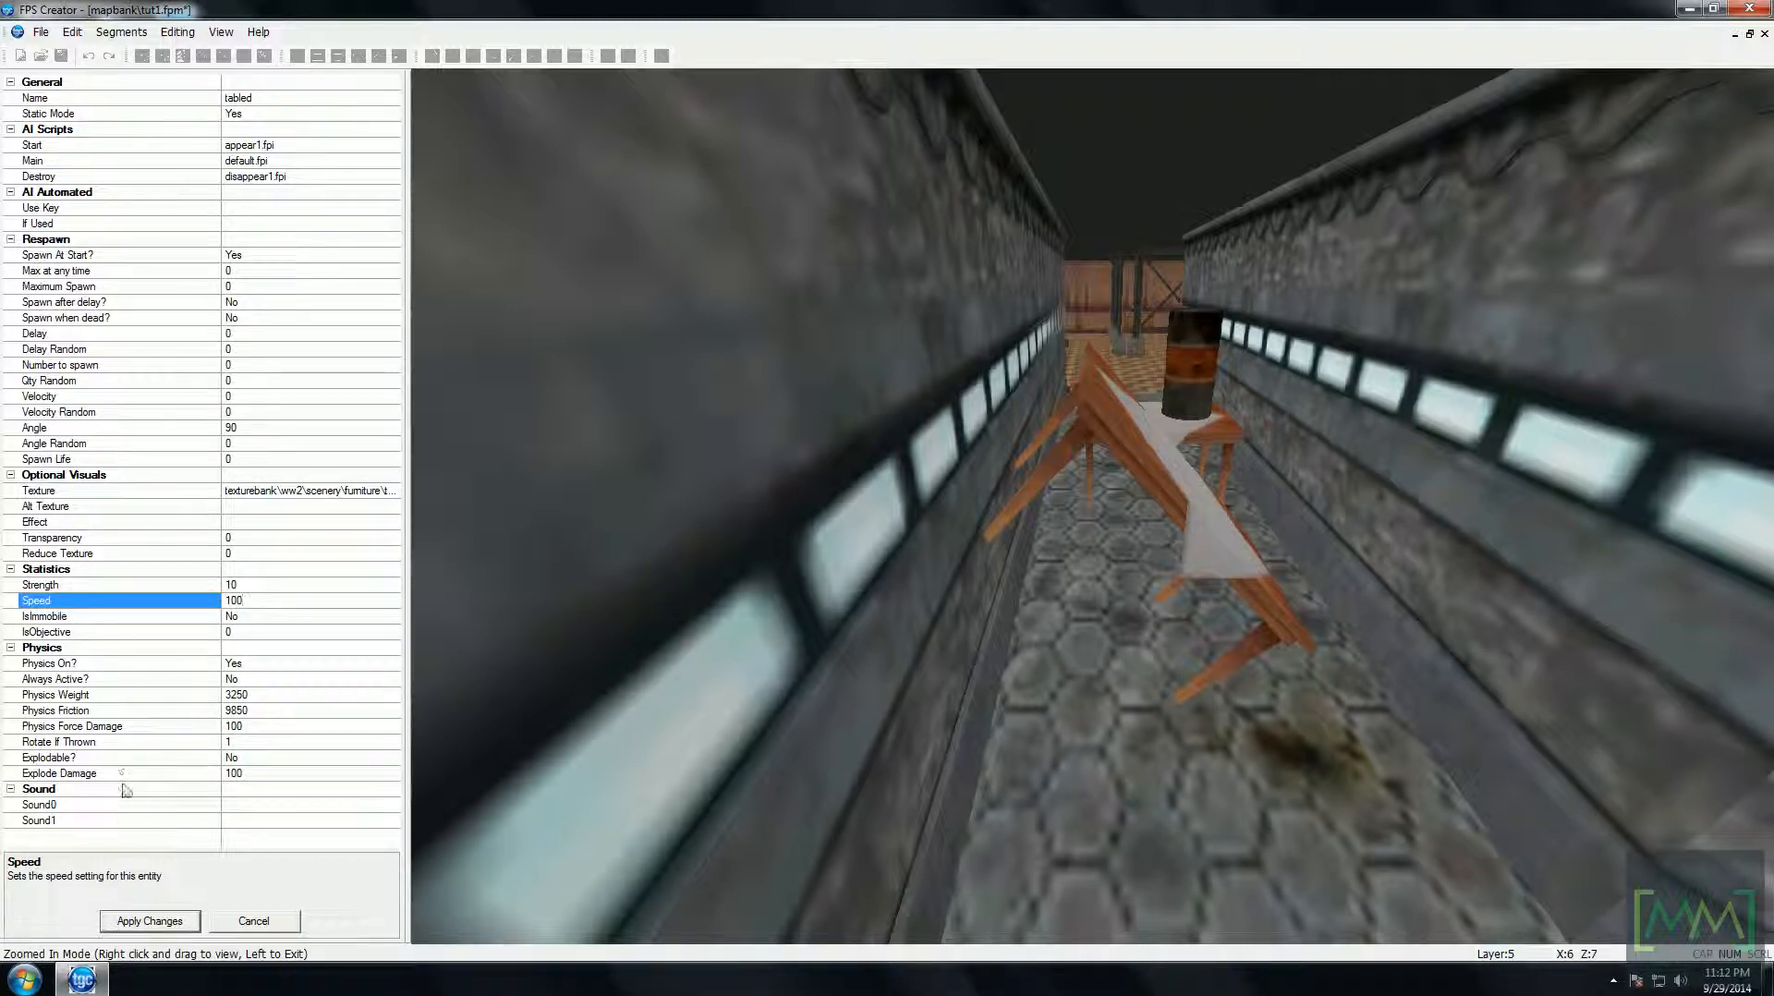
left_click(268, 695)
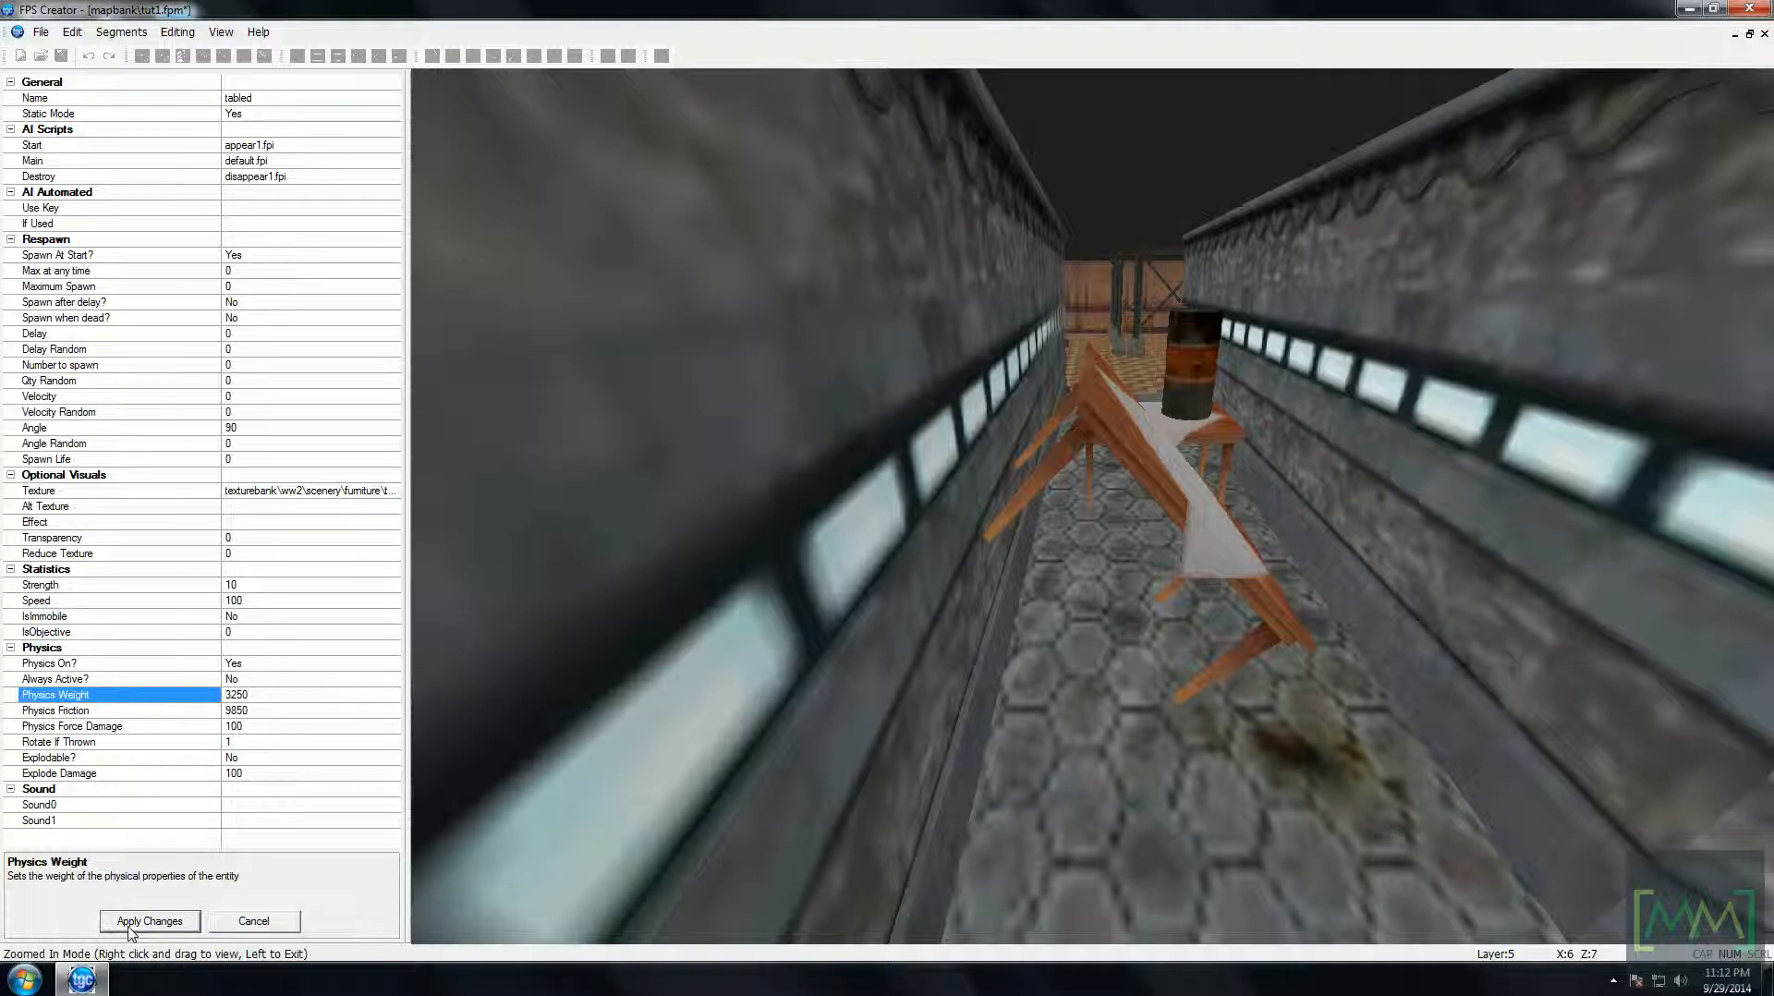
left_click(74, 758)
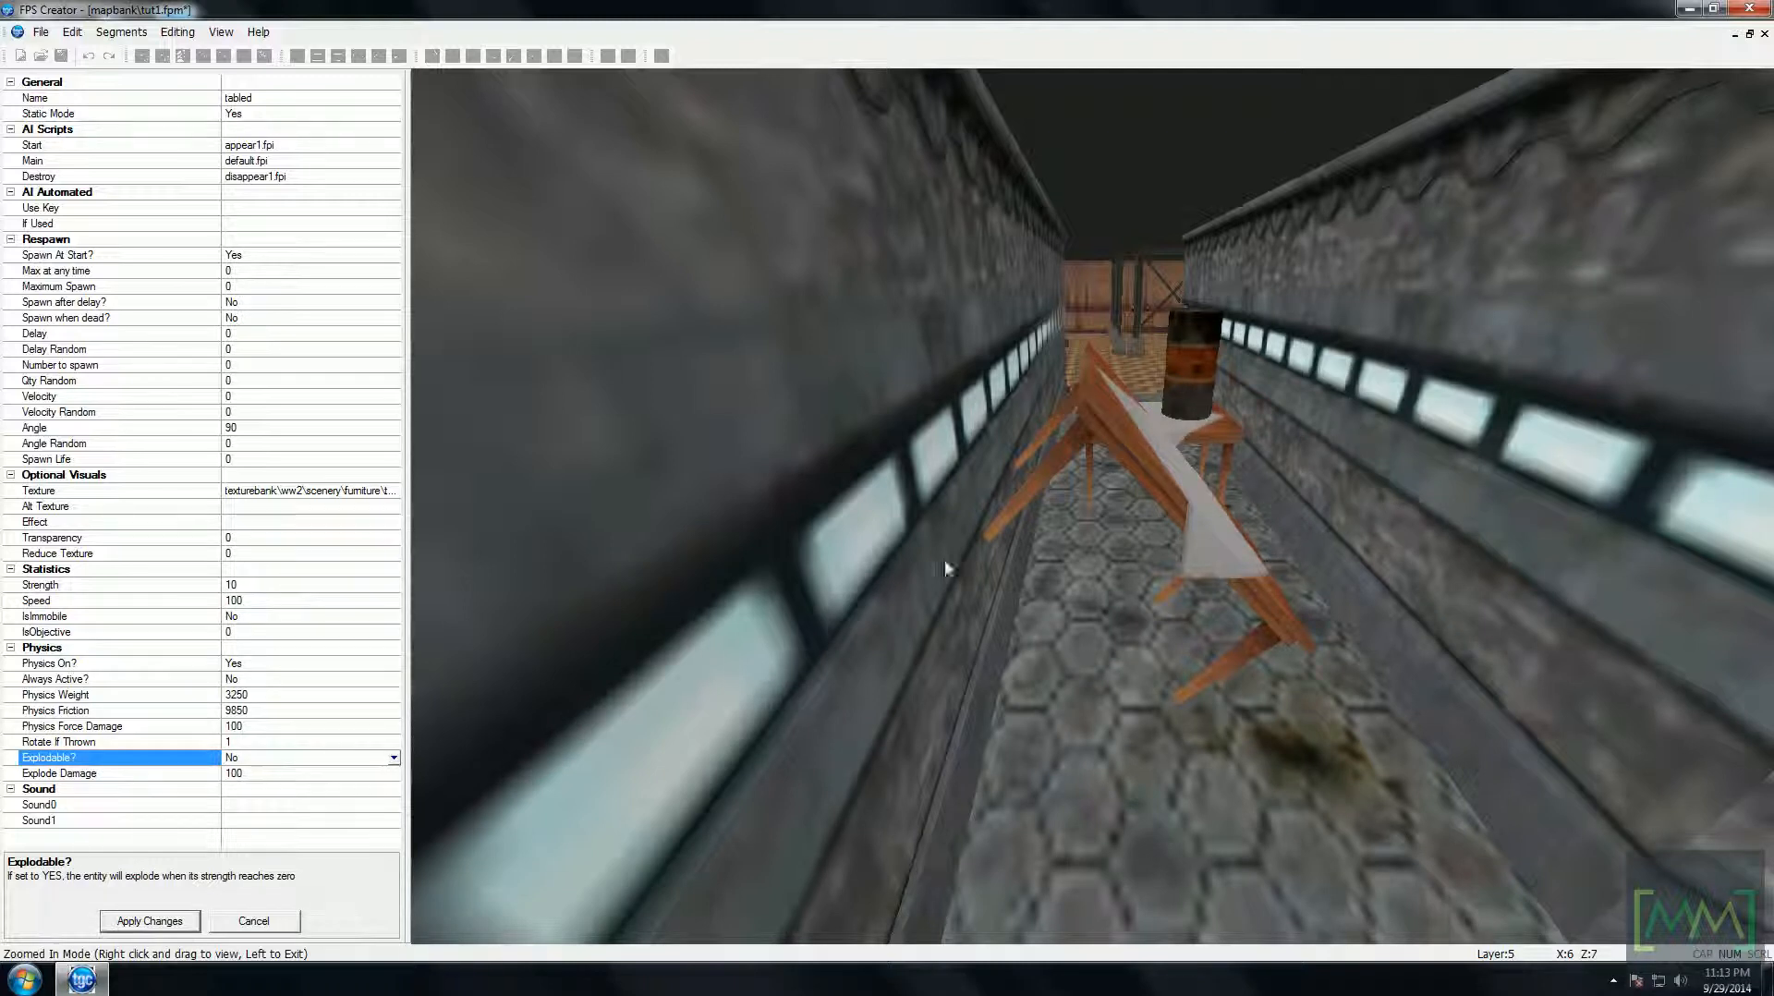
left_click(121, 924)
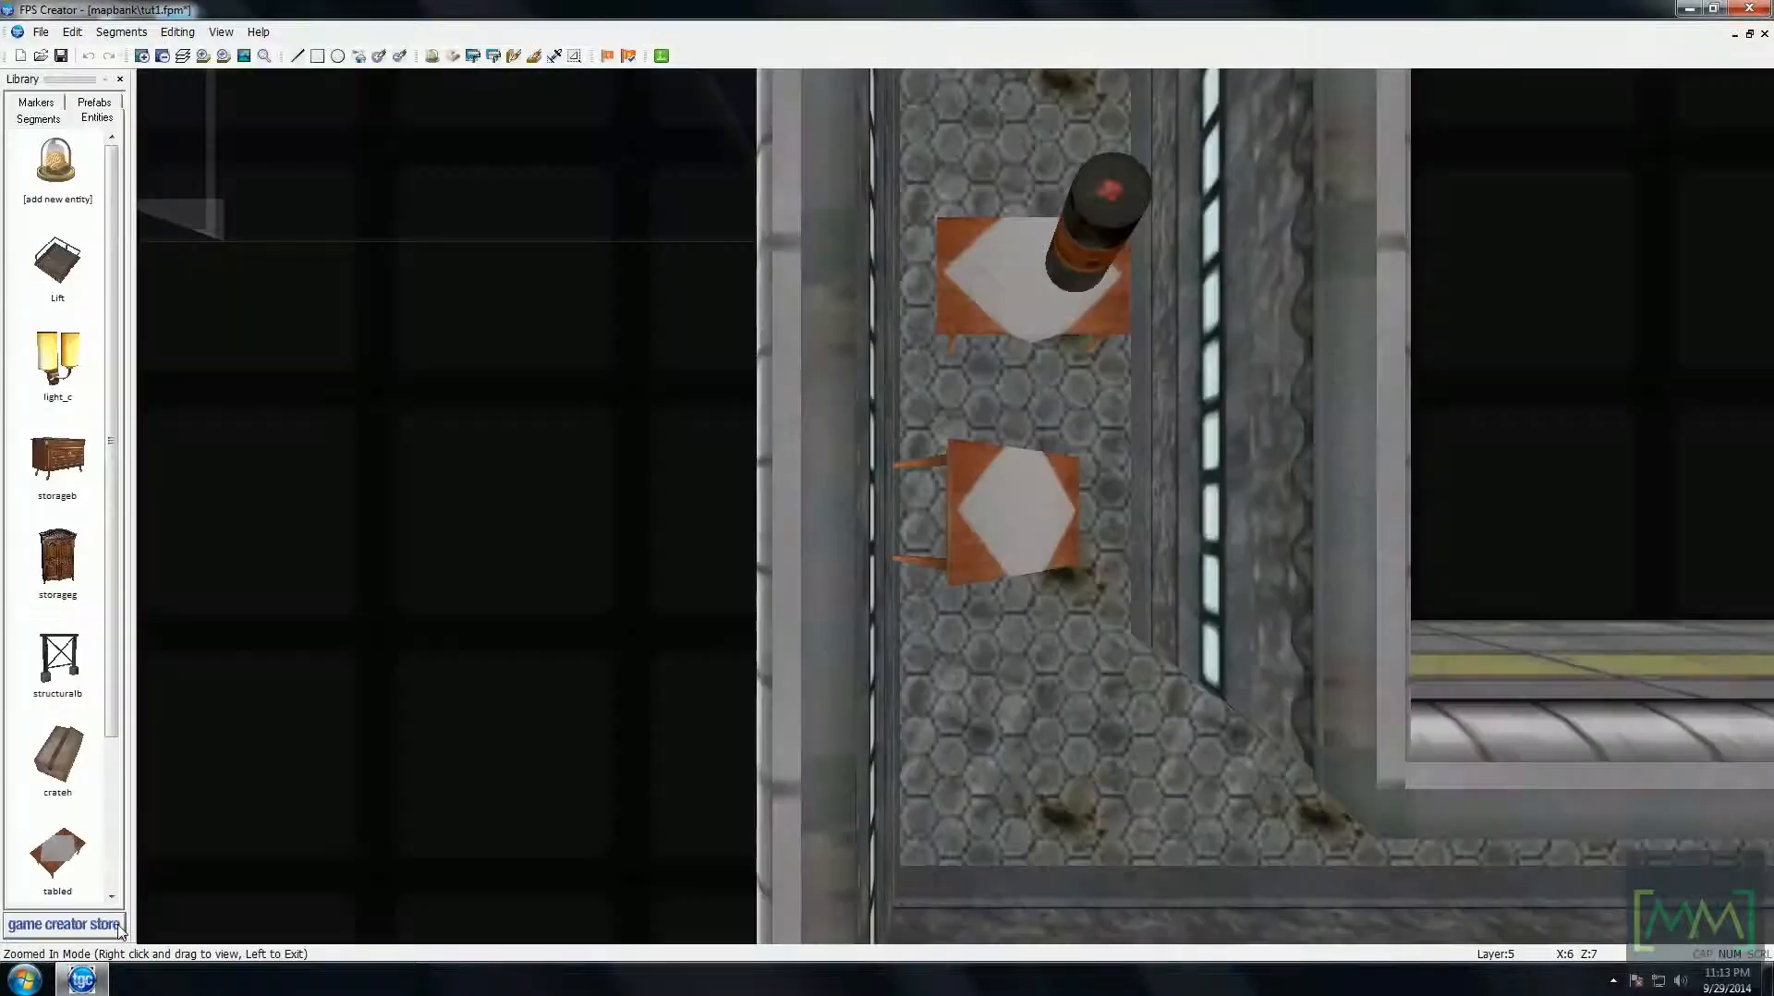
key("Up")
key("Up")
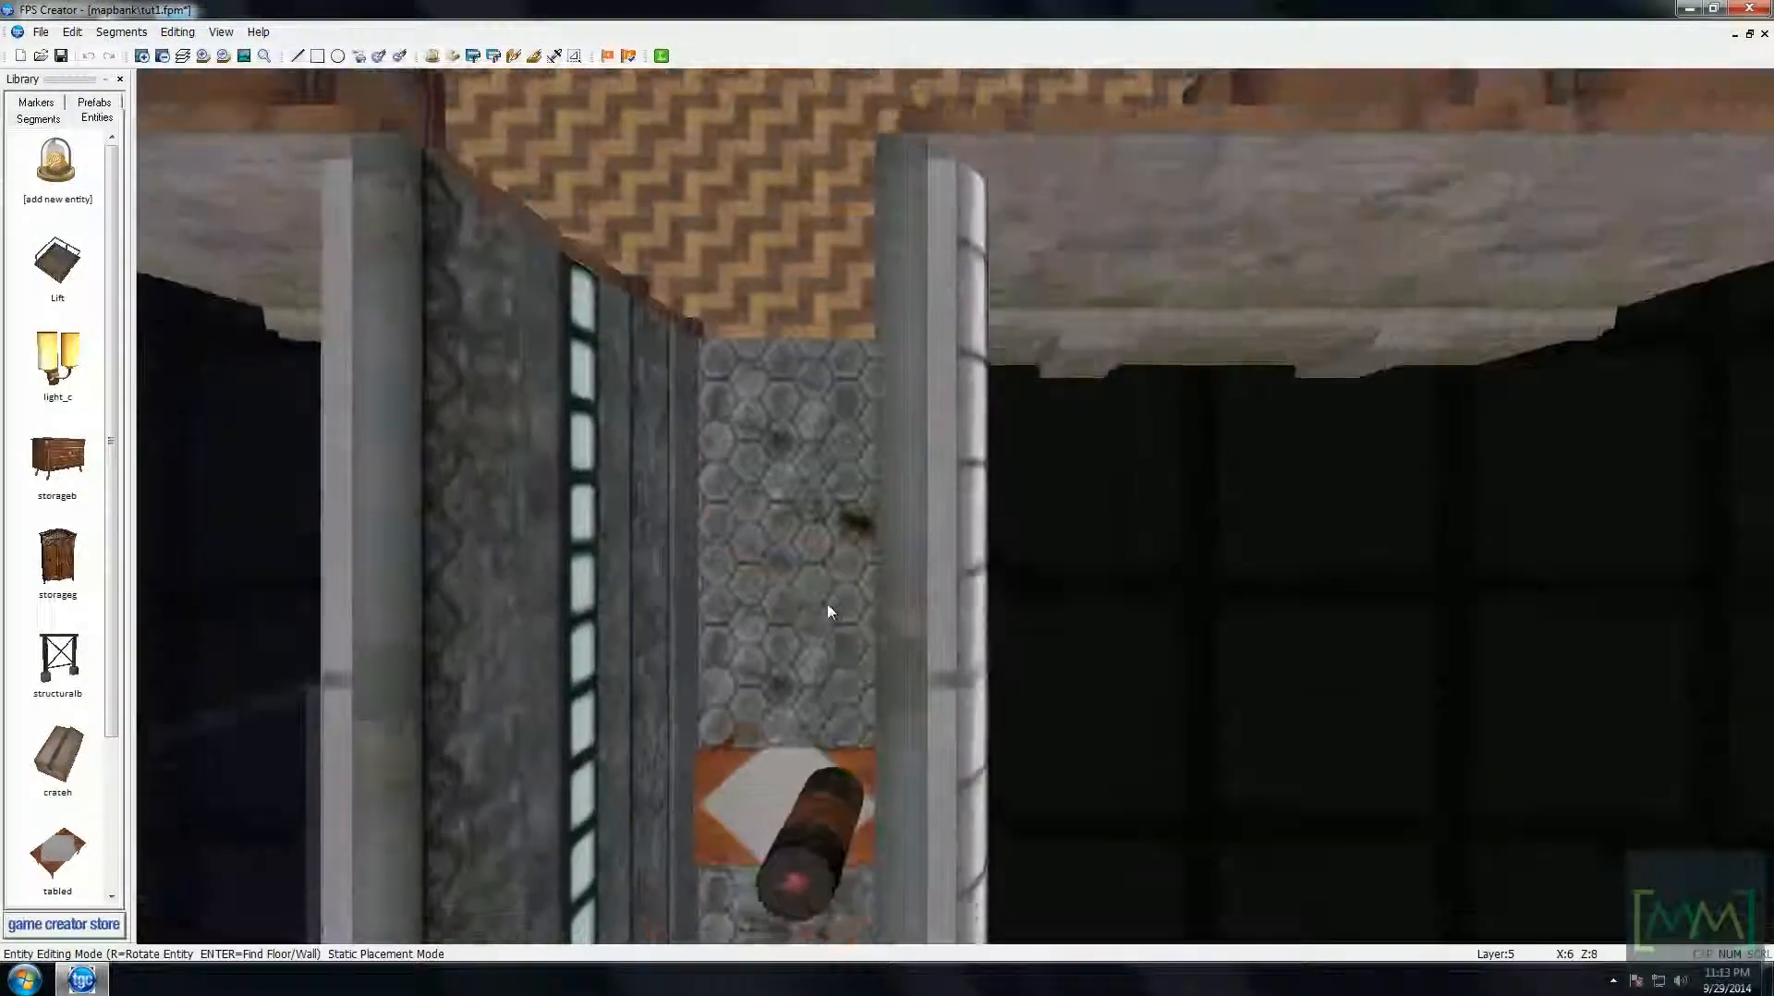
key("Right")
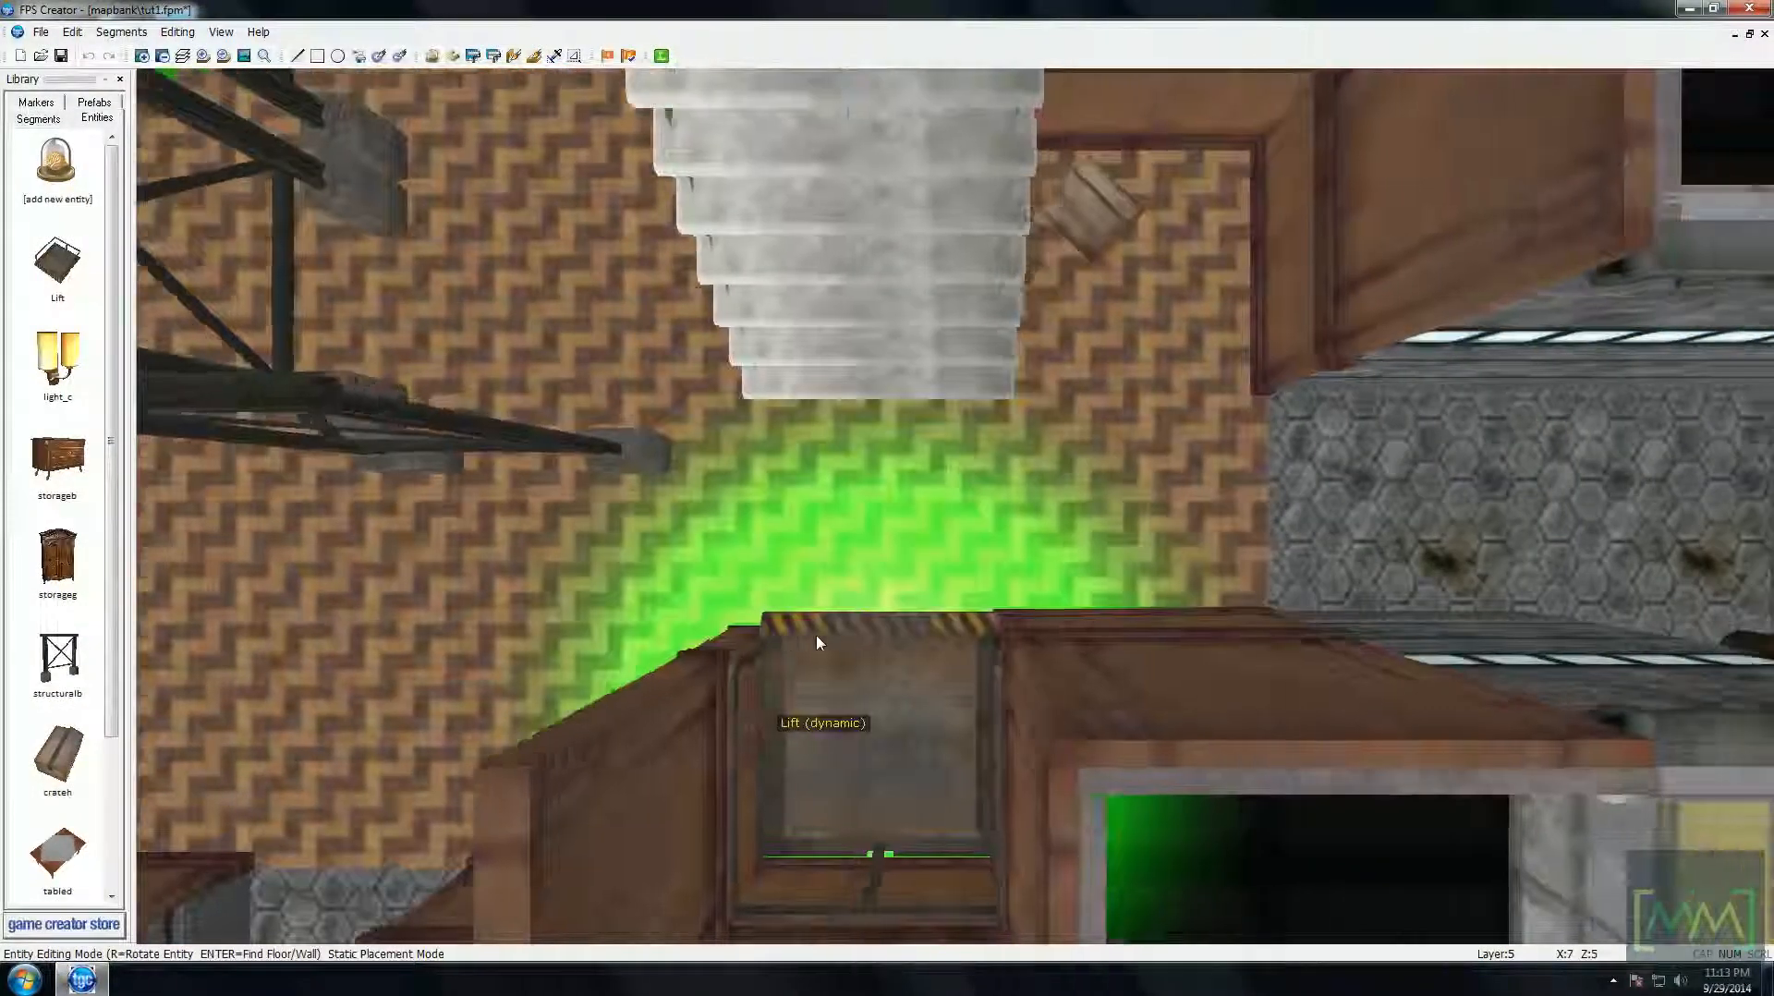
key("Left")
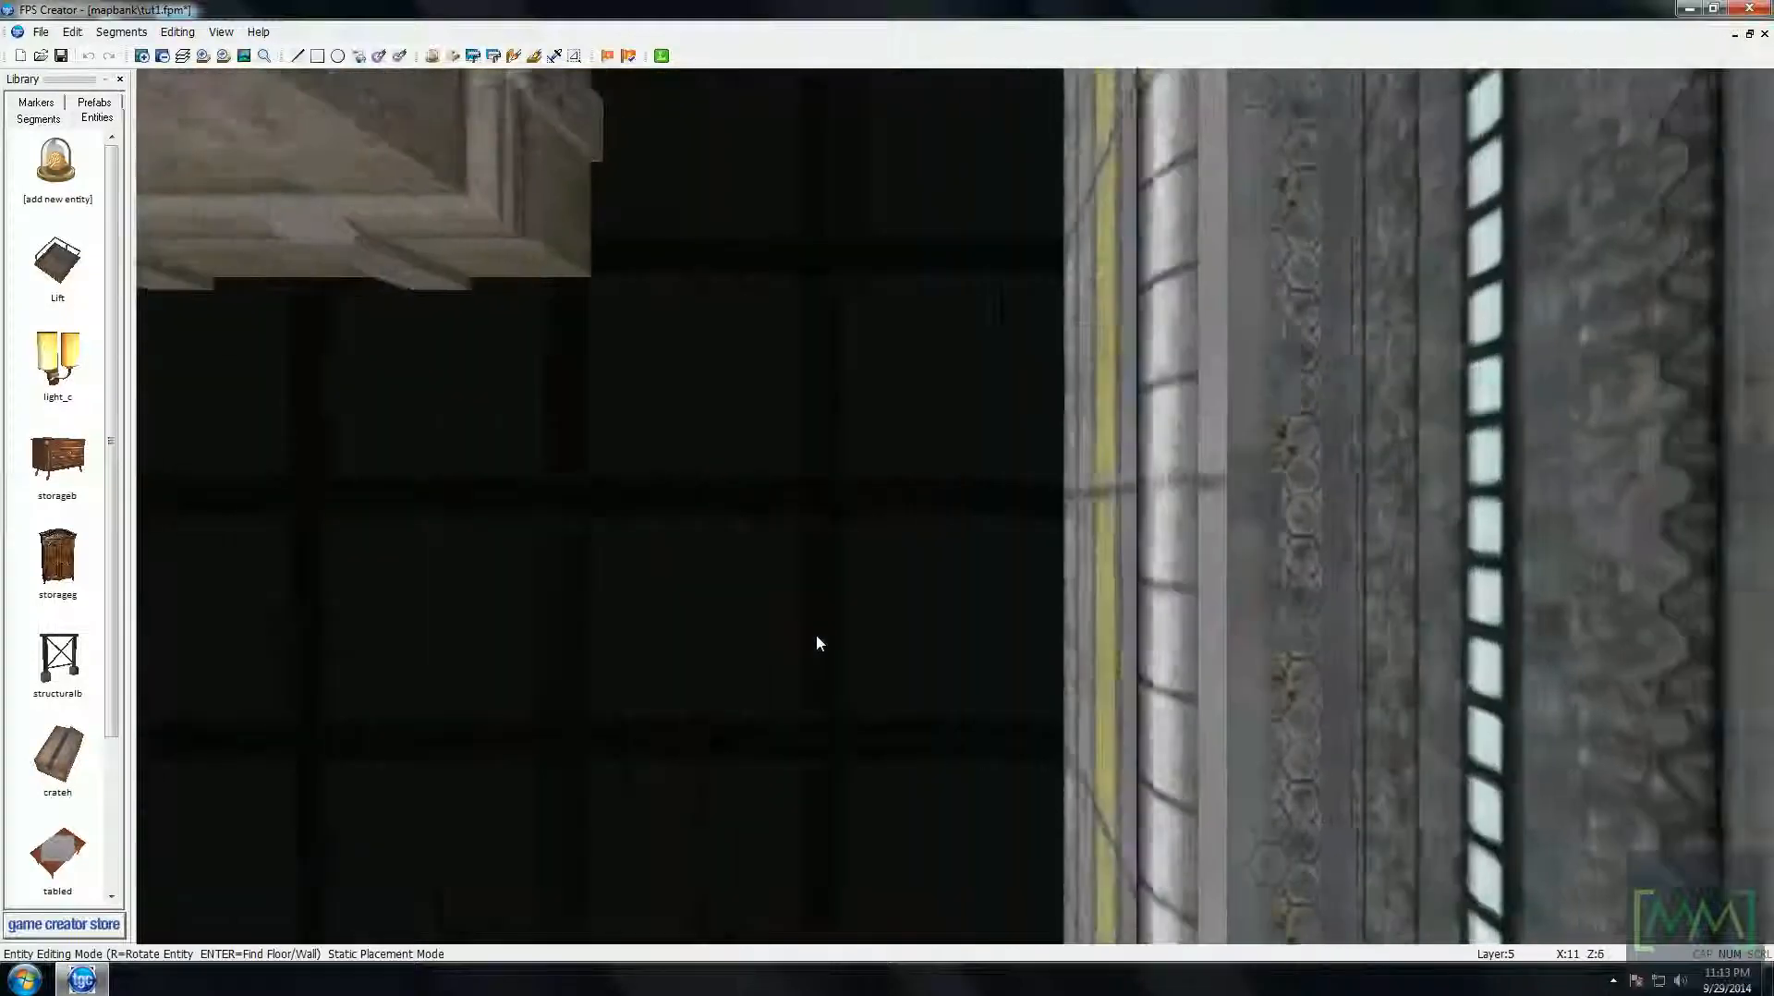
- Place a yellow light marker with a reduced range on the open floor of the main room, beside the structural beams
key("Up")
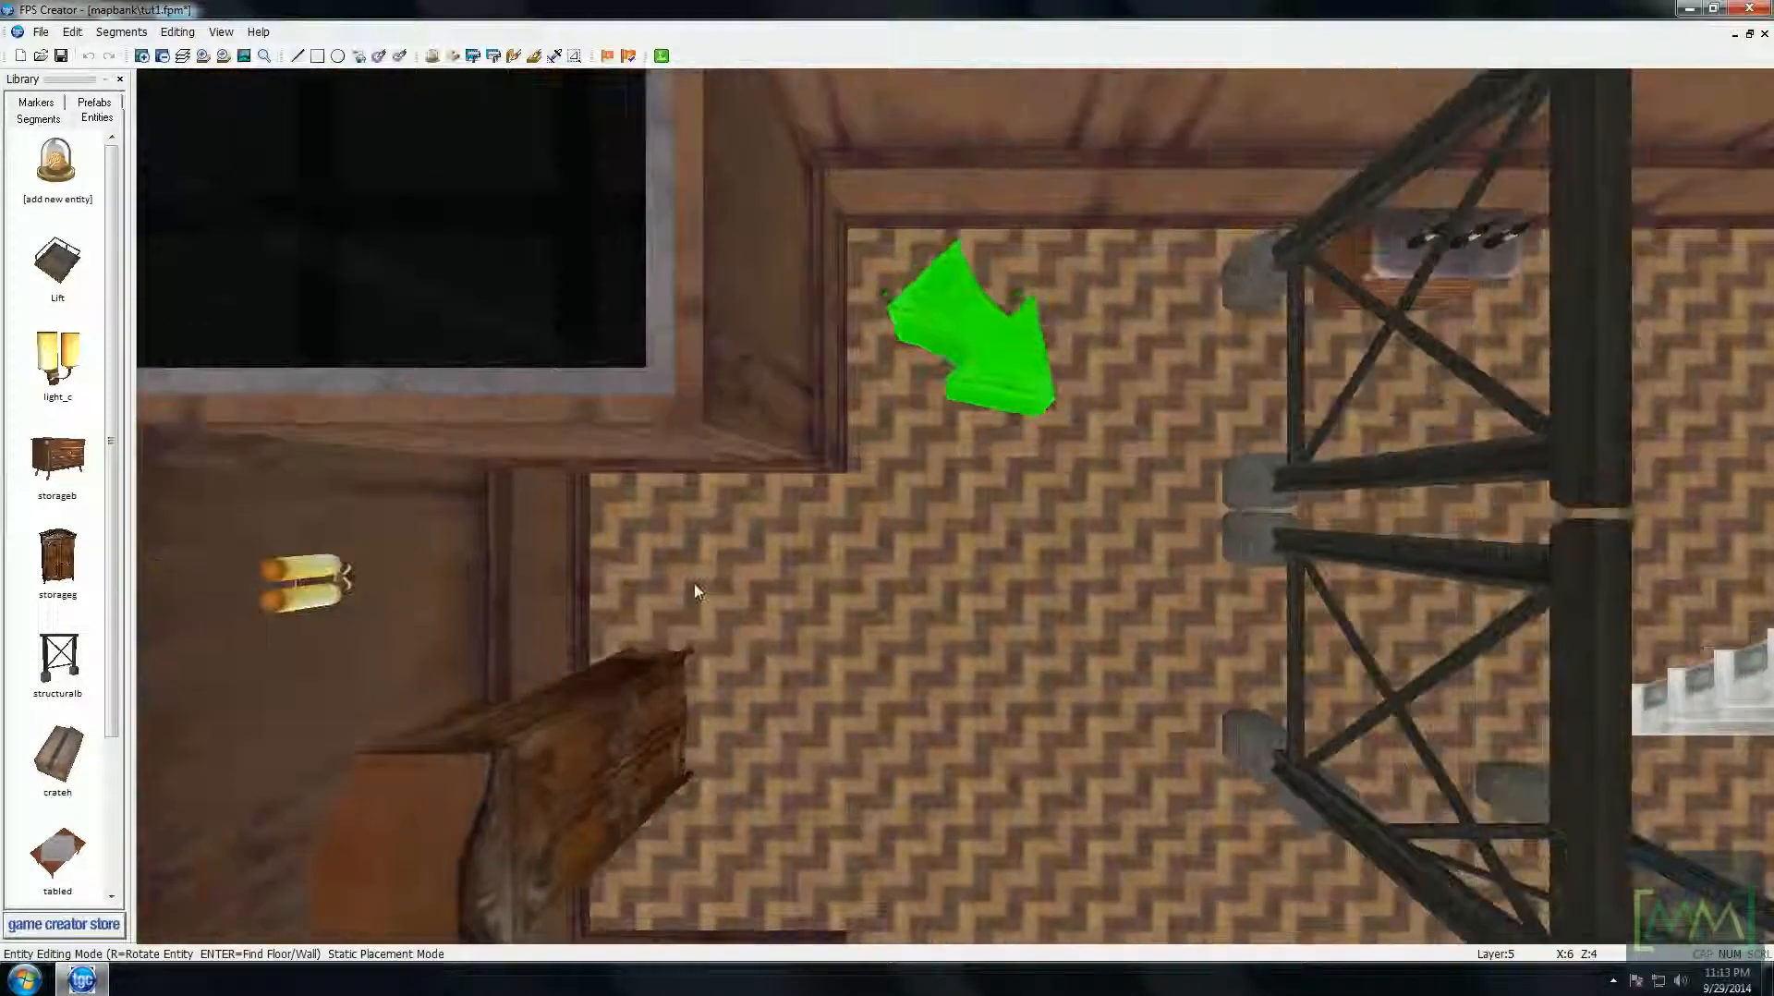
key("Down")
key("Right")
left_click(37, 103)
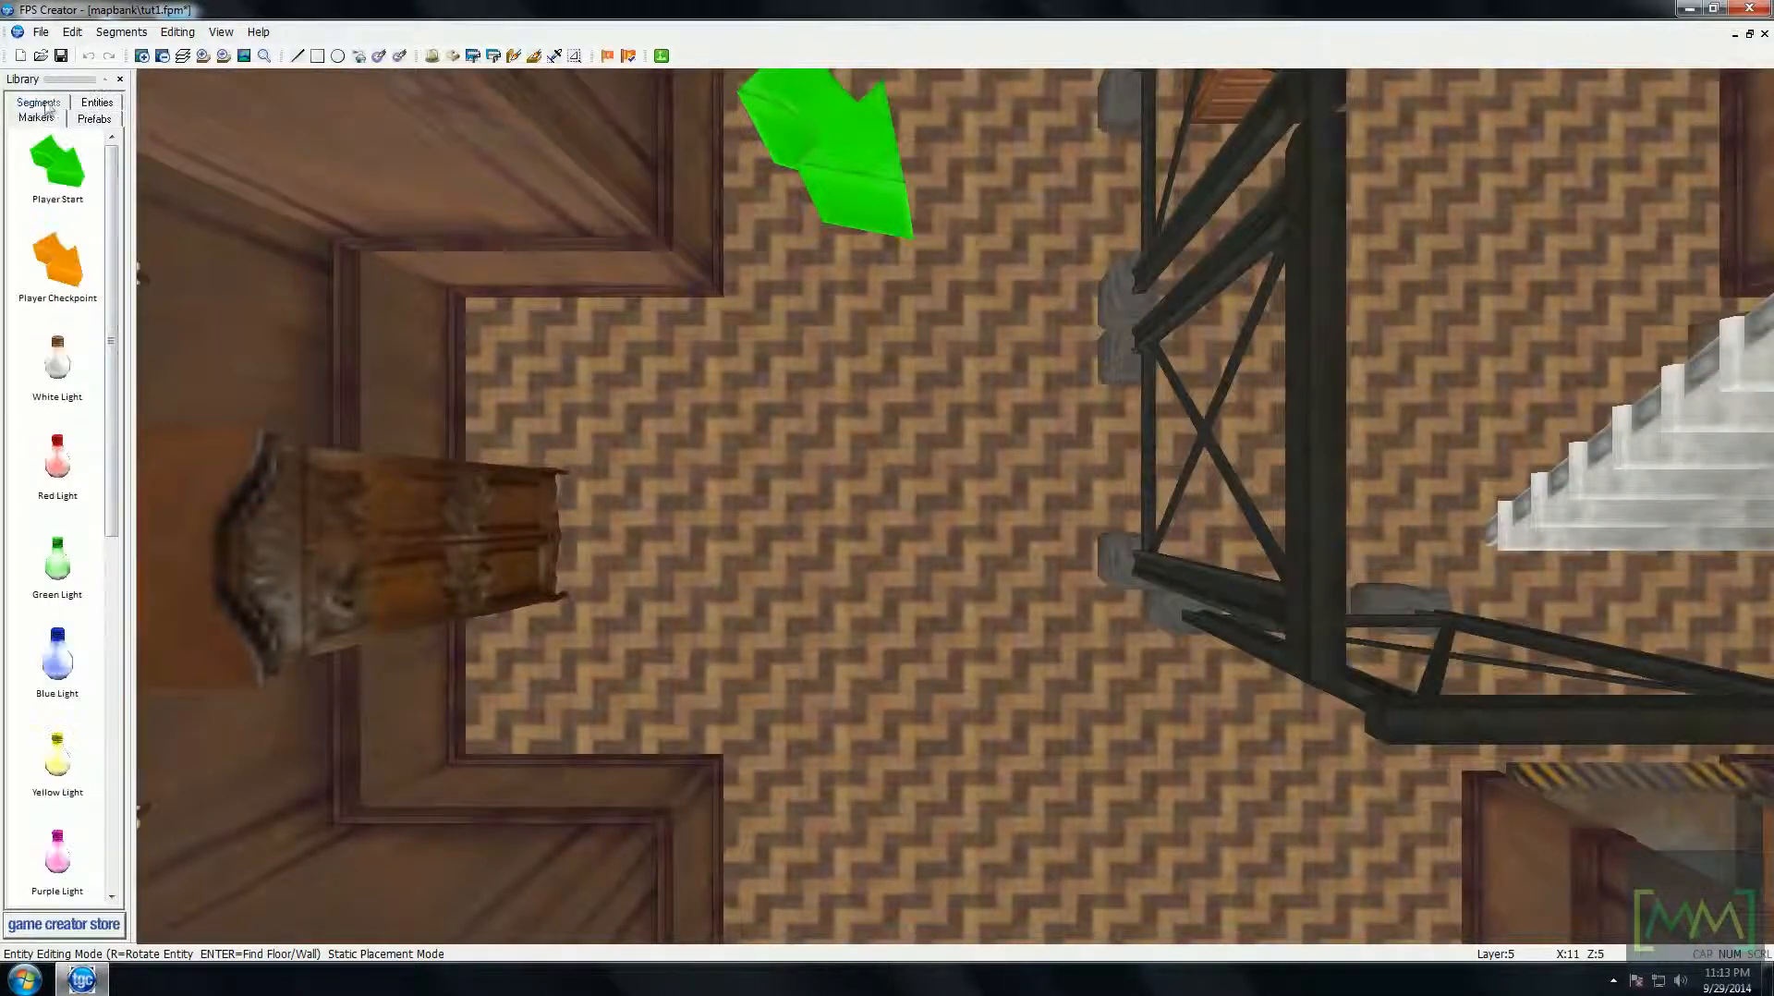
left_click(48, 756)
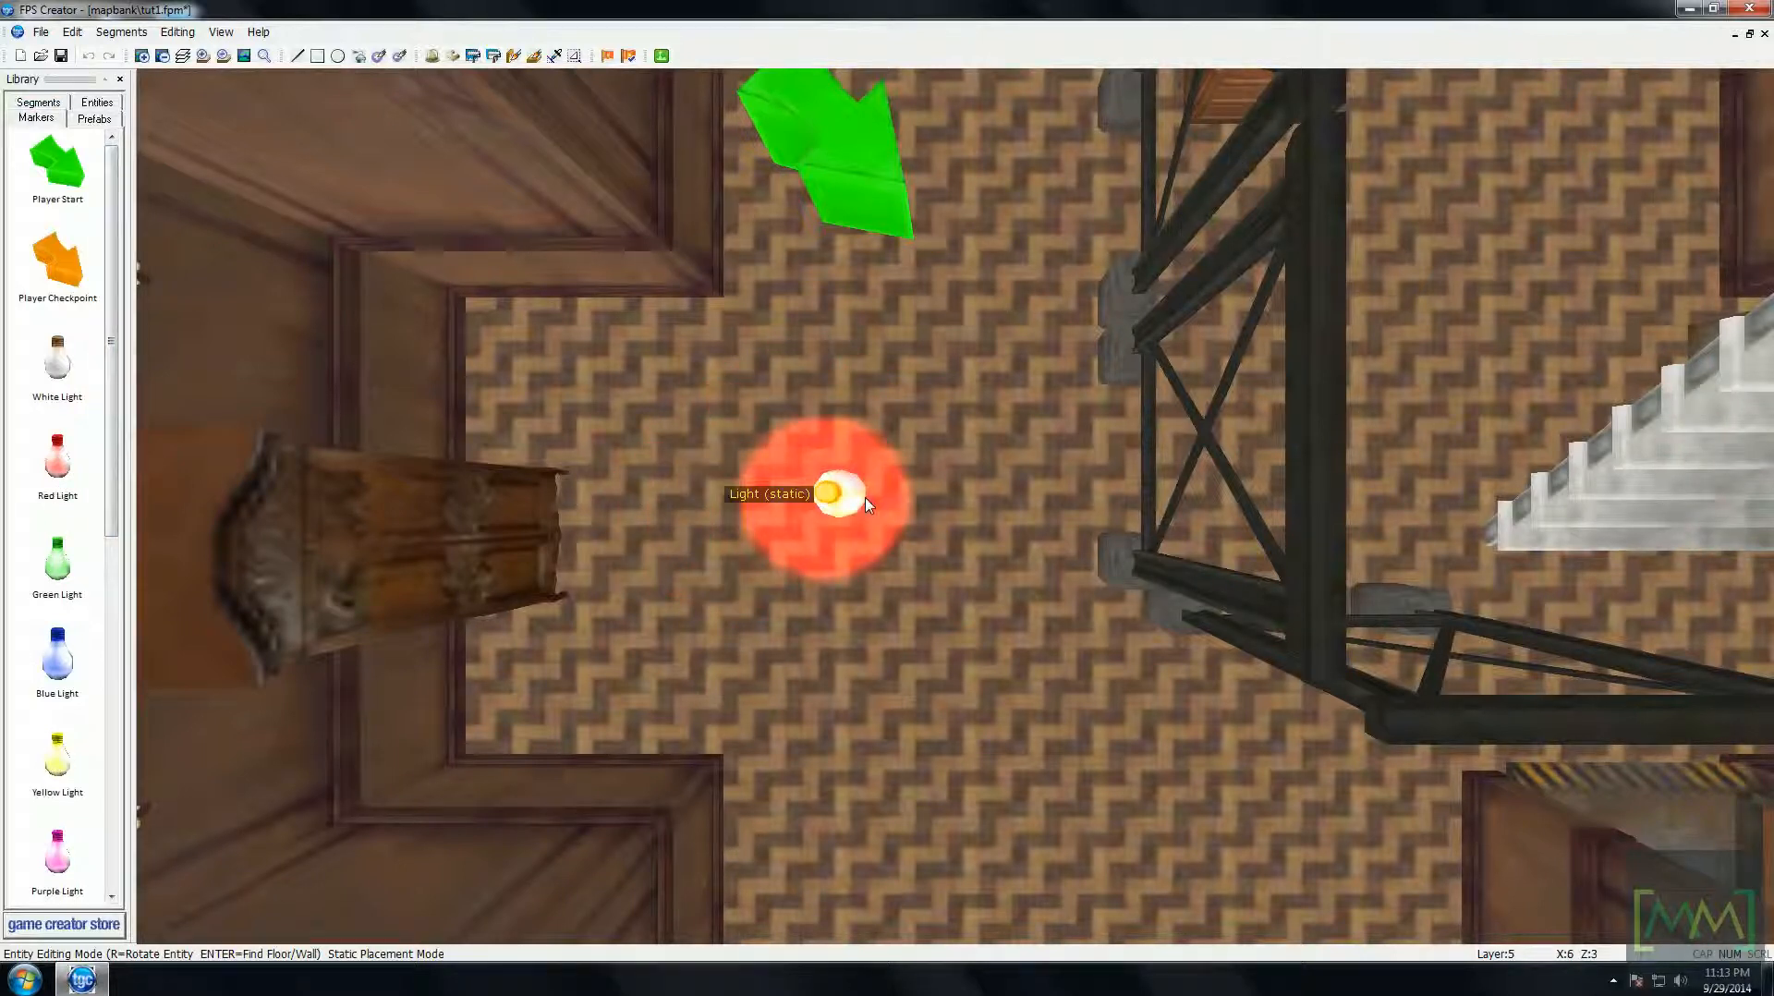
scroll(866, 504, "down", 5)
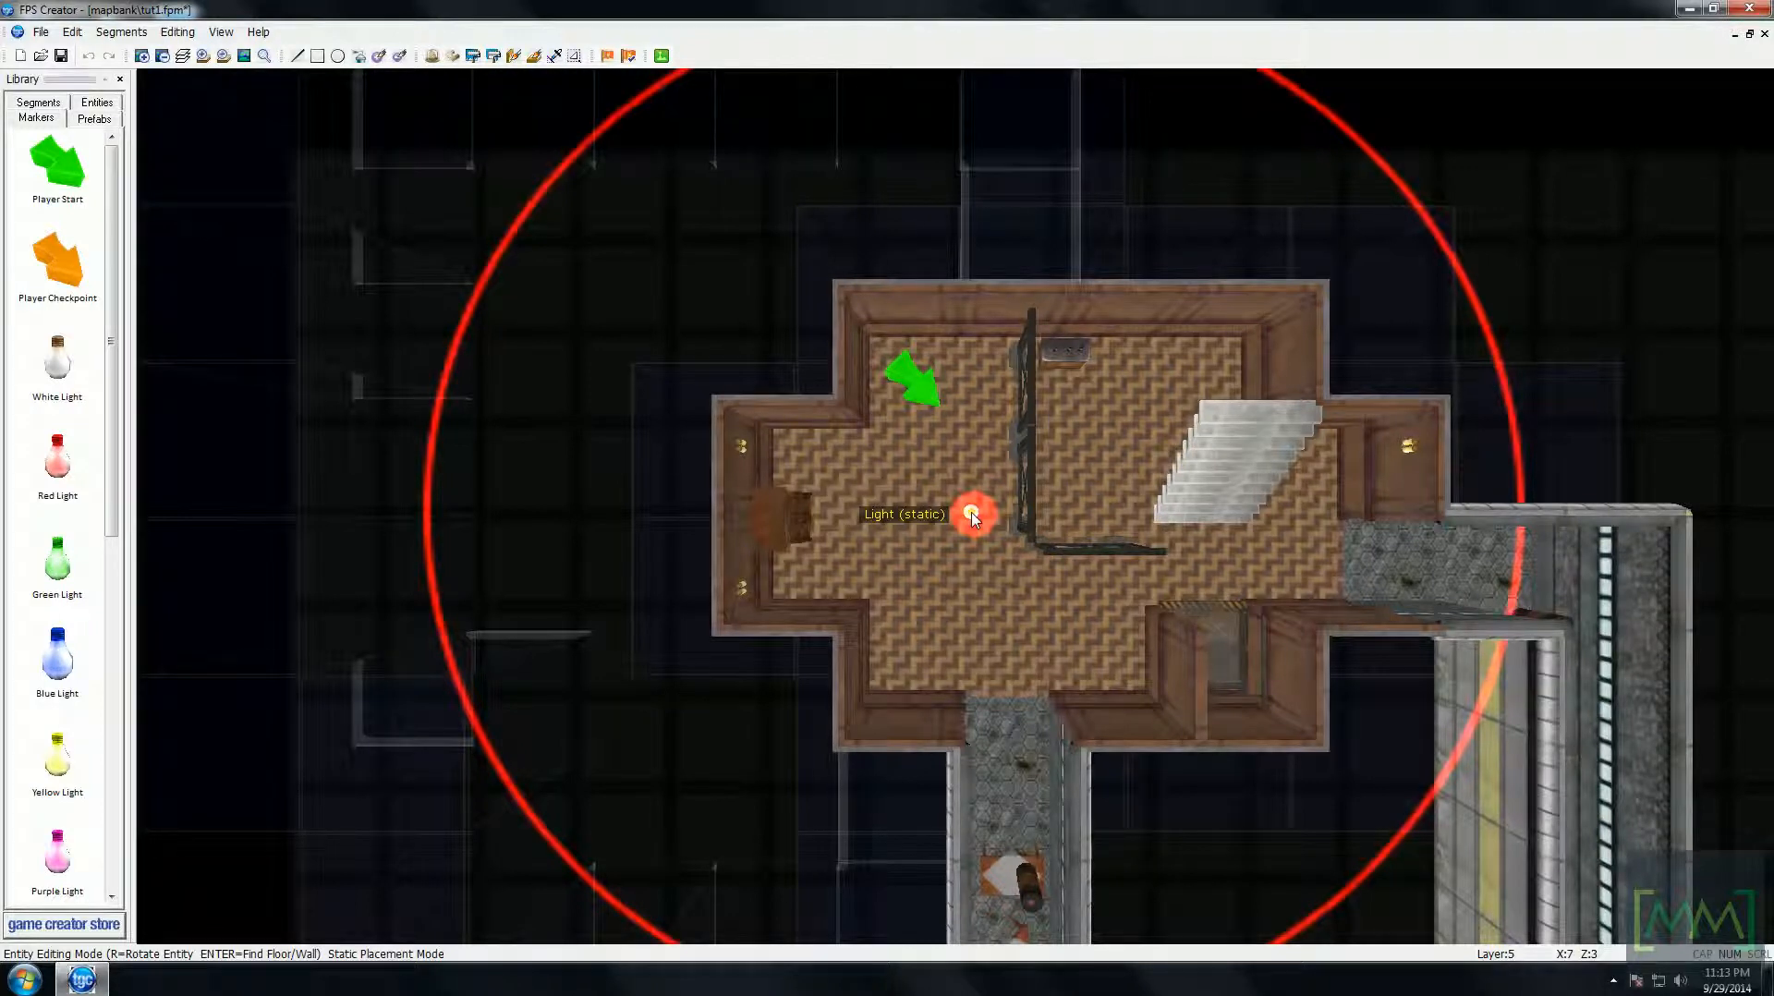
scroll(972, 517, "down", 10)
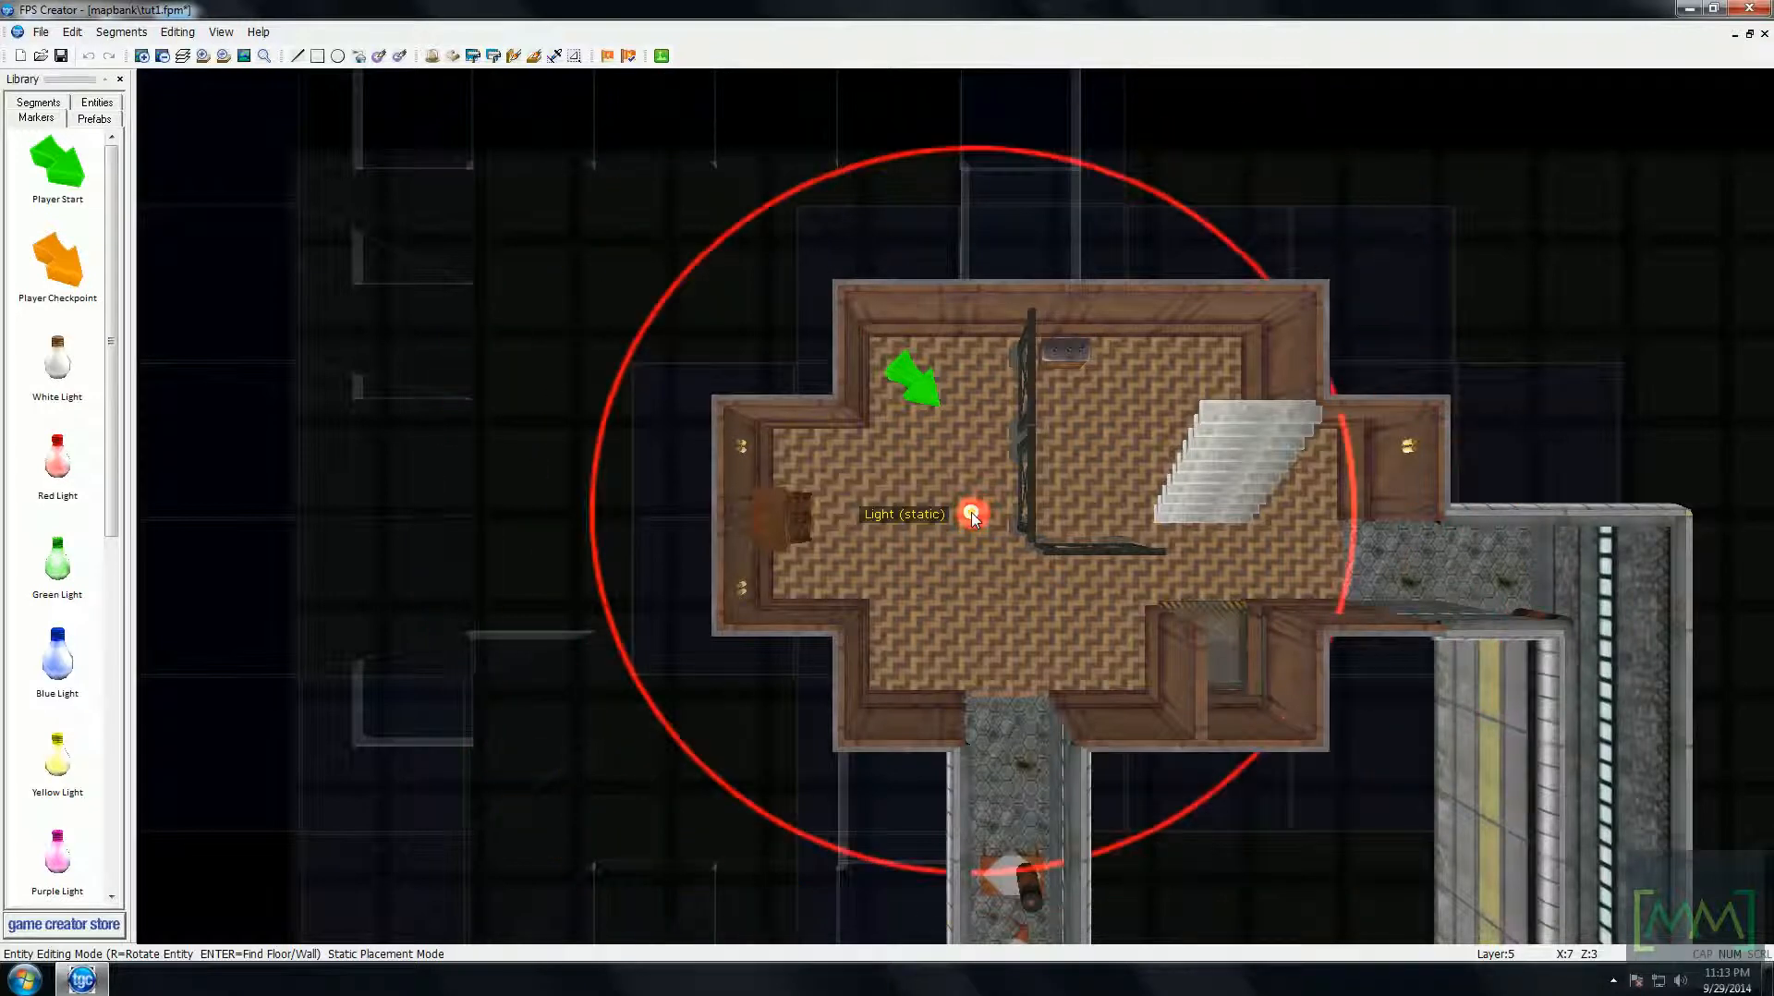
scroll(972, 517, "up", 2)
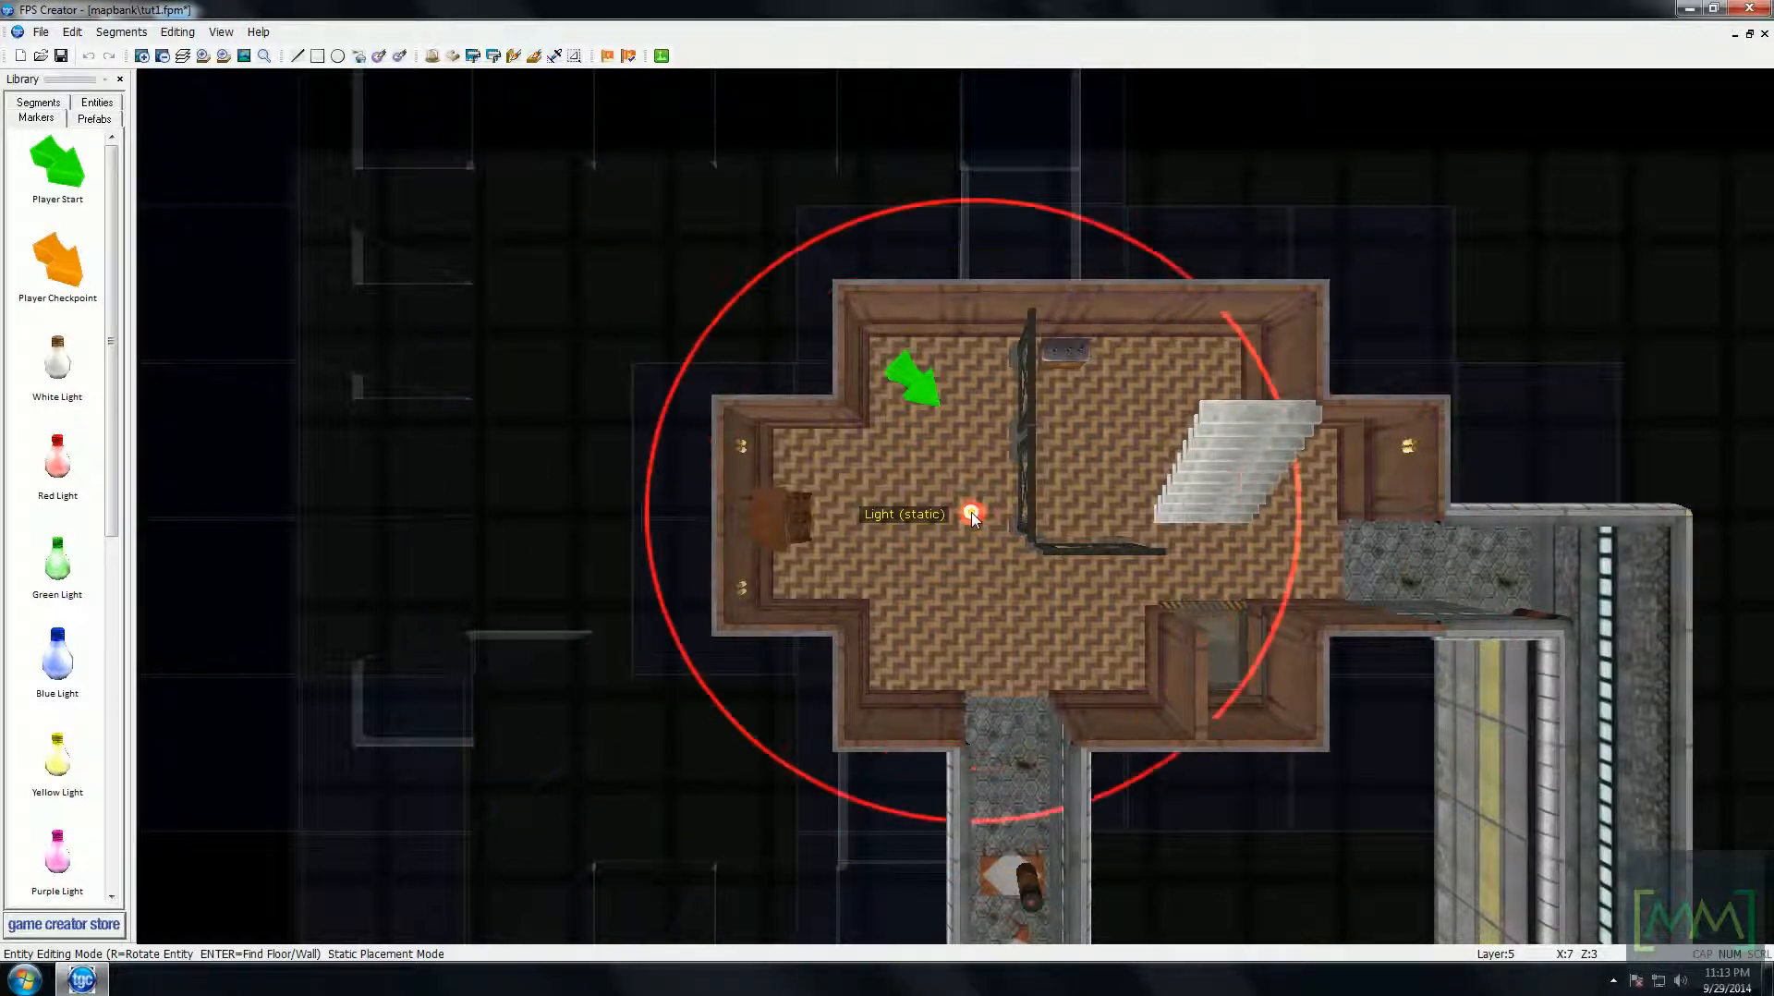
scroll(972, 518, "down", 6)
scroll(972, 517, "down", 3)
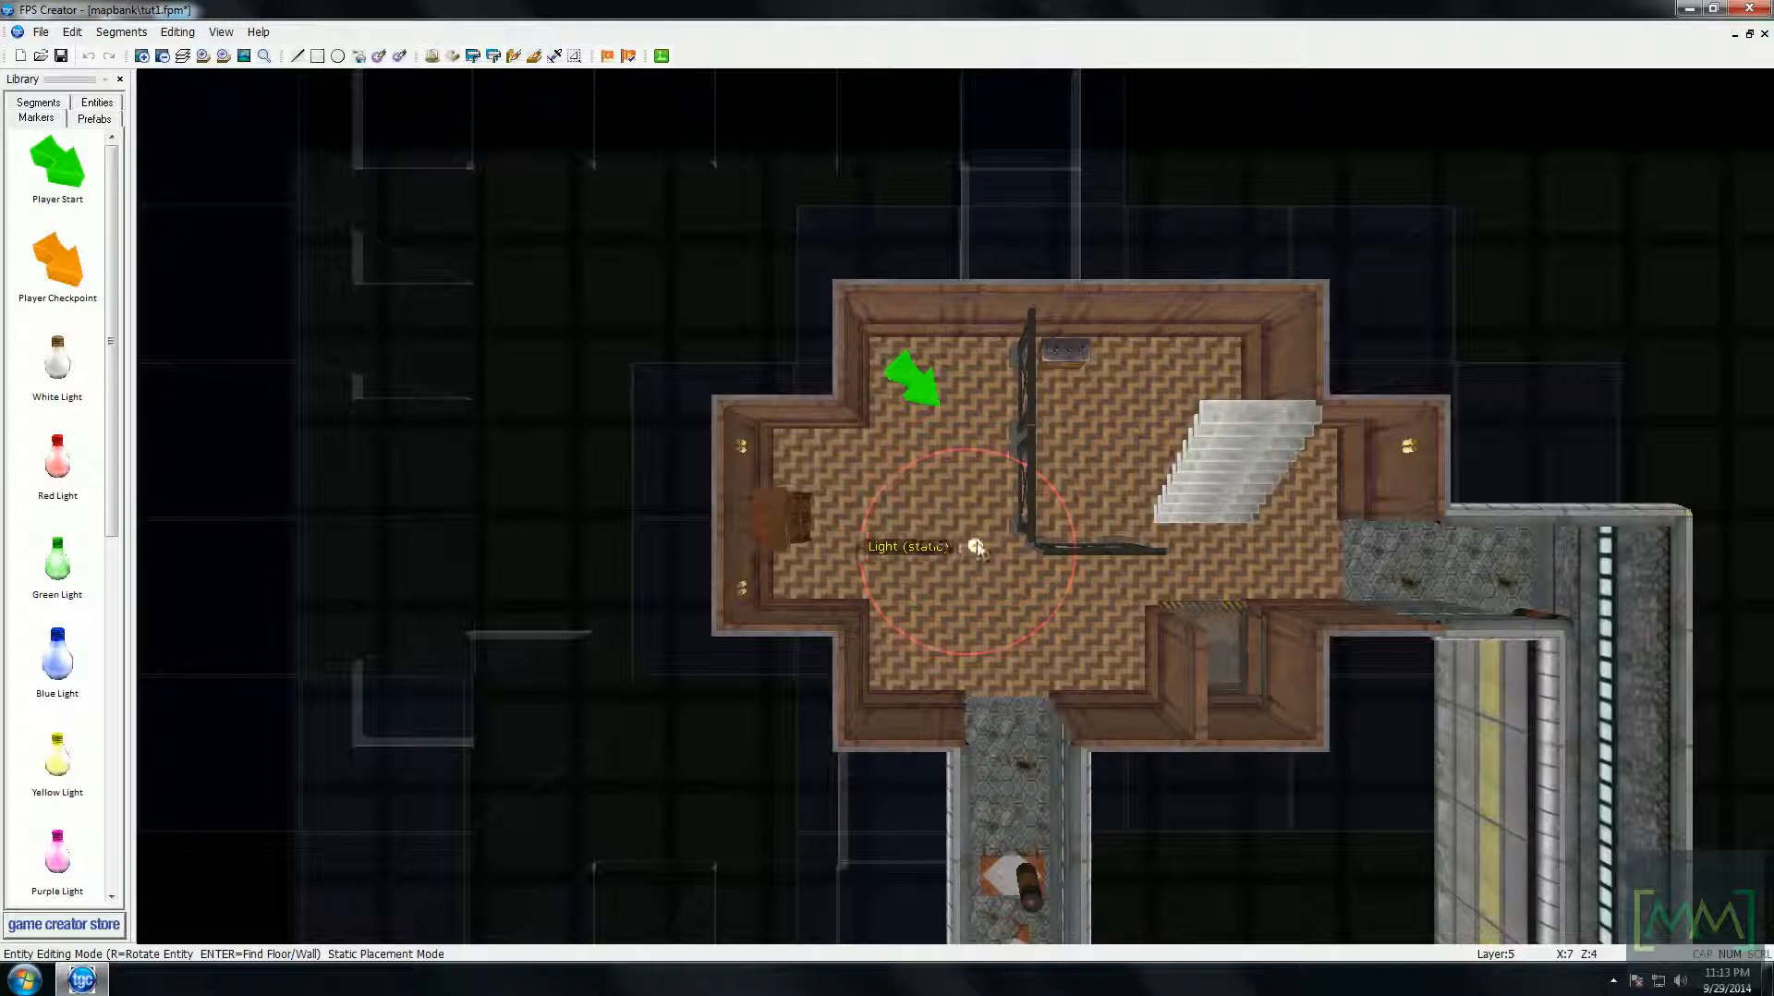
left_click(979, 547)
- Place two yellow lights near the wall lamps, one on each side of the storage cabinet in the main room
key("Down")
key("Down")
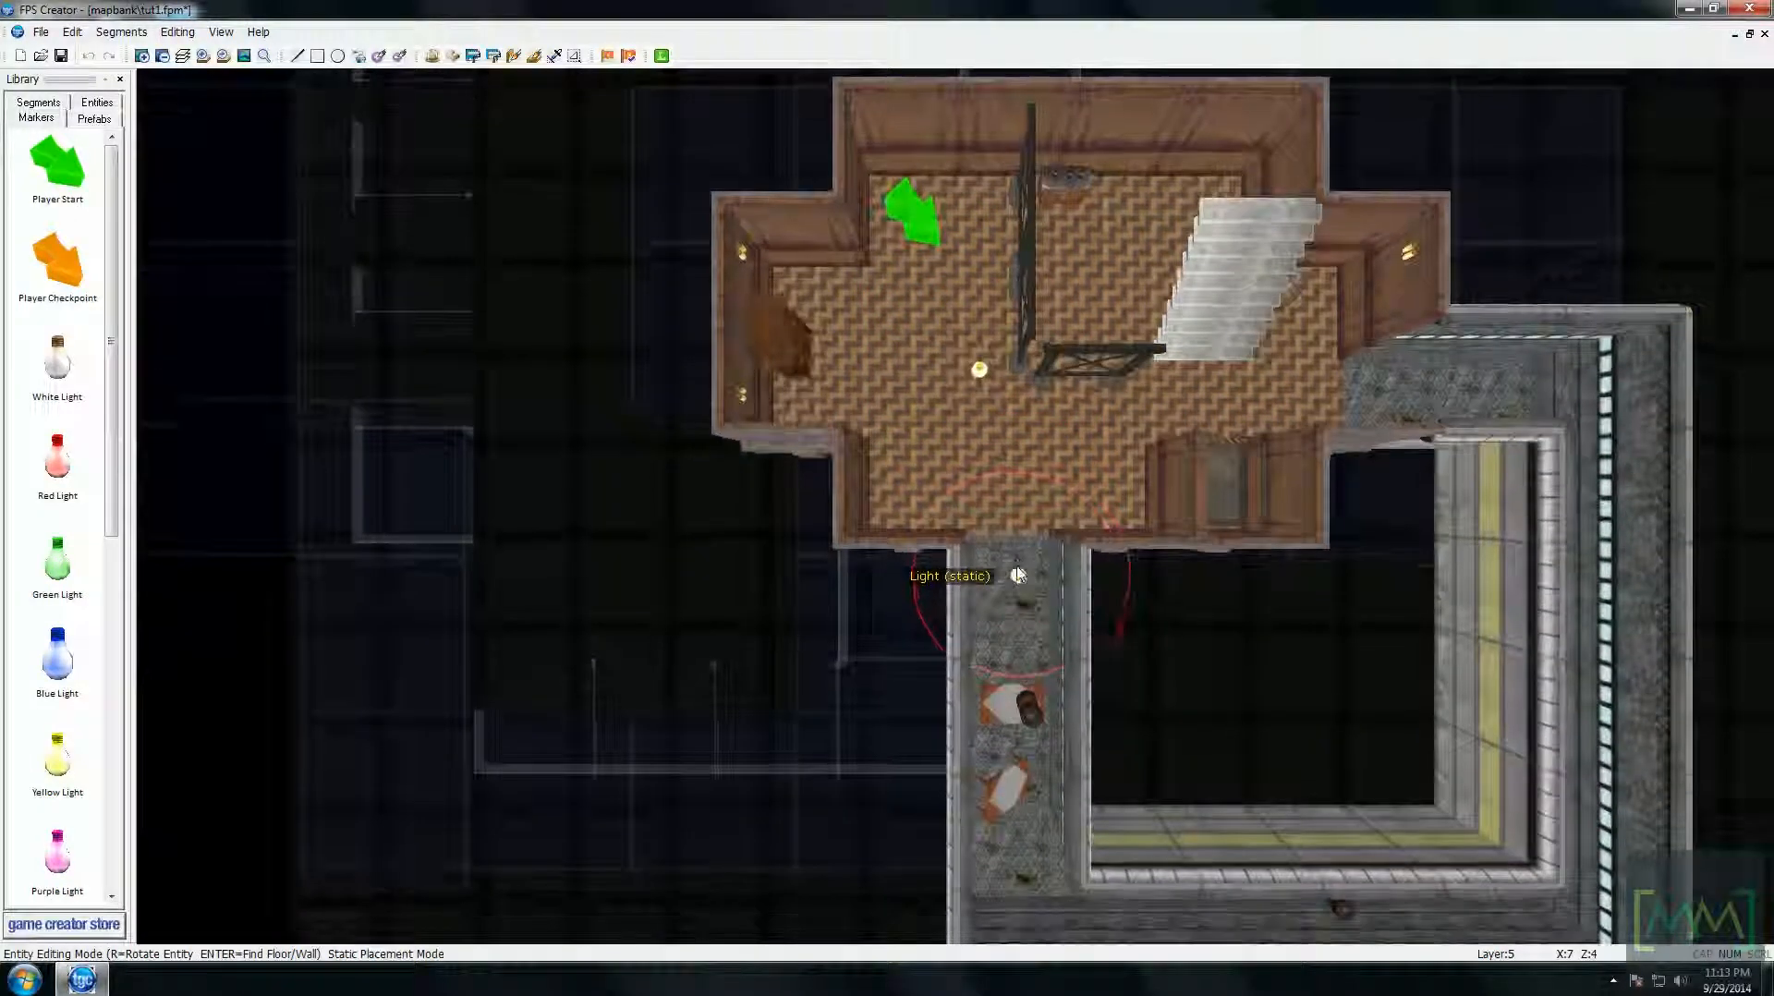
key("Down")
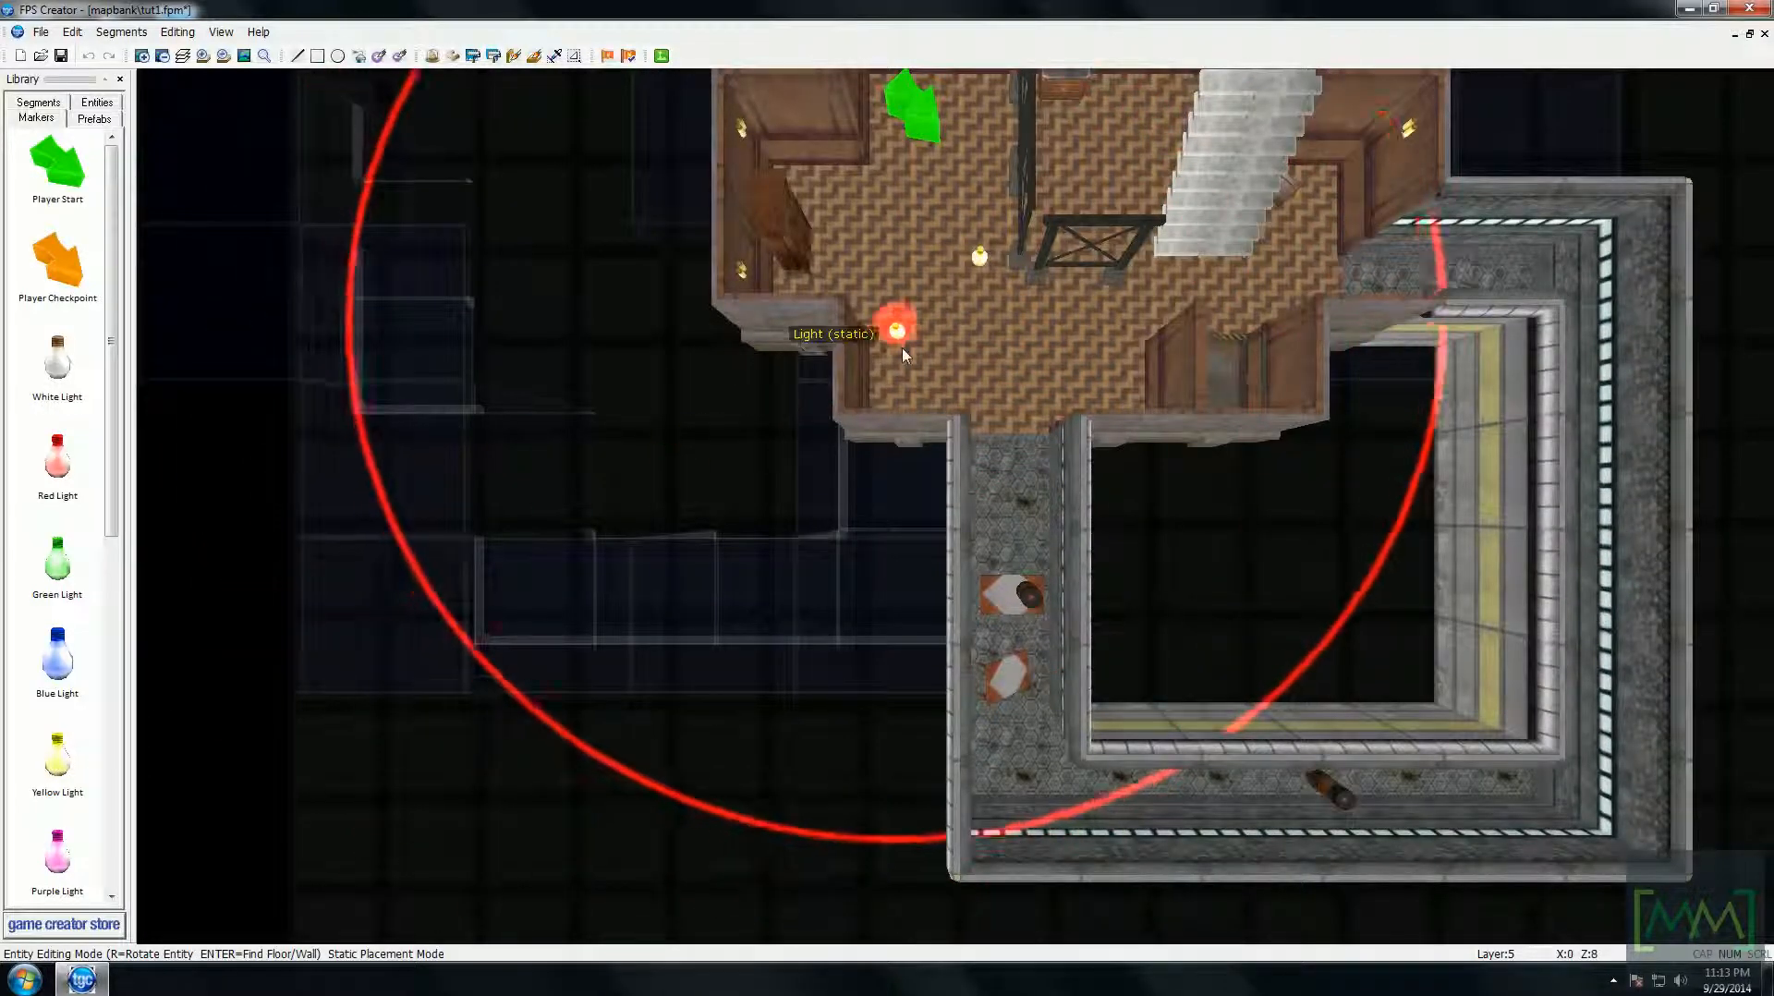
left_click(904, 354)
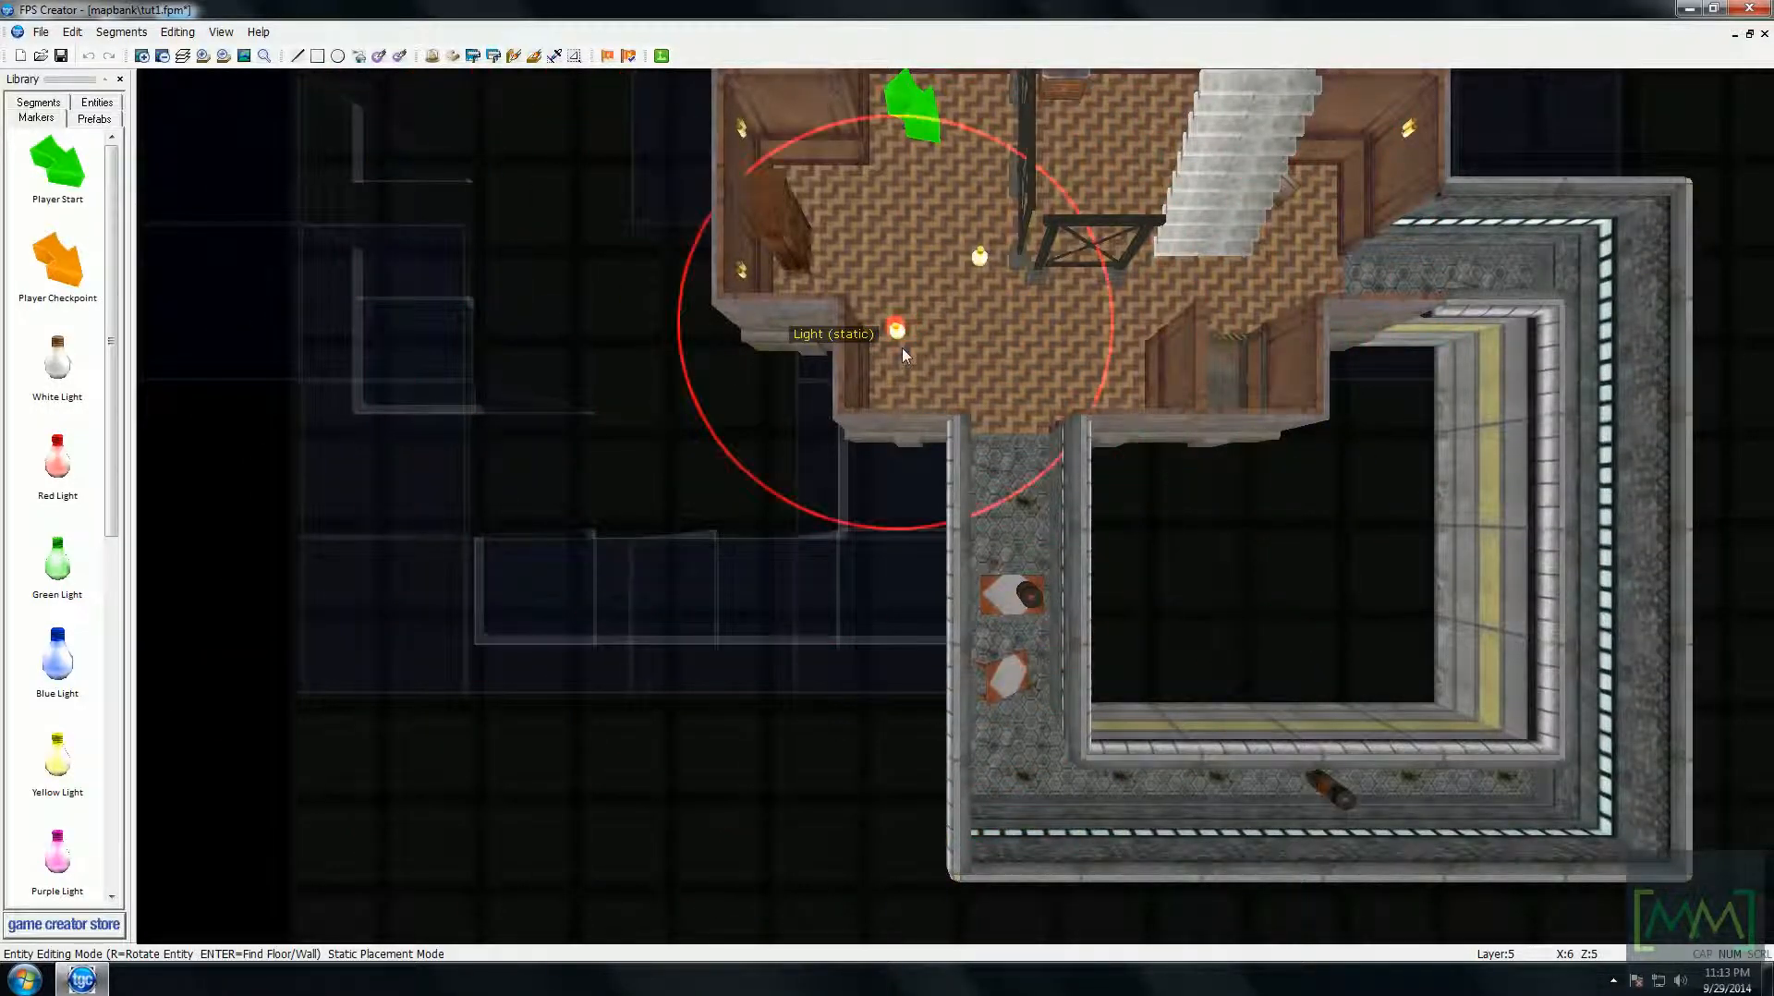
scroll(901, 365, "up", 6)
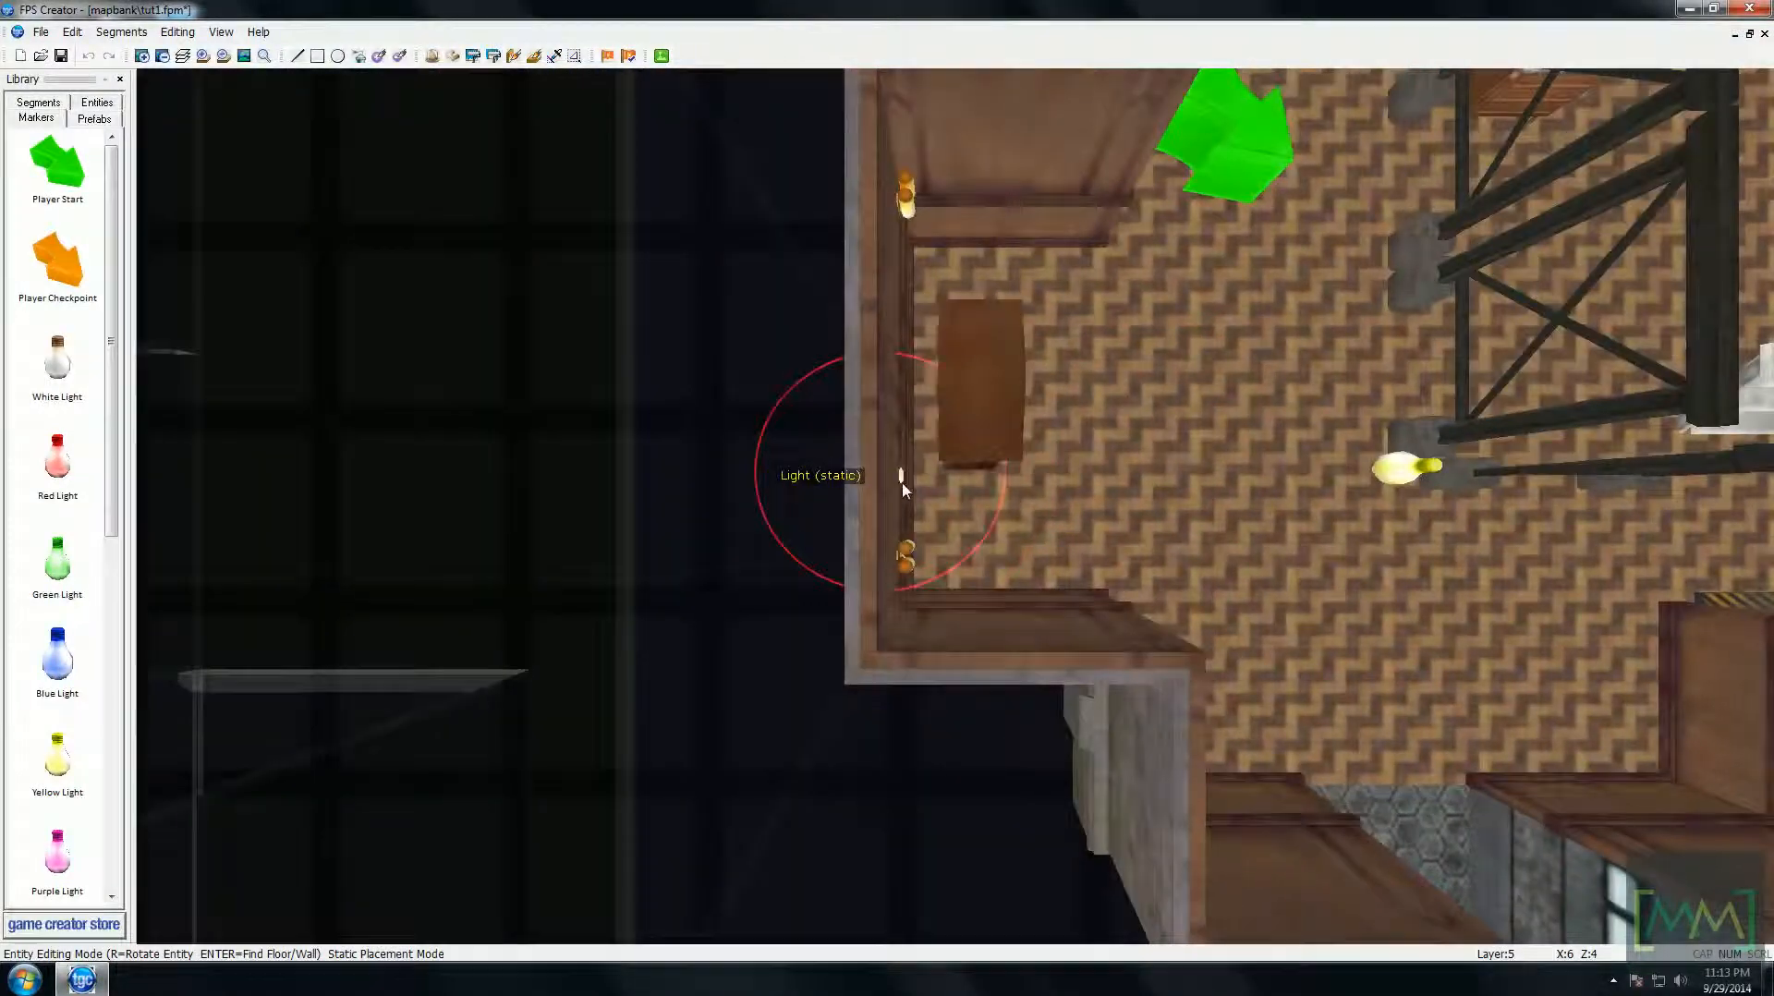
left_click(1002, 549)
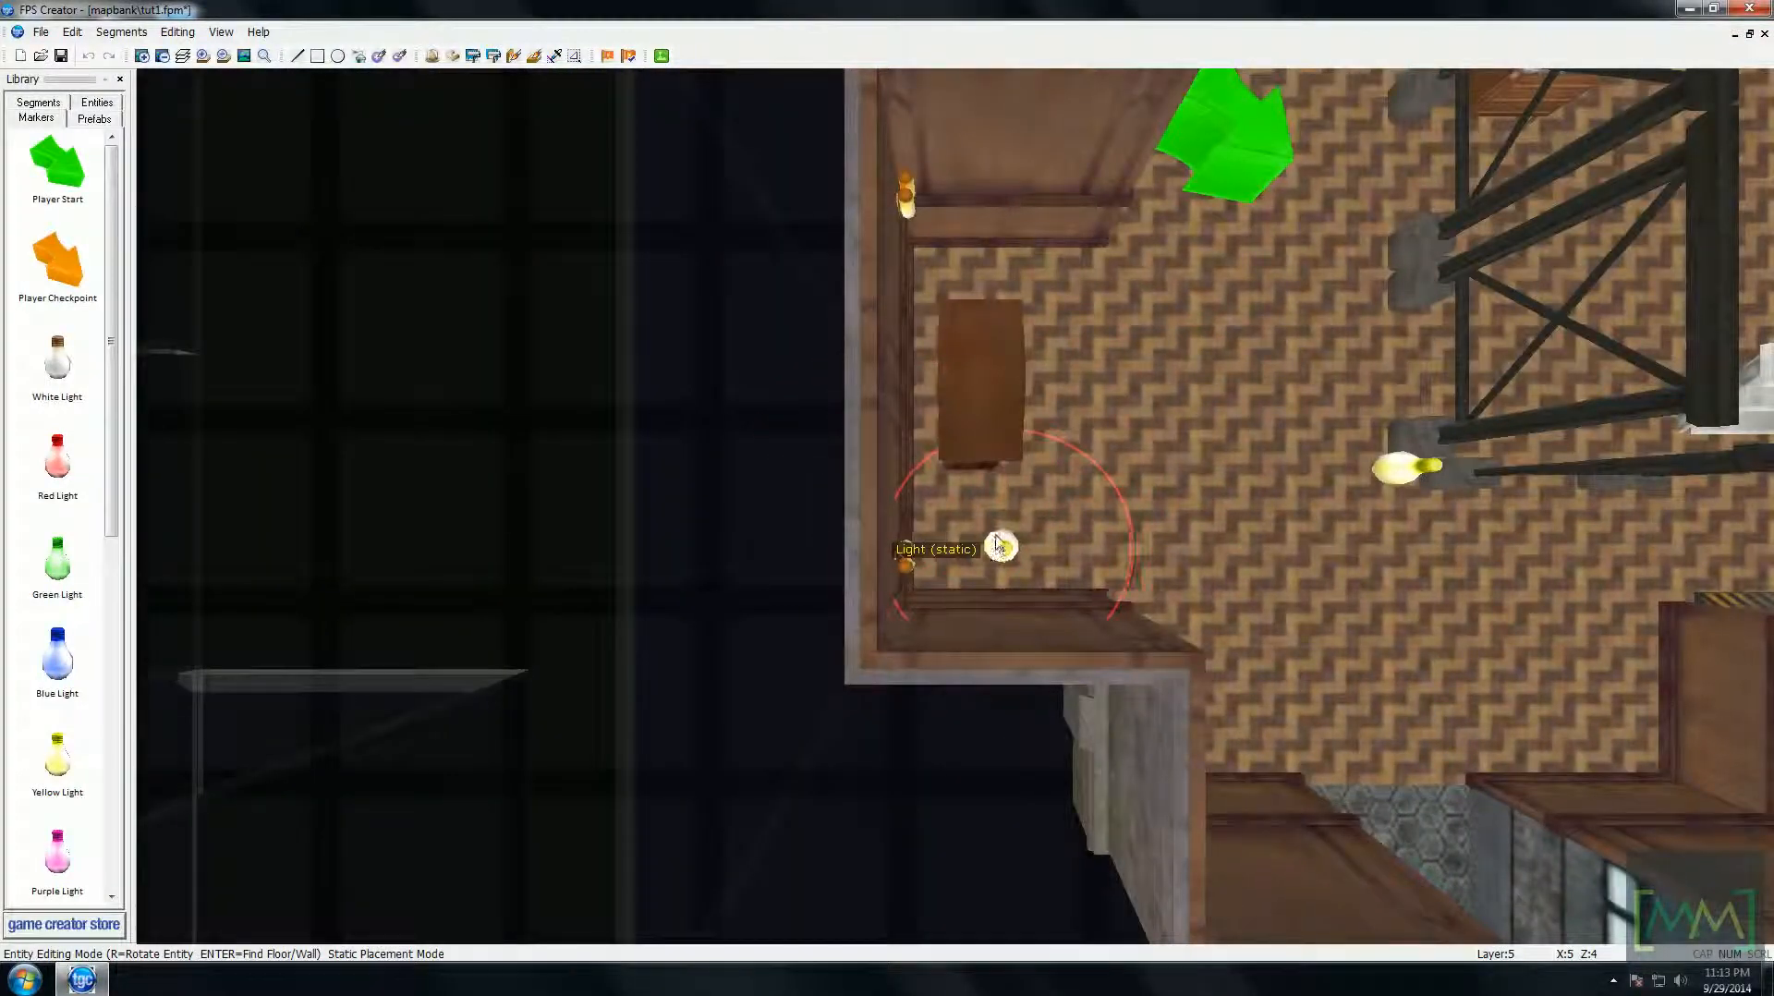
left_click(1003, 294)
- Switch to the blue light marker and place one in the lower-left corner of the layer 5 corridor
key("Right")
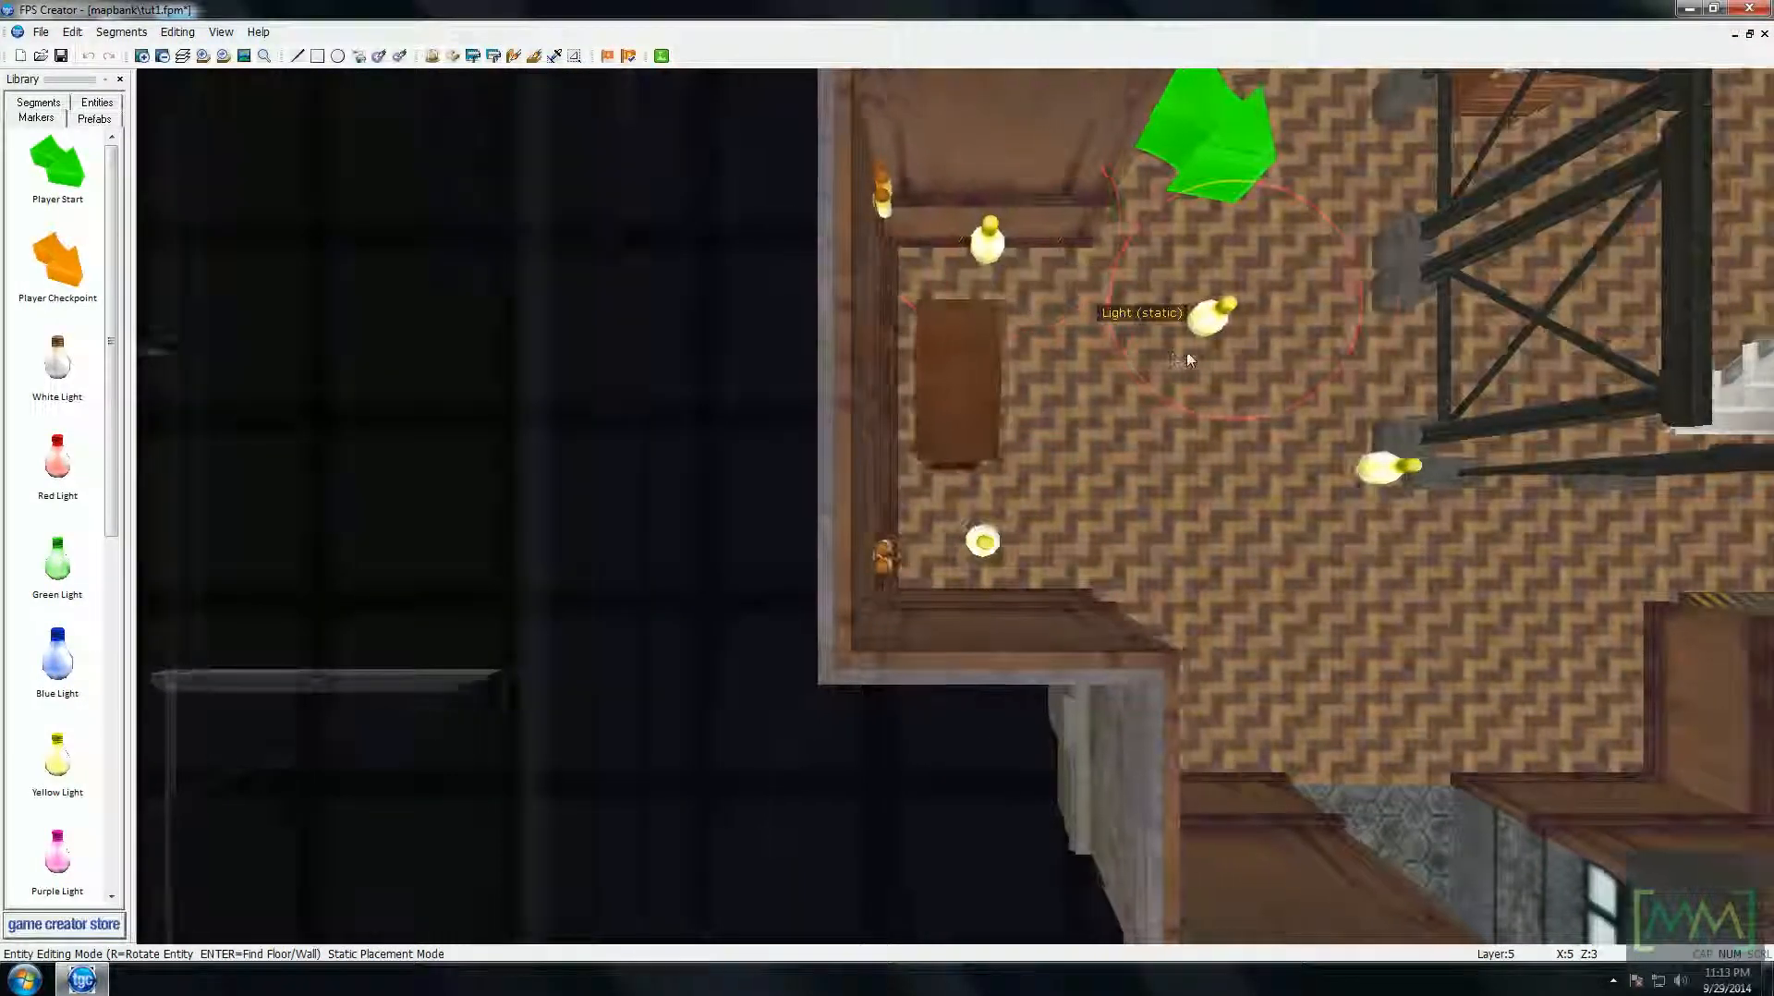
key("Down")
key("Down")
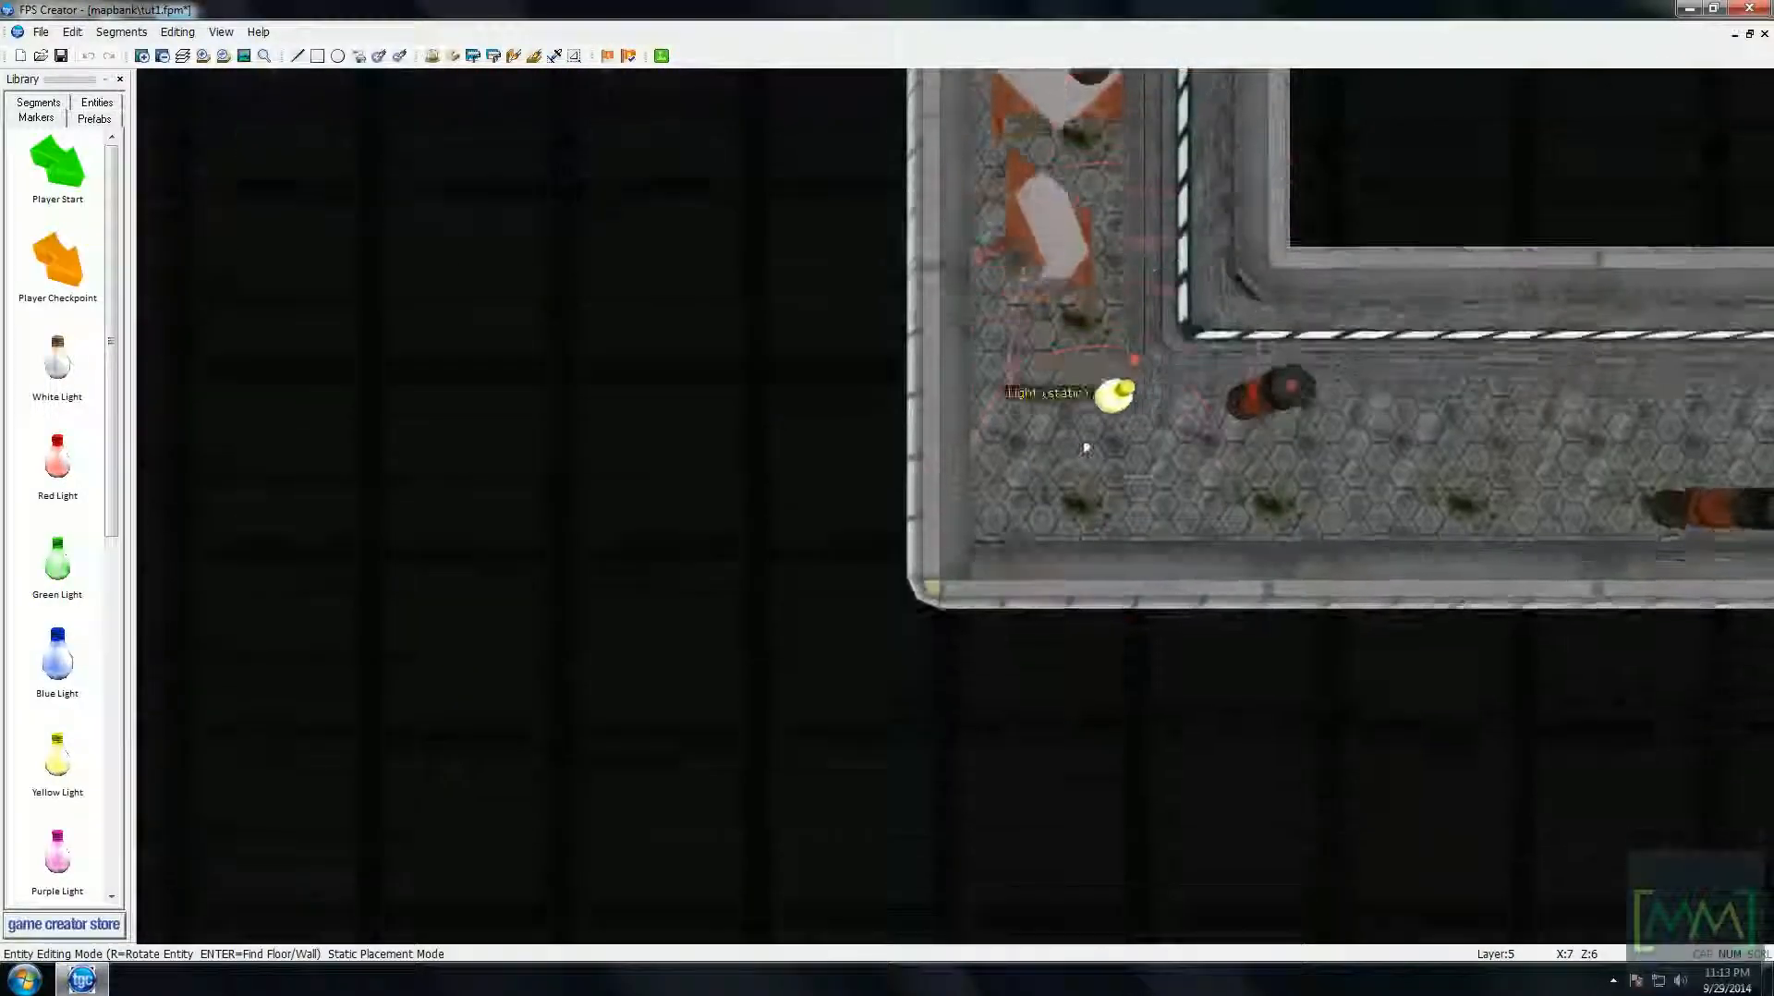
key("Right")
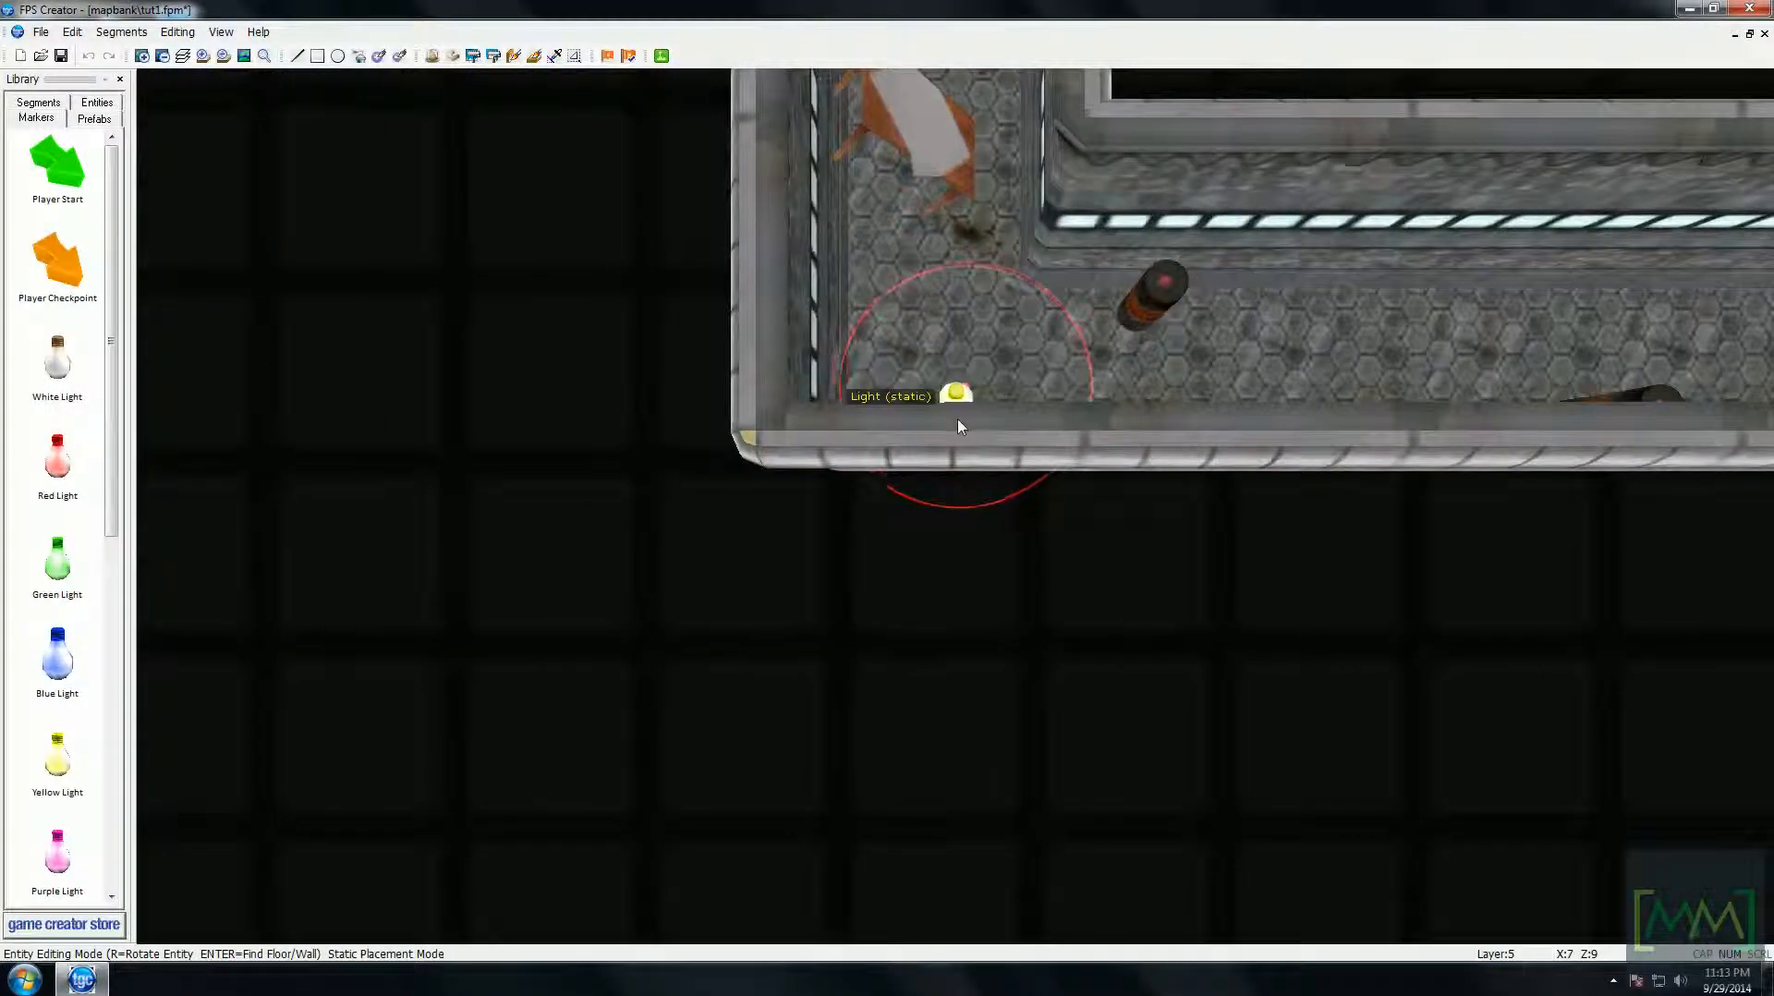
left_click(70, 662)
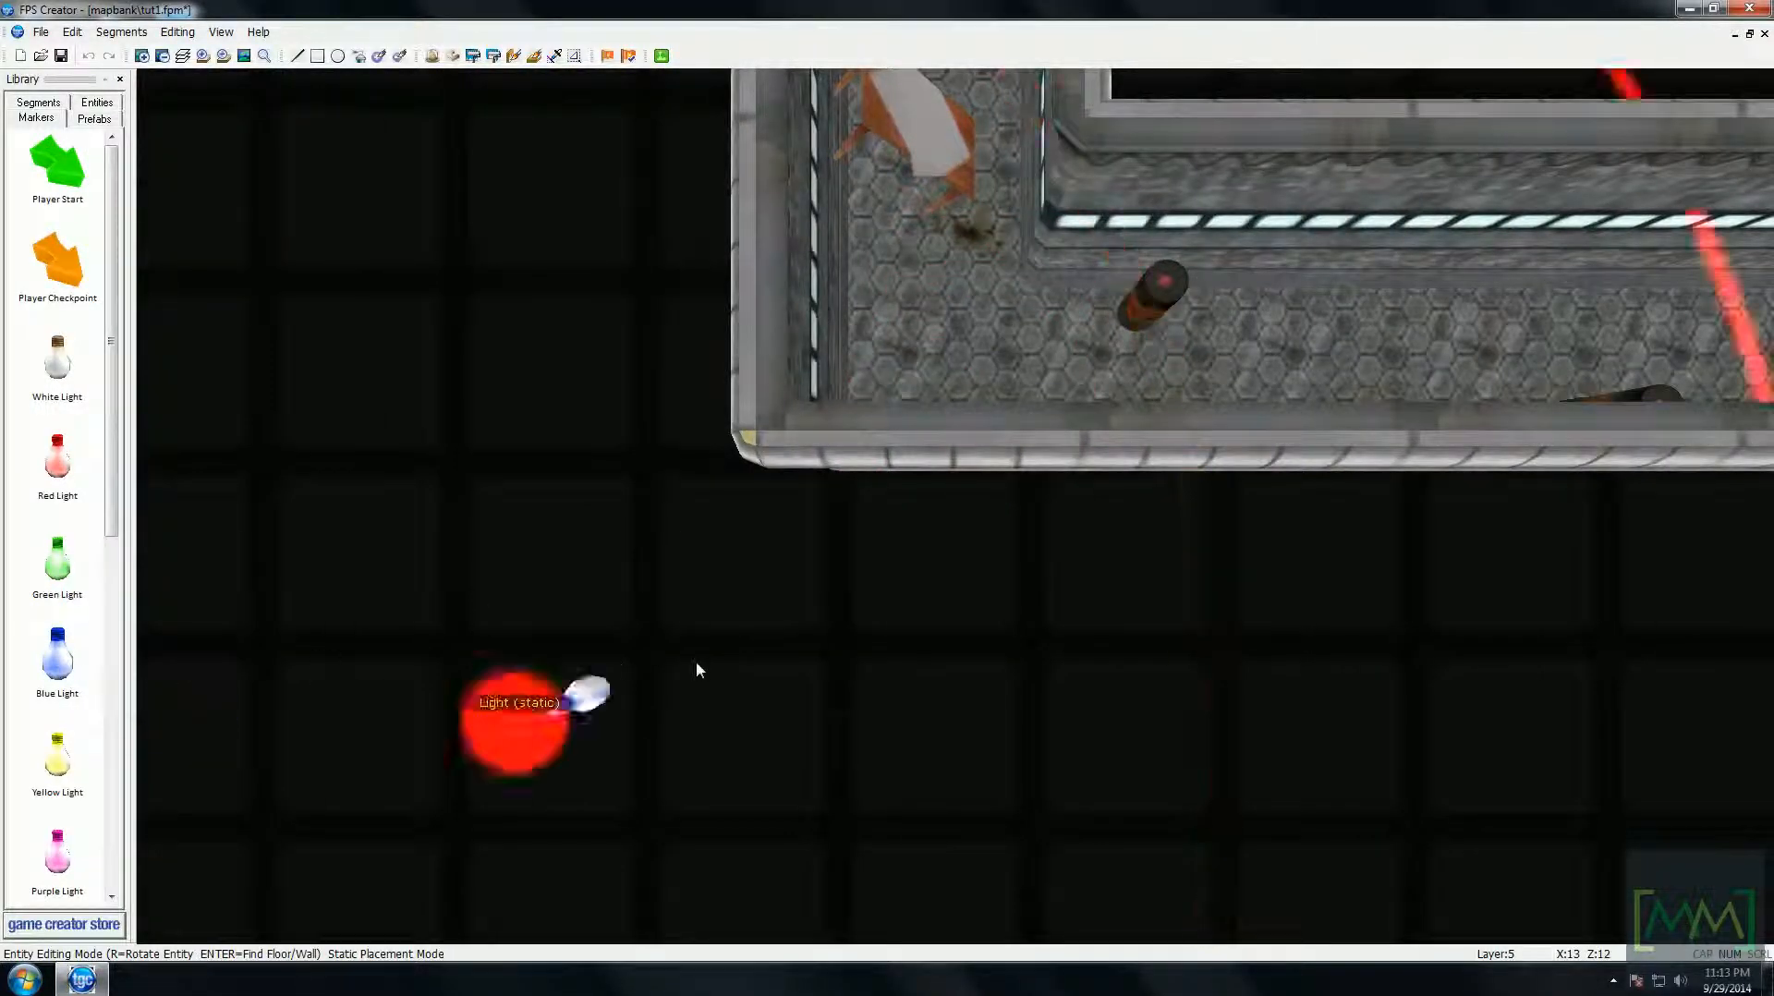
left_click(947, 364)
- Place blue lights at the lower-right and upper-right corners of the layer 5 corridor
key("Right")
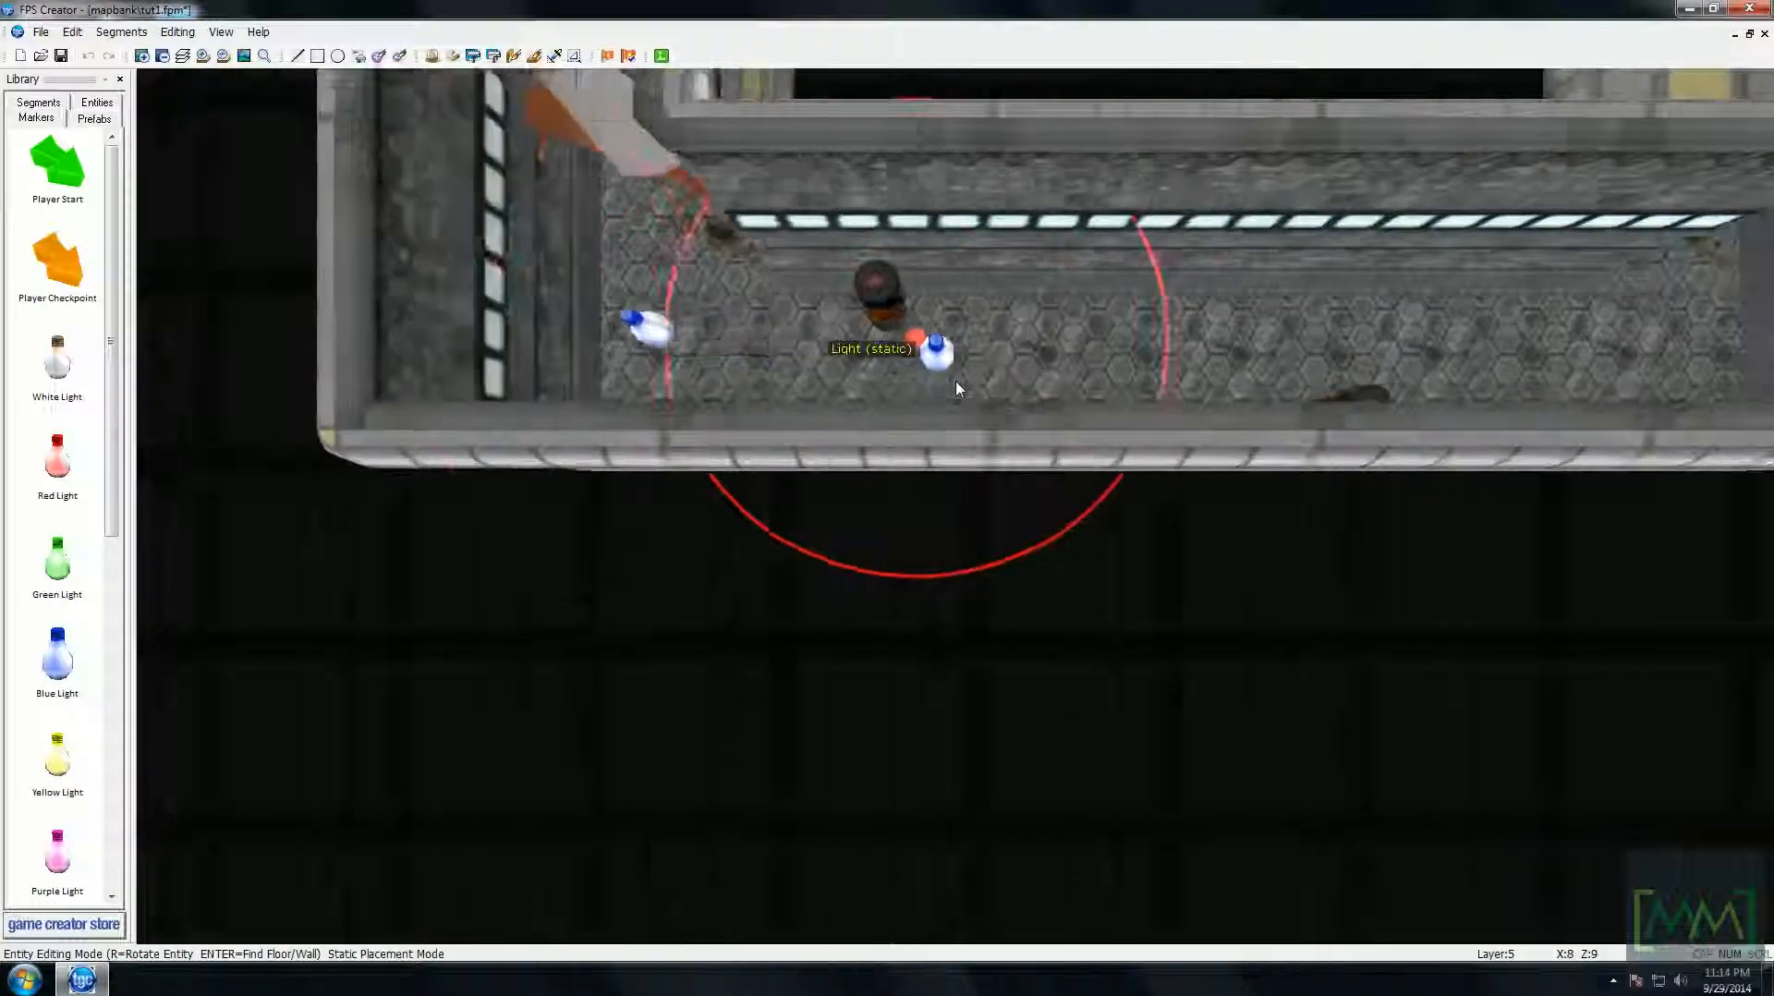
left_click(1091, 319)
key("Up")
key("Up")
key("Up")
key("Up")
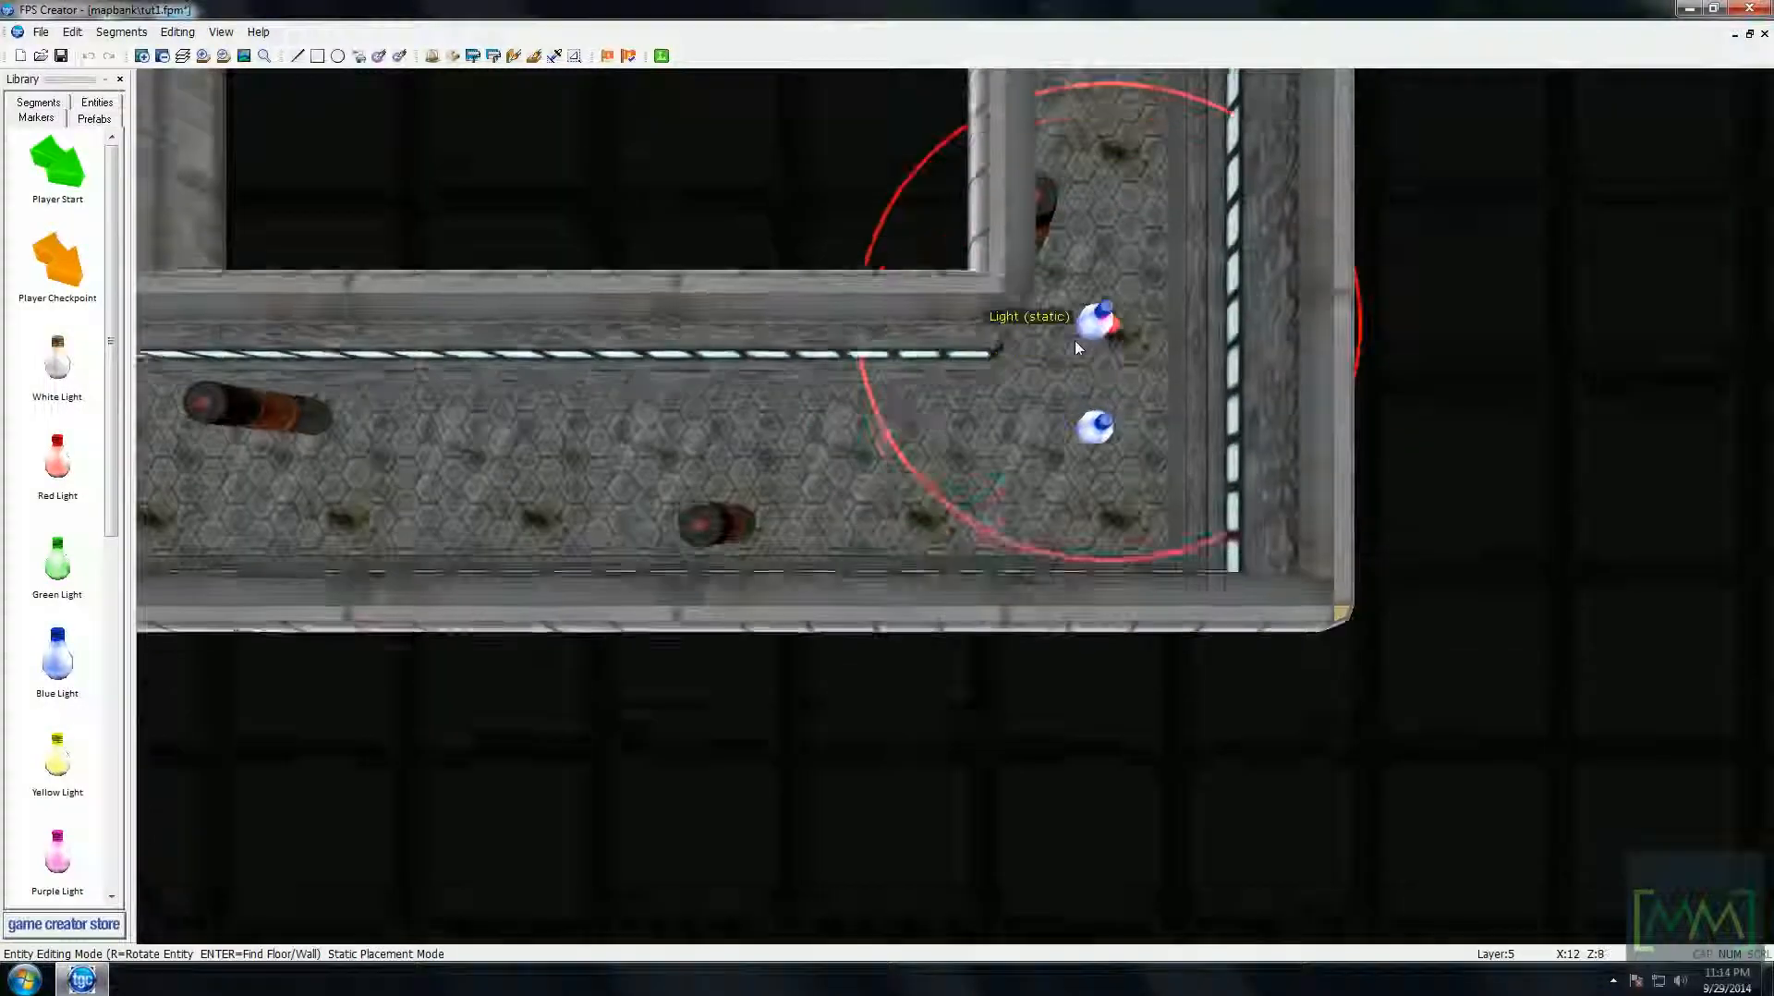
key("Up")
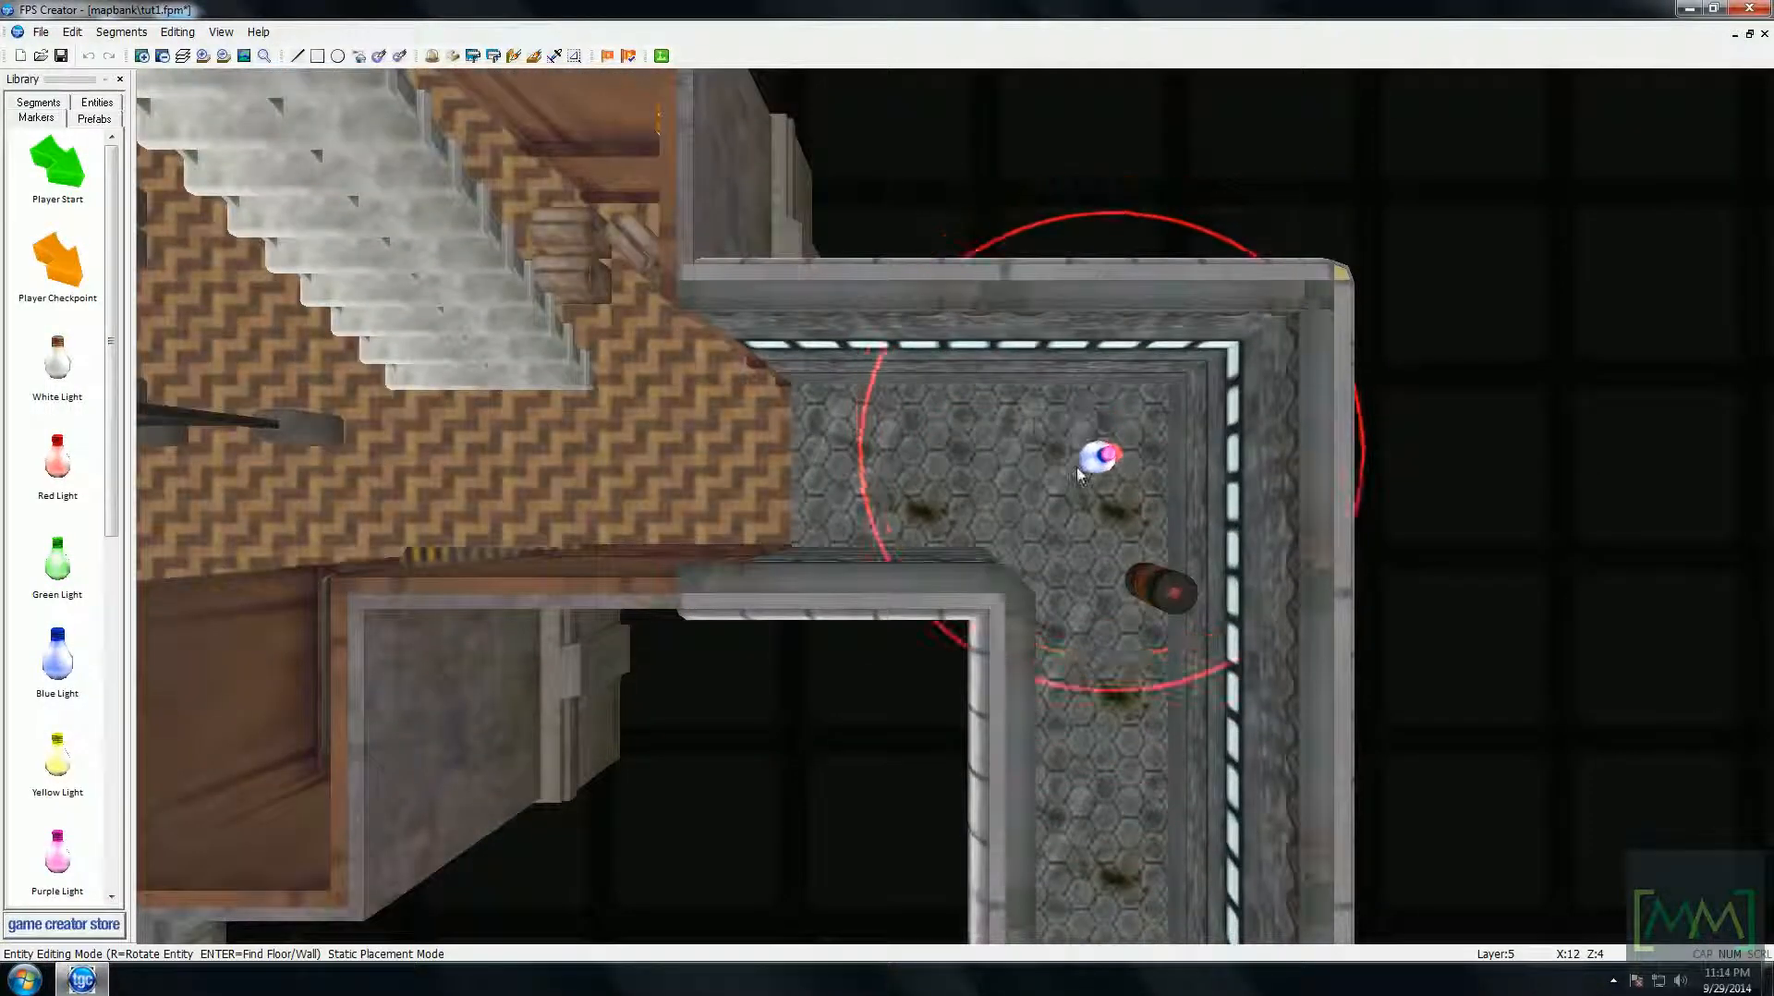
left_click(1081, 467)
- Go up to layer 6 and place a blue light where the lower corridor leaves the main room
key("Left")
key("Left")
key("Left")
key("Left")
key("Left")
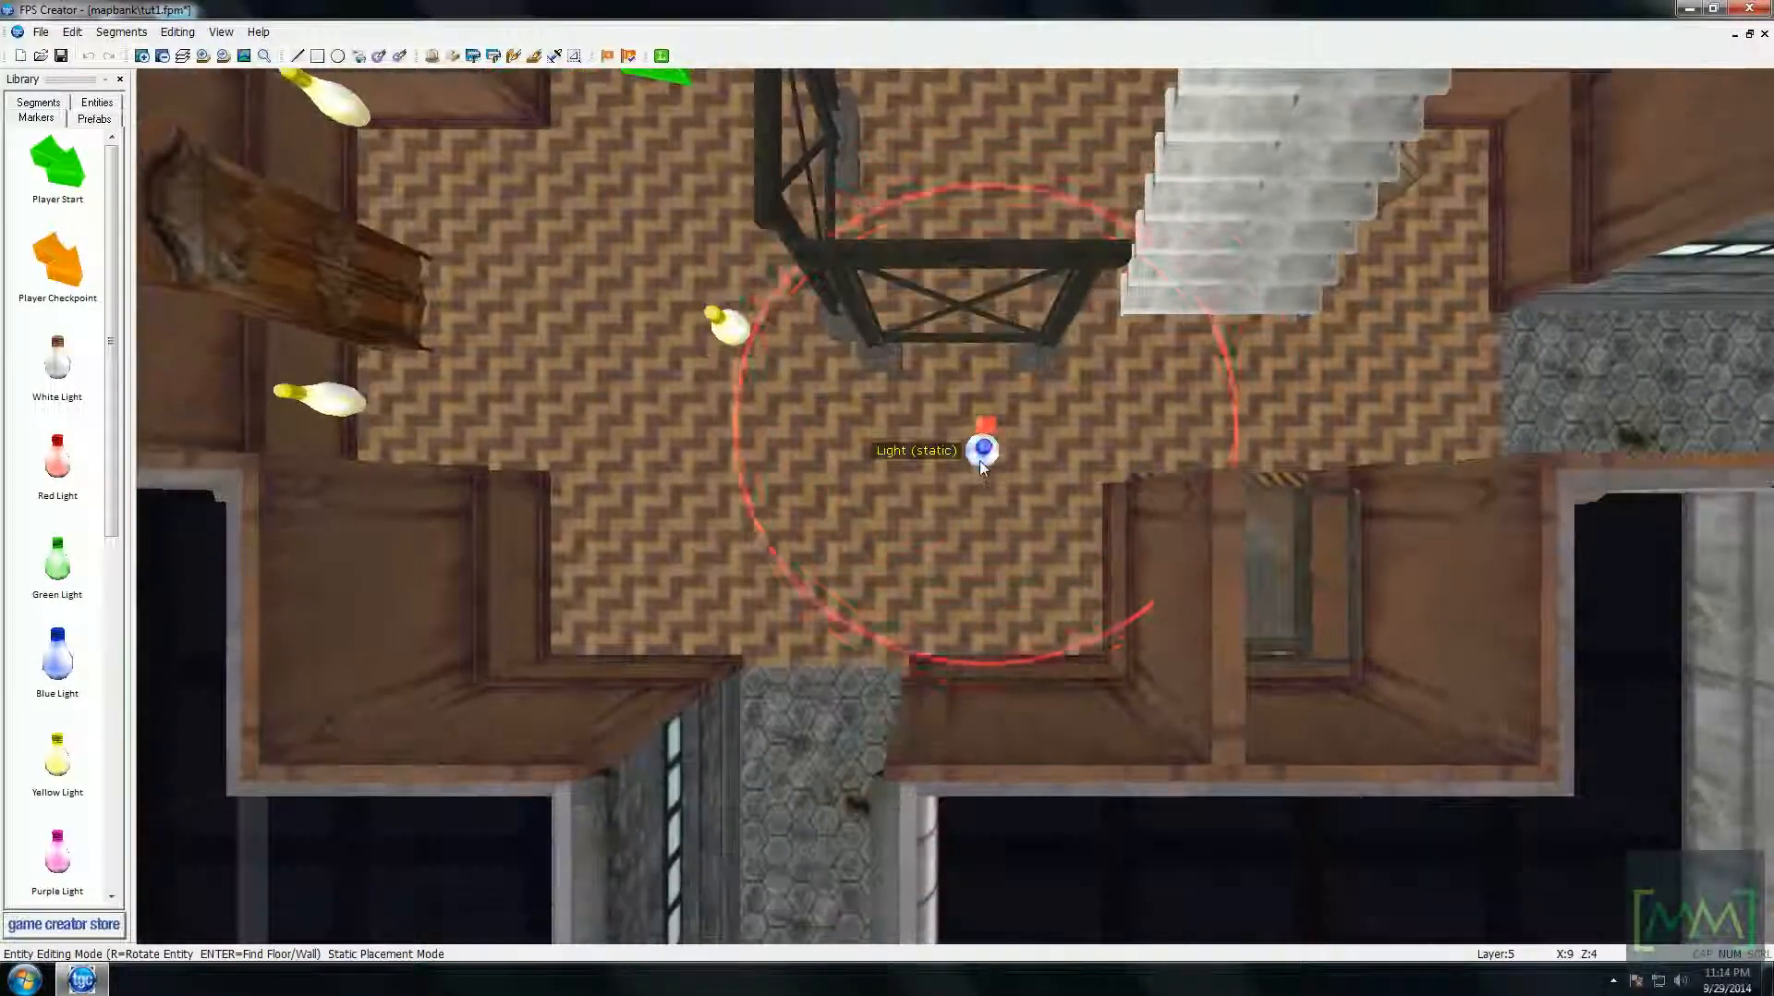
key("Down")
key("Left")
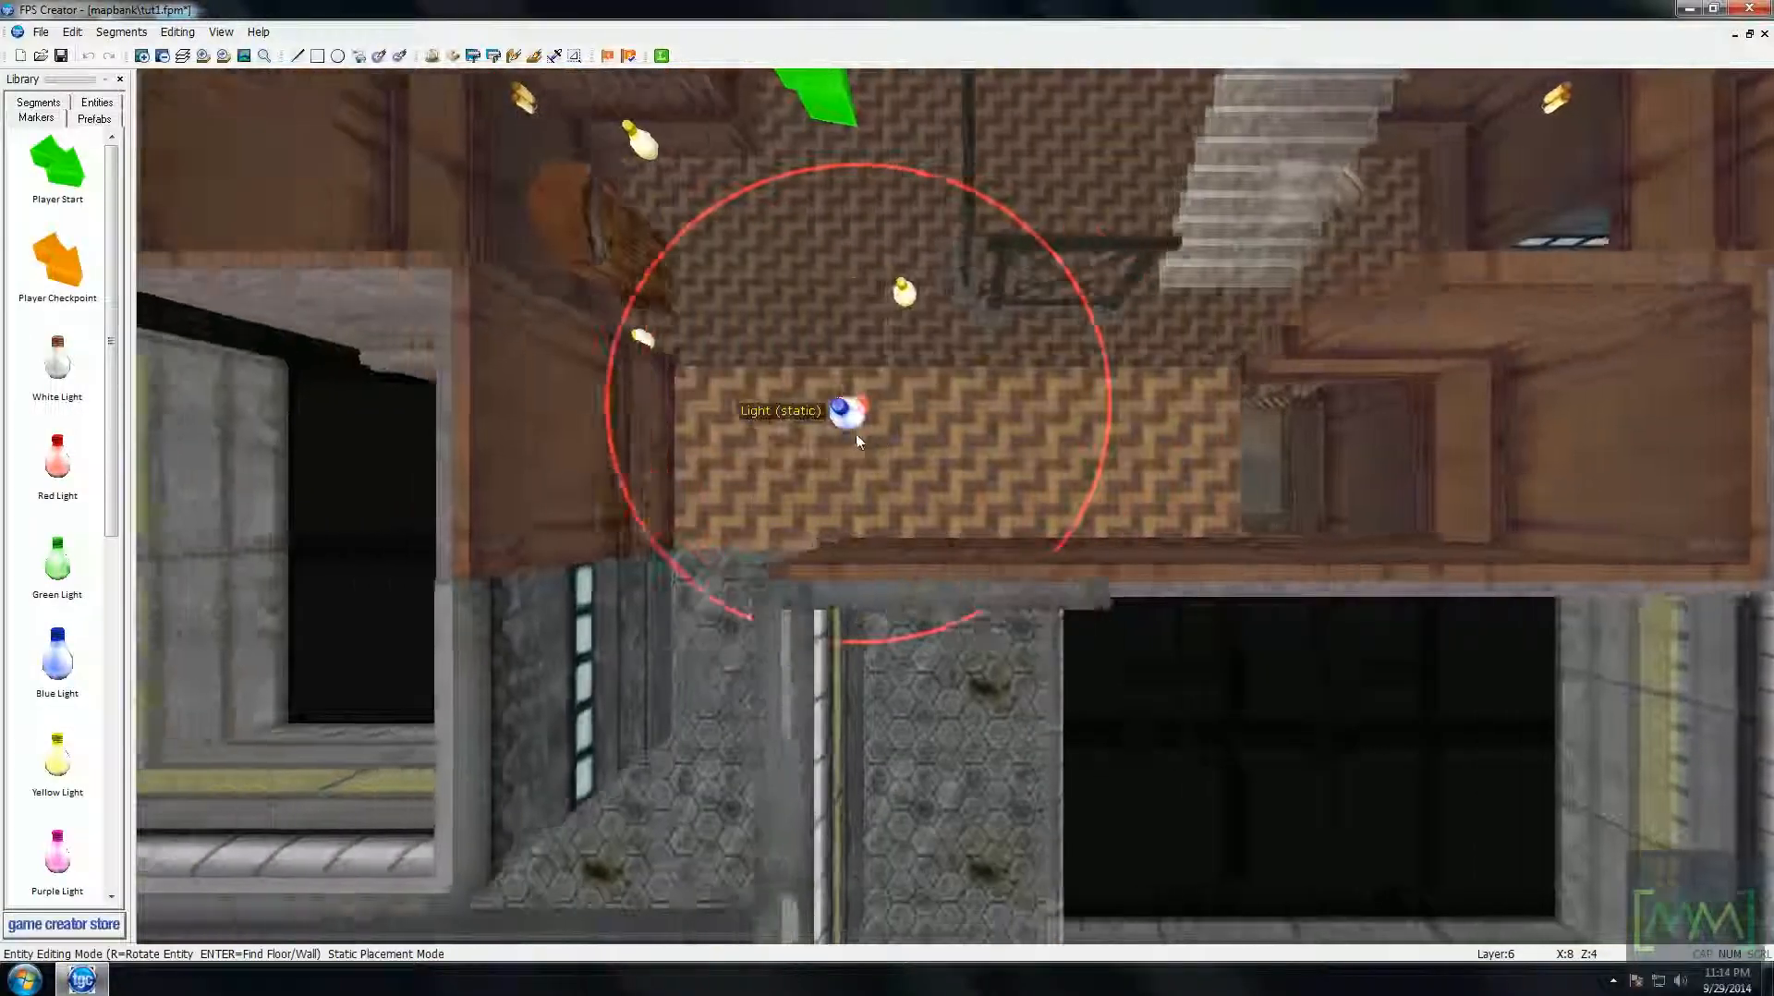
key("Down")
left_click(887, 518)
- Place a blue light at the bend of the left-hand corridor on layer 6
key("Down")
key("Left")
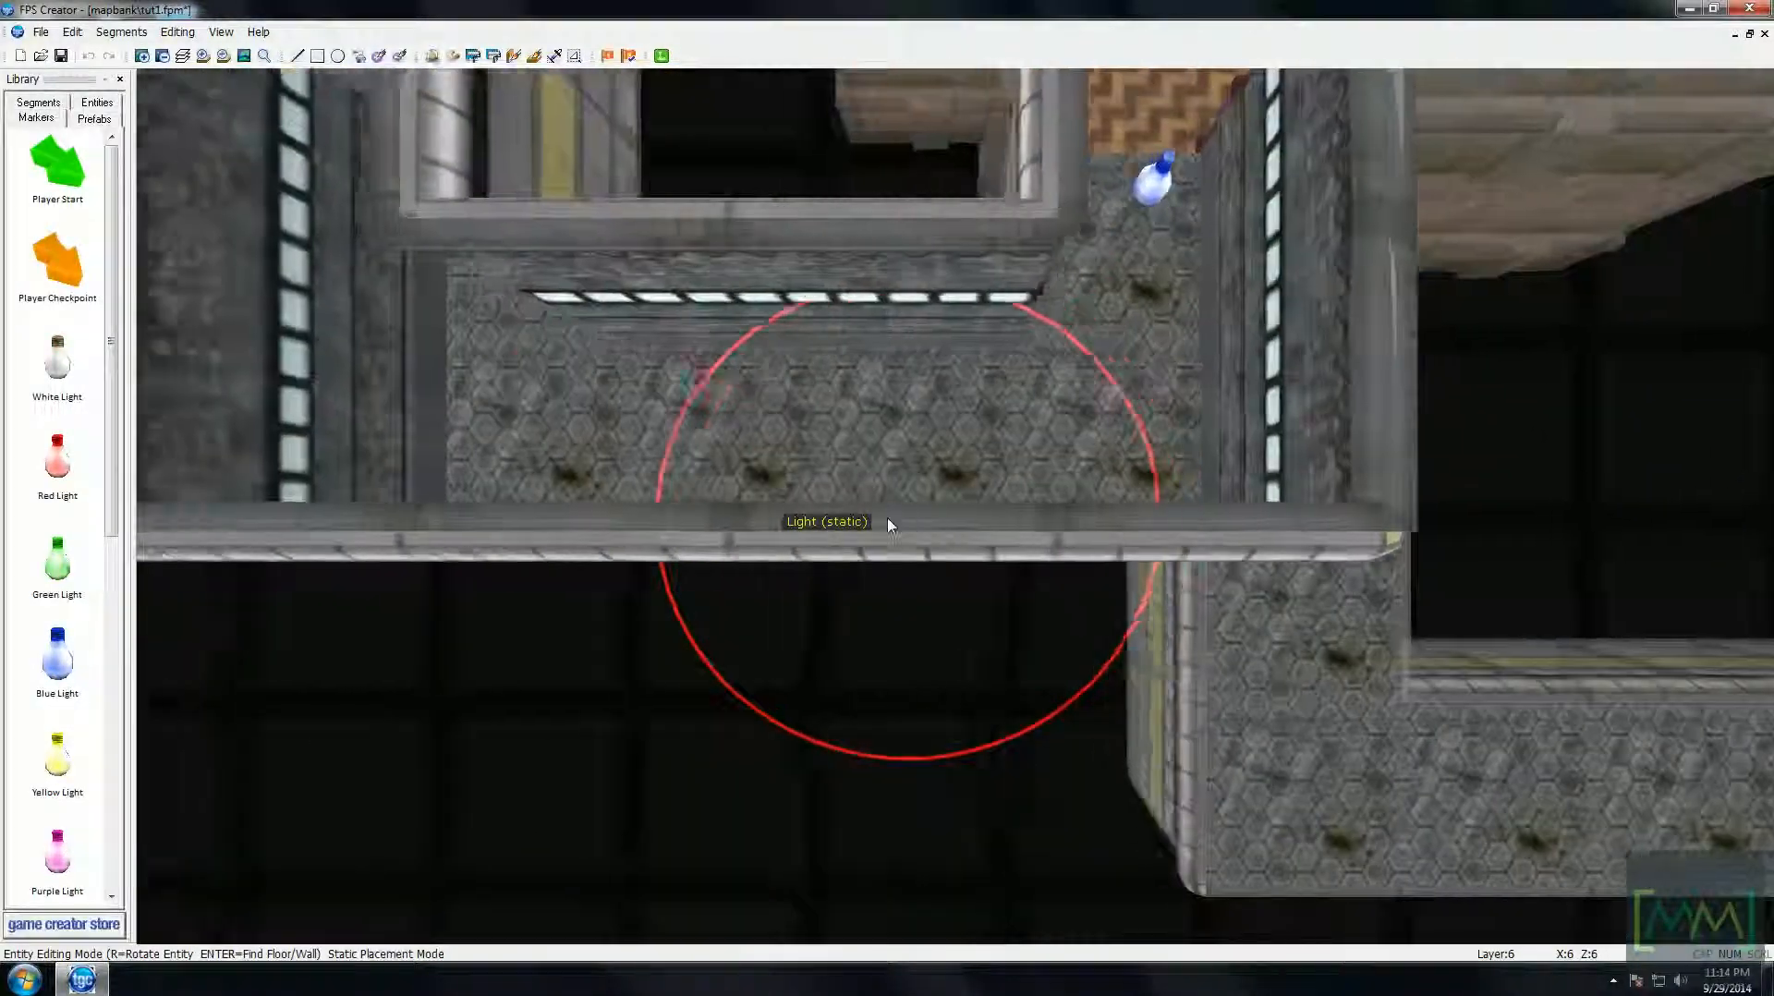
key("Up")
key("Up")
key("Left")
left_click(894, 512)
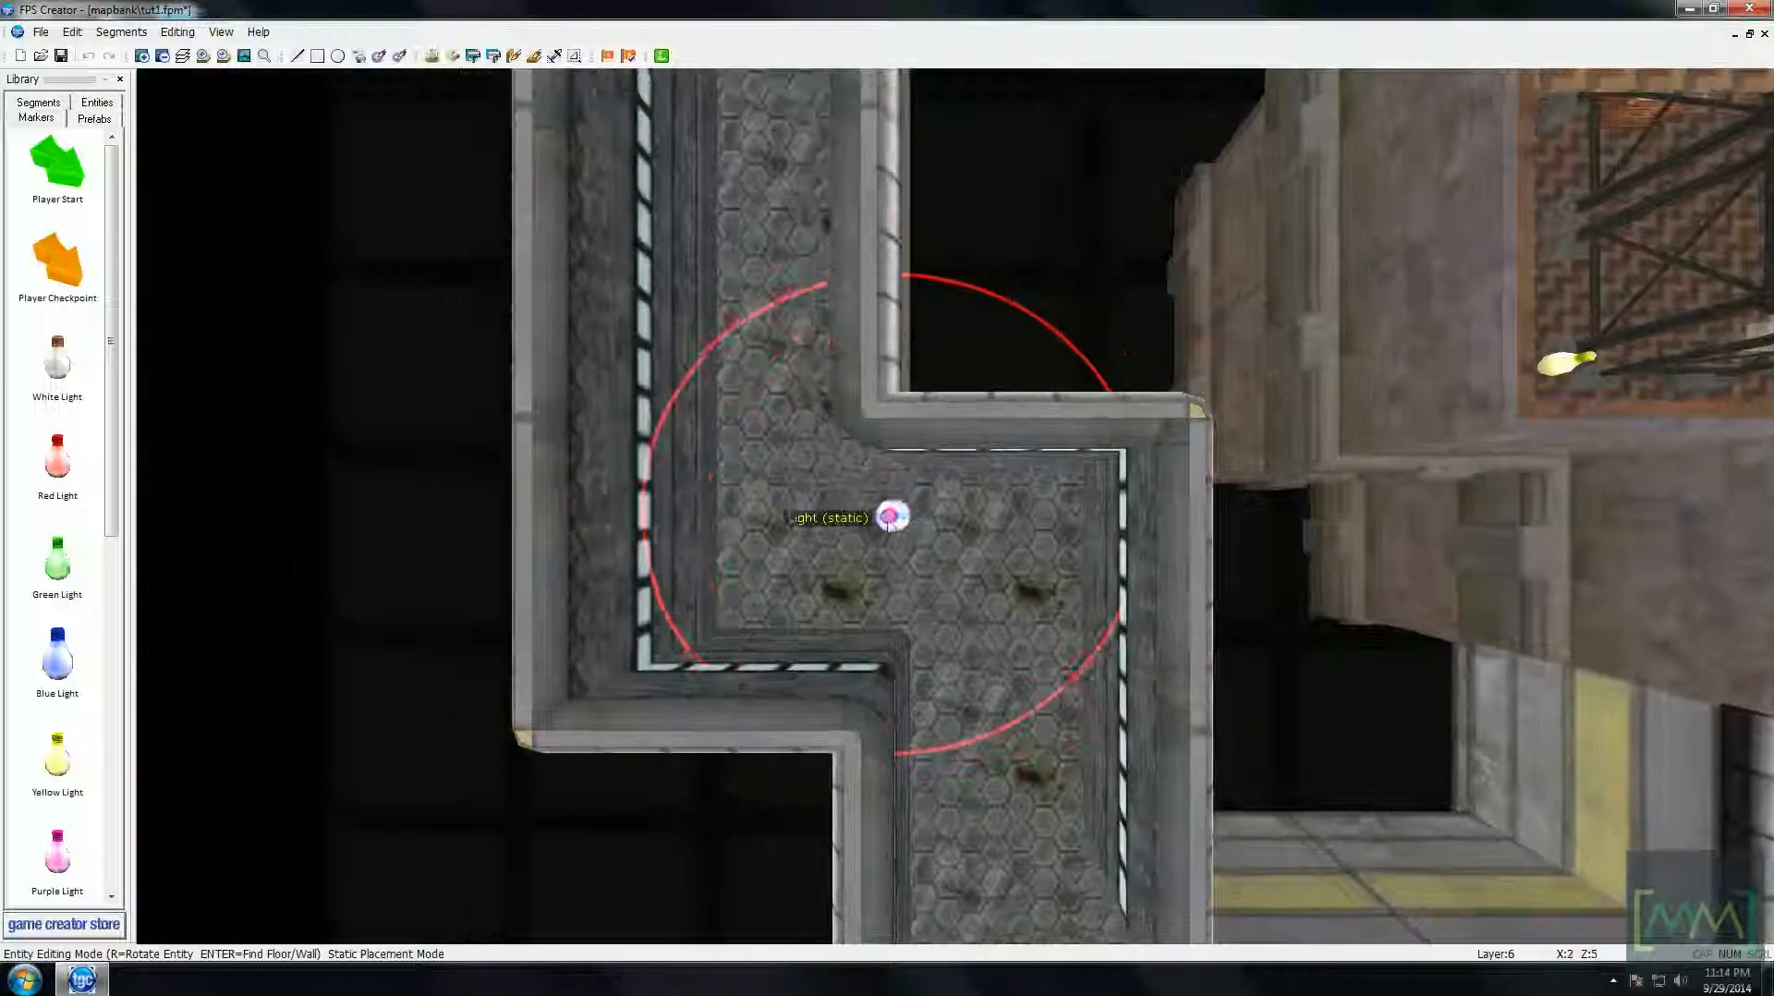
- Place blue lights at the upper-left and upper-right corners of the layer 6 corridor
key("Up")
key("Left")
key("Up")
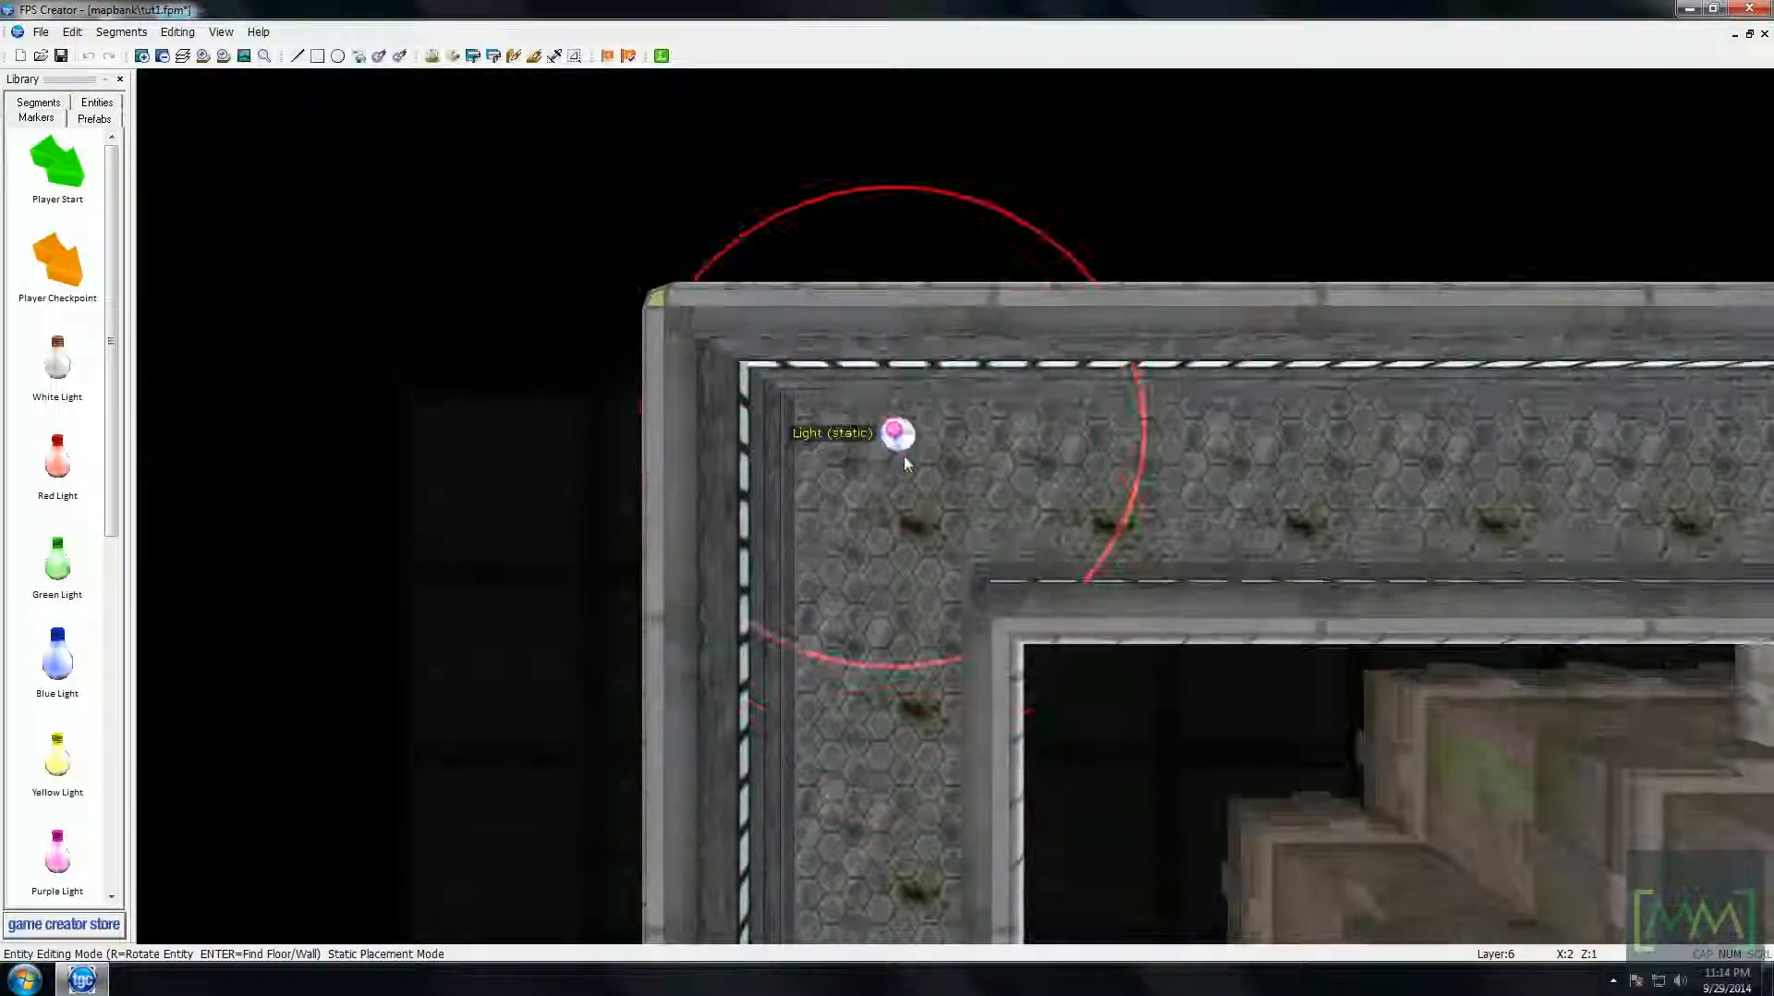
left_click(899, 470)
key("Right")
key("Right")
key("Right")
key("Right")
key("Right")
key("Right")
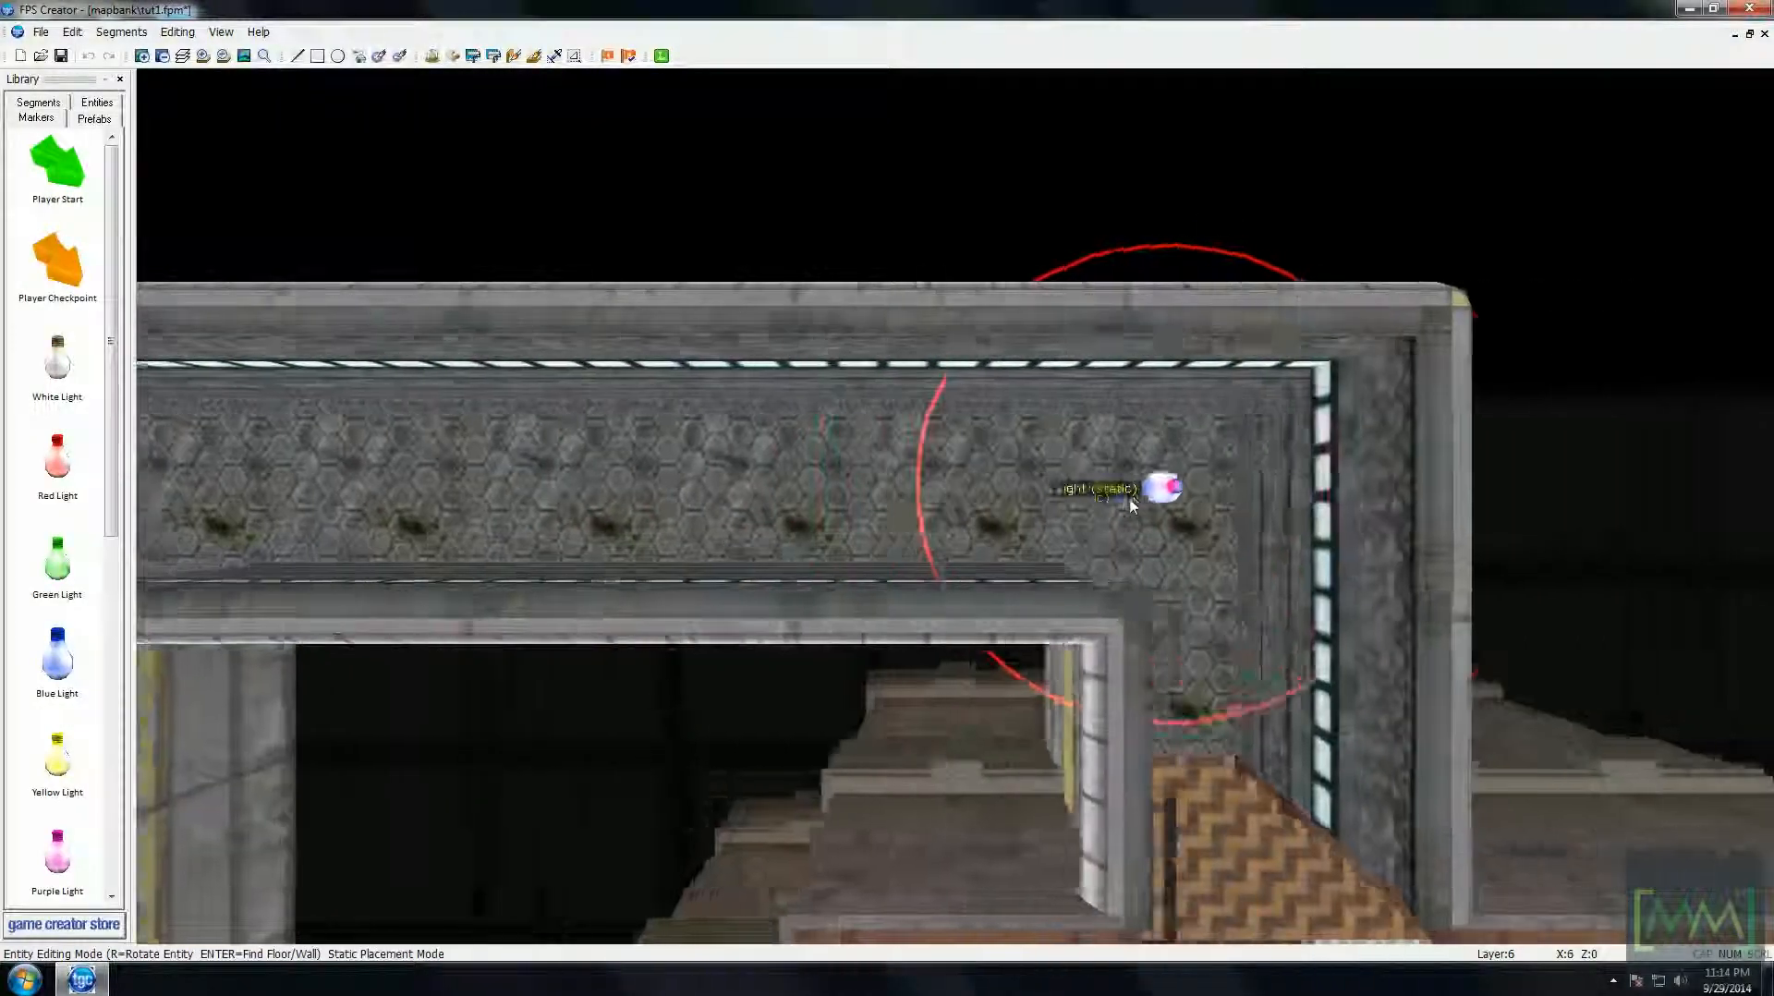
left_click(1062, 536)
- Return to layer 5 and add the briefcase entity from the ww2 items folder to the library
key("Down")
key("Down")
key("Down")
key("Down")
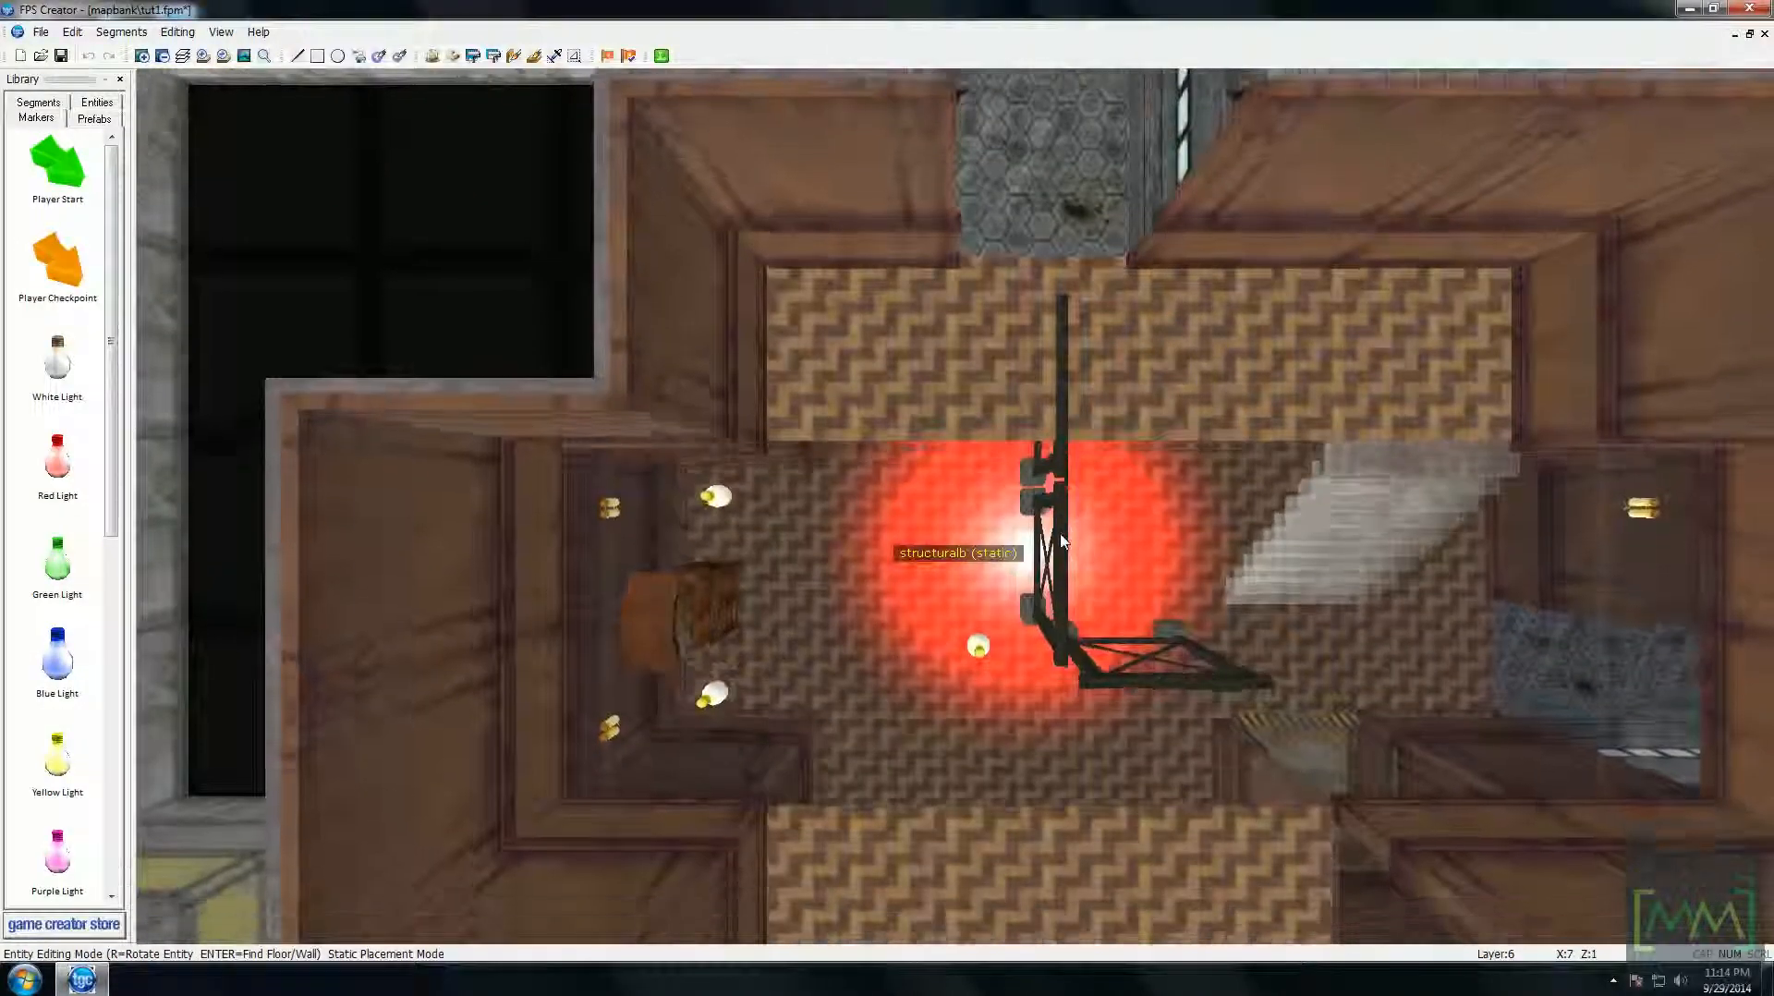
key("Page_Down")
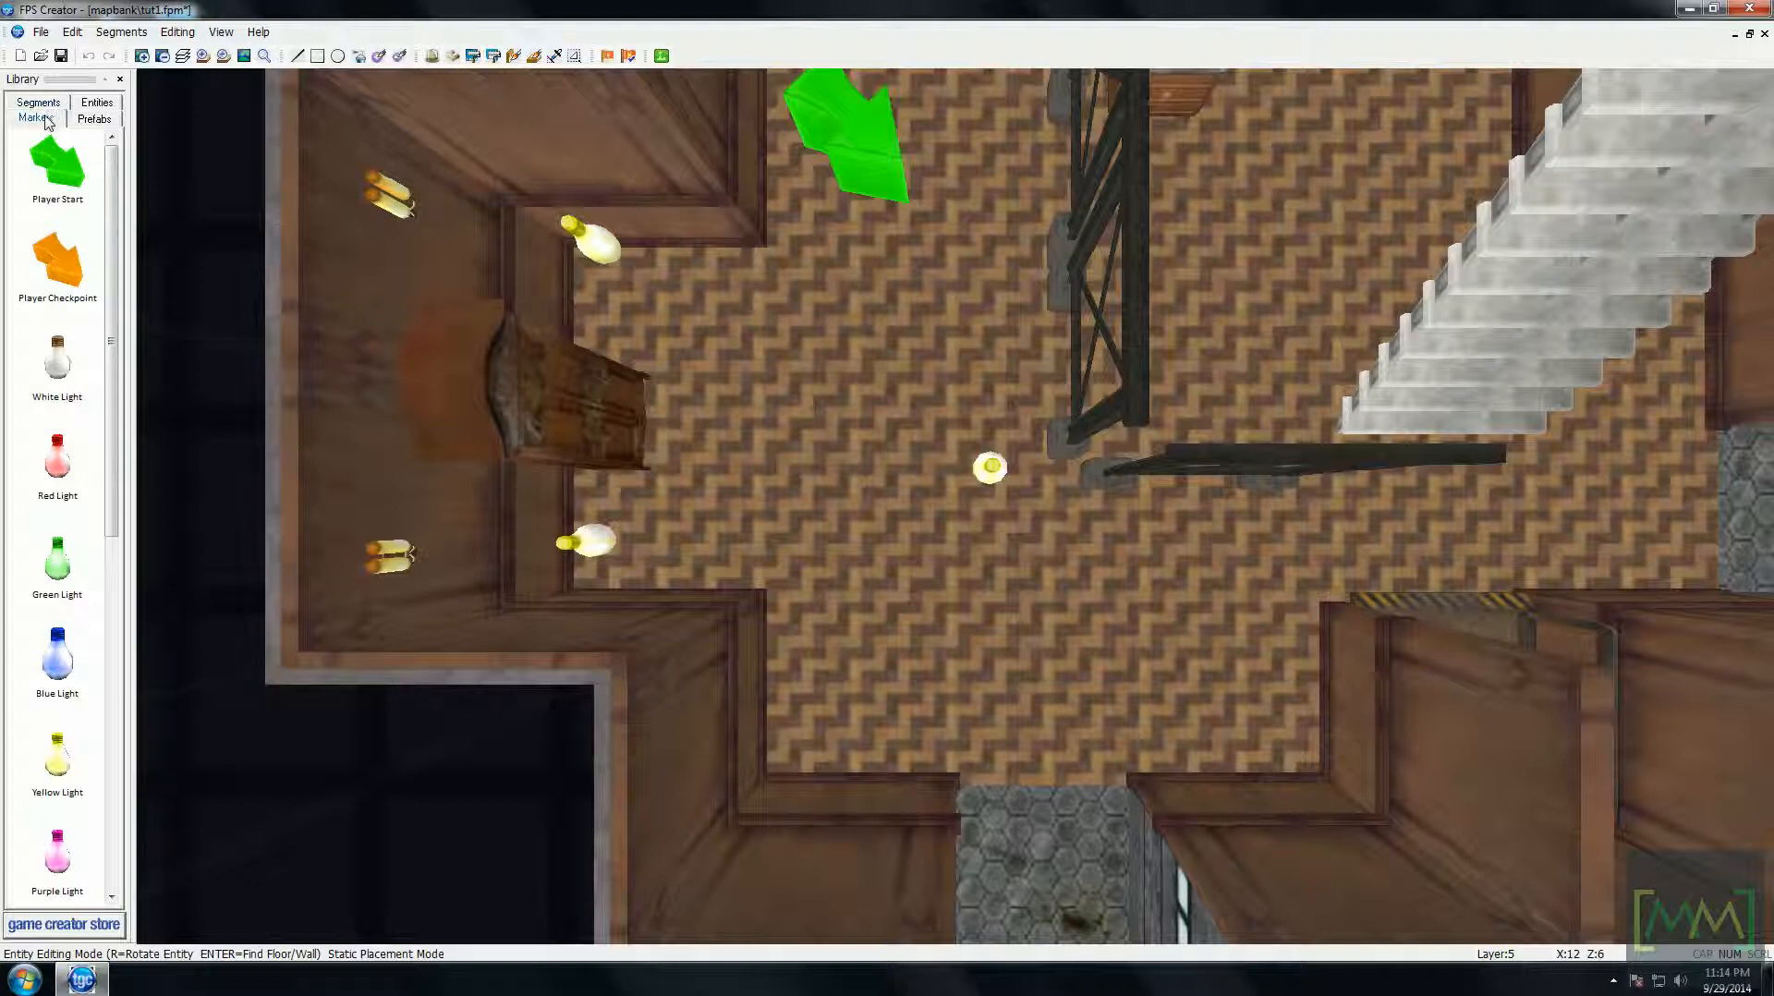
left_click(97, 103)
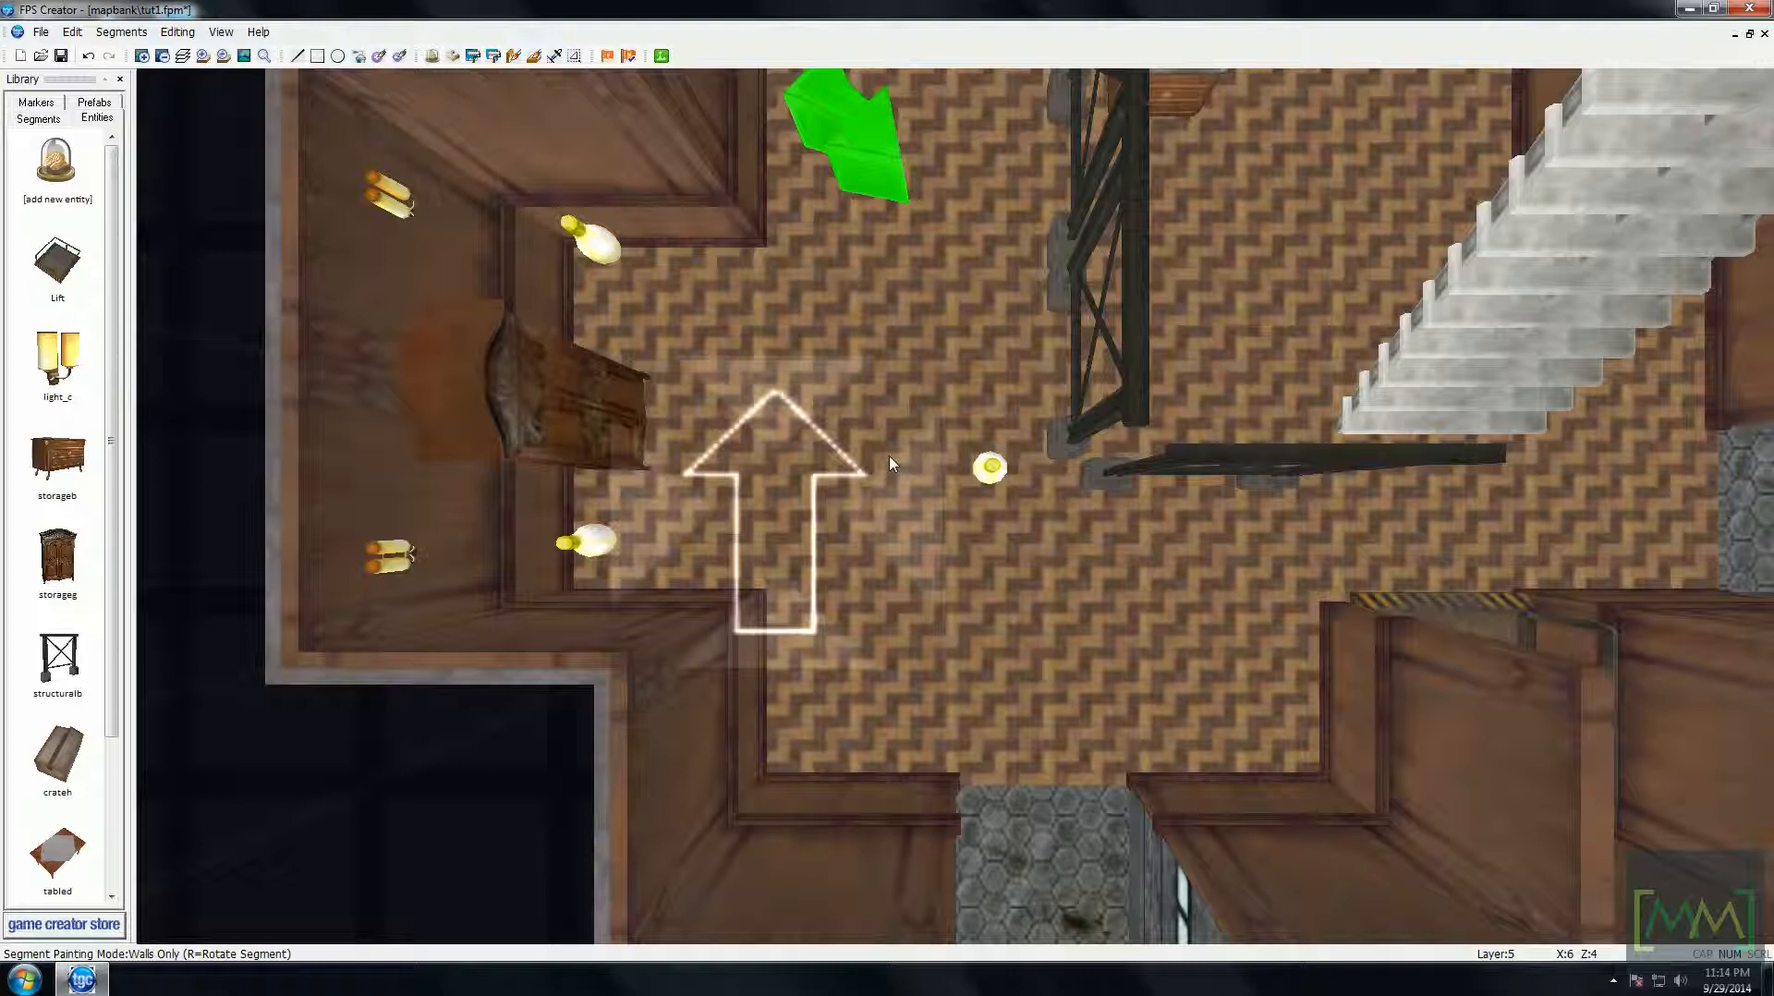
left_click(69, 167)
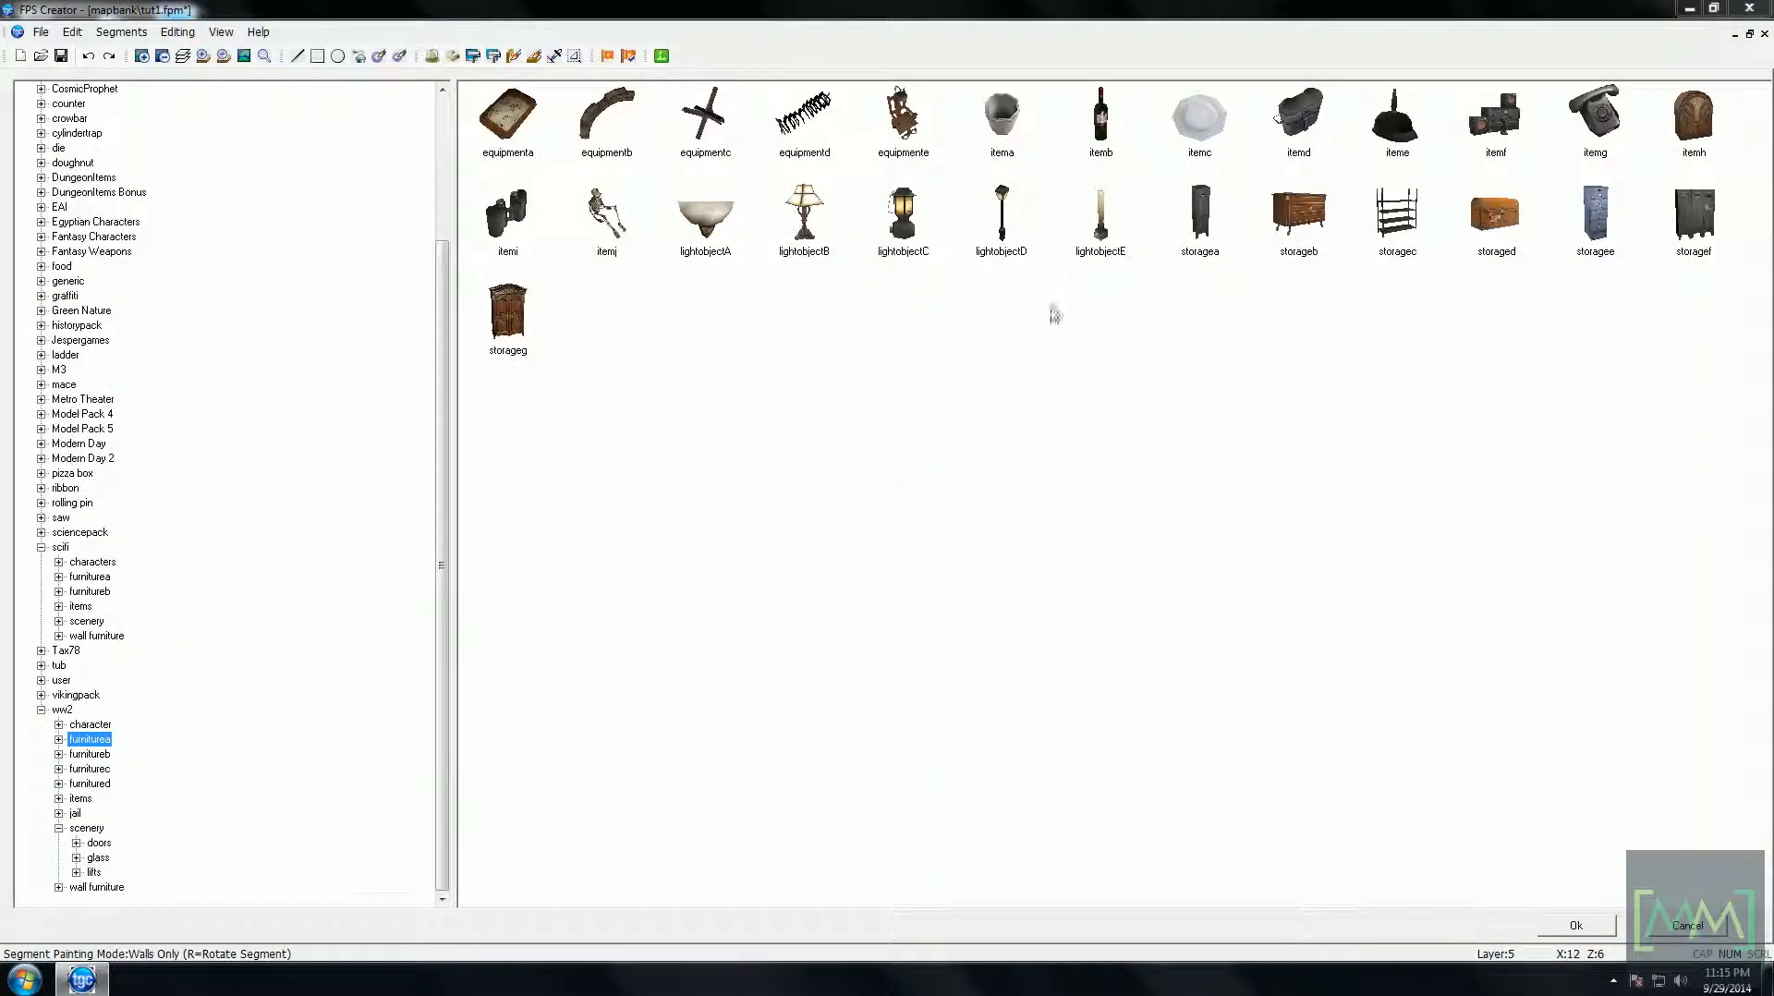
left_click(80, 800)
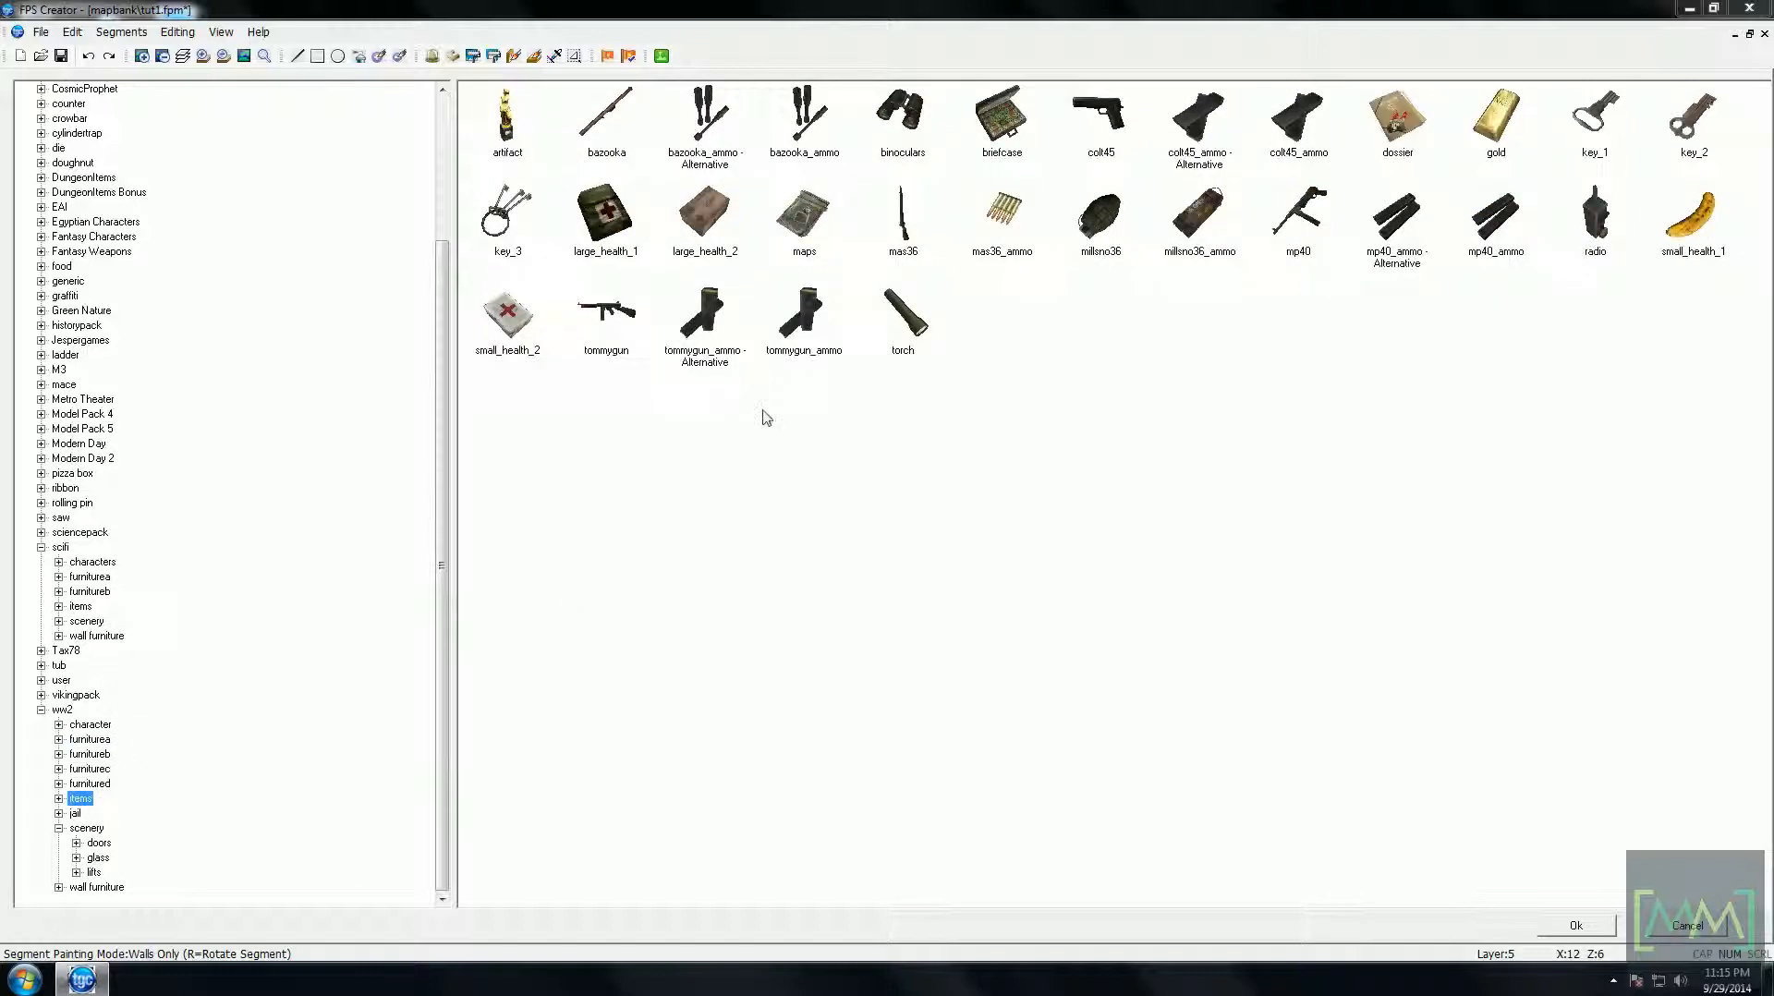
double_click(1002, 116)
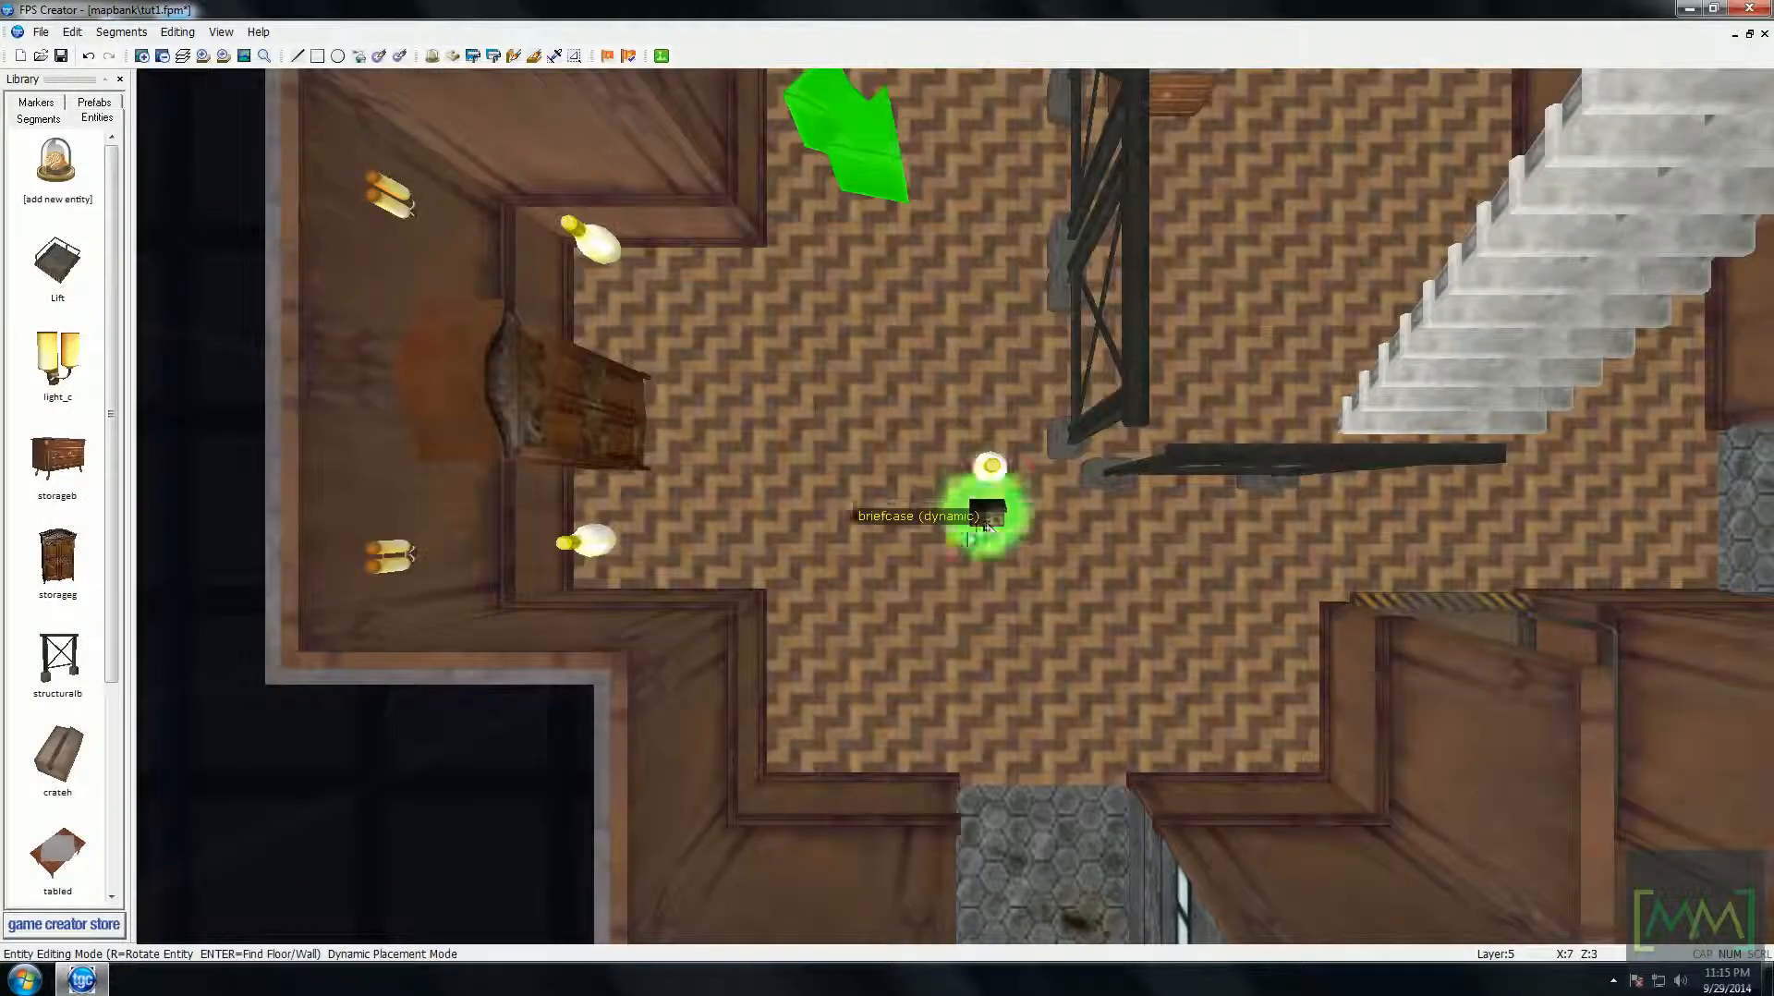
- Place the briefcase in the upper-left corner of the layer 6 corridor, next to the blue light
key("Up")
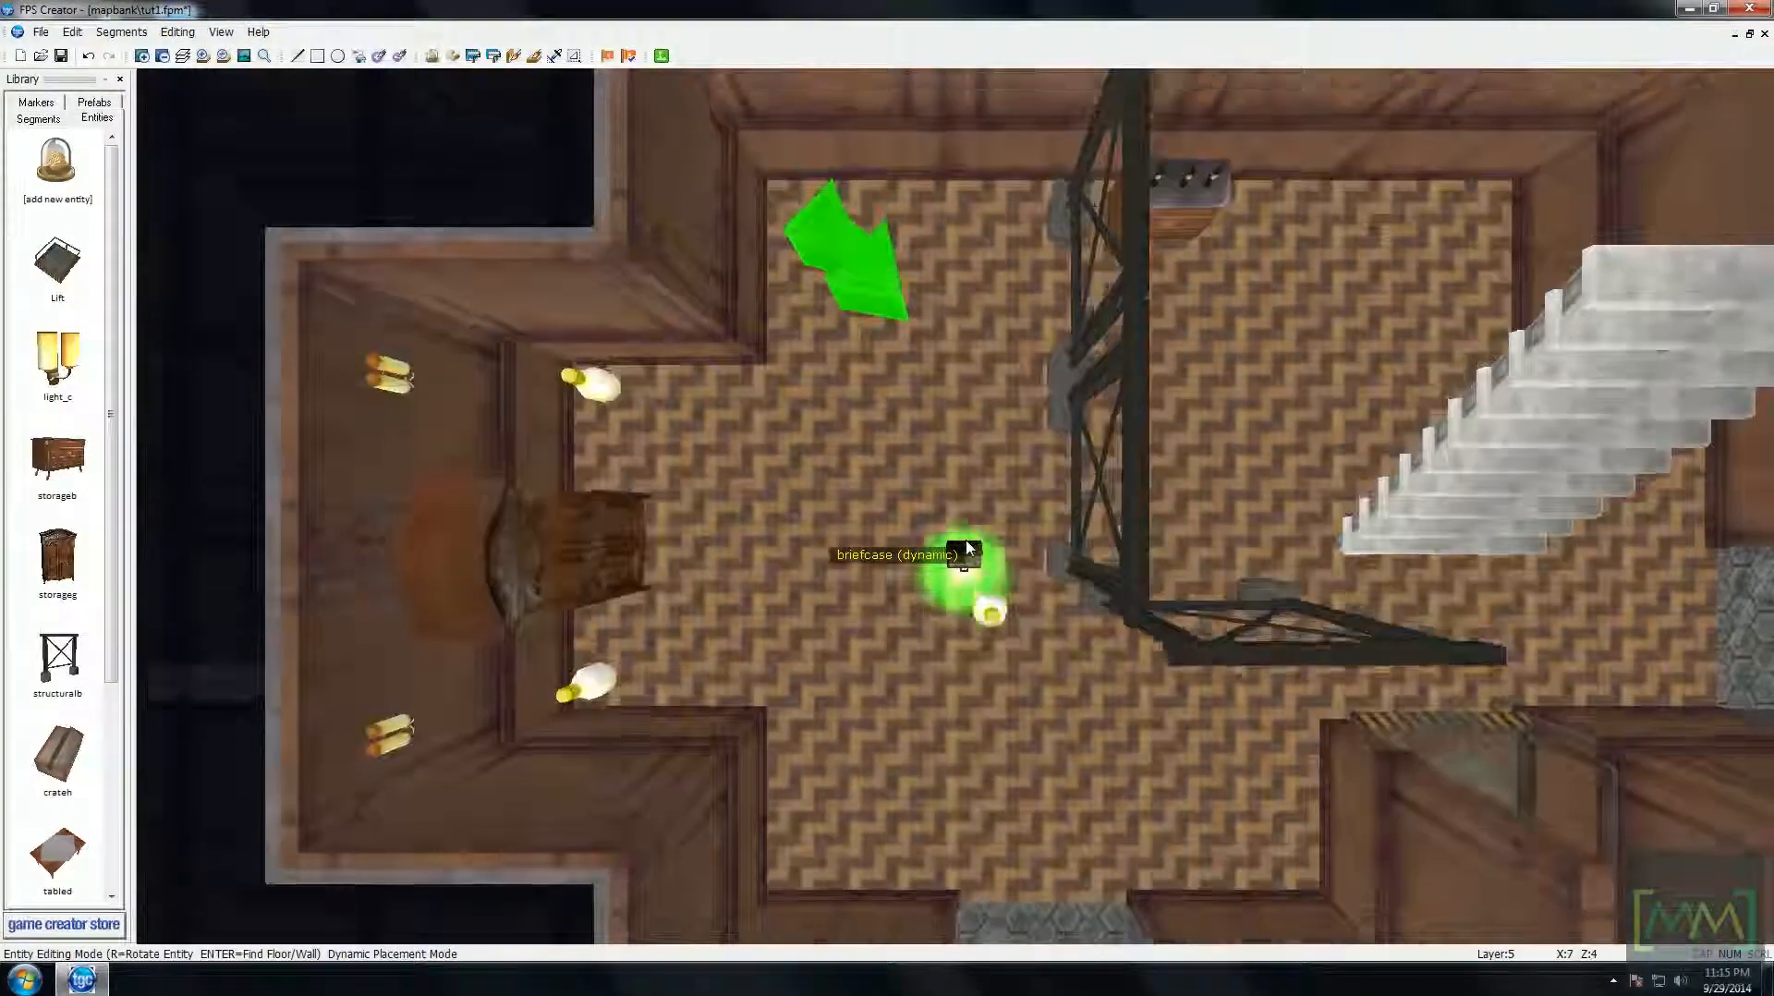
key("Up")
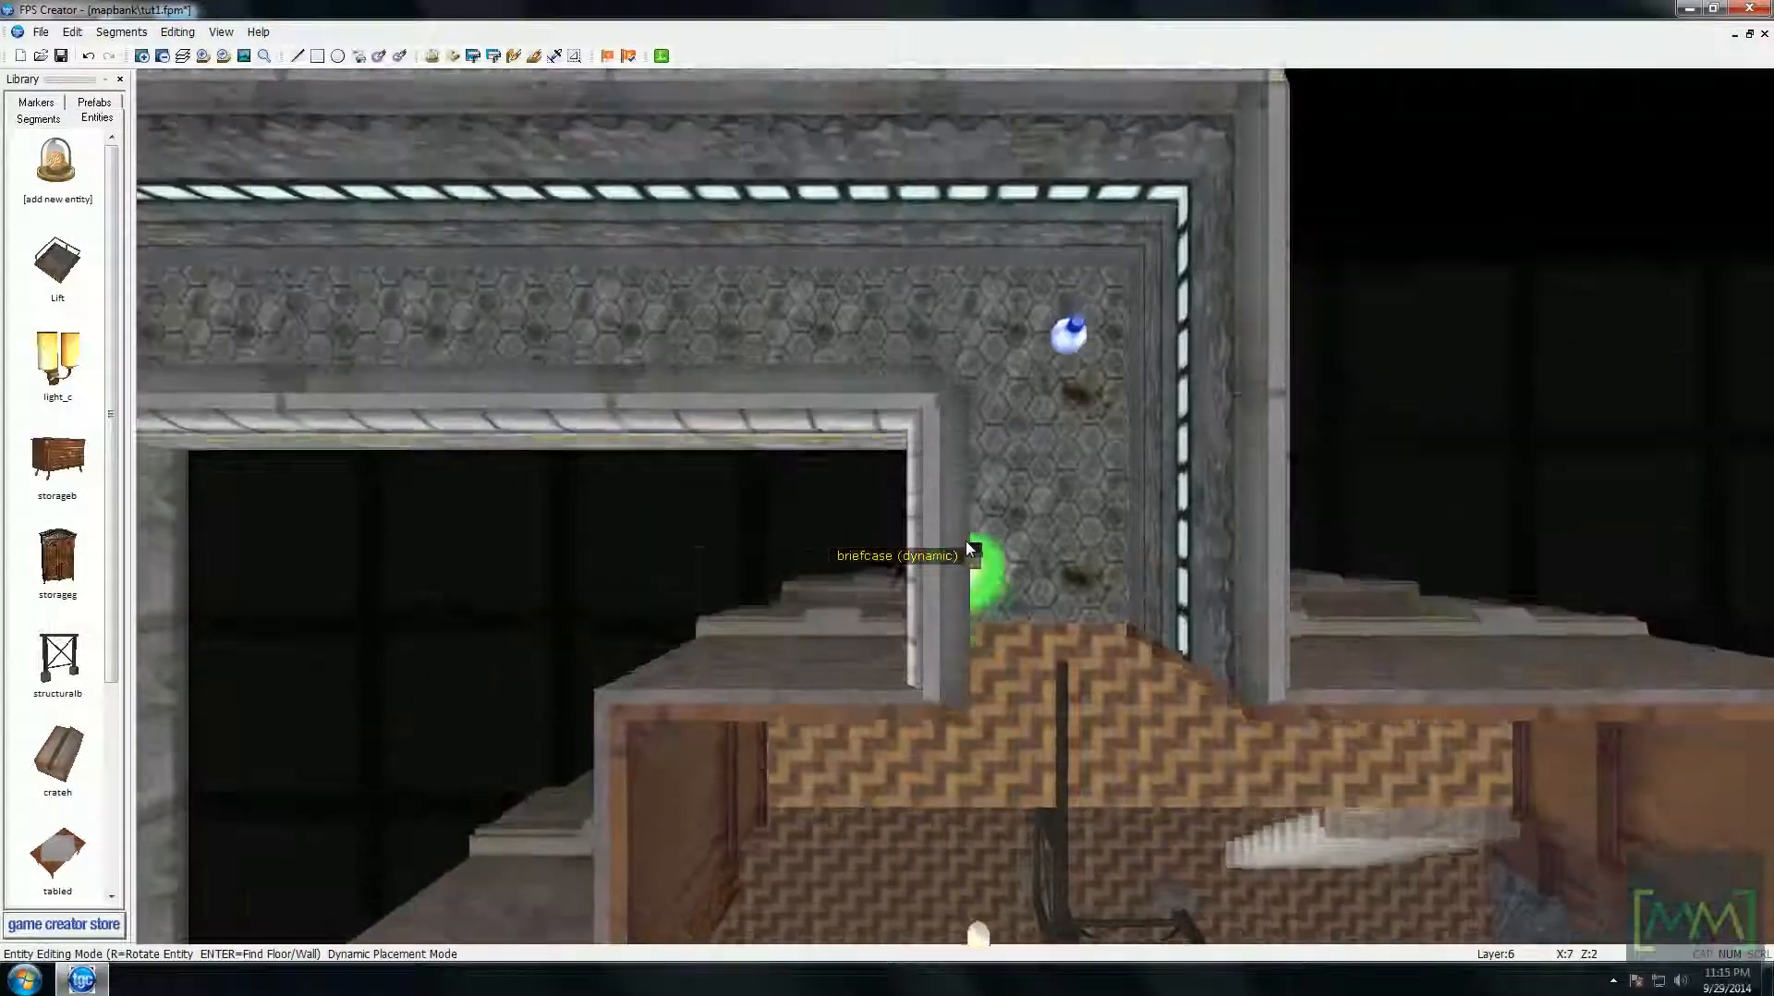
key("Left")
key("Down")
key("Left")
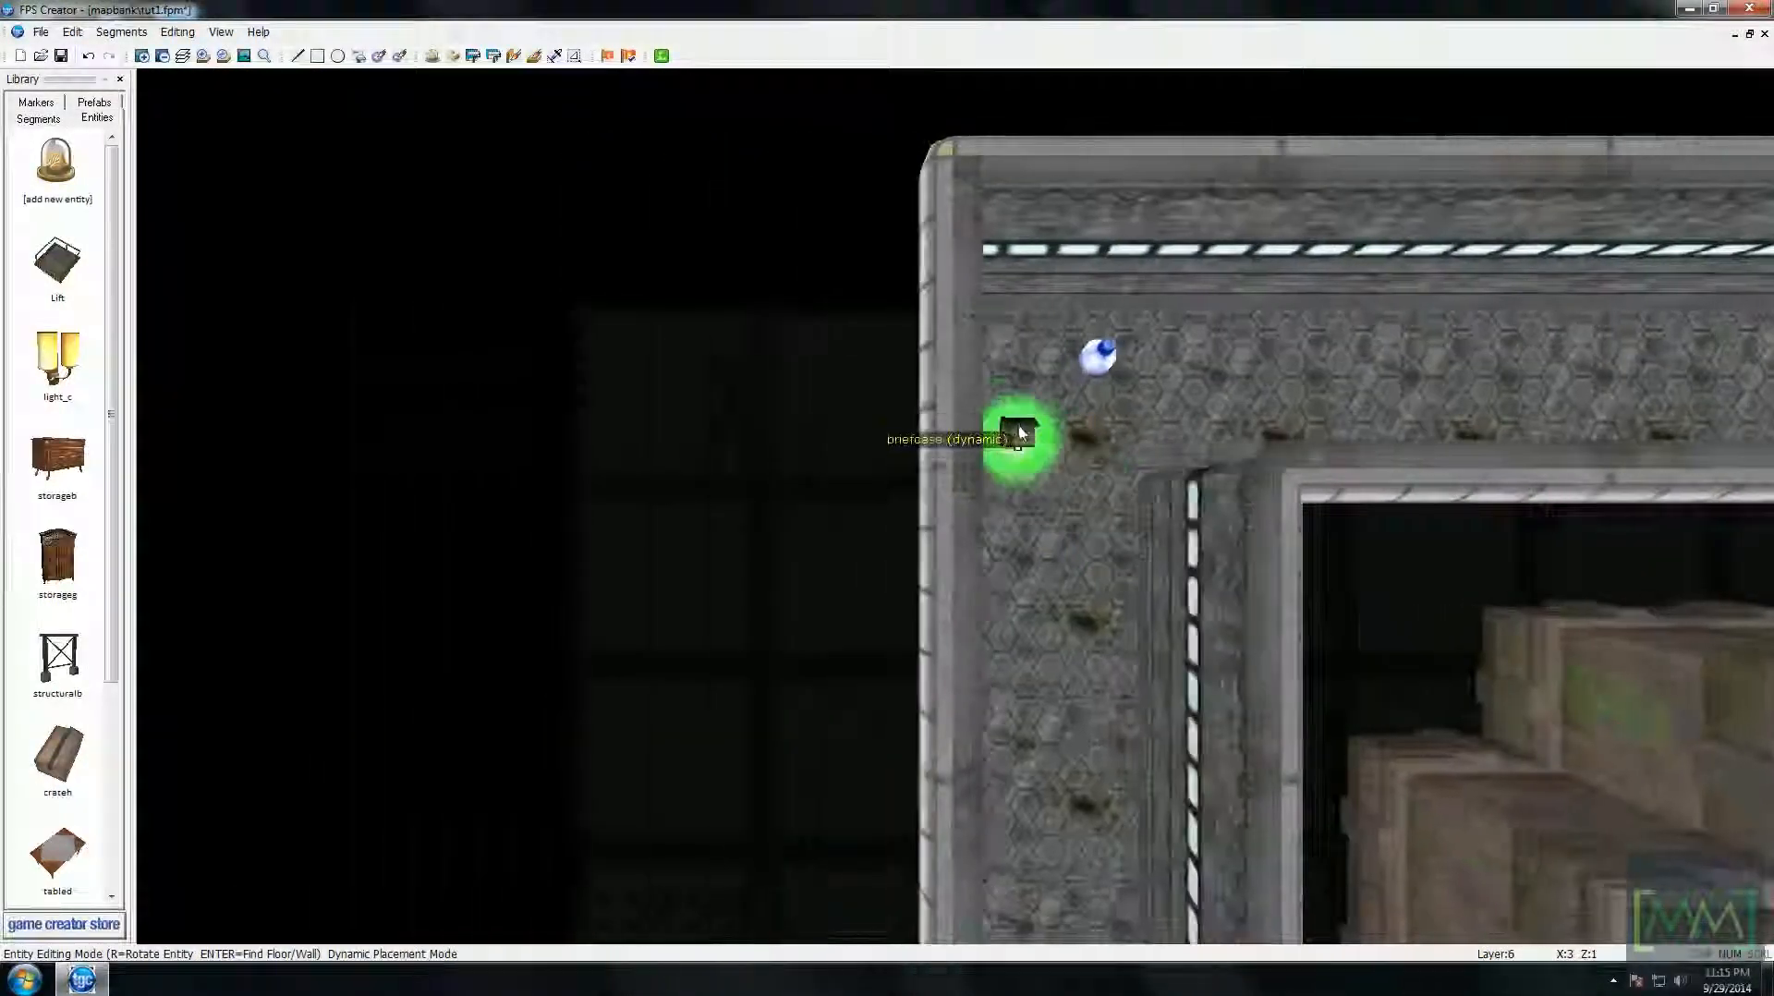
left_click(1051, 428)
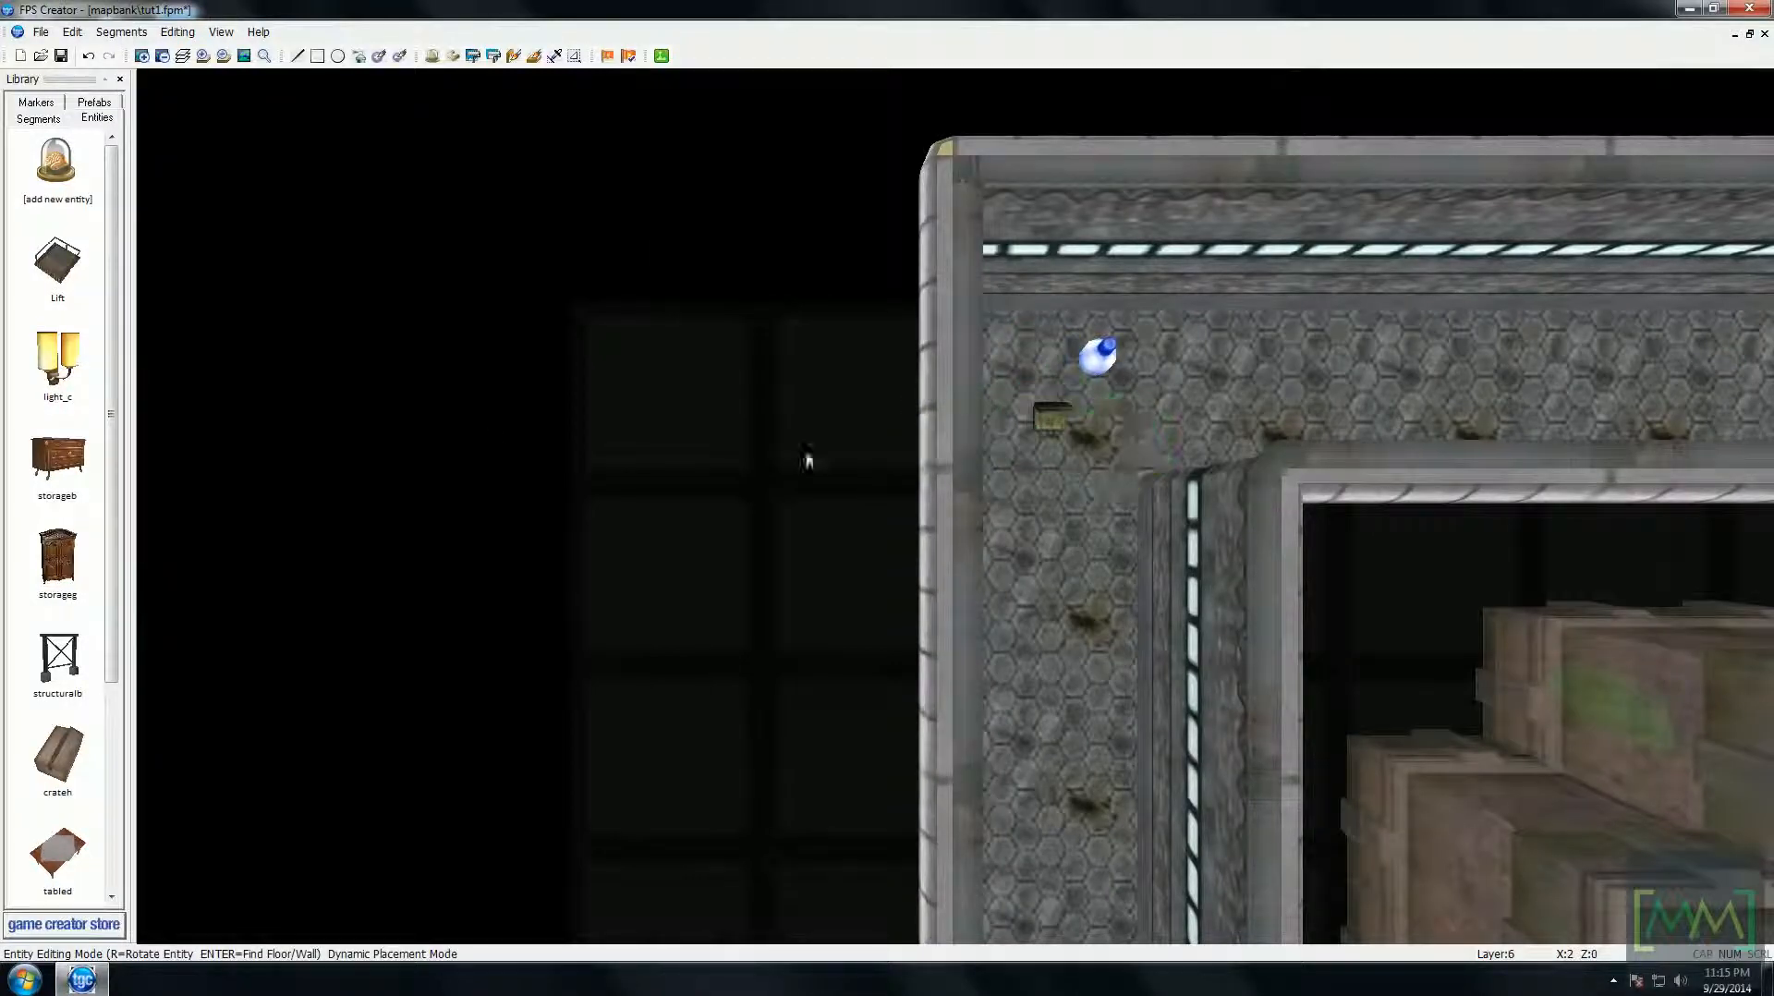
- Place the storageb cabinet in the upper-left corner of the layer 6 corridor and set the briefcase on top of it
left_click(57, 458)
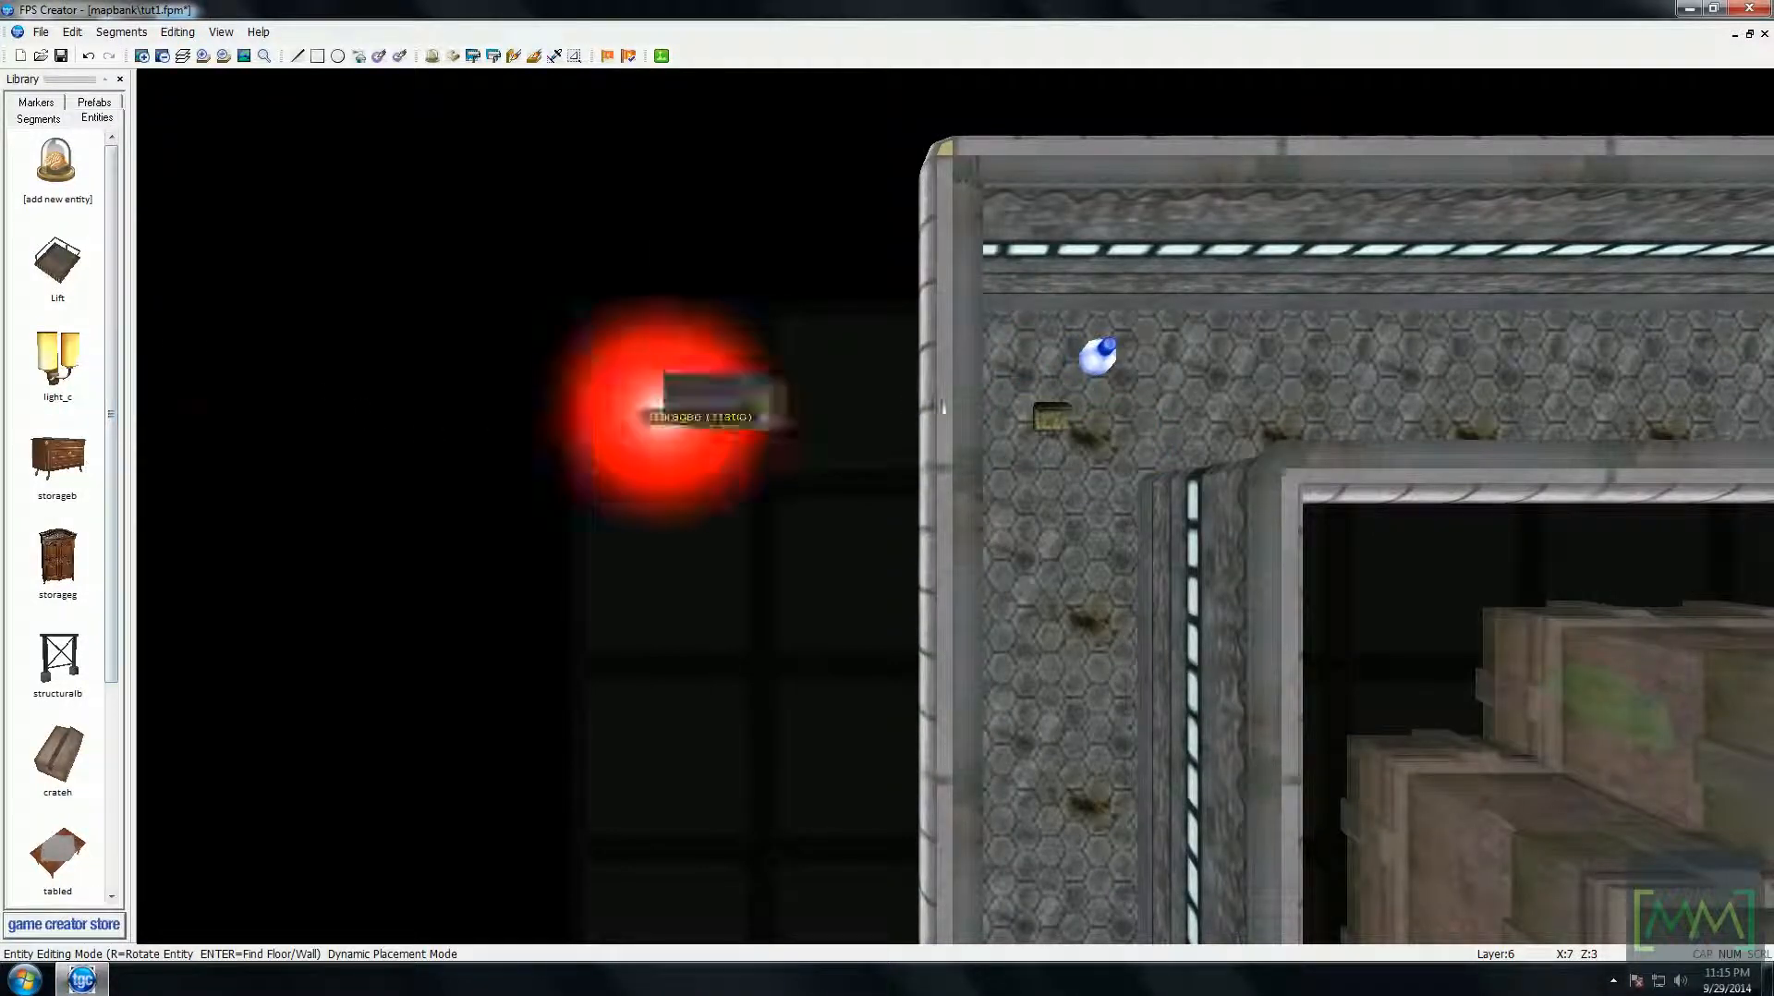
scroll(1011, 382, "up", 5)
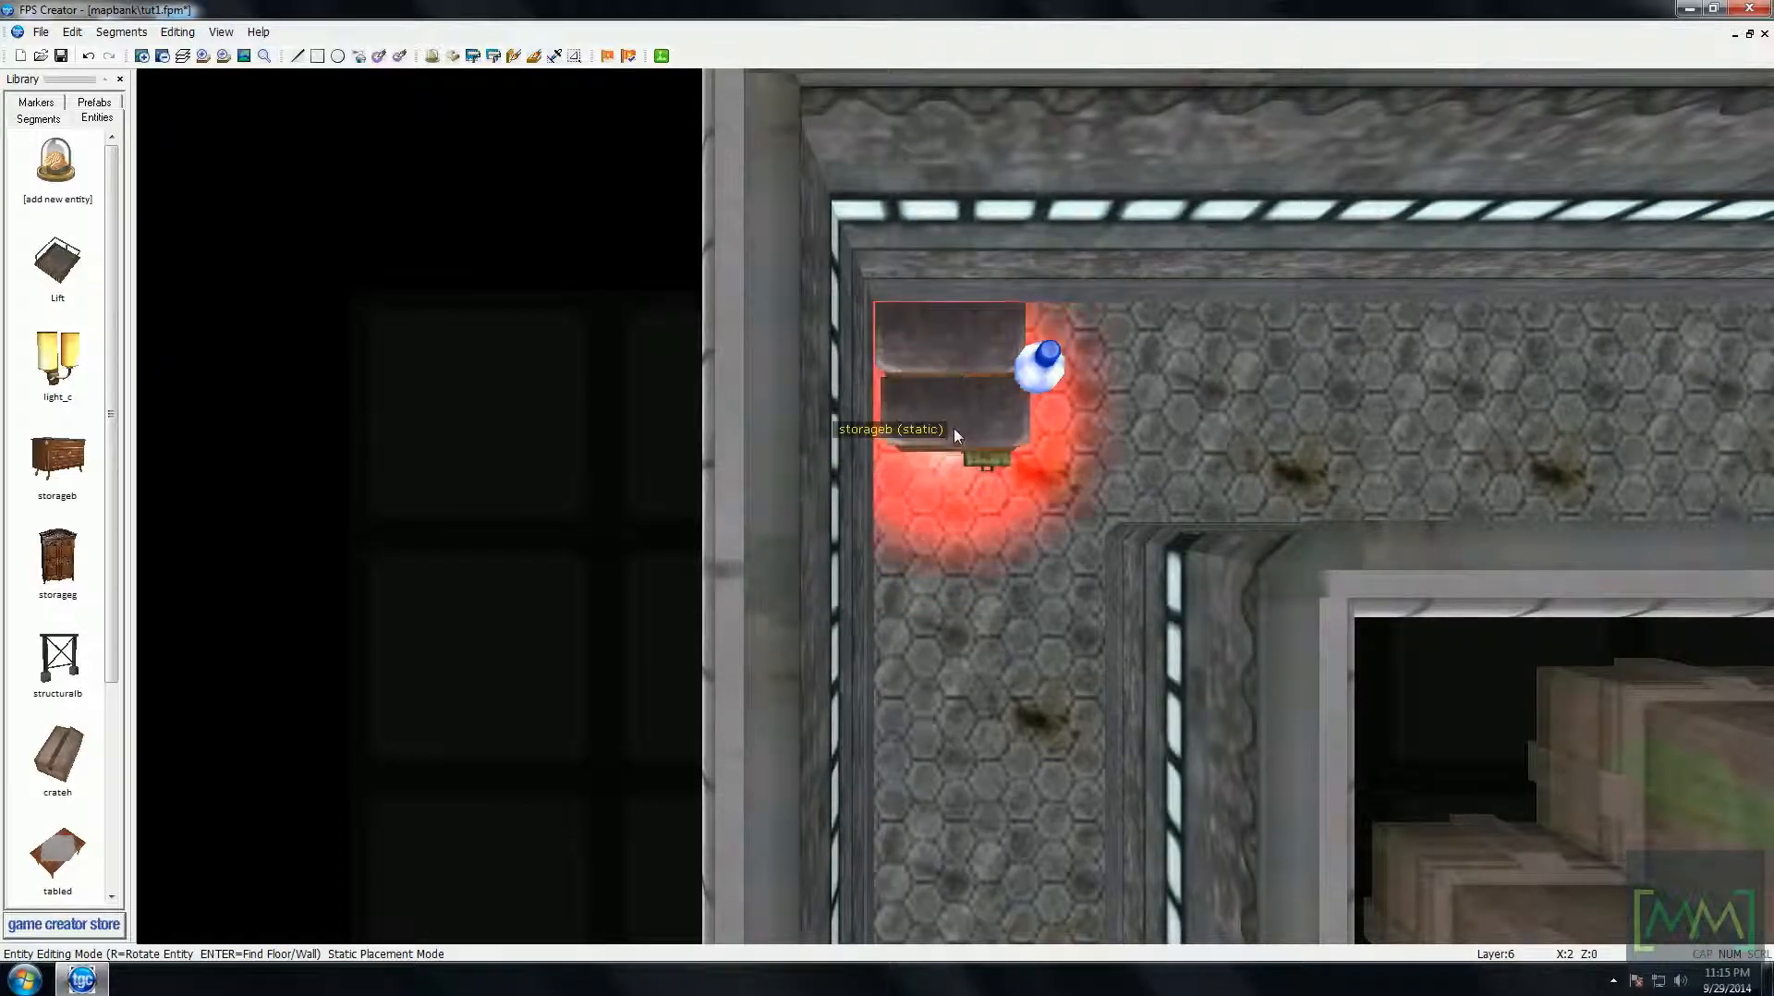
left_click(955, 382)
left_click(983, 459)
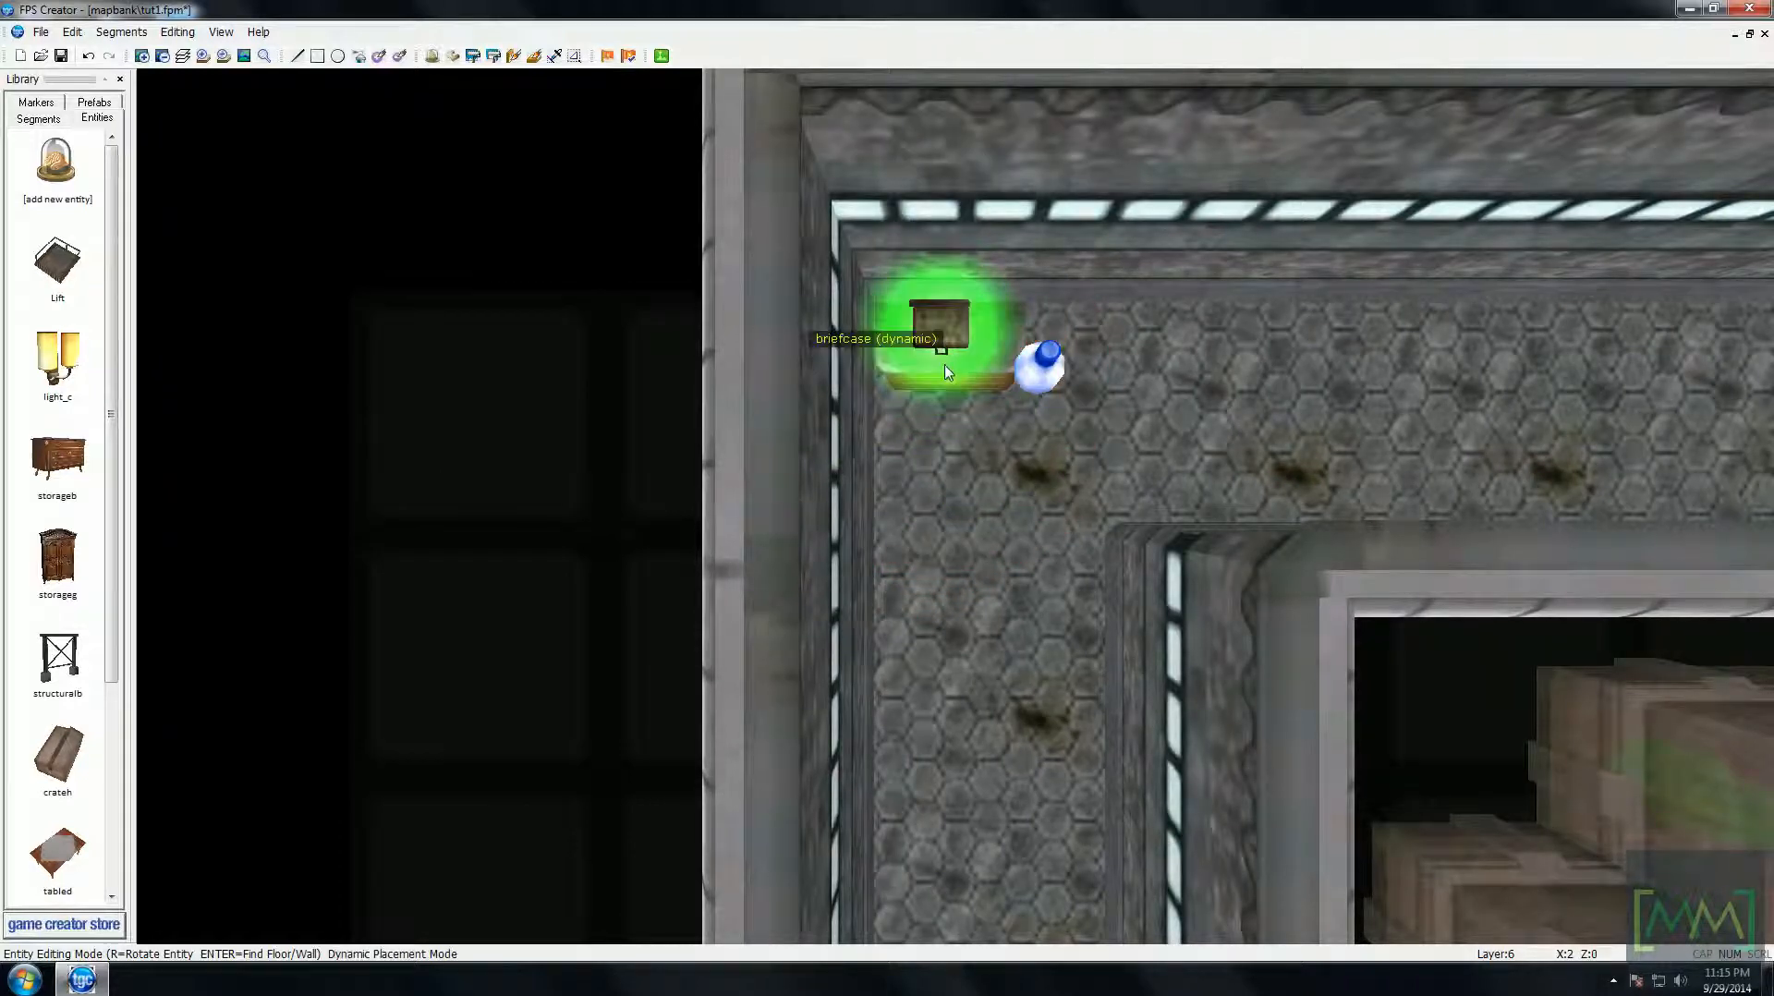
left_click(939, 384)
key("Right")
key("Left")
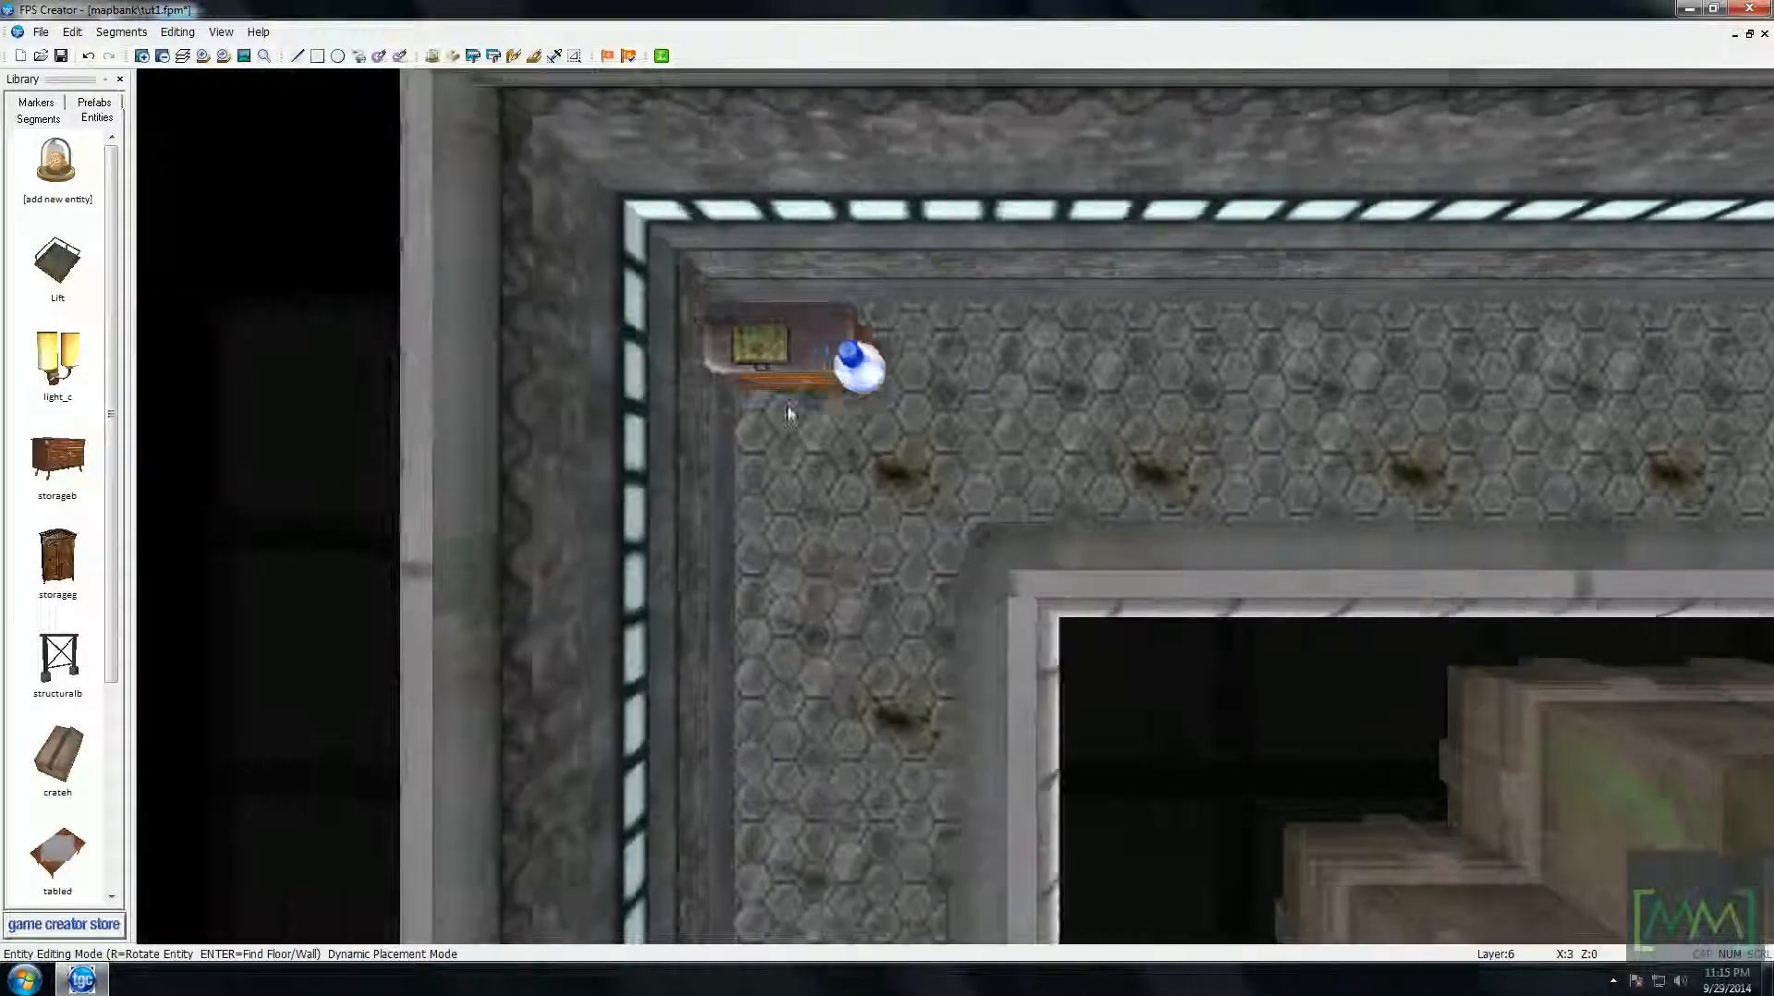
- Place a Win Zone marker over the cabinet and briefcase in the corridor's upper-left corner
left_click(36, 102)
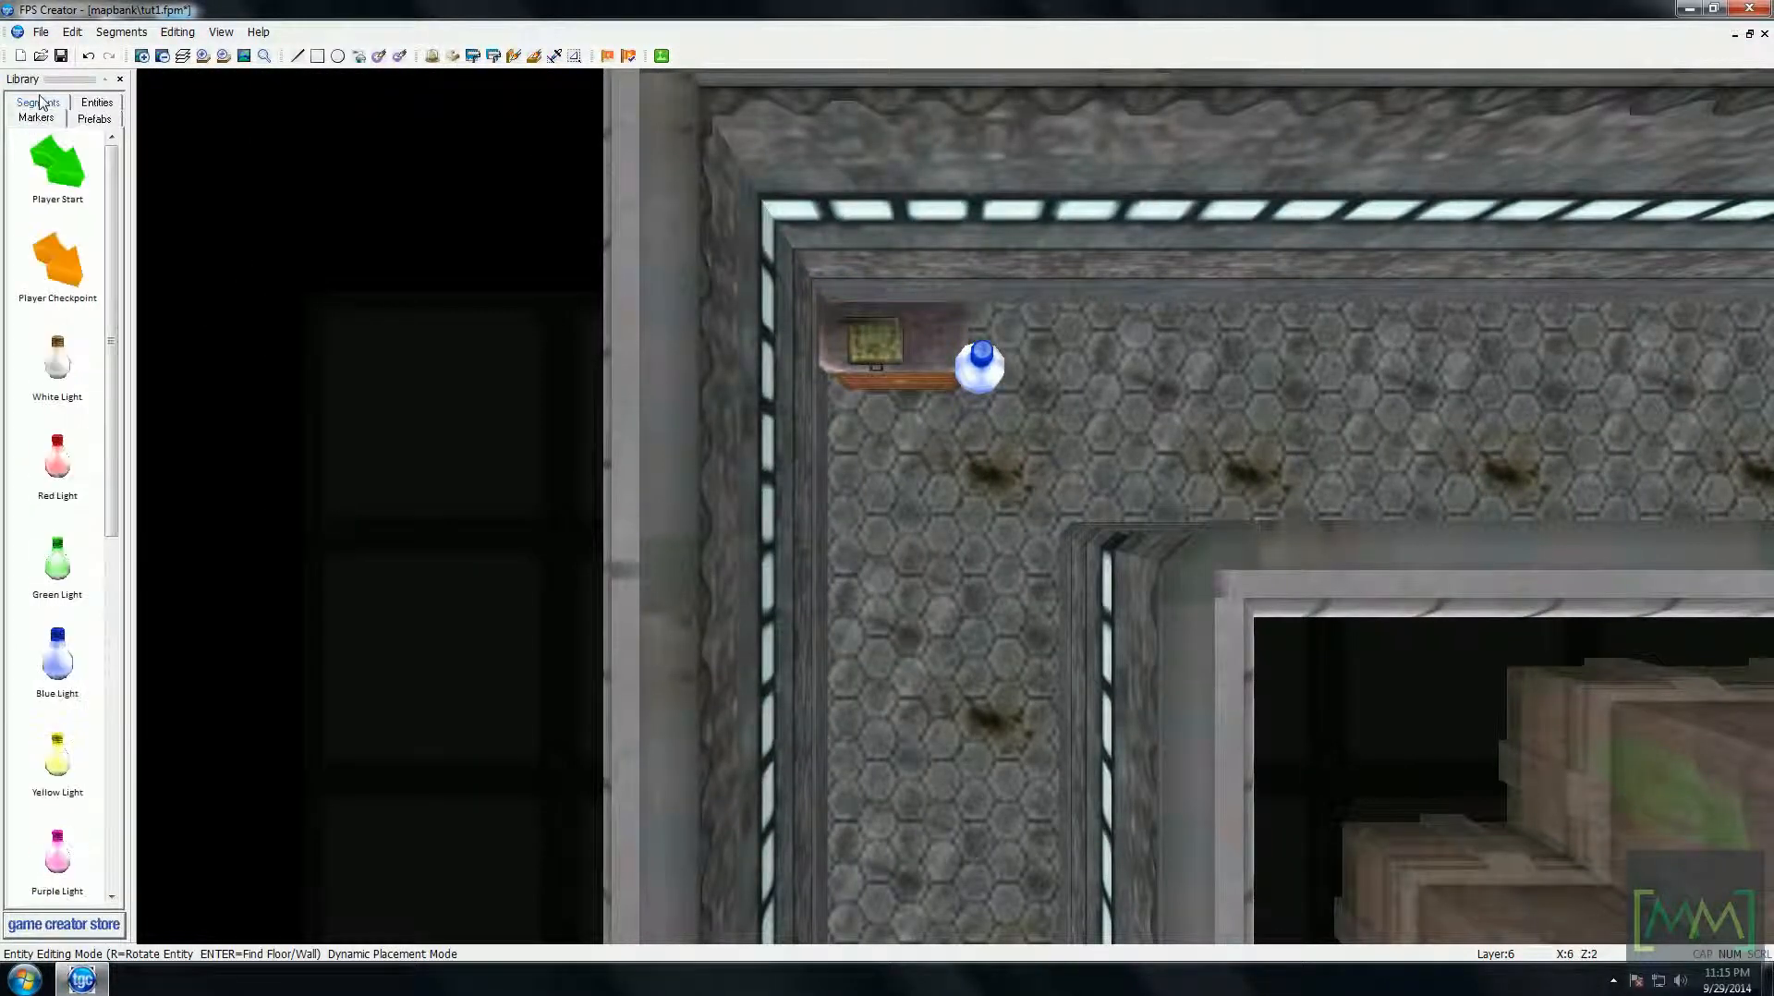
left_click_drag(114, 185, 137, 589)
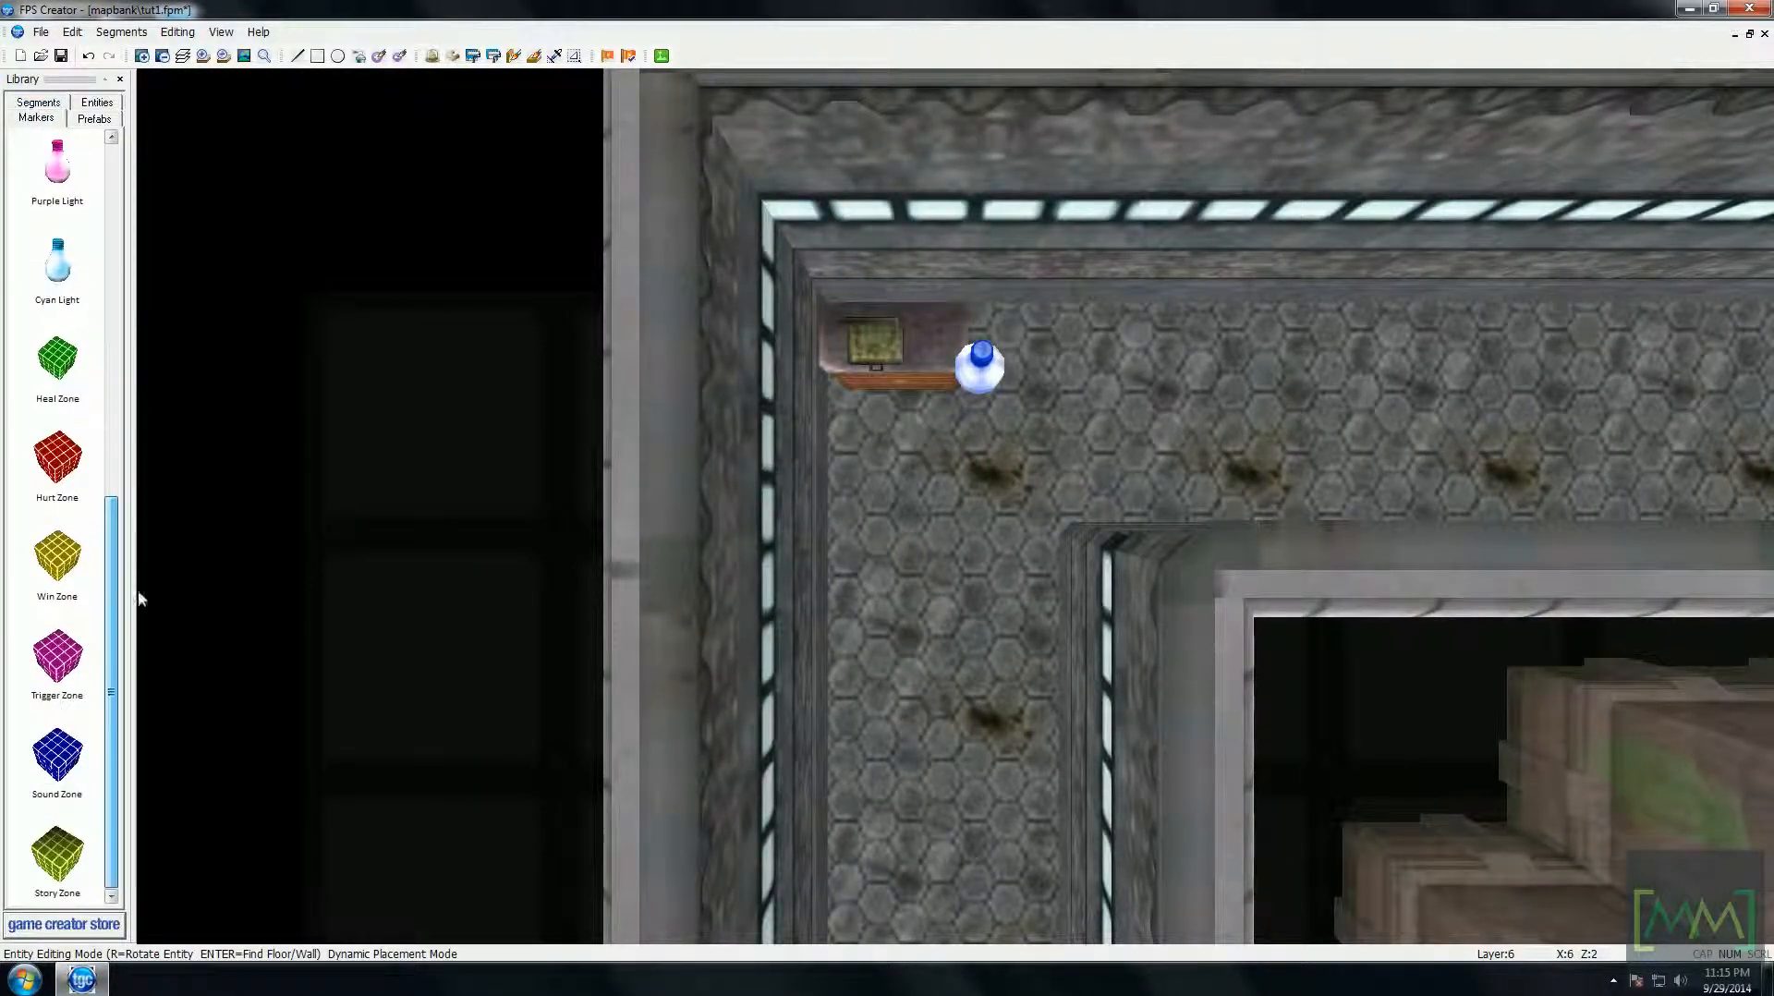
left_click(83, 557)
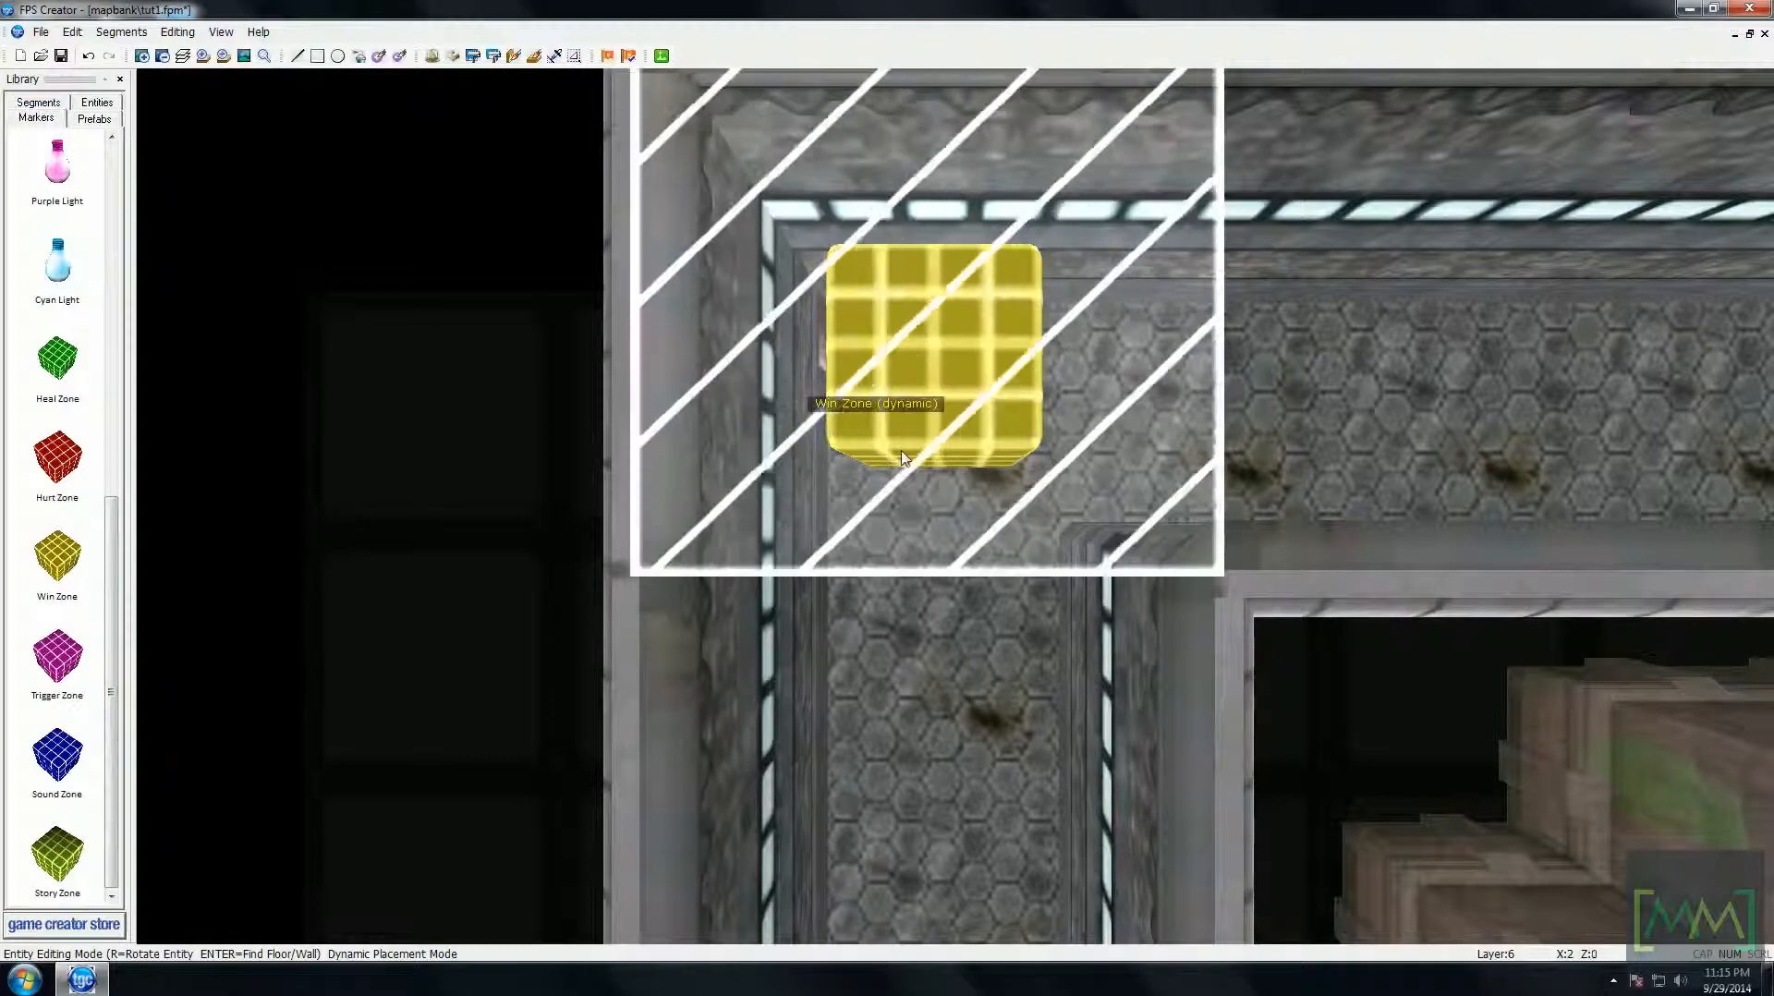
- Delete the structural frame standing in front of the corridor opening in the wood-floored room on layer 6
key("Right")
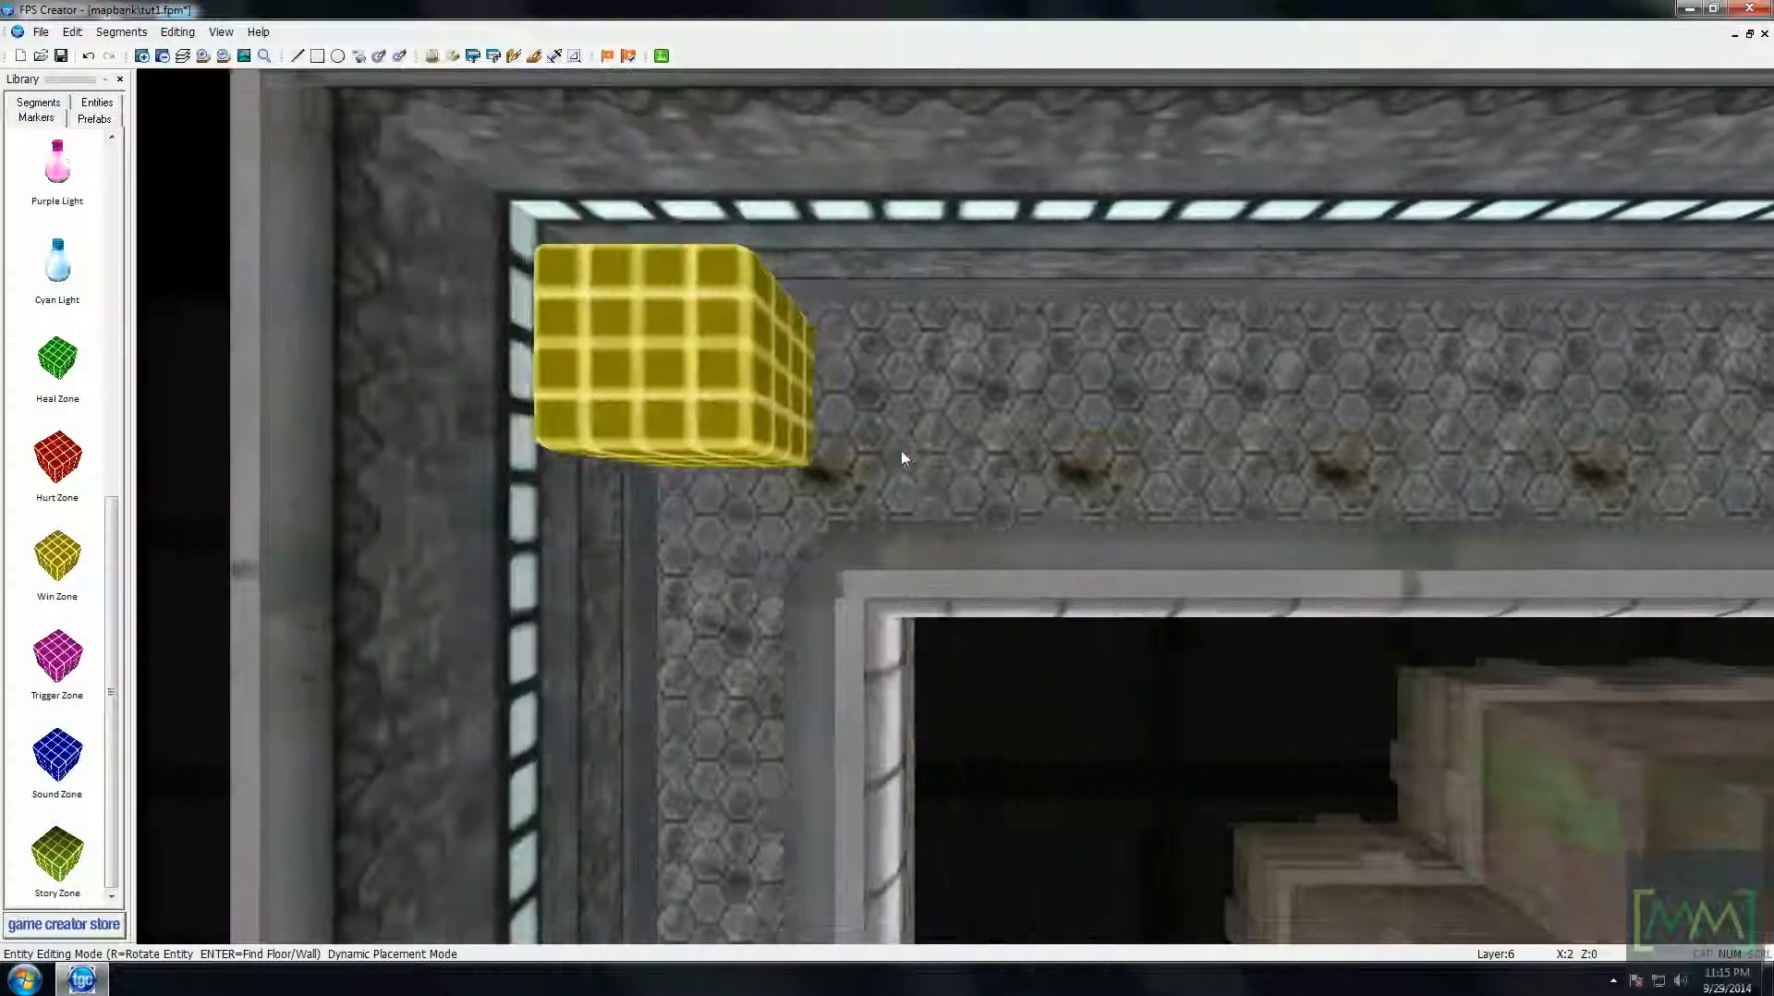
key("Down")
key("Right")
key("Up")
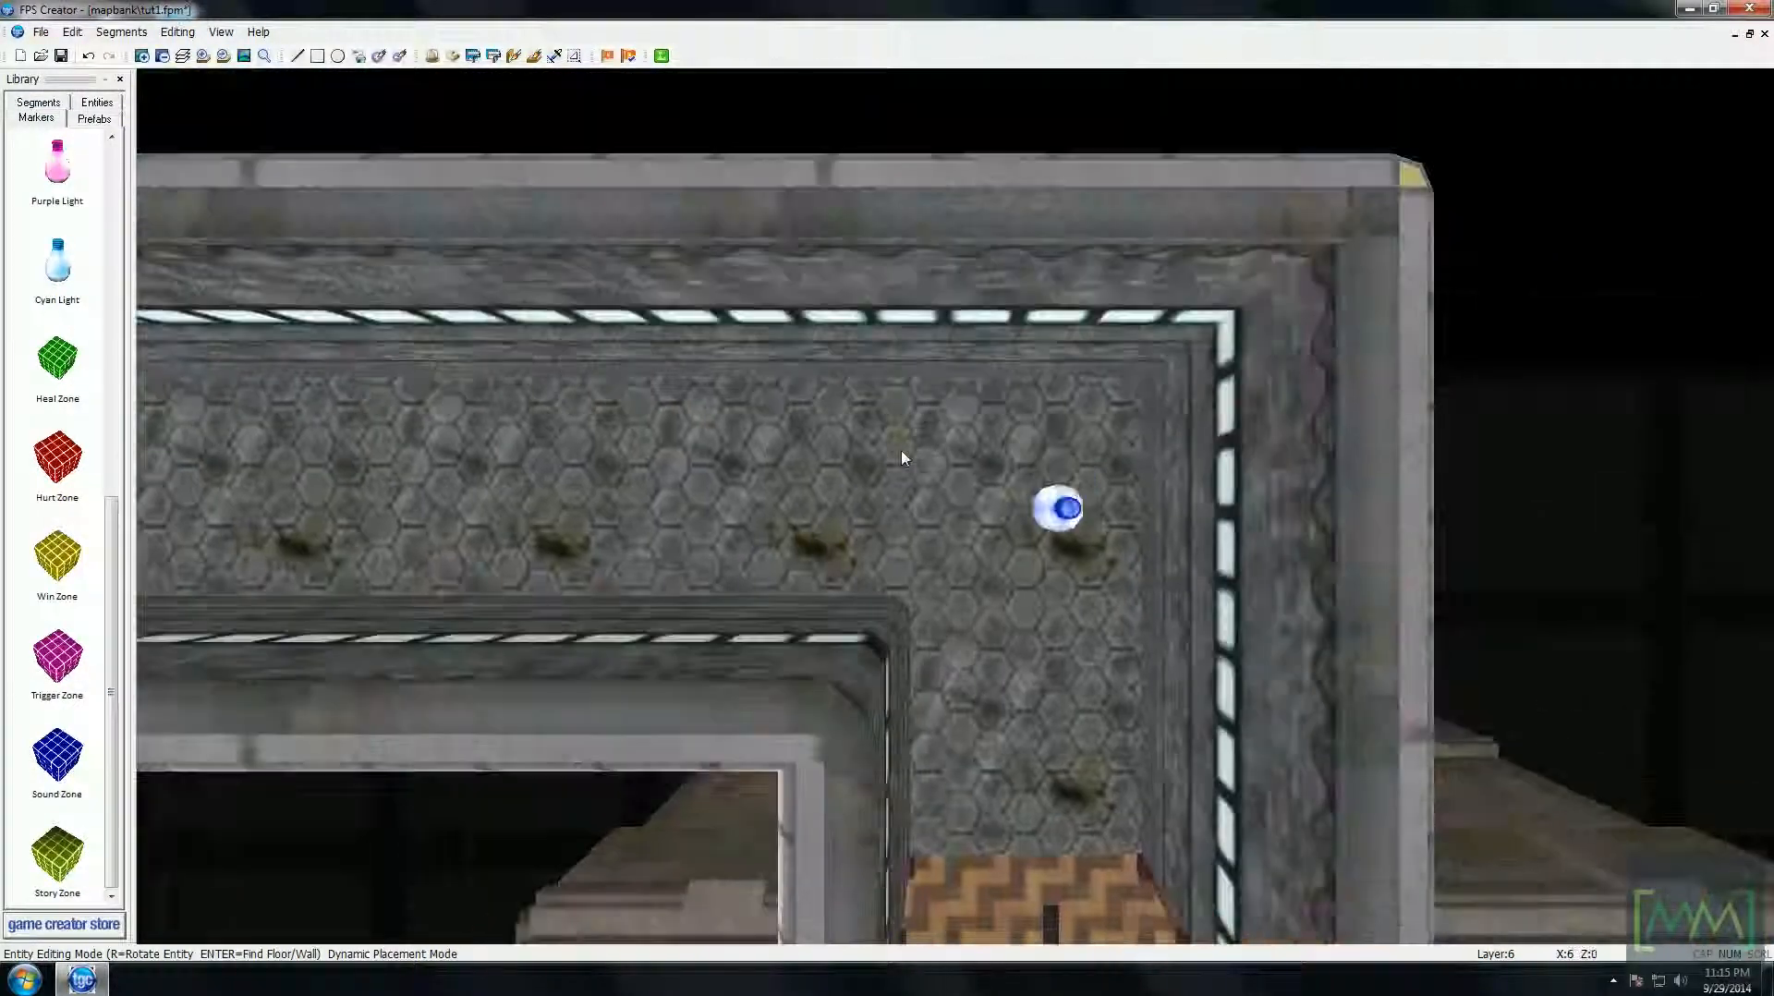
key("Left")
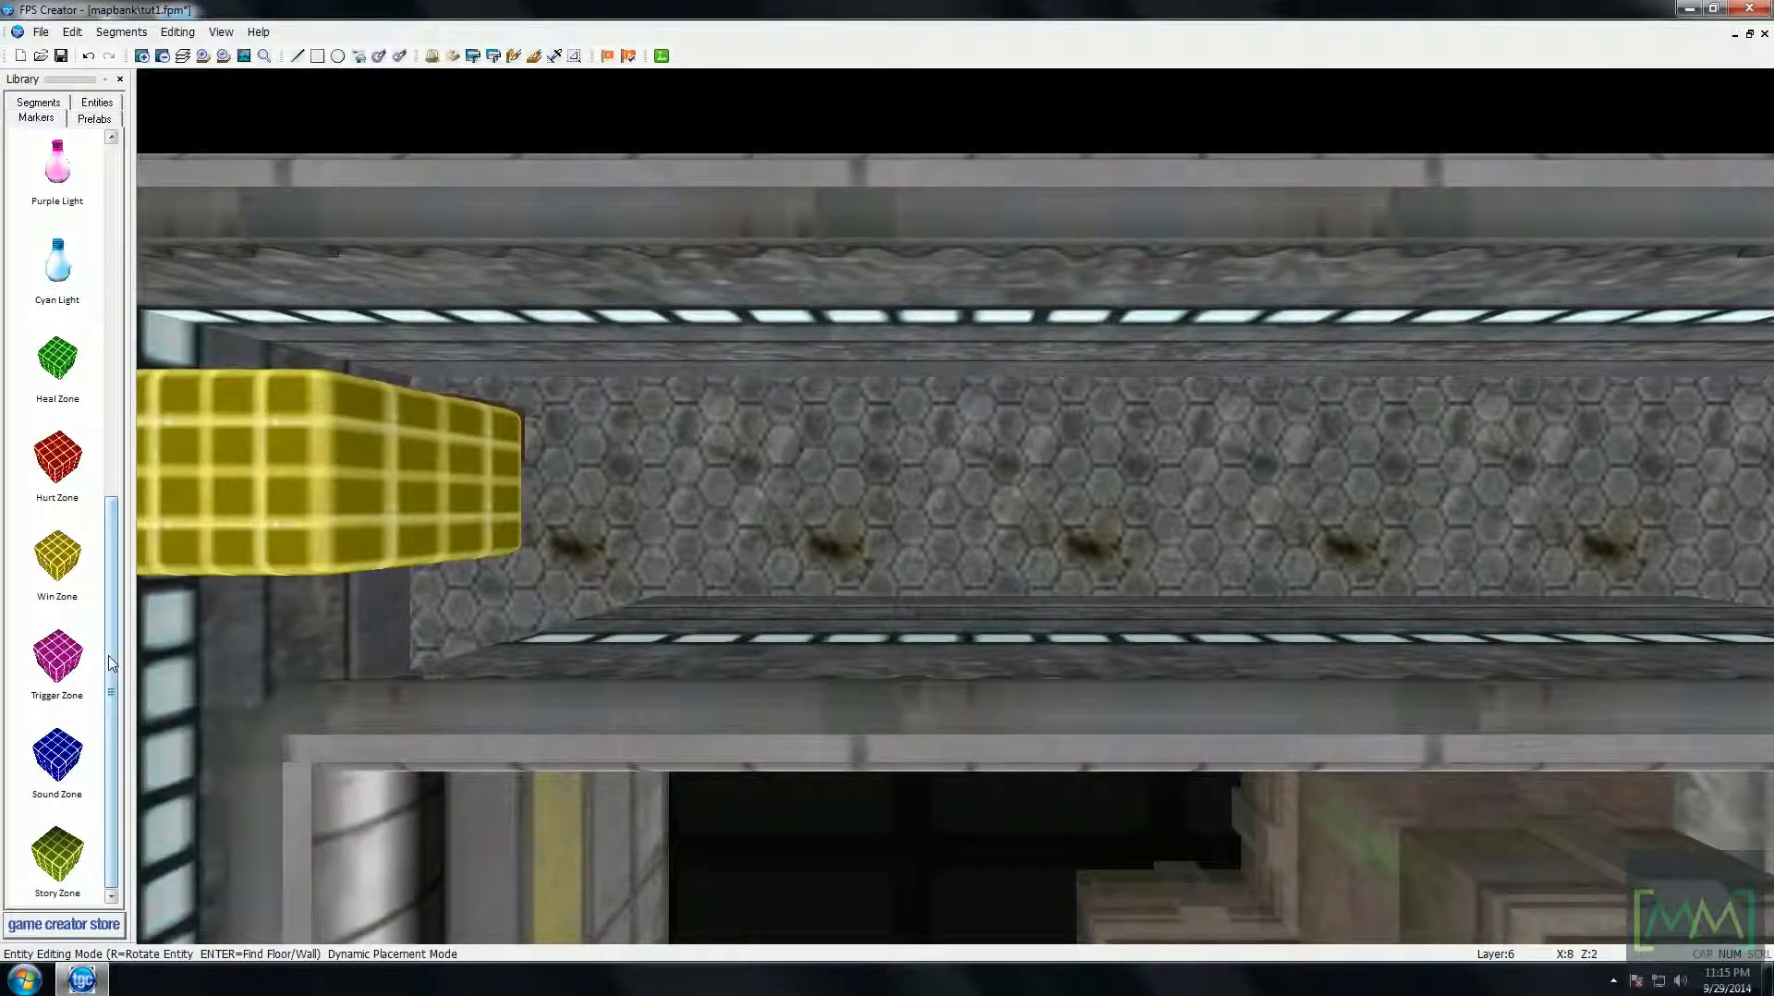
key("Down")
key("Right")
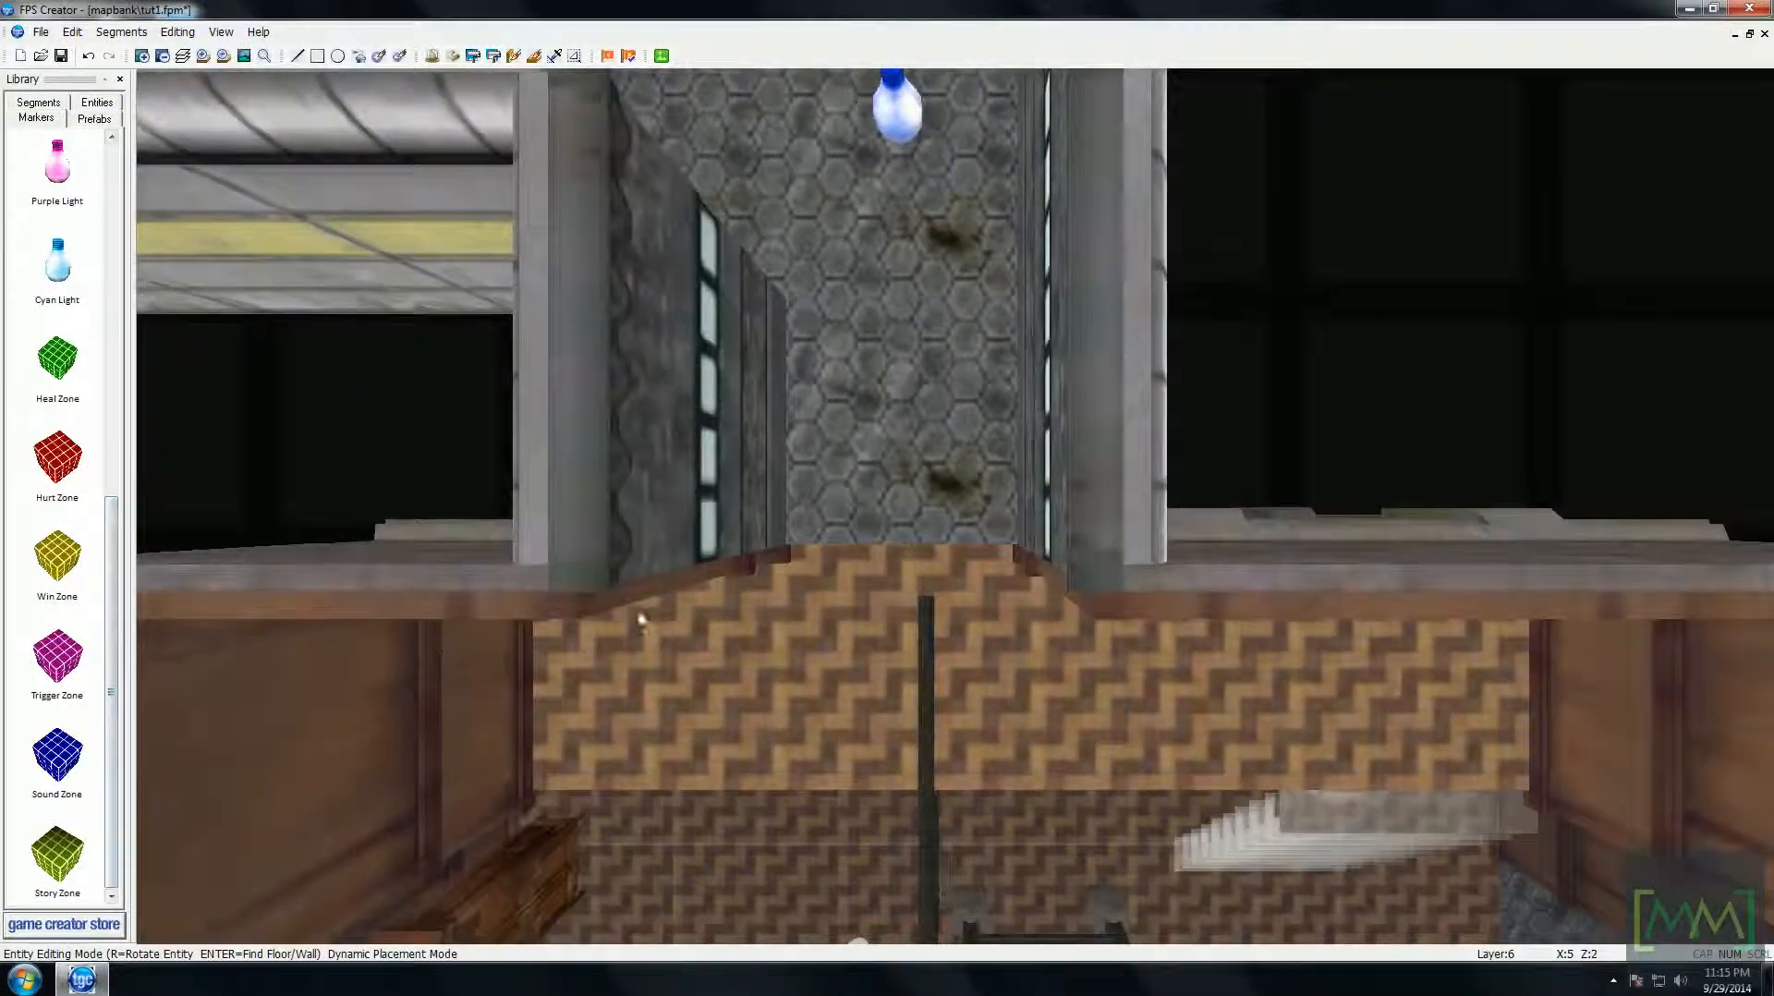
scroll(681, 585, "down", 5)
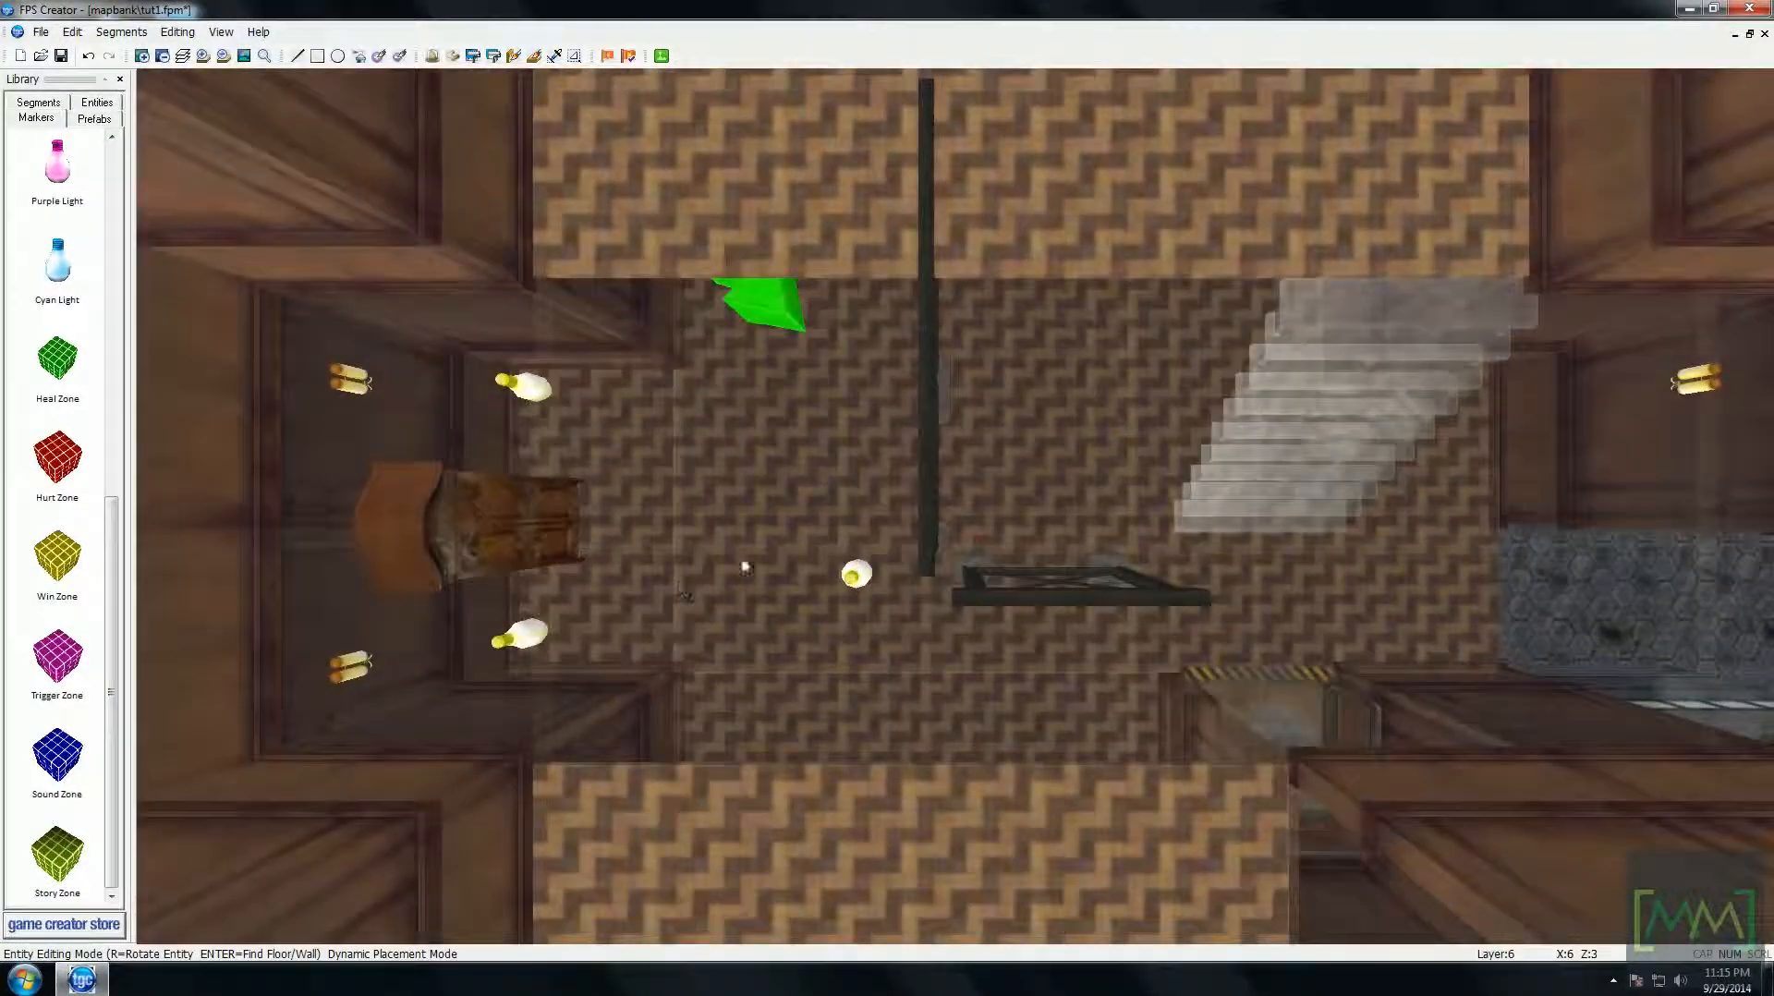
key("Up")
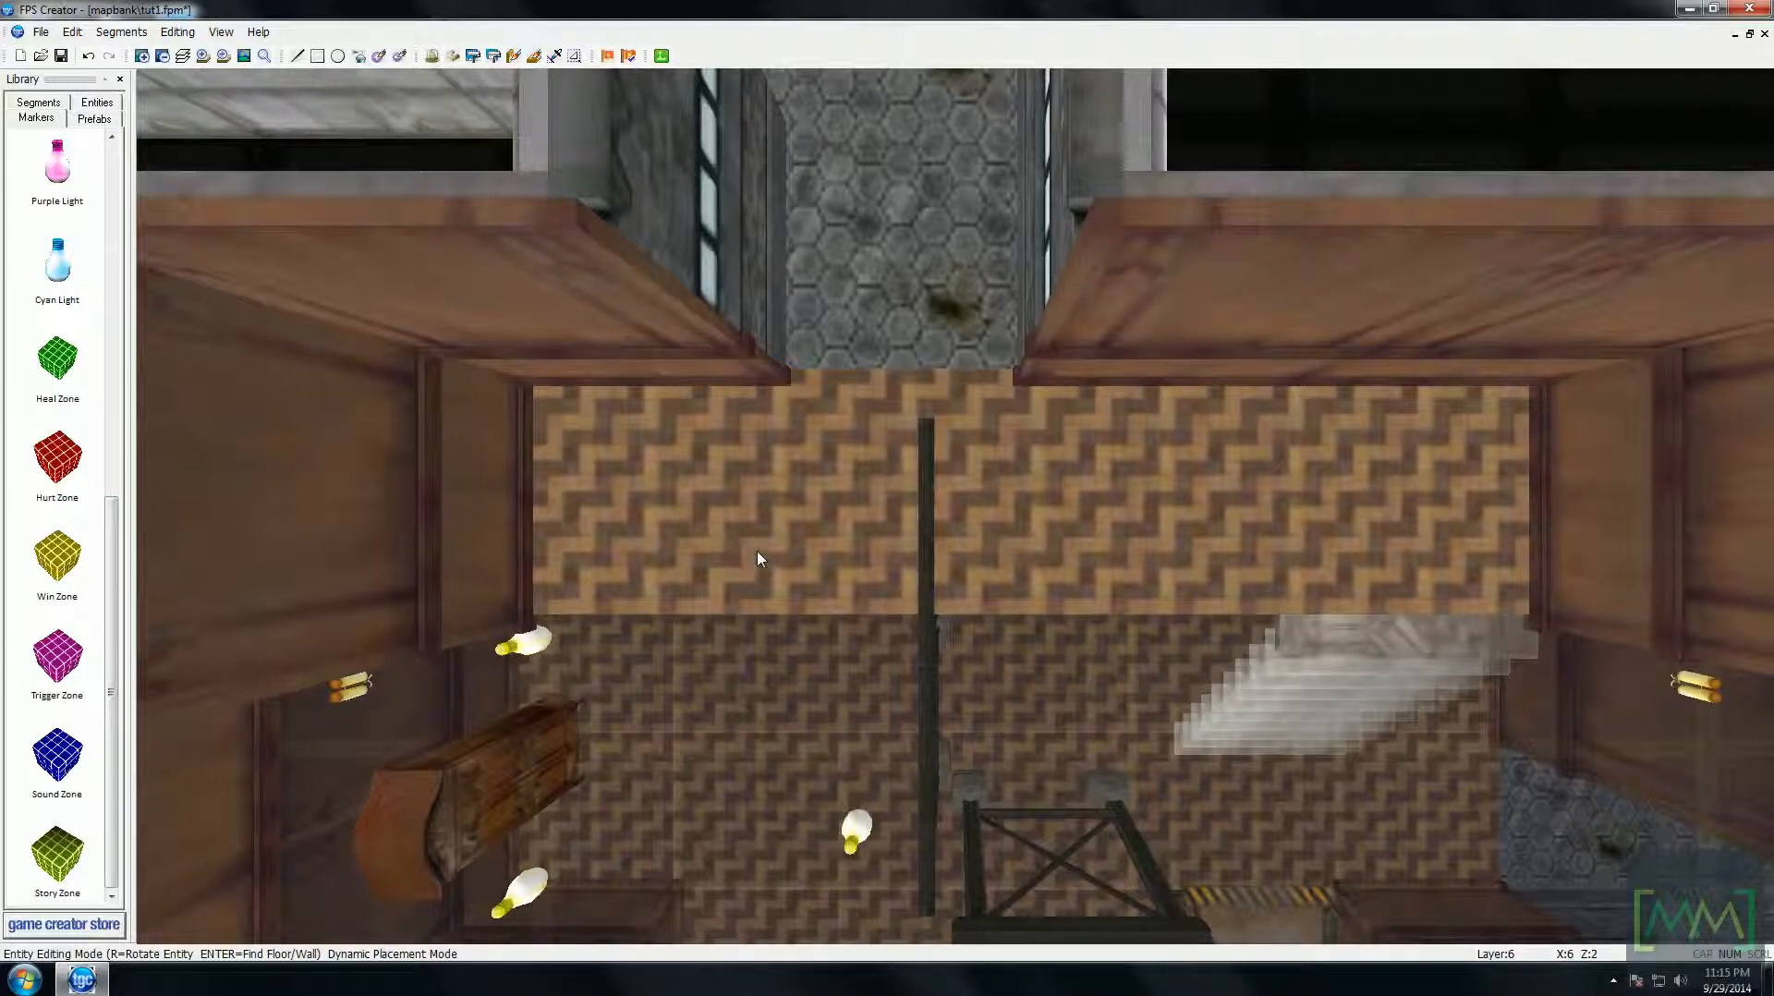
left_click(928, 593)
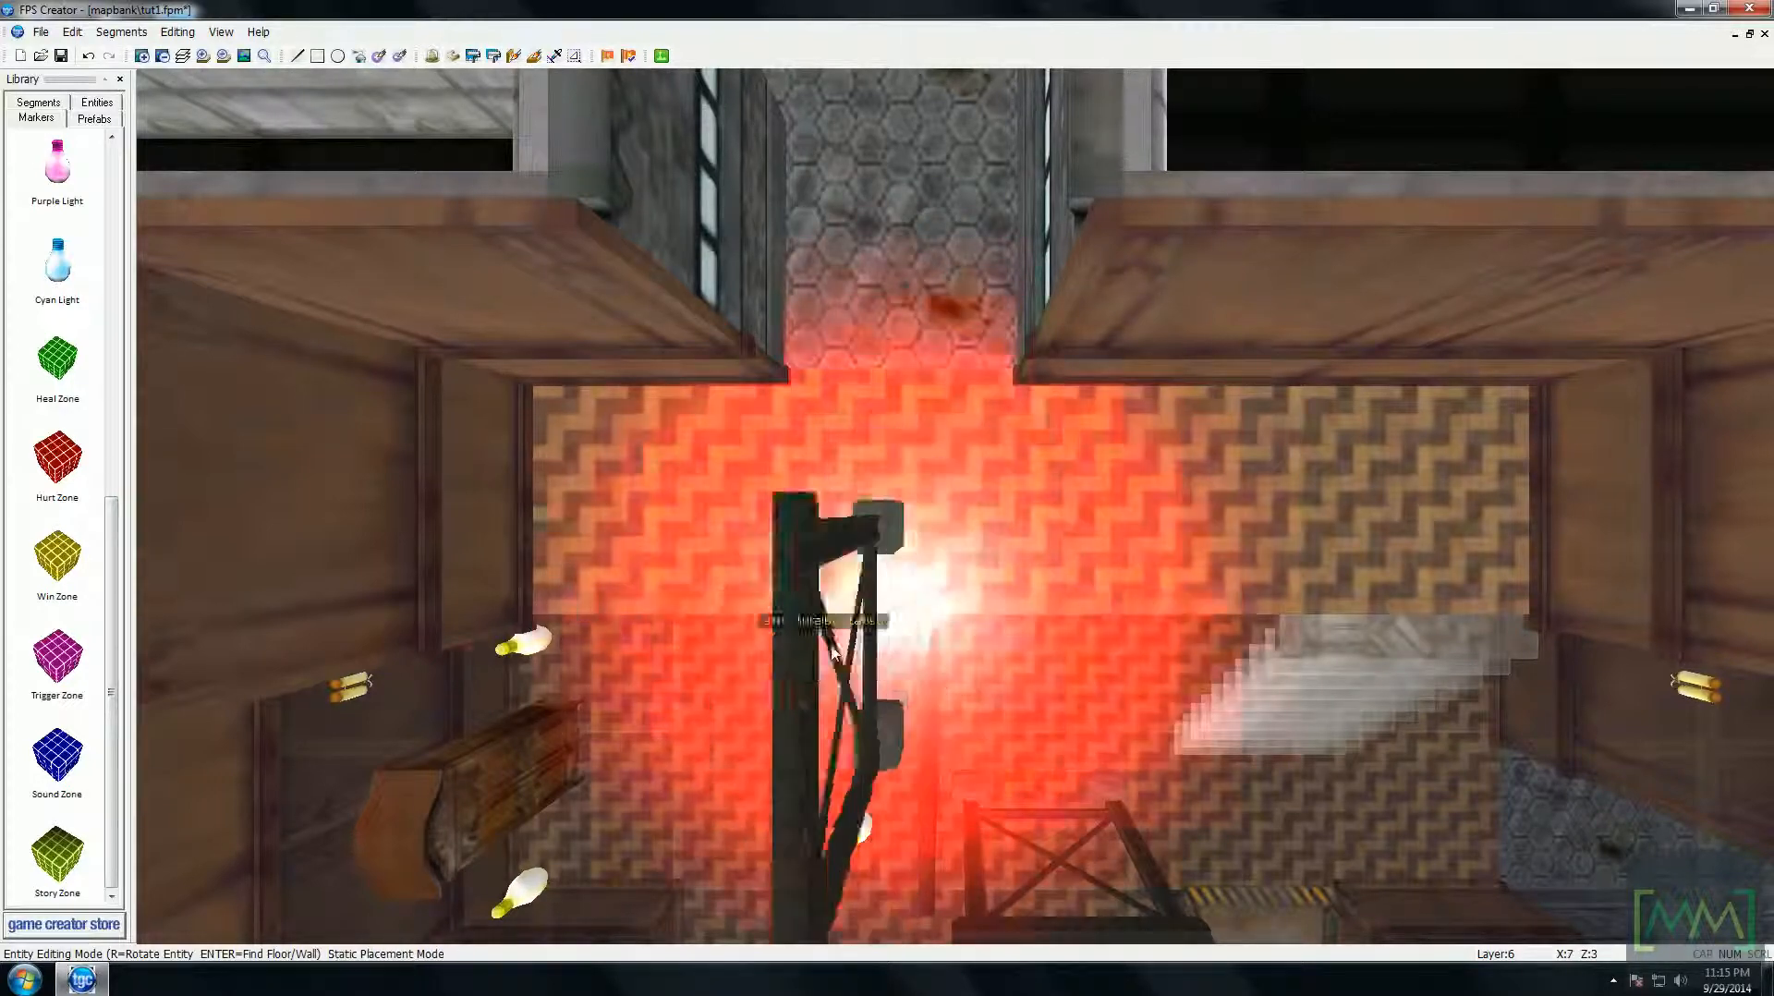
key("Delete")
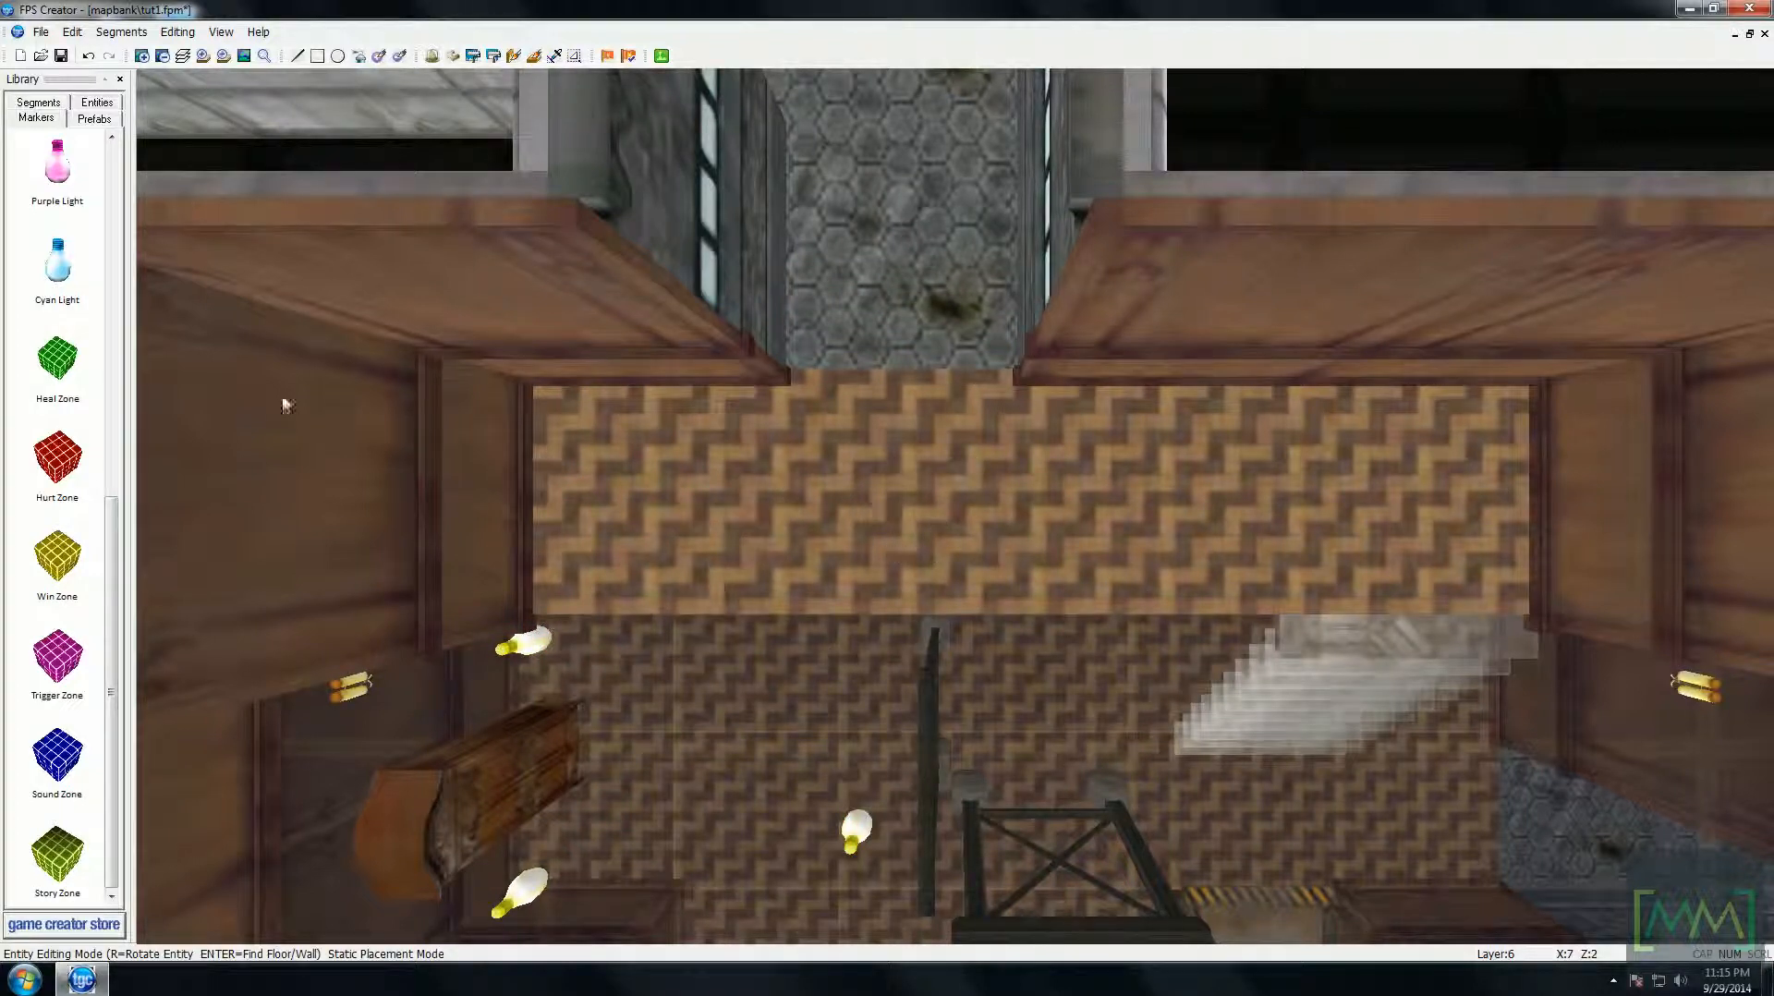
key("y")
- Paint the Chateau Study Room Low segment on the room tile in front of the corridor opening on layer 6
left_click(38, 102)
left_click(65, 312)
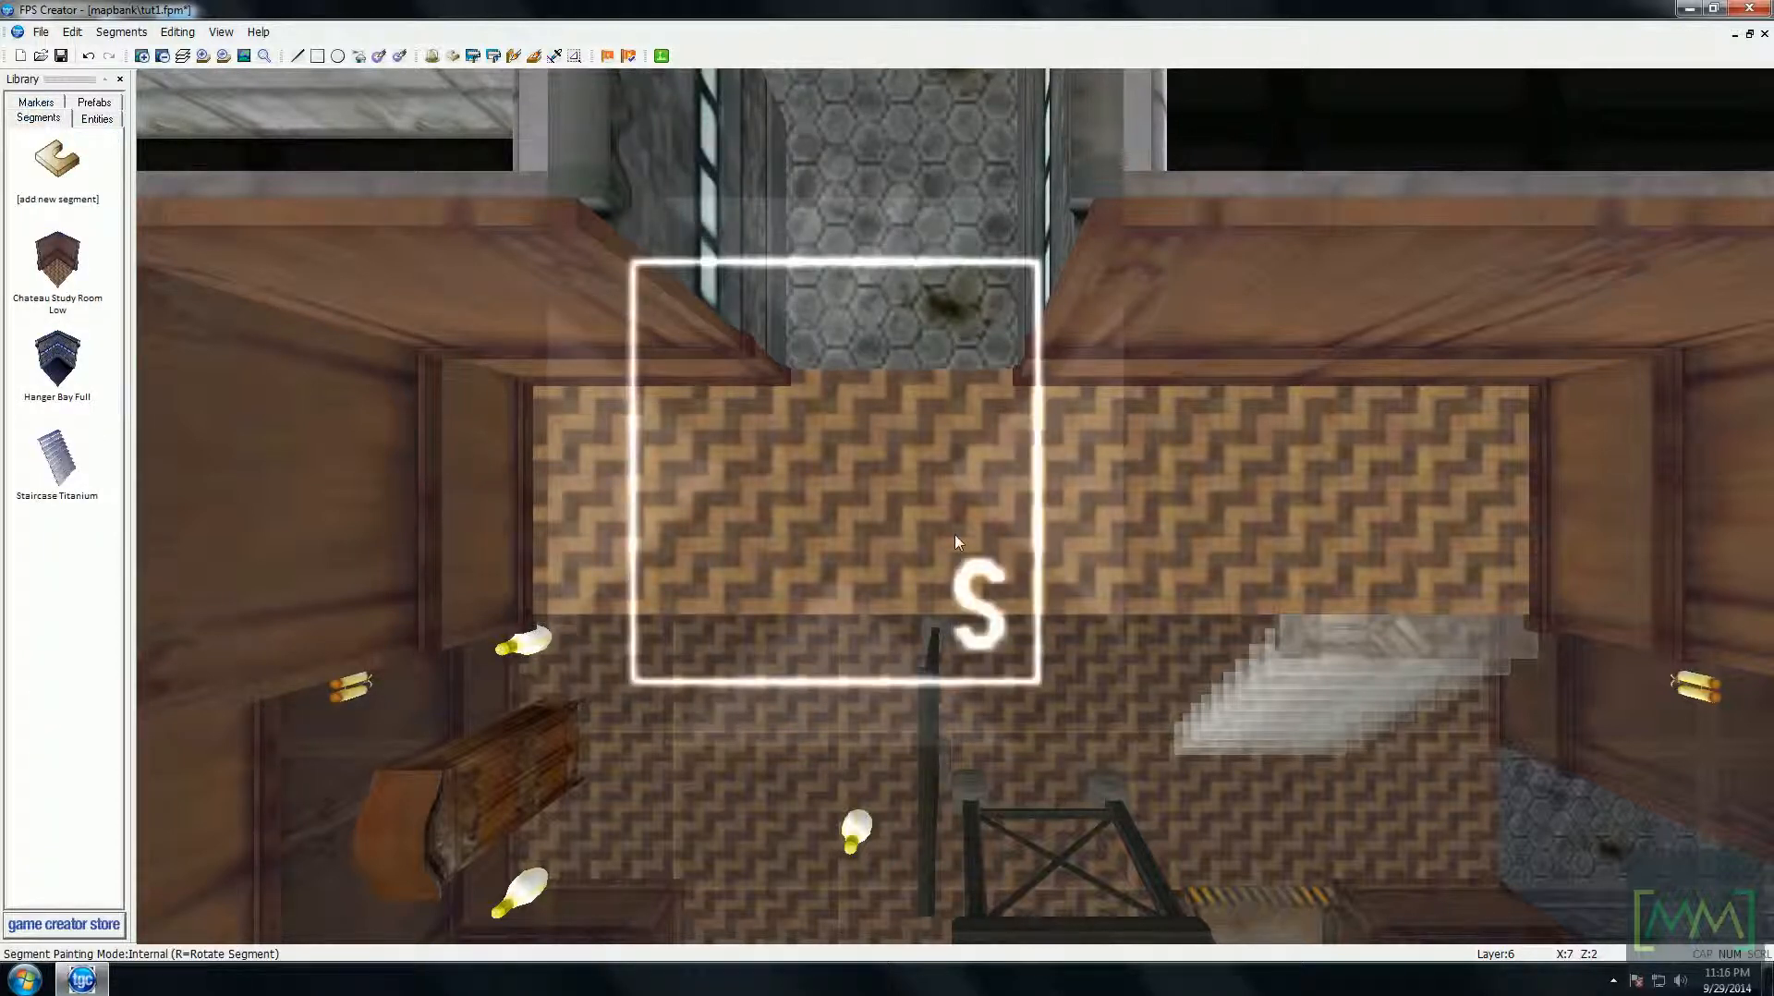
left_click(957, 541)
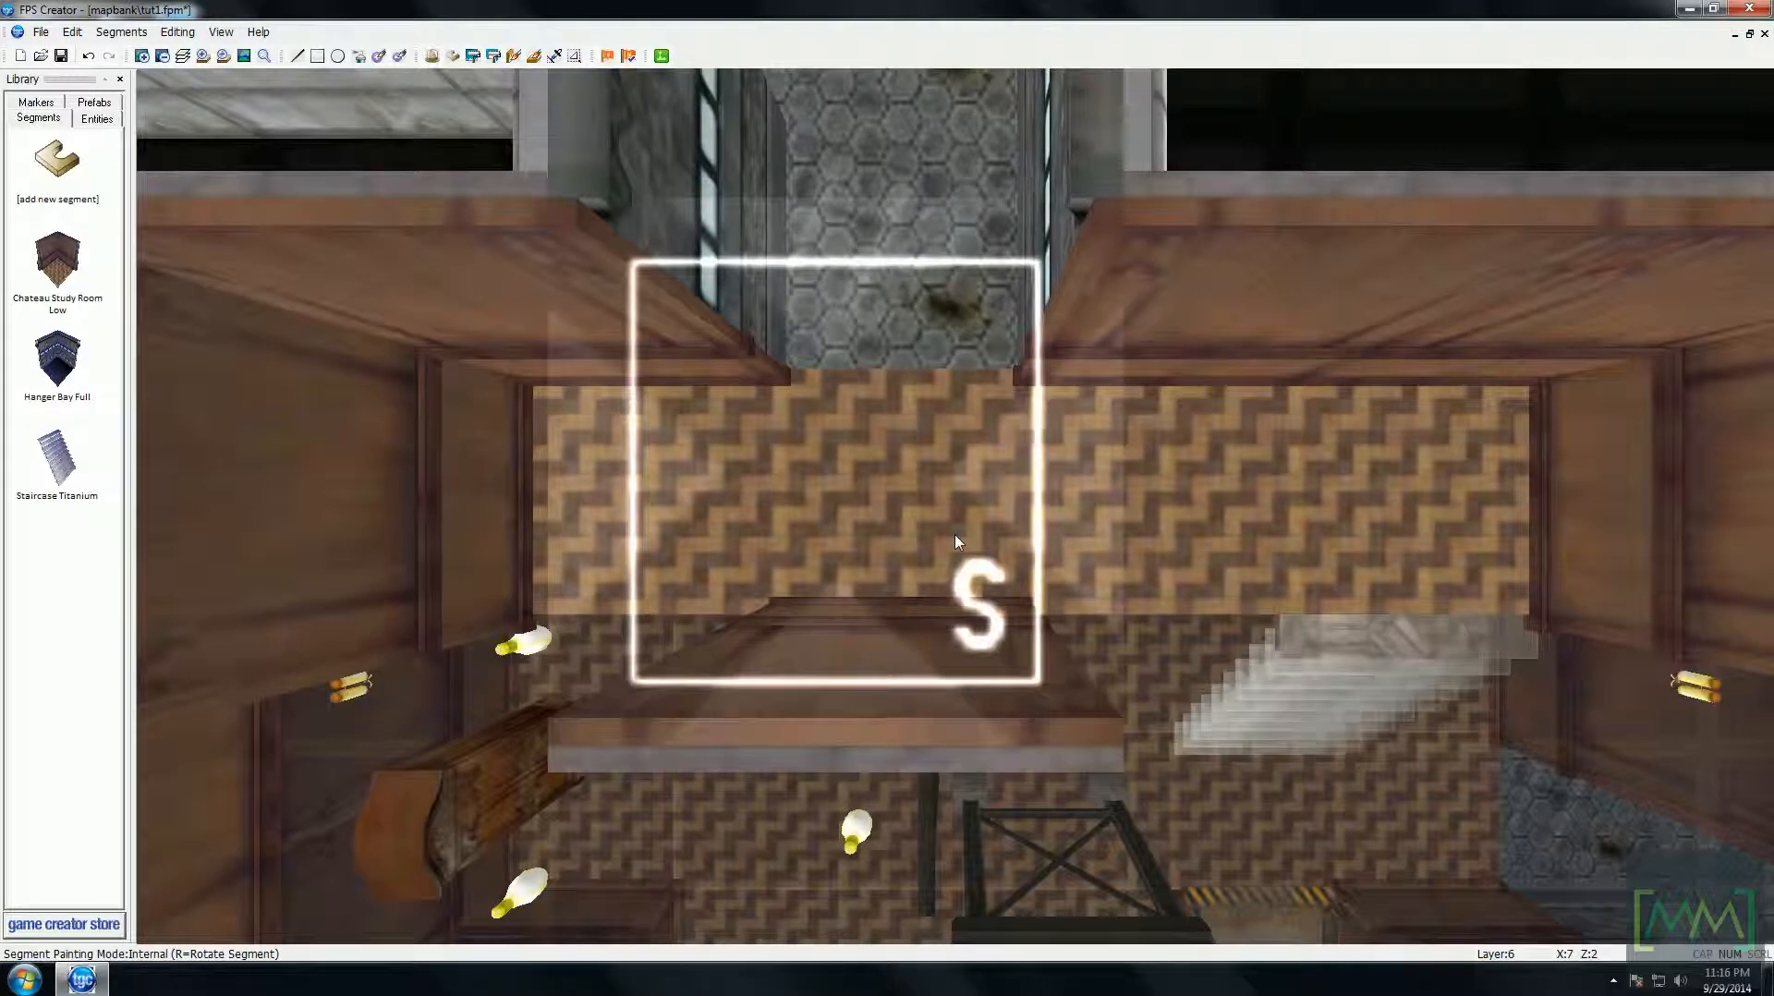
right_click(956, 542)
left_click(956, 540)
key("Down")
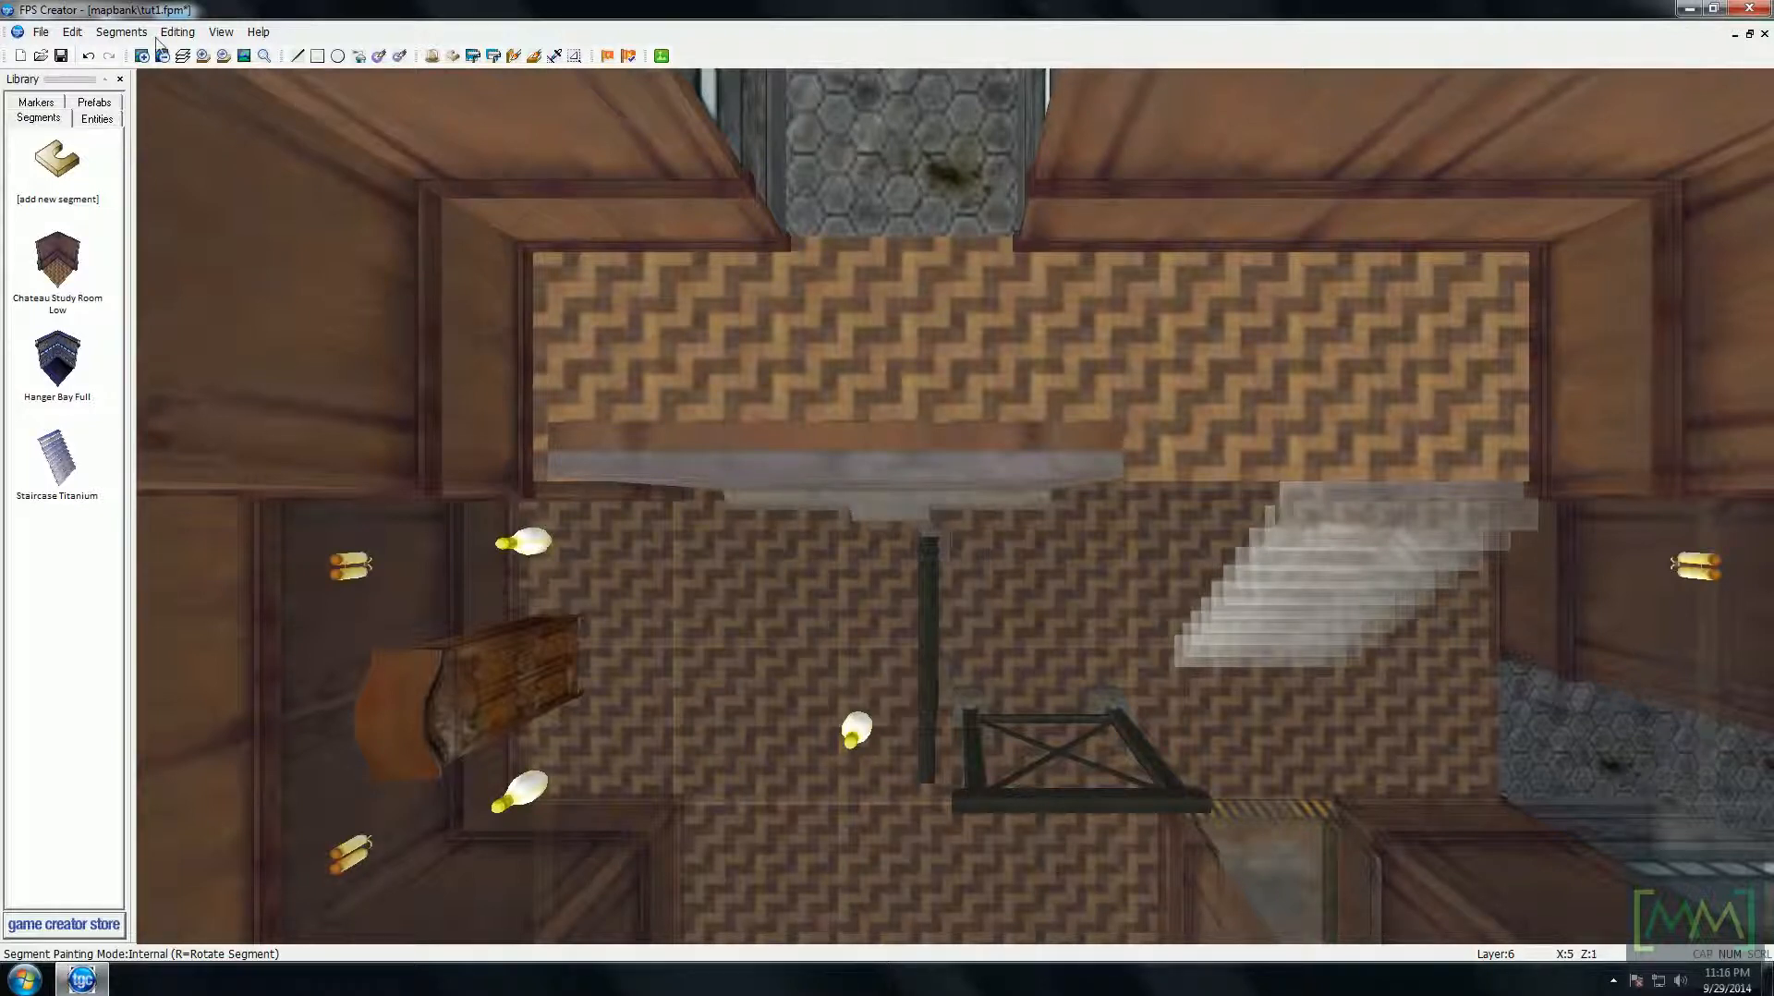
- Use walls-only painting to close the opening between the wood-floored room and the upper corridor, and clear the stray wall across the room
left_click(121, 32)
left_click(182, 74)
scroll(907, 415, "down", 3)
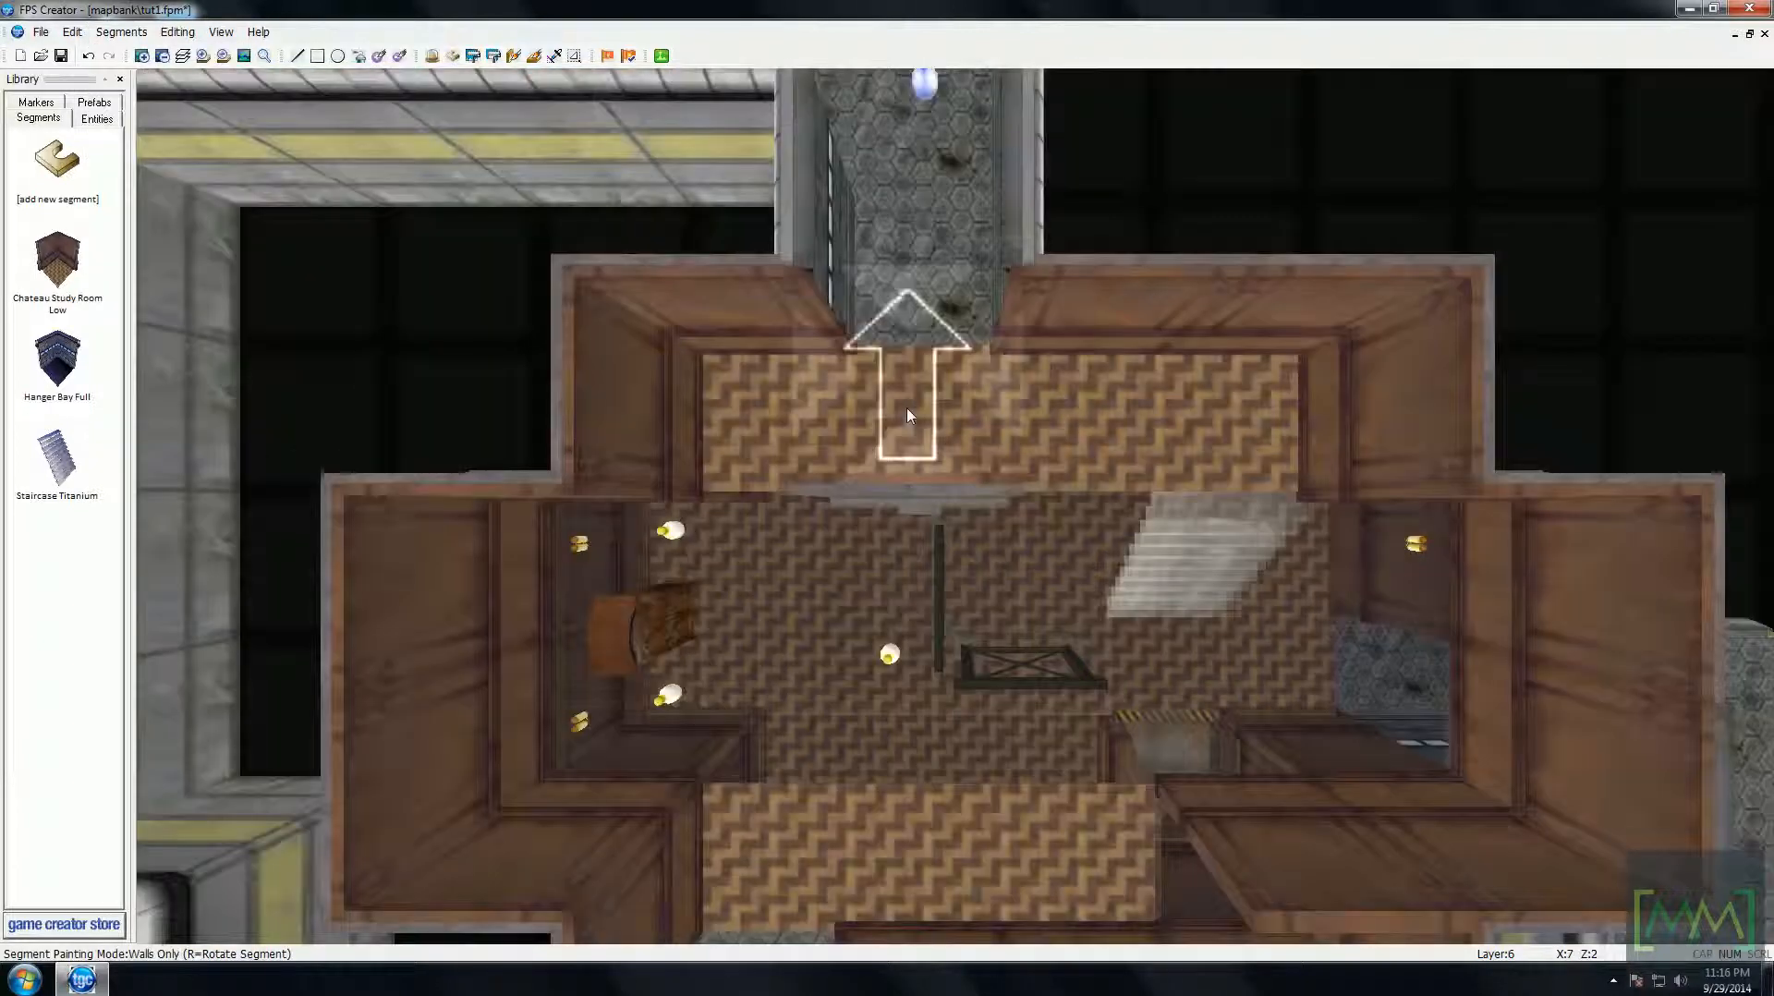
key("r")
key("r")
key("r")
key("r")
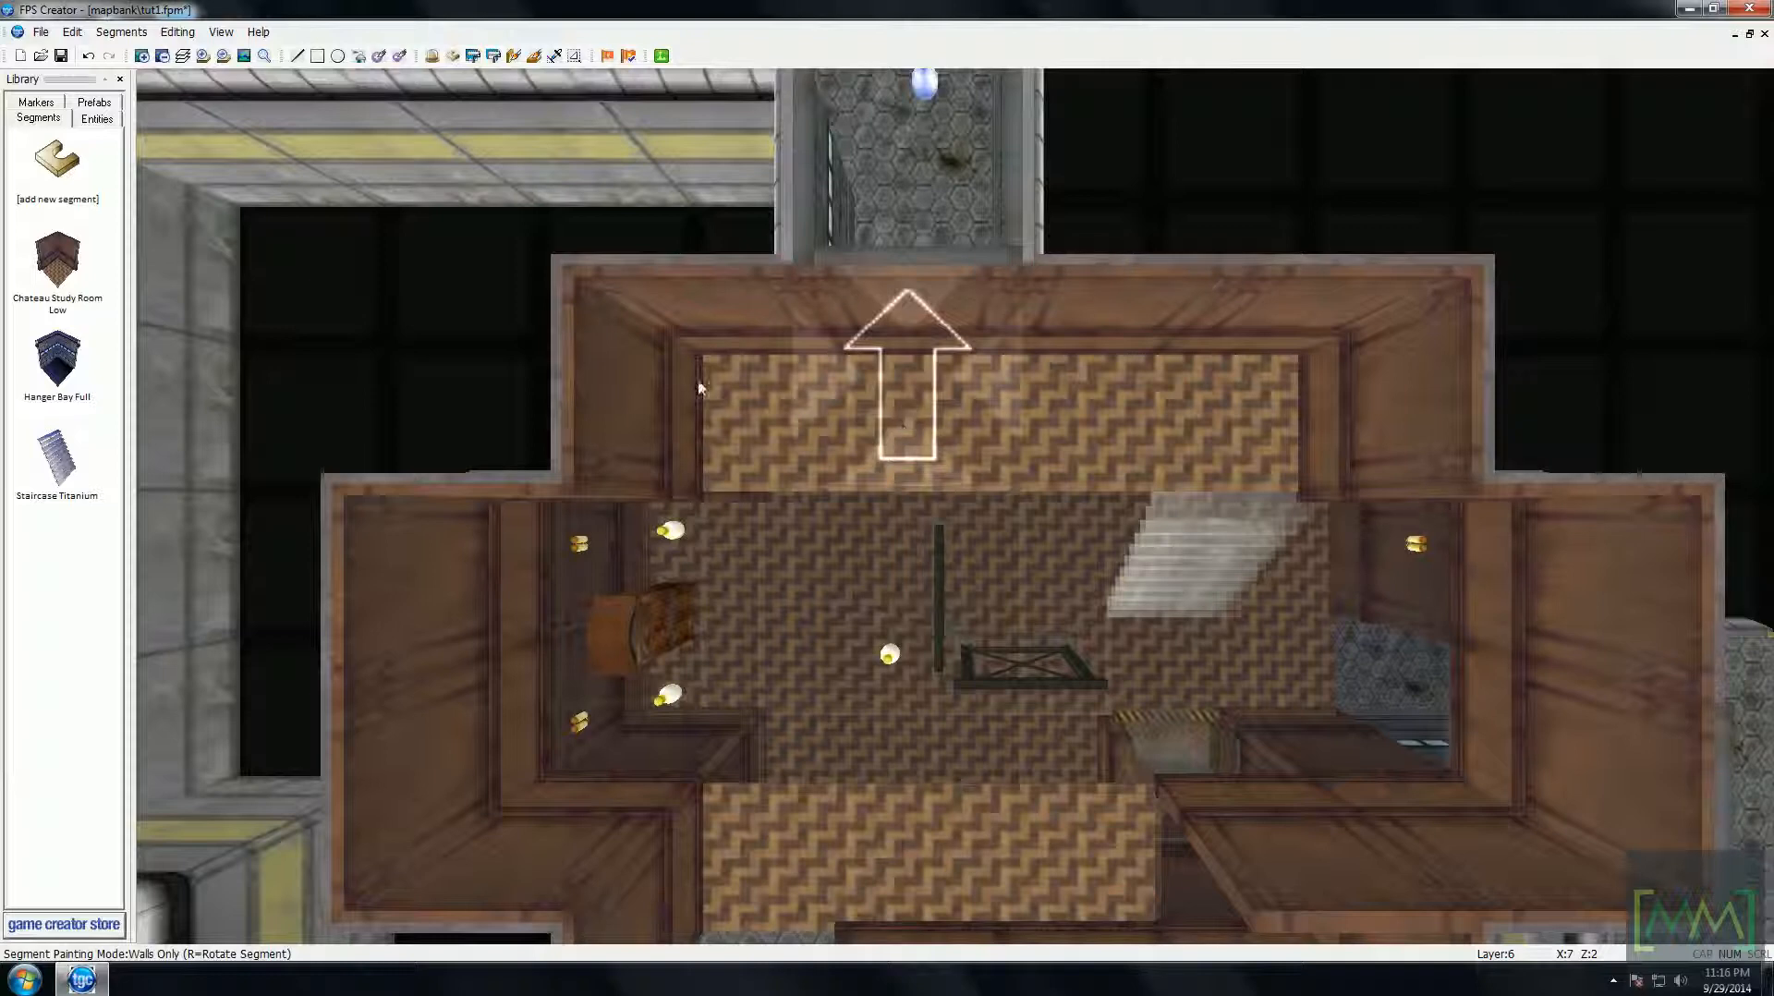
- Add the Door Iron (use) segment from ww2 scenery and place it in the wall between the room and the upper corridor
left_click(62, 162)
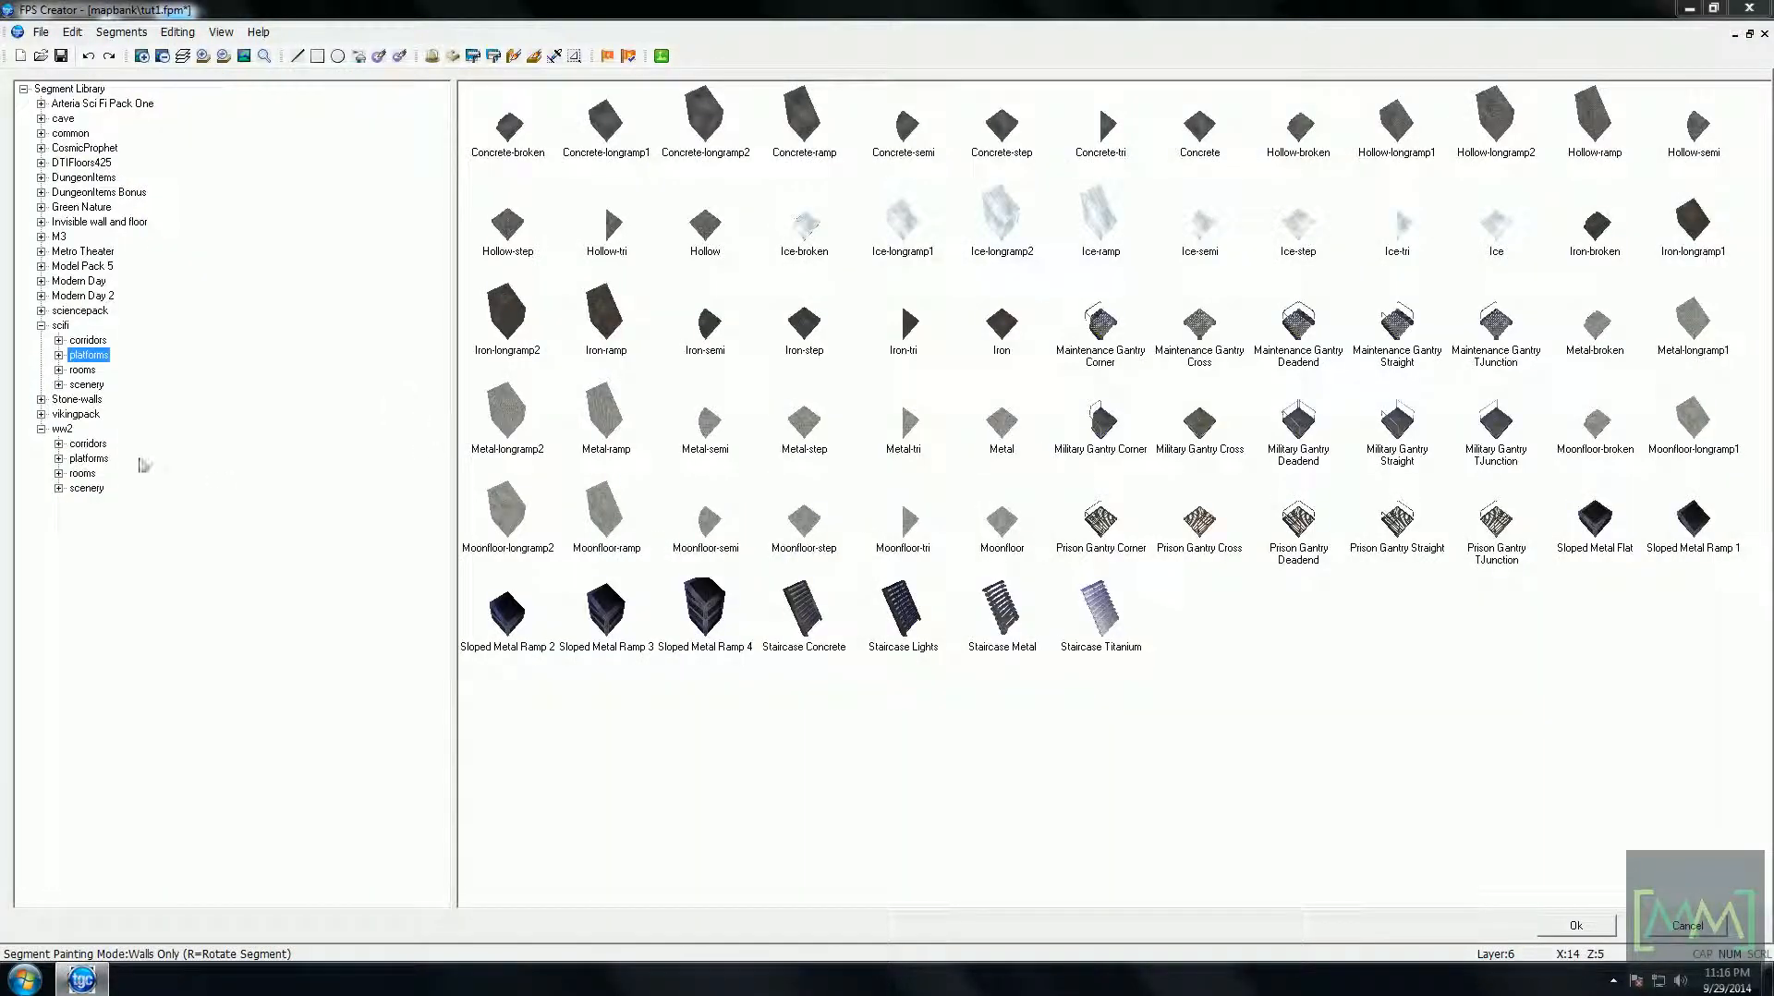
left_click(81, 490)
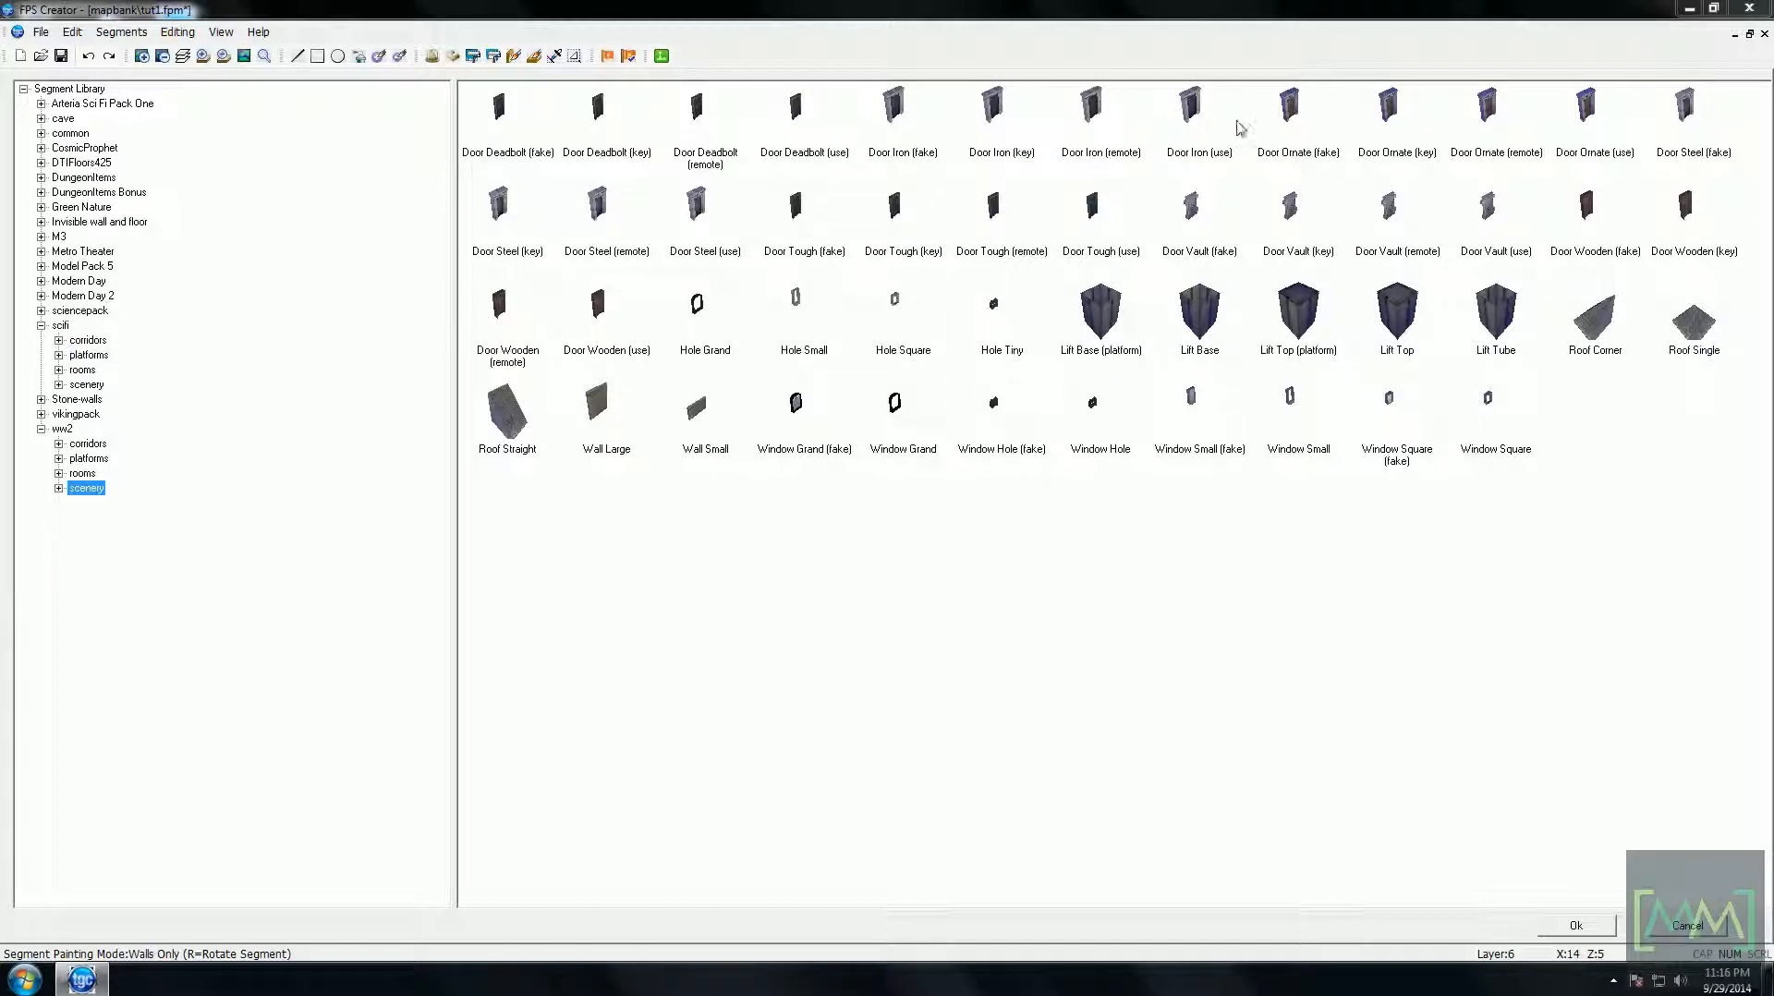
double_click(1195, 112)
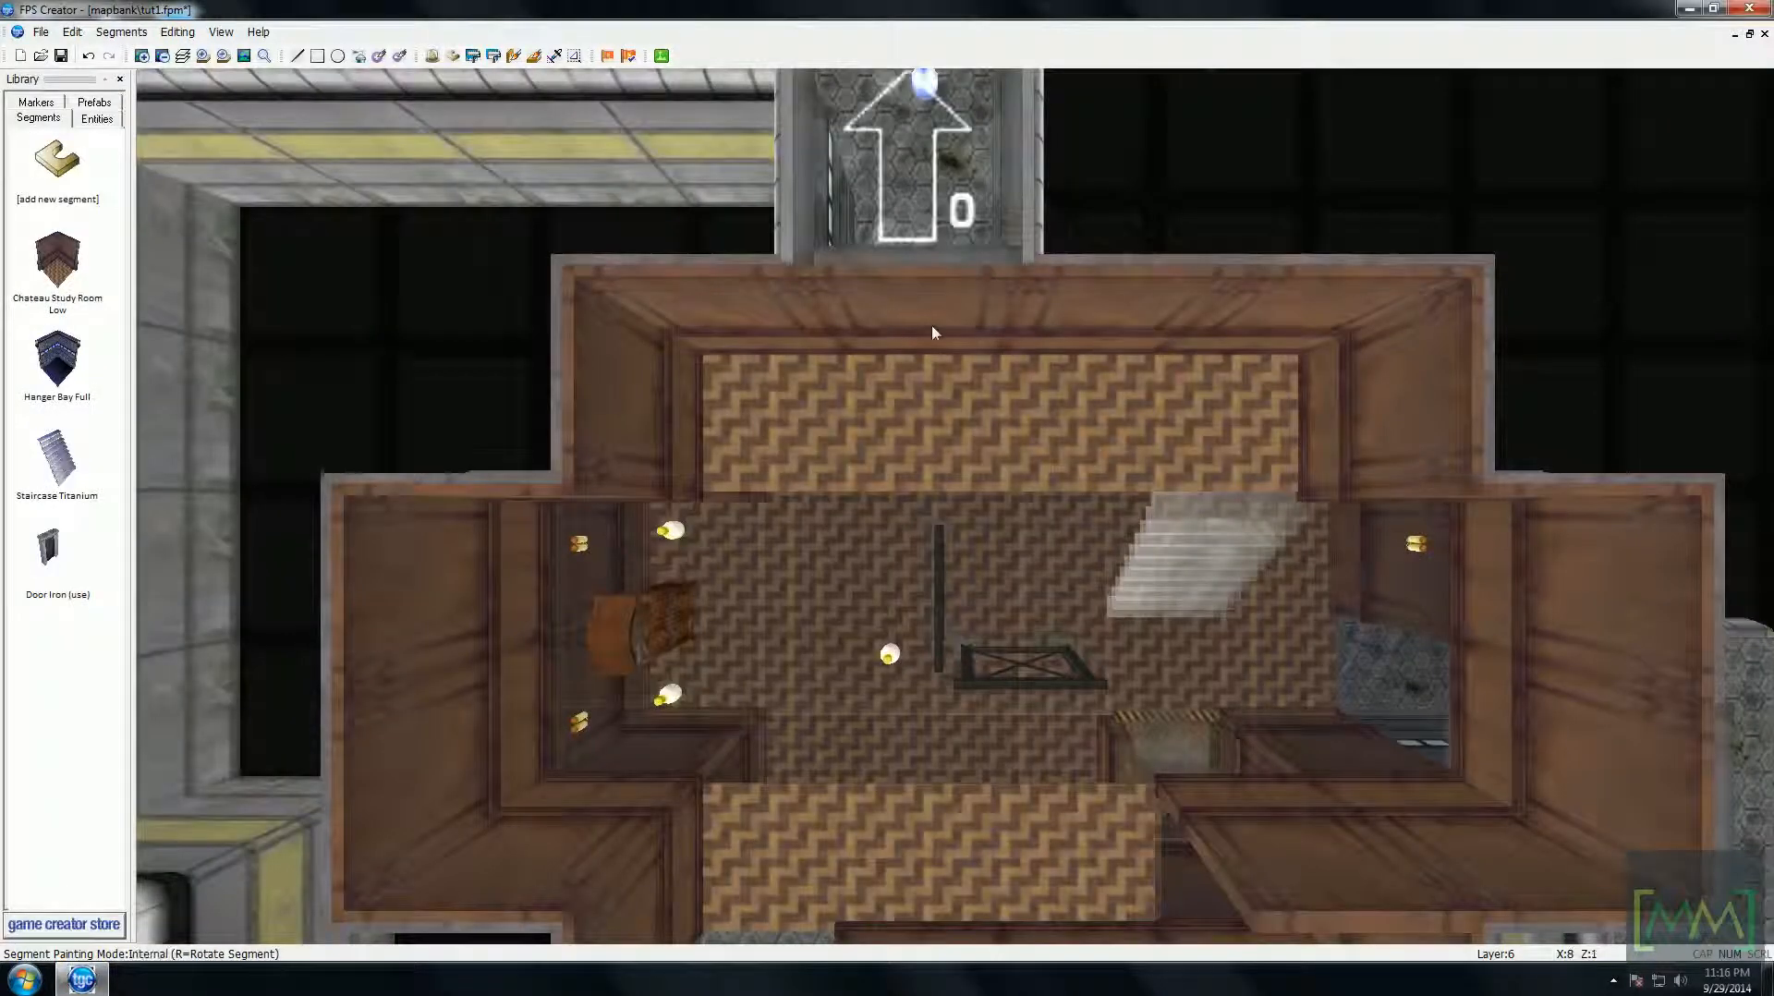
left_click(947, 395)
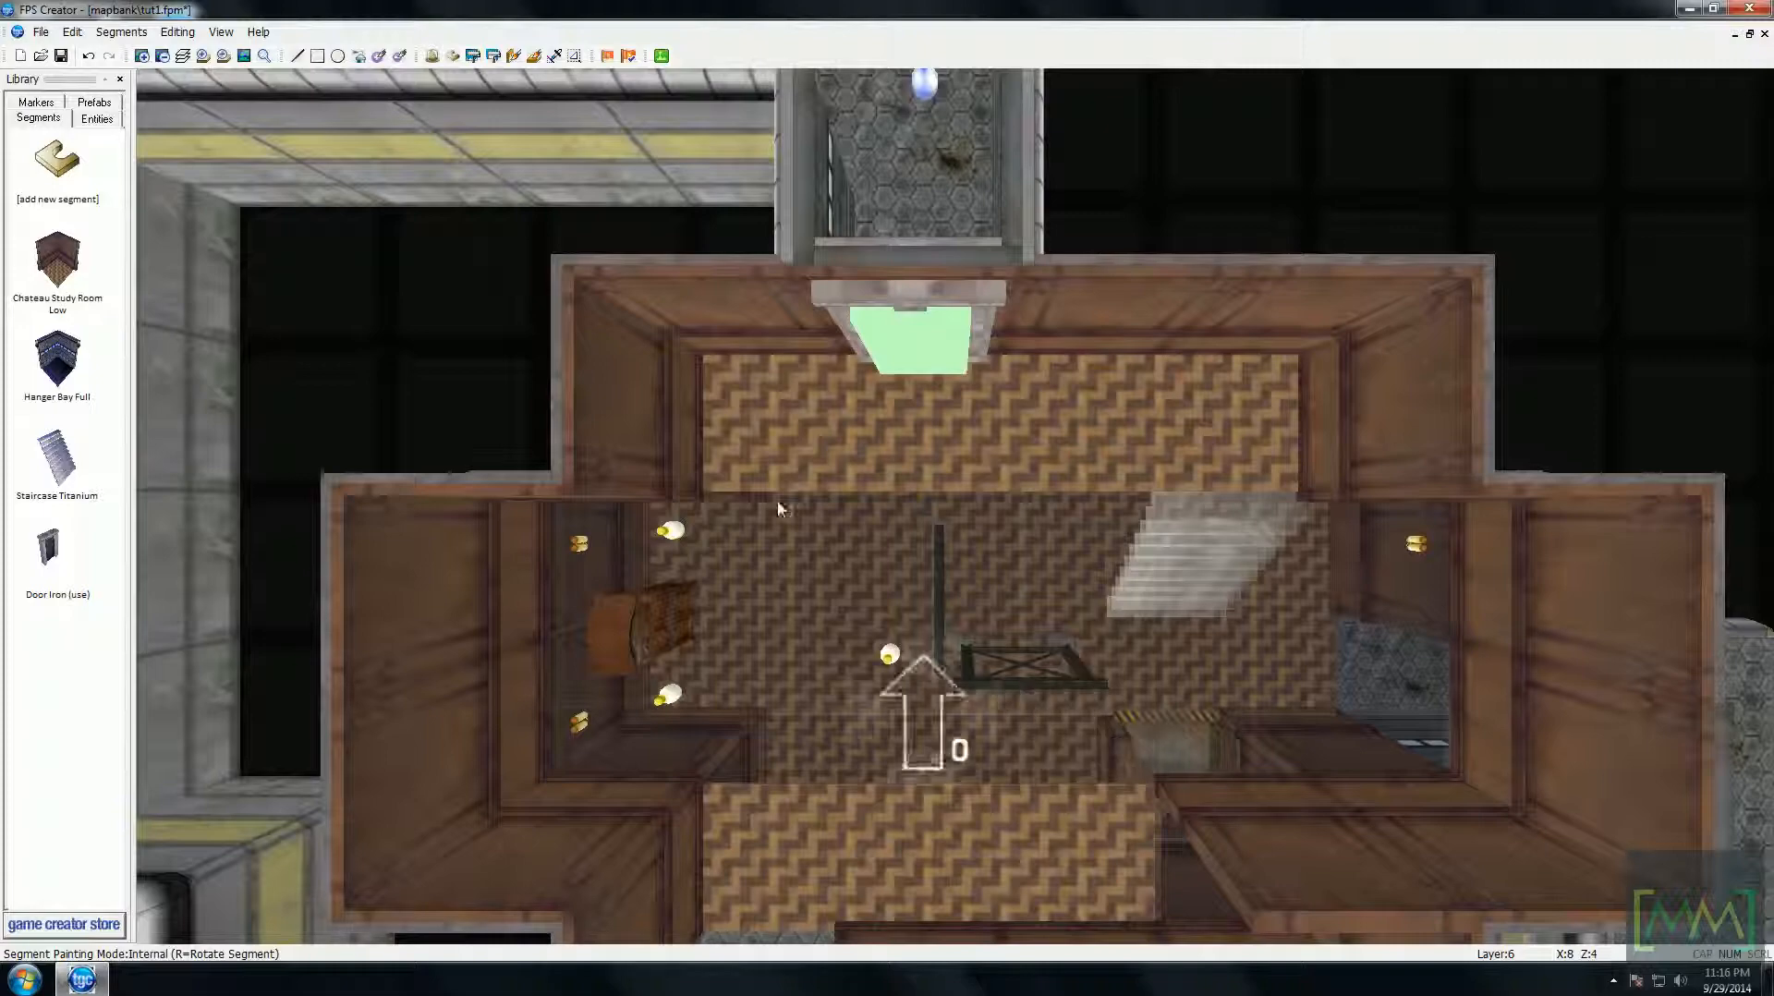
- Return to layer 5 with the entity library open
key("Left")
key("Up")
key("Down")
key("Right")
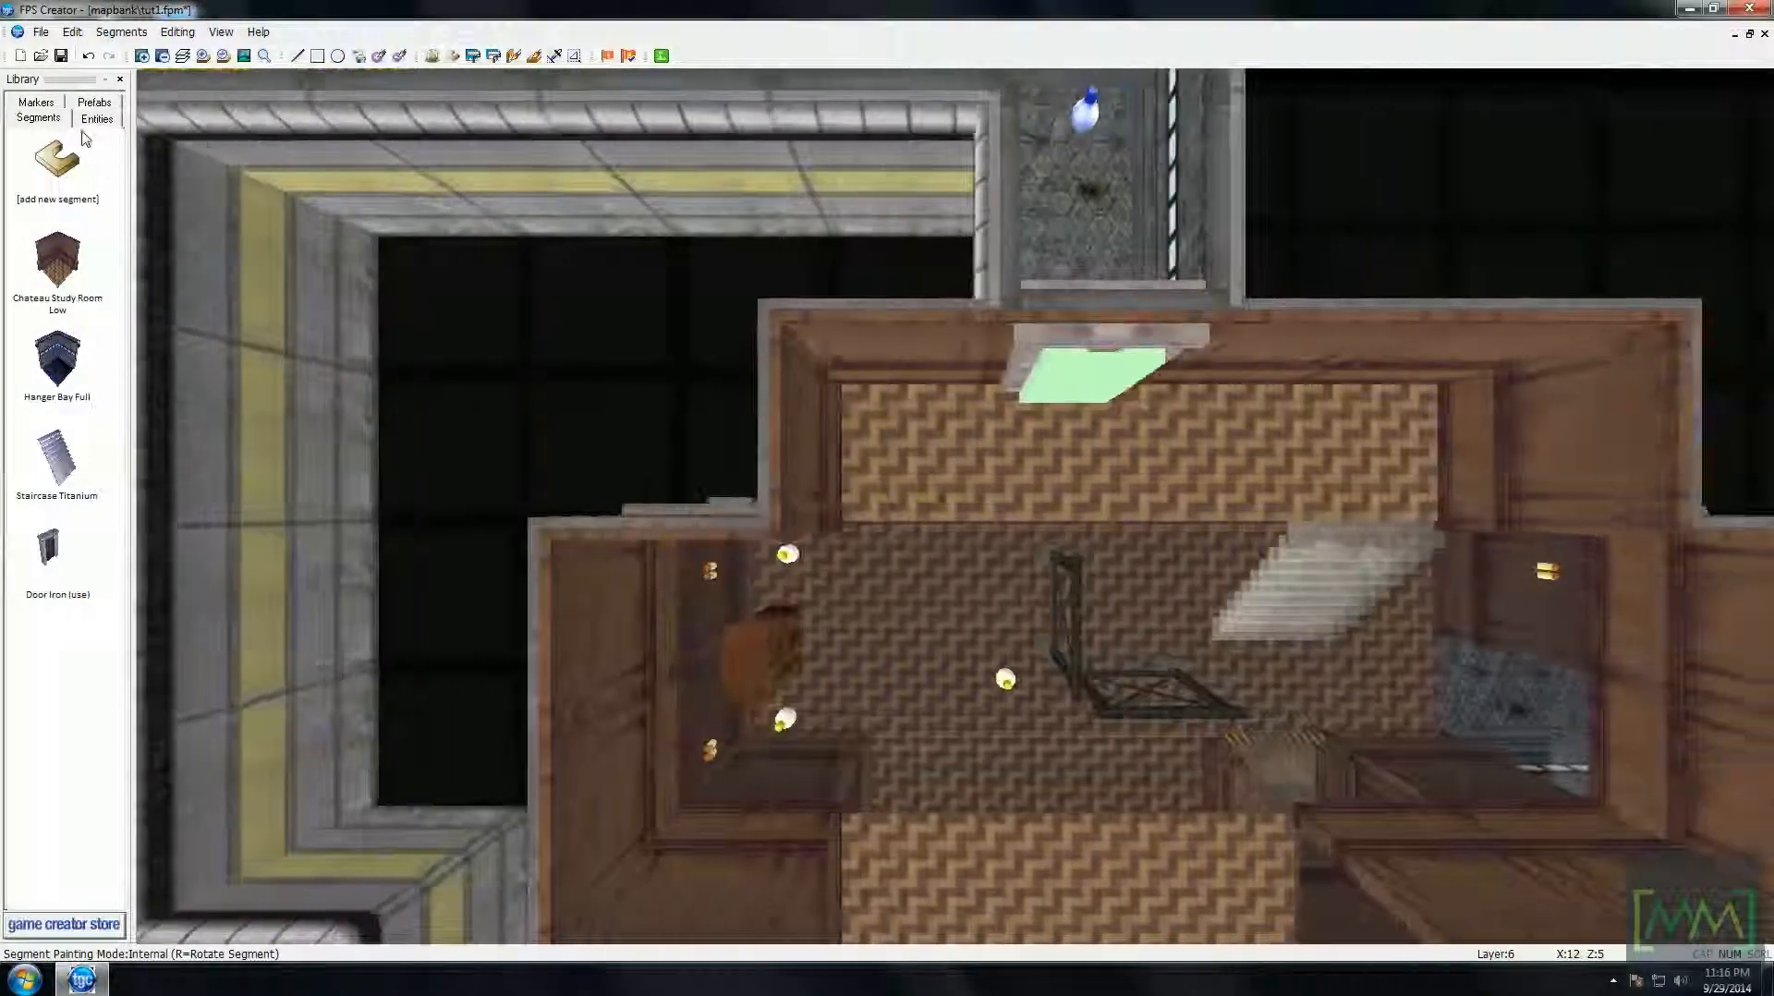
left_click(96, 117)
key("minus")
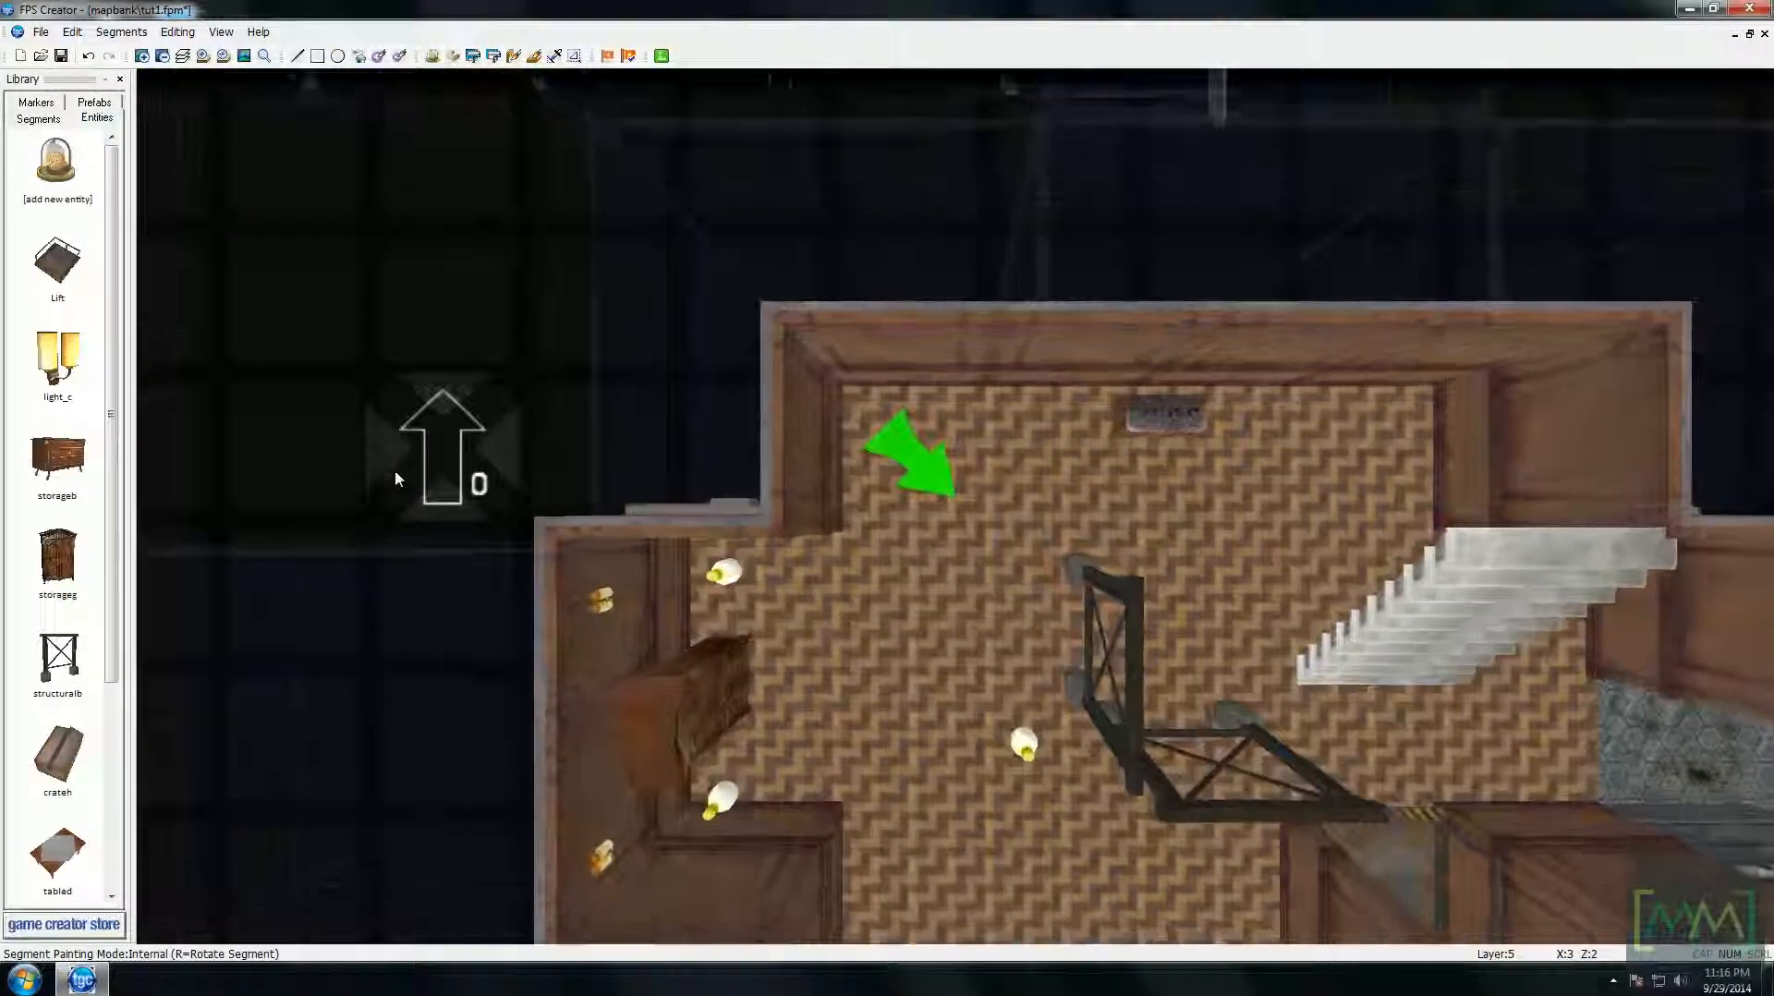
- Add the Zombie Surgeon character from the Model Pack 4 Characters folder to the entity library
key("Right")
key("Down")
key("Down")
key("Left")
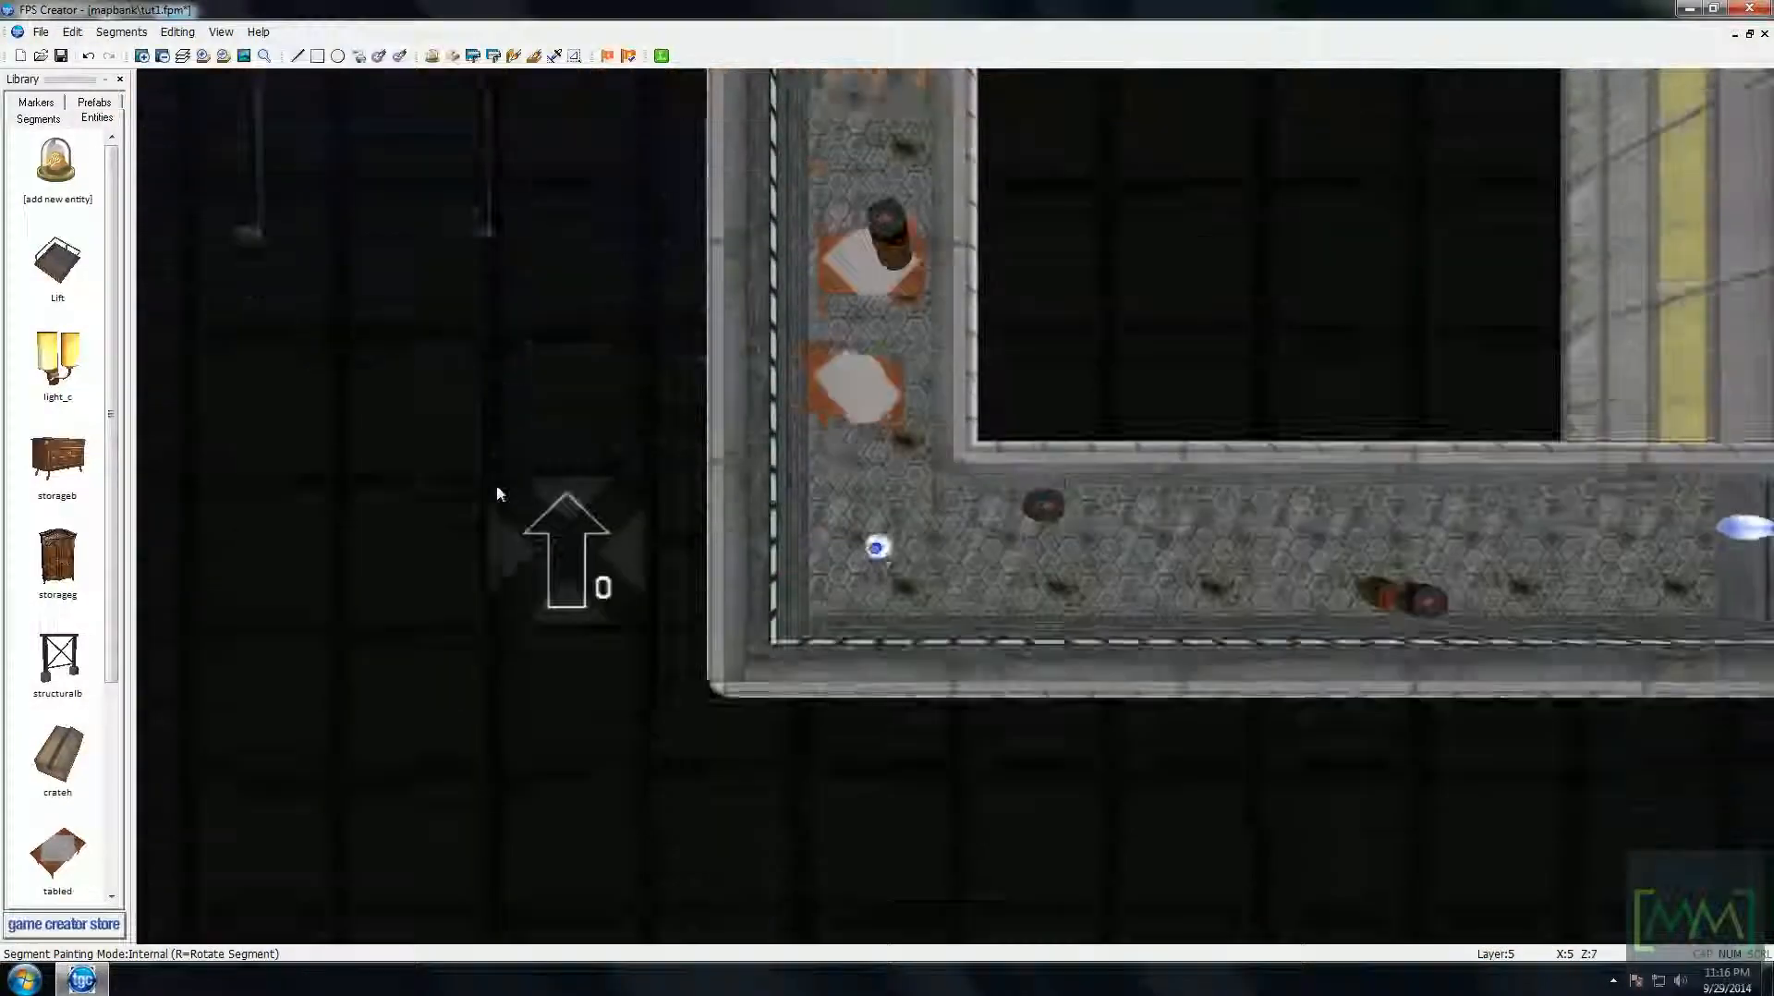
key("Right")
key("Up")
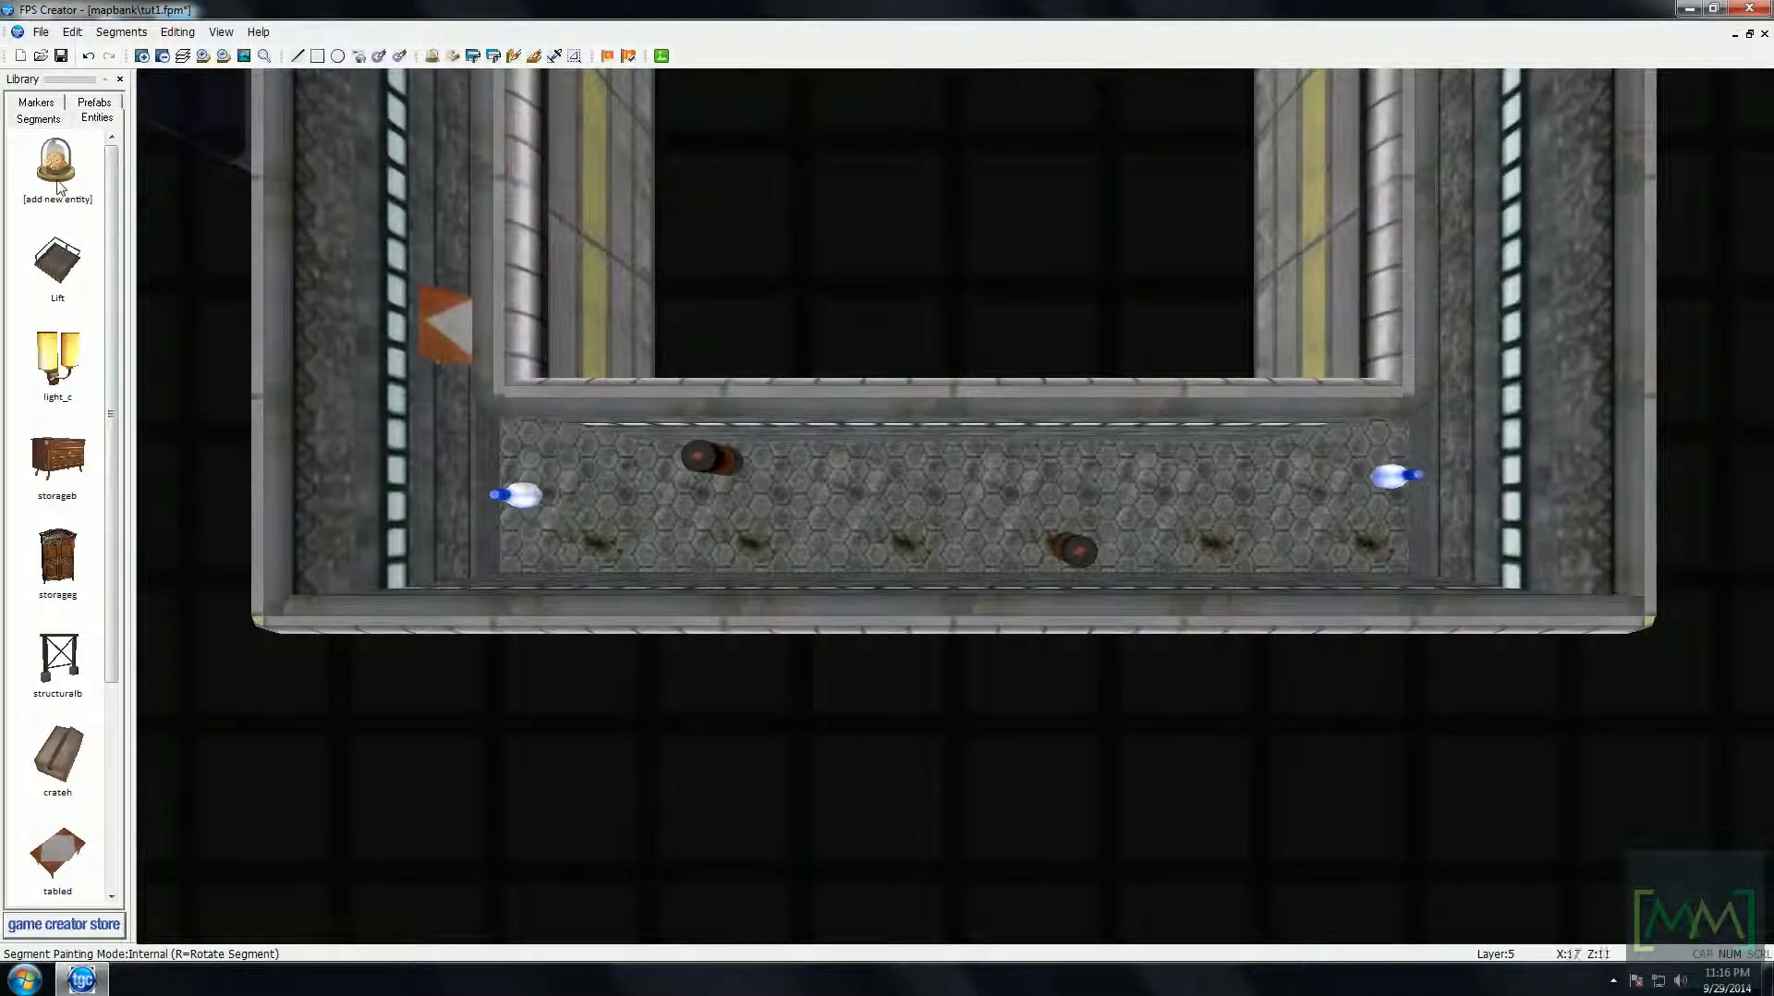
left_click(56, 175)
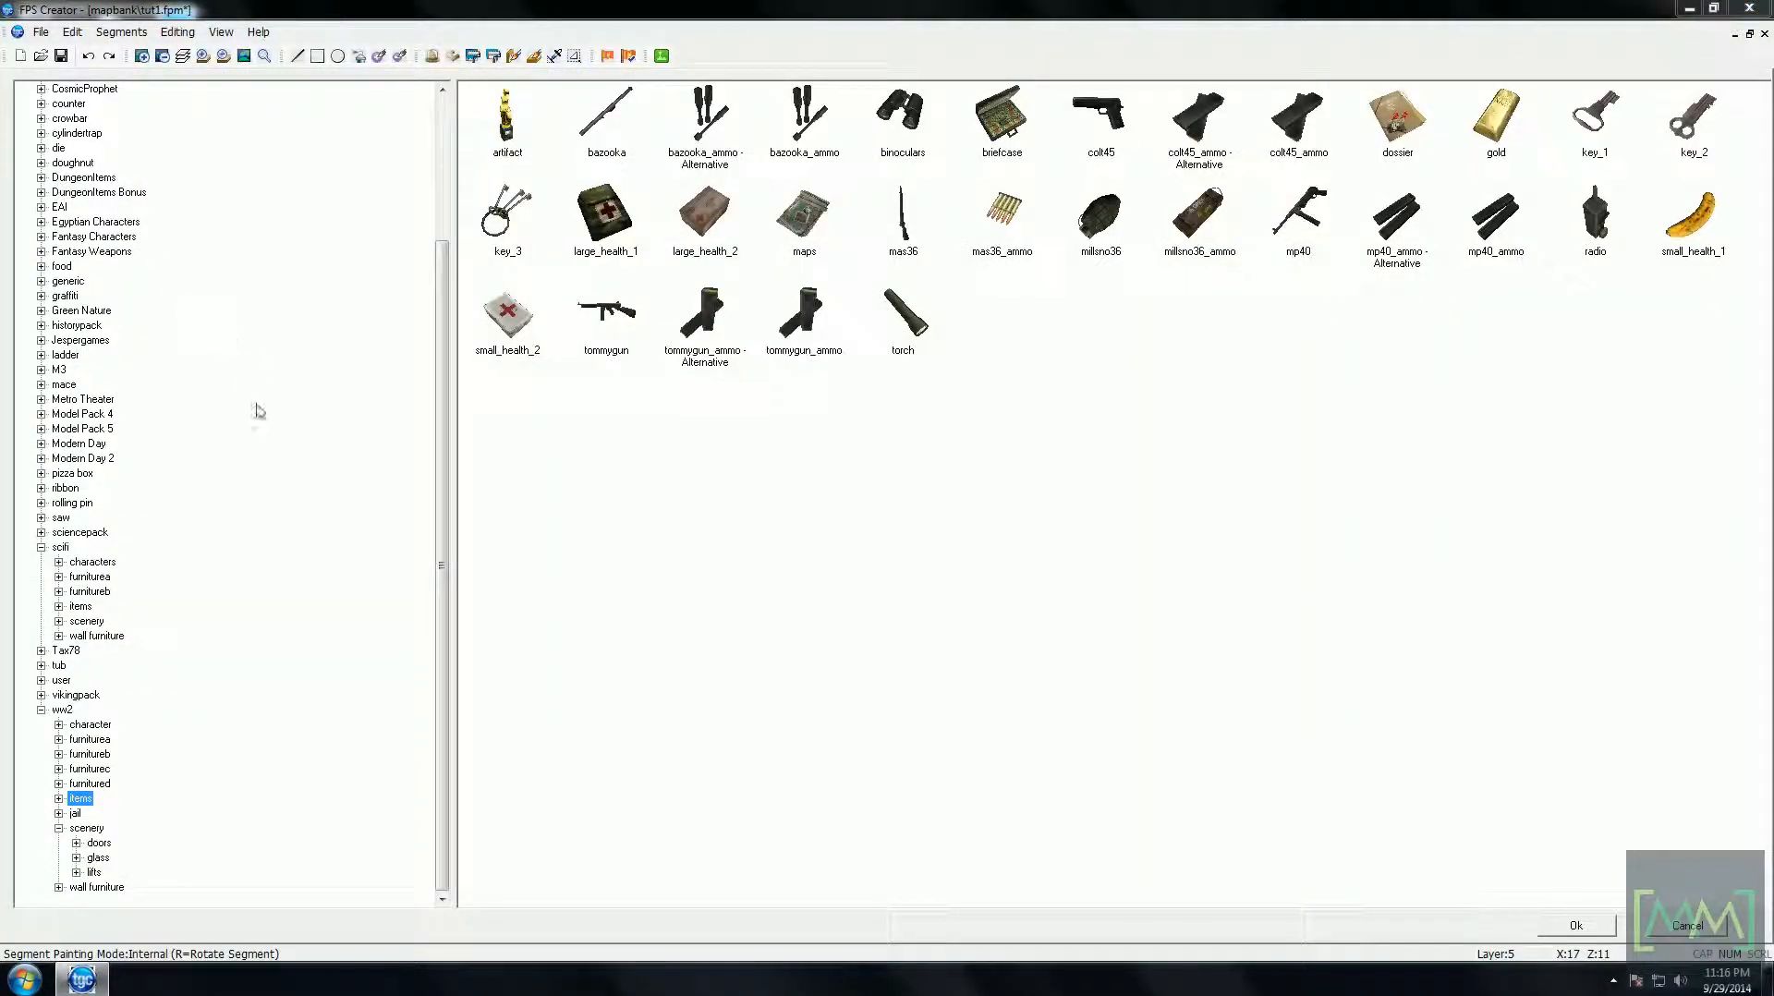
left_click(89, 725)
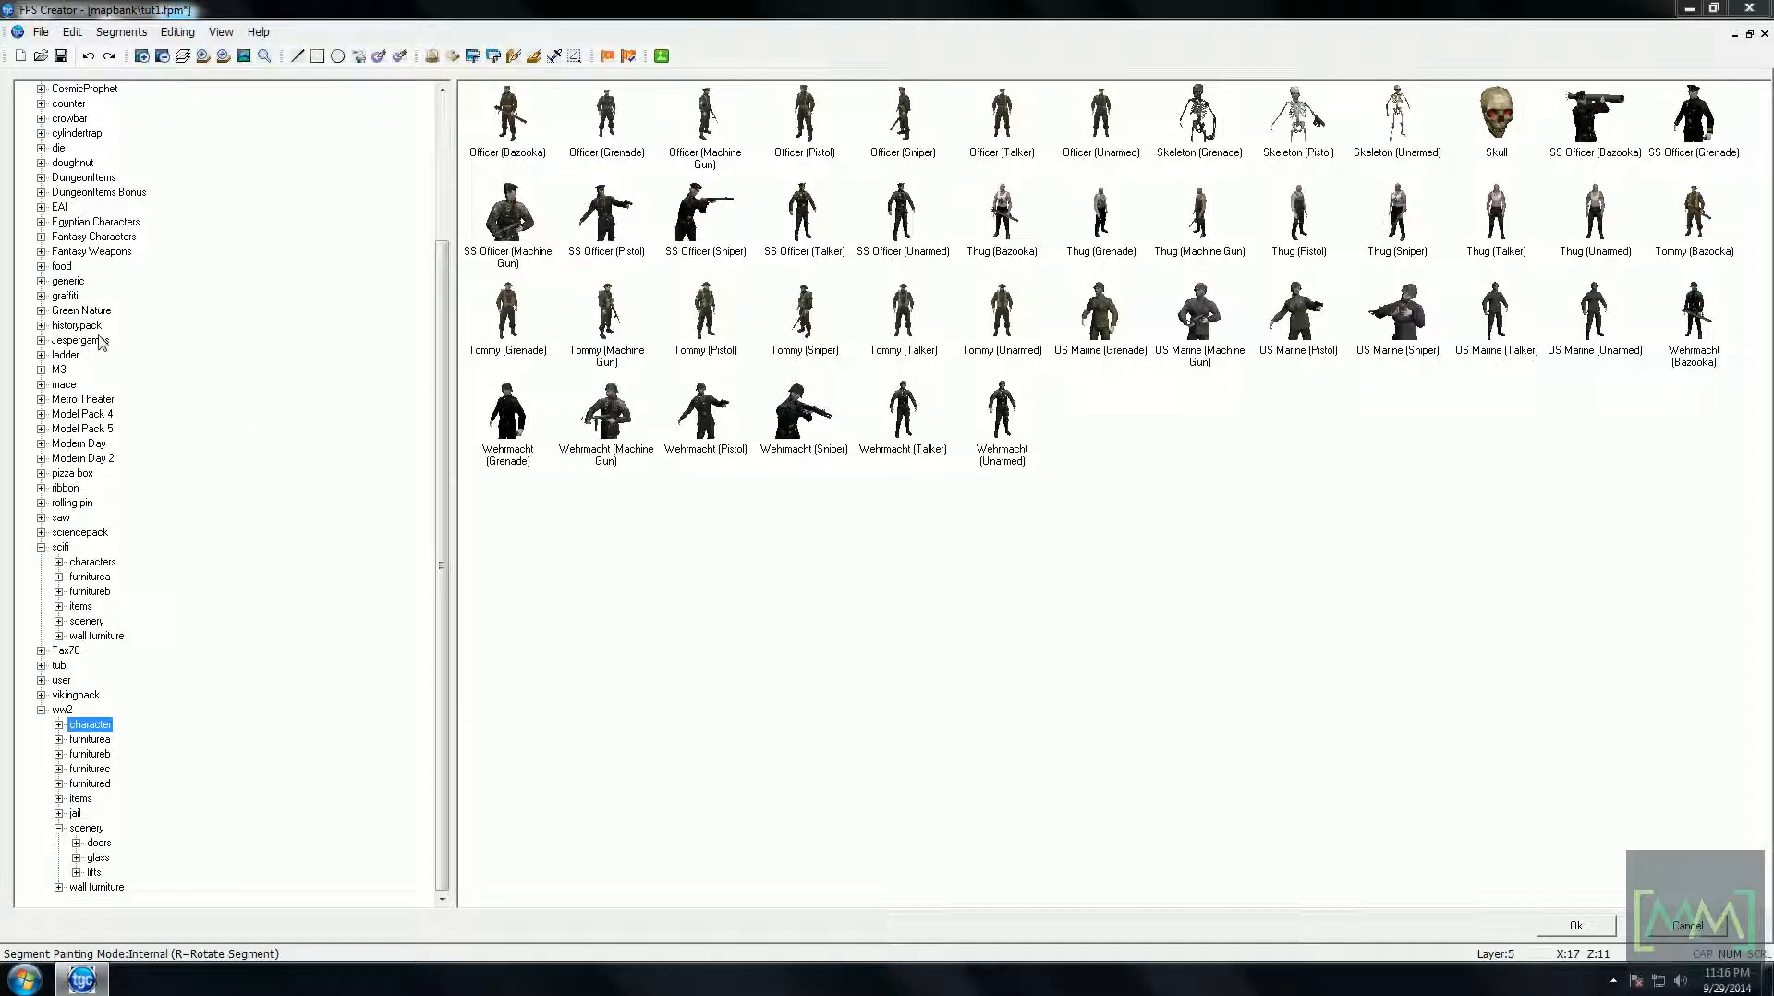
left_click(85, 415)
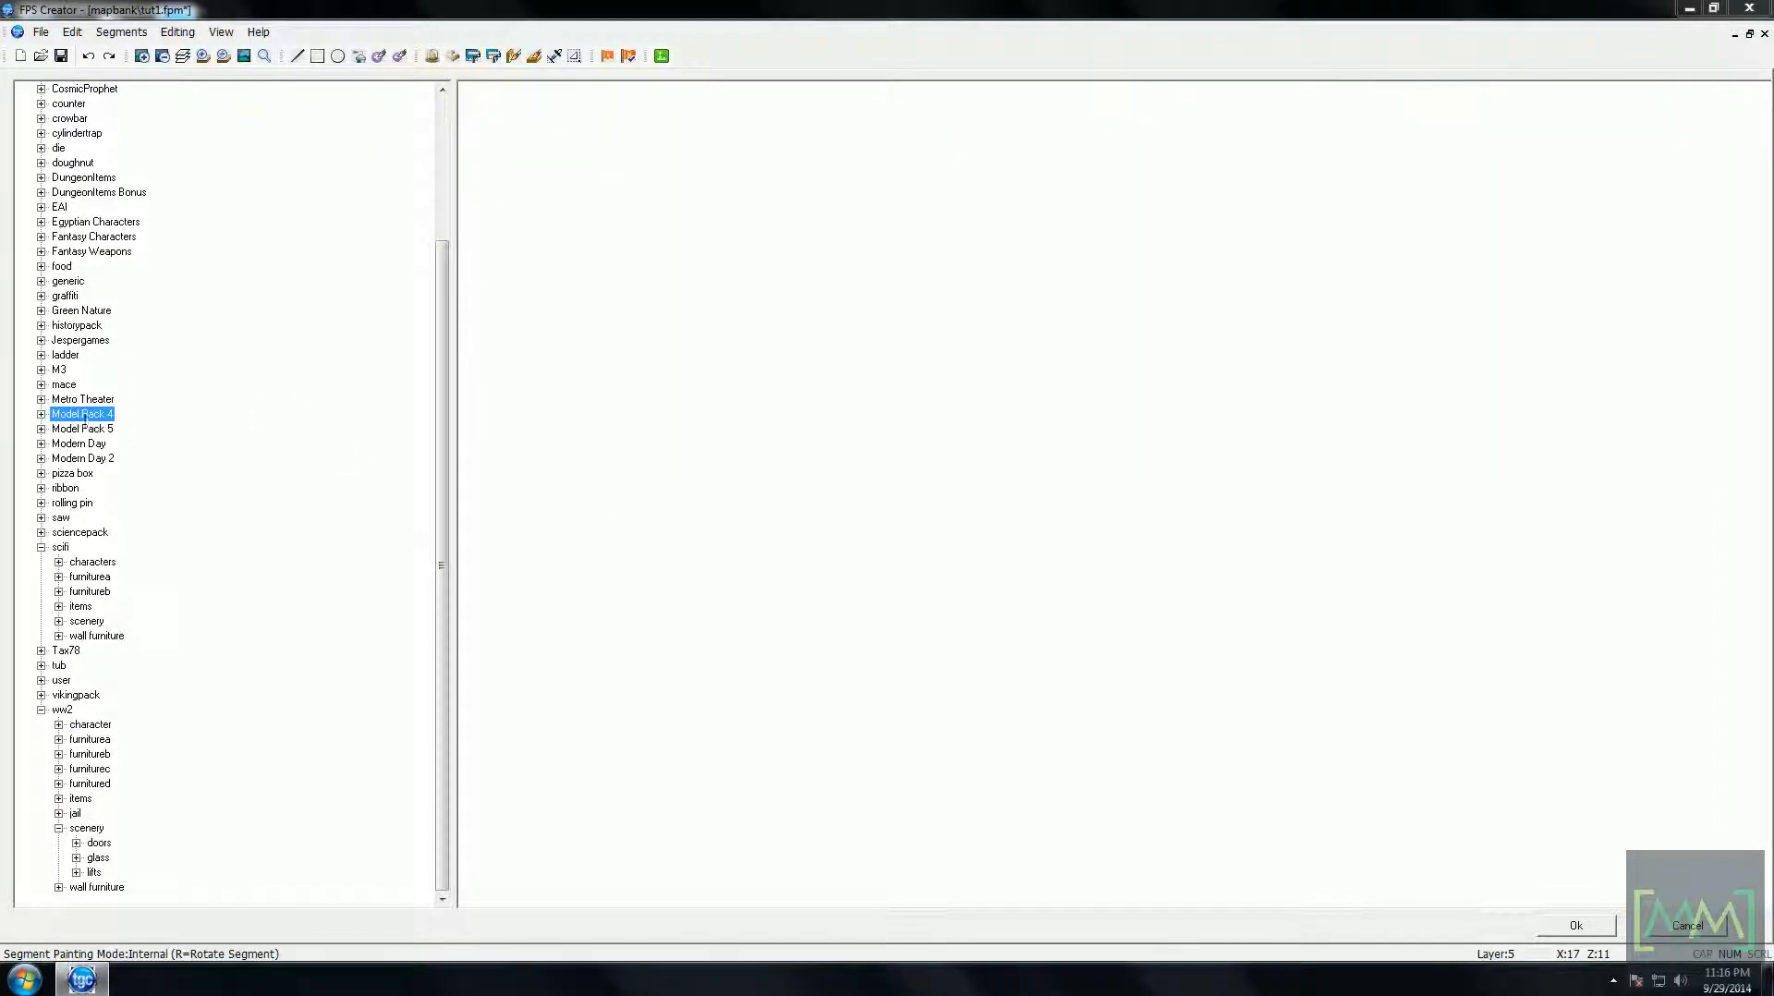
left_click(41, 414)
left_click(92, 430)
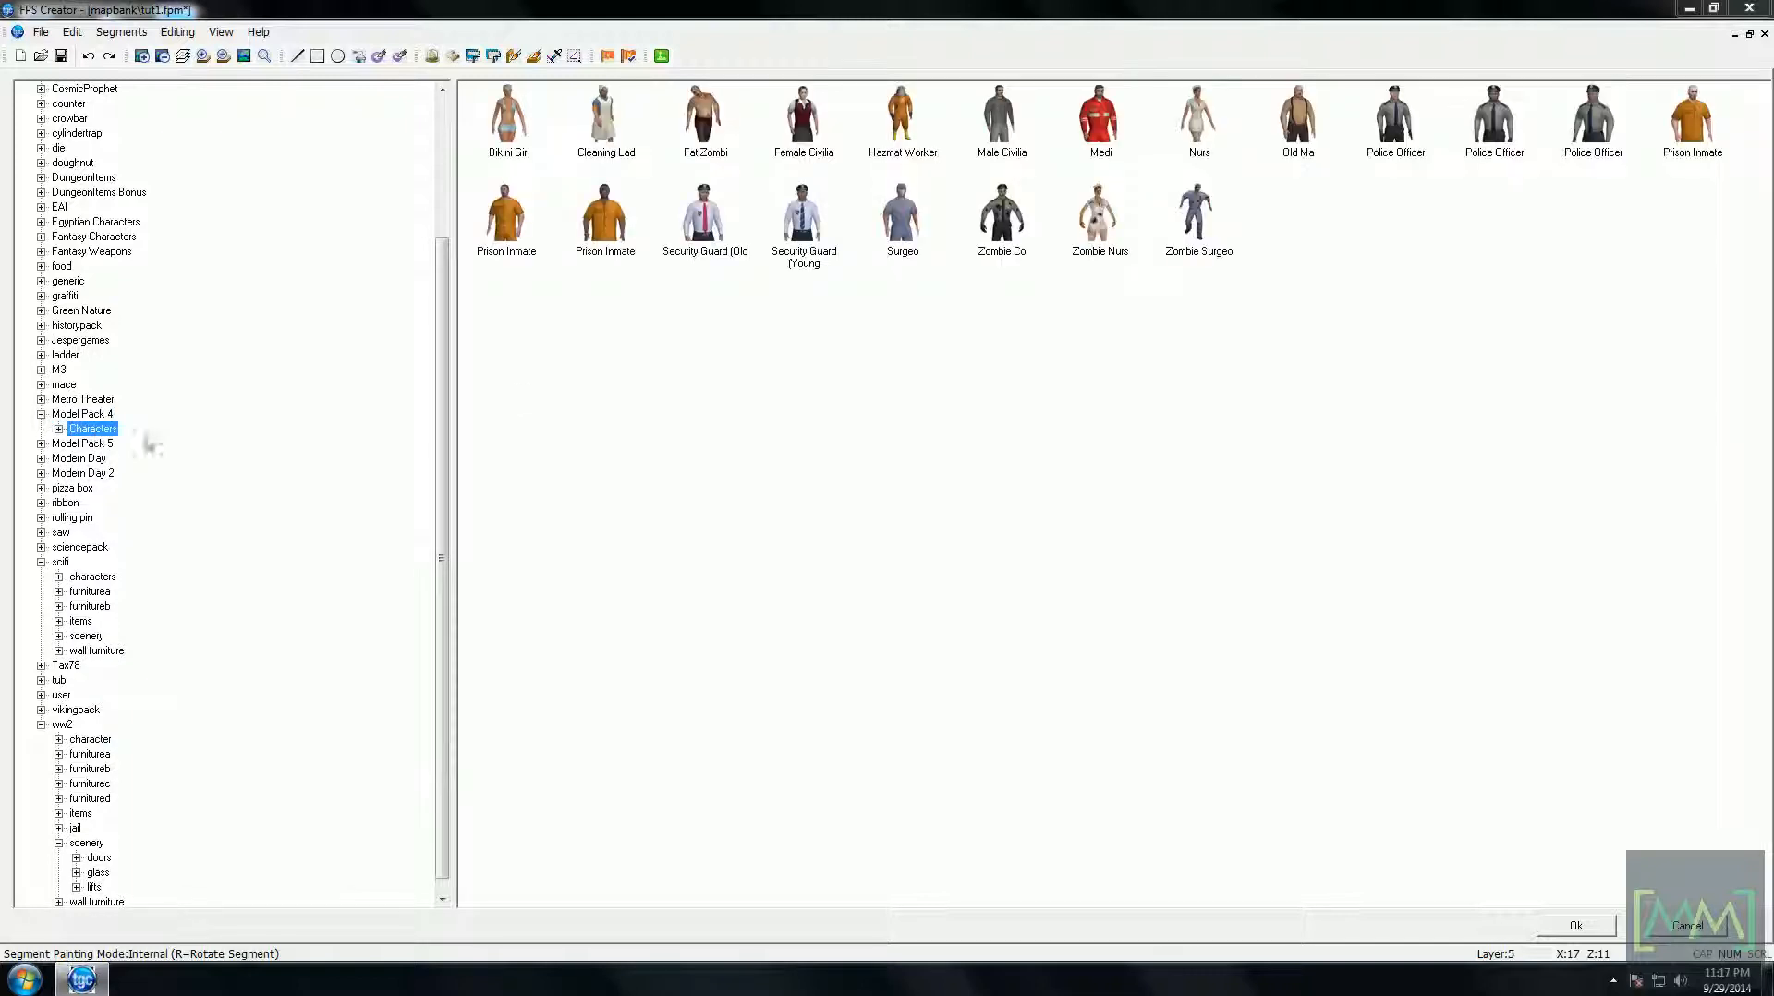
double_click(1199, 214)
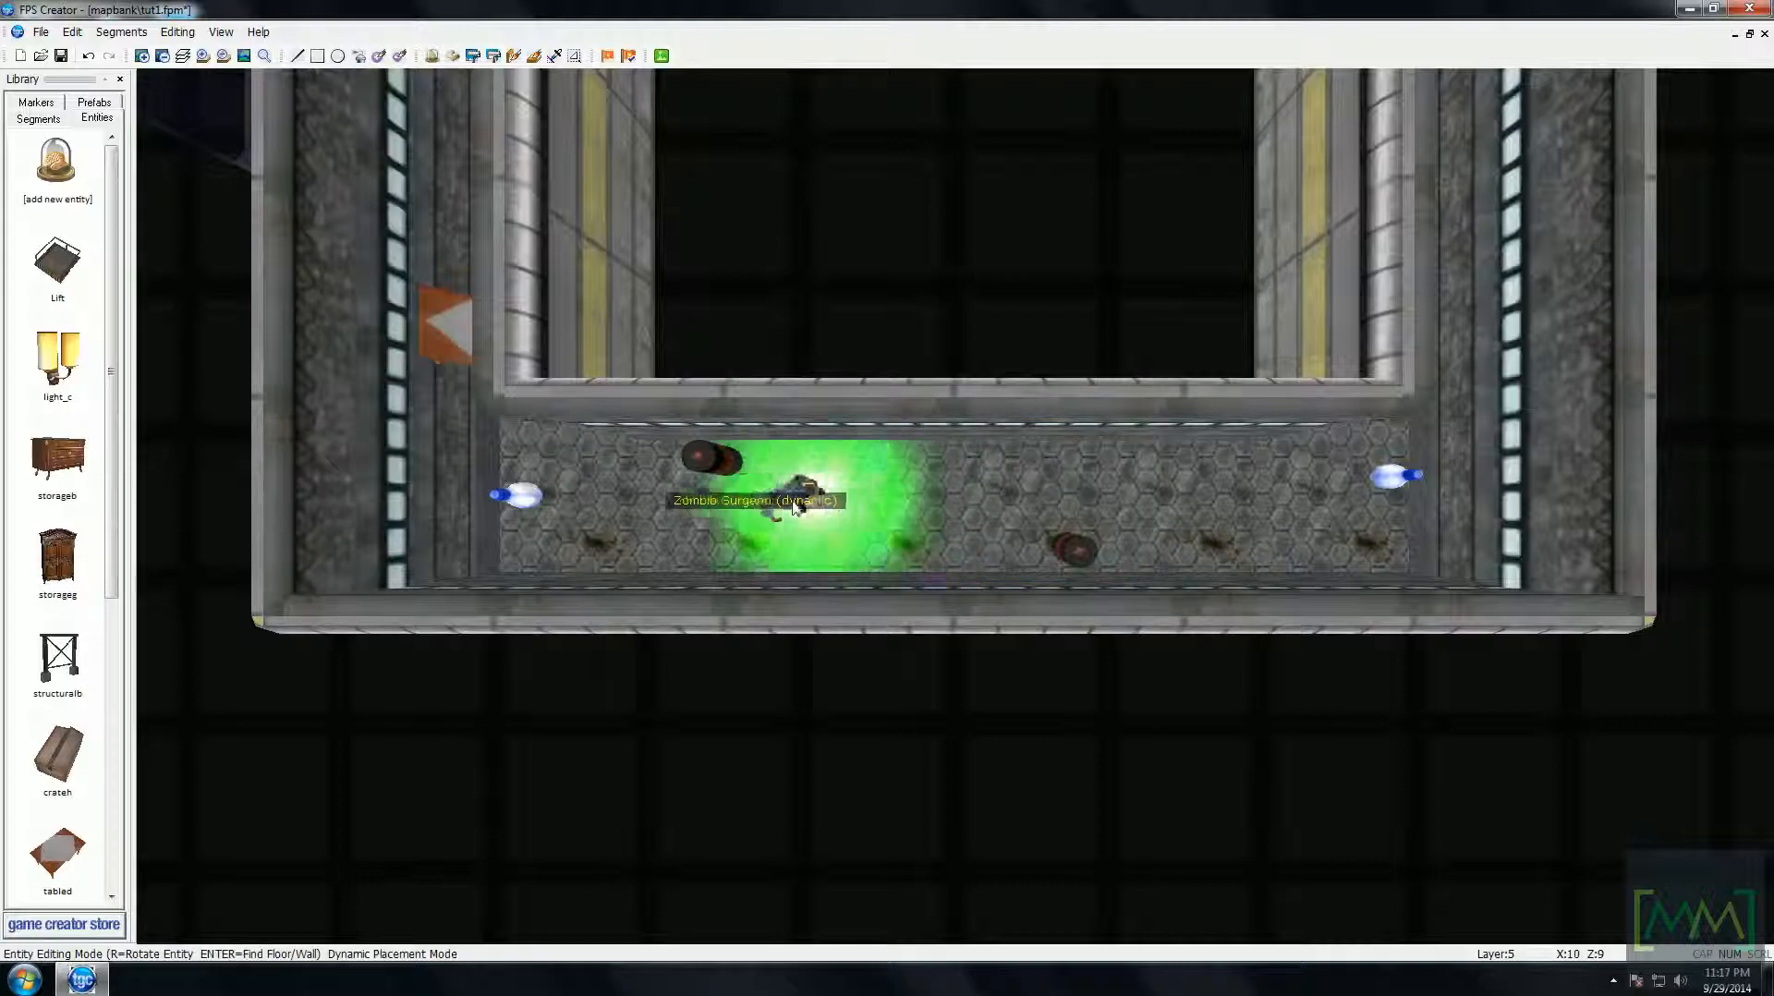
- Place two Zombie Surgeons in the south corridor, one beside the barrel at its west end and one near the east corner light
key("Left")
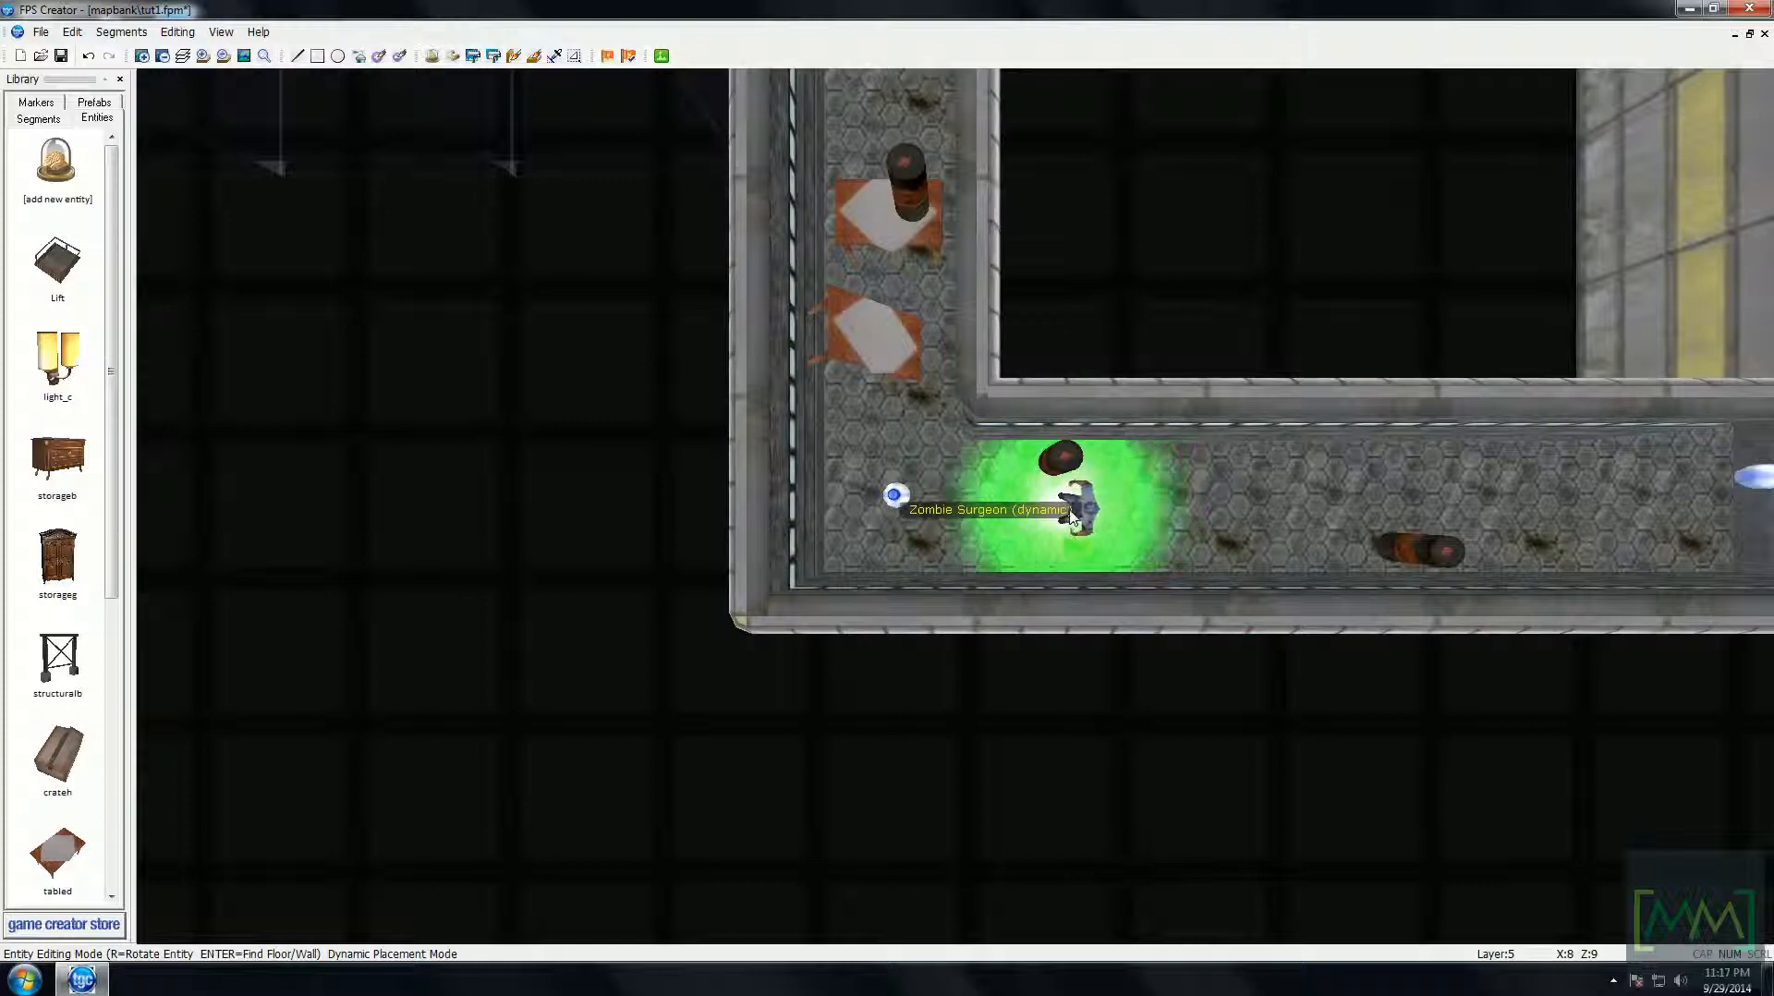
key("Right")
key("Right")
key("Right")
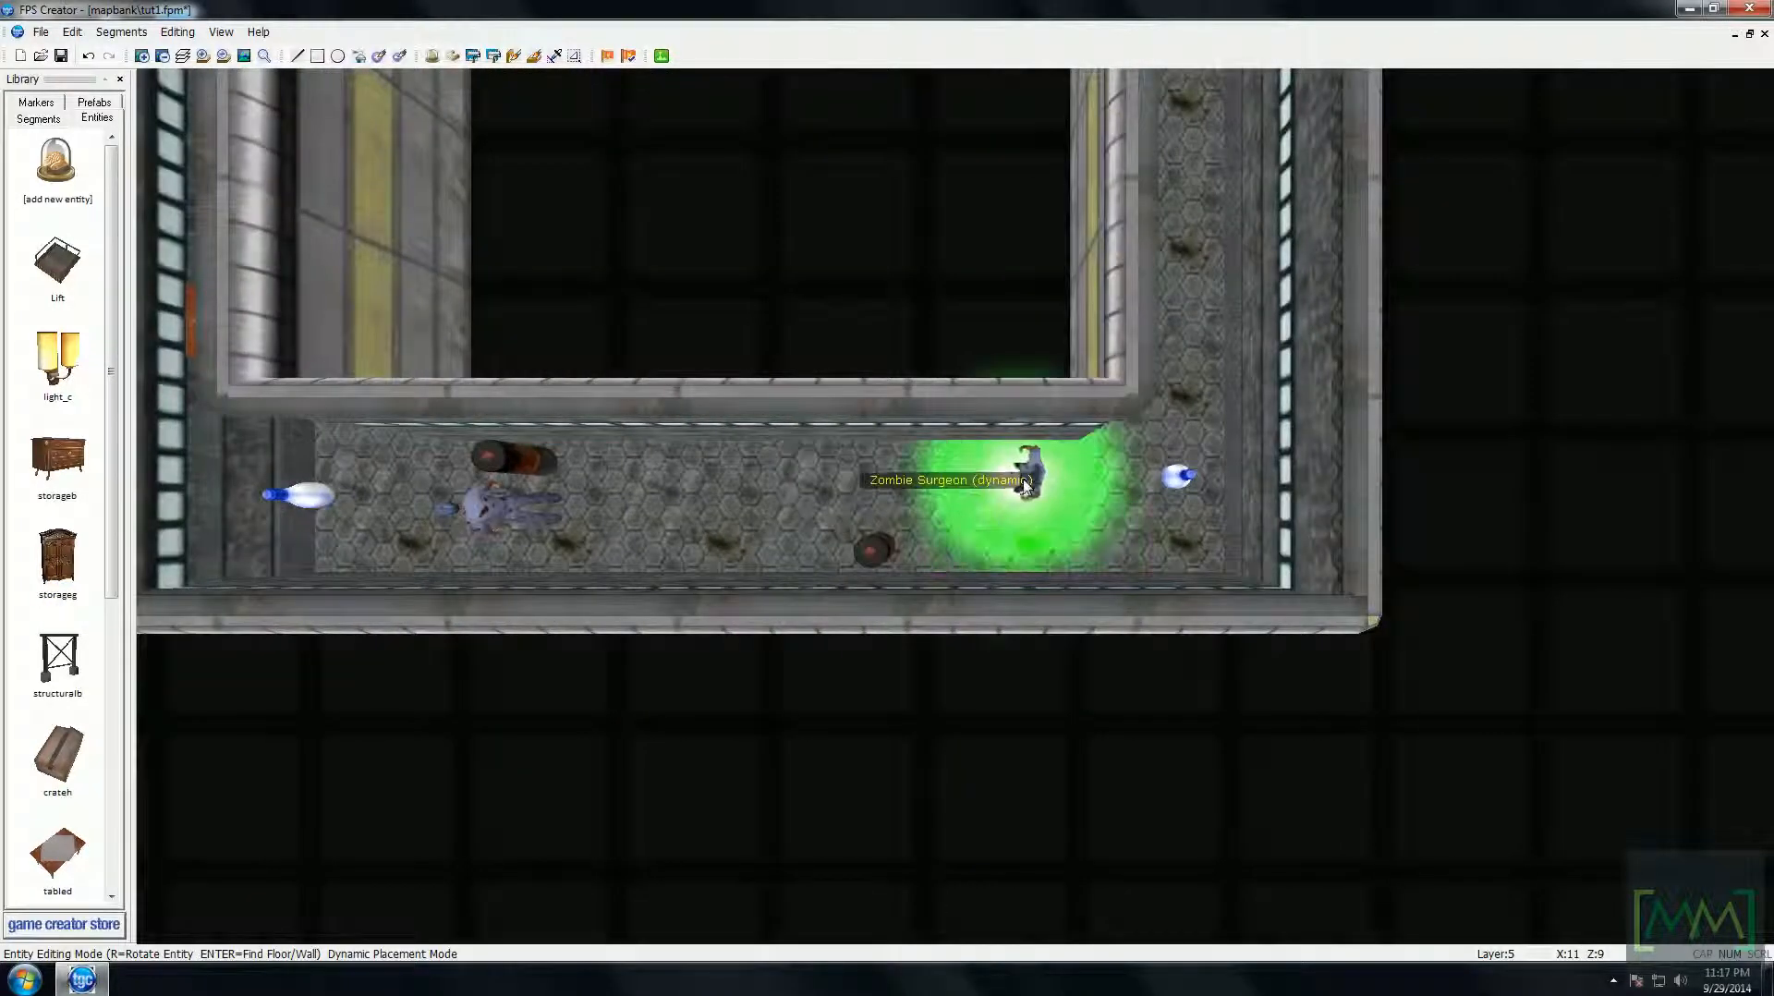
key("Right")
key("Right")
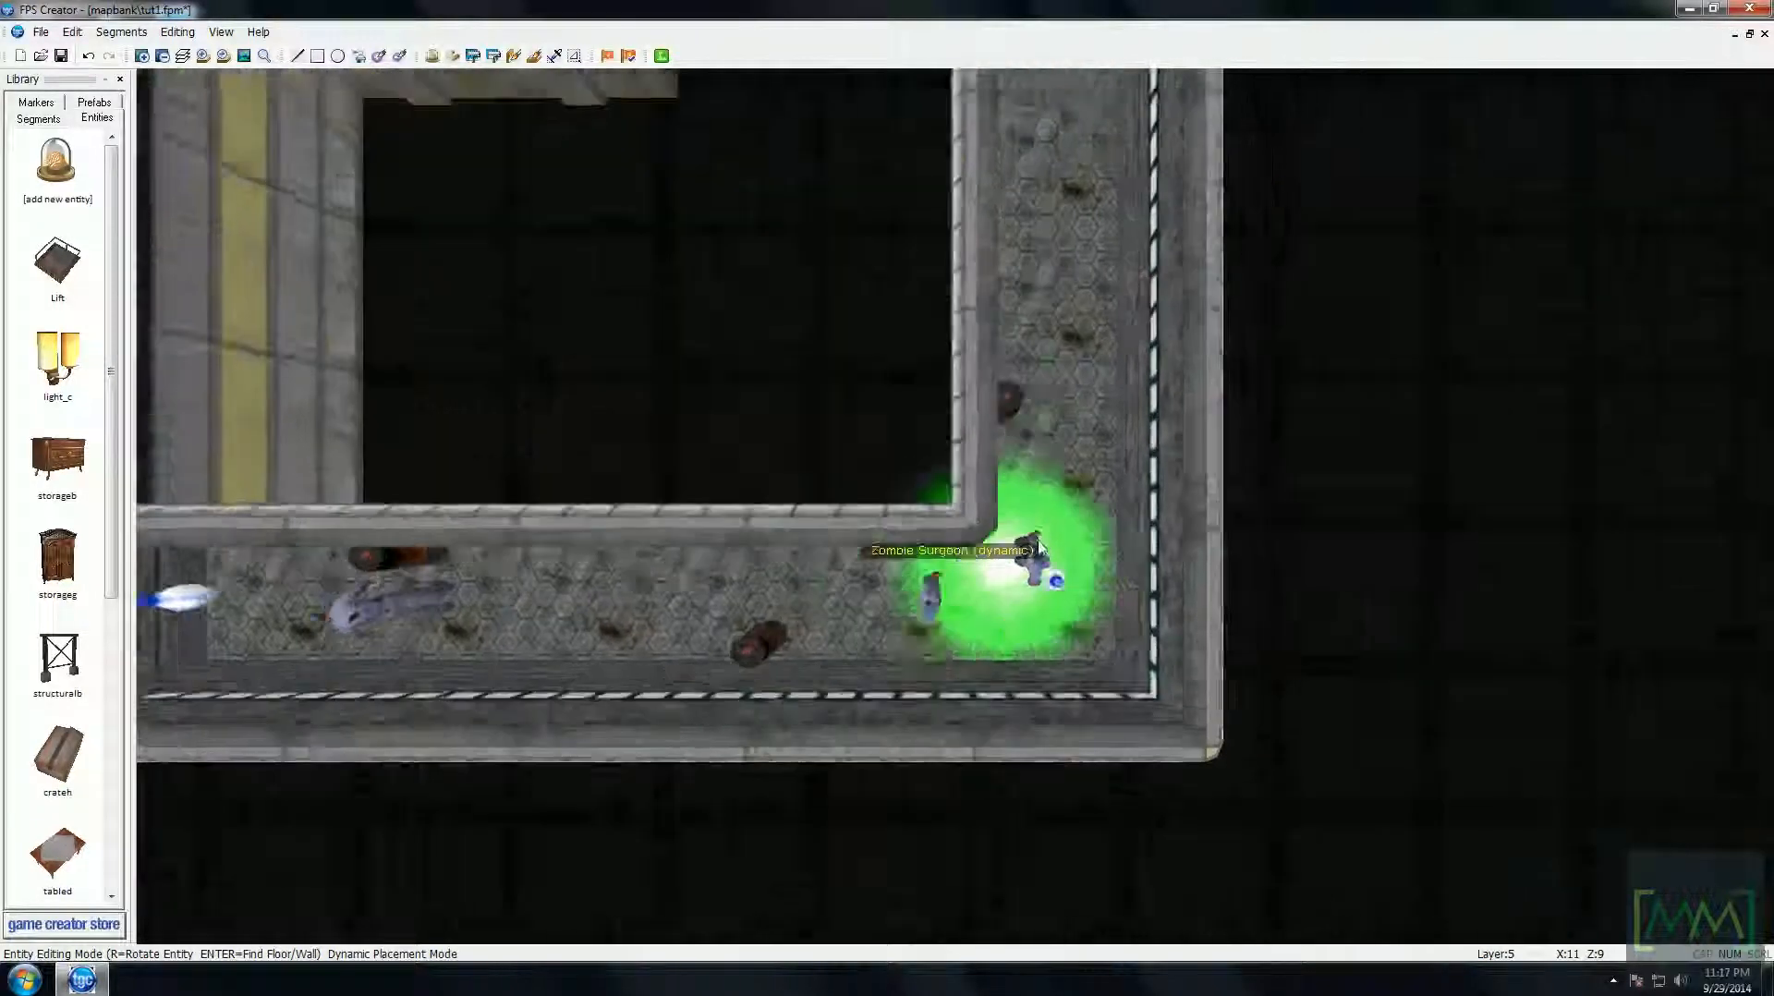
- Place another Zombie Surgeon in the east corridor beside the barrel just south of the room's side entrance
key("Up")
key("Up")
key("Up")
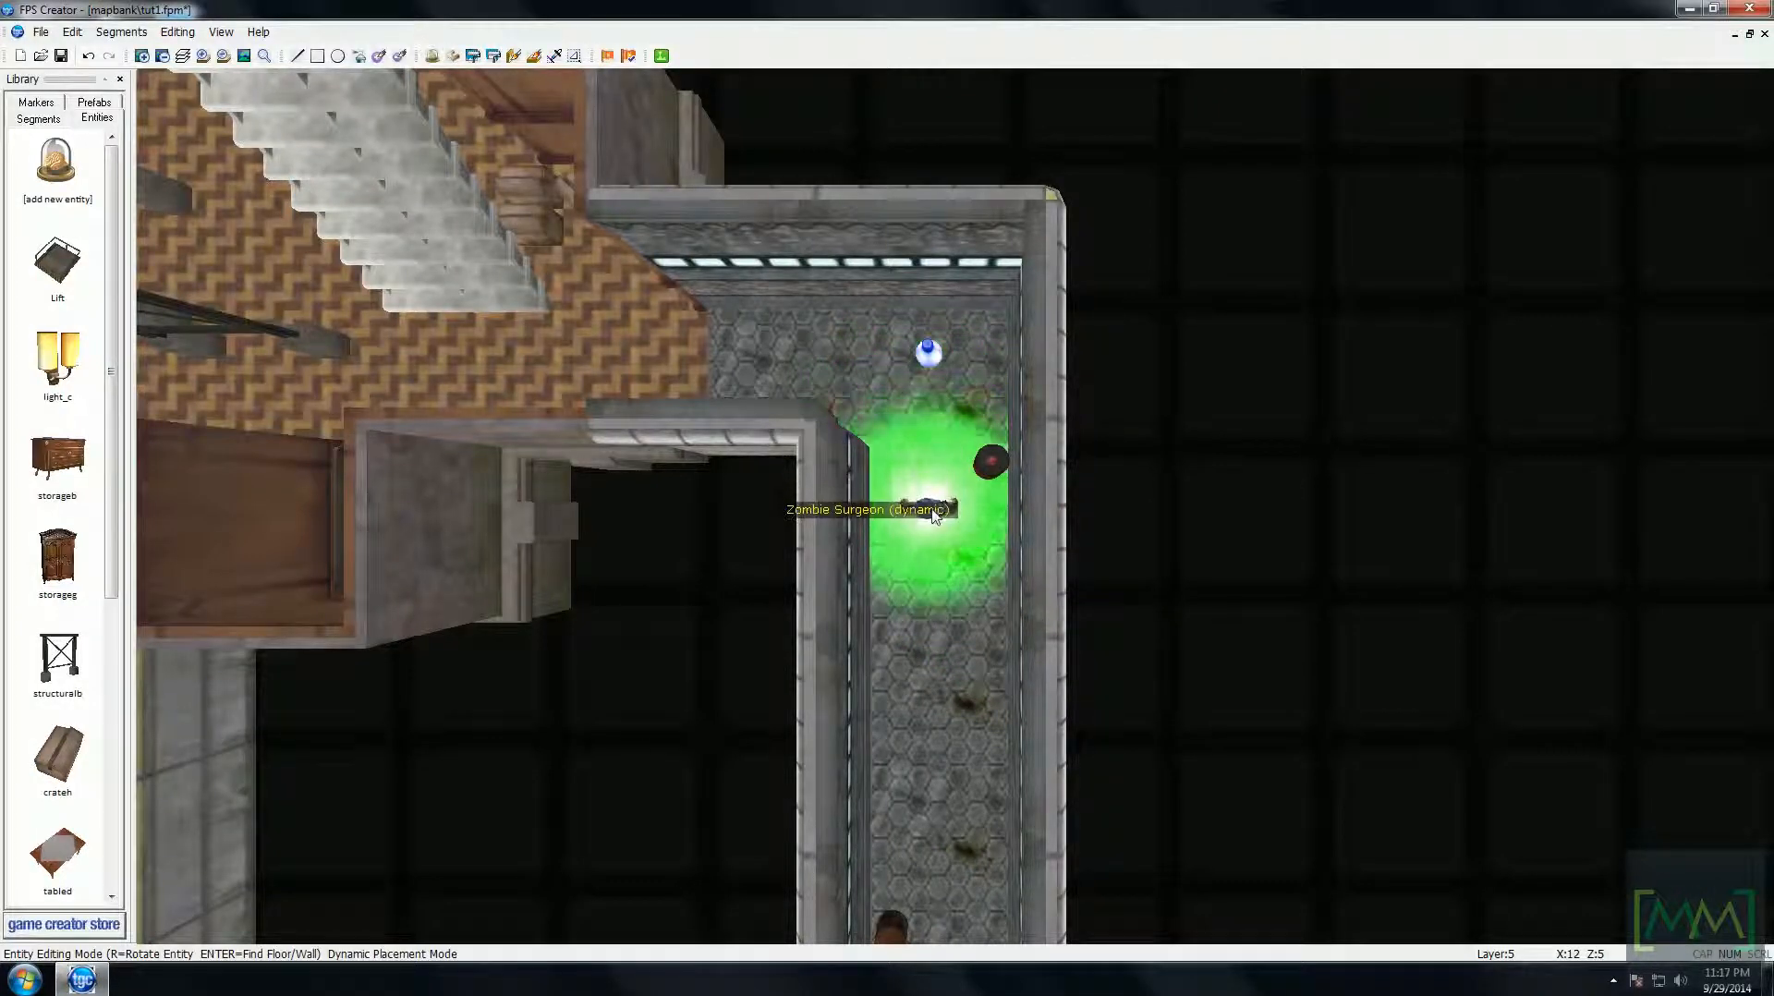
- Go up to layer 6 above the wood-floored room and release the Zombie Surgeon from placement
key("Left")
key("Left")
key("Left")
key("Left")
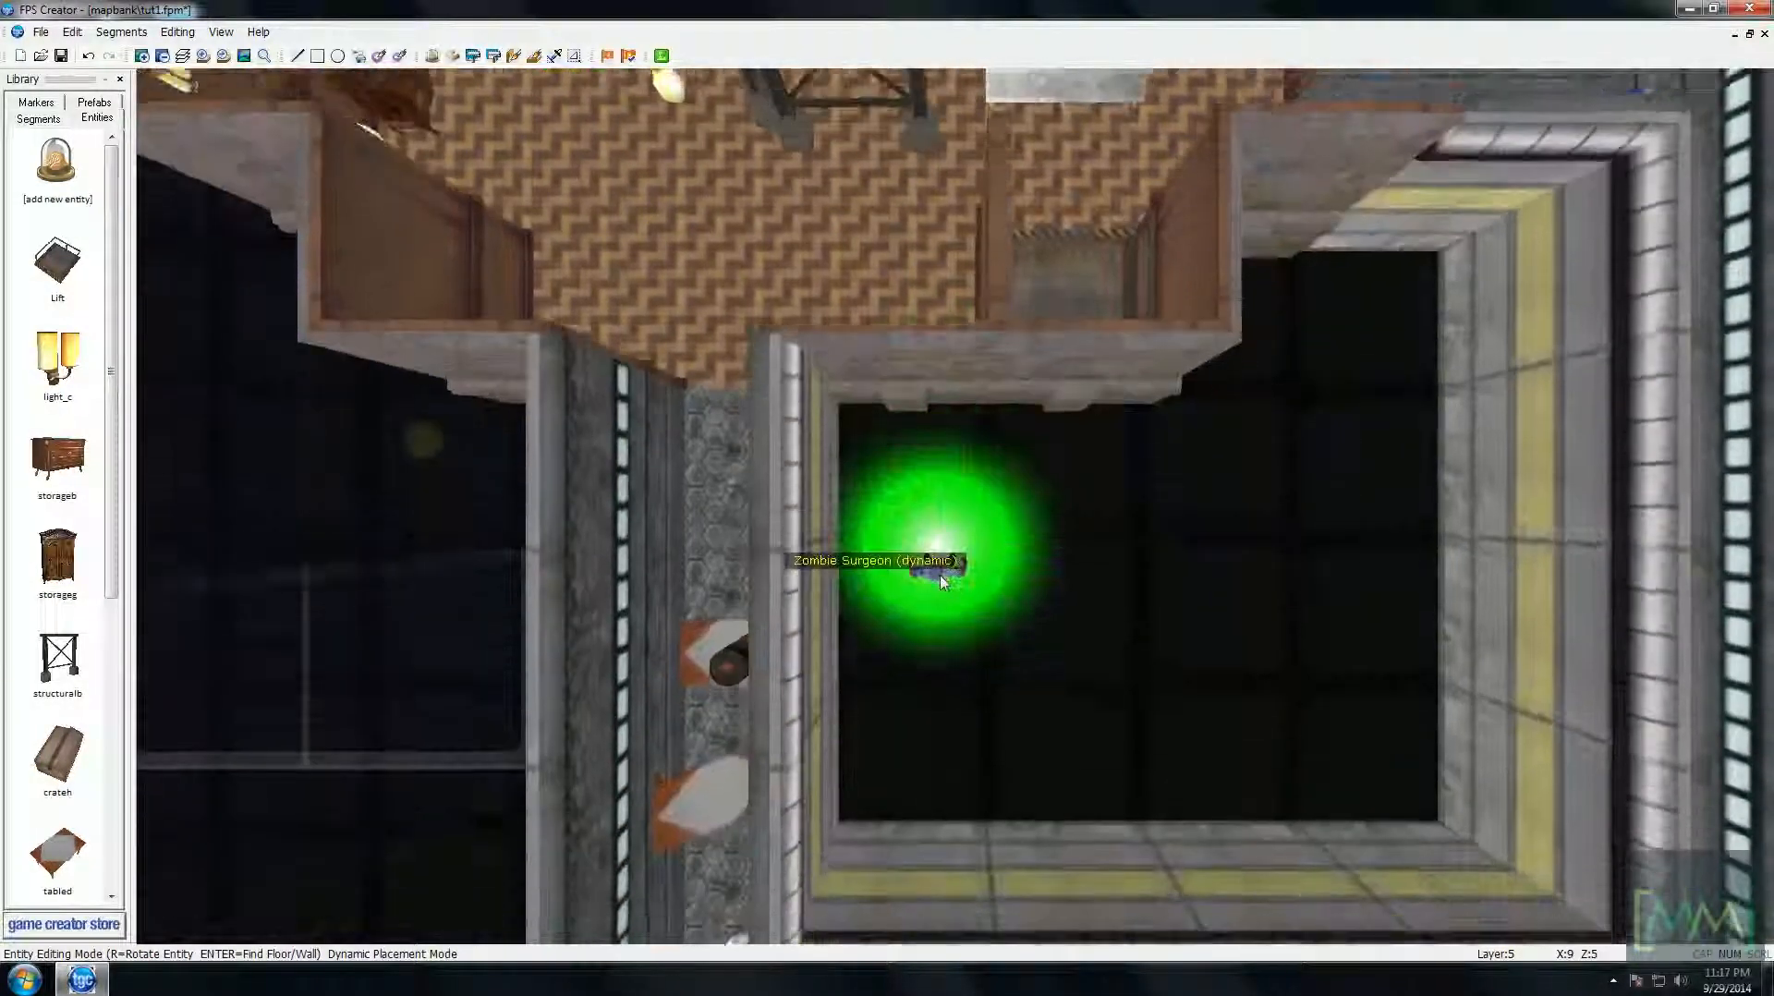
key("Down")
key("Up")
key("Right")
key("plus")
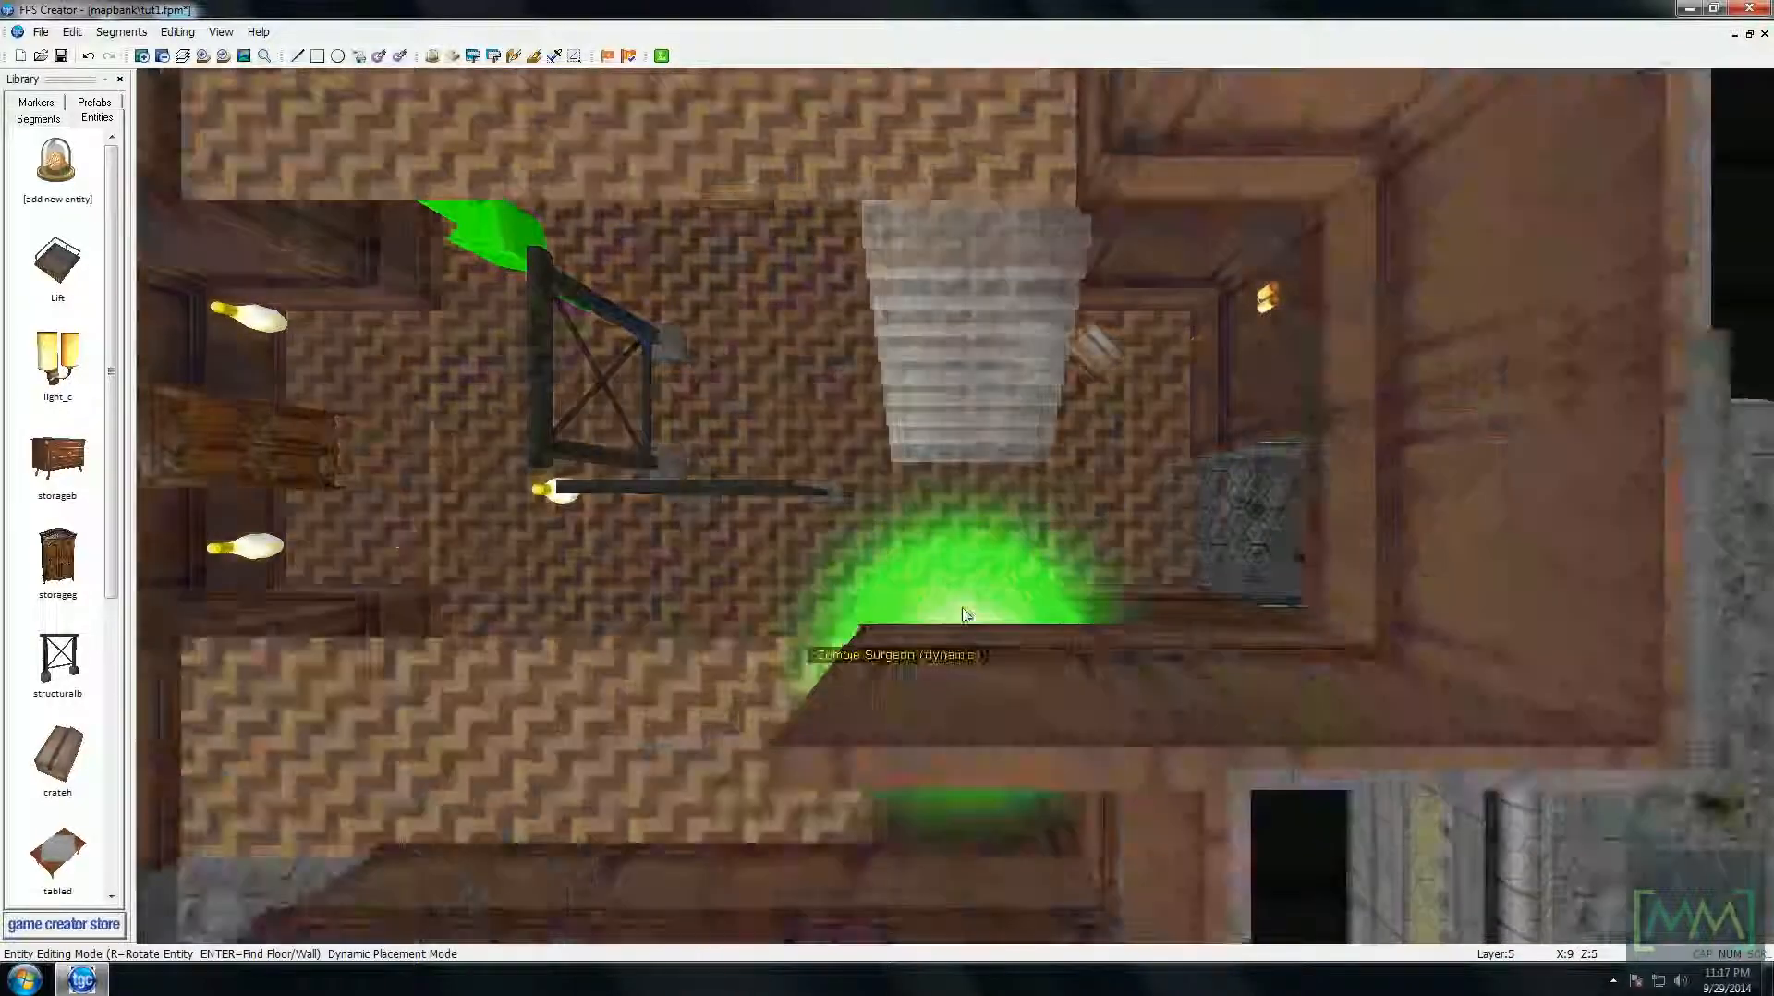
key("Left")
key("Up")
key("Up")
right_click(943, 403)
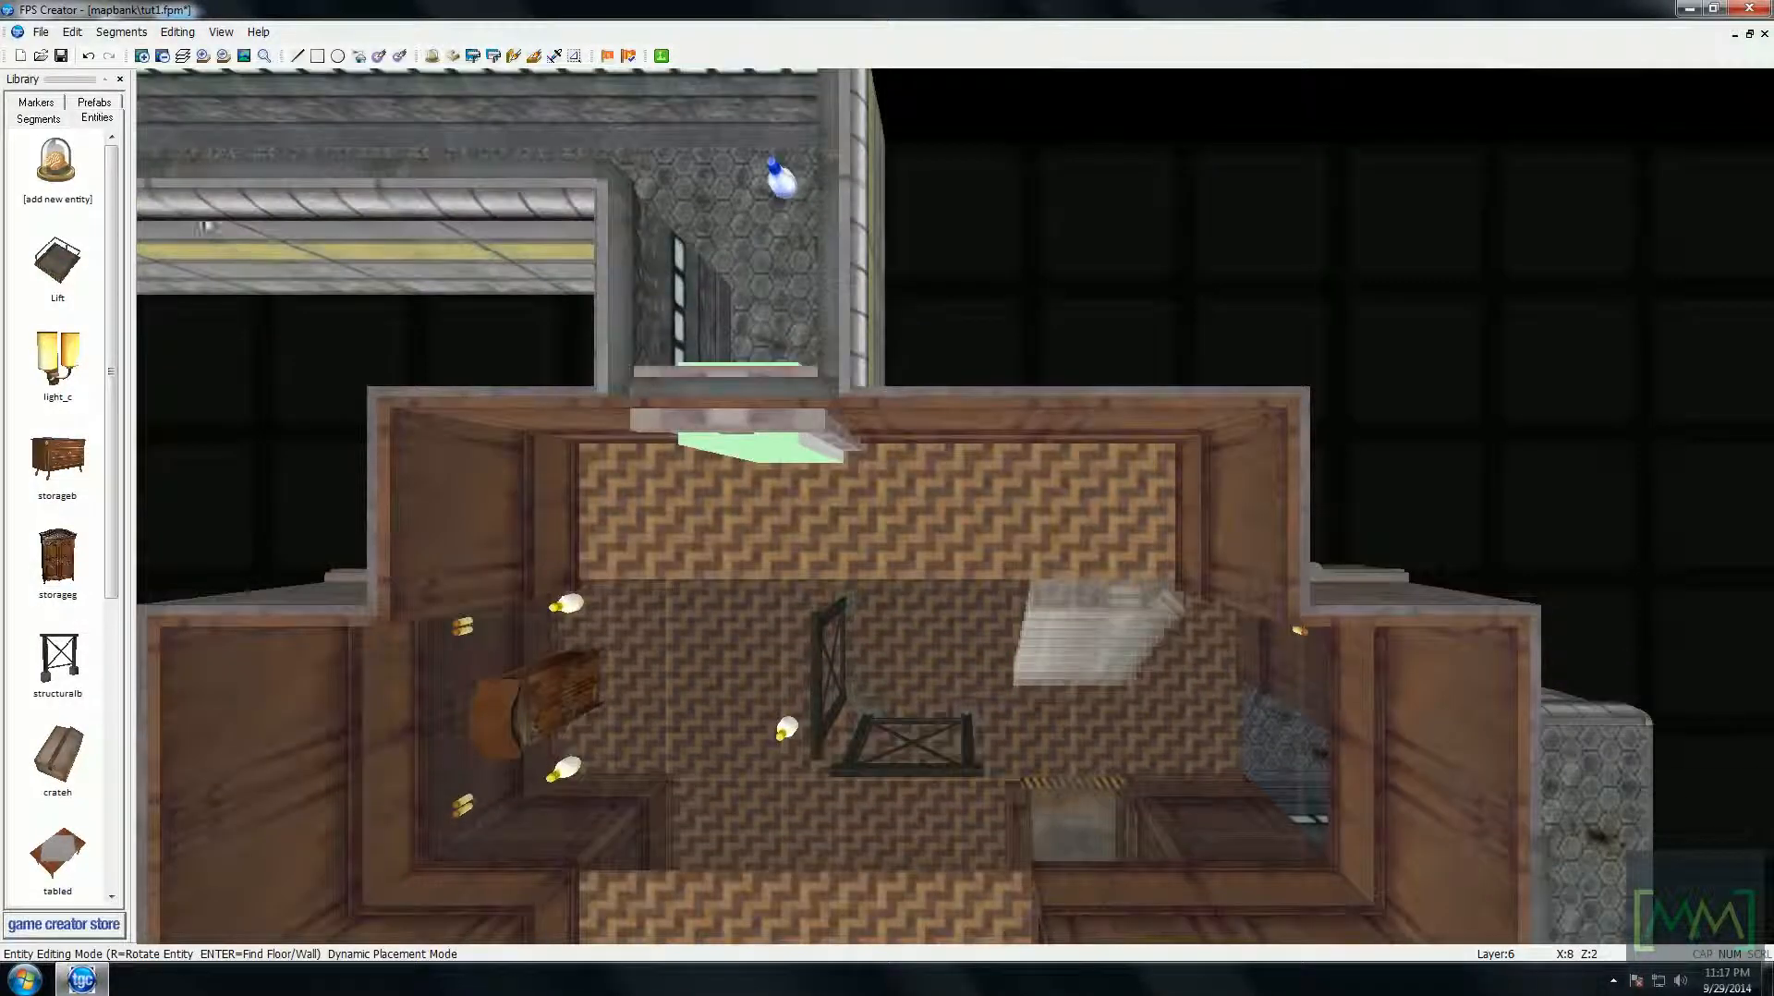
- Add Minos 2 (fast) from the Fantasy Characters Melee folder and place one behind the door in the upper corridor
left_click(75, 173)
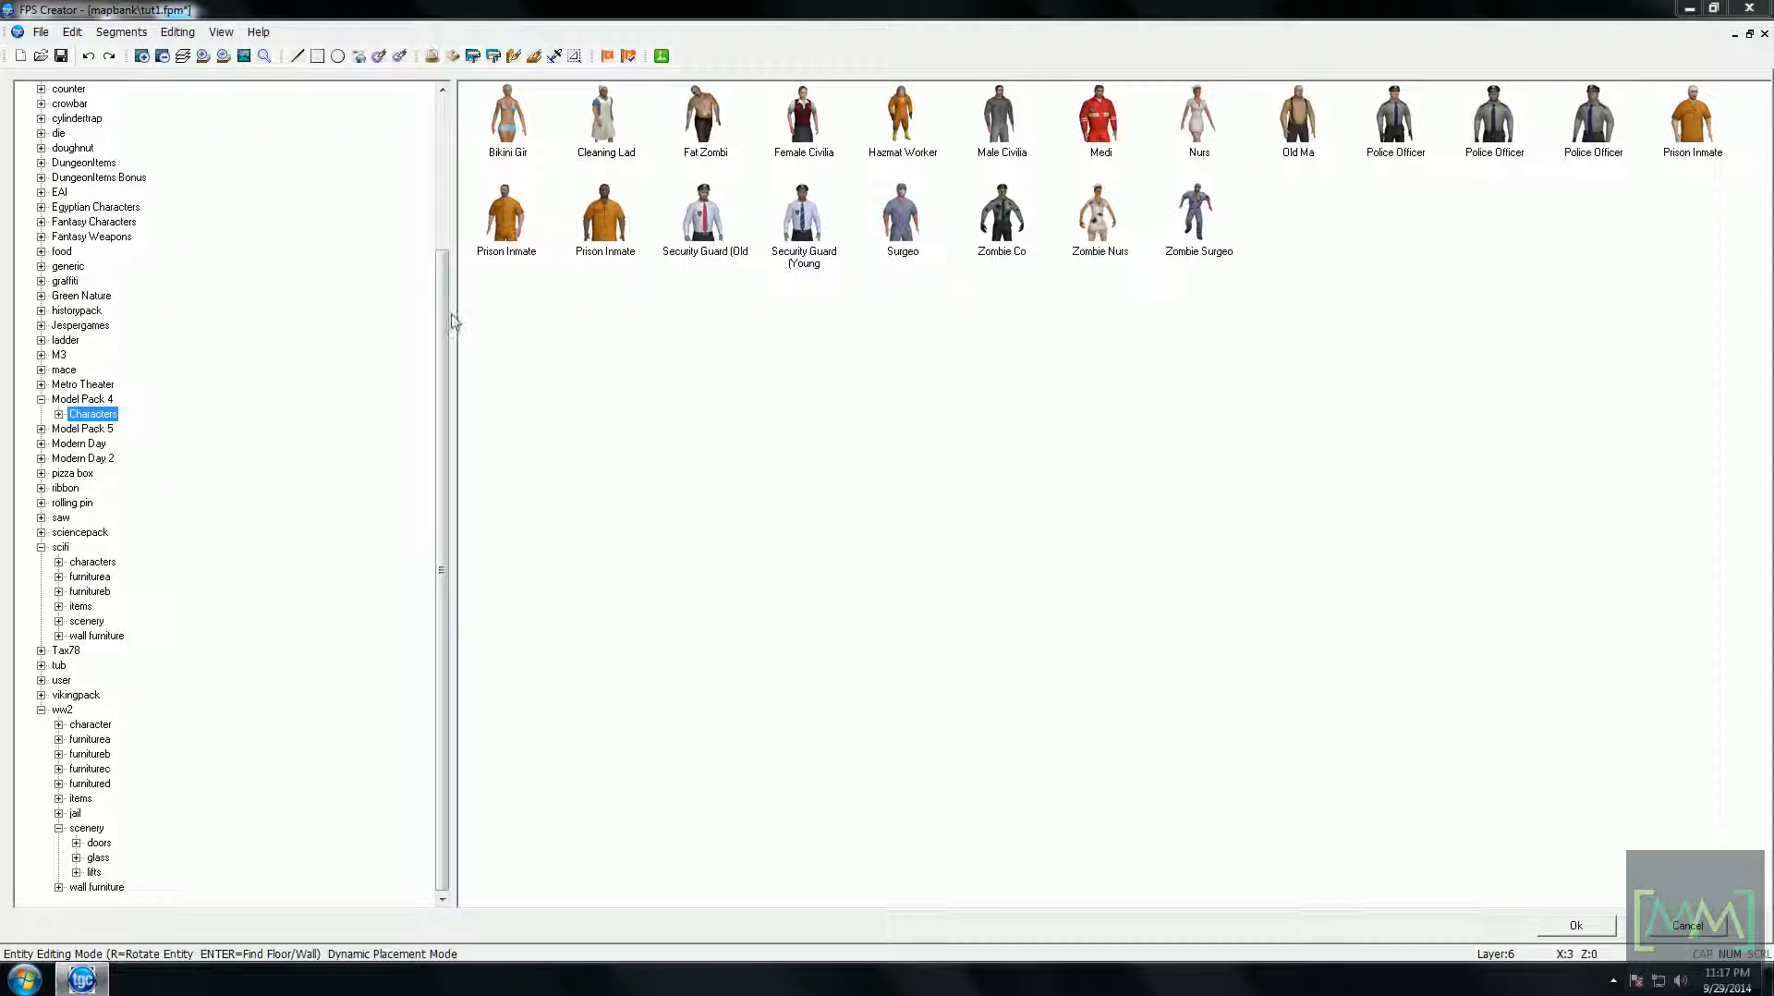
double_click(74, 222)
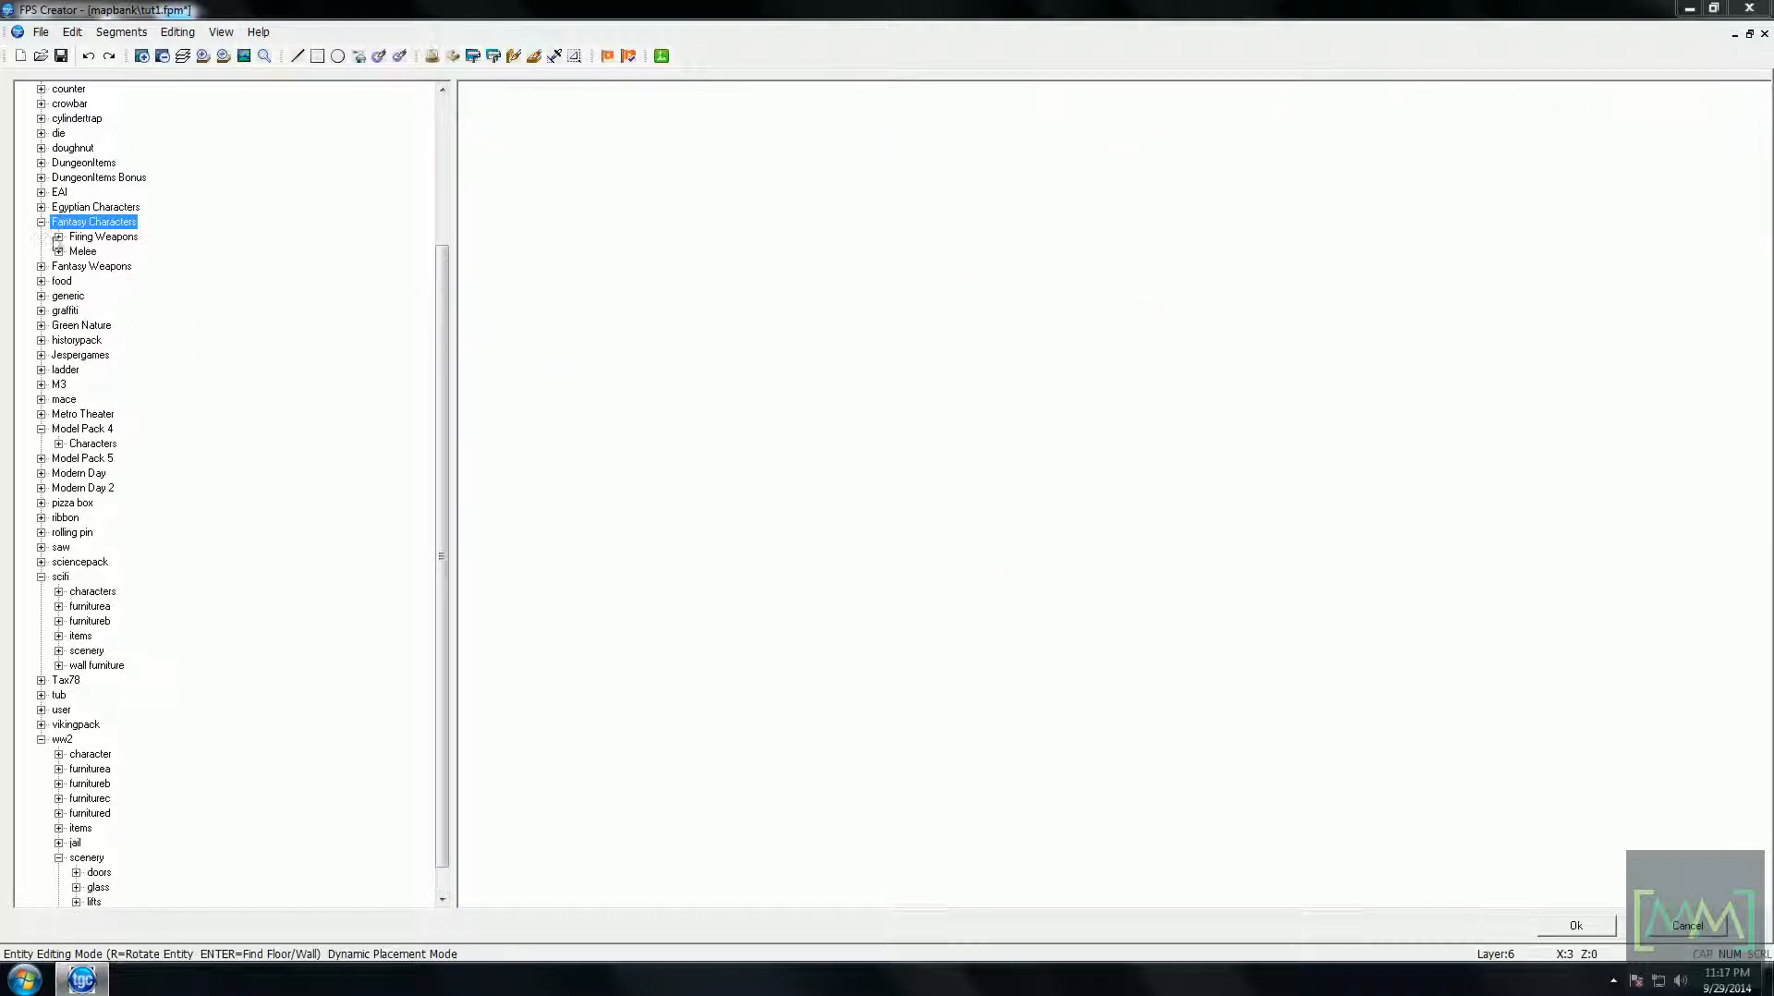
left_click(72, 252)
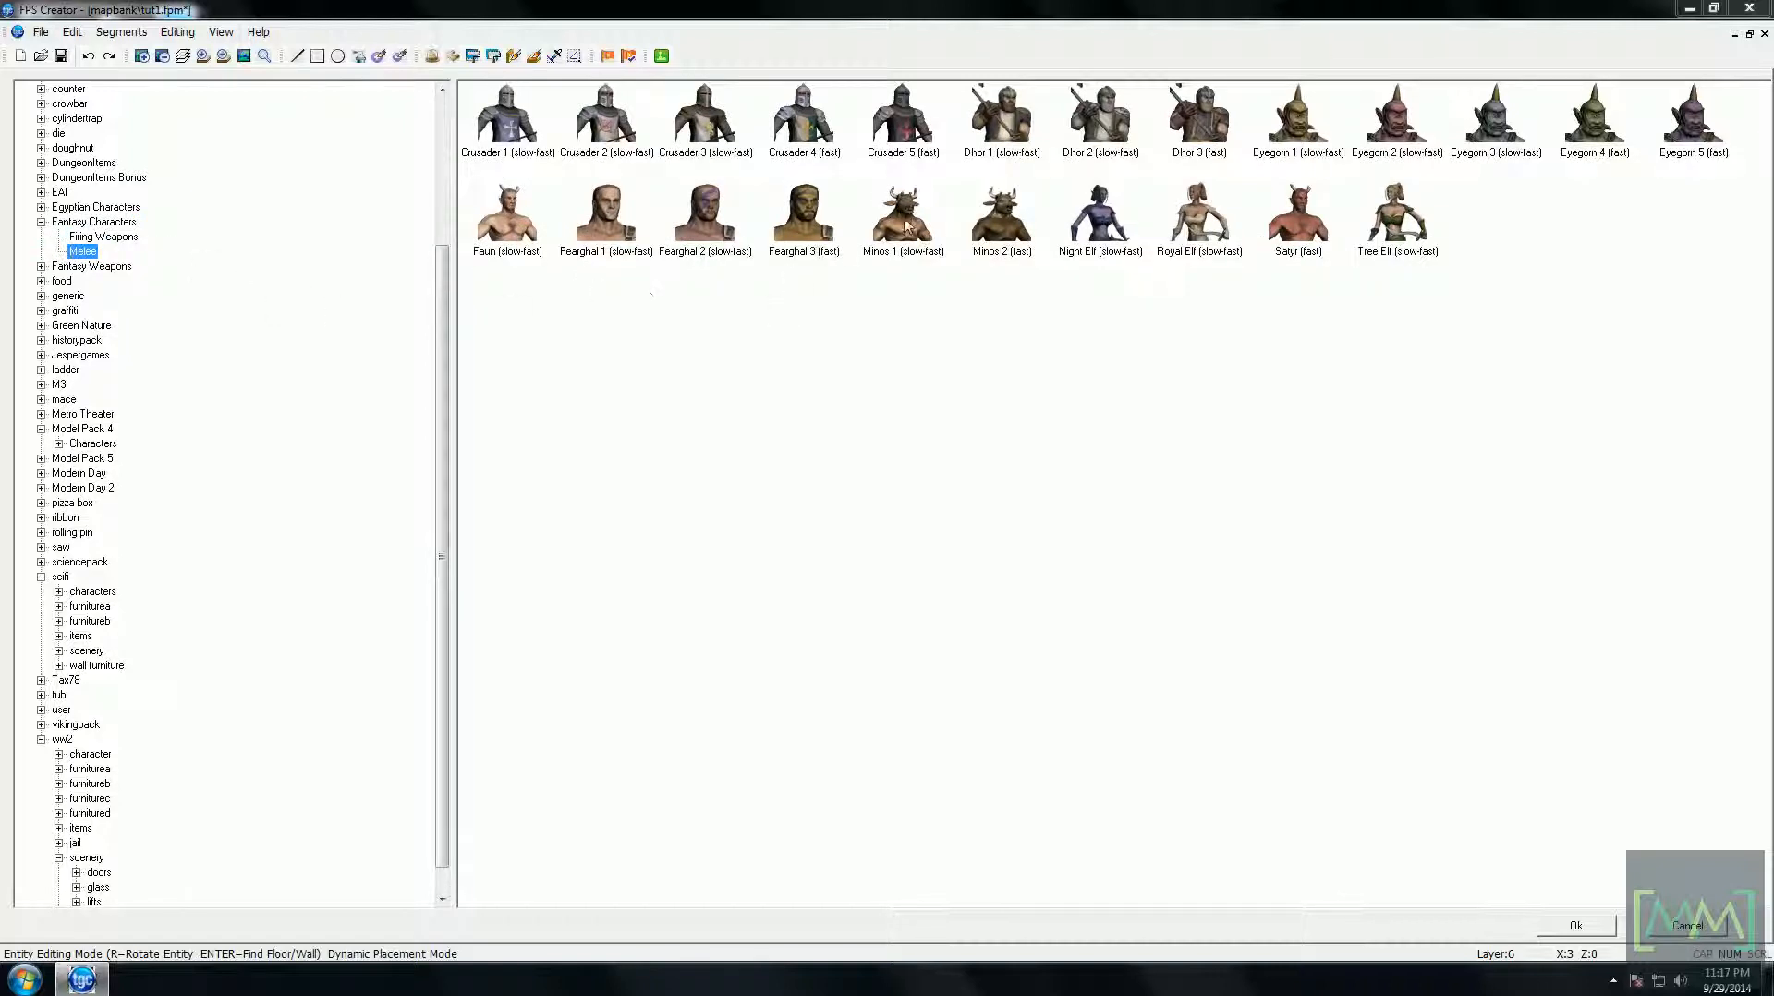
double_click(1008, 215)
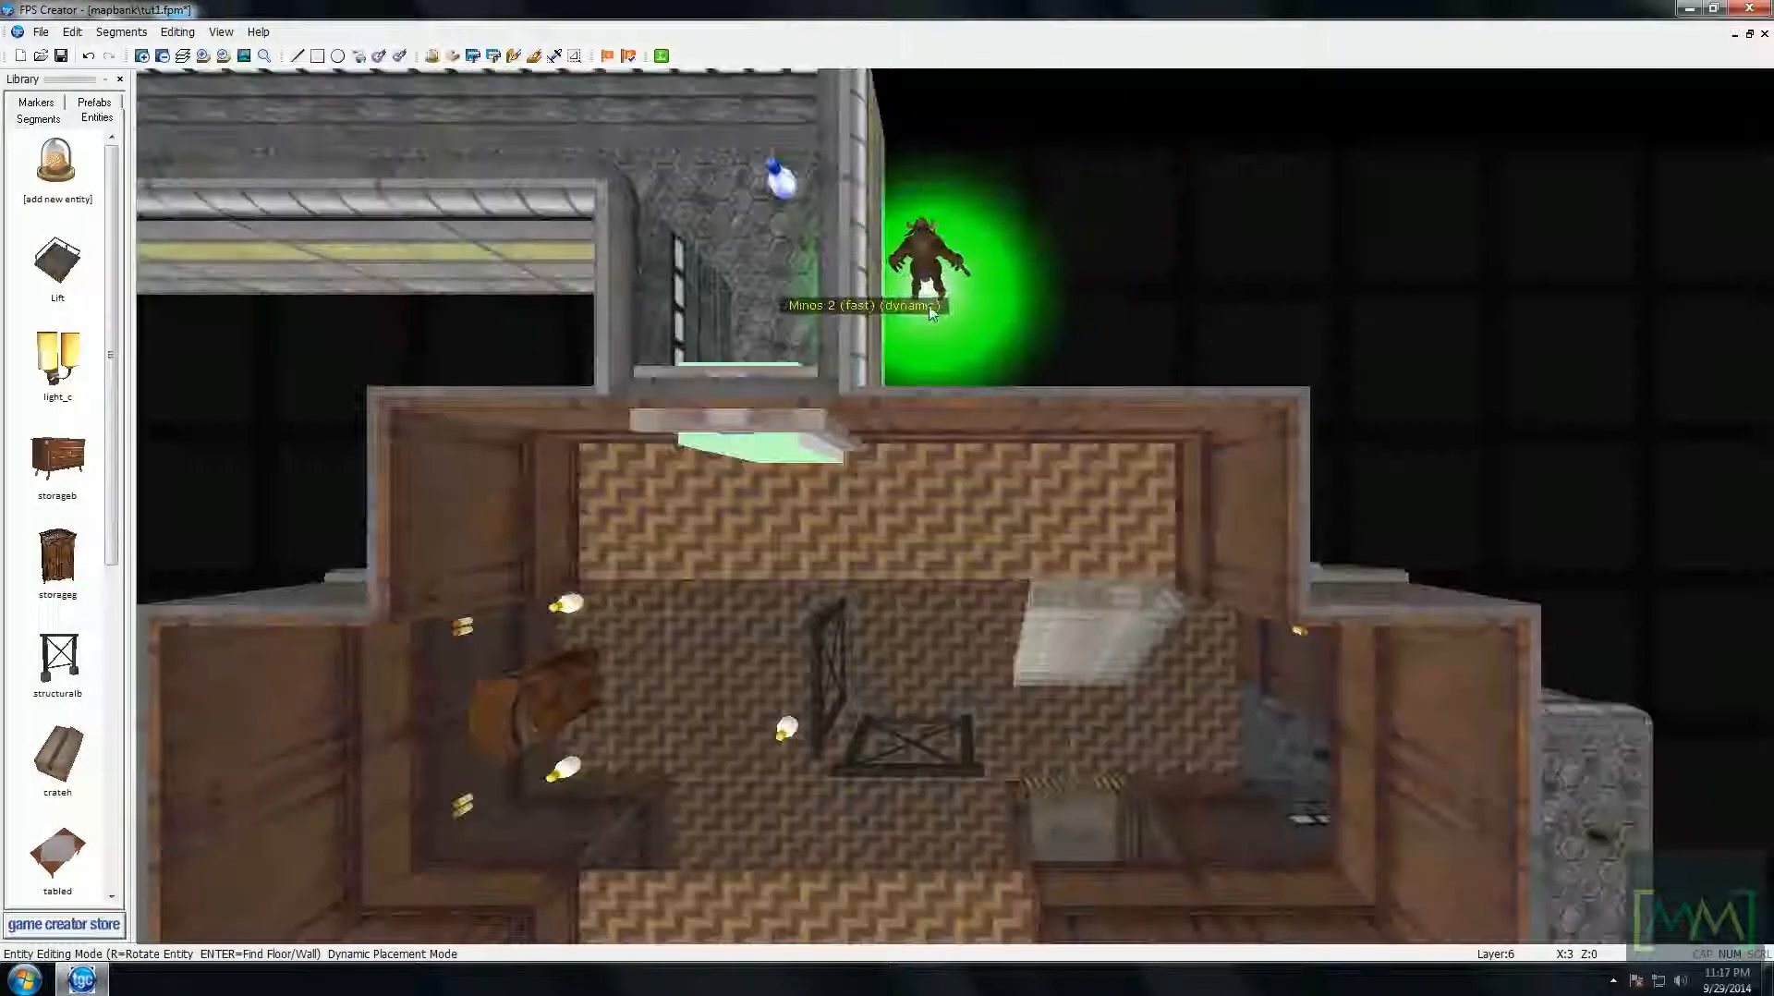
key("Left")
key("Up")
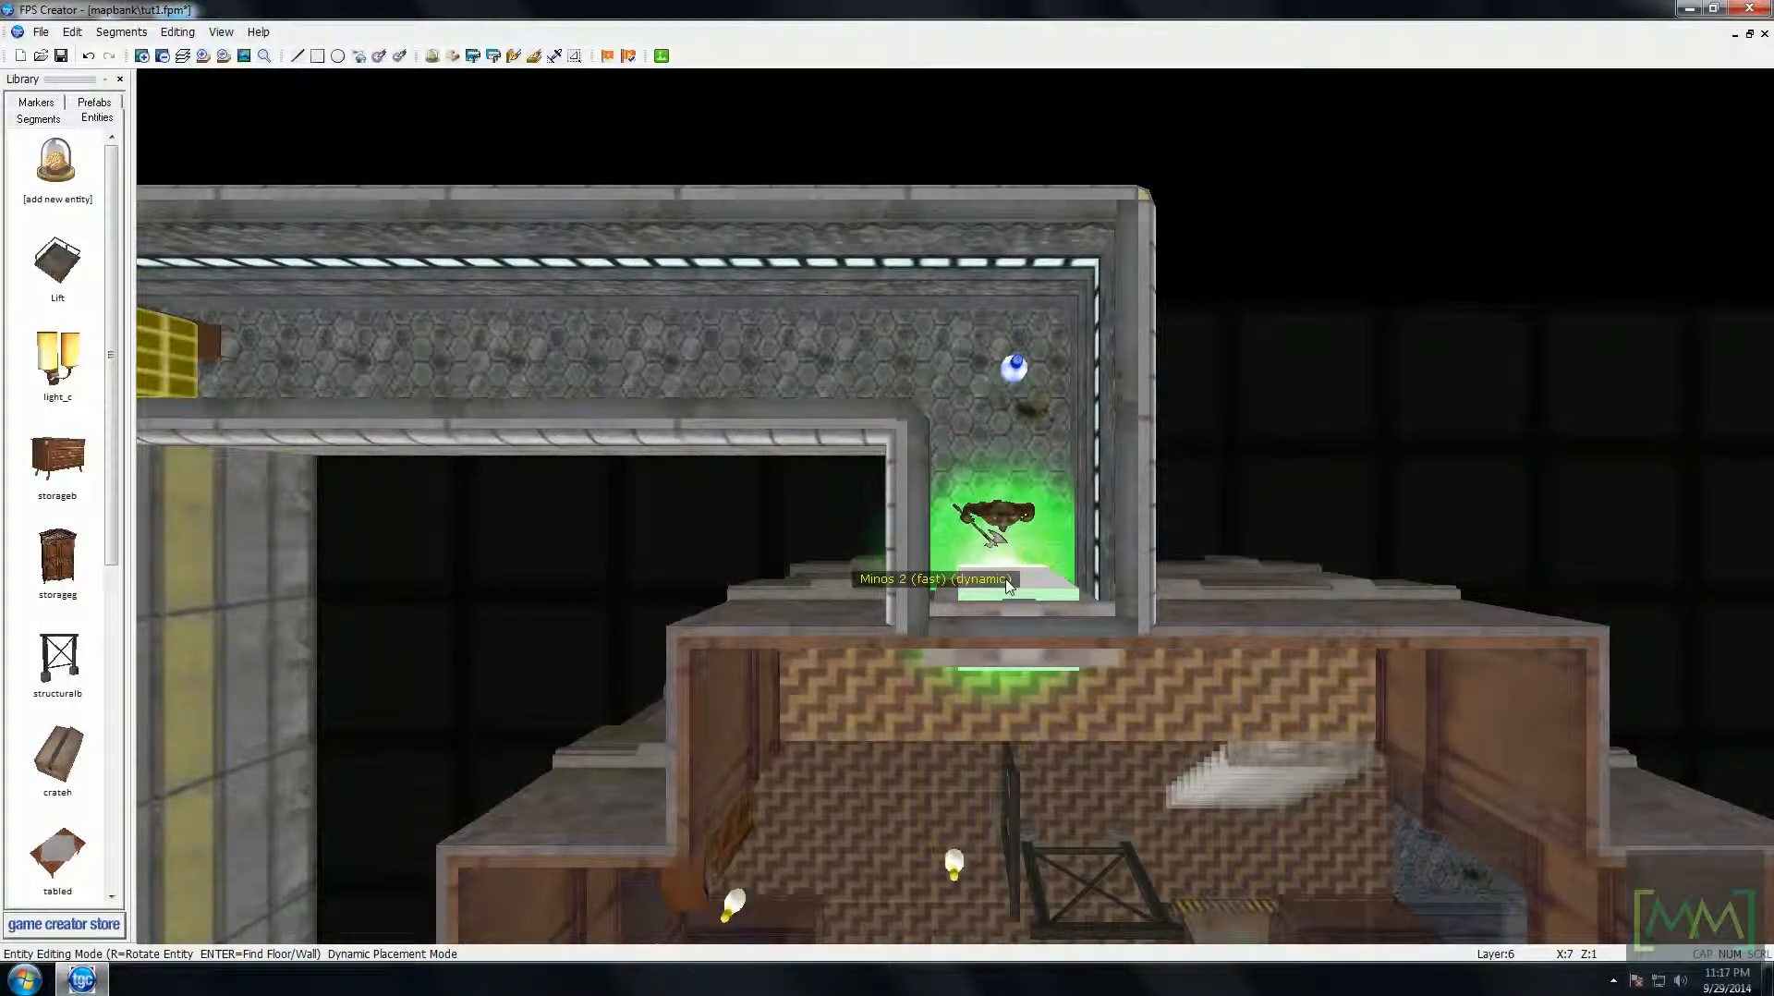
- Place two more Minos 2 characters at the corridor corner, one rotated on each side of the yellow zone
scroll(990, 582, "up", 3)
key("Left")
key("Left")
key("Left")
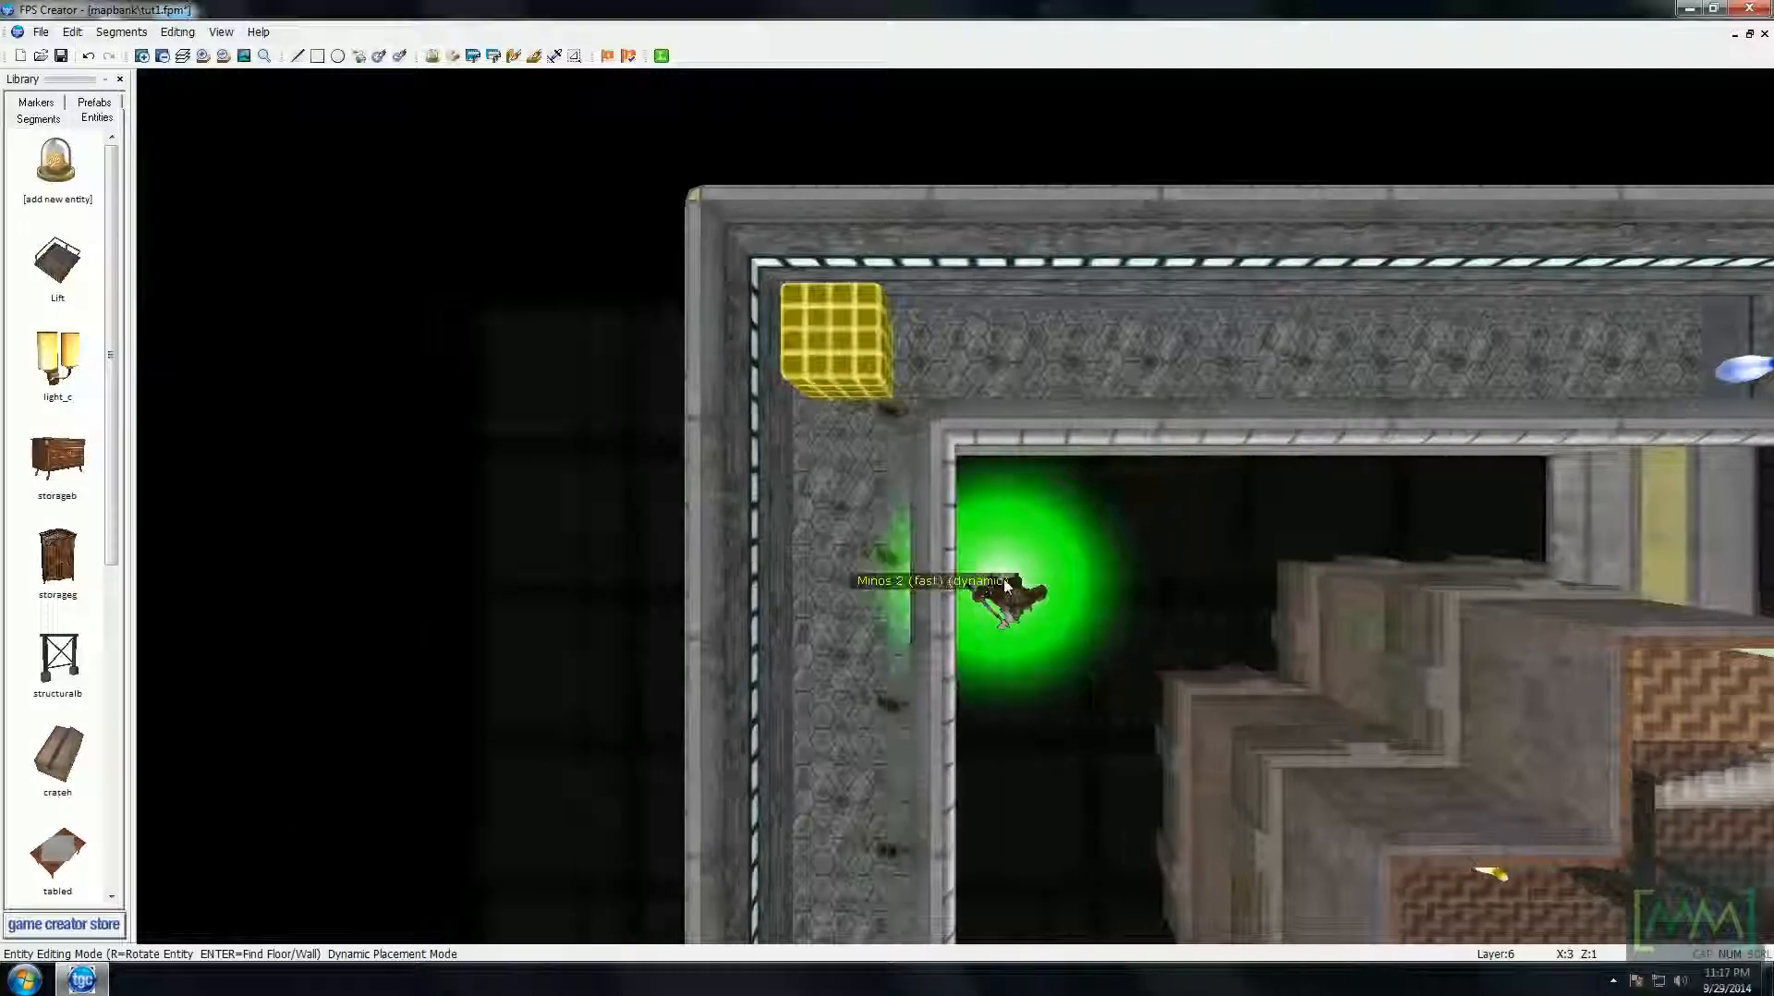
key("r")
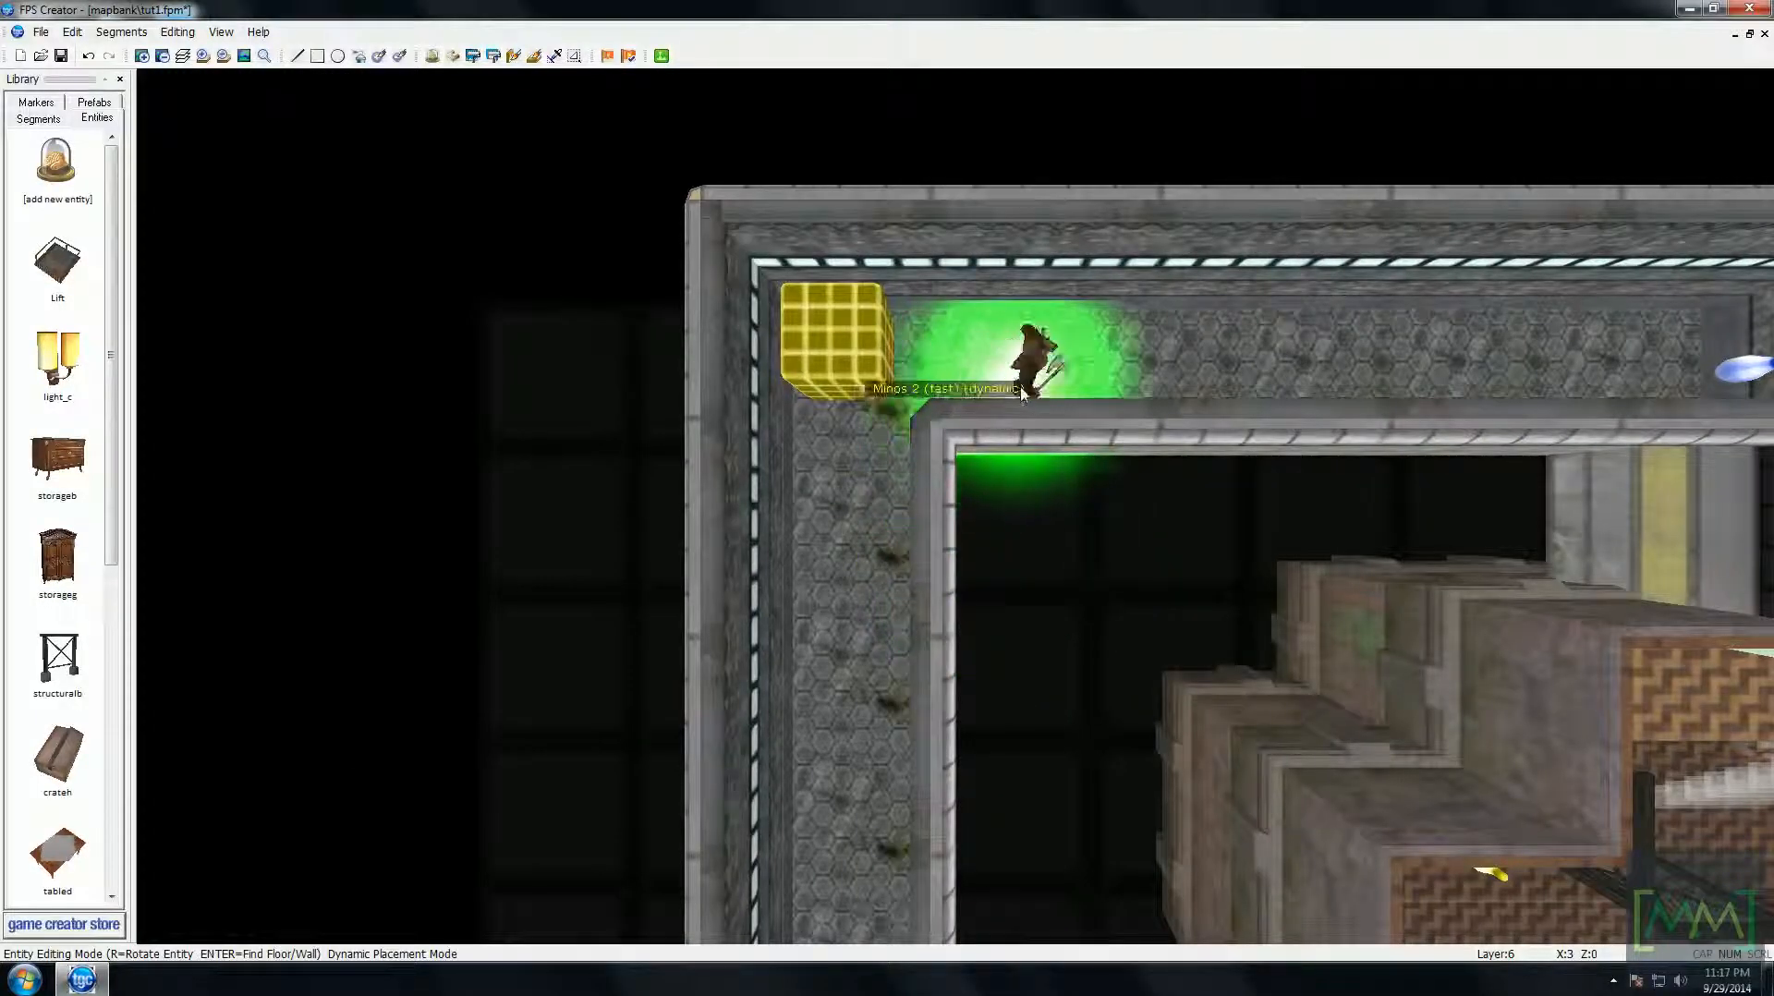
left_click(1049, 370)
key("r")
left_click(867, 521)
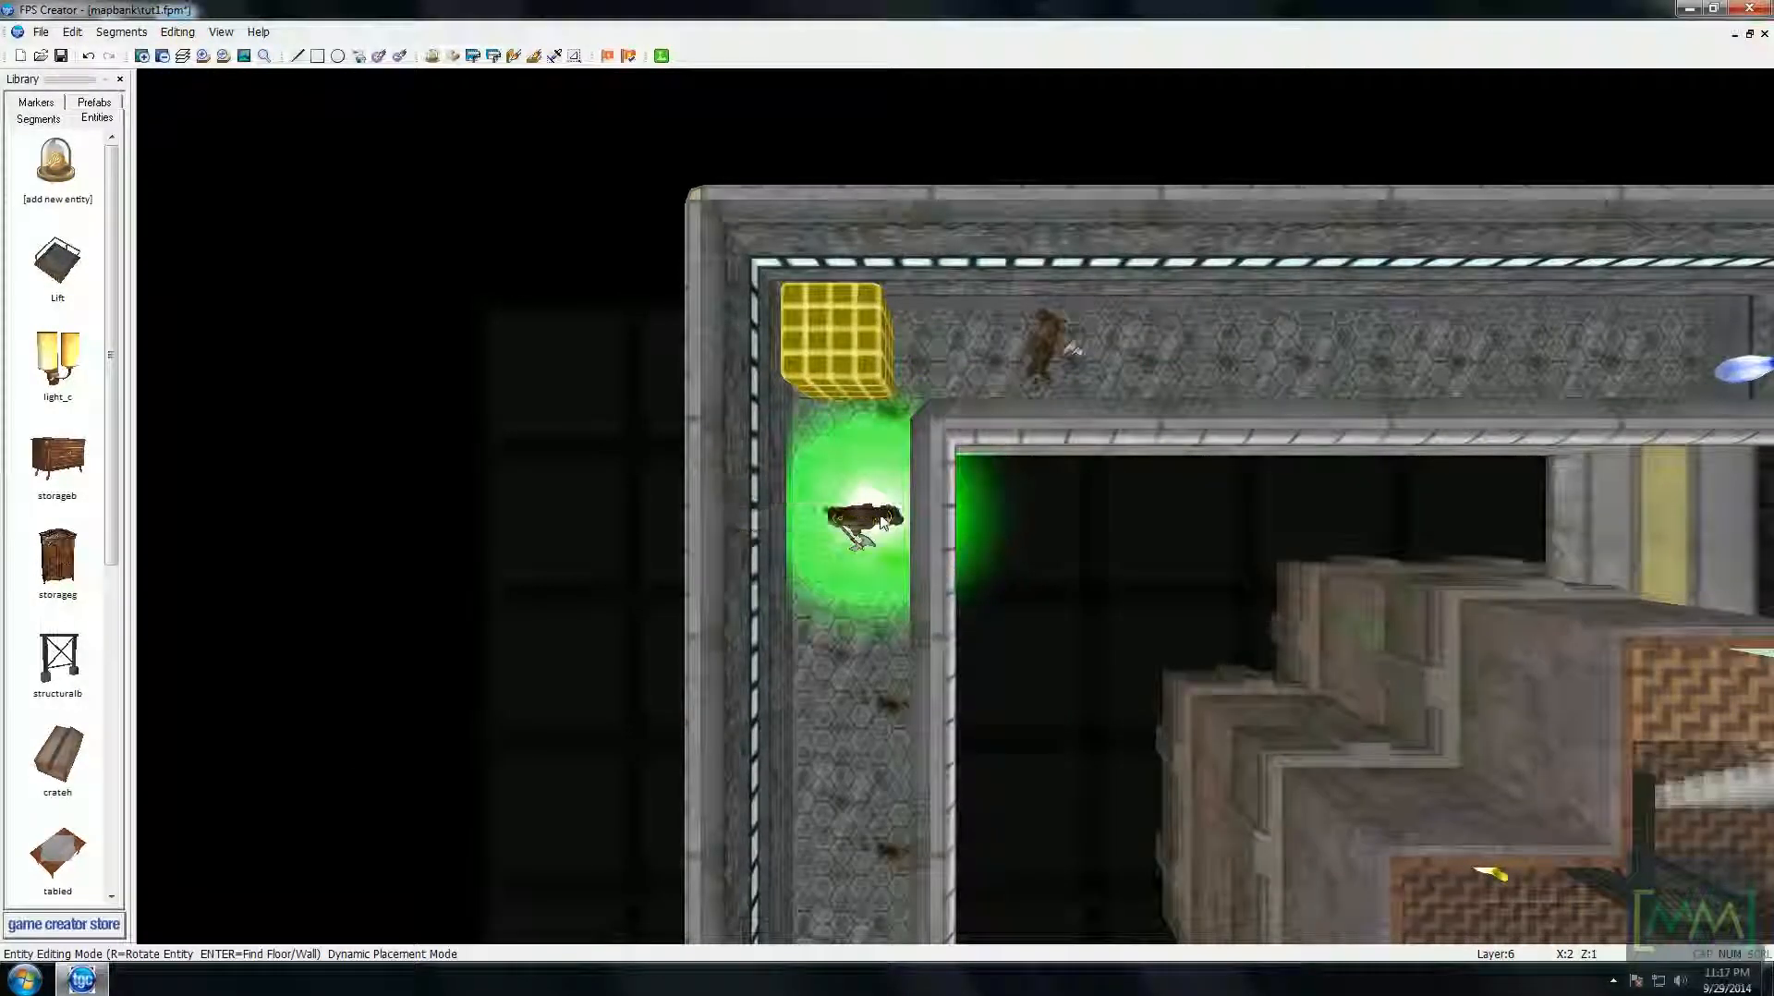
- Carry Minos 2 down the west corridor to the bend by the blue light and end its placement
key("Down")
key("Down")
key("Down")
key("Left")
key("Down")
key("Down")
key("Down")
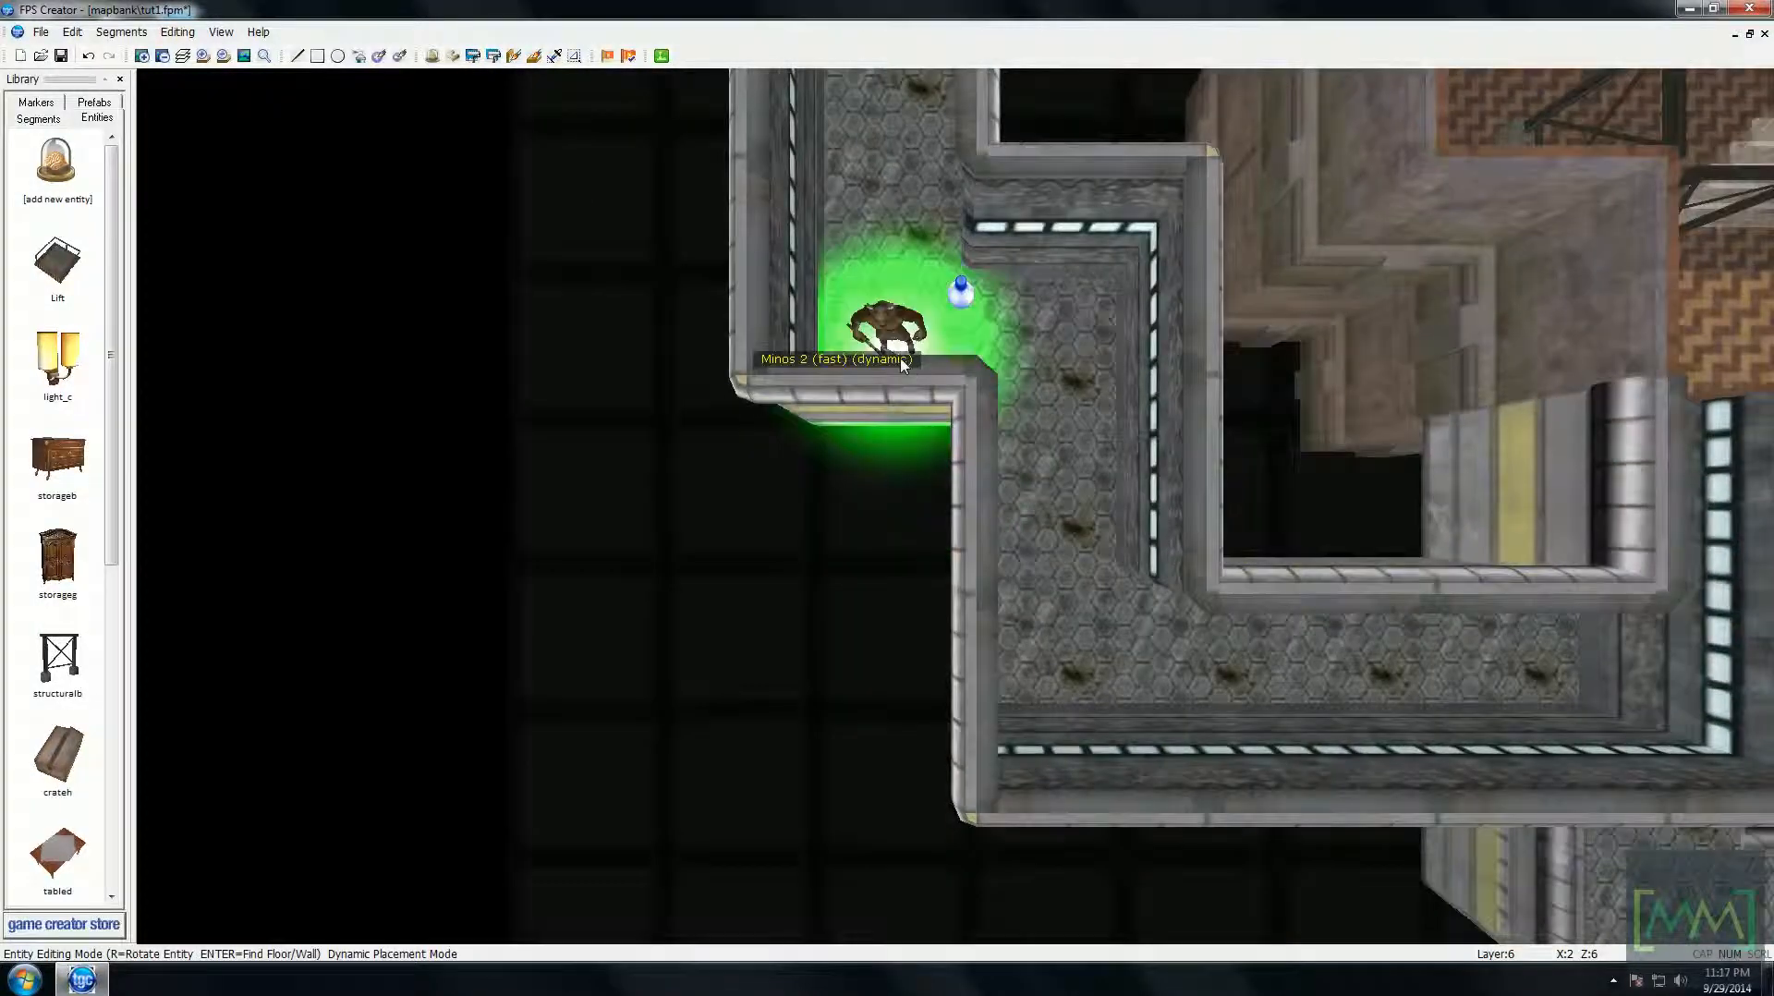
key("Up")
key("Up")
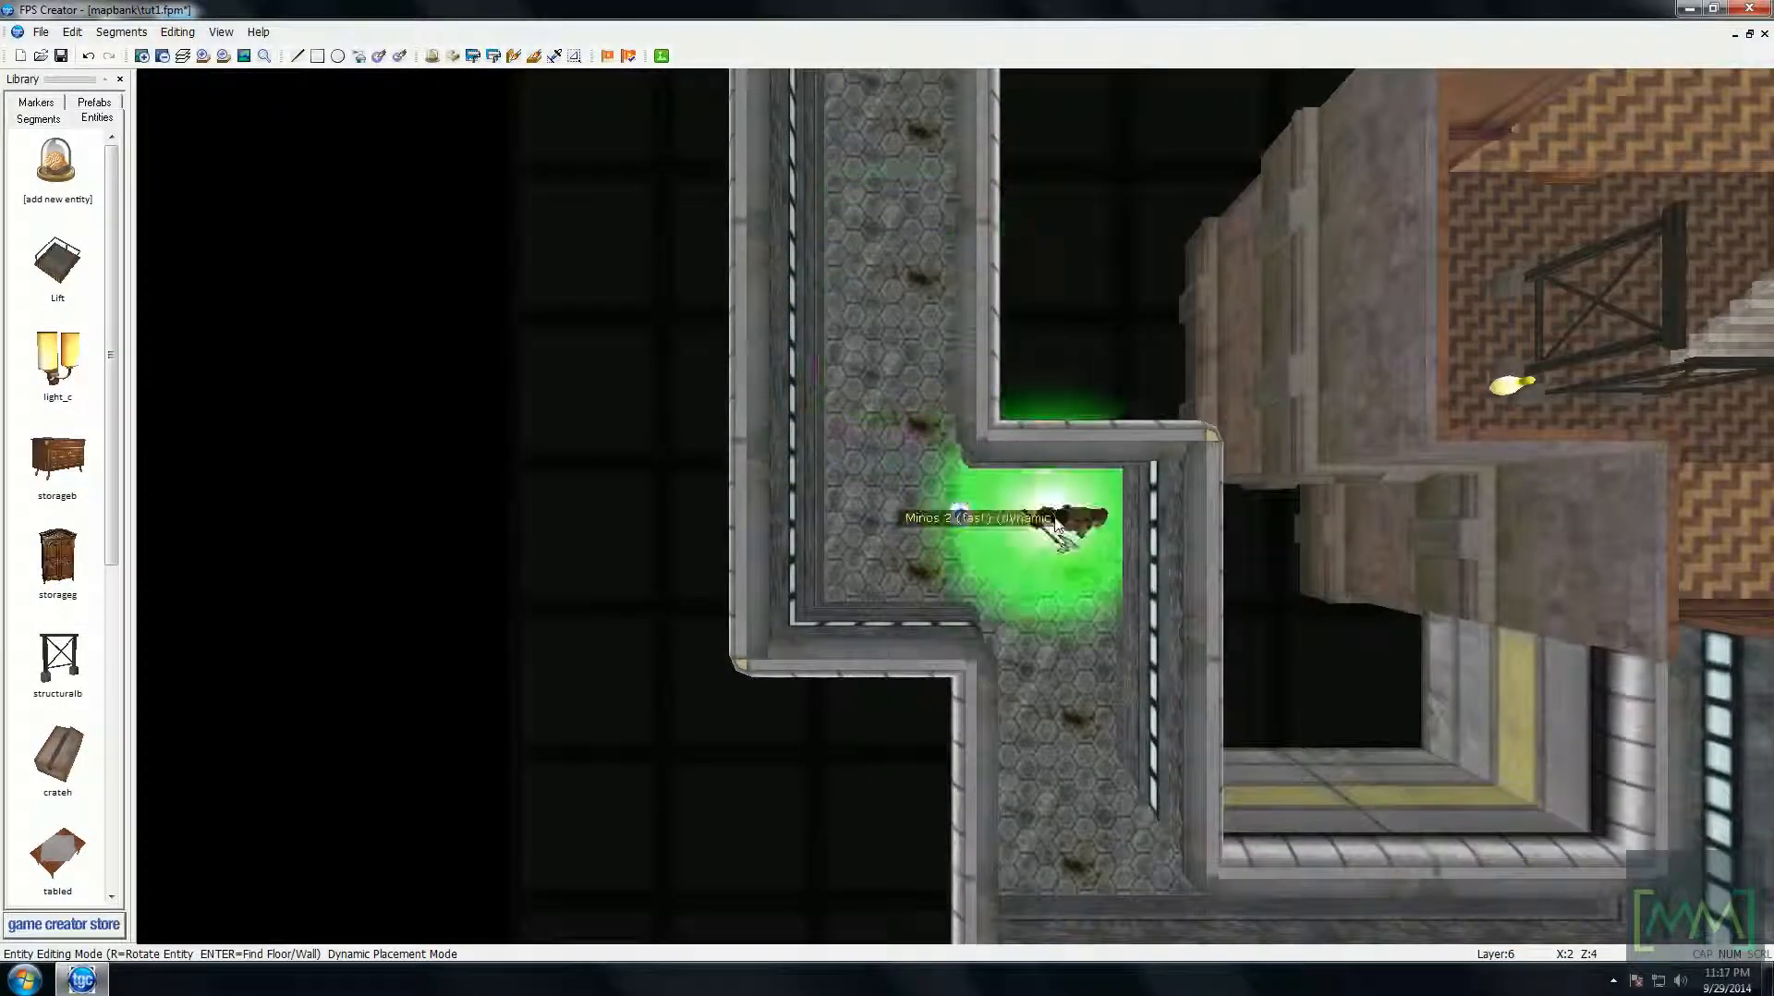
right_click(1055, 525)
- Return to the wood-floored room and go down to layer 5
key("Down")
key("Down")
key("Right")
key("Right")
key("Right")
key("Up")
key("Up")
key("Right")
key("Right")
key("Right")
key("Right")
key("Right")
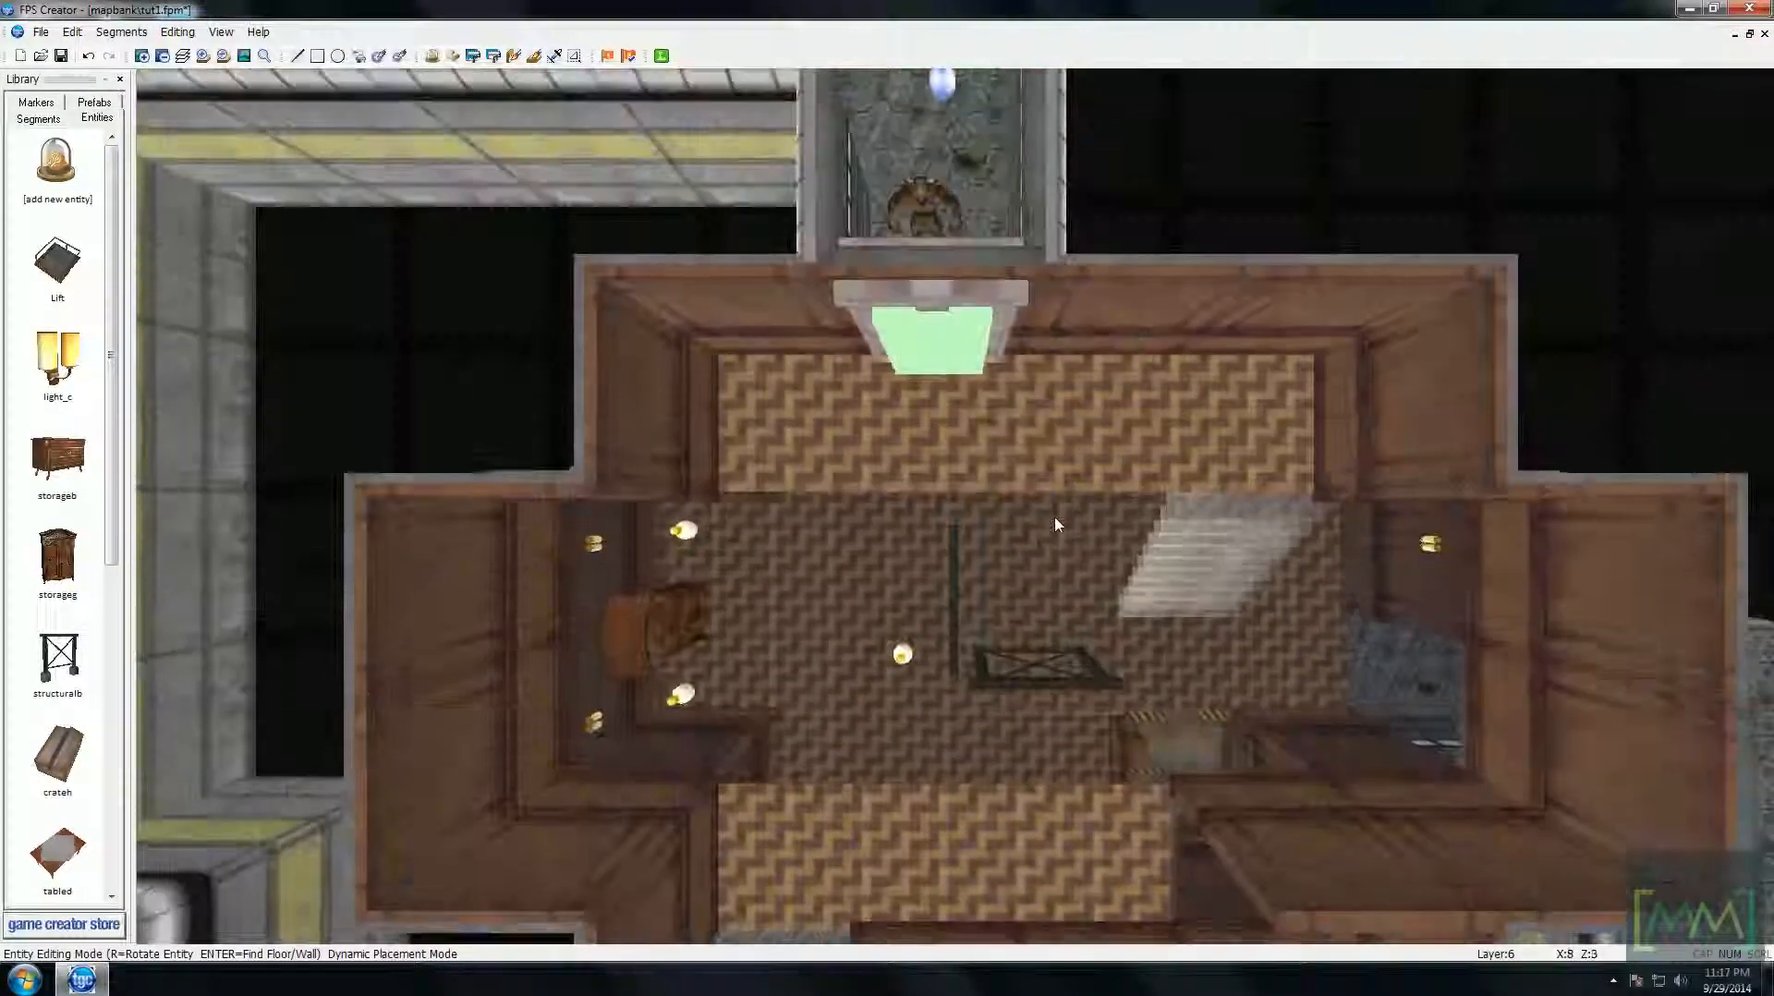
key("Page_Down")
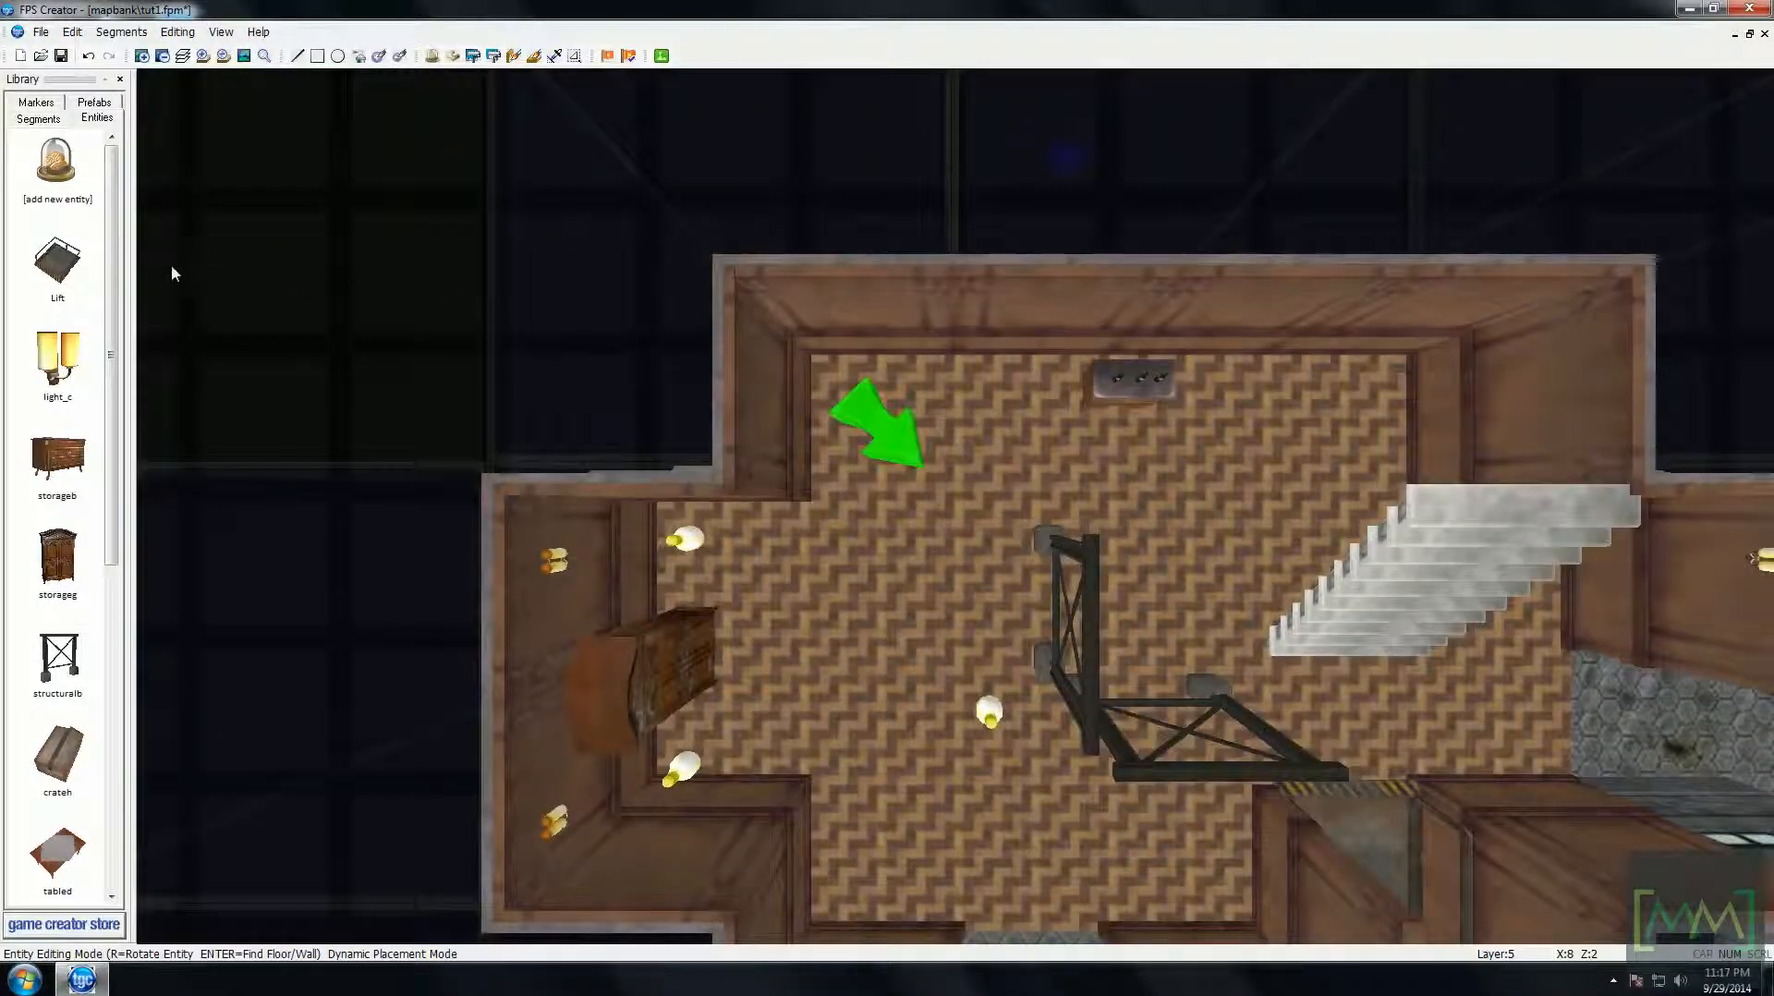
- Add the tommygun from the ww2 items folder and place it on the corridor table beside the barrel
left_click(58, 183)
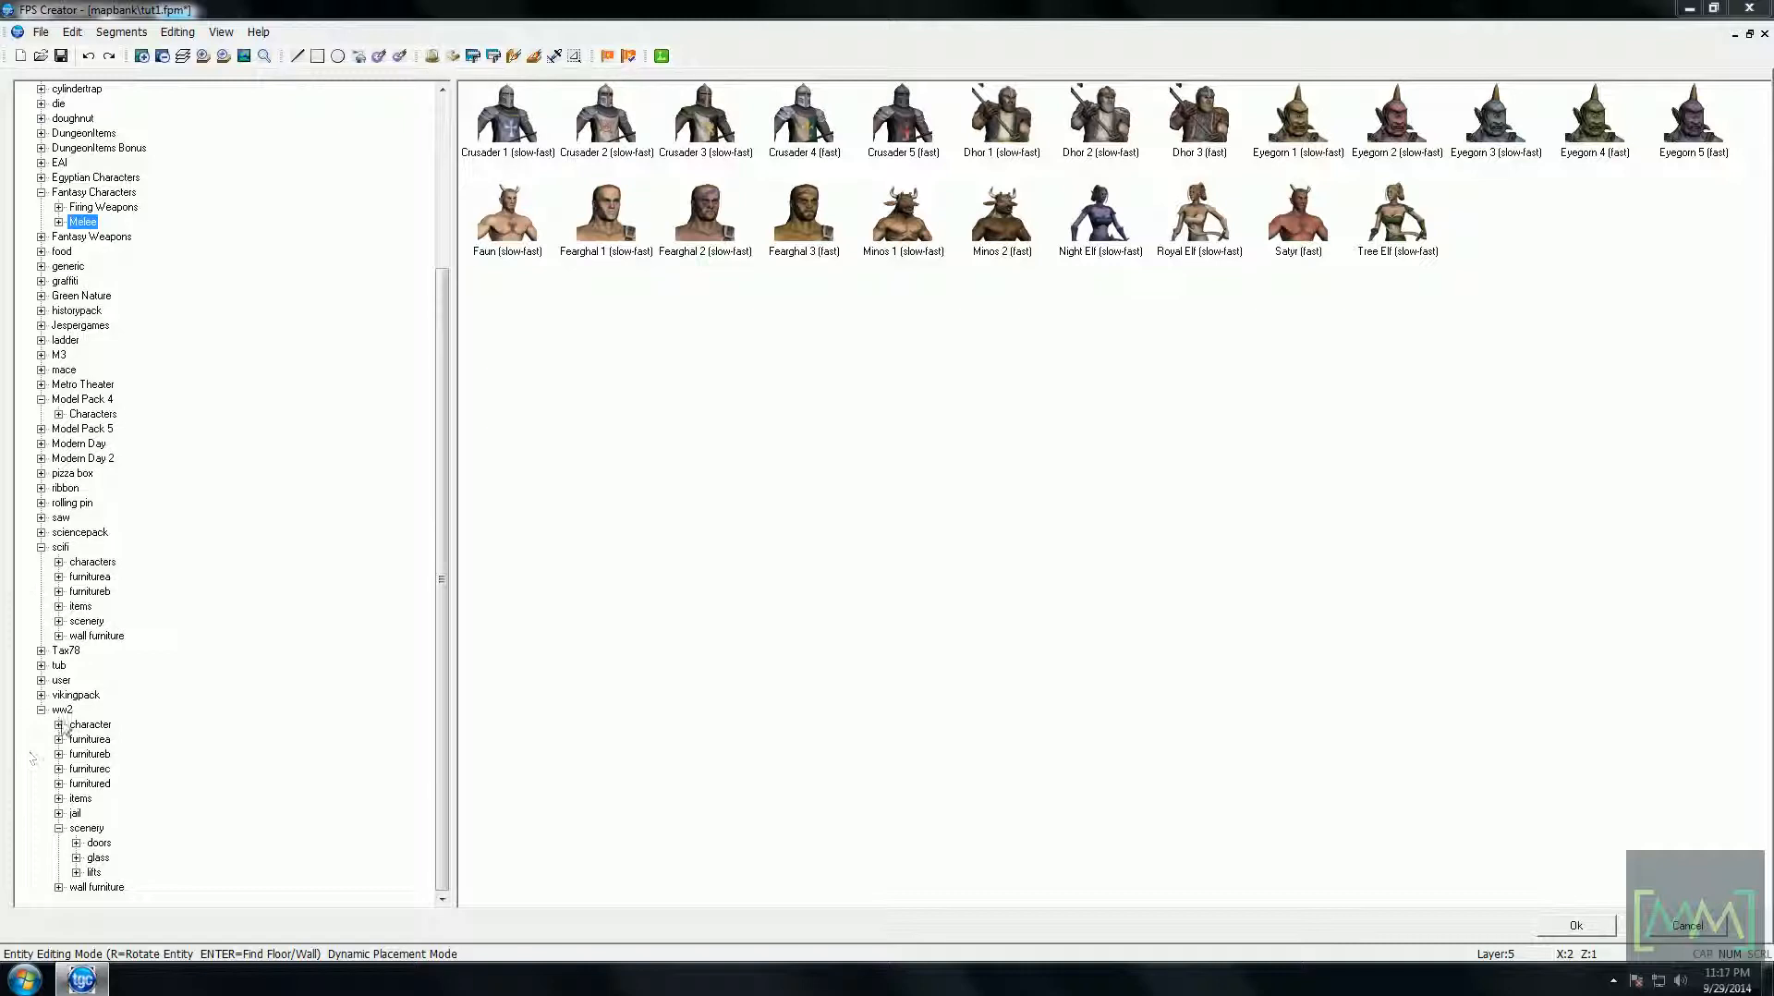
left_click(77, 800)
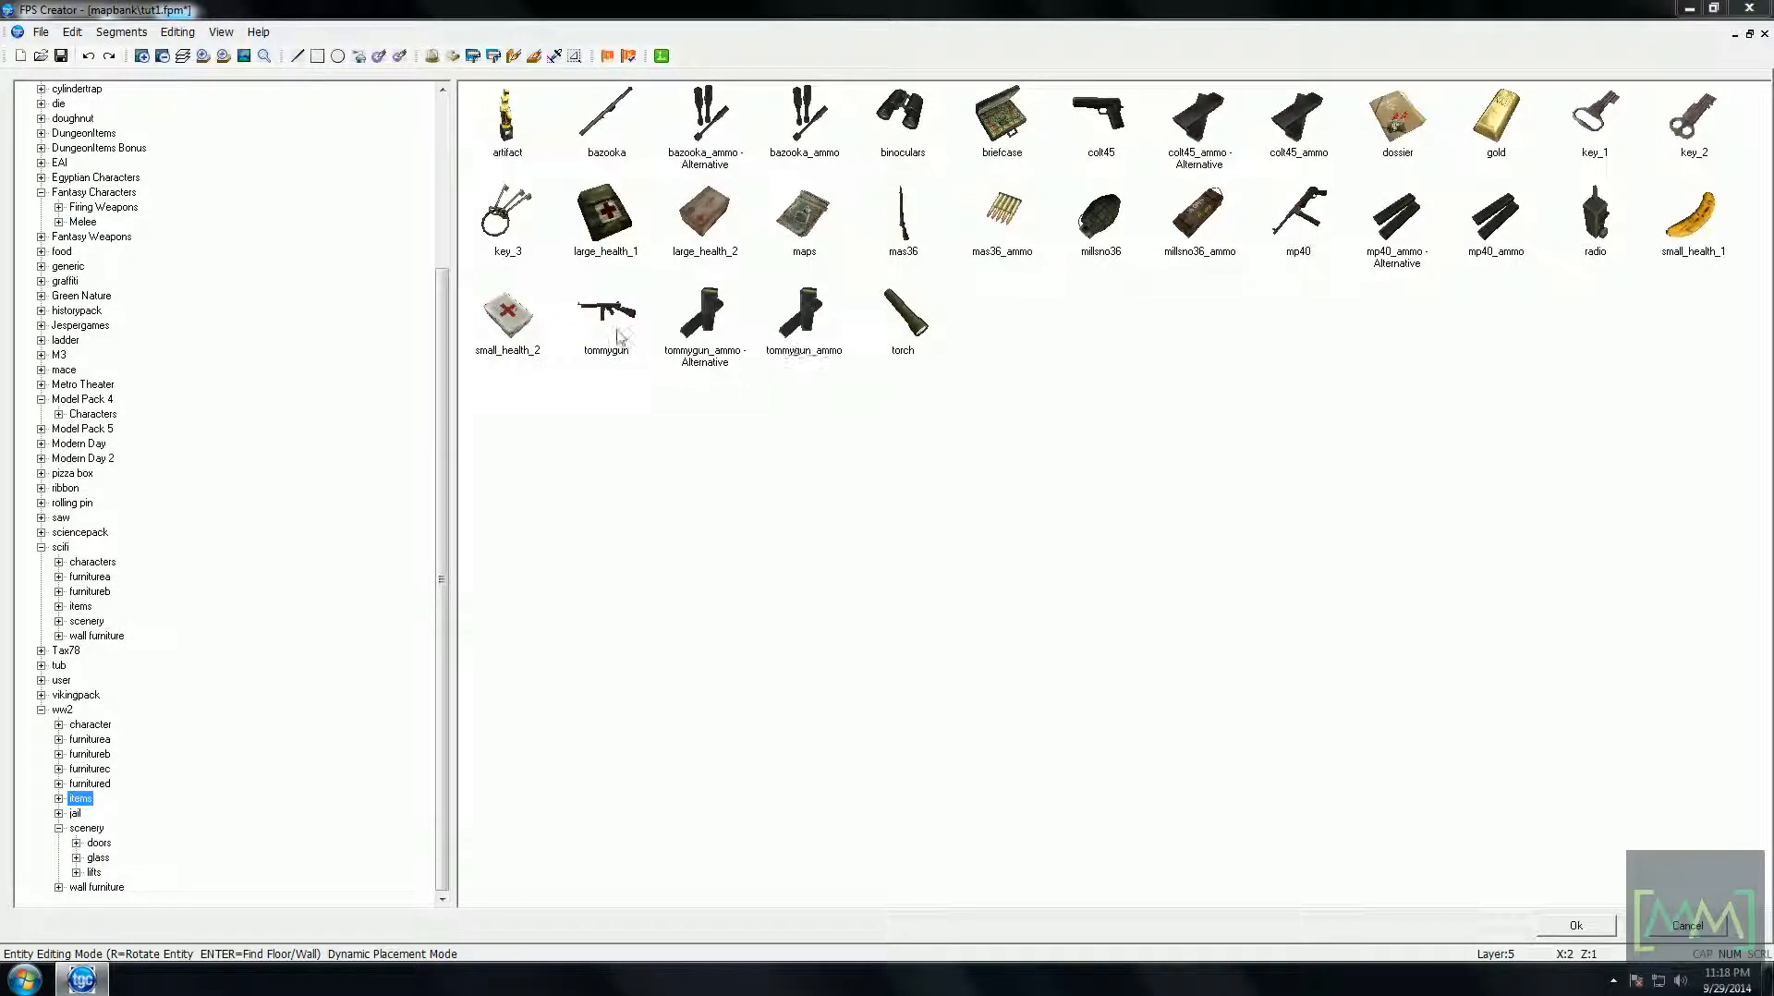
double_click(615, 329)
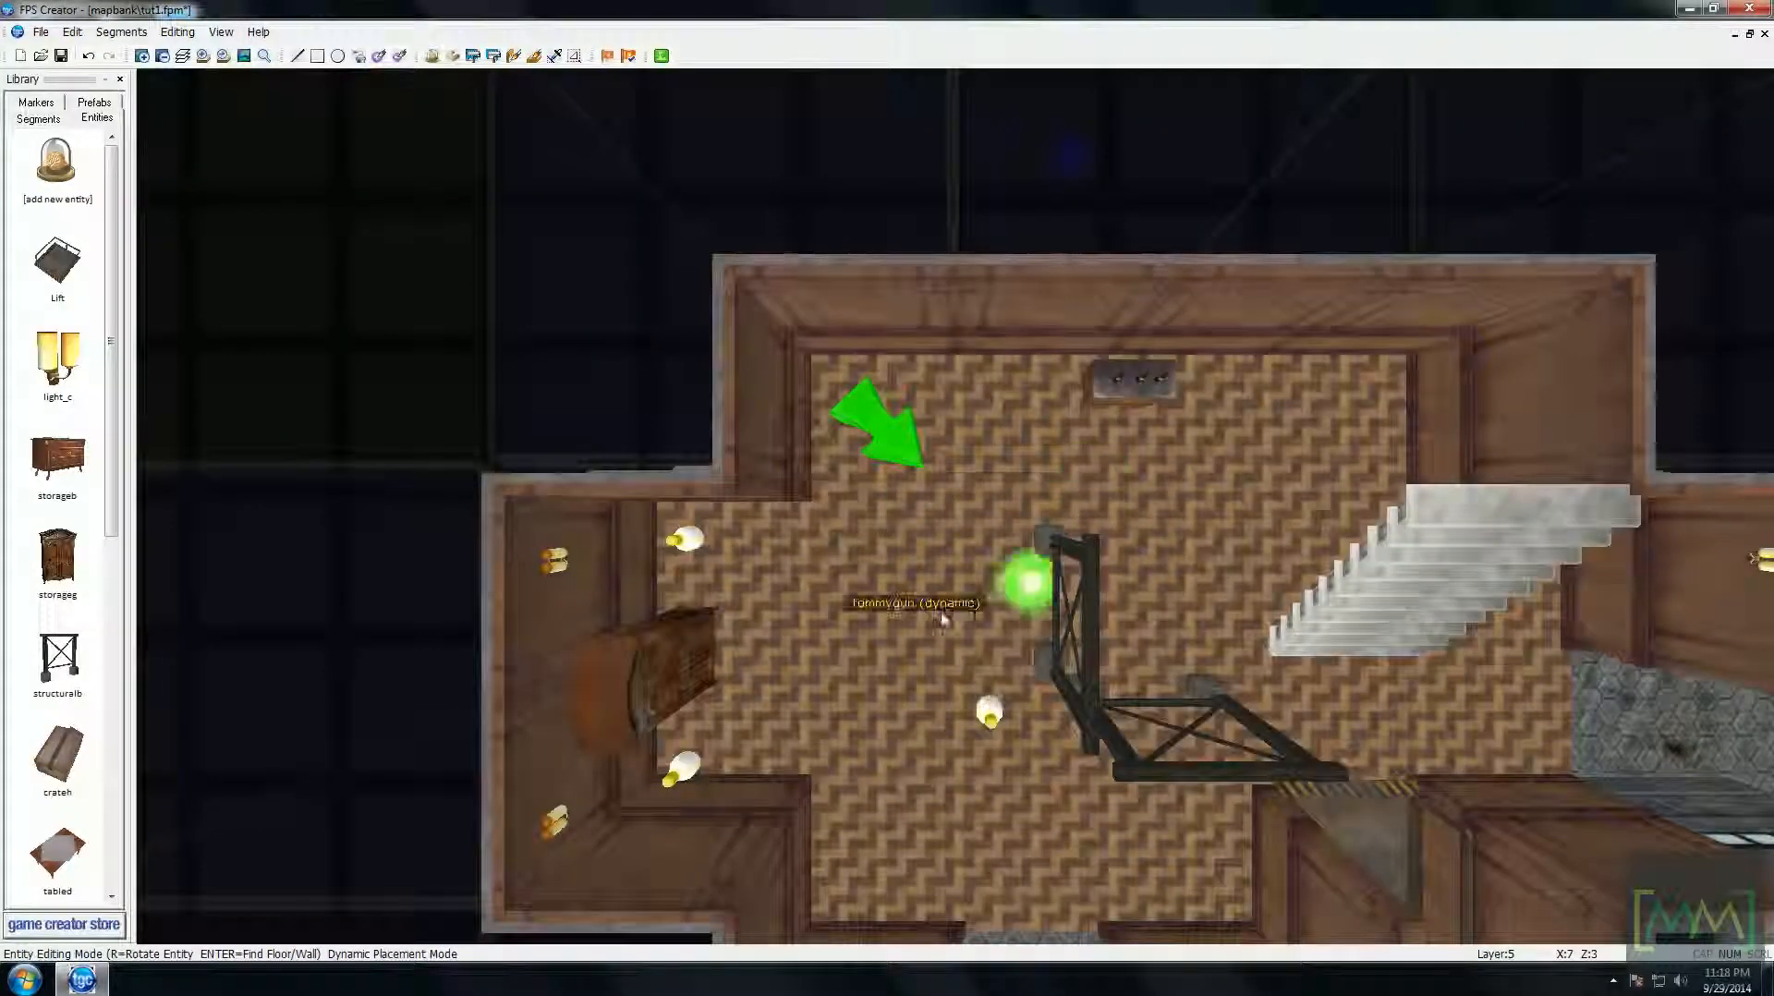
key("Down")
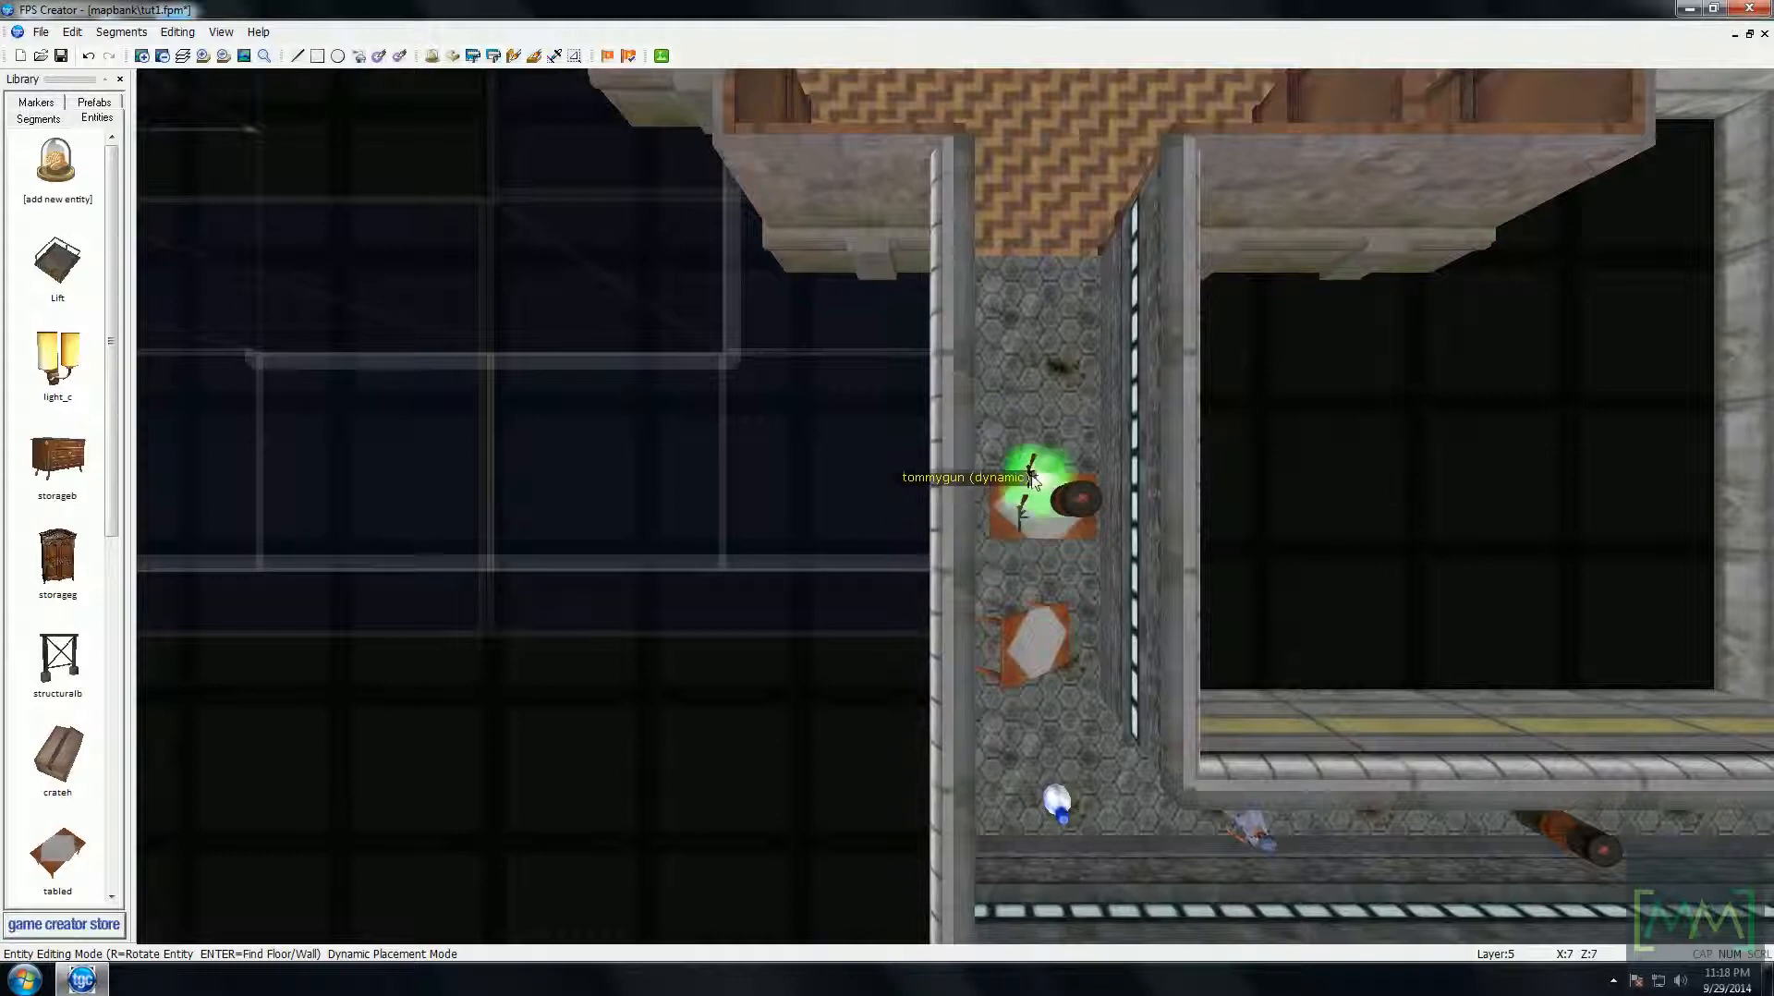
left_click(1024, 520)
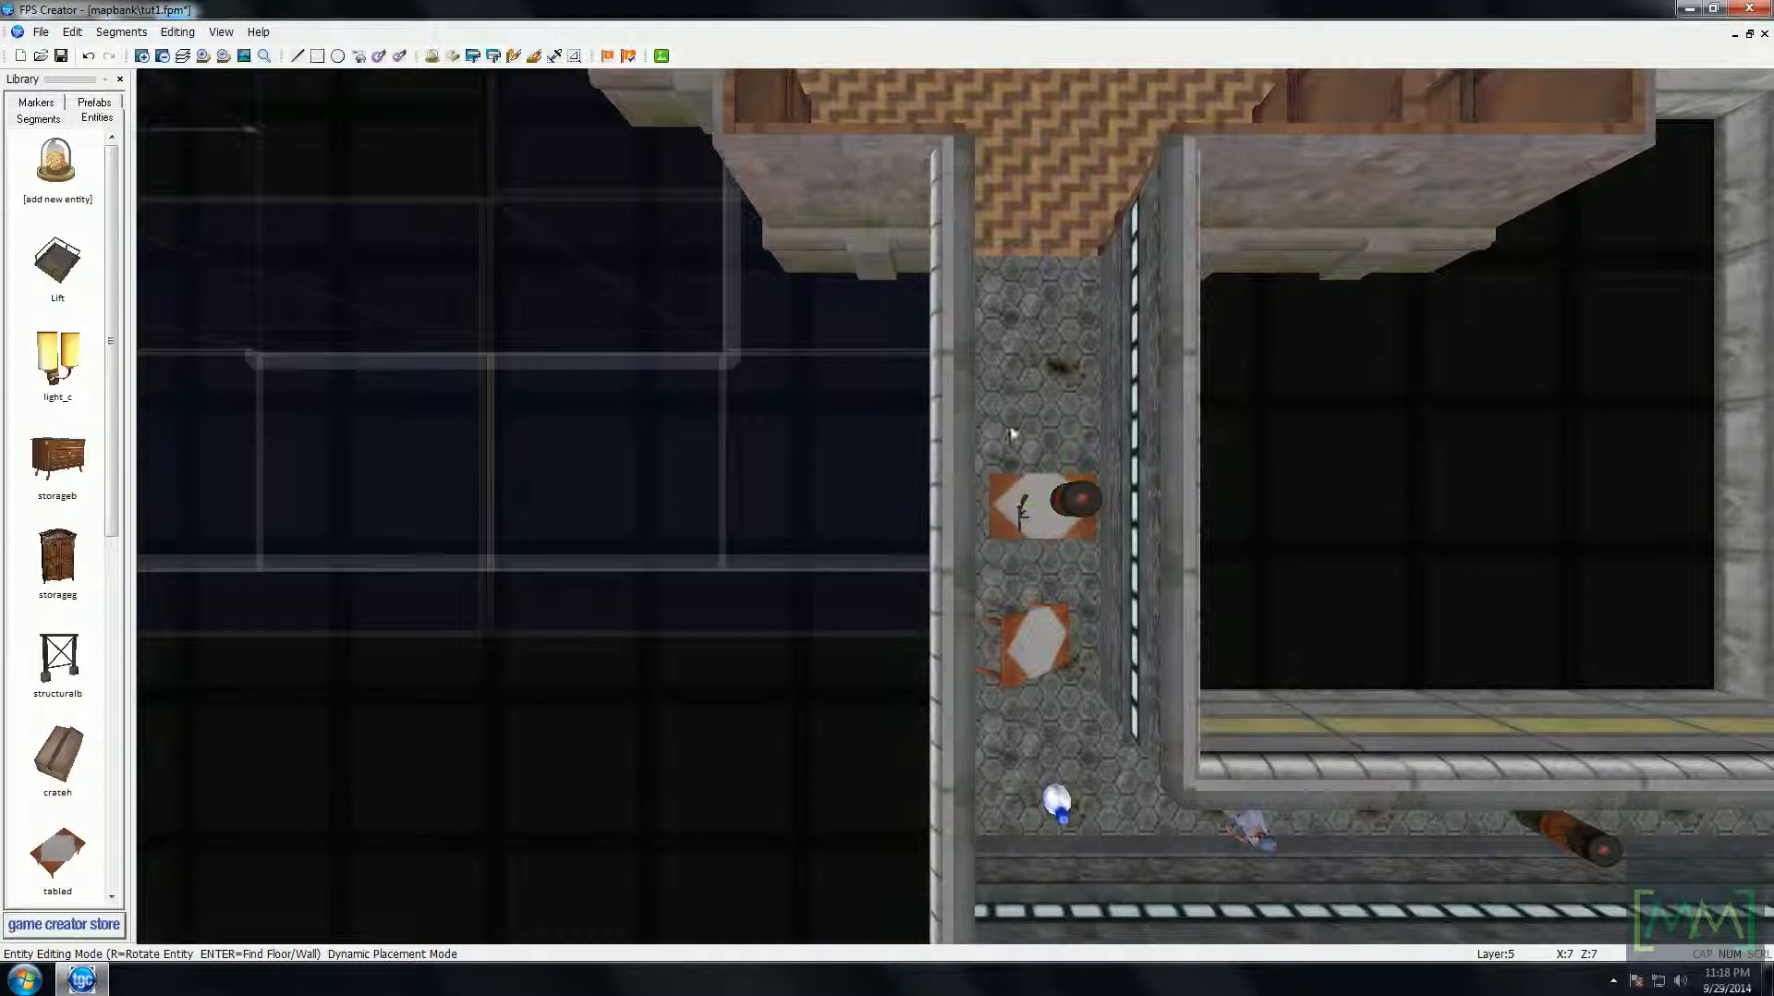
- Add tommygun_ammo from the ww2 items folder and place it next to the tommygun on the table
left_click(37, 171)
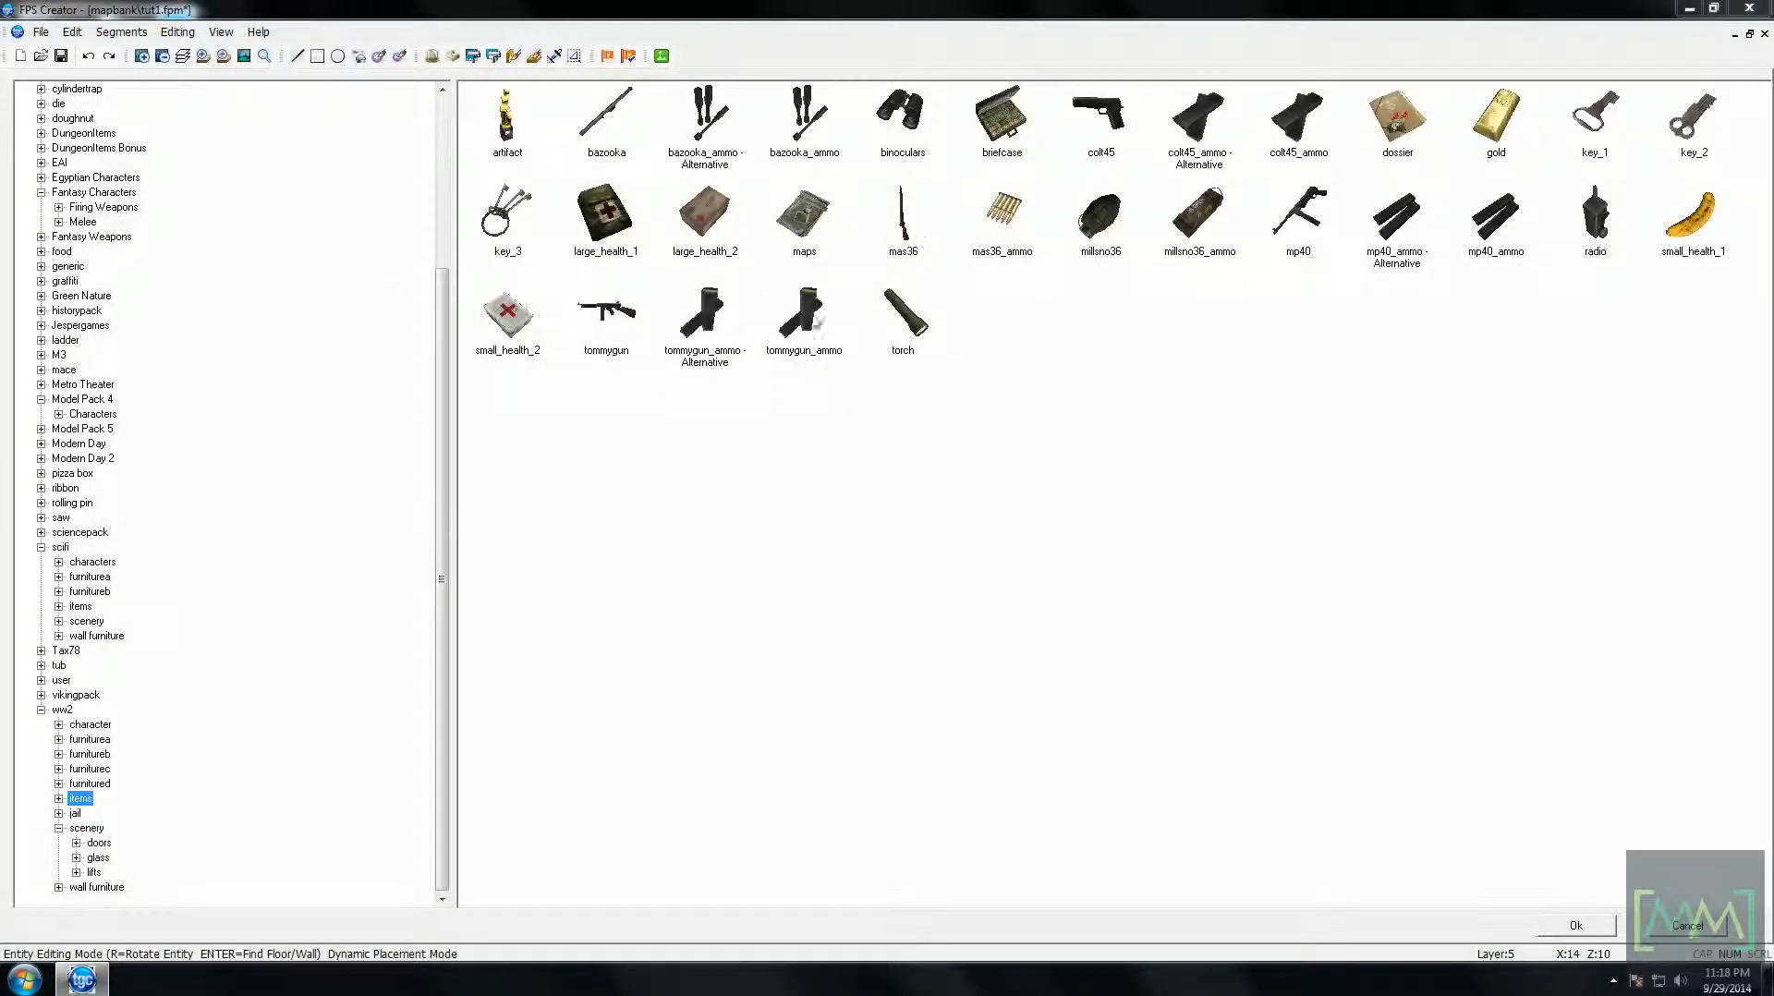
double_click(815, 319)
scroll(1044, 513, "up", 3)
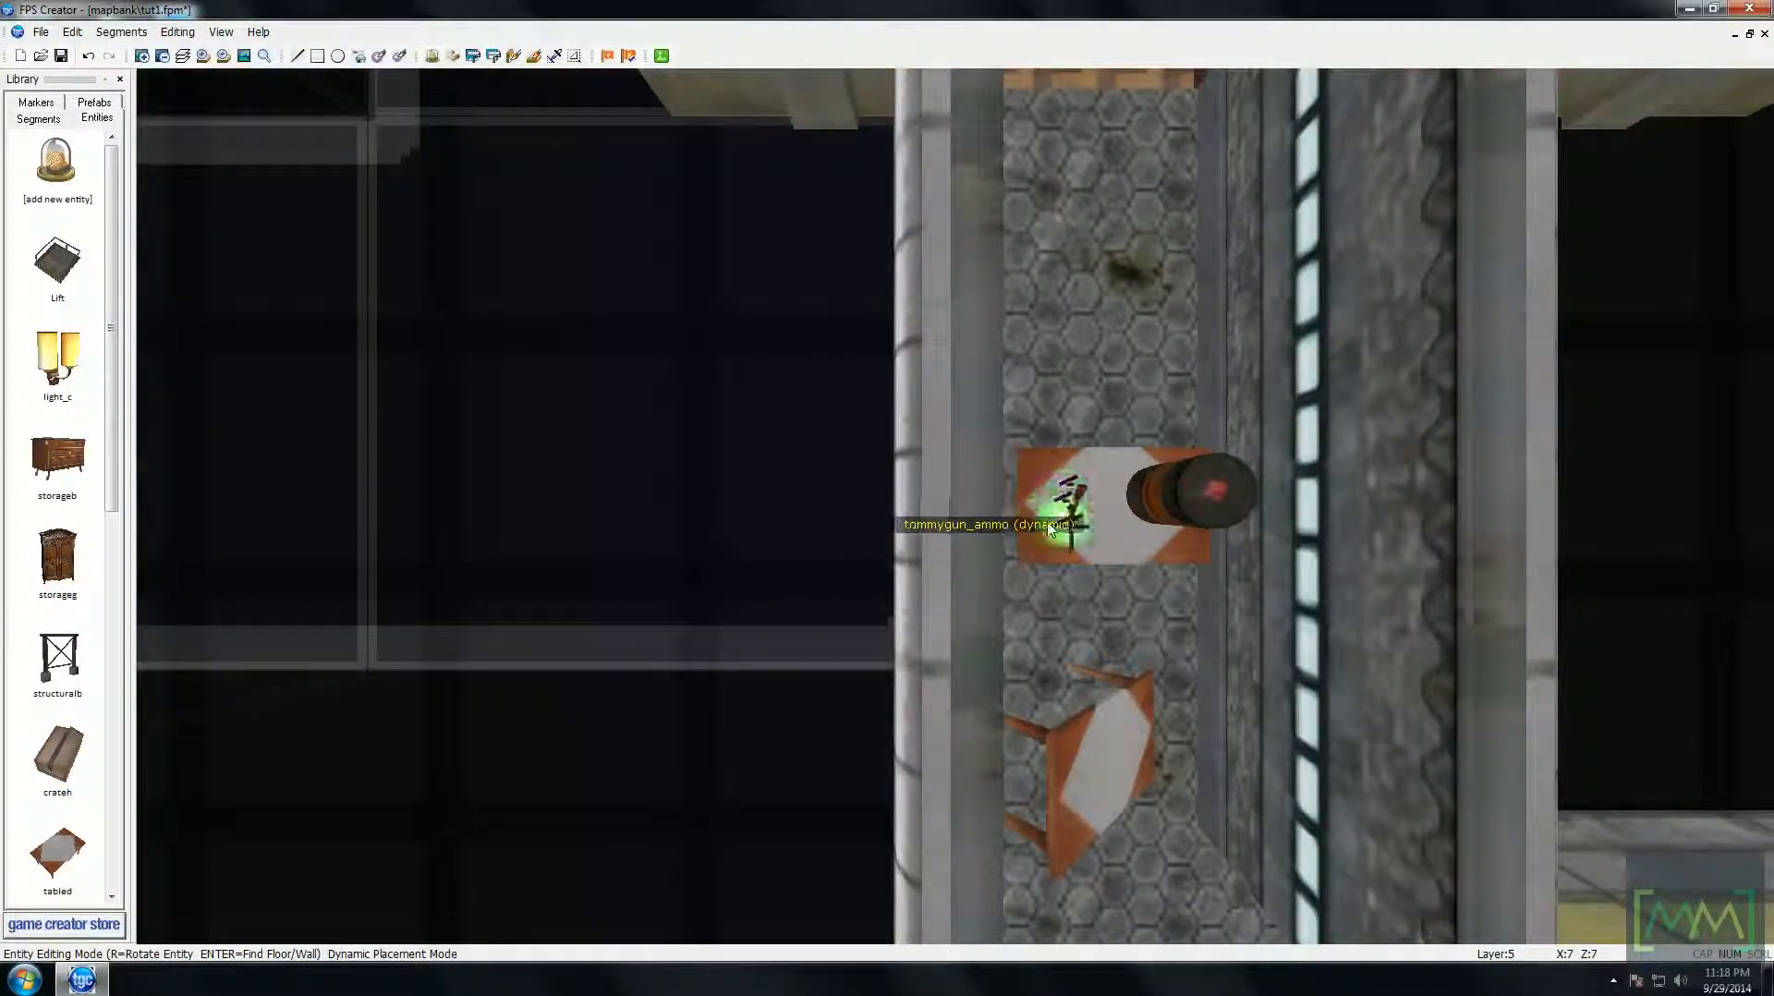
left_click(1054, 525)
right_click(1030, 369)
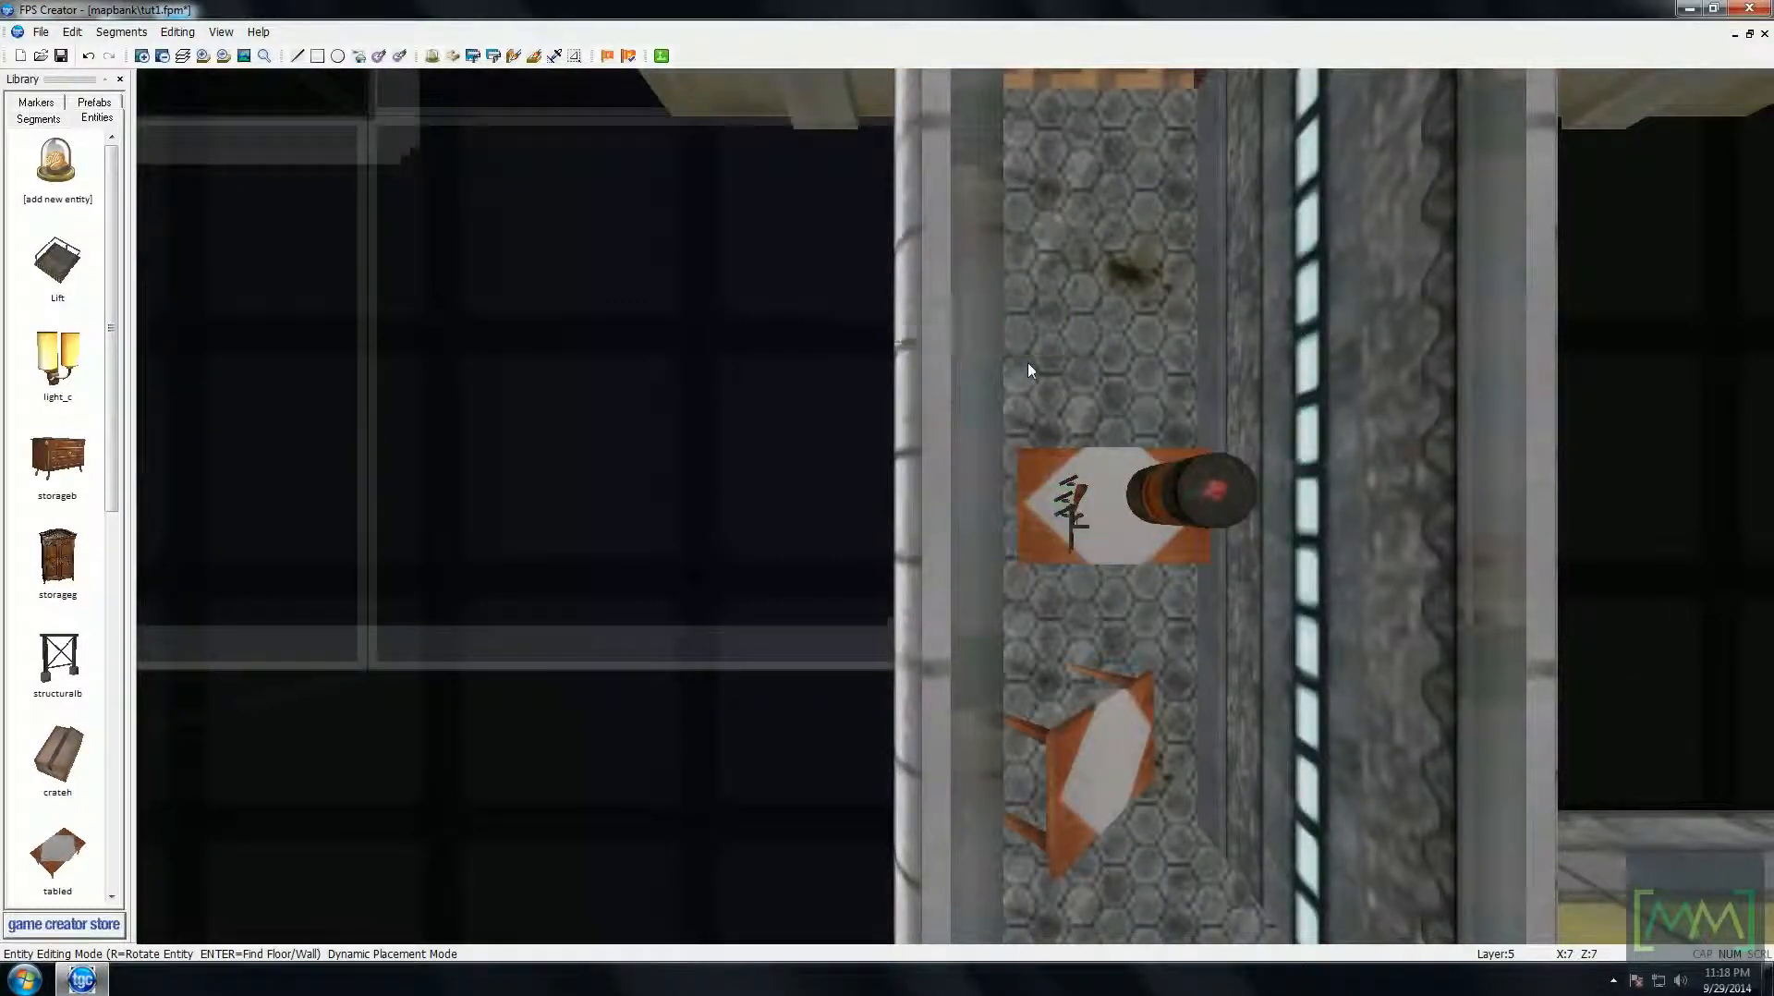
- Add large_health_1 from the ww2 items folder and place one in the east corridor south of the Zombie Surgeon
key("Up")
key("Right")
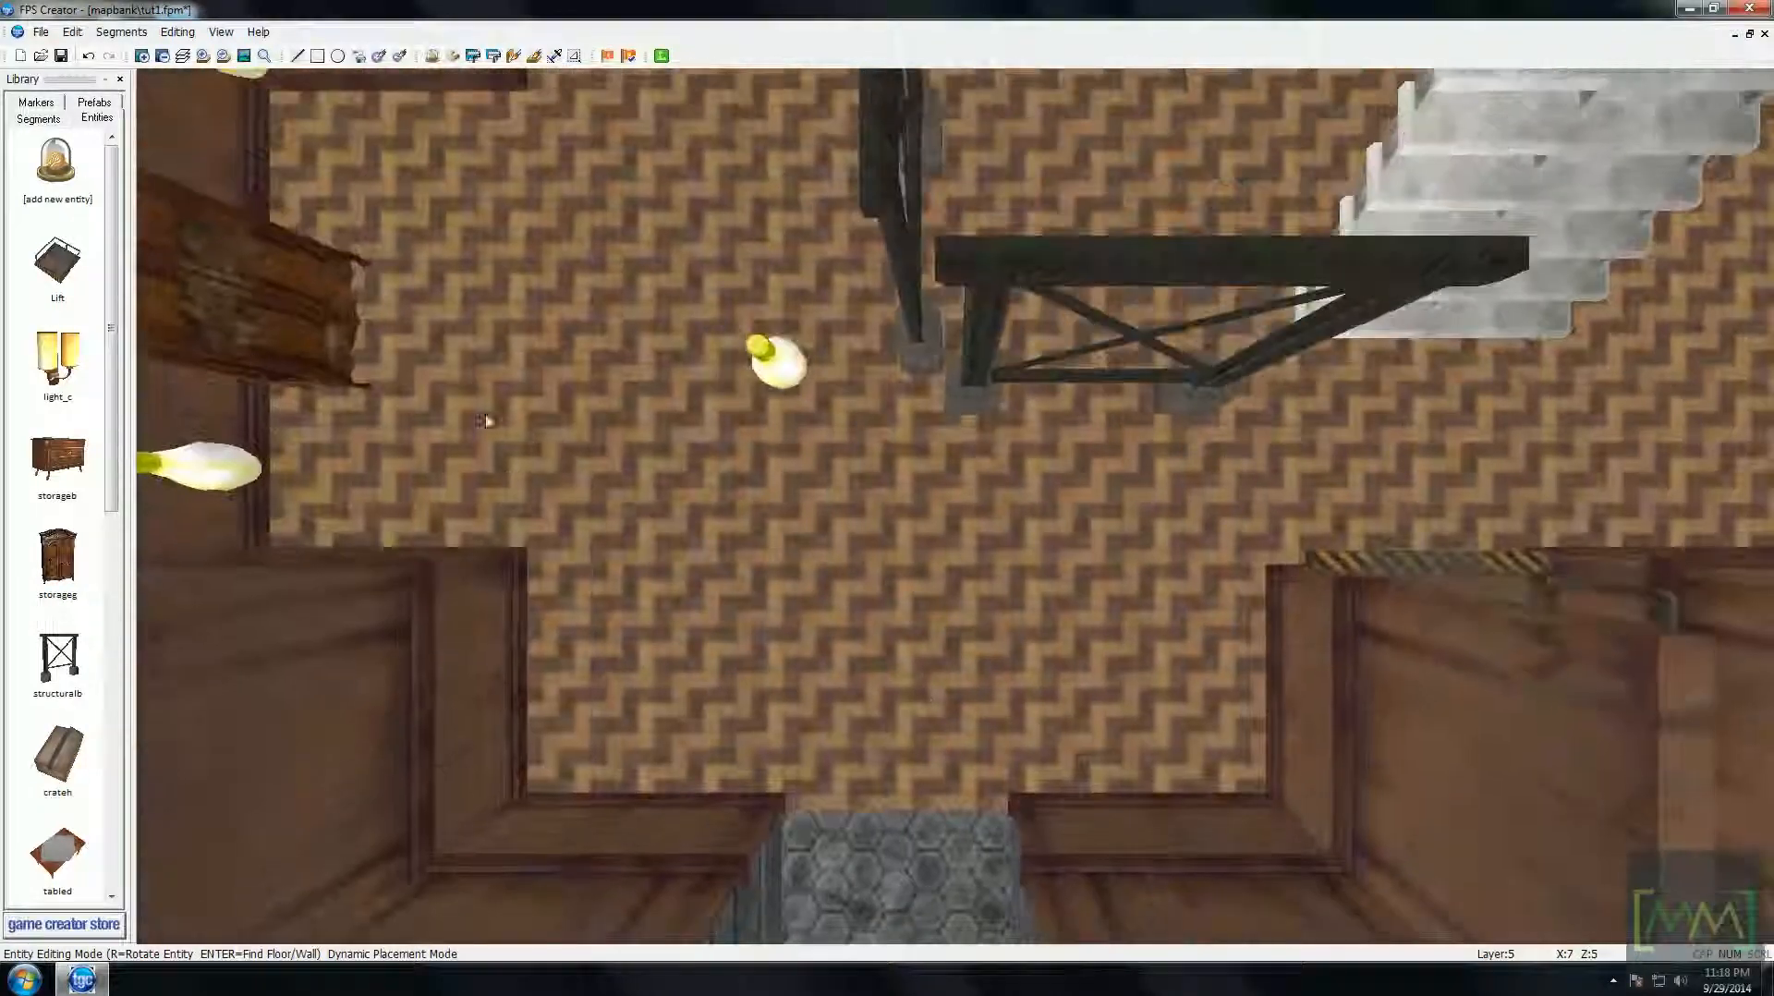
left_click(51, 184)
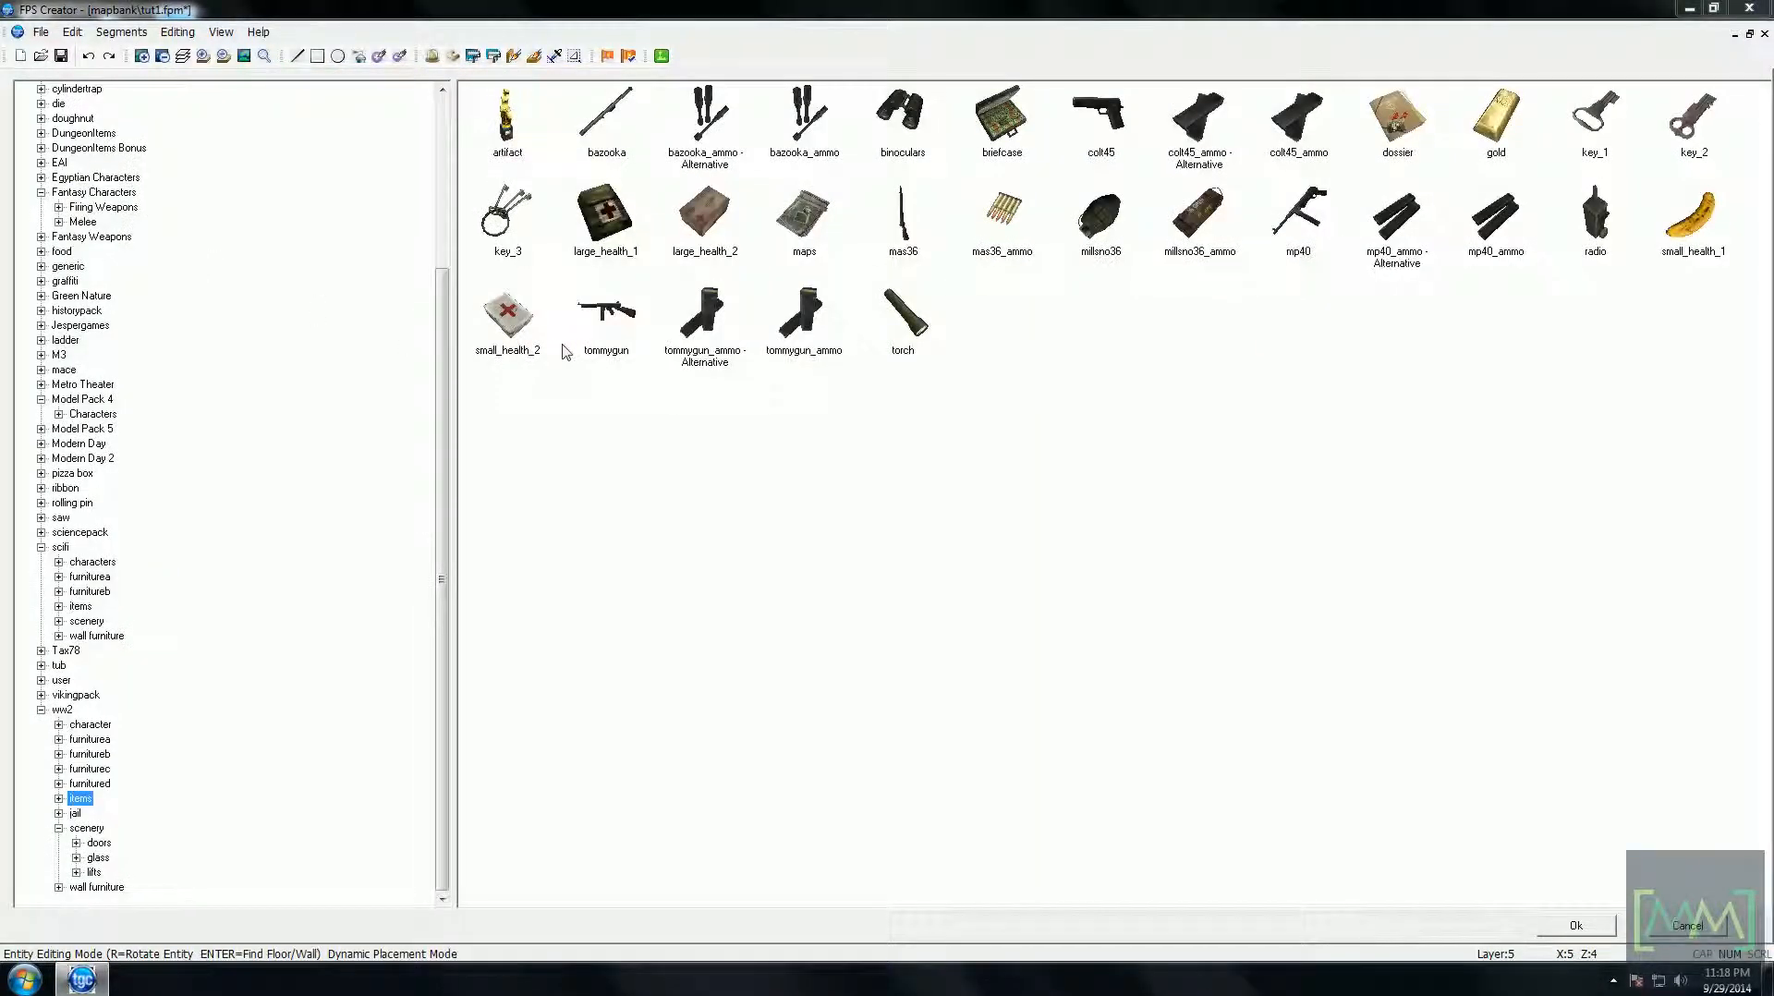
double_click(605, 222)
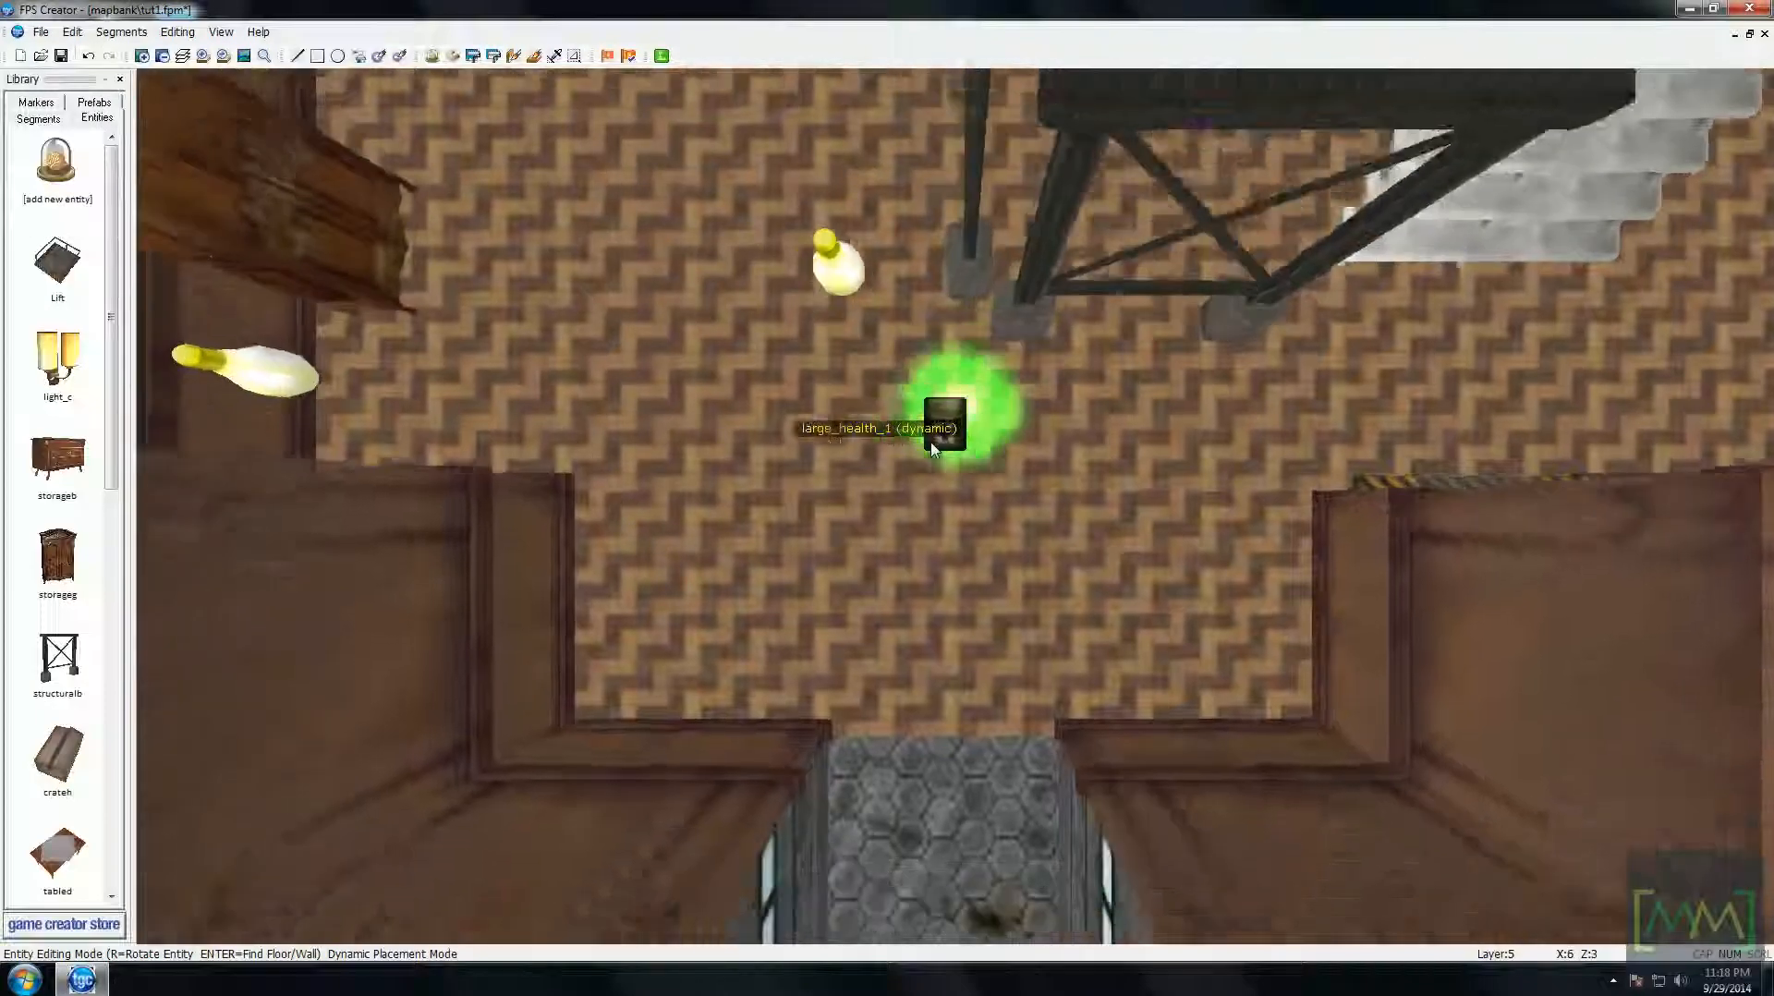
scroll(932, 449, "down", 5)
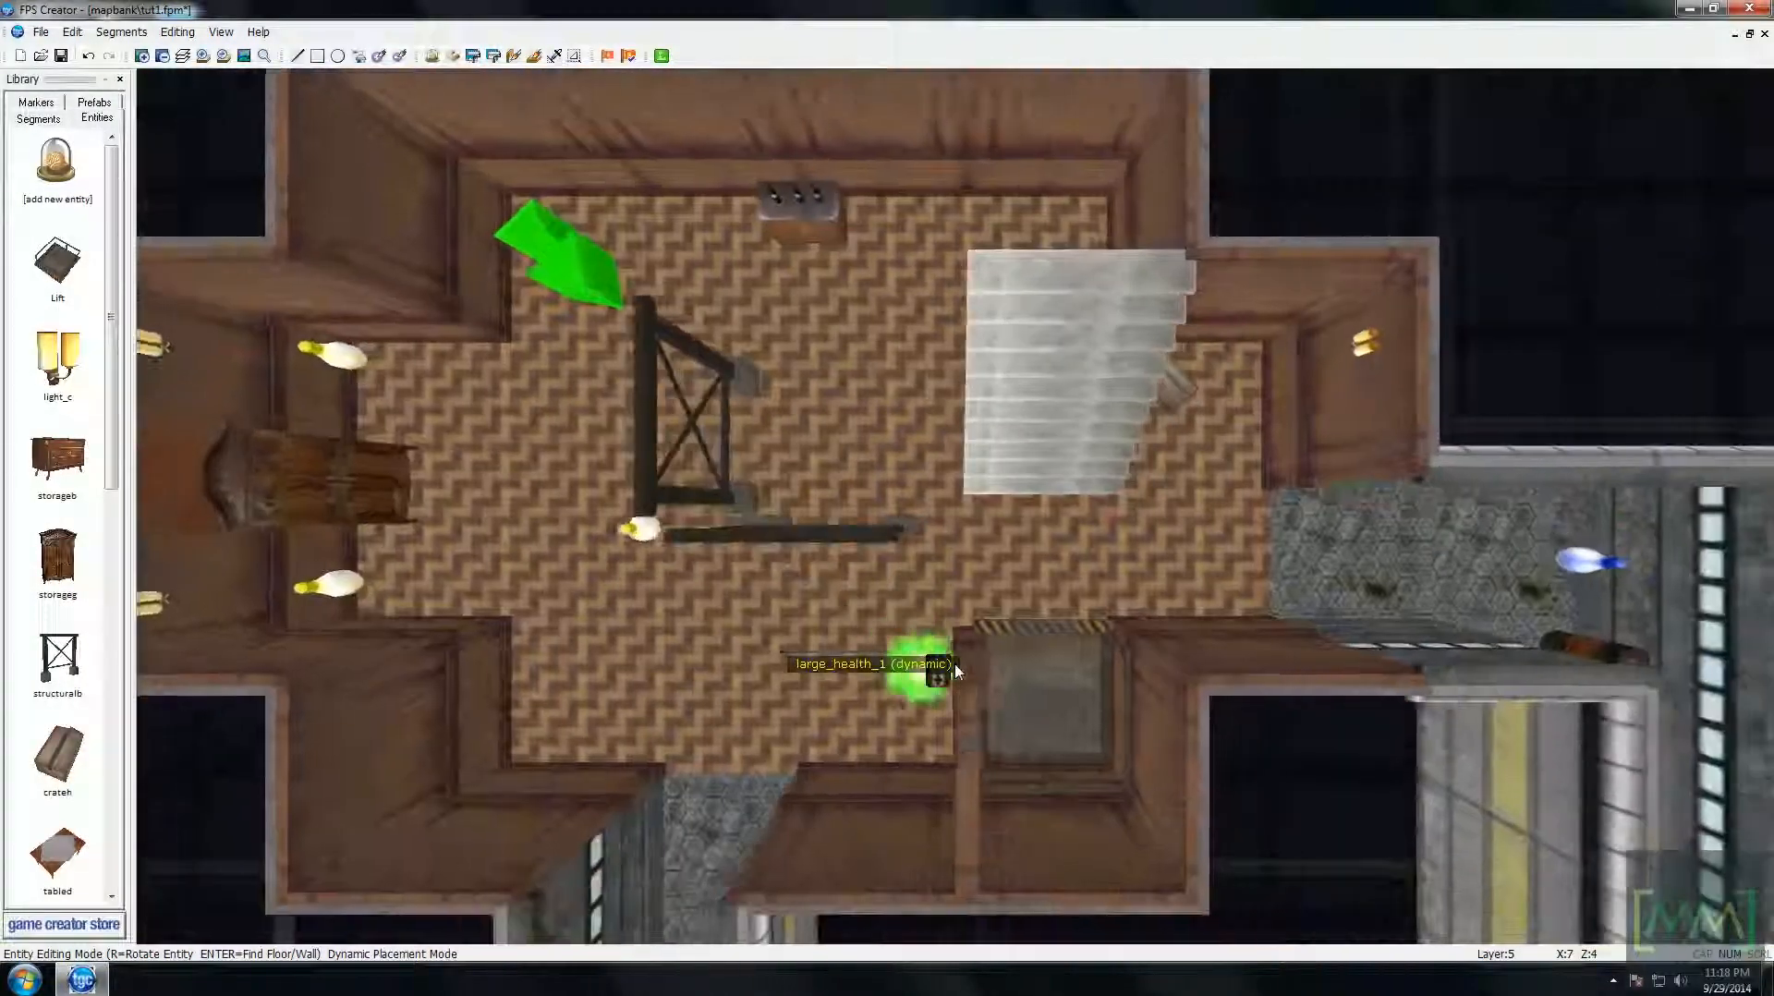
key("Right")
key("Down")
key("Left")
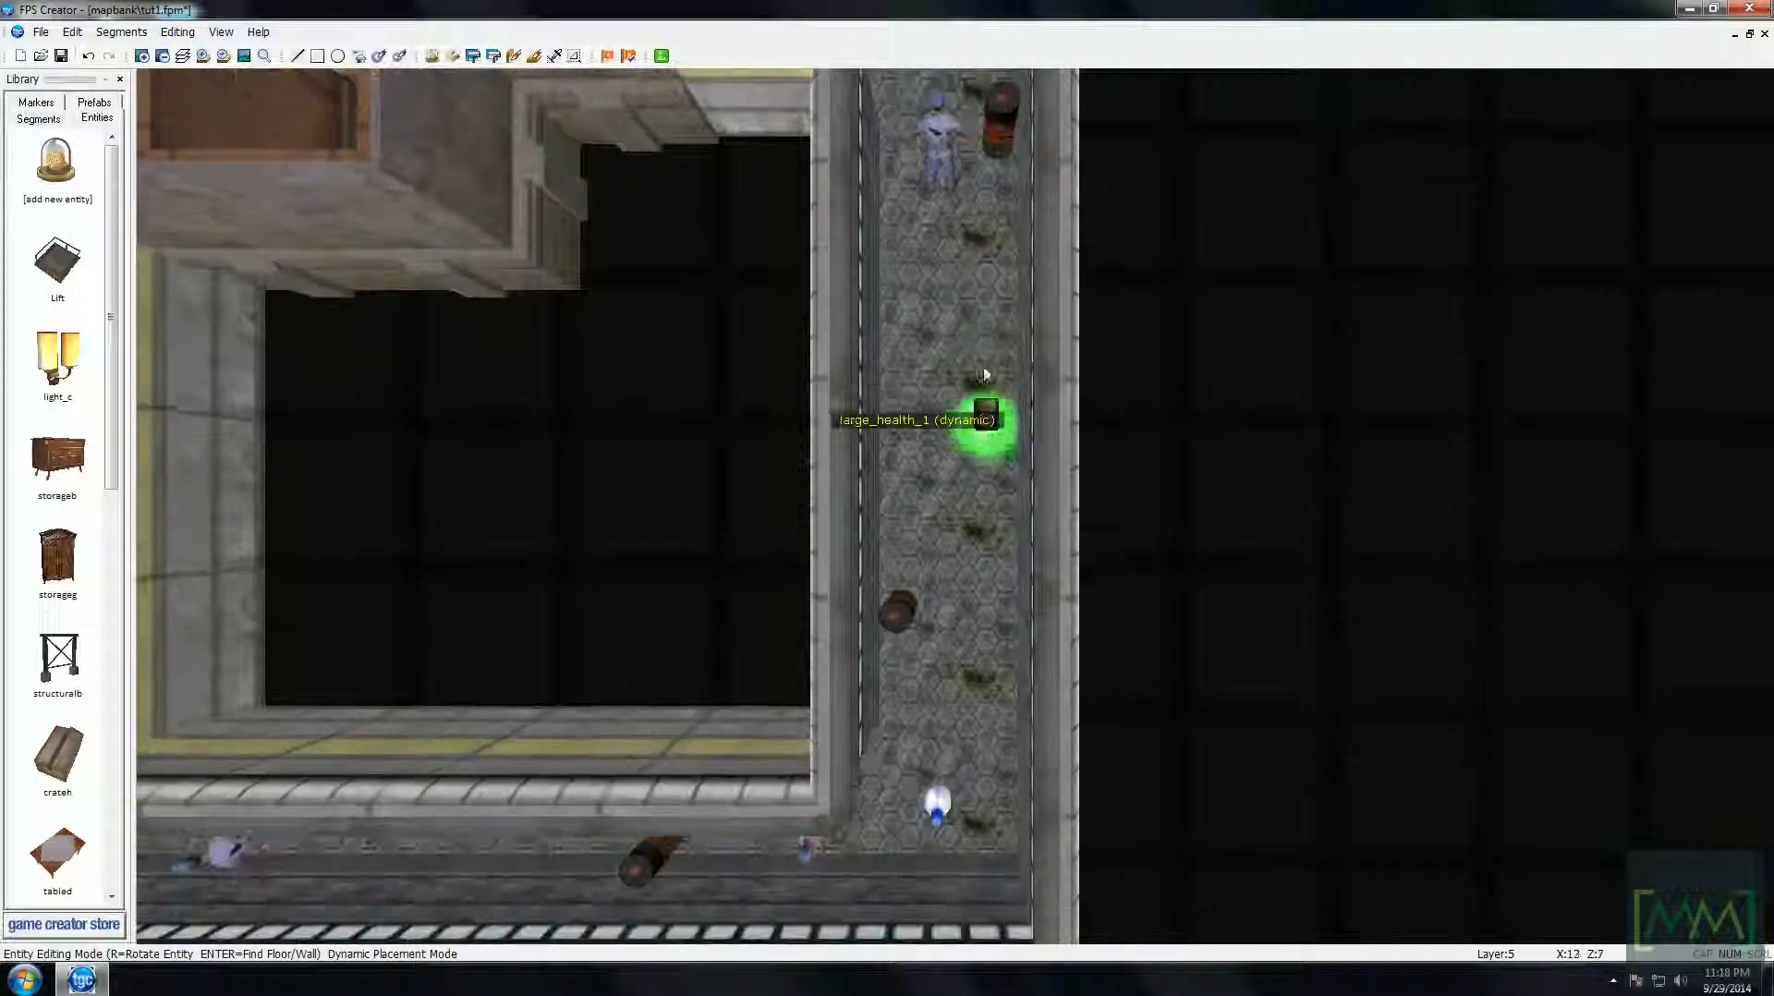
- Place a second large_health_1 in the south corridor between the two Zombie Surgeons and end the placement
key("Down")
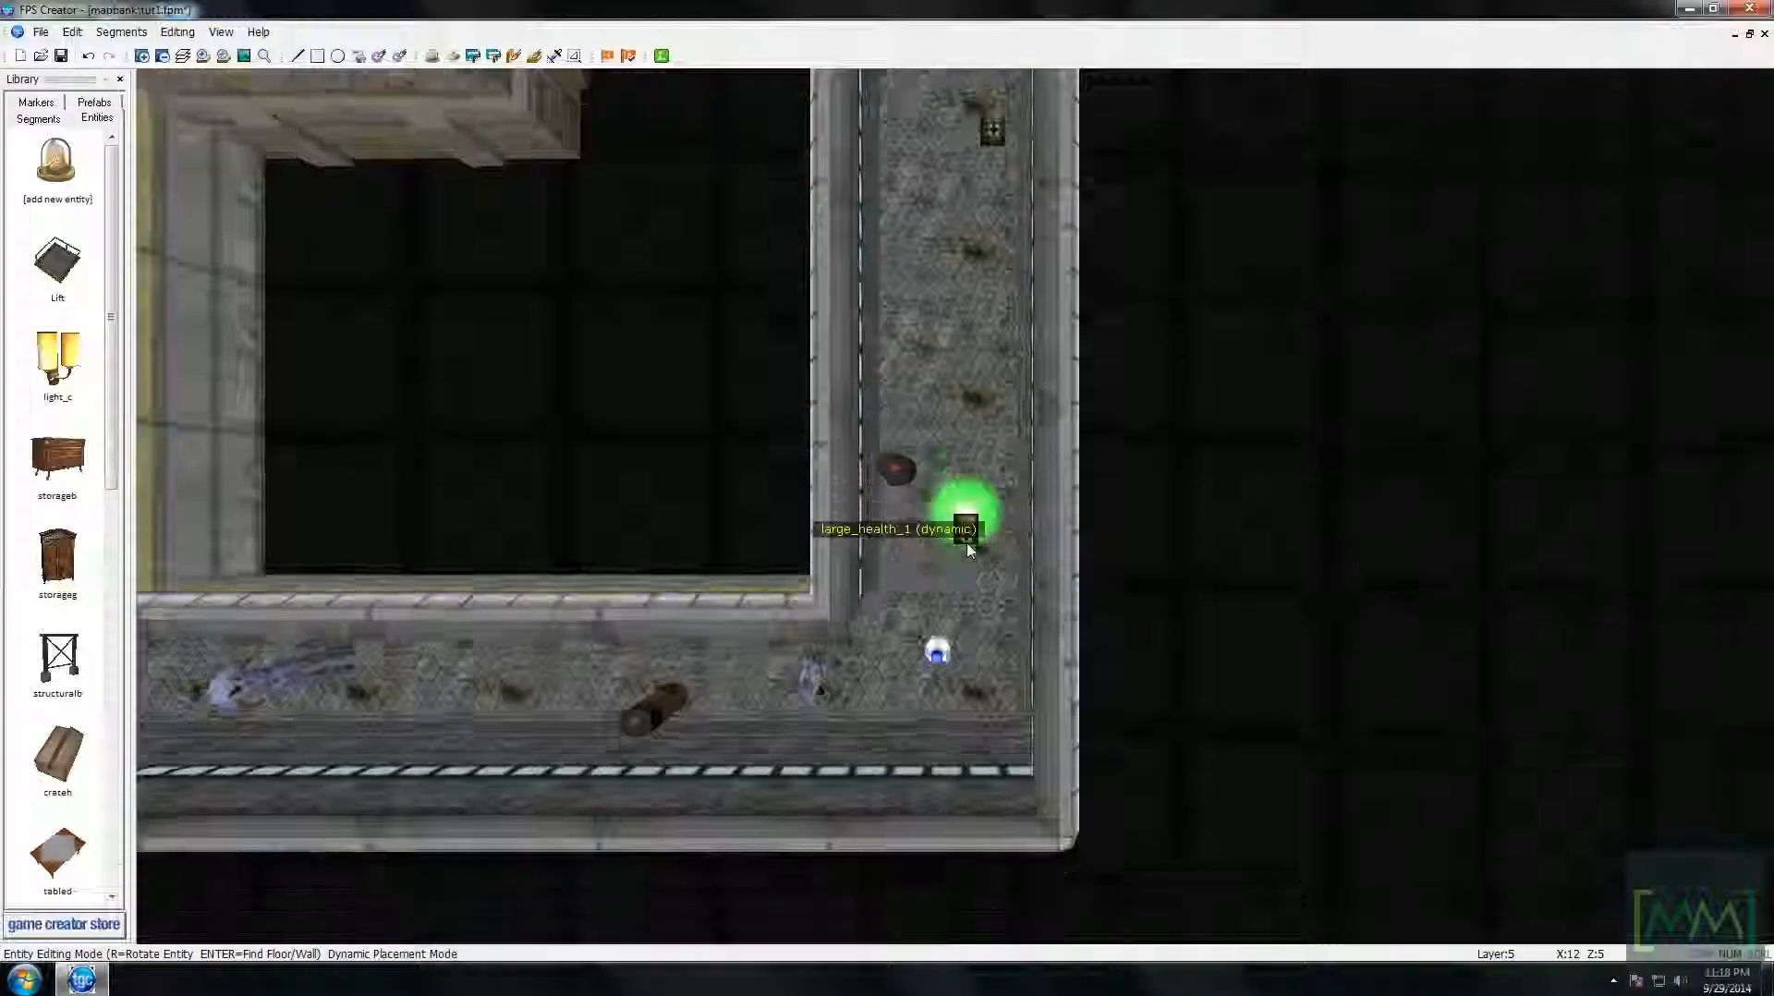
key("Down")
key("Left")
scroll(788, 410, "up", 3)
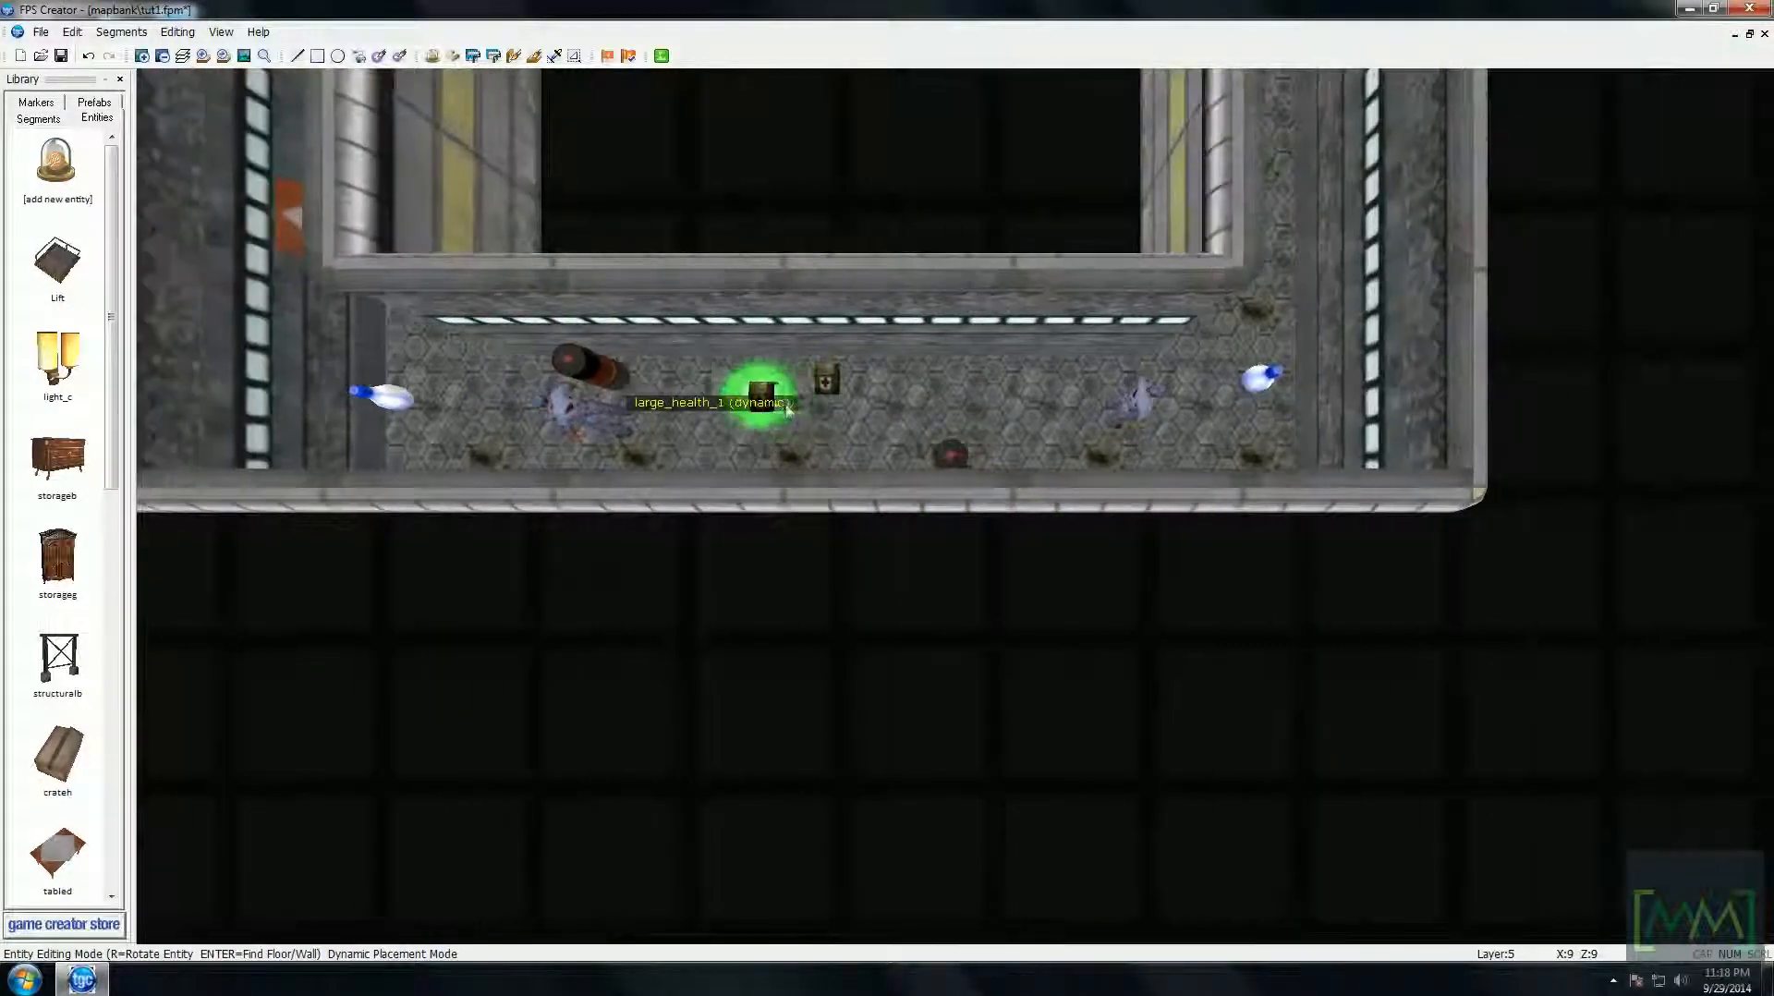
key("Delete")
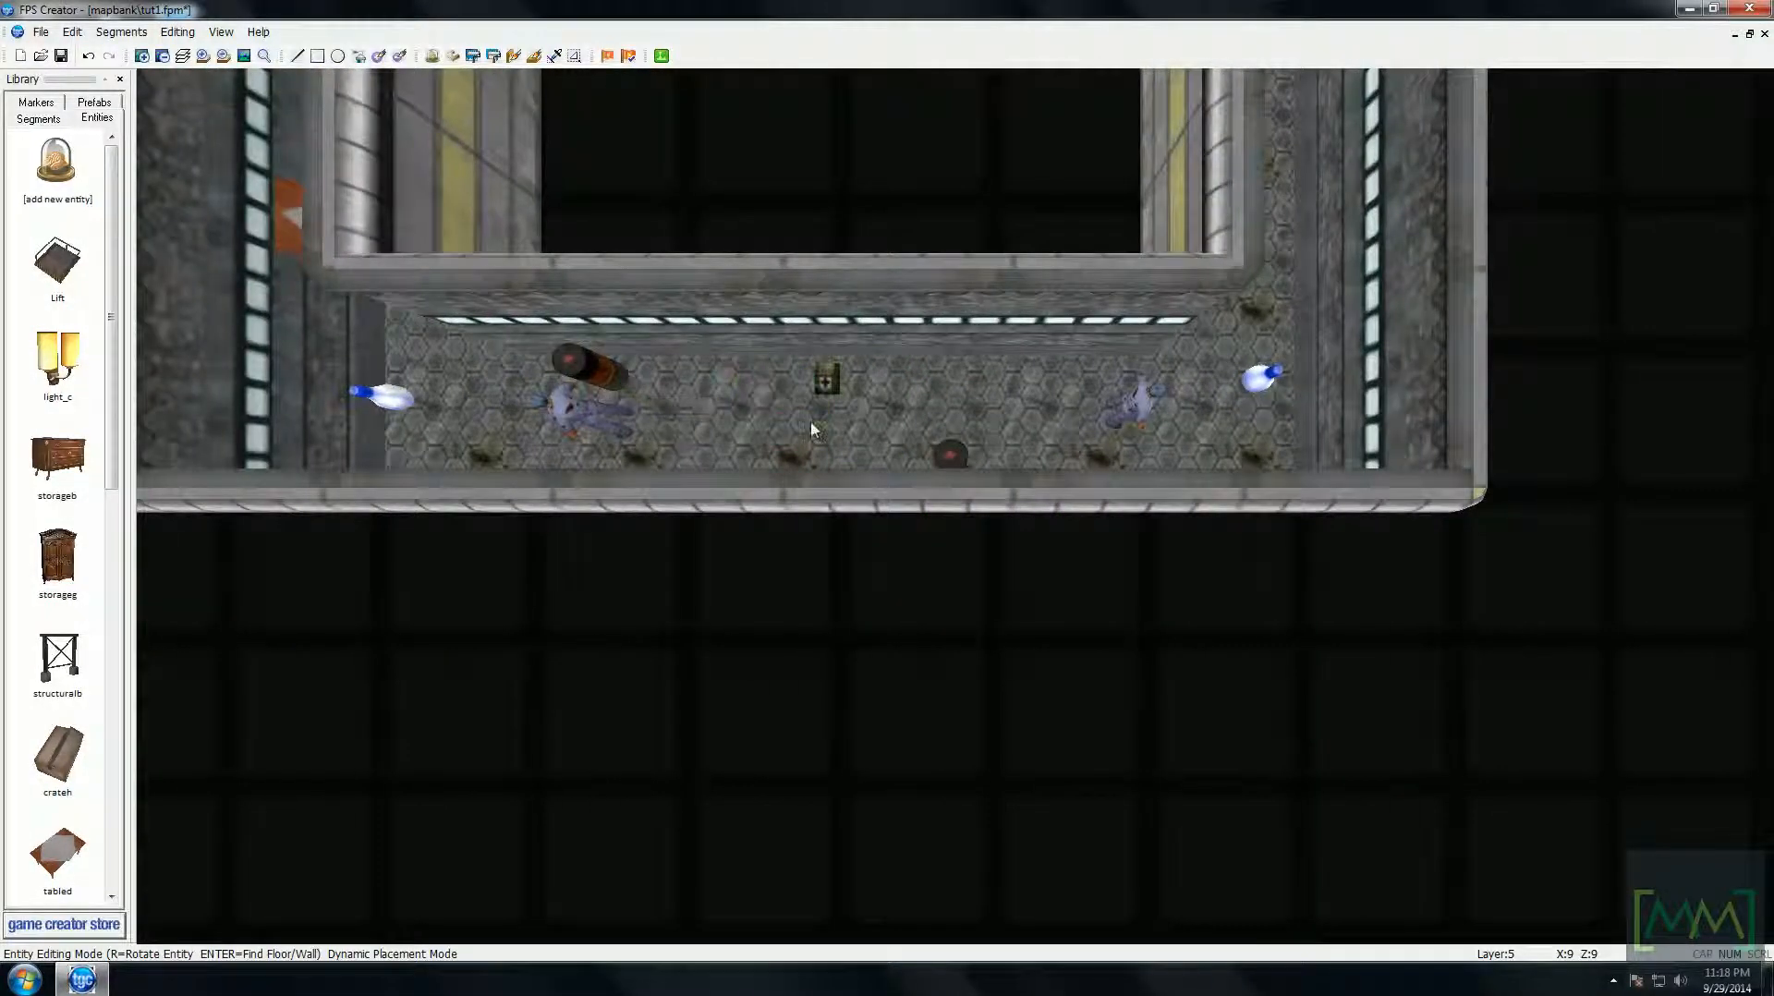
- Save the tut1 level and launch it in a test game
left_click(59, 58)
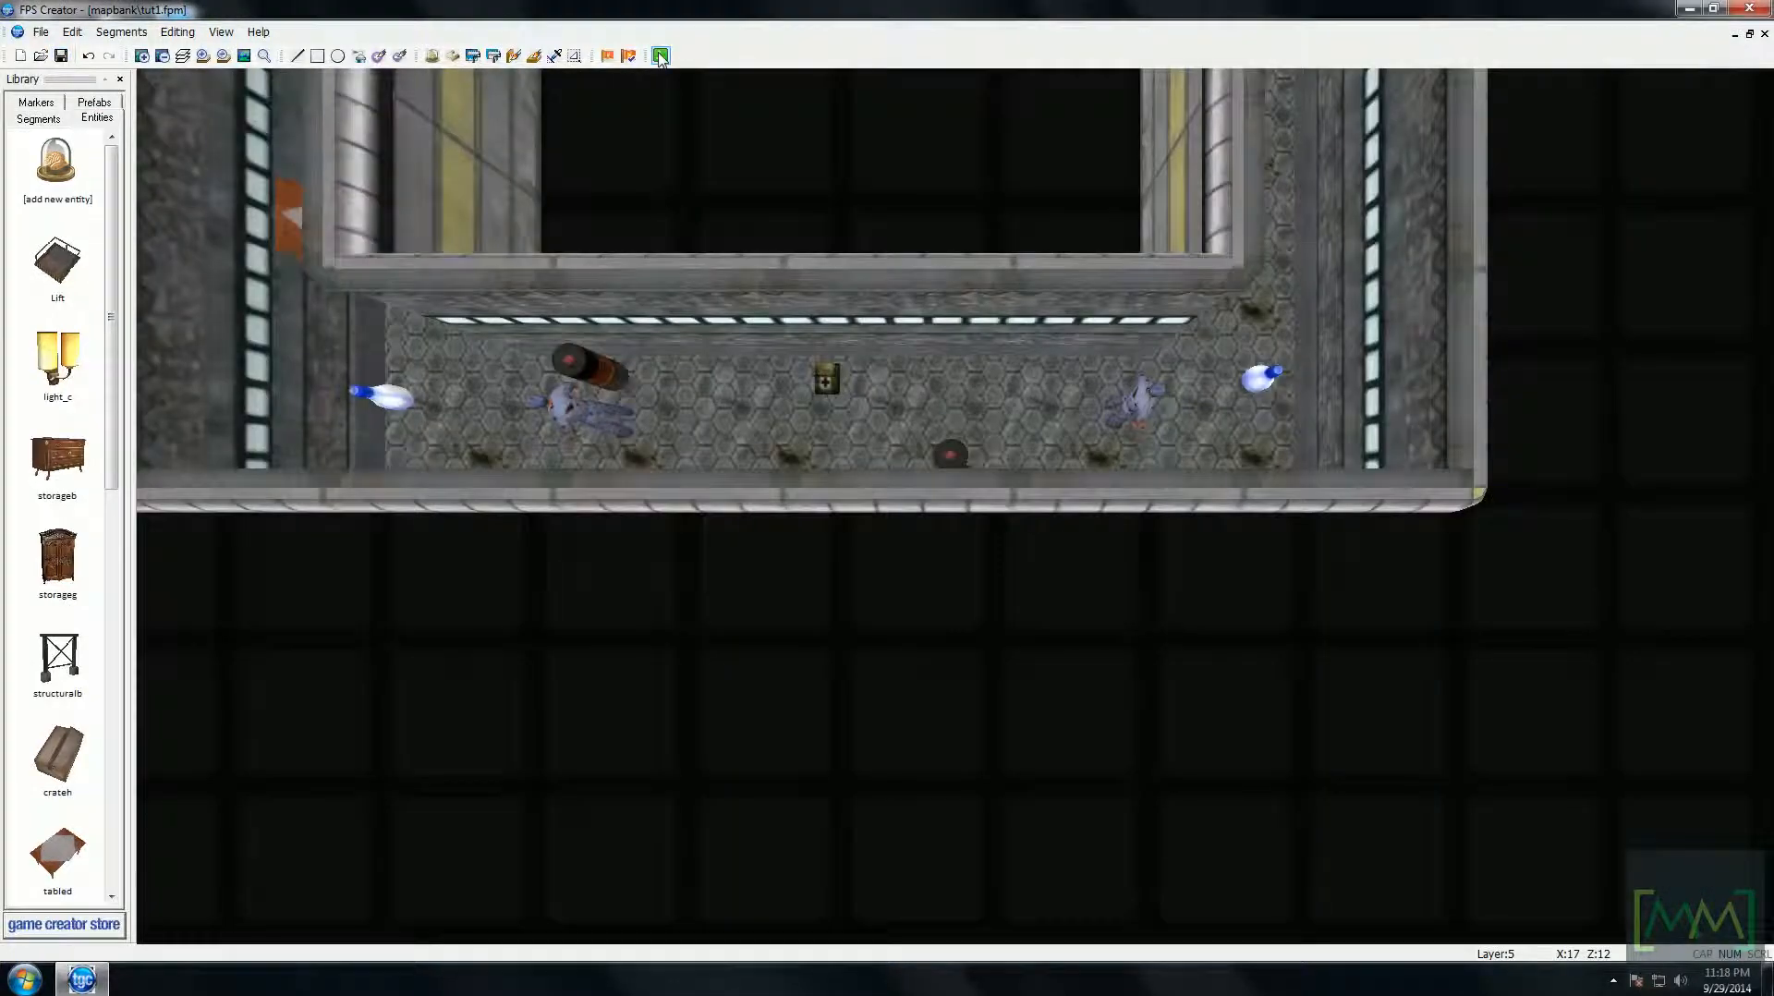
left_click(661, 57)
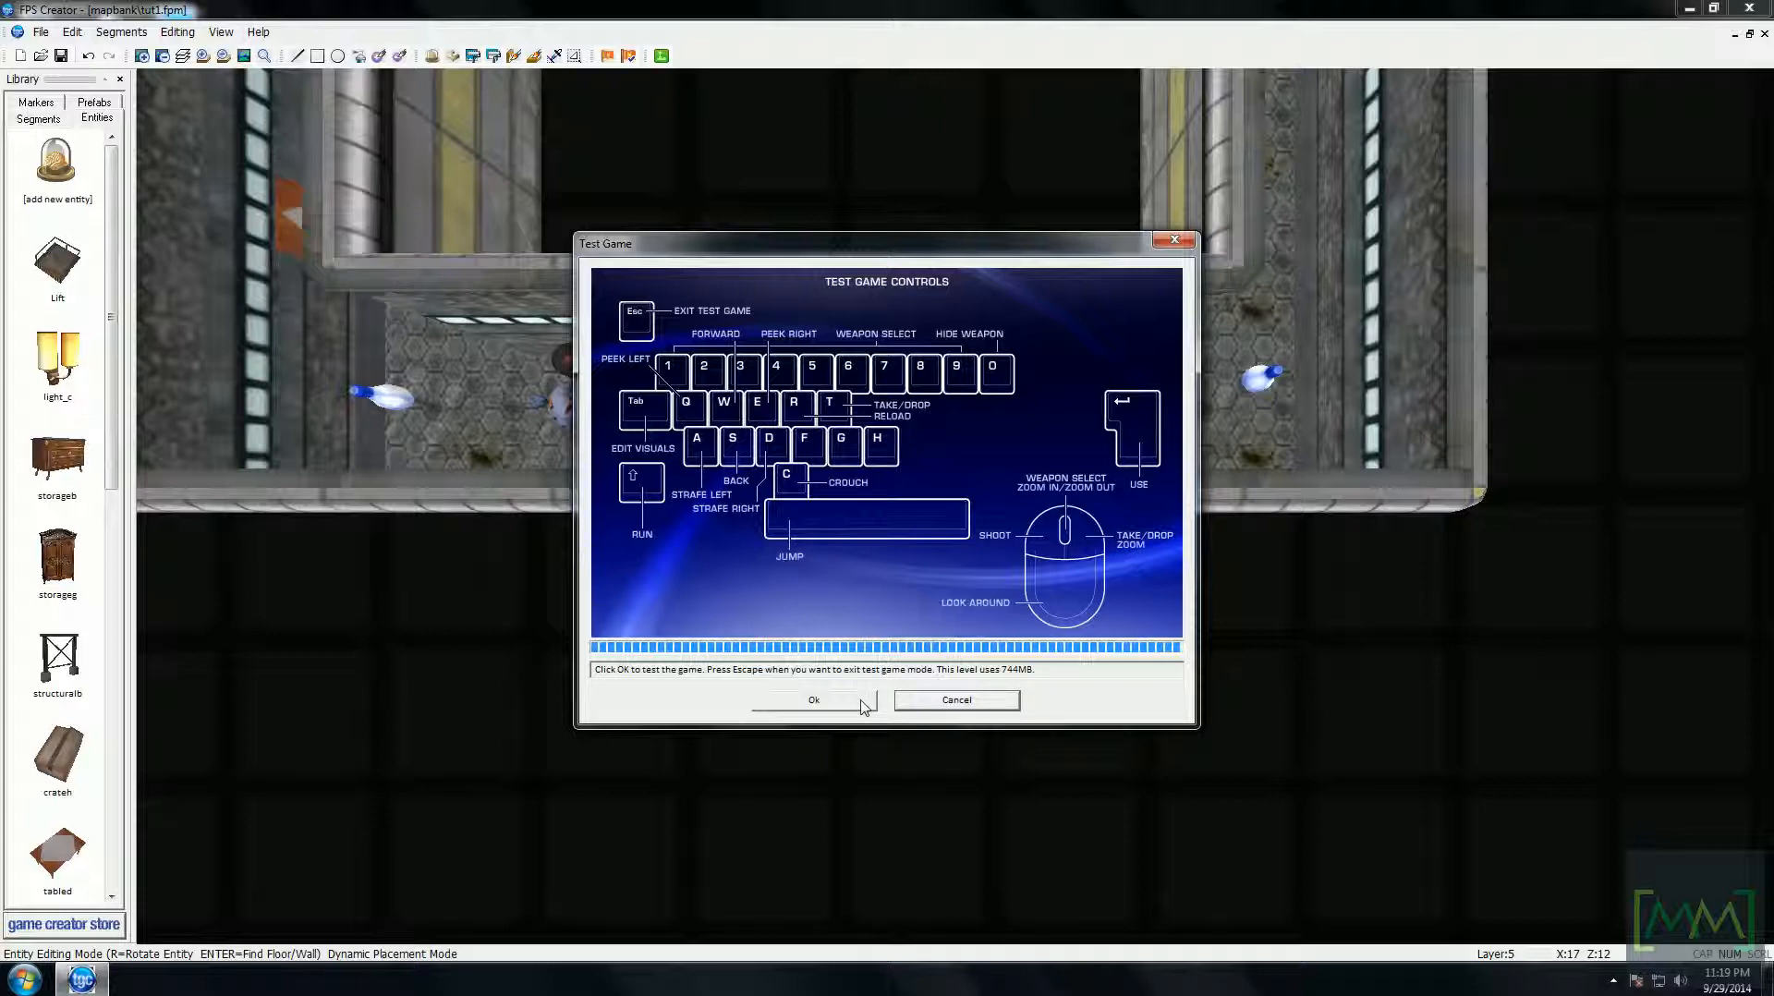
left_click(861, 702)
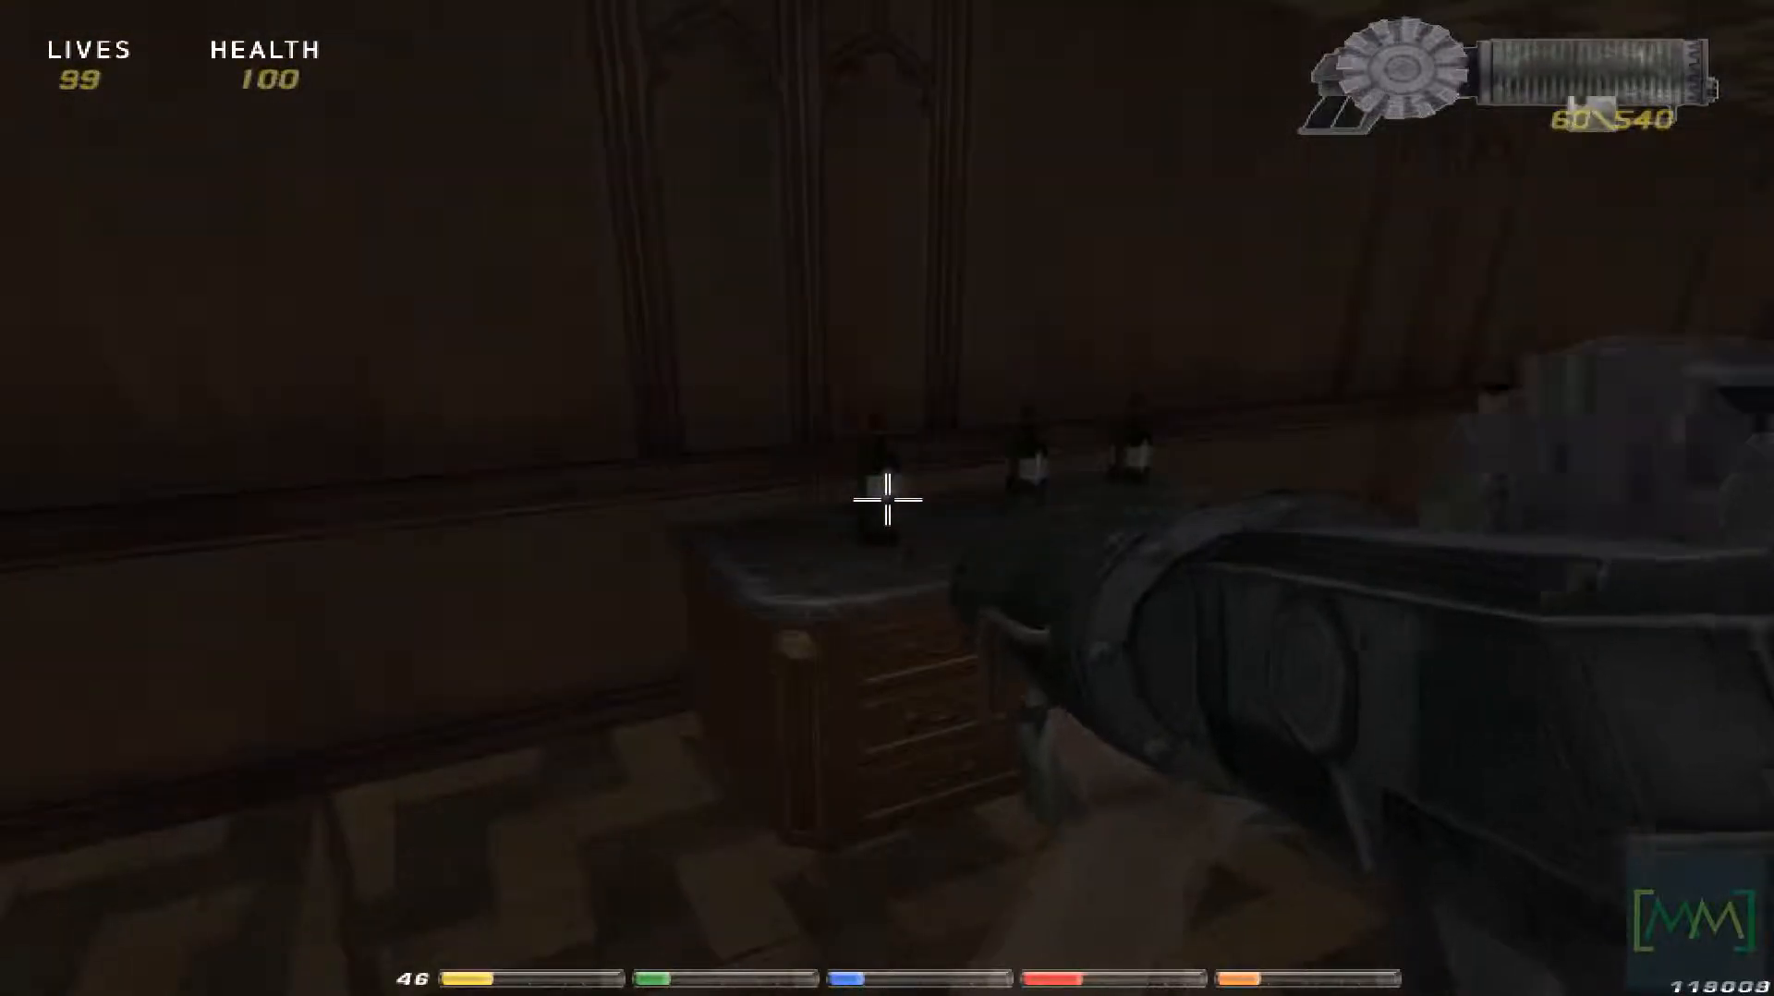
- Test the breakable bottles on the storage cabinet by shooting them
left_click(887, 498)
left_click(887, 499)
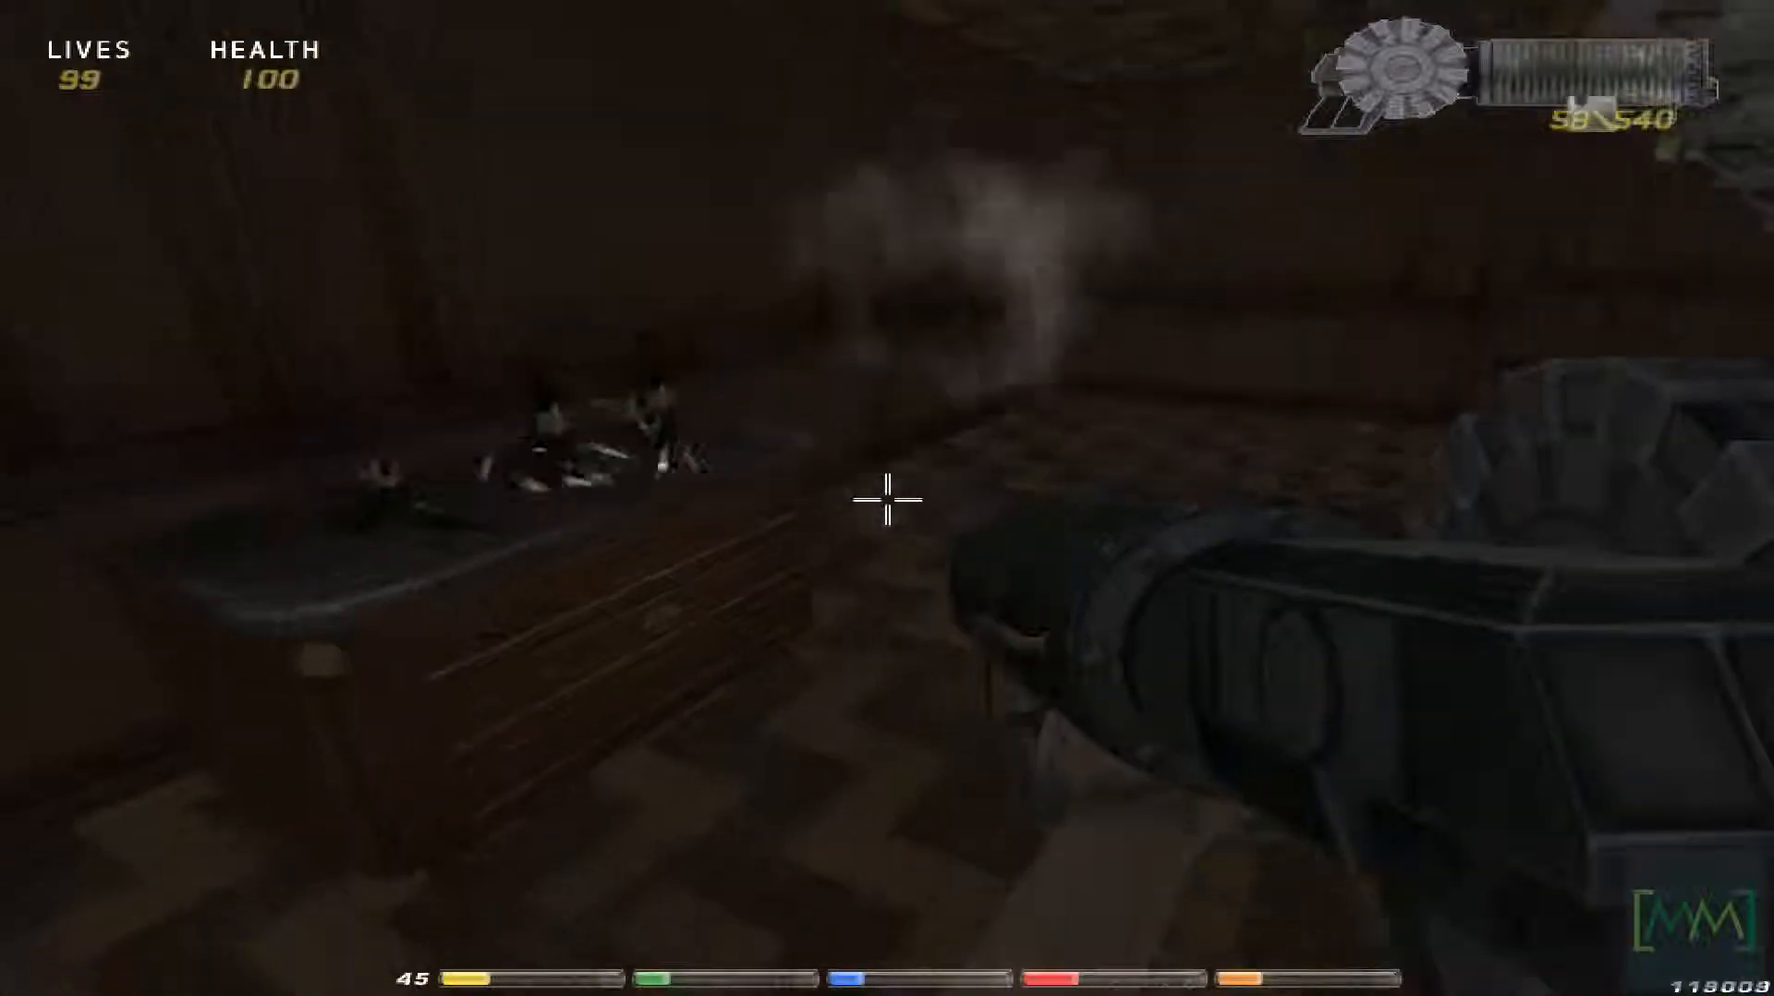
left_click(887, 499)
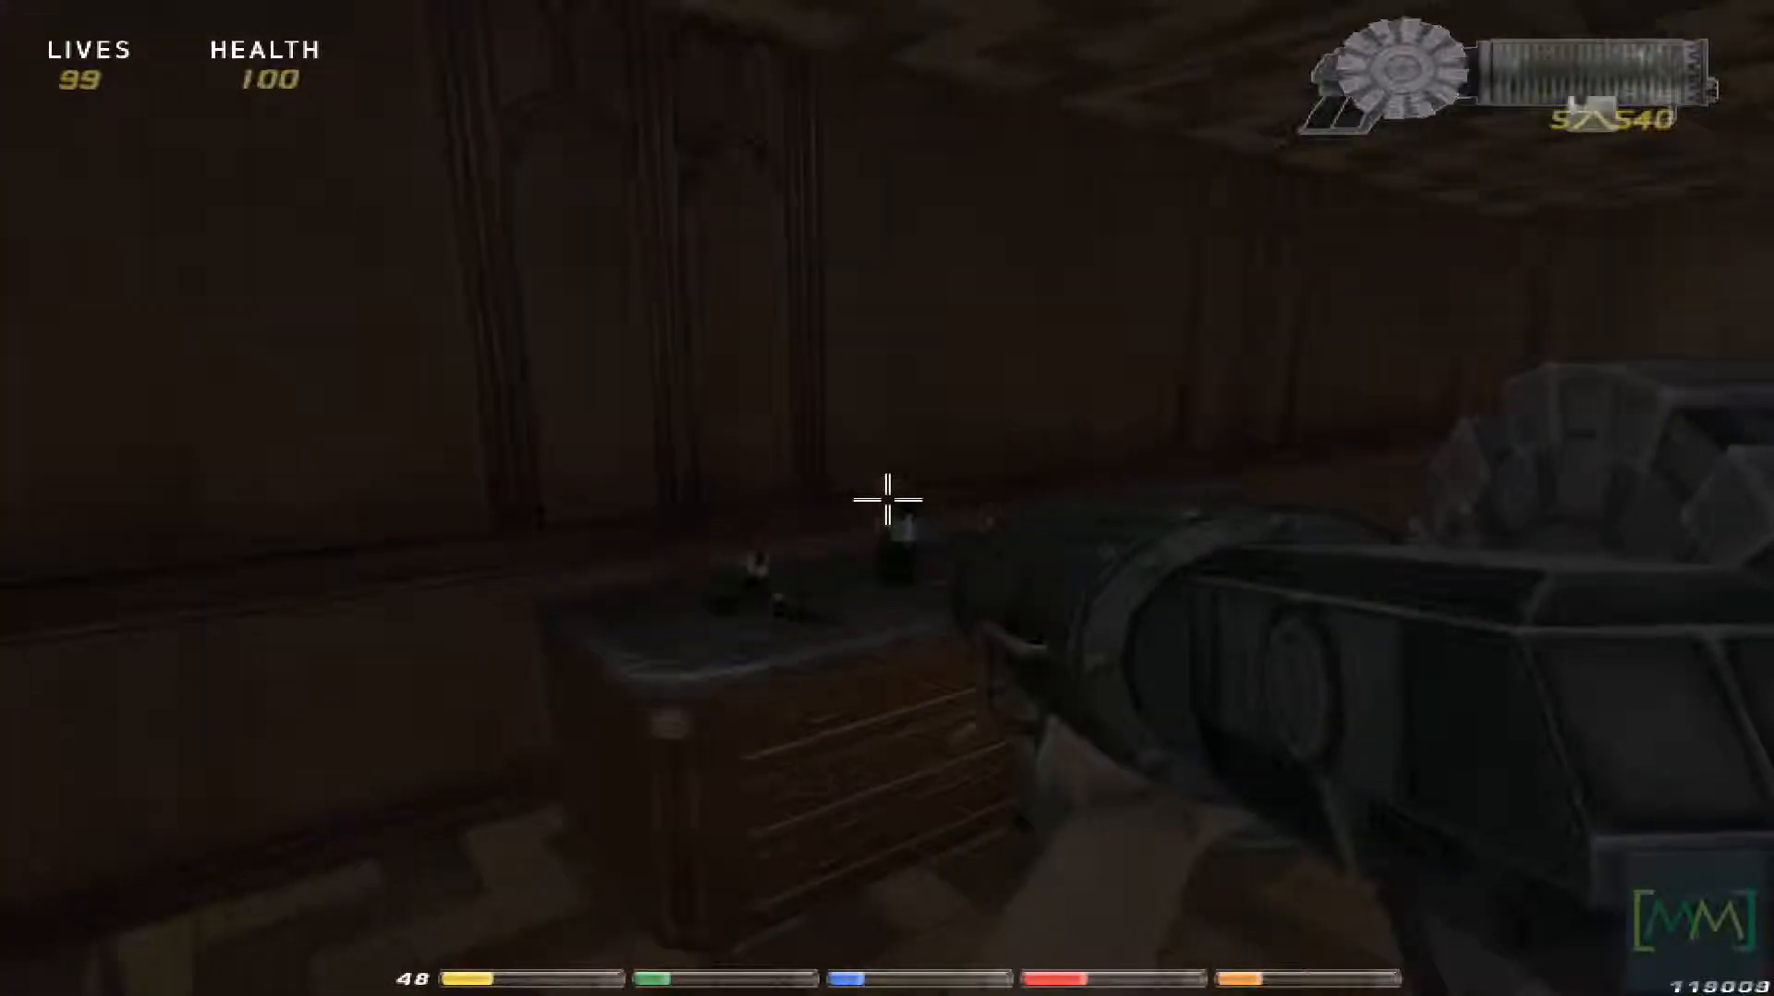
left_click(887, 499)
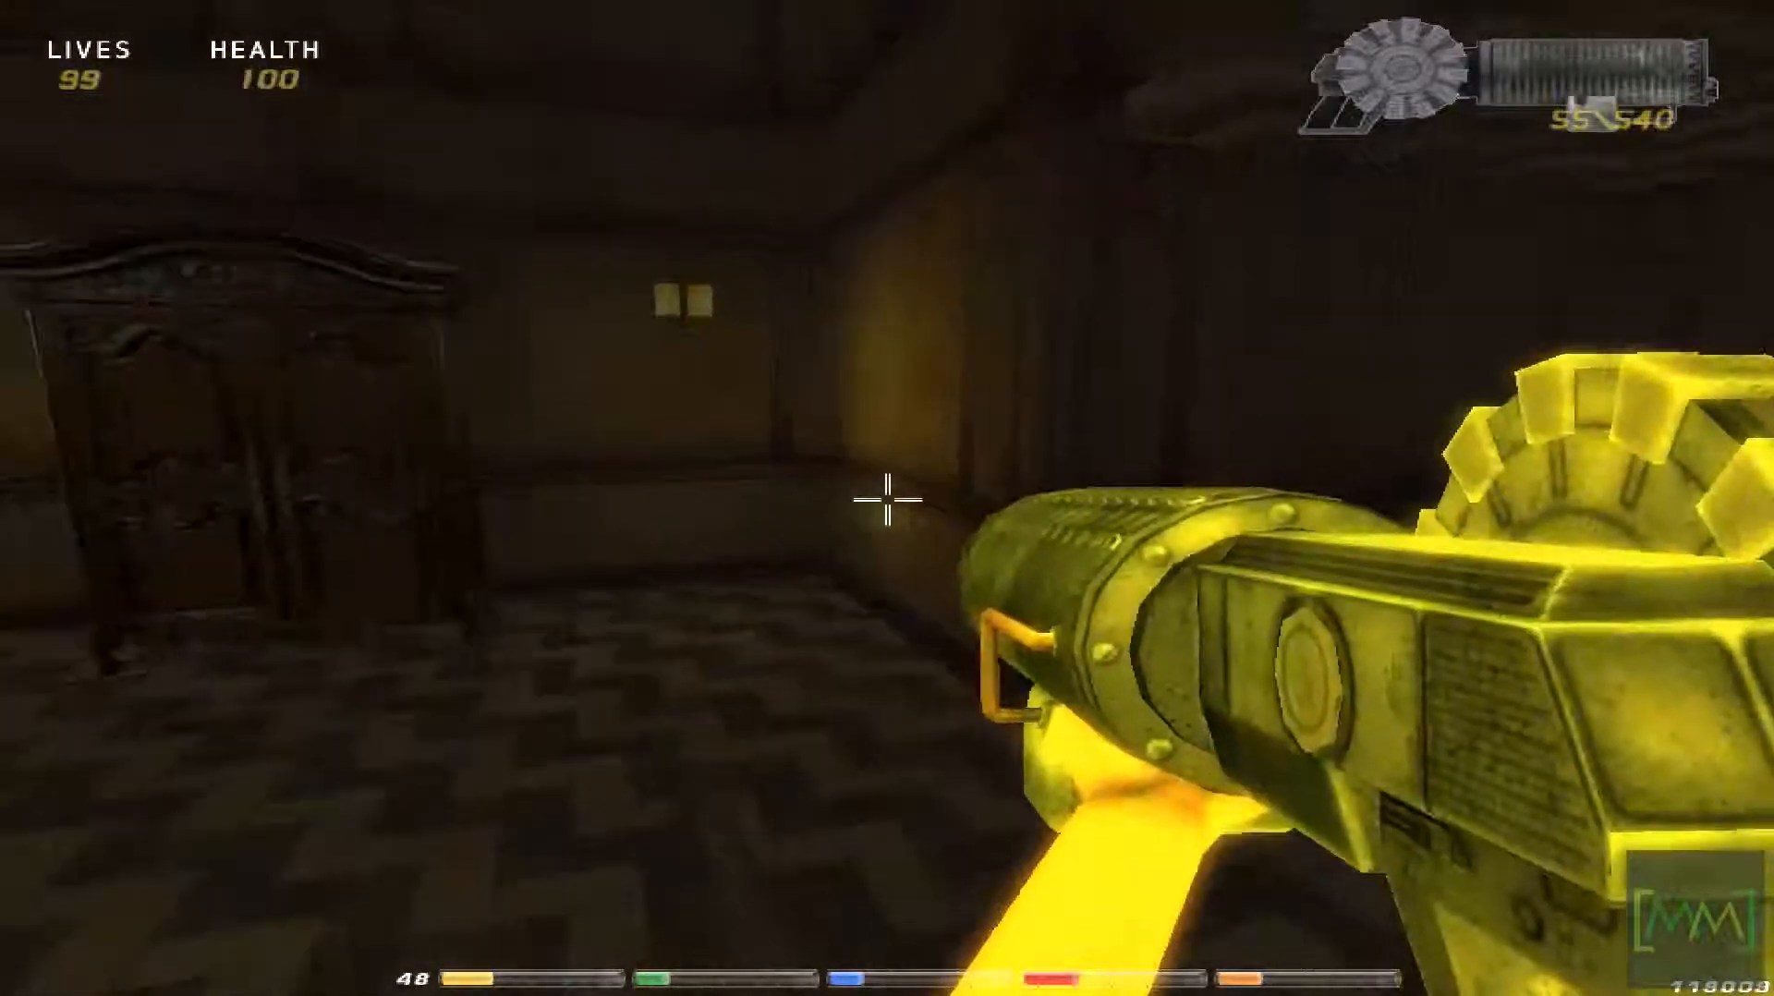
- Walk from the wood-panelled room into the metal corridor and shoot the enemies there to test them
key("w")
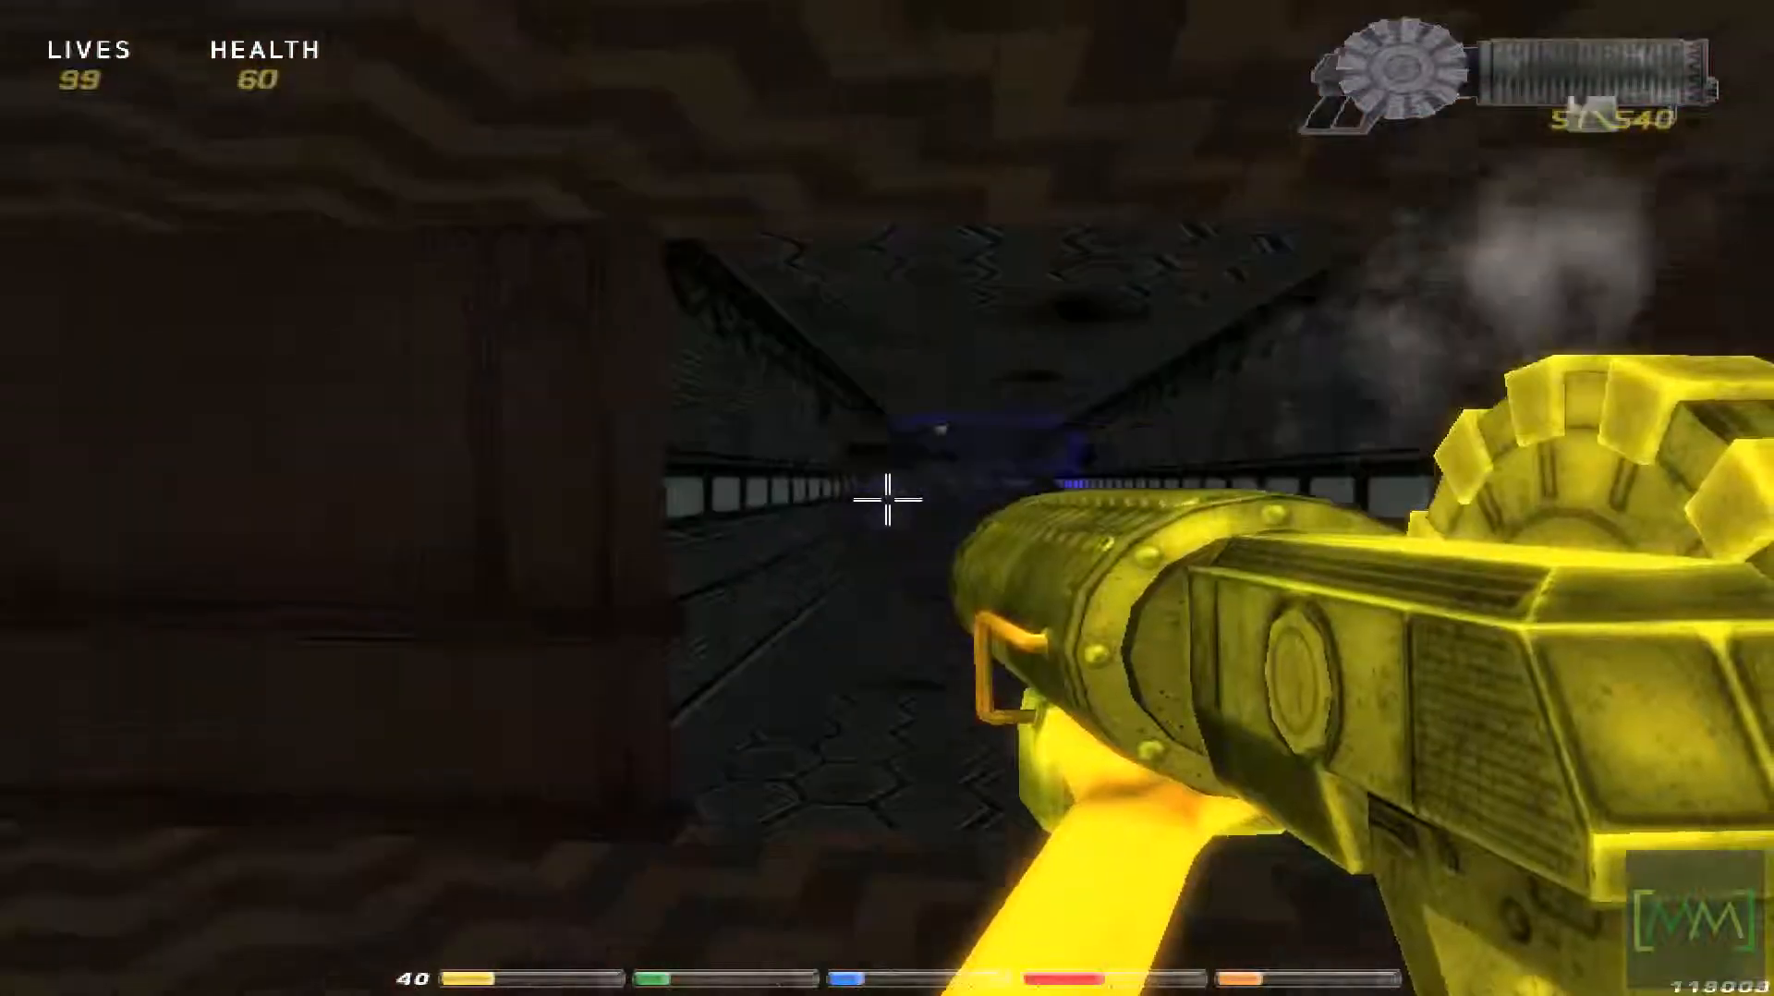
key("w")
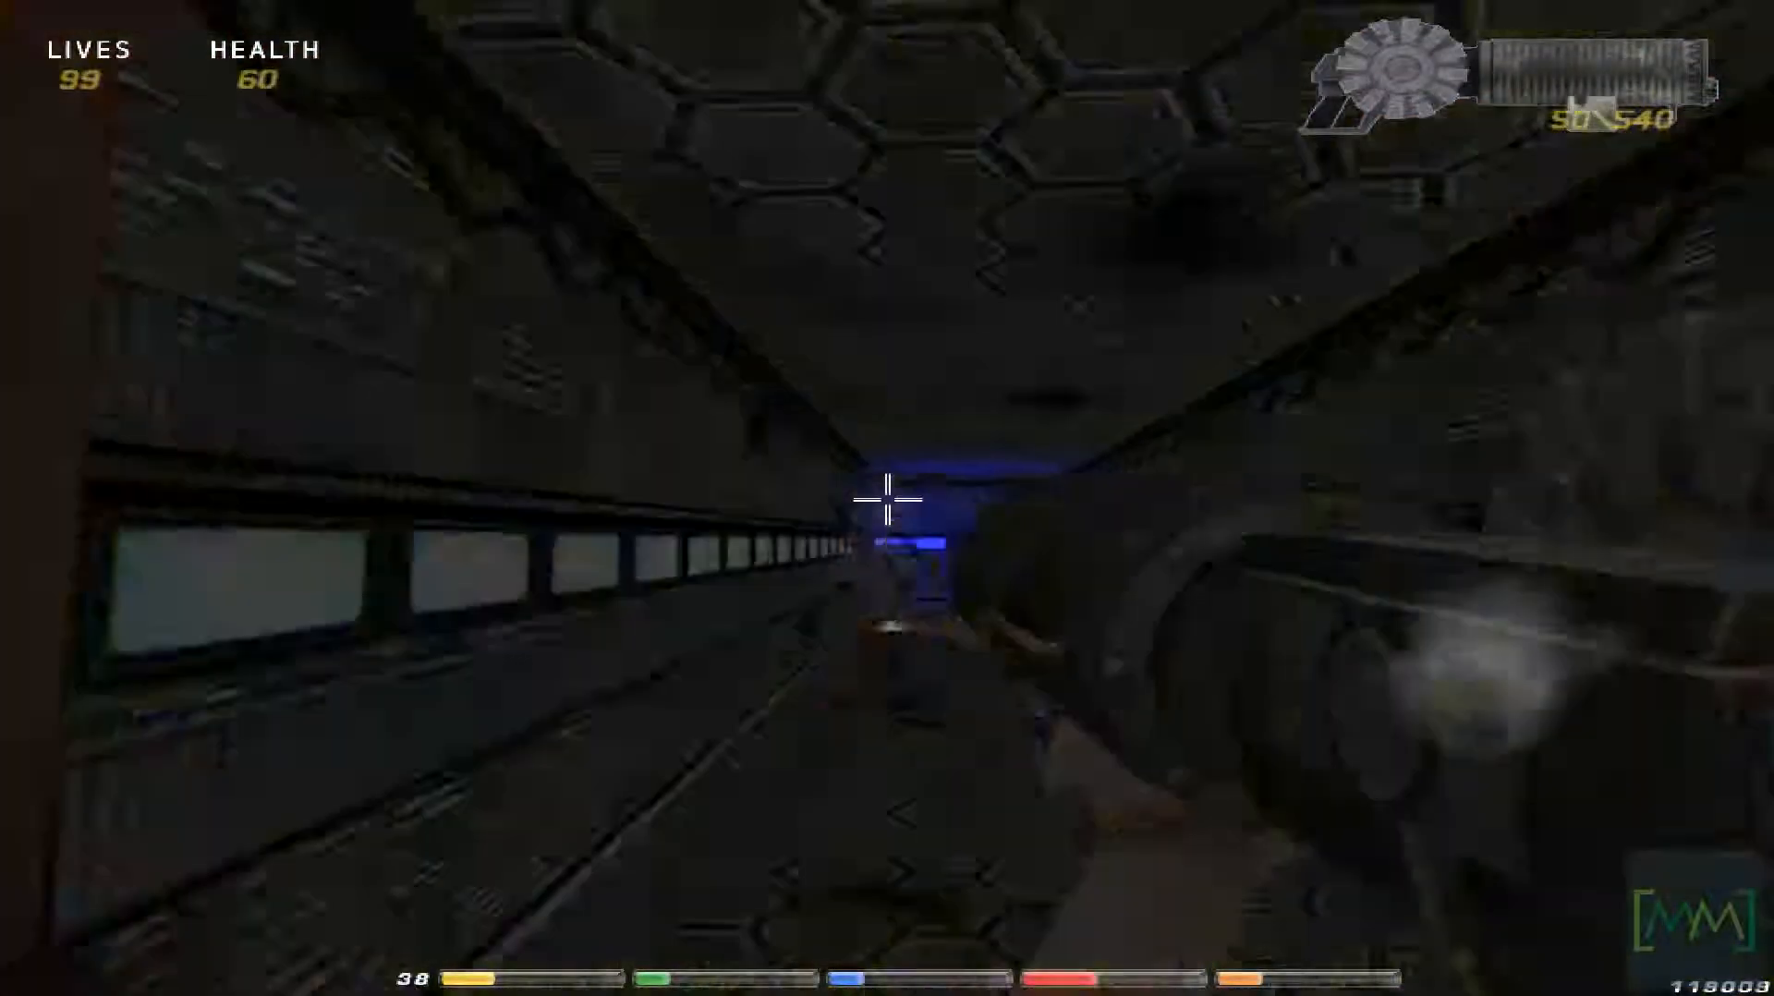
left_click(887, 499)
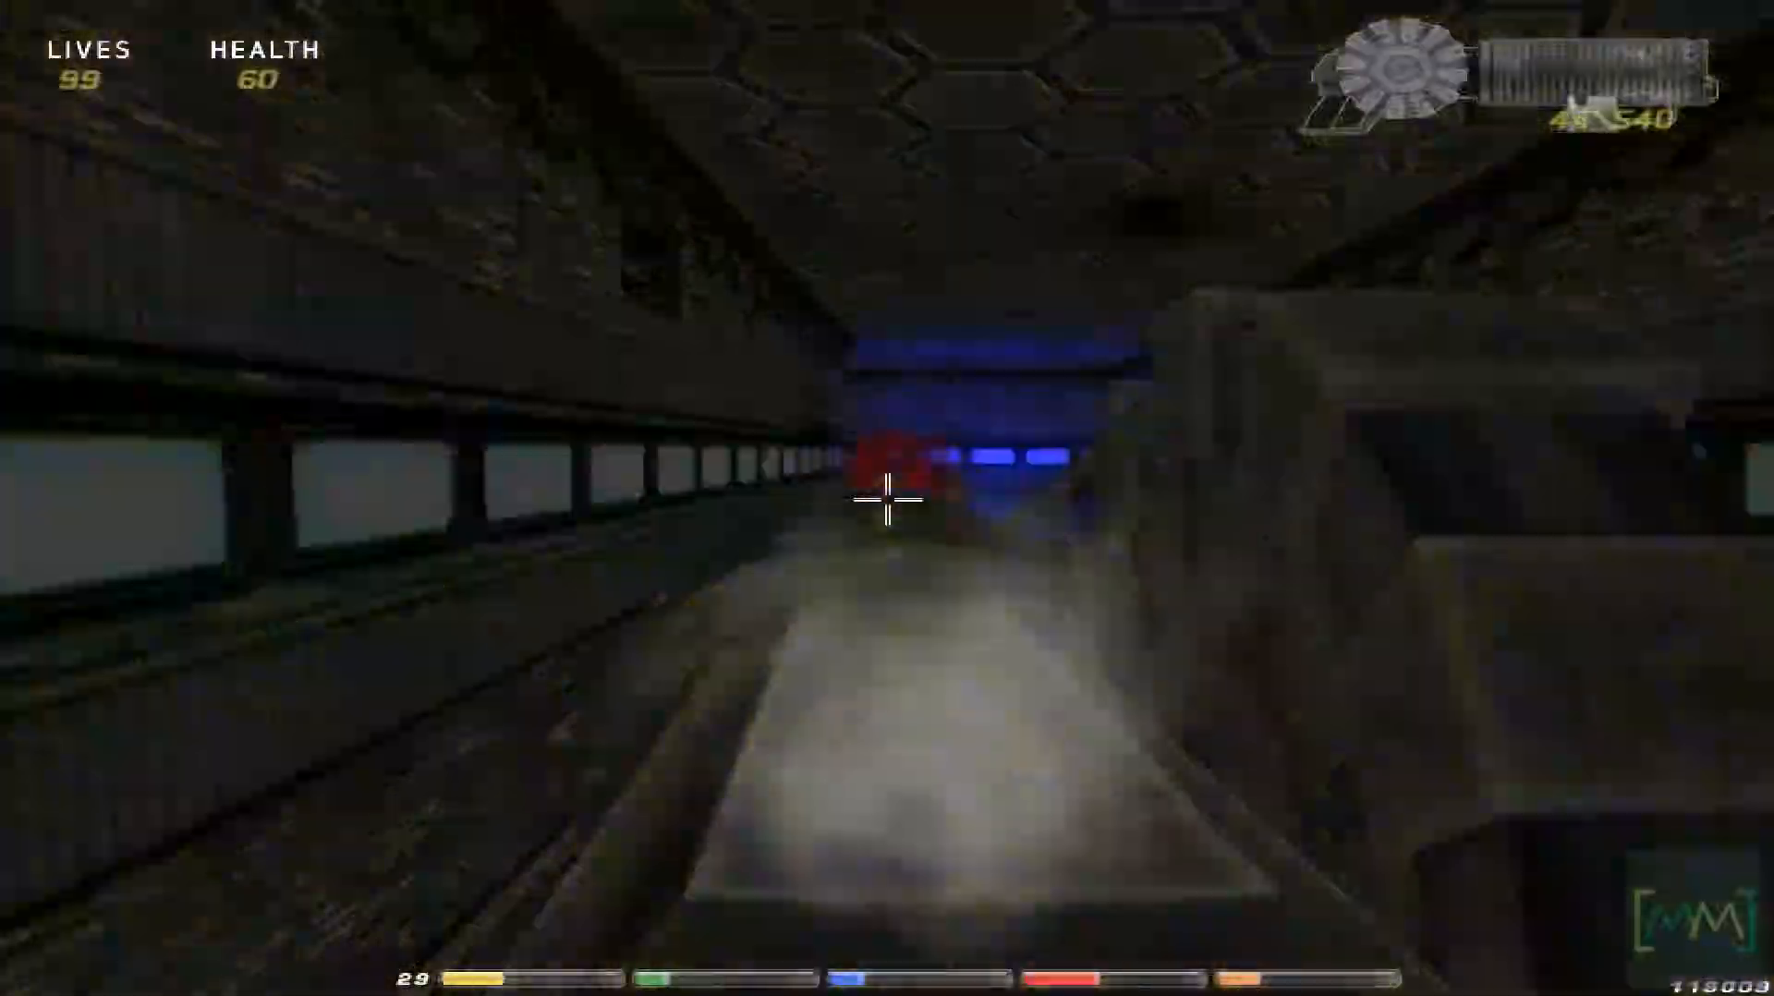
left_click(887, 499)
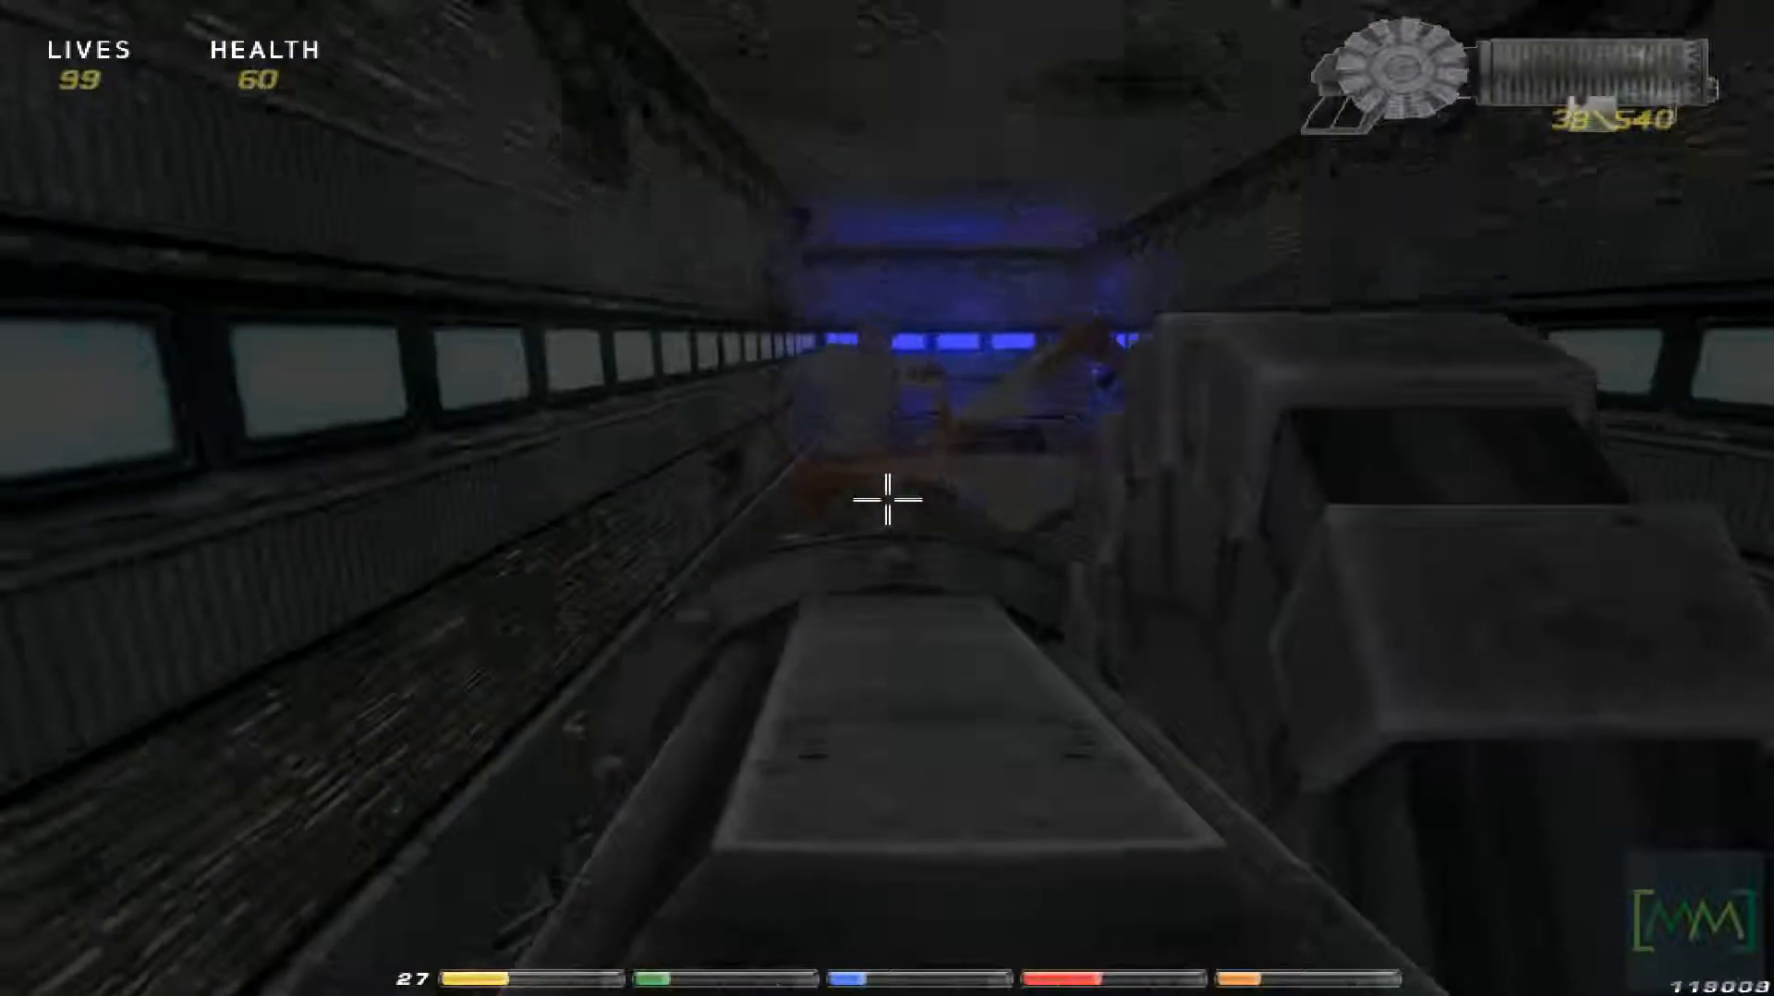
left_click(887, 499)
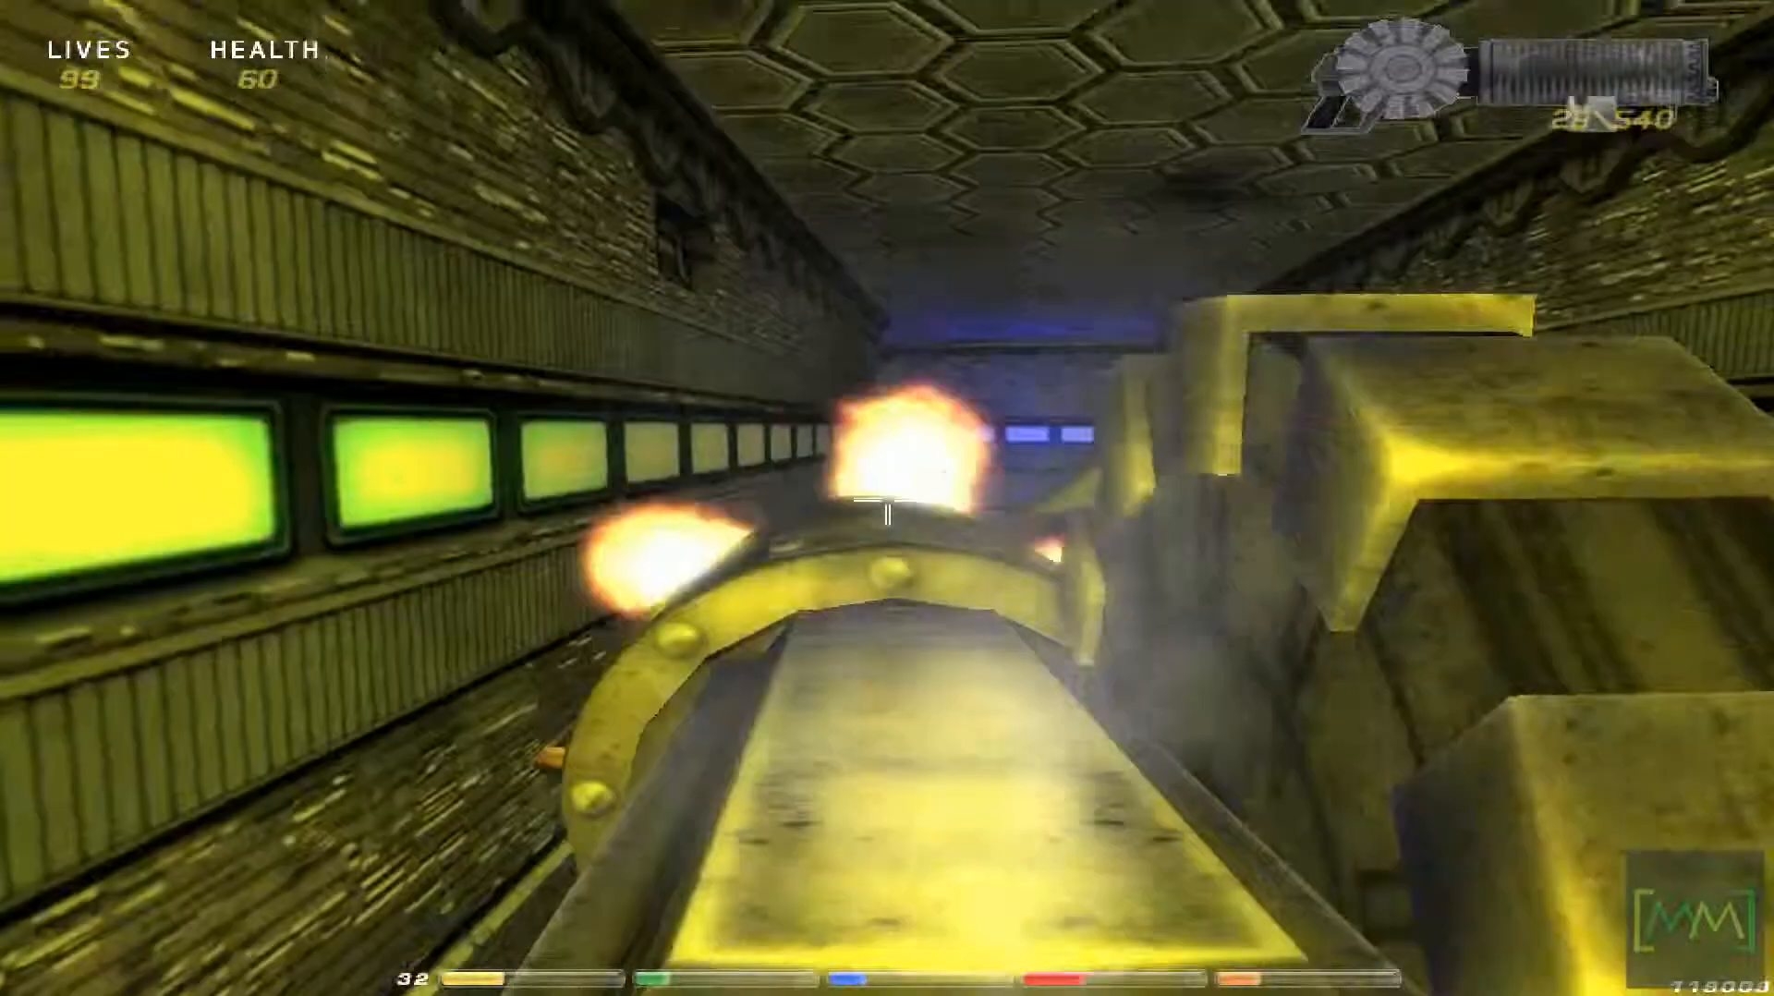
left_click(887, 499)
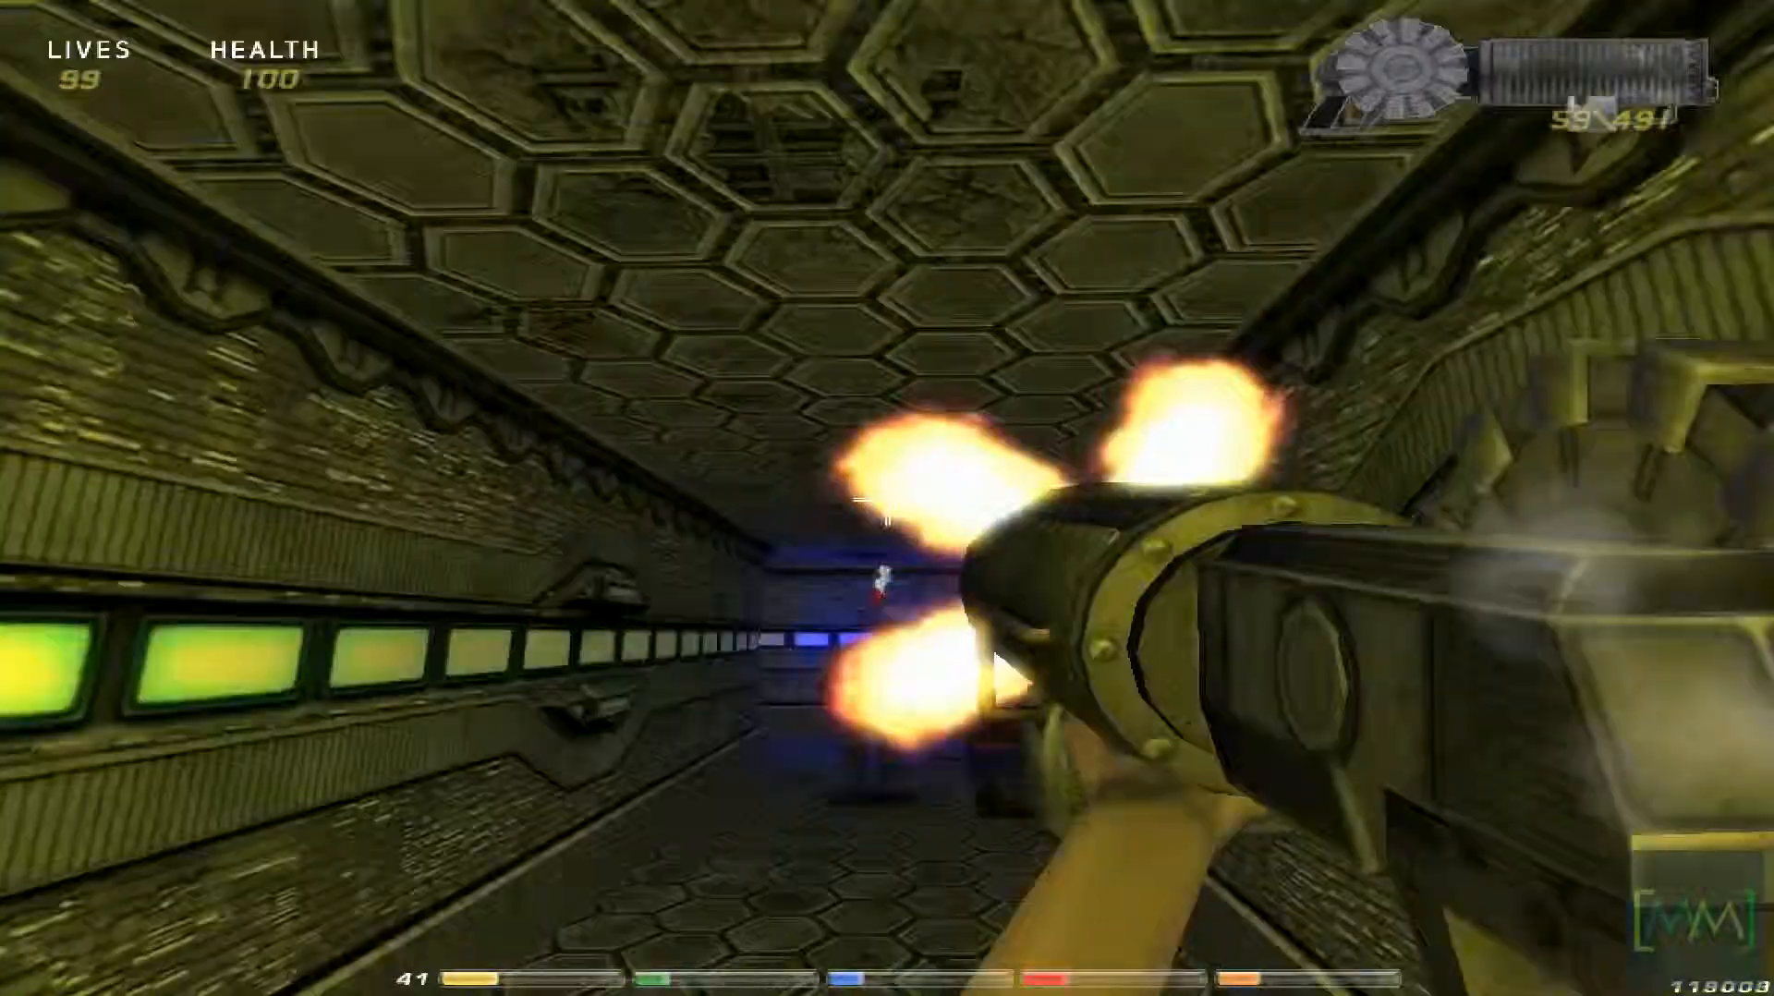
- Shoot the zombie attacking in the corridor and advance past it to the barrel by the wall
left_click(887, 499)
left_click(887, 498)
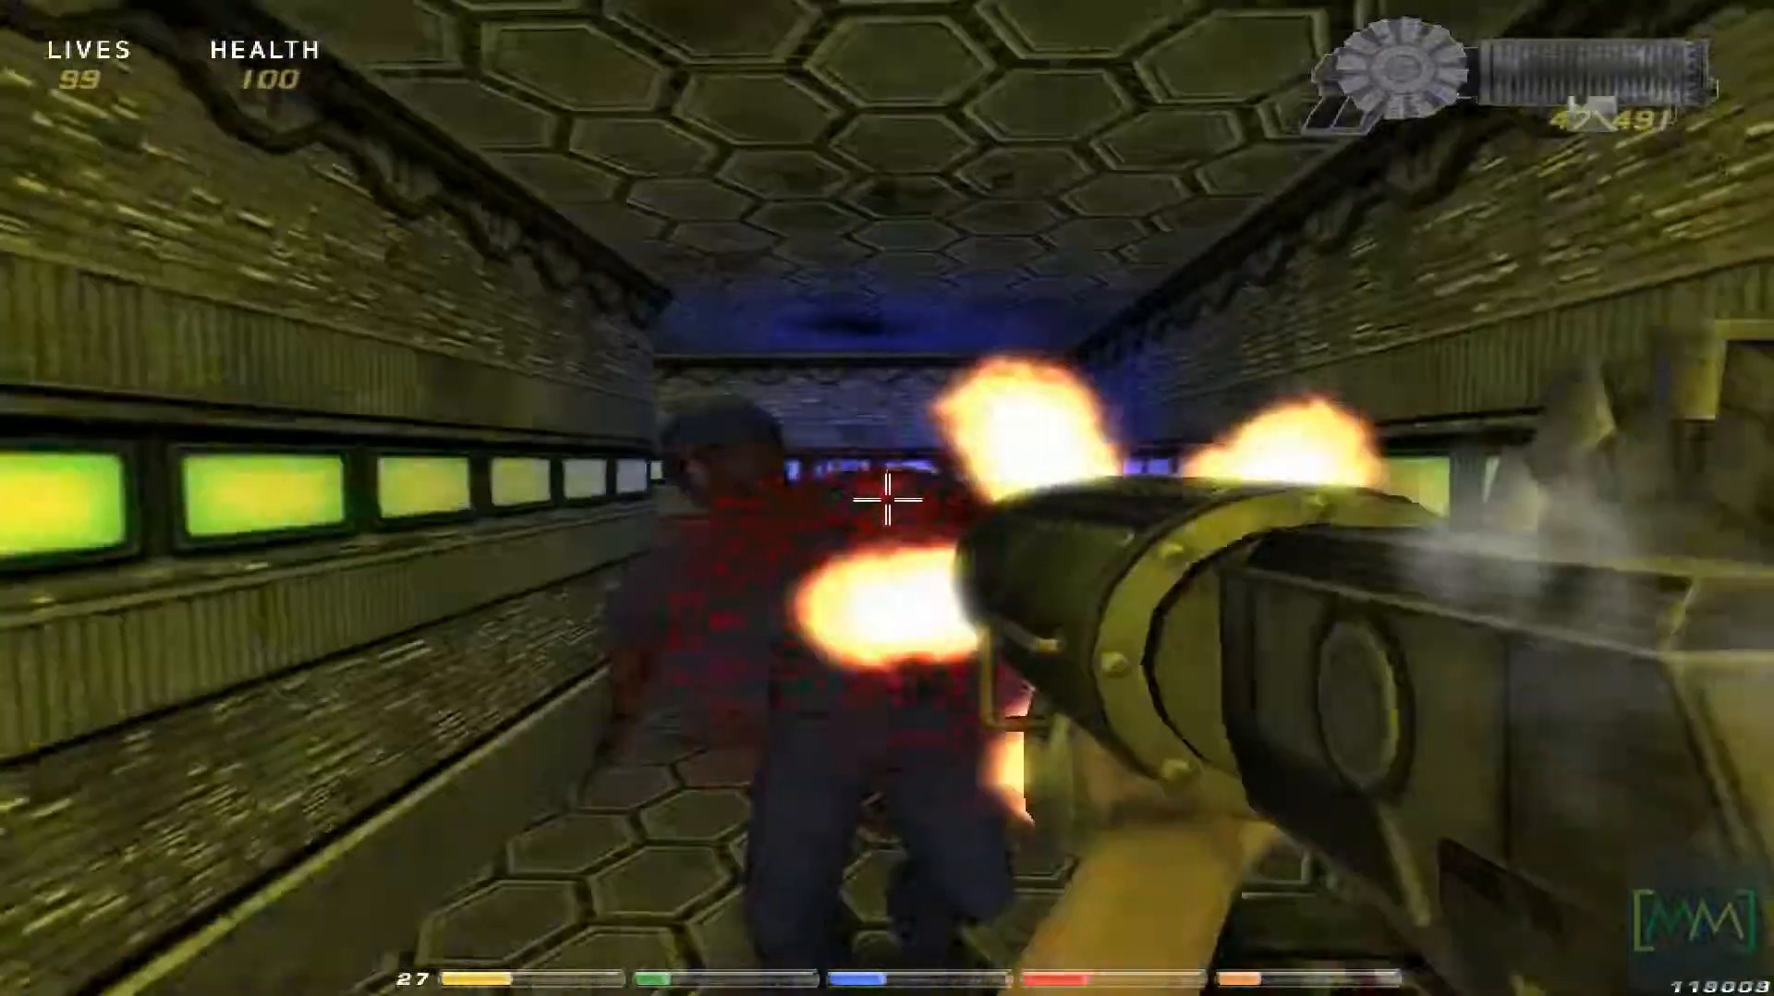
left_click(887, 499)
key("w")
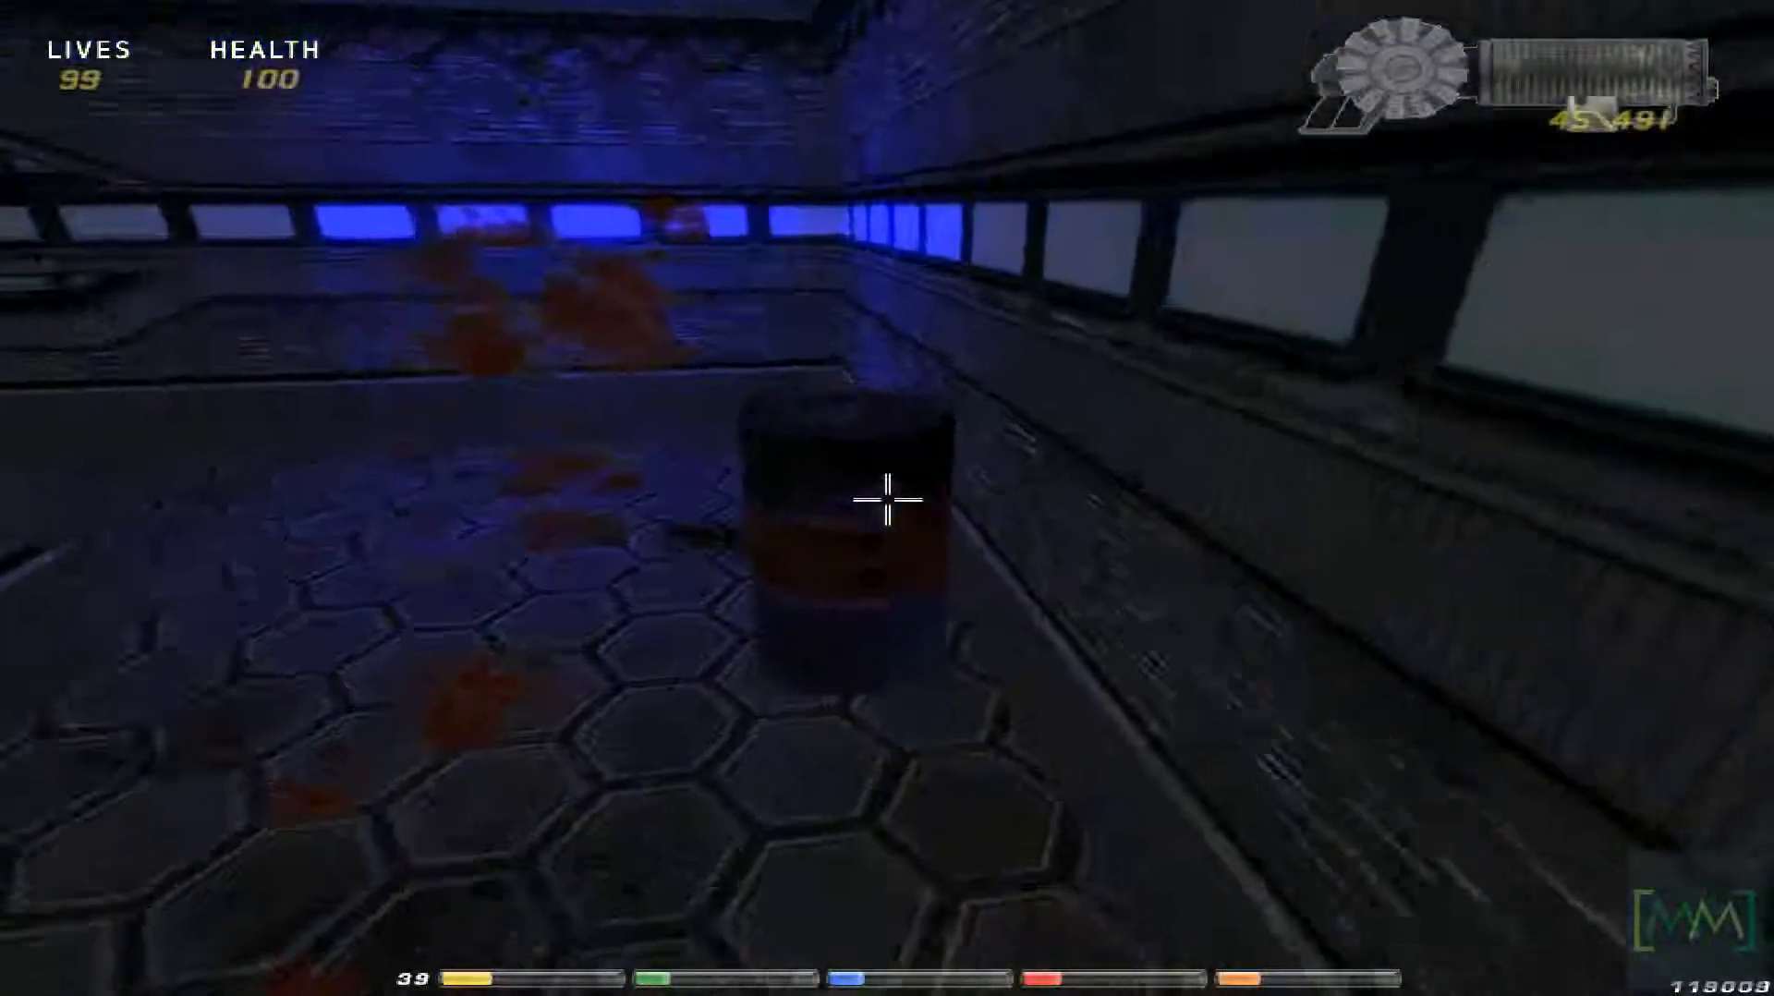
- Walk through the main hall and up the stairs to check the stairs, supports and lights
key("w")
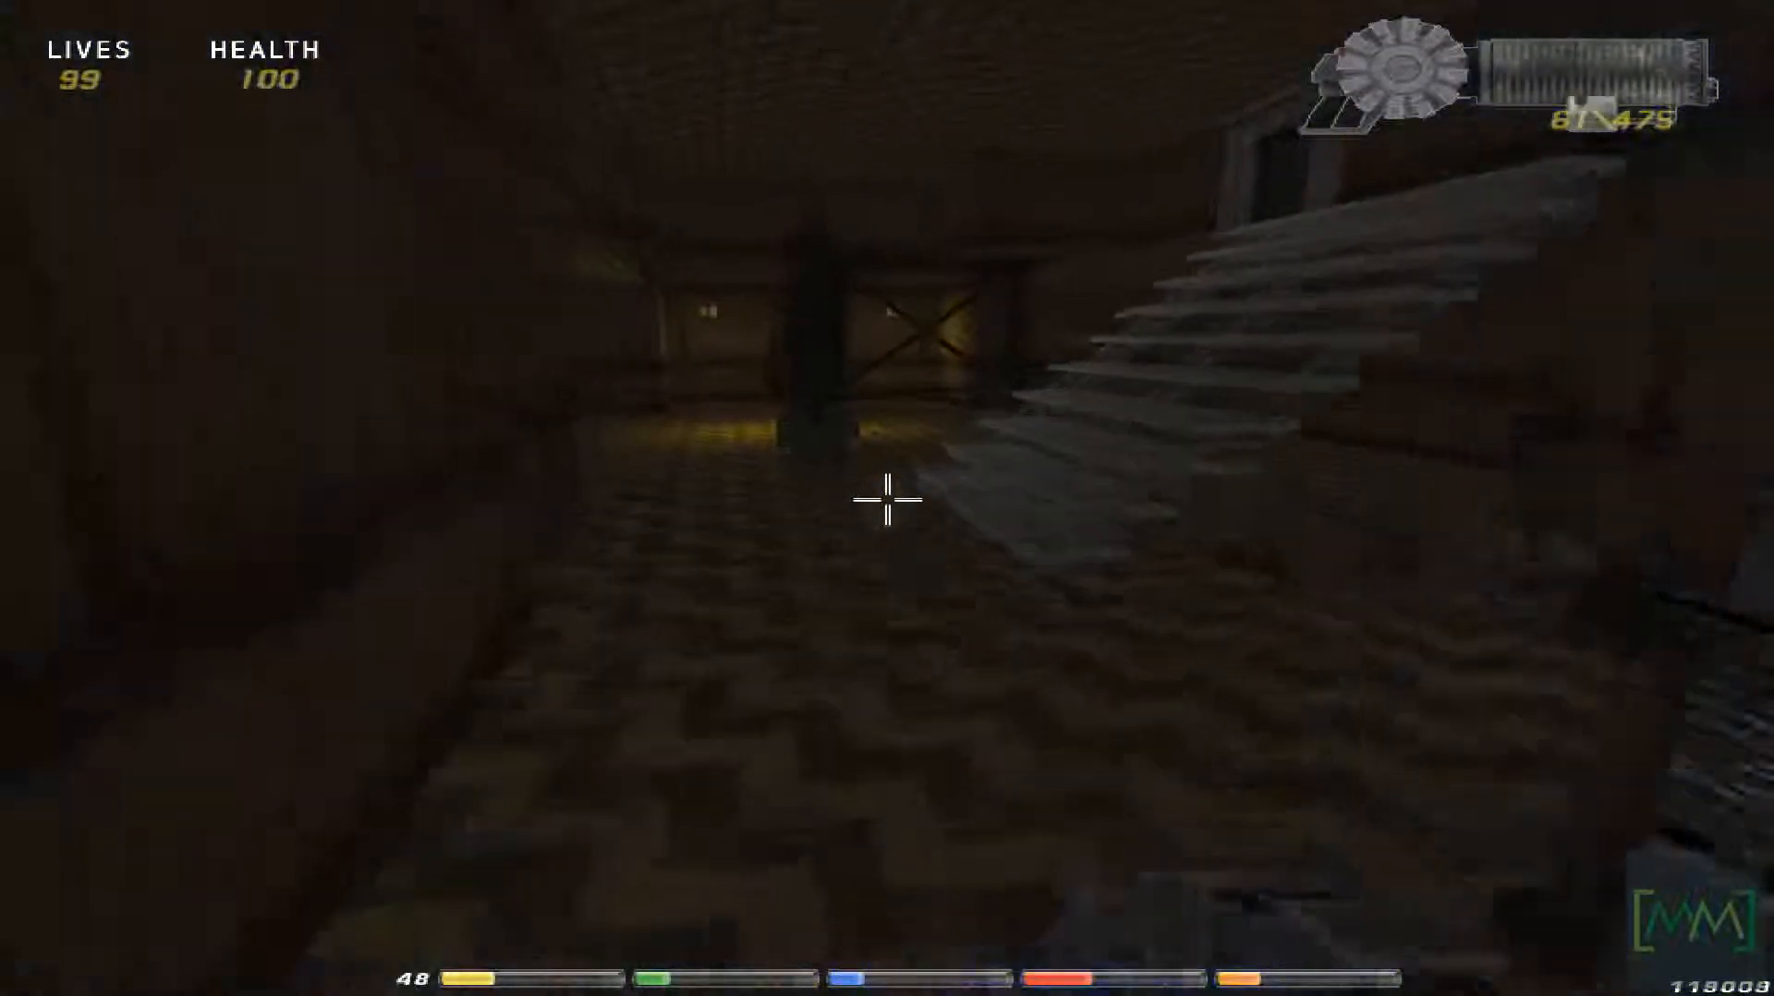
key("w")
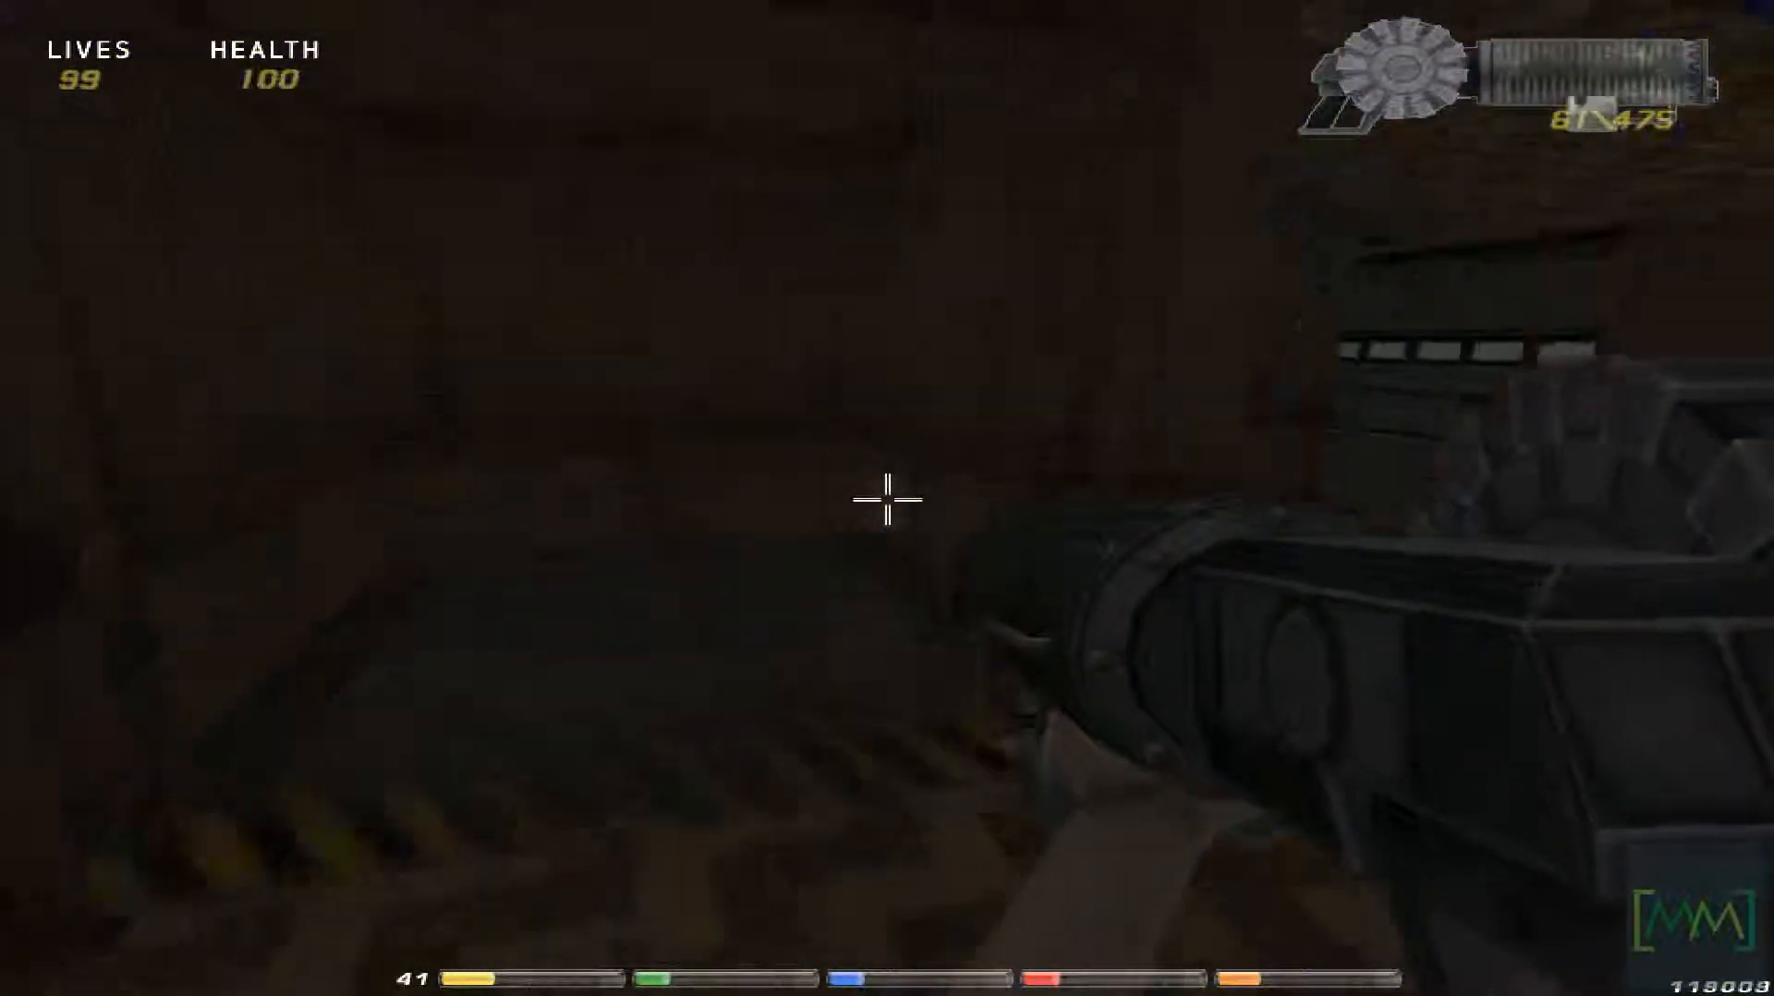
key("w")
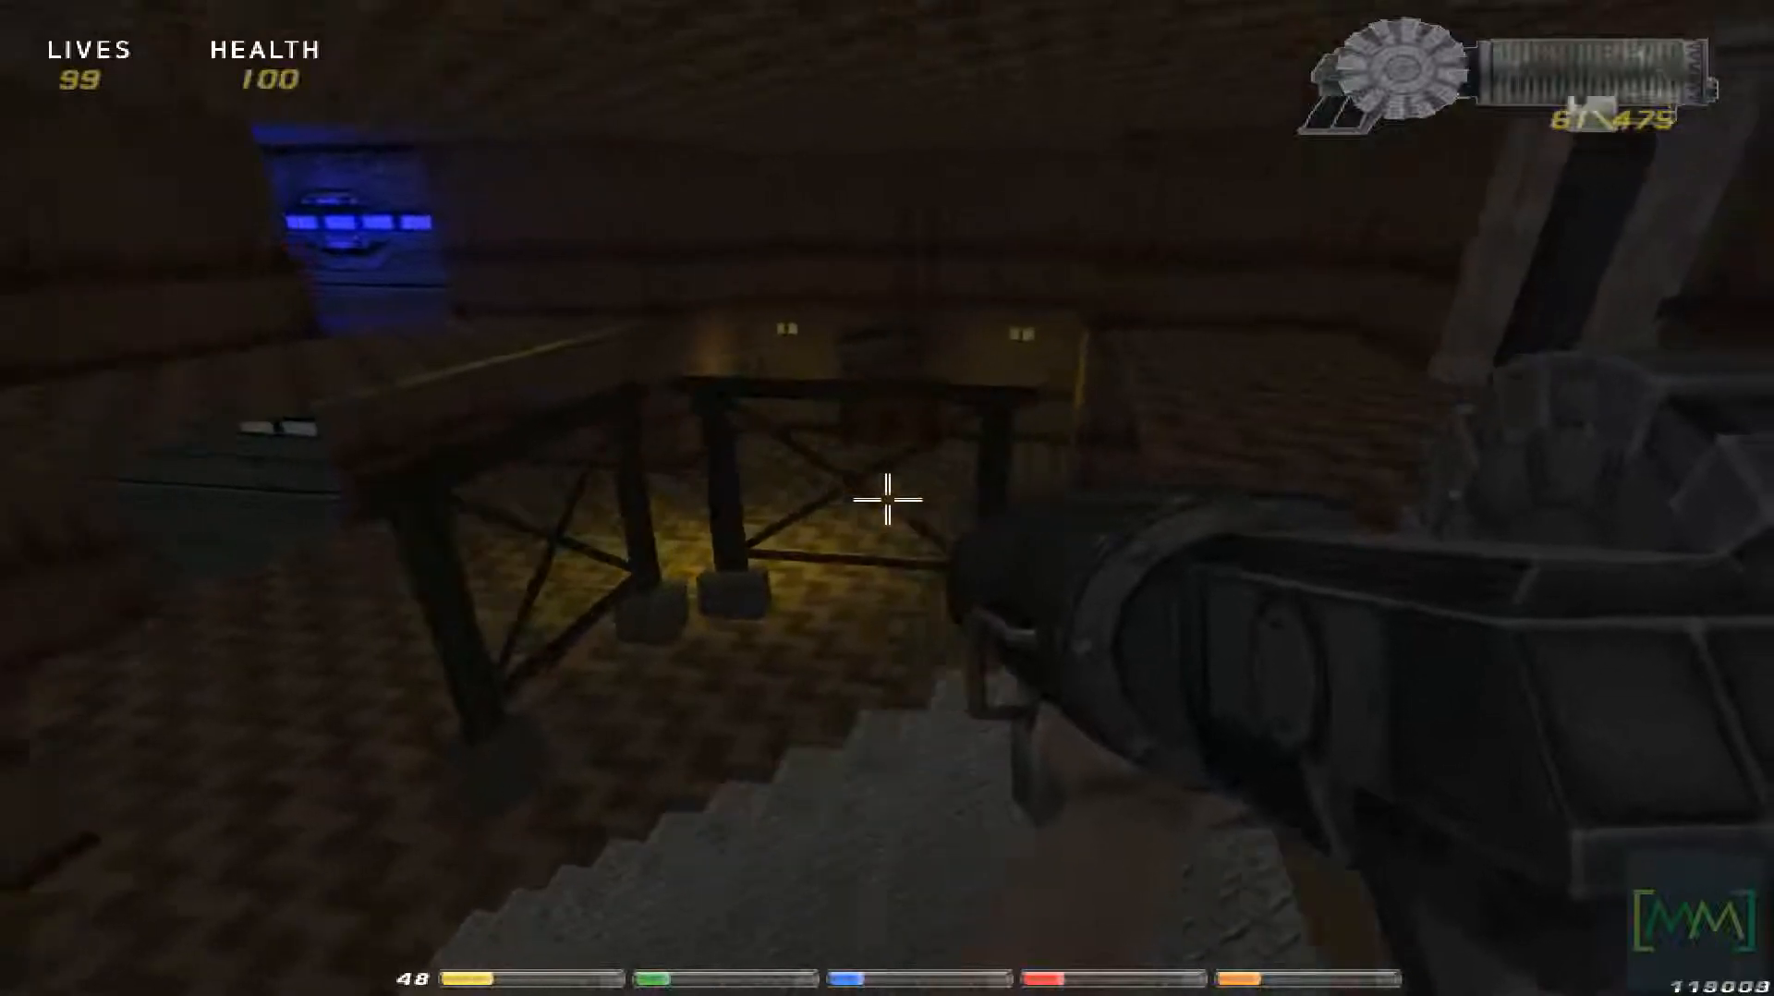
key("w")
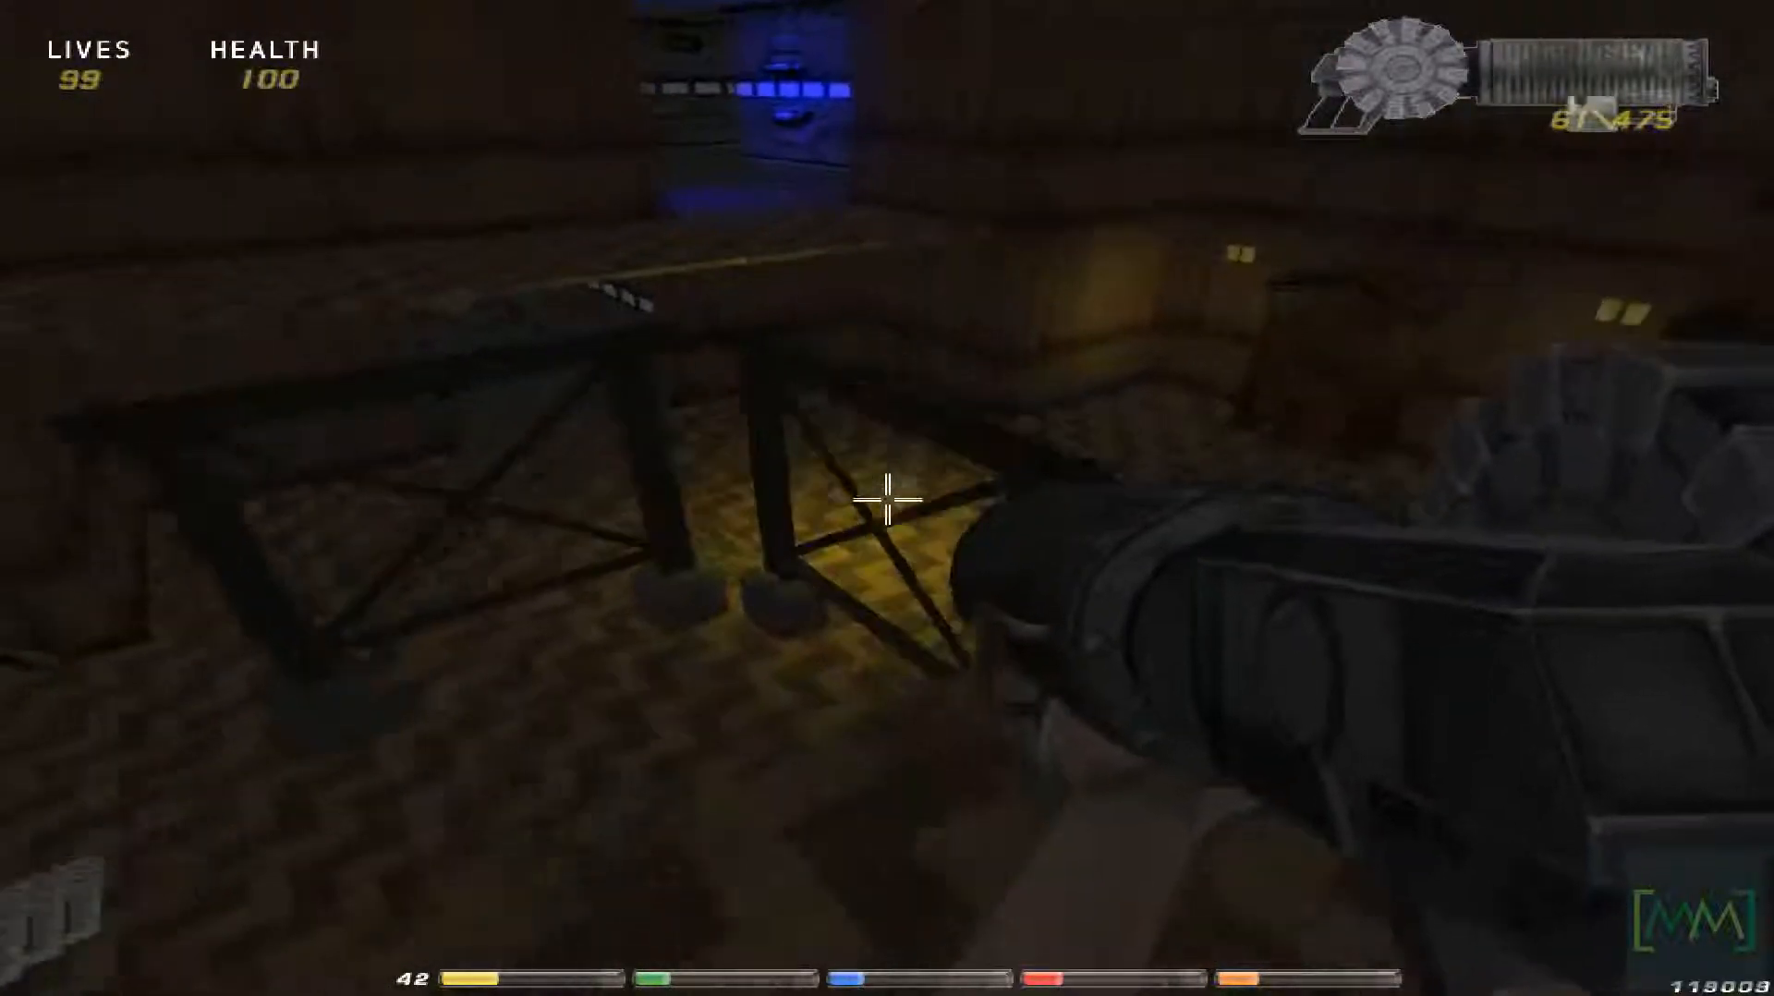
key("w")
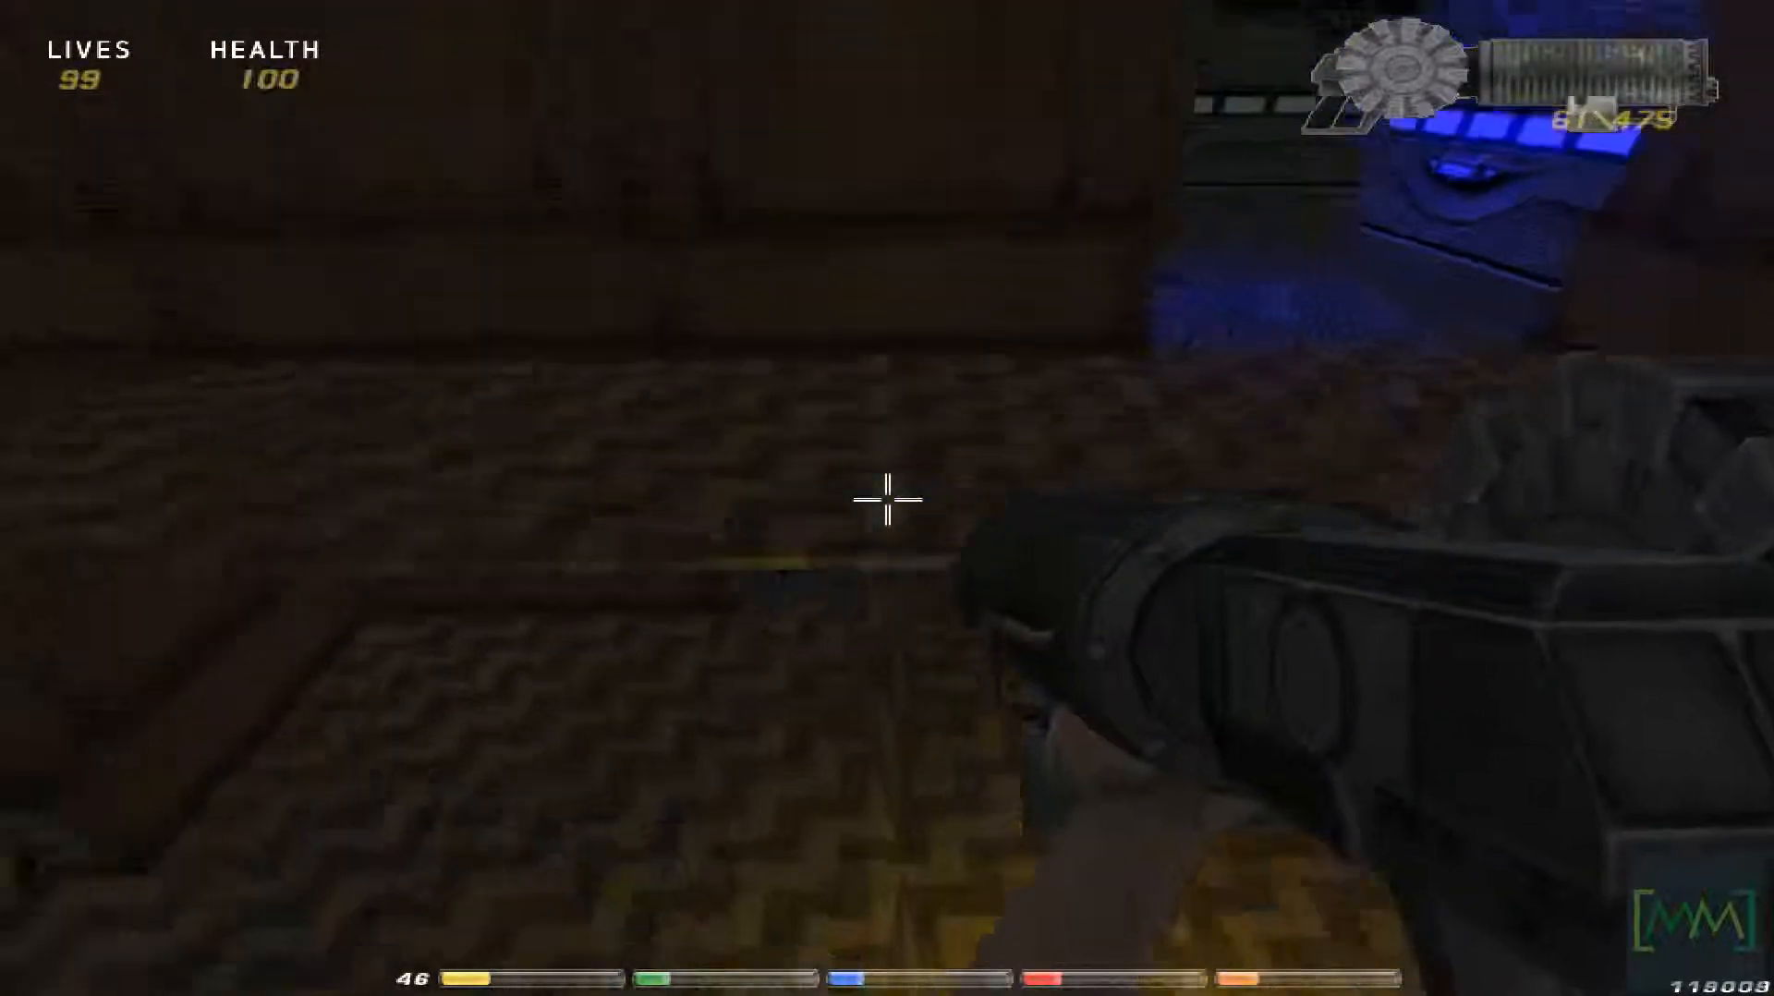
key("w")
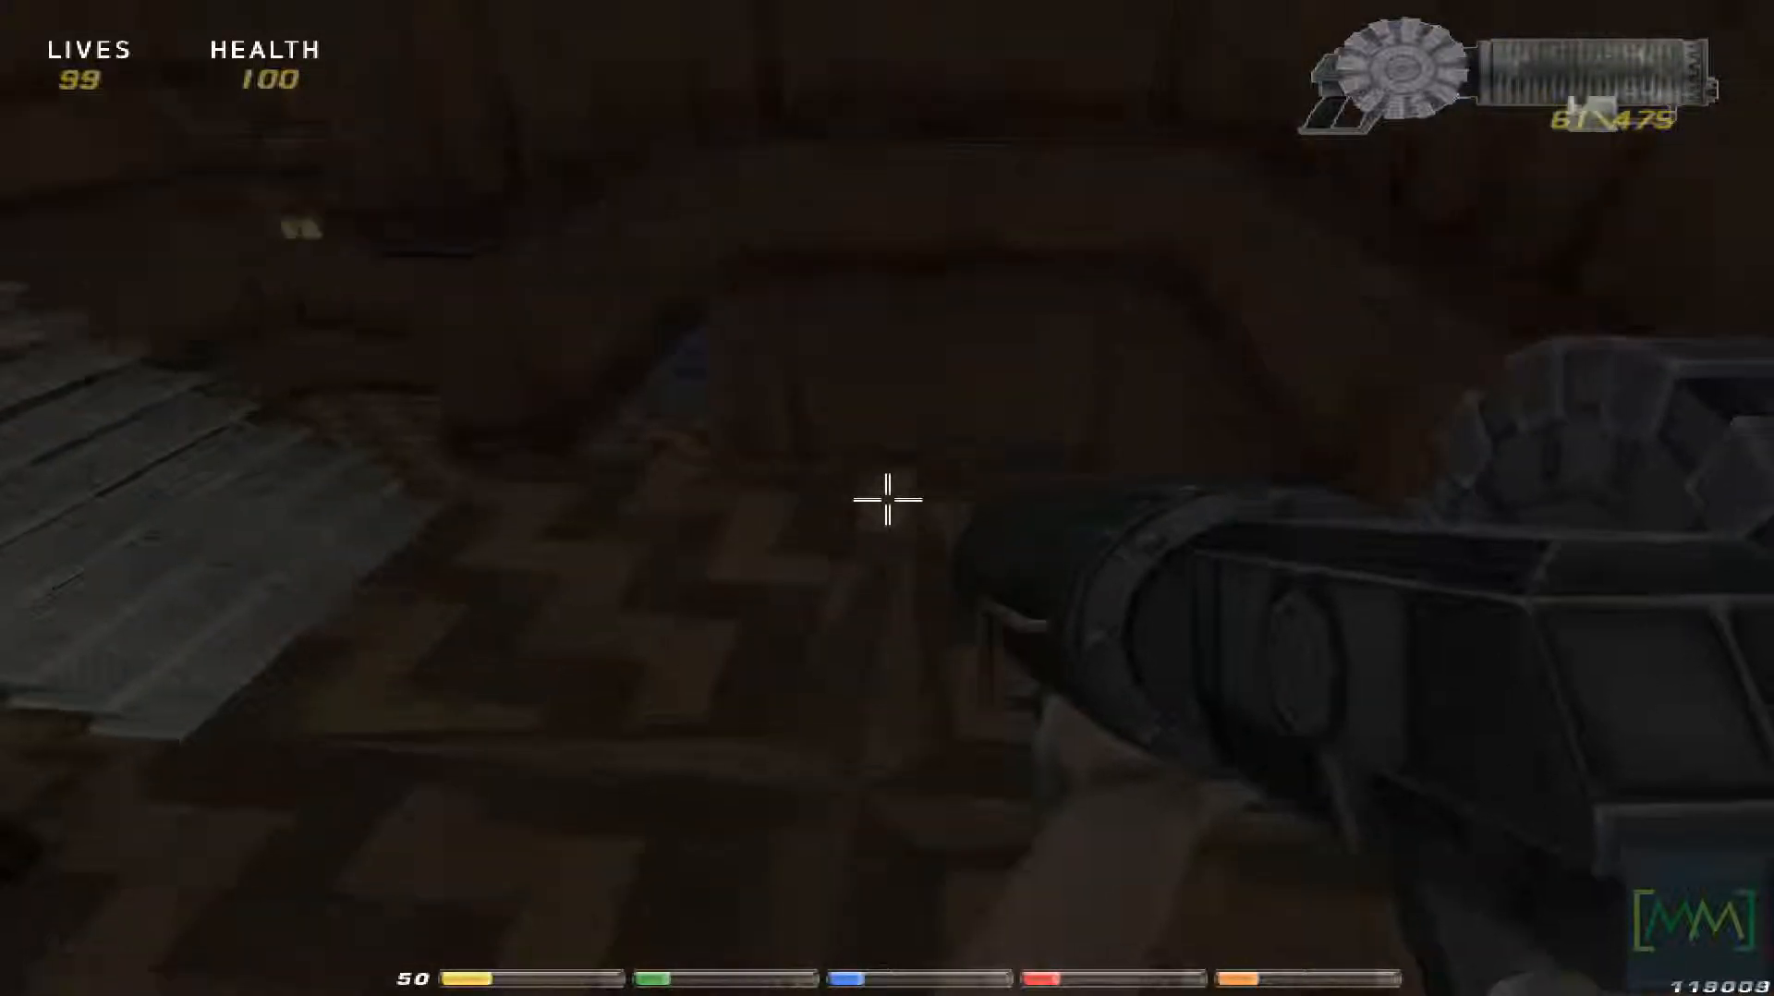
- Test the lift by riding it to the upper floor of the hall
key("w")
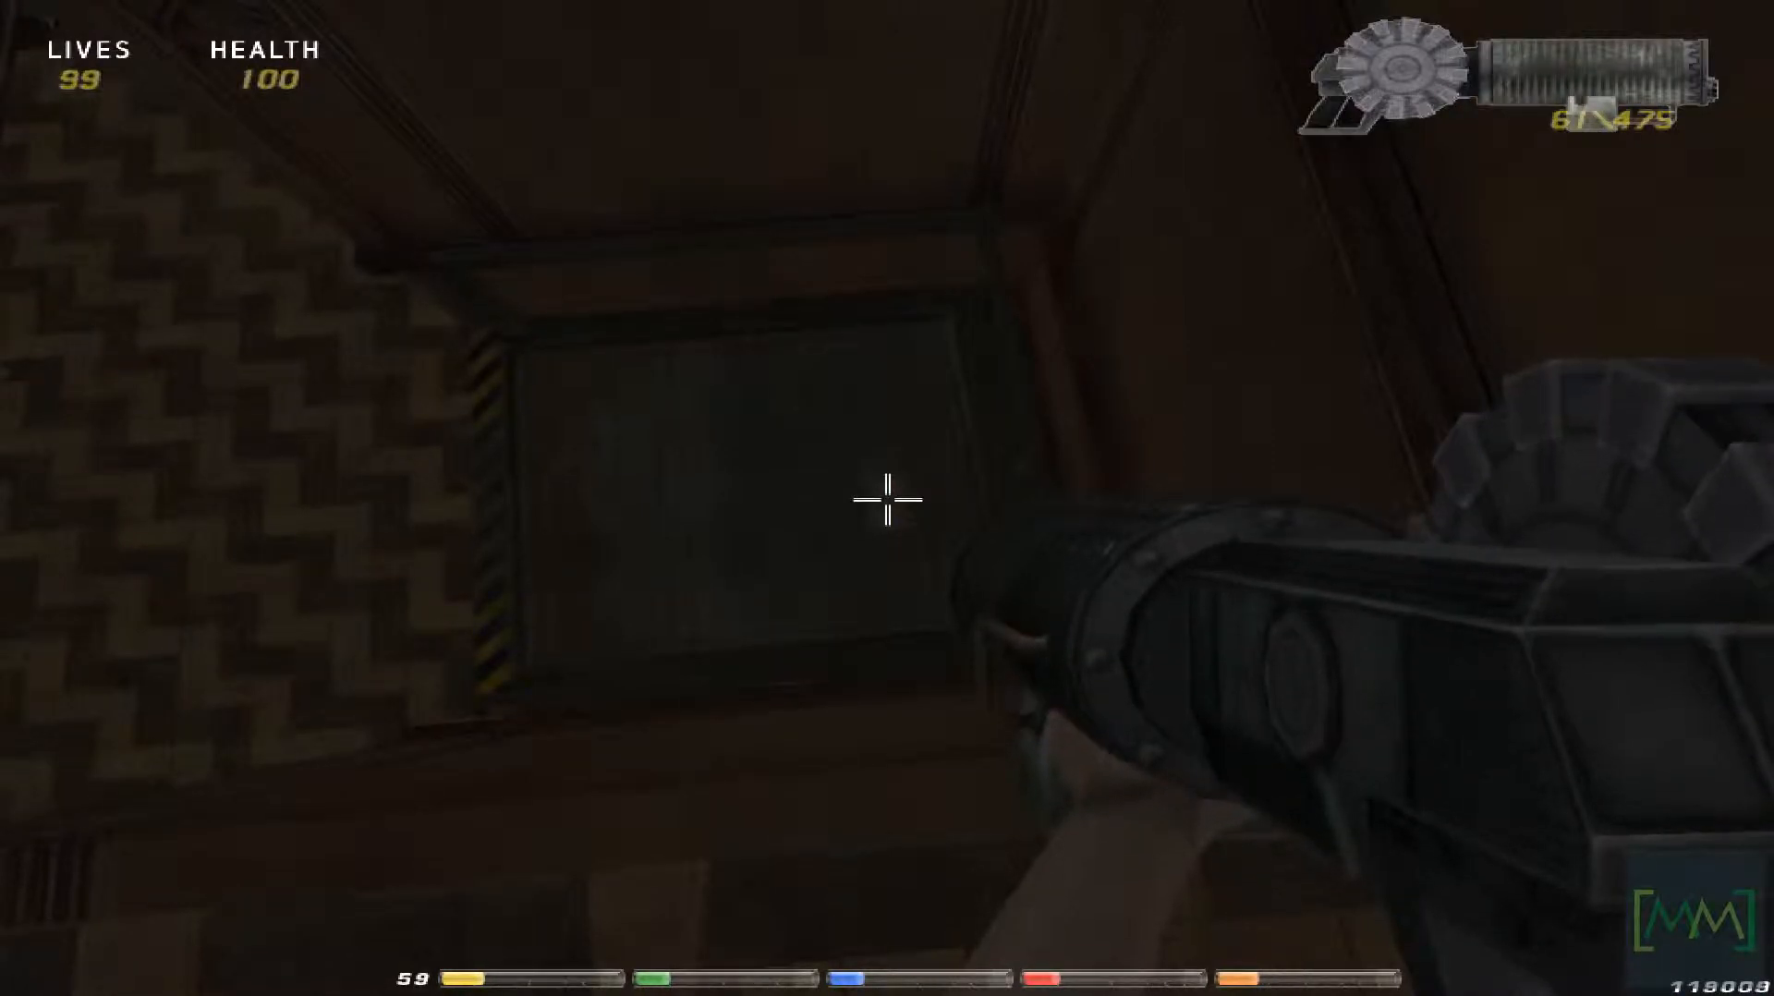
key("w")
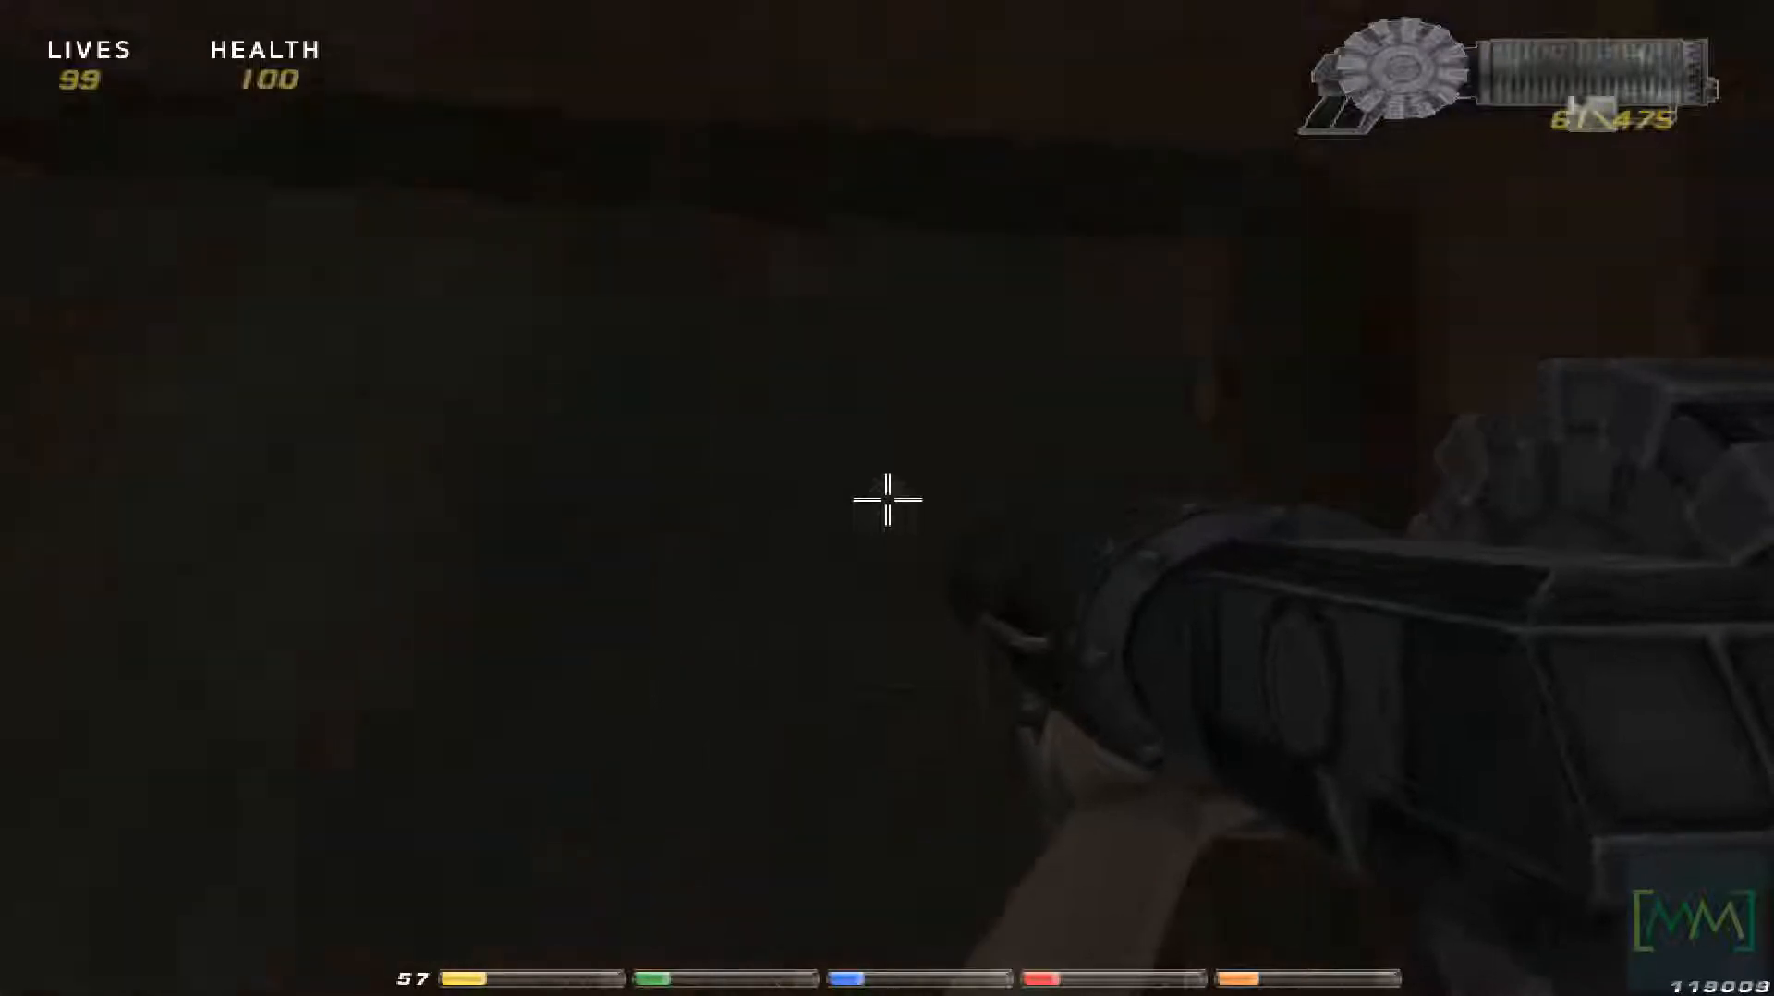
key("w")
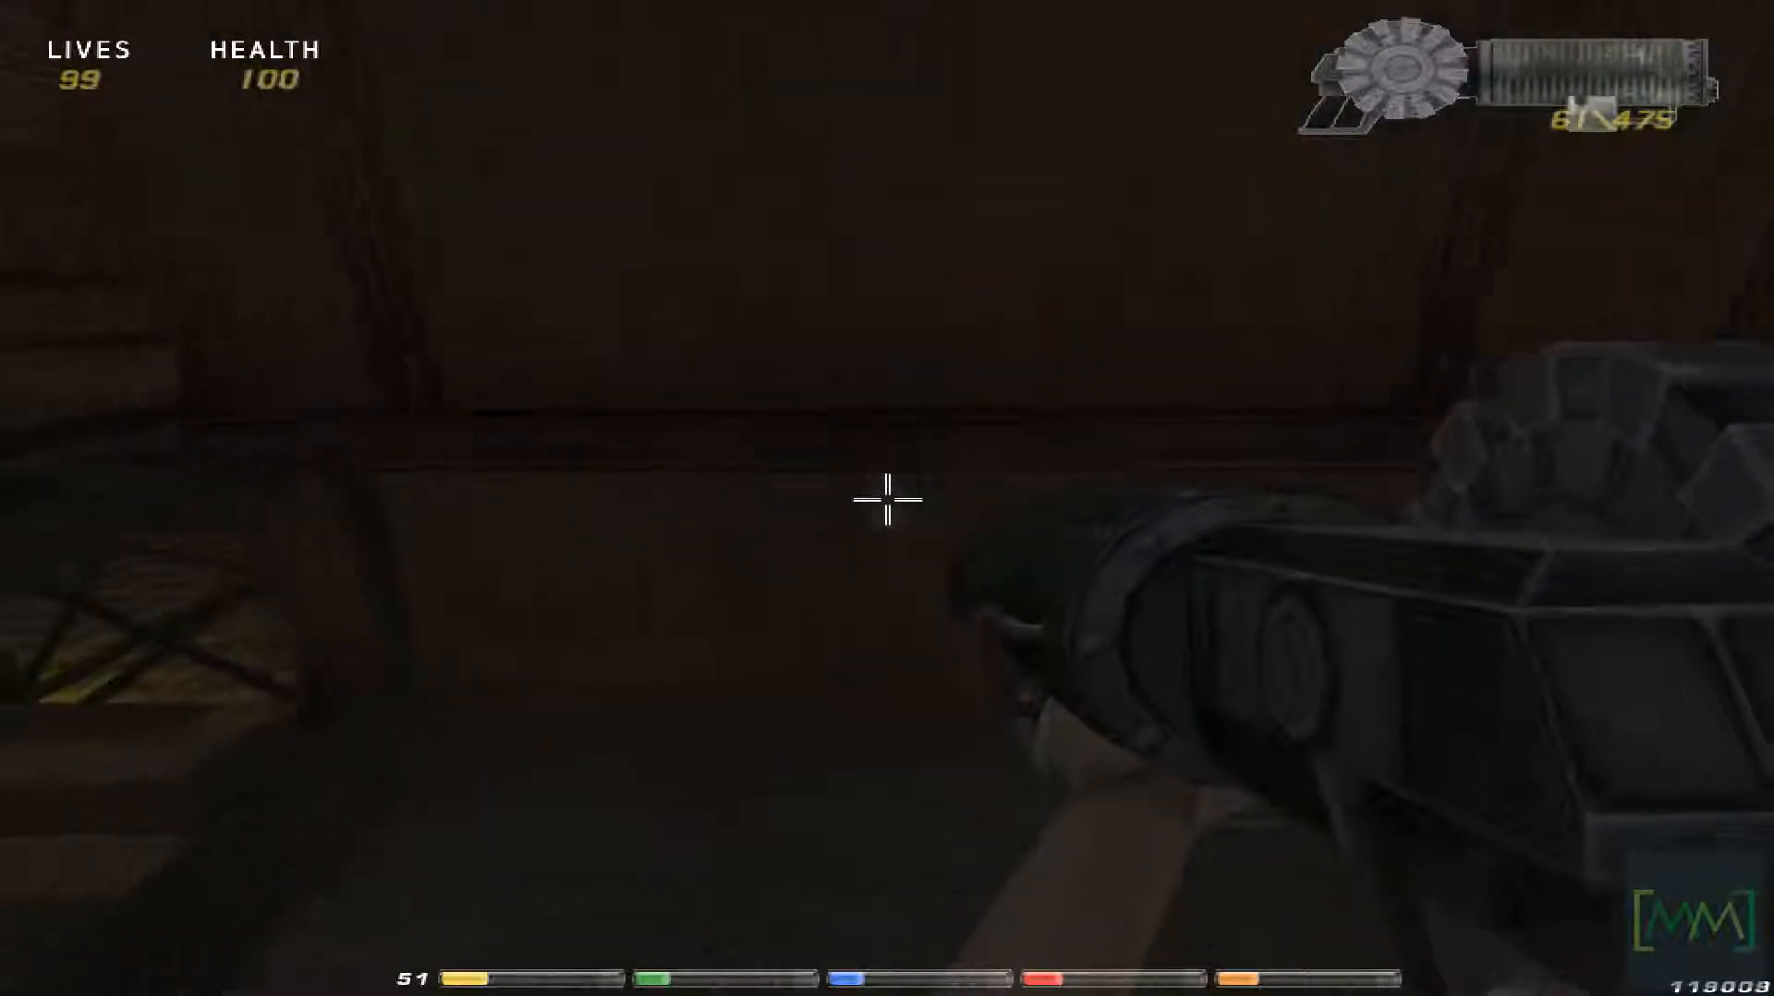
key("w")
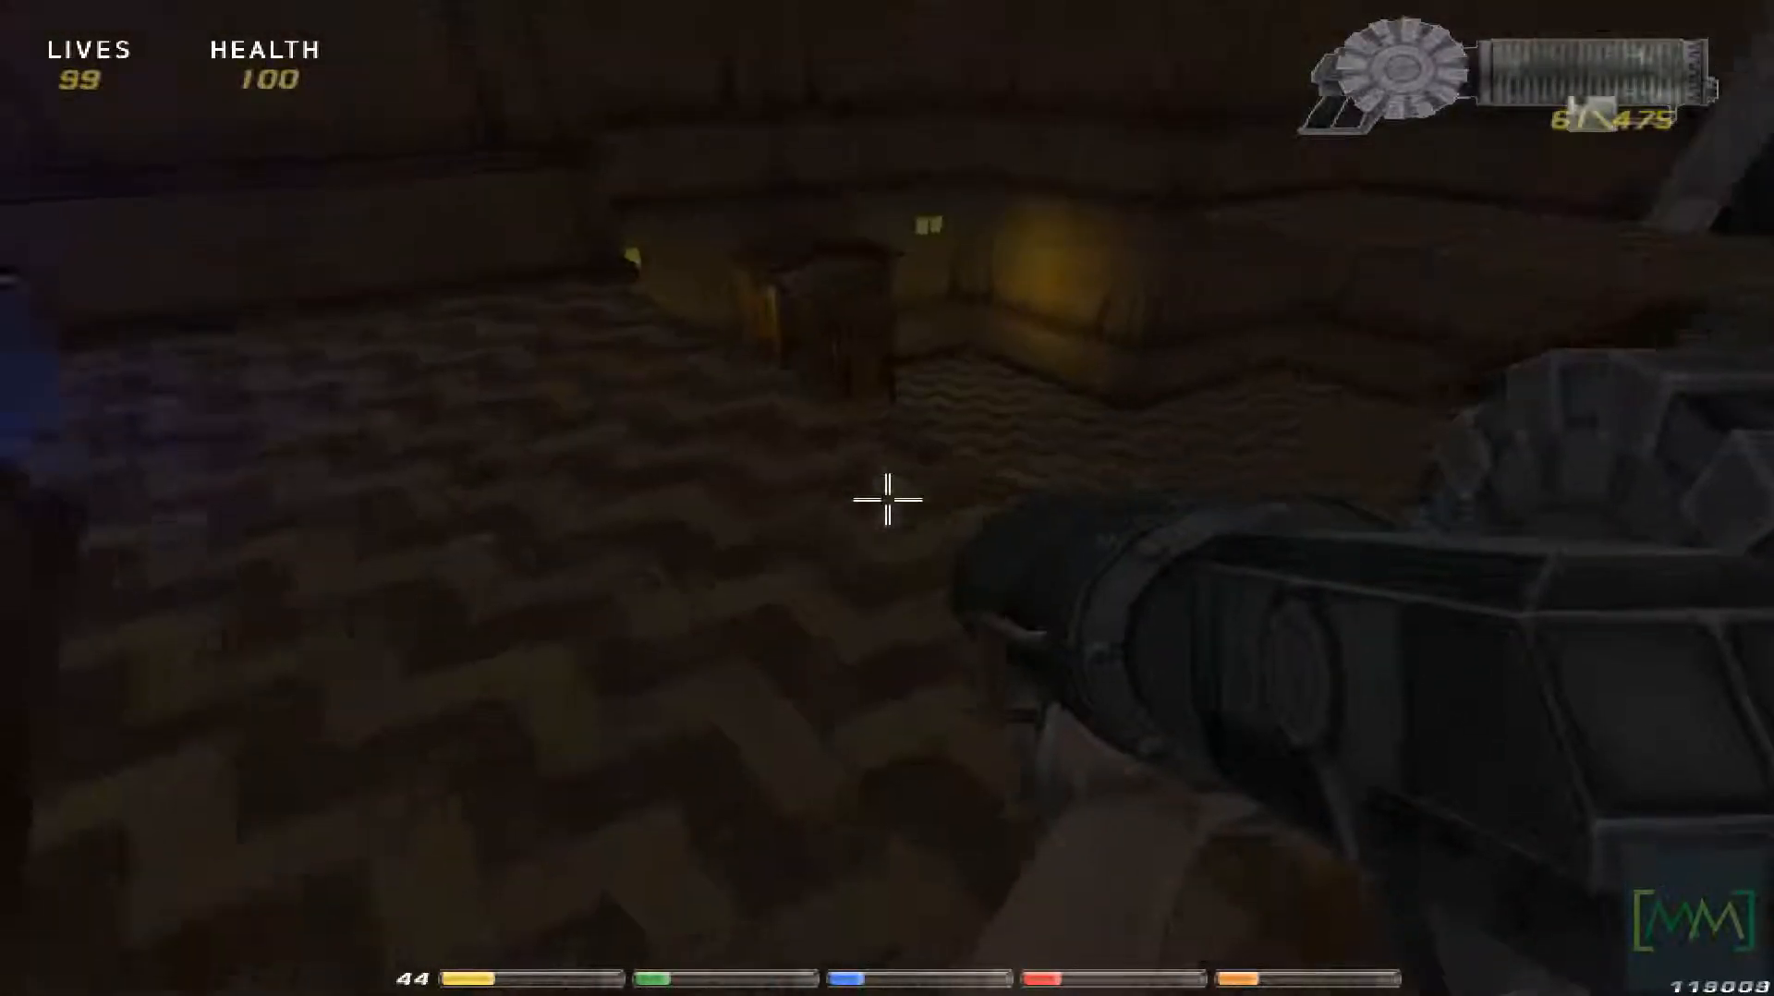
- Enter the blue-lit metal corridor from the upper floor and follow it to the minotaur
key("w")
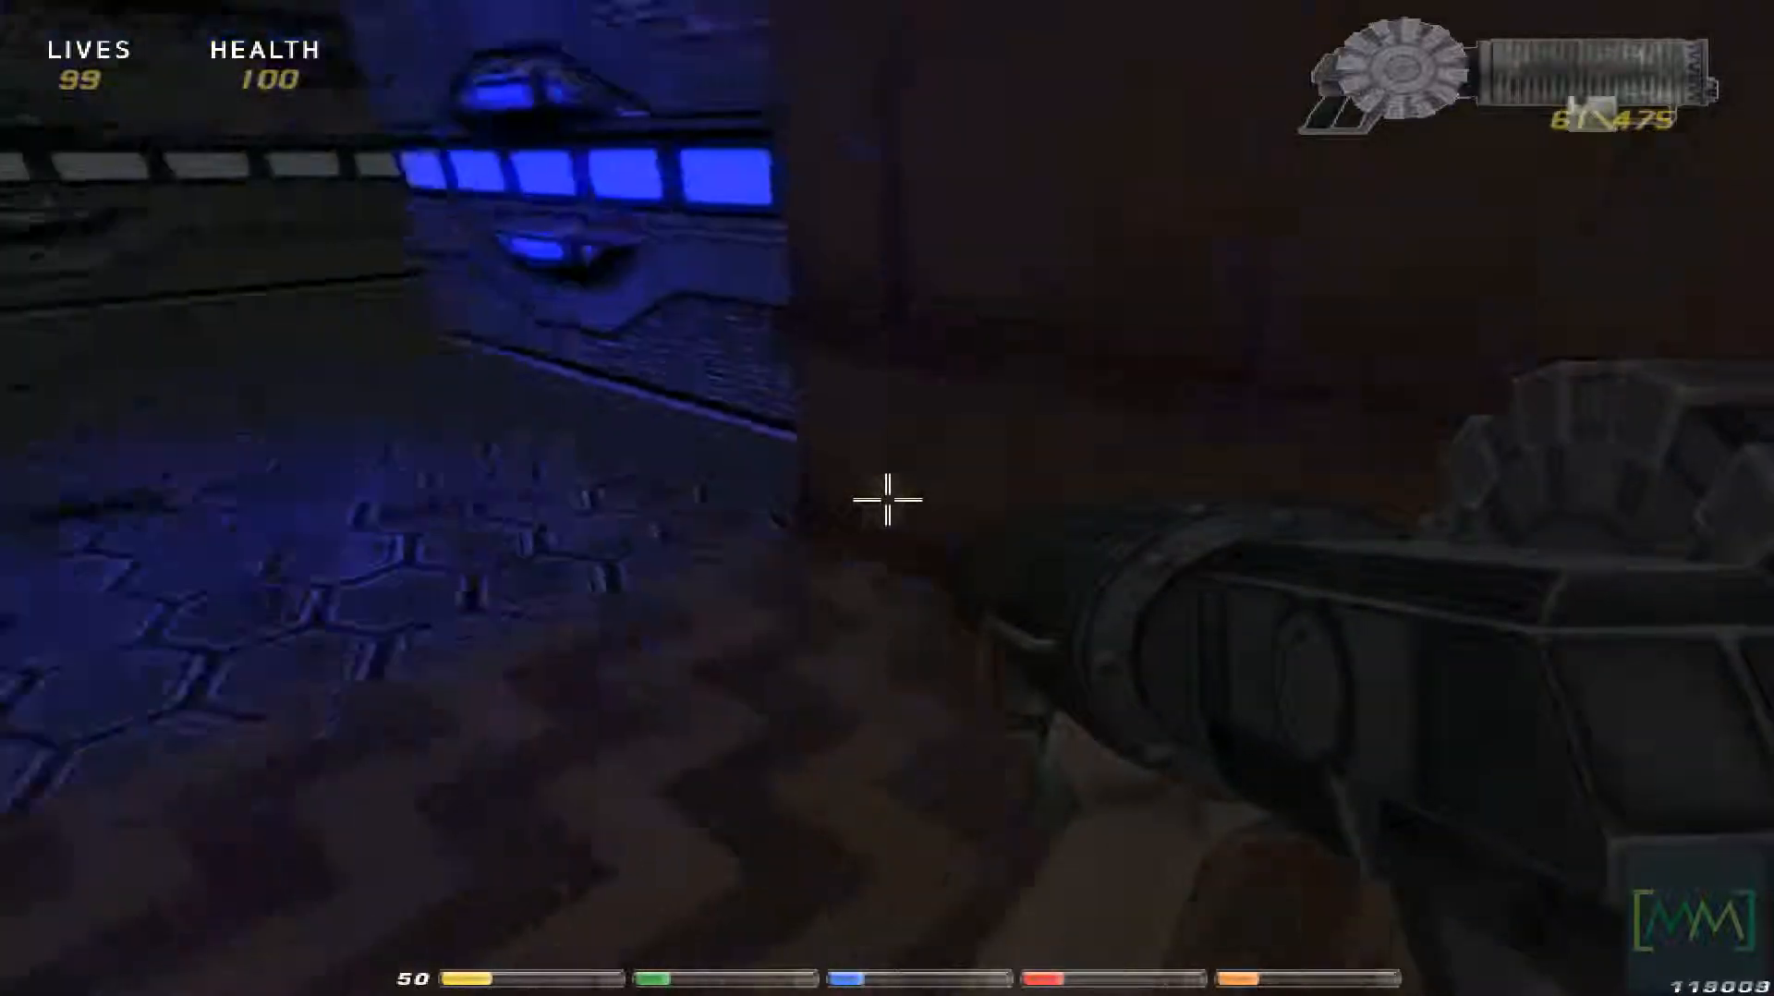
key("w")
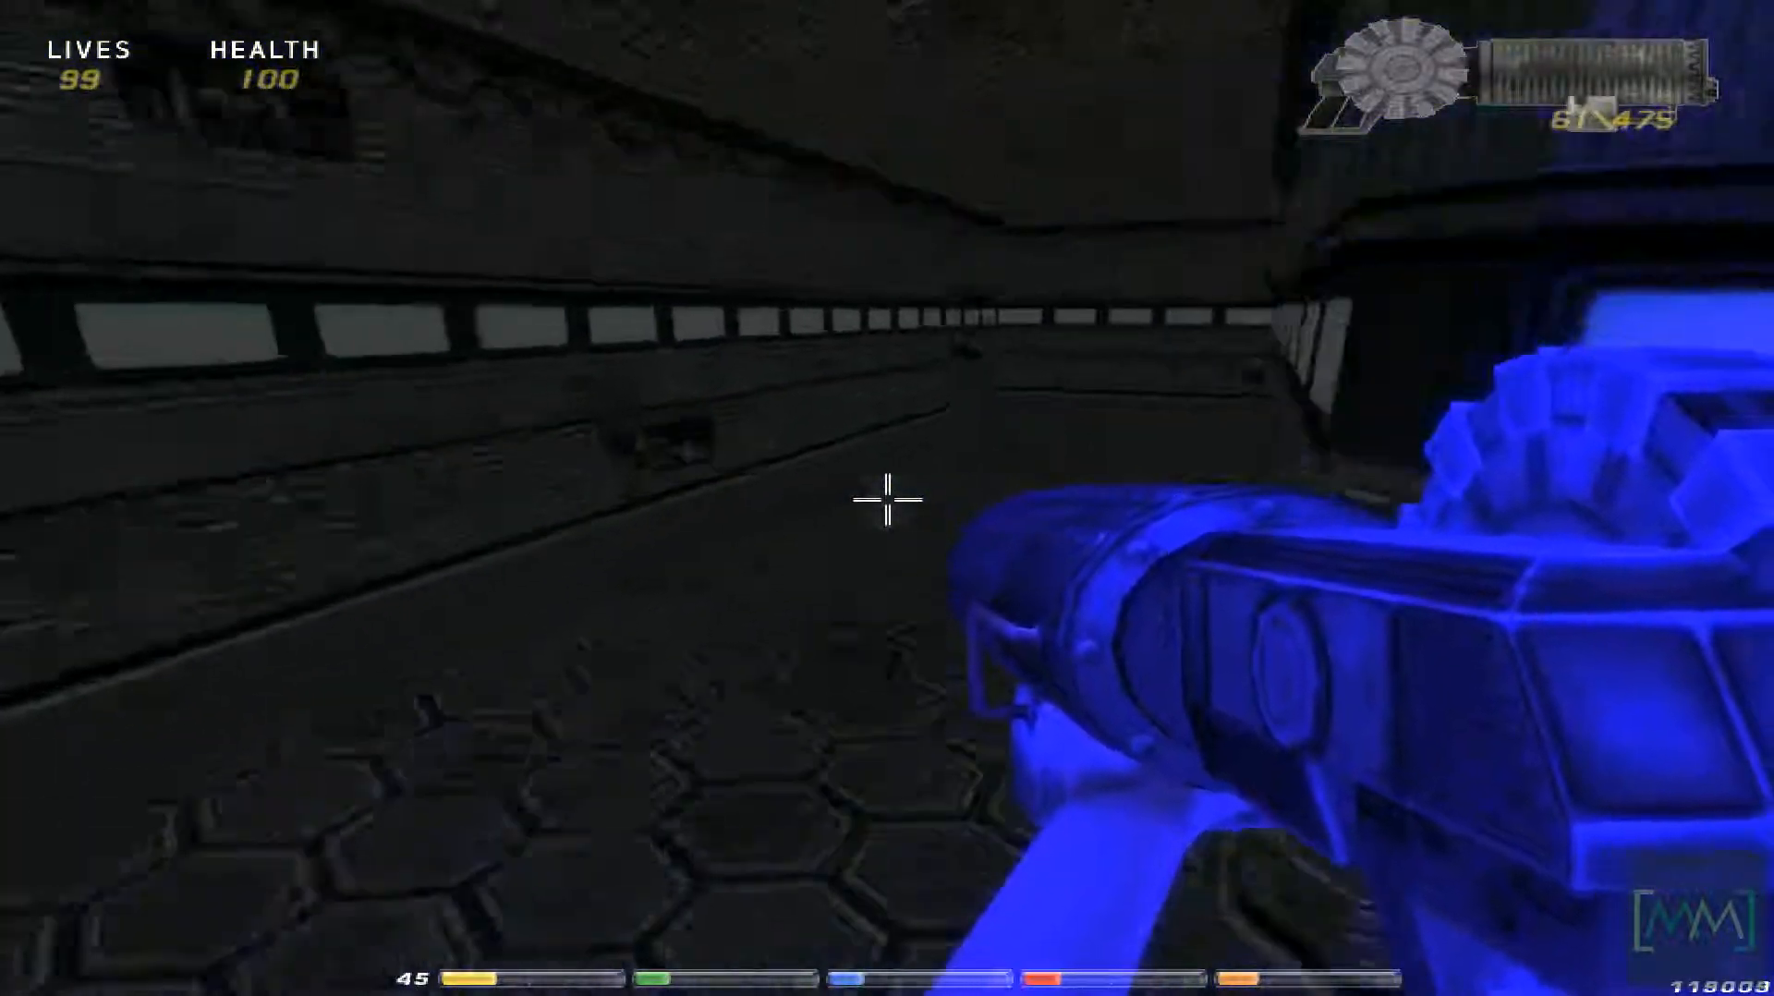
key("w")
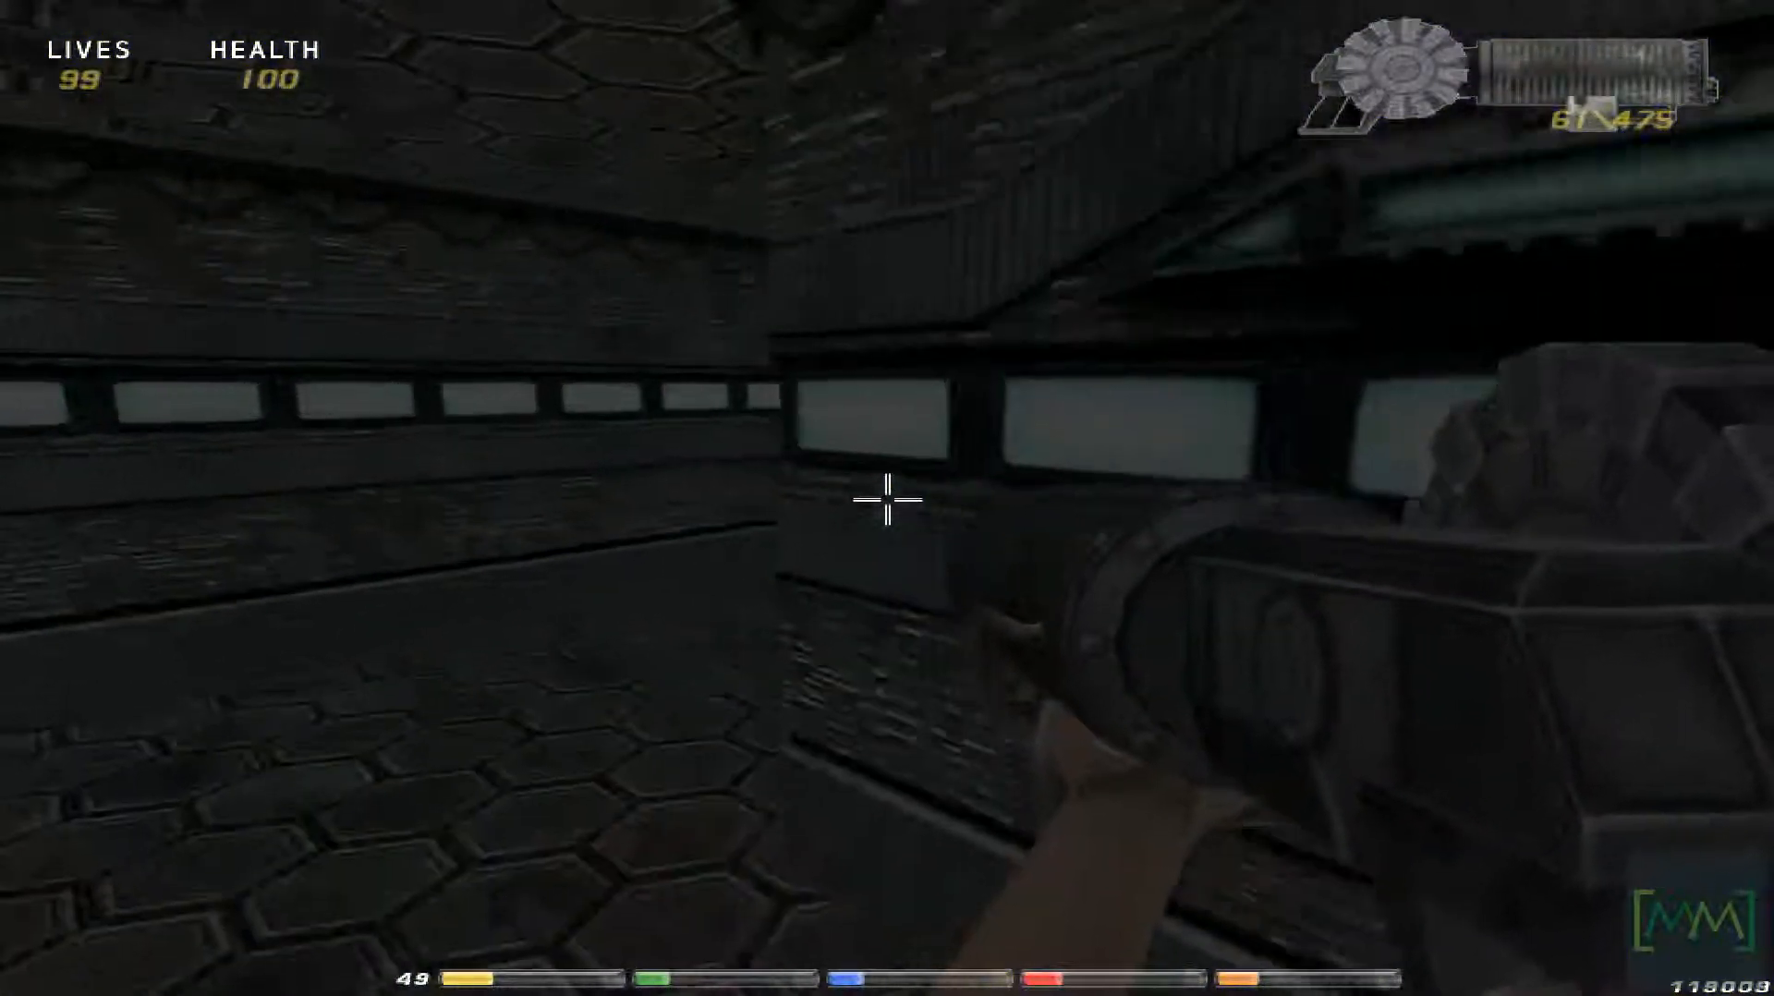
key("w")
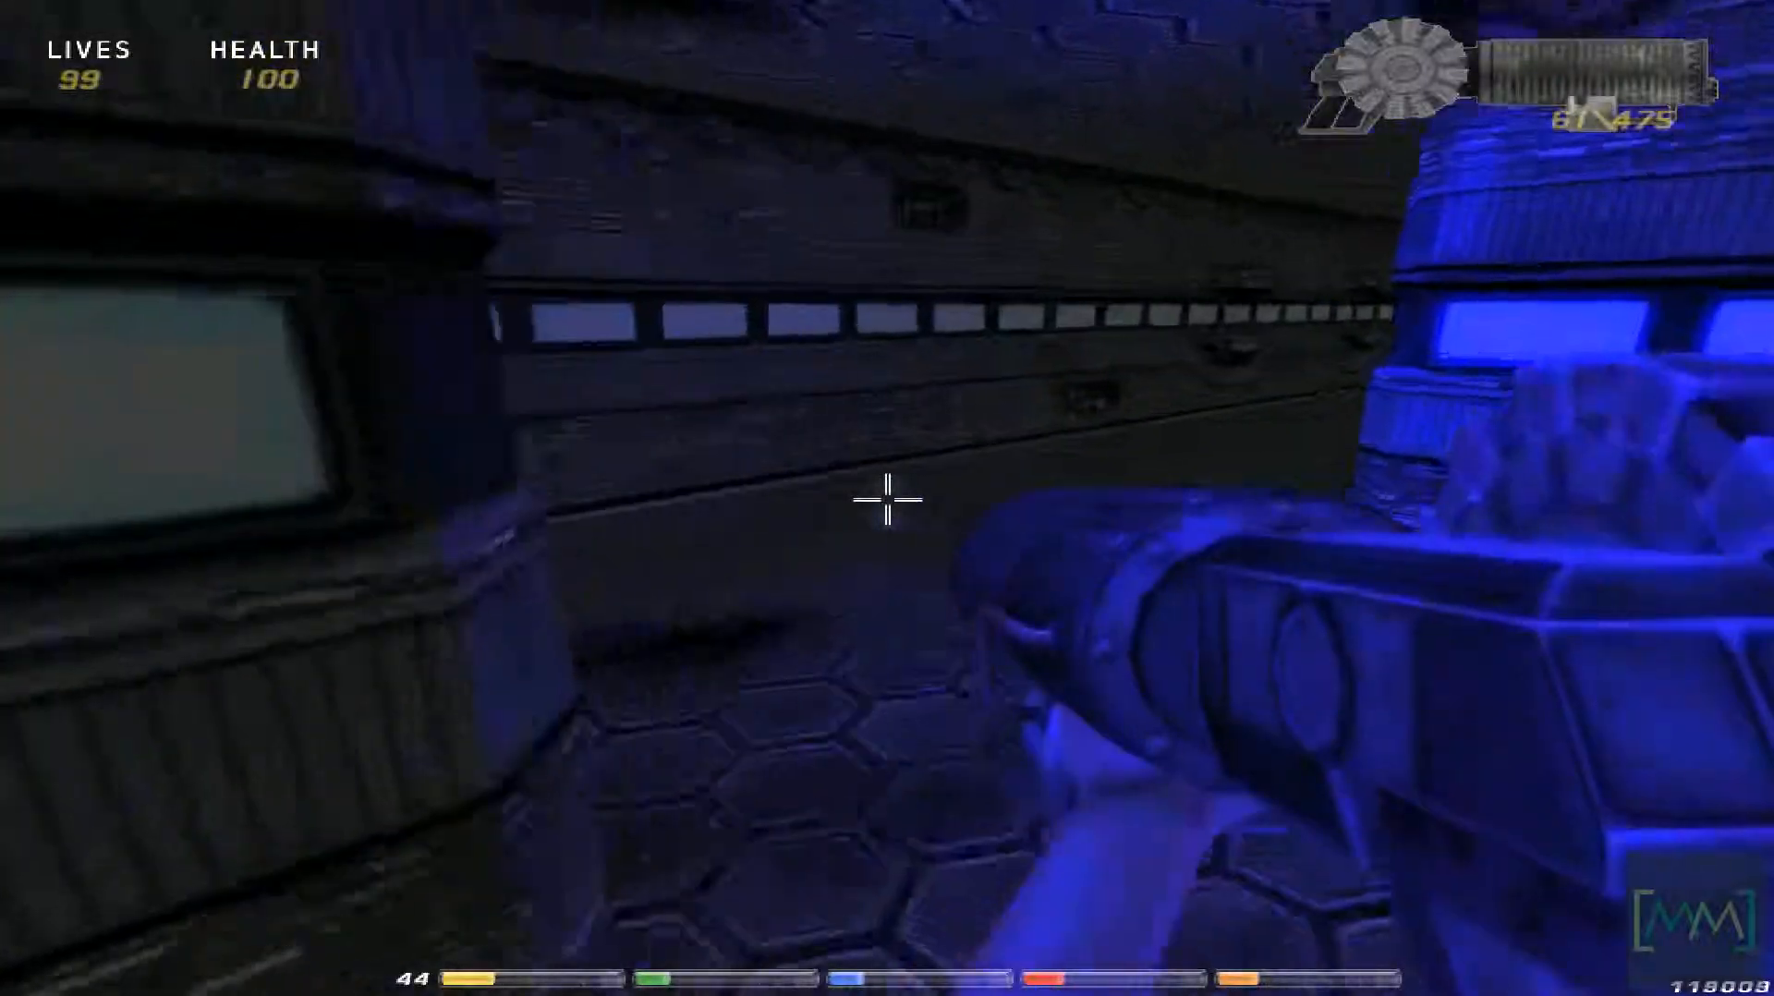
key("w")
key("w")
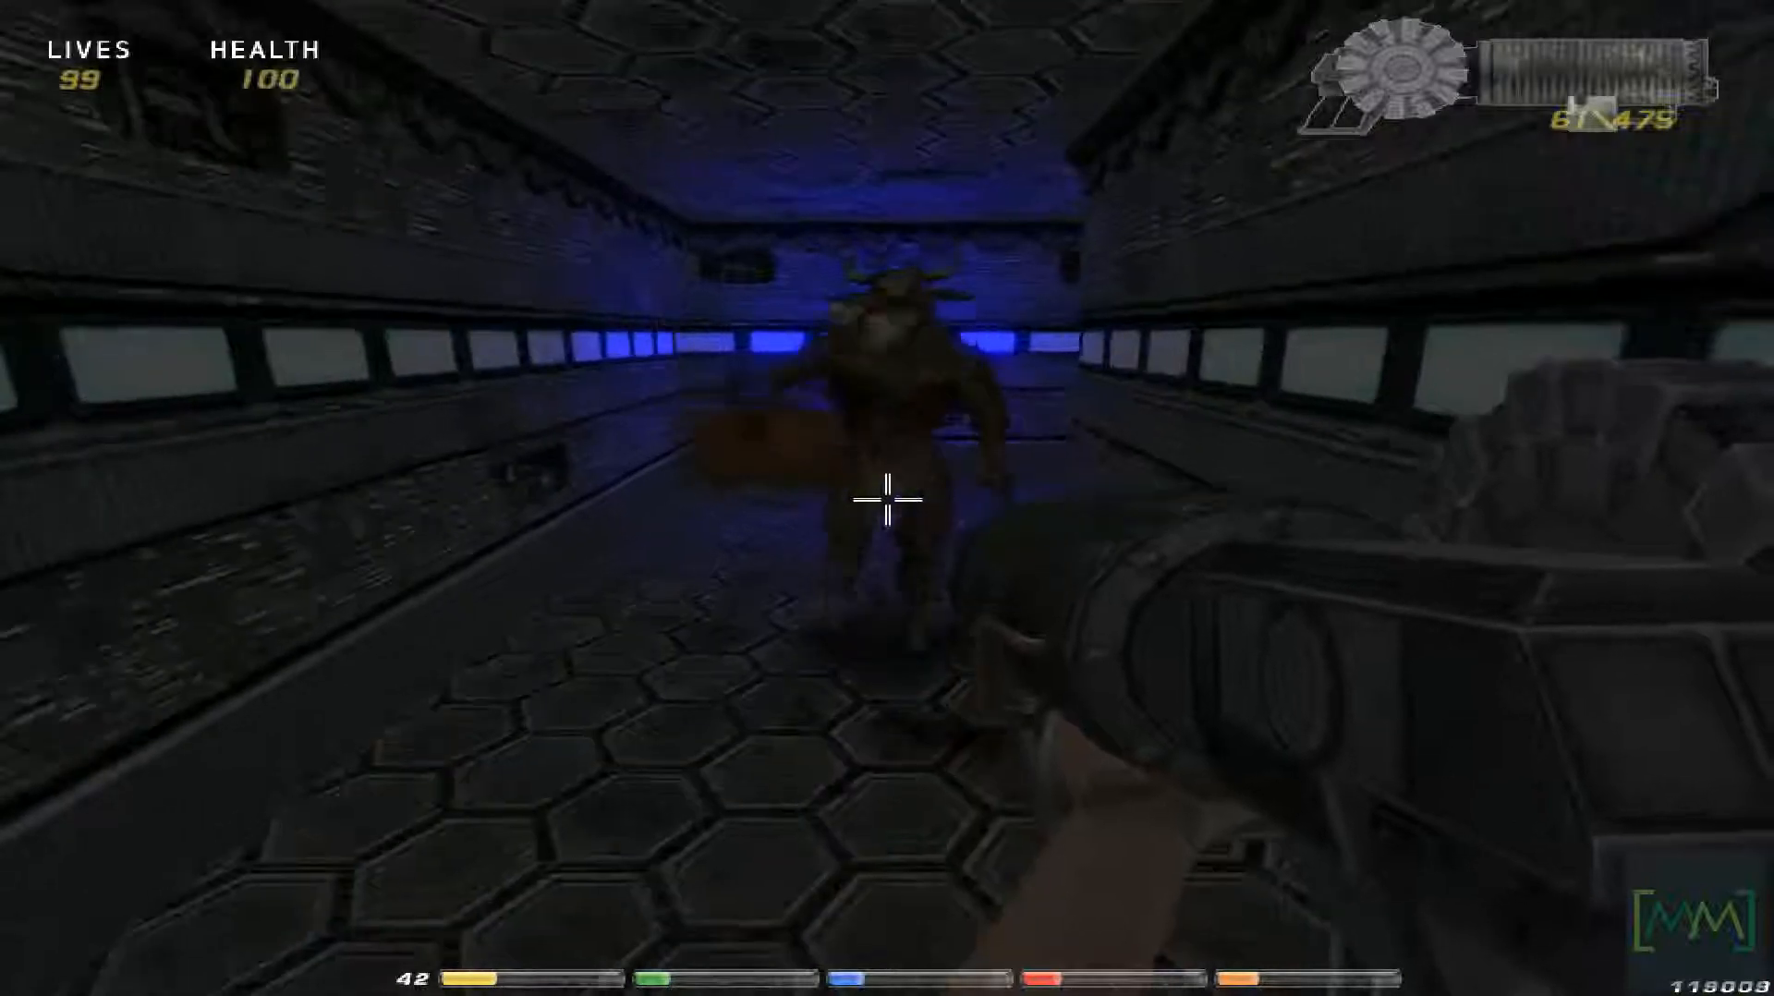
- Back away from the charging minotaur and shoot it to test its behaviour
key("s")
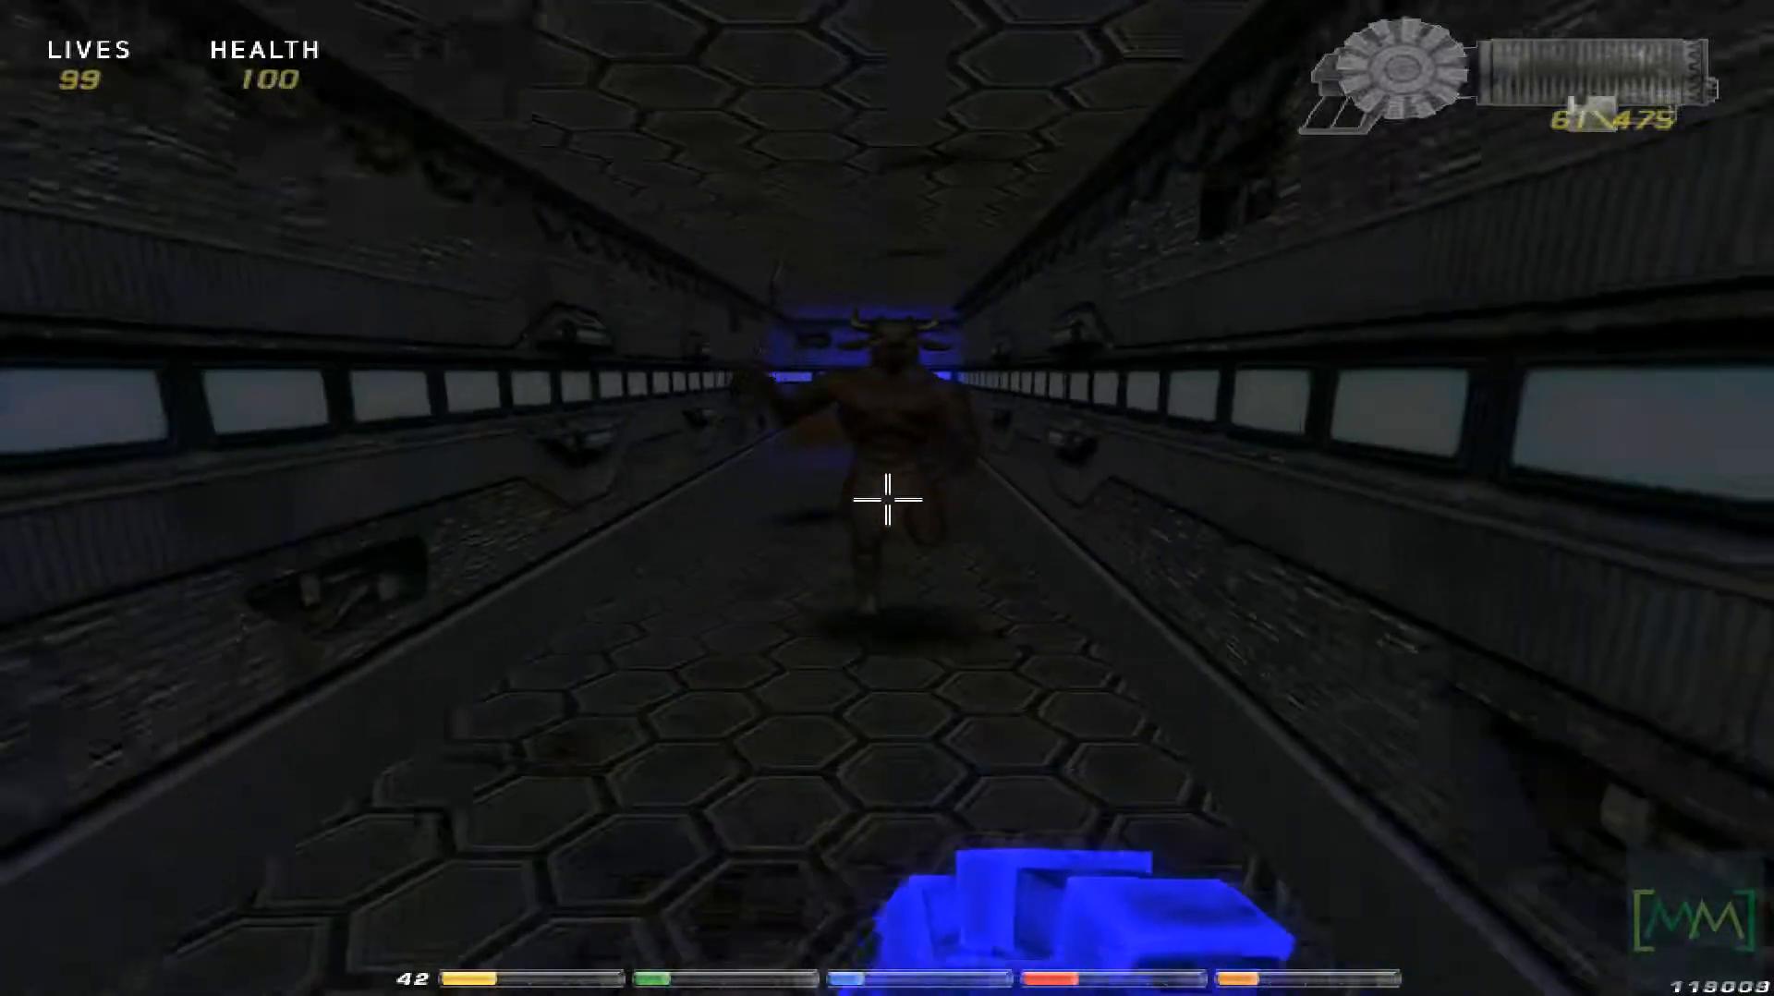
key("s")
left_click(887, 499)
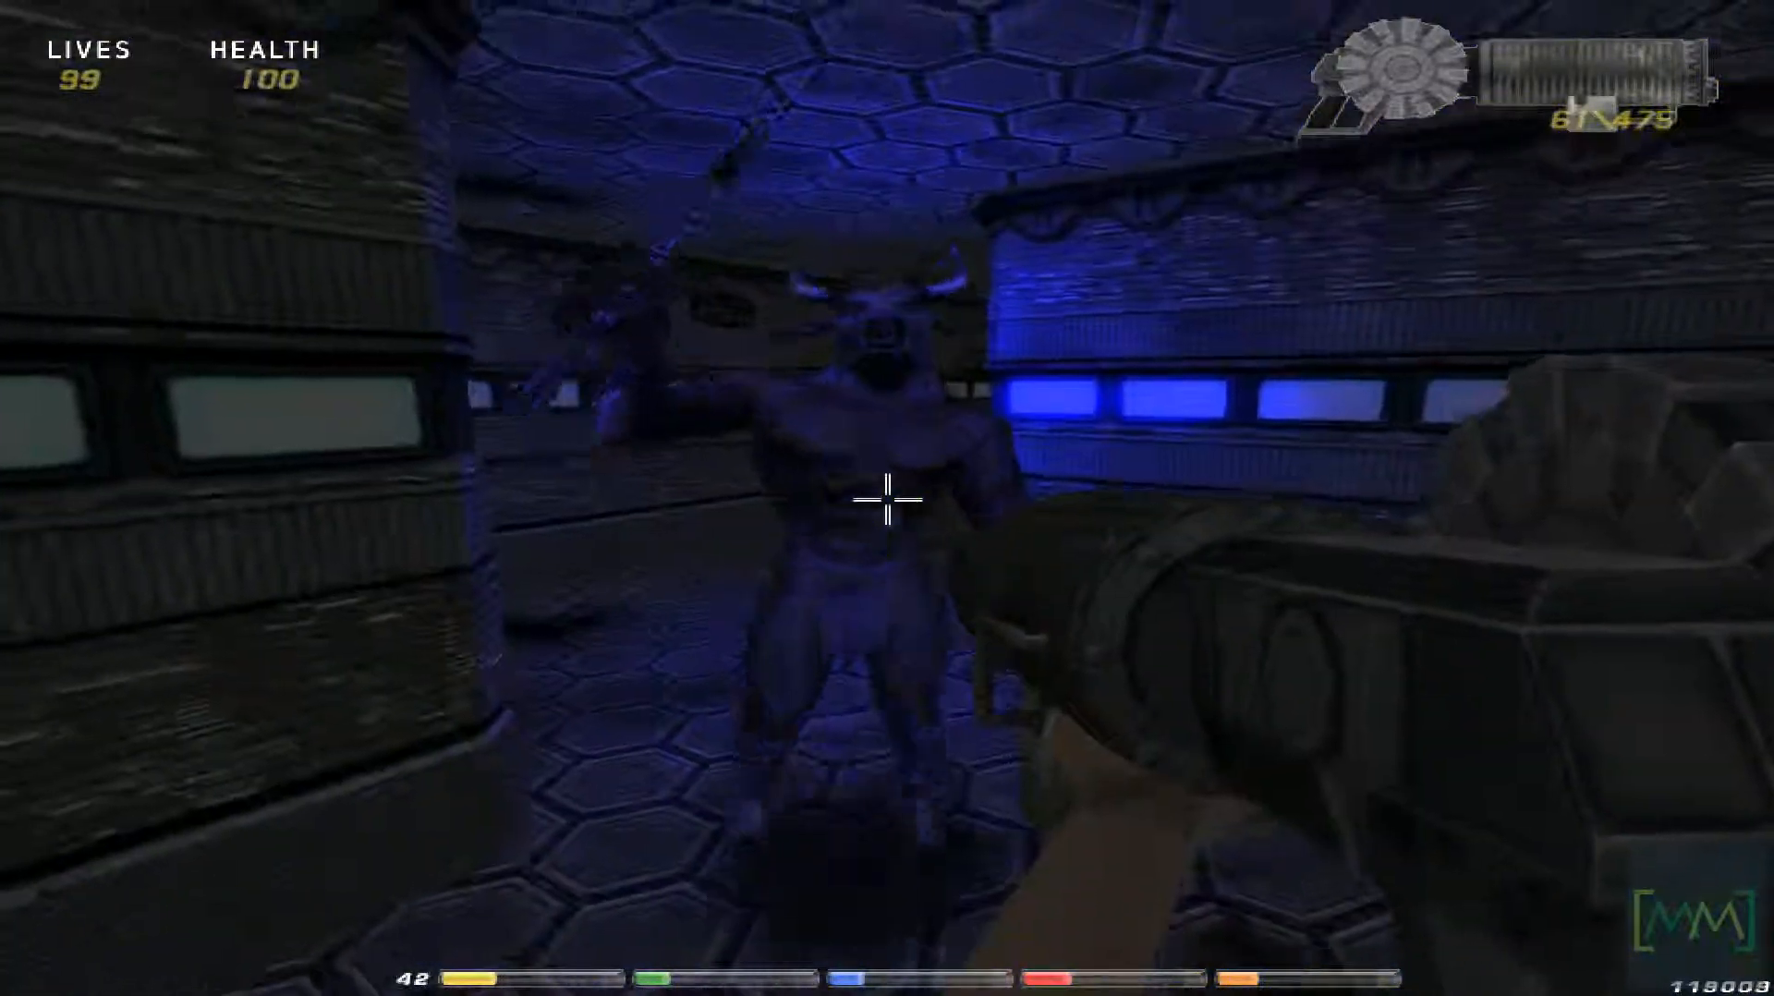
key("s")
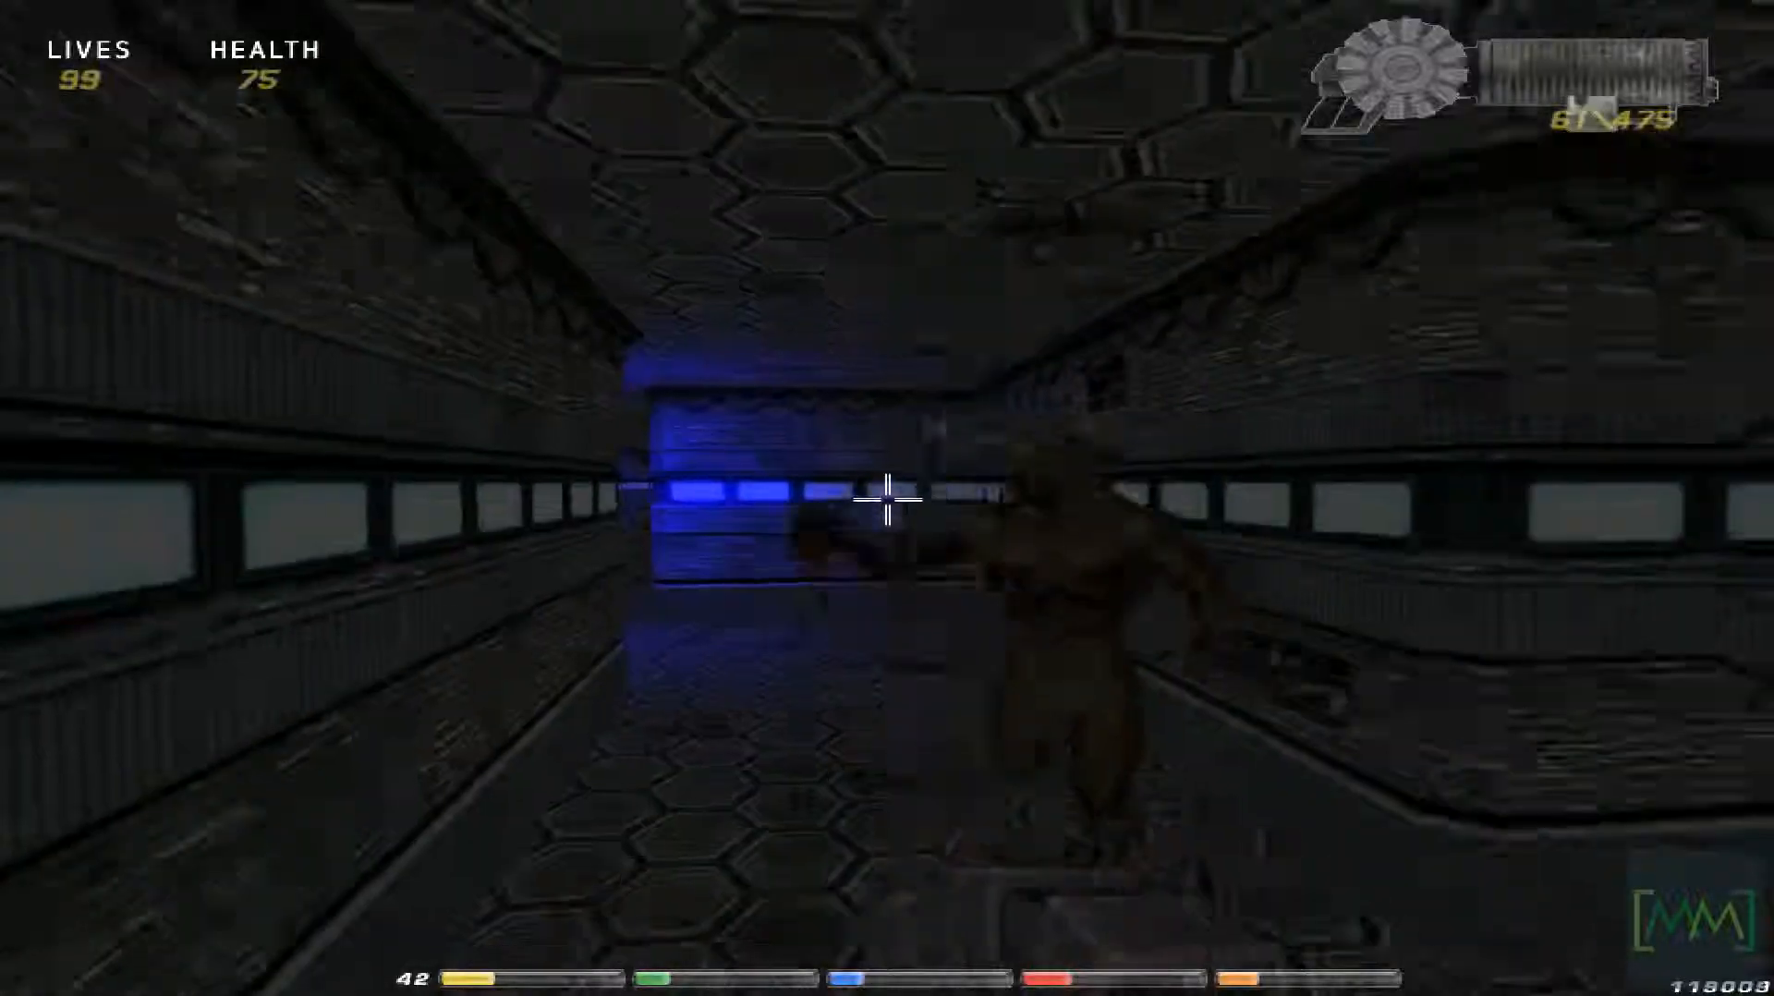
left_click(887, 499)
left_click(888, 499)
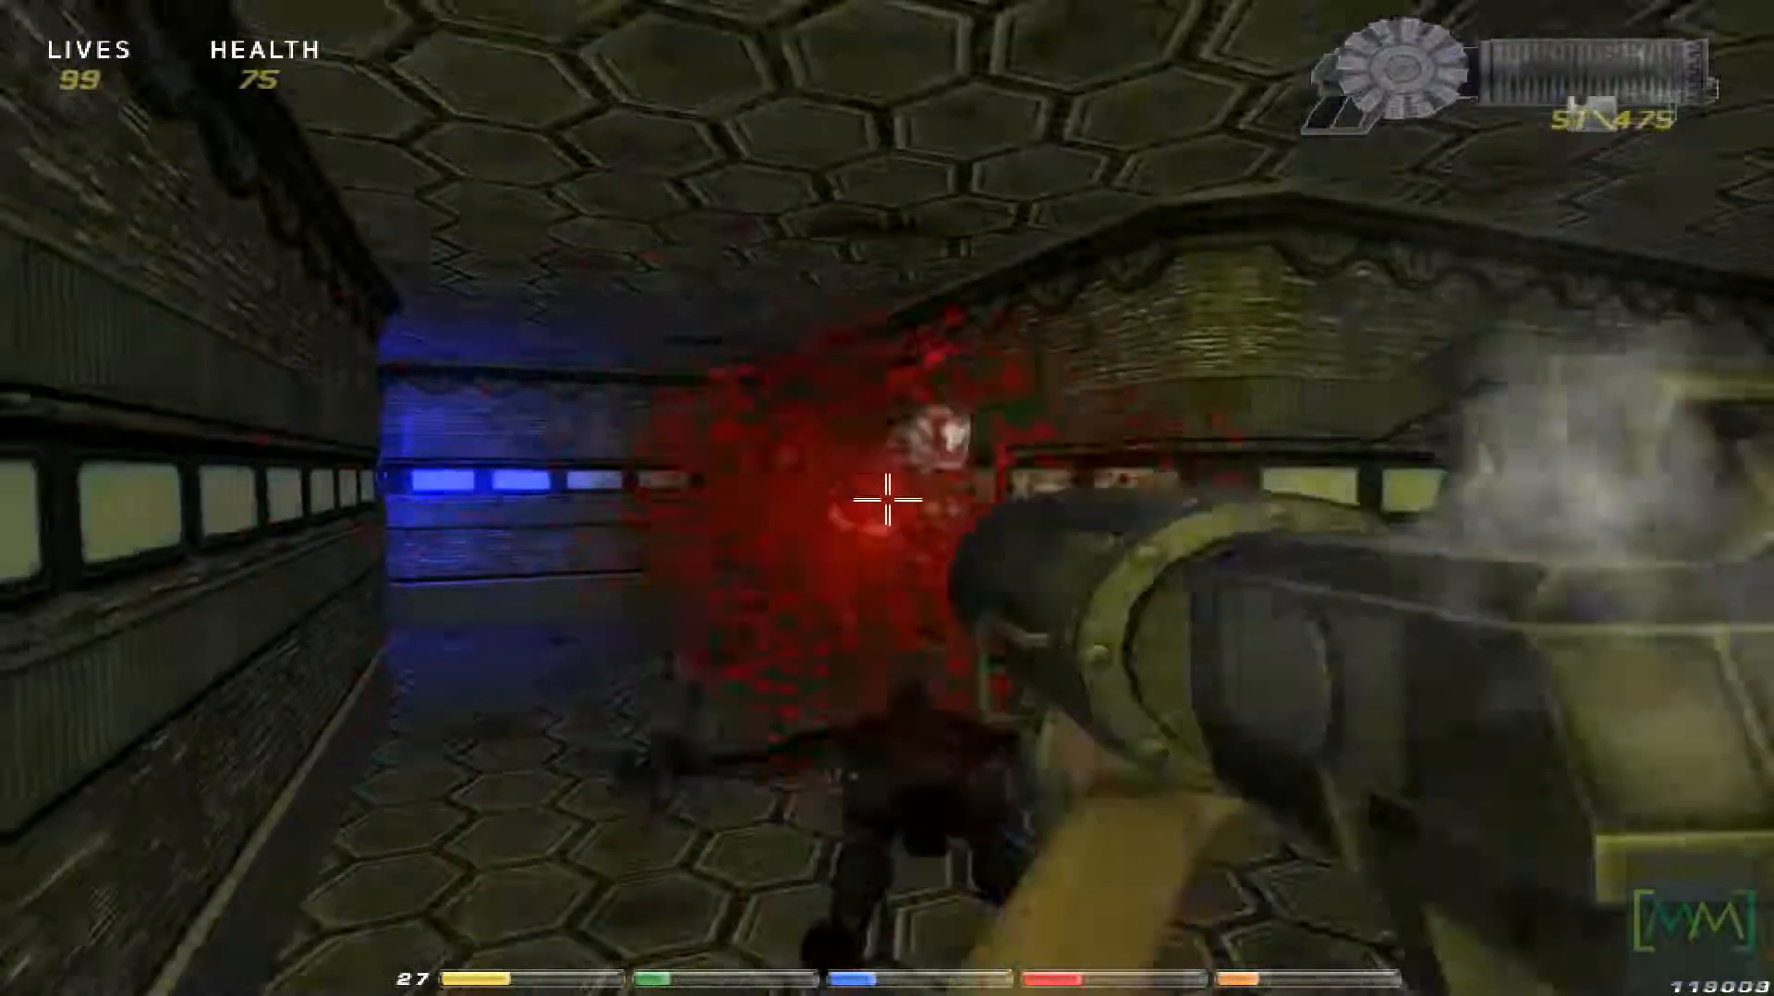
- Reload the weapon and walk out of the corridor back to the wood-panelled hall
key("w")
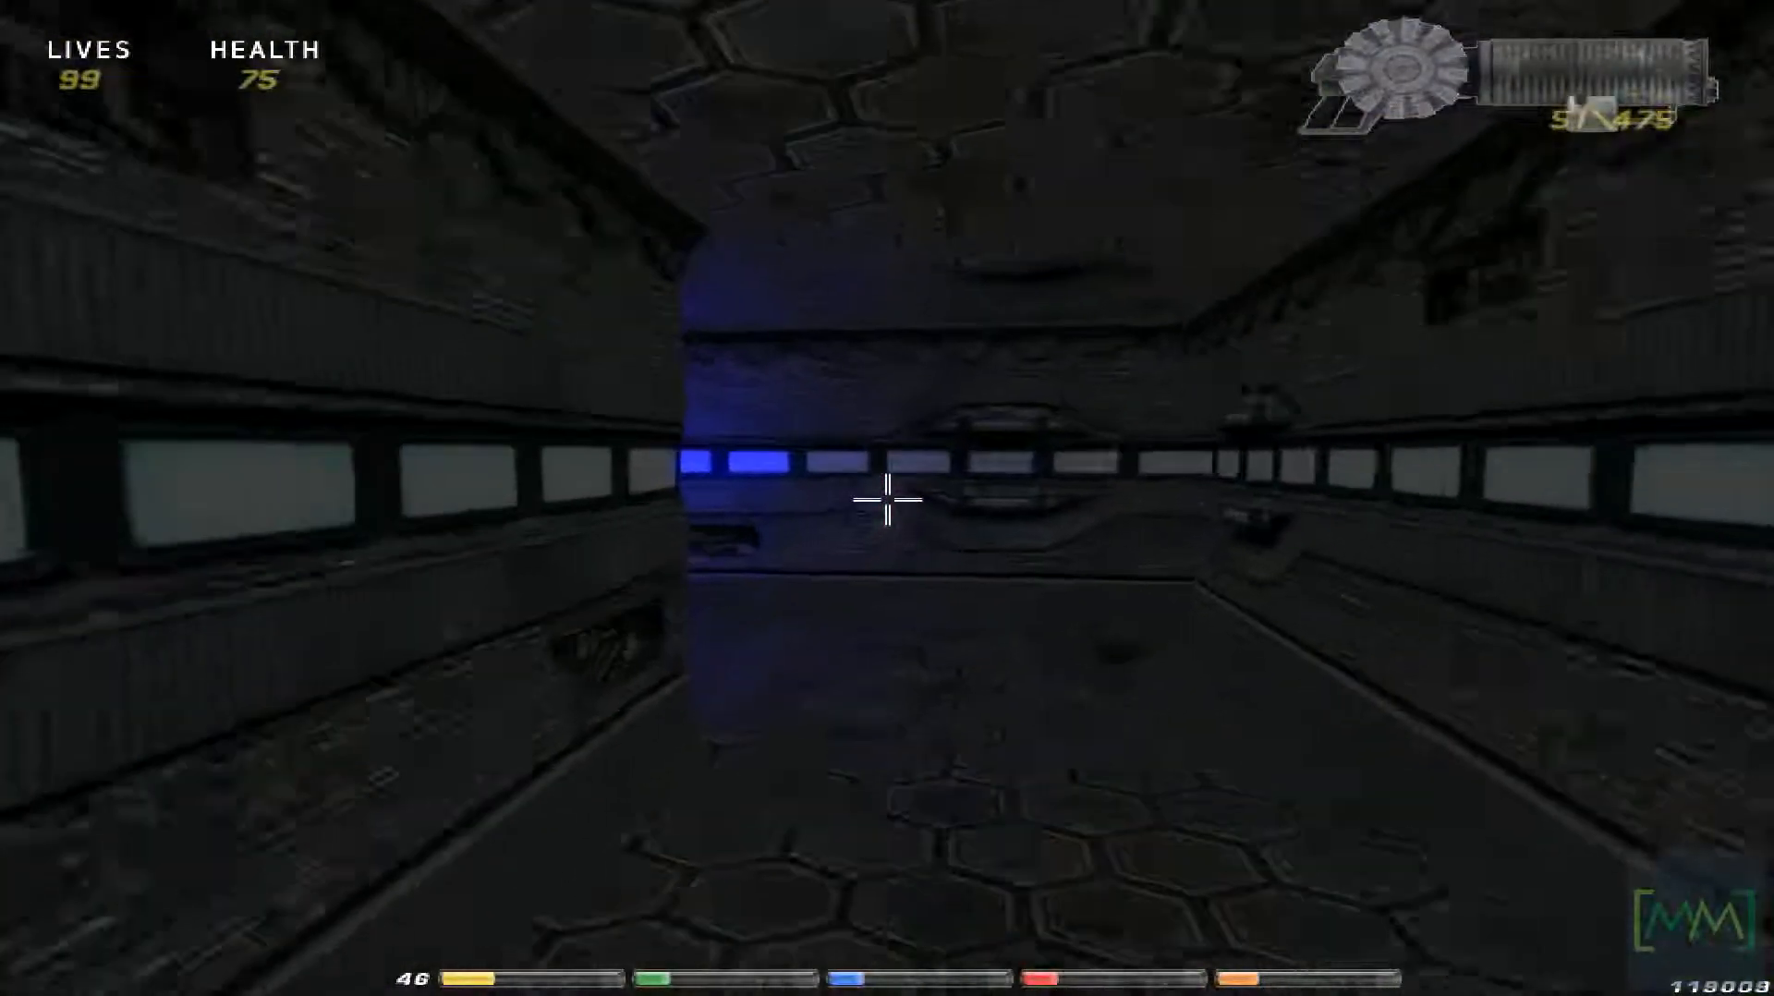
key("r")
key("w")
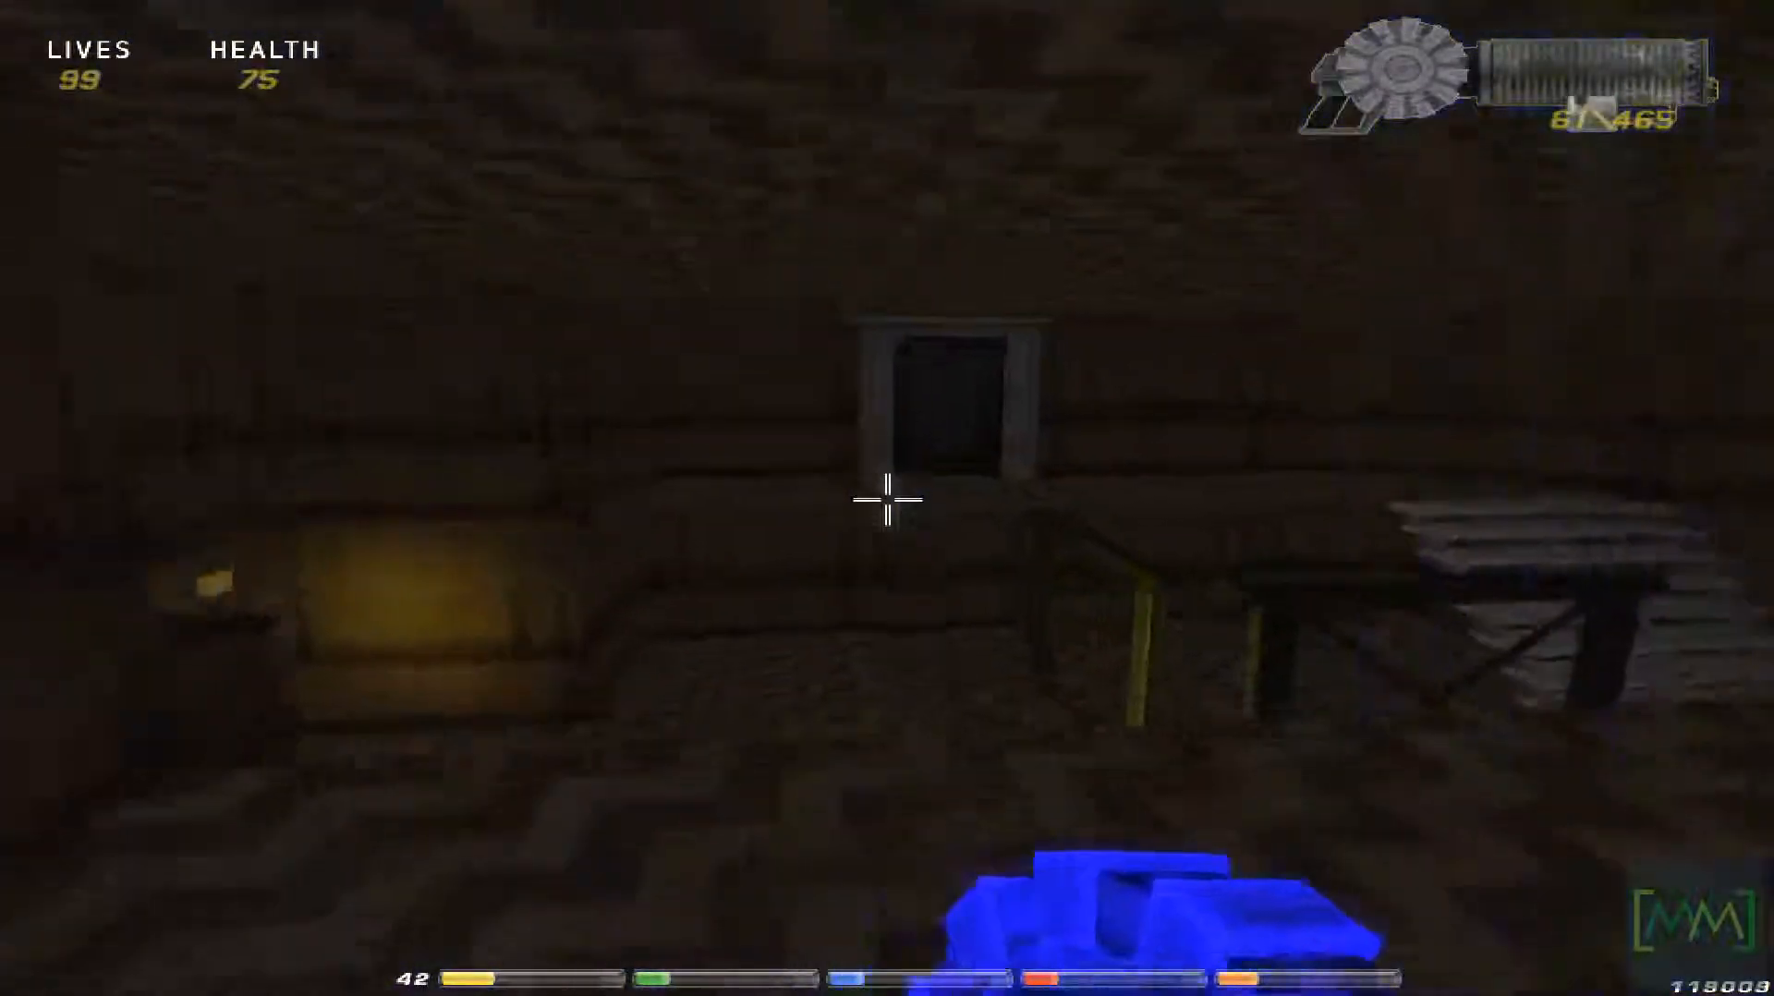
- Cross the dark hall to the iron door, open it and shoot the enemy behind it to test the encounter
key("w")
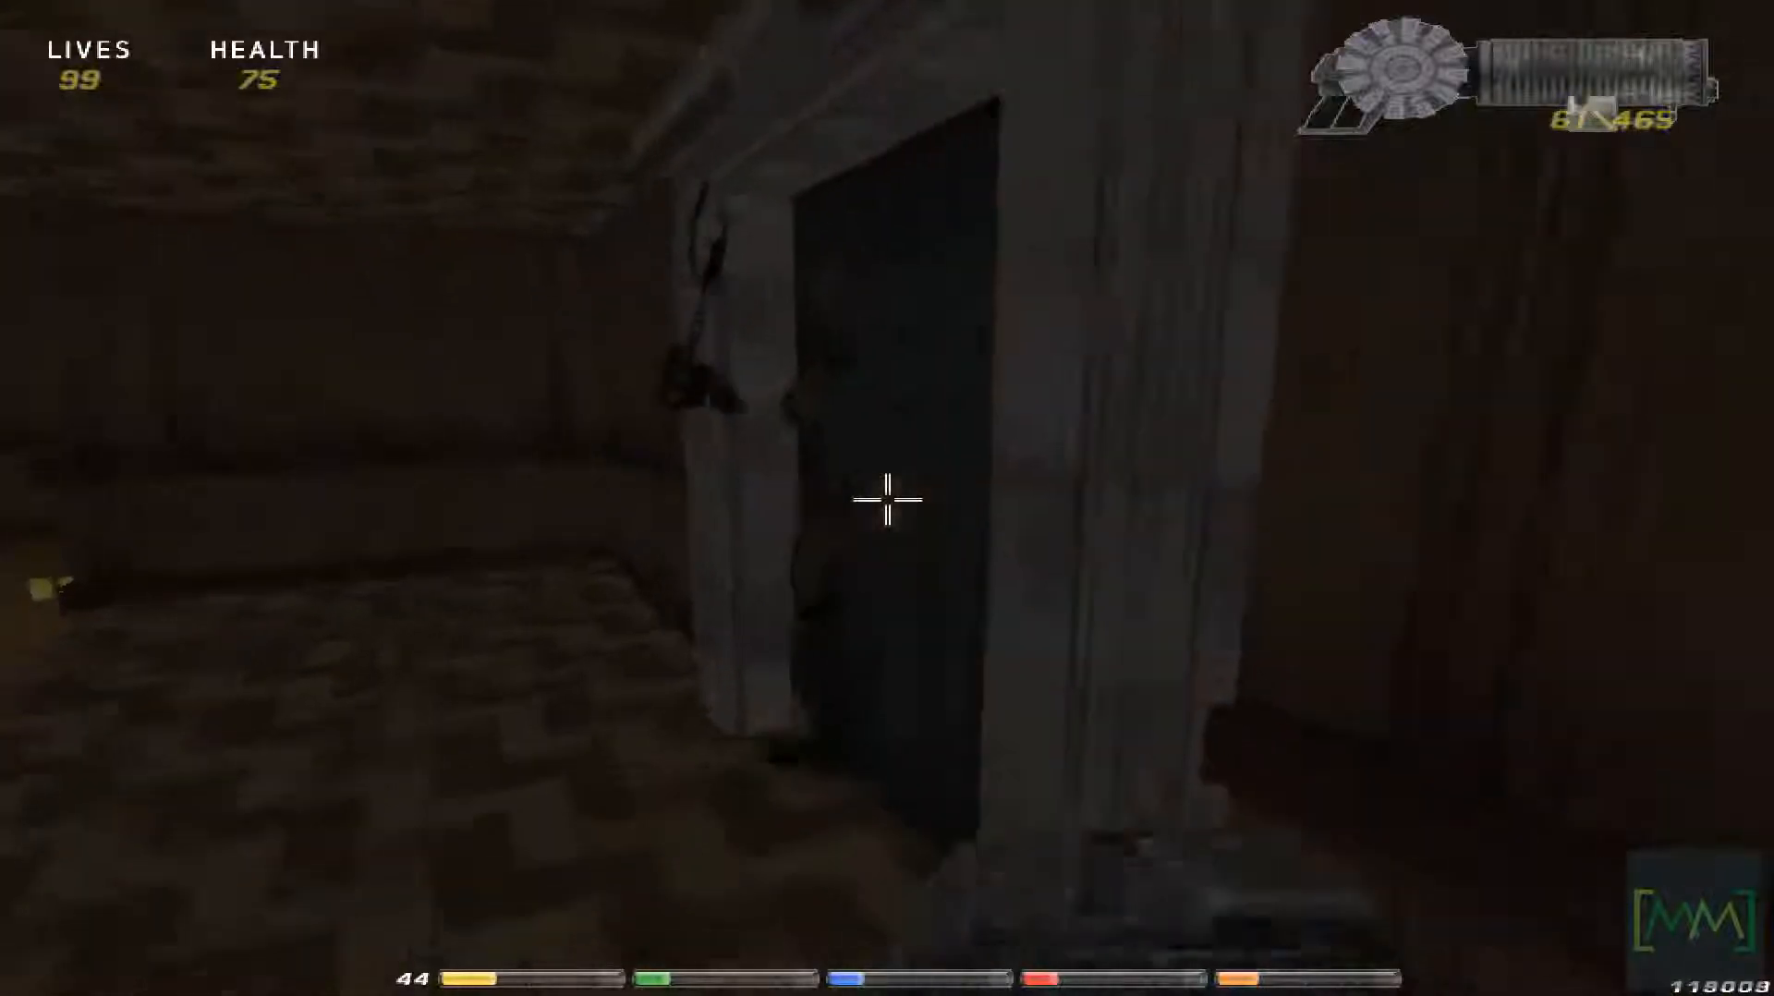
key("w")
left_click(887, 499)
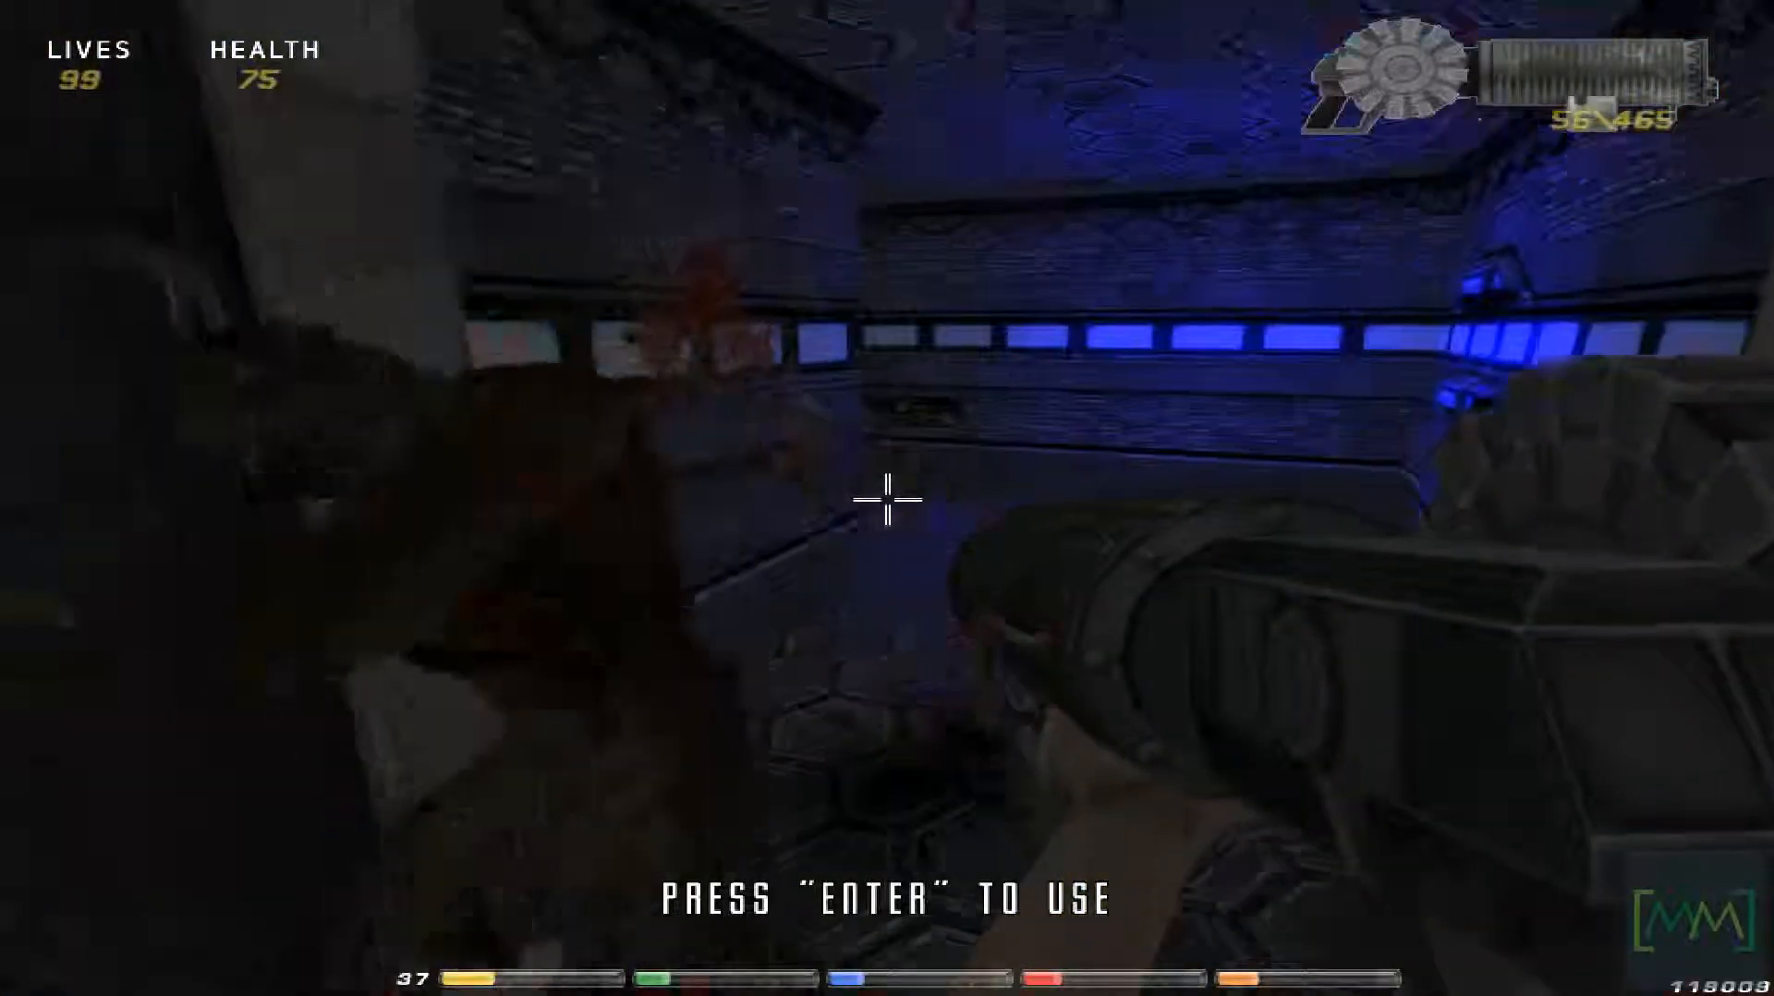
left_click(887, 499)
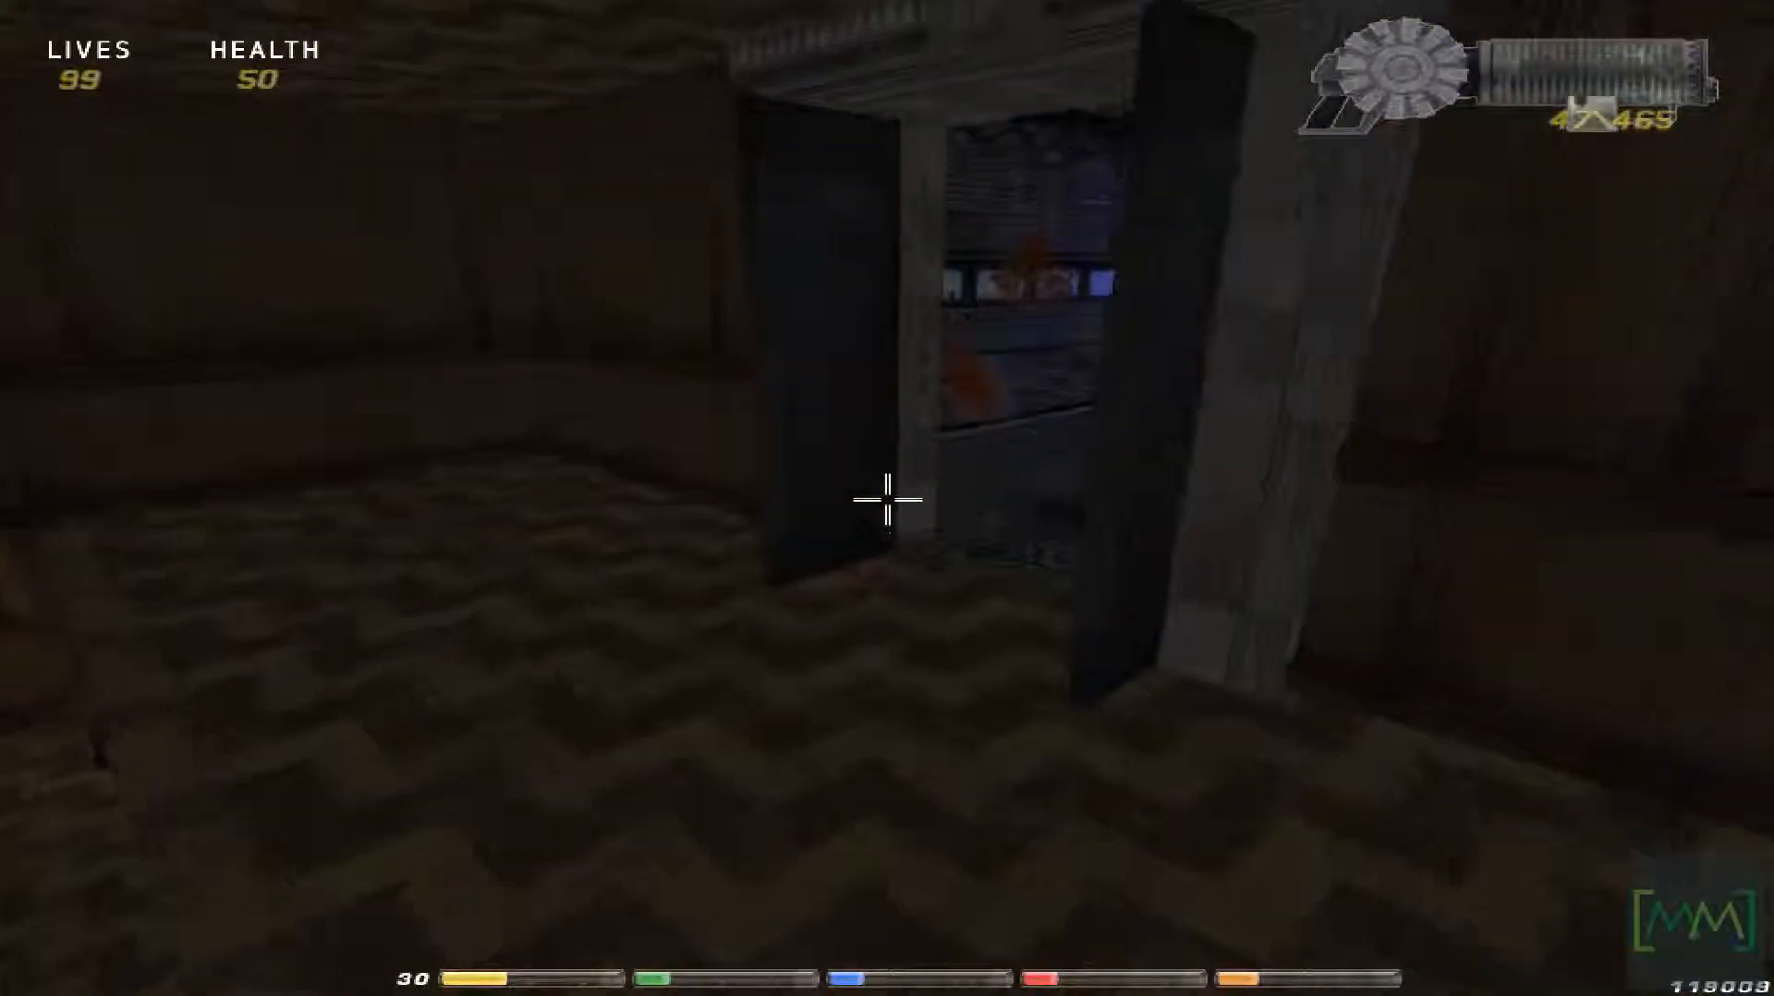
- Enter the blue-lit metal corridor through the doorway and shoot the approaching minotaur
key("w")
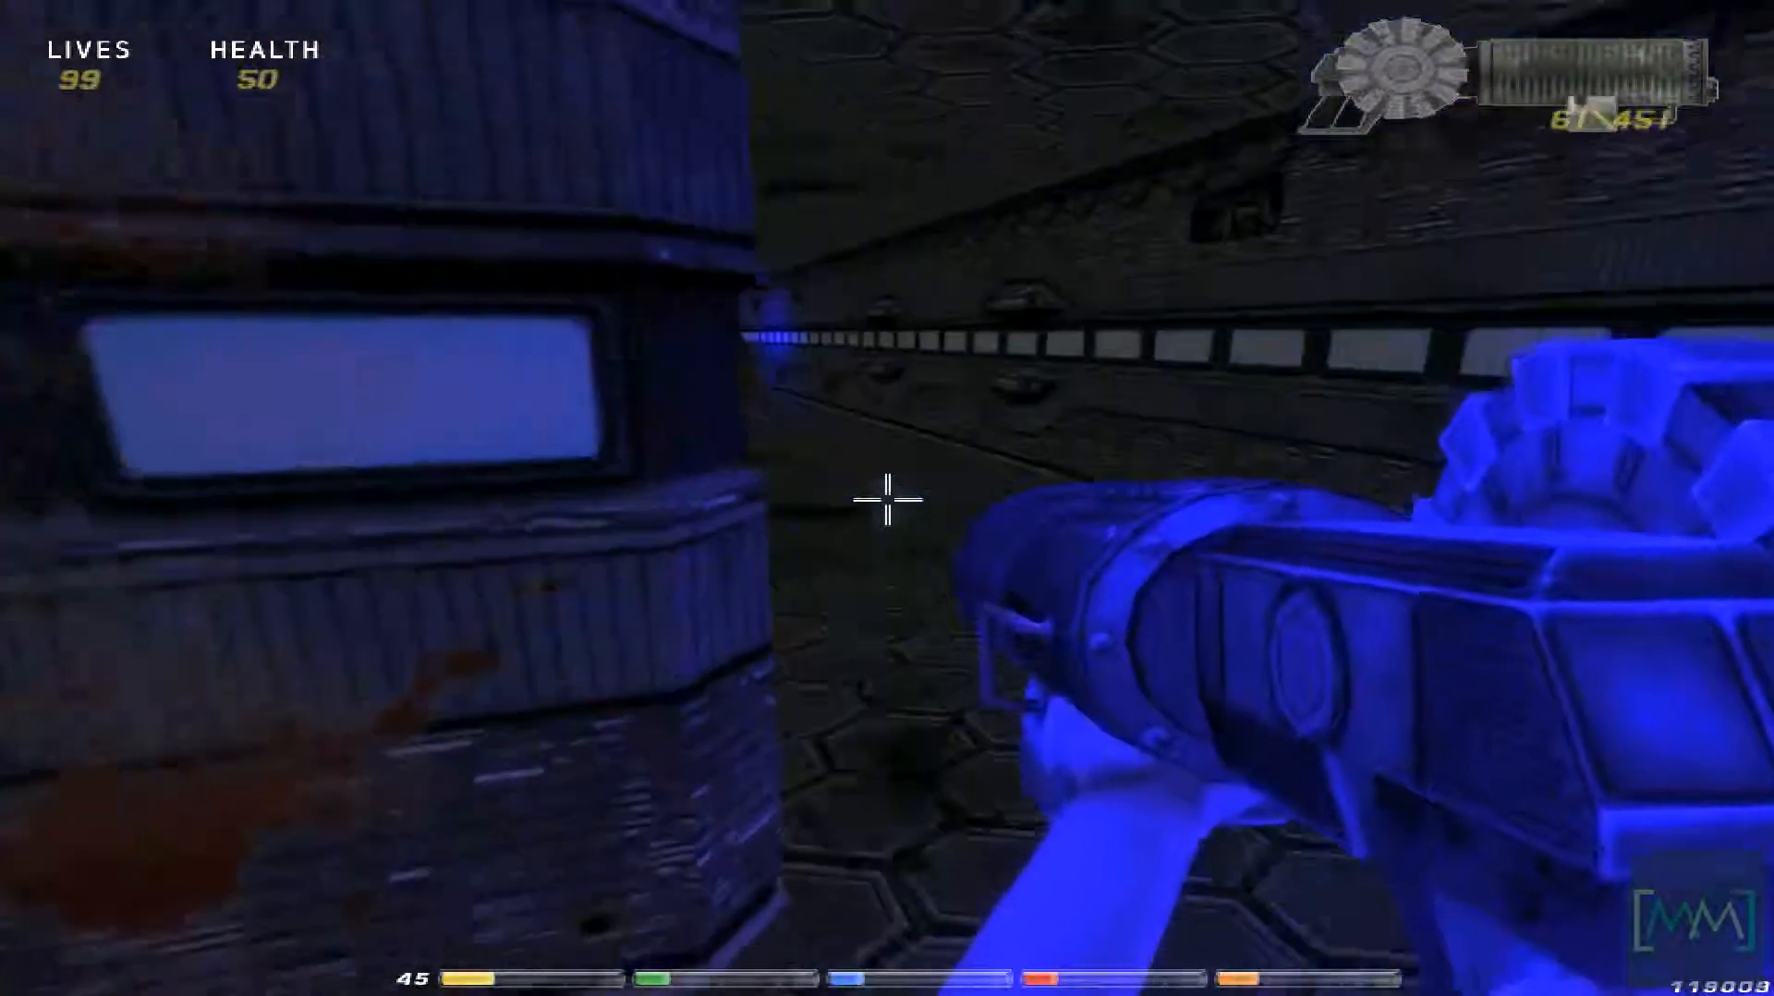
key("w")
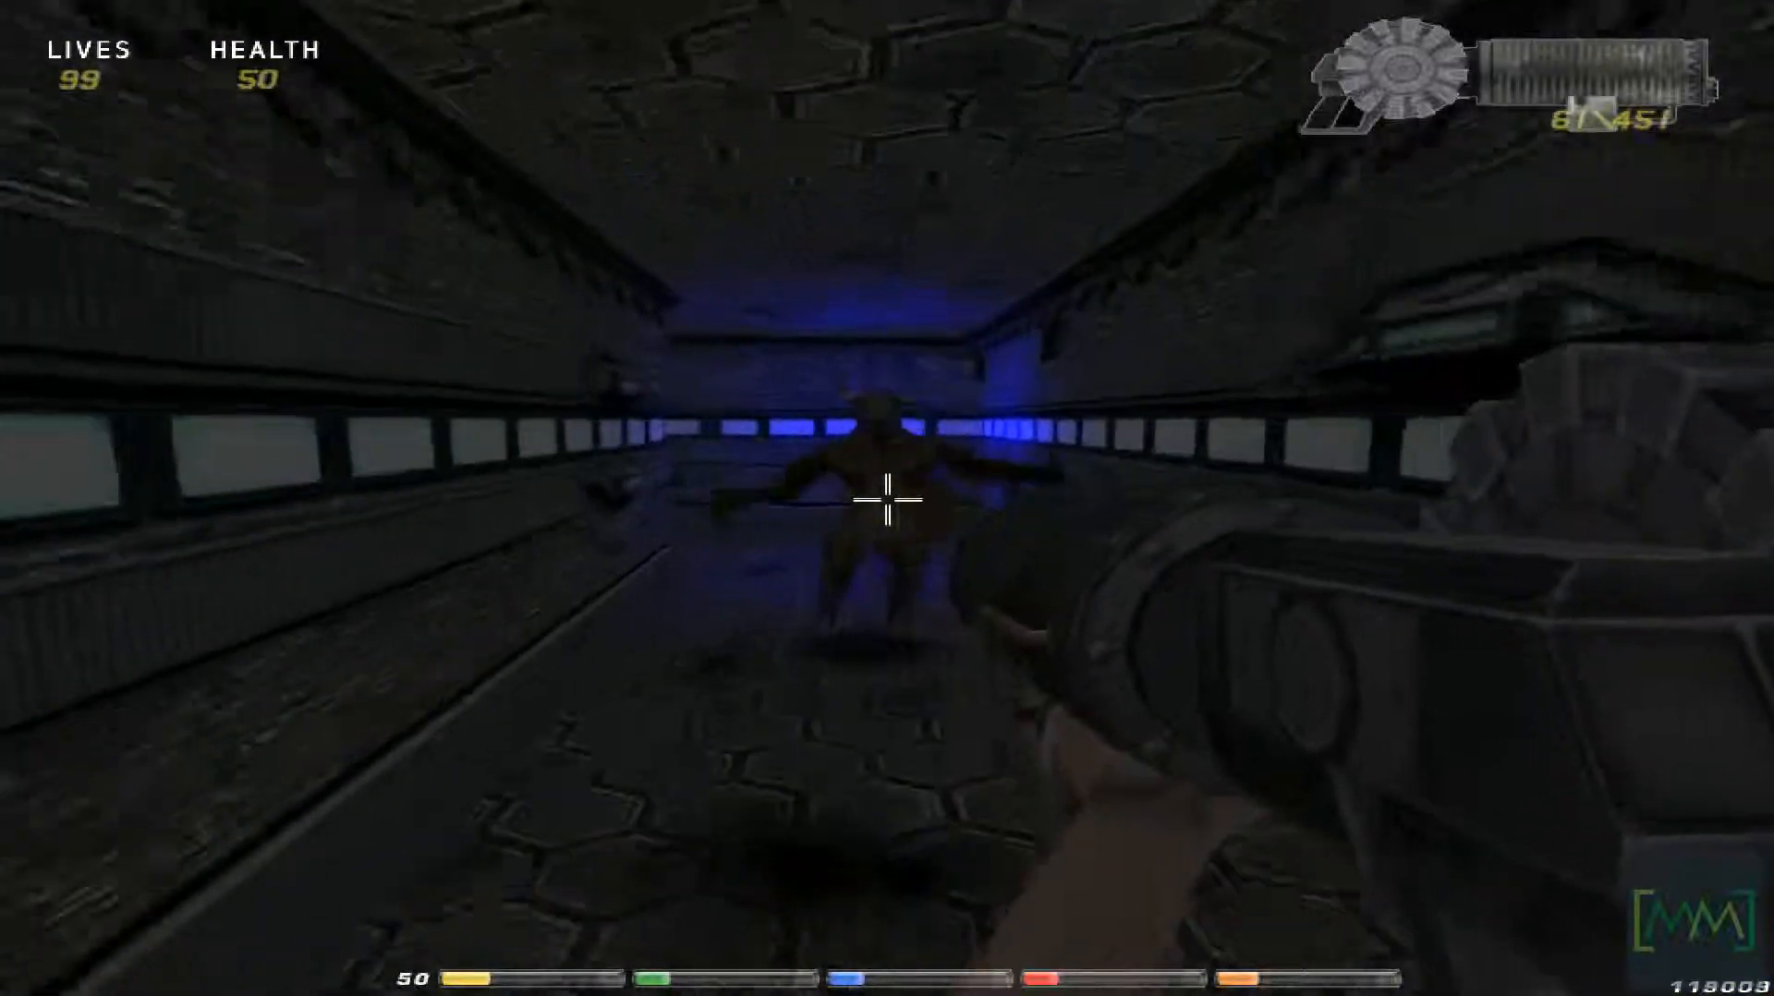
left_click(887, 499)
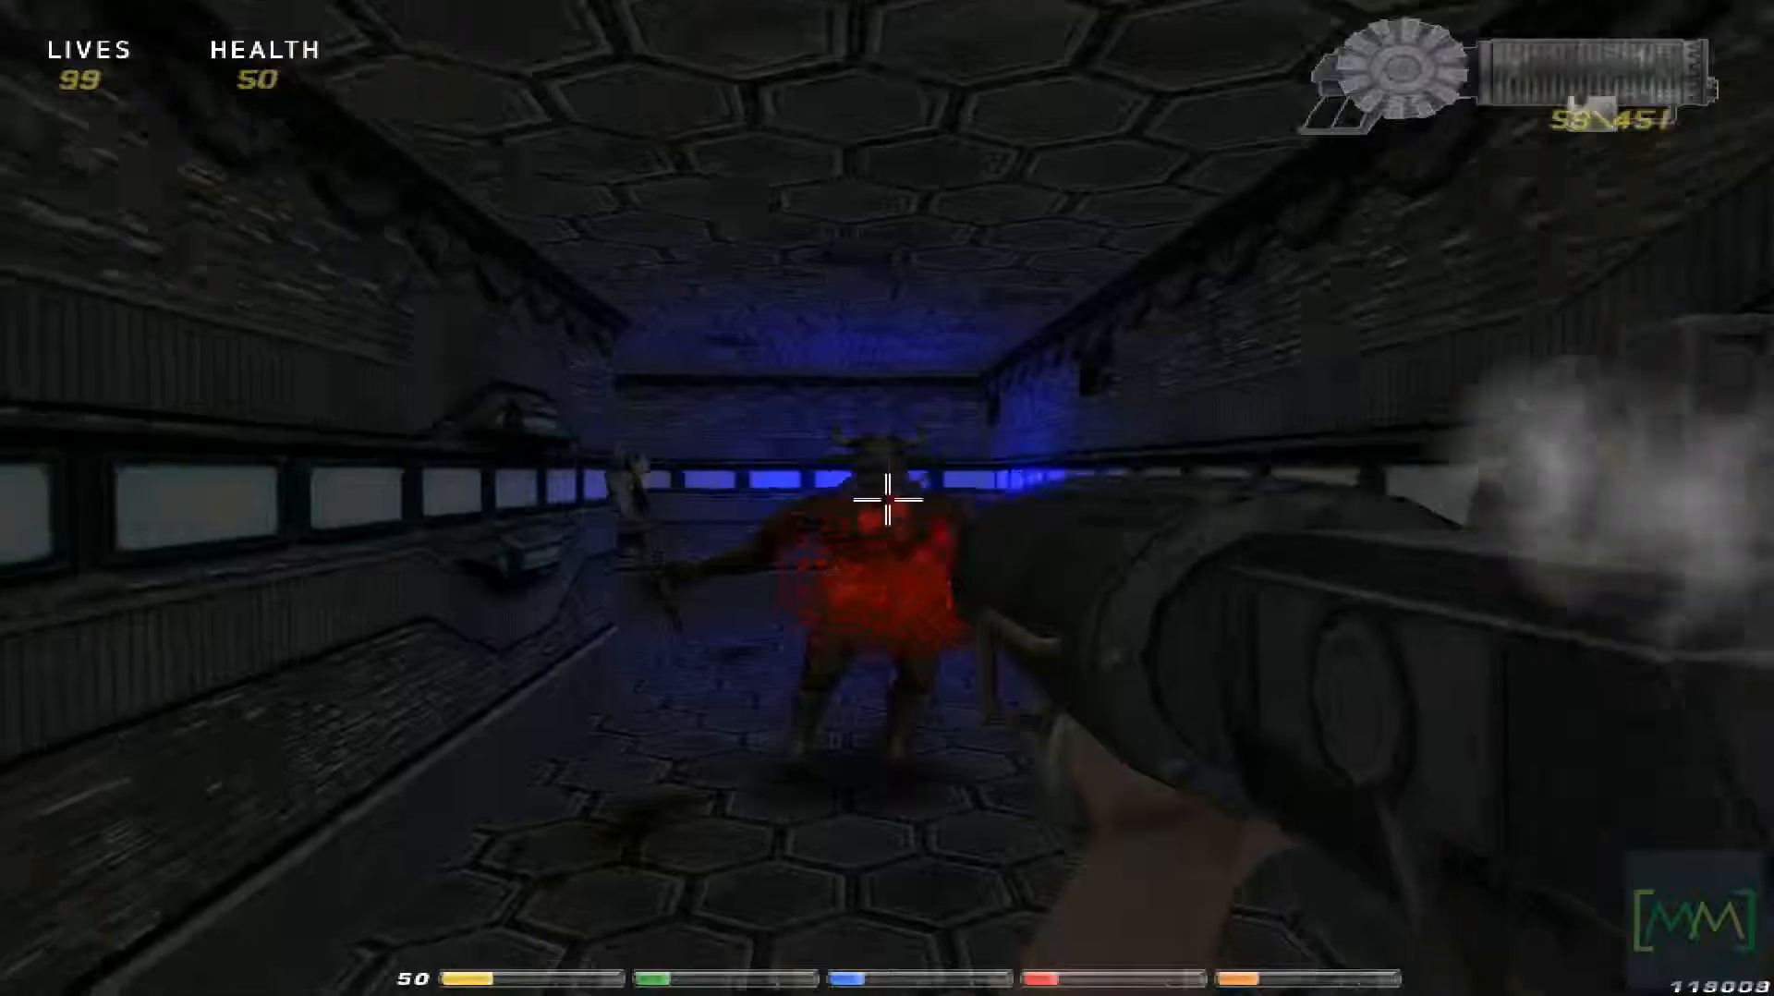
left_click(887, 499)
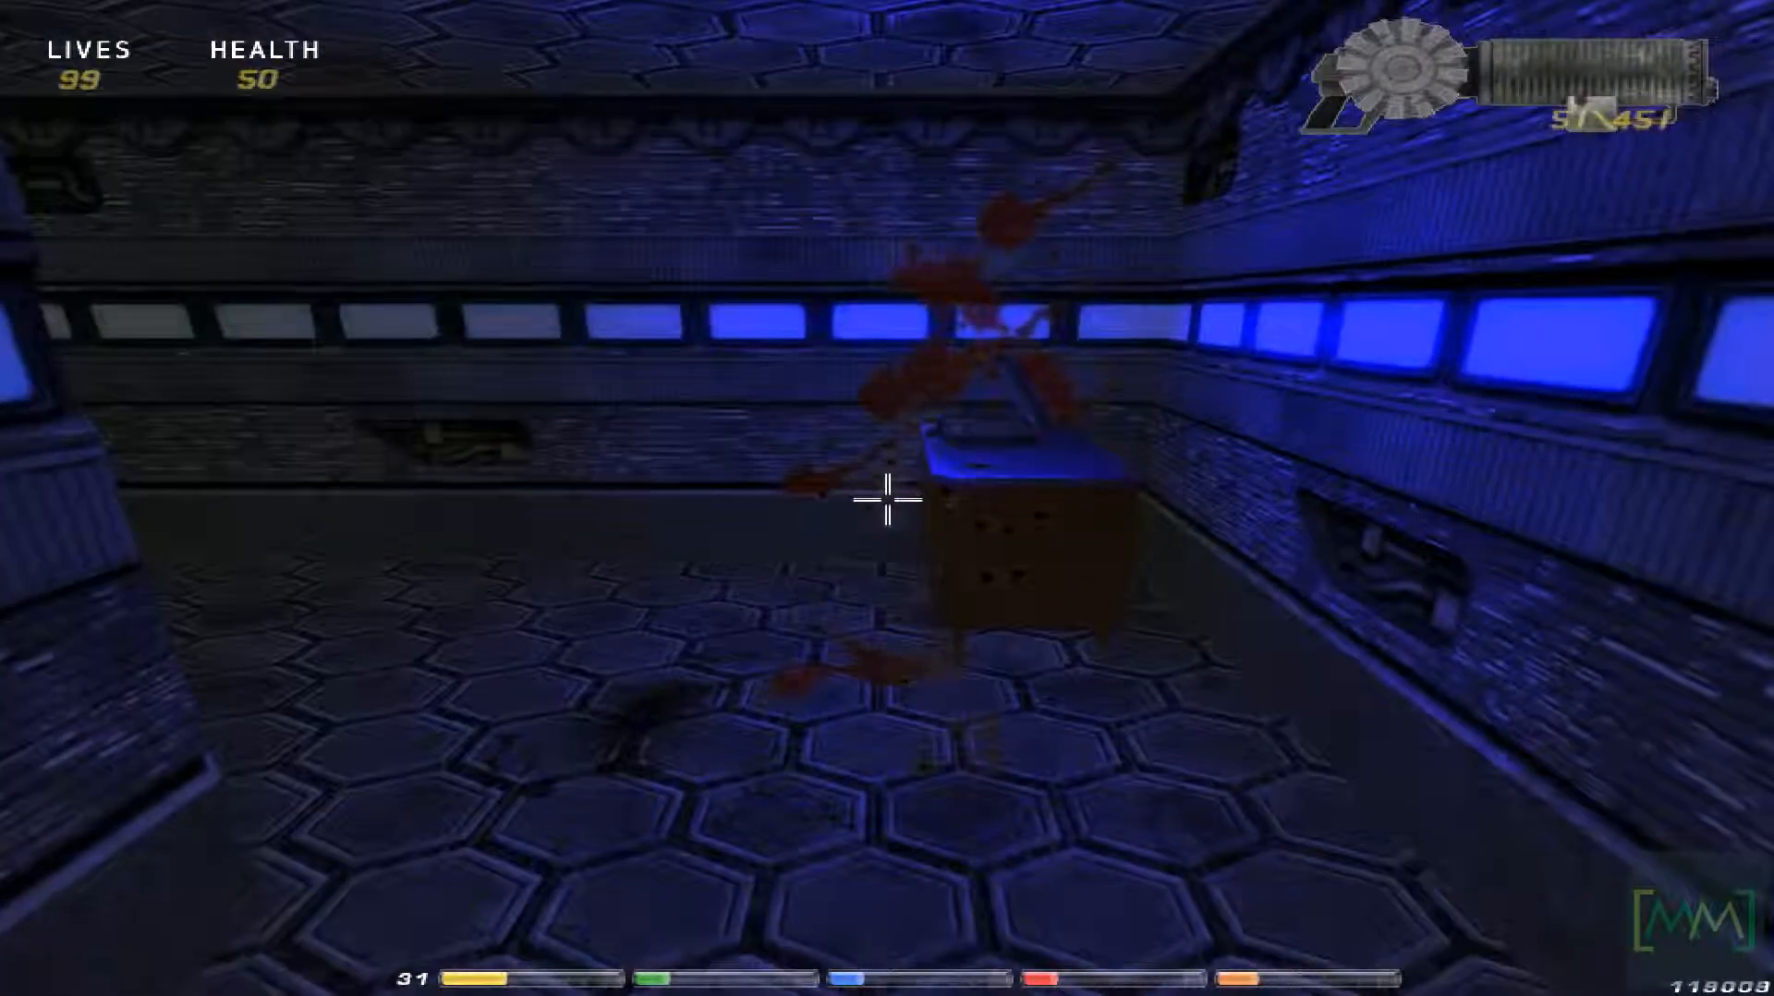
- Back down the corridor, return to inspect the desk with the laptop, and end the play-test
key("s")
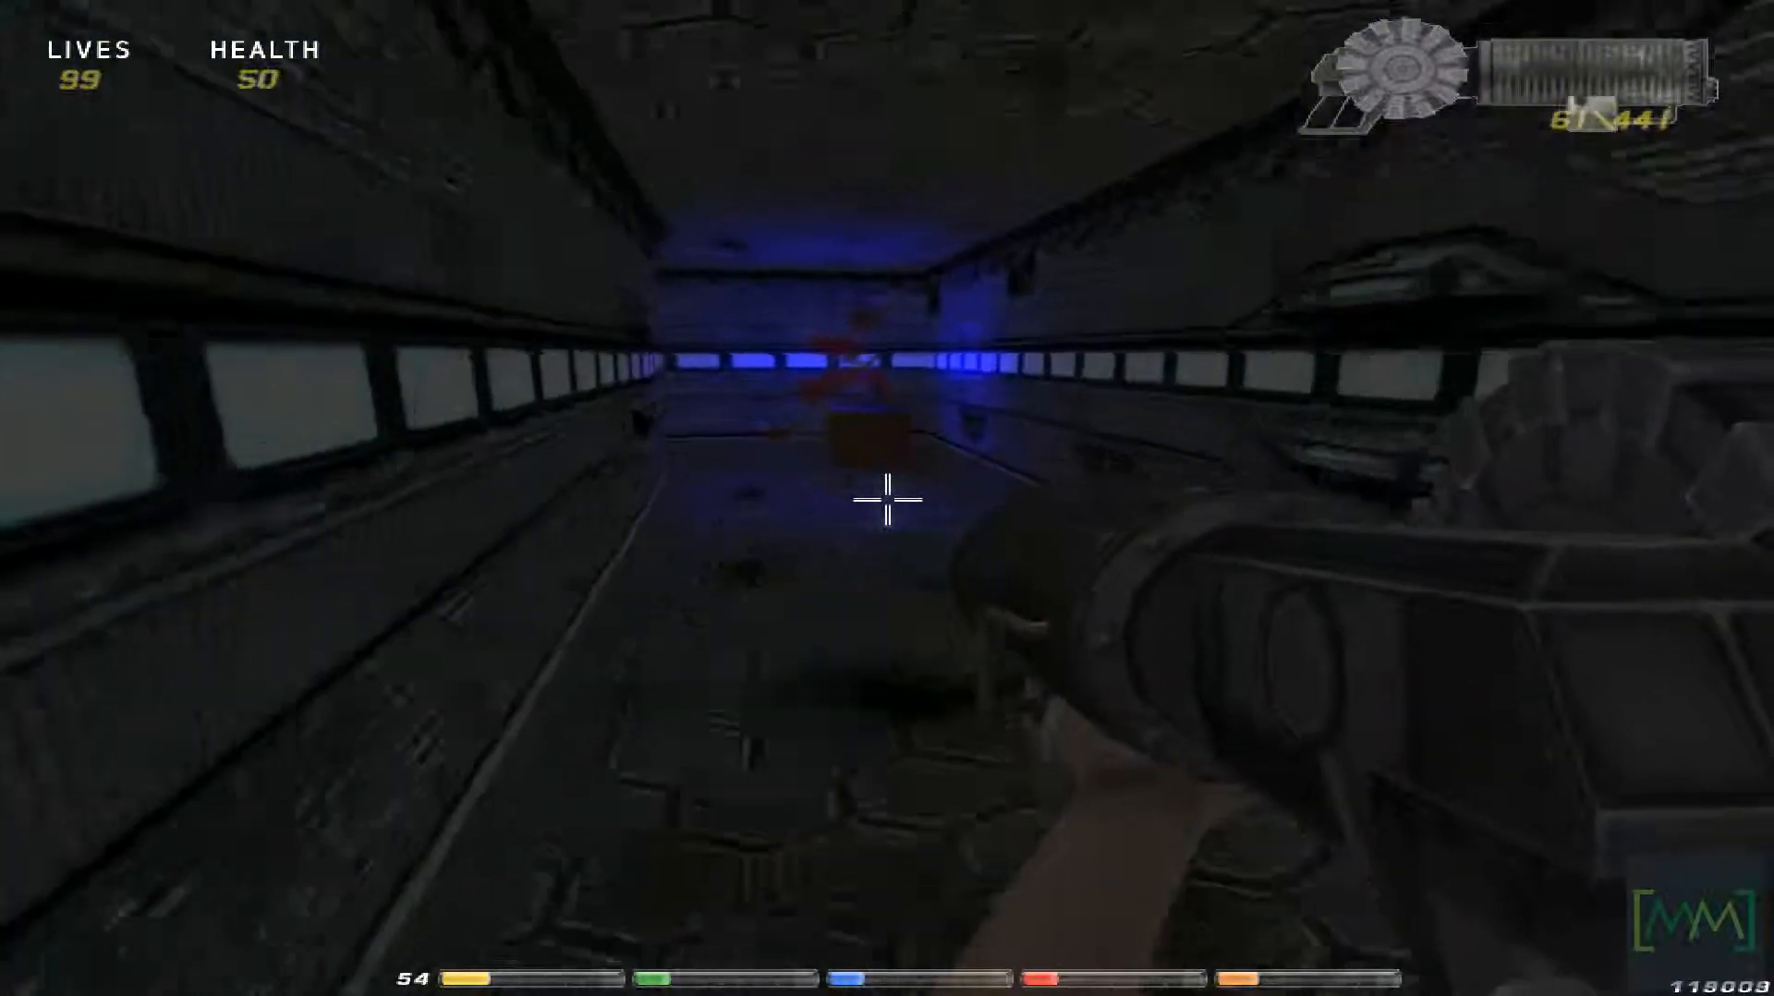
key("w")
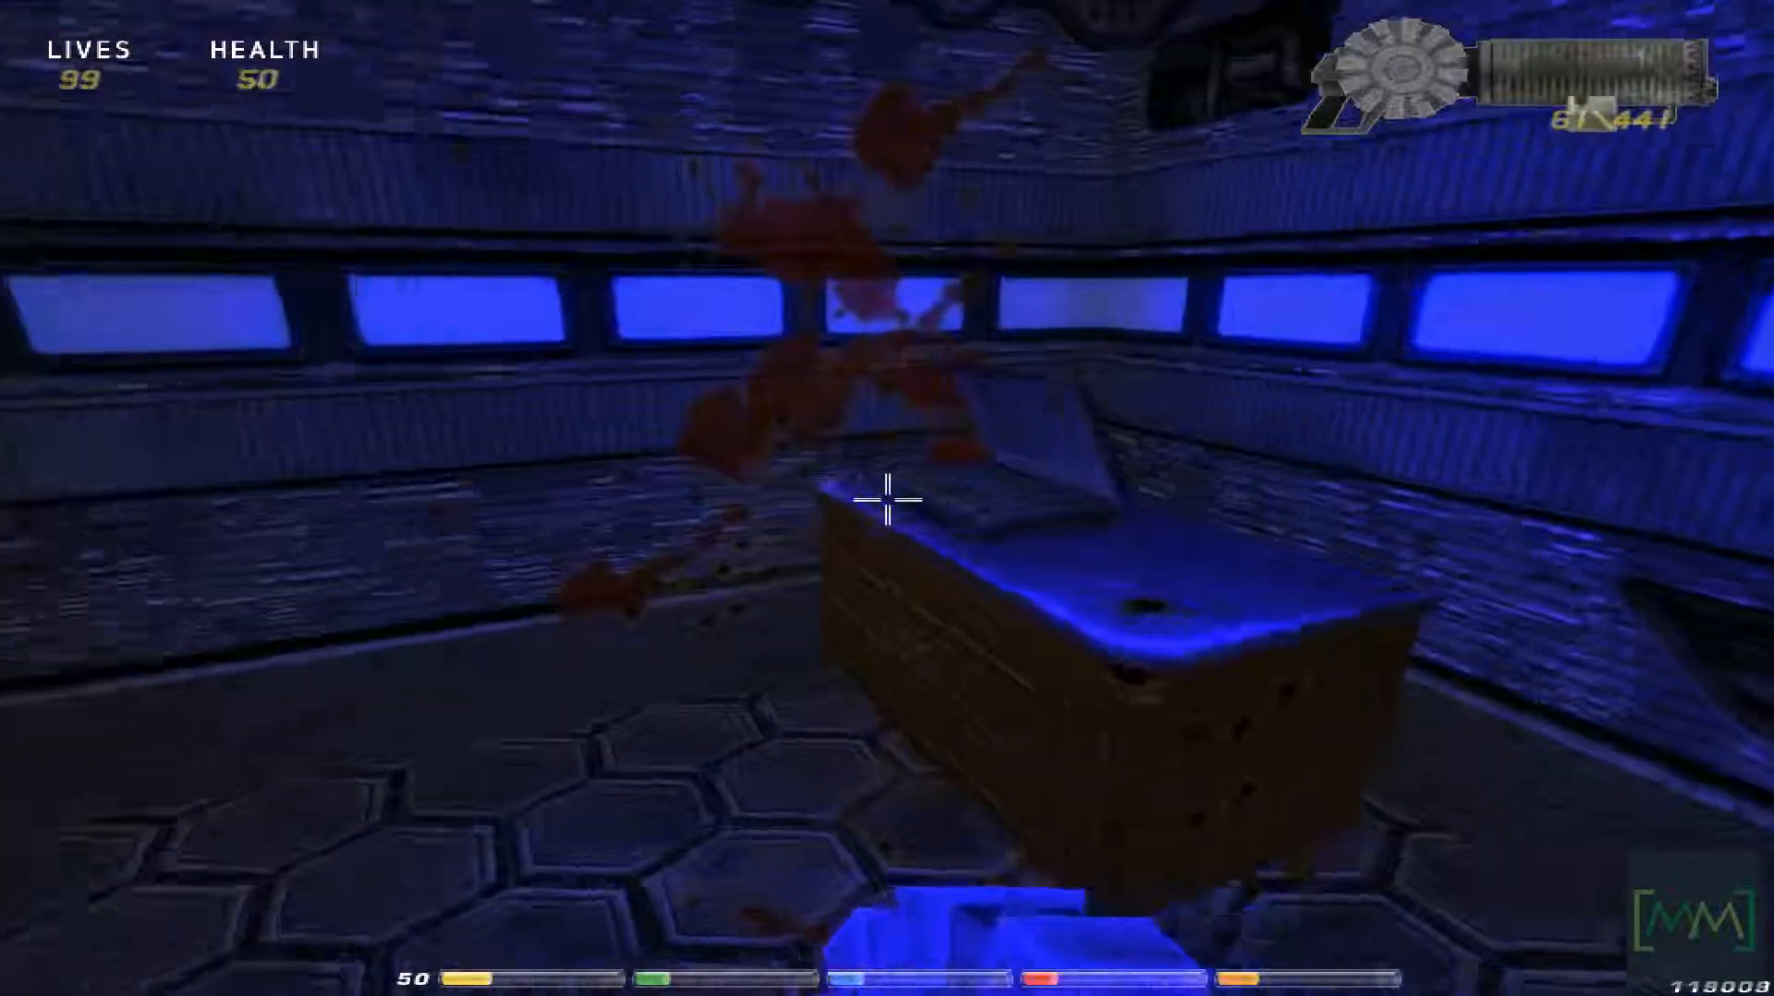
key("Escape")
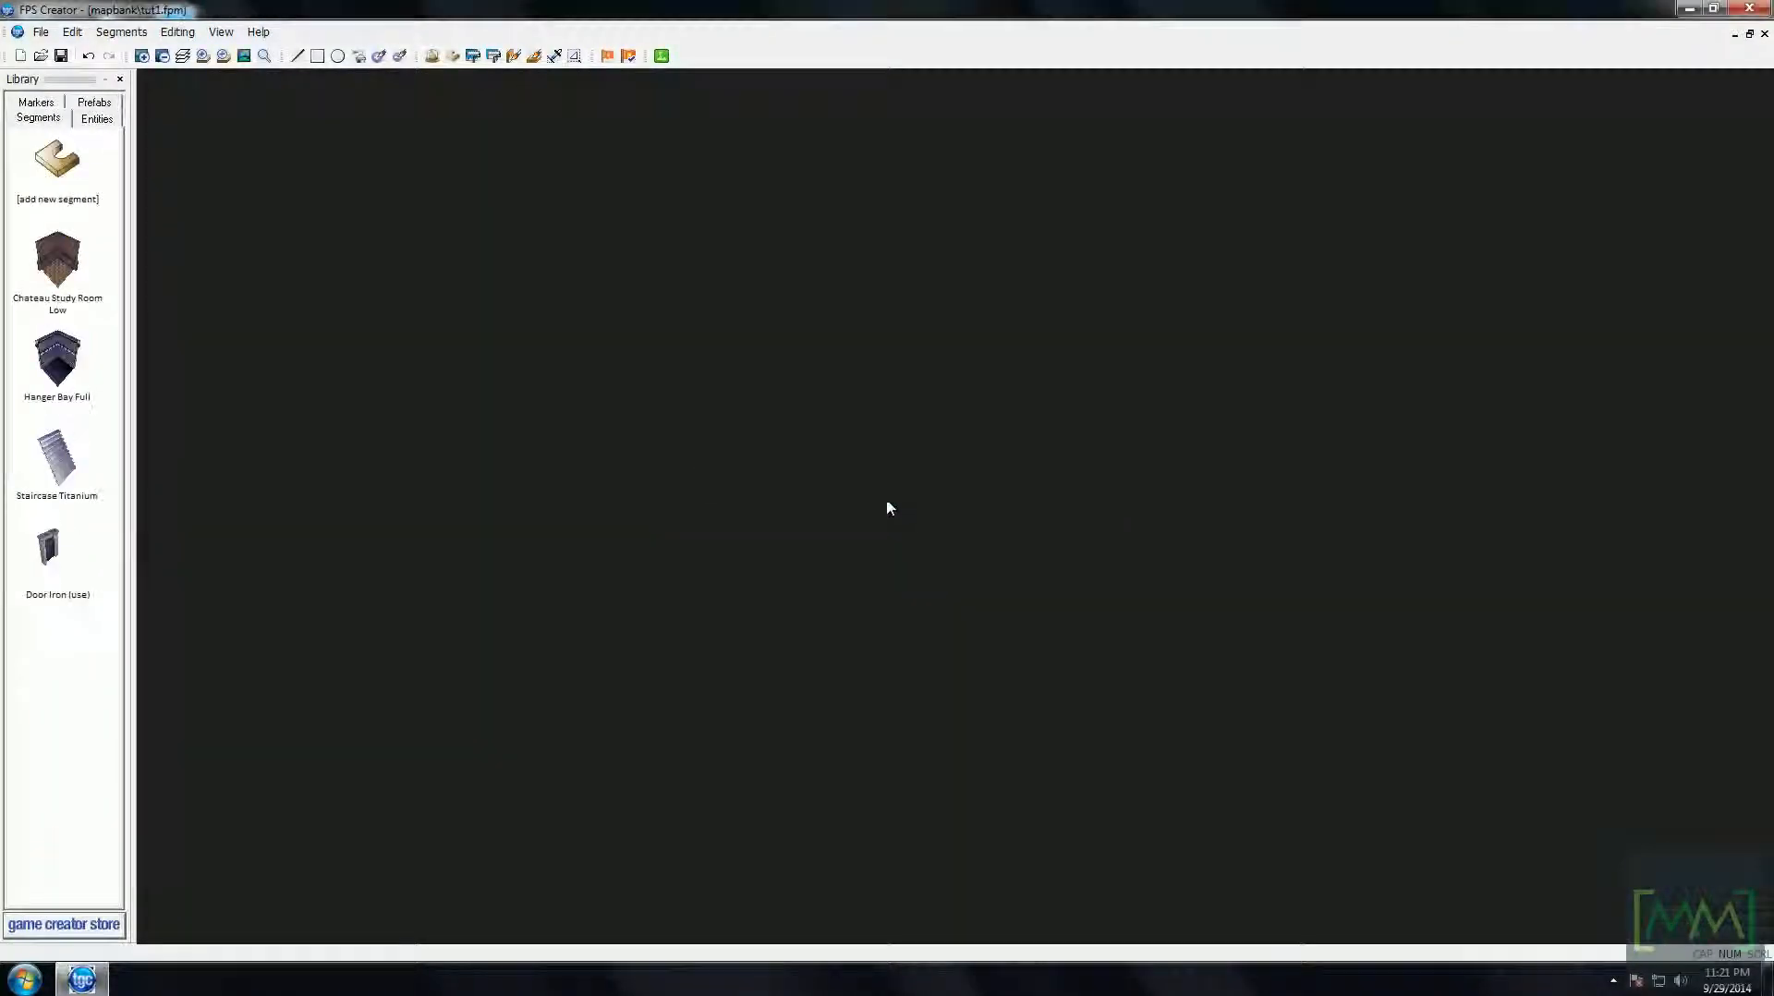
- Examine the wood-panelled hall and its adjoining corridors in the level editor's overhead view
key("Up")
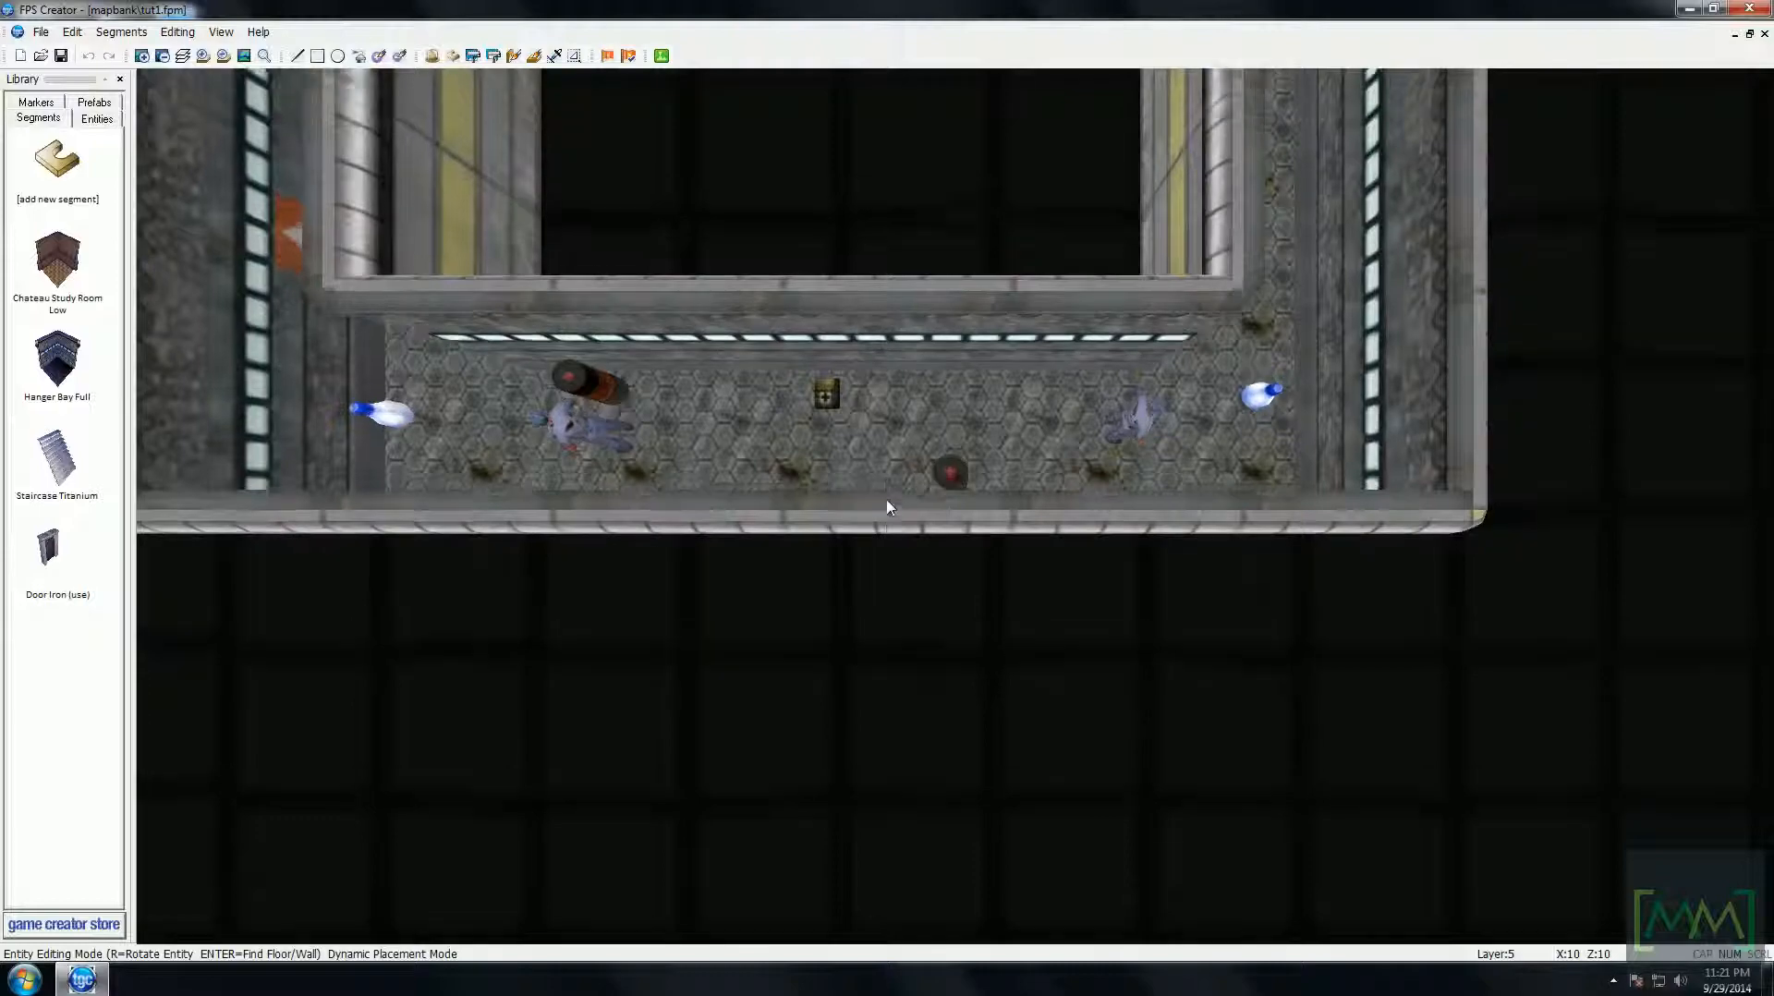
key("Left")
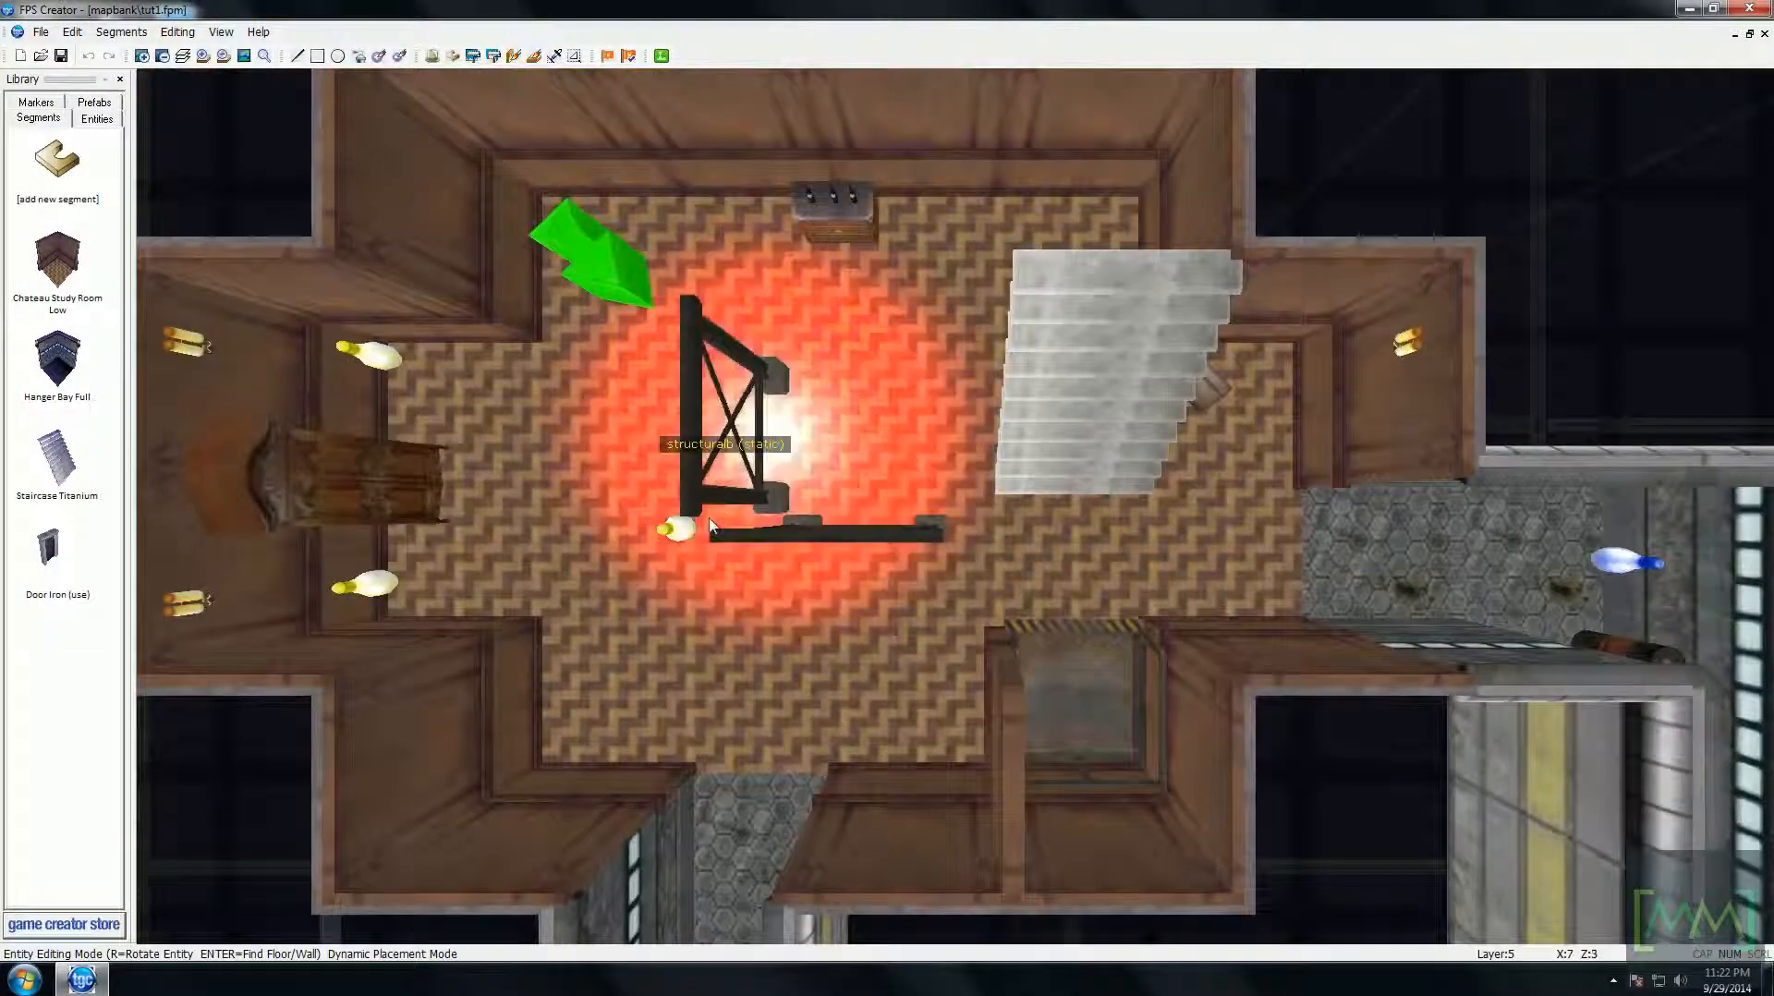
key("Left")
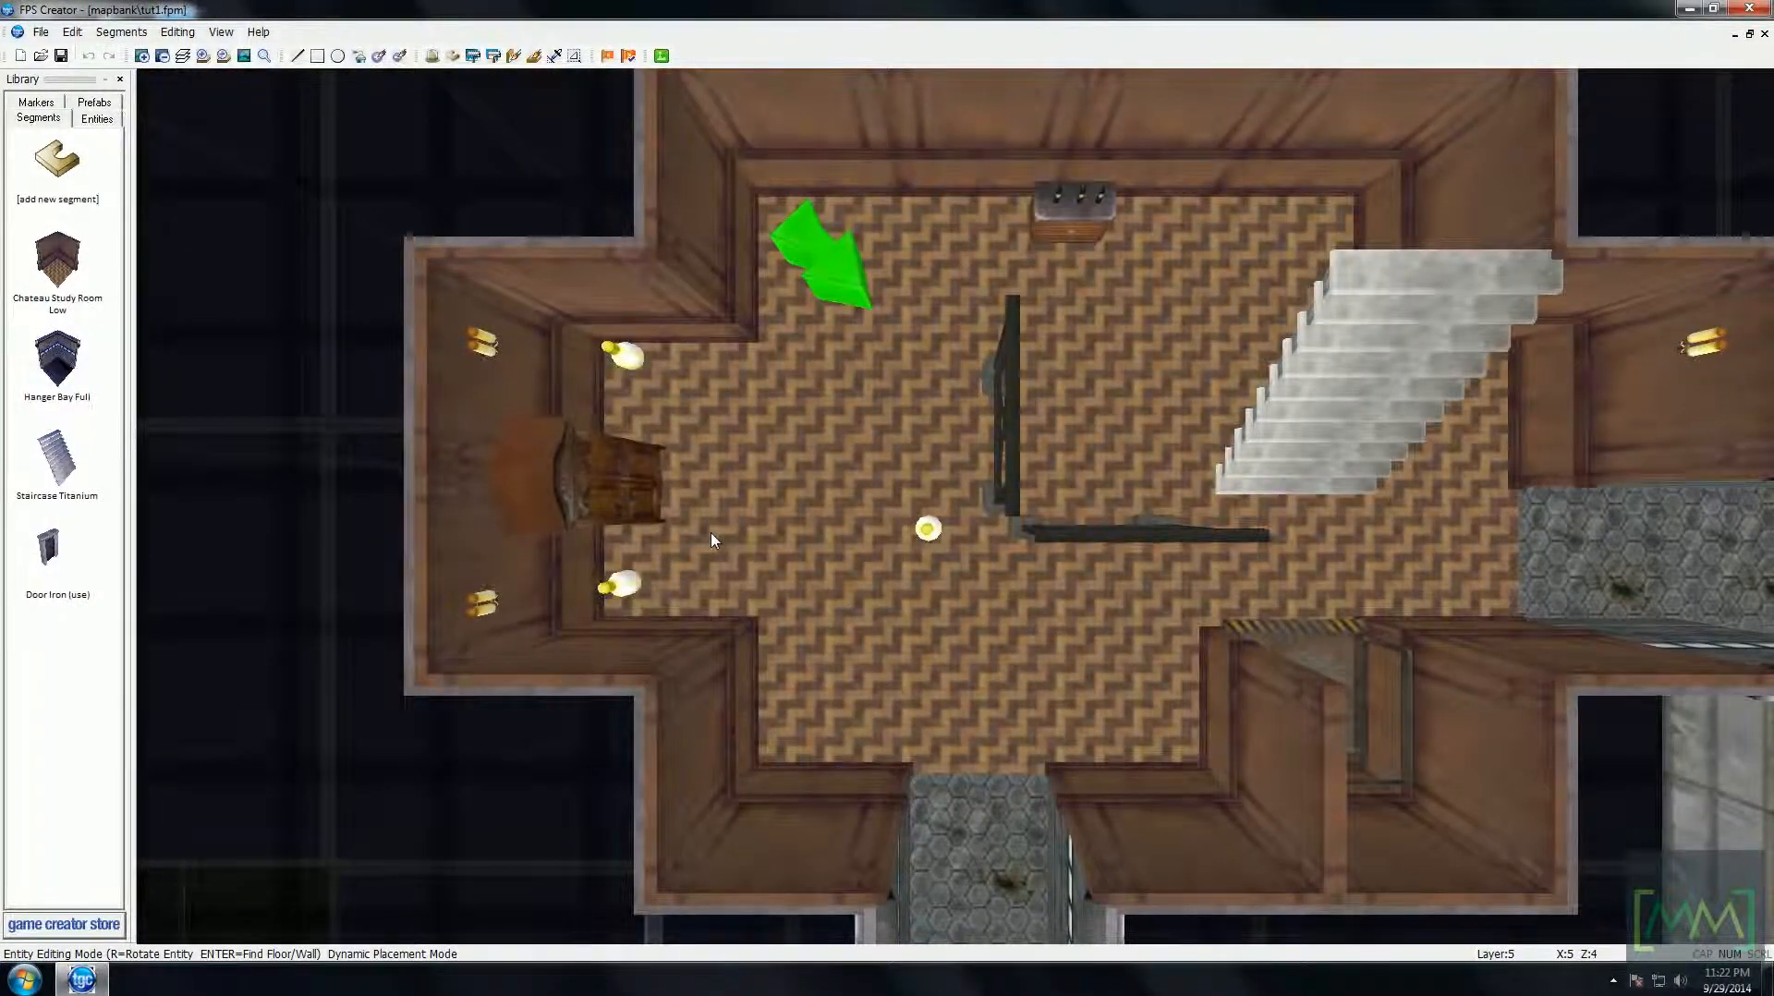
key("Right")
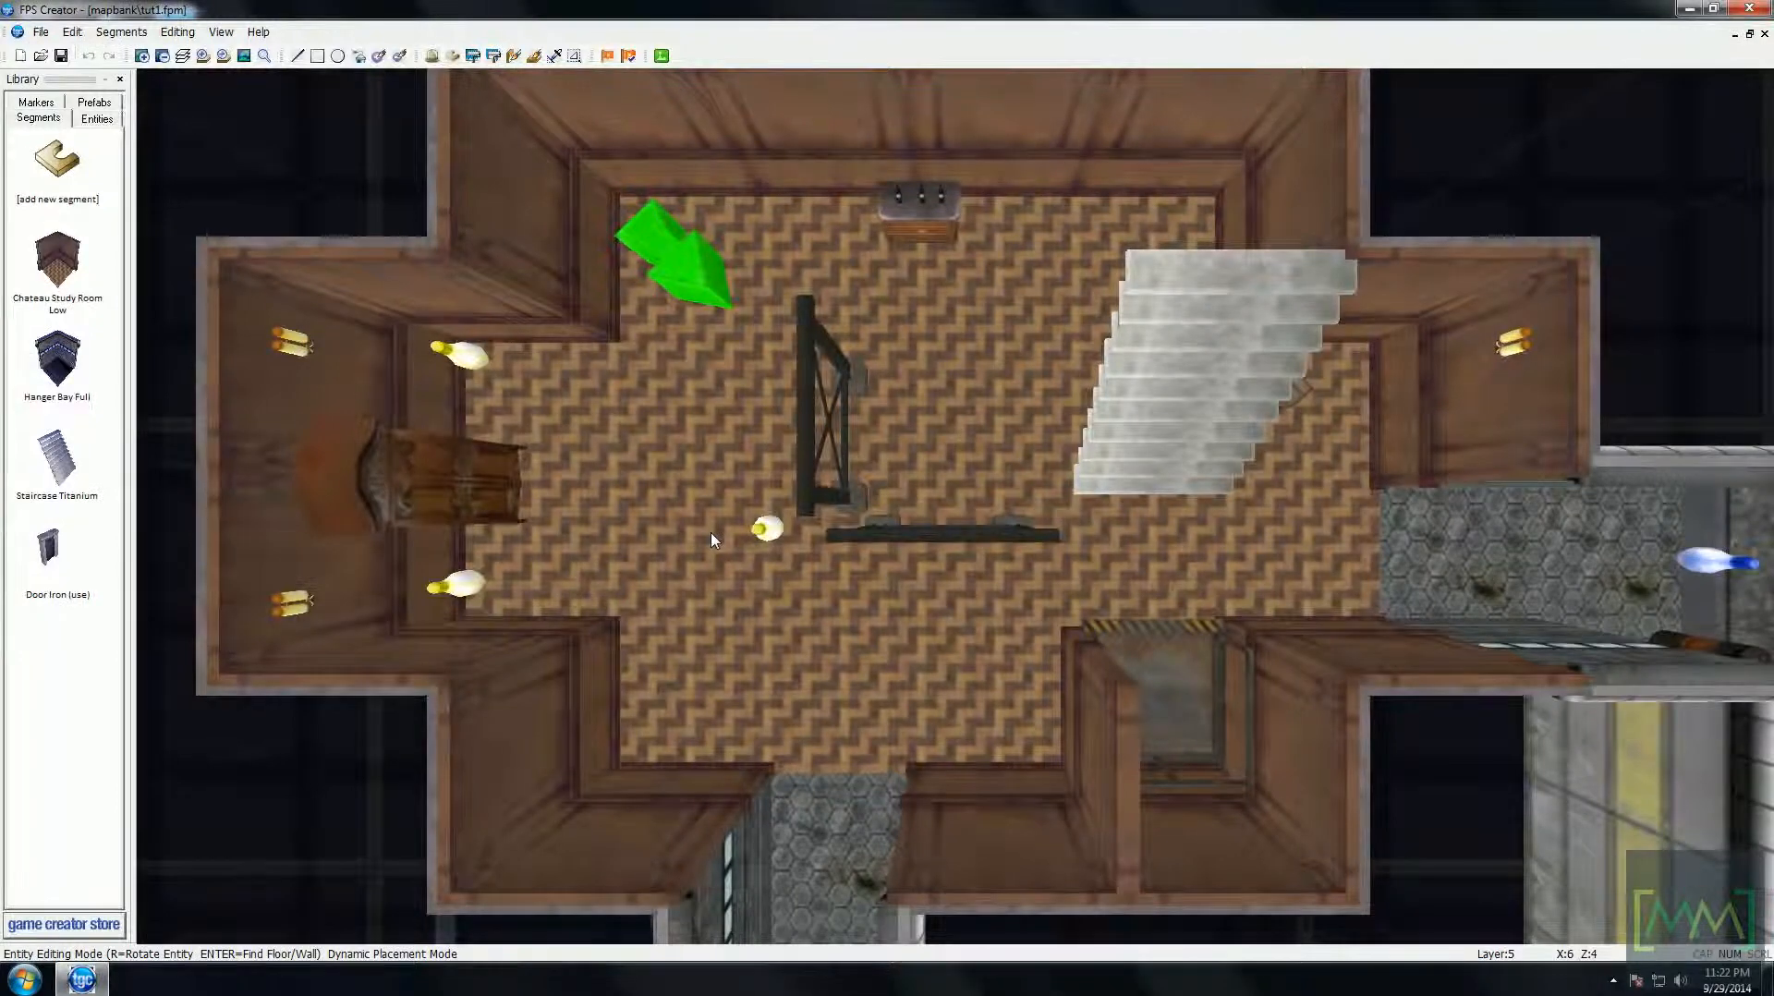
key("Up")
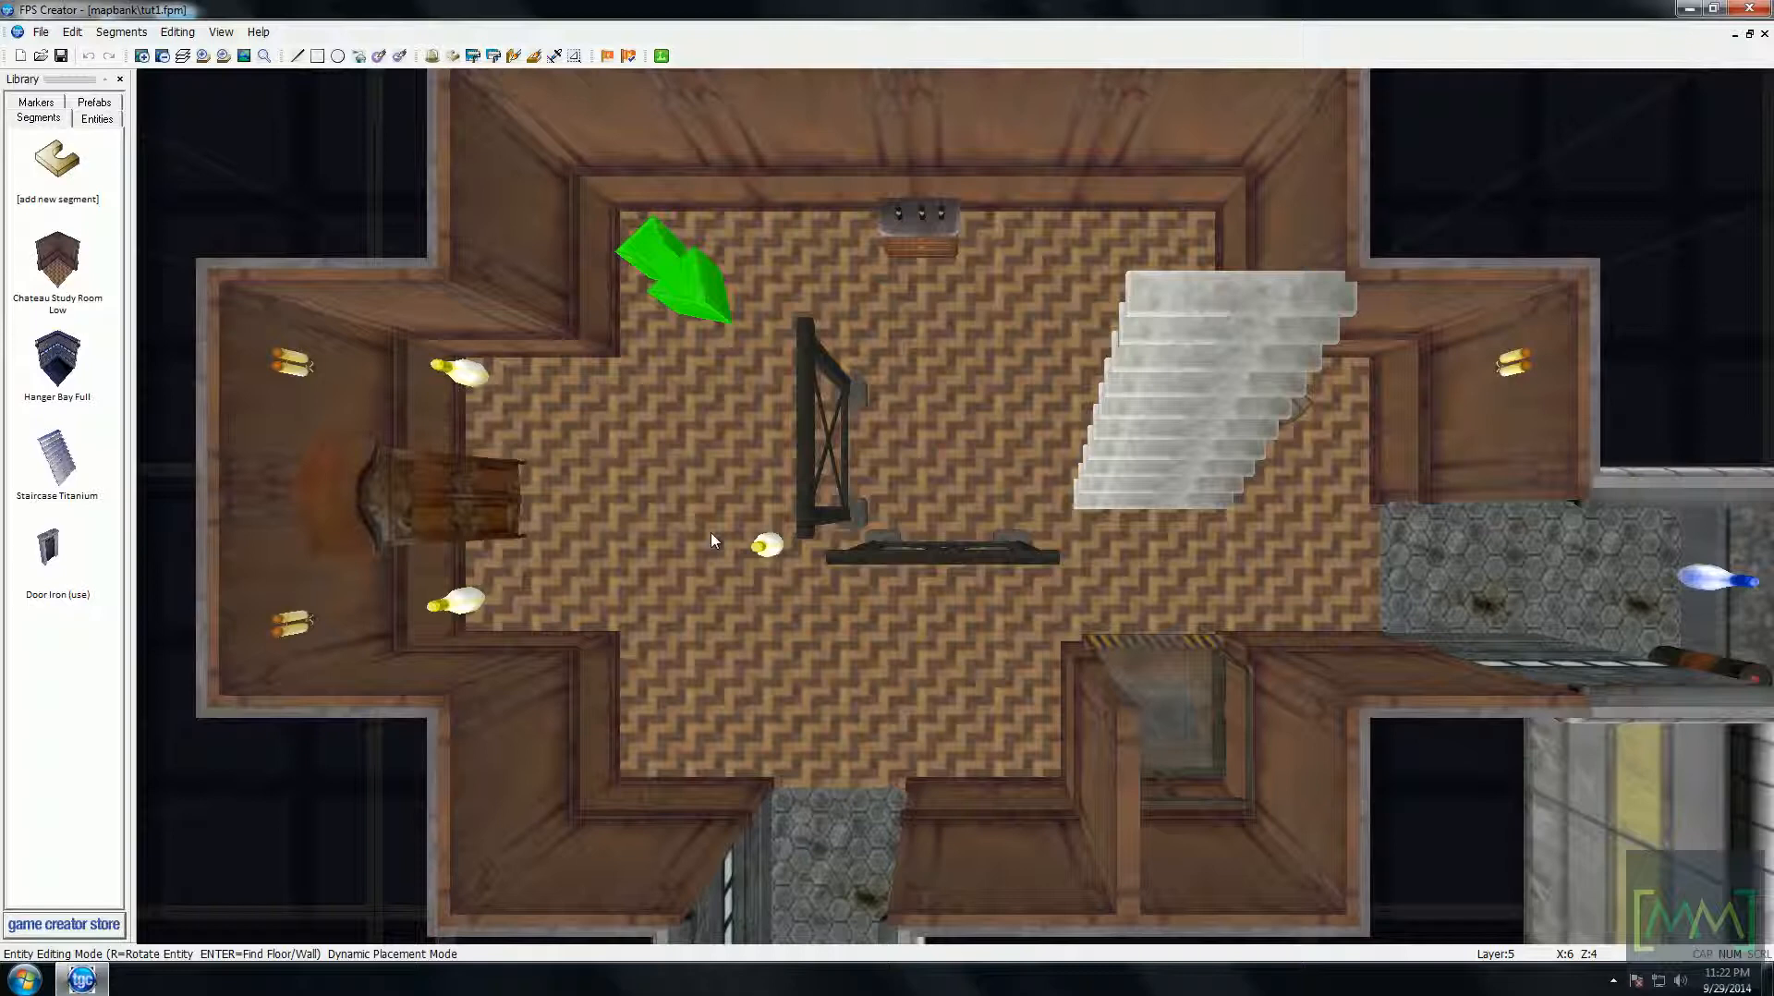
scroll(712, 540, "up", 3)
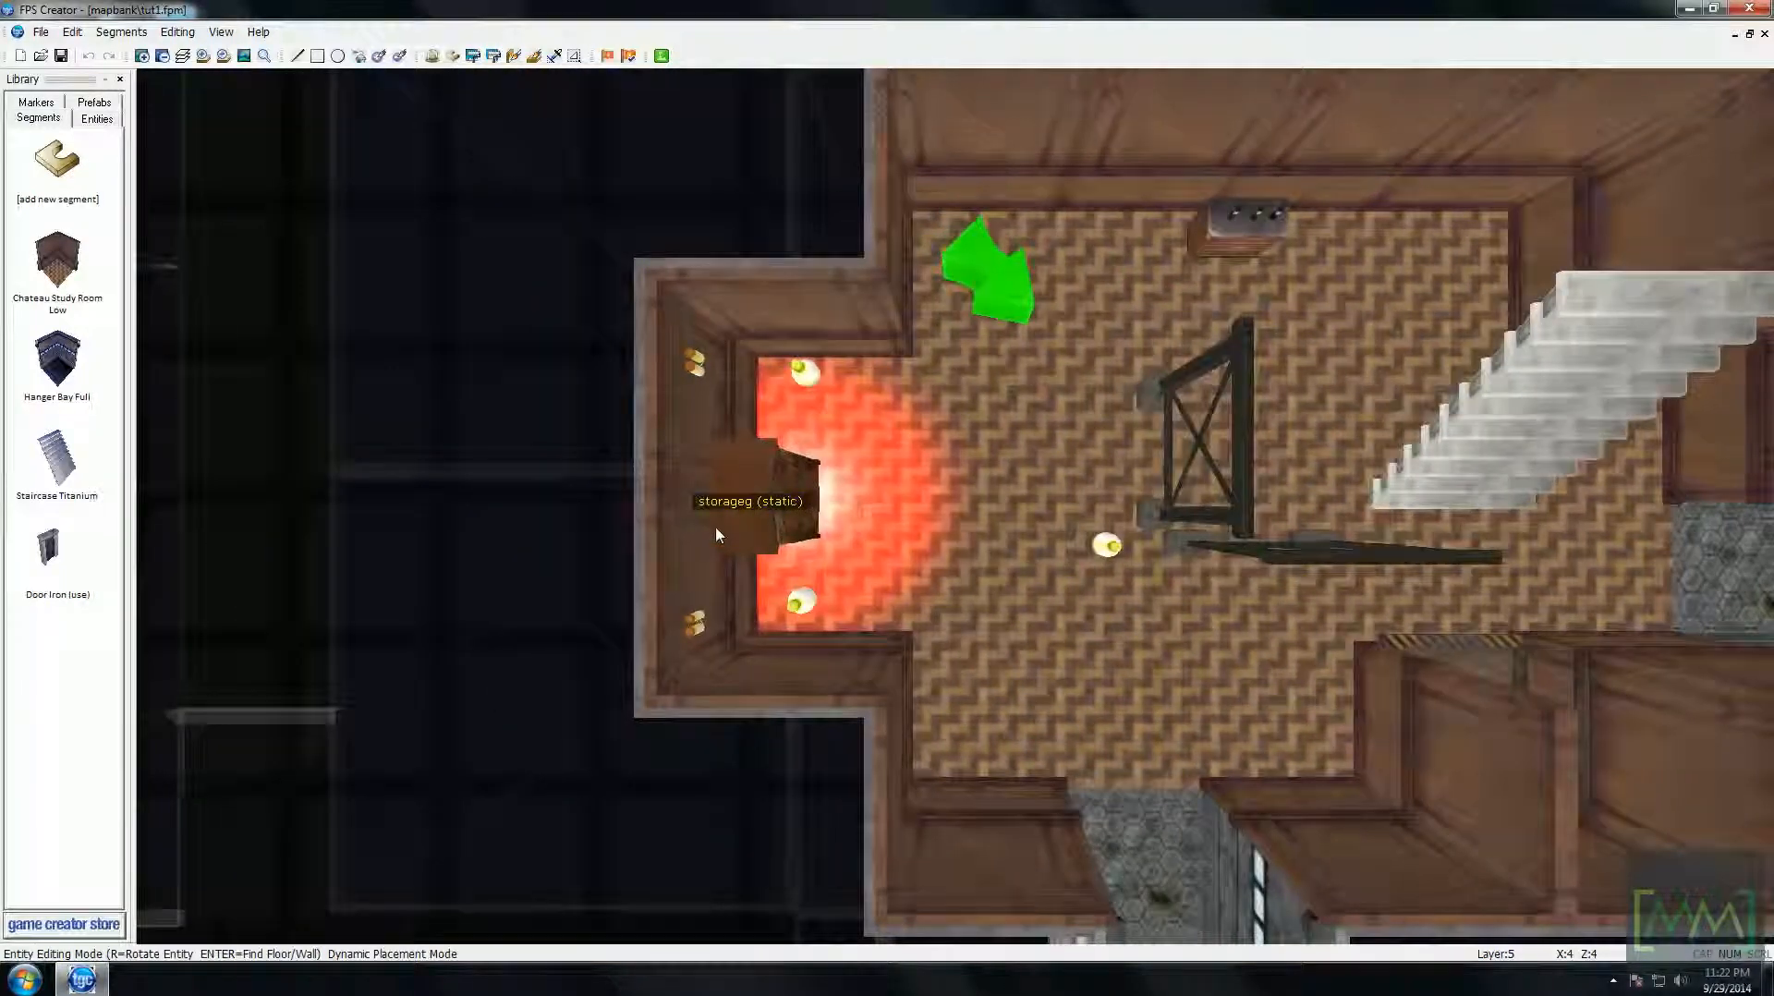
key("Down")
key("Left")
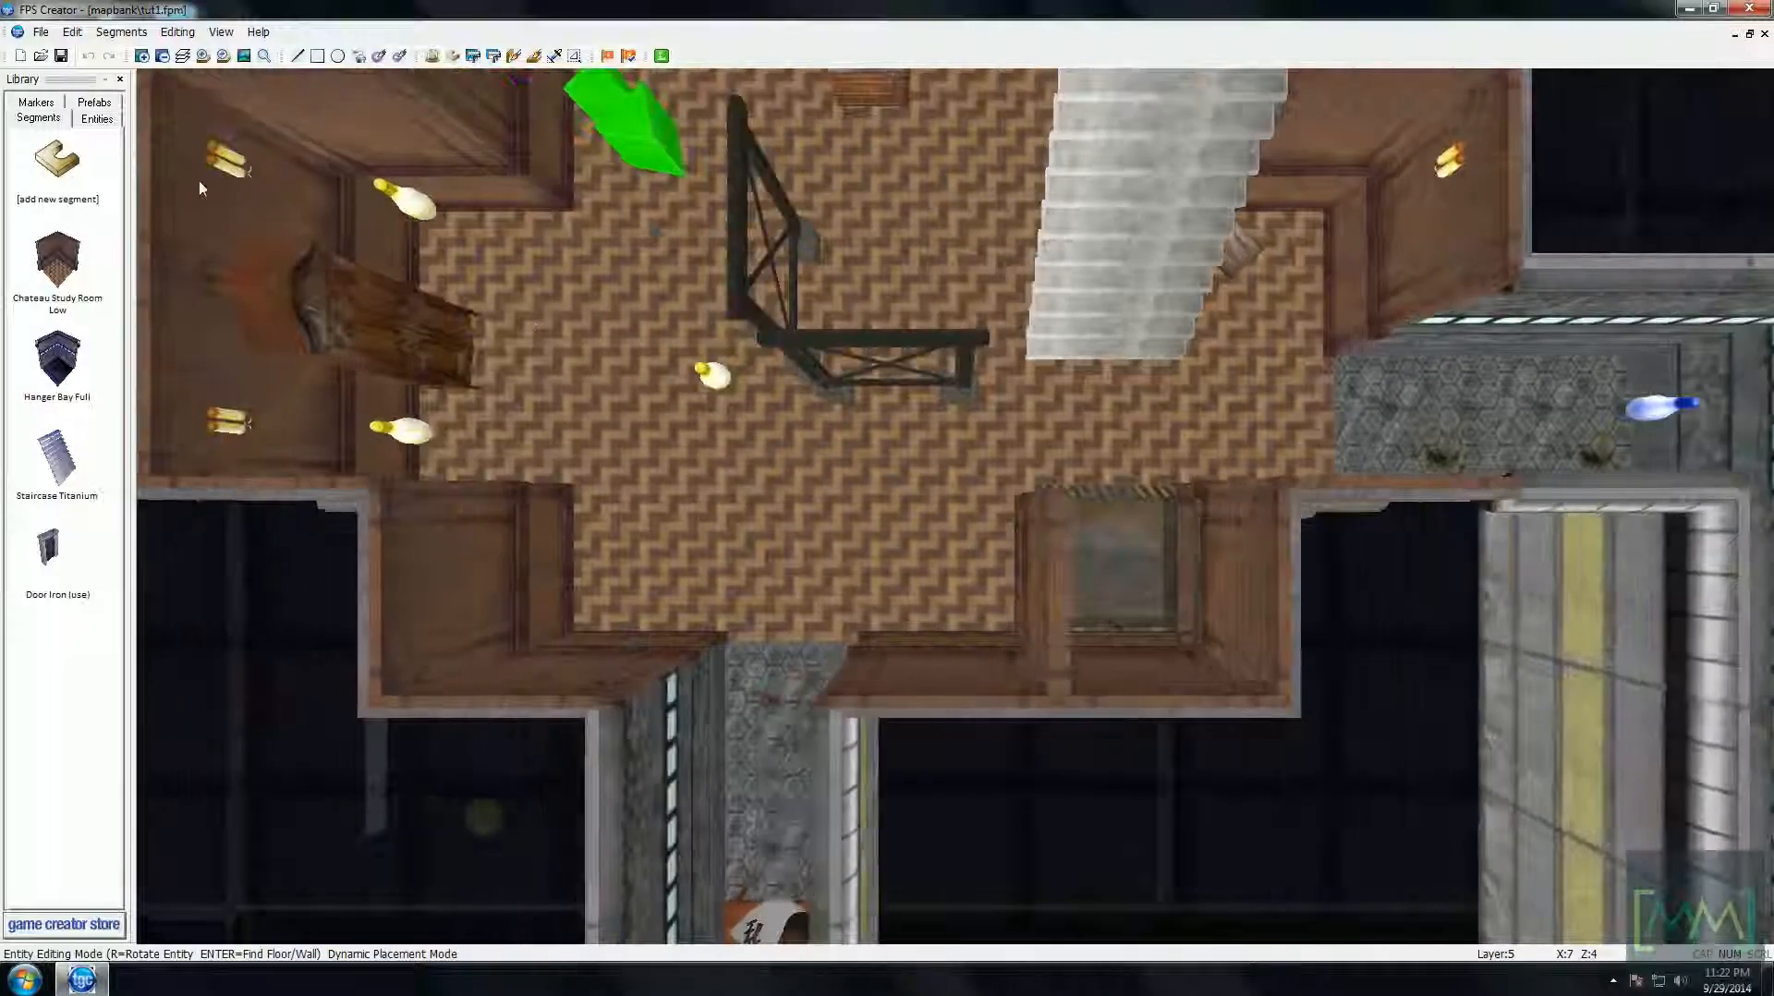
key("Down")
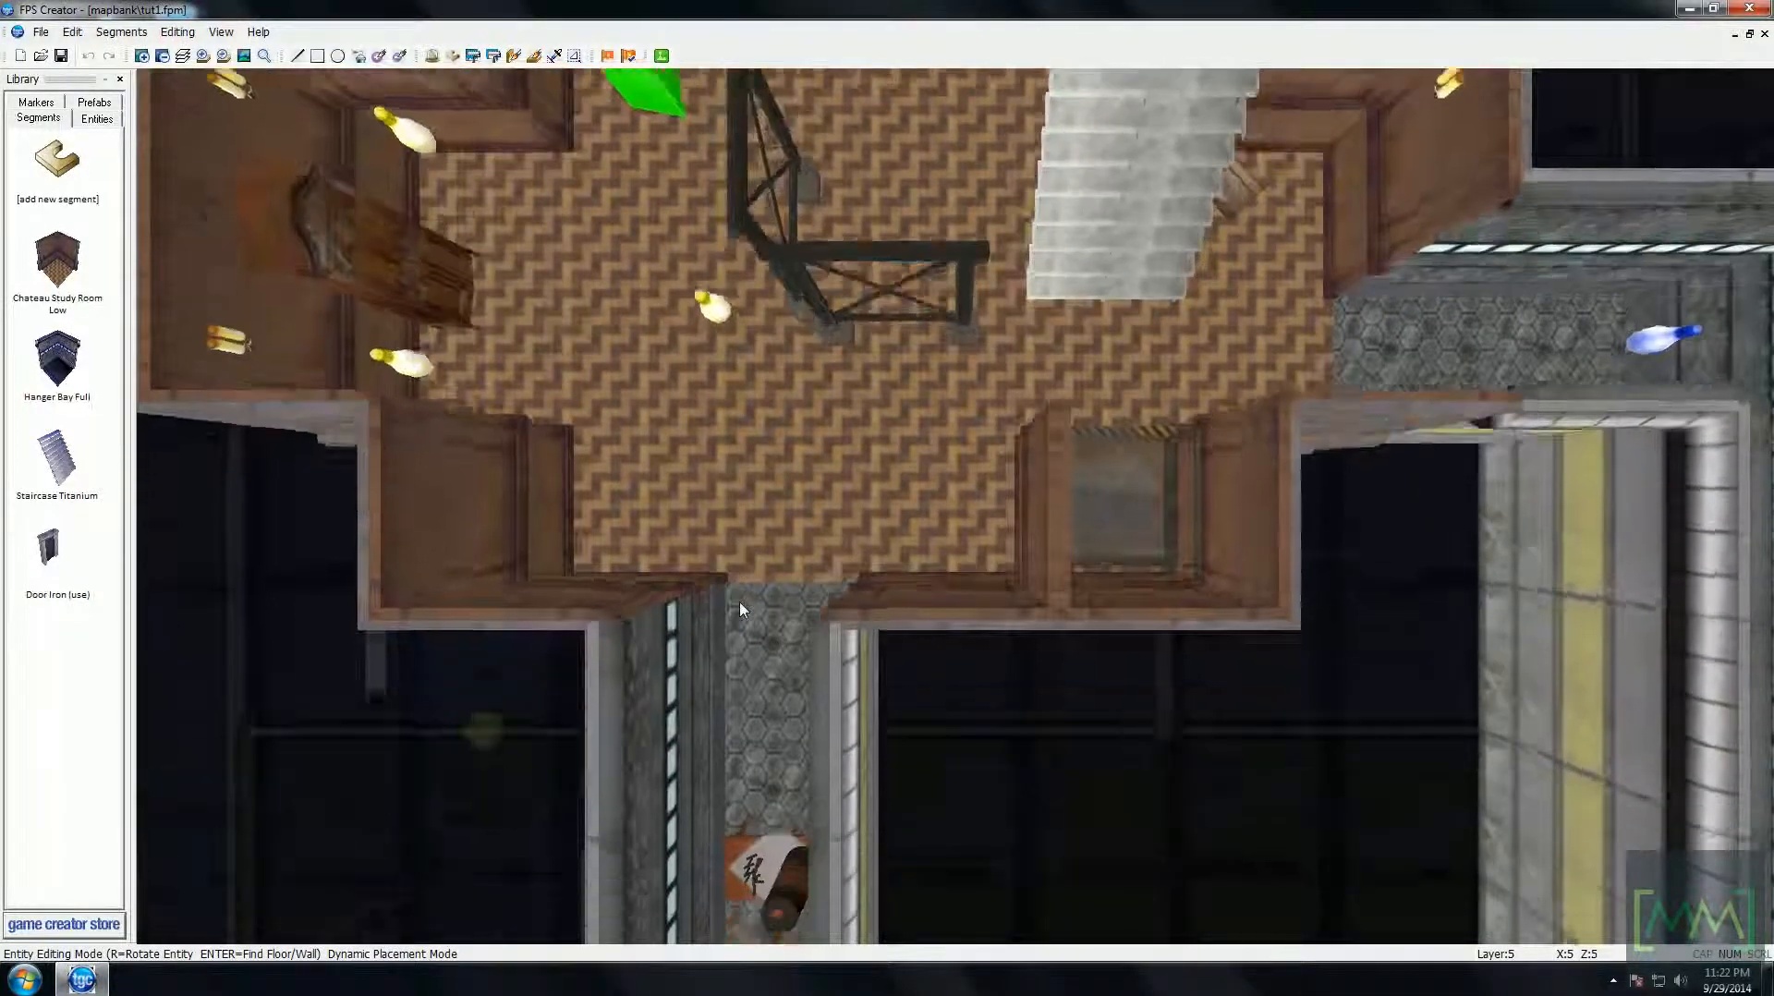
- Open the properties of the Zombie Surgeon beside the barrel near the corridor corner and set its Destroy script to leavecorpse.fpi
key("Left")
key("Left")
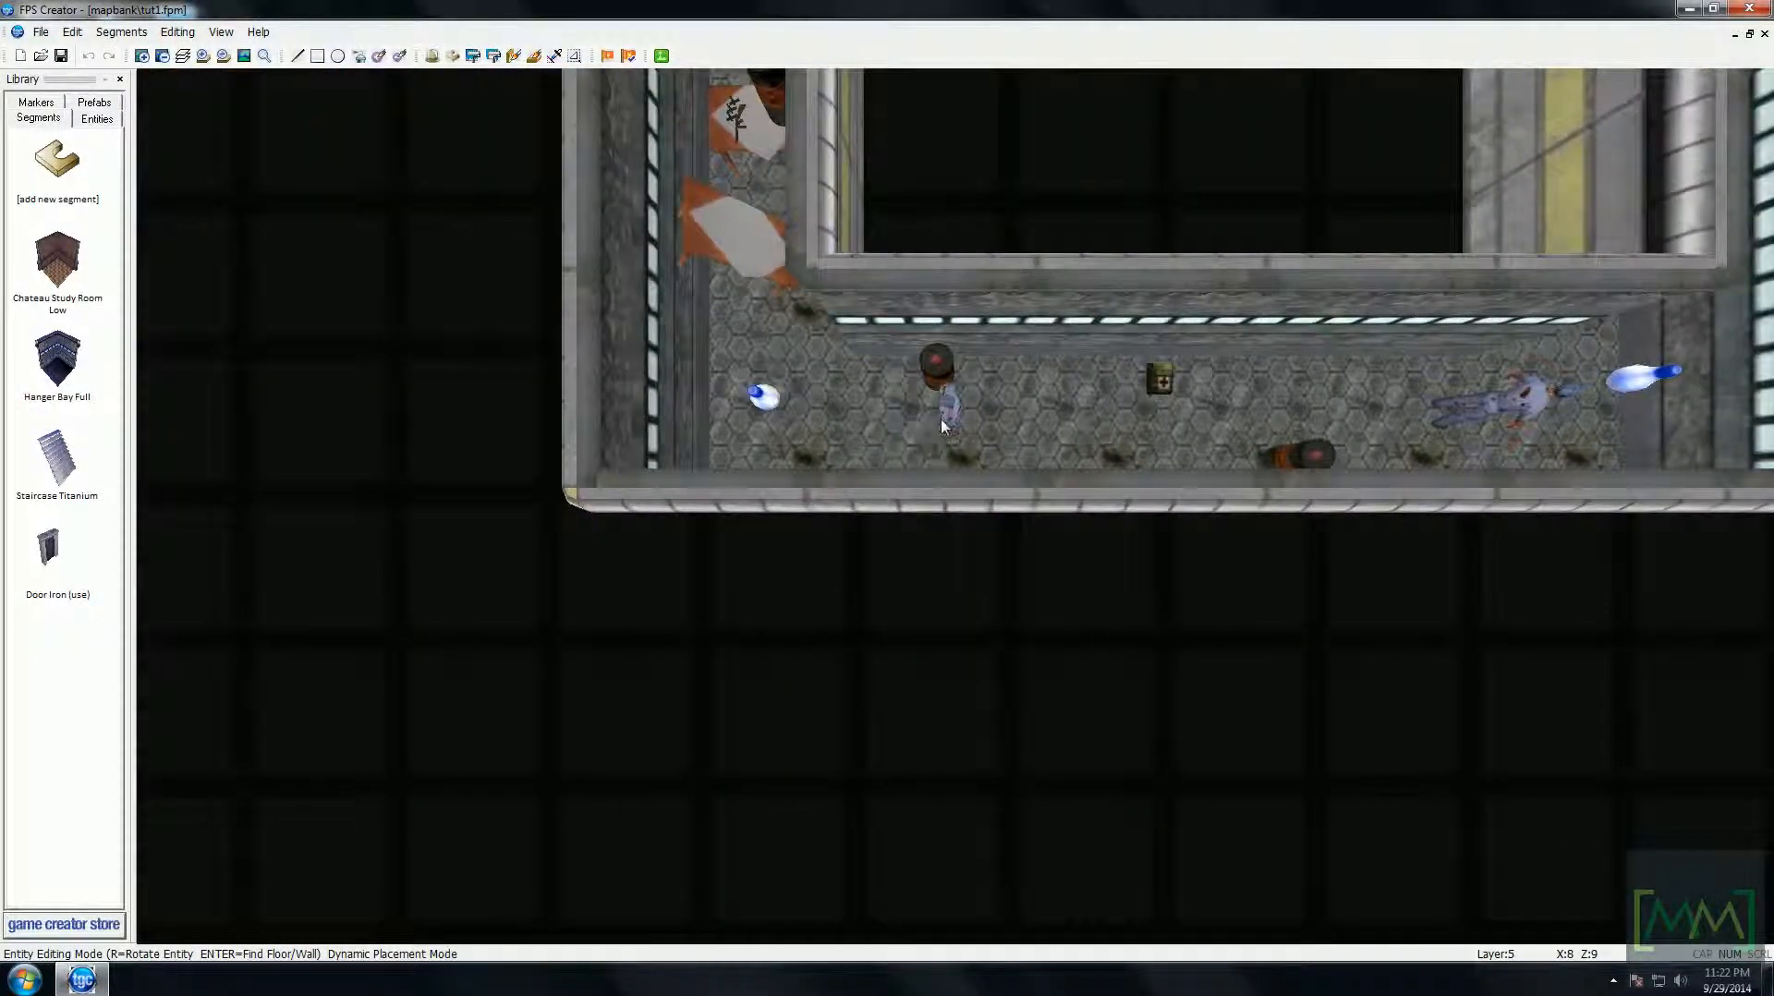
right_click(946, 415)
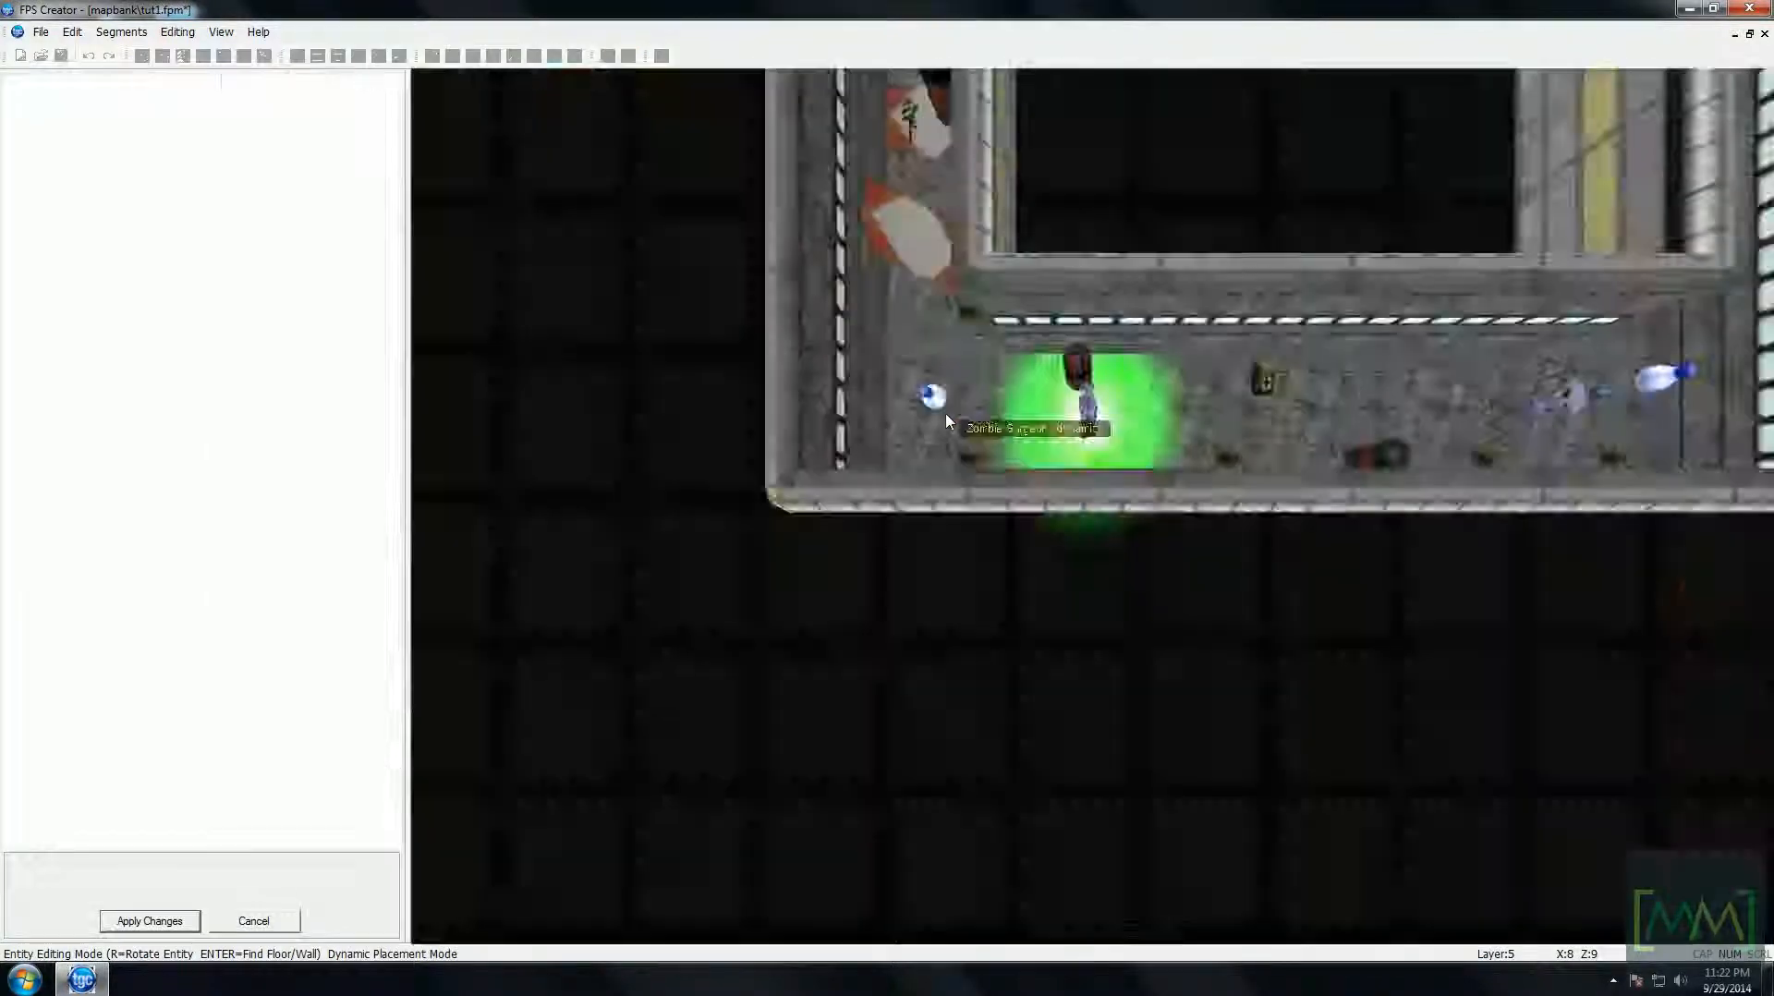
scroll(946, 414, "down", 5)
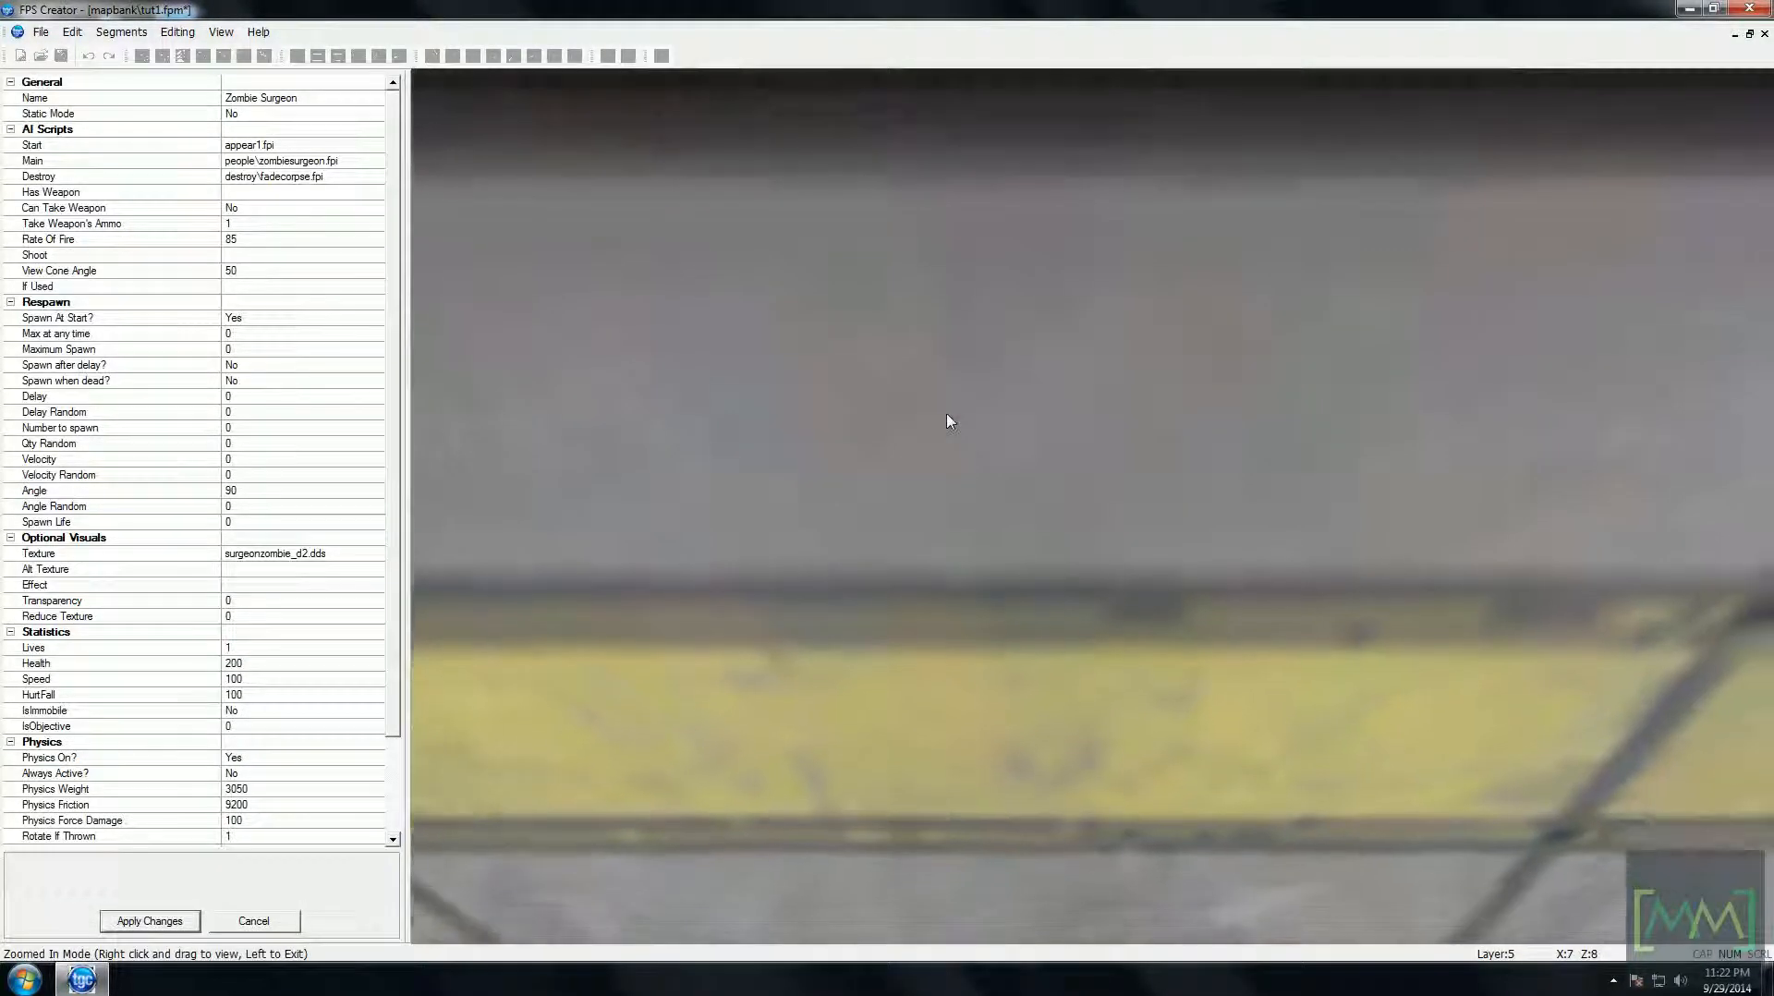
right_click_drag(947, 415, 1096, 514)
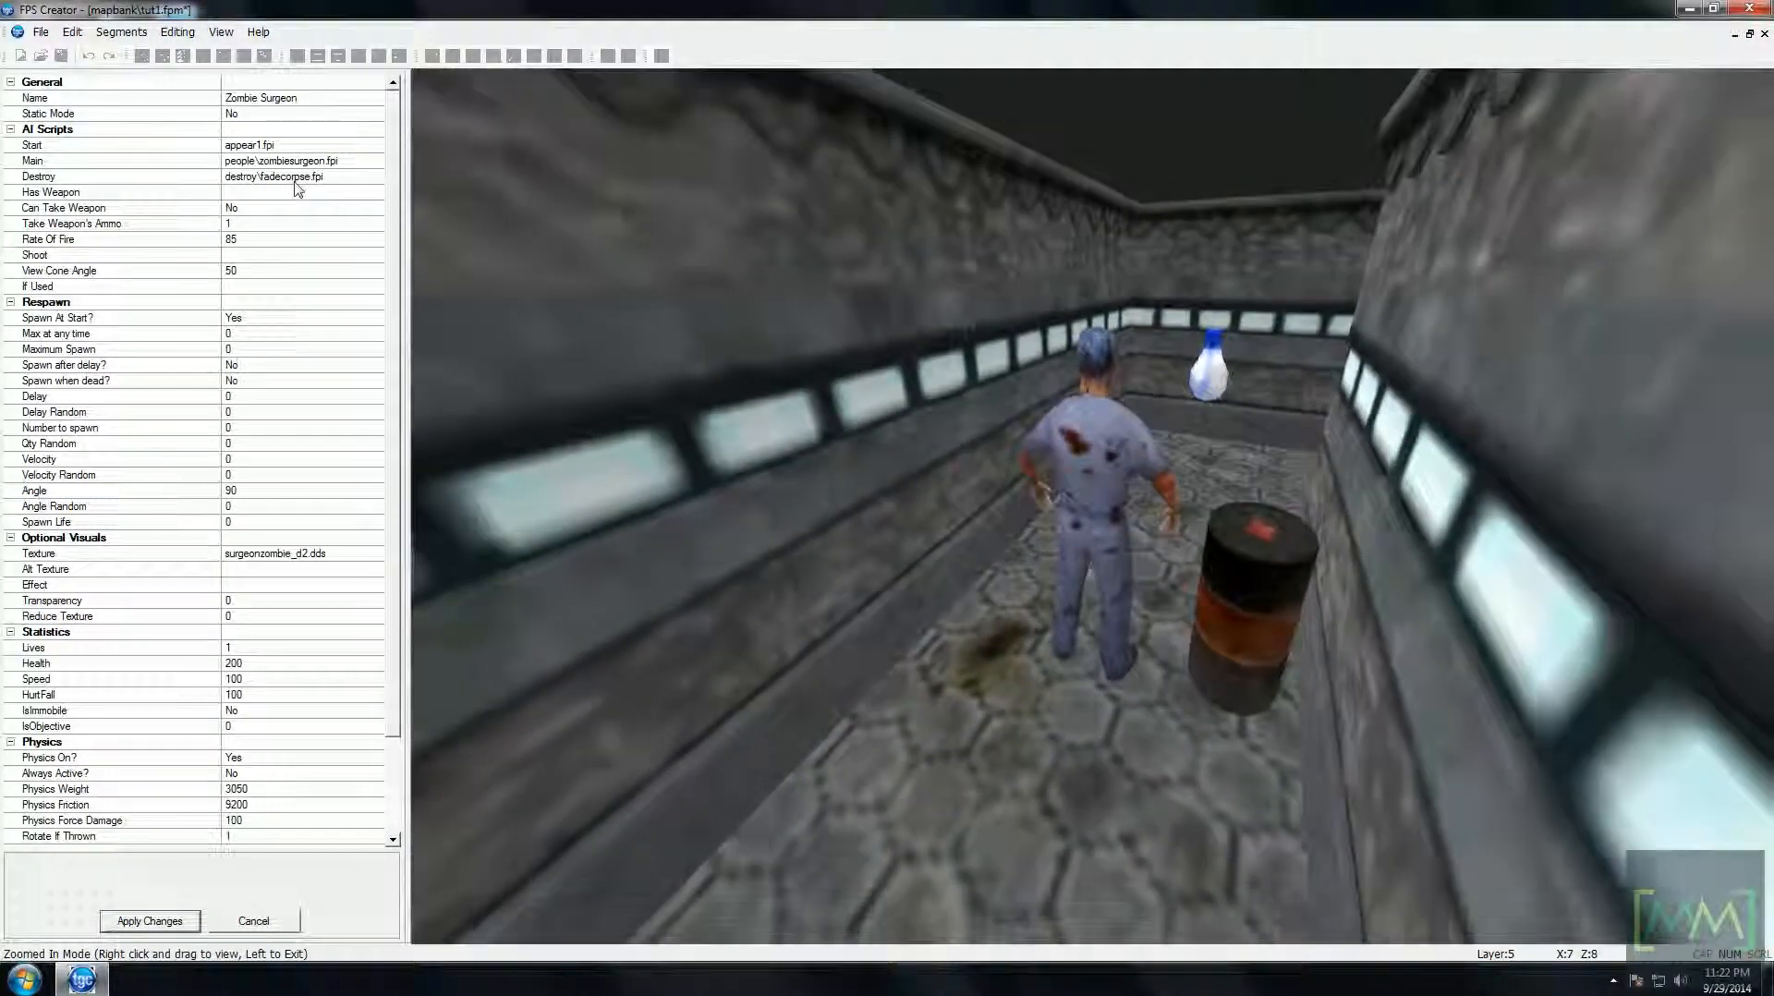
left_click(255, 178)
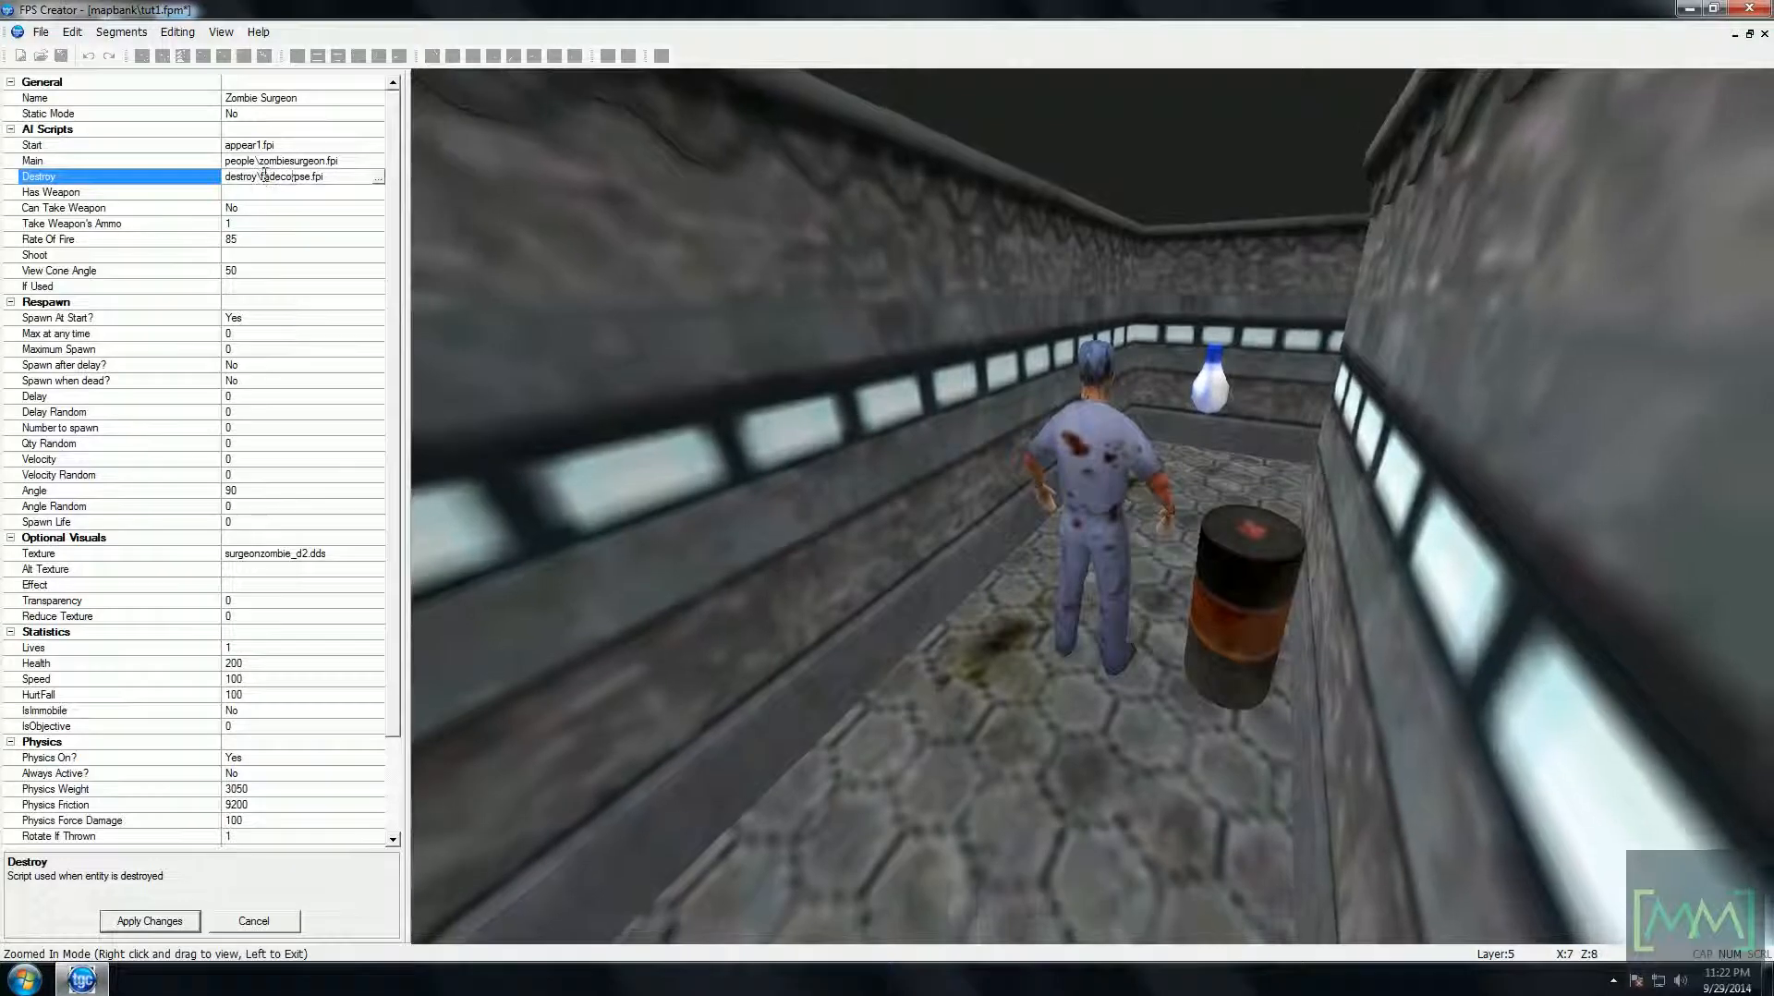
left_click(381, 178)
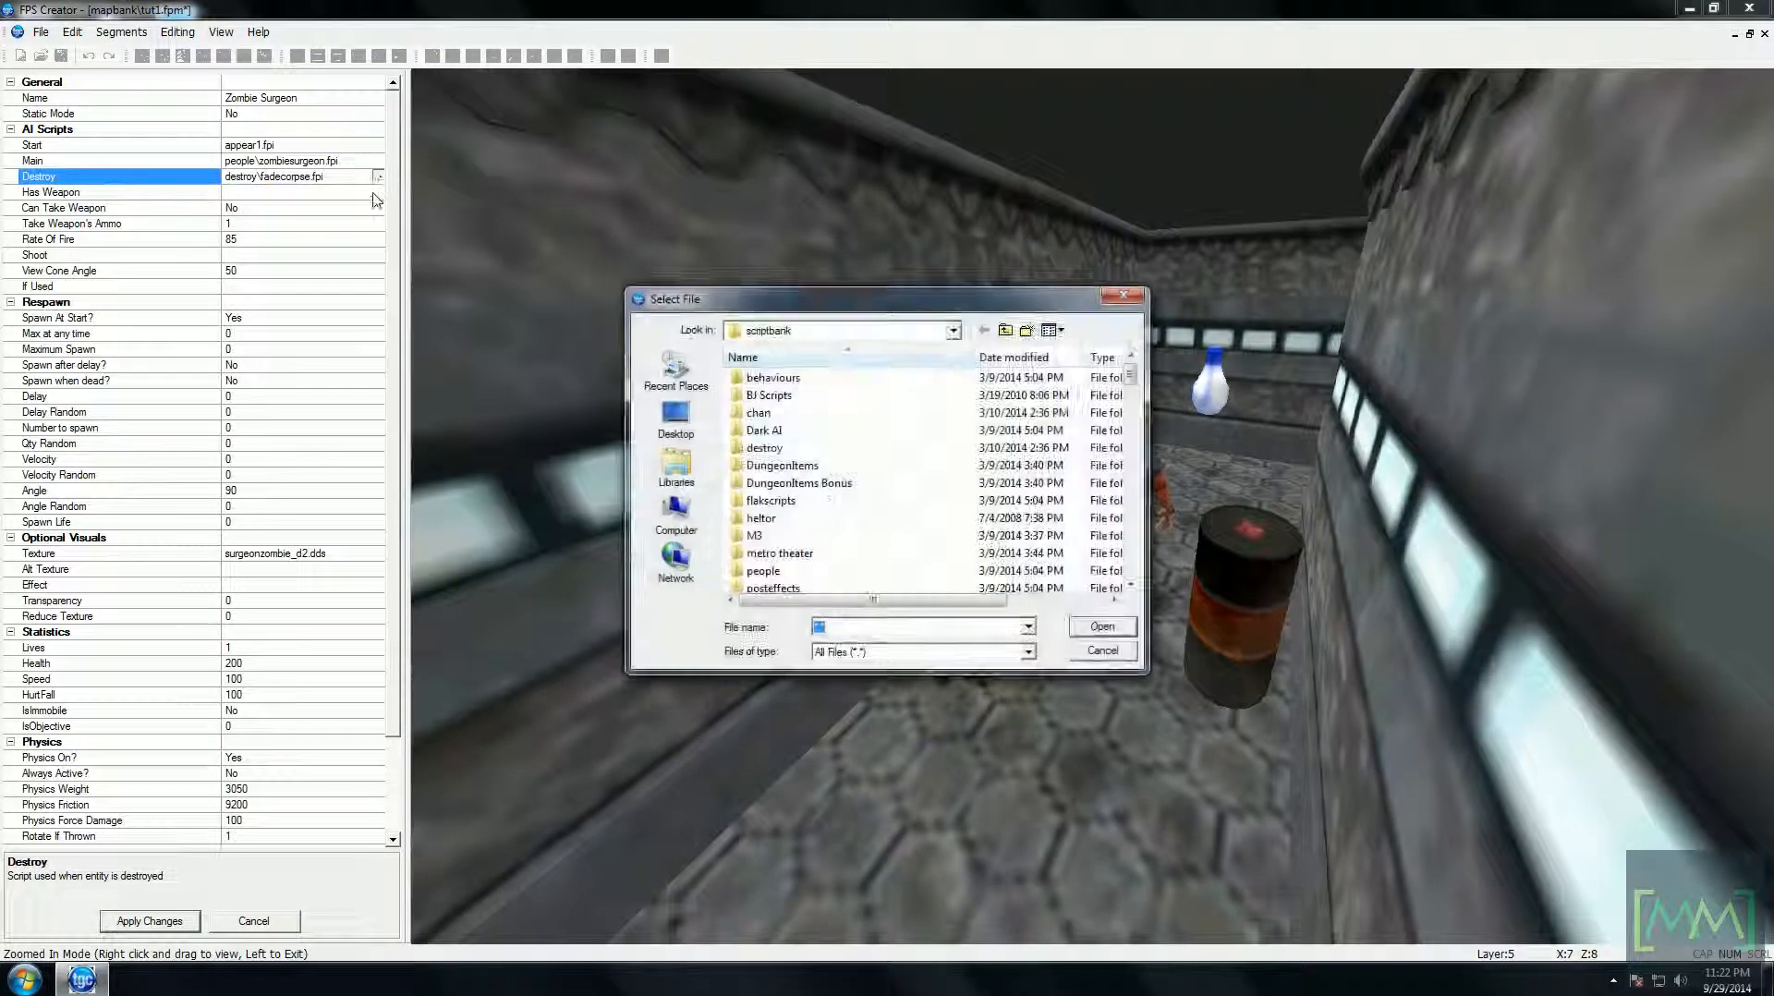
double_click(767, 449)
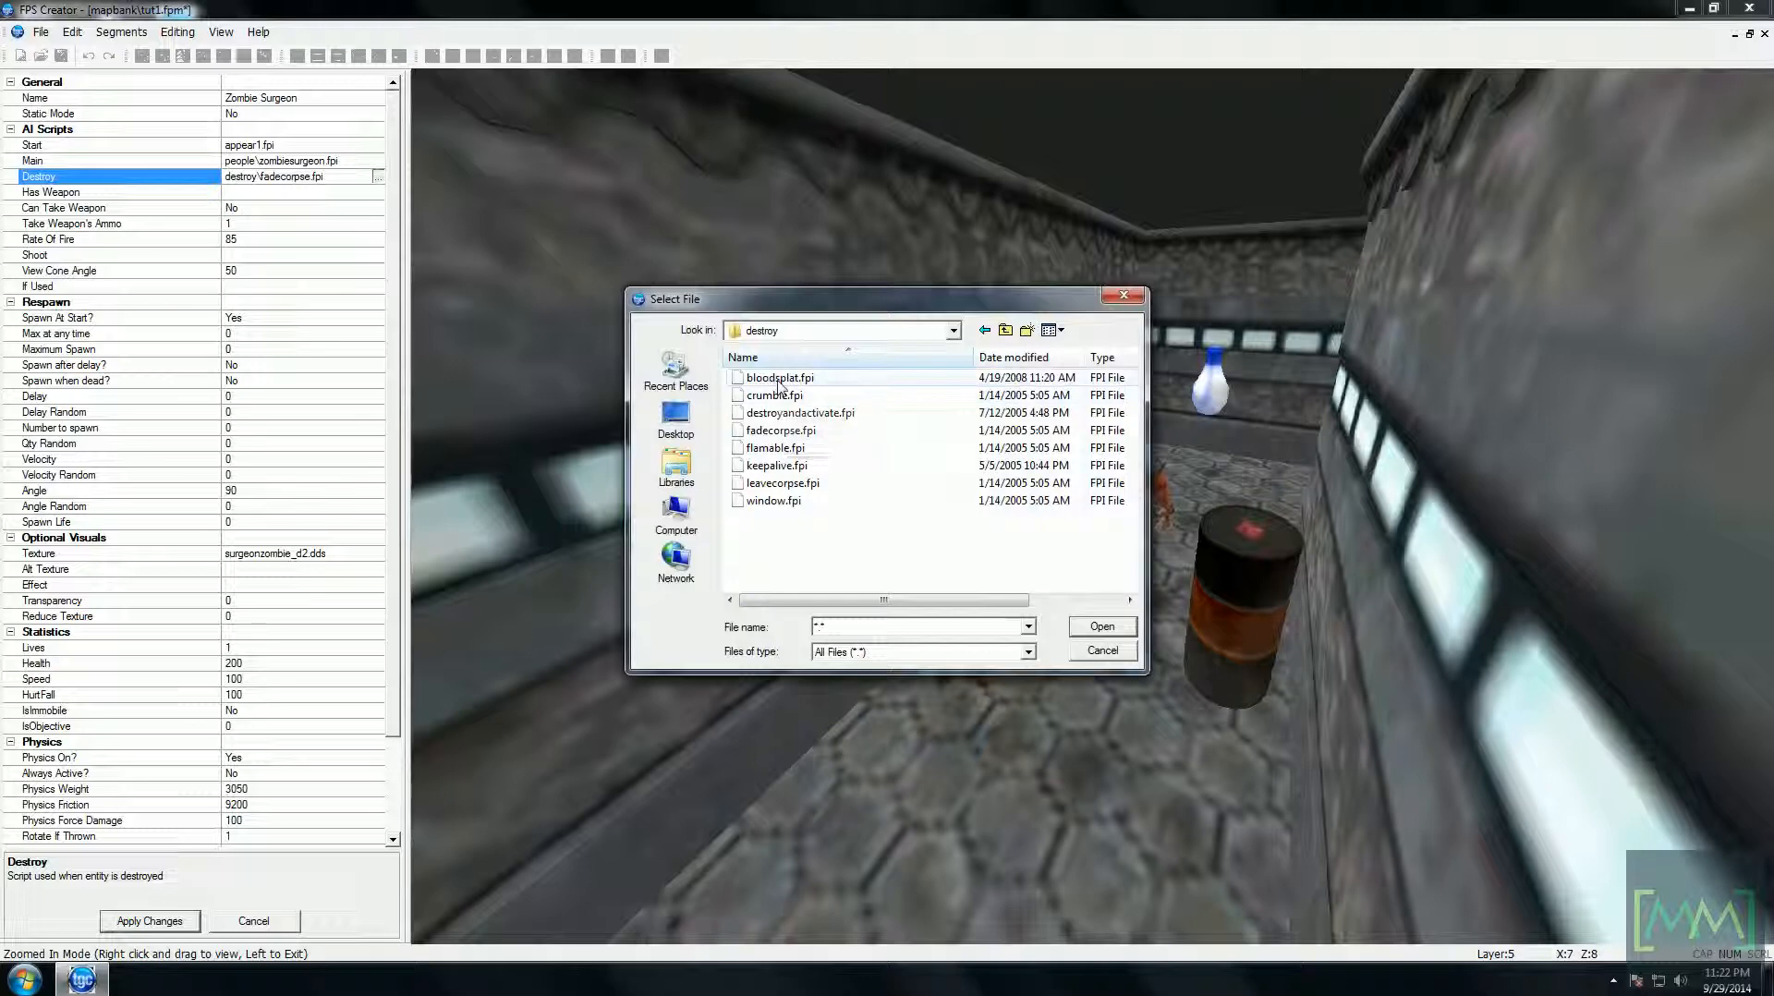
double_click(782, 482)
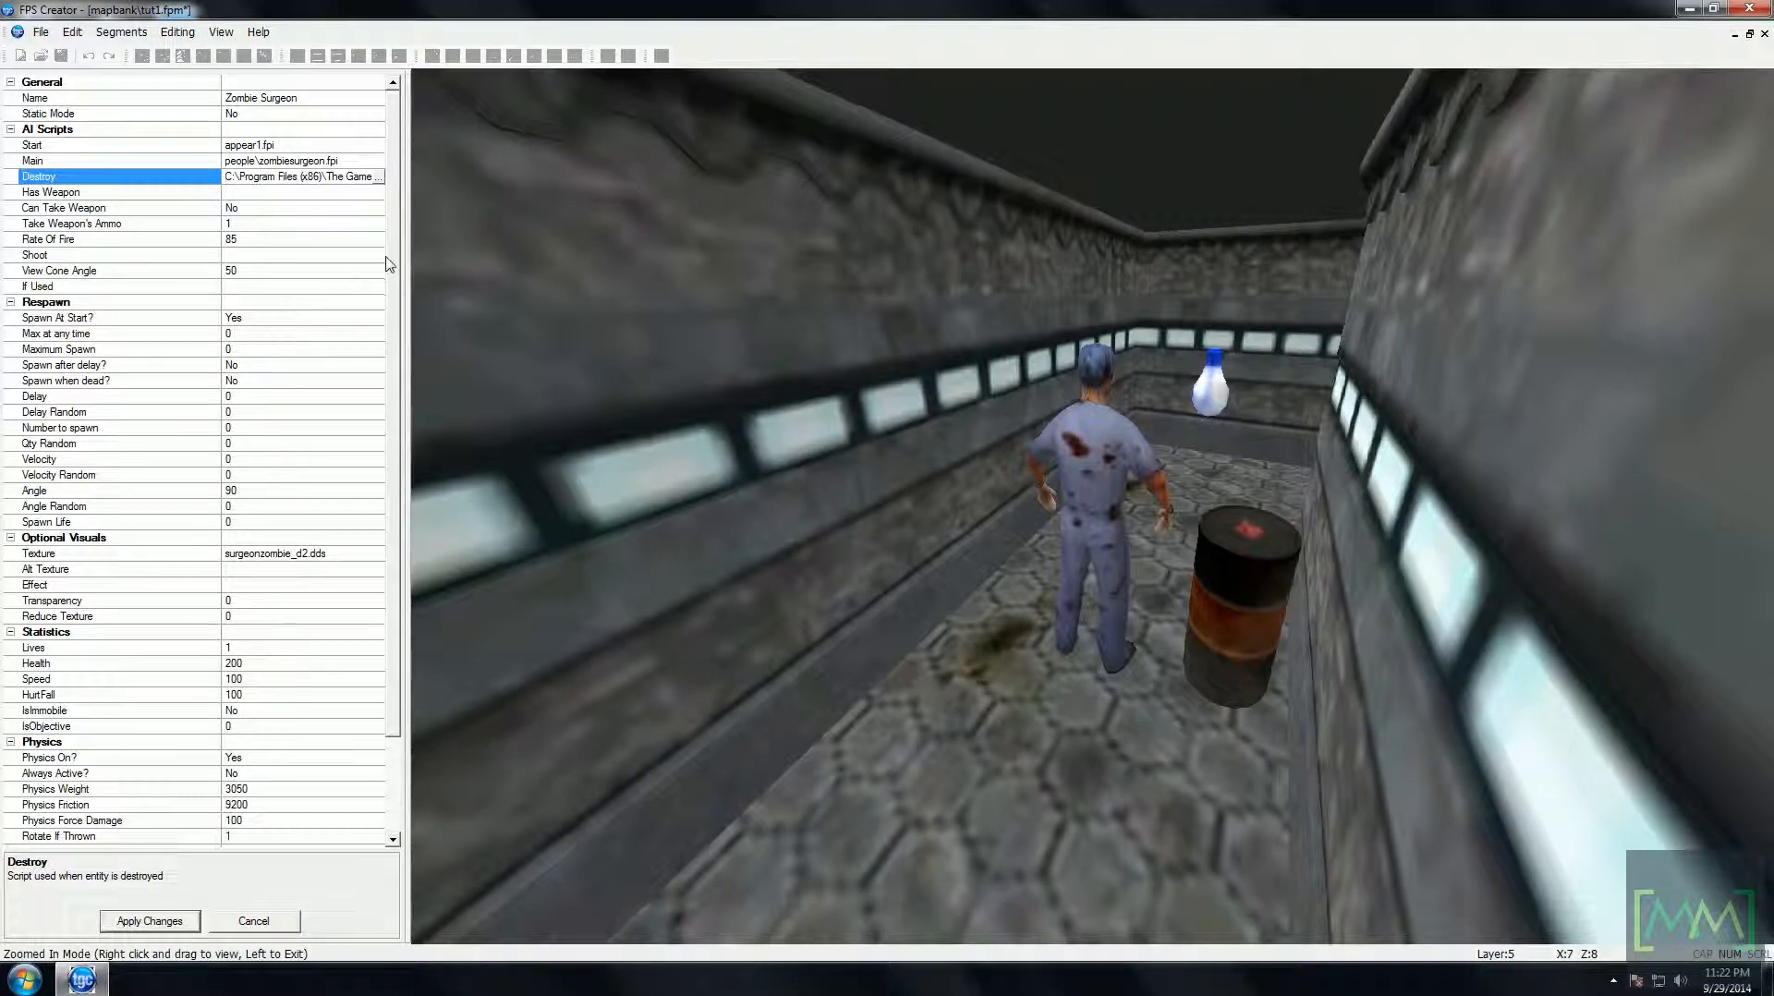
- Set the Zombie Surgeon's Health to 50 and review its Speed, HurtFall and IsImmobile settings
scroll(389, 378, "down", 3)
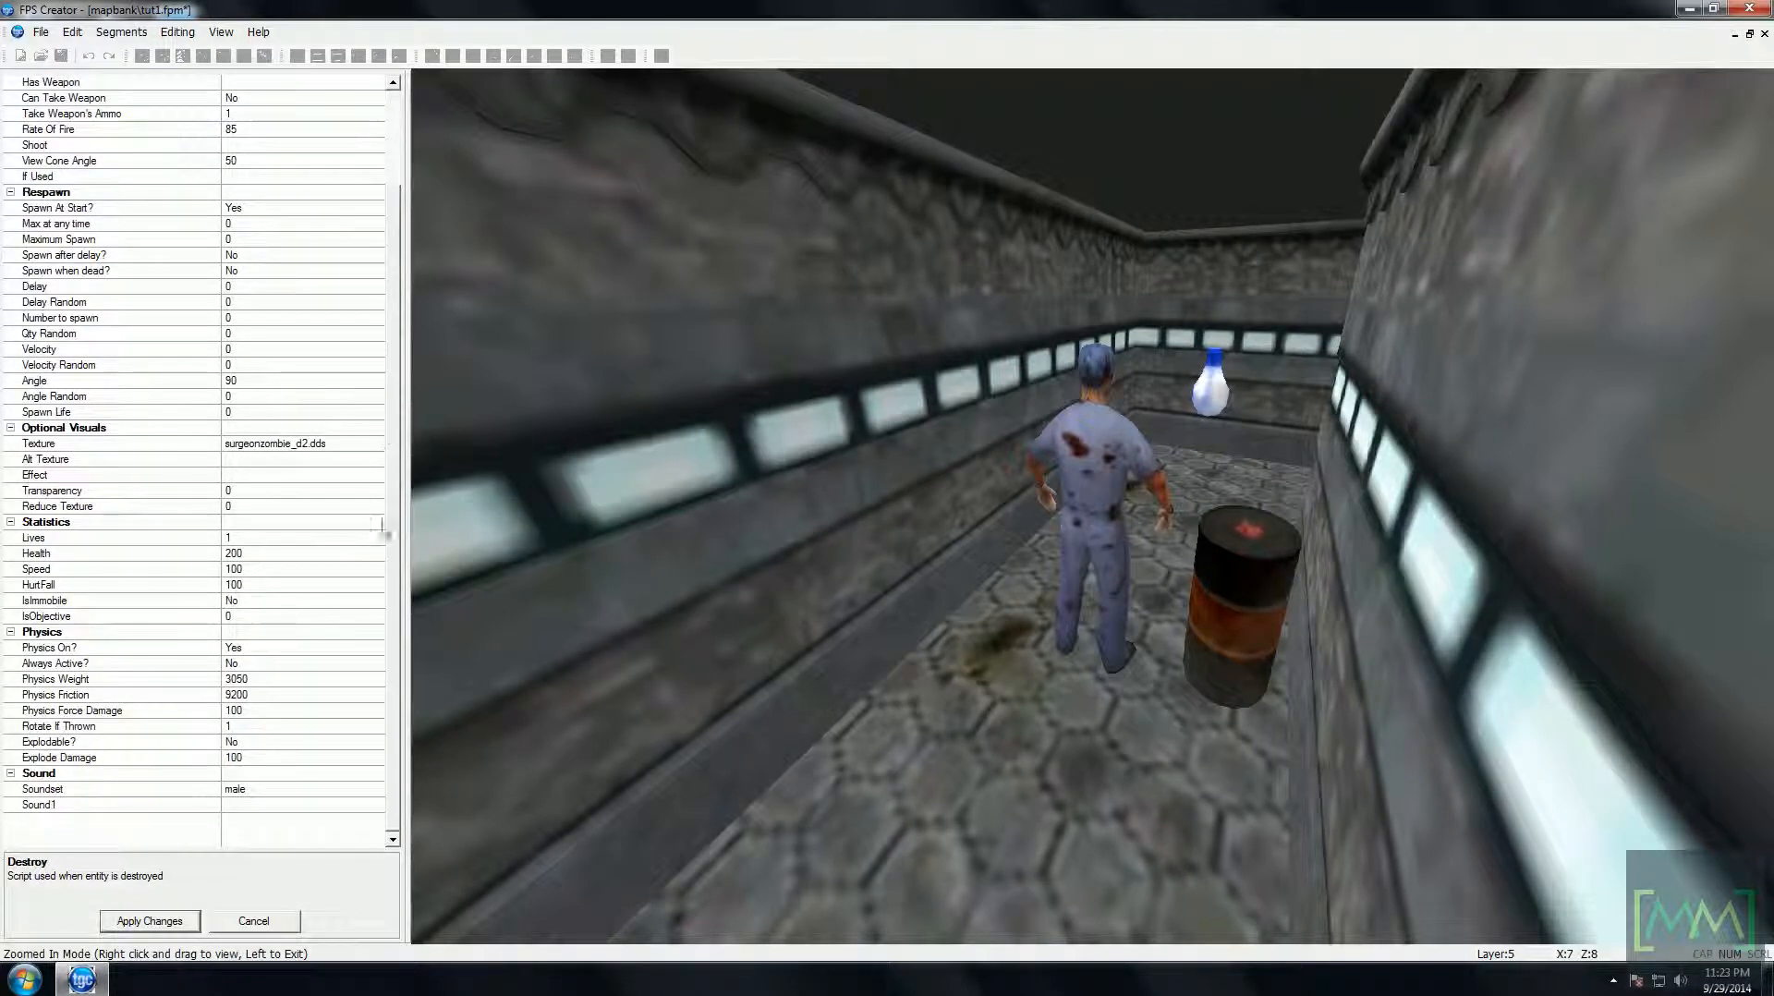
left_click(235, 557)
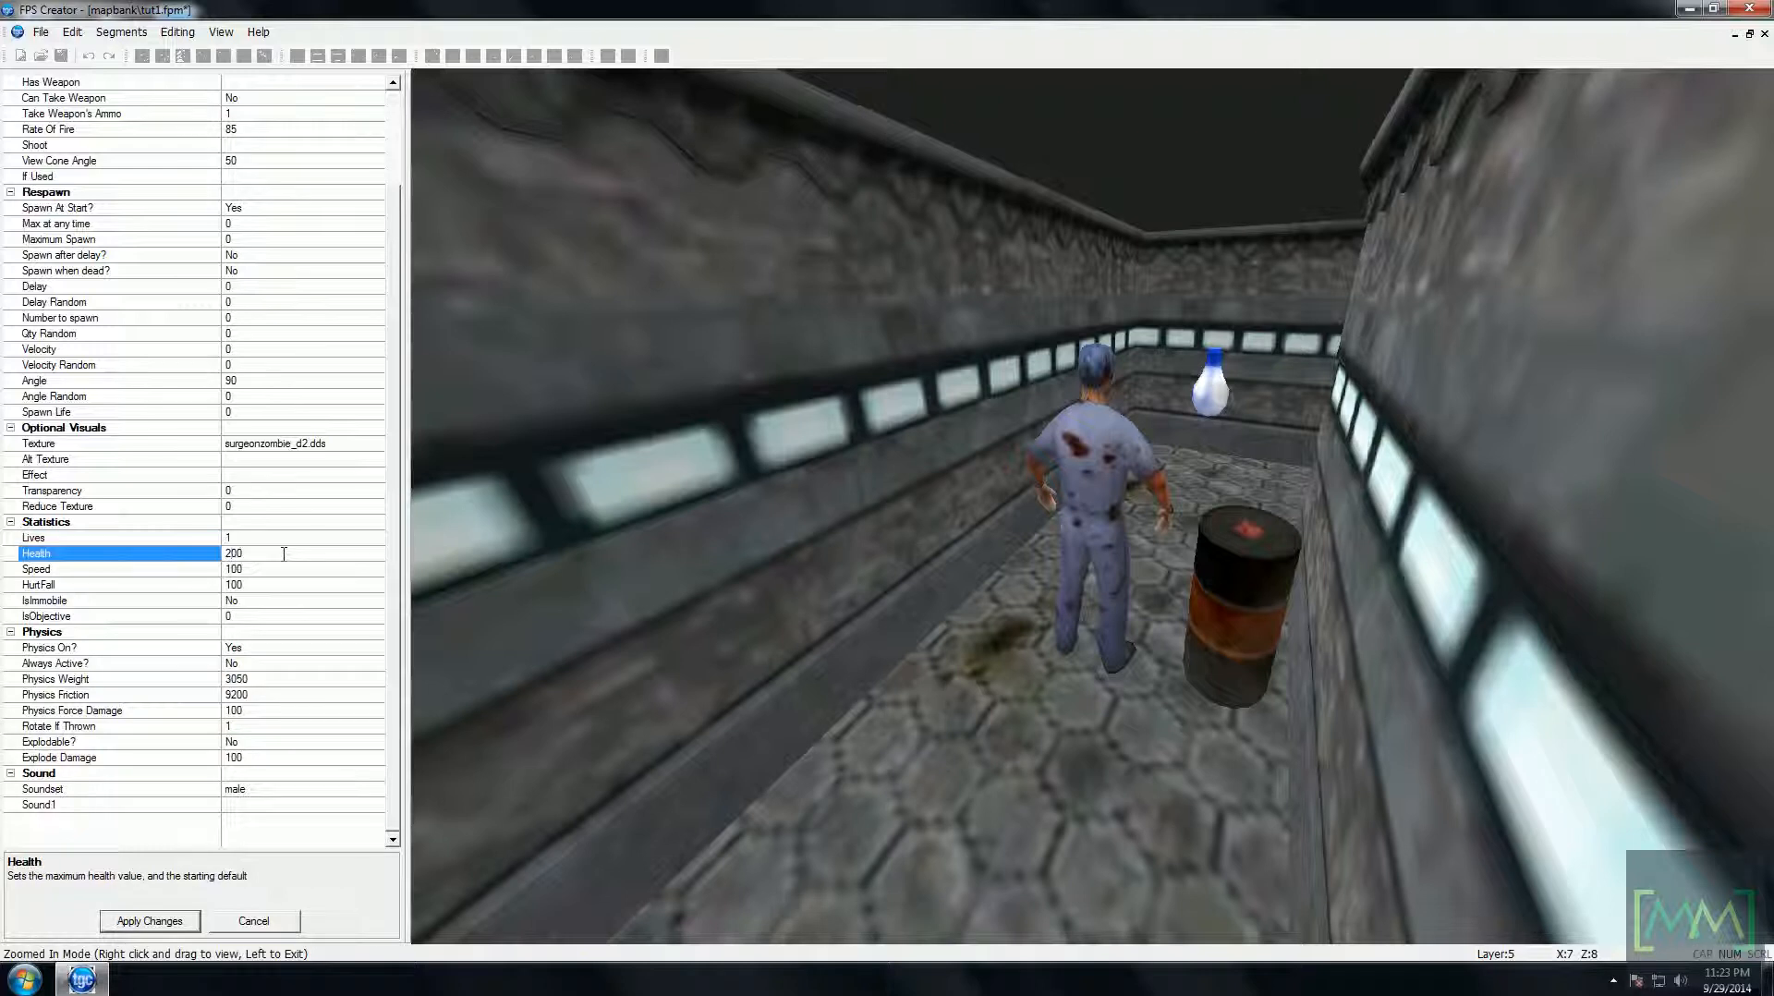
type("50")
left_click(267, 570)
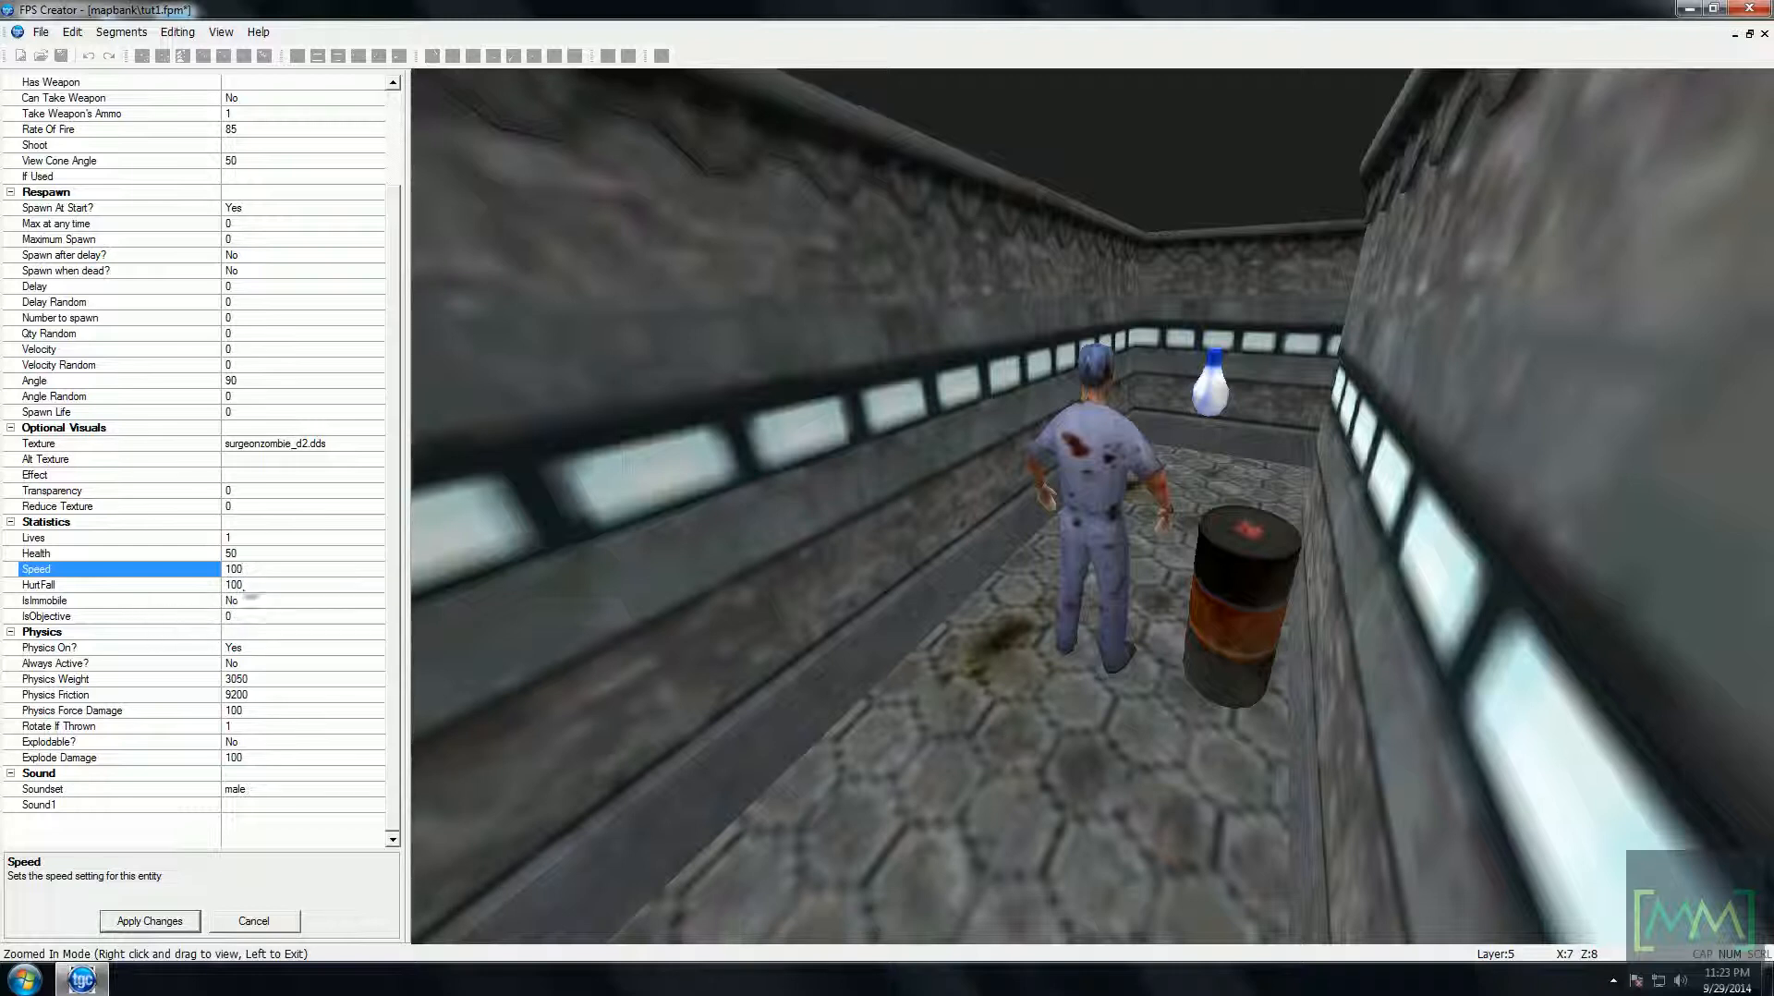
left_click(248, 584)
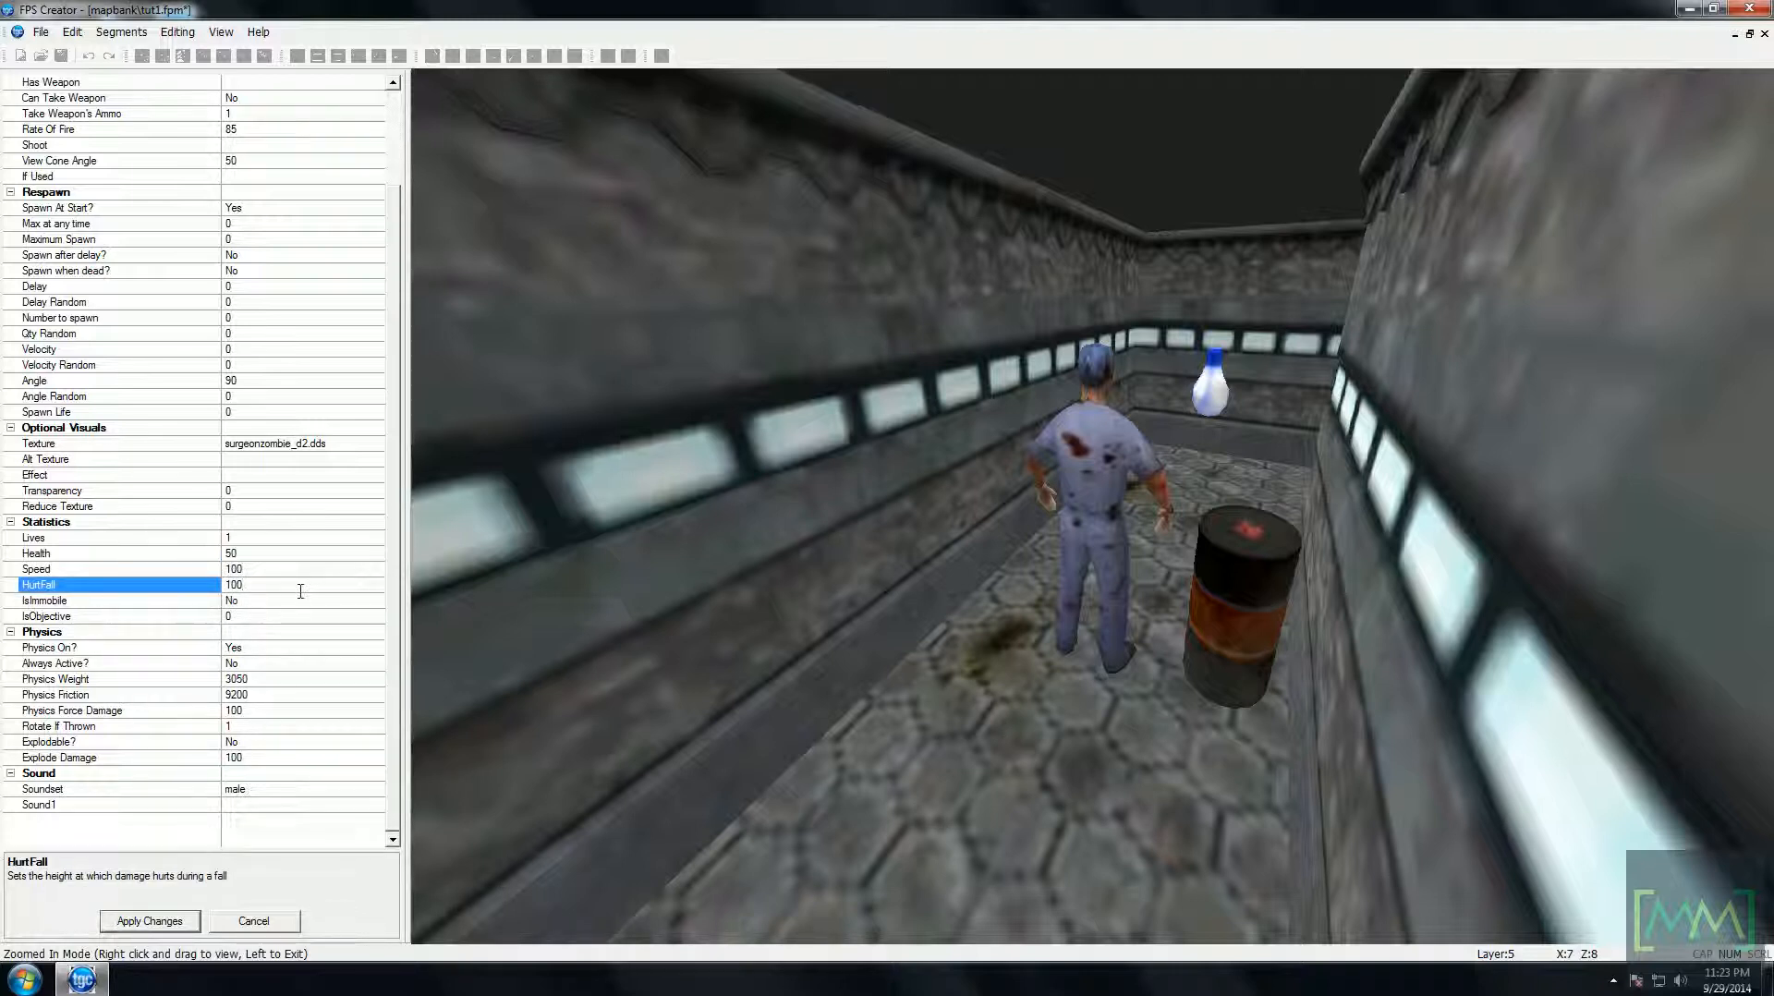
left_click(255, 602)
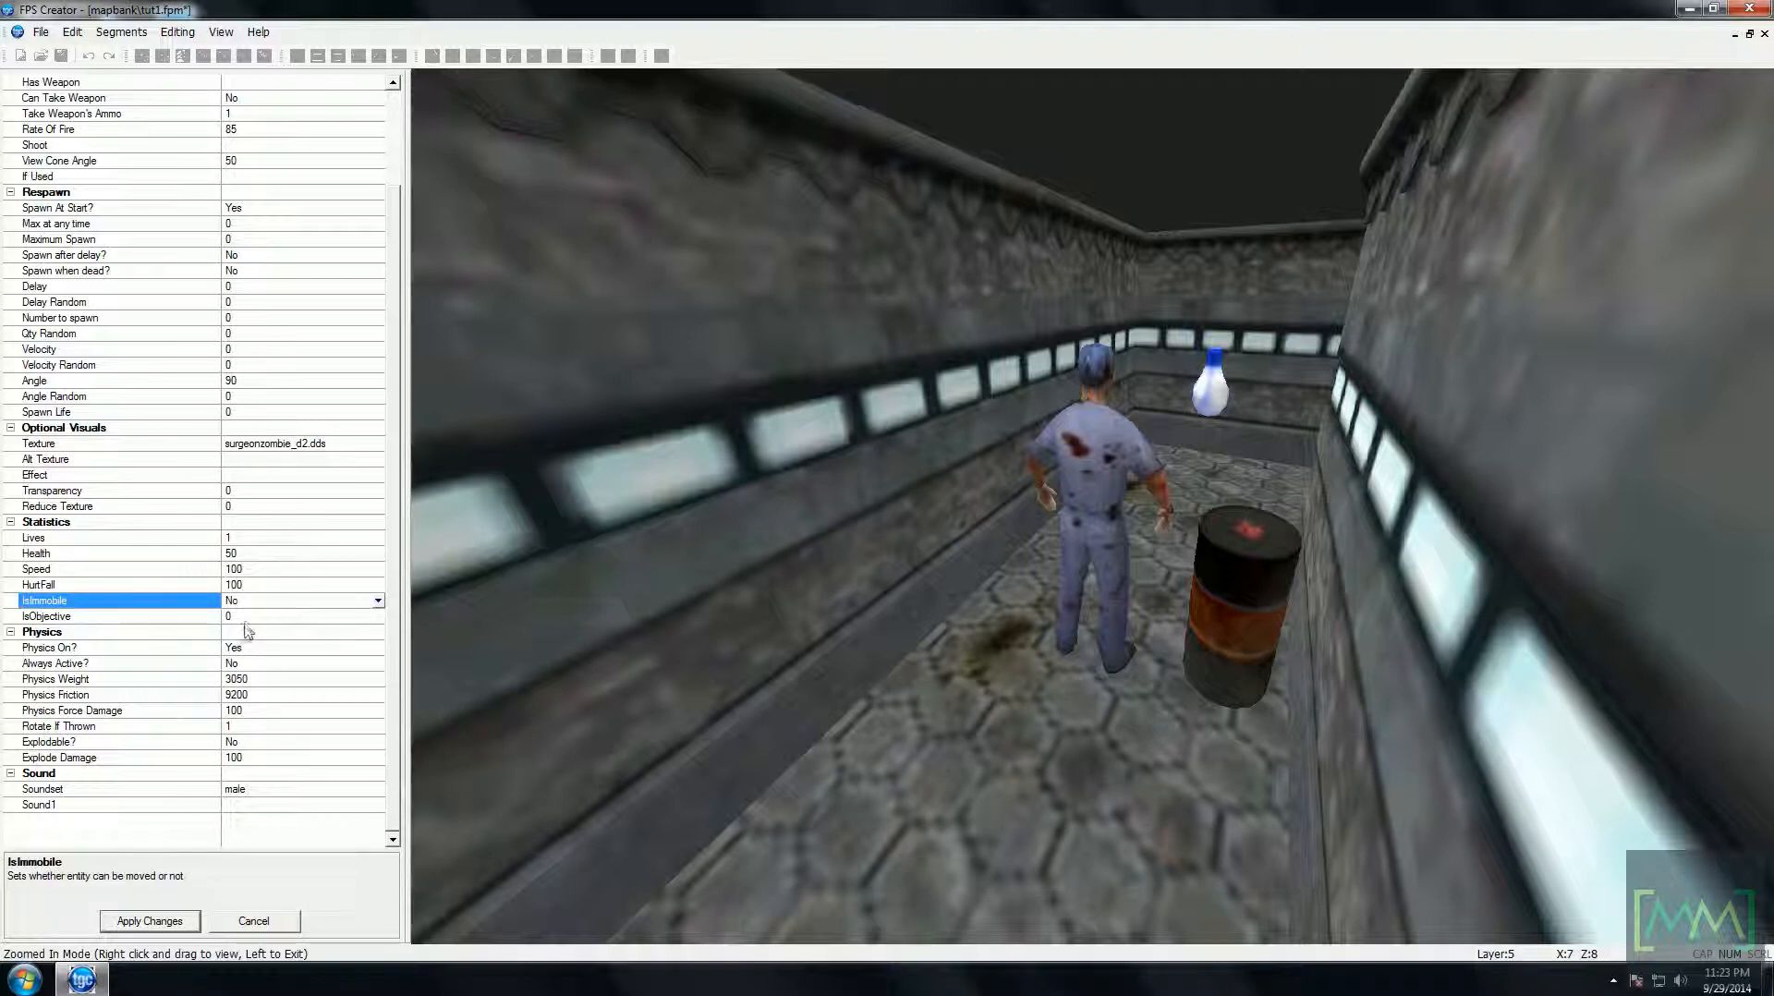
- Set the Zombie Surgeon's IsObjective value to 1 and apply the property changes
left_click(245, 616)
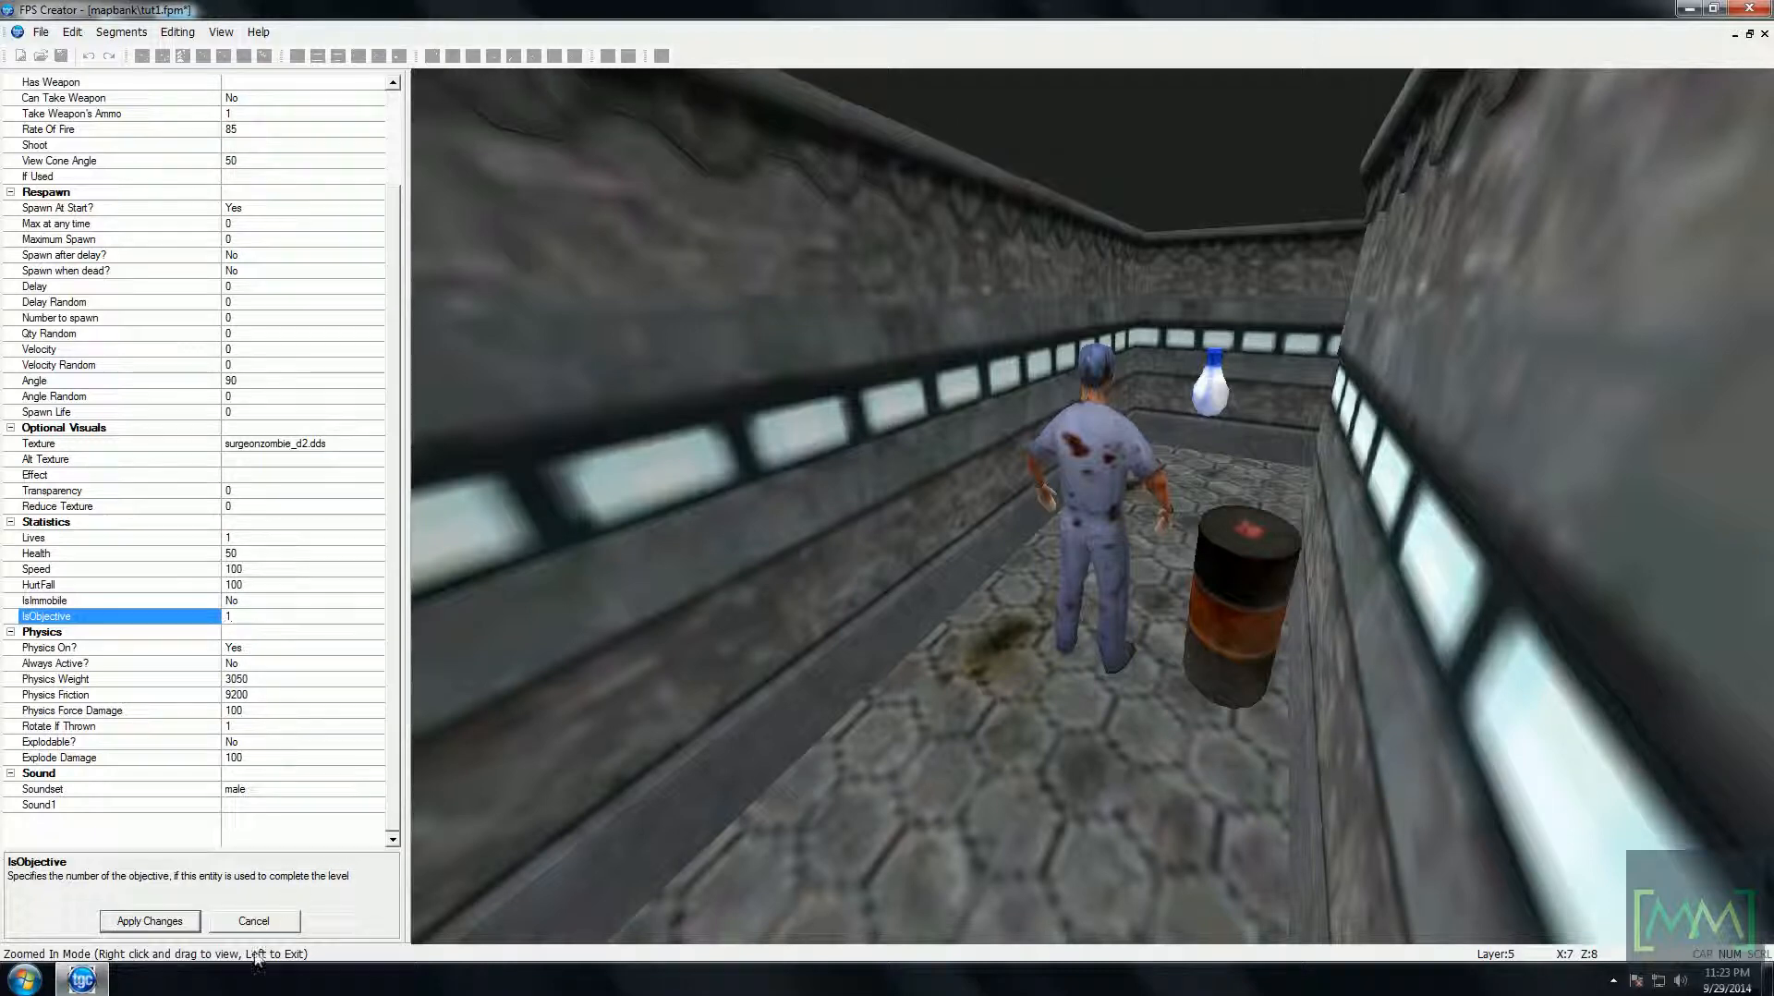
left_click(183, 921)
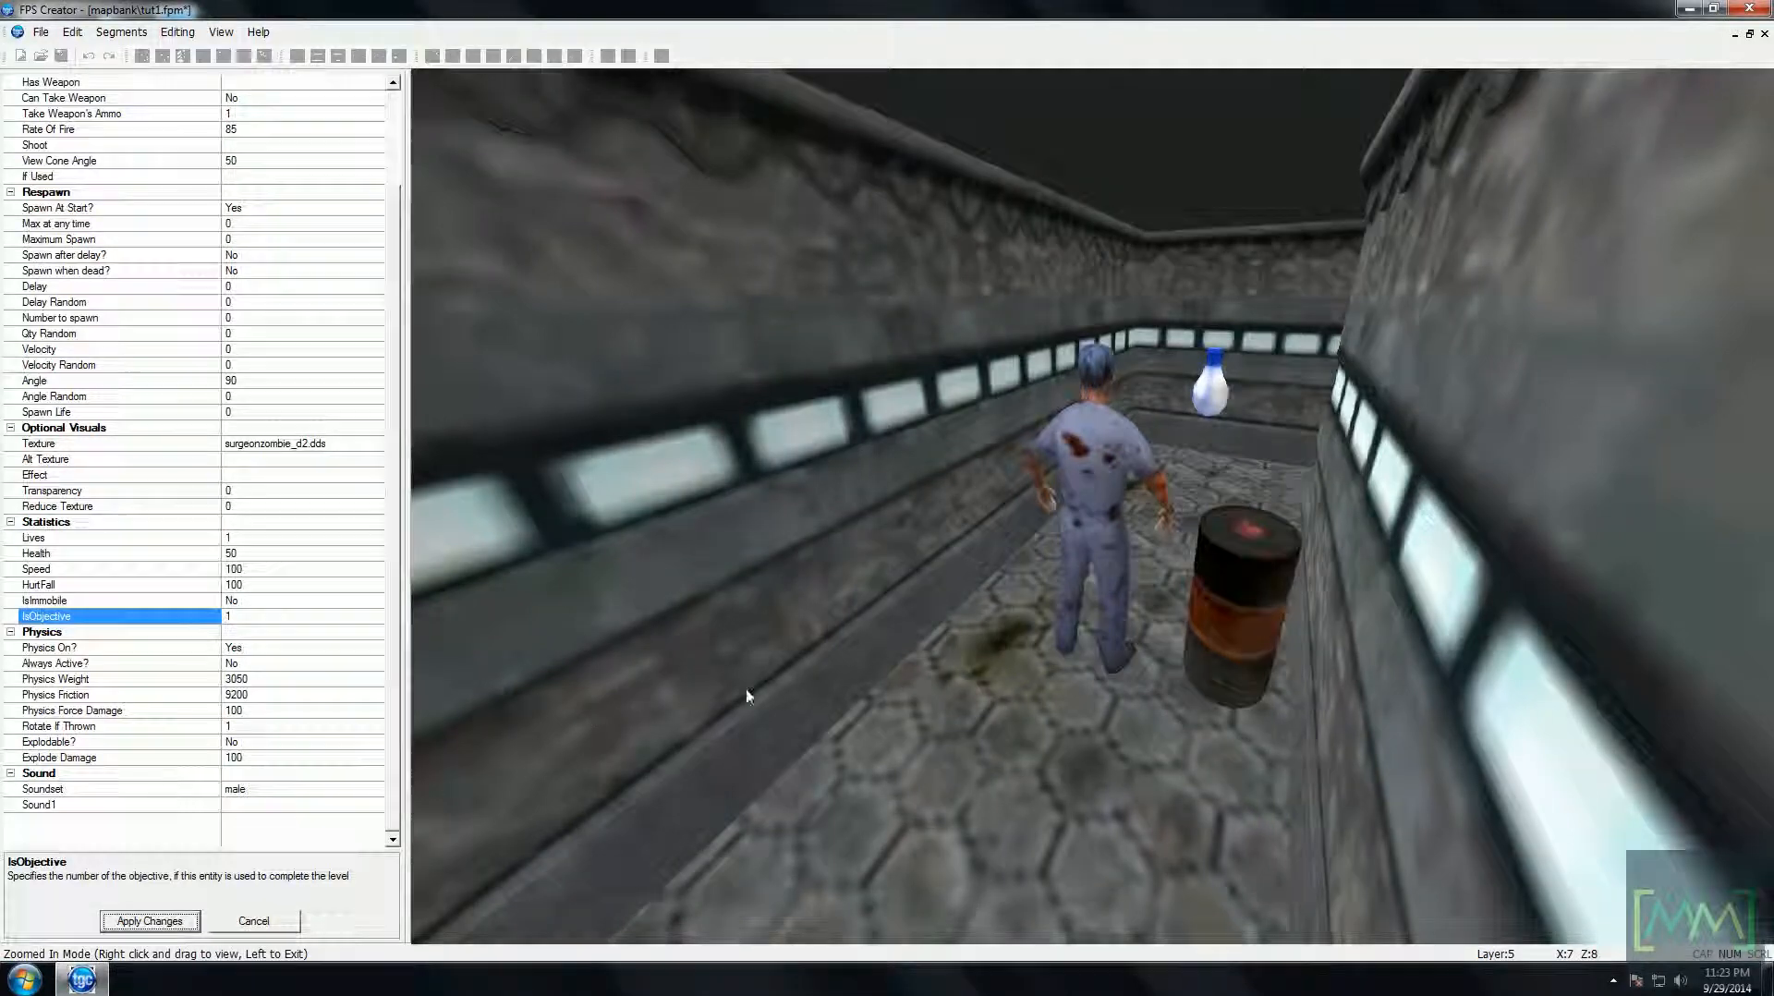
left_click(585, 706)
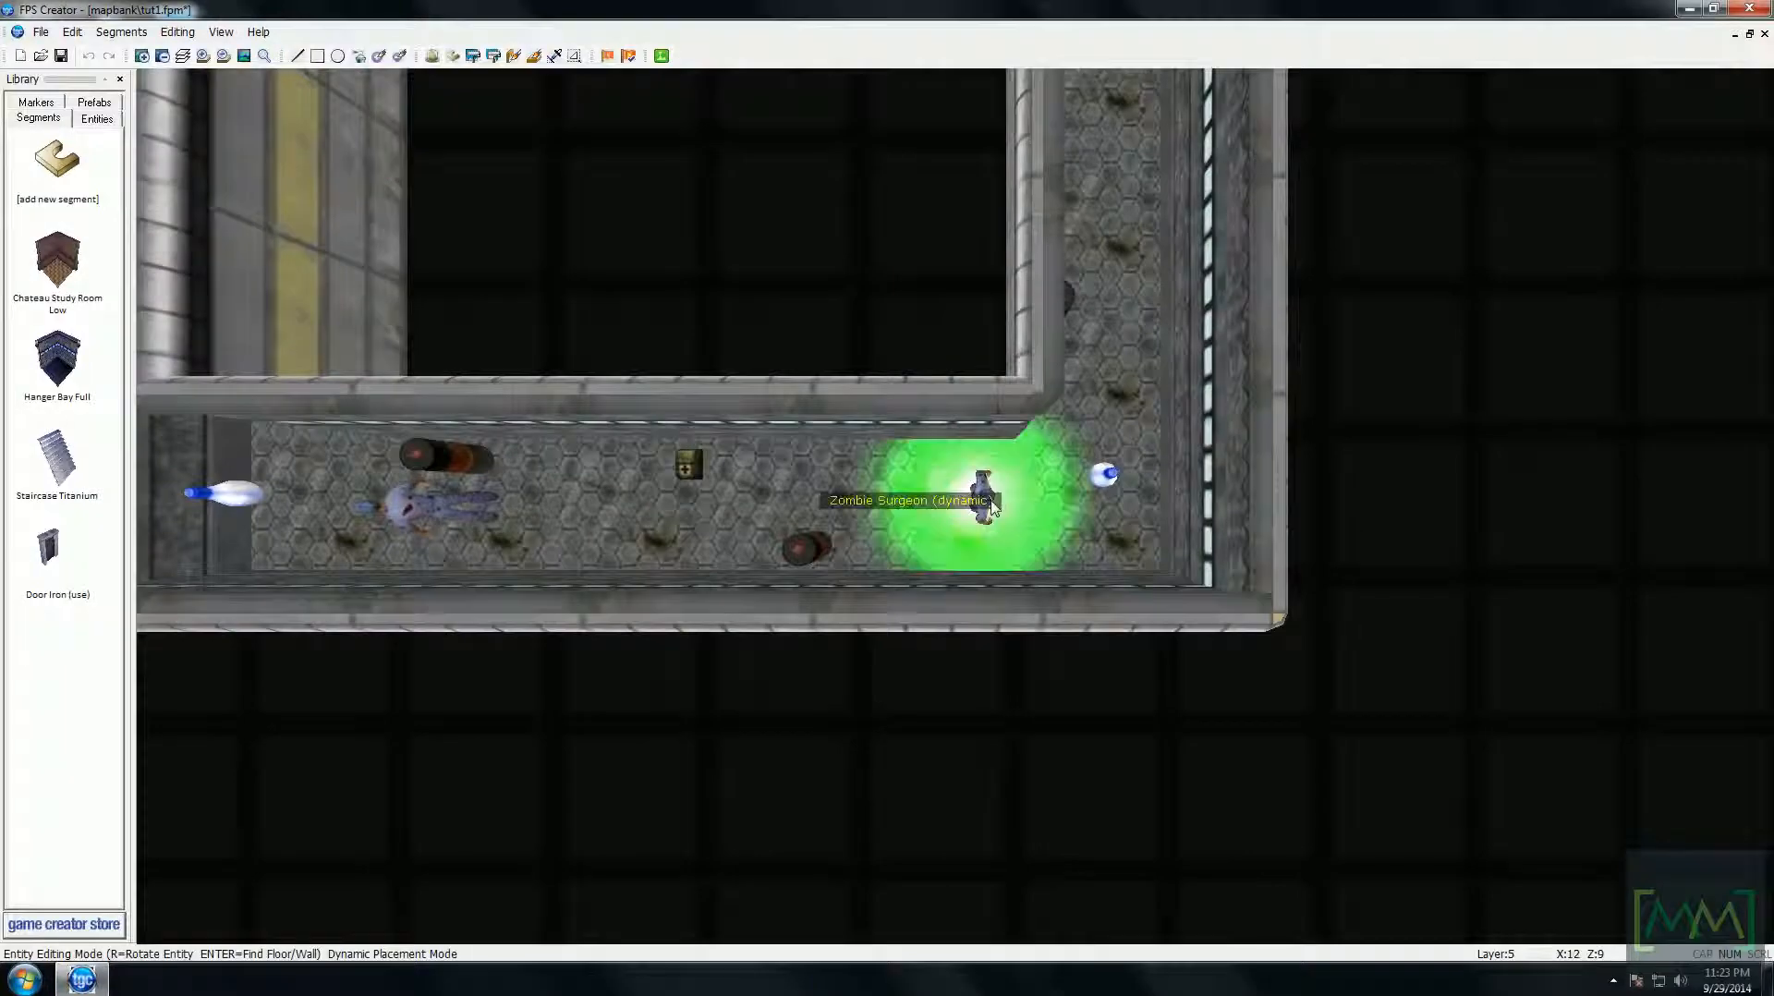
- Set IsObjective to 2 for the Zombie Surgeon standing beside the blue light near the corridor corner and apply the property changes
right_click(992, 503)
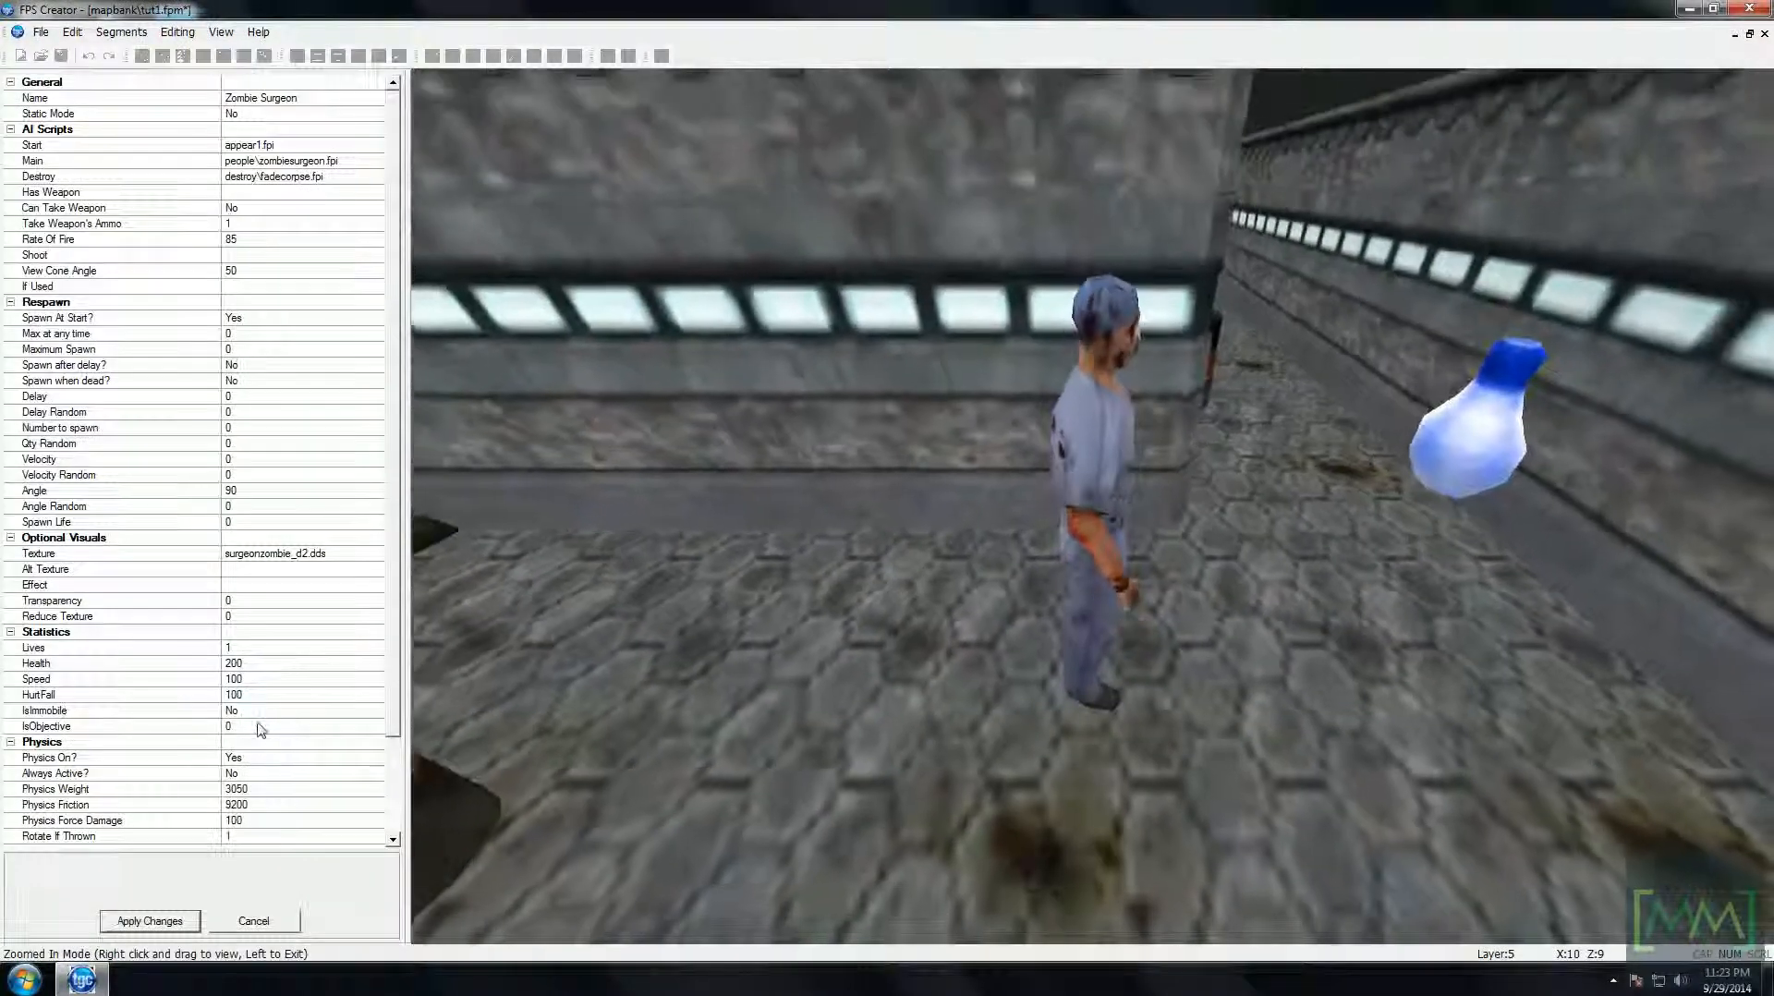
left_click(260, 730)
type("2")
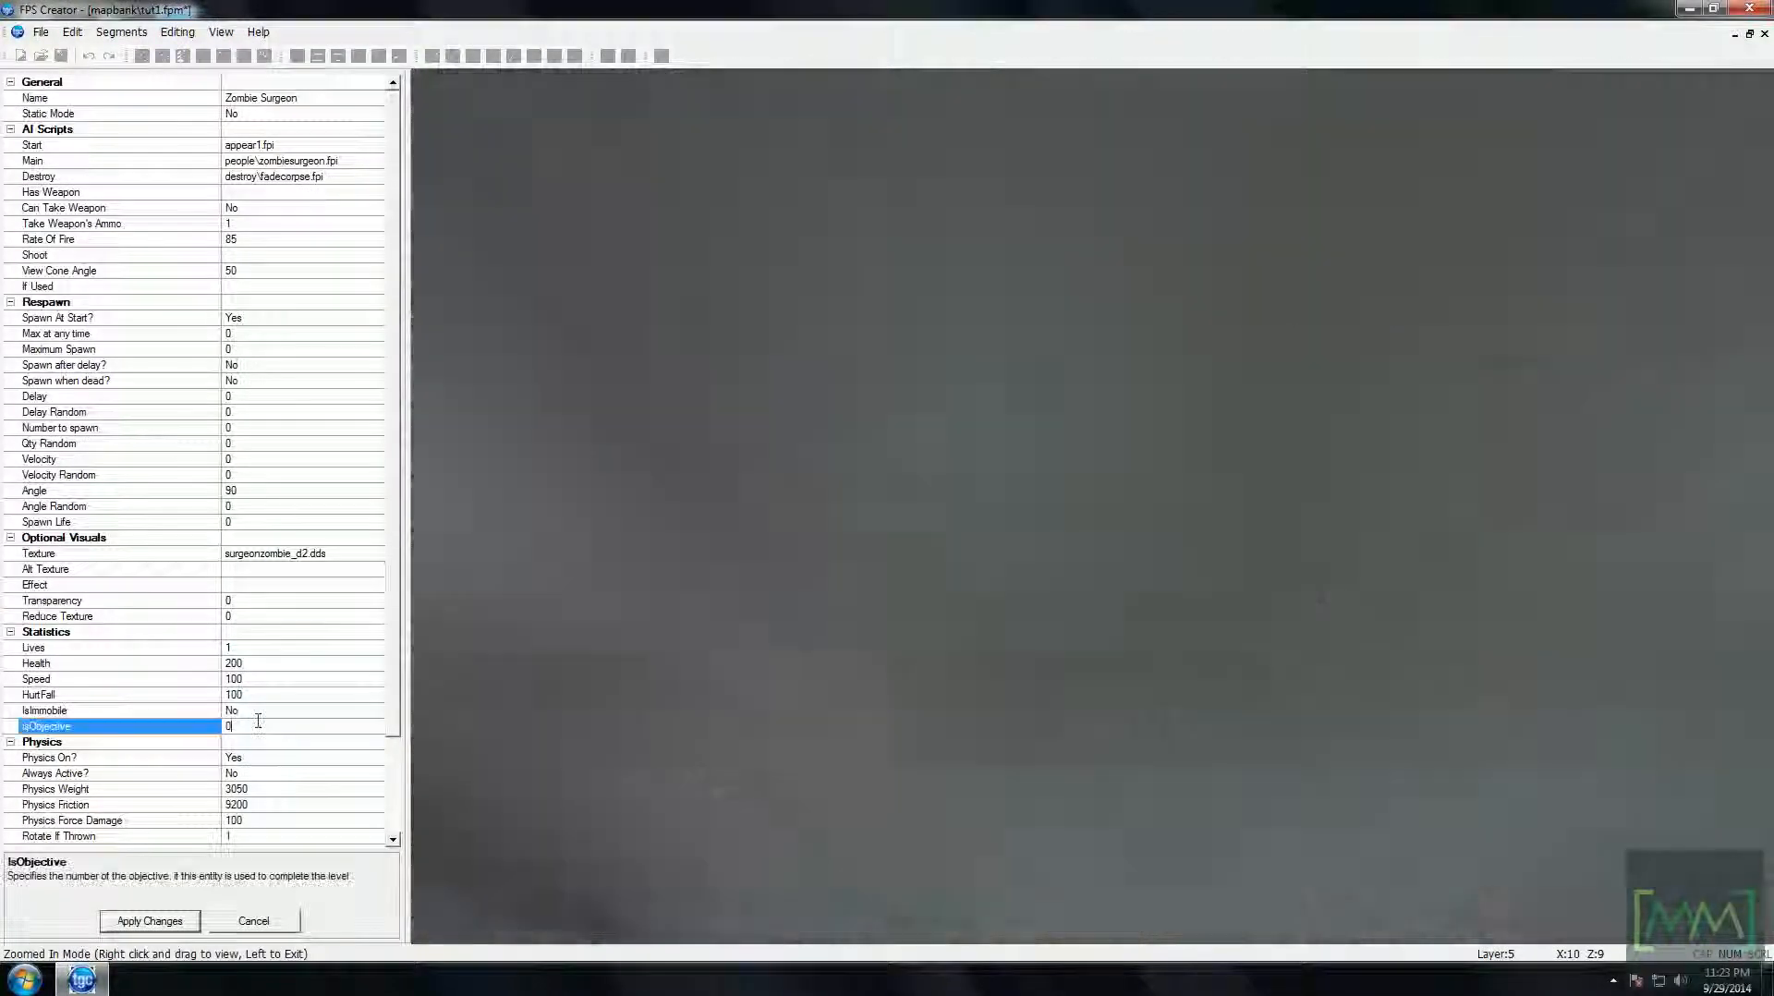
left_click(152, 929)
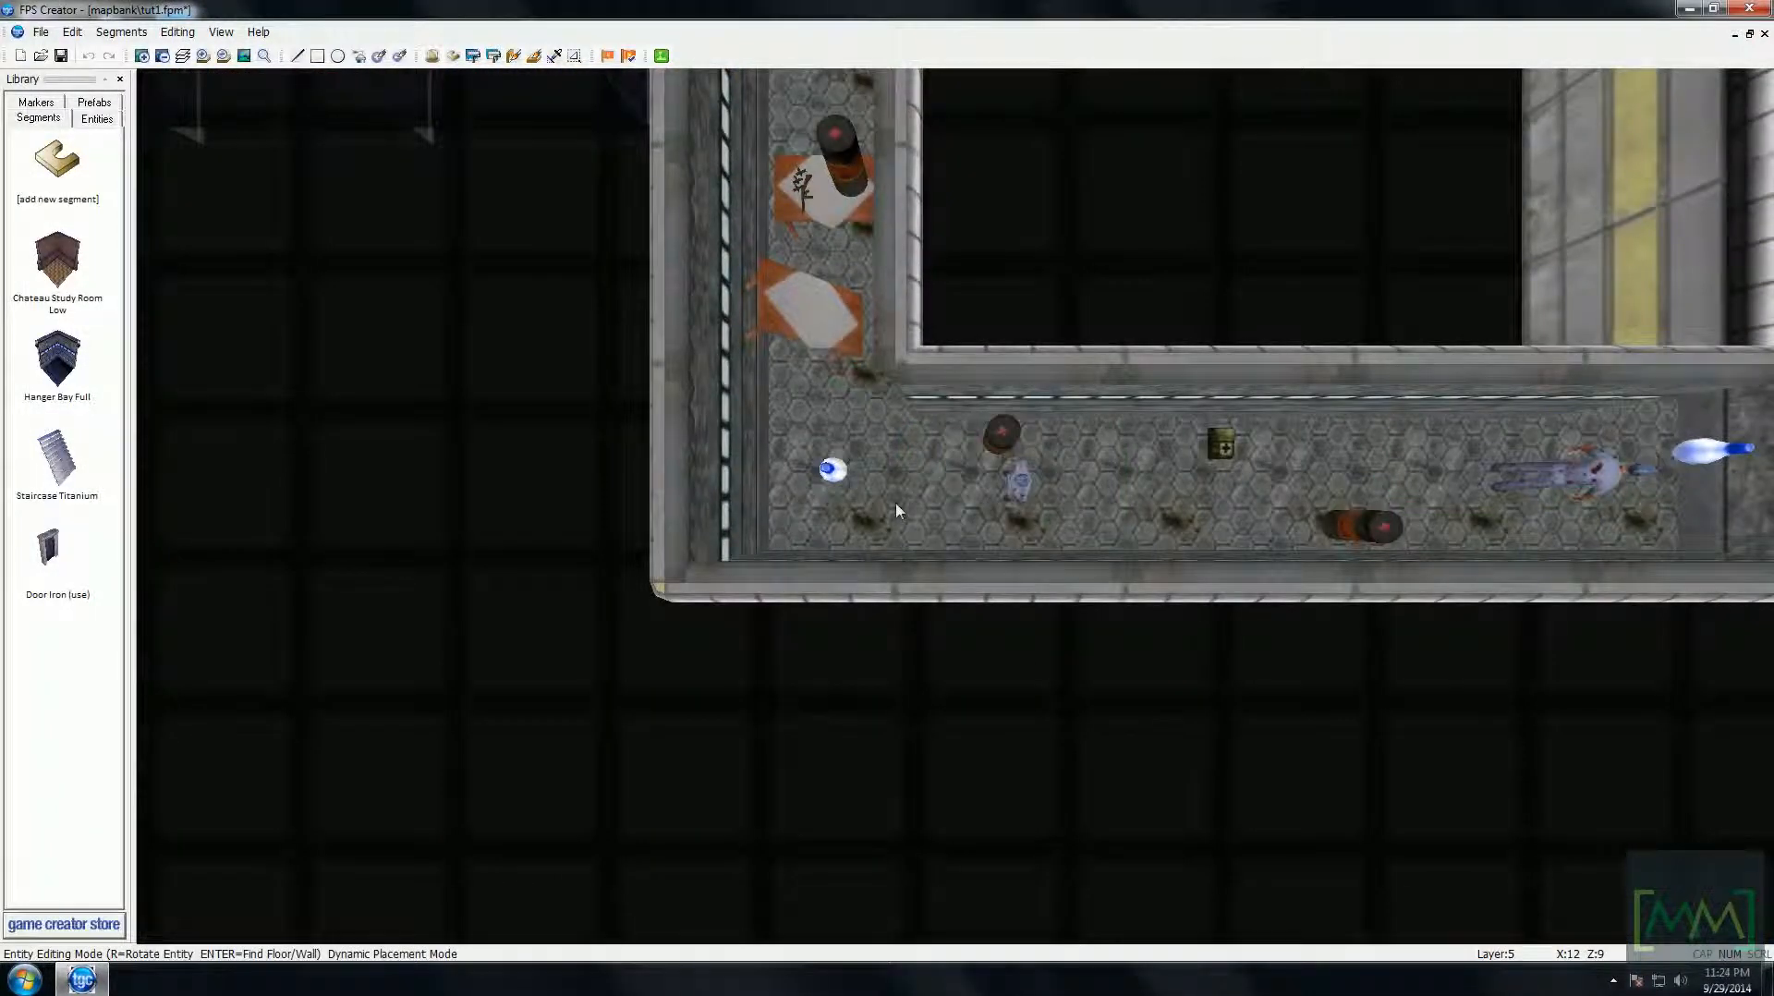
- Examine the wood-panelled hall and the corridor beyond its doorway from overhead, going up from layer 5 to layer 6
key("Up")
key("Up")
key("plus")
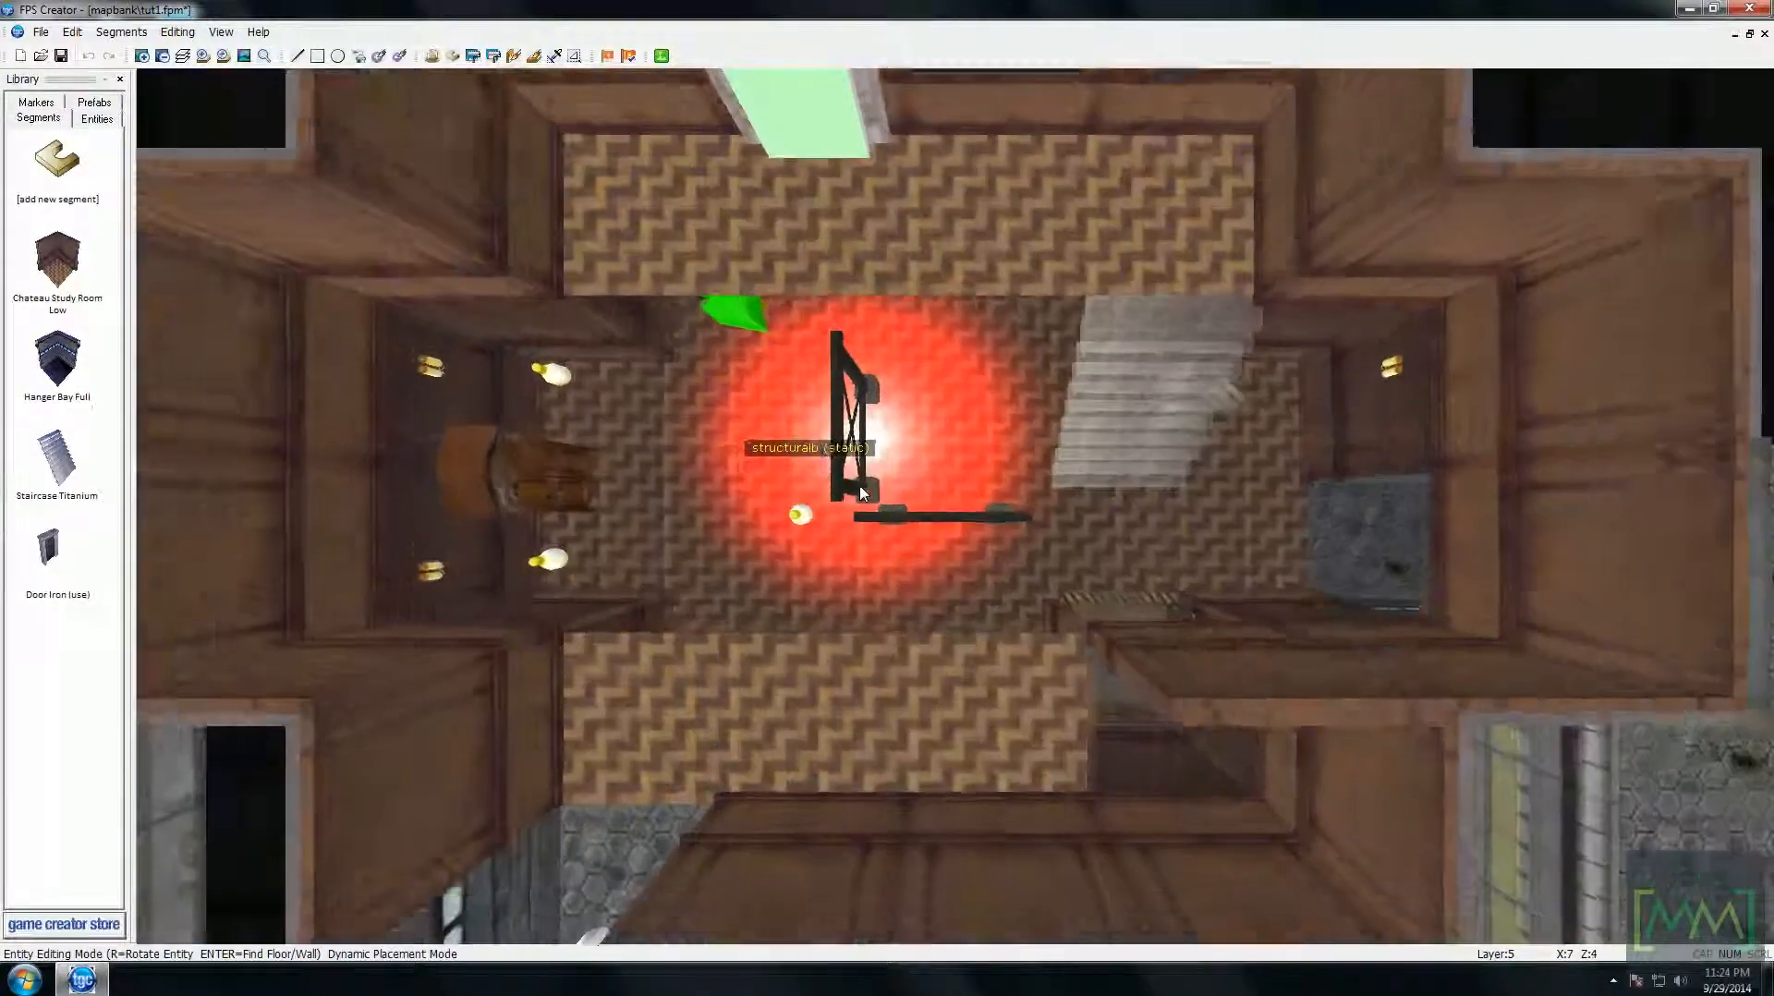
key("Up")
key("Up")
key("Left")
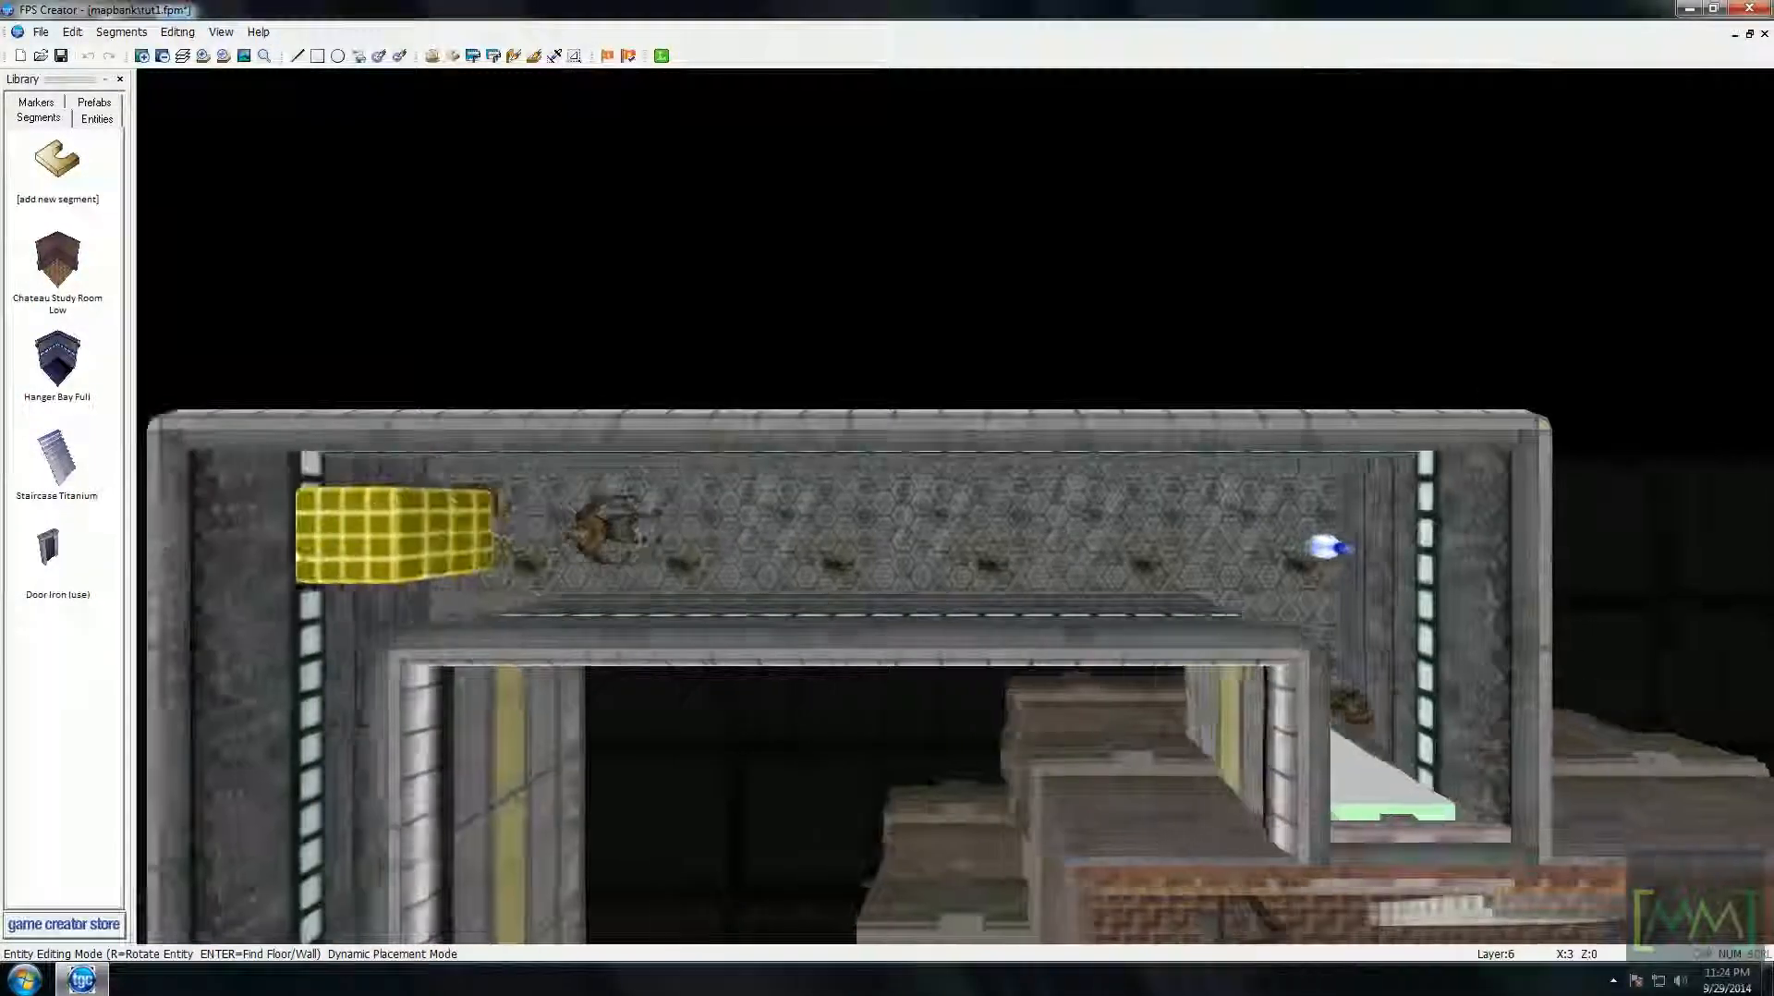
key("Down")
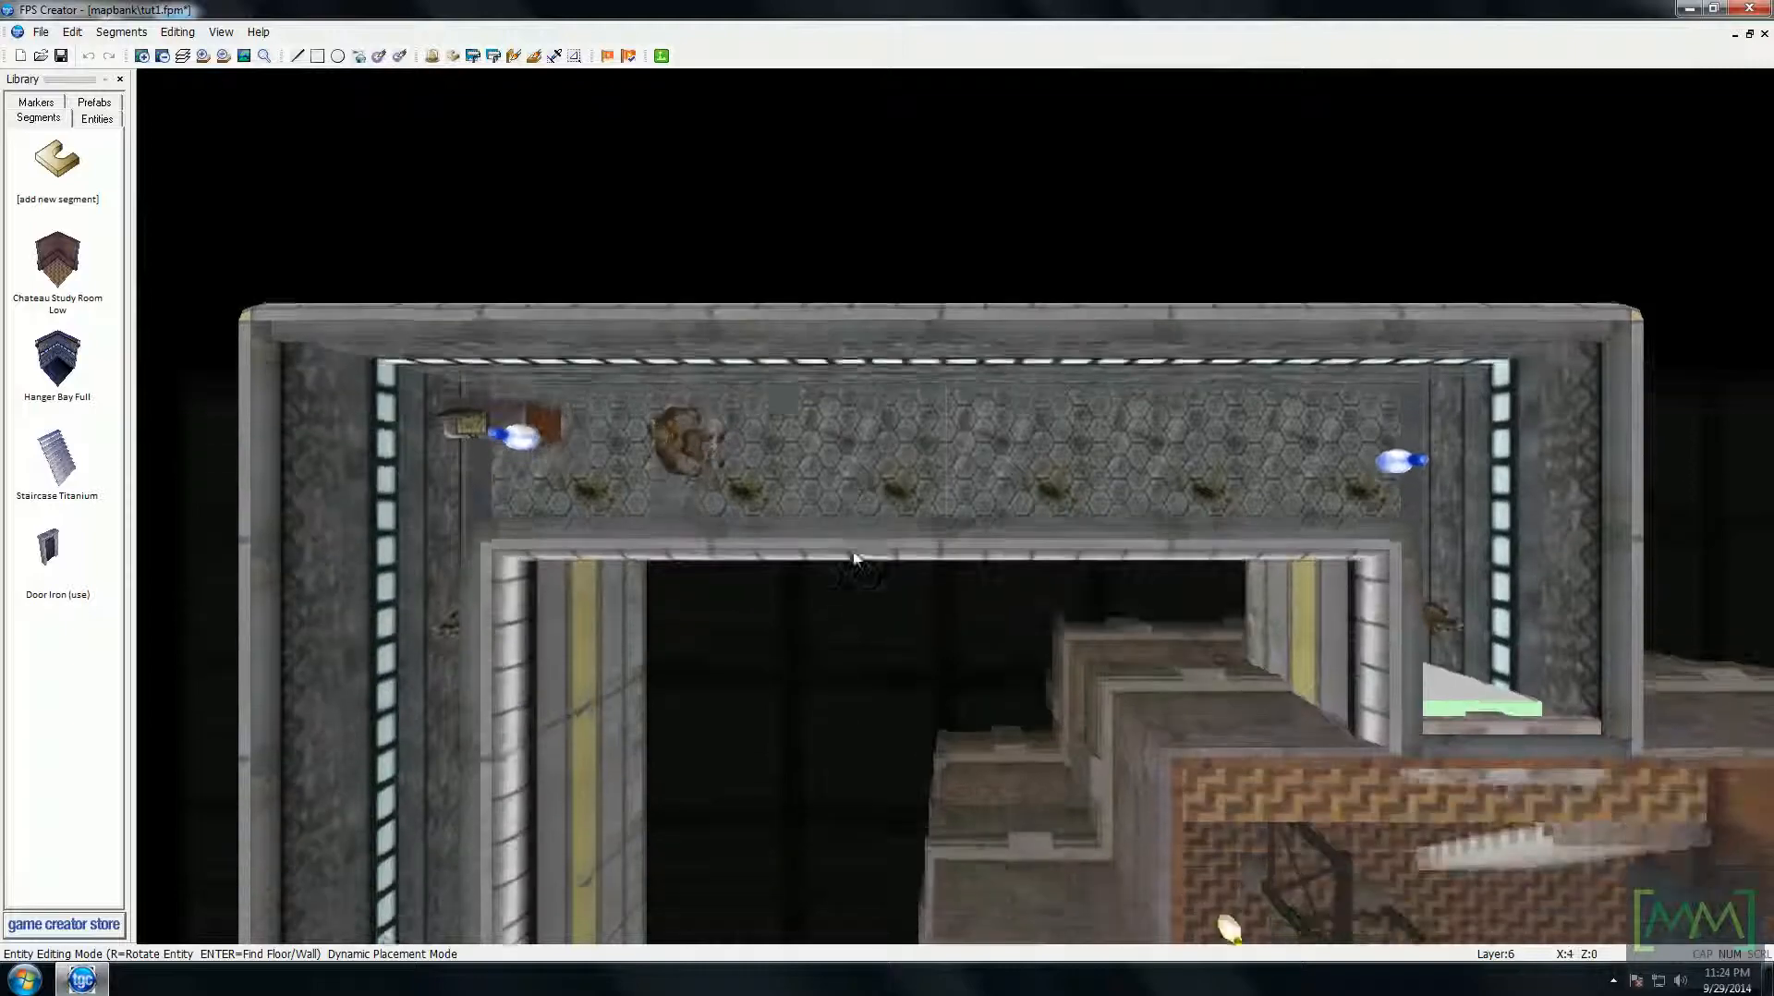
key("Right")
key("Down")
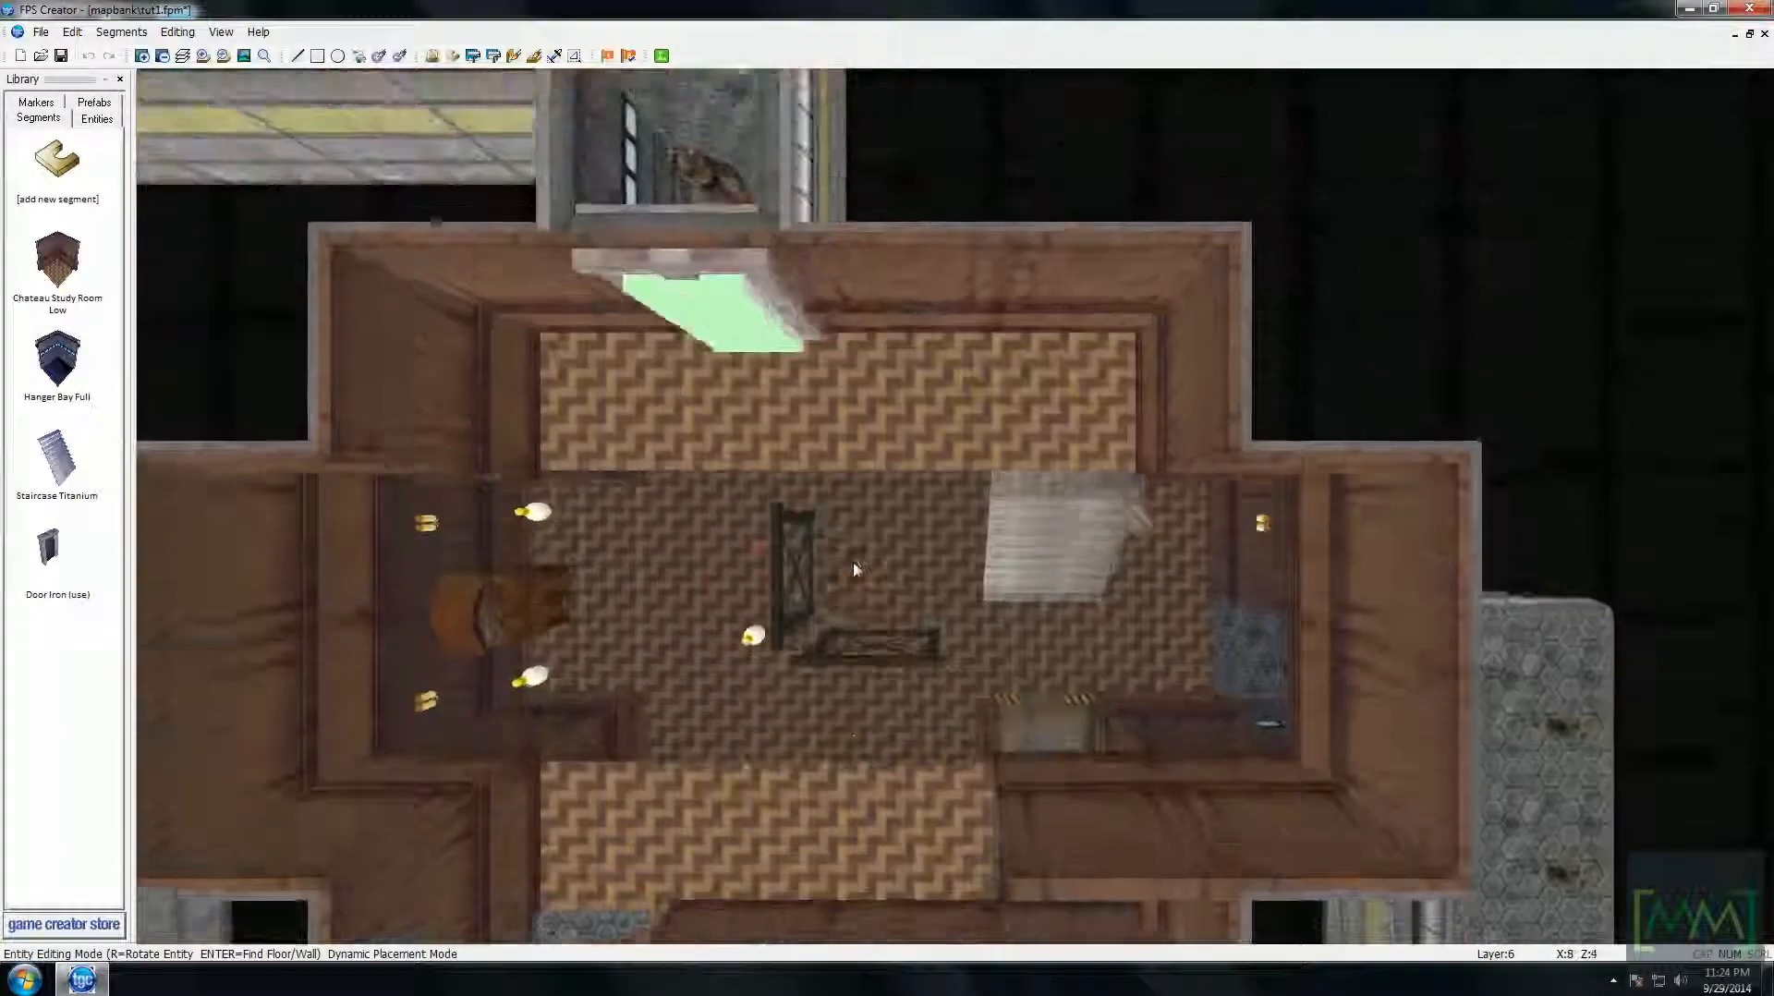
key("Up")
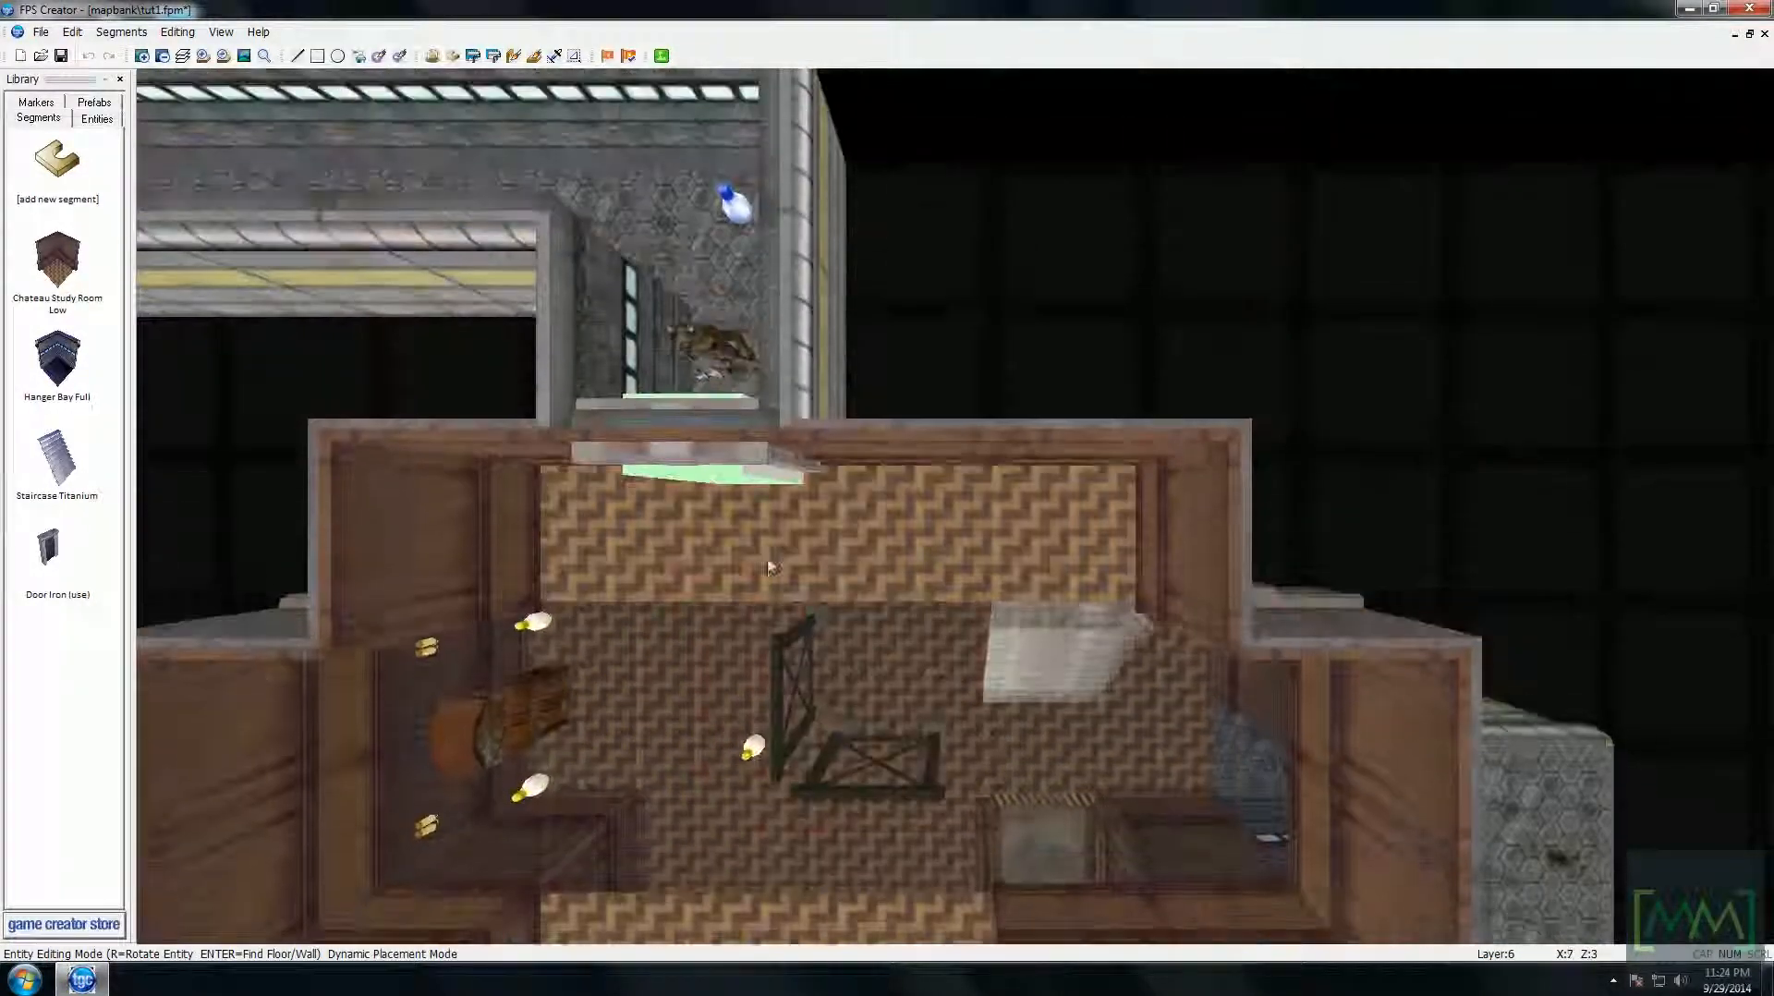